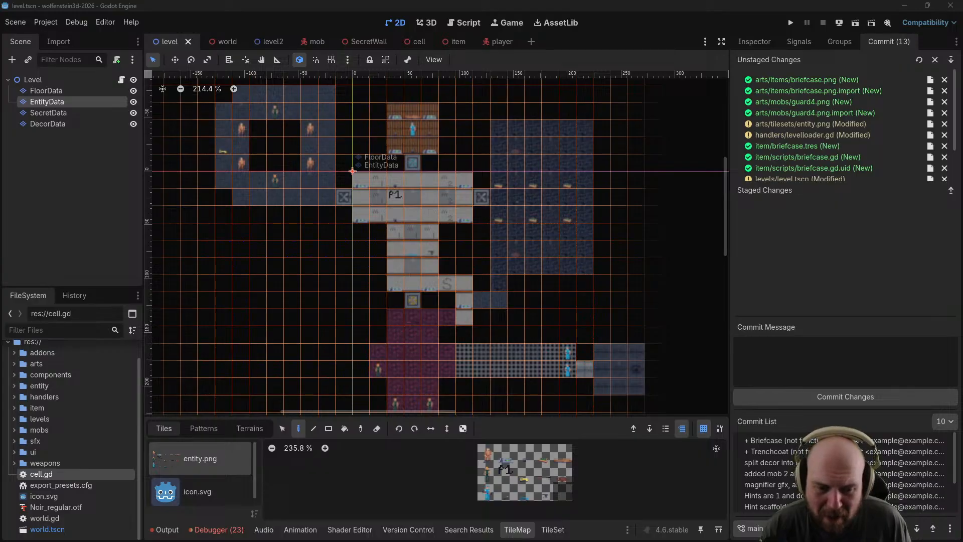
Switch to the Obsidian notes, review the Basic Plan down to the "Make 5 levels" entry, and return to Godot
key("alt+Tab")
scroll(580, 368, "down", 6)
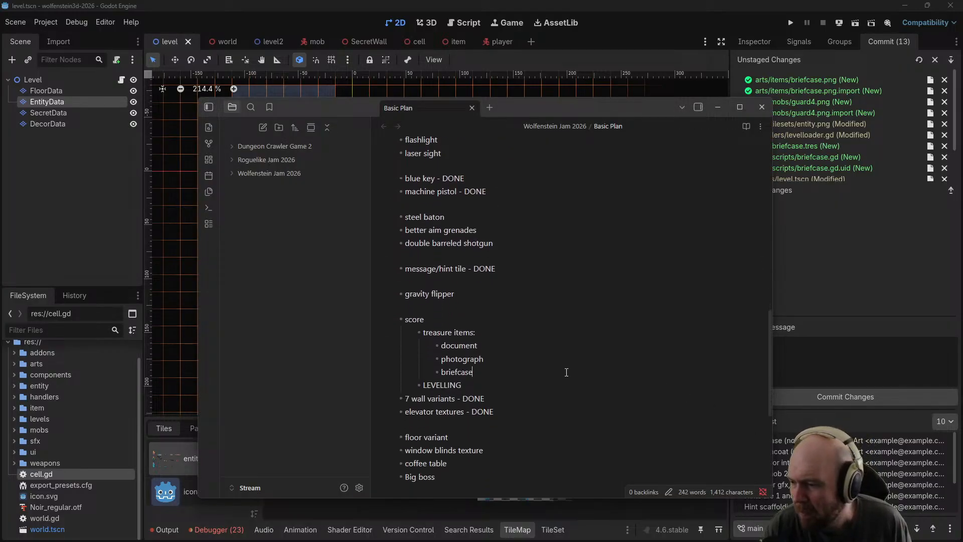
triple_click(419, 432)
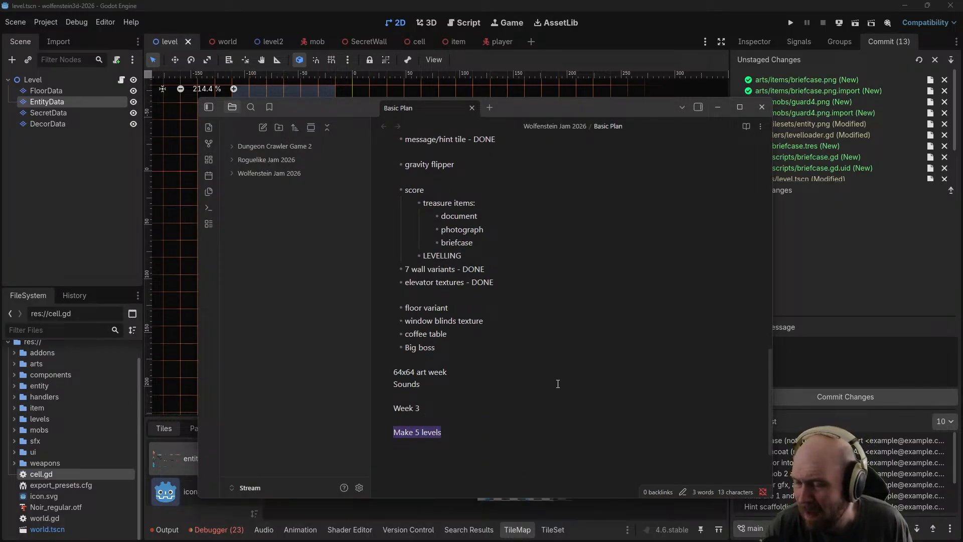
left_click(497, 388)
left_click(717, 107)
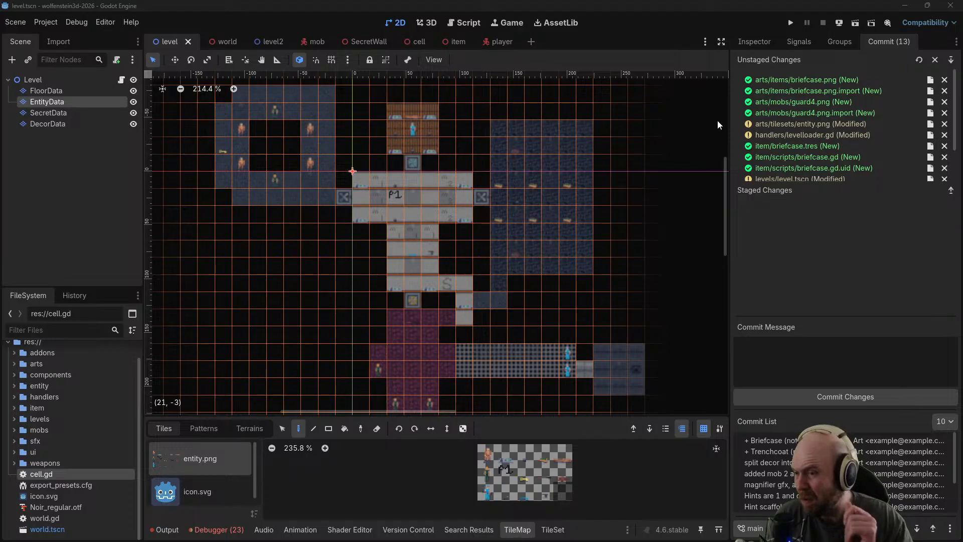
Run the project, start the game and walk around the white-walled starting area
left_click(792, 23)
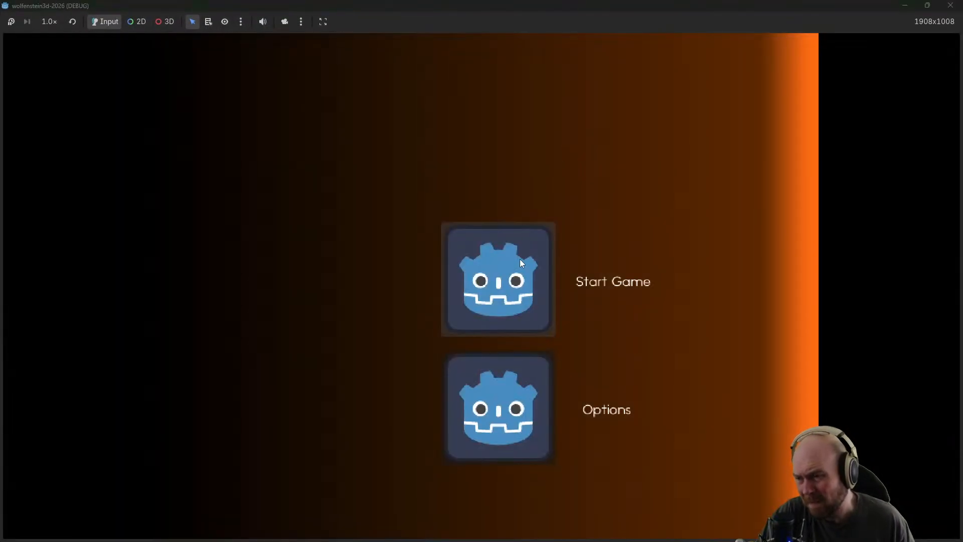
left_click(520, 260)
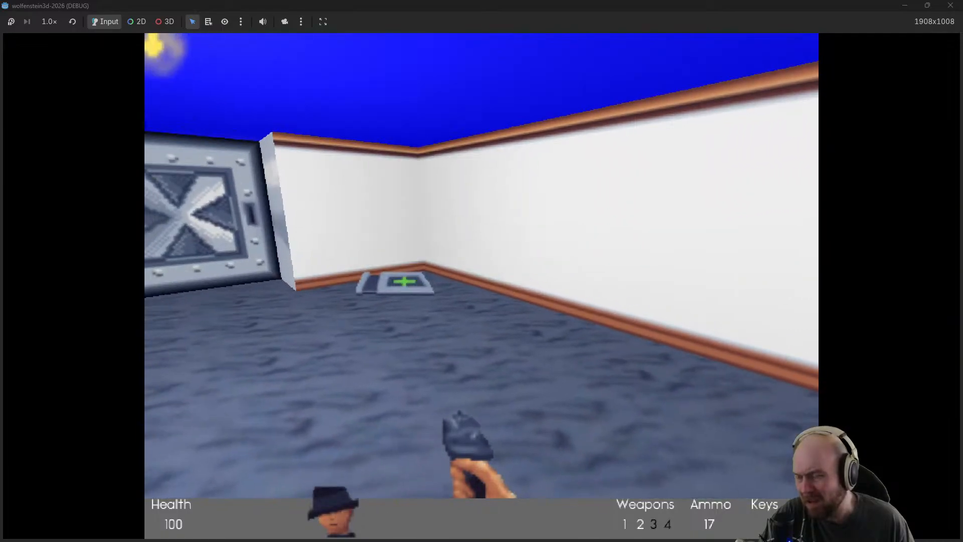
key("w")
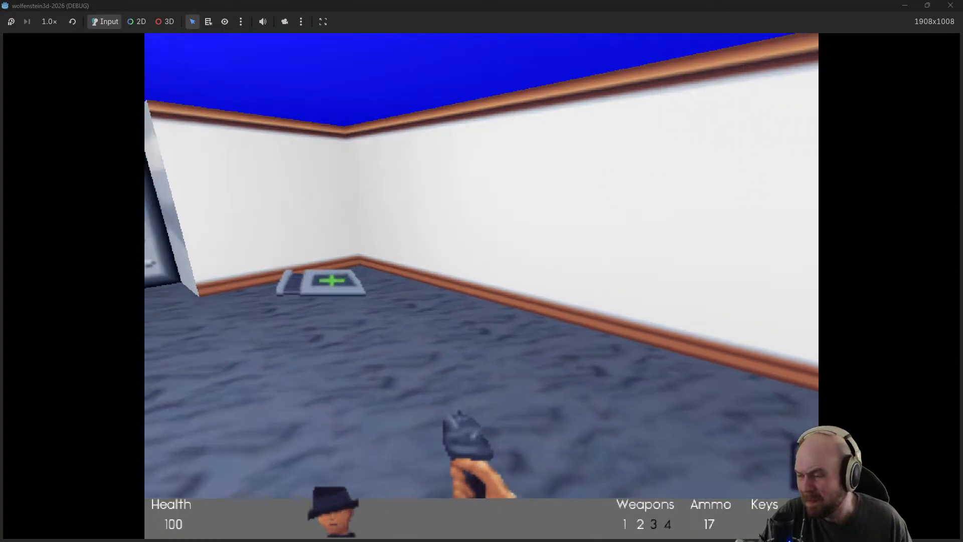
key("w")
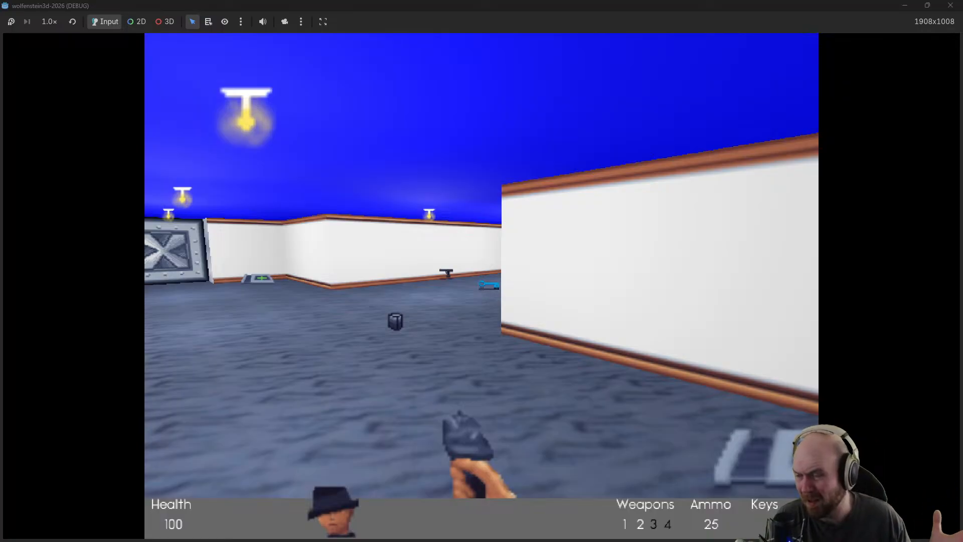
Pick up the magazine of bullets, the Automatic Pistol and the Silver Key in the starting hall
key("w")
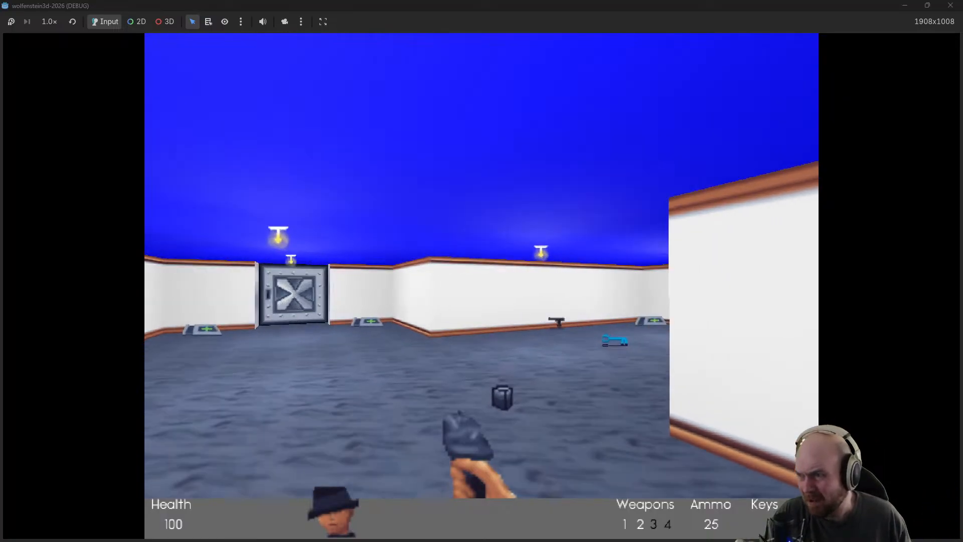
key("w")
key("w")
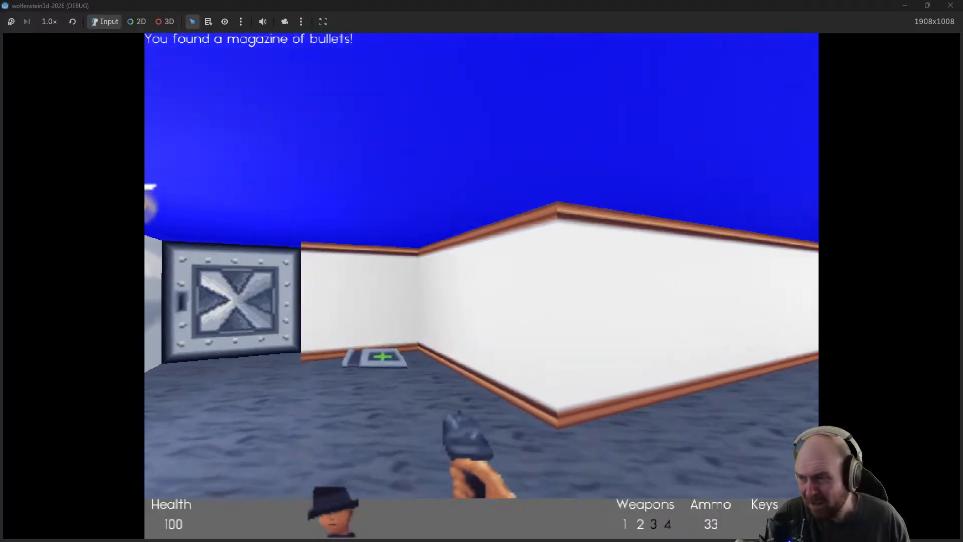
key("w")
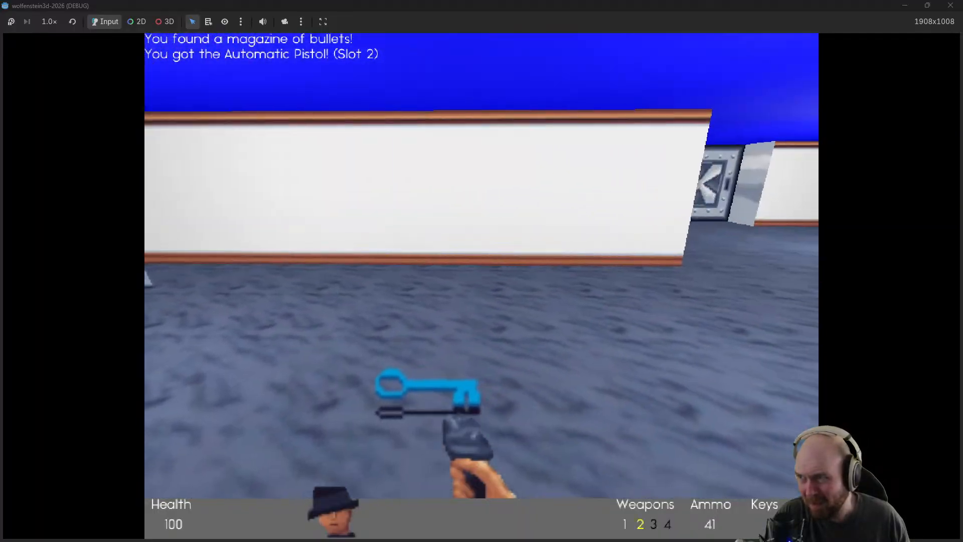
key("a")
key("s")
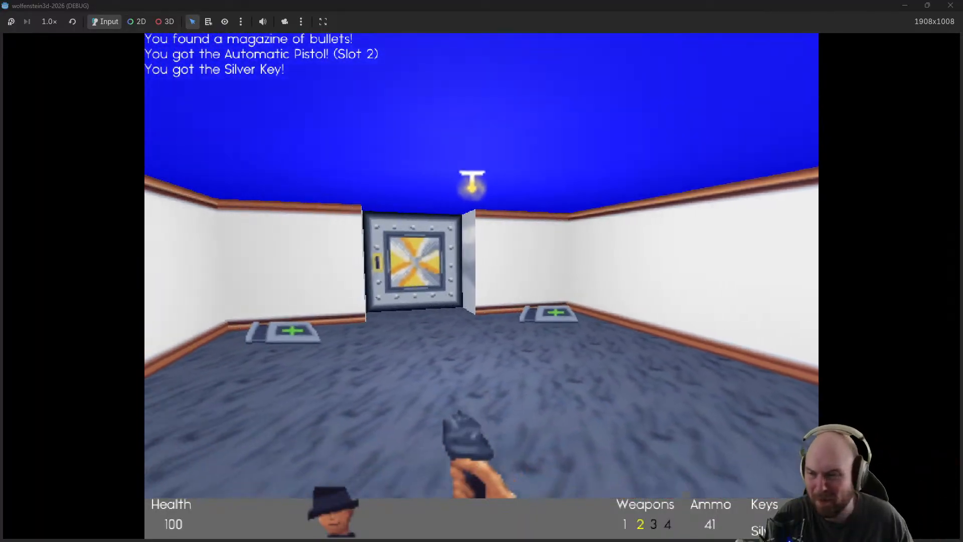
Open the plain metal door, enter the stone-walled room and pick up the Magnifying Glass
key("w")
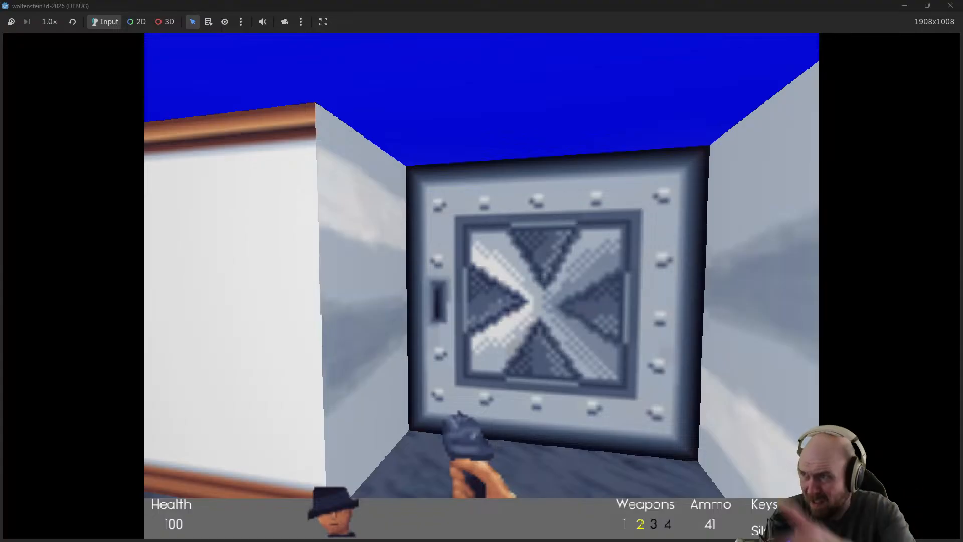
key("w")
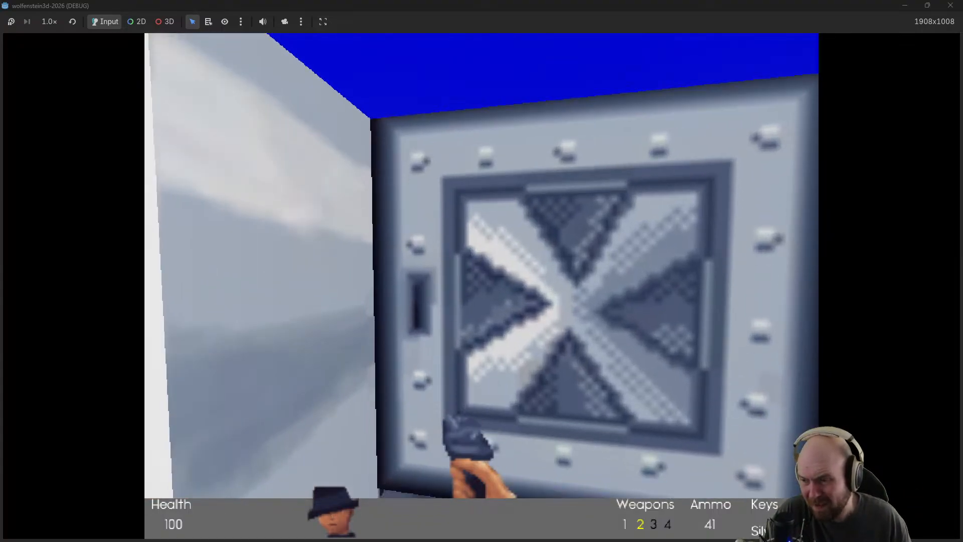
key("e")
key("w")
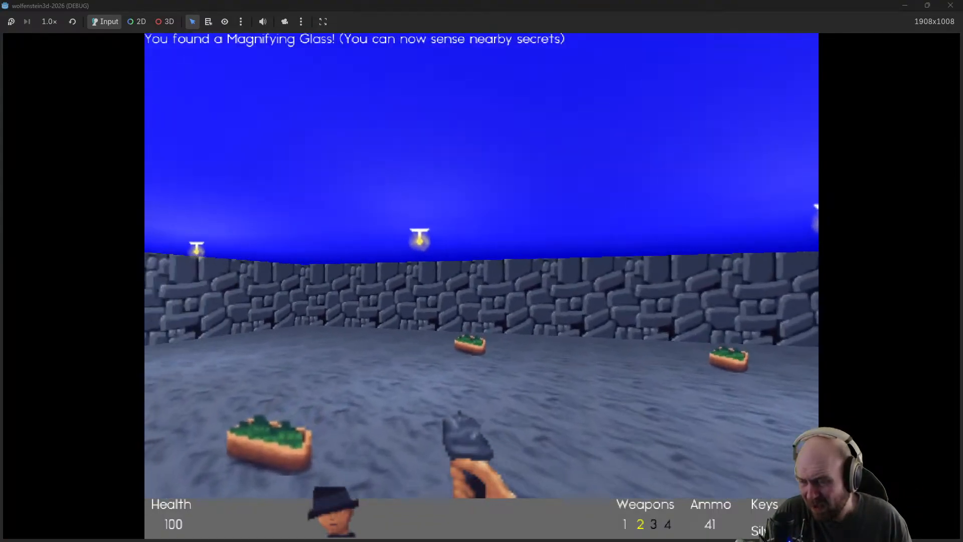
Test the briefcase pickup by collecting the briefcases and grenade boxes around the stone-walled room
key("w")
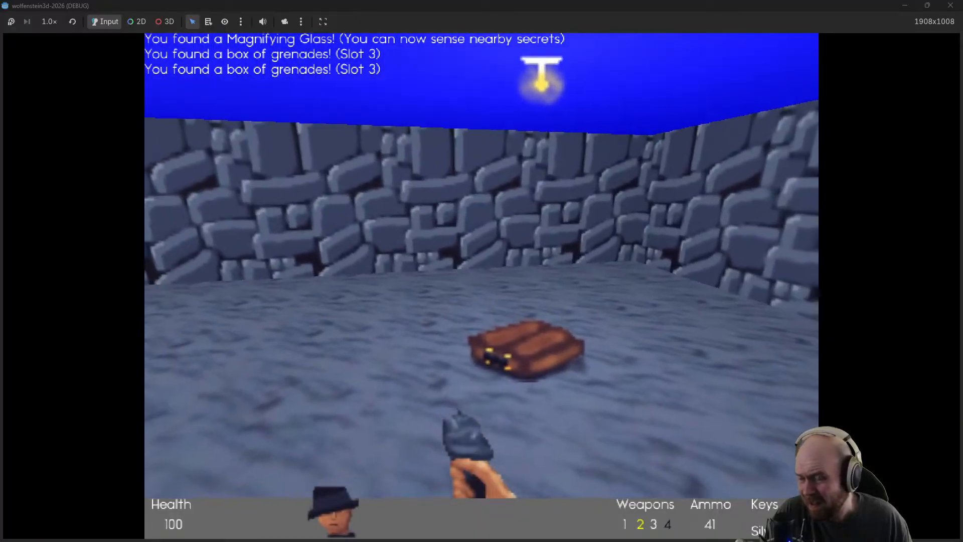
key("w")
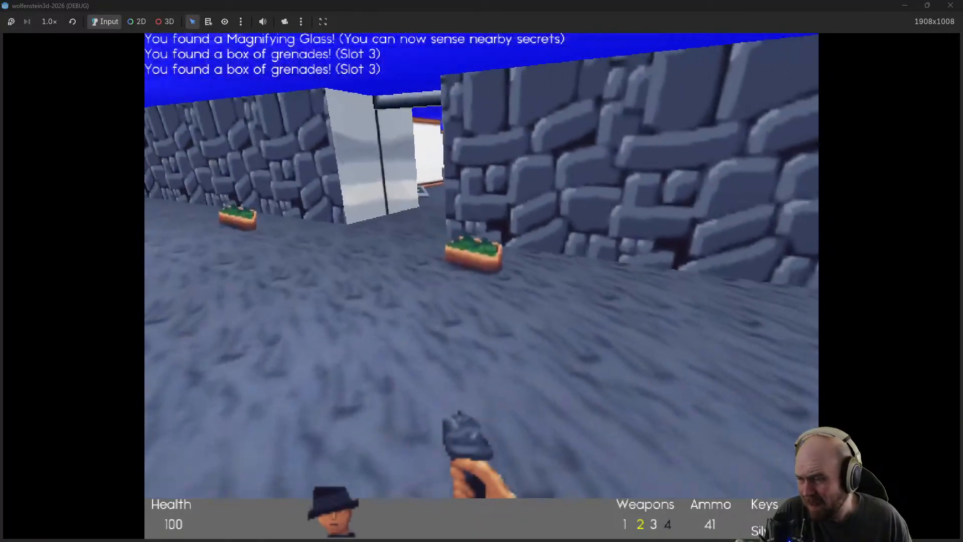
key("w")
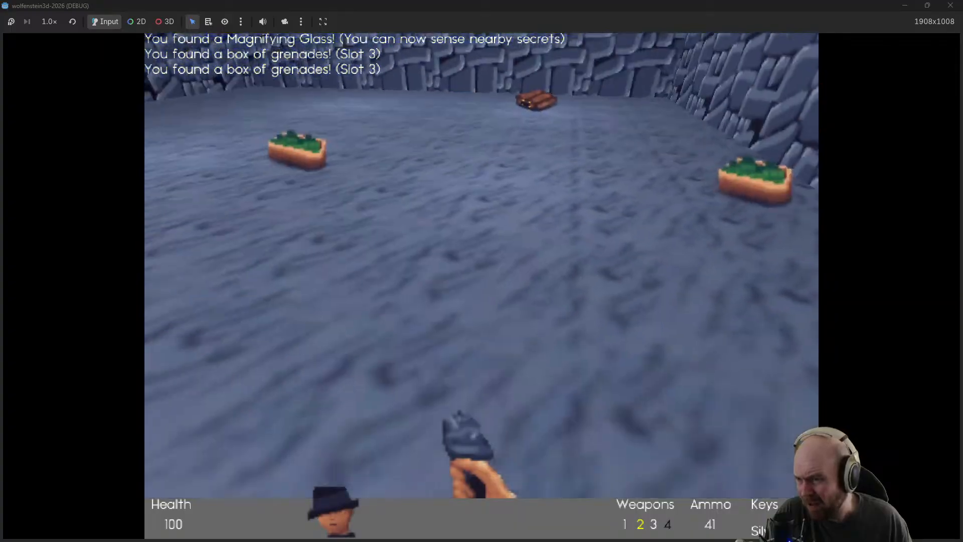
key("w")
key("w")
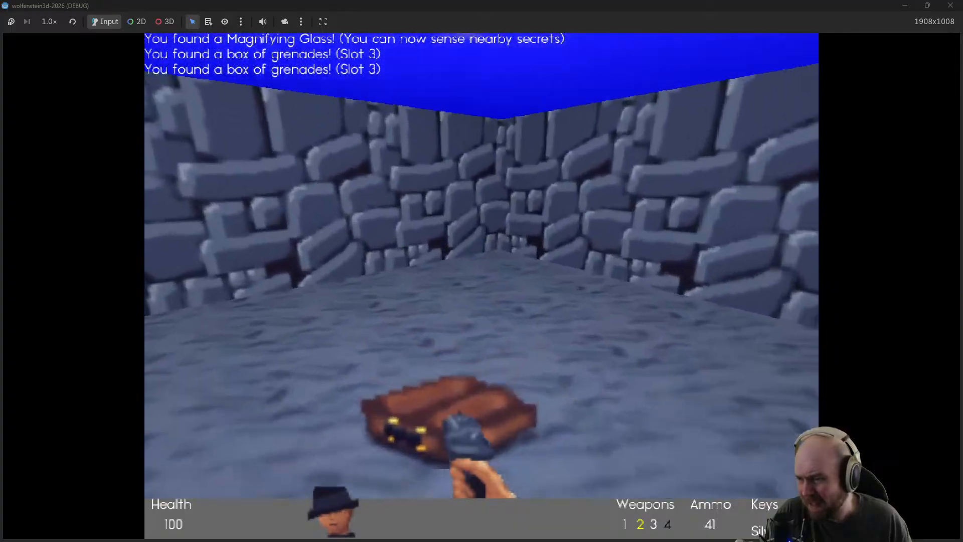
key("w")
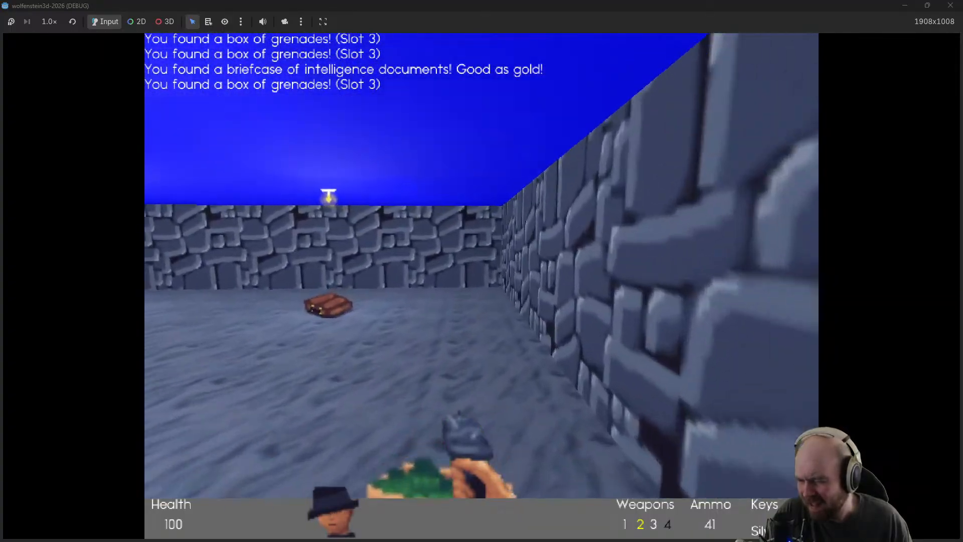
key("w")
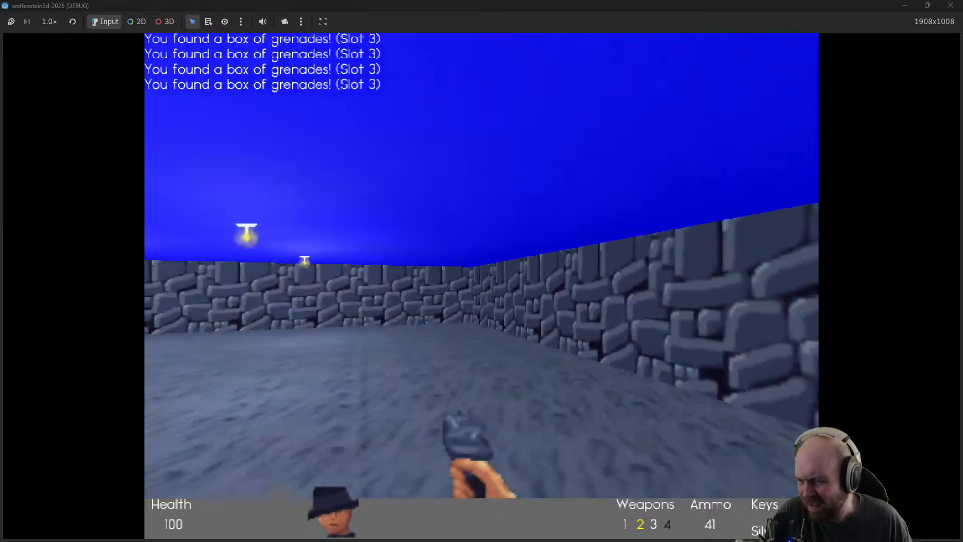
Open the silver-key door to the wood-walled room, shoot the blue guard and collect the magazines of bullets
key("w")
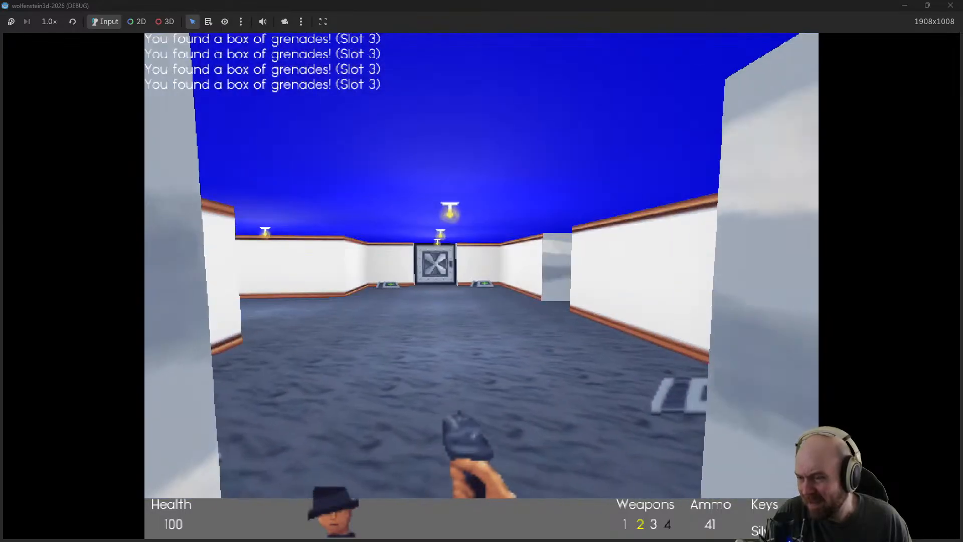
key("w")
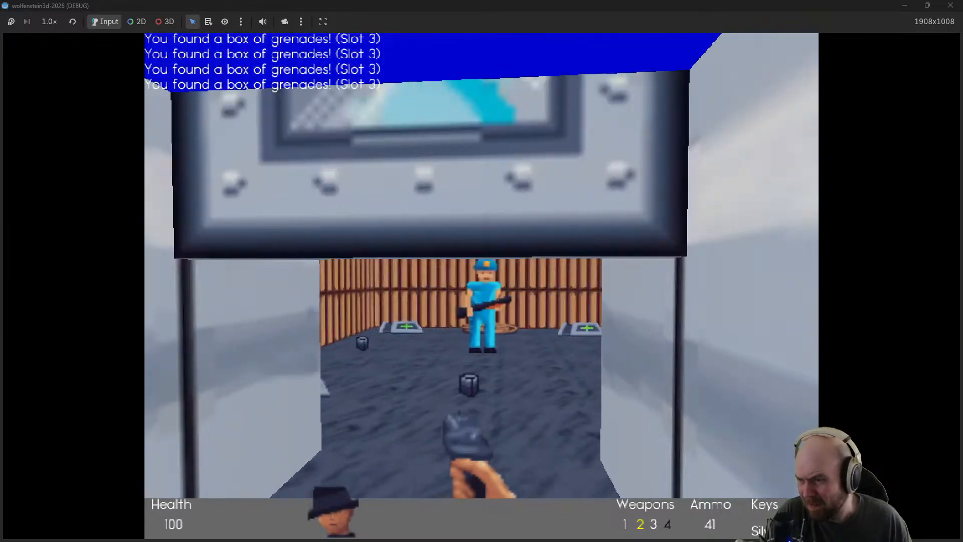
left_click(481, 286)
left_click(481, 286)
left_click(482, 286)
left_click(482, 286)
left_click(481, 286)
left_click(482, 286)
left_click(482, 286)
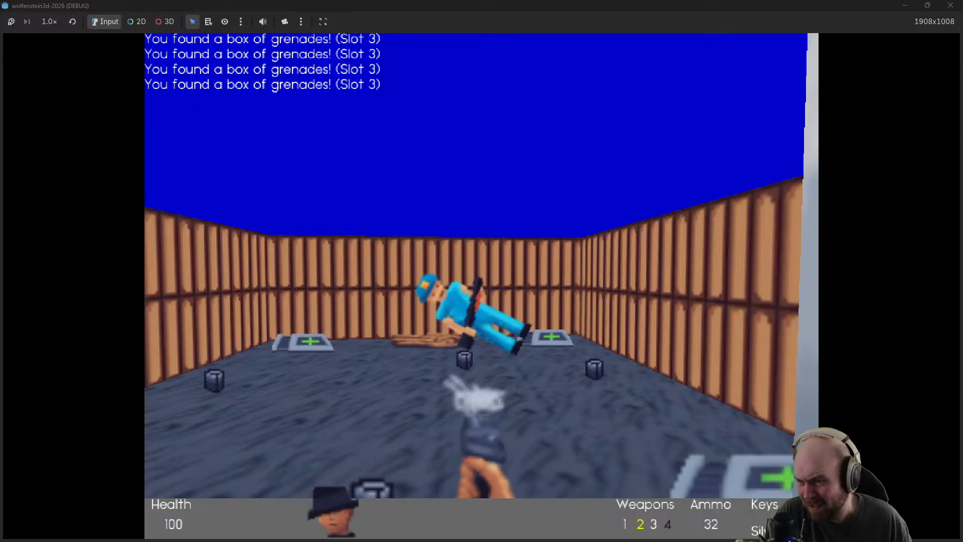
key("w")
left_click(482, 286)
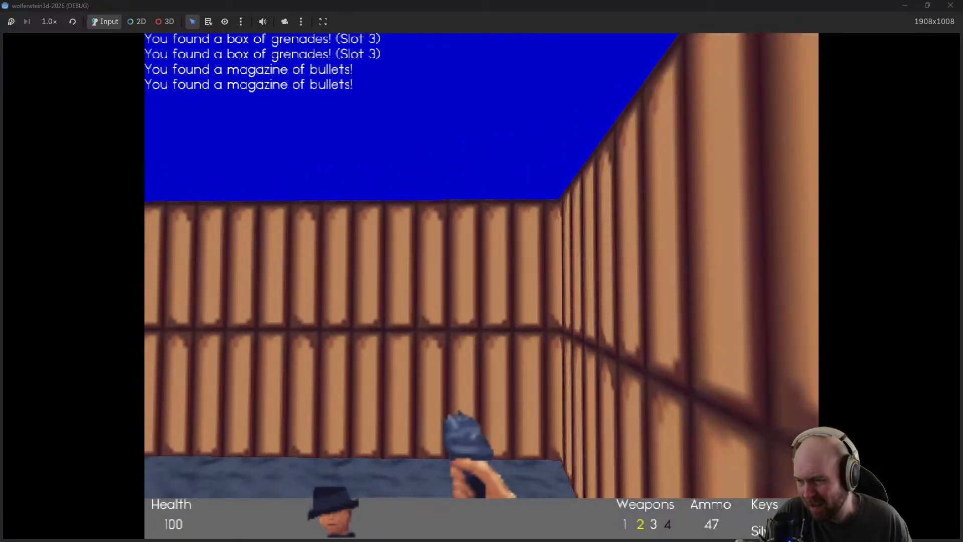
Walk back into the white hall, look over its doors and end the playtest
key("w")
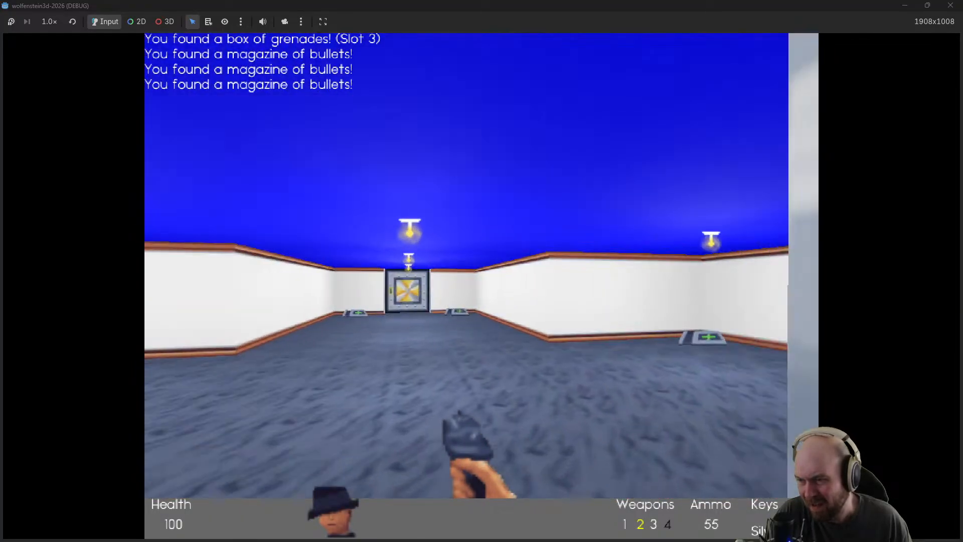
key("w")
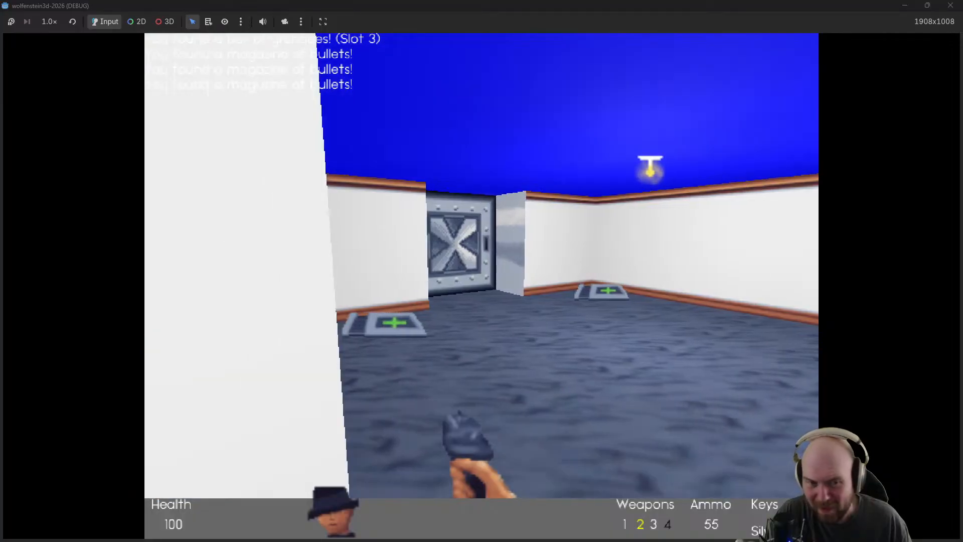
key("w")
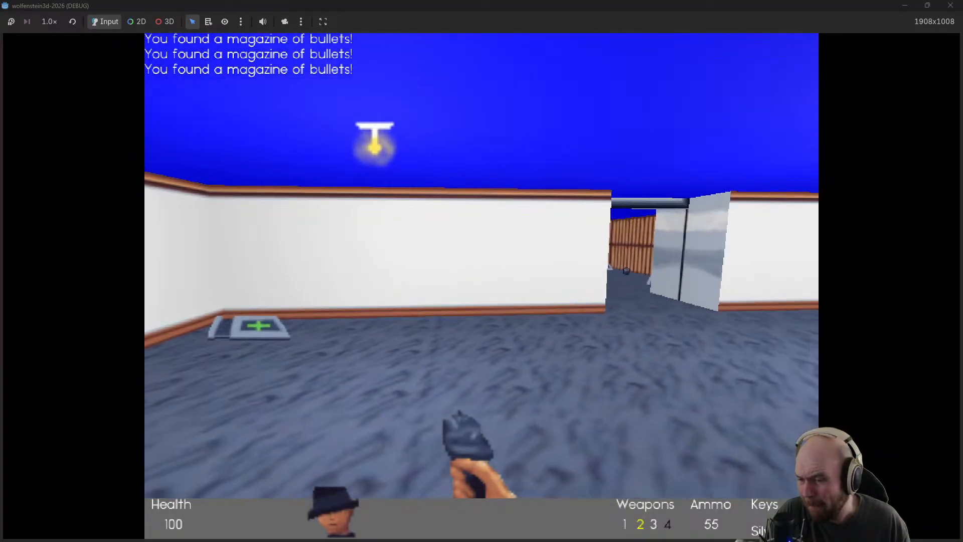
key("w")
key("s")
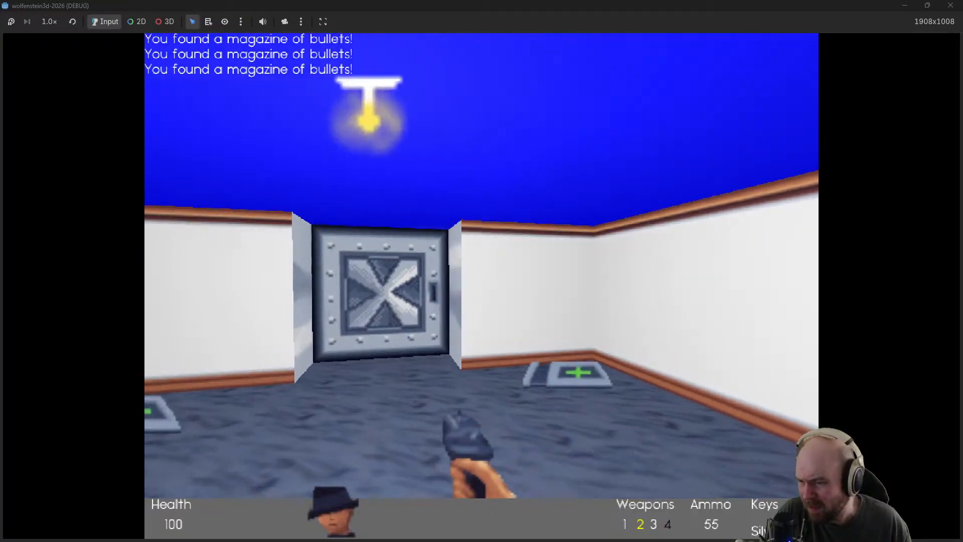
key("a")
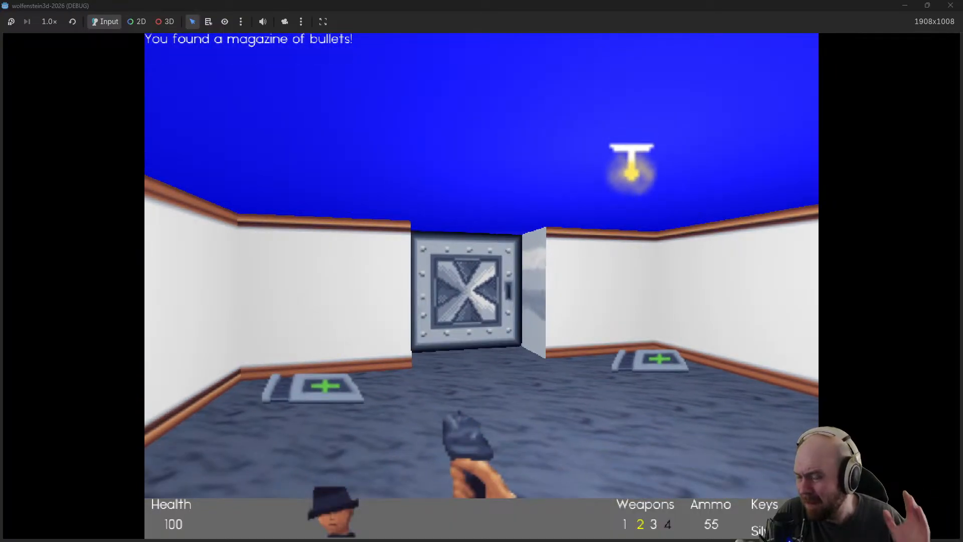
key("Escape")
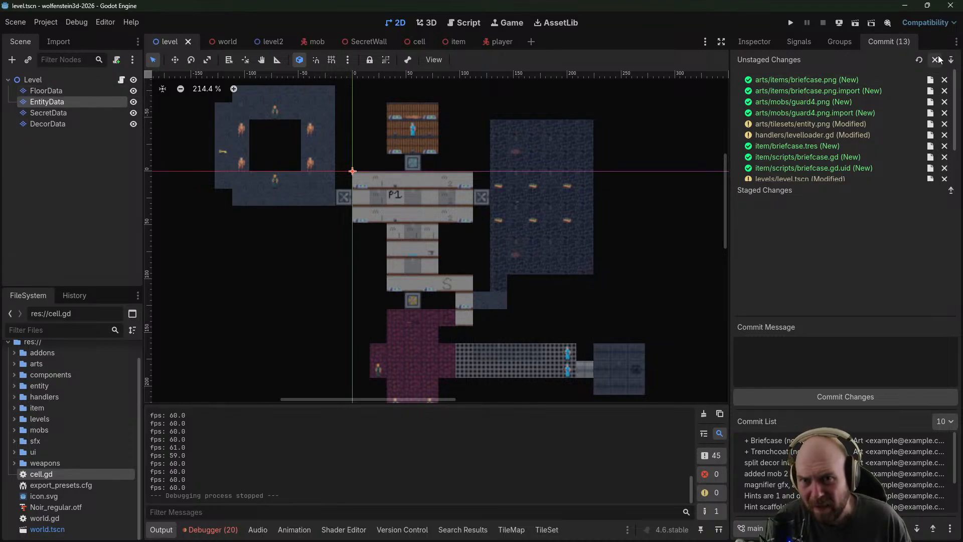
Stage all changed files and commit them with the message "Briefcase (take 2)"
left_click(950, 60)
left_click(826, 357)
type("Briefcase")
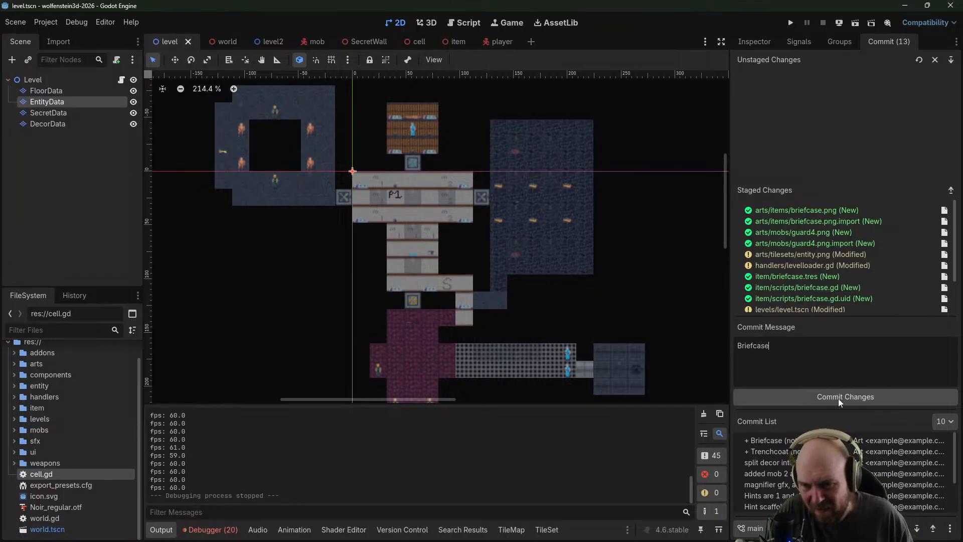
type(" (take 2)")
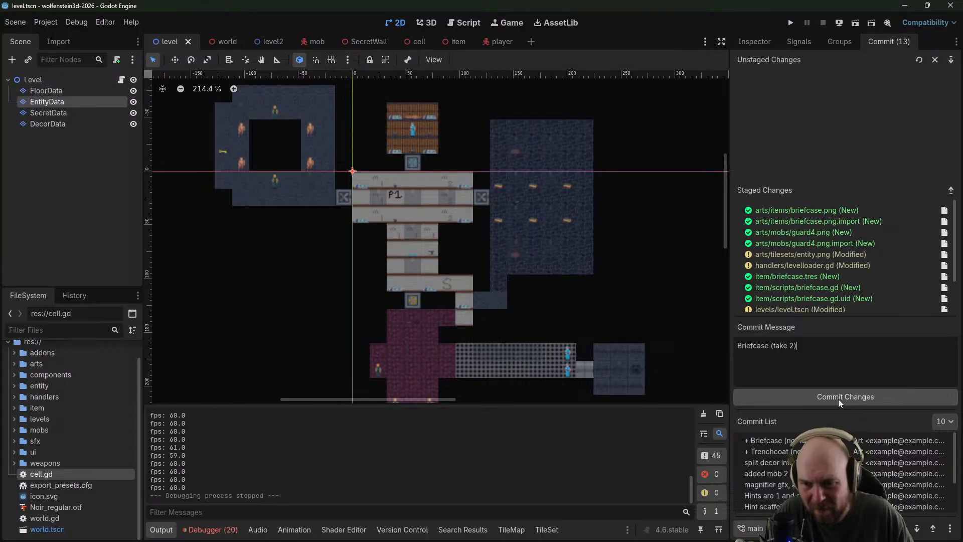
left_click(838, 399)
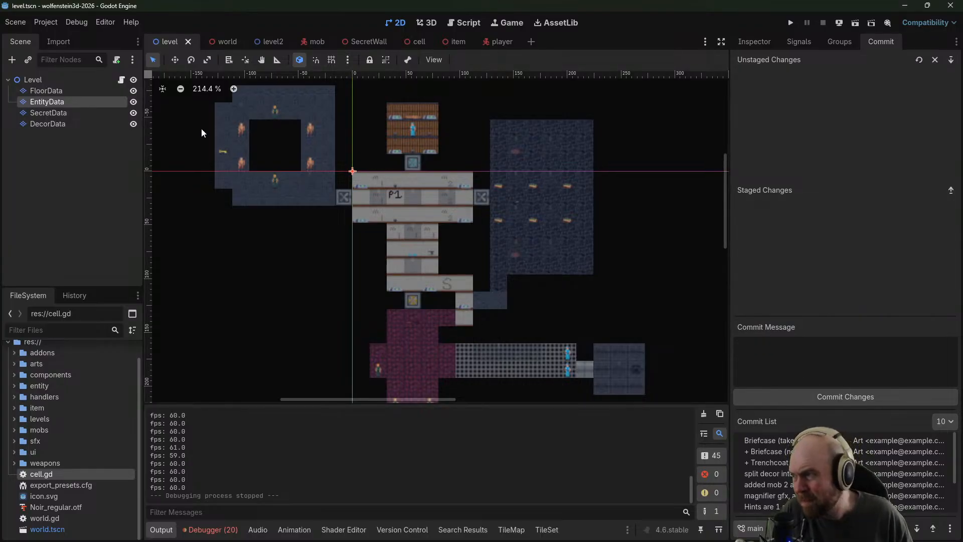
Examine the level's FloorData layer and the message tiles available for the SecretData layer
left_click(48, 91)
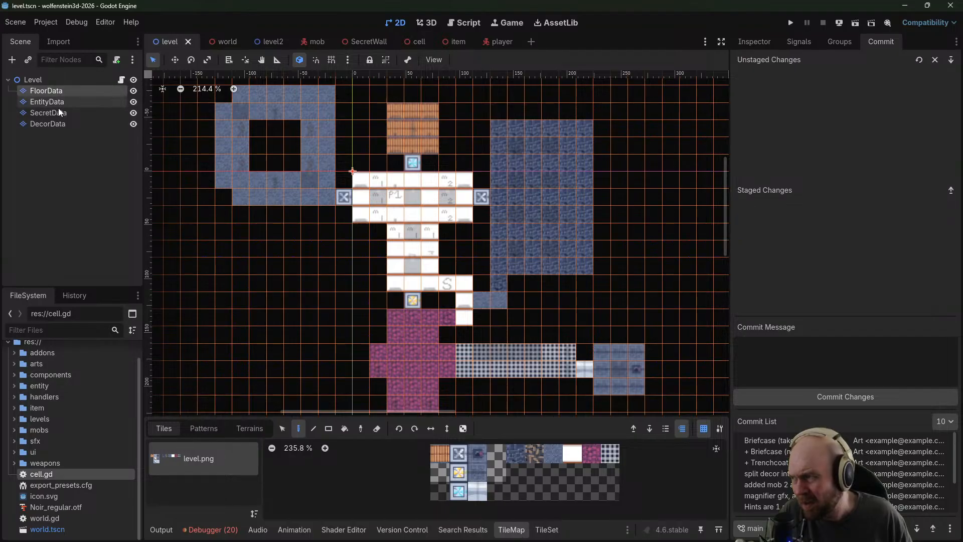
left_click(54, 112)
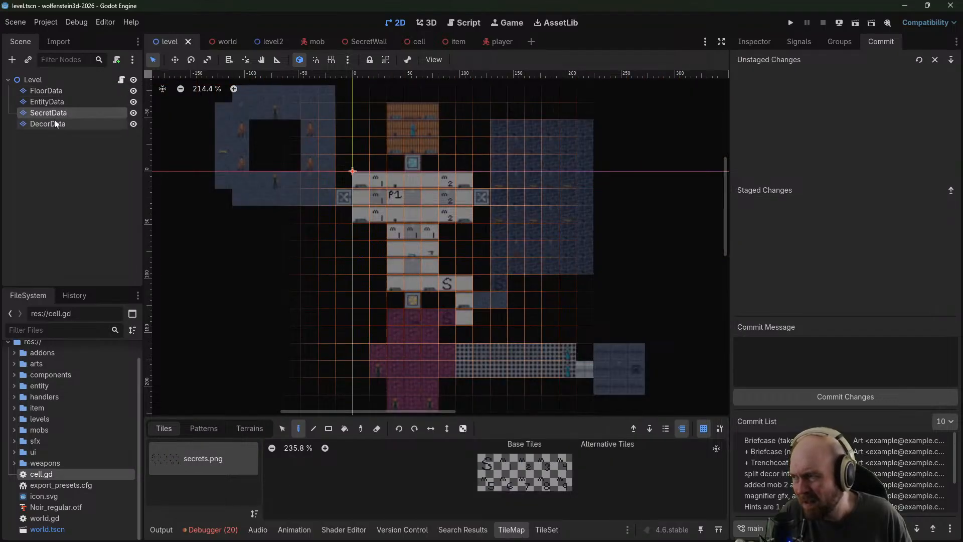
left_click(486, 470)
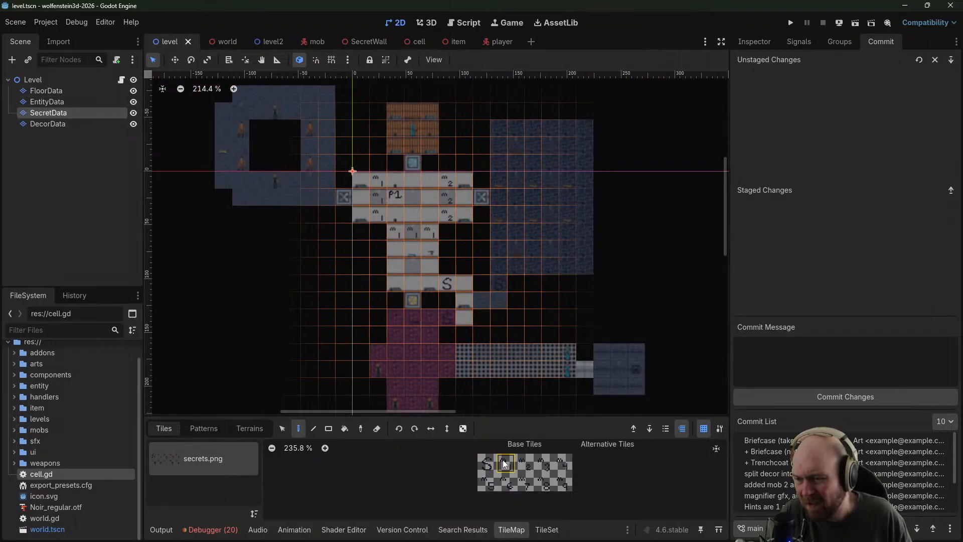
left_click(524, 464)
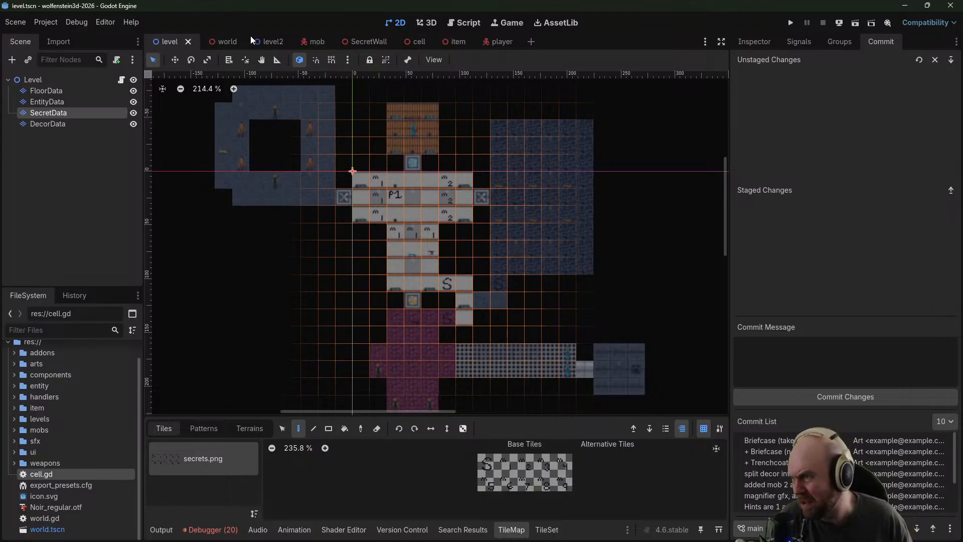
Review the code in levelloader.gd that turns secret-layer tiles into secret walls and Hint message items
left_click(464, 23)
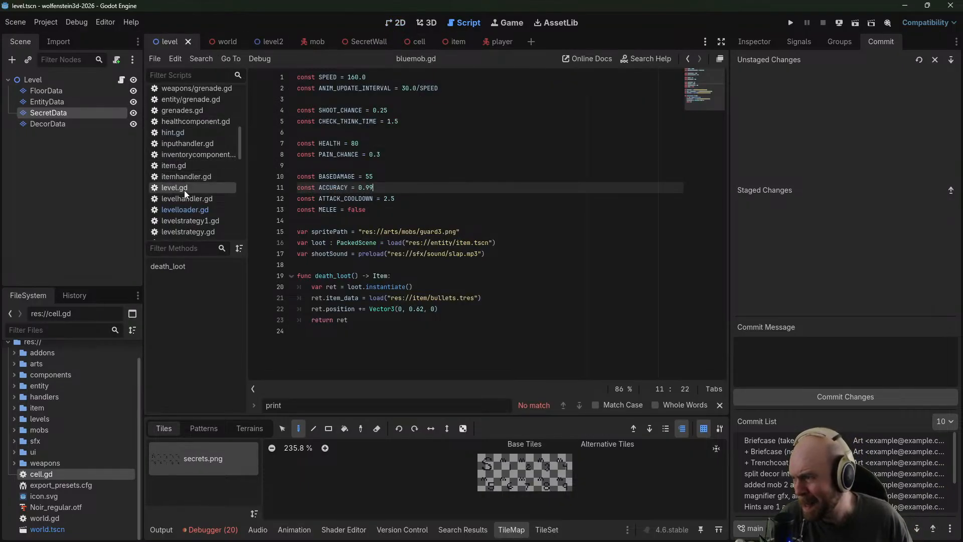
scroll(186, 189, "up", 1)
left_click(208, 226)
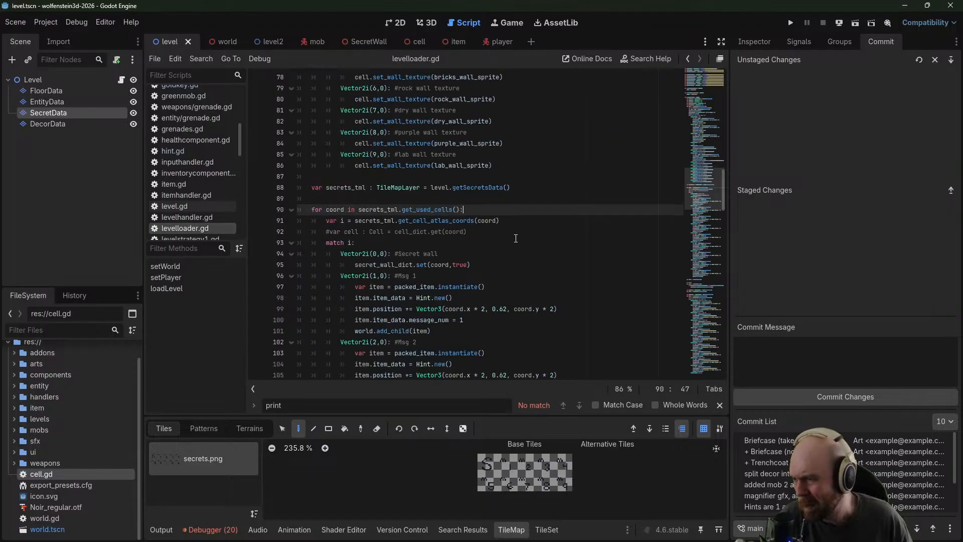
mouse_move(722, 189)
left_mouse_down()
mouse_move(718, 119)
mouse_move(720, 197)
left_mouse_up()
left_click_drag(453, 256, 414, 257)
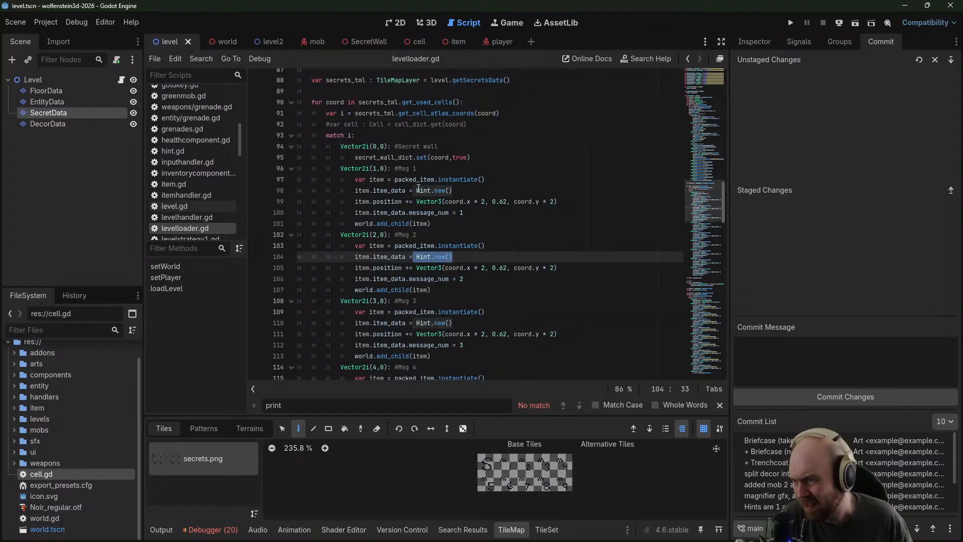
left_click_drag(419, 190, 452, 191)
left_click(456, 191)
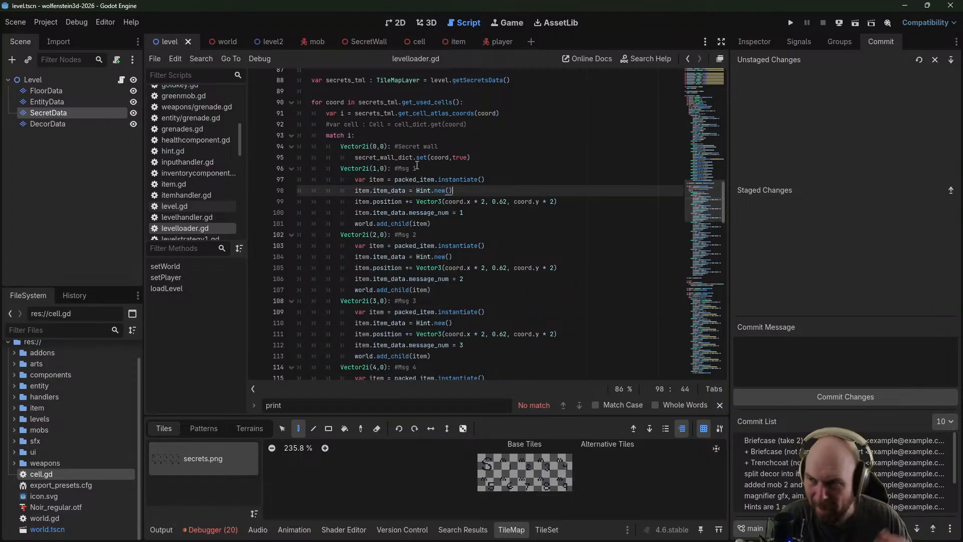
Return to the 2D level and inspect the DecorData layer and the door and wall tiles of the FloorData layer
left_click(401, 22)
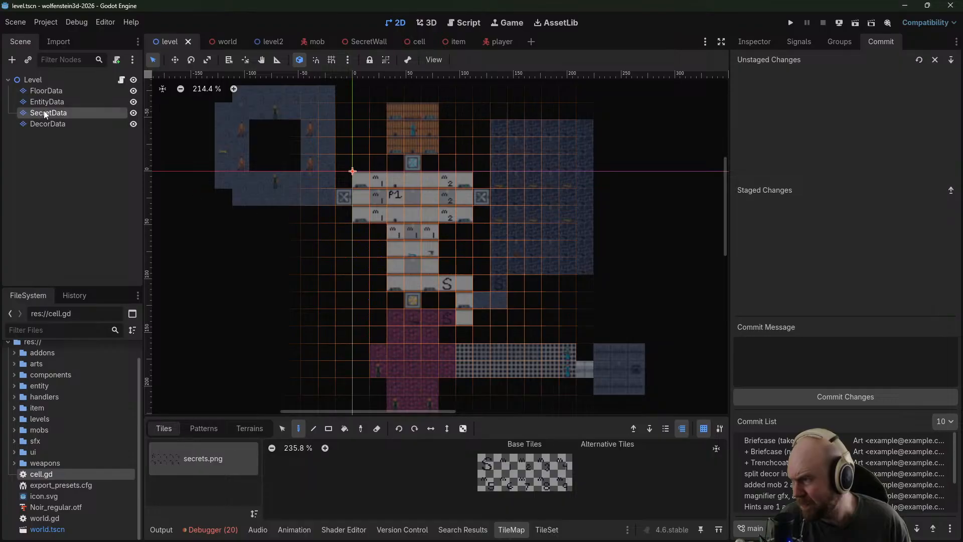
left_click(48, 123)
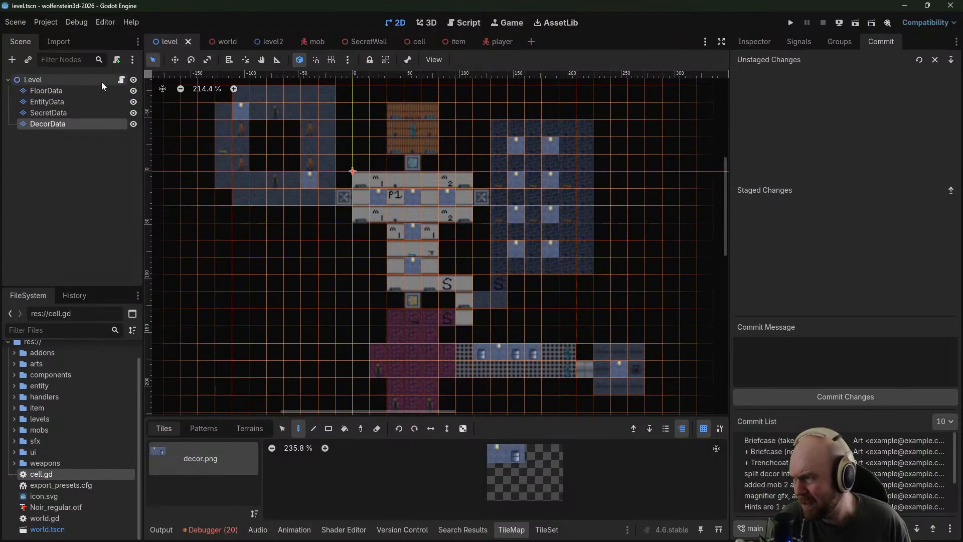
left_click(81, 91)
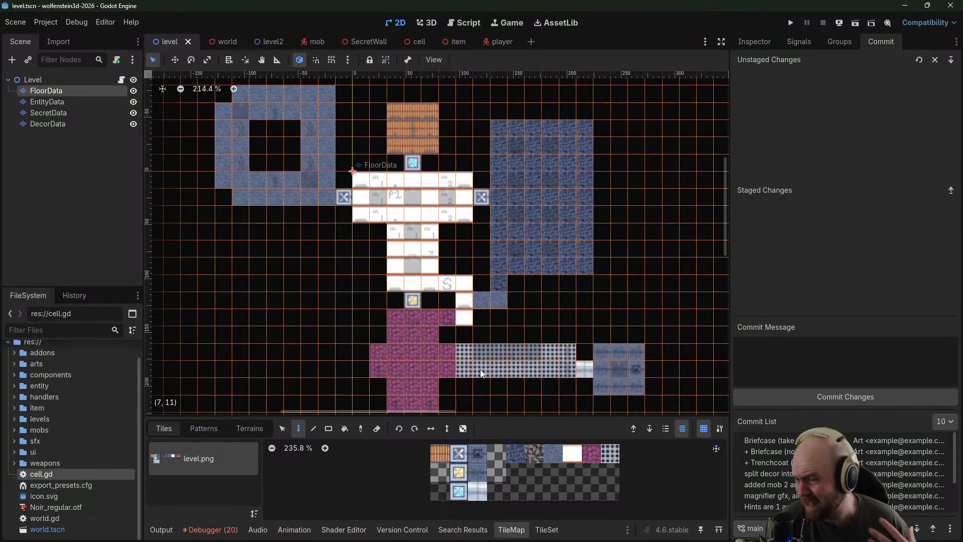
left_click(445, 452)
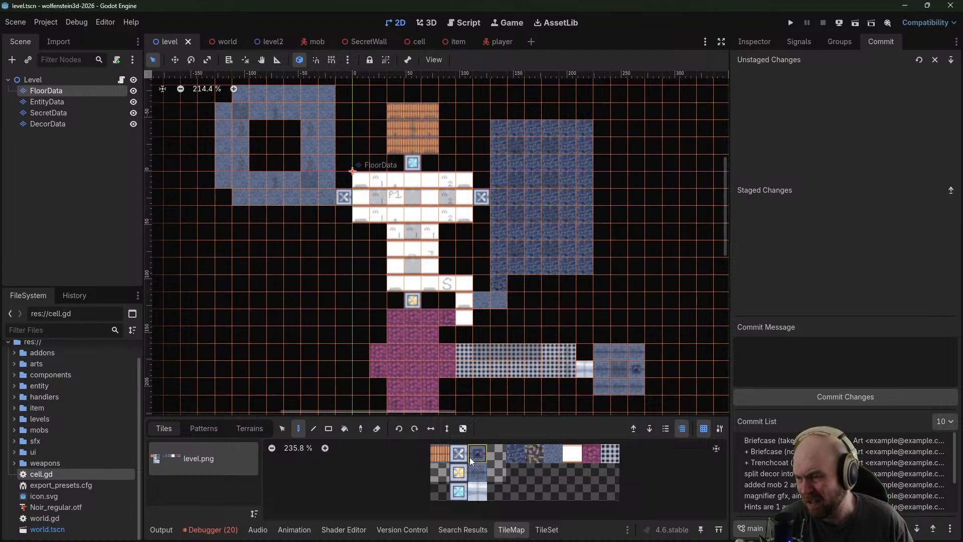
left_click(447, 454)
left_click(445, 459)
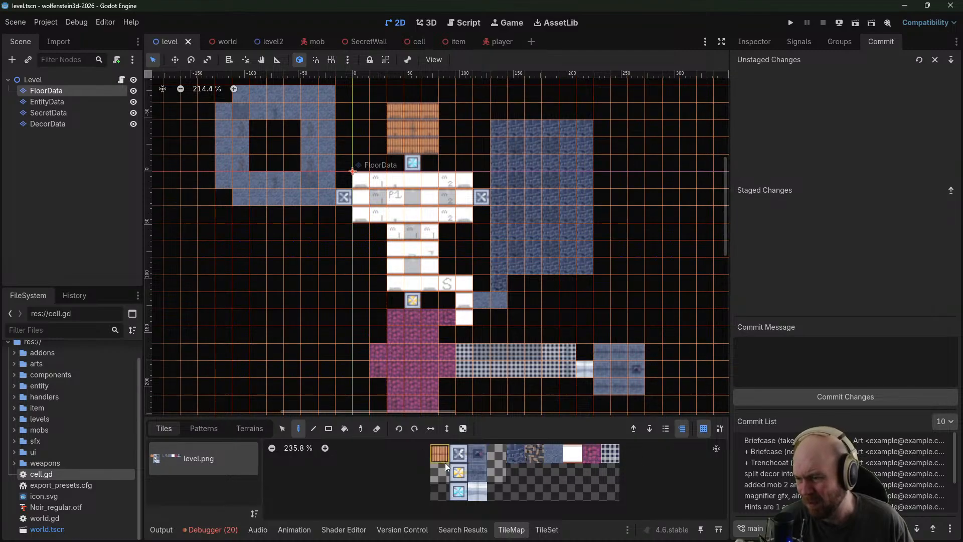
left_click(458, 472)
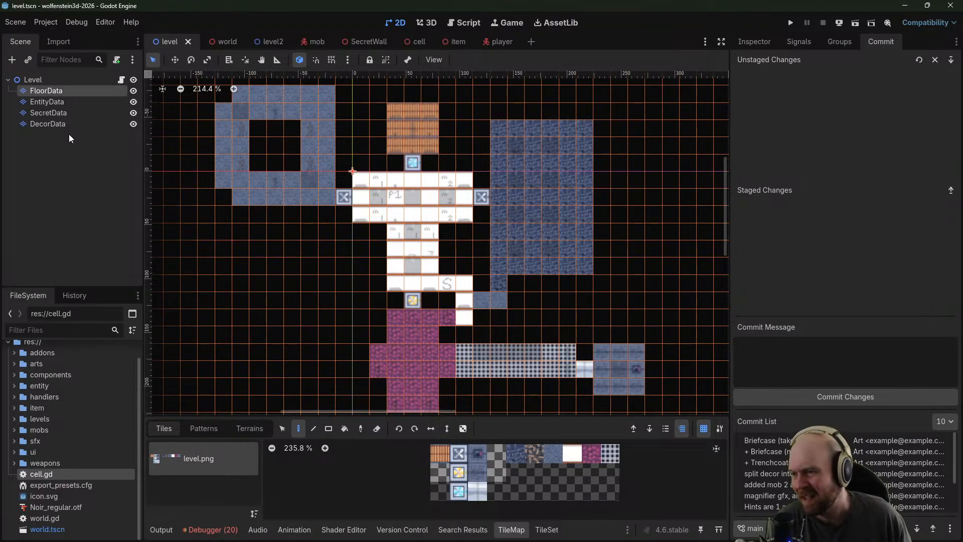
Survey the whole level map, comparing the room layout with its entity, secret and decor layers
scroll(528, 177, "down", 3)
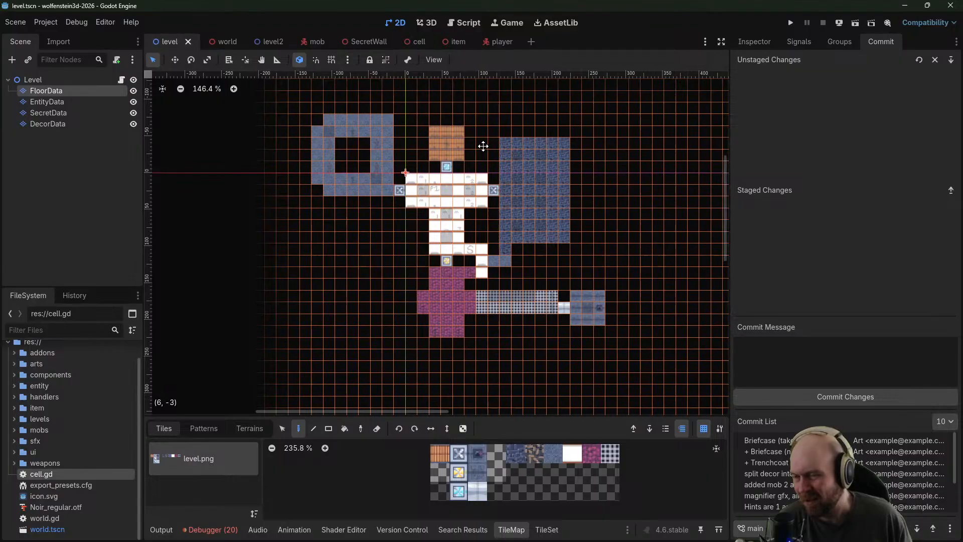
middle_click_drag(485, 146, 448, 168)
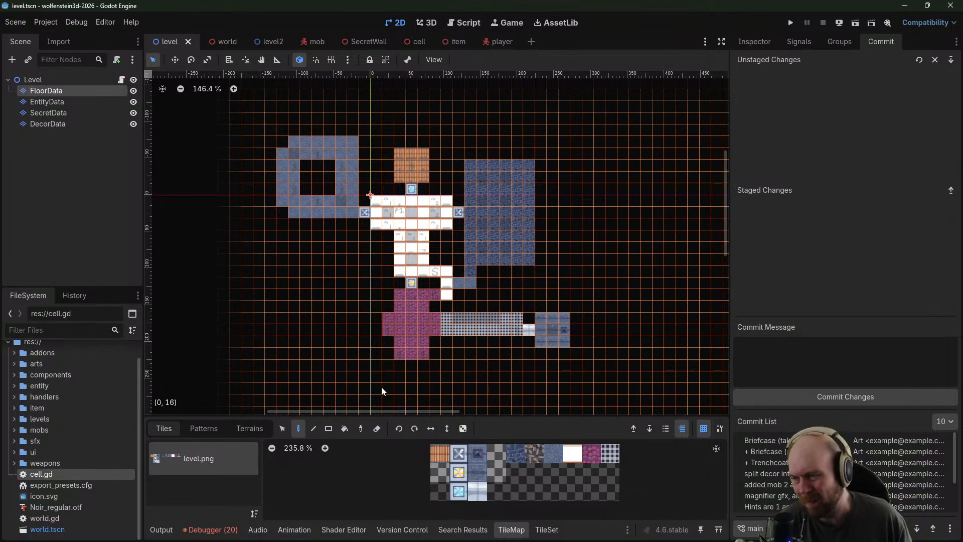
scroll(483, 300, "up", 6)
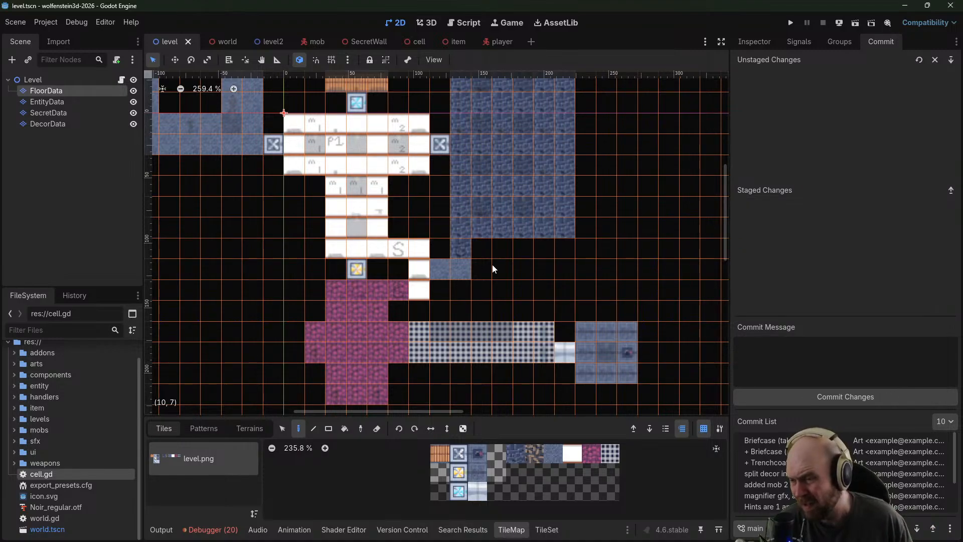
scroll(562, 272, "down", 5)
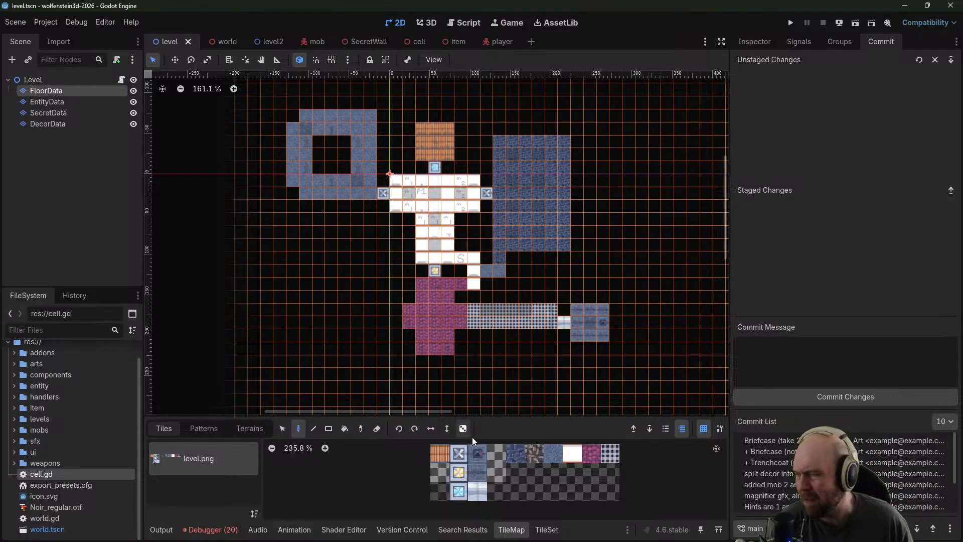
left_click(52, 98)
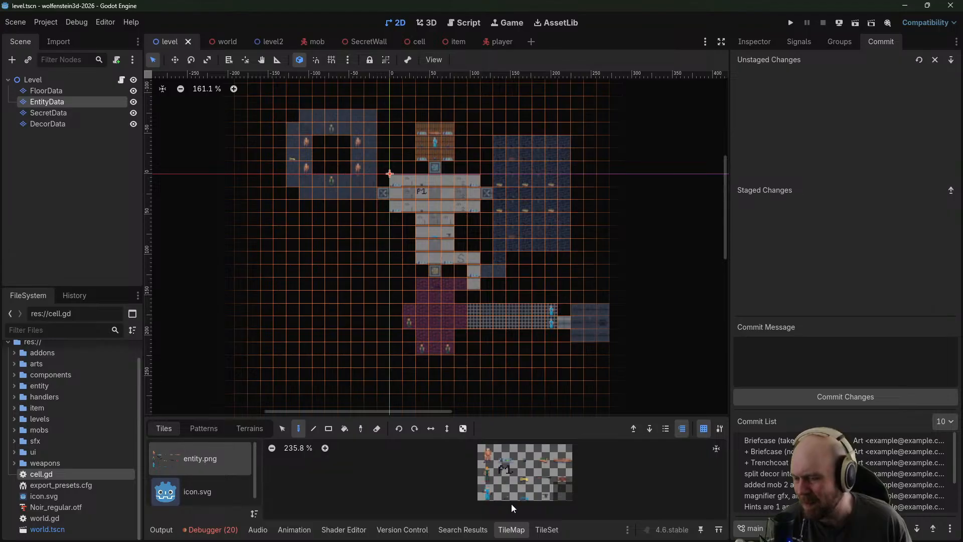
left_click(50, 116)
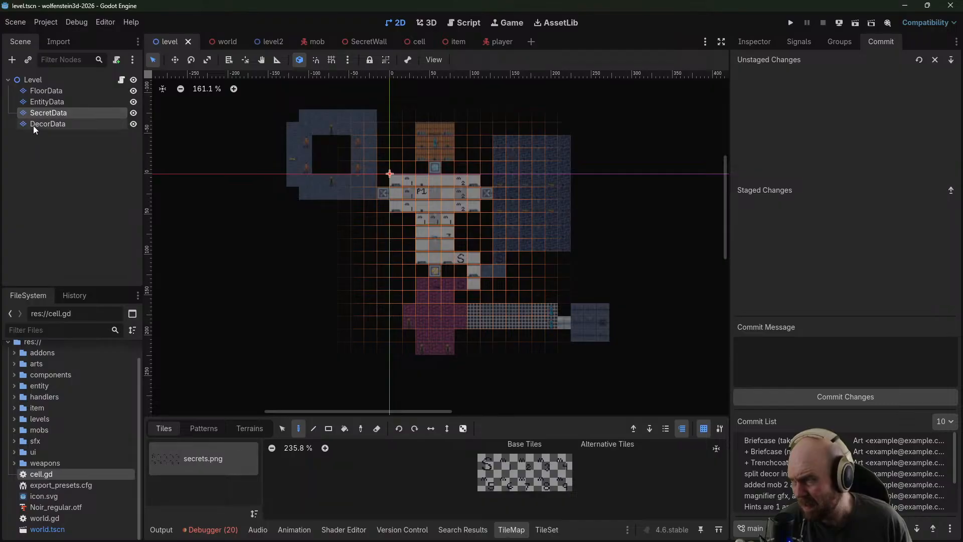
left_click(34, 125)
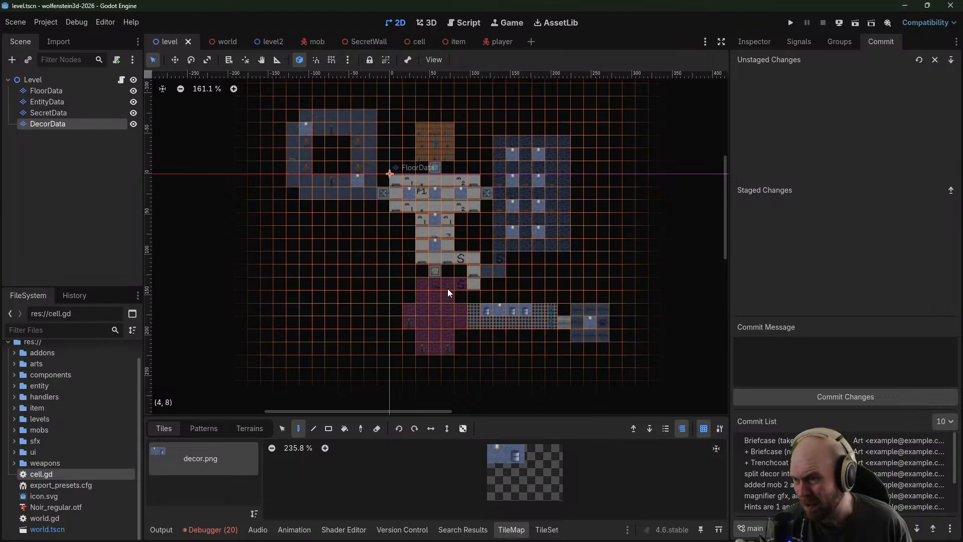
scroll(468, 174, "down", 3)
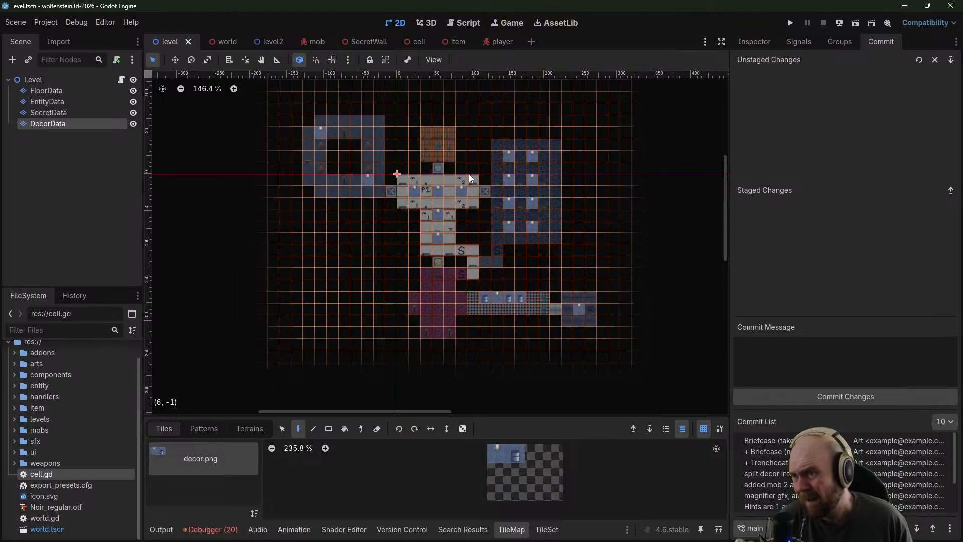
scroll(469, 174, "up", 4)
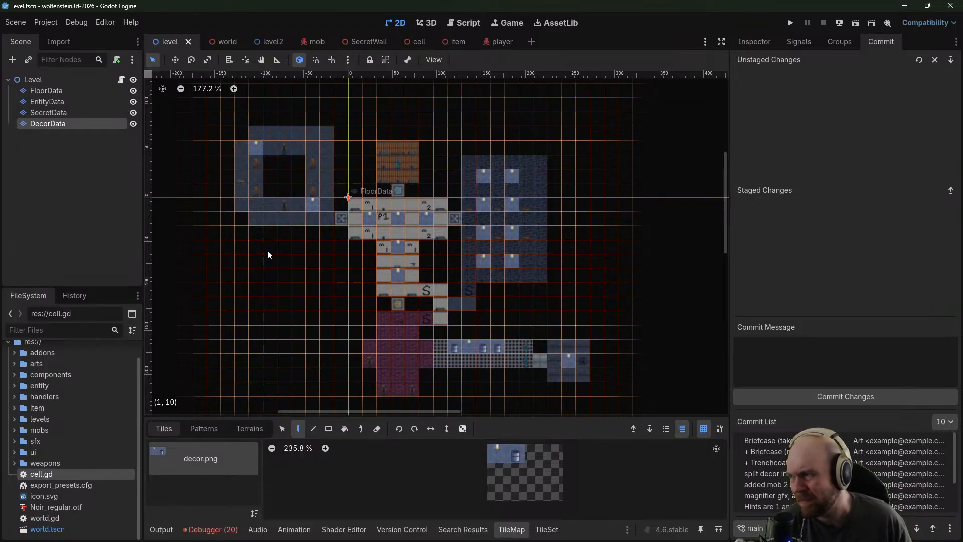
Open trenchcoat.gd from the item scripts folder and review its on_stepped_on function
left_click(15, 408)
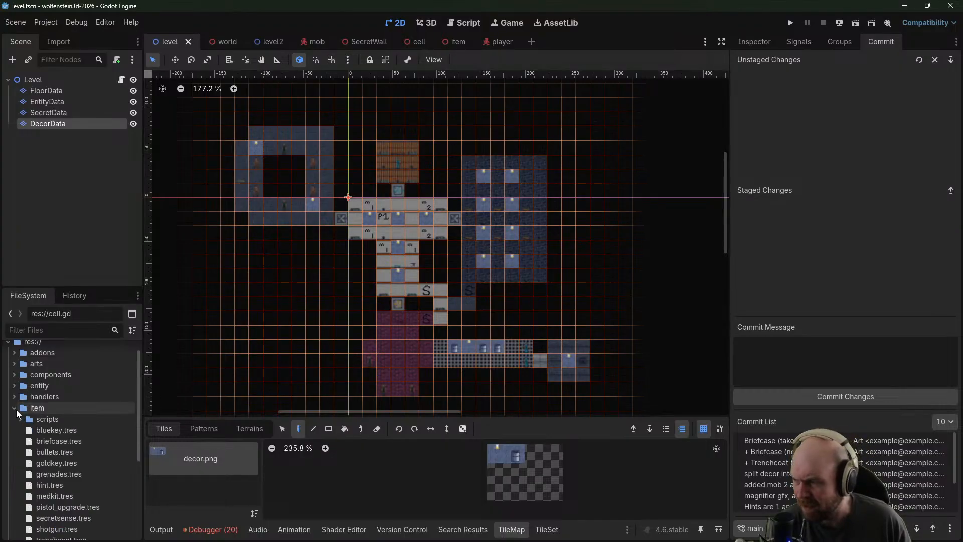
scroll(63, 442, "down", 2)
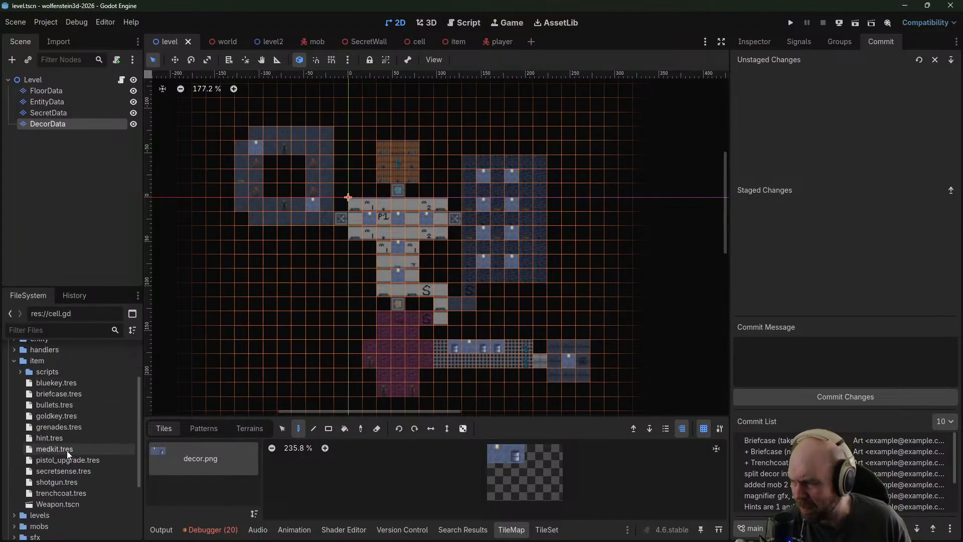
left_click(19, 372)
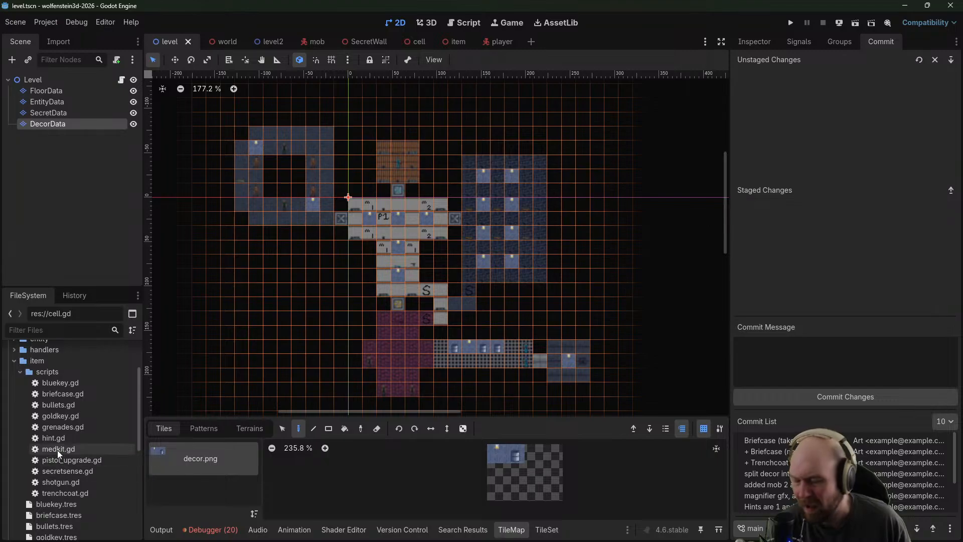
double_click(64, 493)
left_click(522, 111)
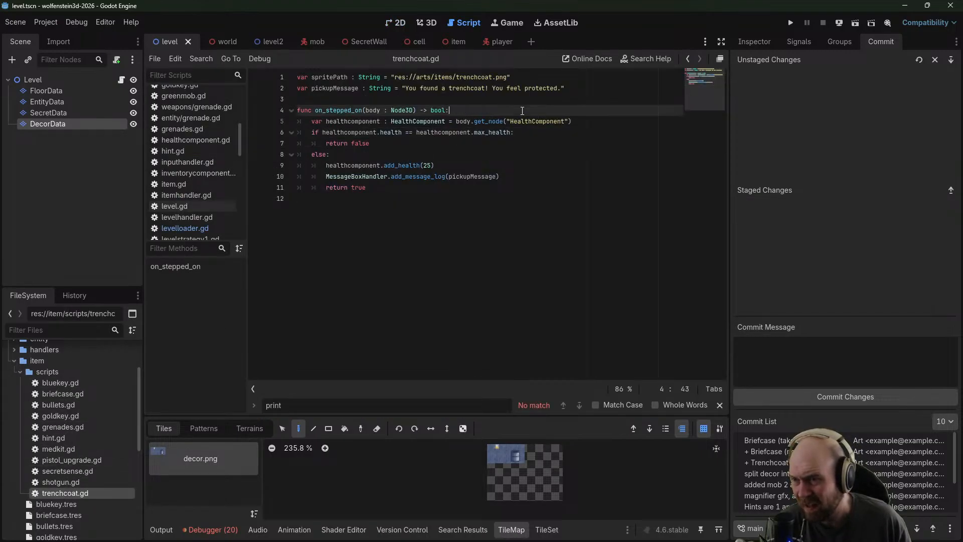
left_click(526, 133)
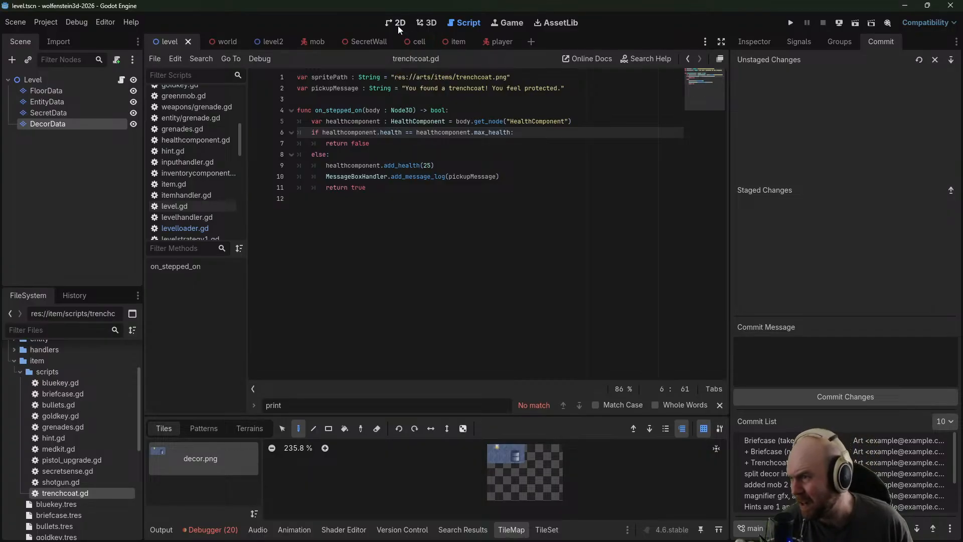
Duplicate the HealthText label with its child node in the world scene
left_click(227, 42)
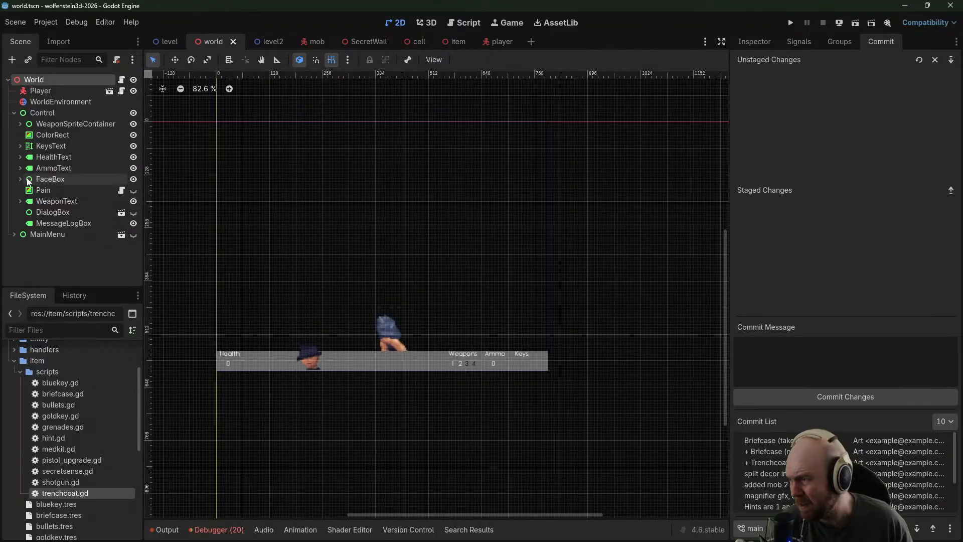
left_click(54, 157)
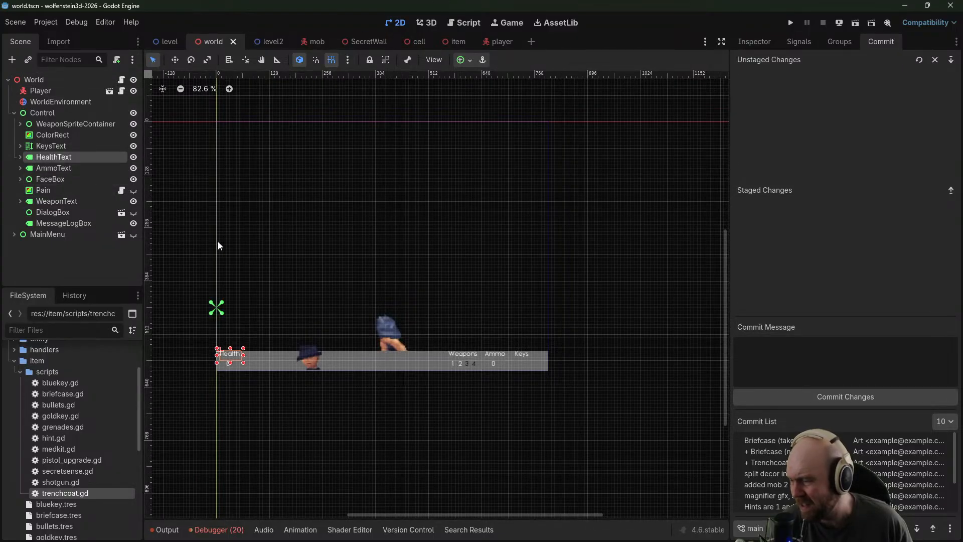
middle_click_drag(215, 241, 268, 241)
right_click(56, 155)
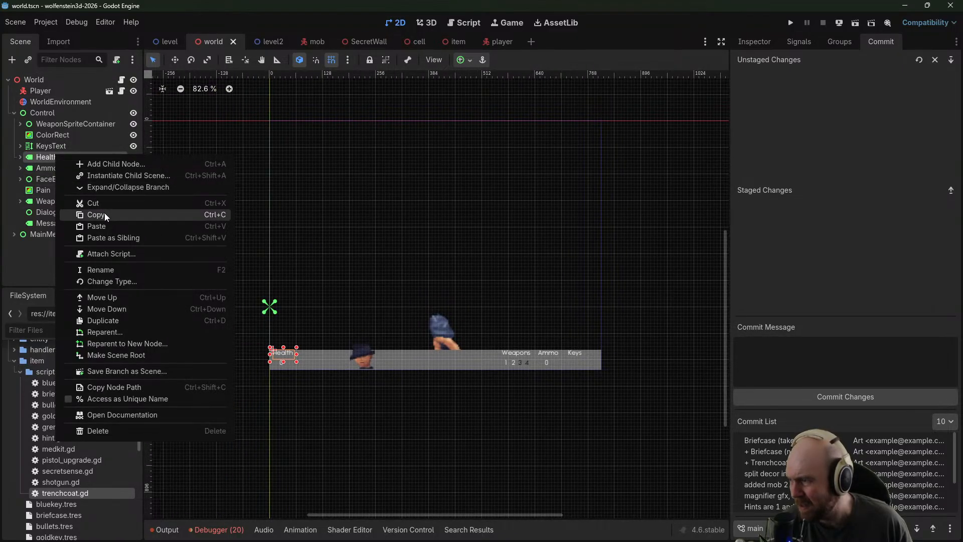
left_click(115, 320)
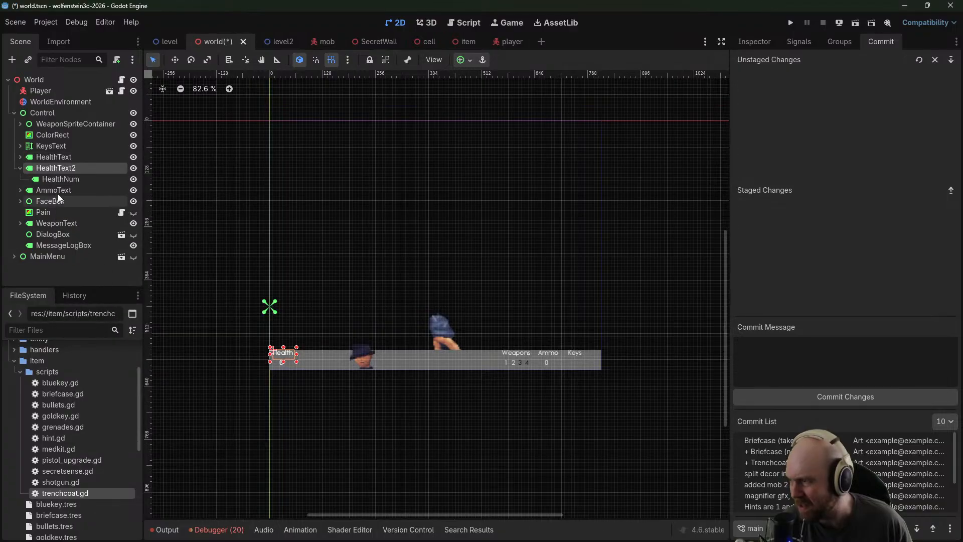
Rename the duplicated health label to ArmorText and its child number label to ArmorNum
double_click(50, 168)
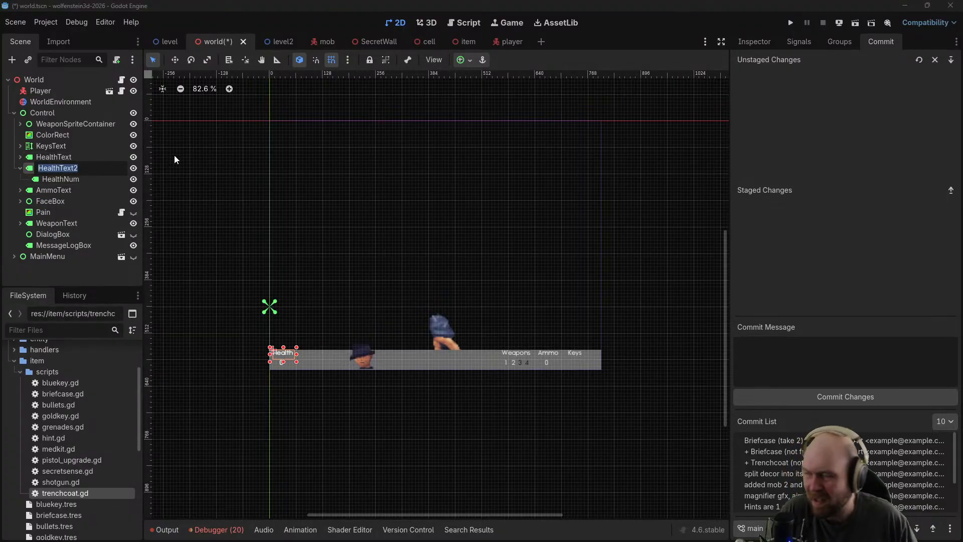
type("ArmorText")
key("Return")
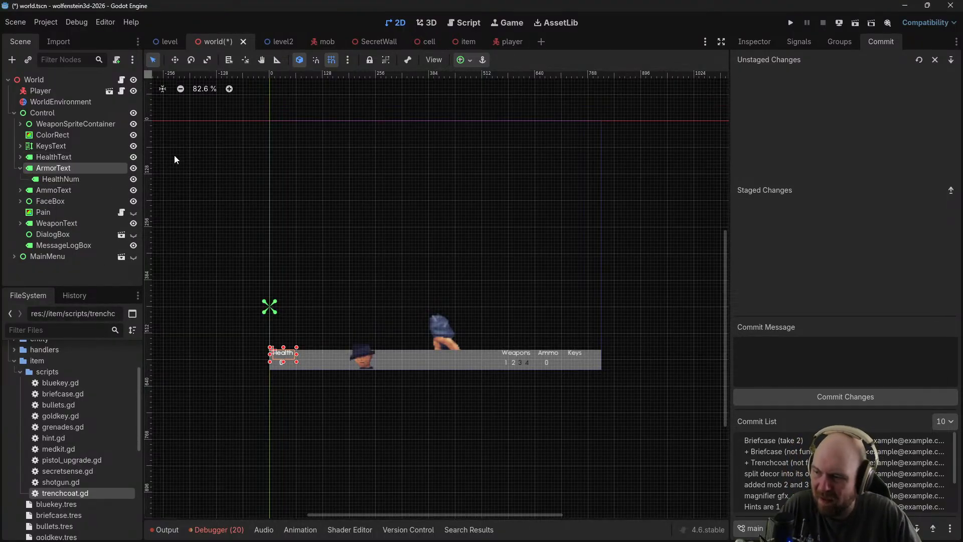
double_click(64, 179)
type("ArmorNum")
key("Return")
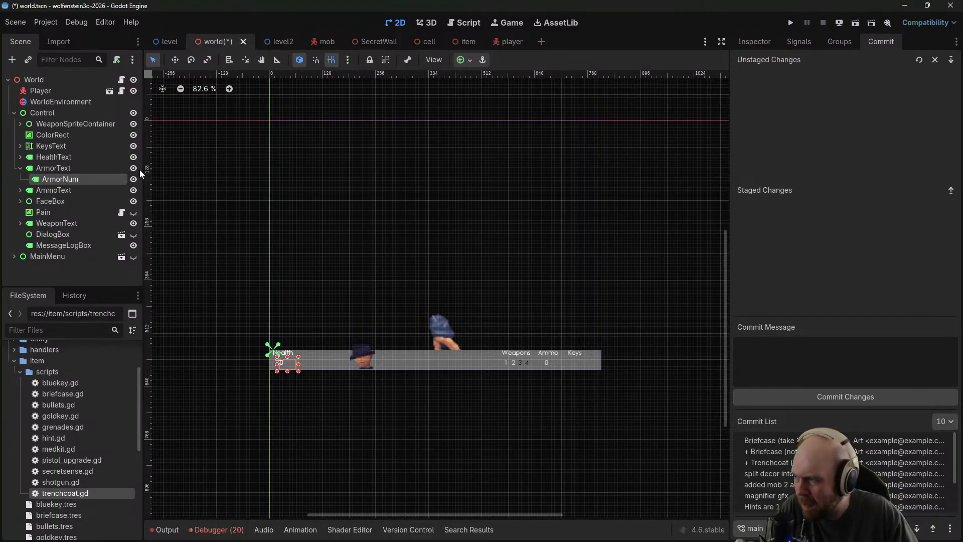
Move the ArmorText label just beside the Health label on the HUD bar, set its text to Armor, and save the world scene
left_click(87, 166)
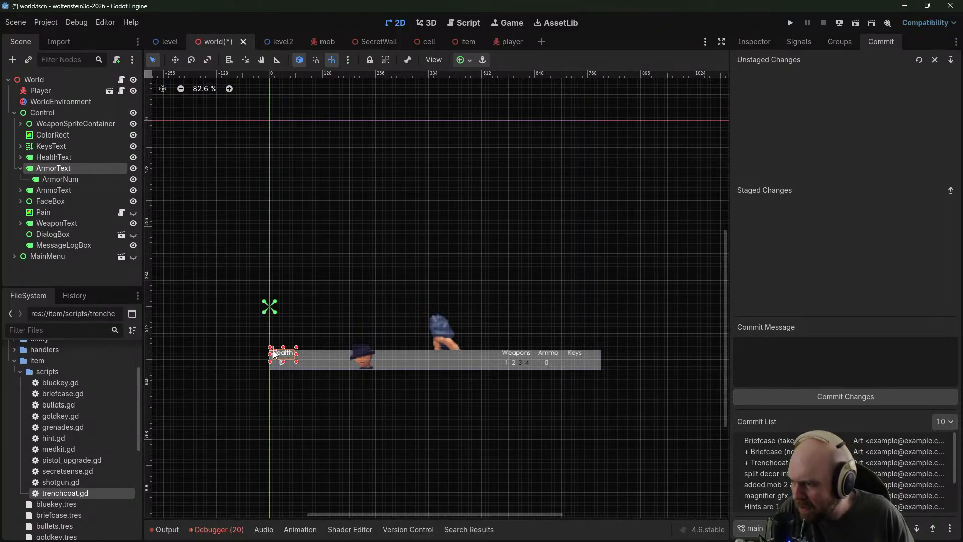
left_click_drag(272, 348, 318, 352)
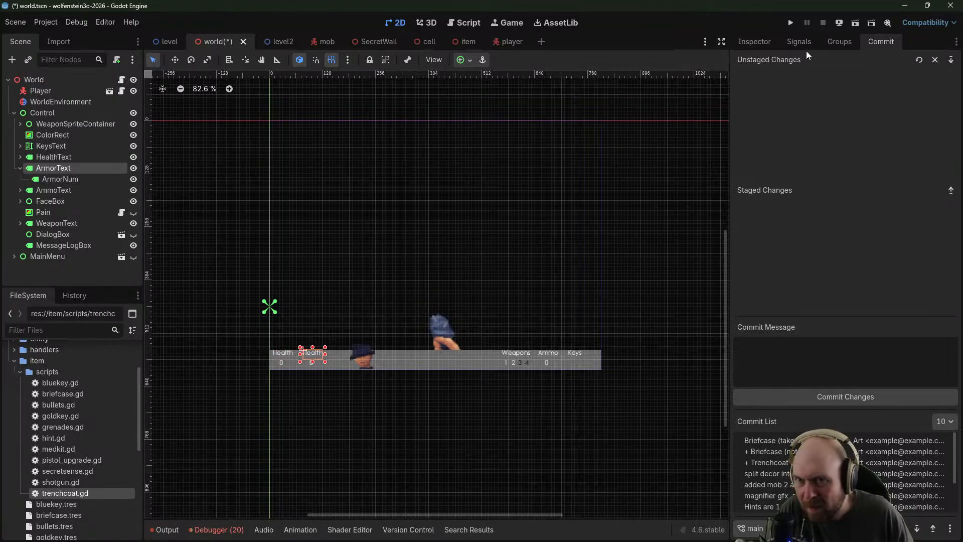
left_click(755, 42)
double_click(774, 152)
type("Armor")
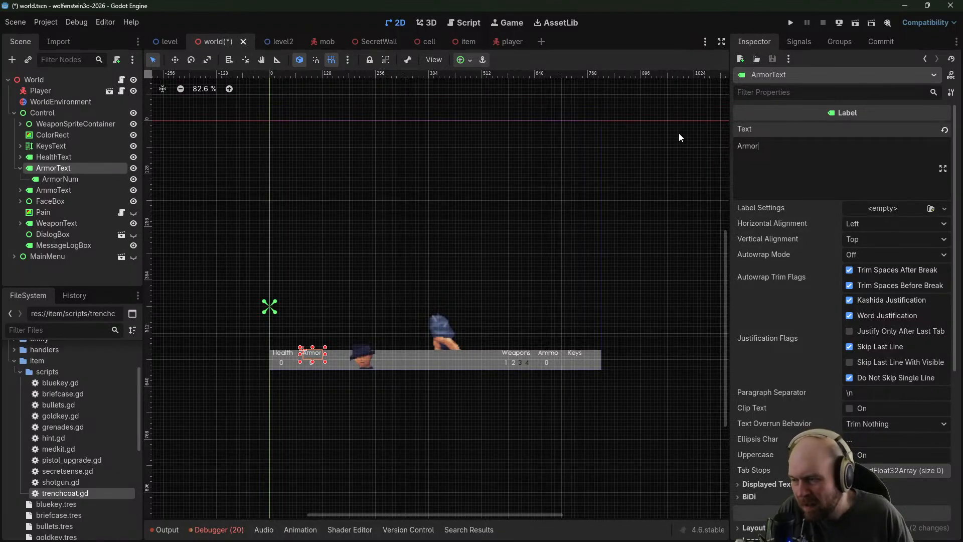
left_click(633, 267)
left_click(314, 364)
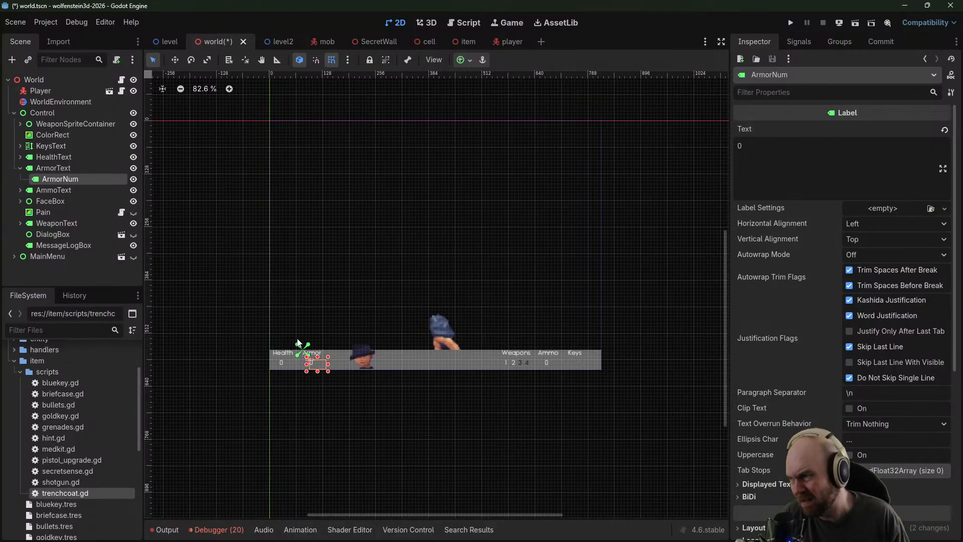
key("ctrl+s")
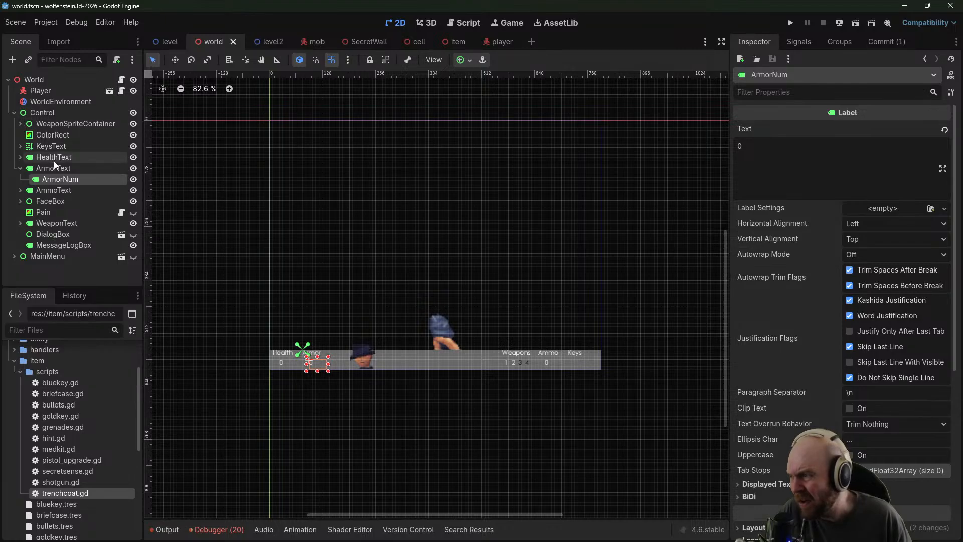
Open HealthComponent.tscn from the components folder and review its attached healthcomponent.gd script
left_click(20, 372)
scroll(20, 374, "up", 1)
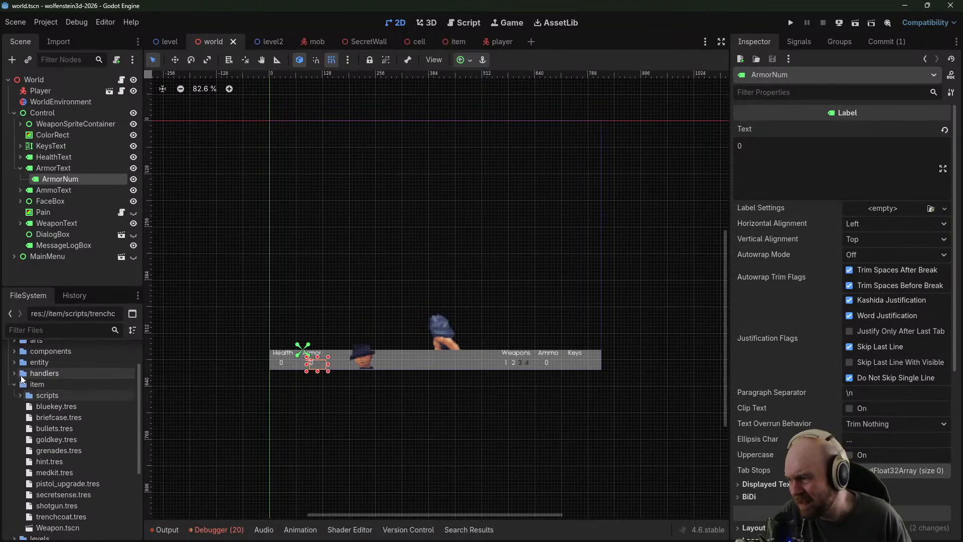
left_click(14, 383)
left_click(14, 375)
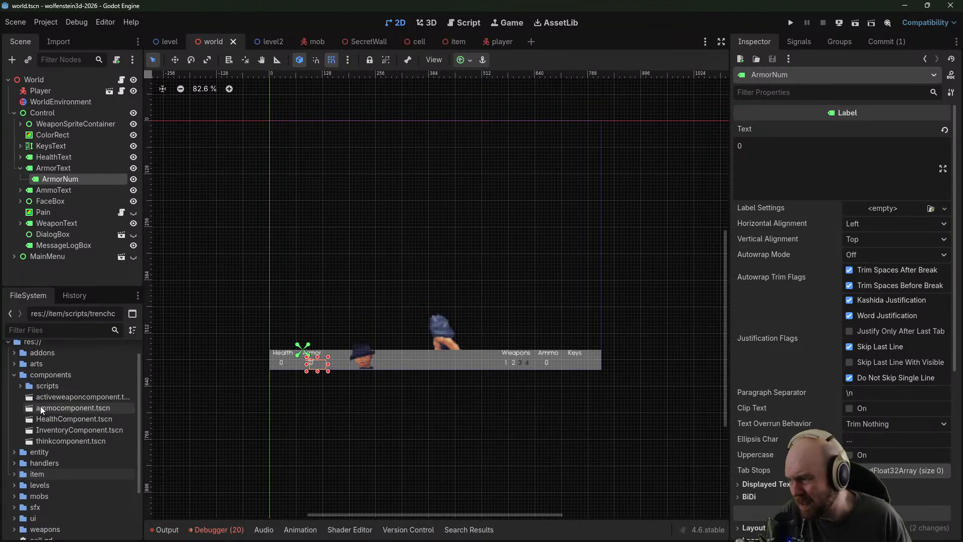
double_click(70, 418)
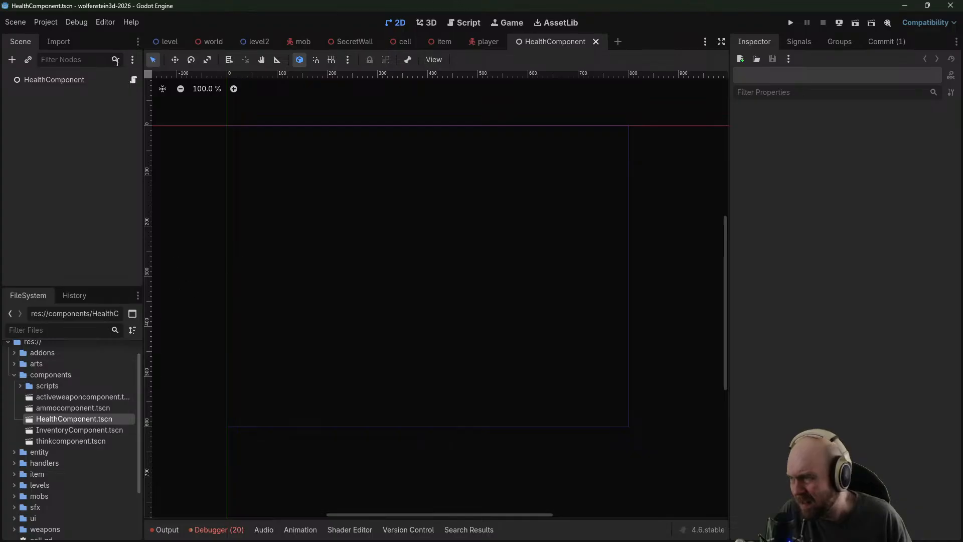
left_click(133, 80)
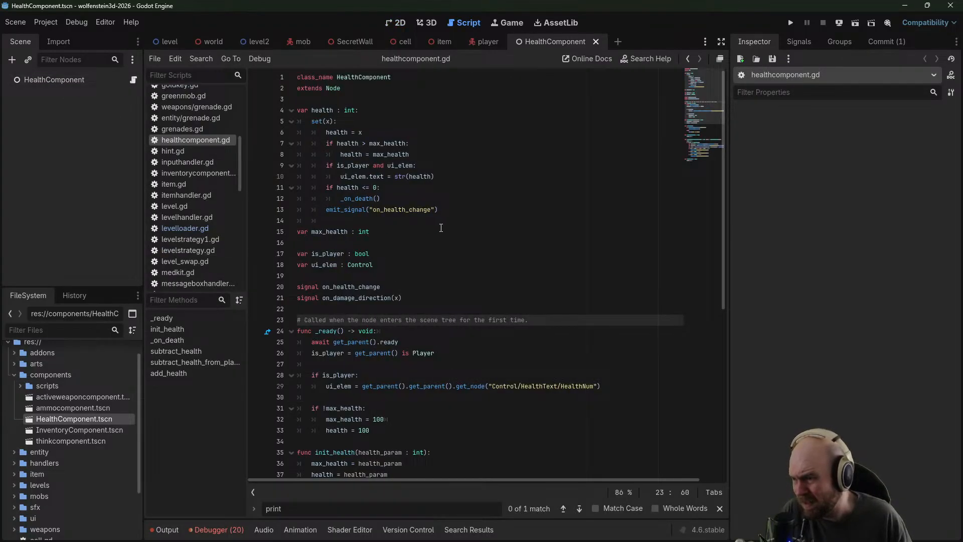
scroll(452, 295, "down", 5)
scroll(437, 301, "up", 5)
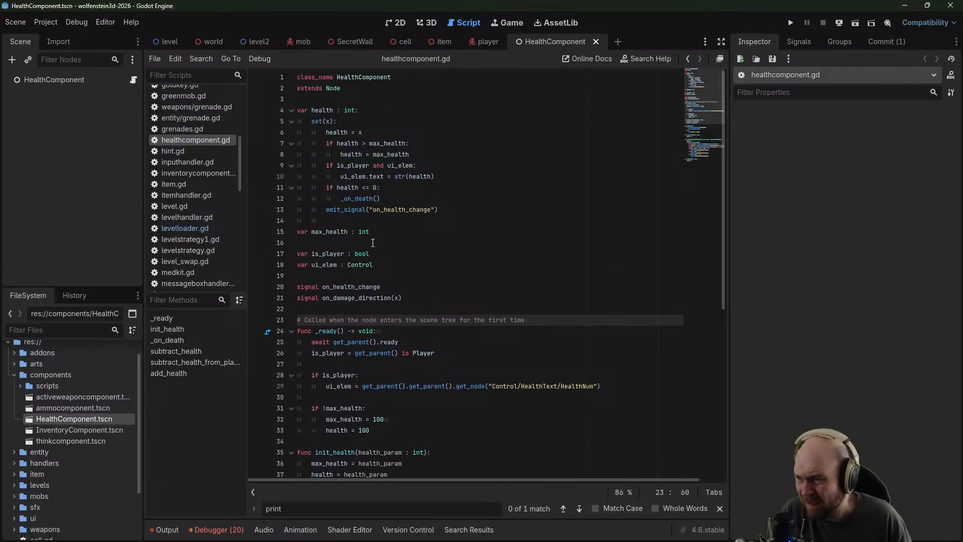
Declare an integer variable named armor below max_health in healthcomponent.gd
left_click(373, 242)
key("Return")
key("Return")
key("Up")
type("var armor :")
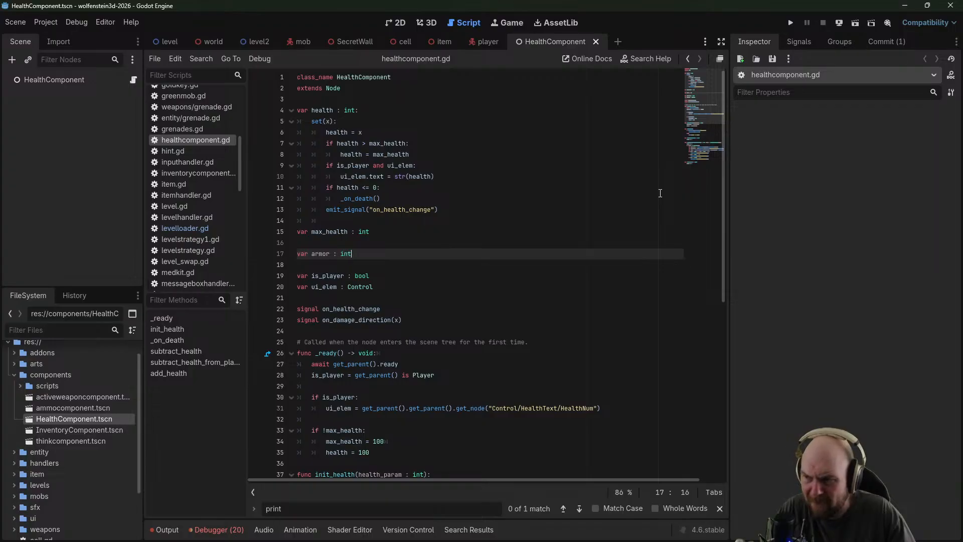
left_click(638, 198)
Search healthcomponent.gd for every use of ui_elem and look over the functions around them
scroll(490, 301, "down", 2)
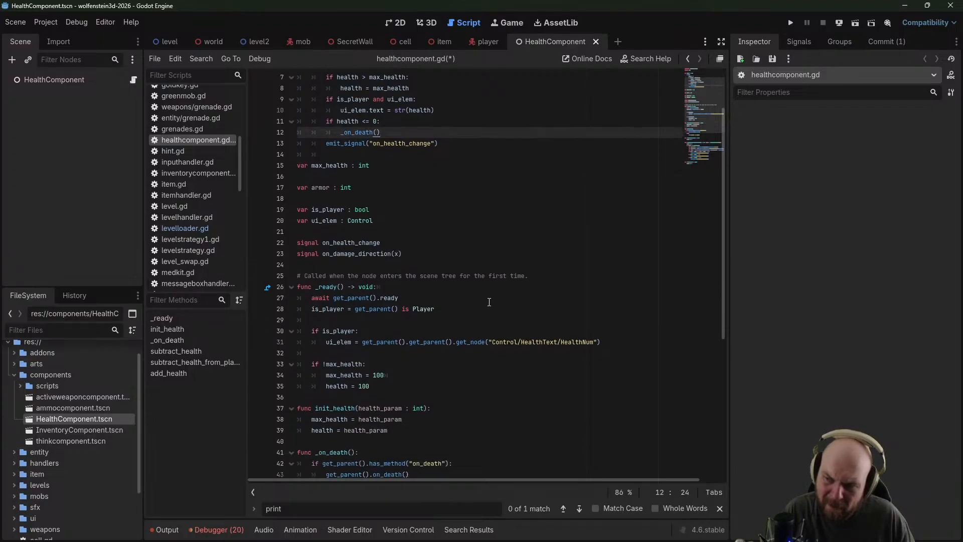
scroll(476, 301, "down", 3)
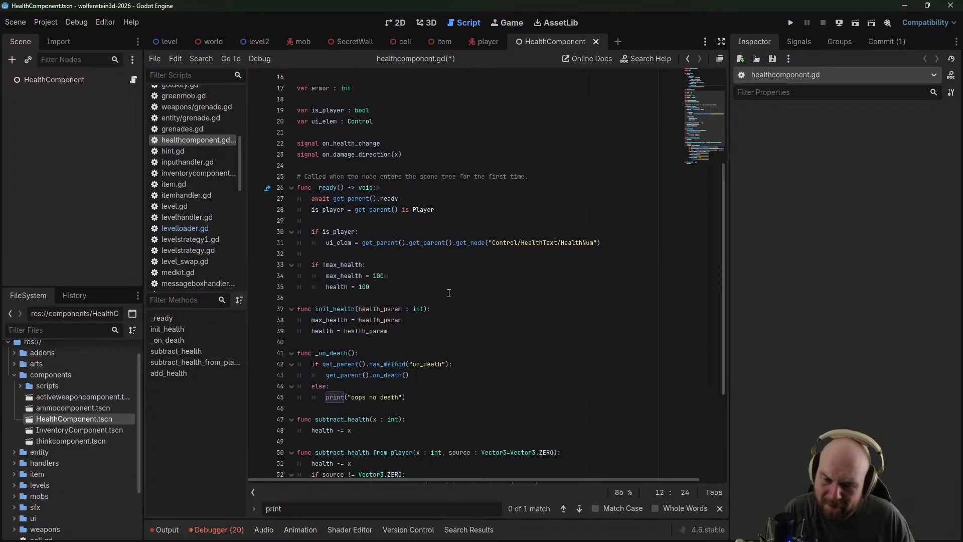
scroll(448, 293, "up", 5)
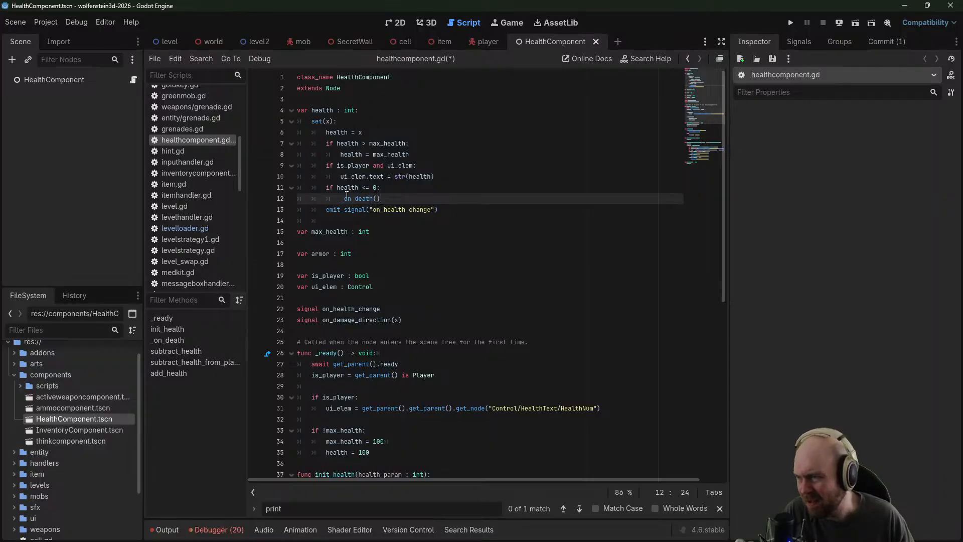
left_click(338, 287)
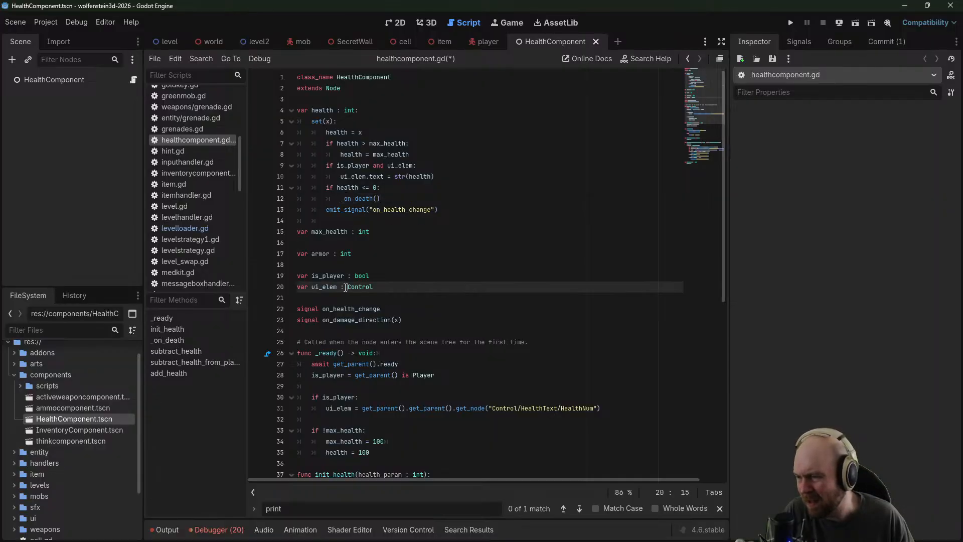
key("ctrl+f")
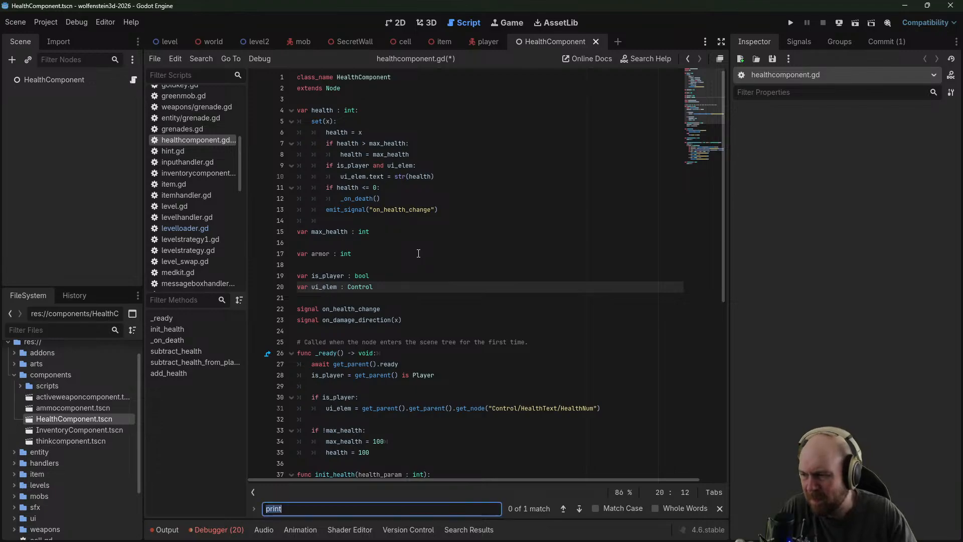
type("ui_elem")
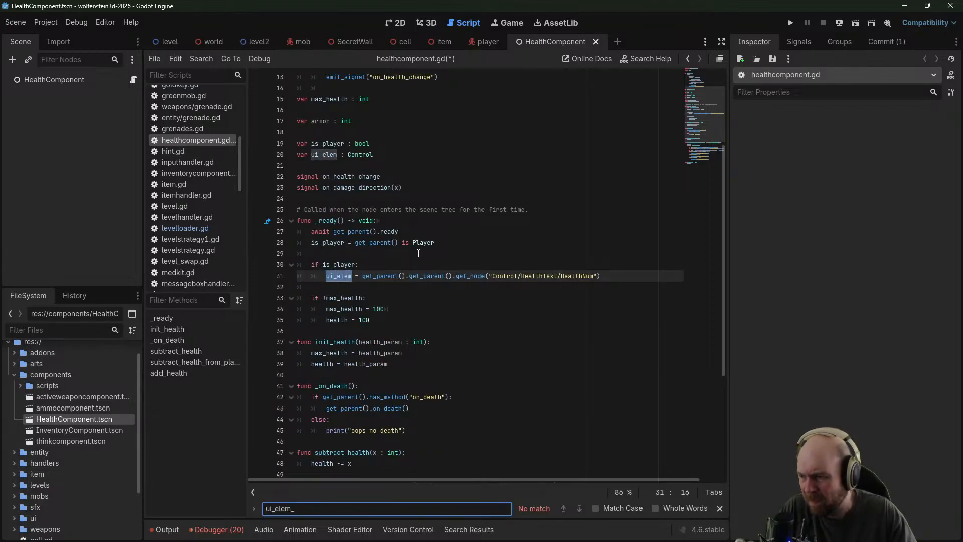
scroll(526, 258, "down", 5)
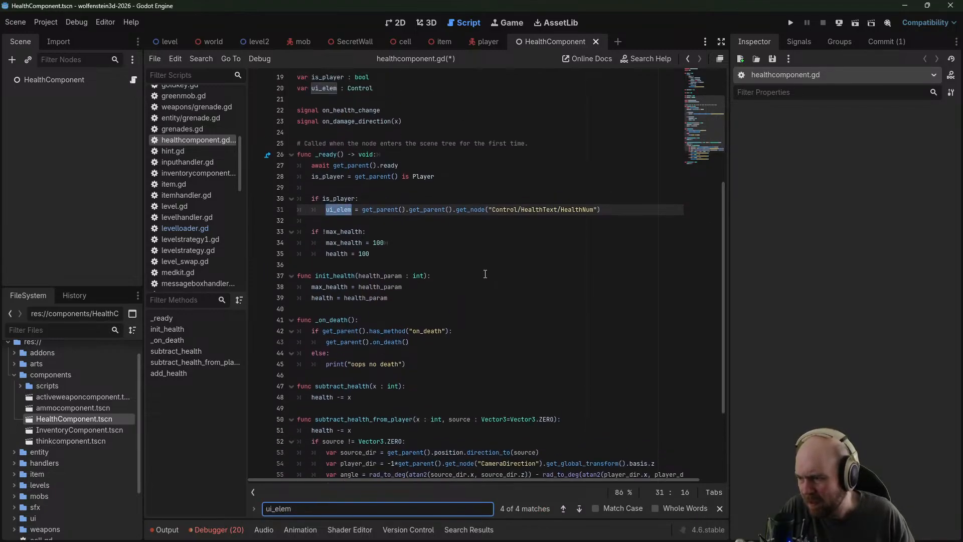
scroll(487, 272, "up", 6)
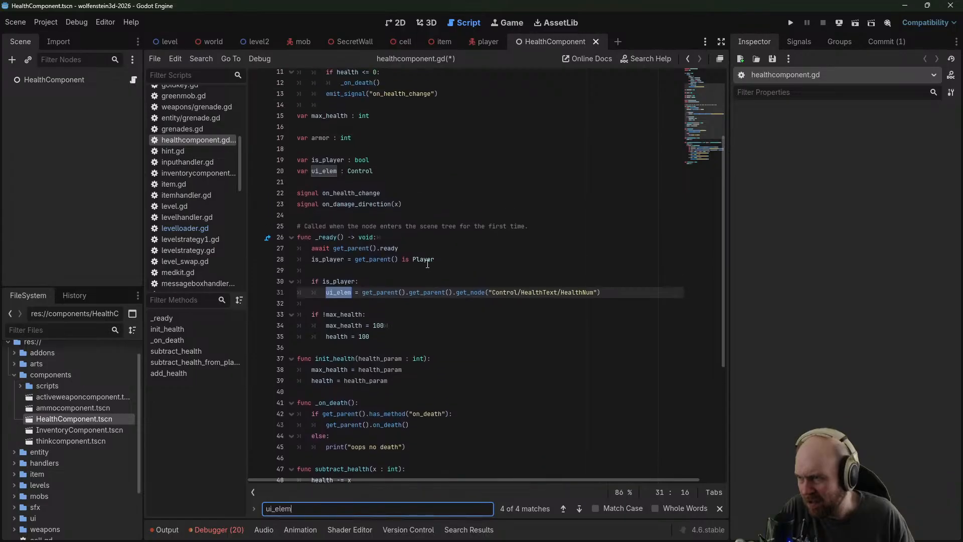
Rename the ui_elem declaration to ui_elem_health and its assignment in _ready to ui_elem_armor, and save the script
left_click(338, 171)
type("_health")
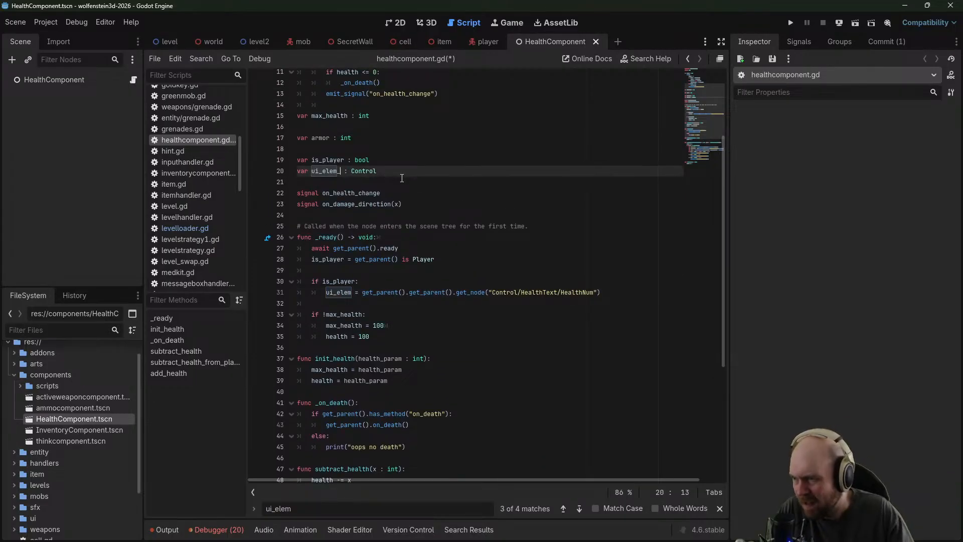
left_click(354, 292)
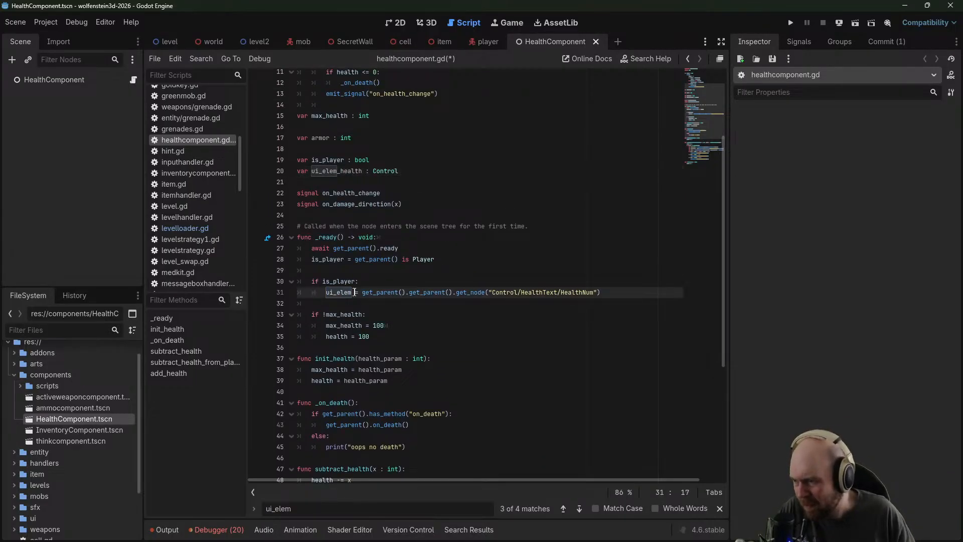
type("_armor")
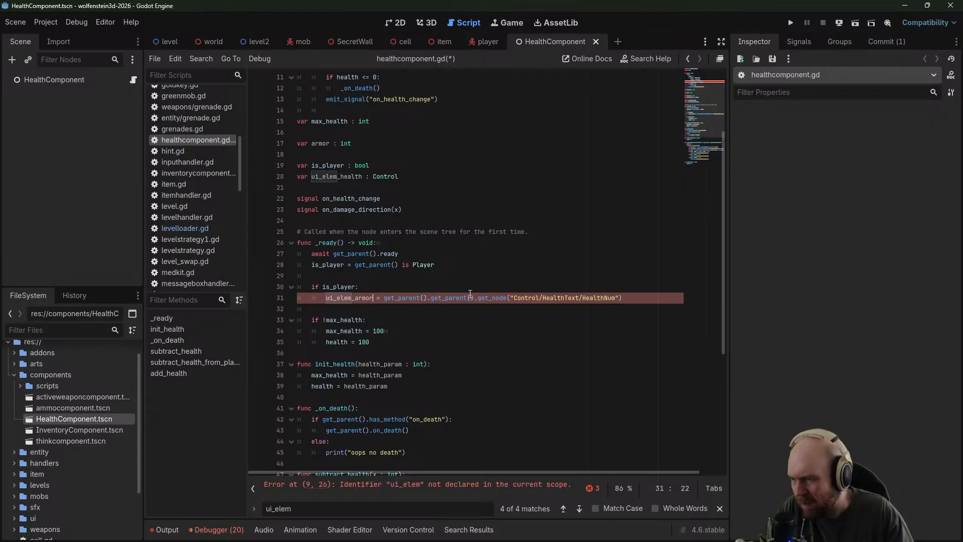
left_click(459, 254)
key("ctrl+s")
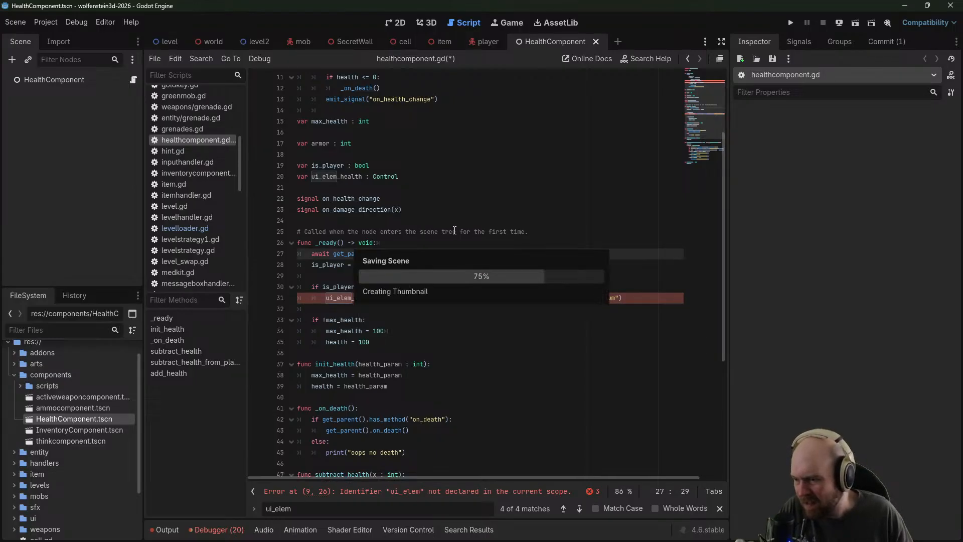
Rename both ui_elem references inside the health setter to ui_elem_health and save the script
scroll(437, 152, "up", 2)
scroll(432, 149, "up", 1)
left_click(416, 147)
type("_health:")
key("Down")
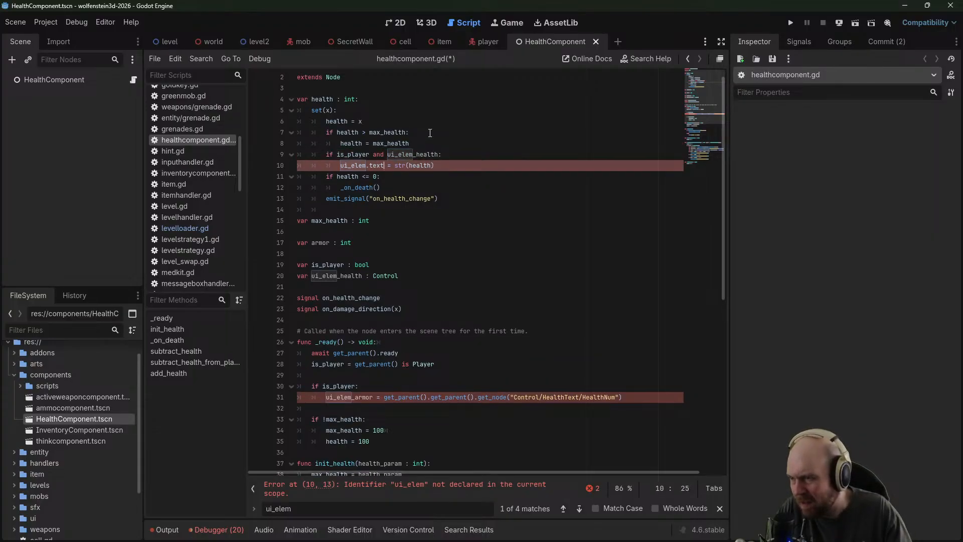
type("_health")
key("ctrl+s")
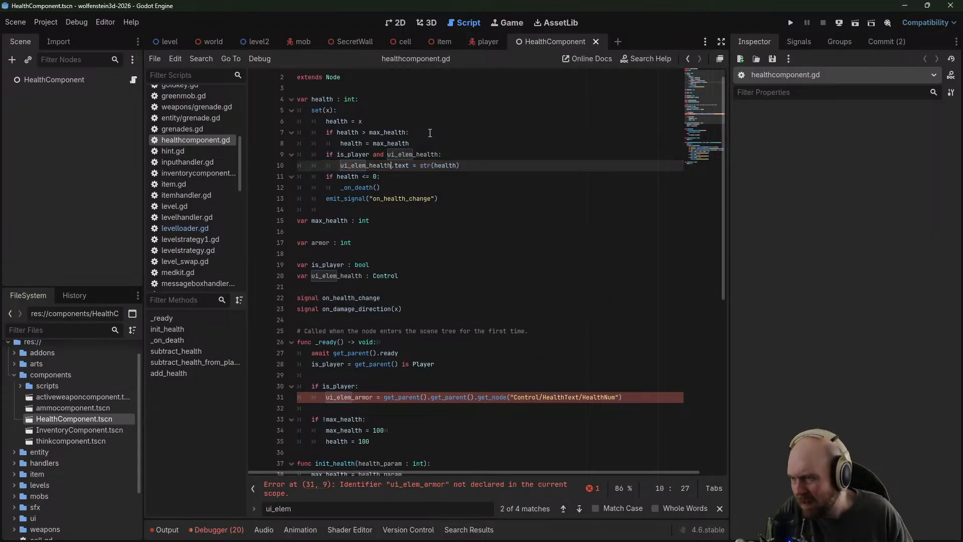
left_click(430, 133)
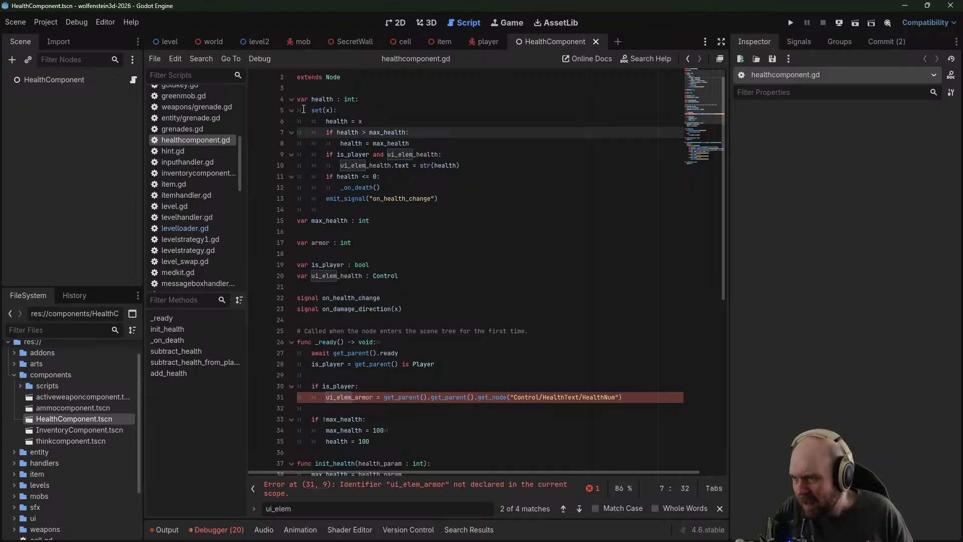
Copy the whole set(x) block of the health variable and paste it beneath the armor declaration
left_click_drag(299, 109, 487, 200)
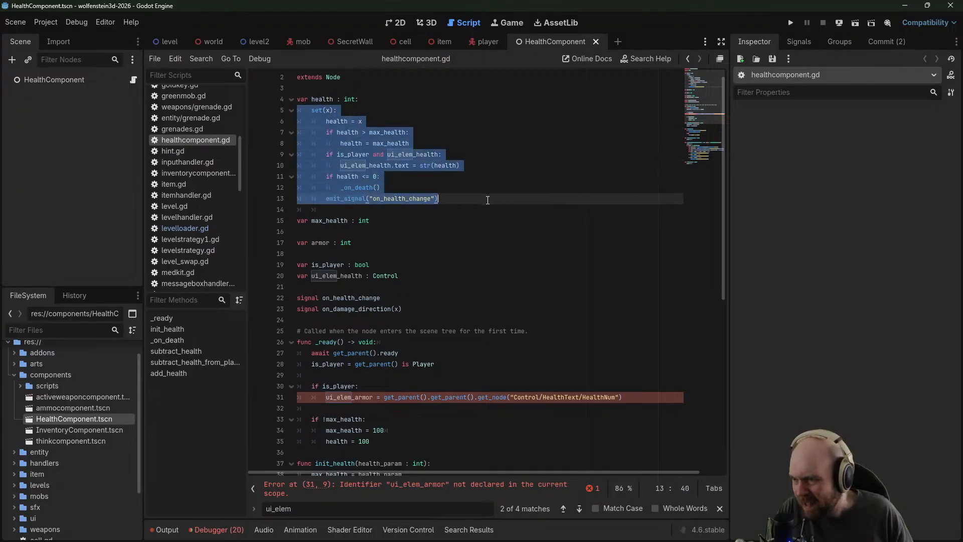
key("ctrl+c")
left_click(356, 250)
key("Return")
key("ctrl+v")
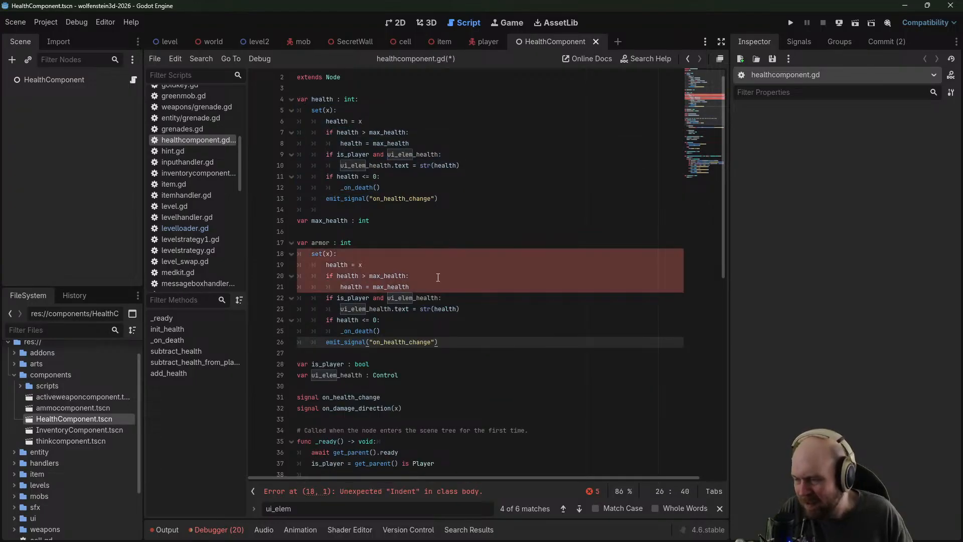
Make the pasted armor setter assign x to armor and delete its max_health cap check
double_click(335, 264)
type("armor")
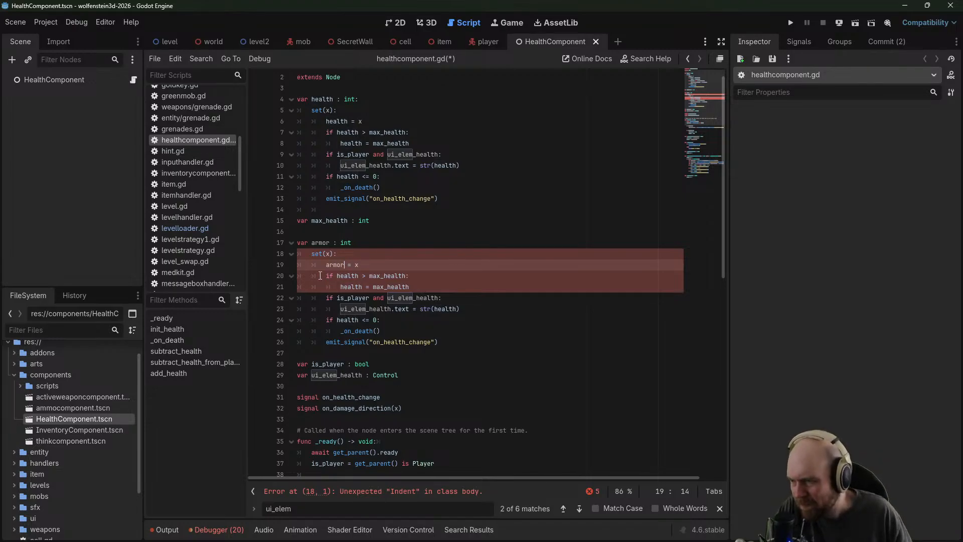
left_click_drag(416, 284, 275, 276)
key("BackSpace")
key("BackSpace")
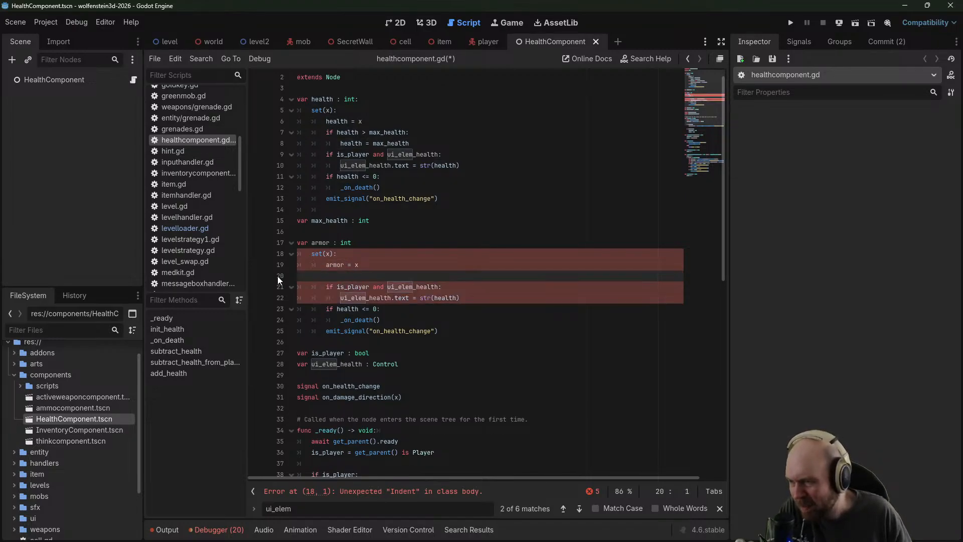
Change the armor setter's UI check to ui_elem_armor and have it set ui_elem_armor.text to str(armor)
left_click(404, 276)
left_click_drag(418, 276, 439, 275)
type("armor")
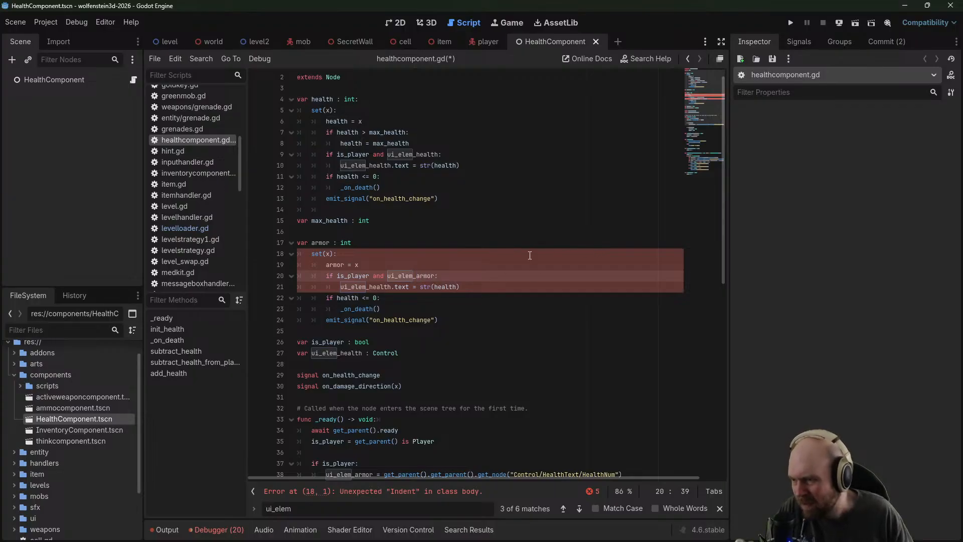
left_click_drag(371, 287, 395, 287)
type("armor.")
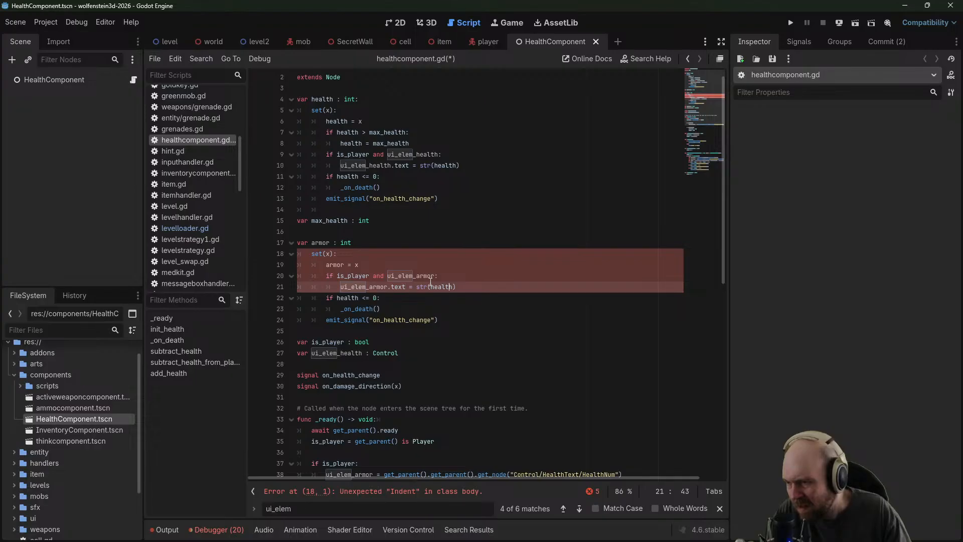
key("BackSpace")
key("BackSpace")
type("armor")
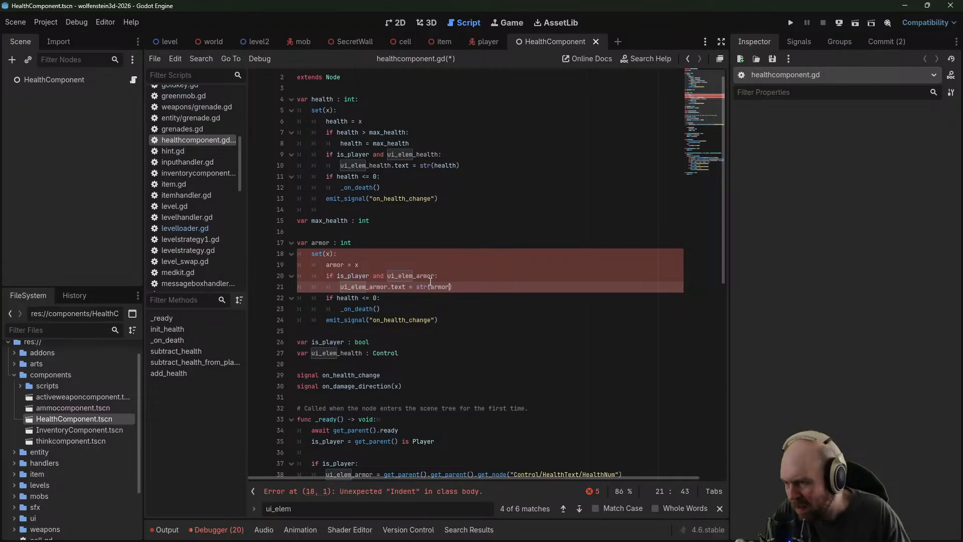
Change the armor setter's zero check to test armor <= 0 instead of health
left_click_drag(396, 307, 257, 294)
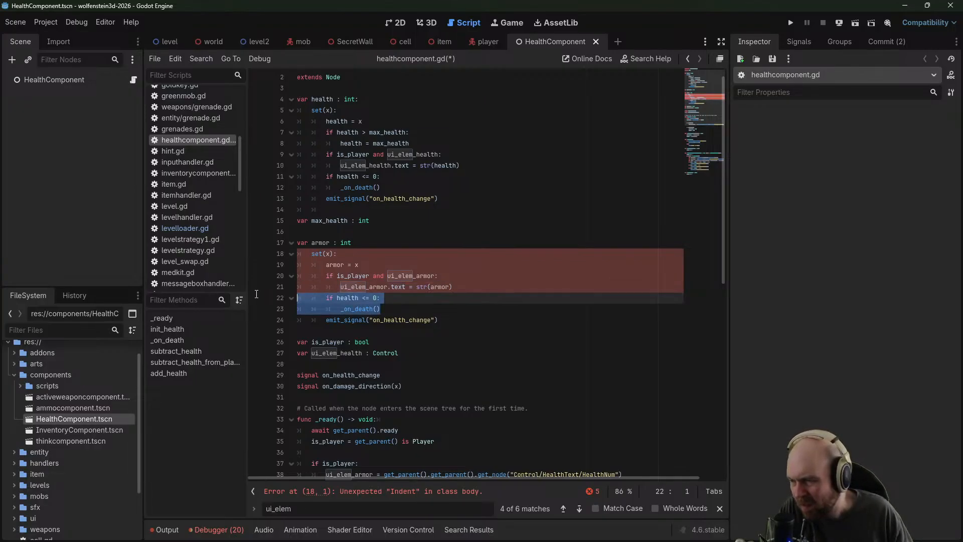
double_click(356, 298)
type("armor")
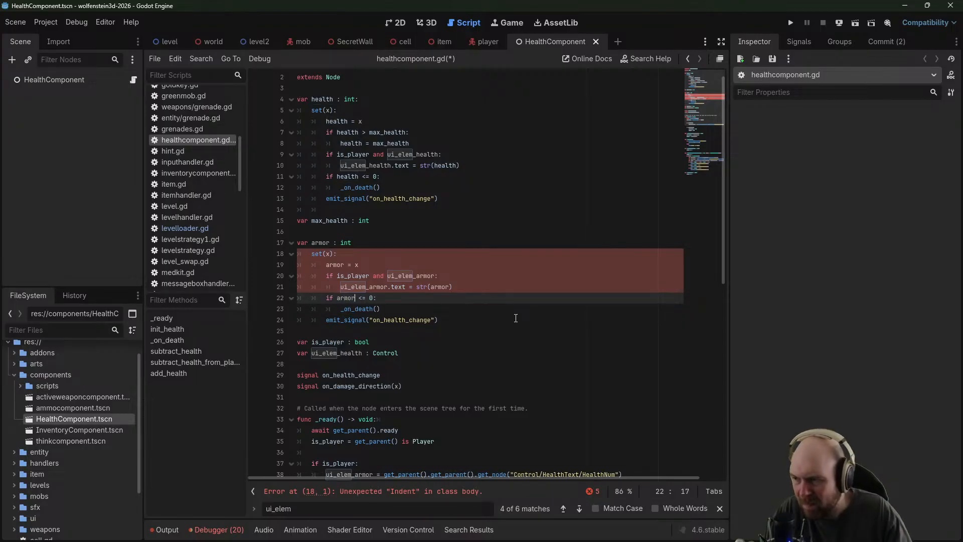
In the armor setter, replace the _on_death() call with armor = 0 and remove the on_health_change signal emission
key("Down")
key("BackSpace")
key("BackSpace")
key("BackSpace")
key("BackSpace")
key("BackSpace")
key("BackSpace")
key("BackSpace")
key("BackSpace")
key("BackSpace")
key("BackSpace")
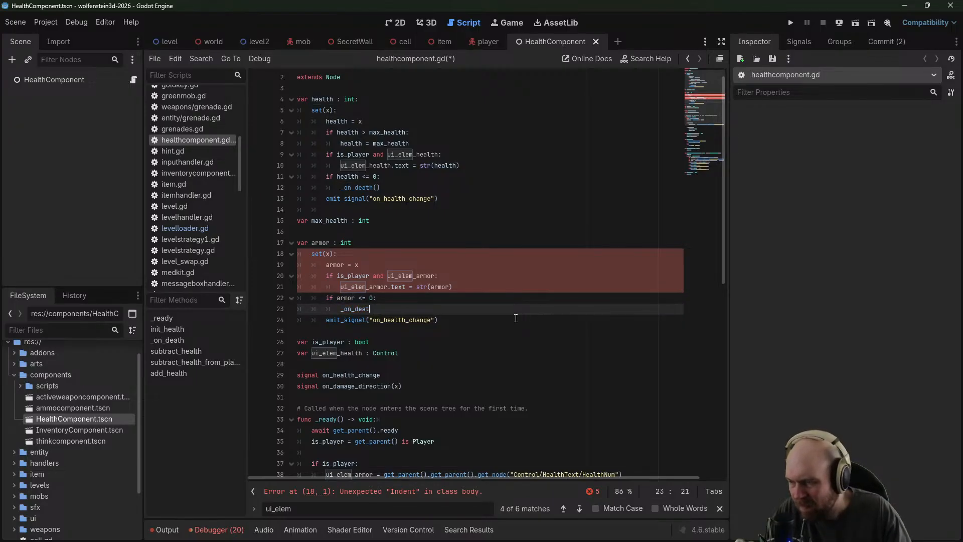
type("armor = ")
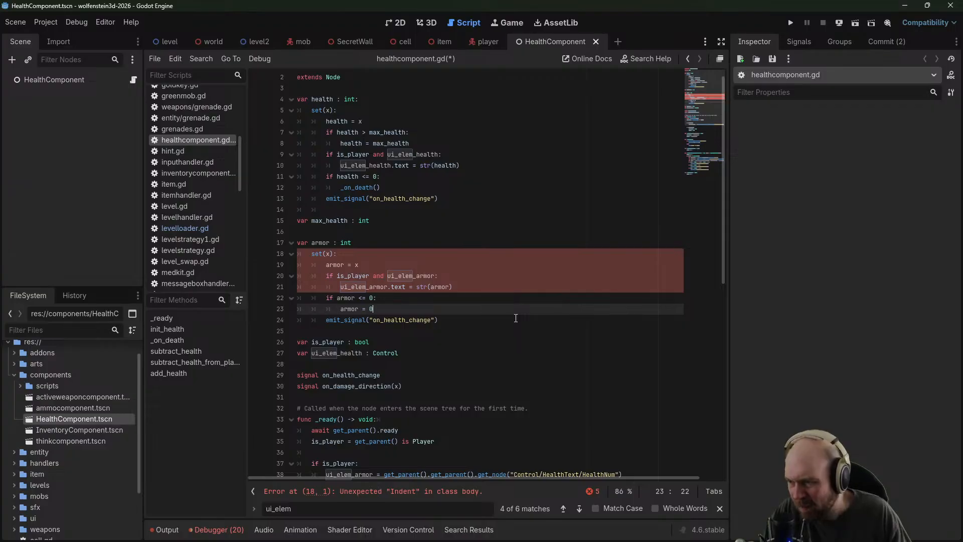
type("0")
key("BackSpace")
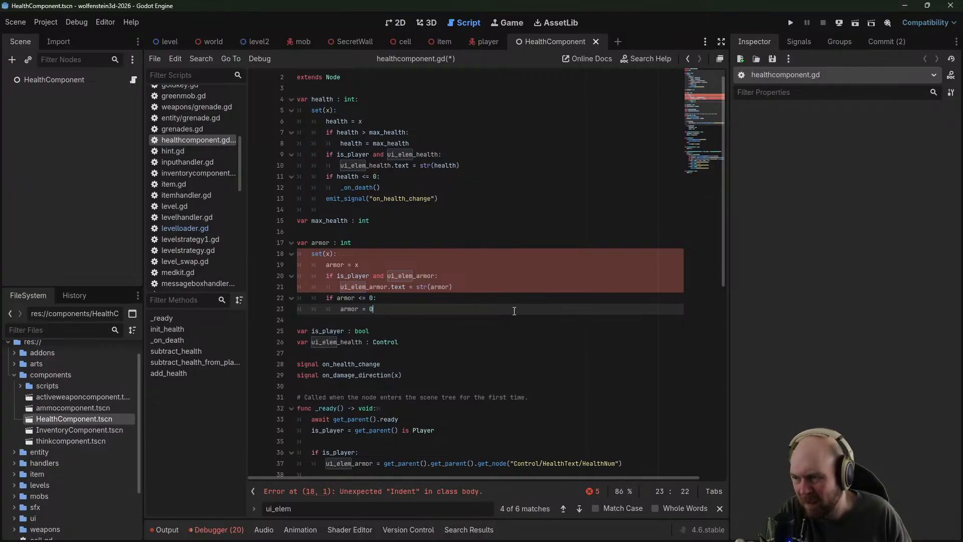
Add the missing colon after int in the armor variable declaration and save the script
left_click(426, 253)
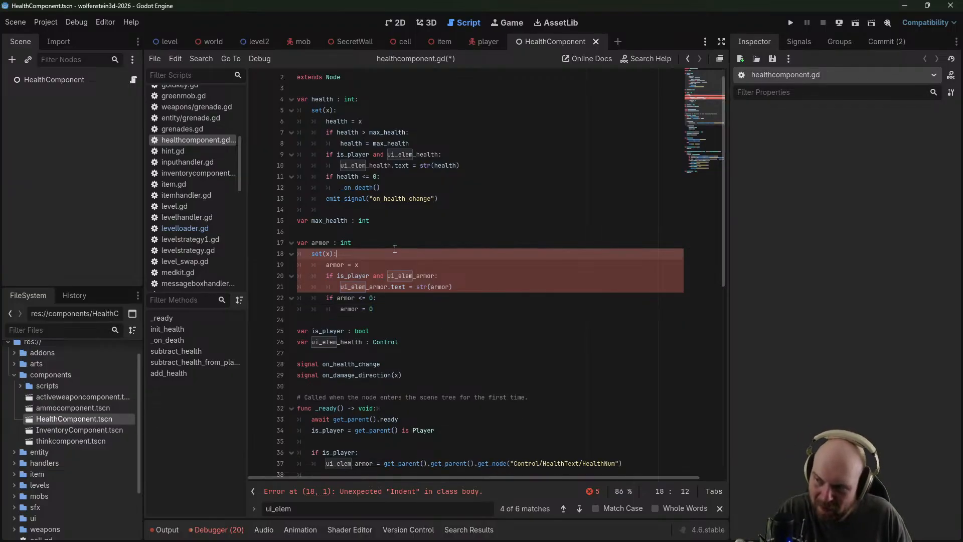
left_click(422, 245)
type(":")
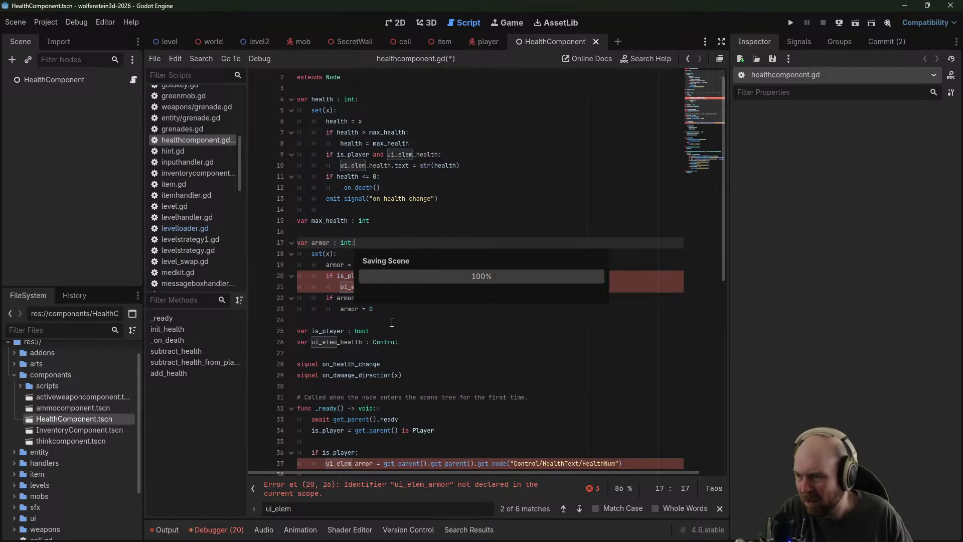
key("ctrl+s")
Declare var ui_elem_armor : Control beneath the ui_elem_health variable
left_click(424, 342)
key("Return")
type("var ui_")
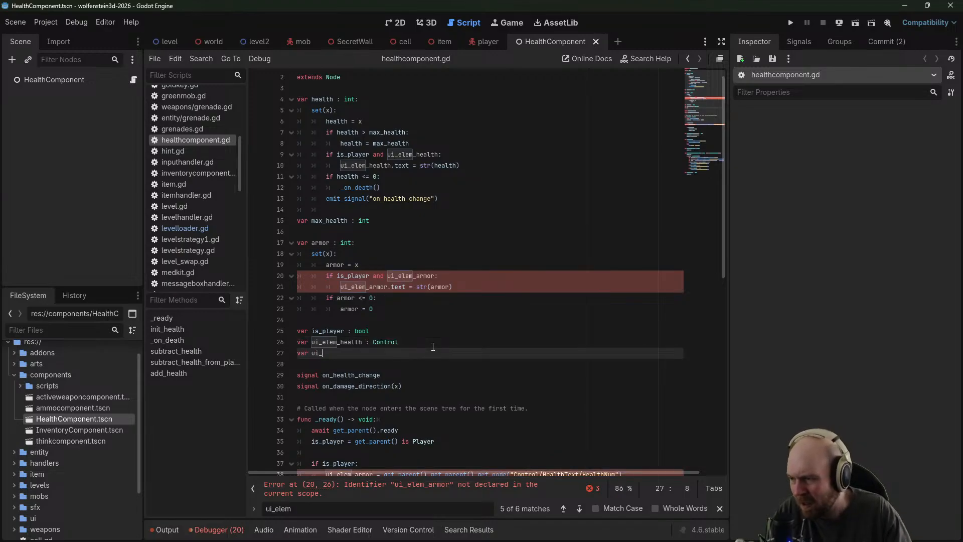
type("elem_armor : Control")
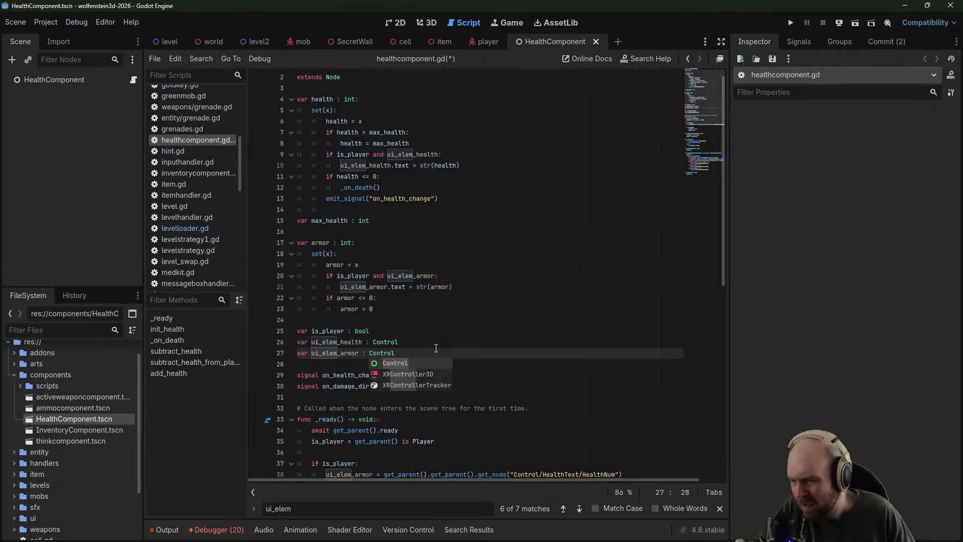
scroll(458, 320, "down", 2)
left_click(489, 299)
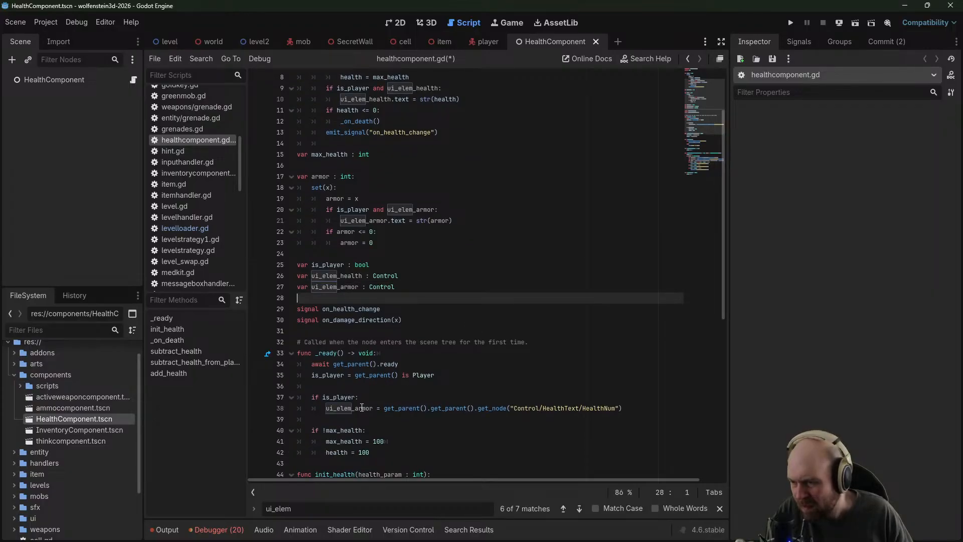
Rename ui_elem_armor to ui_elem_health in the _ready assignment that fetches HealthNum
left_click_drag(354, 411, 377, 412)
type("health")
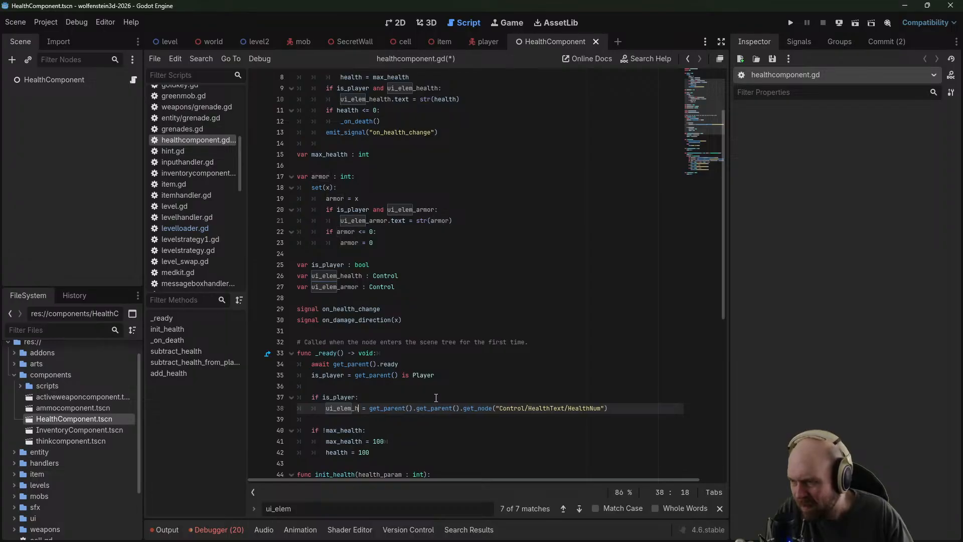
left_click(423, 353)
Duplicate the ui_elem_health node assignment onto a new line inside the is_player block of _ready
scroll(422, 361, "up", 2)
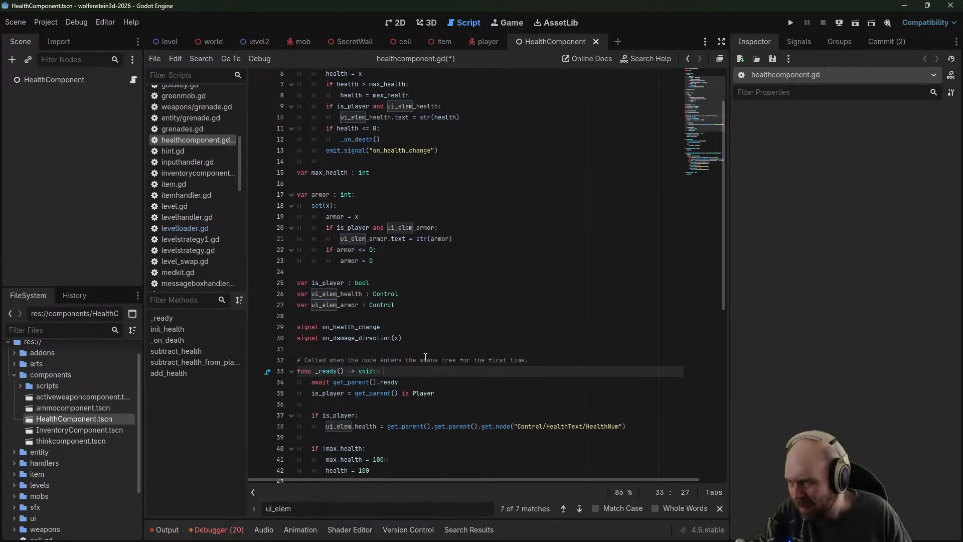
scroll(422, 367, "down", 2)
scroll(422, 367, "down", 2)
left_click(422, 367)
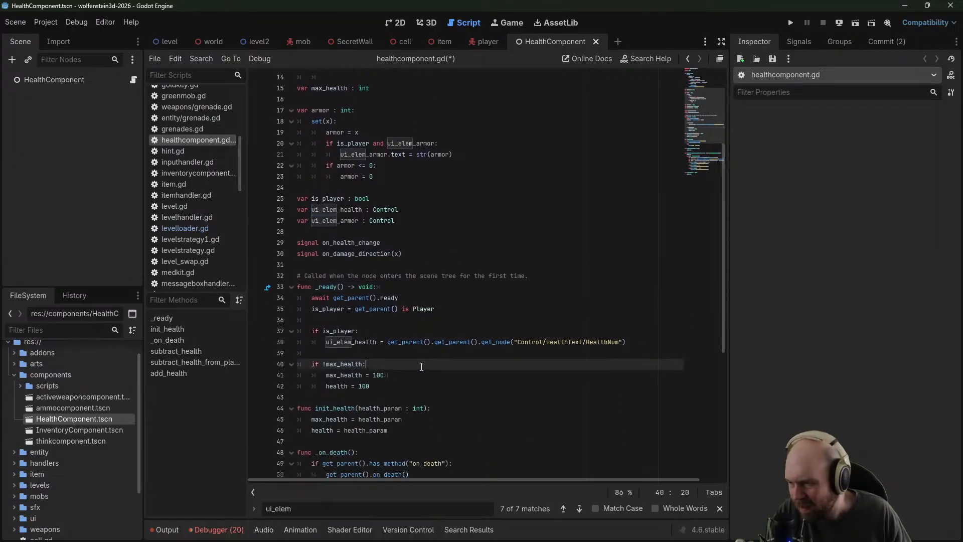
scroll(421, 370, "down", 5)
scroll(347, 350, "up", 5)
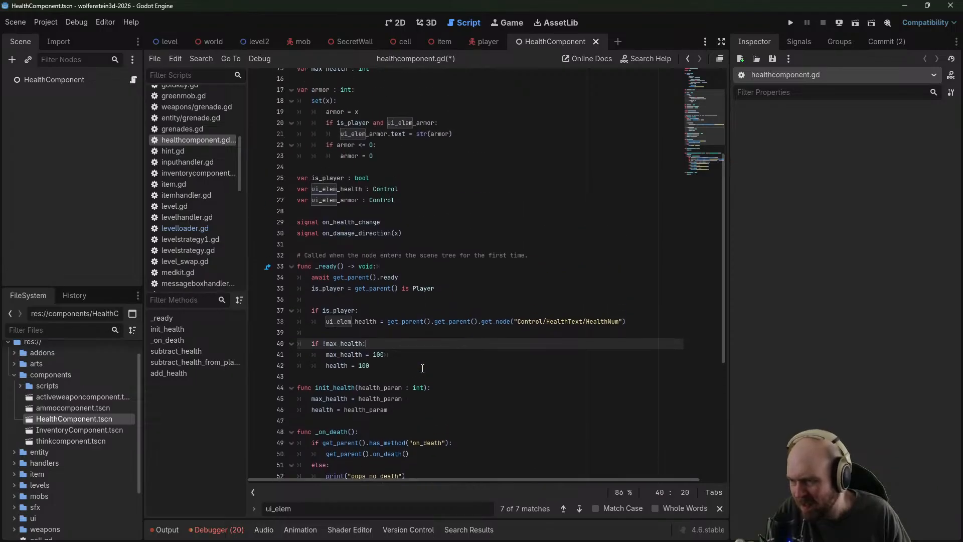
left_click_drag(627, 342, 326, 342)
key("ctrl+c")
key("End")
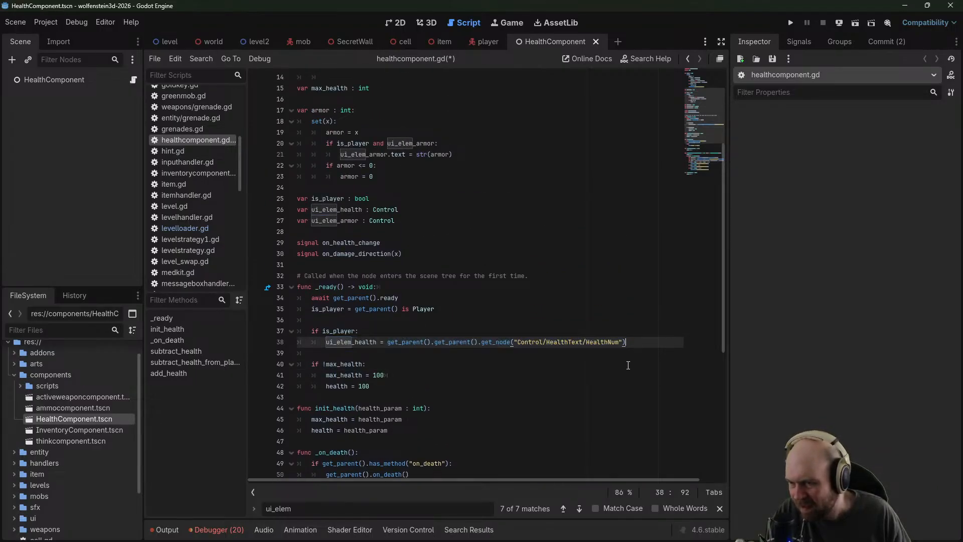
key("Return")
key("ctrl+v")
Change the duplicated line's node path to Control/ArmorText/ArmorNum
key("Left")
key("Left")
key("BackSpace")
key("BackSpace")
key("BackSpace")
key("BackSpace")
key("BackSpace")
key("BackSpace")
key("BackSpace")
key("BackSpace")
key("BackSpace")
key("BackSpace")
key("BackSpace")
key("BackSpace")
key("BackSpace")
key("BackSpace")
key("BackSpace")
key("BackSpace")
key("BackSpace")
key("BackSpace")
key("BackSpace")
key("BackSpace")
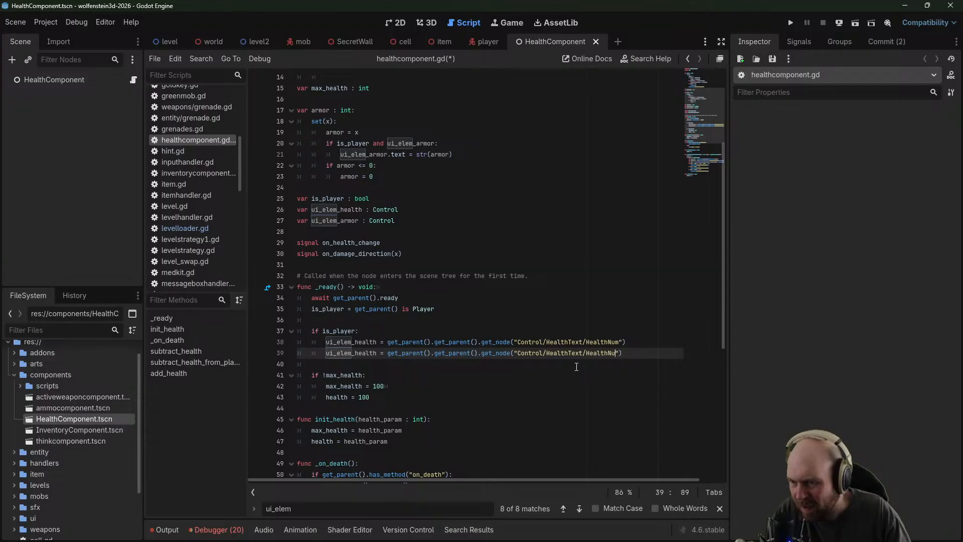
type("ArmorText/ArmorN")
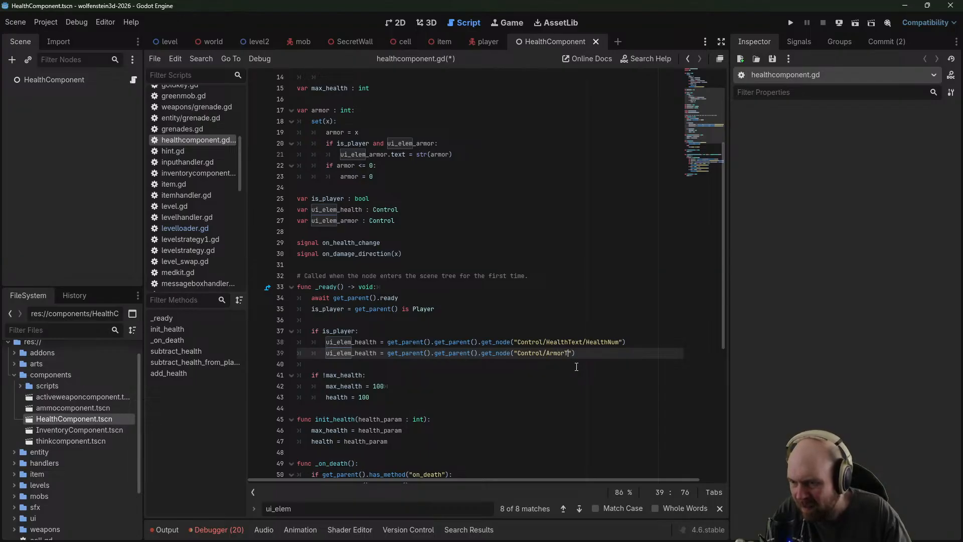
type("um")
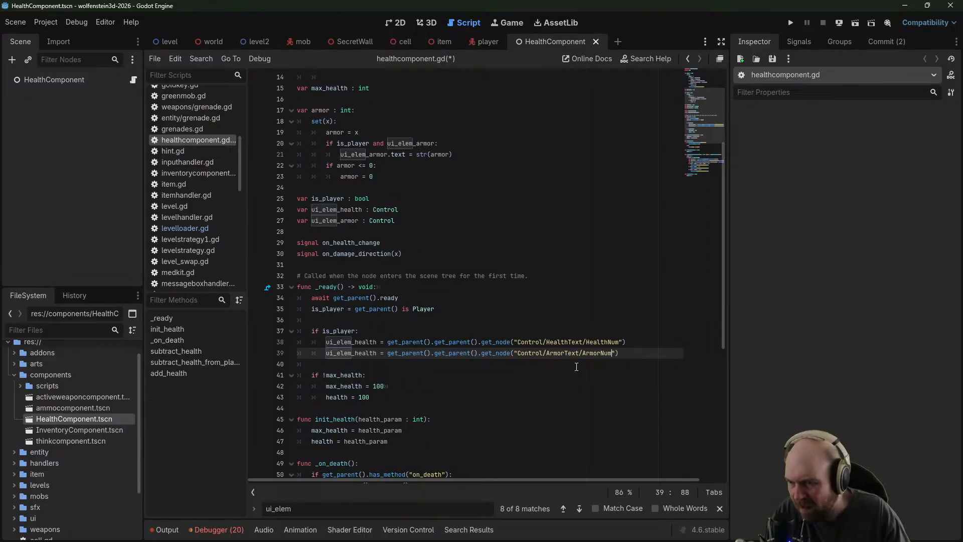
Rename the duplicated line's variable to ui_elem_armor and save the script
left_click_drag(355, 353, 367, 353)
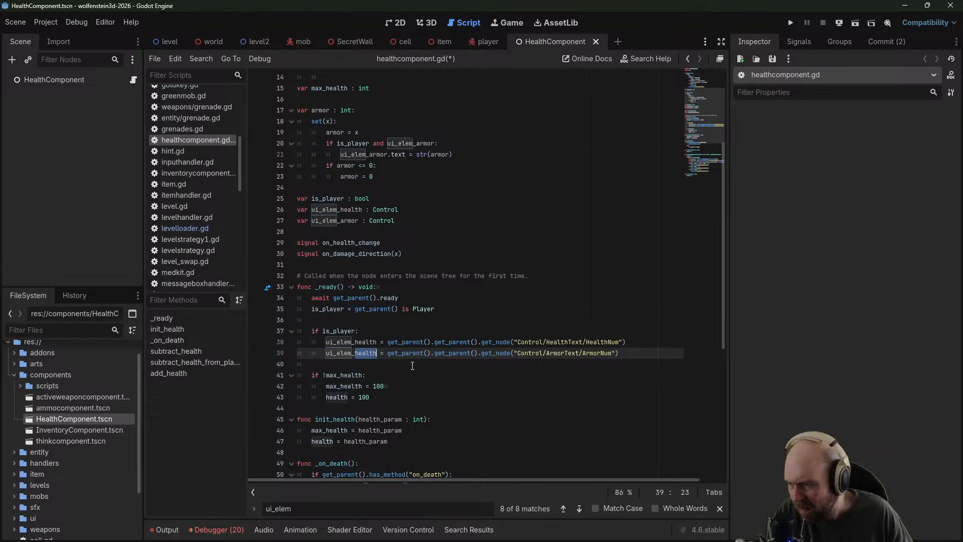
type("ar")
key("Tab")
left_click(373, 321)
key("ctrl+s")
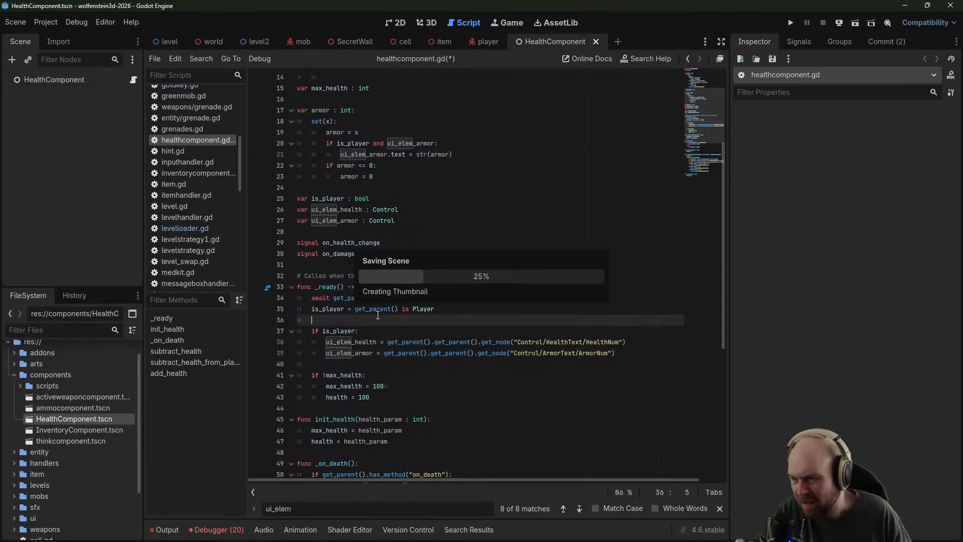
At the start of subtract_health_from_player, add an if armor > 0 block containing x /= 0.8
scroll(483, 253, "up", 3)
scroll(483, 253, "down", 7)
scroll(492, 253, "down", 4)
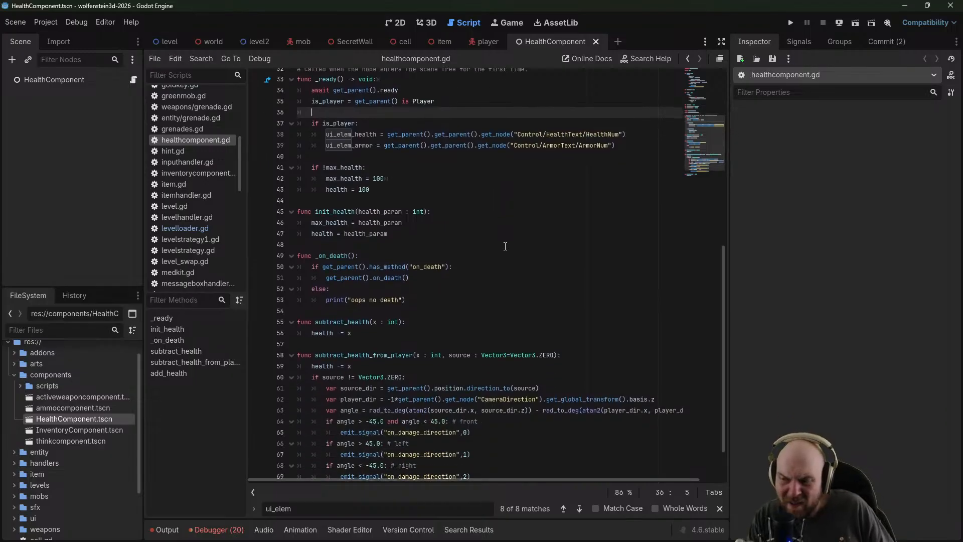
left_click(392, 303)
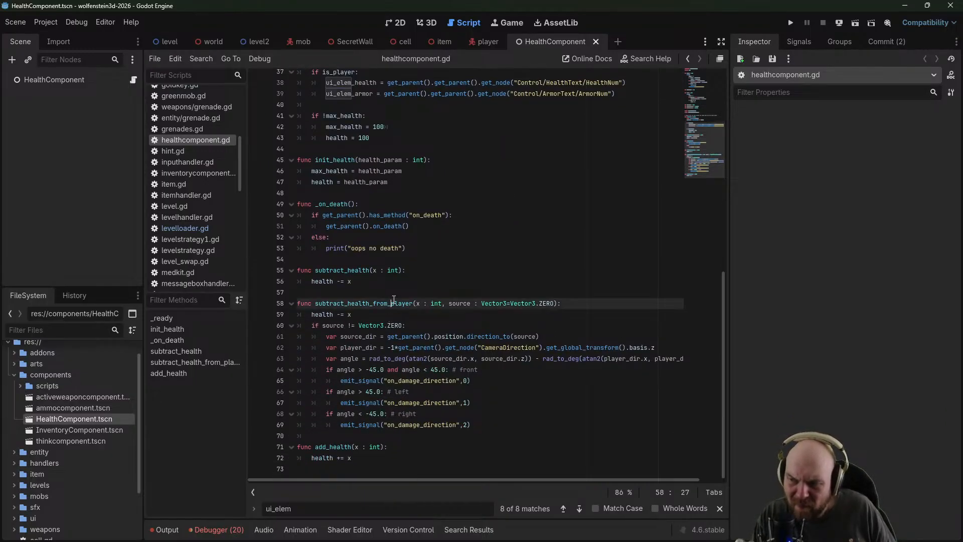
left_click(419, 270)
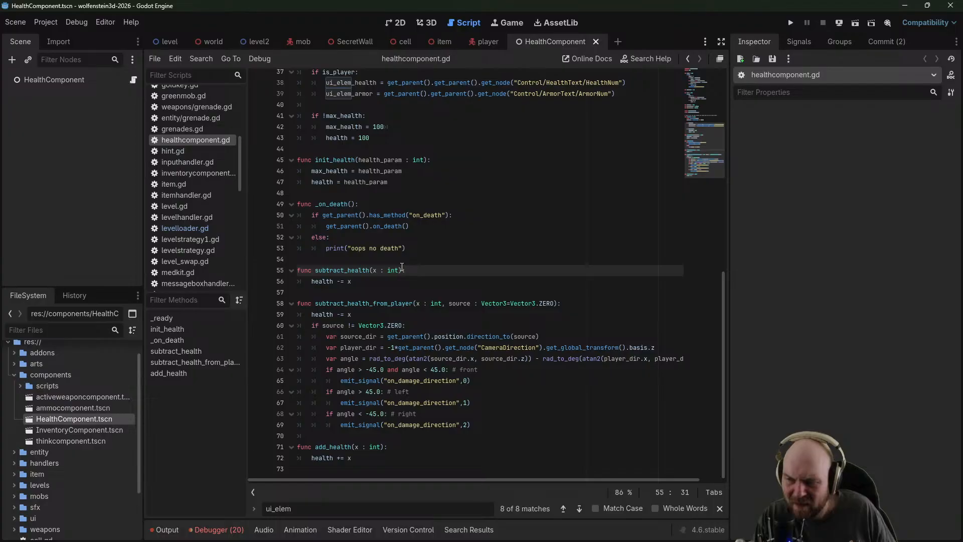
left_click(591, 305)
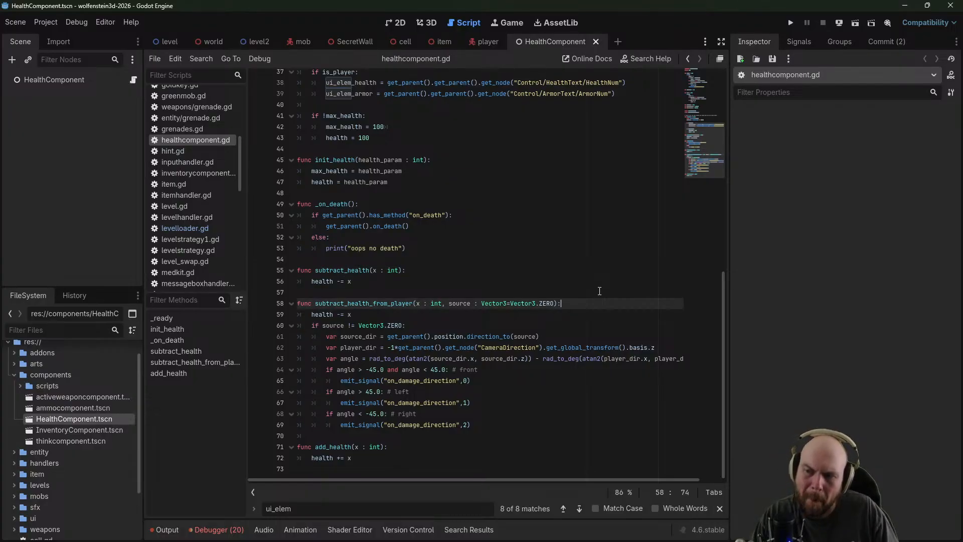
key("Return")
type("if armor(")
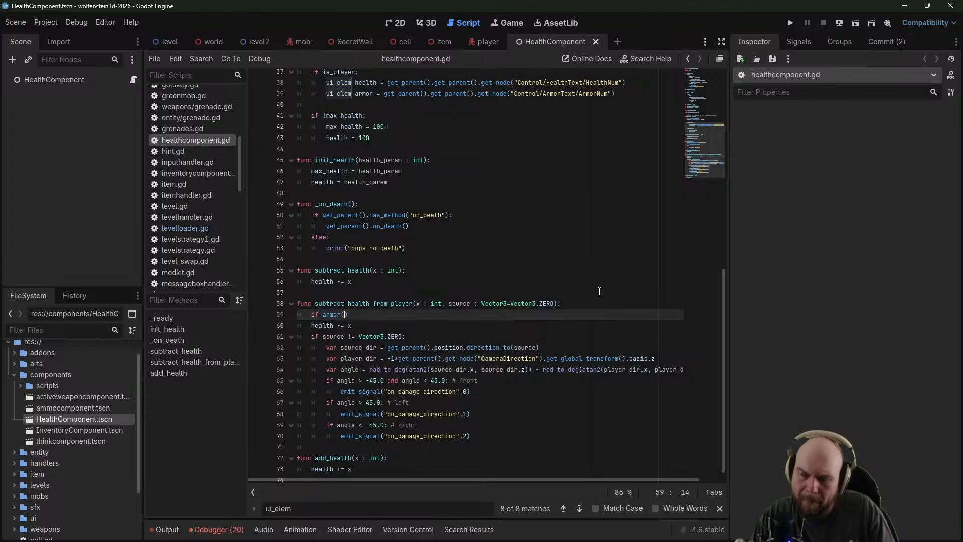
key("BackSpace")
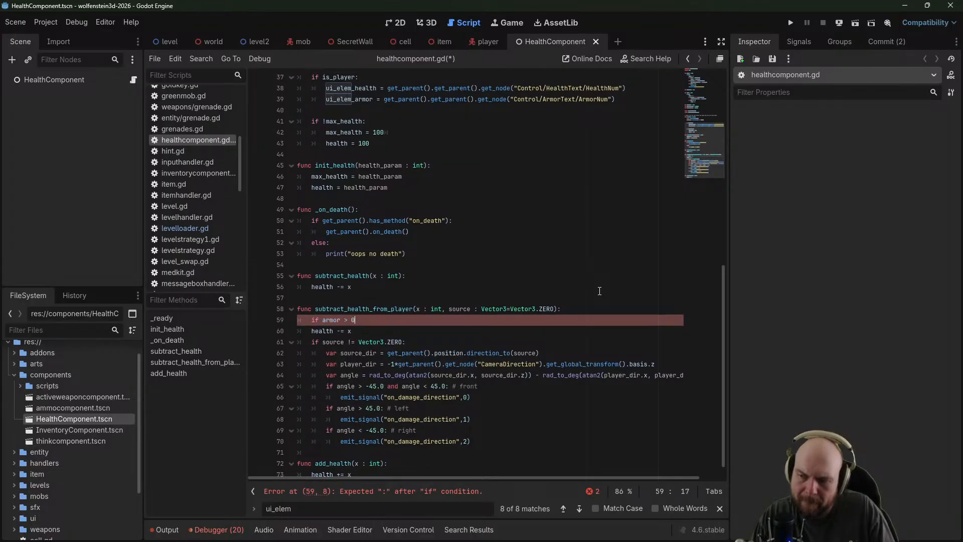
type("> 0:")
key("Return")
type("x ")
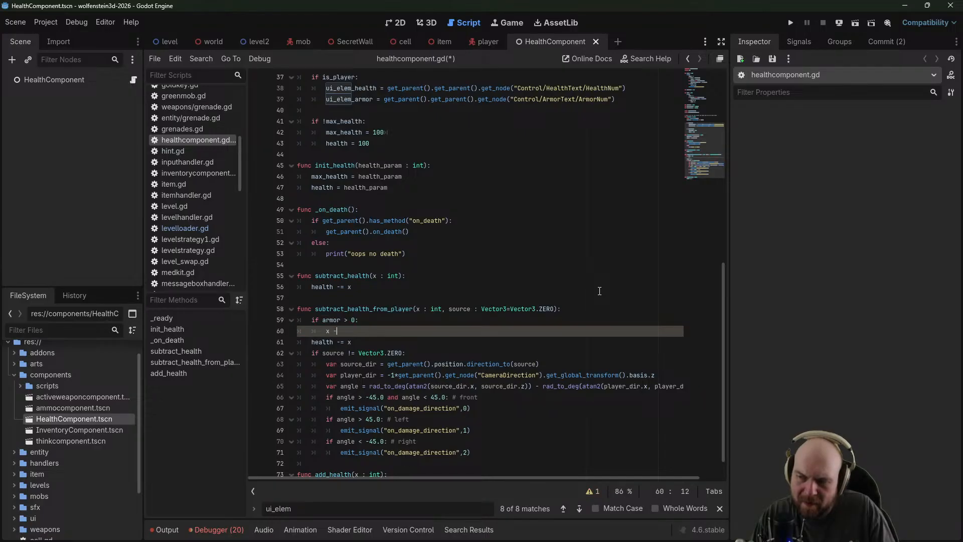
type("/= 0.8")
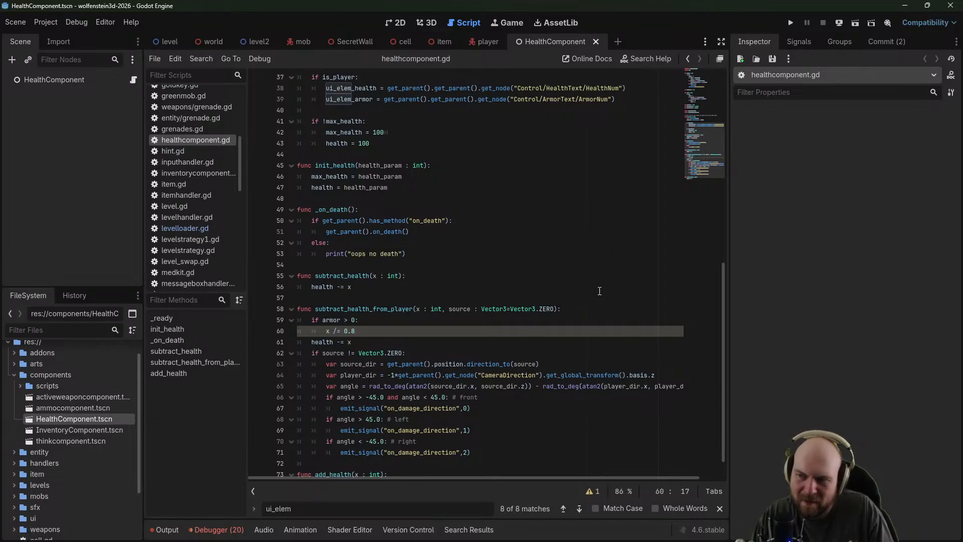
Add armor -= 1 beneath the damage reduction line in the armor check and save the script
key("Return")
type("armor -= 1")
key("ctrl+s")
left_click(574, 260)
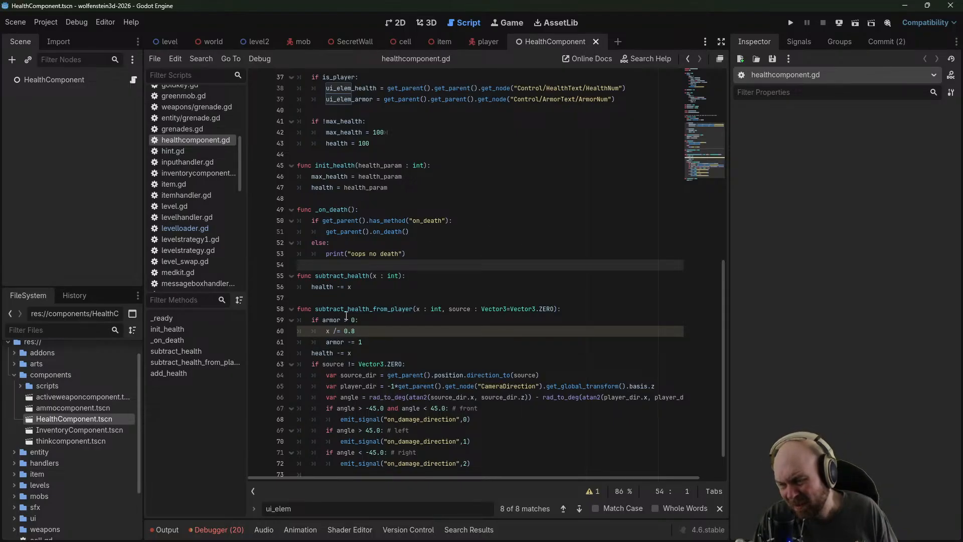
Declare const ARMOR_REDUCTION : float = 0.8 directly above the armor variable
left_click(359, 327)
scroll(387, 321, "up", 10)
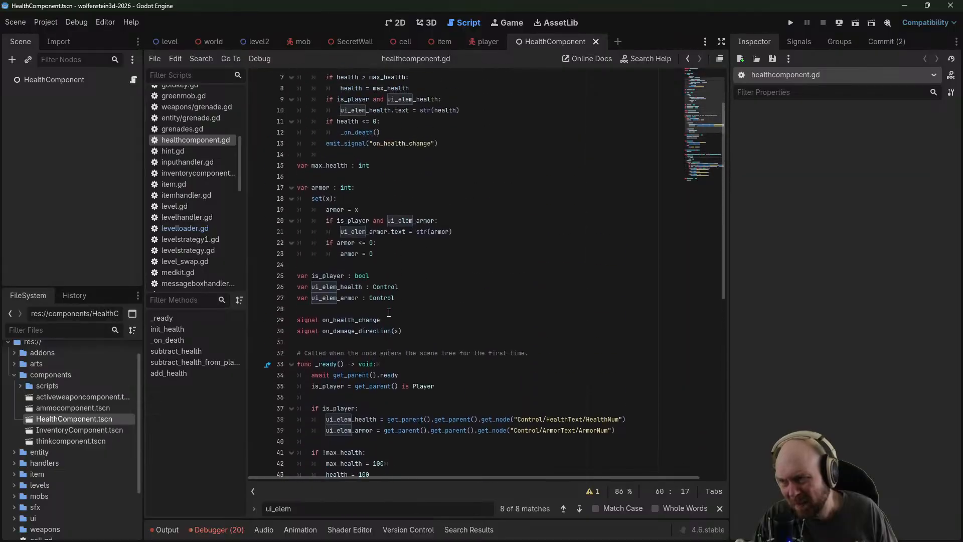
scroll(384, 261, "down", 1)
scroll(341, 105, "up", 1)
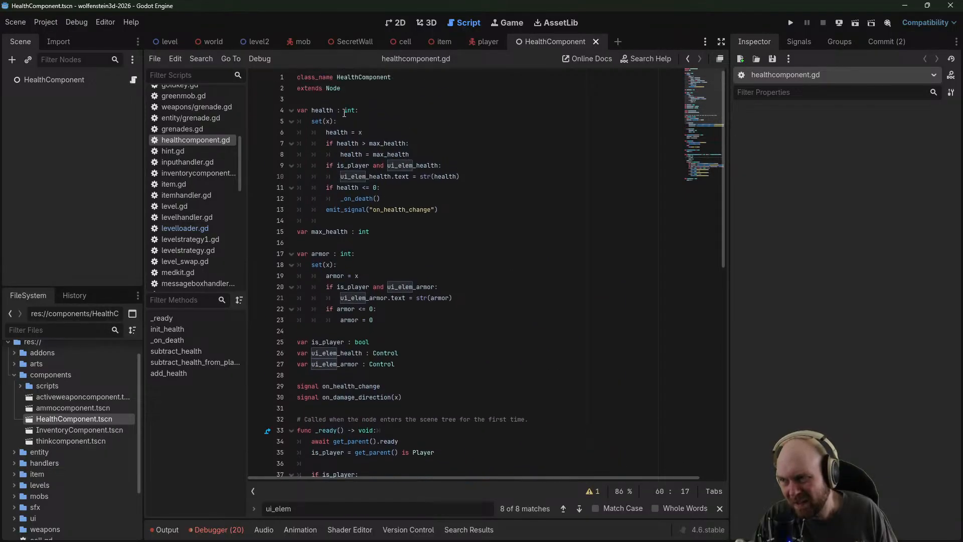
left_click(323, 339)
left_click(379, 330)
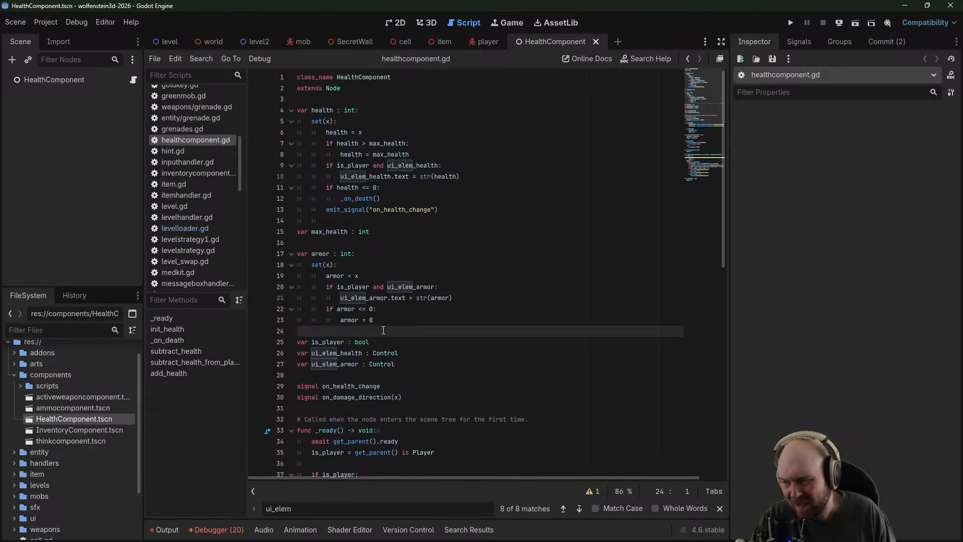
key("Up")
key("Up")
key("Up")
key("Up")
key("Up")
key("Up")
key("Up")
key("Up")
key("Return")
type("c")
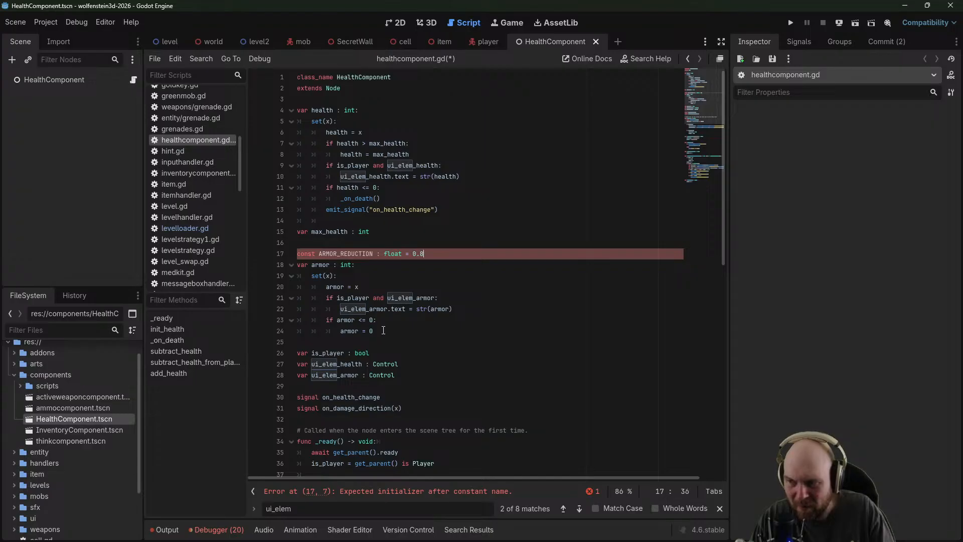
Replace the hard-coded 0.8 in subtract_health_from_player with ARMOR_REDUCTION
left_click(442, 354)
scroll(437, 372, "down", 7)
scroll(431, 382, "down", 3)
left_click_drag(343, 395, 358, 395)
type("ARMOR_REDUCTION")
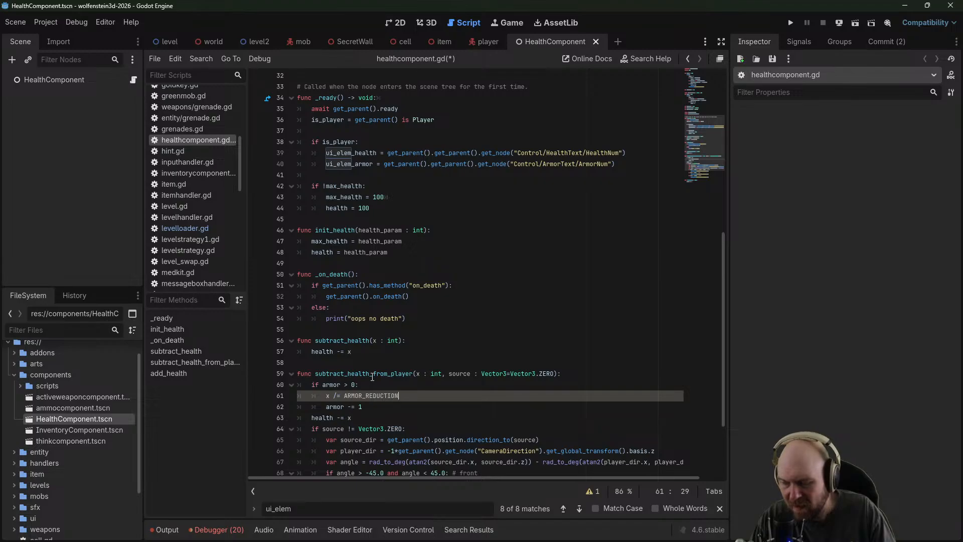
Try multiplication in the damage reduction line, then rewrite it to divide x by 1- ARMOR_REDUCTION
key("Left")
key("Left")
key("Left")
key("Left")
key("Left")
key("Left")
key("Left")
key("Left")
key("Left")
key("Left")
key("Left")
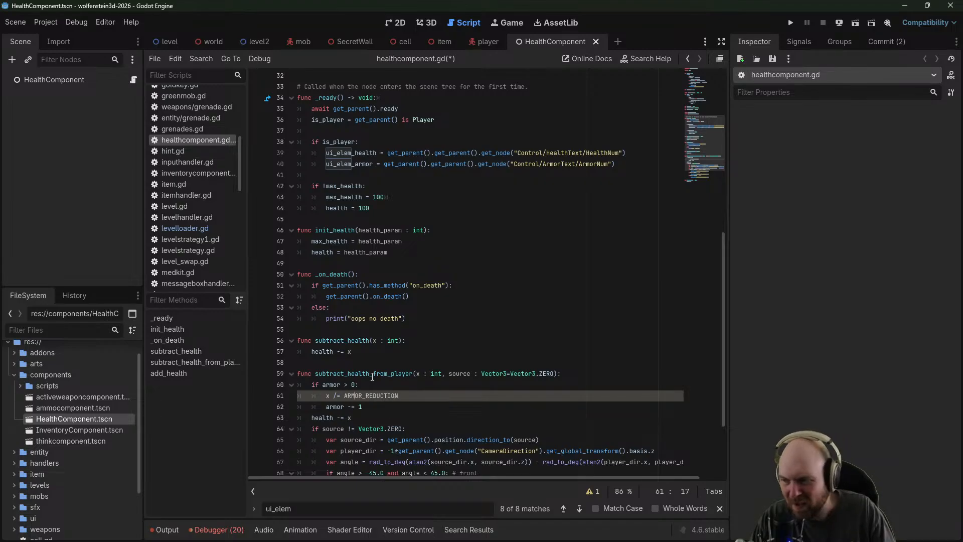
key("BackSpace")
type("*")
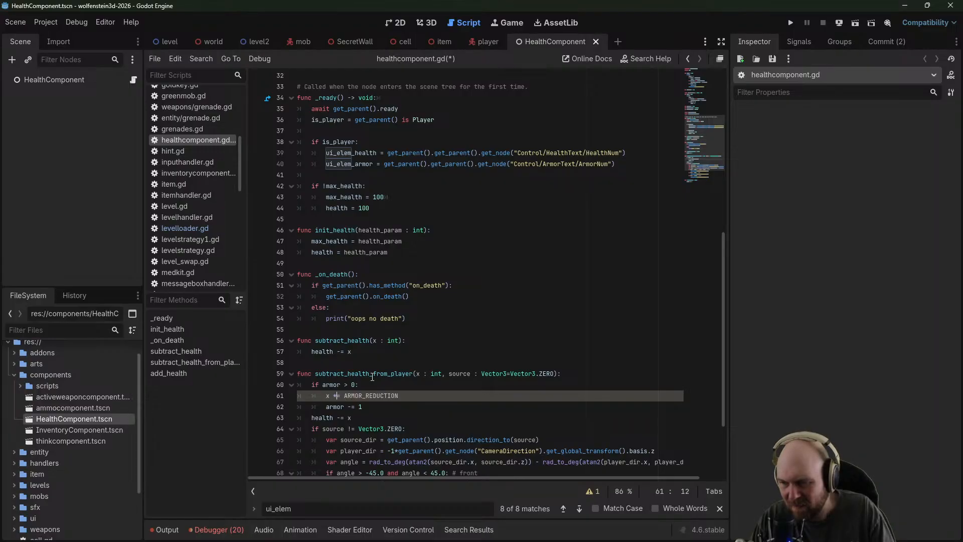
key("BackSpace")
type("/= 1-")
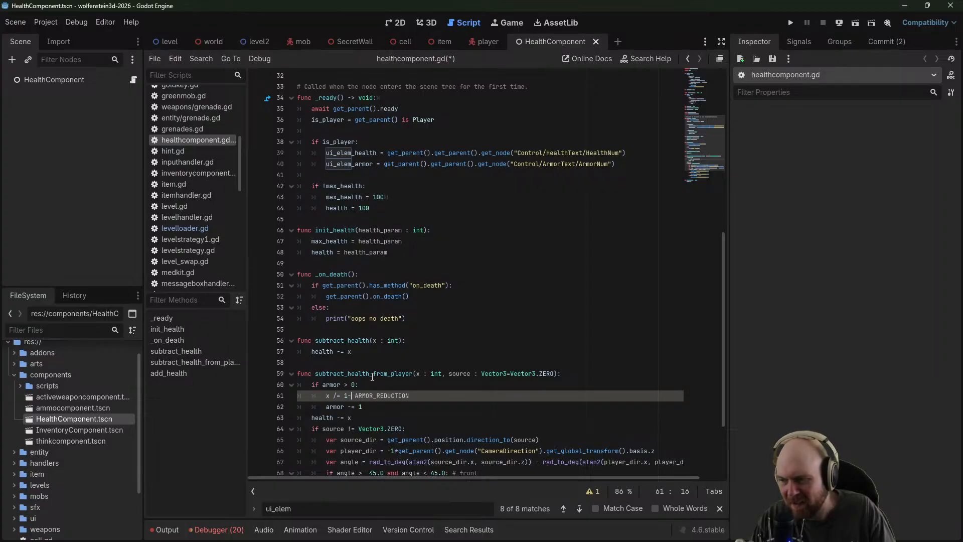
Change the damage reduction line to x *= 1 - ARMOR_REDUCTION and save the script
key("Down")
key("Home")
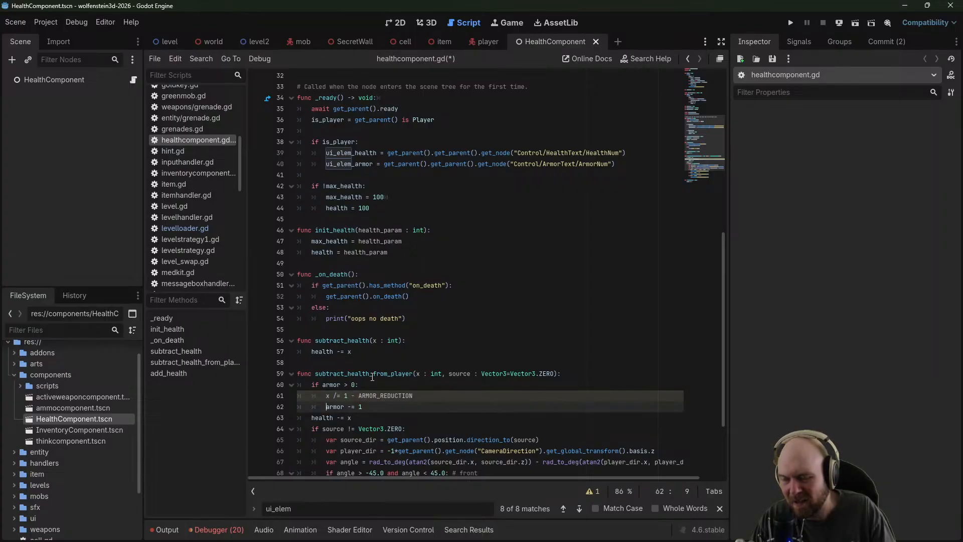
key("Up")
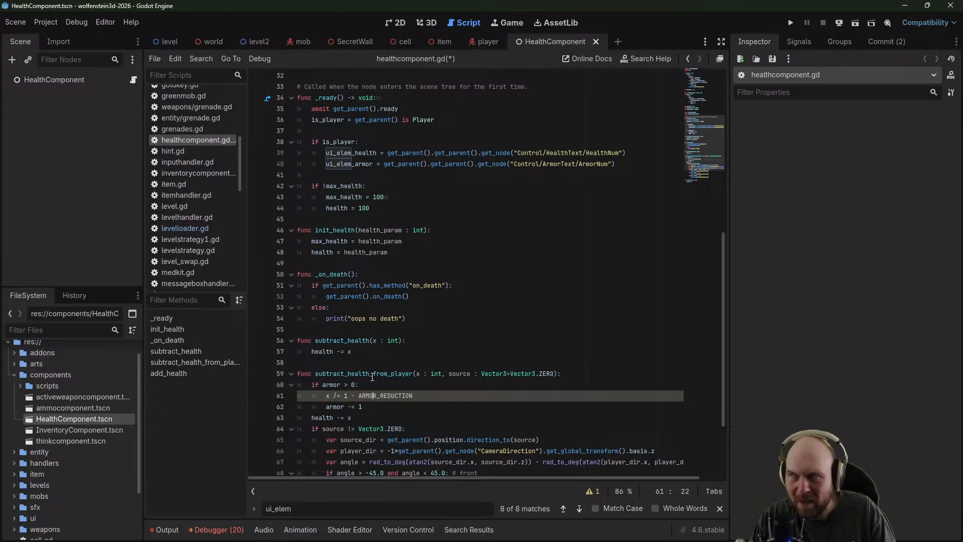
key("BackSpace")
type("*")
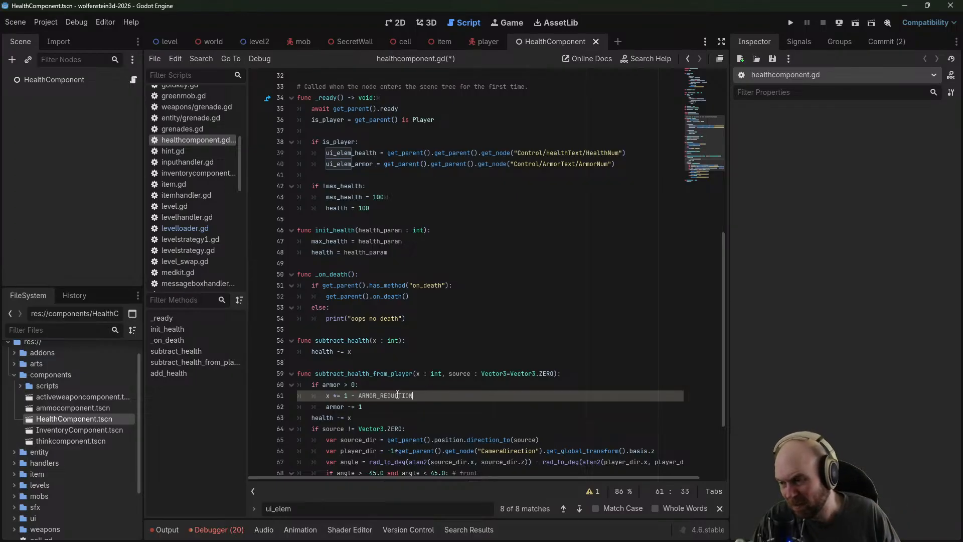
key("ctrl+s")
Add a function add_armor(x : int) below add_health at the end of healthcomponent.gd, with the body armor += x
left_click(468, 351)
scroll(468, 350, "up", 2)
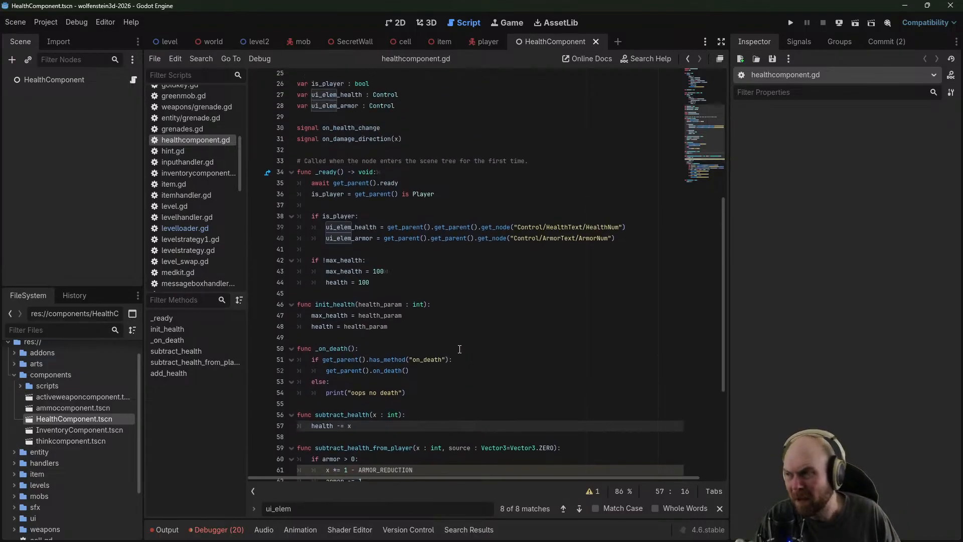
scroll(61, 412, "up", 1)
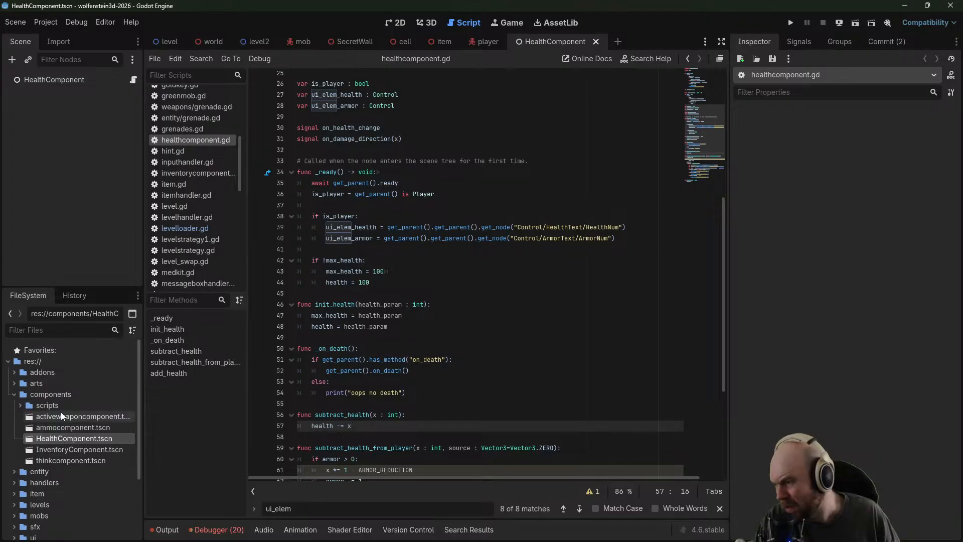
scroll(339, 372, "up", 3)
scroll(346, 370, "down", 4)
scroll(352, 368, "down", 4)
scroll(354, 366, "down", 3)
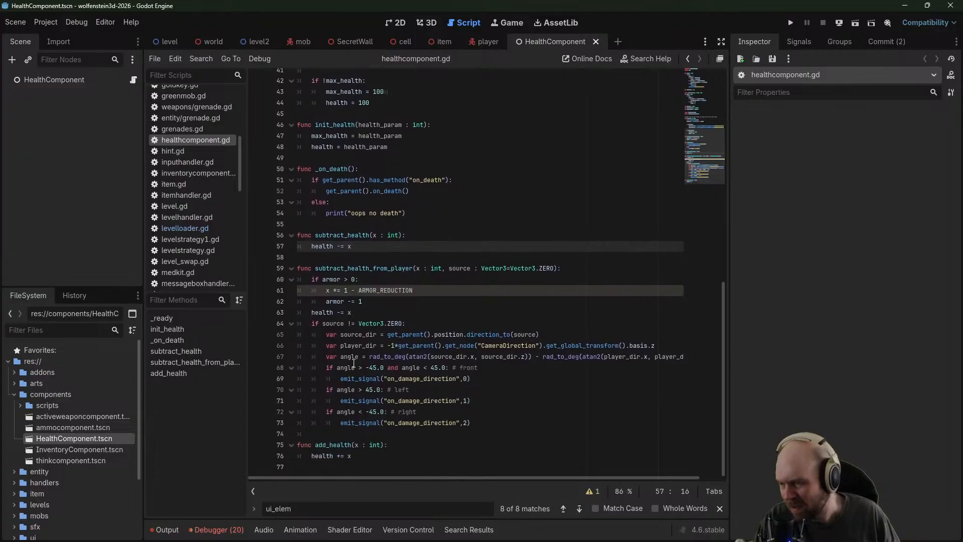
left_click(355, 466)
key("Return")
type("func add_armor(")
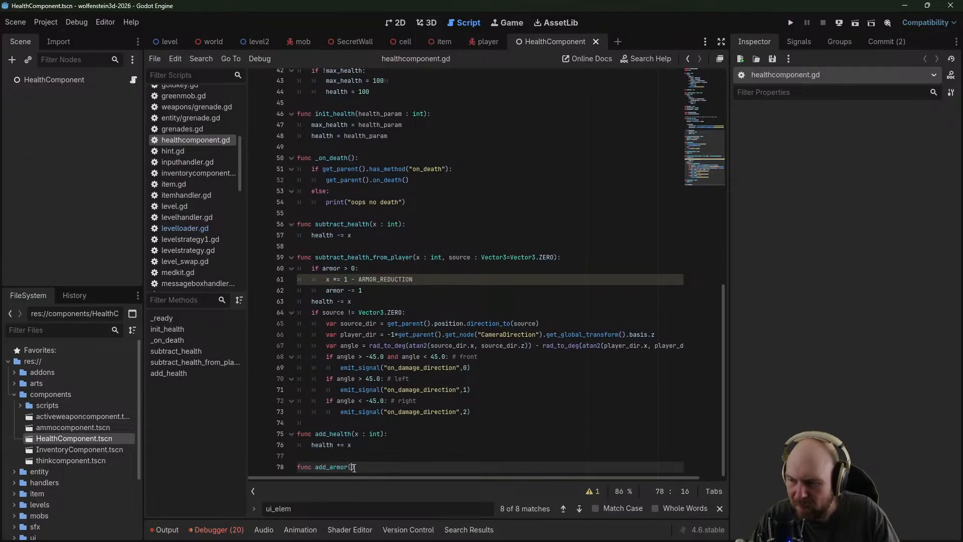
type("x : int):")
key("Return")
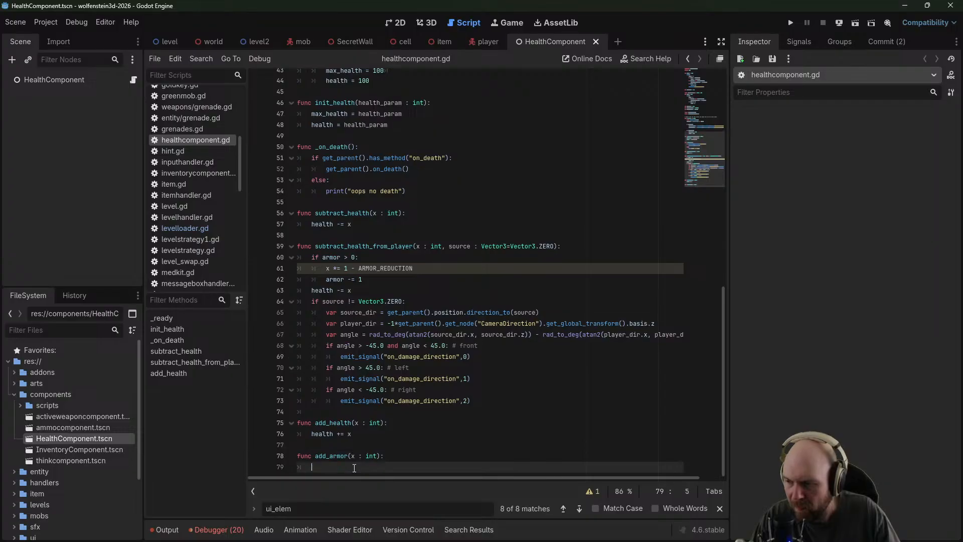
type("armor += x")
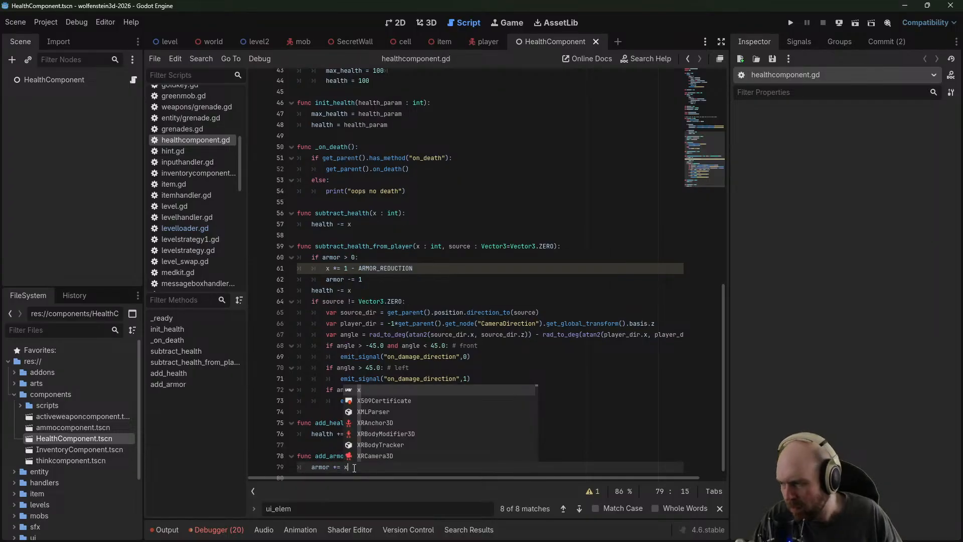
Open the trenchcoat.gd script from the item/scripts folder
scroll(33, 479, "down", 1)
left_click(15, 471)
left_click(21, 480)
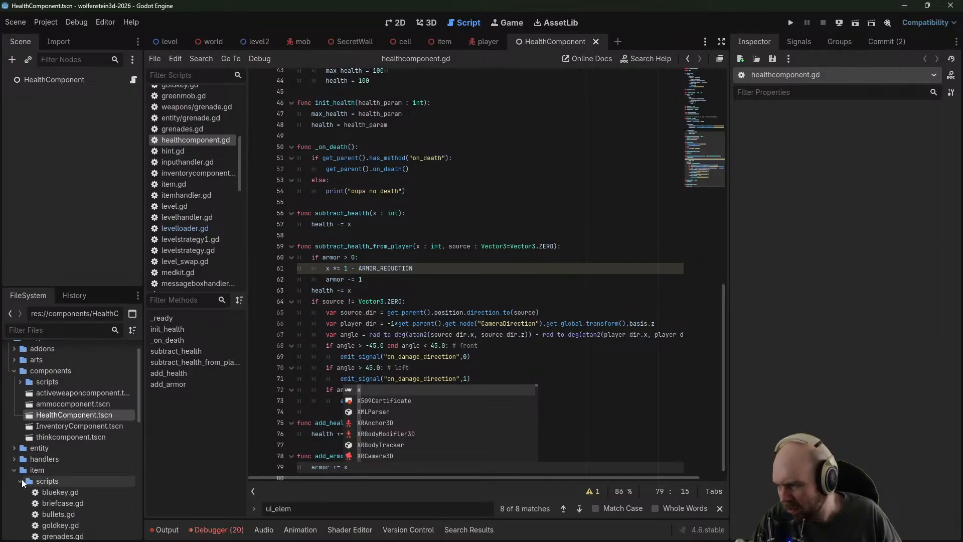
scroll(49, 489, "down", 4)
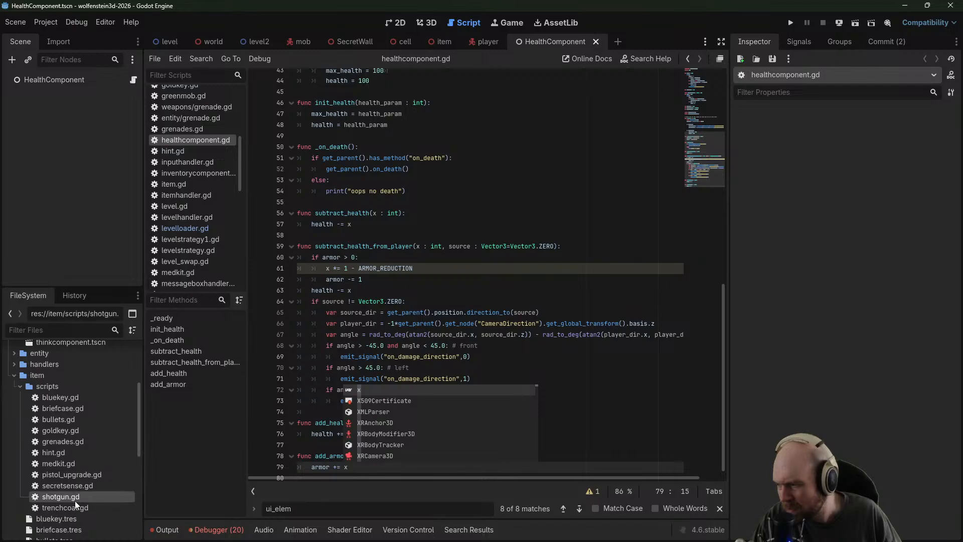
double_click(74, 506)
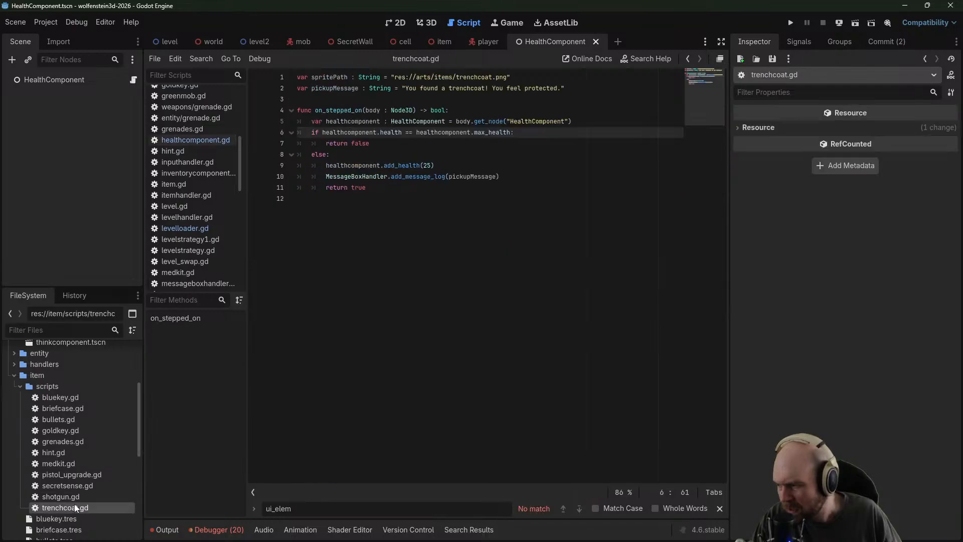
Remove the max-health check and else branch from on_stepped_on and unindent the three remaining statements to function level
left_click(458, 190)
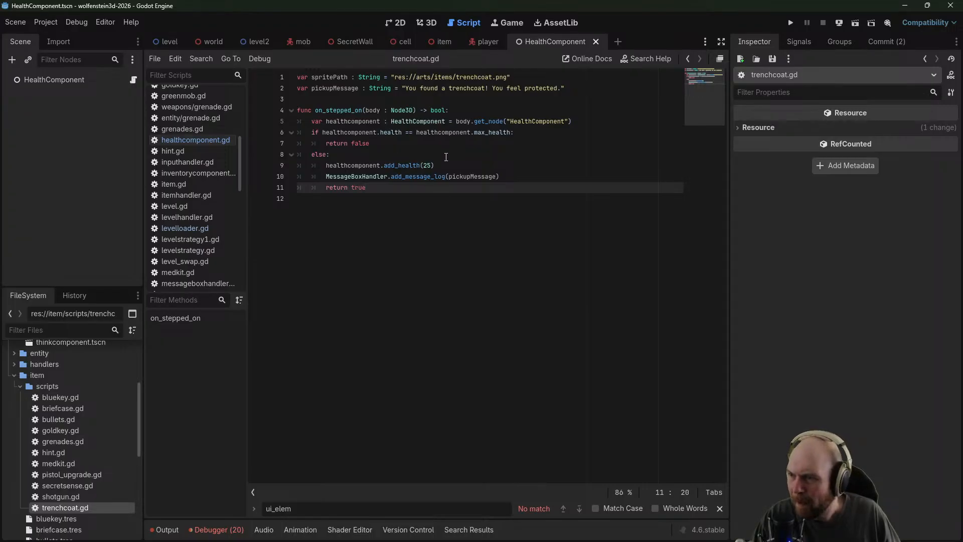
left_click_drag(525, 132, 213, 139)
key("BackSpace")
key("BackSpace")
left_click_drag(337, 145, 200, 132)
key("BackSpace")
key("BackSpace")
left_click(327, 133)
key("BackSpace")
left_click(322, 144)
key("BackSpace")
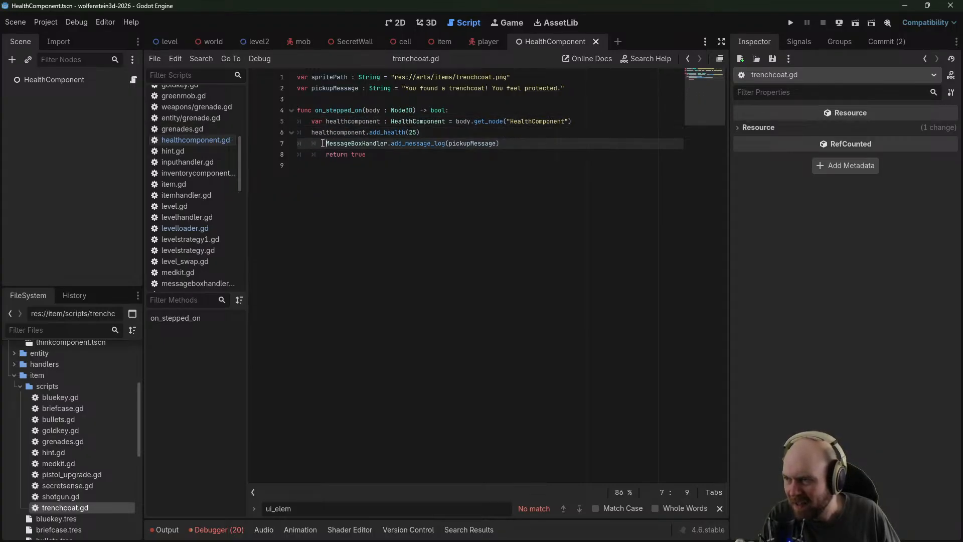
left_click(325, 154)
key("BackSpace")
Replace the add_health call in on_stepped_on with healthcomponent.add_armor(10) and save the script
left_click_drag(409, 134, 406, 132)
type("armor")
key("Return")
key("Right")
key("Right")
key("BackSpace")
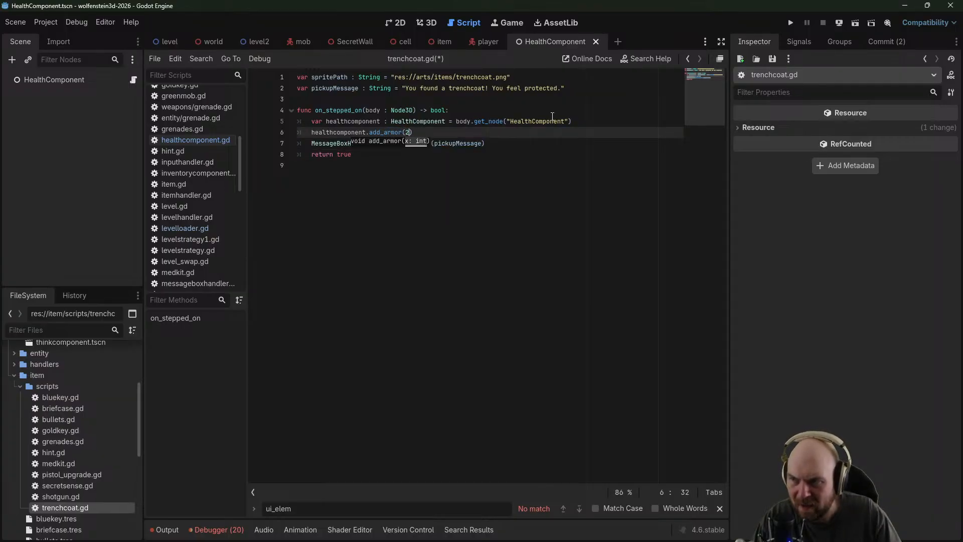
key("ctrl+s")
key("Right")
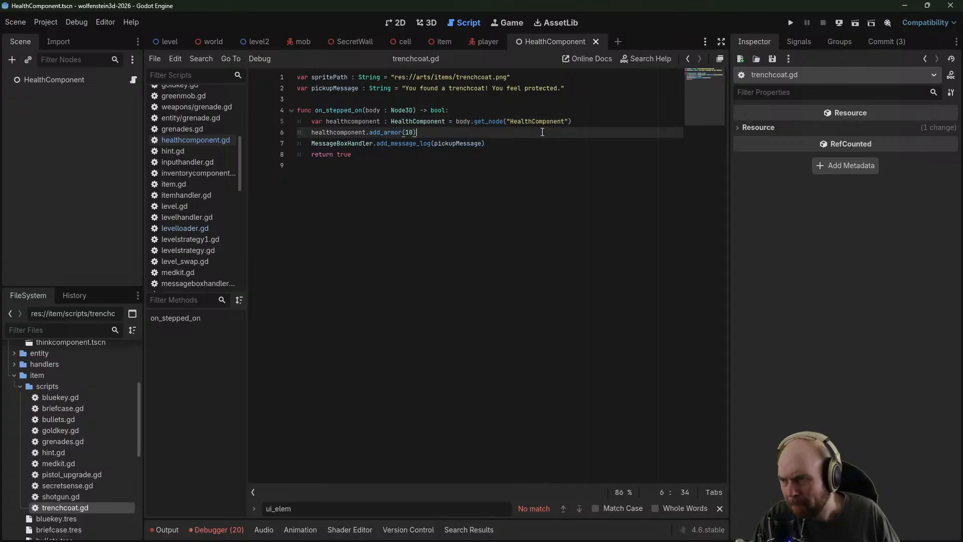
Run the project, start the game, and go through the silver key door to collect the trenchcoat and check the armor counter
left_click(793, 24)
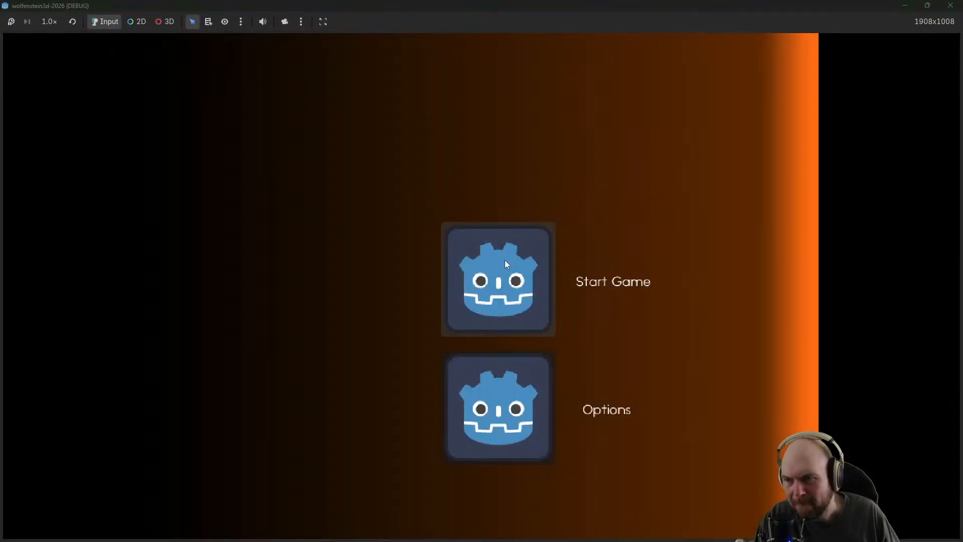
left_click(505, 260)
key("w")
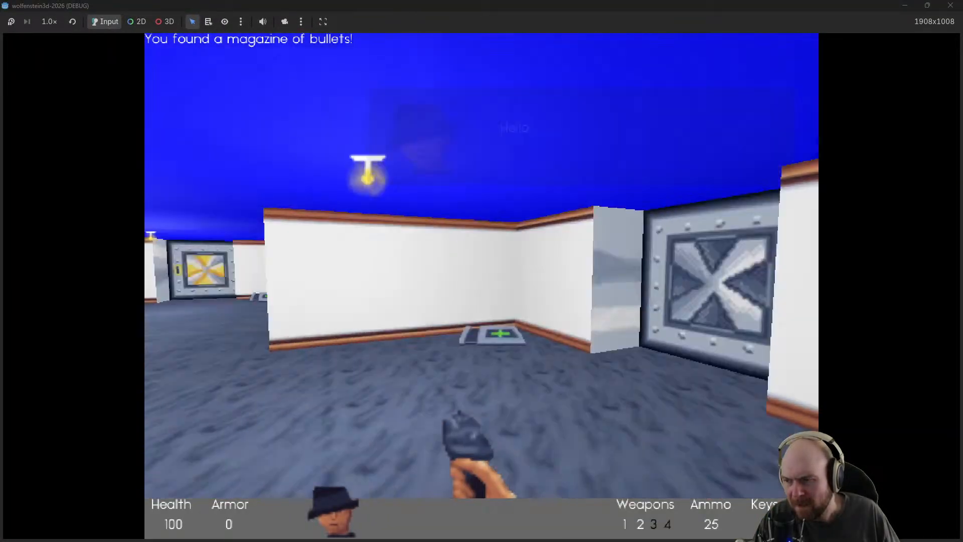
key("w")
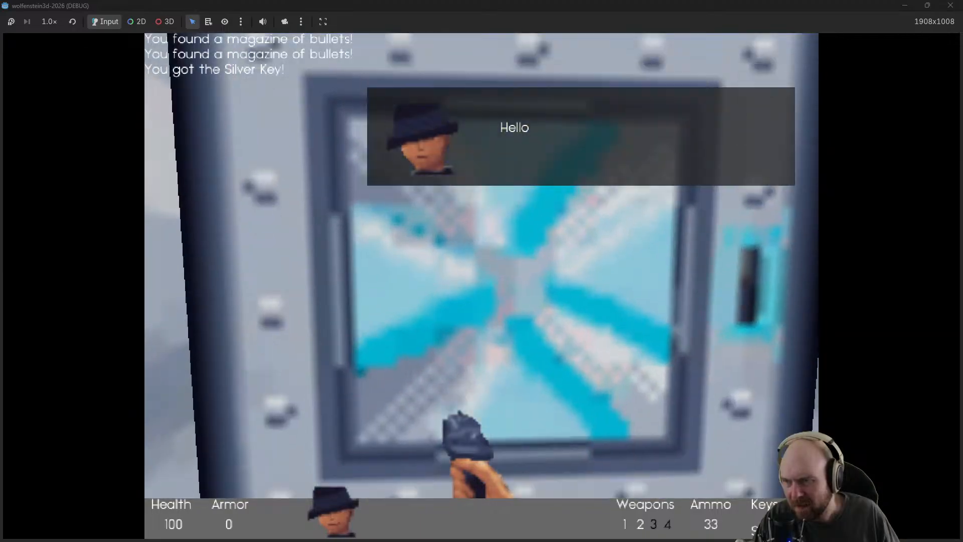
key("e")
key("w")
left_click(482, 286)
left_click(482, 286)
left_click(481, 286)
left_click(482, 286)
left_click(482, 286)
left_click(481, 286)
left_click(482, 286)
left_click(482, 286)
left_click(482, 286)
left_click(481, 286)
key("w")
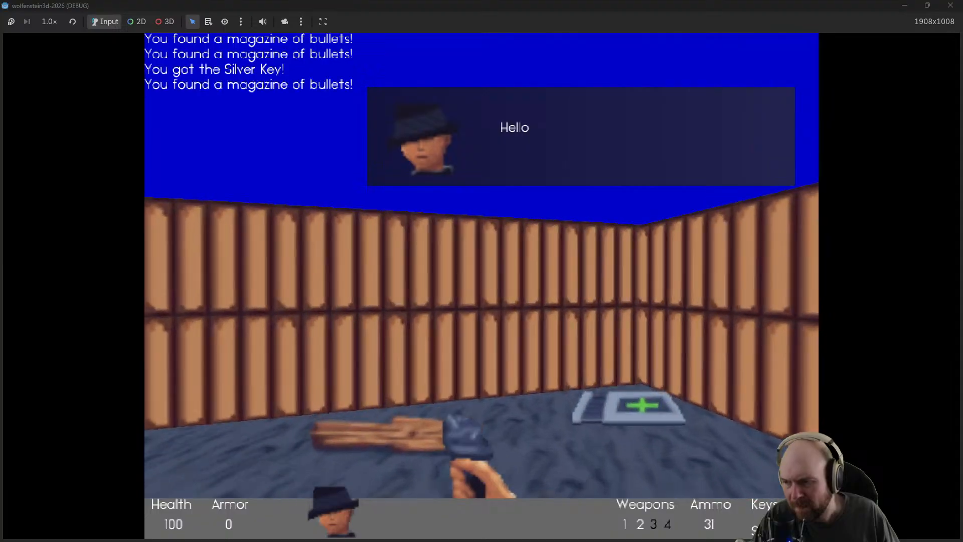
key("w")
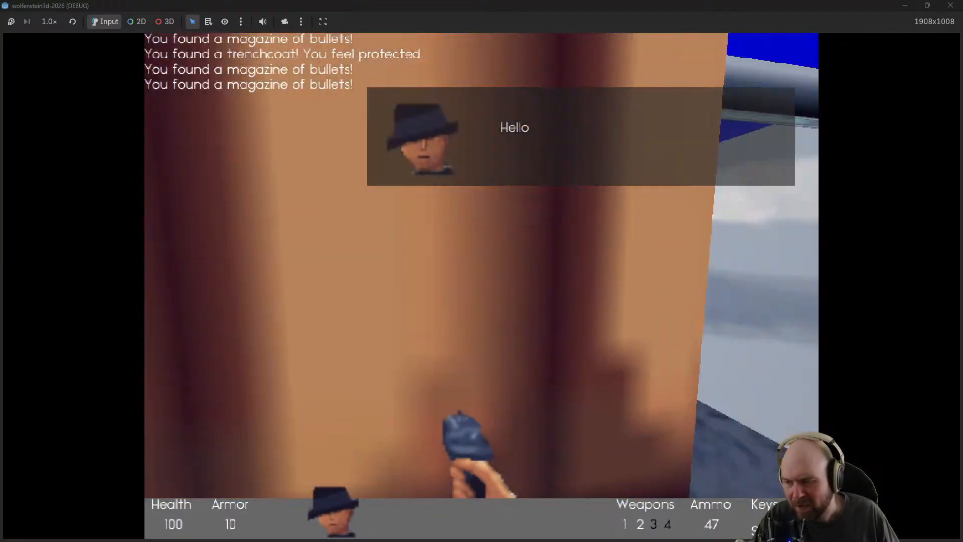
Go through the next door, collect the items in the stone room, and pass the secret wall to reach the enemies
key("w")
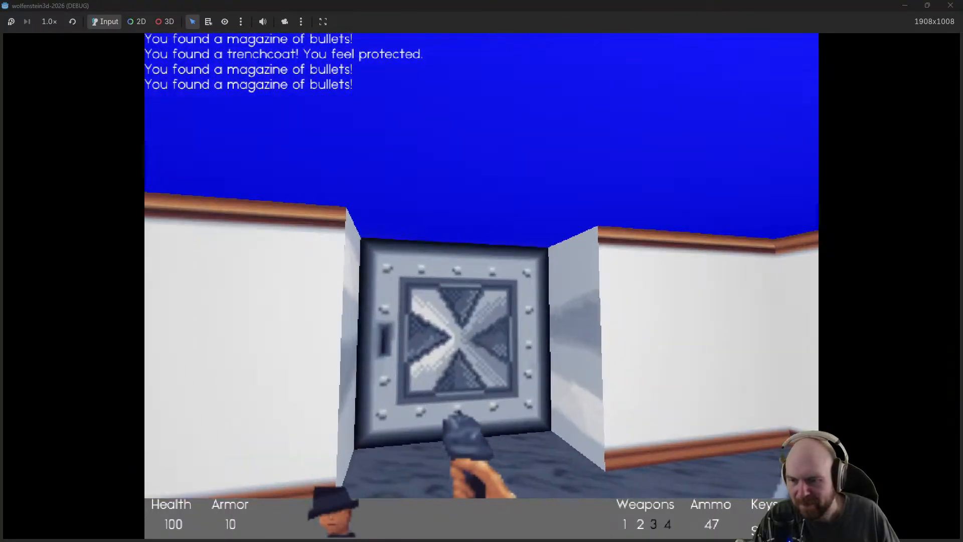
key("e")
key("w")
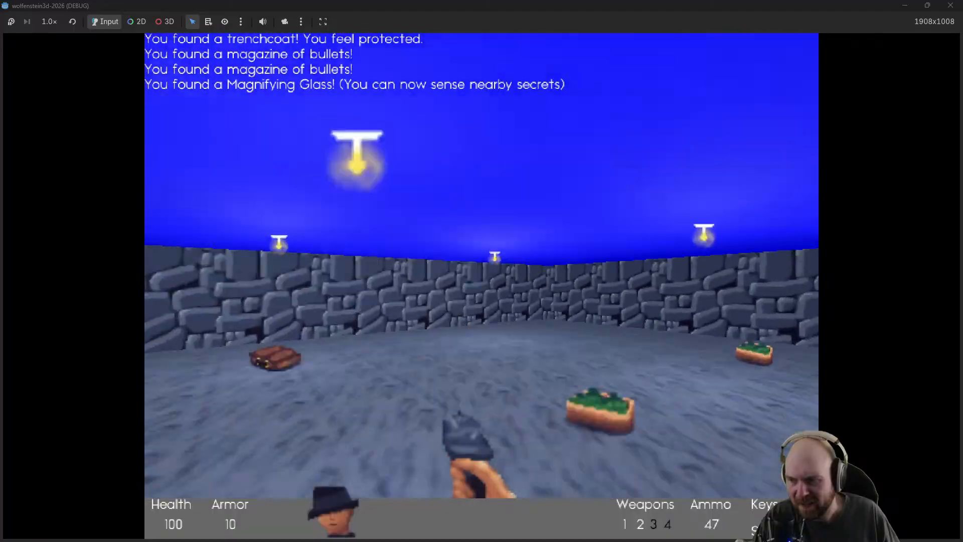
key("w")
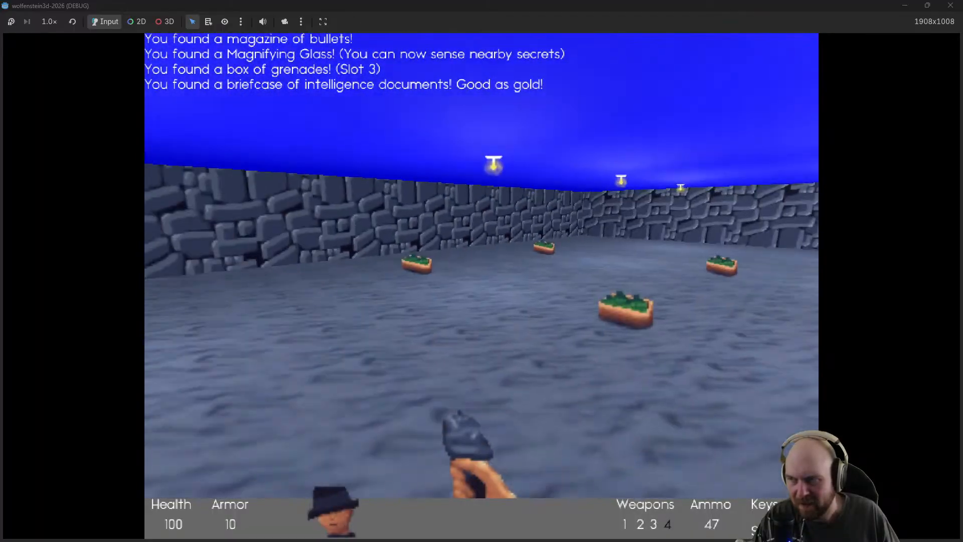
key("w")
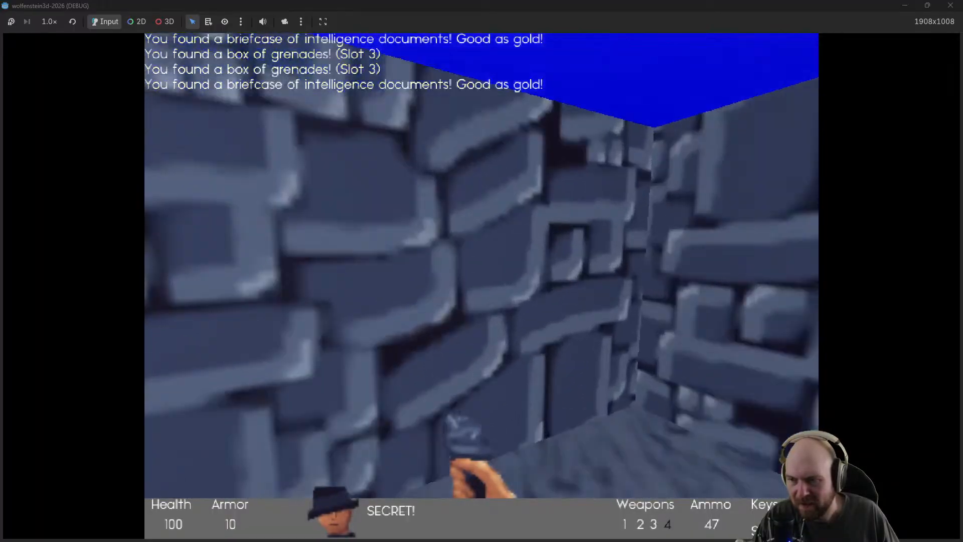
key("e")
key("w")
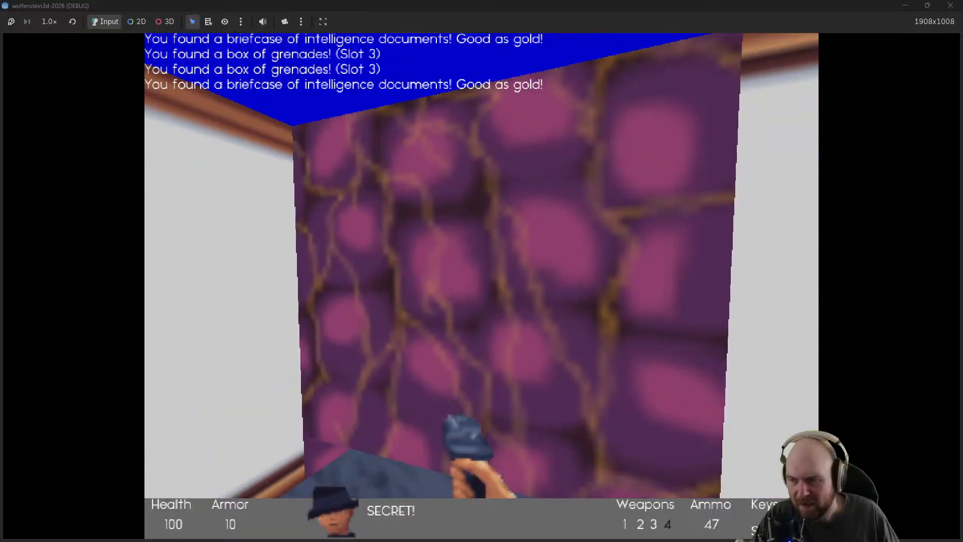
key("w")
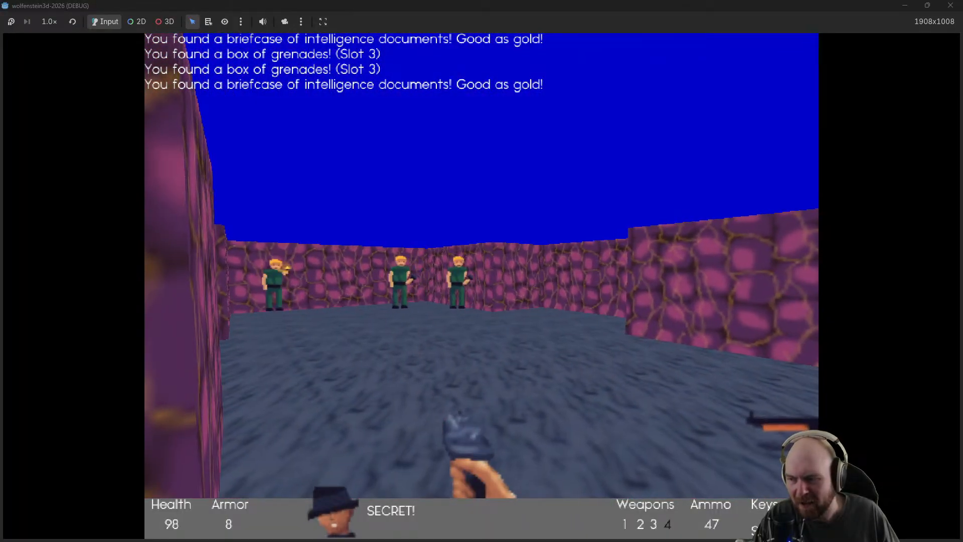
Take enemy fire in the purple-walled room to test armor depletion and damage reduction, and stop the game
key("w")
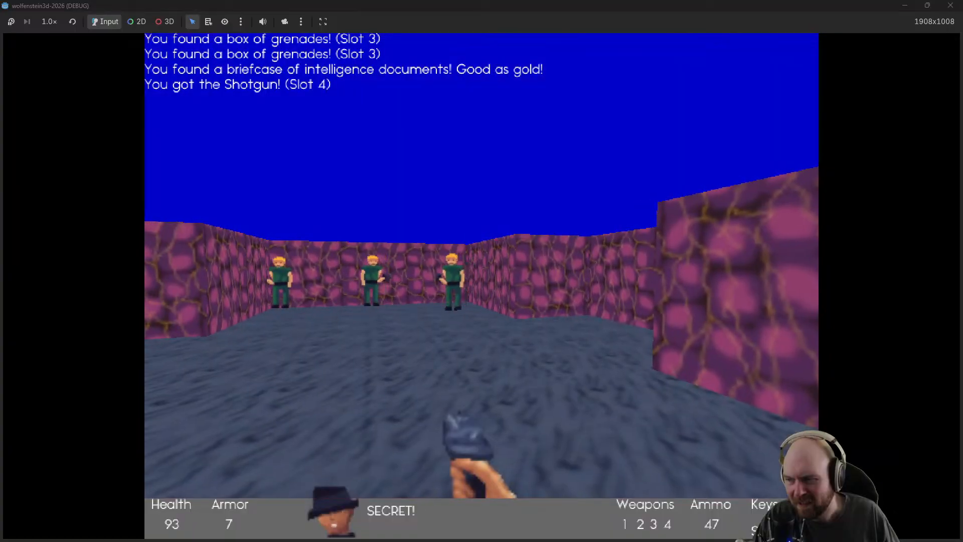
key("a")
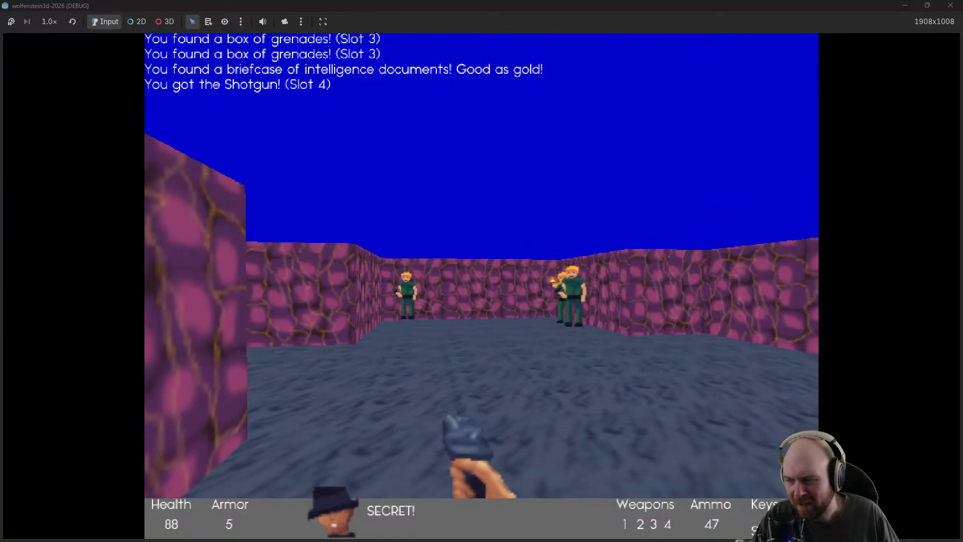
key("d")
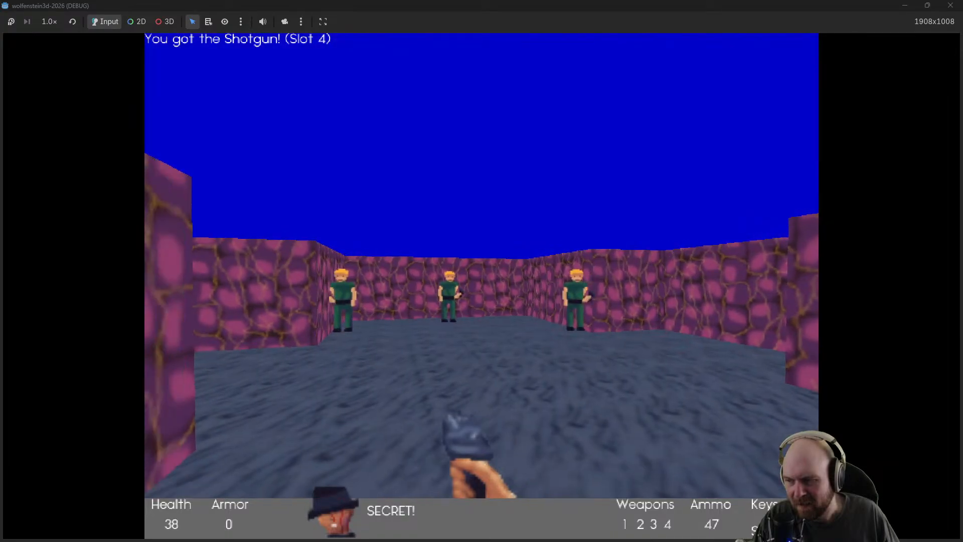
key("w")
key("w")
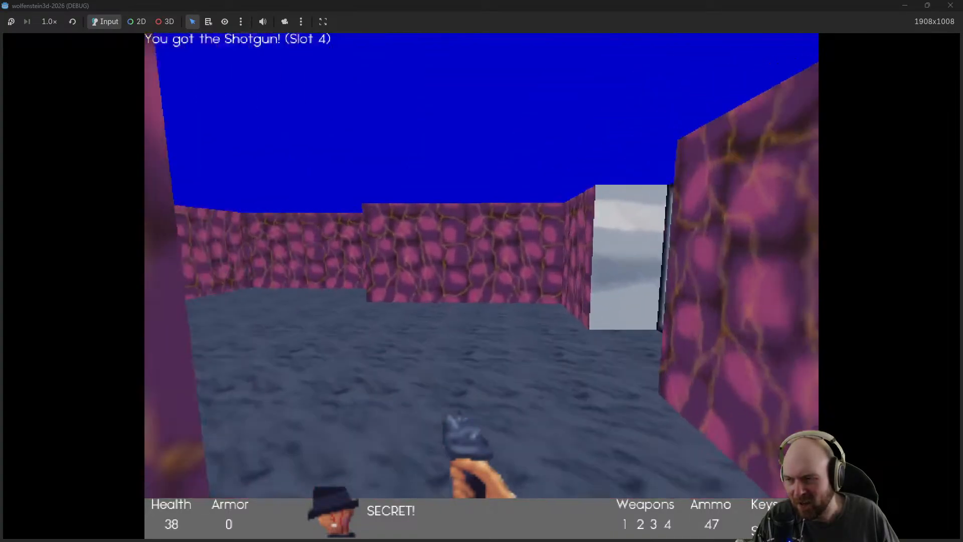
left_click(482, 286)
left_click(481, 286)
key("a")
key("w")
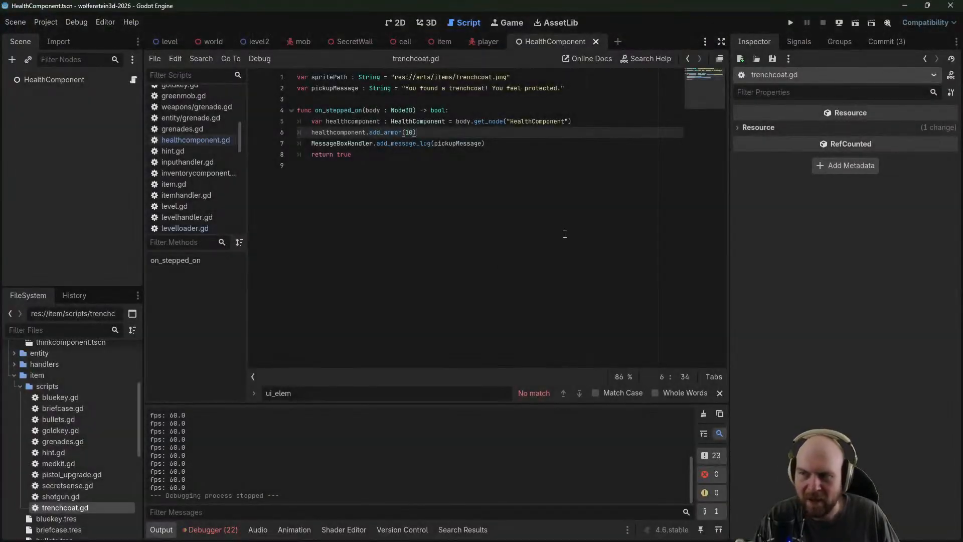
Stage all modified files for commit: healthcomponent.gd, trenchcoat.gd and world.tscn
left_click(552, 194)
left_click(892, 46)
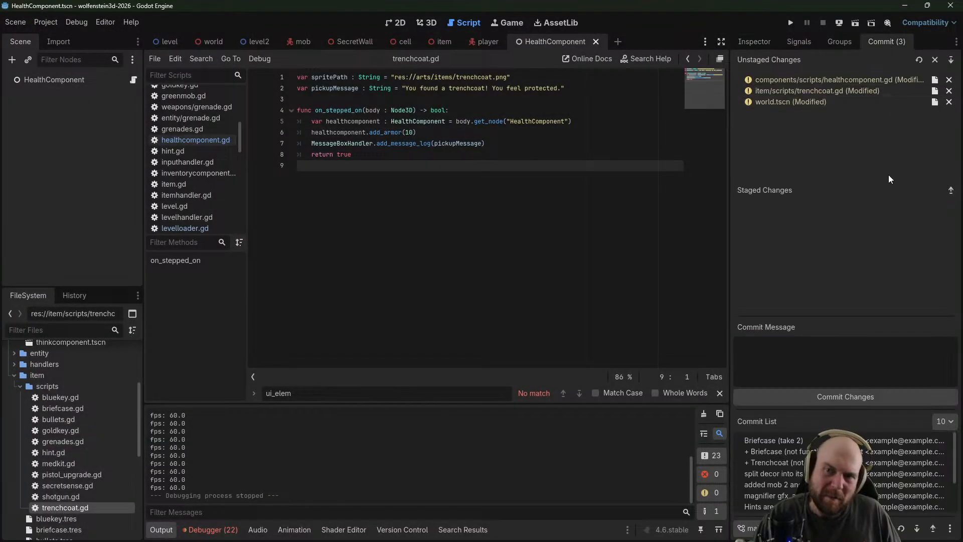
left_click(951, 59)
Commit the staged changes with the message "Implement armor/trenchcoat functionality"
left_click(871, 345)
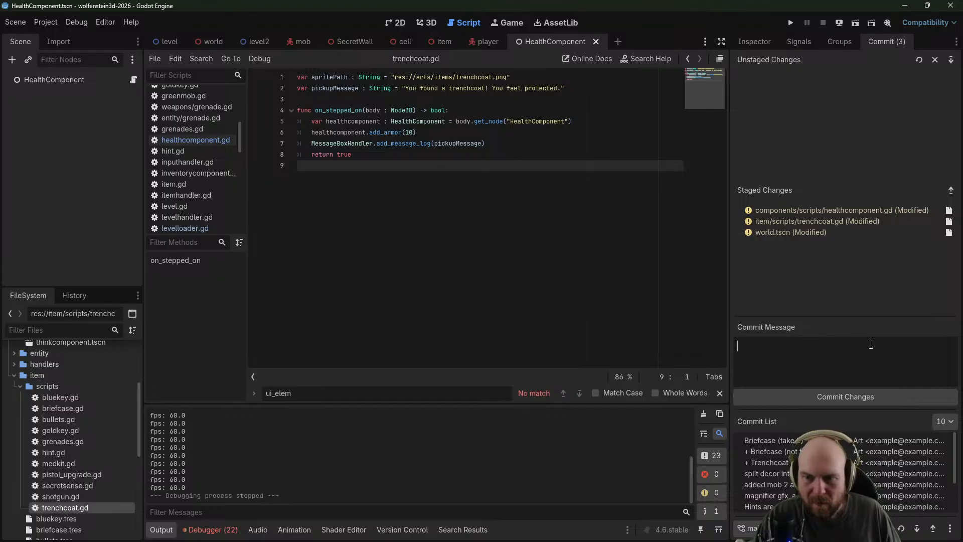
type("Implement ")
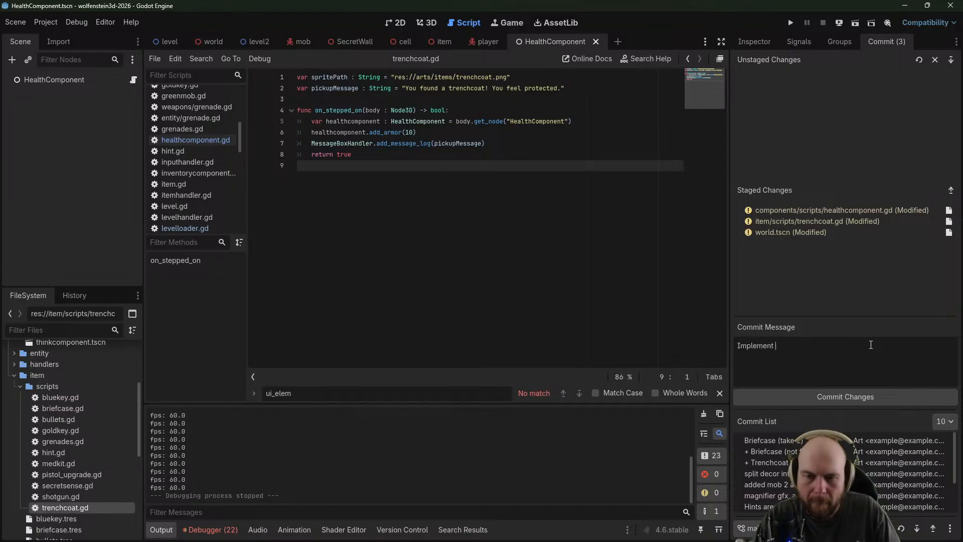
type("trenchcoat")
key("BackSpace")
key("BackSpace")
key("BackSpace")
key("BackSpace")
key("BackSpace")
key("BackSpace")
key("BackSpace")
key("BackSpace")
key("BackSpace")
type("armor/trenchcoat functionality")
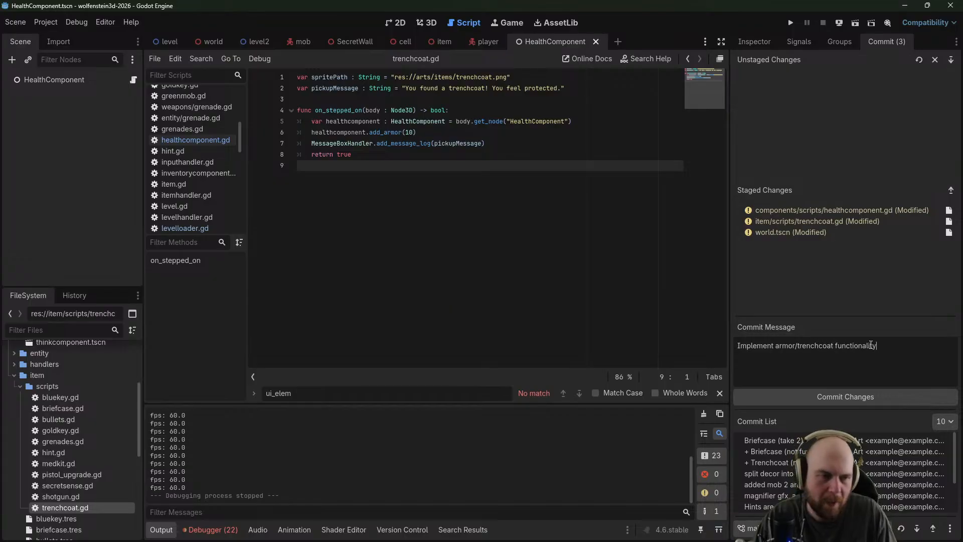
left_click(830, 396)
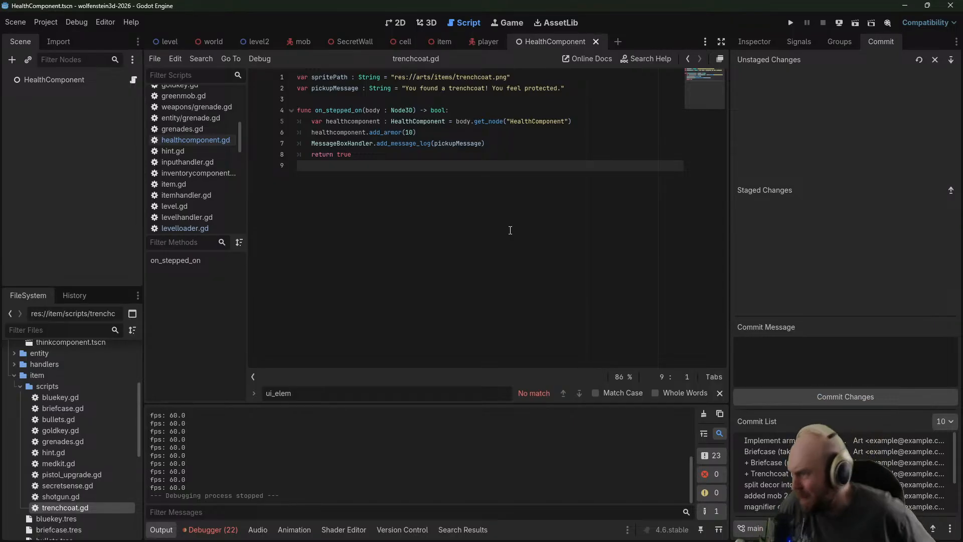
Declare "var ui_elem_treasure : Control" below ui_elem_weapontext in inventorycomponent.gd and save the script
left_click(215, 172)
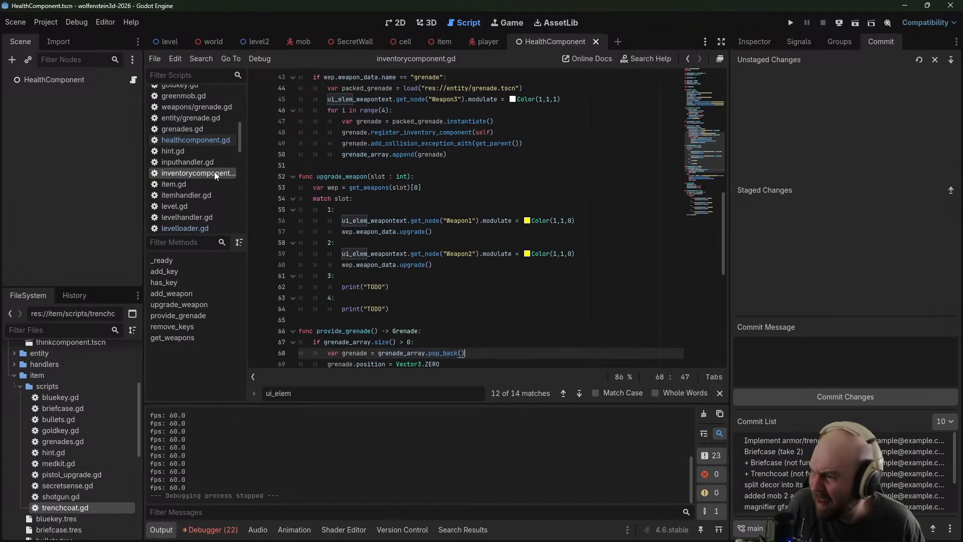
scroll(418, 191, "up", 3)
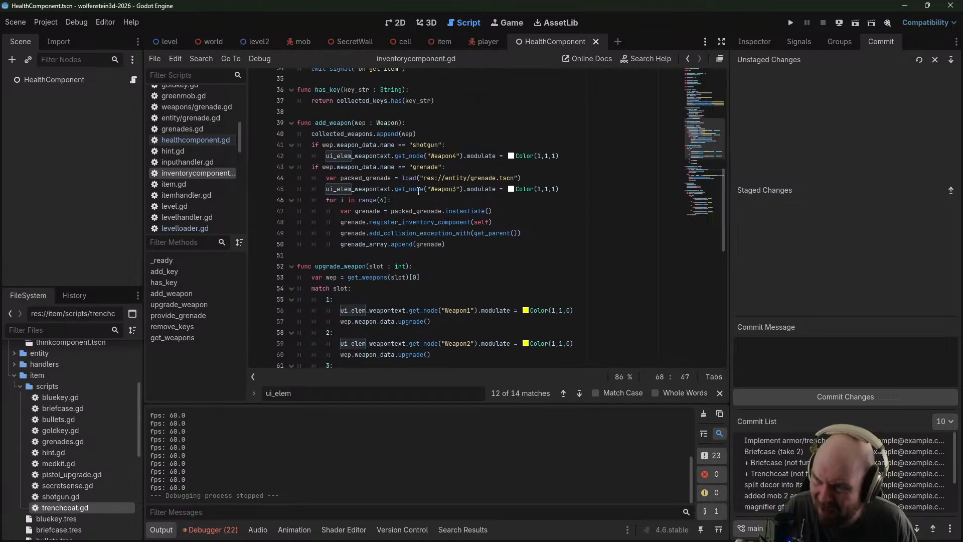
scroll(419, 191, "up", 6)
left_click(20, 387)
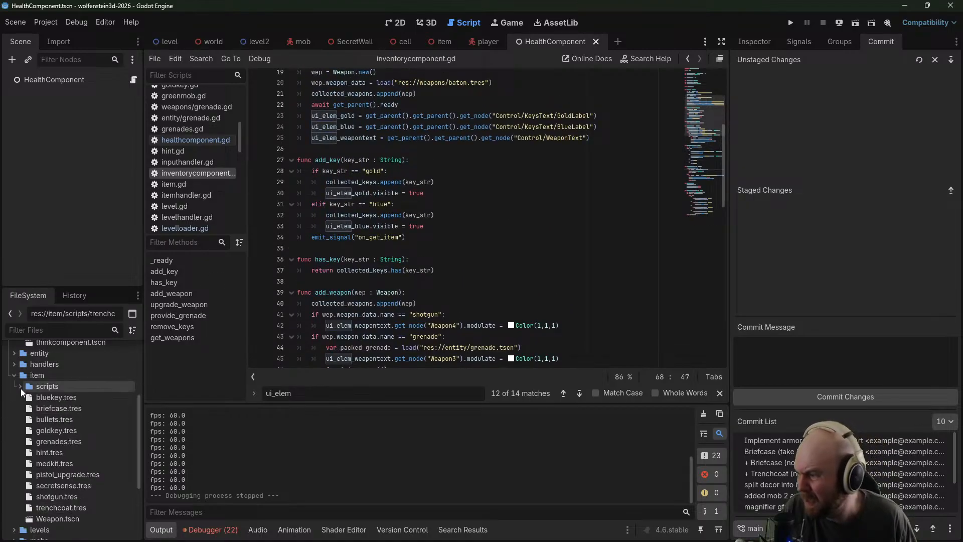
scroll(381, 281, "up", 3)
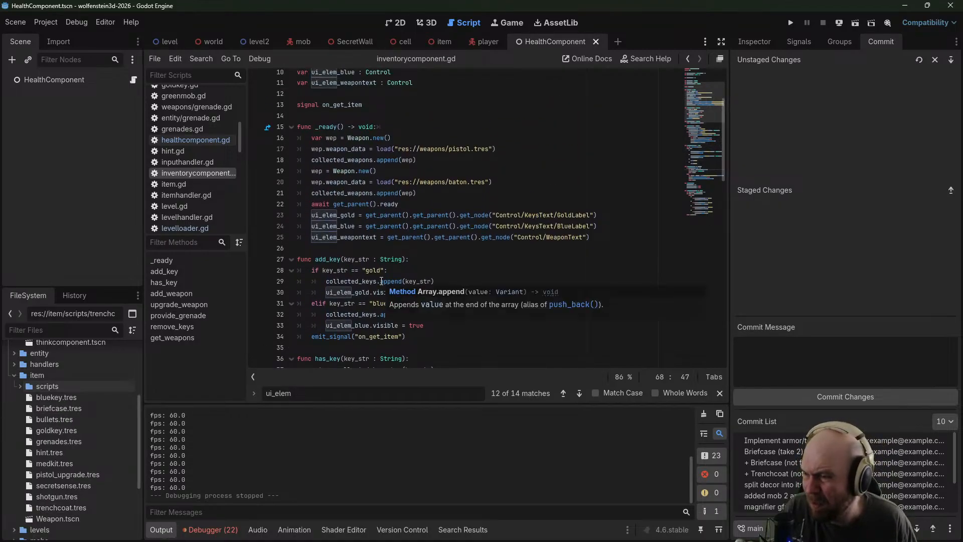
scroll(426, 236, "up", 3)
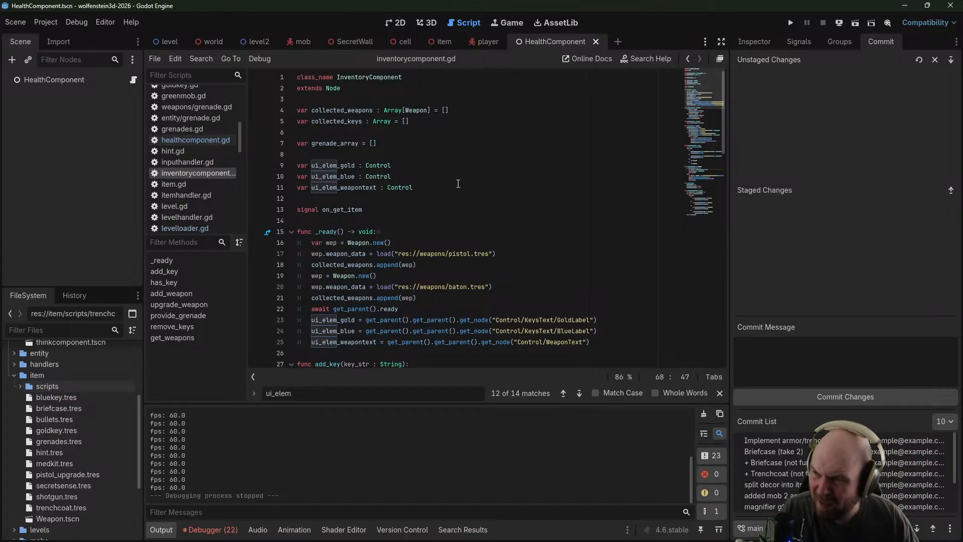
left_click(458, 184)
key("Return")
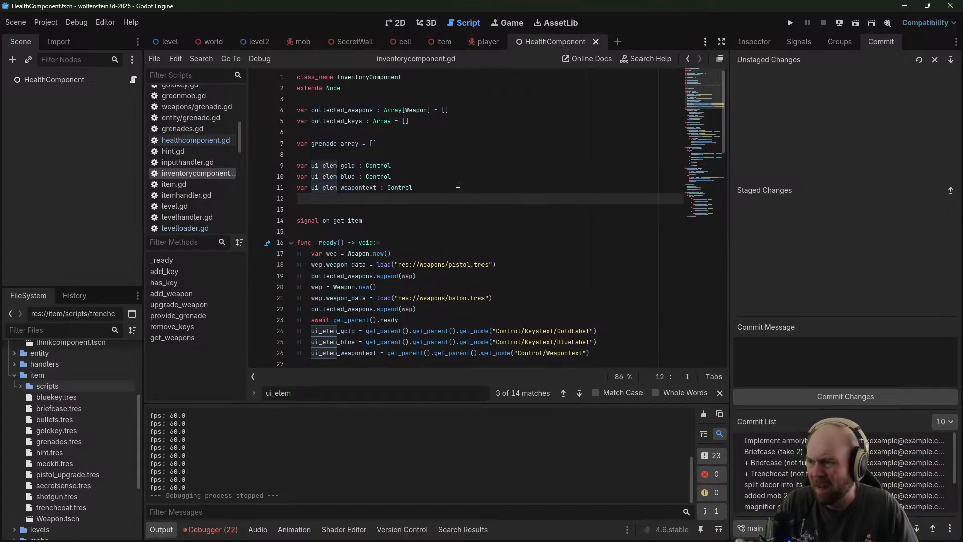
type("em_treasure : Control")
key("ctrl+s")
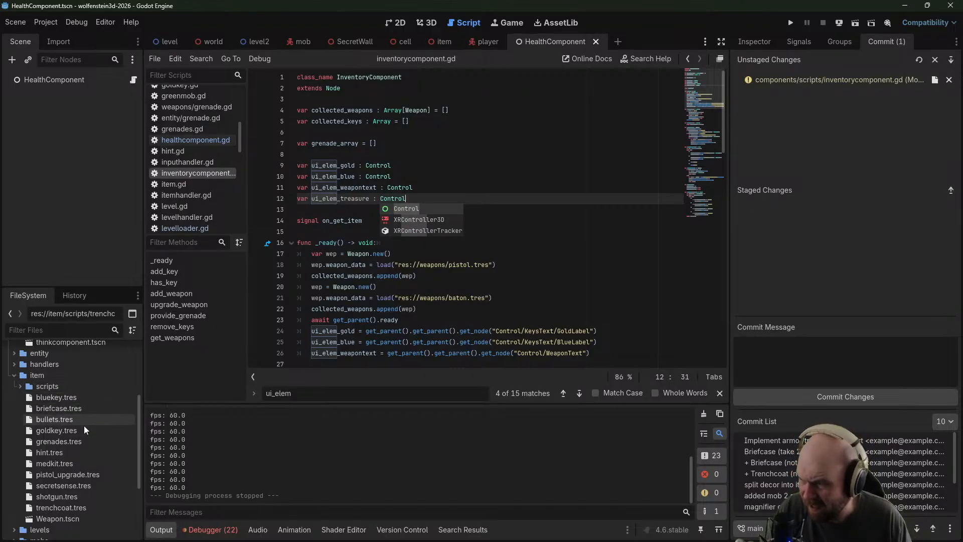
Open the trenchcoat.gd and briefcase.gd item scripts and examine what their on_stepped_on functions do
left_click(19, 386)
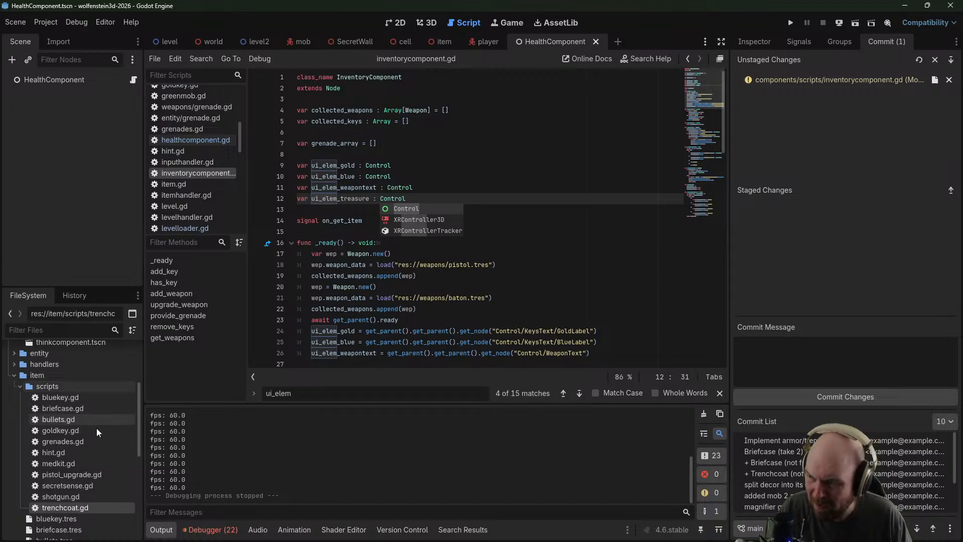
double_click(65, 508)
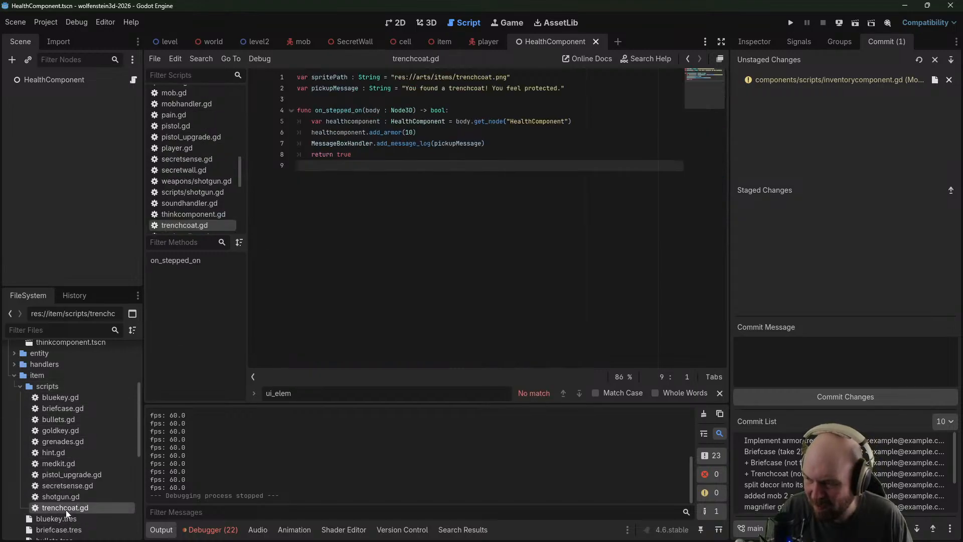
left_click(13, 376)
scroll(42, 411, "up", 2)
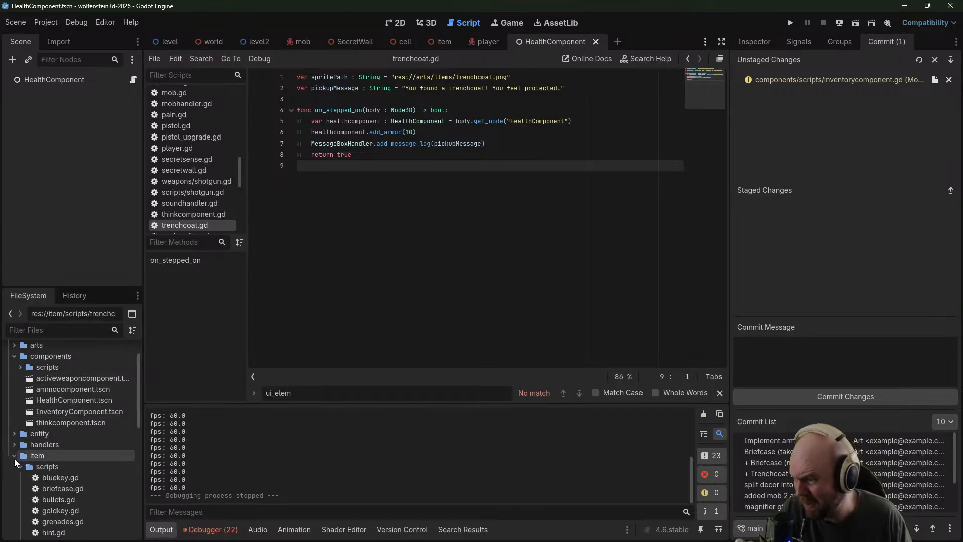
left_click(14, 459)
scroll(20, 470, "down", 1)
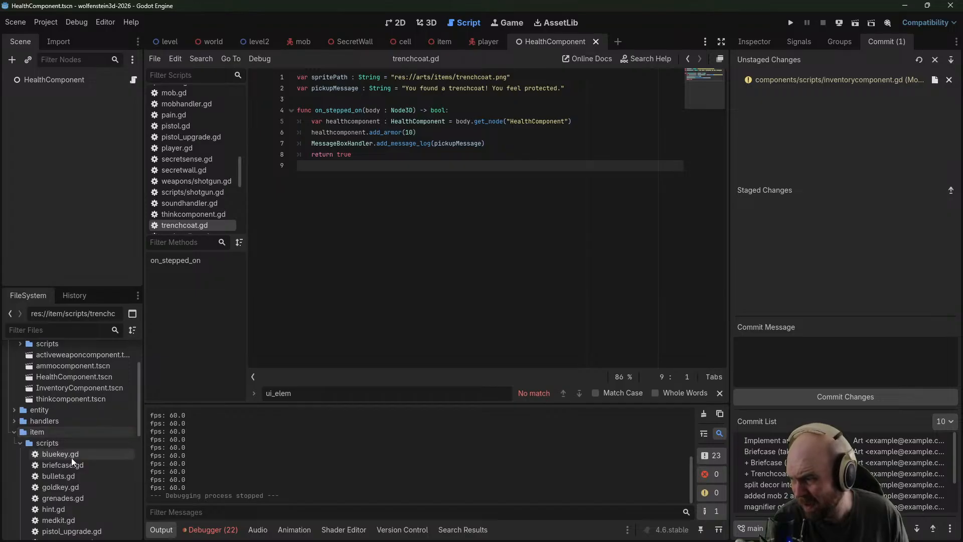
scroll(76, 534, "down", 2)
scroll(75, 529, "down", 2)
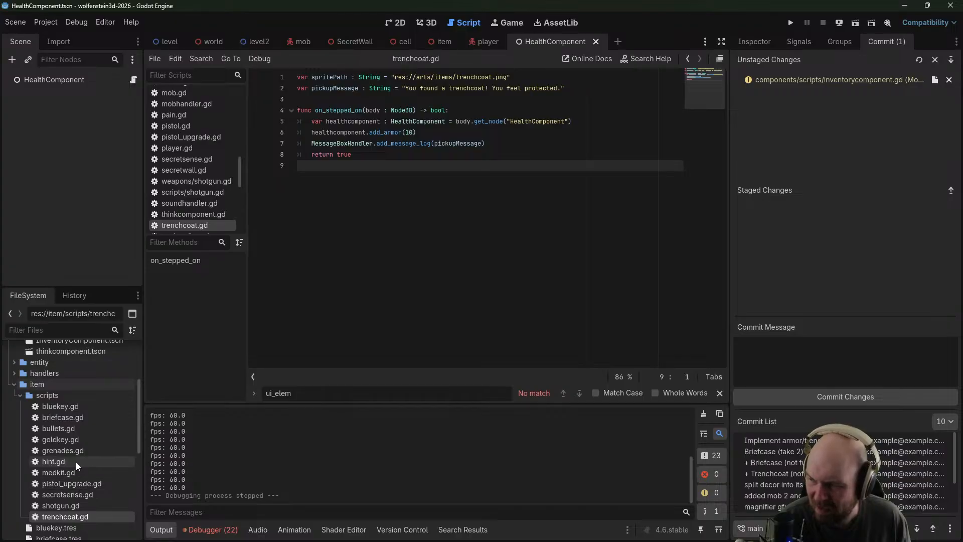
left_click(69, 438)
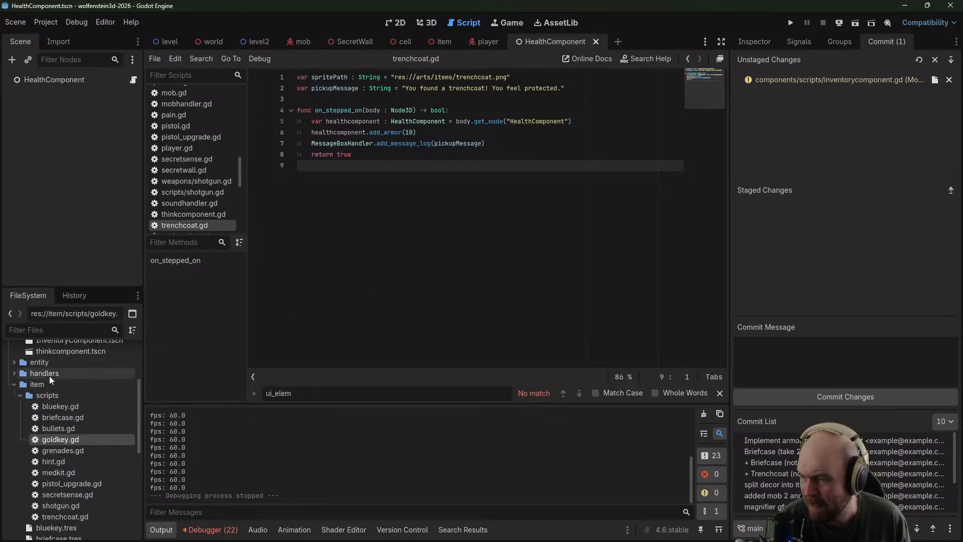
double_click(74, 417)
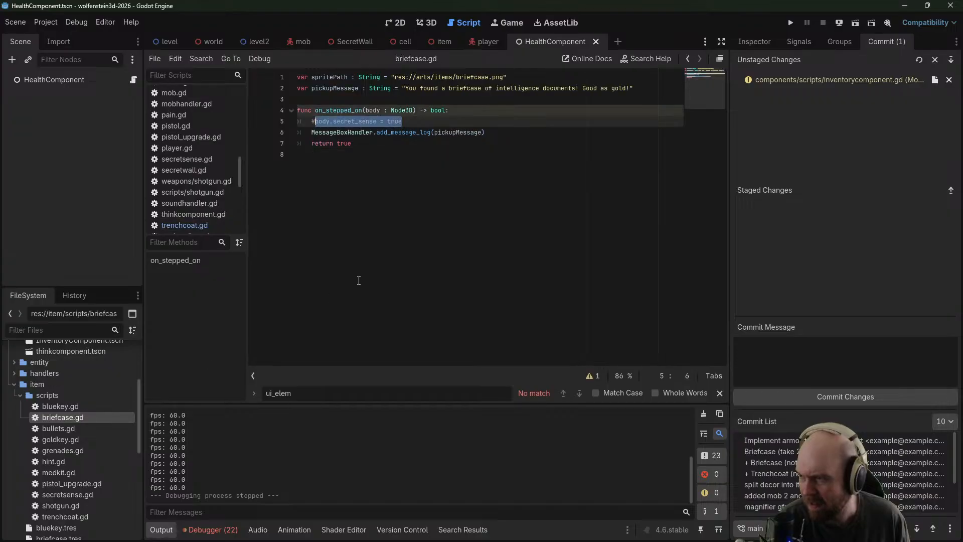
key("Up")
key("Up")
key("Up")
key("Home")
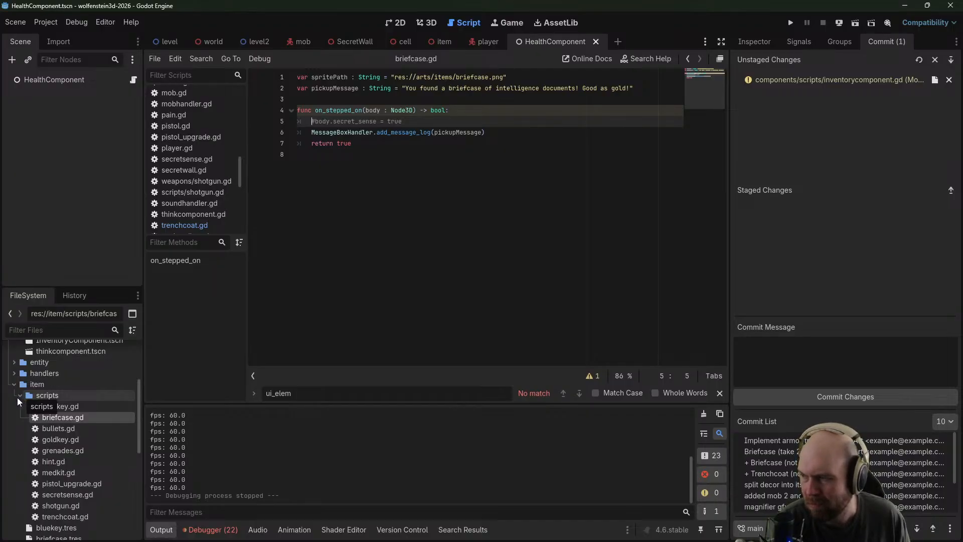
Open the InventoryComponent scene and its attached script, and examine the ui_elem node assignments in _ready
scroll(19, 396, "up", 2)
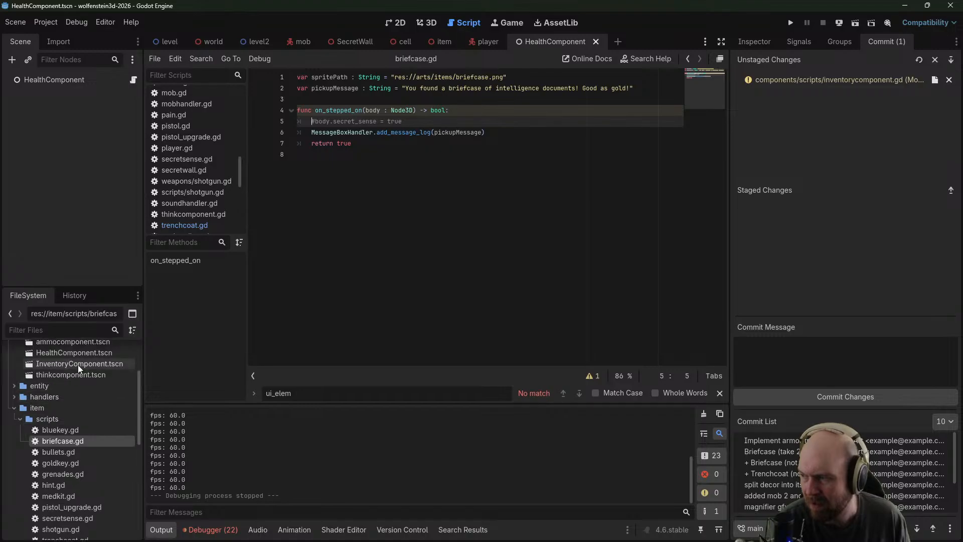
left_click(84, 361)
double_click(83, 360)
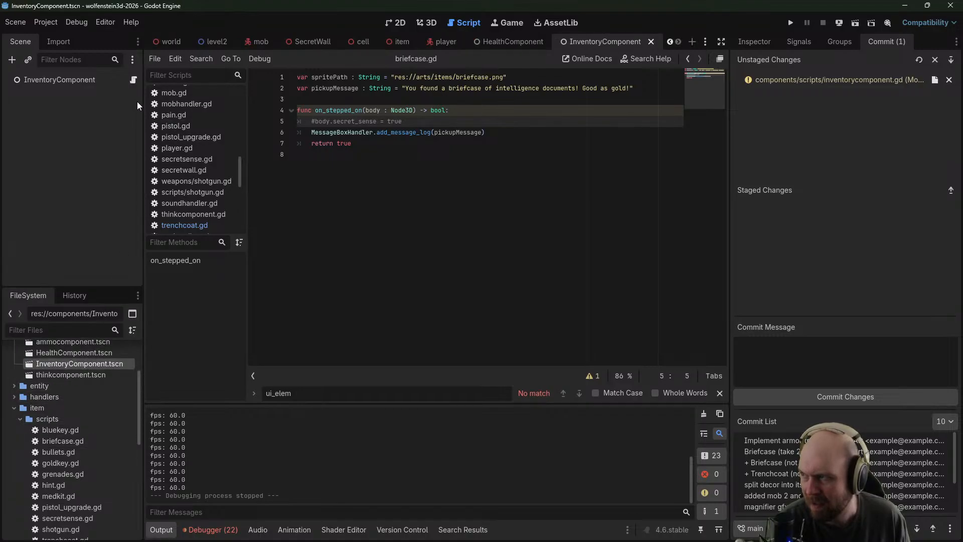
left_click(133, 79)
left_click(451, 255)
left_click(432, 203)
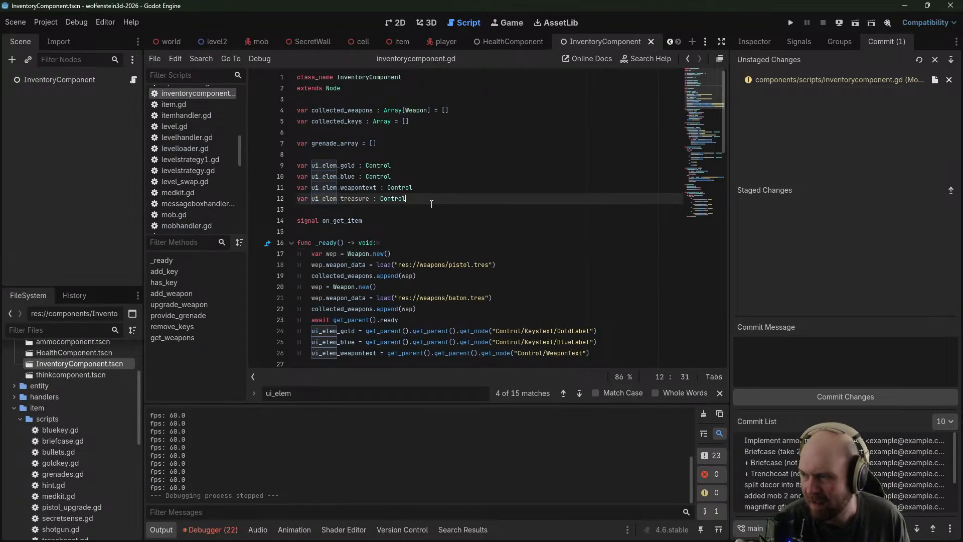
scroll(352, 211, "down", 4)
scroll(573, 238, "up", 1)
left_click(608, 253)
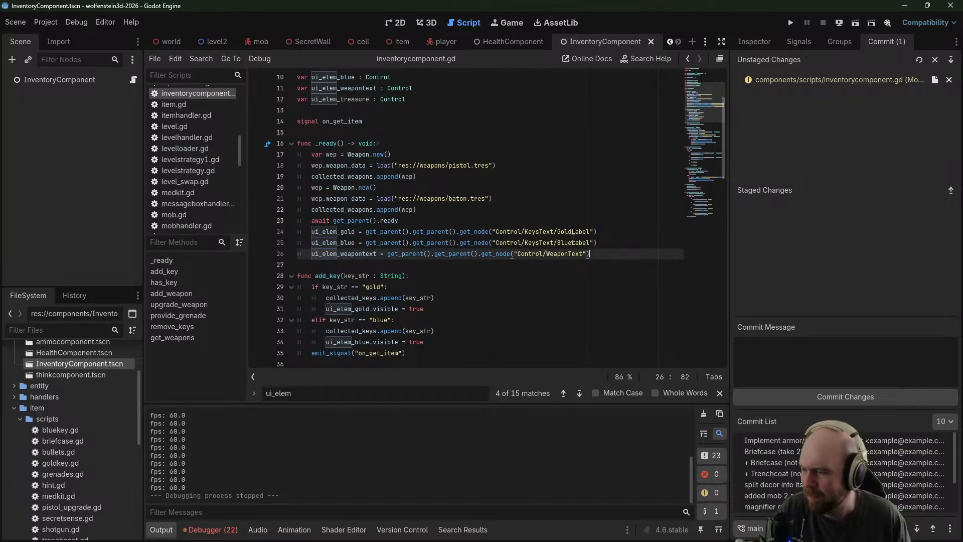
In the world scene's 2D view, duplicate the AmmoText label with its child and place the copy directly under Control
left_click(167, 42)
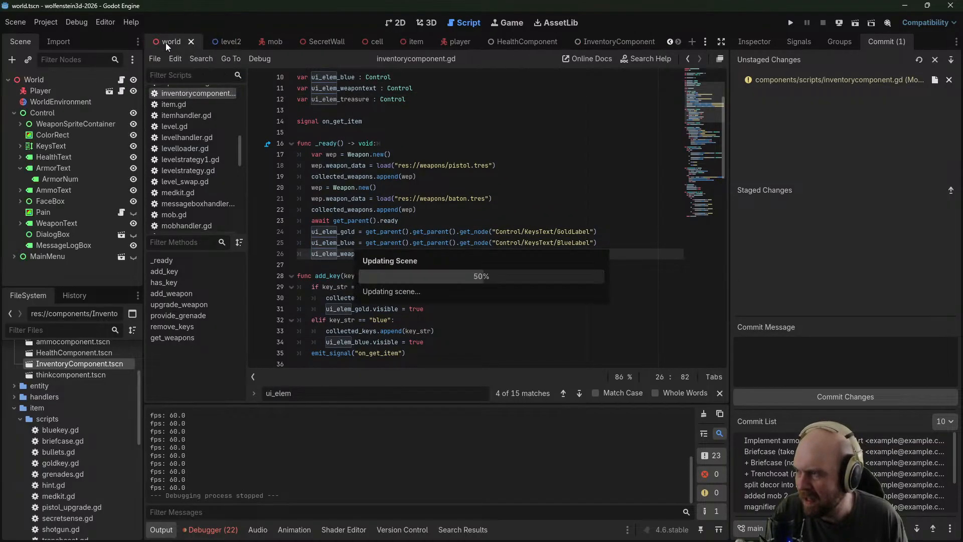
left_click(20, 168)
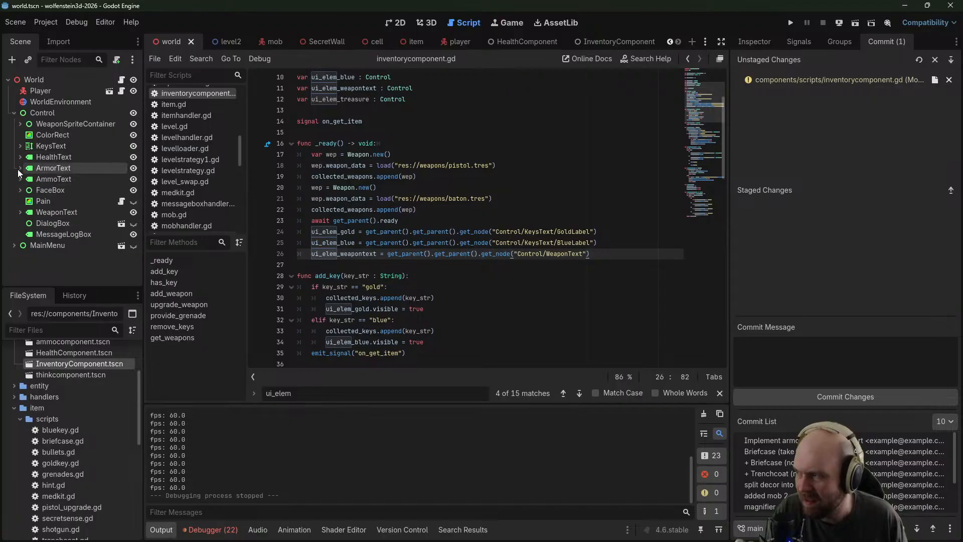
left_click(385, 24)
scroll(497, 356, "up", 3)
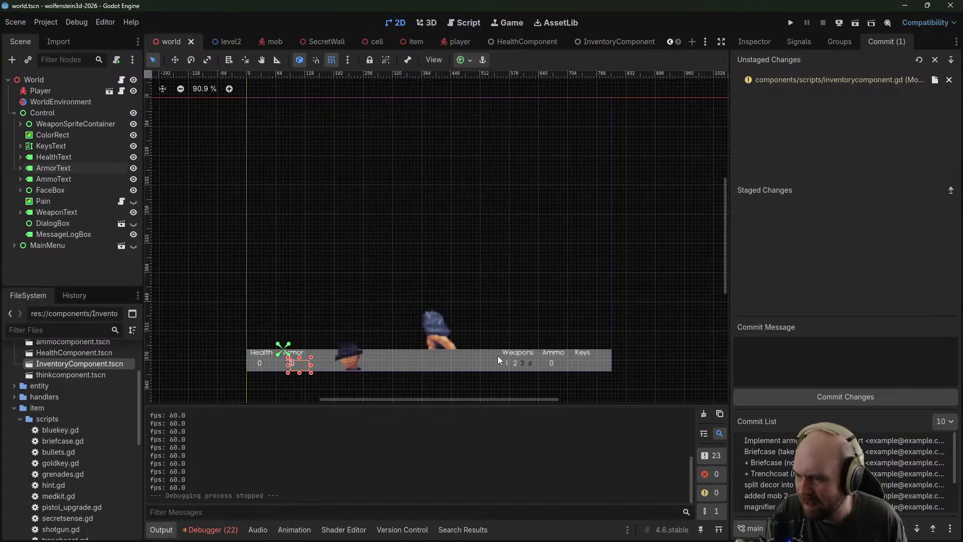
left_click(584, 356)
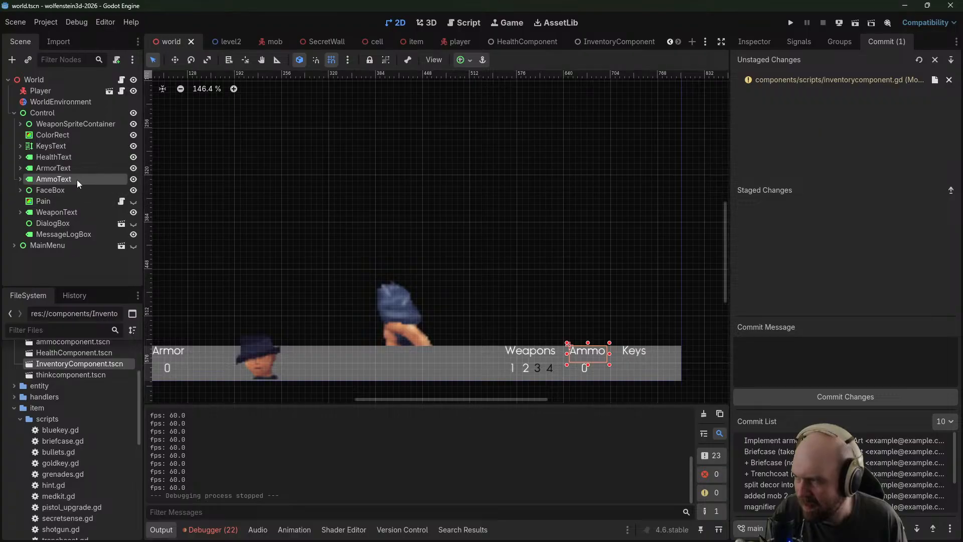
key("ctrl+v")
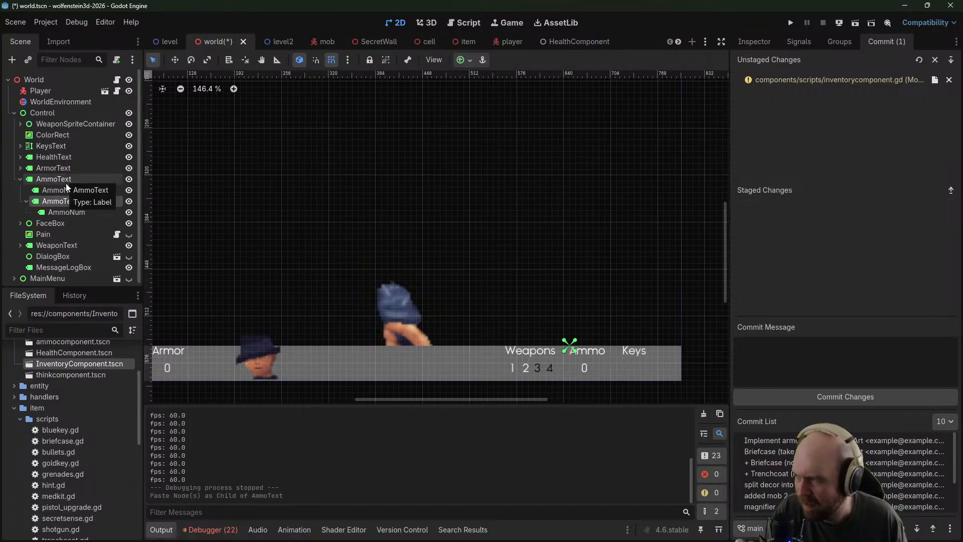
left_click_drag(53, 203, 35, 223)
Rename the copied label to TreasureText and its child number label to TreasureNum
double_click(60, 202)
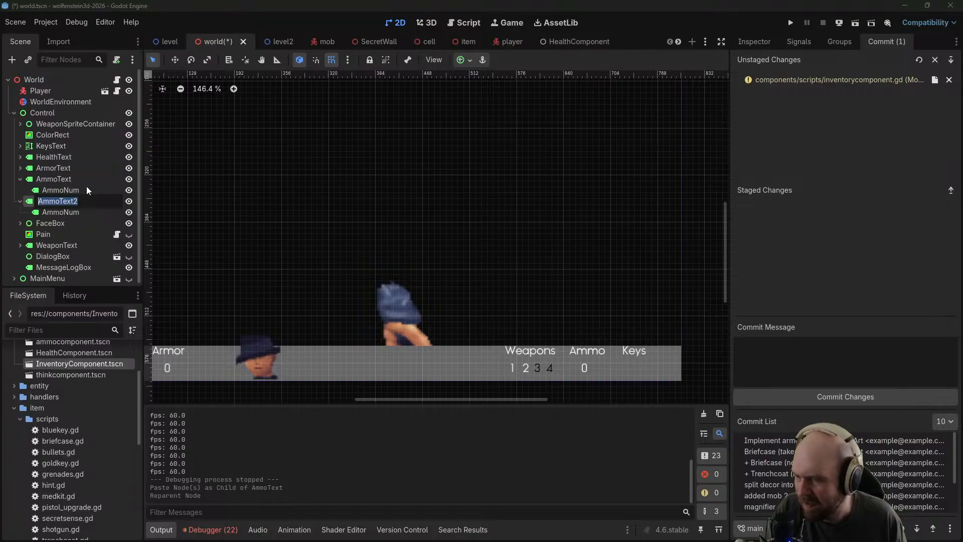
type("TreasureText")
key("Return")
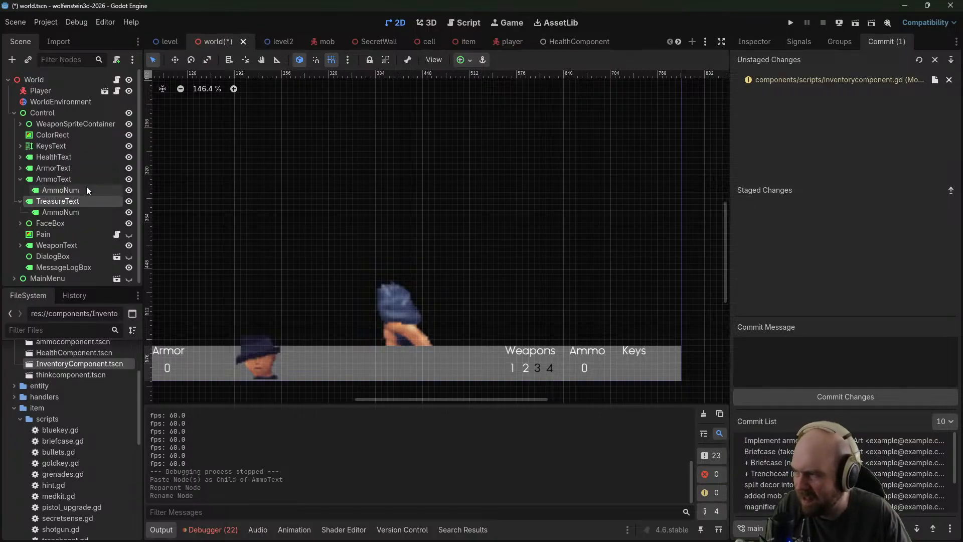
double_click(71, 213)
left_click(88, 211)
key("BackSpace")
key("BackSpace")
key("BackSpace")
key("BackSpace")
key("BackSpace")
type("TreasureNum")
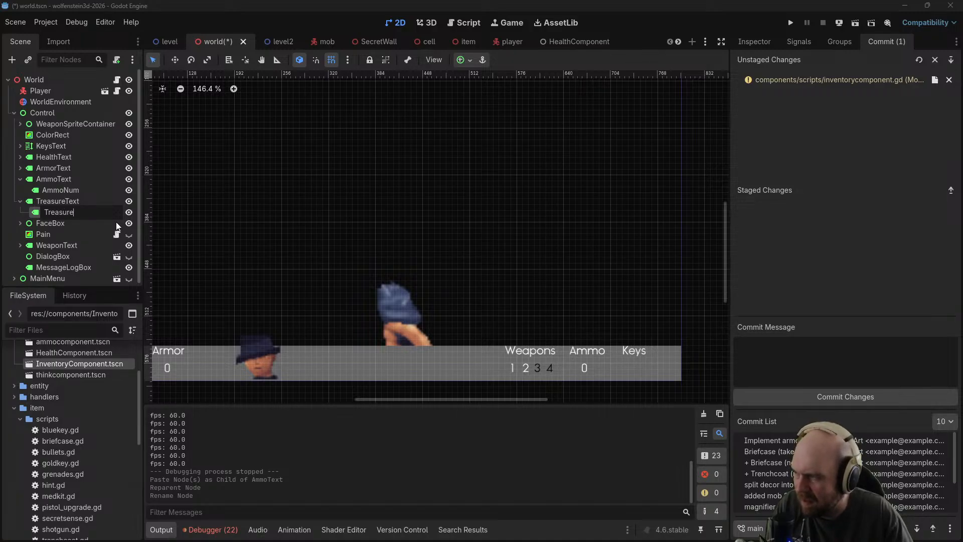
key("Return")
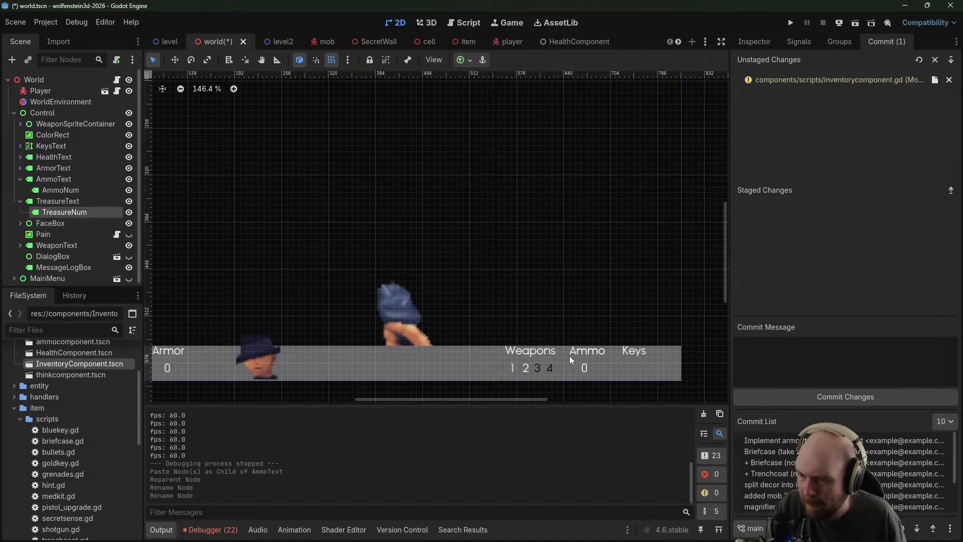
Set the text of the TreasureText label to "Treasure"
left_click(50, 179)
left_click(64, 202)
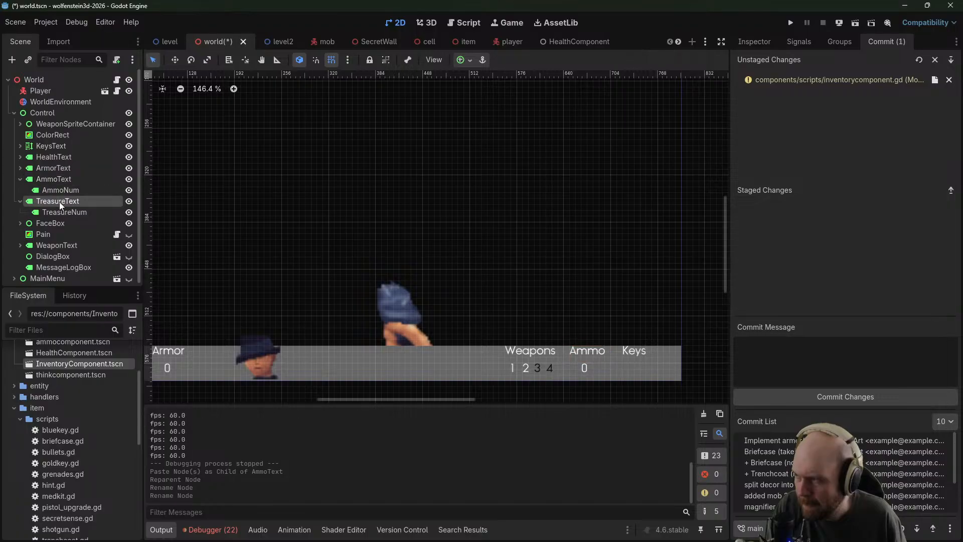
left_click(66, 201)
left_click(61, 212)
left_click(53, 202)
left_click(53, 202)
left_click(53, 213)
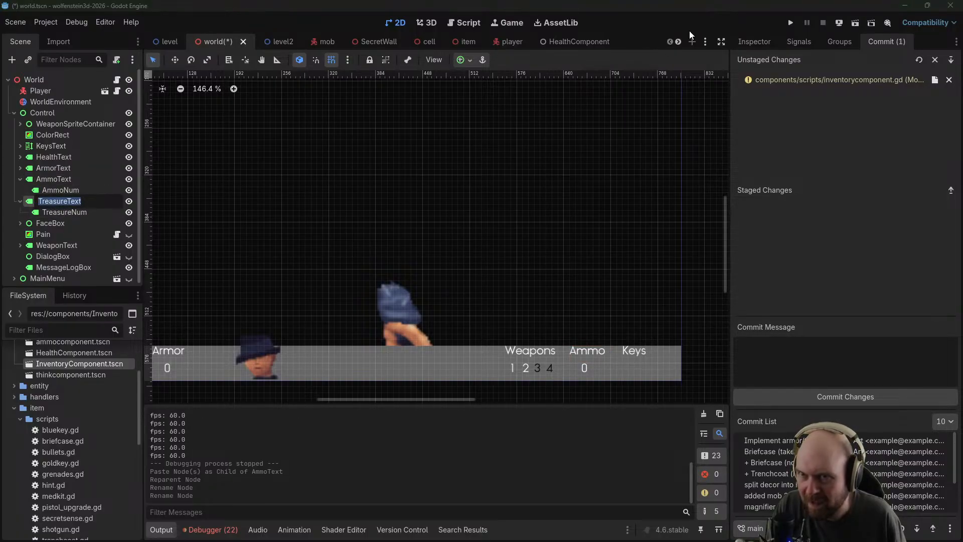
left_click(750, 42)
triple_click(828, 145)
type("Tre")
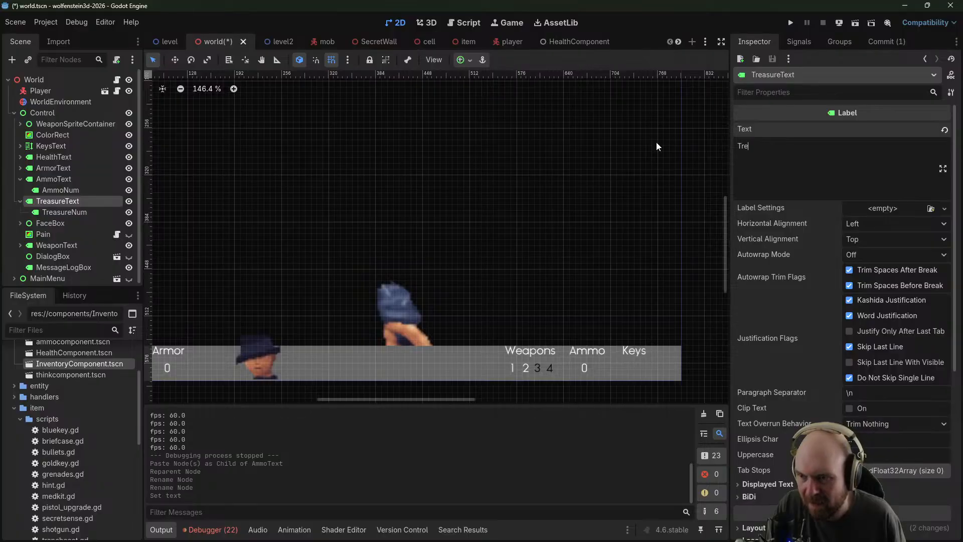
type("asure")
Move the Treasure label with its number into the HUD bar beside Weapons, at position (480, 104)
left_click(604, 142)
scroll(537, 190, "down", 3)
scroll(543, 190, "down", 4)
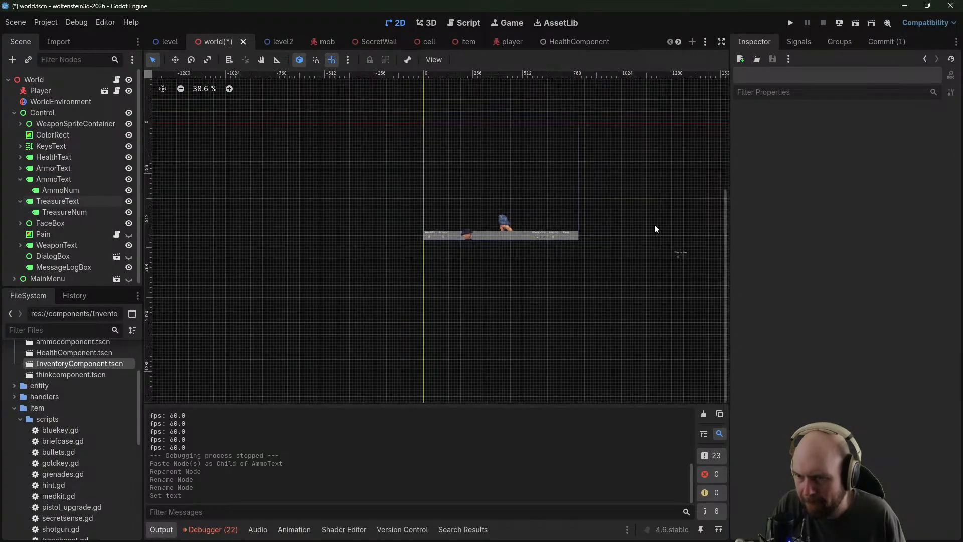
left_click_drag(684, 257, 523, 235)
scroll(588, 239, "up", 7)
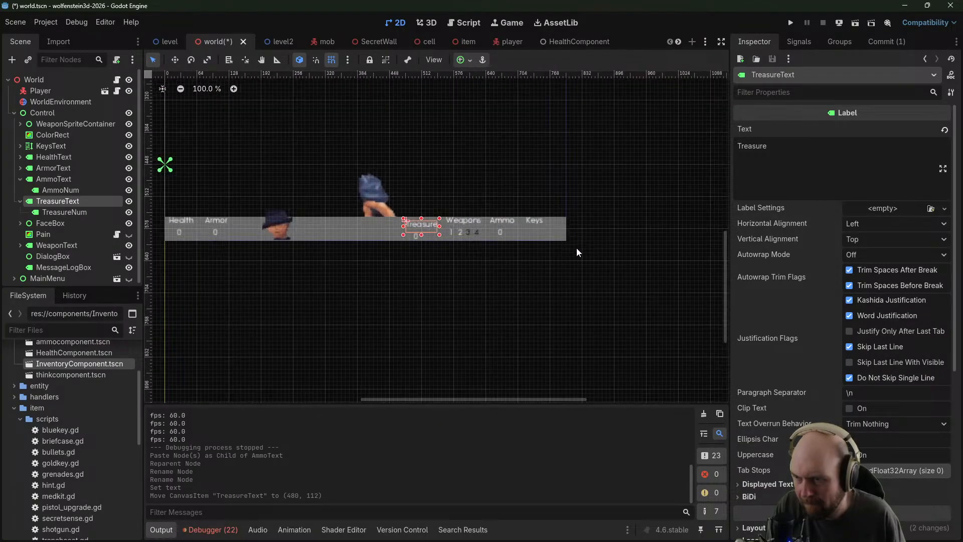
middle_click_drag(450, 291, 486, 345)
left_click_drag(423, 248, 428, 242)
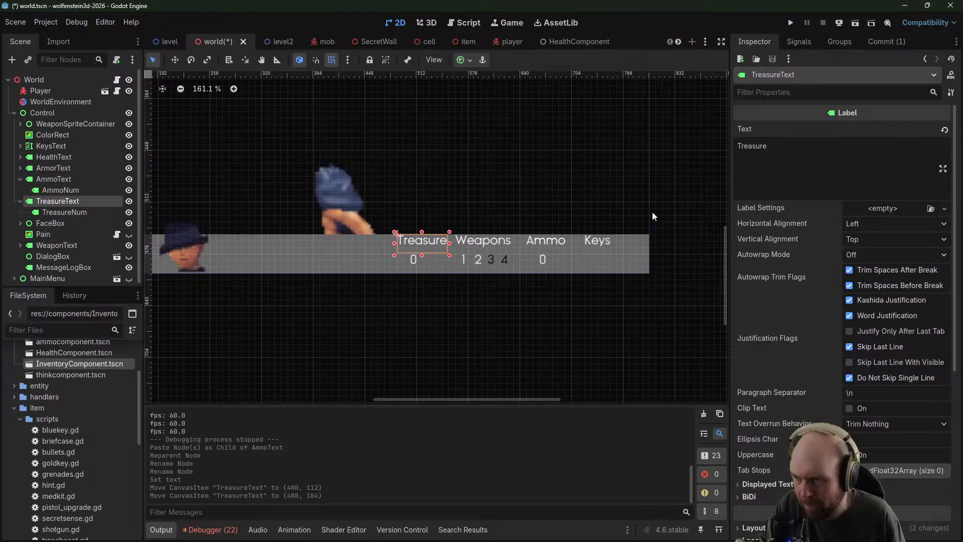
left_click(661, 302)
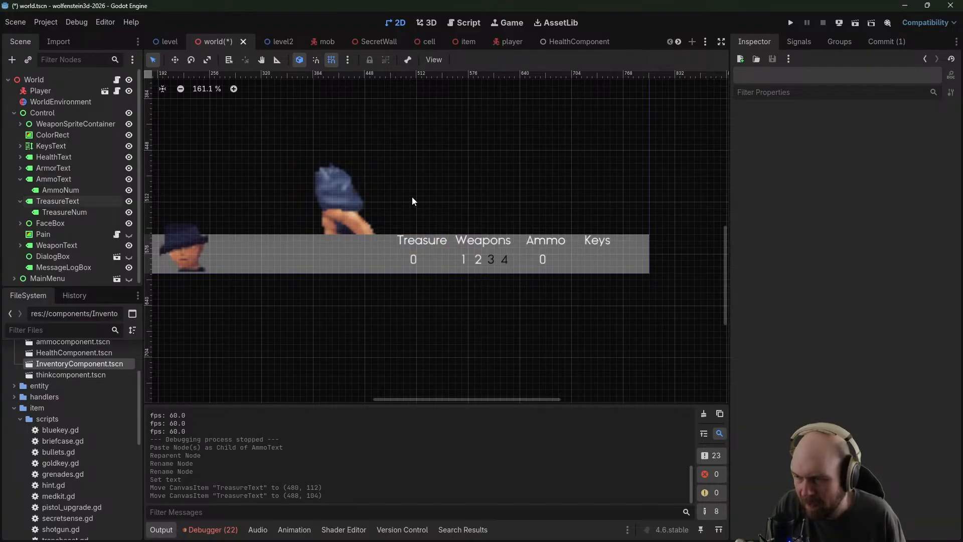
left_click_drag(409, 241, 407, 244)
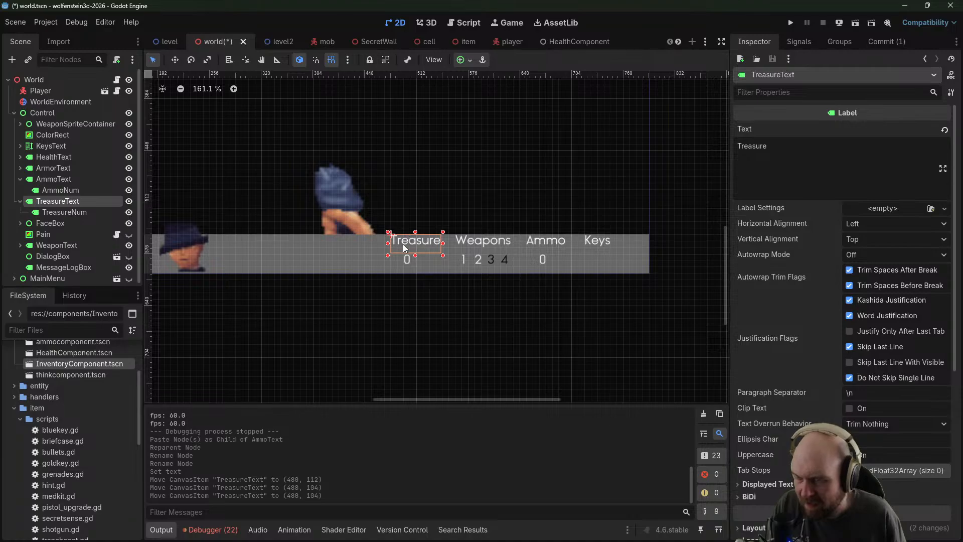
left_click(412, 305)
Check the spacing of the labels across the whole HUD bar and save the world scene
middle_click_drag(412, 305, 602, 325)
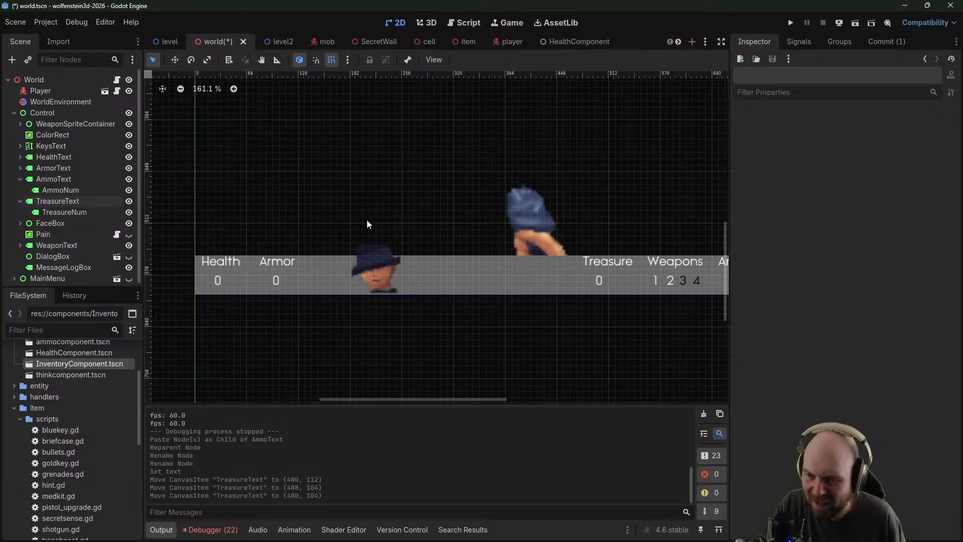
scroll(506, 232, "down", 5)
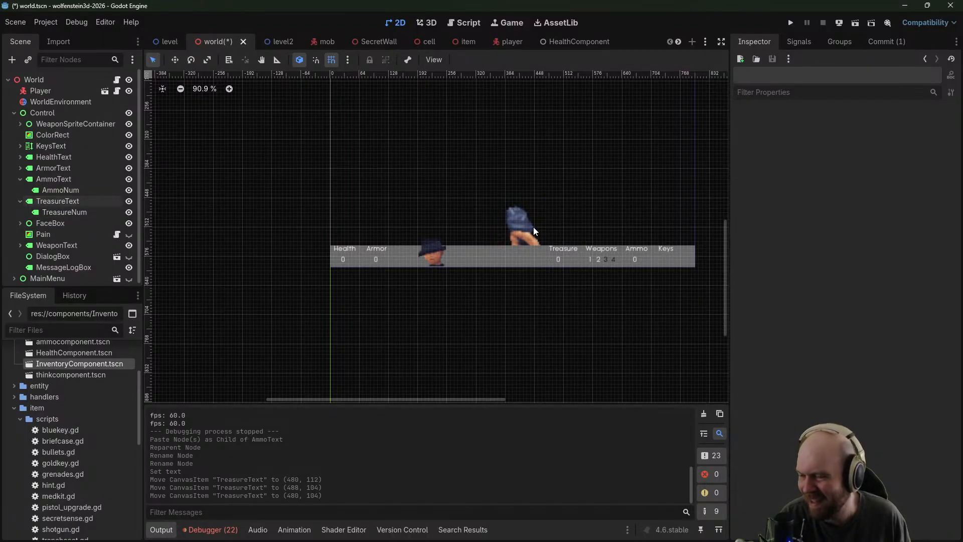
left_click(20, 200)
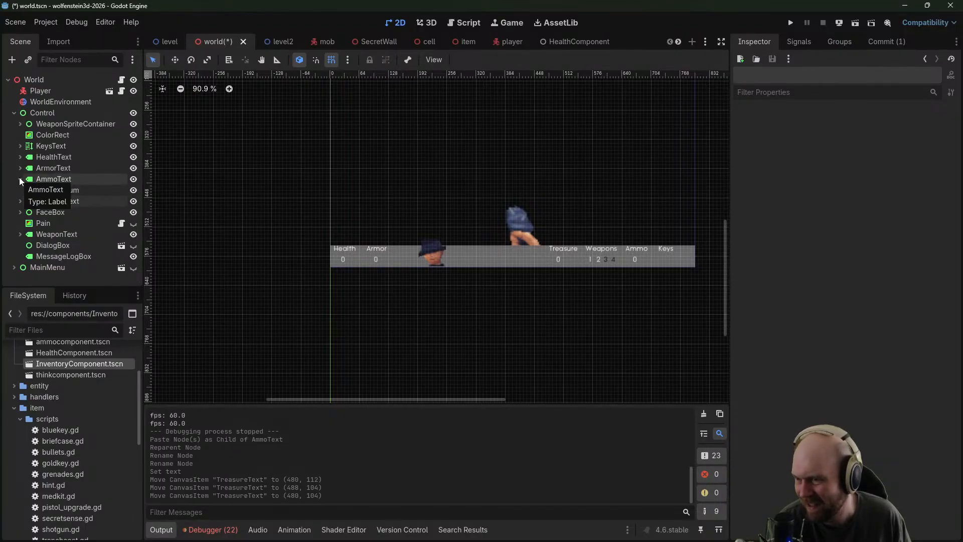
left_click(20, 200)
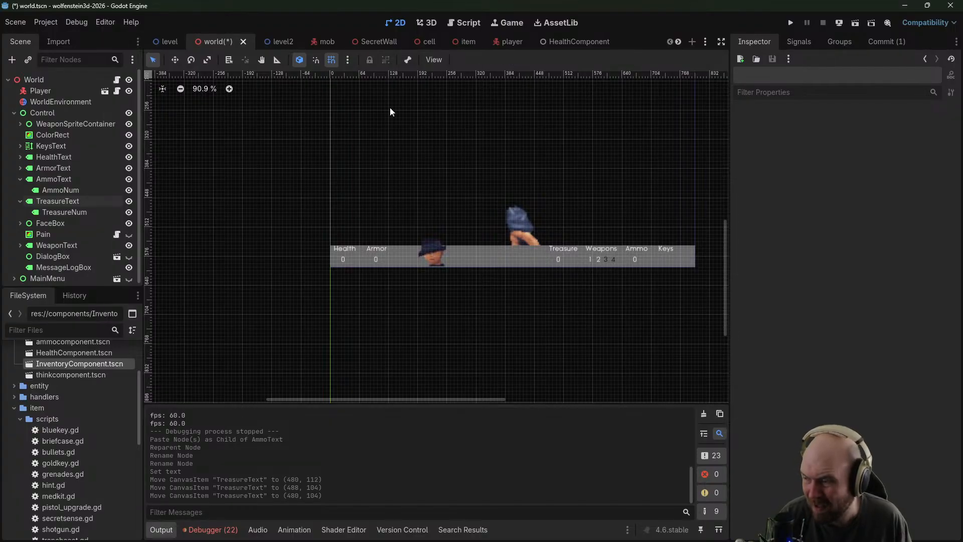
key("ctrl+s")
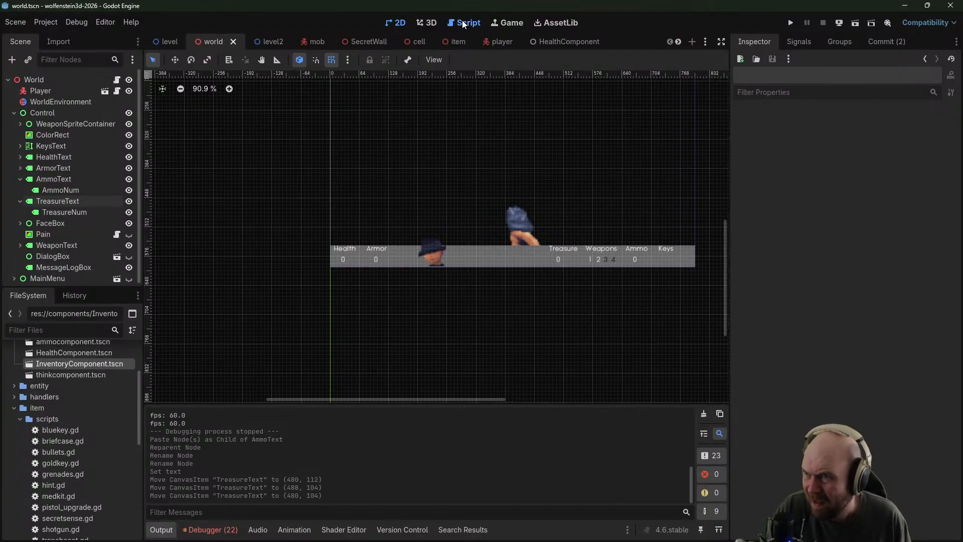
In _ready of inventorycomponent.gd, assign ui_elem_treasure to get_parent().get_parent().get_node("Control/TreasureText") below the weapontext assignment
left_click(462, 22)
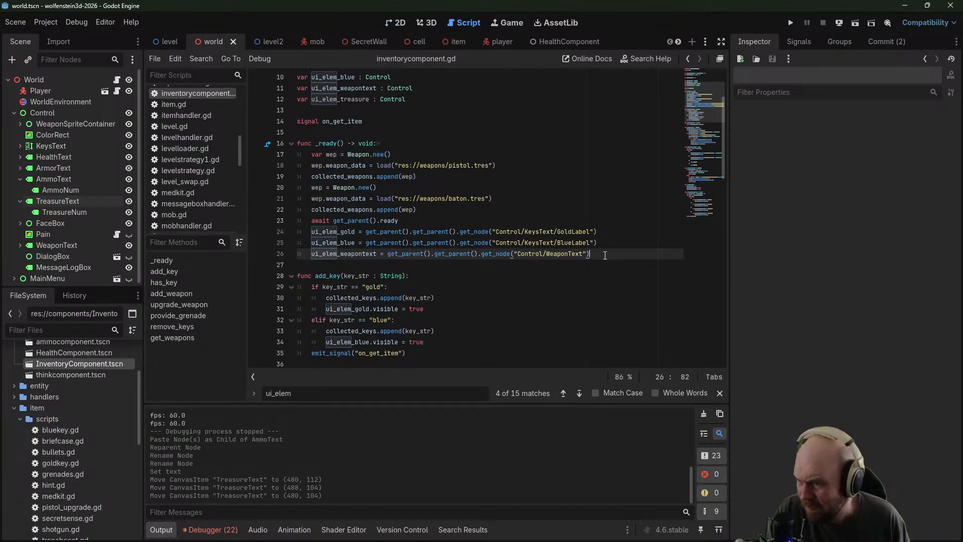
key("Return")
type("ui_elem_treasure = get_paren")
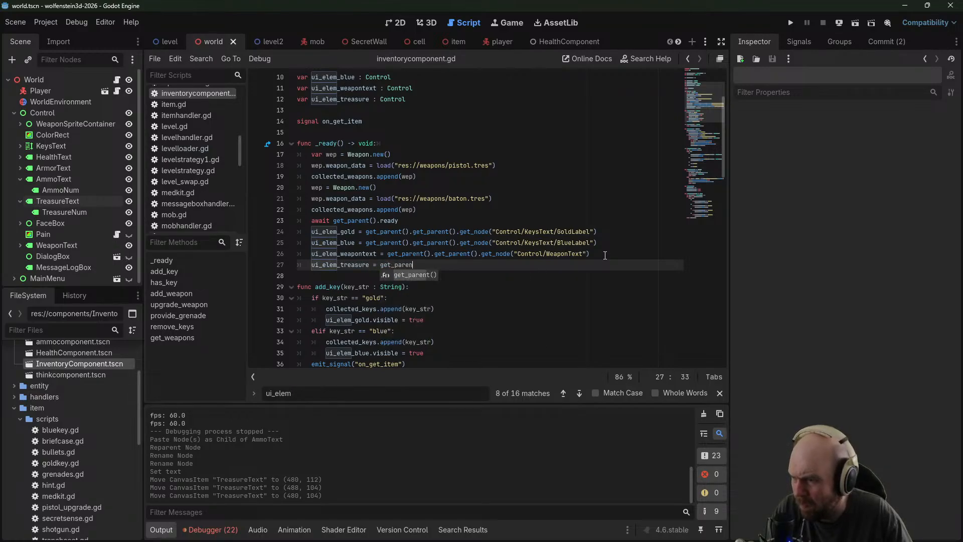
key("Return")
type(".get_parent().")
type("get_node(\"Control")
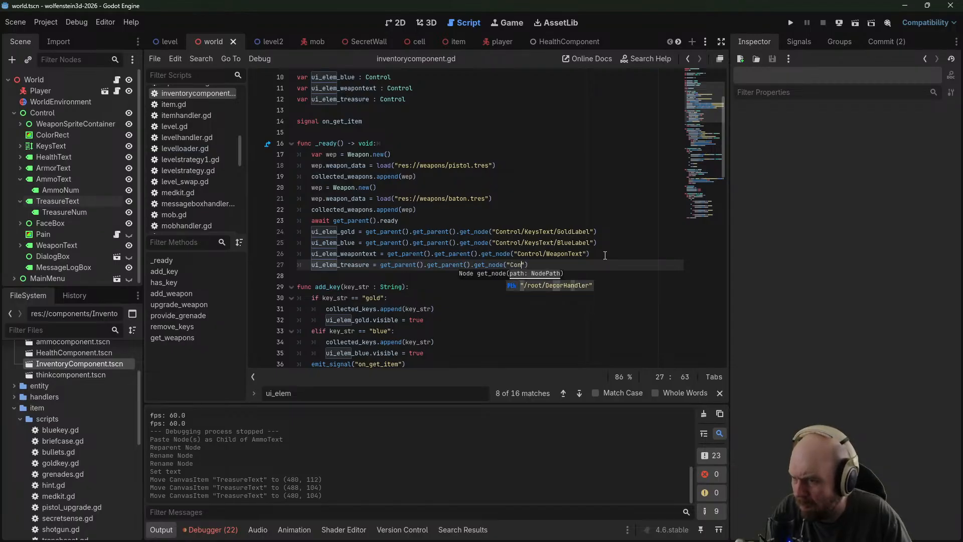
type("/TreasureText")
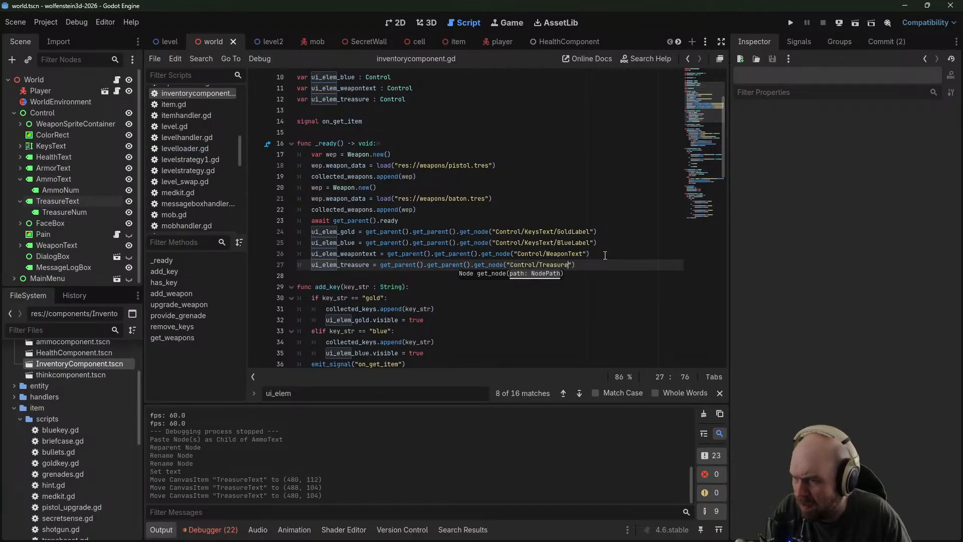
left_click(502, 169)
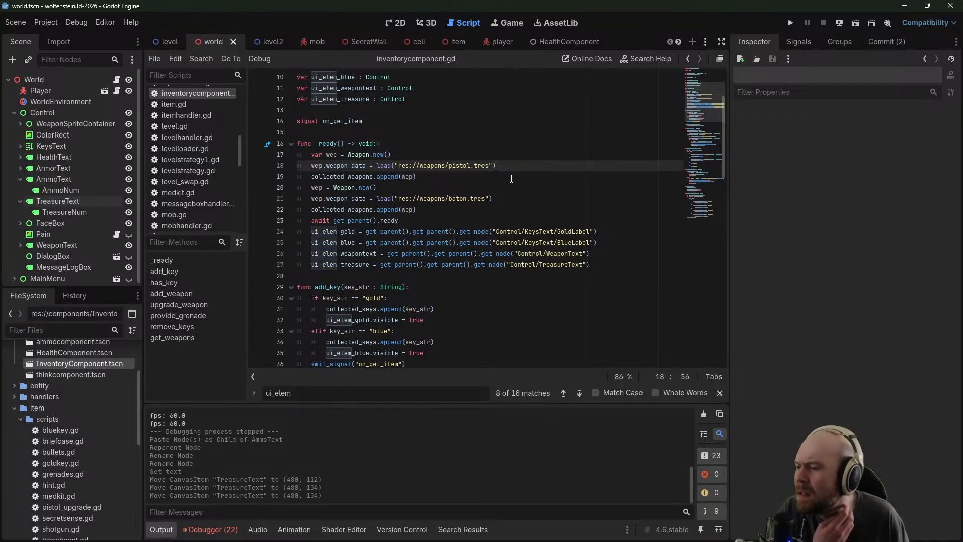
Extend the ui_elem_treasure node path to "Control/TreasureText/TreasureNum"
scroll(507, 186, "down", 3)
scroll(503, 187, "up", 1)
scroll(504, 187, "up", 2)
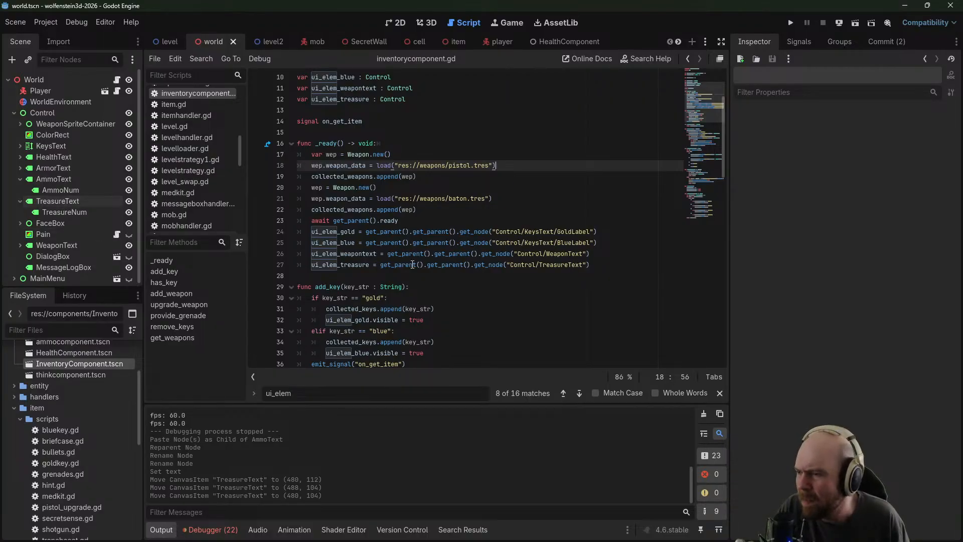
left_click(582, 265)
type("/TreasureNum")
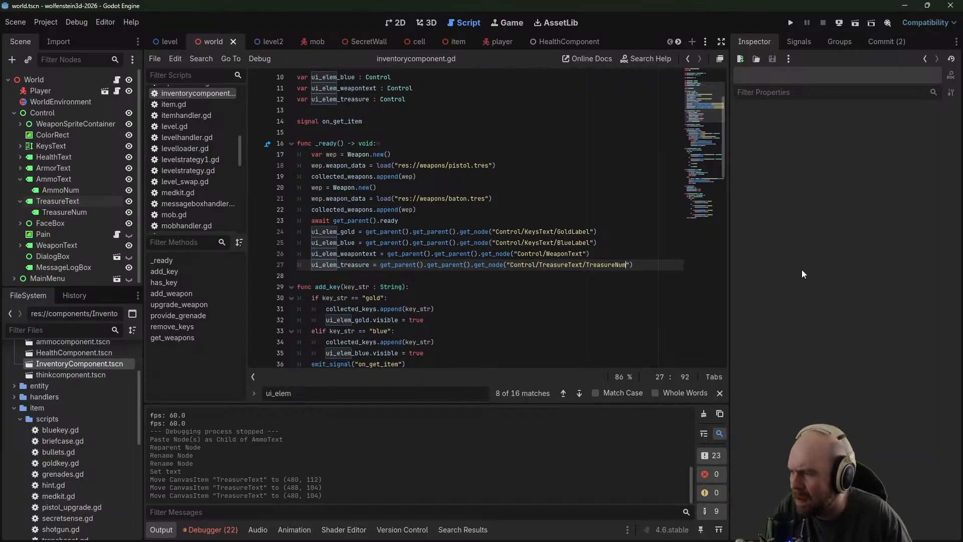
left_click(577, 199)
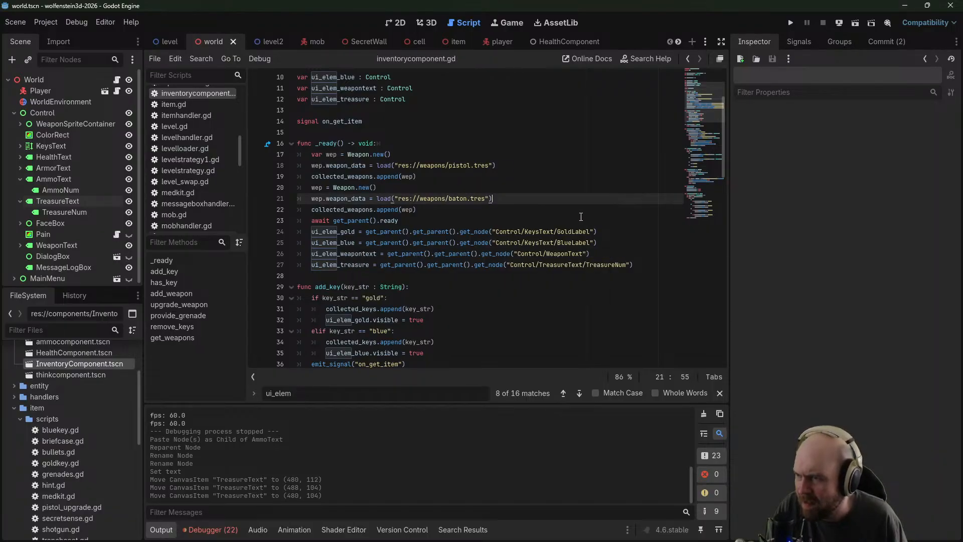
Below grenade_array, declare the variable treasure : int = 0 and start a set(x): setter block for it
scroll(581, 217, "up", 3)
left_click(485, 199)
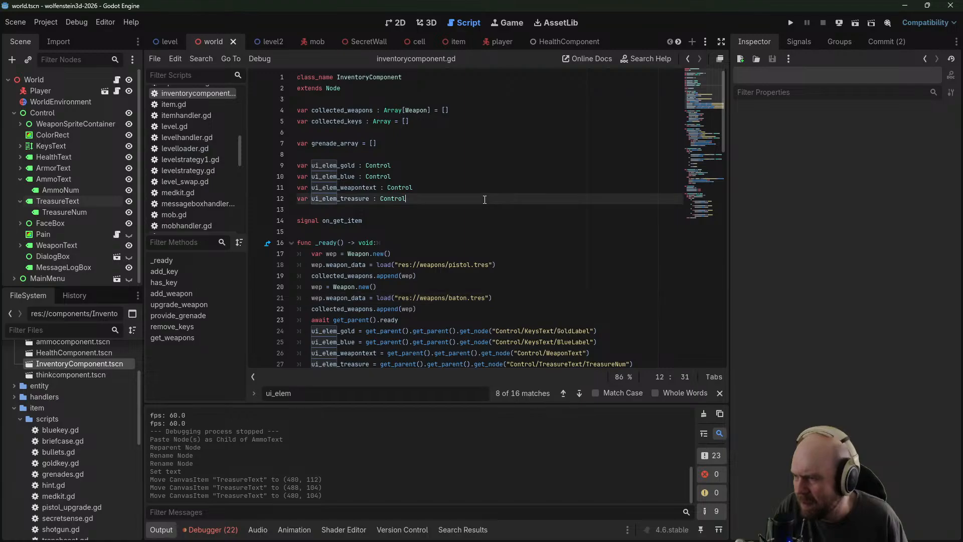
left_click(478, 141)
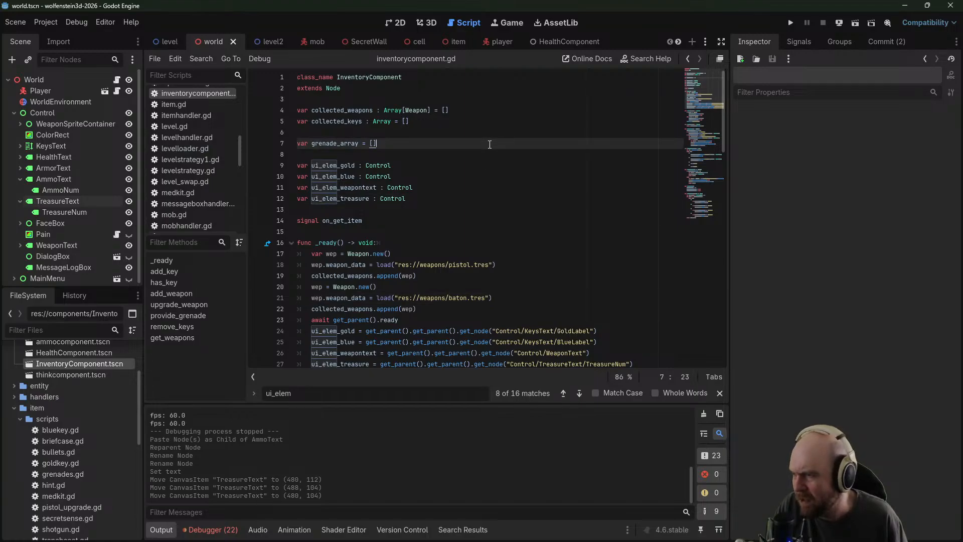
key("Return")
key("Return")
type("var treasure")
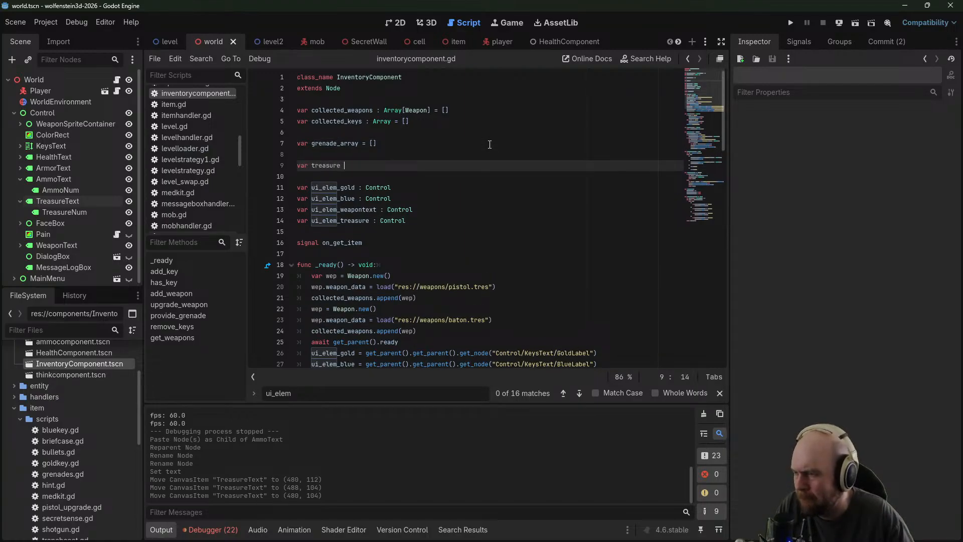
type(" : int = 0;")
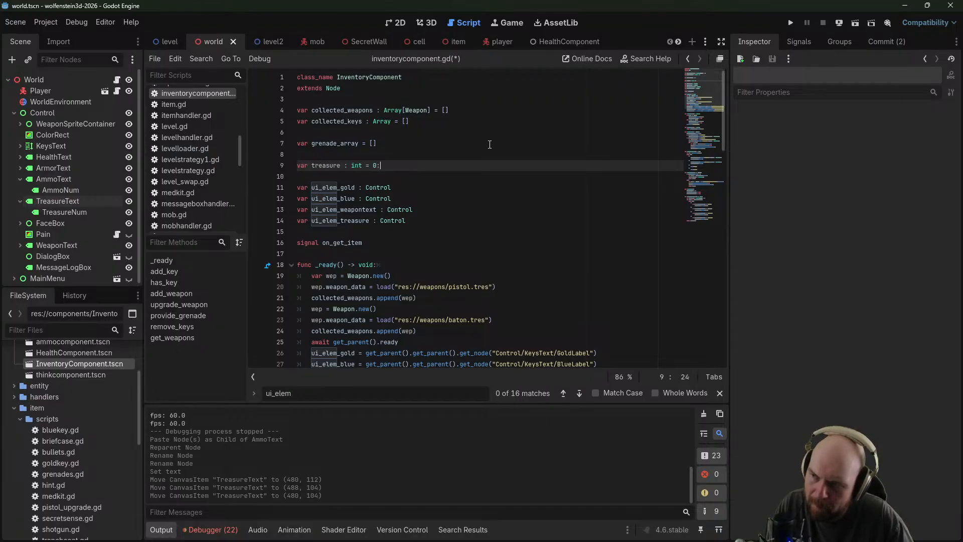
key("Return")
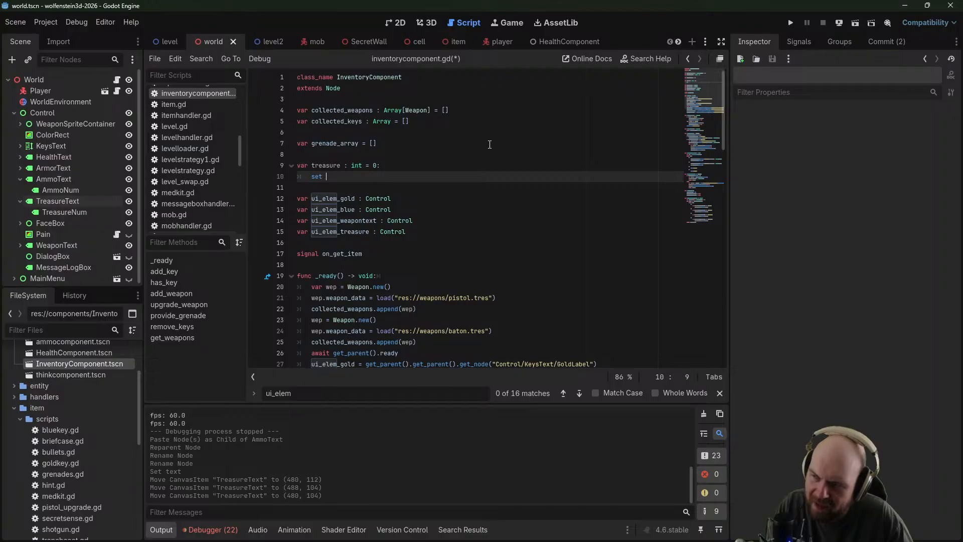
type("x):")
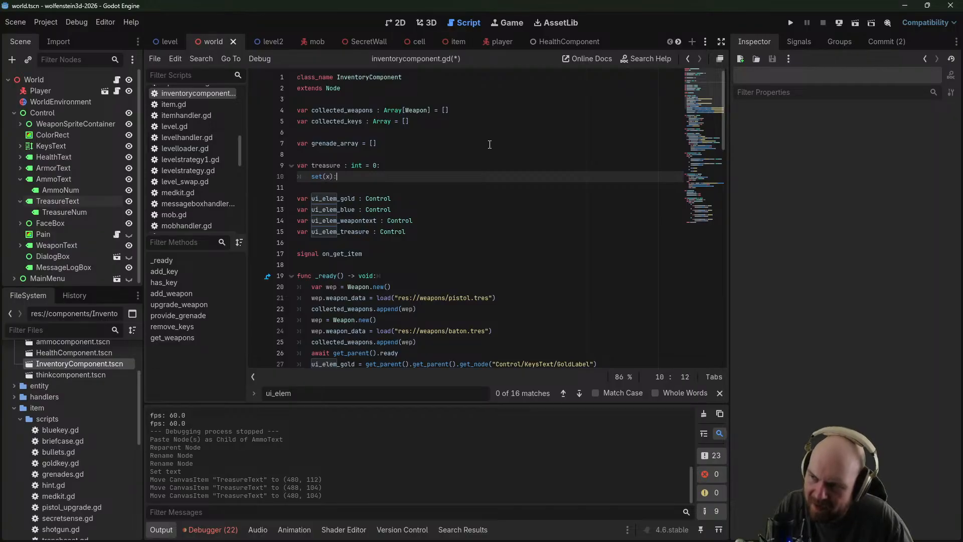
key("Return")
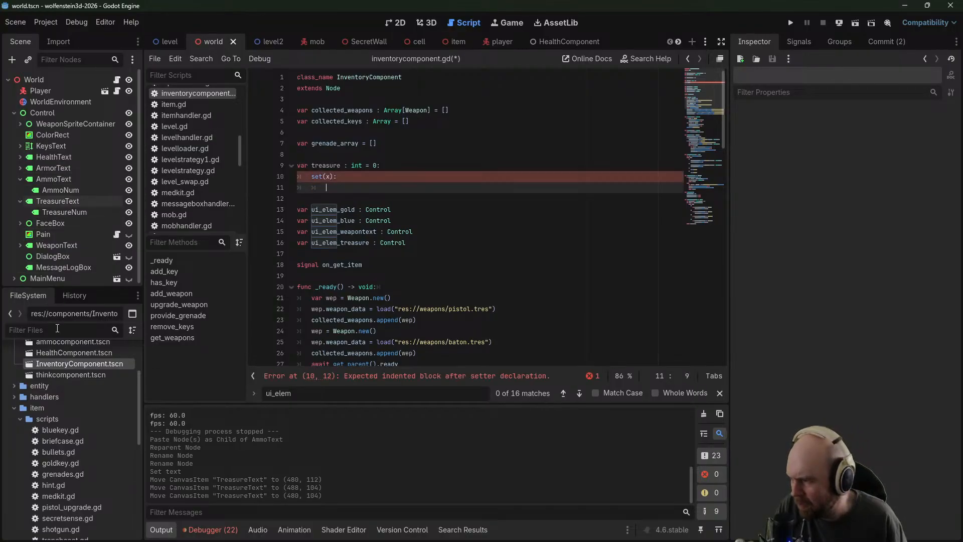
Open the ammocomponent scene's script and examine how its commented-out ammo setter updates the UI element
scroll(80, 366, "up", 4)
double_click(83, 412)
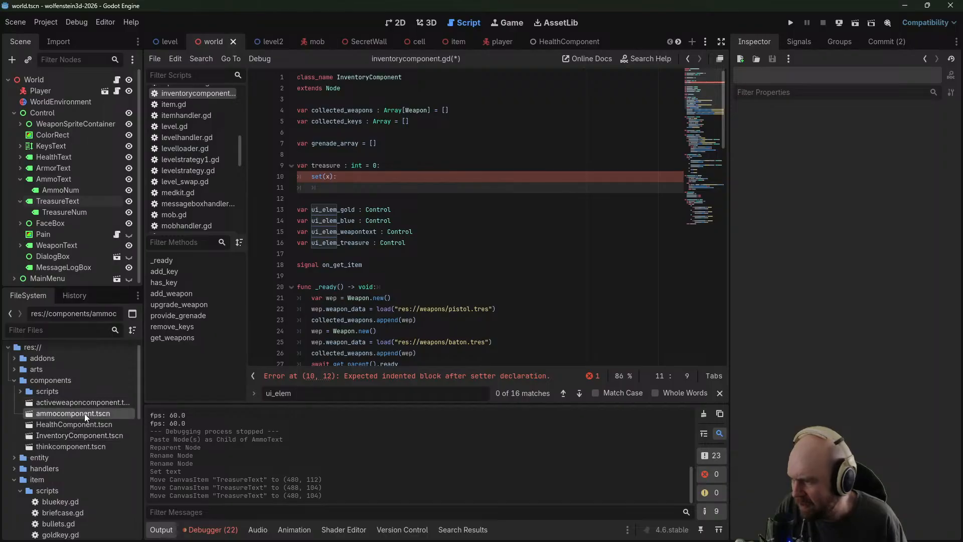
left_click(136, 80)
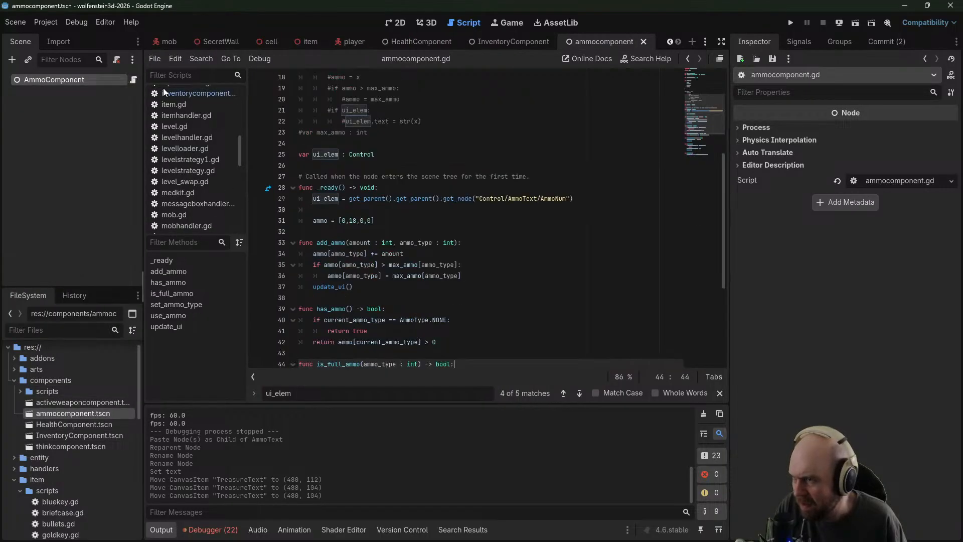
scroll(435, 193, "up", 5)
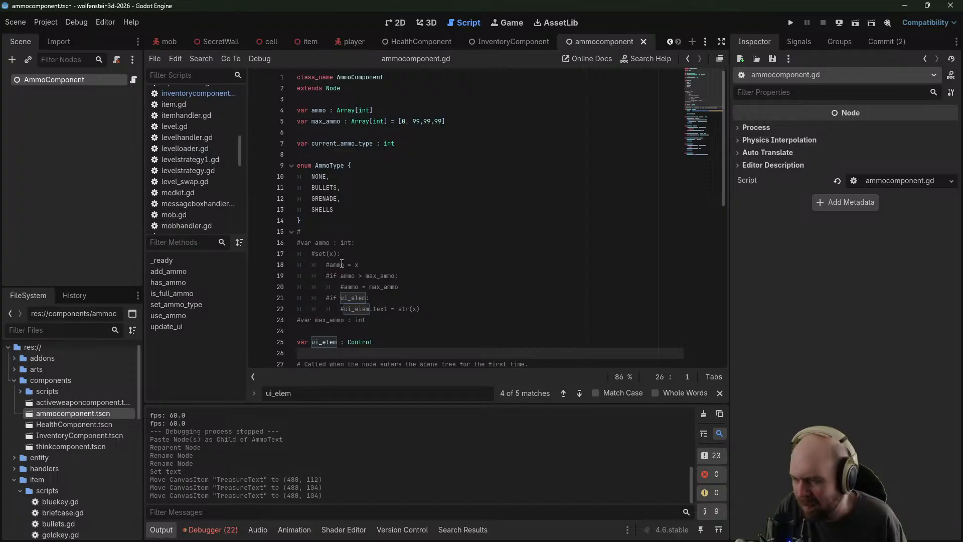
left_click(688, 59)
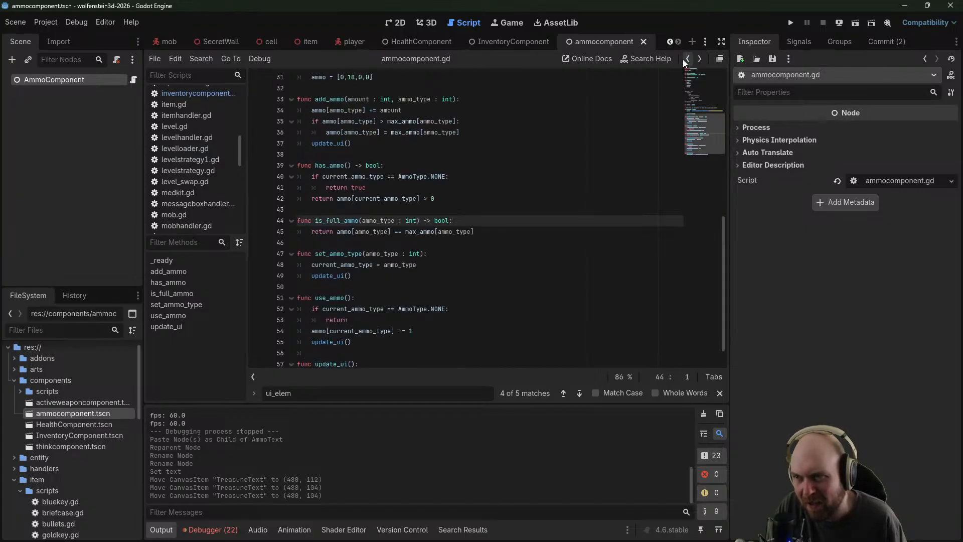
left_click(688, 59)
Open the HealthComponent scene's script and examine how the health and armor setters update their label text
left_click(401, 42)
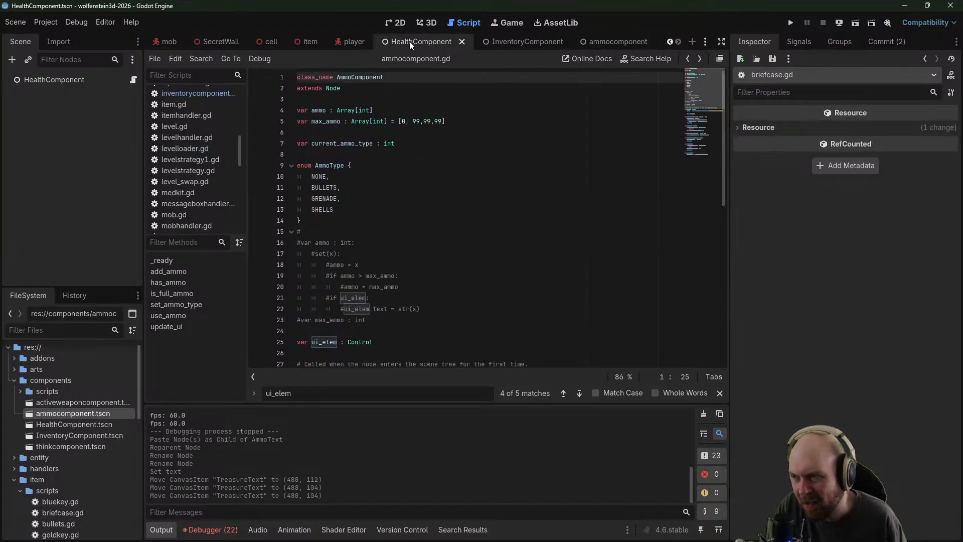
left_click(132, 80)
scroll(482, 235, "up", 14)
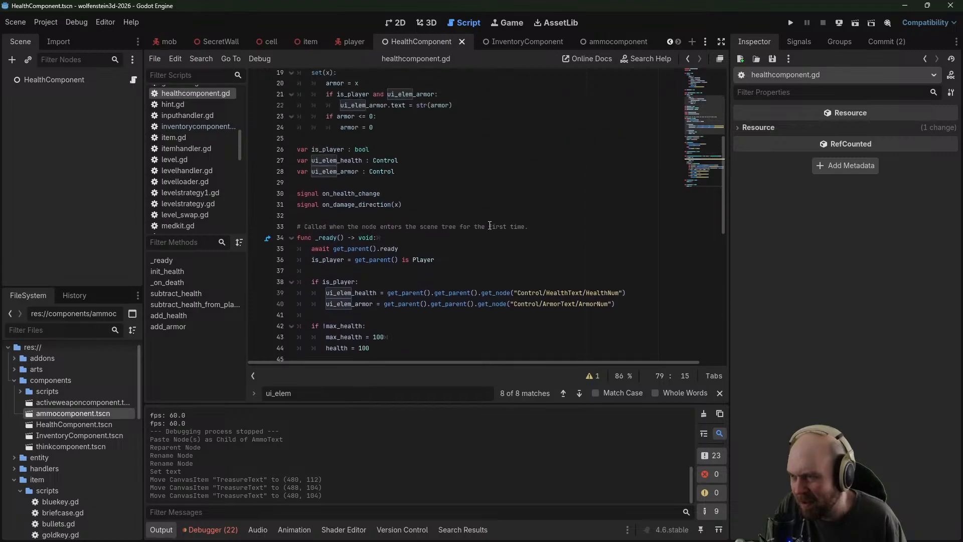
scroll(432, 231, "down", 1)
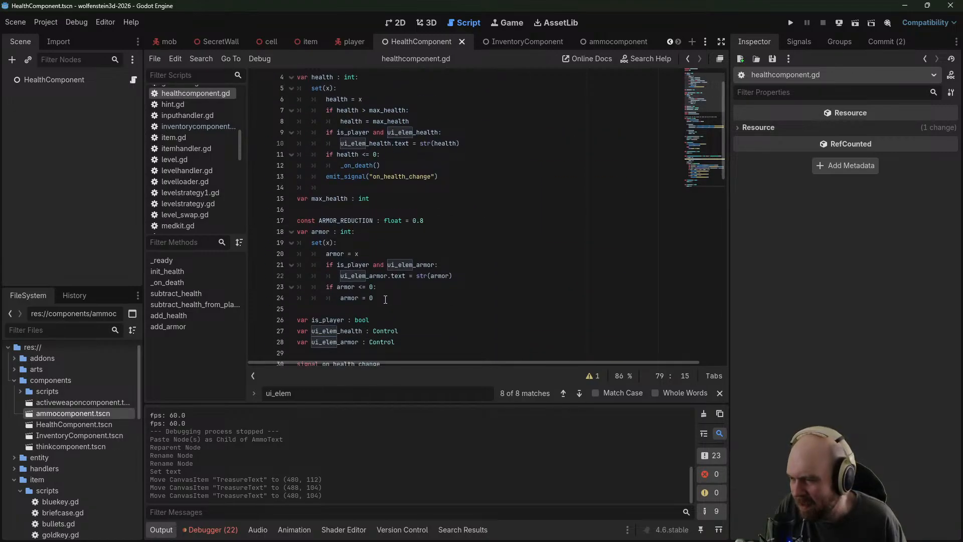
Copy the armor setter block from healthcomponent.gd into inventorycomponent.gd under the treasure variable, keeping only one set(x): line
left_click(384, 298)
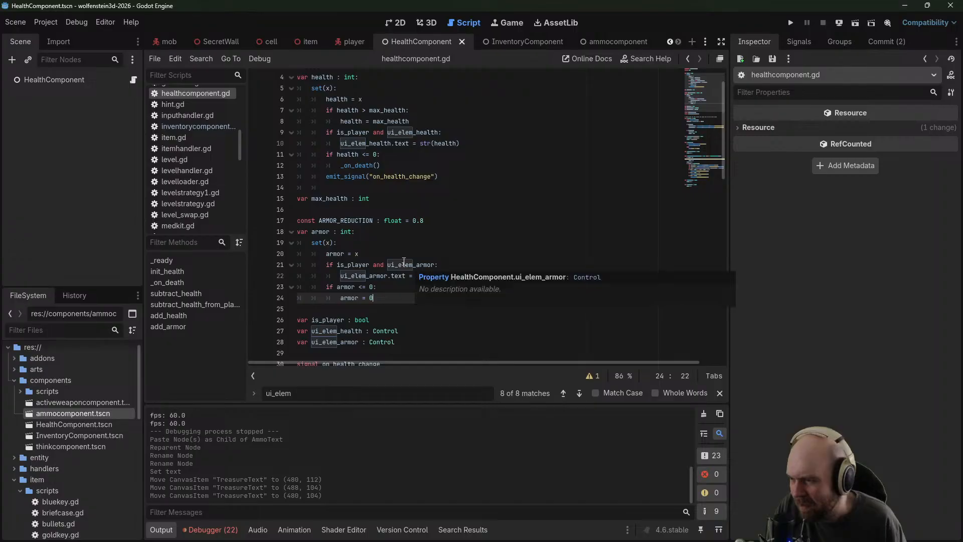
left_click_drag(382, 298, 188, 248)
key("ctrl+c")
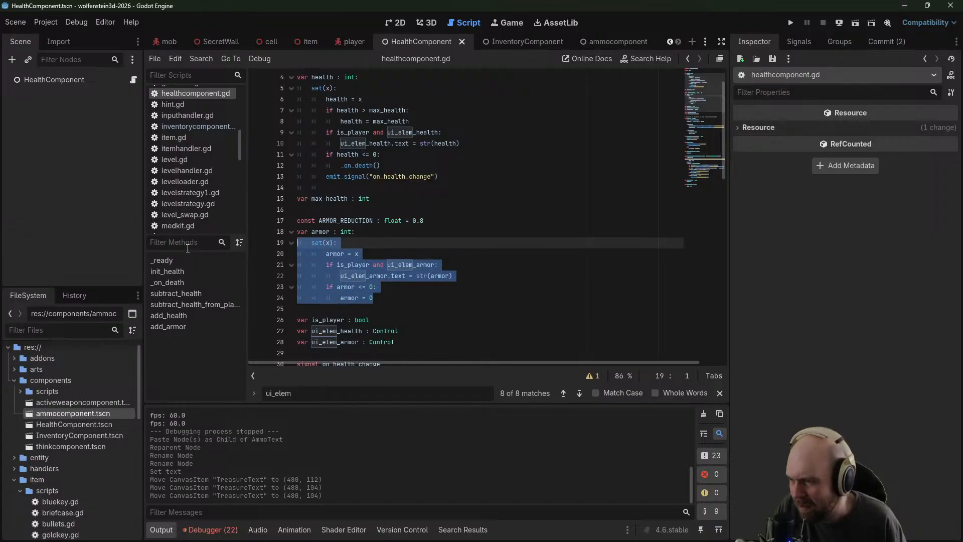
left_click(517, 42)
left_click(205, 128)
left_click(346, 177)
left_click(343, 188)
key("ctrl+v")
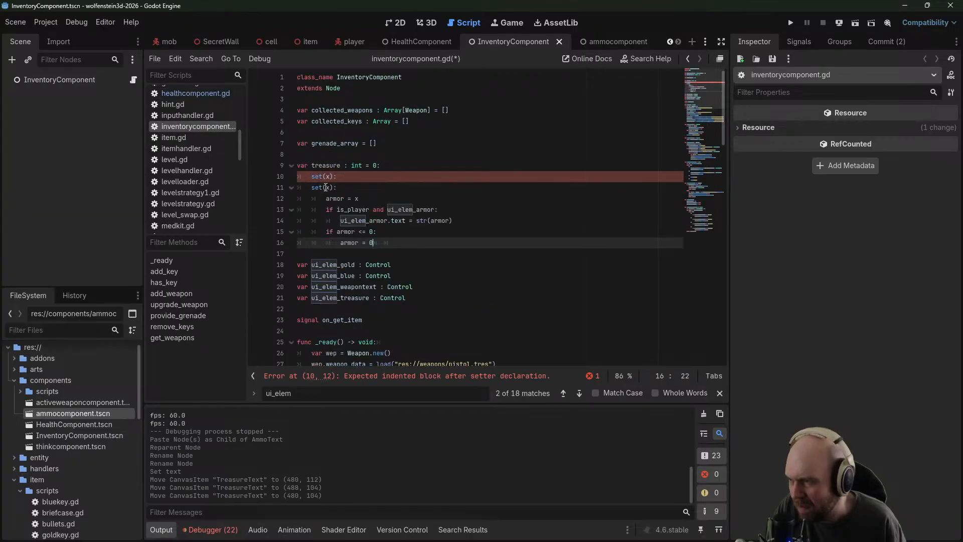
key("Delete")
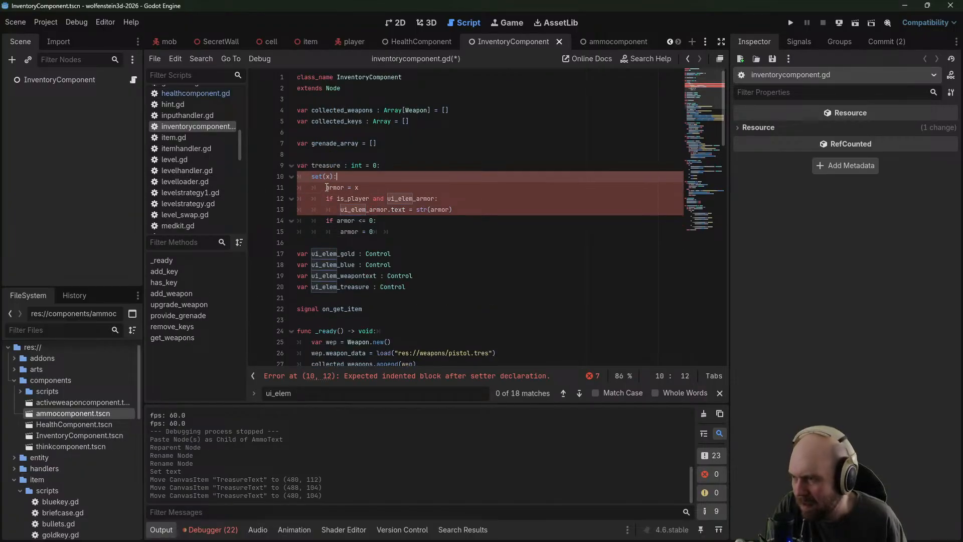
In the pasted setter, change the assignment to treasure = x and the condition to if ui_elem_treasure:
left_click(350, 187)
type("treasure")
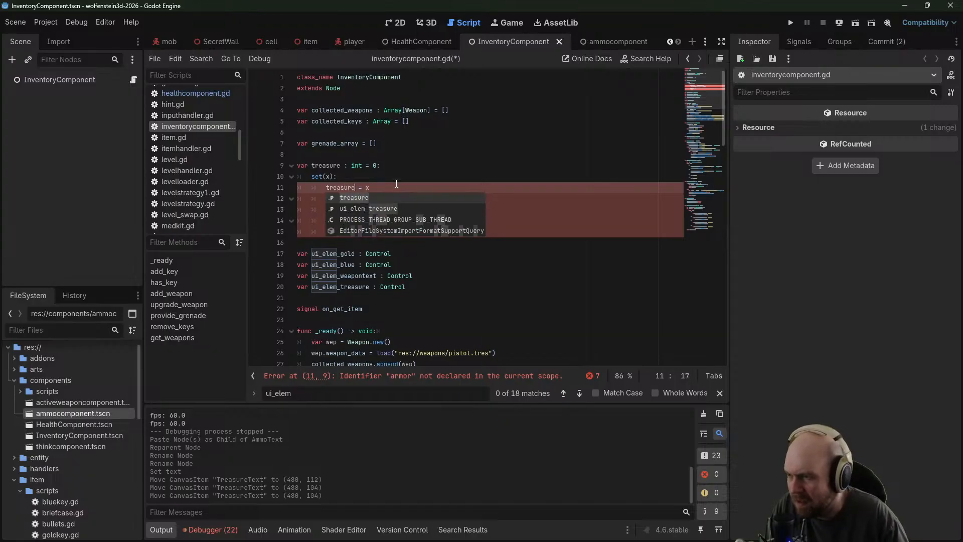
left_click(426, 178)
left_click_drag(455, 203, 456, 192)
left_click(431, 199)
left_click_drag(387, 199, 366, 199)
key("BackSpace")
type("treasur")
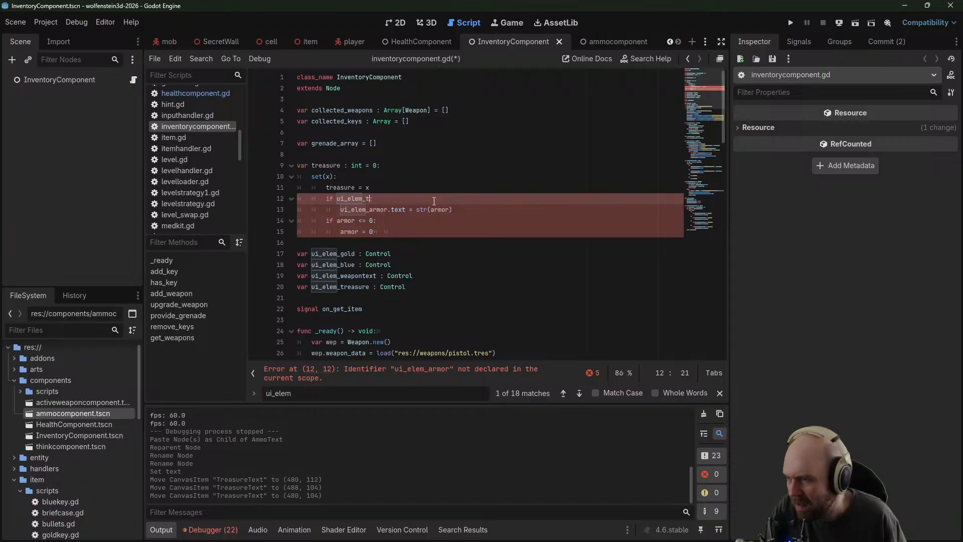
type("e")
left_click(453, 199)
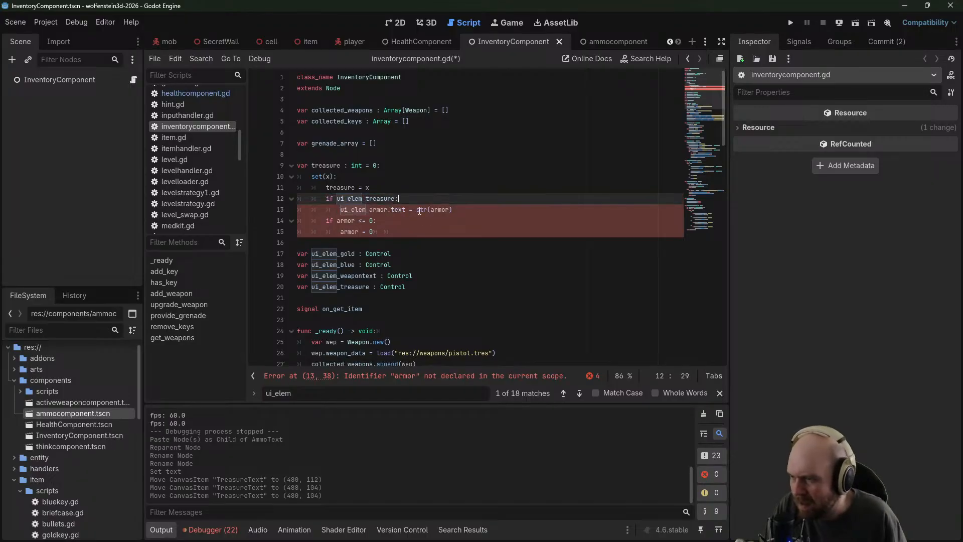
Change the setter's label update line to ui_elem_treasure.text = str(treasure)
left_click_drag(387, 211, 370, 211)
type("treasu")
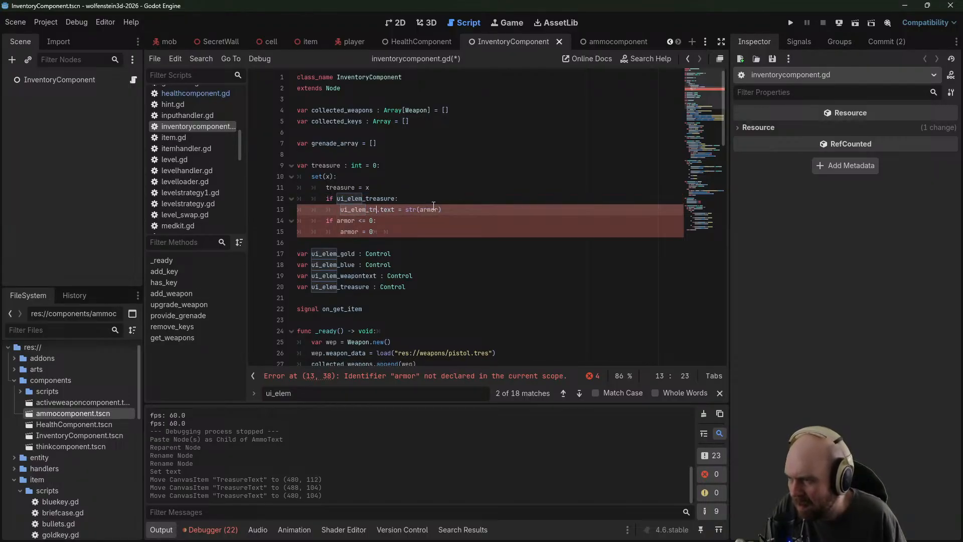
type("re")
key("ctrl+Right")
key("ctrl+Right")
key("ctrl+Right")
key("ctrl+Right")
key("ctrl+Right")
key("ctrl+Right")
key("BackSpace")
key("BackSpace")
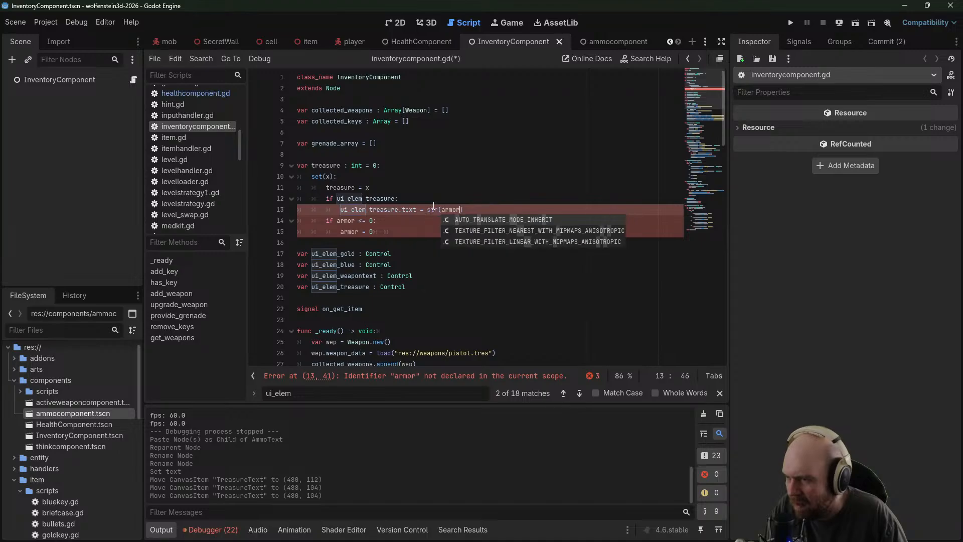
key("BackSpace")
key("BackSpace")
key("BackSpace")
type("treasure")
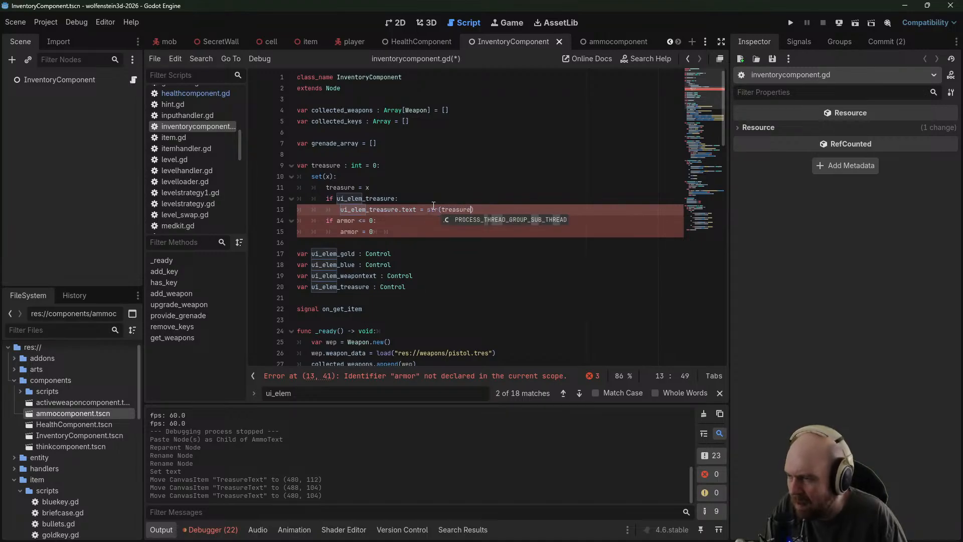
Delete the leftover armor <= 0 check from the treasure setter and save the script
key("End")
key("shift+Down")
key("shift+Down")
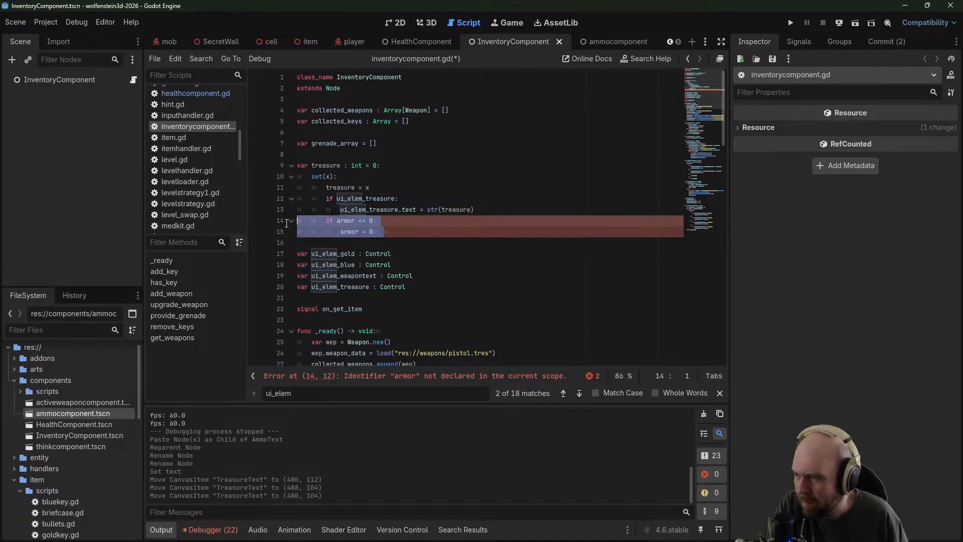
key("BackSpace")
key("ctrl+s")
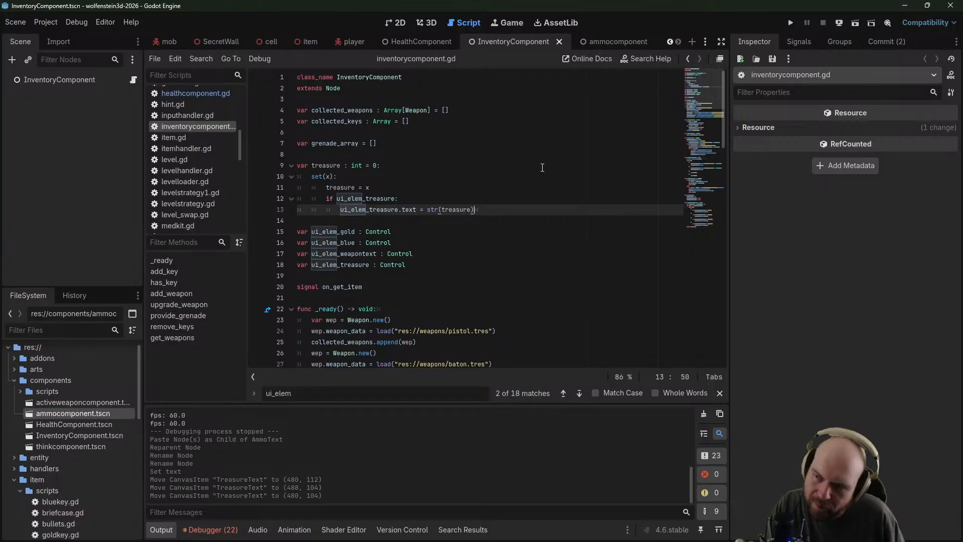
scroll(527, 187, "down", 4)
scroll(527, 187, "down", 5)
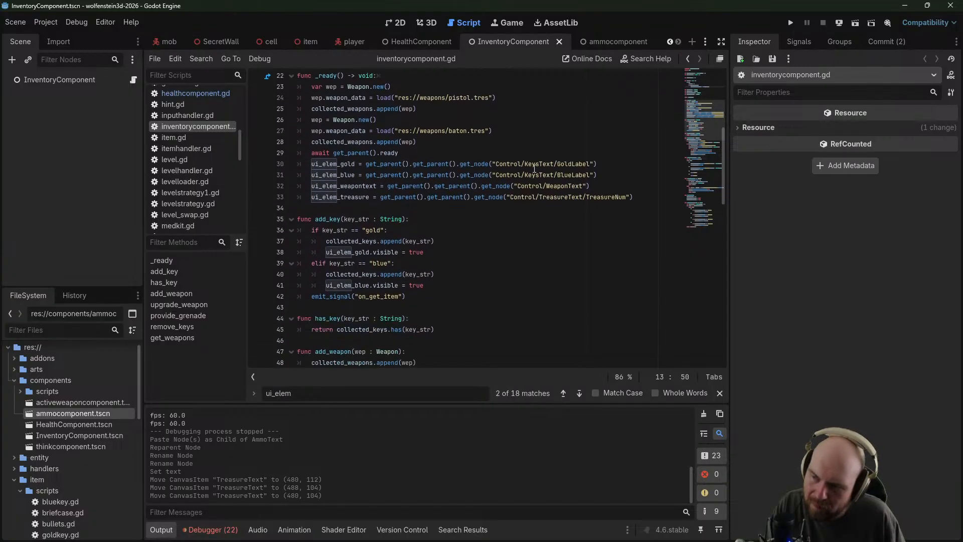
scroll(534, 168, "down", 5)
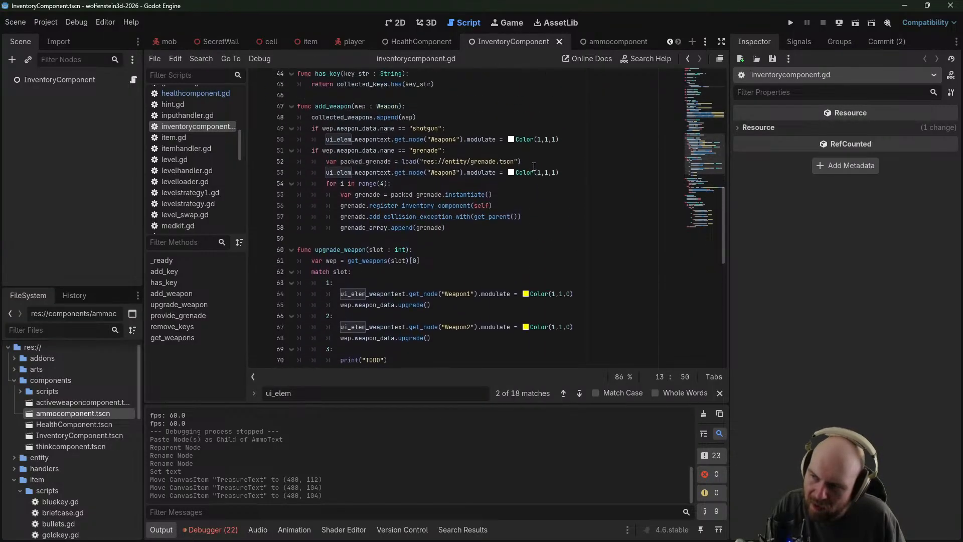
scroll(534, 165, "up", 5)
scroll(534, 165, "up", 1)
left_click(351, 260)
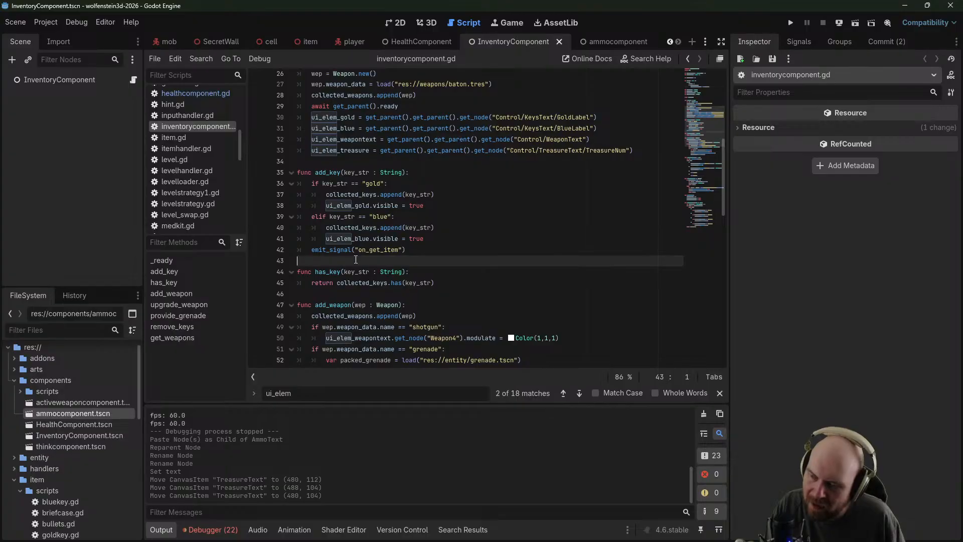
key("Return")
key("Return")
key("Up")
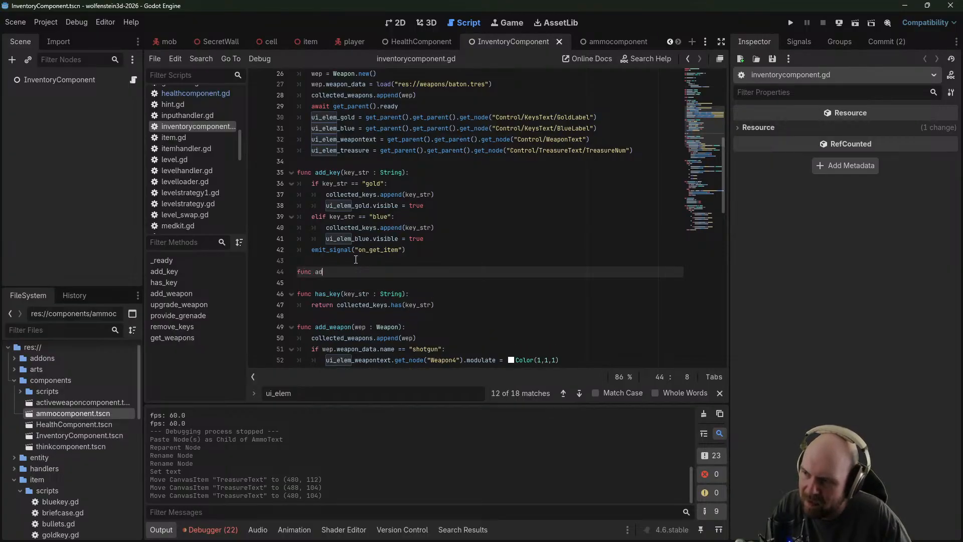
type("func add_")
key("BackSpace")
key("BackSpace")
key("BackSpace")
key("BackSpace")
key("BackSpace")
key("BackSpace")
key("BackSpace")
key("BackSpace")
key("BackSpace")
key("BackSpace")
key("BackSpace")
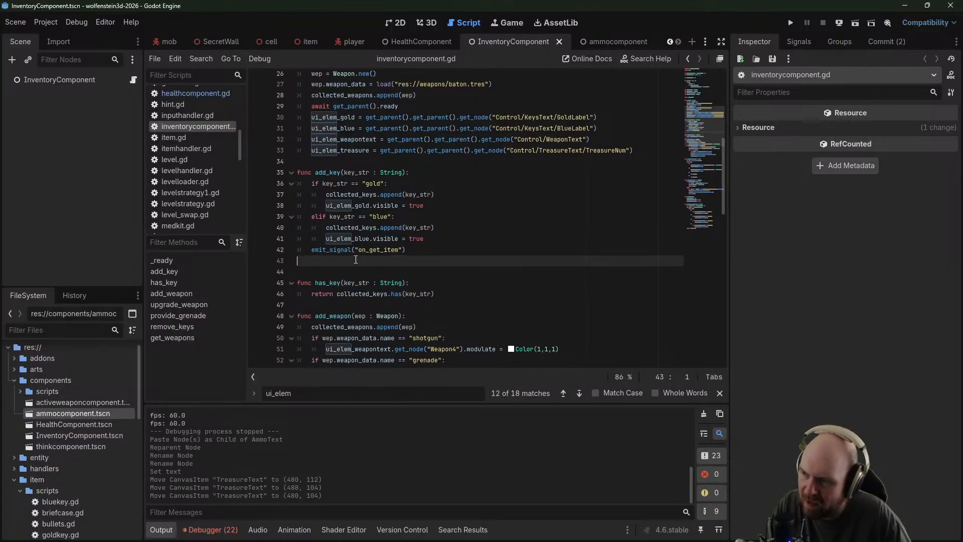
Above provide_grenade, add the function add_treasure(x : int) with the body treasure += x, and save the script
key("Down")
key("Down")
key("Down")
key("Down")
key("Down")
key("Down")
key("Down")
key("Down")
key("Down")
key("Down")
key("Down")
key("Down")
key("Down")
key("Down")
key("Down")
key("Down")
key("Down")
key("Down")
key("Down")
key("Down")
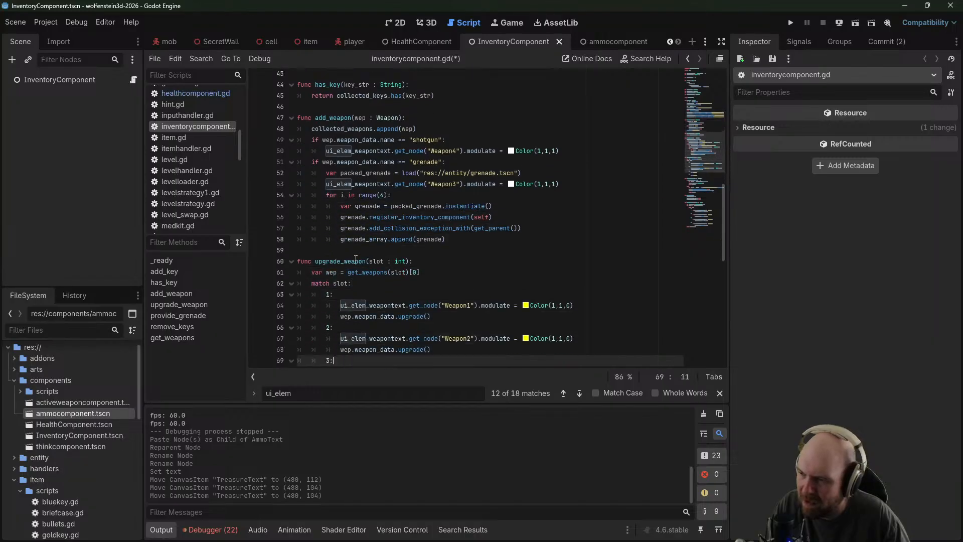
key("Down")
key("Down")
key("Down")
key("Down")
key("Down")
key("Down")
key("Down")
key("Down")
key("Down")
key("Down")
key("Down")
key("Down")
key("Down")
key("Down")
key("Down")
key("Down")
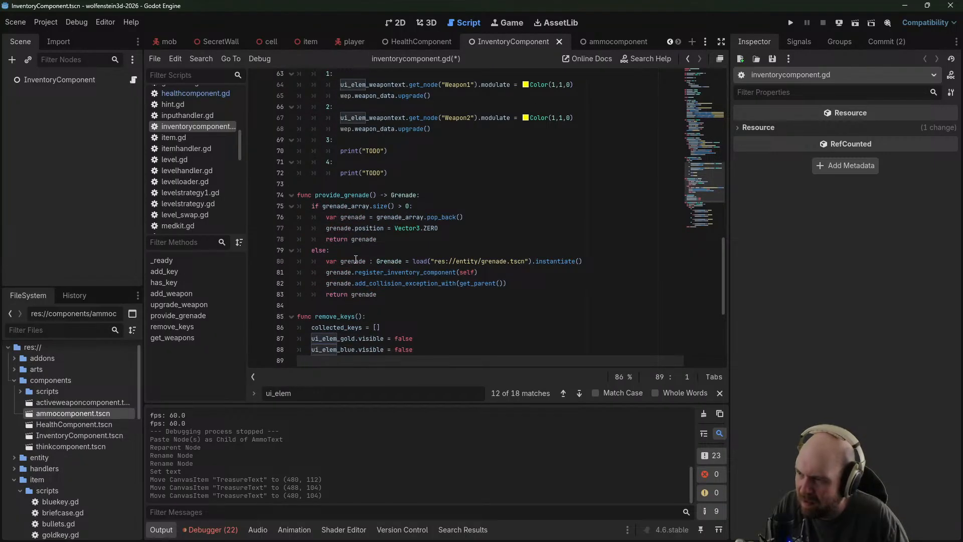
left_click(323, 183)
key("Return")
key("Return")
key("Up")
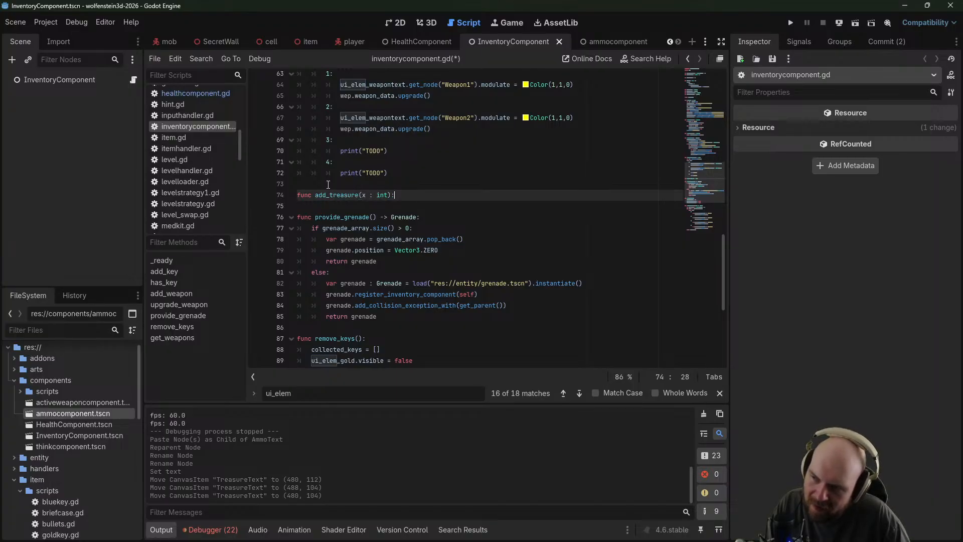
key("Return")
type("treausr")
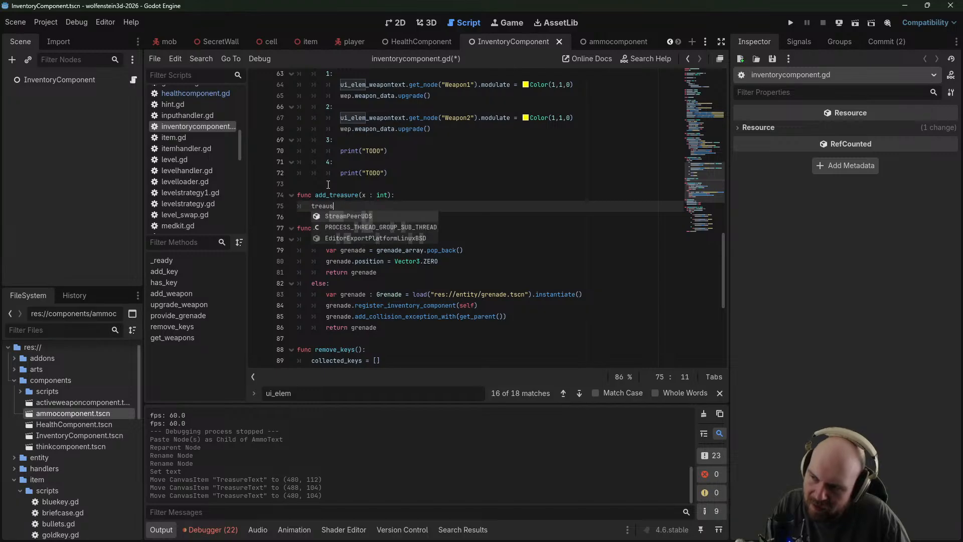
key("Return")
type("+= x")
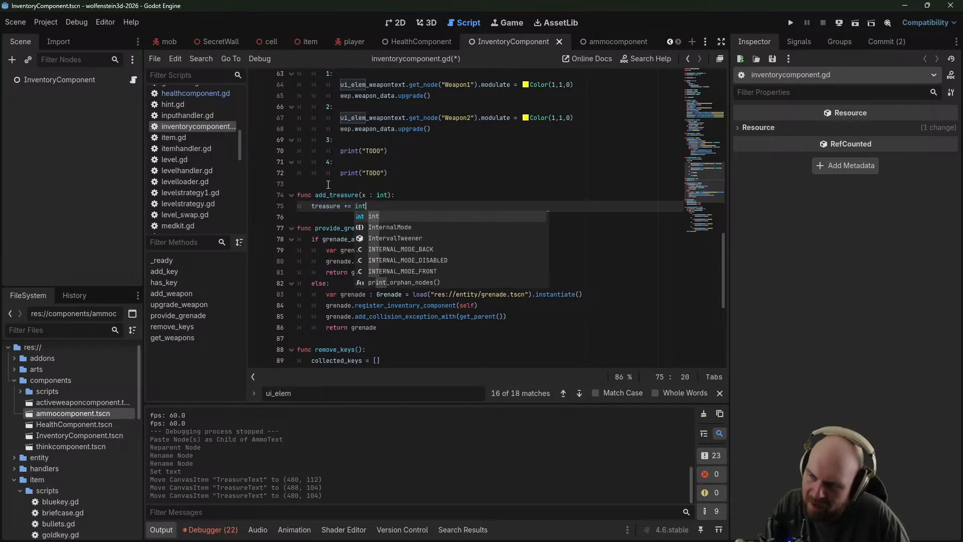
key("ctrl+s")
In briefcase.gd, replace the commented-out secret_sense line with body.get_node("InventoryComponent").add_treasure(1) and save
left_click(354, 172)
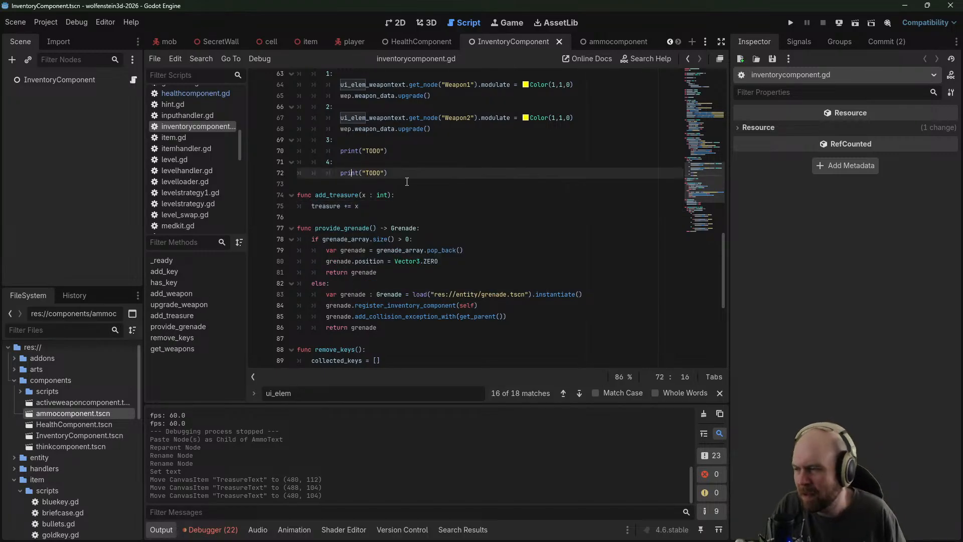
scroll(401, 181, "up", 10)
scroll(423, 186, "up", 6)
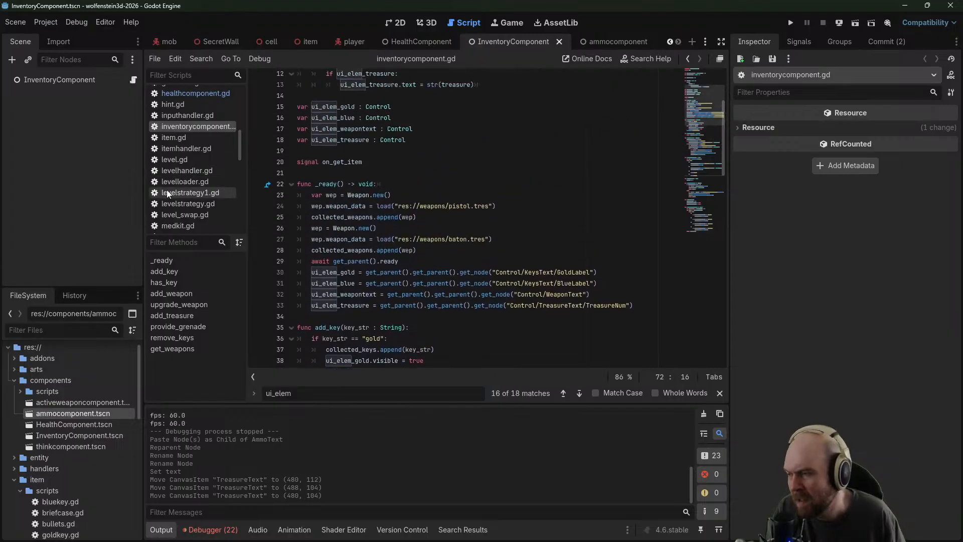
scroll(67, 482, "down", 2)
double_click(67, 484)
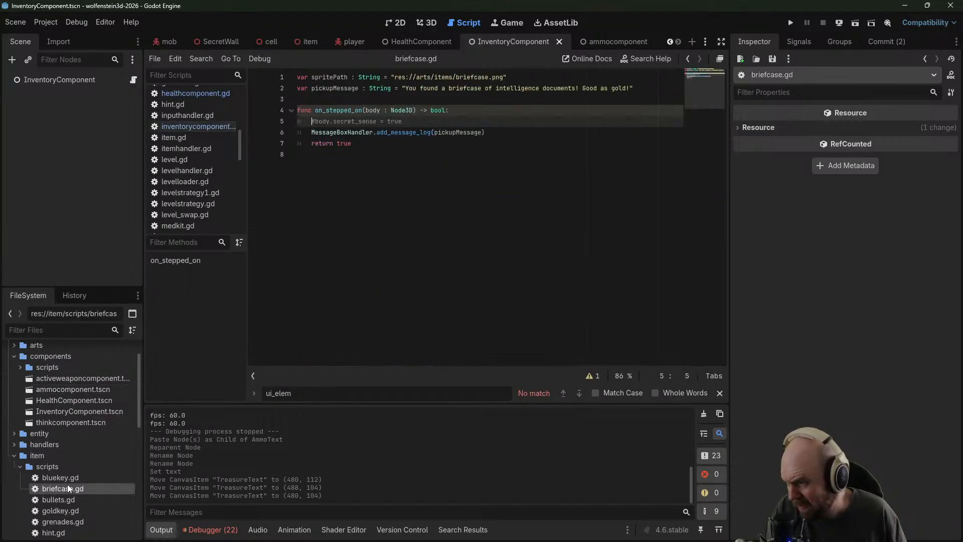
left_click_drag(436, 121, 303, 123)
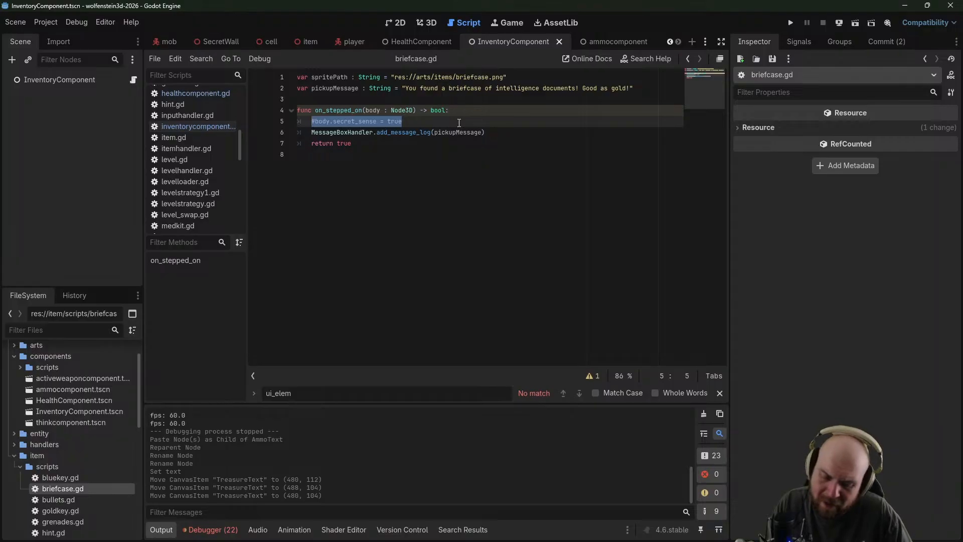
type("body.get_node(\"Iv")
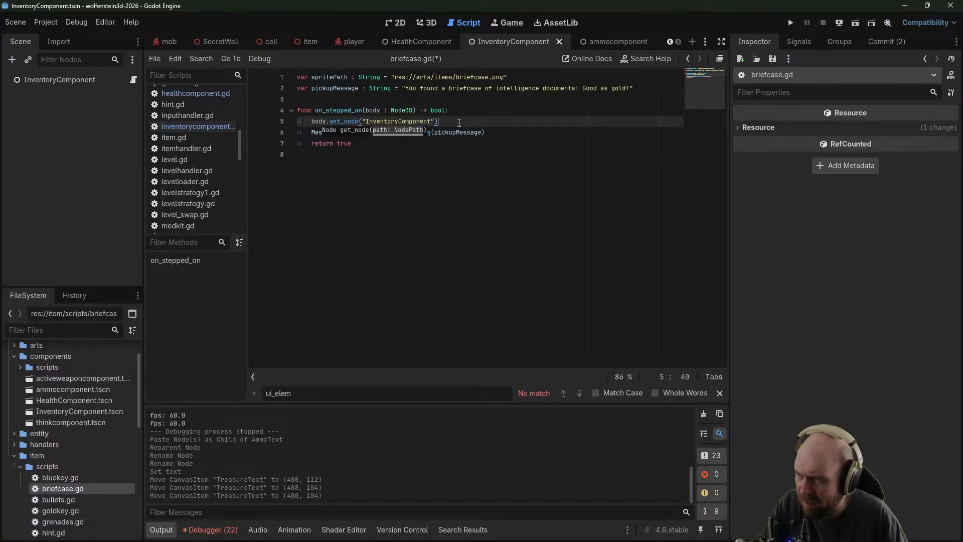
type("add_")
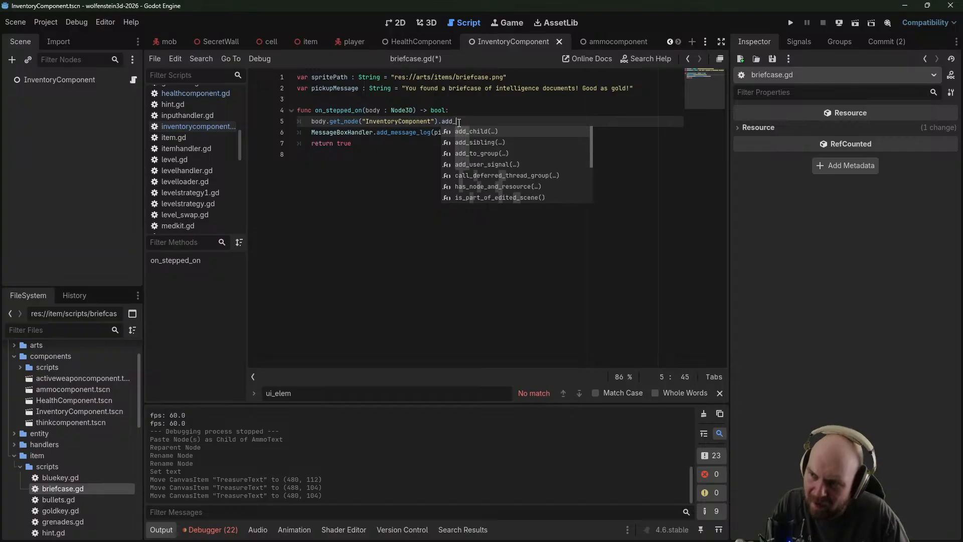
type("treausr")
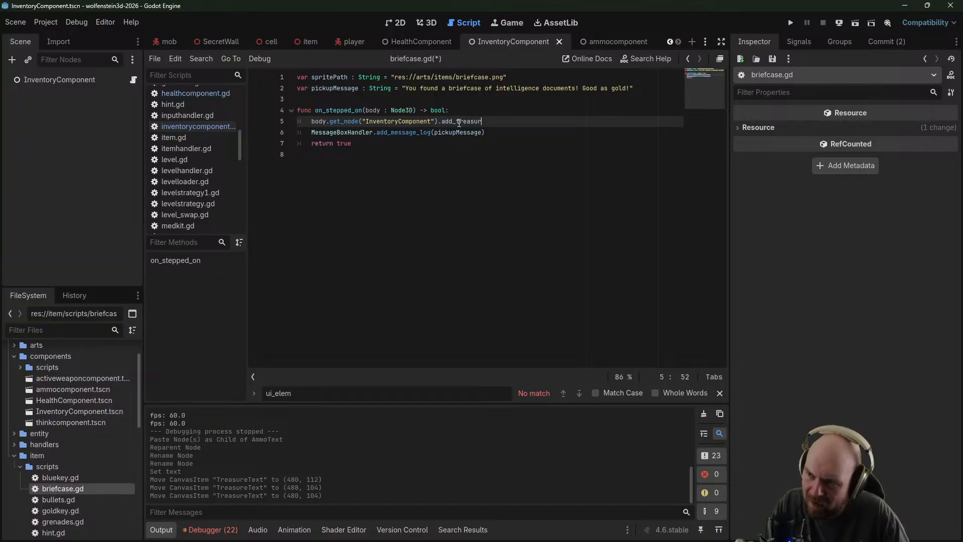
key("ctrl+s")
left_click(471, 123)
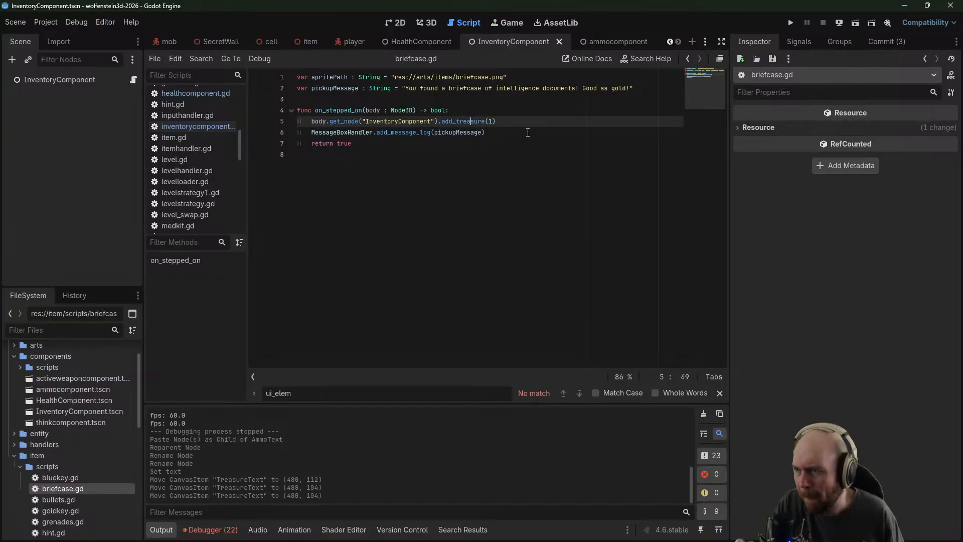
key("ctrl+s")
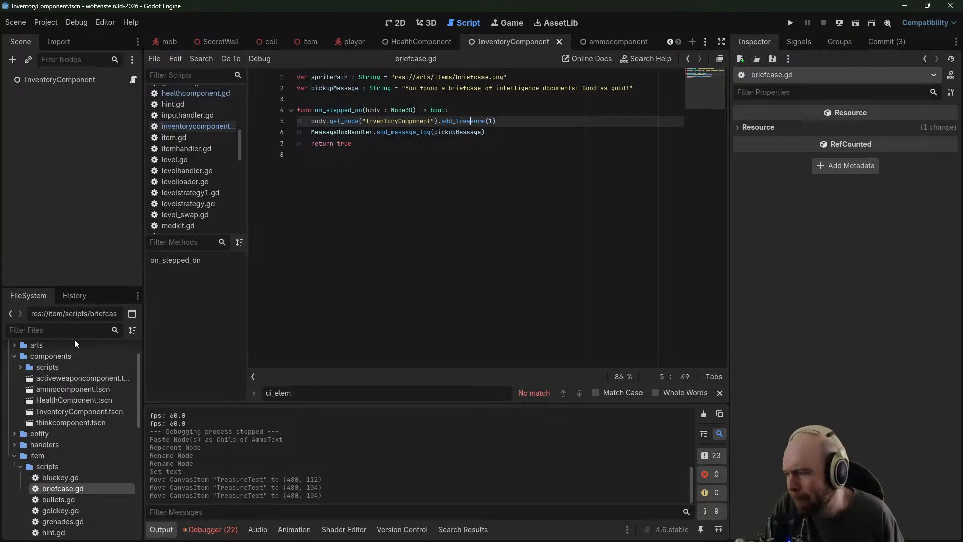
Open trenchcoat.gd and examine how its on_stepped_on function applies the pickup, then select briefcase.gd in the item scripts
scroll(50, 480, "down", 3)
scroll(50, 480, "down", 2)
left_click(71, 515)
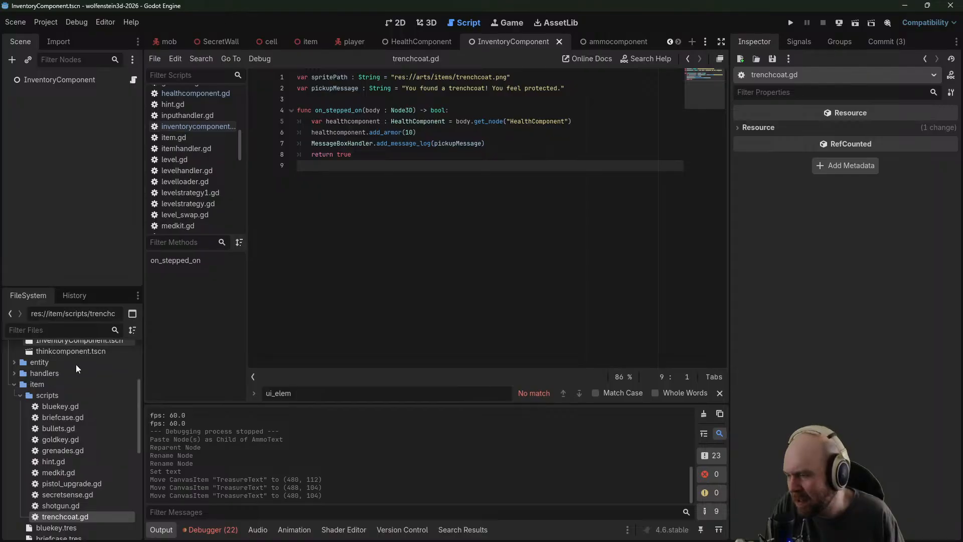
left_click(76, 423)
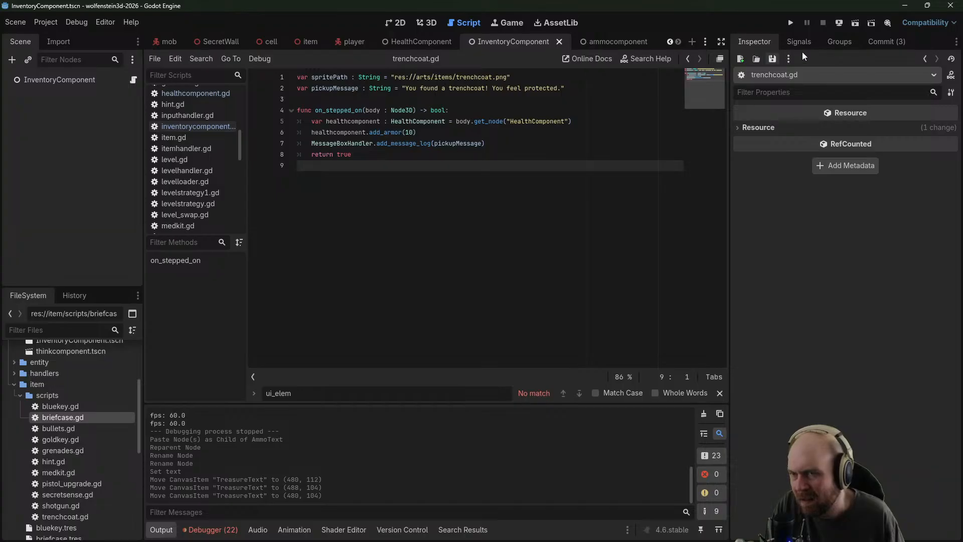
Run the game, collect the briefcases in the stone room to test the Treasure counter, and return to the editor
left_click(790, 22)
left_click(486, 287)
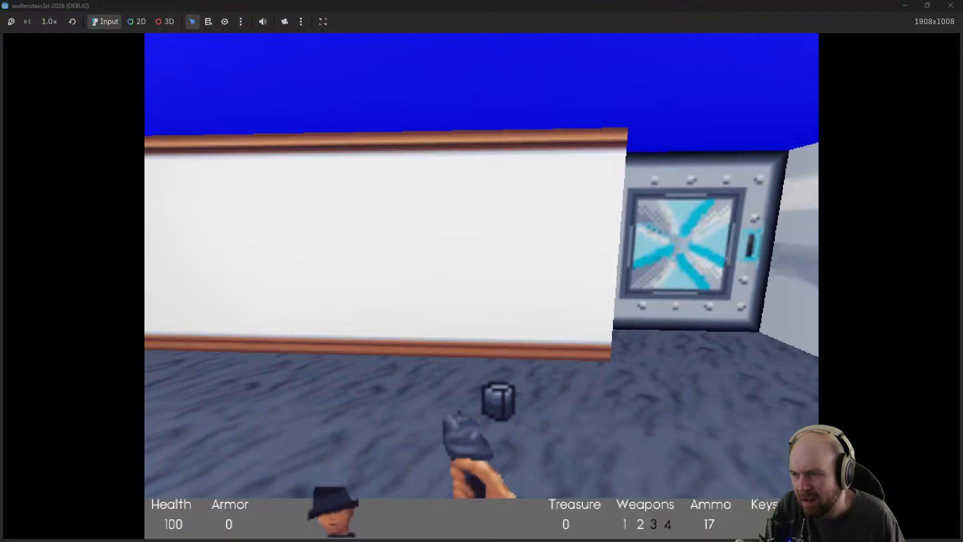
key("w")
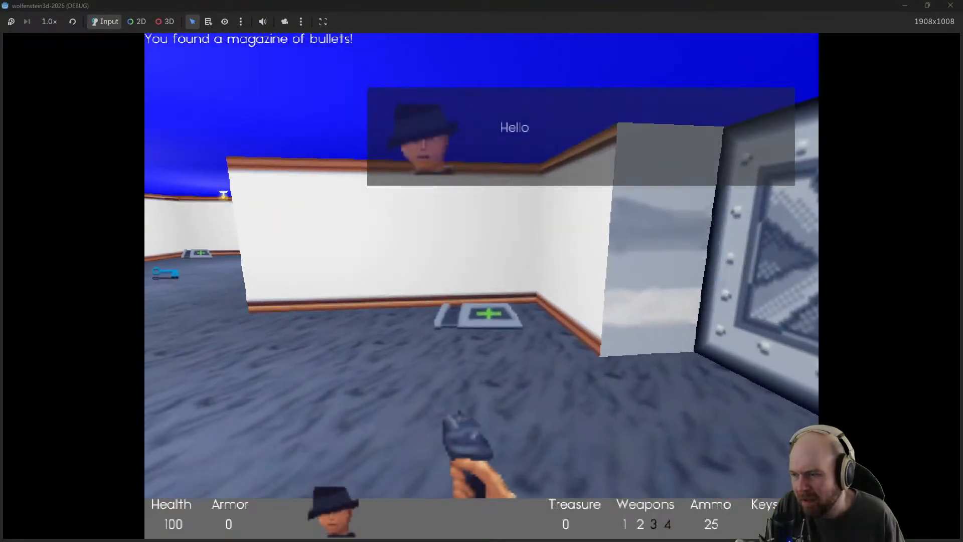
key("w")
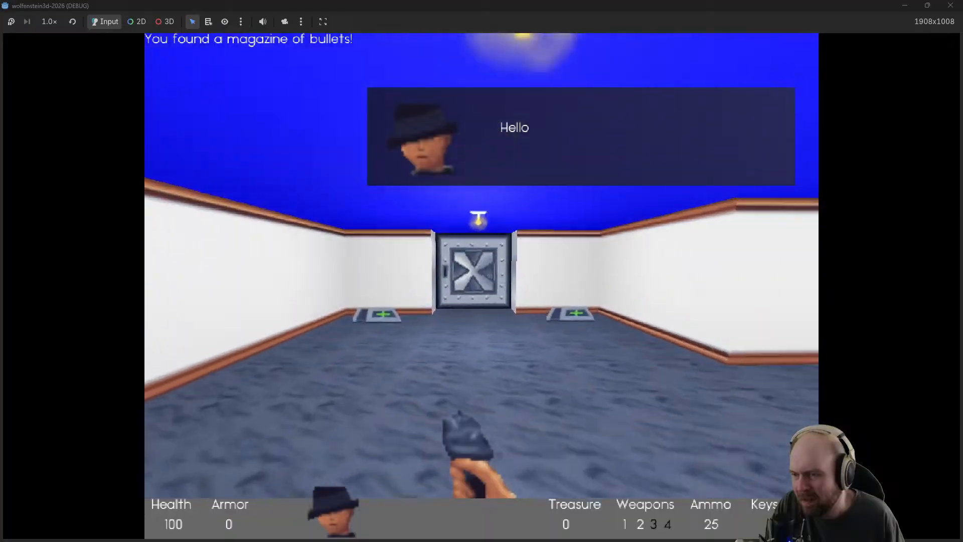
key("w")
key("e")
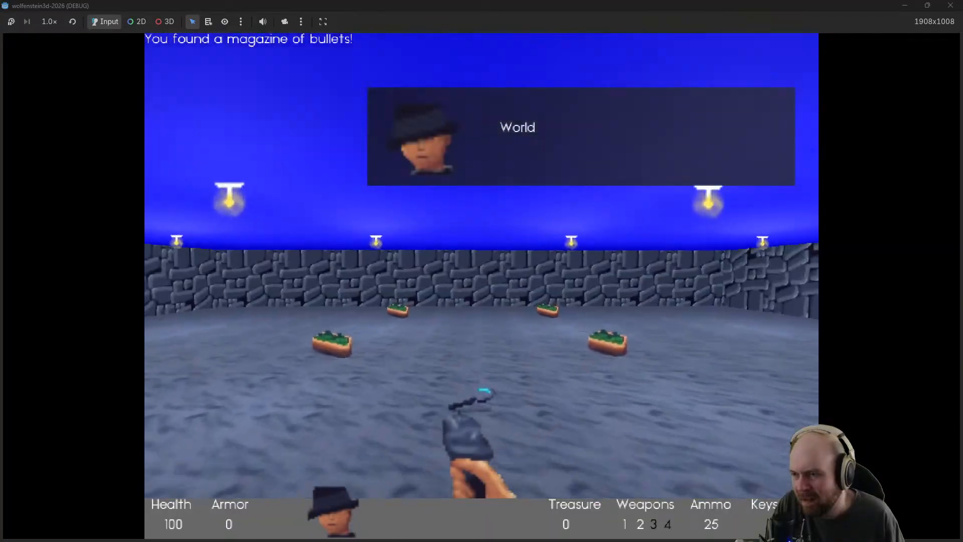
key("w")
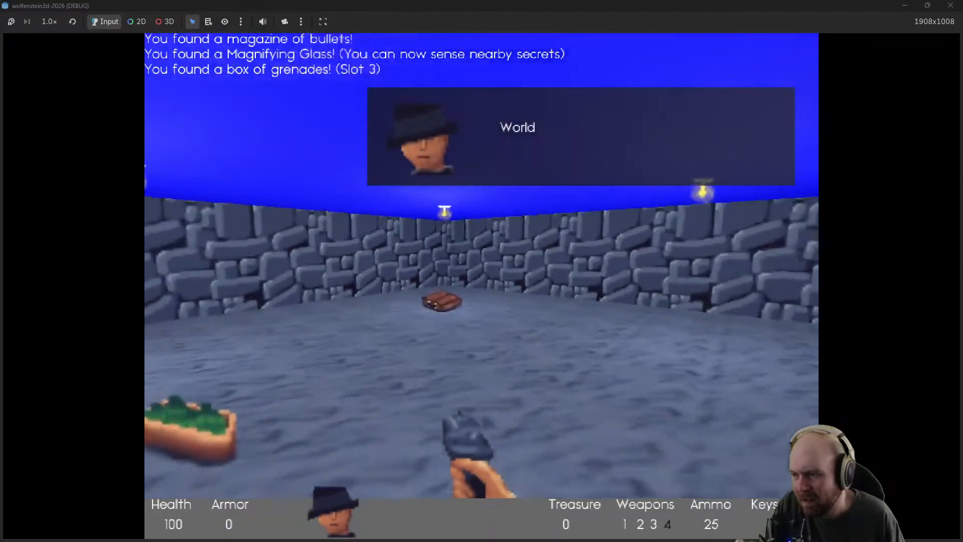
key("w")
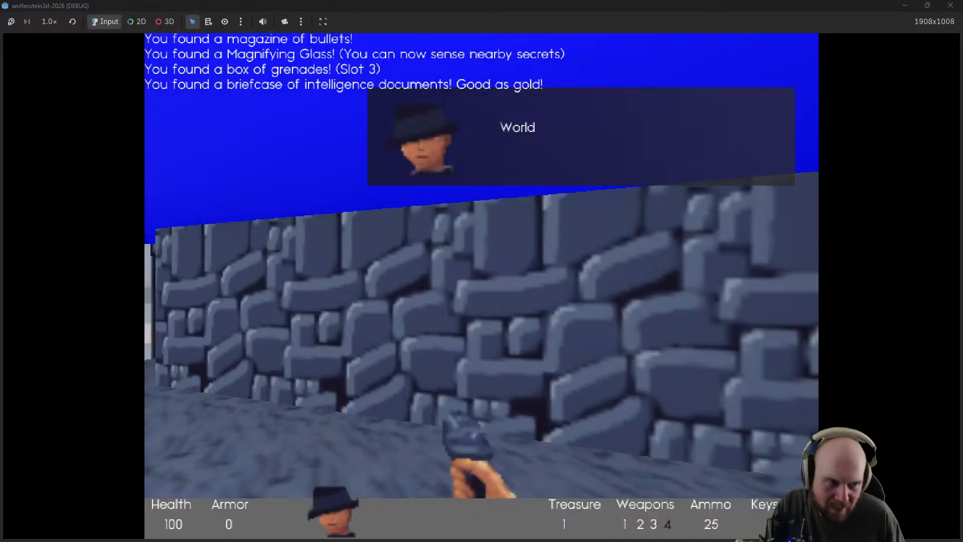
key("w")
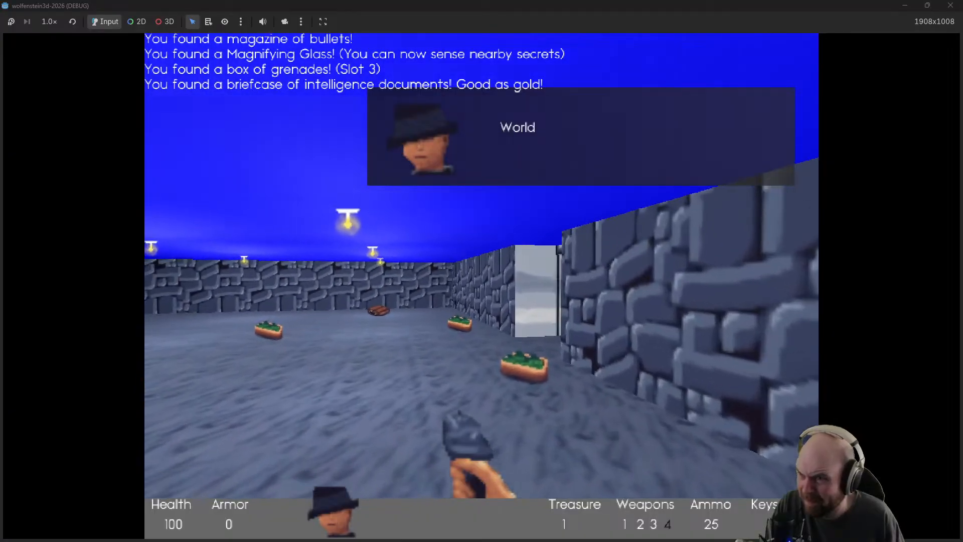
key("w")
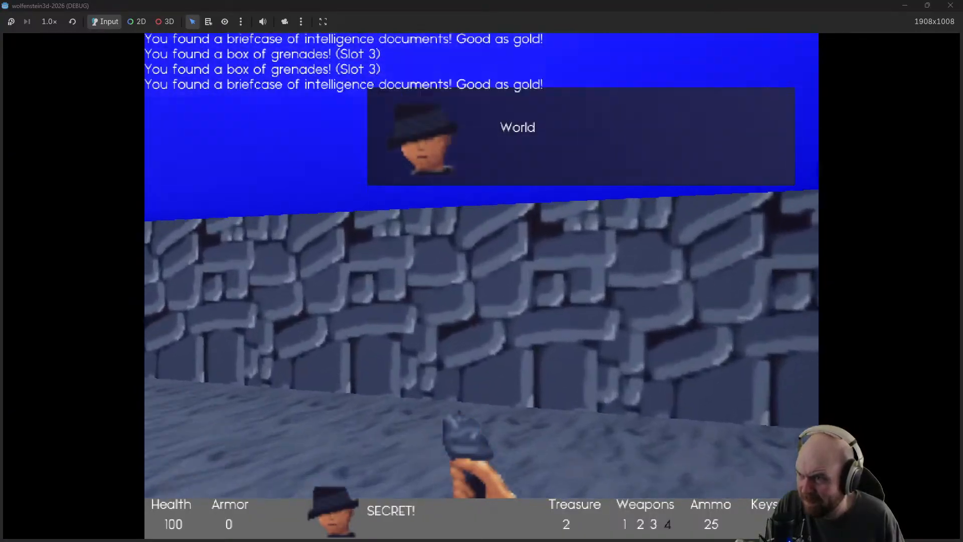
key("w")
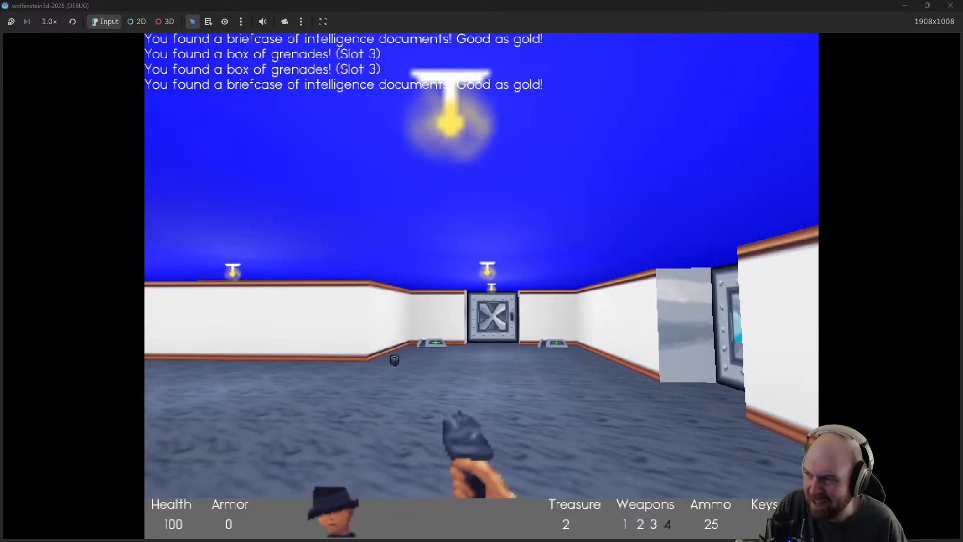
key("Escape")
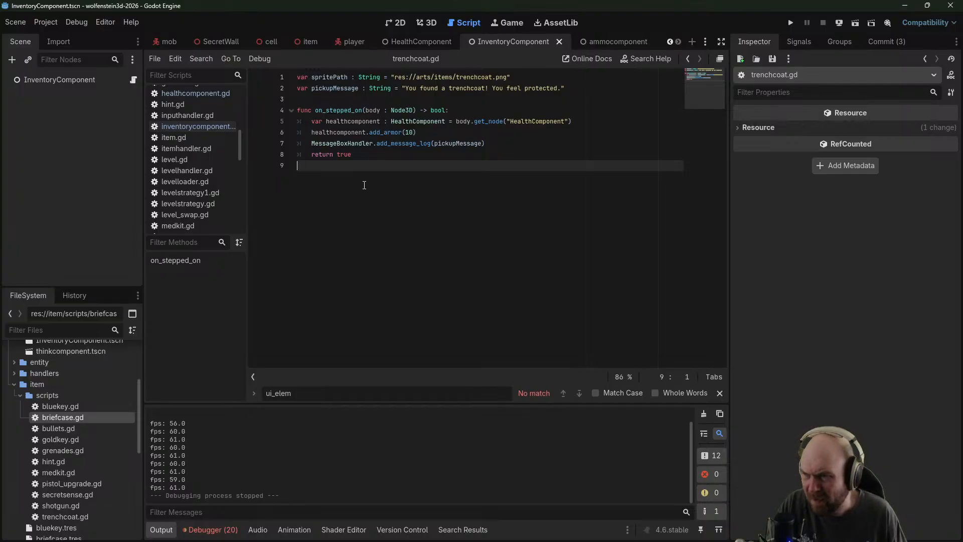
Close the HealthComponent, InventoryComponent and ammocomponent scenes and open the level scene in the 2D view
key("ctrl+F1")
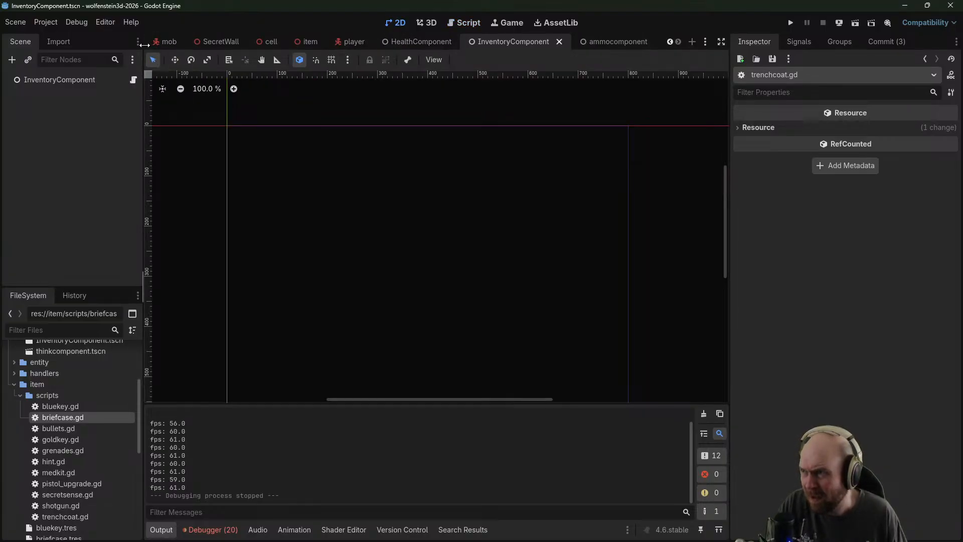
left_click(560, 41)
left_click(561, 42)
left_click(571, 42)
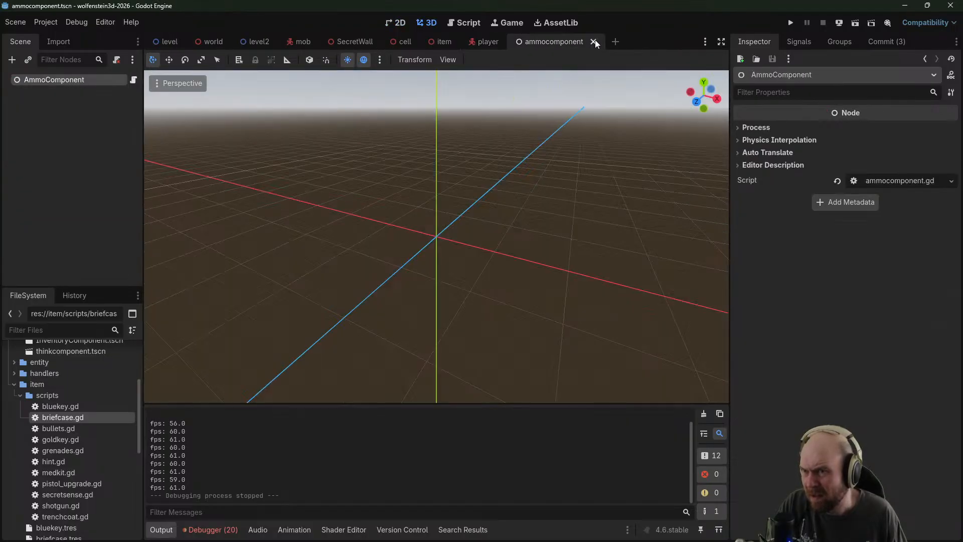
left_click(595, 41)
left_click(167, 42)
Erase all tiles across the whole map on the DecorData and SecretData layers using a rectangular eraser
scroll(383, 223, "down", 6)
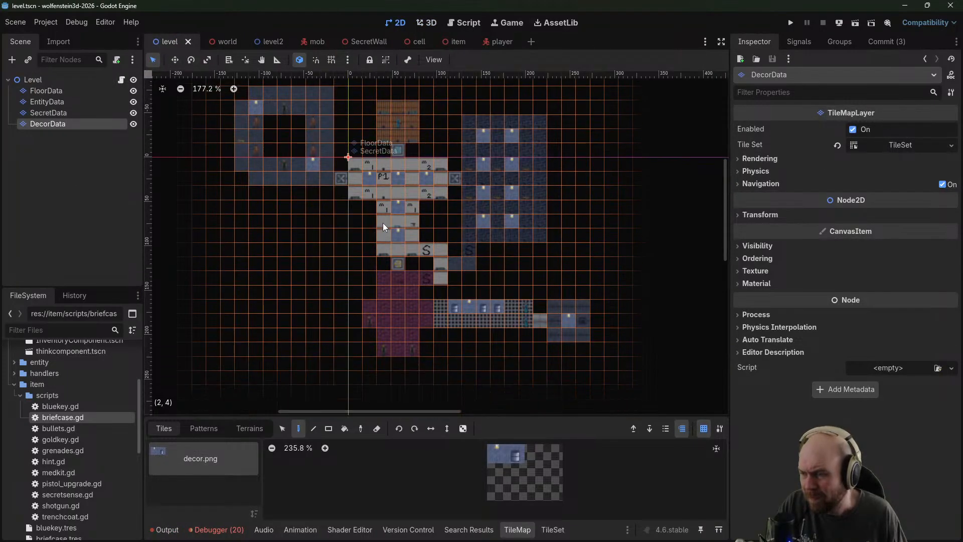
scroll(383, 221, "down", 6, "ctrl")
middle_click_drag(384, 165, 389, 188)
left_click(377, 428)
left_click(328, 429)
left_click_drag(569, 109, 209, 366)
left_click(67, 113)
left_click_drag(573, 135, 230, 354)
Erase all tiles across the whole map on the EntityData and FloorData layers, and turn the eraser off
left_click(60, 102)
left_click_drag(571, 130, 204, 378)
left_click(39, 91)
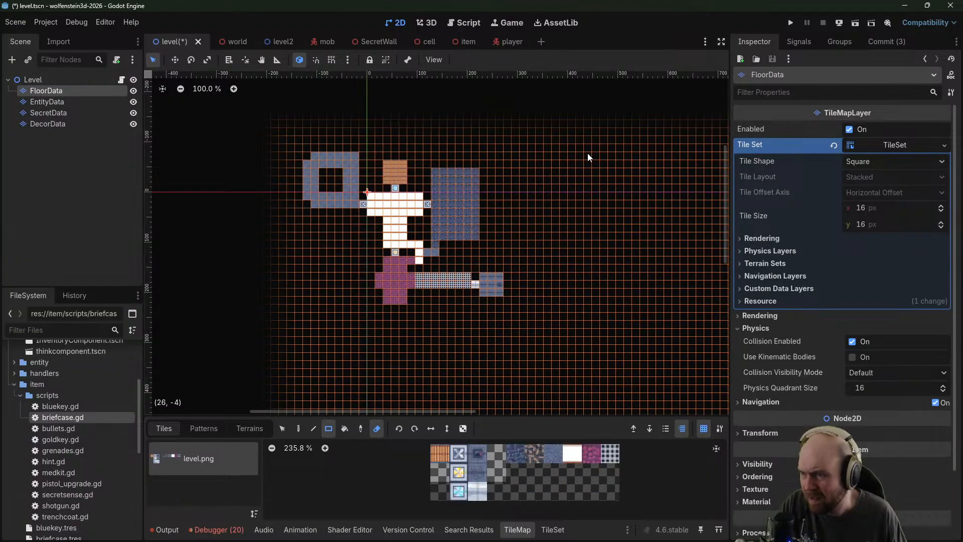
left_click_drag(531, 123, 202, 347)
middle_click_drag(366, 233, 369, 244)
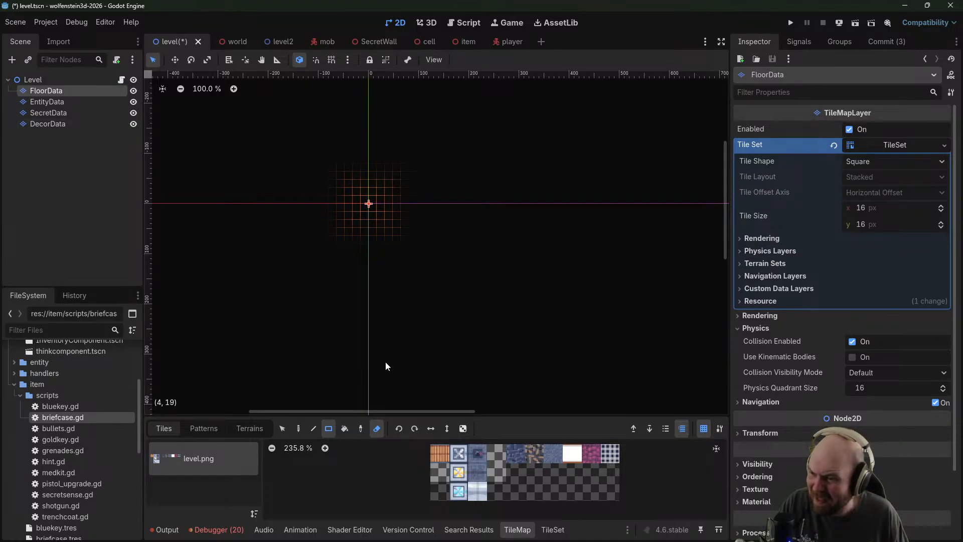
left_click(377, 429)
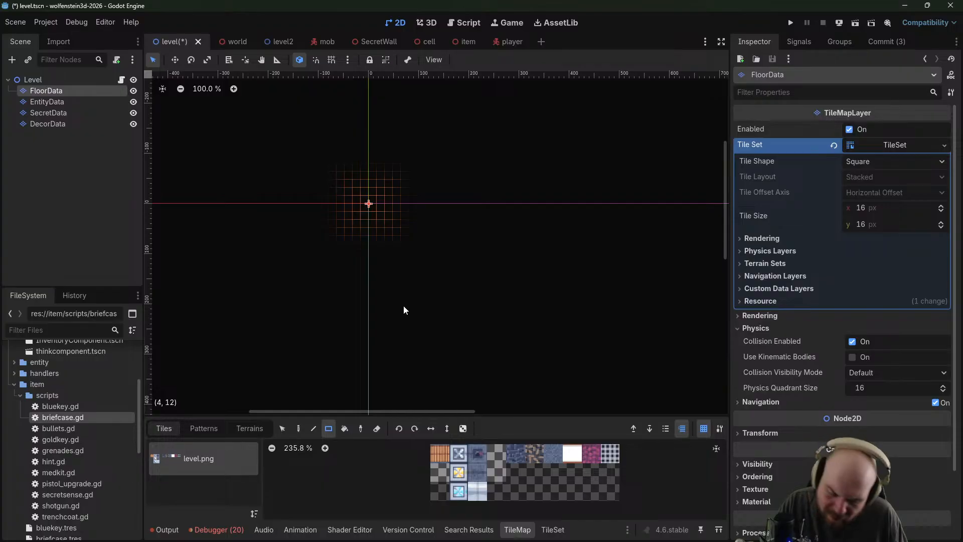
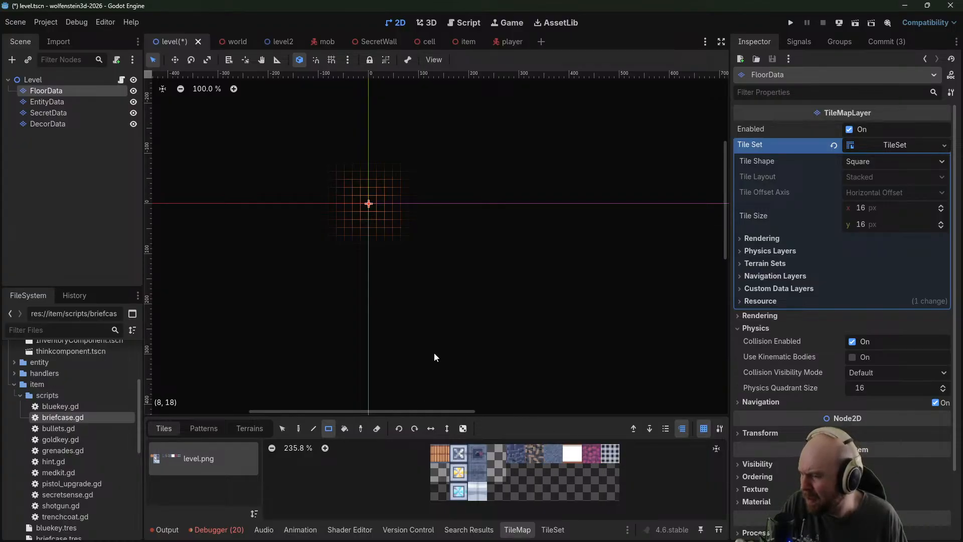
On FloorData, paint an 8x6 wooden-tile room from the origin and extend its right side in two narrowing steps
left_click(441, 460)
scroll(383, 260, "up", 4)
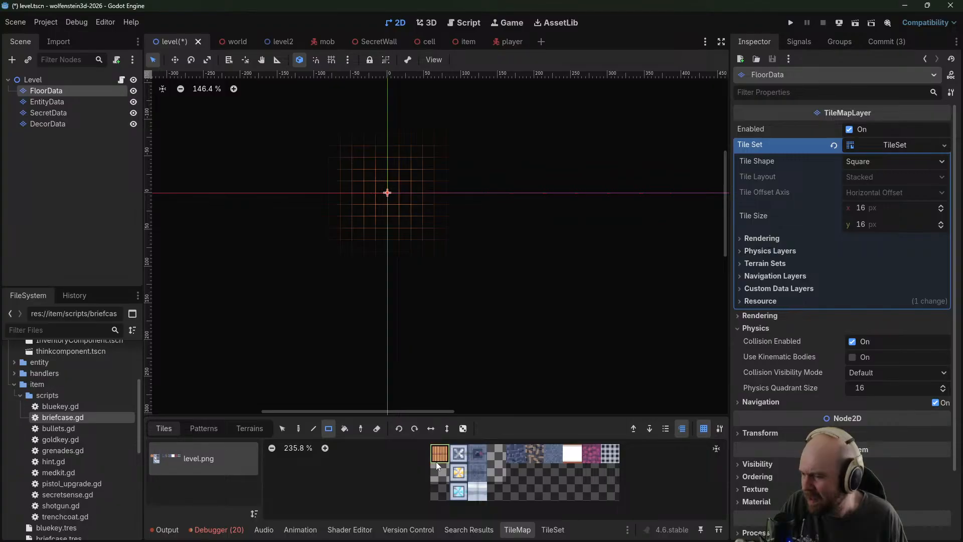
left_click_drag(394, 198, 478, 251)
mouse_move(542, 187)
middle_mouse_down()
mouse_move(439, 203)
mouse_move(506, 202)
middle_mouse_up()
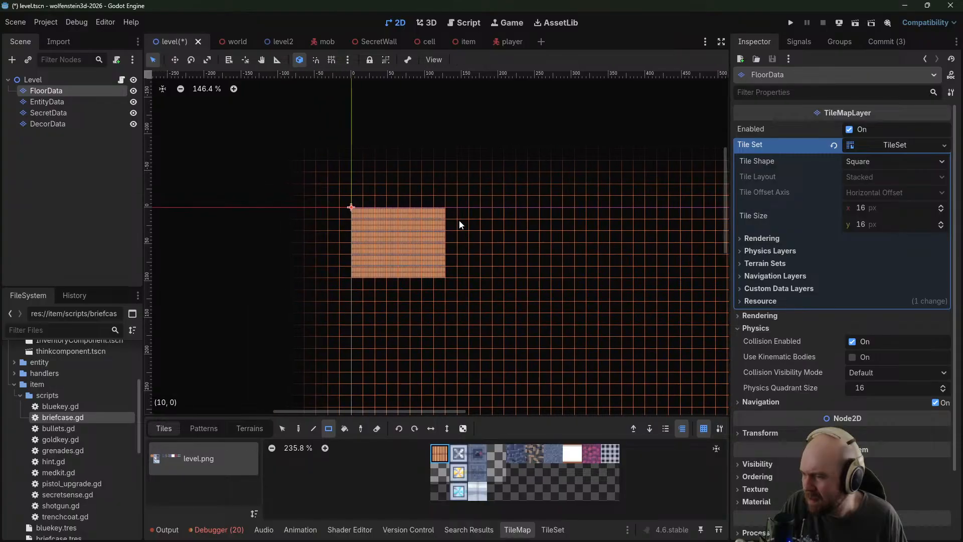
mouse_move(453, 229)
left_mouse_down()
mouse_move(462, 255)
mouse_move(501, 248)
left_mouse_up()
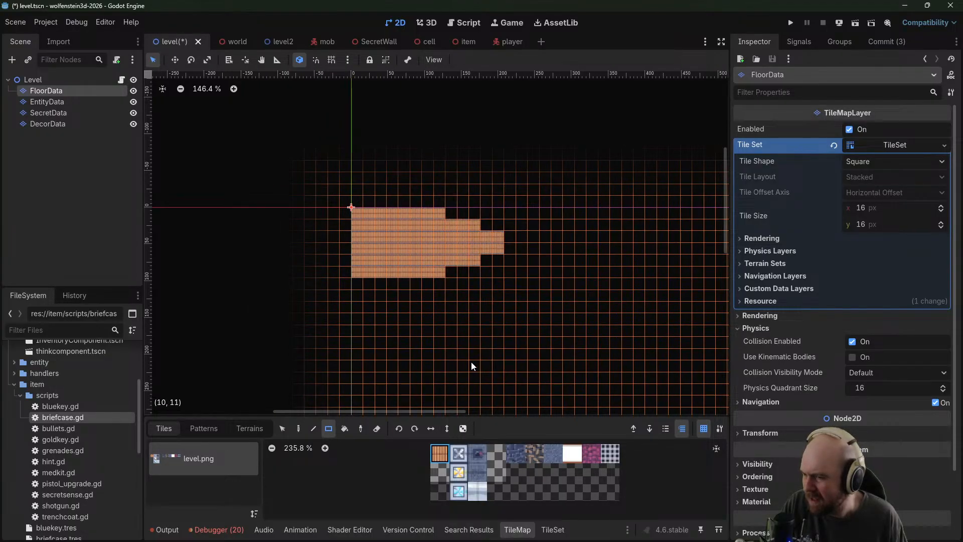
Extend the wooden room on FloorData with matching narrowing steps on its left side and an extra row along its upper edge
left_click(67, 103)
left_click(71, 90)
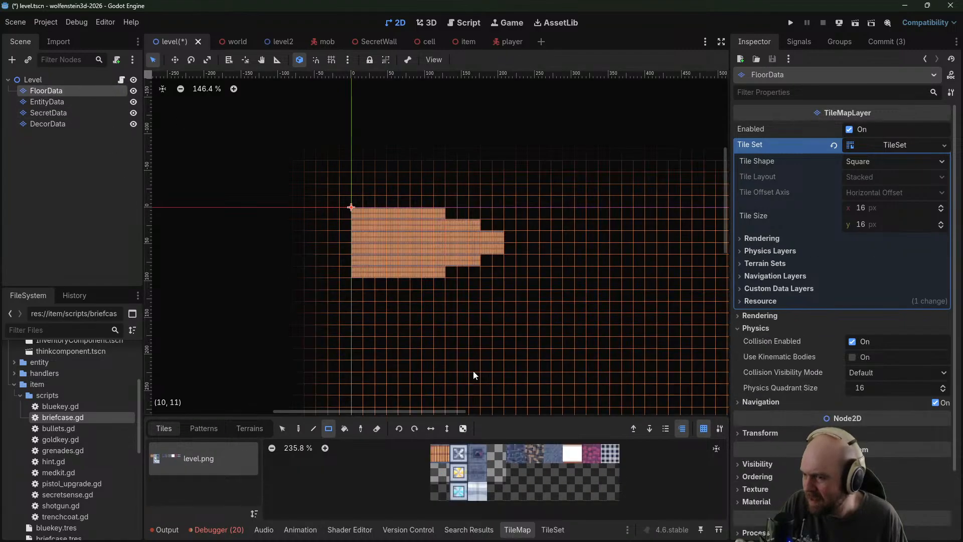
left_click(440, 453)
mouse_move(346, 225)
left_mouse_down()
mouse_move(334, 263)
mouse_move(320, 237)
left_mouse_up()
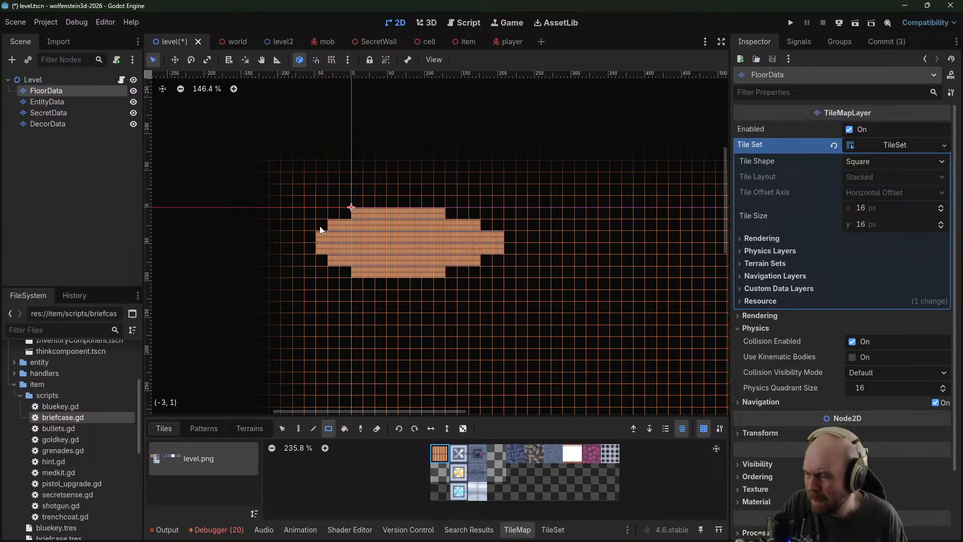
mouse_move(332, 215)
left_mouse_down()
mouse_move(442, 204)
mouse_move(496, 227)
left_mouse_up()
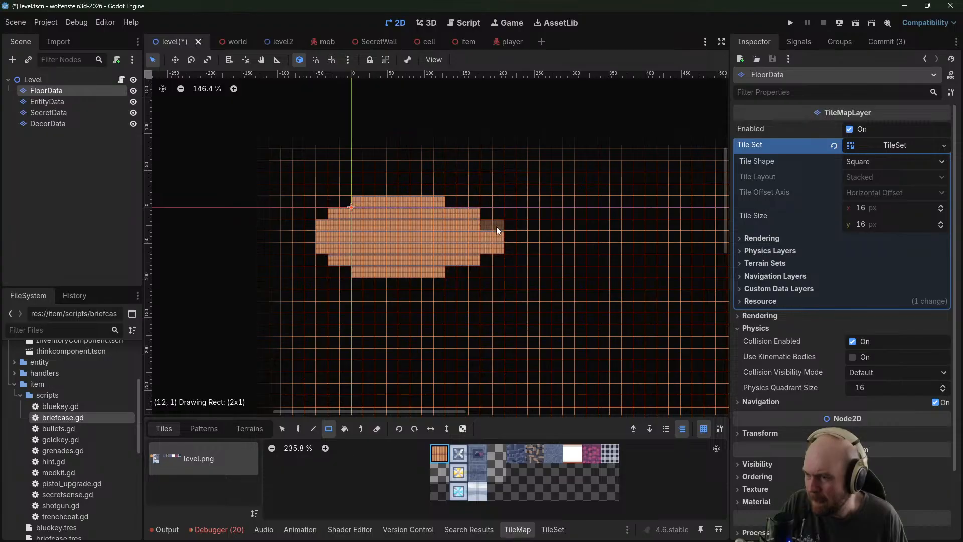
Add a three-tile wooden corridor to the room's right end and place a grey X door on its middle tile
left_click(535, 237)
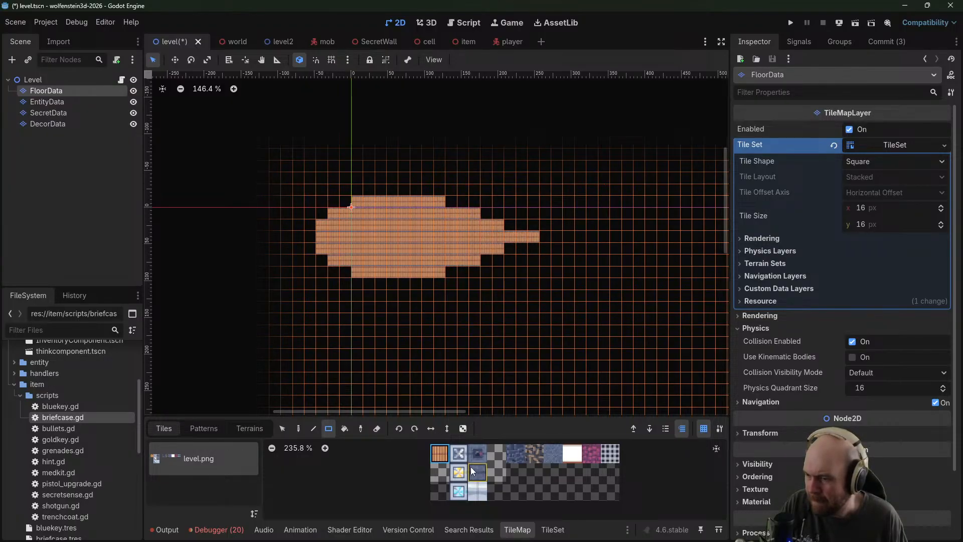
left_click(458, 457)
left_click(526, 236)
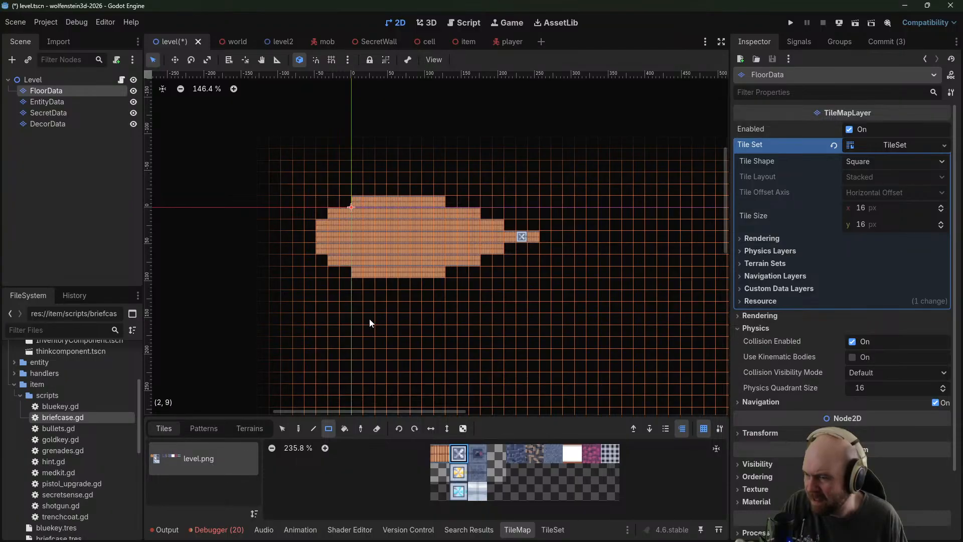
On the EntityData layer, place the P1 player start near the left end of the wooden room
left_click(45, 103)
left_click(506, 472)
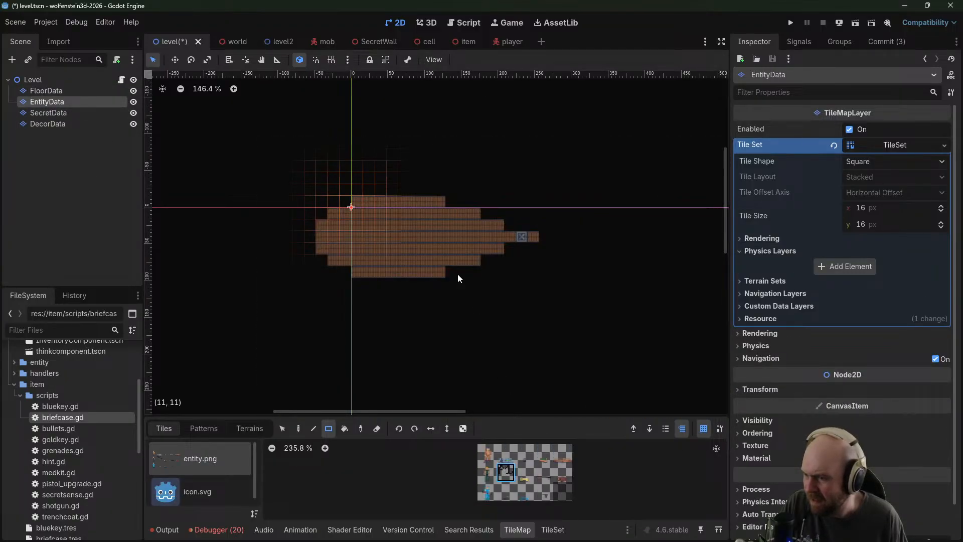
left_click(336, 242)
Run the game, walk around the wooden room to check its size and shape, and stop the game
left_click(790, 23)
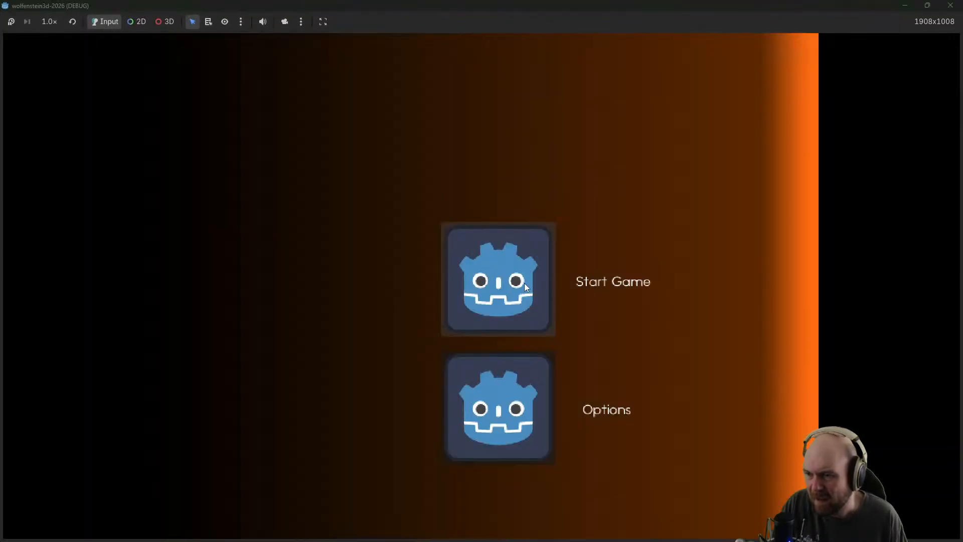
left_click(525, 283)
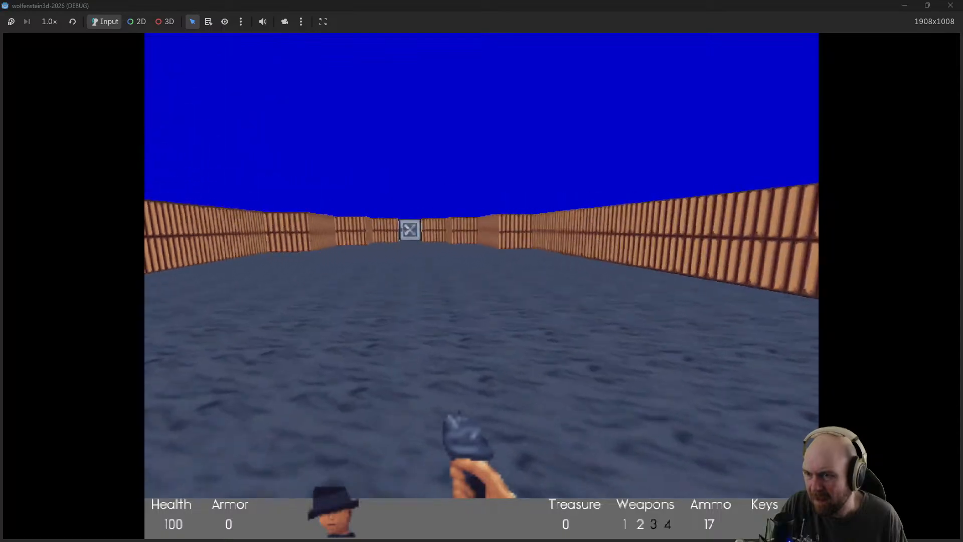
key("w")
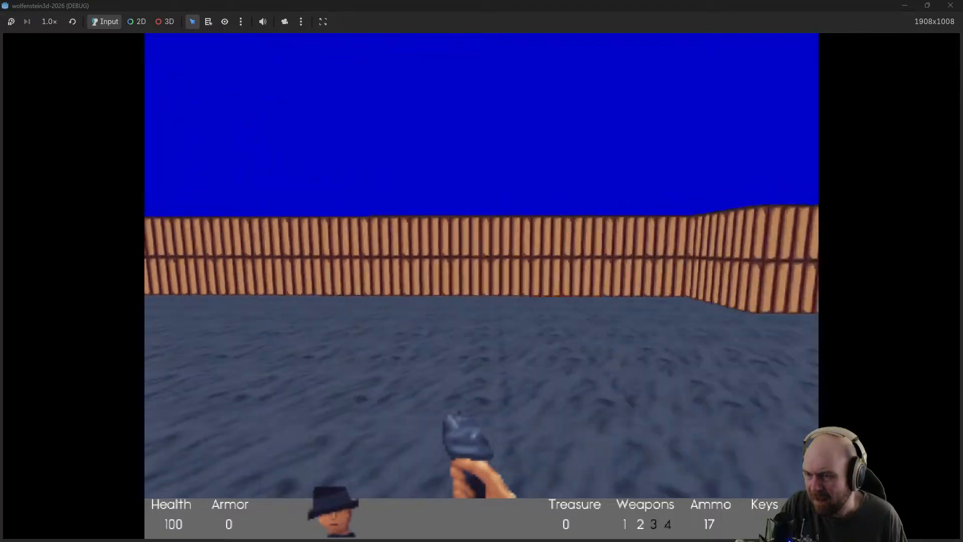
key("w")
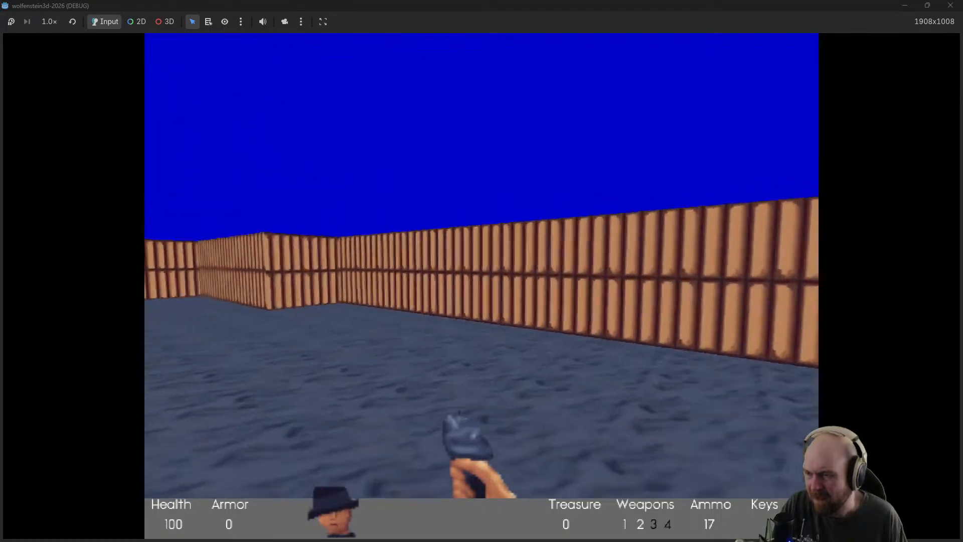
key("F8")
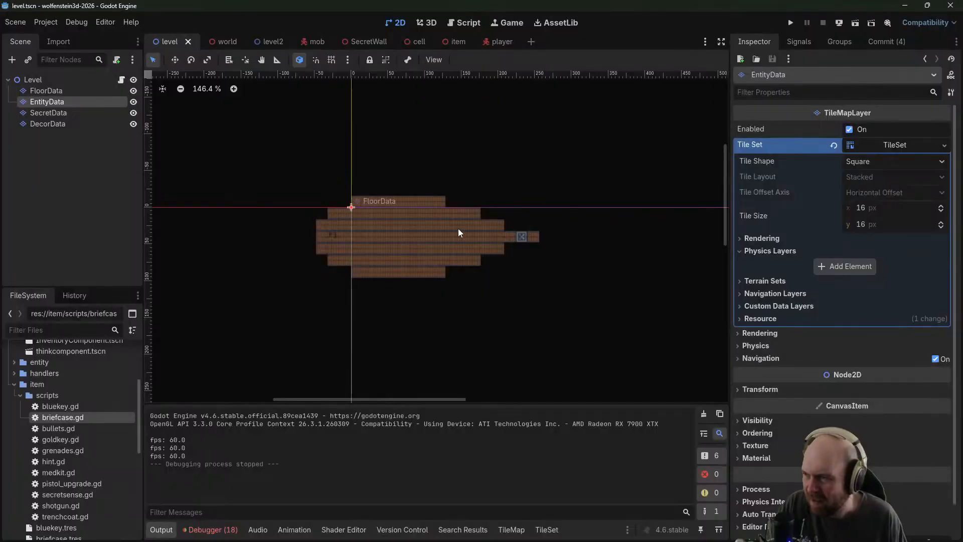
On FloorData, erase the room beyond its third column from the origin and repaint a shorter stepped right side with a three-tile corridor
scroll(449, 224, "up", 2)
scroll(492, 254, "up", 1)
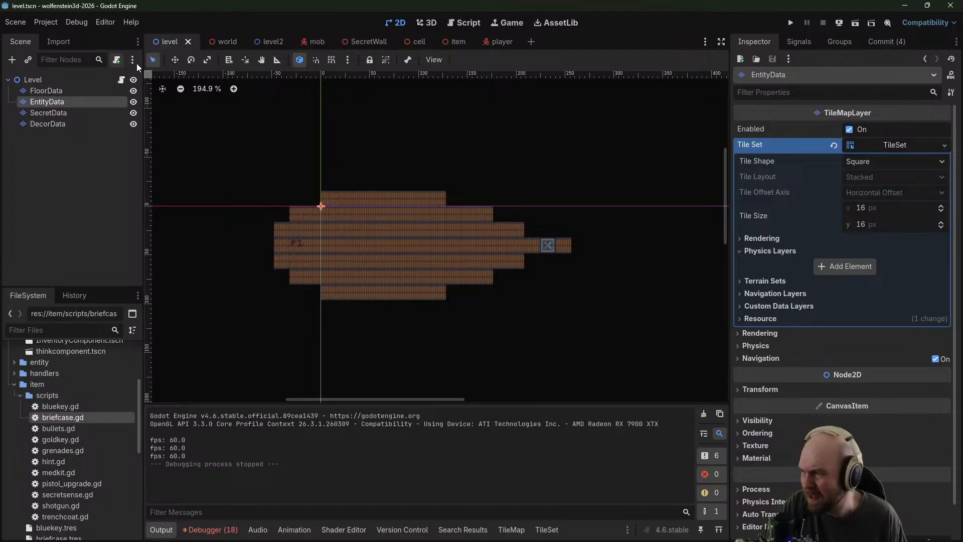
left_click(45, 91)
left_click(380, 430)
left_click_drag(374, 150, 626, 390)
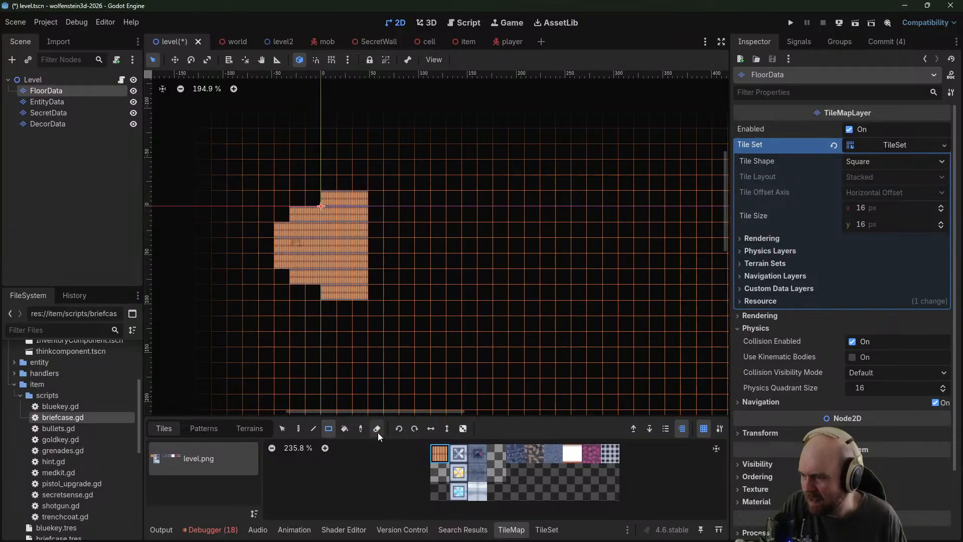
left_click(299, 428)
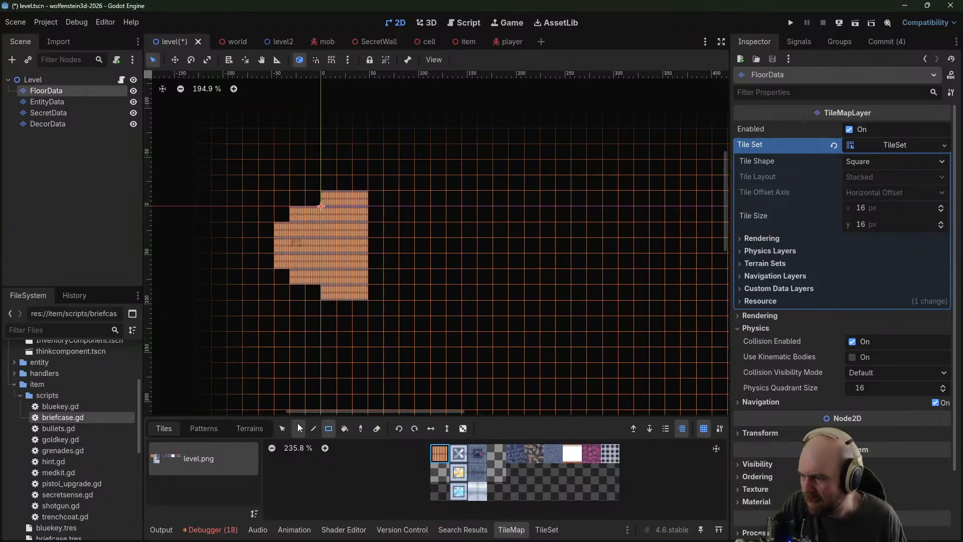
mouse_move(378, 211)
left_mouse_down()
mouse_move(387, 261)
mouse_move(376, 234)
mouse_move(408, 261)
mouse_move(453, 246)
left_mouse_up()
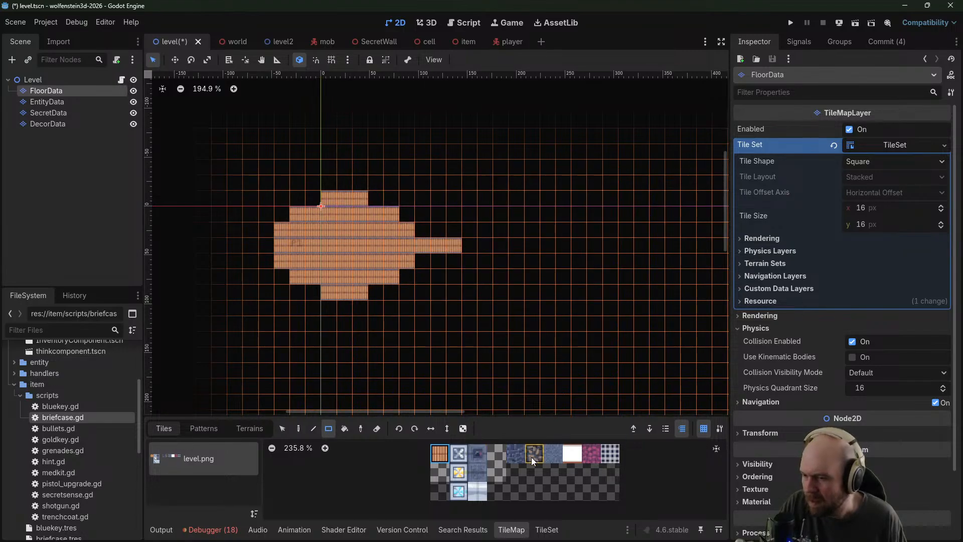
Run the game, walk around the reshaped wooden room to check its size, and stop the game
key("F5")
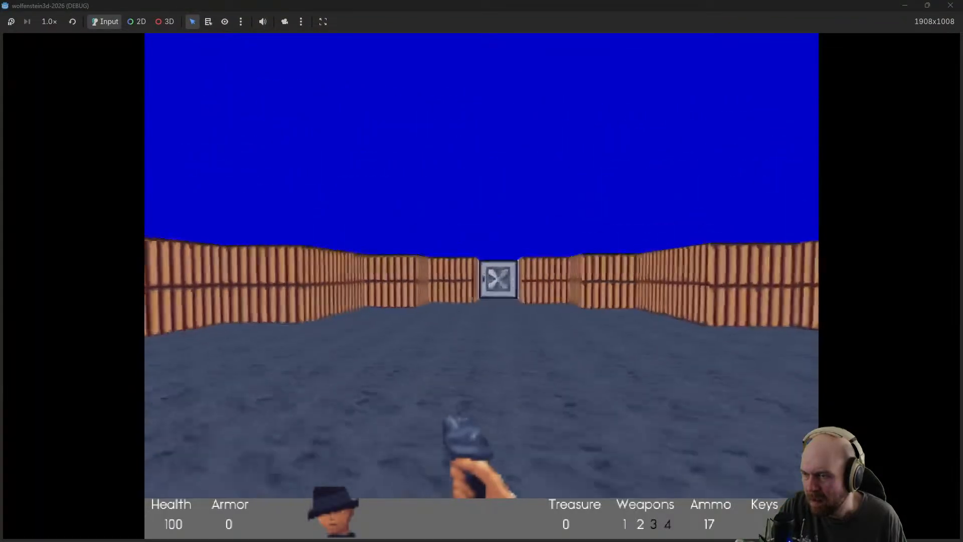
key("w")
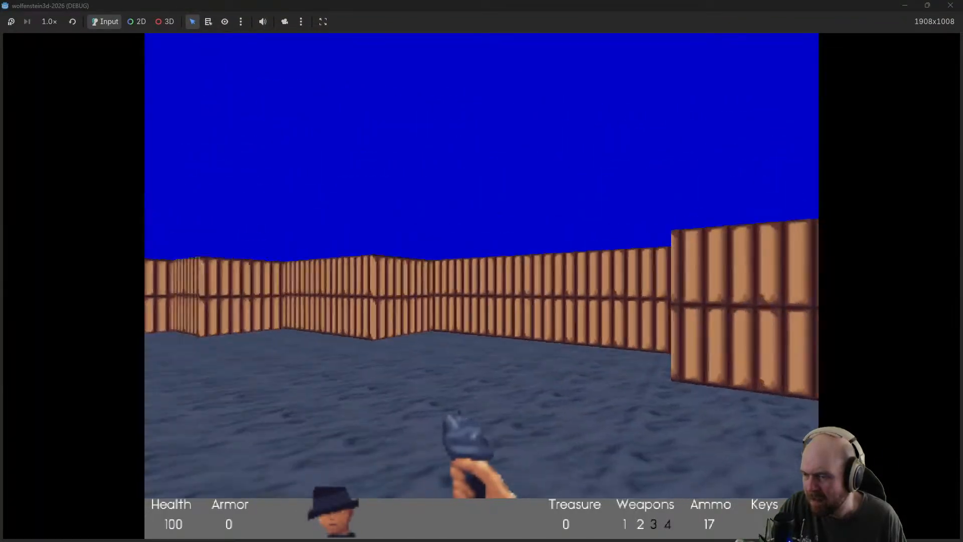
key("w")
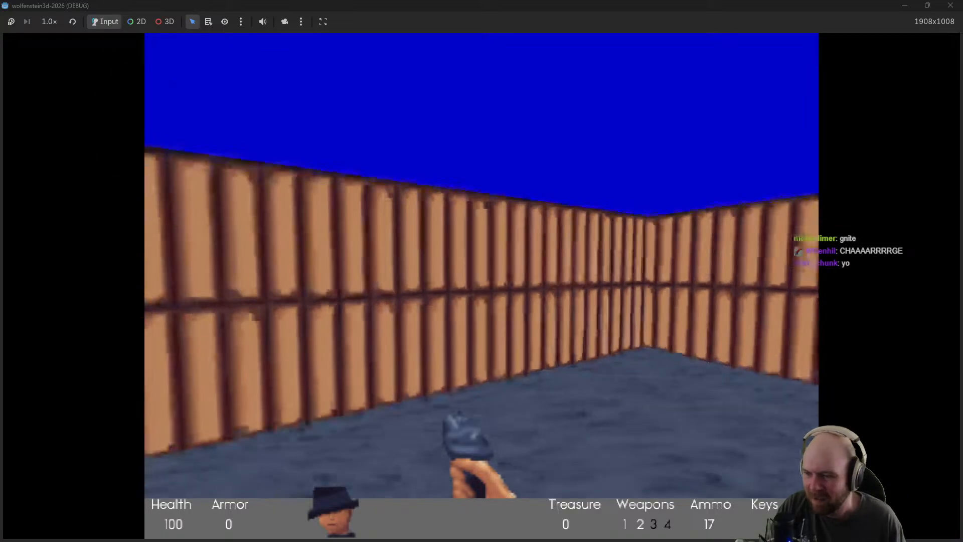
key("Escape")
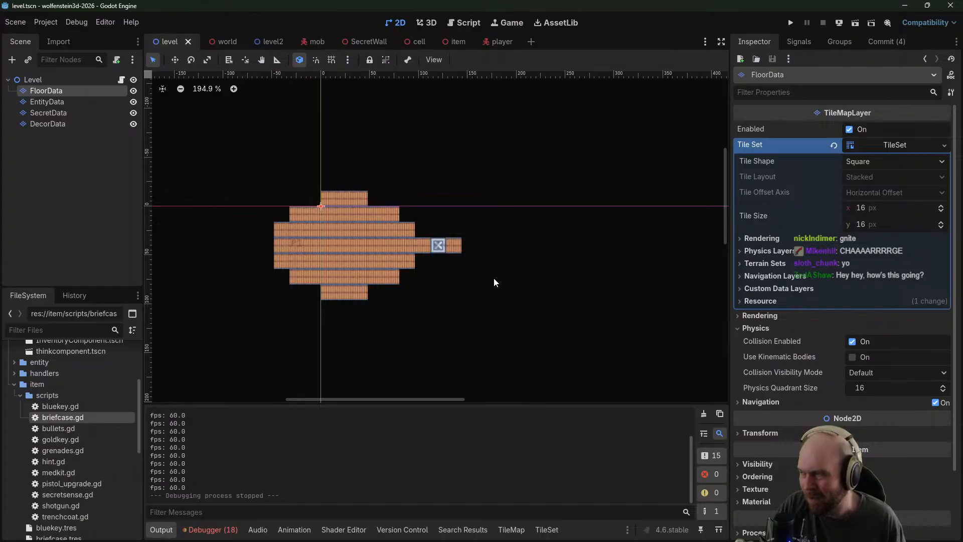
scroll(495, 279, "down", 3)
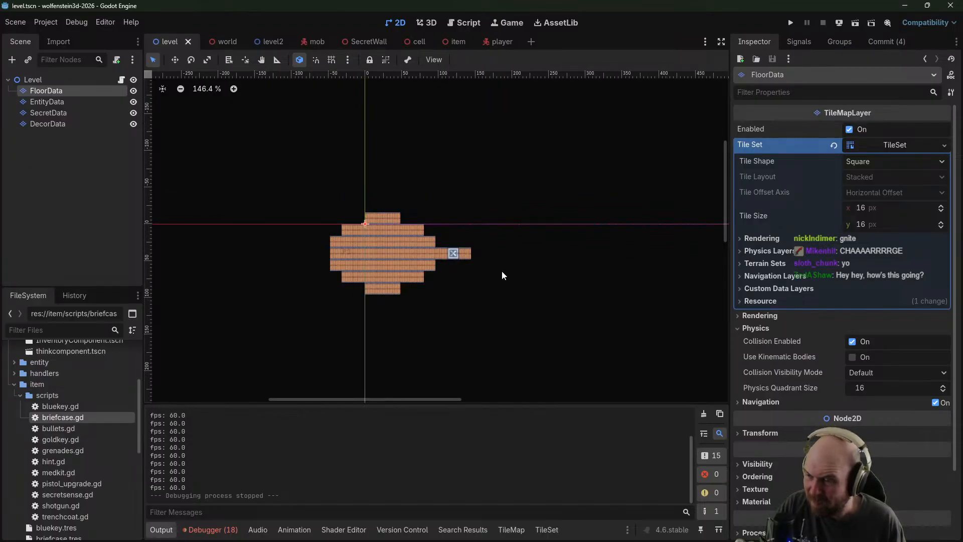
scroll(404, 254, "up", 6)
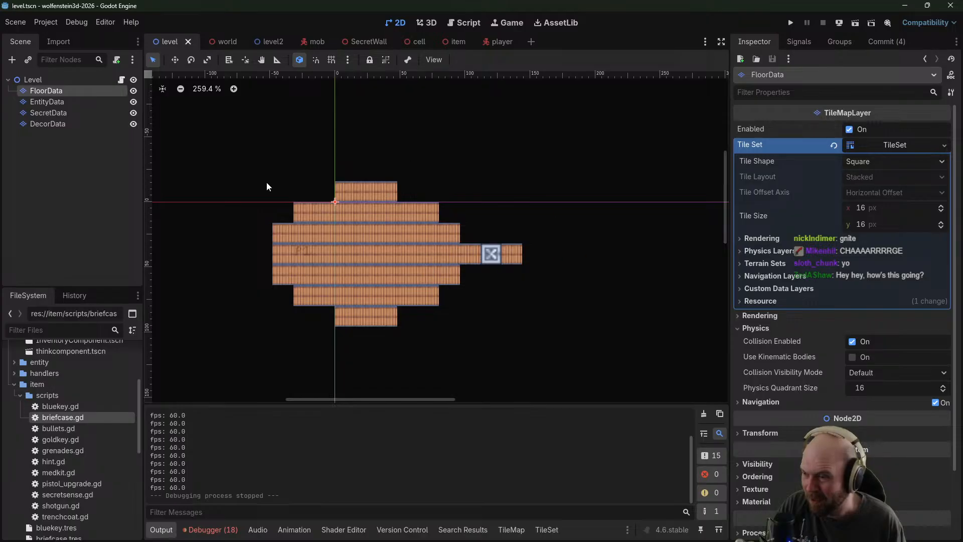
scroll(622, 341, "down", 6)
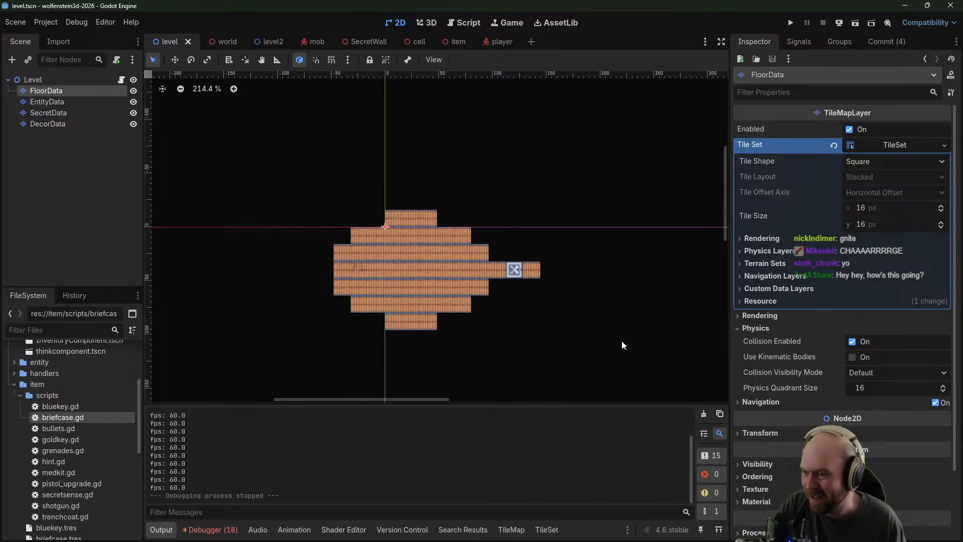
middle_click_drag(622, 302, 502, 263)
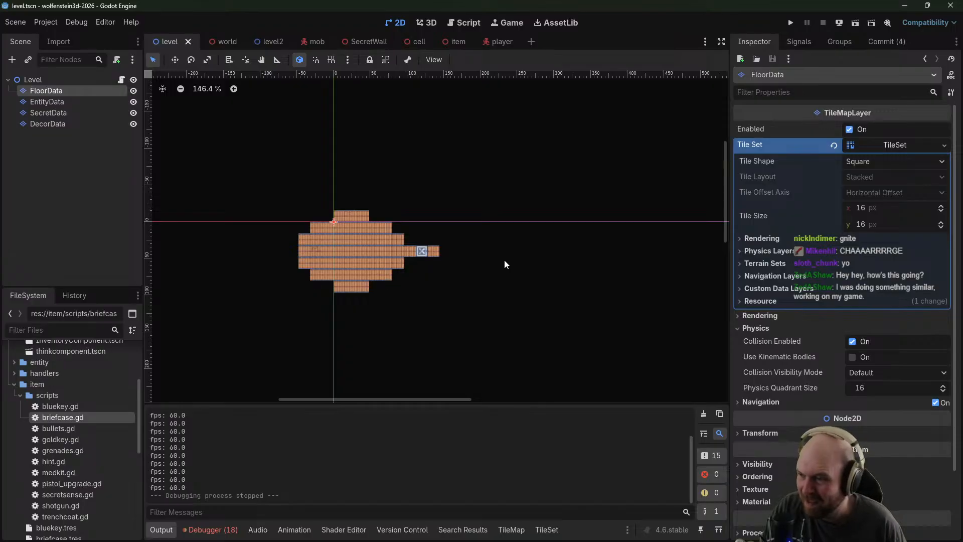
scroll(408, 219, "up", 5)
middle_click_drag(406, 200, 513, 202)
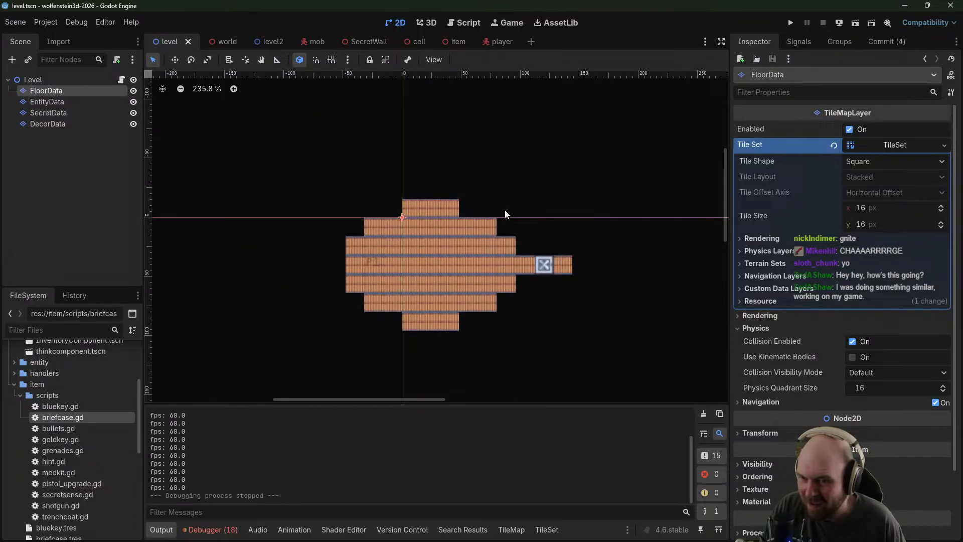
Run the game again, walk the wooden room up to its walls and facing the X door, and stop the game
left_click(790, 23)
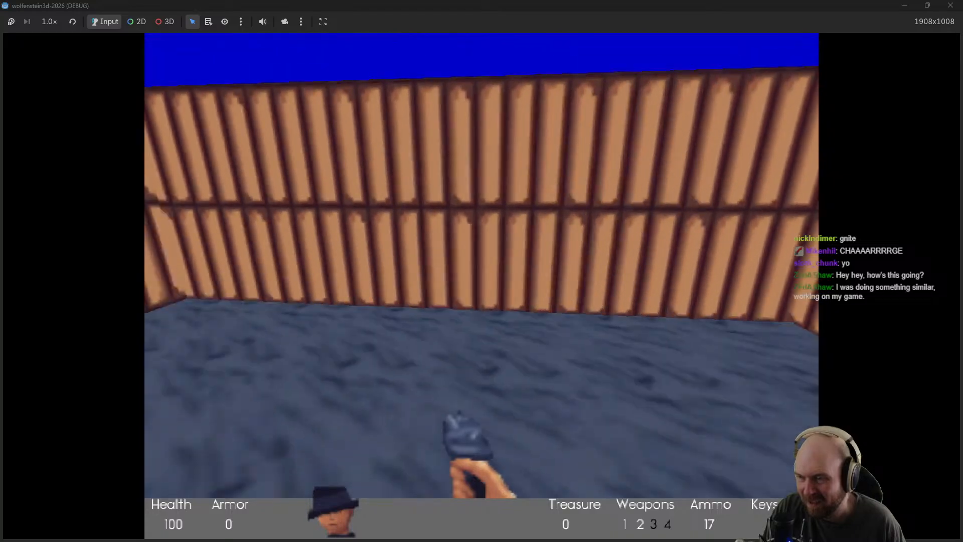
key("w")
key("w")
key("w")
key("w")
key("w")
key("w")
key("a")
key("s")
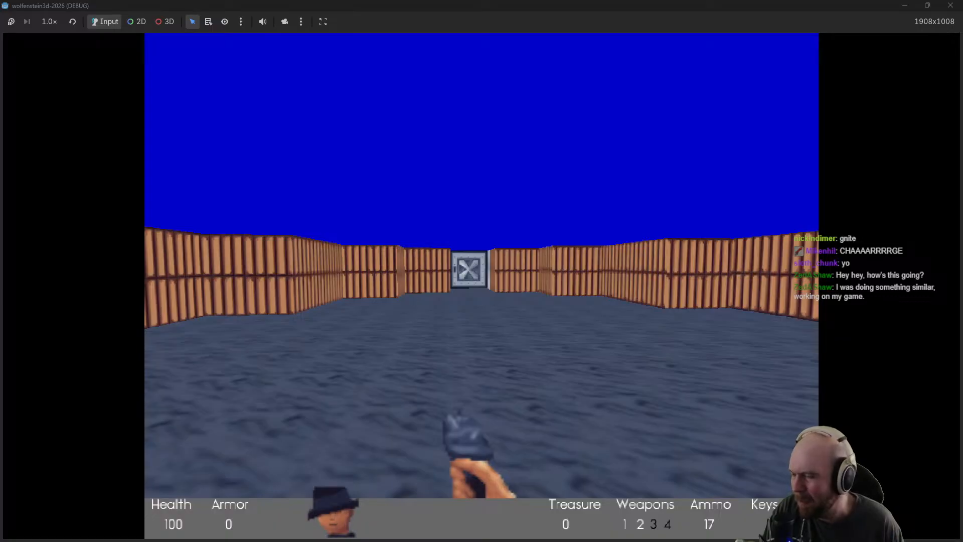
key("w")
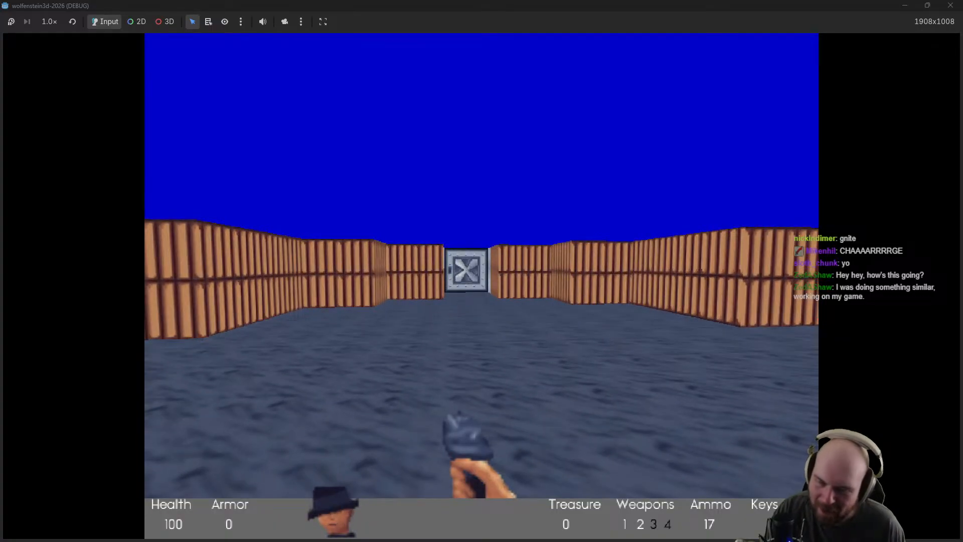
key("F8")
On the DecorData layer, place ceiling lamp tiles in rows 1 and 3 at columns -1, 0 and 3 of the room
left_click(50, 124)
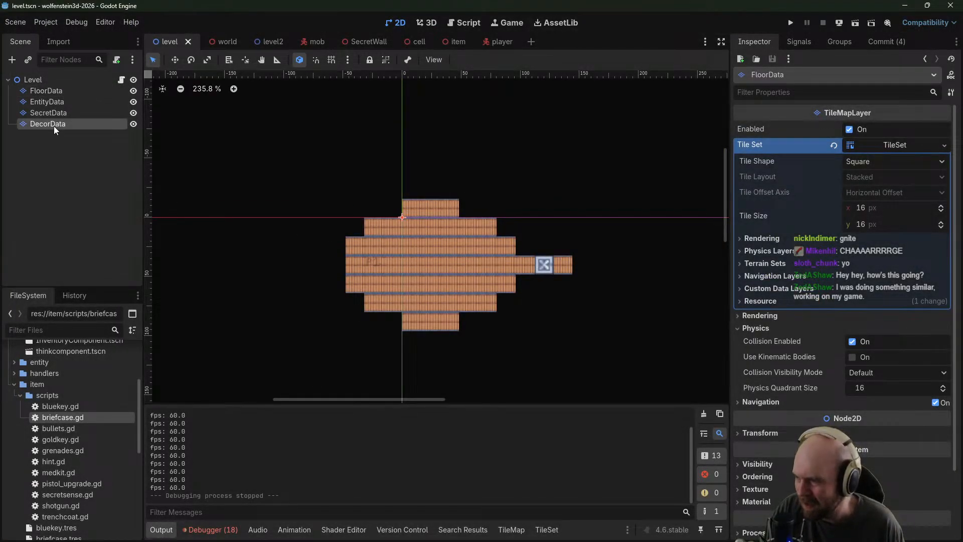
left_click(412, 246)
left_click(412, 282)
left_click(467, 248)
left_click(470, 282)
left_click(394, 248)
left_click(396, 282)
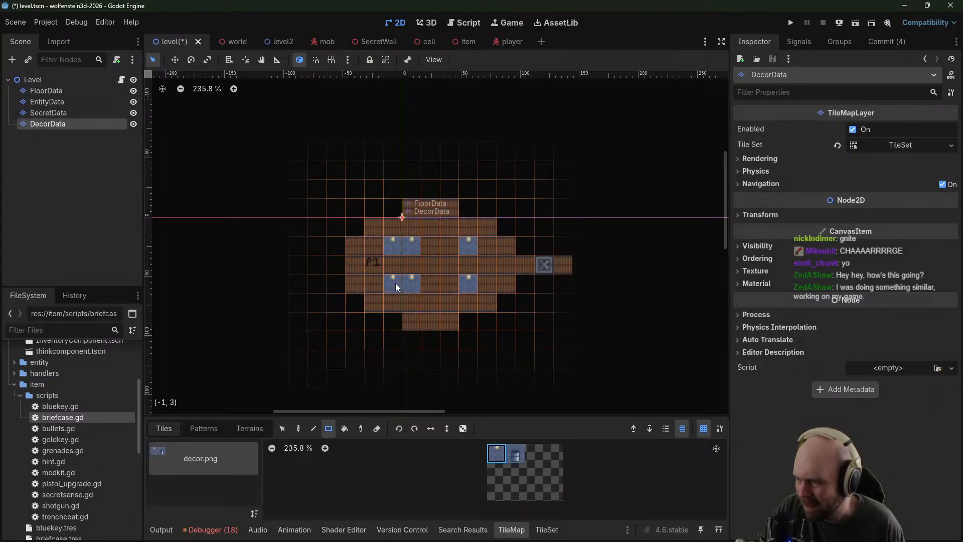
Erase the two lamp tiles in column 0, keeping one lamp near each corner of the room
left_click(515, 453)
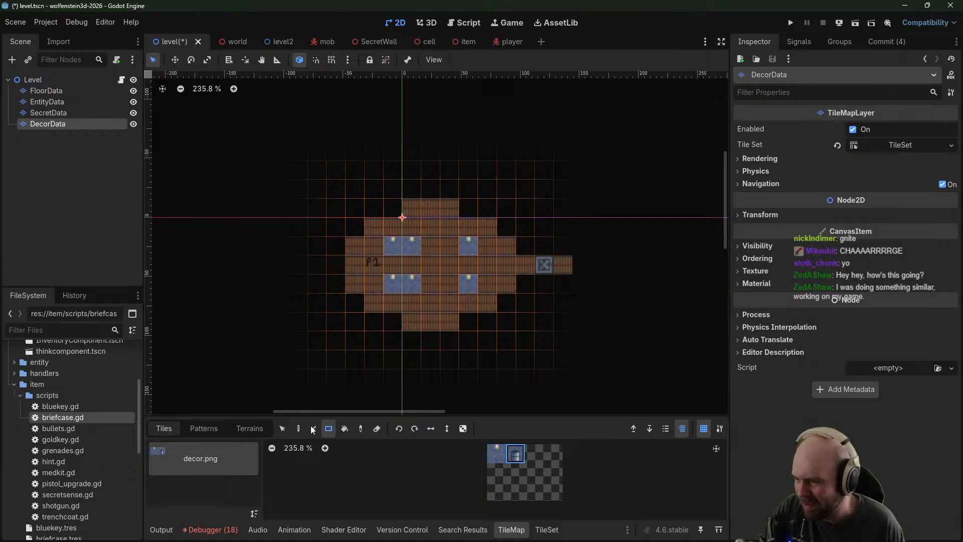
left_click(377, 428)
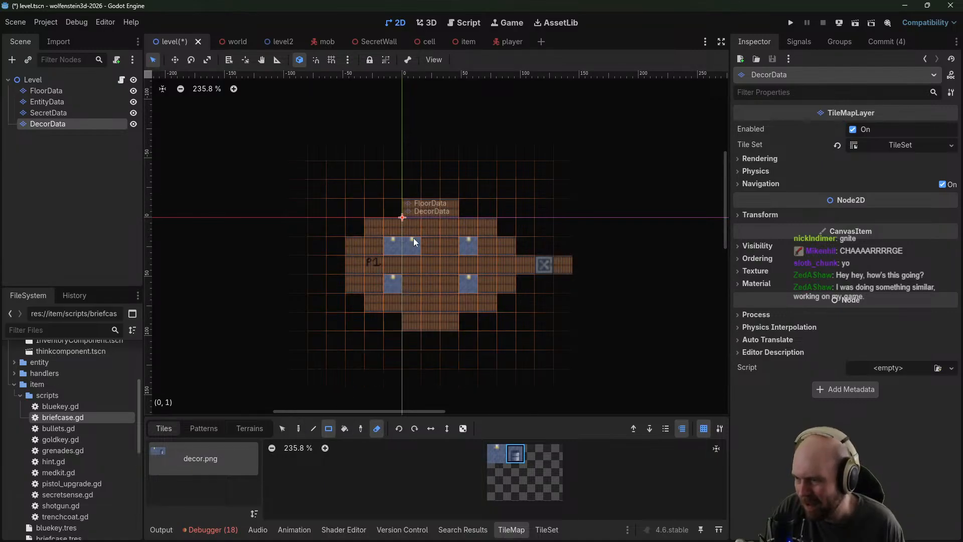
left_click(377, 428)
left_click(283, 429)
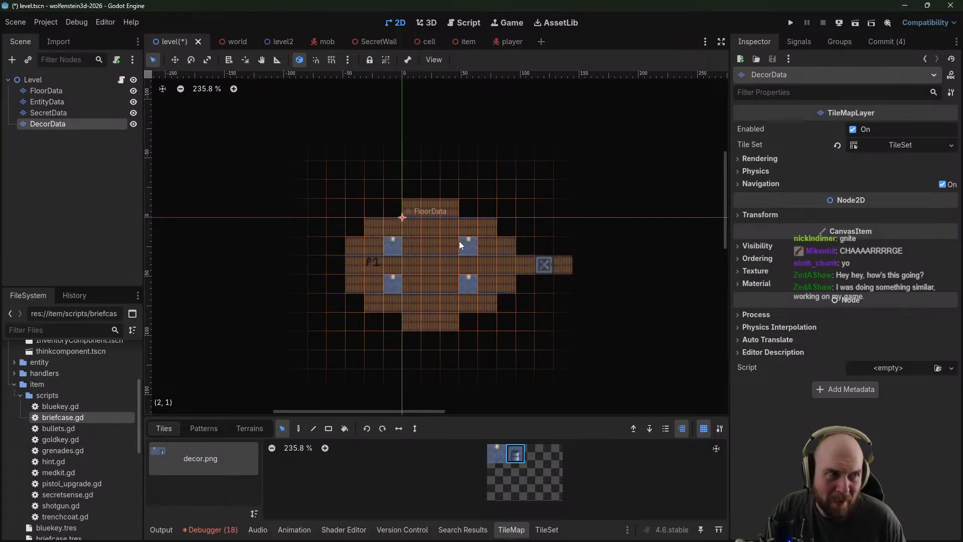
scroll(513, 261, "down", 5)
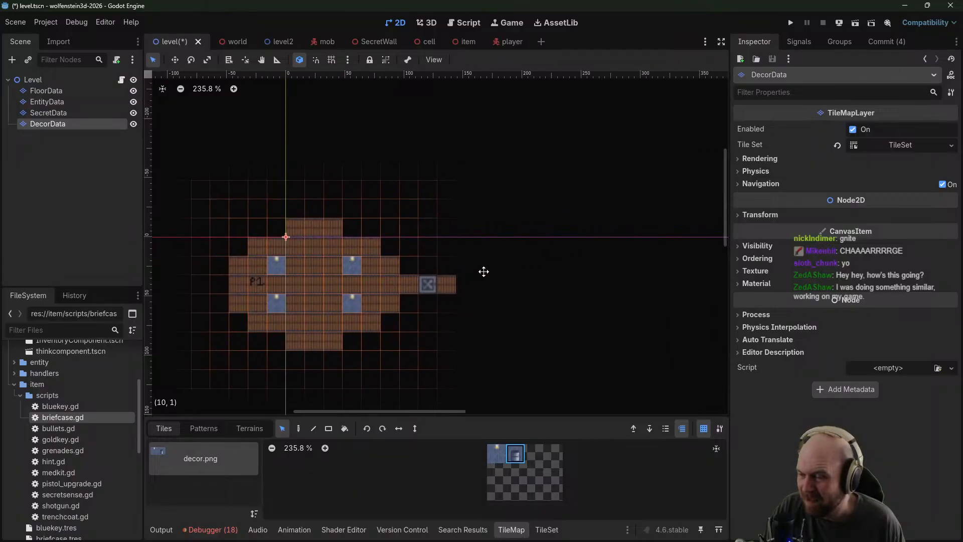
middle_click_drag(495, 233, 459, 227)
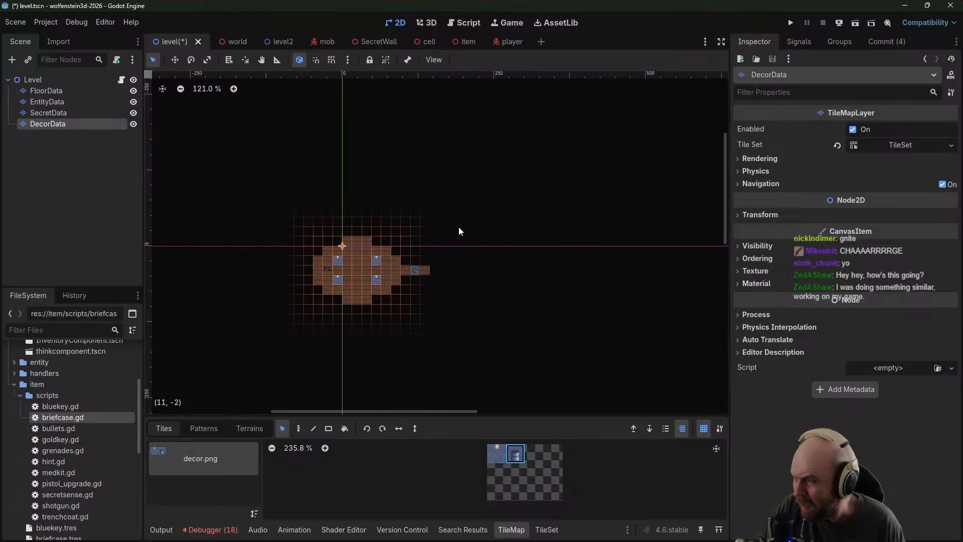
left_click(45, 92)
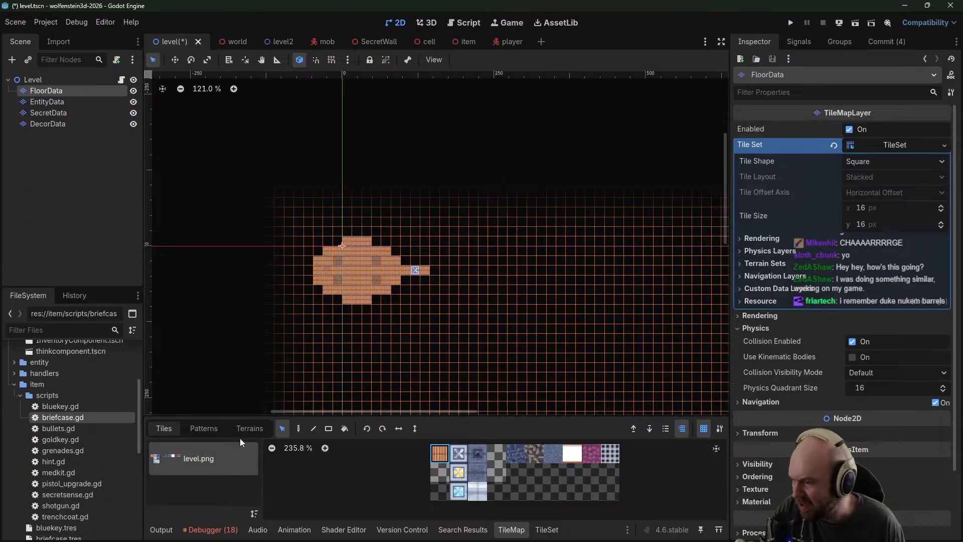
On the SecretData layer, paint a vertical line of m1 tiles down column 4 of the room, from row 0 to row 4
left_click(48, 113)
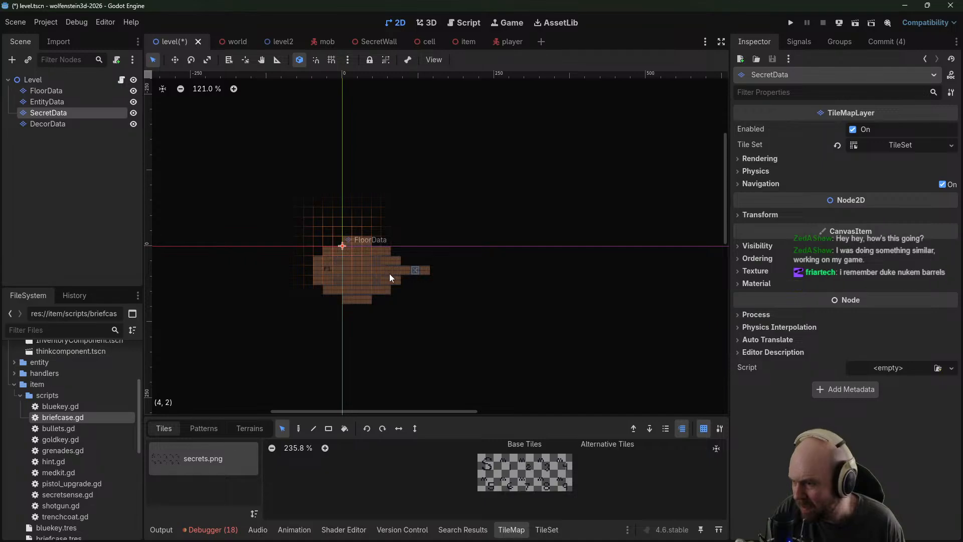
scroll(388, 273, "up", 4)
left_click(298, 428)
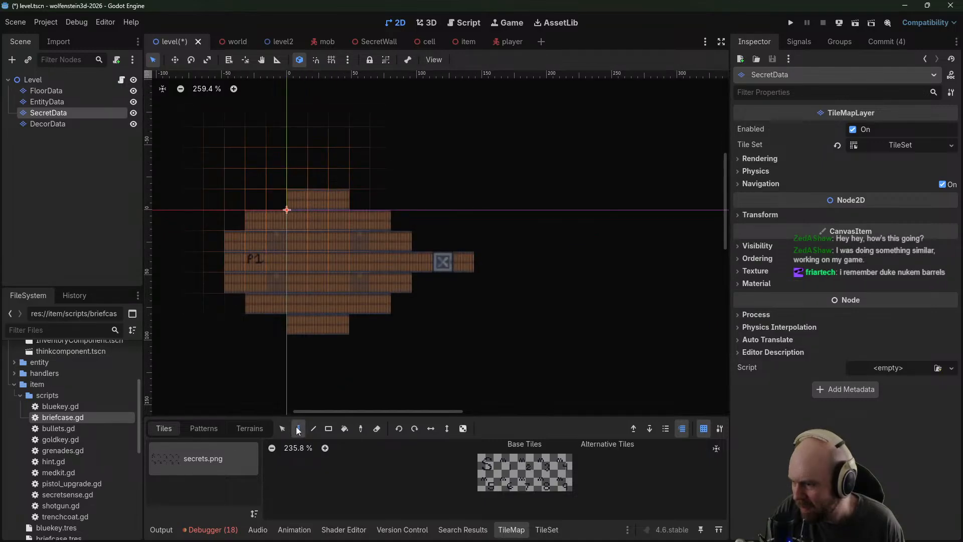
left_click(504, 463)
left_click_drag(381, 224, 379, 303)
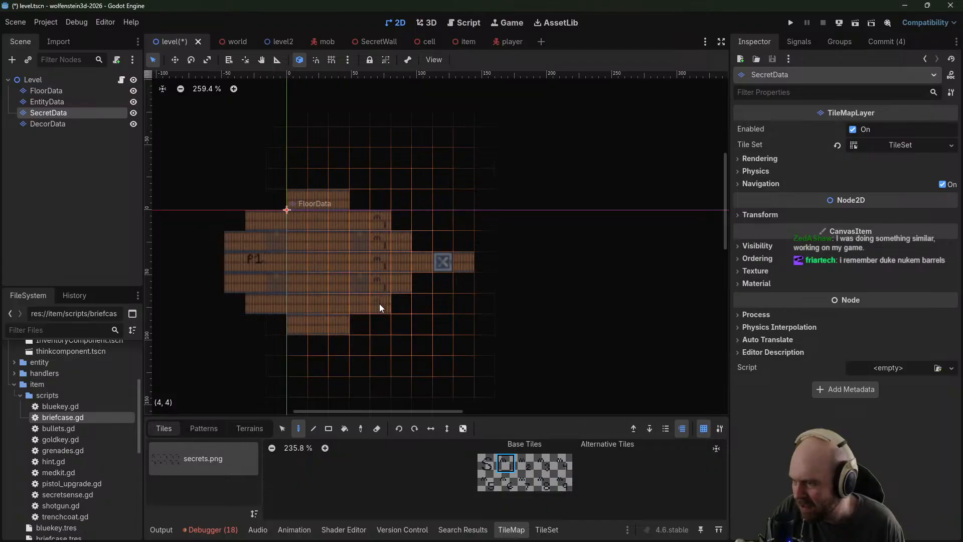
left_click(281, 428)
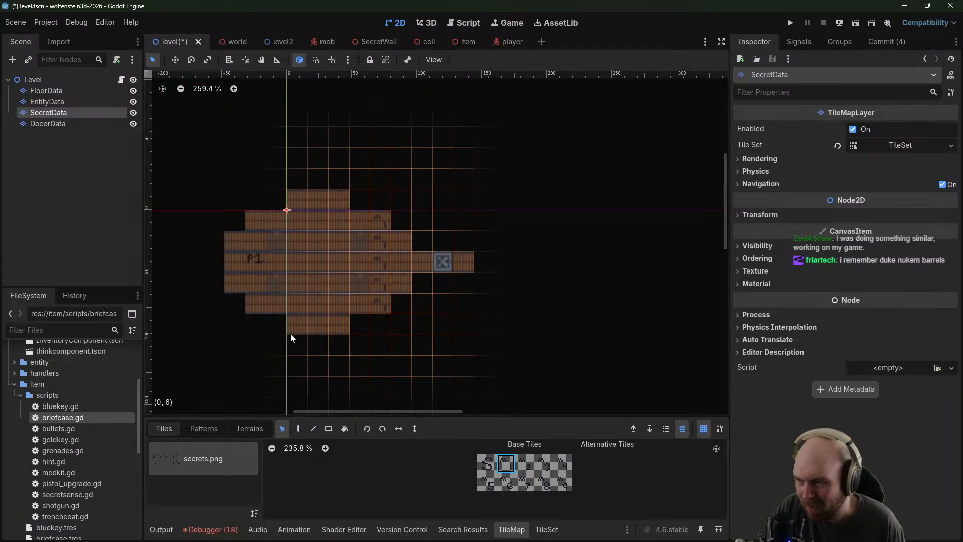
Shift the m1 line one column toward the player start by painting it in column 3 and erasing the column 4 tiles
scroll(339, 303, "down", 3)
middle_click_drag(351, 252, 451, 265)
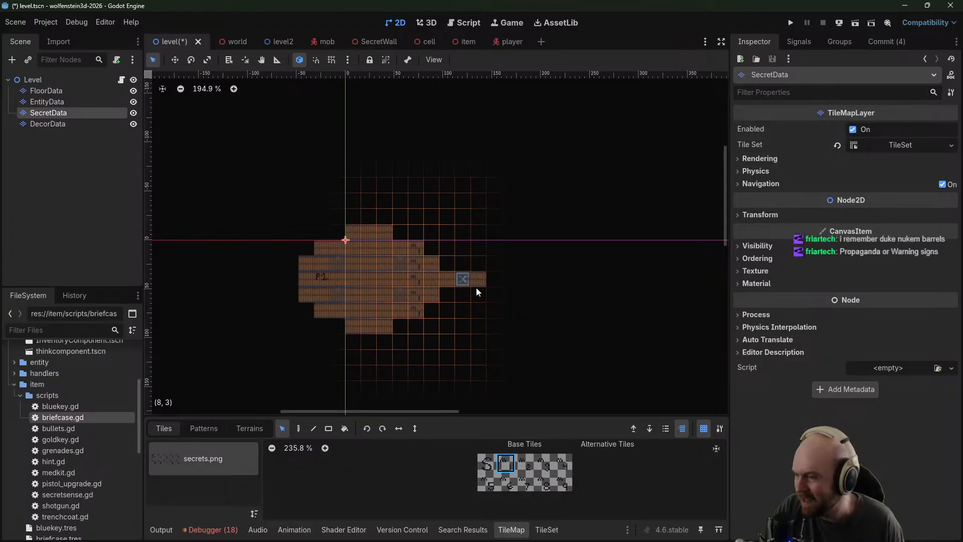
scroll(479, 290, "up", 3)
middle_click_drag(459, 254, 486, 251)
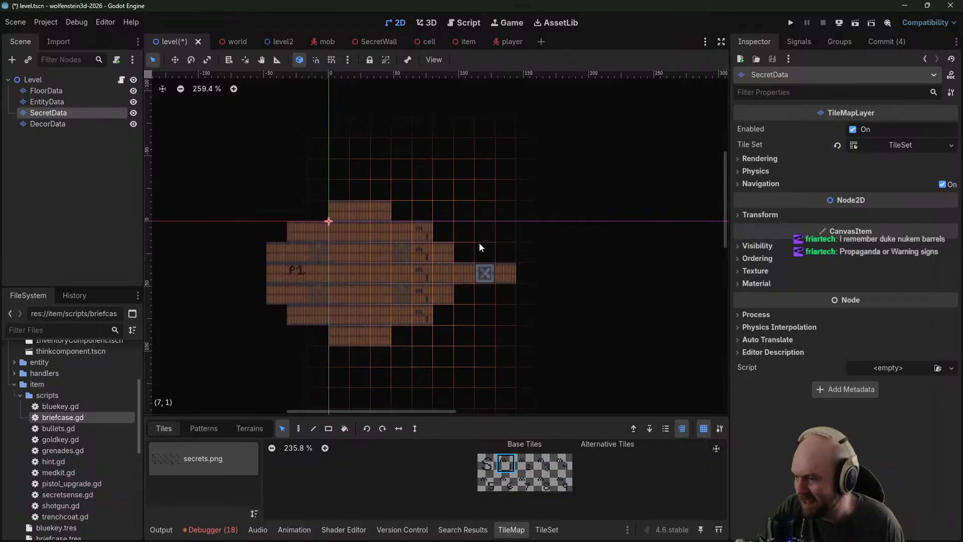
left_click(403, 245)
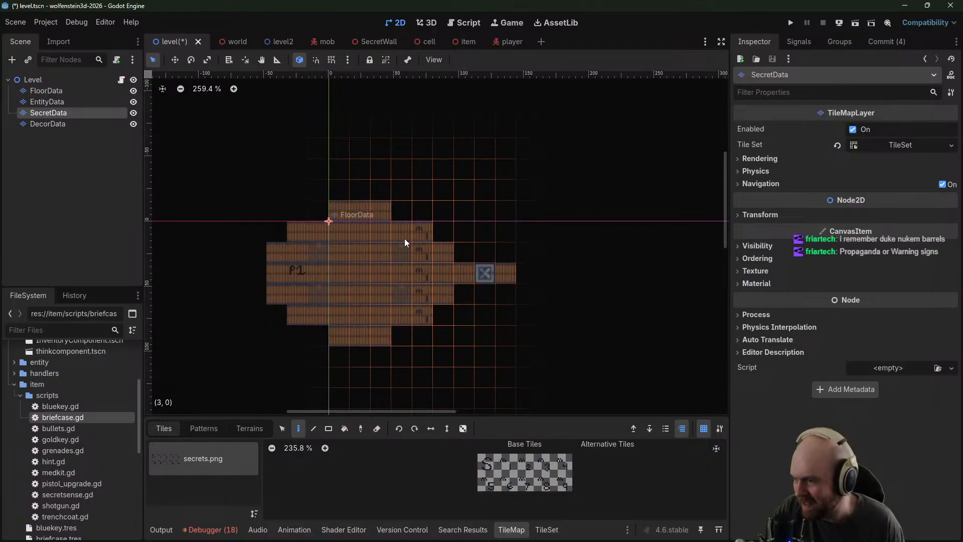
left_click(512, 464)
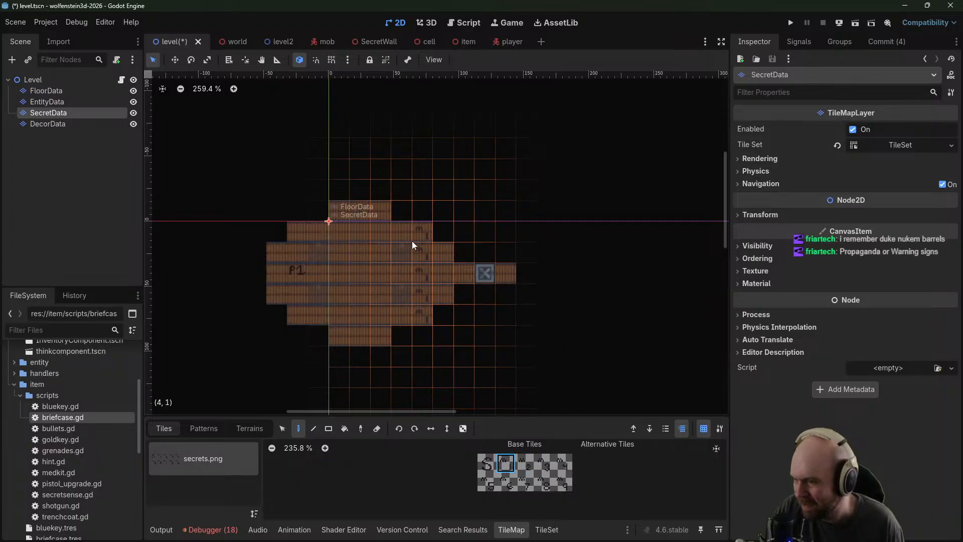
left_click_drag(405, 240, 398, 321)
left_click(377, 428)
left_click_drag(423, 229, 420, 315)
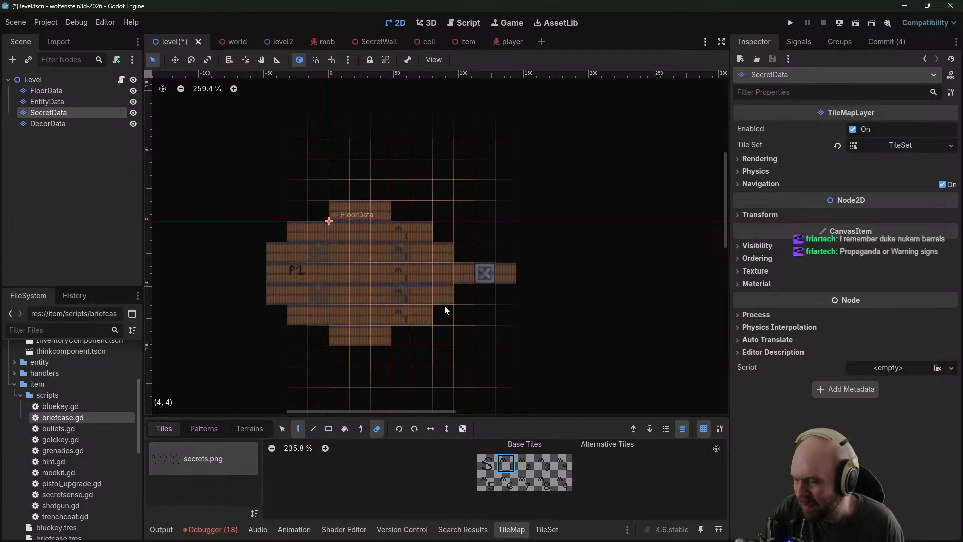
scroll(611, 209, "down", 1)
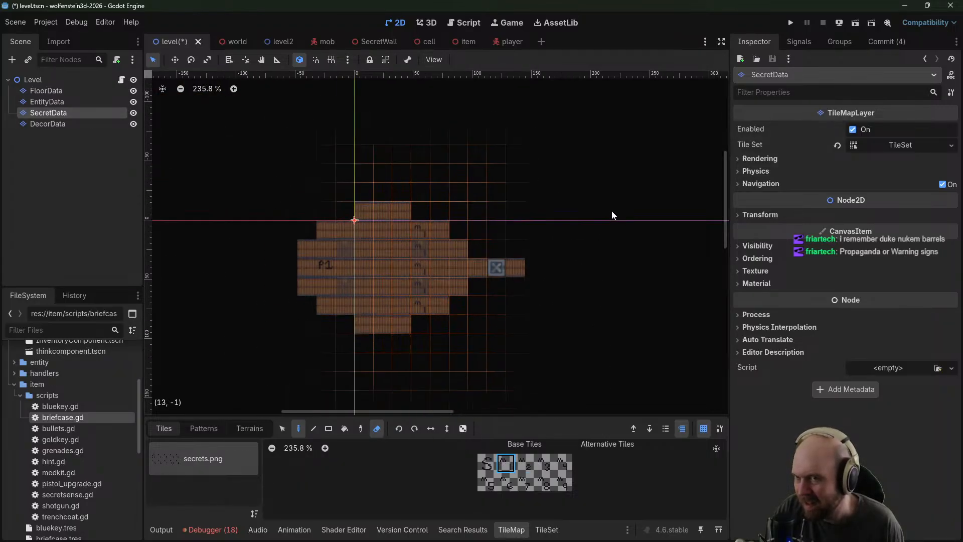
Run the game, walk across the m1 line to the X door, open it, and stop the game
left_click(791, 22)
left_click(476, 281)
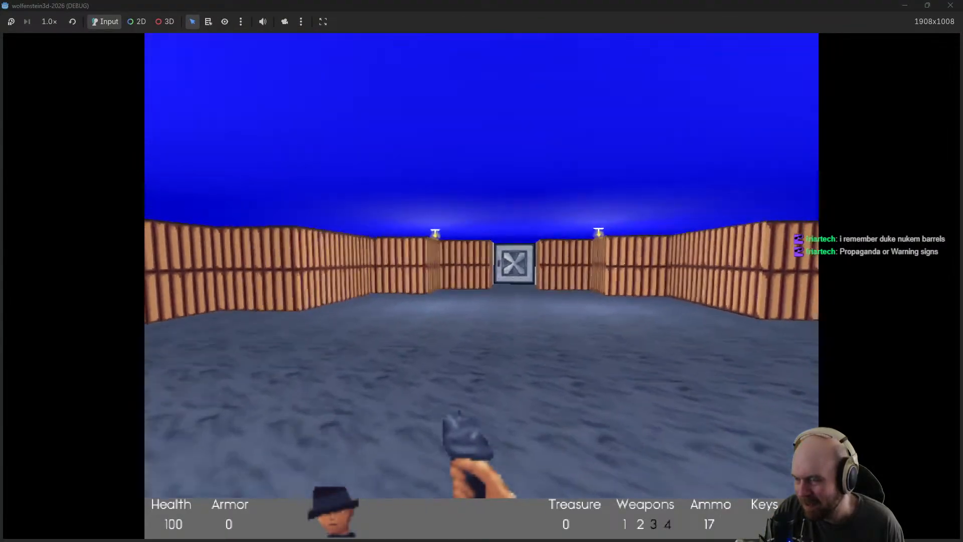
key("w")
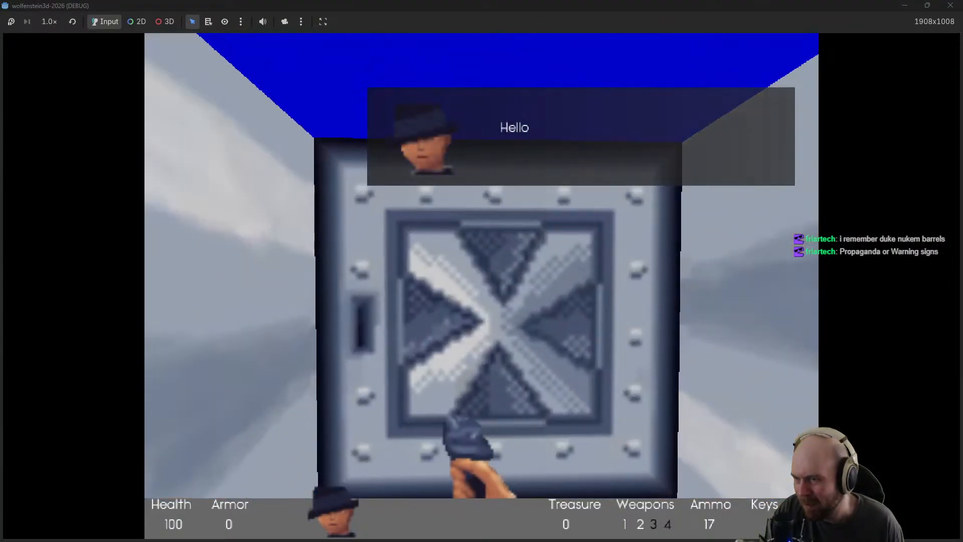
key("w")
key("e")
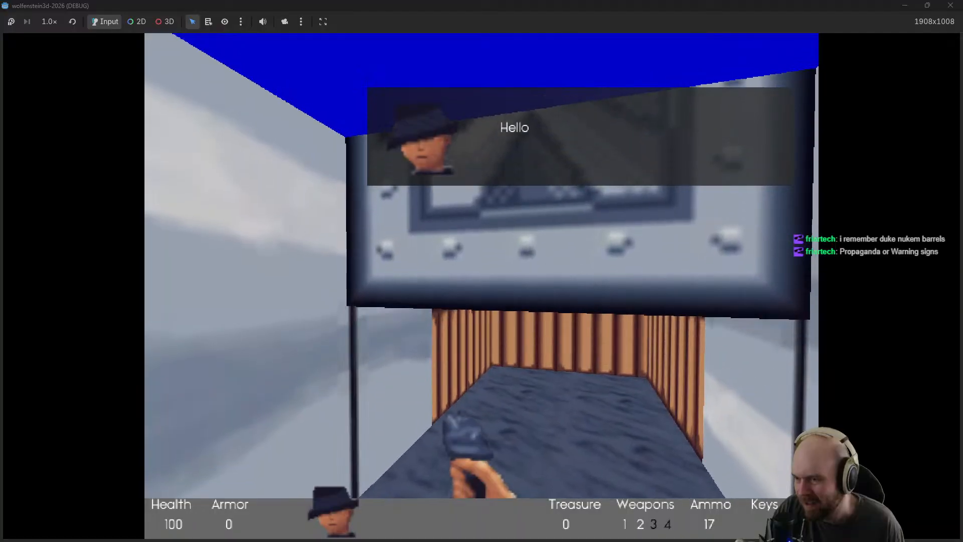
key("Escape")
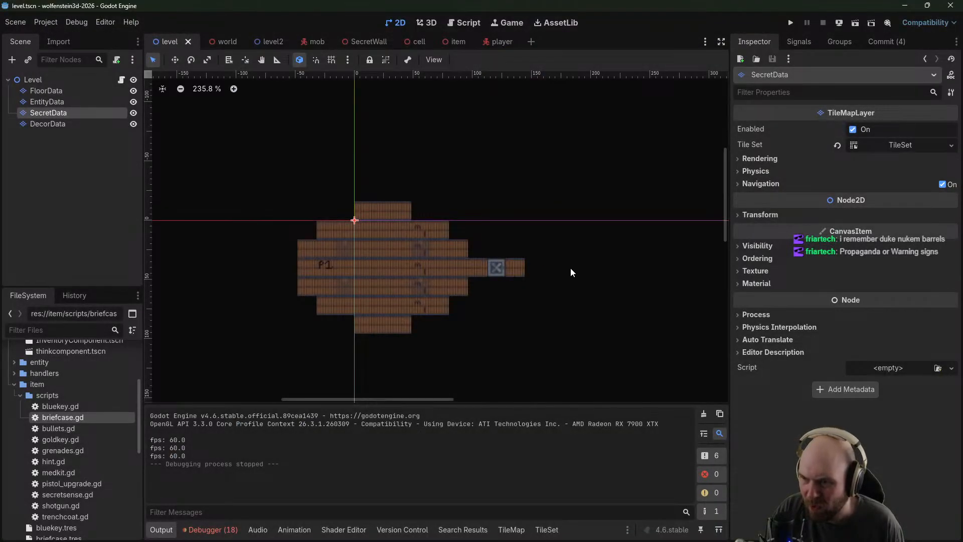
On the FloorData layer, paint a 5 by 5 room of wood floor tiles beyond the X door with the rectangle tool
middle_click_drag(311, 275, 255, 275)
left_click(34, 104)
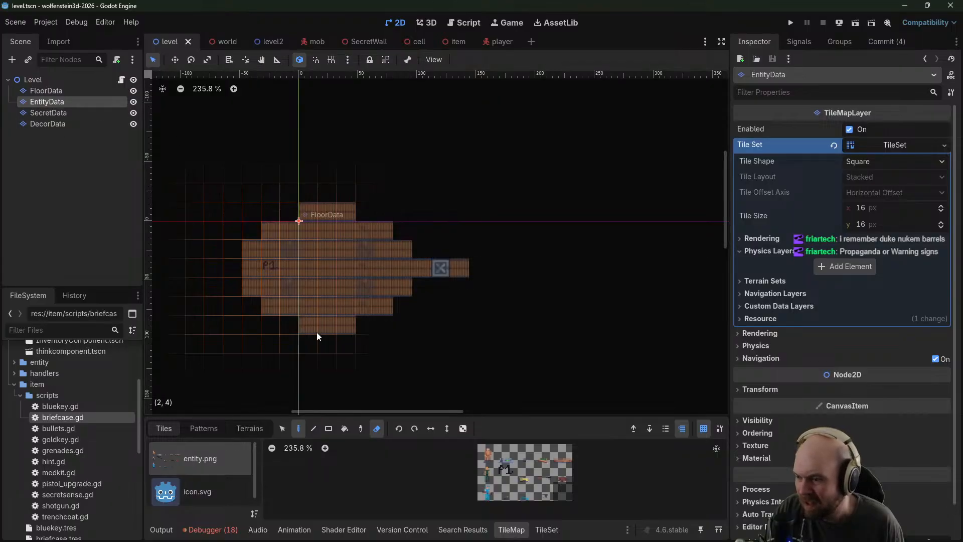
double_click(29, 80)
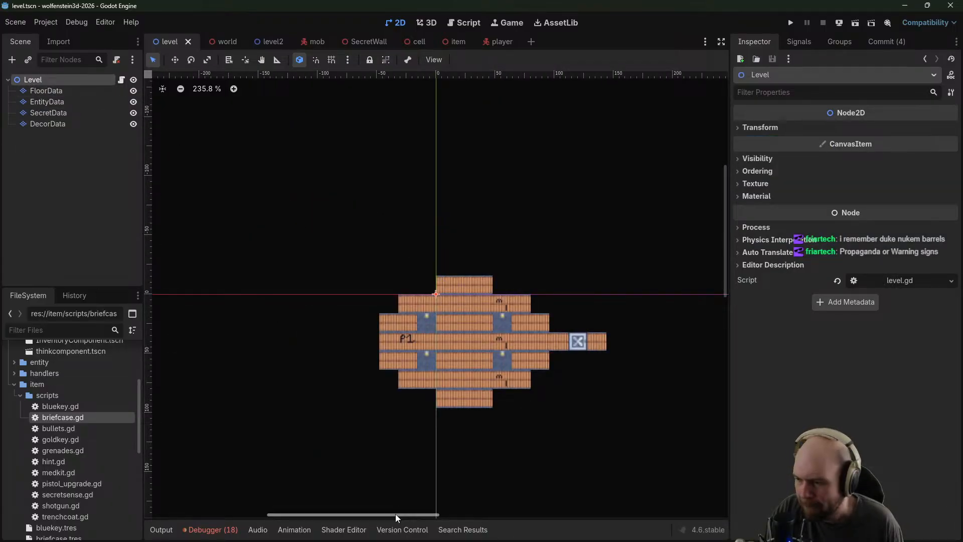
left_click(41, 91)
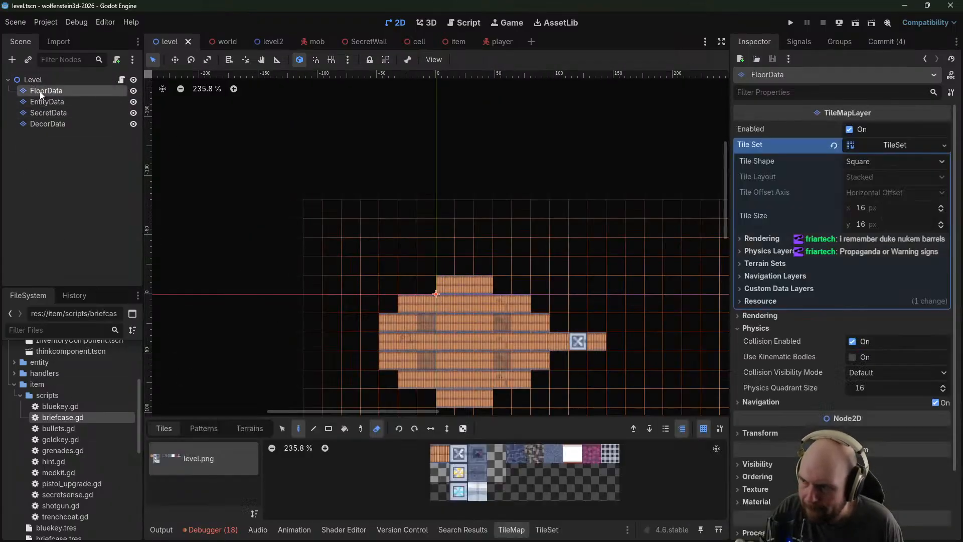
left_click(438, 456)
scroll(489, 320, "right", 5)
left_click(376, 429)
left_click(328, 429)
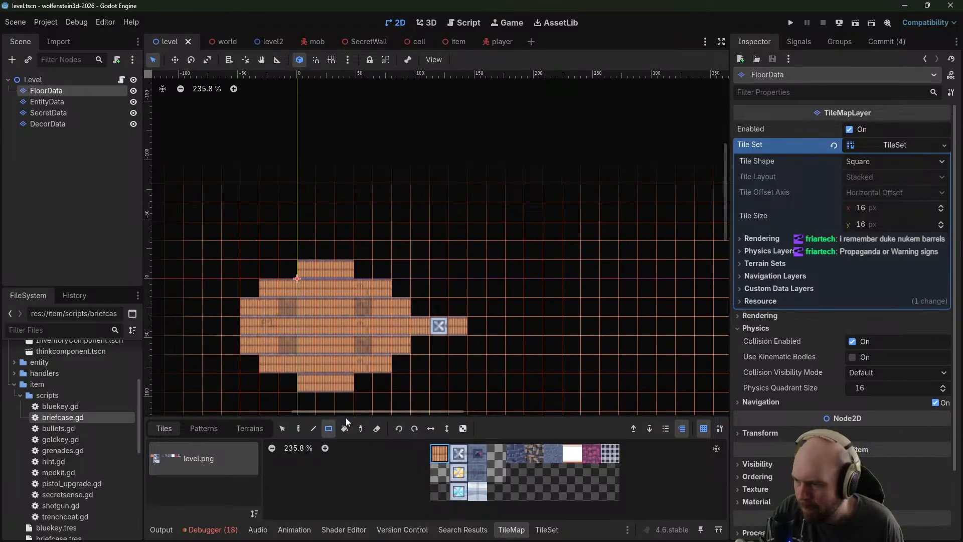
mouse_move(474, 288)
left_mouse_down()
mouse_move(516, 326)
mouse_move(537, 362)
mouse_move(549, 361)
left_mouse_up()
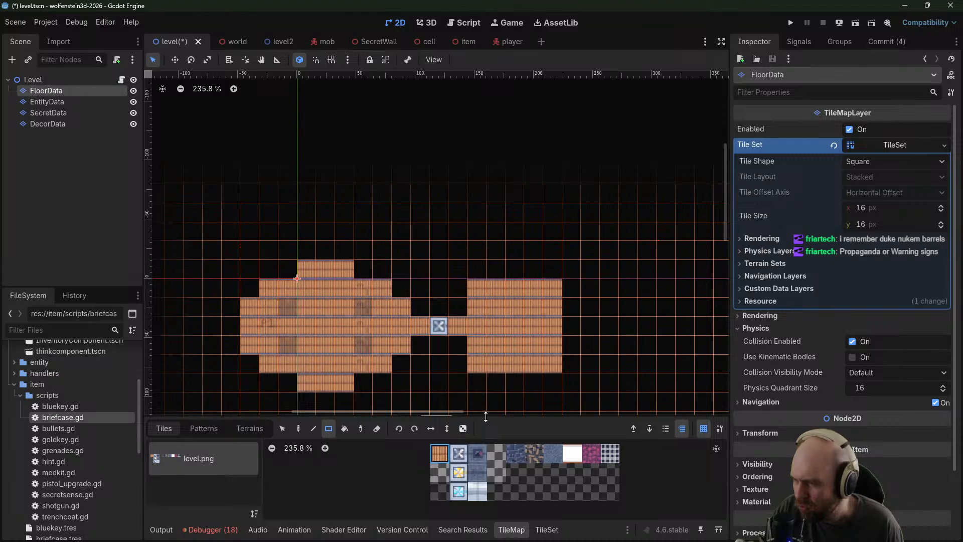
Repaint the 5 by 5 room and the corridor tile between it and the X door with the white floor tile
left_click(572, 453)
left_click(458, 334)
left_click_drag(480, 296, 549, 359)
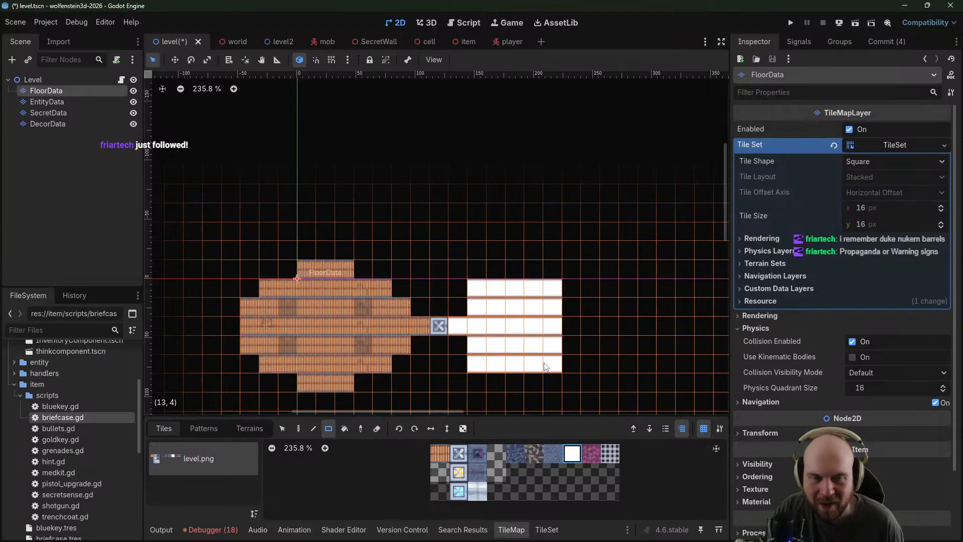
middle_click_drag(501, 228, 426, 203)
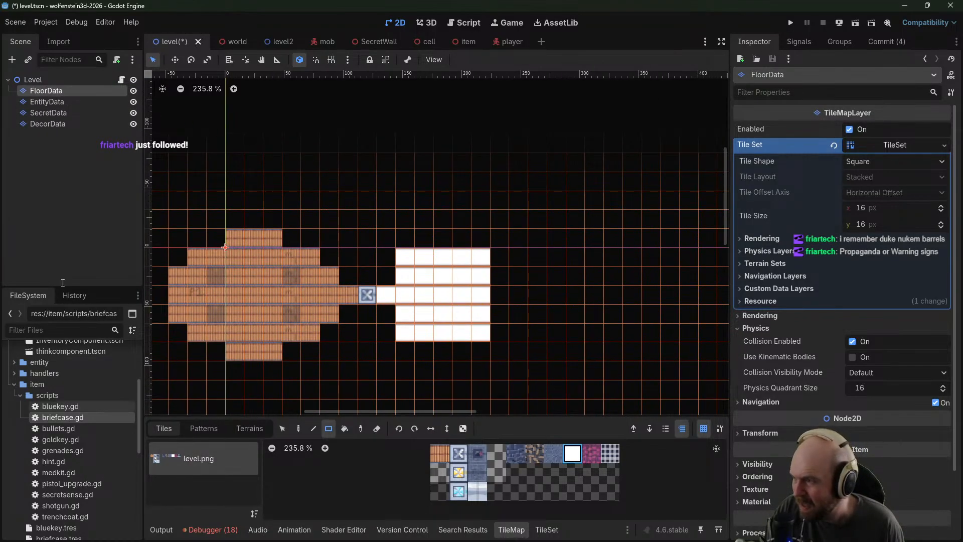
On the EntityData layer, place the first entity.png character in the white room's centre, and move it up to row 0 of that column
left_click(50, 102)
left_click(484, 457)
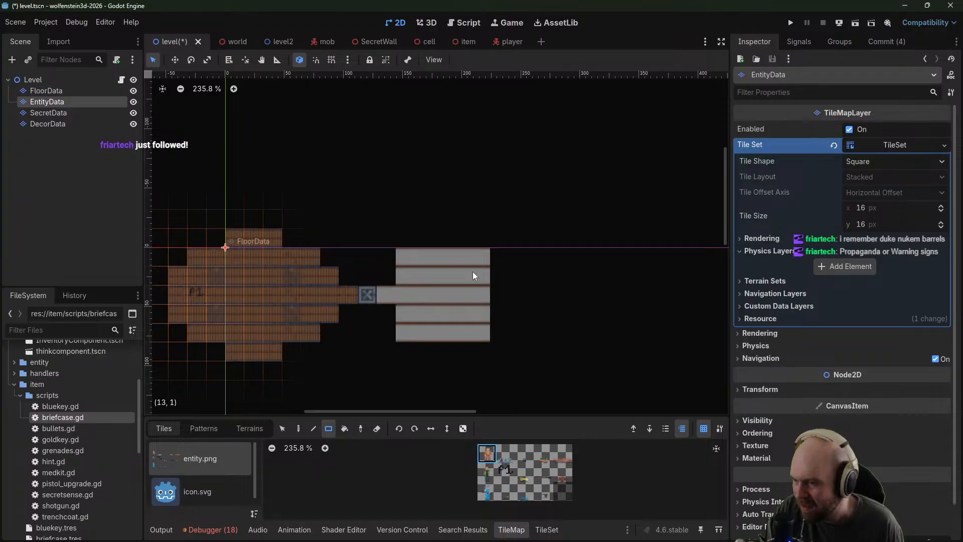
left_click(444, 296)
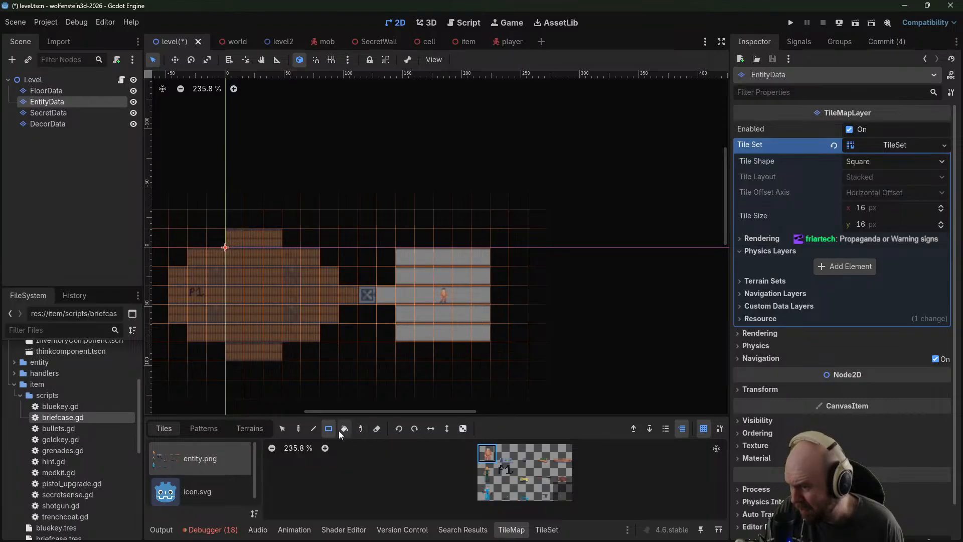
left_click(376, 429)
left_click(435, 297)
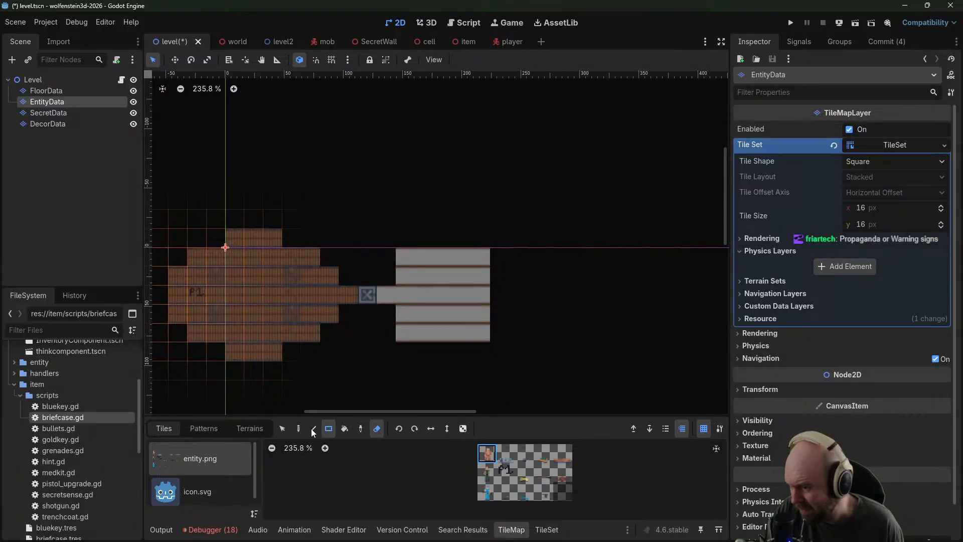
key("e")
left_click(444, 263)
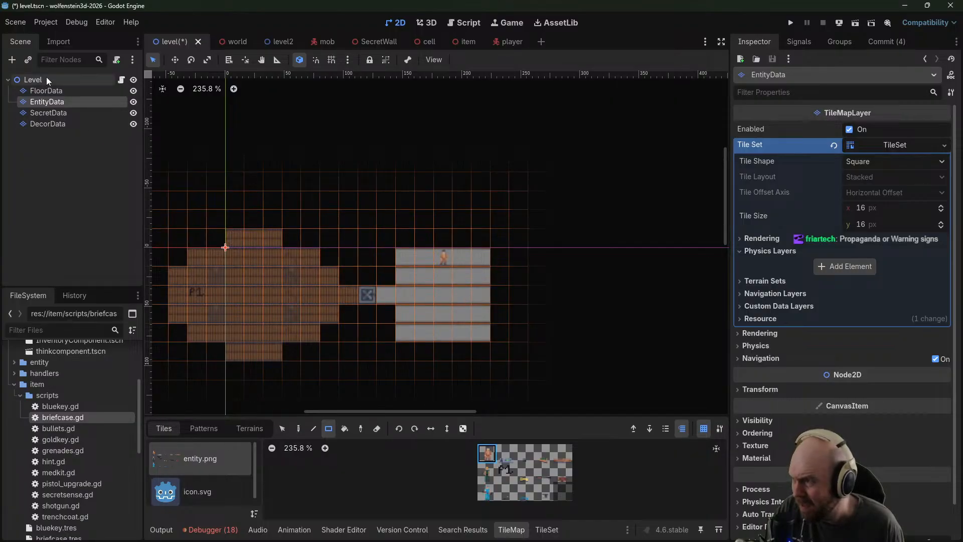
middle_click_drag(548, 260, 615, 224)
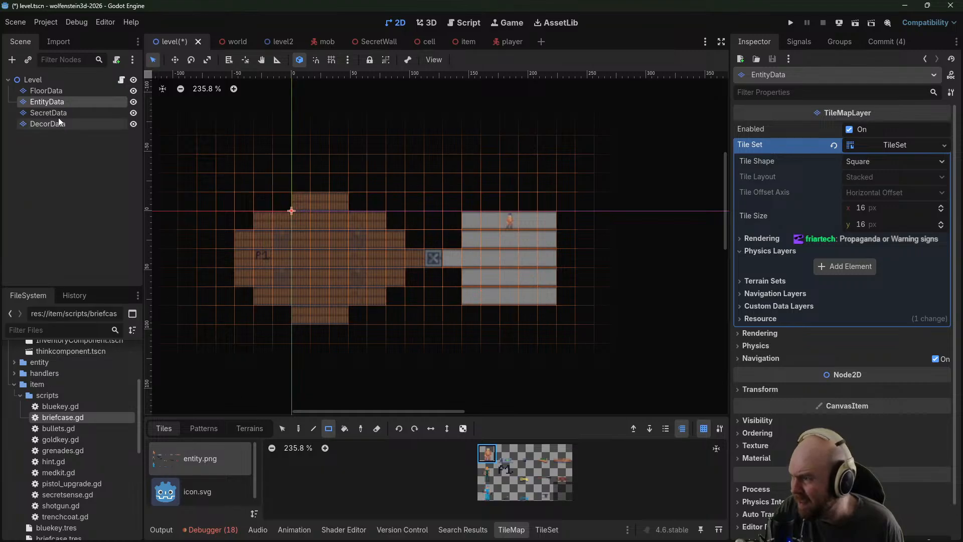
On the FloorData layer, add one-tile white exits to the east and south sides of the white room, each ending in a door tile
left_click(46, 91)
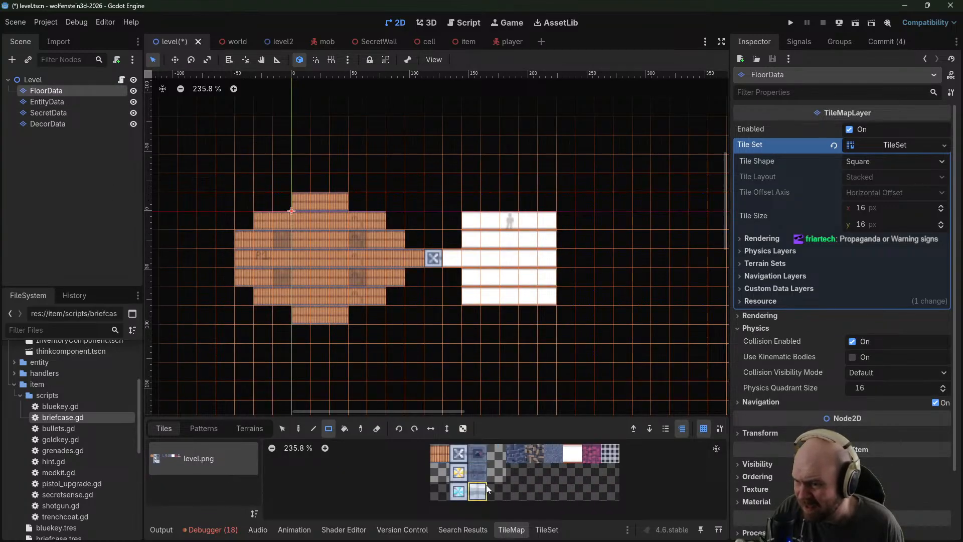
left_click(571, 454)
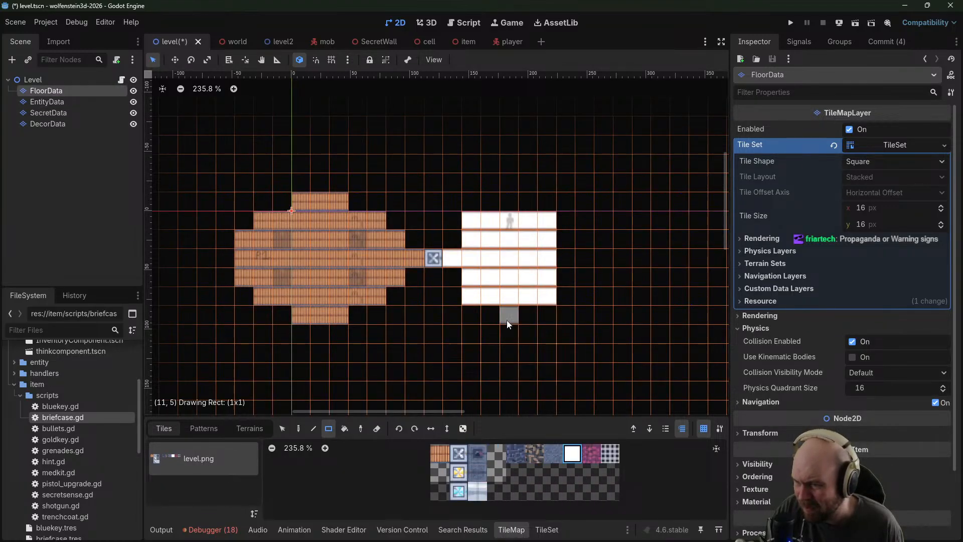
left_click(564, 259)
left_click(459, 453)
middle_click_drag(631, 259, 533, 238)
scroll(527, 230, "down", 2)
left_click(491, 235)
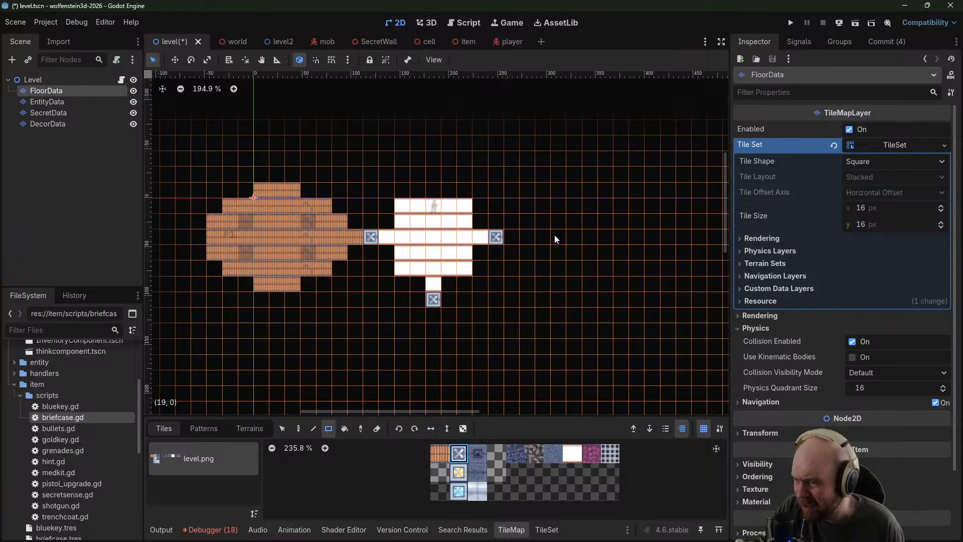
middle_click_drag(491, 348, 422, 298)
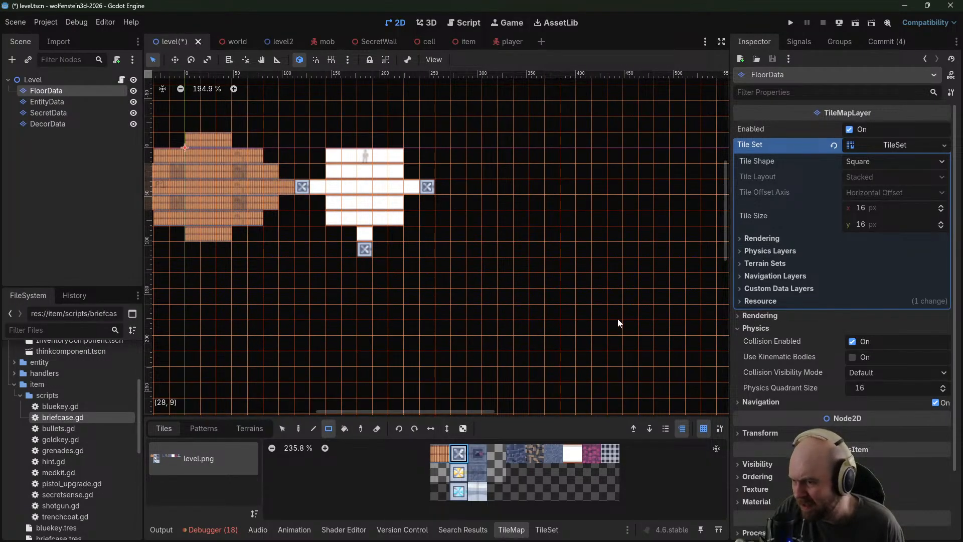
scroll(552, 281, "down", 3)
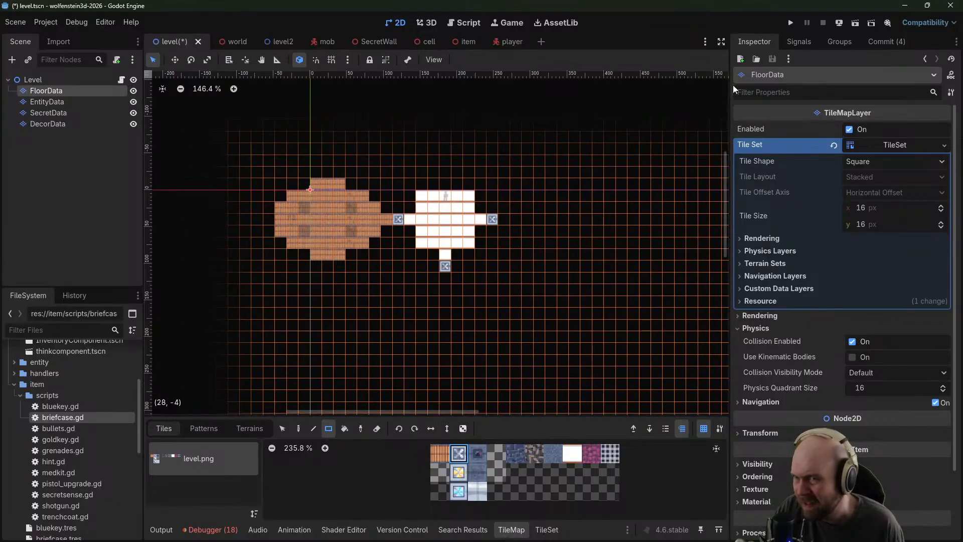
Run the project, start the game and walk through the door into the white room
left_click(790, 23)
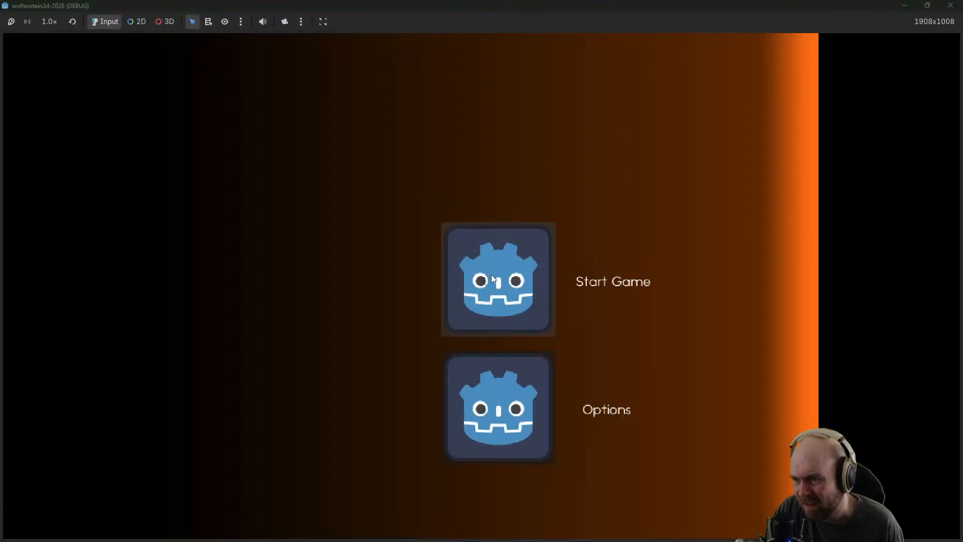
left_click(492, 272)
key("w")
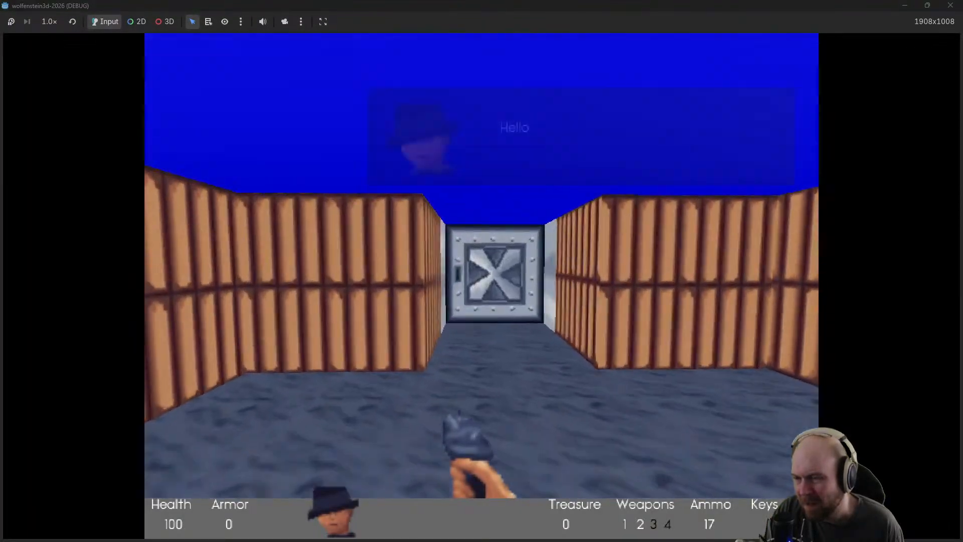
key("w")
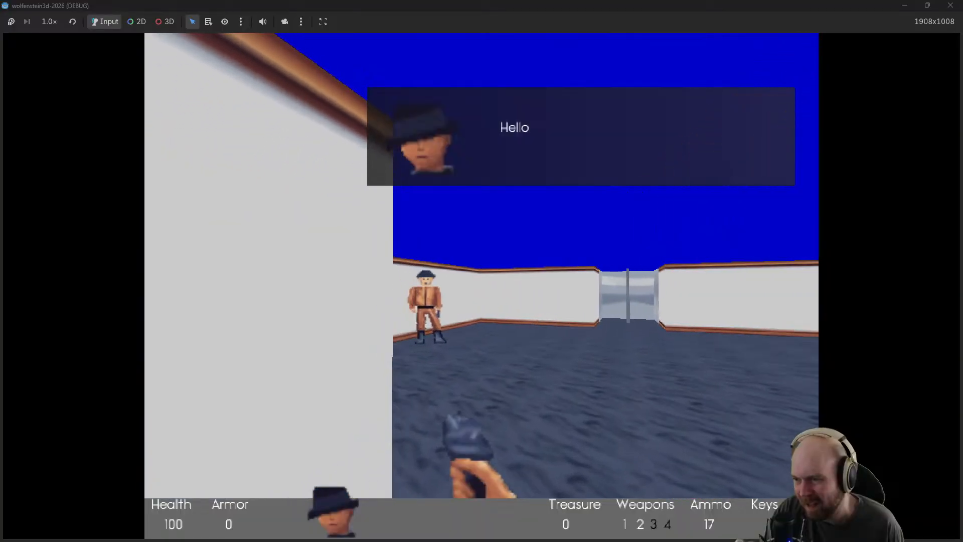
Shoot the guard in the white room with the pistol
left_click(482, 286)
left_click(482, 286)
left_click(481, 286)
left_click(481, 286)
left_click(481, 286)
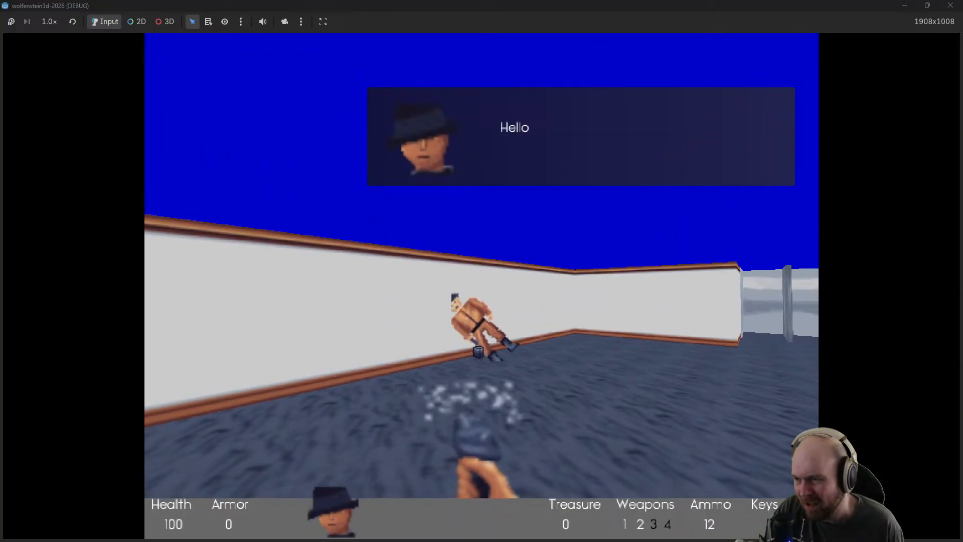
Walk across the white room to check the newly placed doors, and end the test run
key("w")
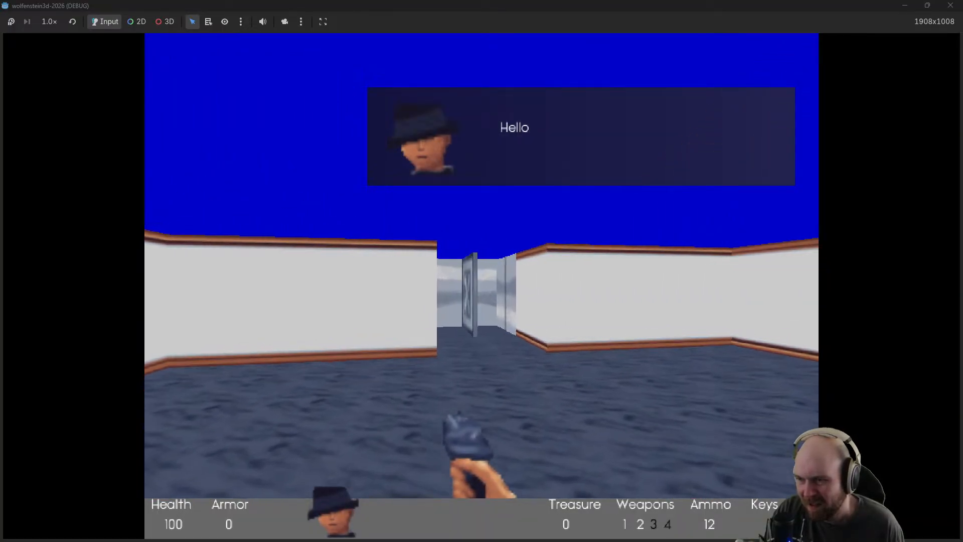
key("w")
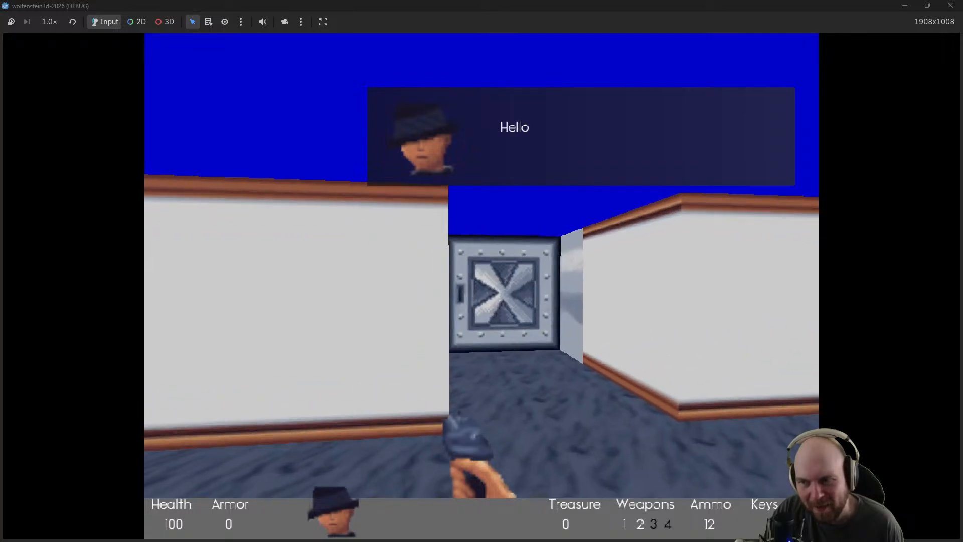
key("Escape")
Paint one white floor tile directly beyond the white room's east door and one beyond its south door
scroll(473, 284, "up", 1)
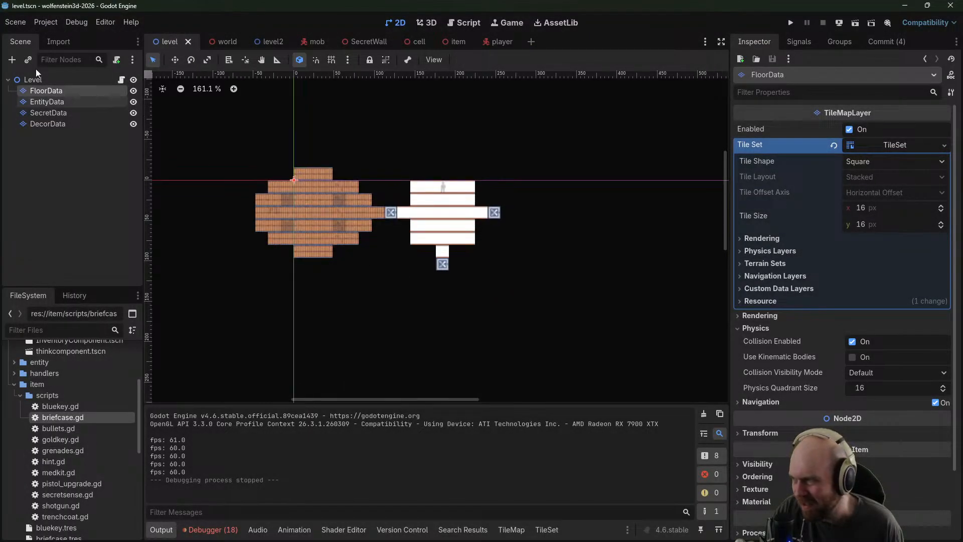
left_click(511, 530)
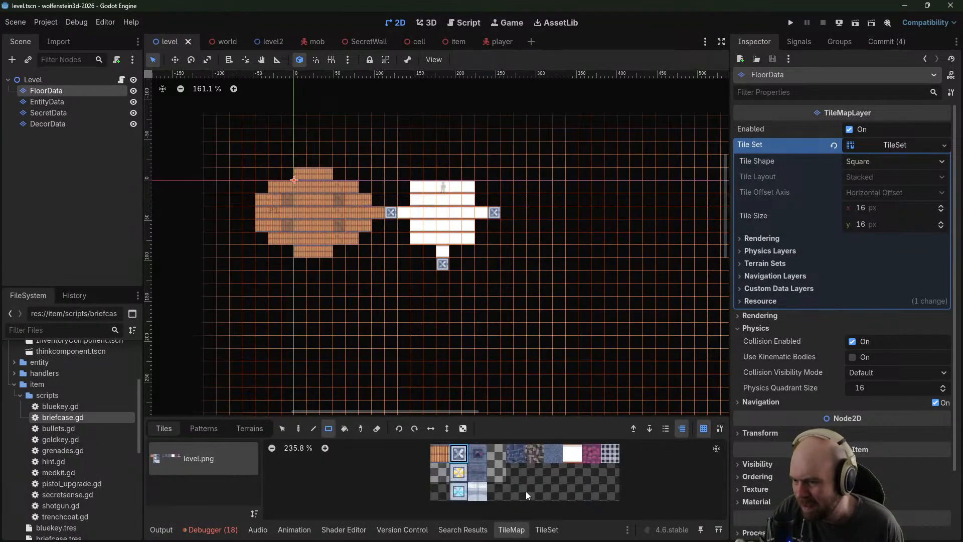
scroll(522, 289, "up", 3)
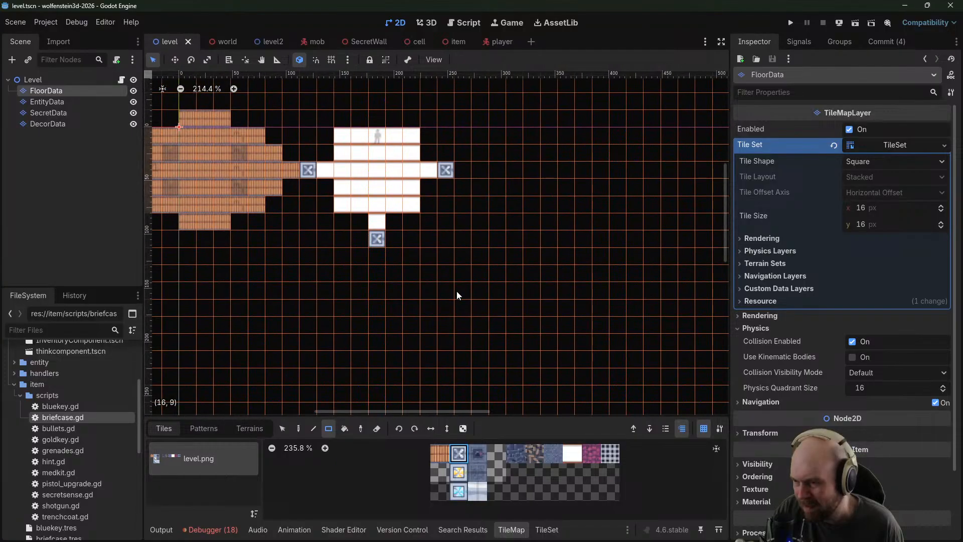
left_click(572, 453)
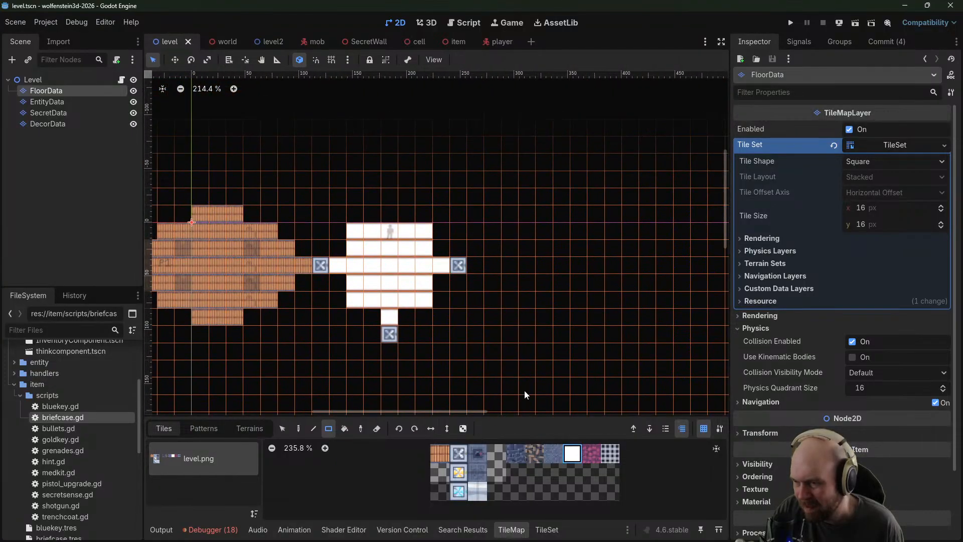
left_click(474, 263)
left_click(391, 350)
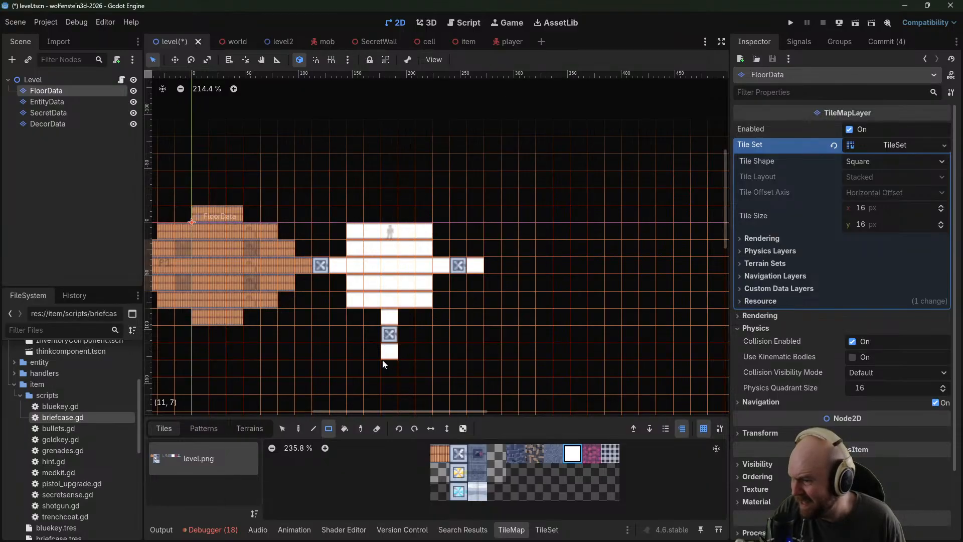
Paint a white area of 3 by 4 tiles below the south door and one of 5 by 8 tiles beyond the east door
middle_click_drag(359, 365, 404, 314)
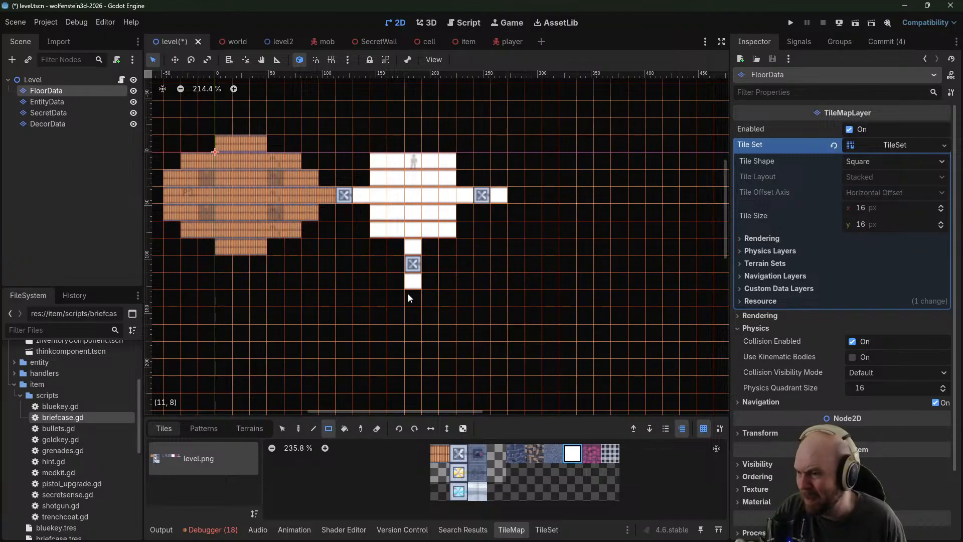
mouse_move(402, 285)
left_mouse_down()
mouse_move(425, 300)
mouse_move(431, 329)
left_mouse_up()
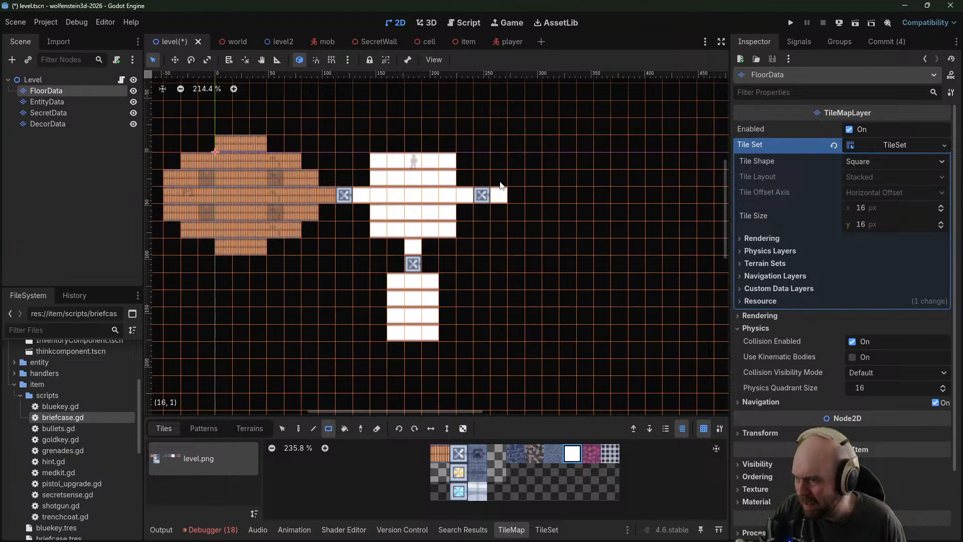
mouse_move(509, 191)
middle_mouse_down()
mouse_move(491, 230)
mouse_move(448, 256)
middle_mouse_up()
mouse_move(448, 256)
left_mouse_down()
mouse_move(520, 177)
mouse_move(522, 139)
left_mouse_up()
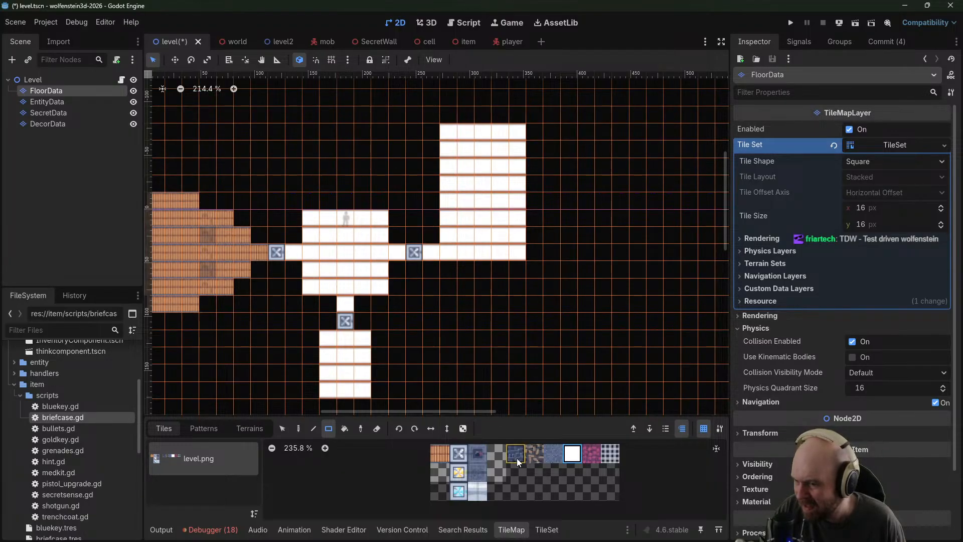
Repaint the 5 by 8 room beyond the east door with the wood tile and extend its lowest row one tile east
left_click(554, 454)
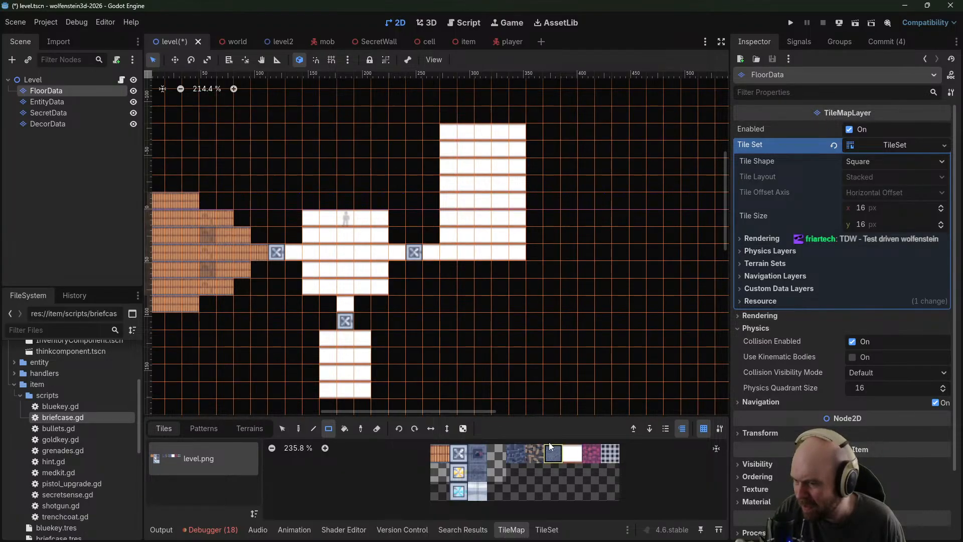
mouse_move(448, 254)
left_mouse_down()
mouse_move(513, 118)
mouse_move(519, 128)
left_mouse_up()
left_click(440, 453)
left_click_drag(449, 255, 512, 129)
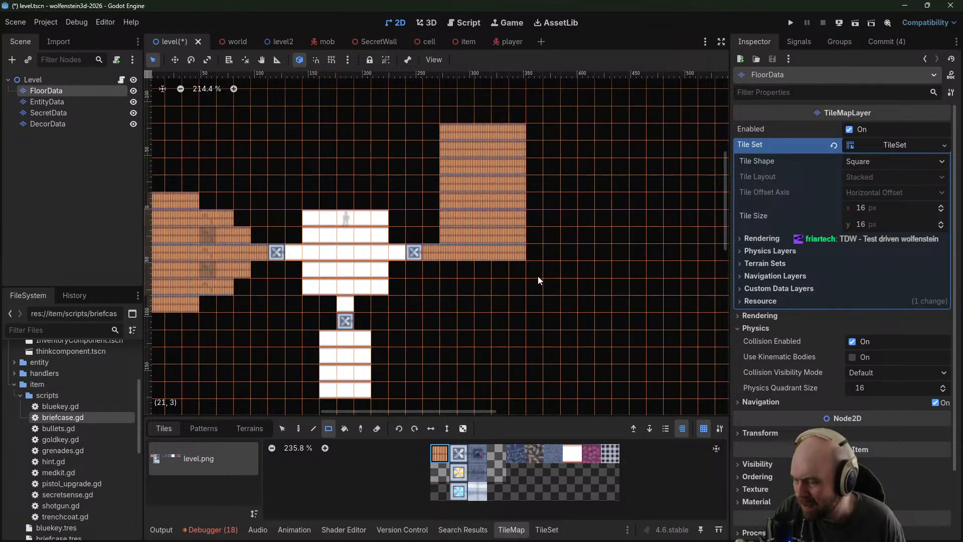
left_click(531, 257)
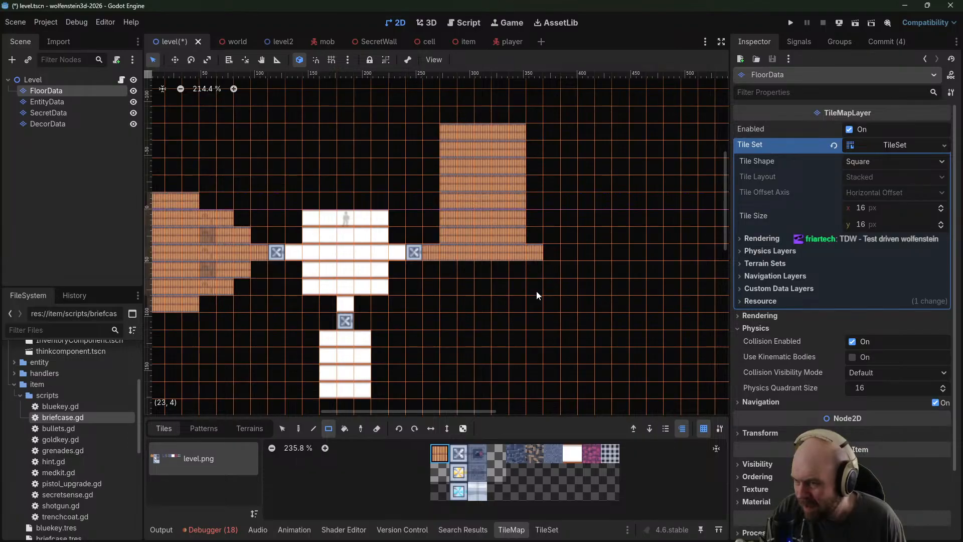
Lengthen the white area below the south door into a corridor 3 tiles wide and 10 tiles long
middle_click_drag(465, 291, 620, 233)
left_click(568, 459)
middle_click_drag(555, 344, 496, 284)
left_click_drag(427, 286, 460, 370)
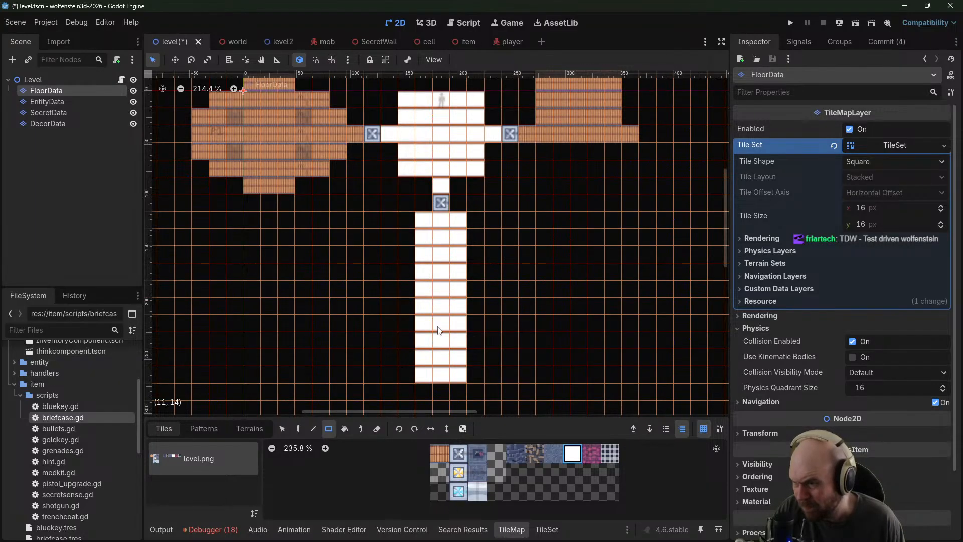
middle_click_drag(427, 165, 457, 178)
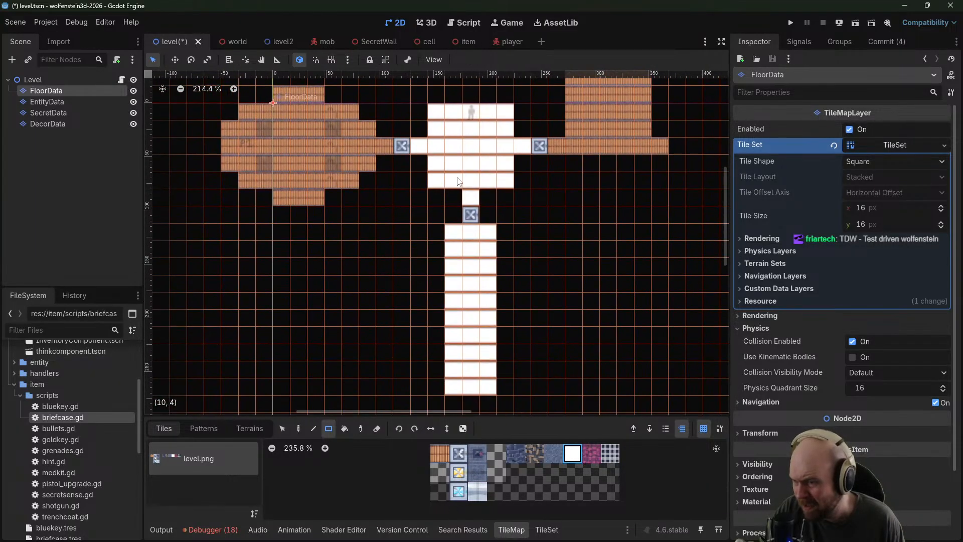
On the EntityData layer, place two guards side by side near the north end of the eastern wood room
left_click(56, 101)
left_click(487, 454)
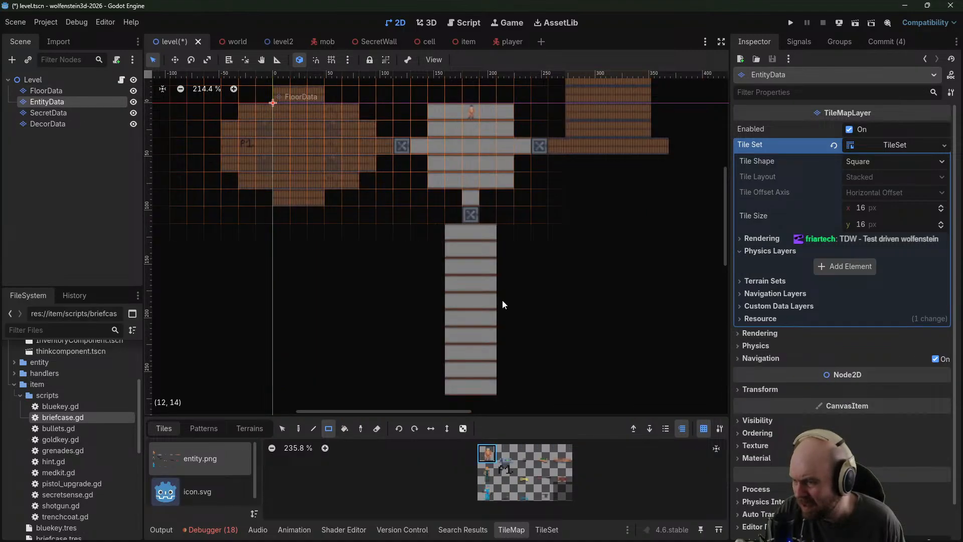
middle_click_drag(566, 221, 440, 359)
left_click(466, 181)
left_click(503, 182)
middle_click_drag(434, 259, 579, 166)
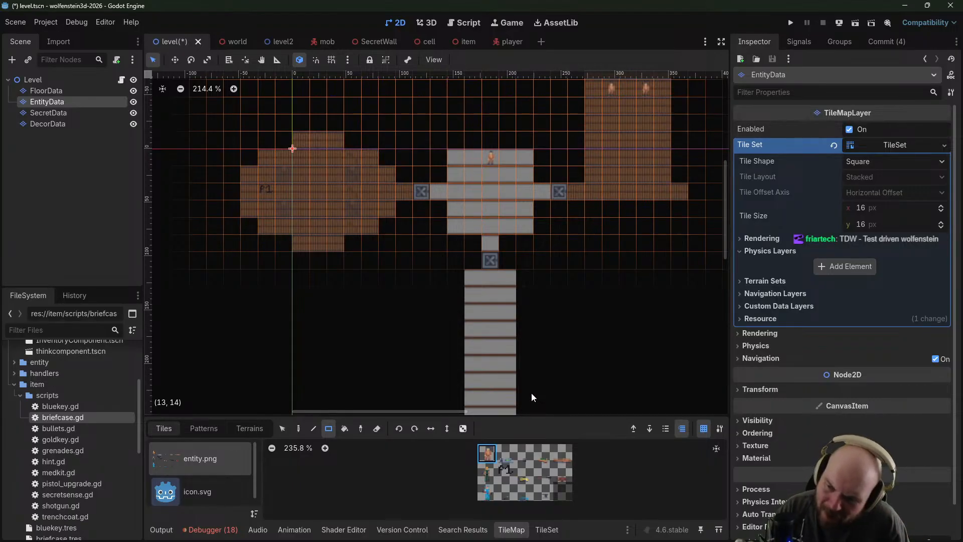
Place the second and third top-row entity.png tiles at the east and west edges of the eastern wood room, in cells (21, 0) and (17, 0)
left_click(506, 453)
middle_click_drag(662, 202, 592, 258)
left_click(593, 214)
left_click(525, 453)
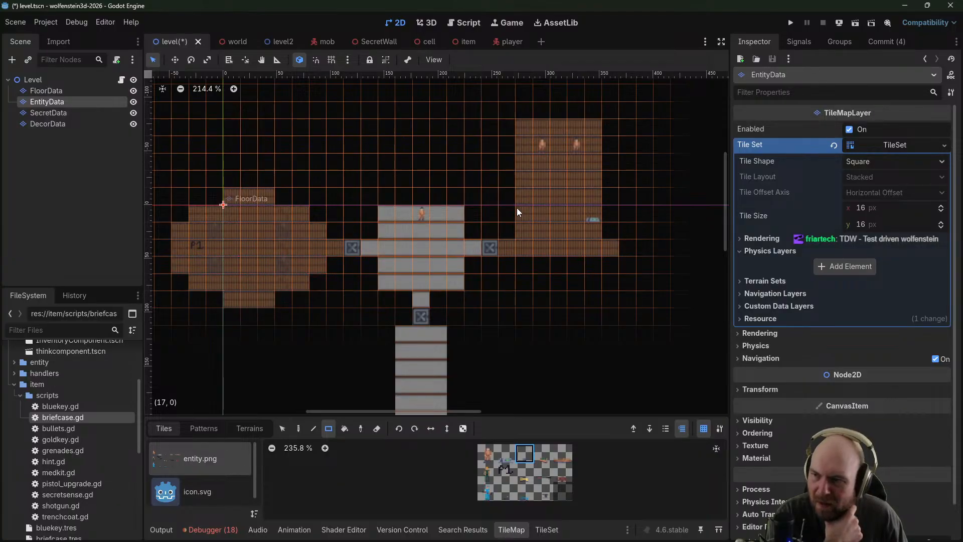
left_click(525, 224)
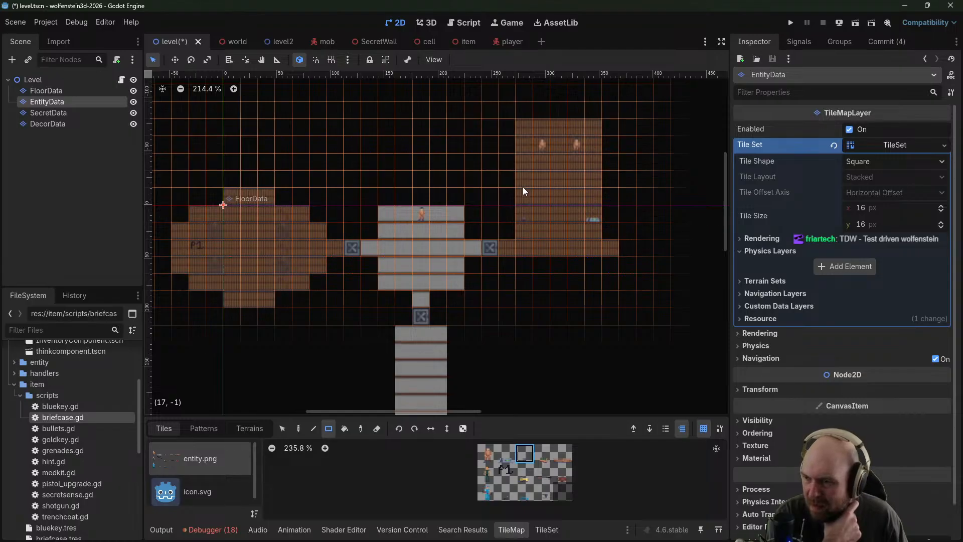
On the FloorData layer, widen two rows of the southern white corridor by one white tile on each side
middle_click_drag(535, 191, 675, 125)
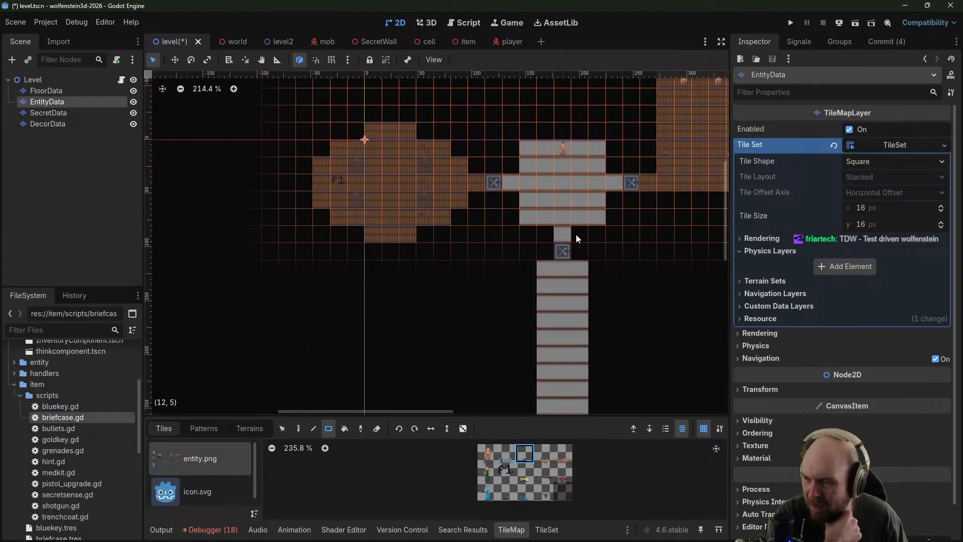
middle_click_drag(509, 320, 517, 265)
left_click(67, 89)
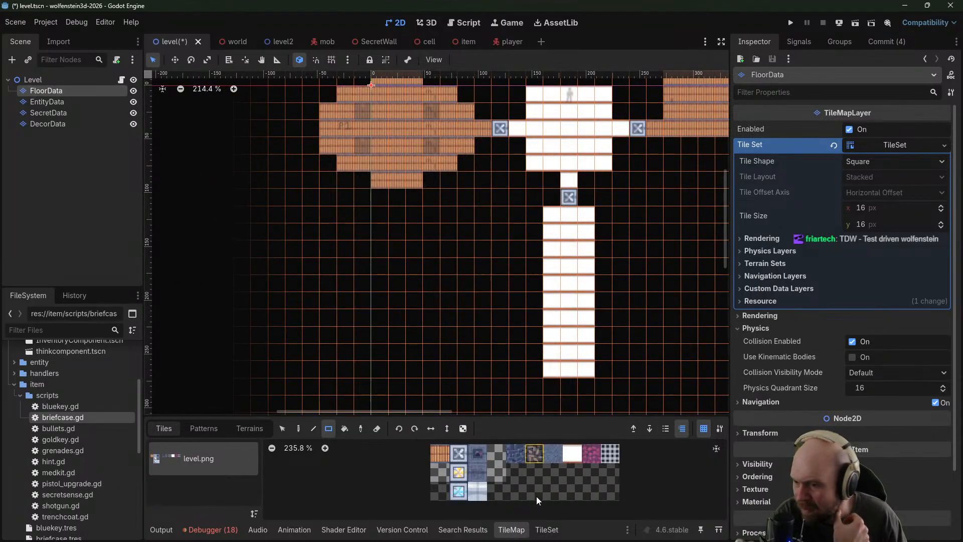
left_click(570, 454)
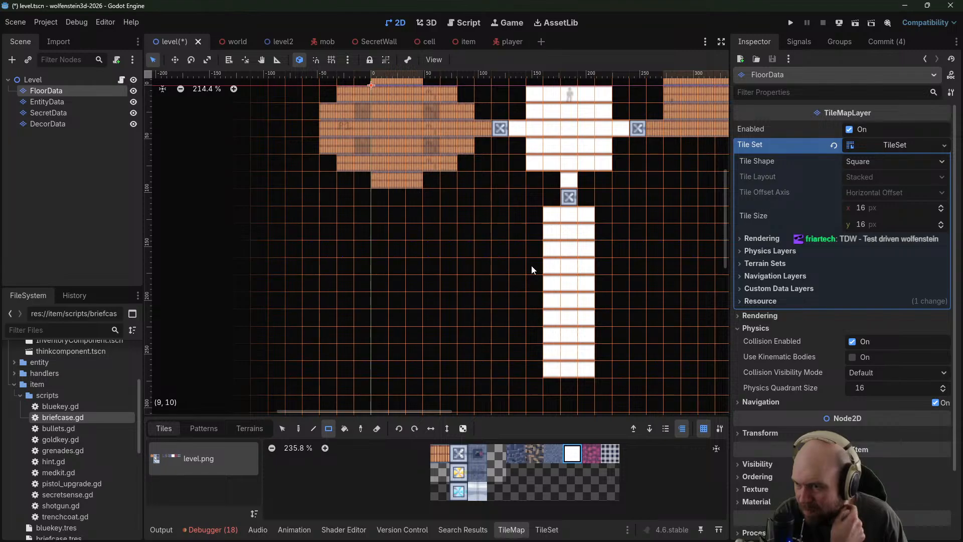
left_click_drag(533, 263, 611, 273)
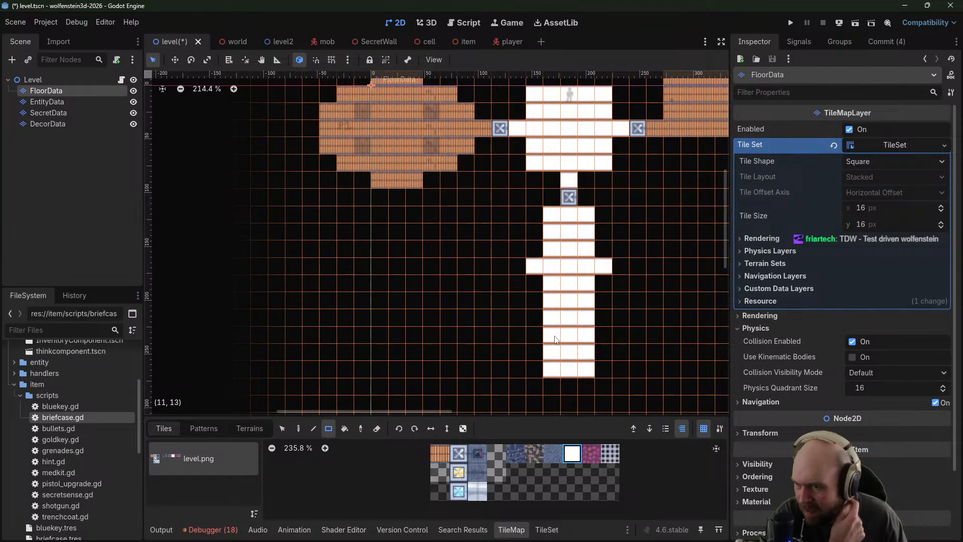
left_click_drag(539, 341, 597, 343)
left_click(605, 338)
Place door tiles on the side openings of the southern white corridor
left_click(458, 453)
left_click(528, 264)
left_click(605, 268)
left_click(604, 337)
Paint two white rooms of 3 by 3 tiles, one behind each door on the corridor's west side
left_click(573, 453)
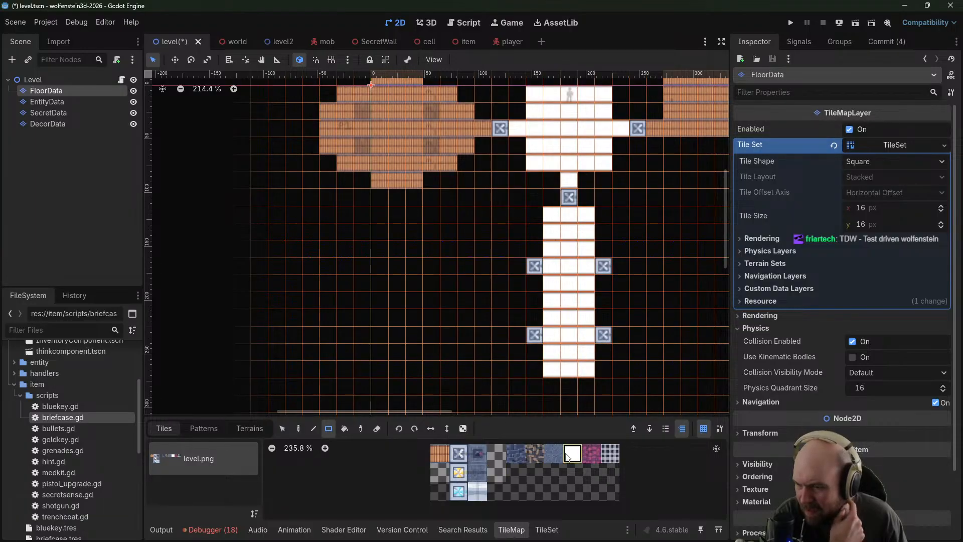
mouse_move(513, 249)
left_mouse_down()
mouse_move(479, 268)
mouse_move(482, 279)
left_mouse_up()
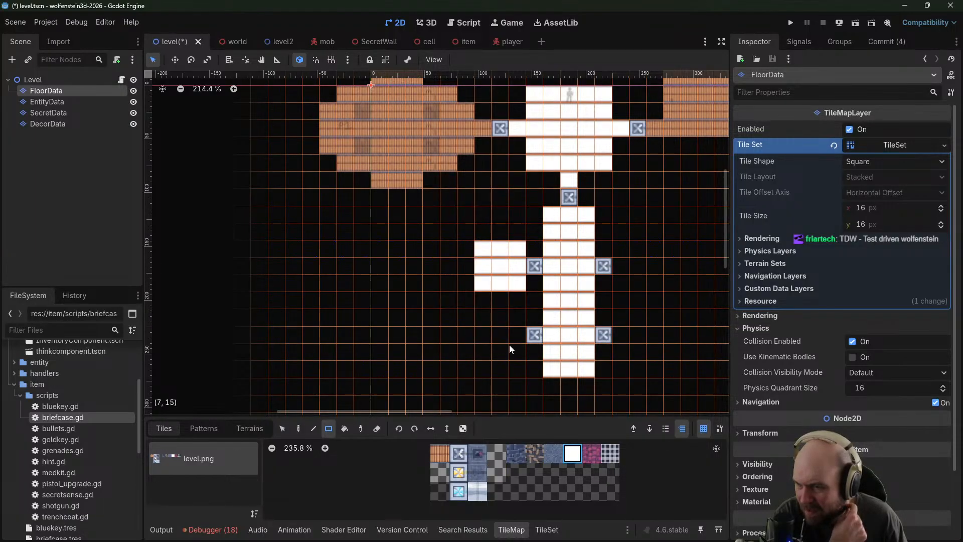
left_click_drag(517, 325, 489, 351)
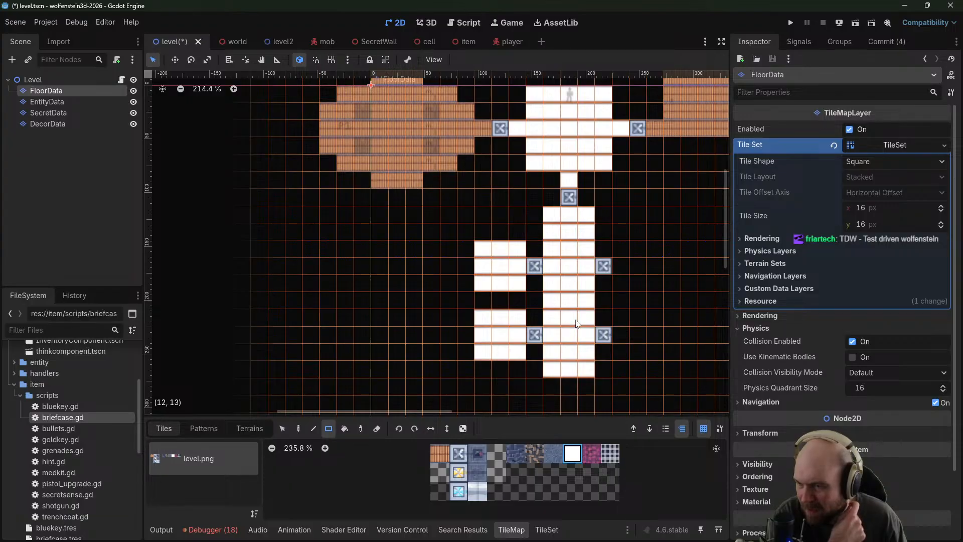
Paint white floor behind the corridor's east doors: a 3 by 3 room, a 12 by 3 passage, and a 7-tile-wide hall rising north from its end
left_click_drag(622, 244, 651, 279)
middle_click_drag(664, 325, 439, 247)
left_click_drag(395, 242, 585, 278)
middle_click_drag(530, 170, 490, 282)
left_click_drag(437, 336, 549, 238)
middle_click_drag(321, 258, 402, 176)
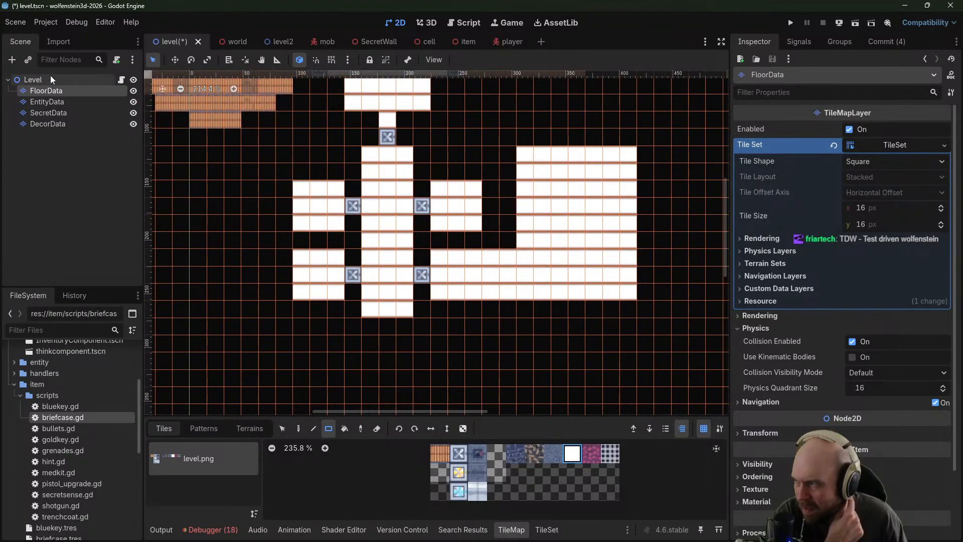
Erase the outer tiles of the two upper side rooms so each has a small cross-shaped floor plan
left_click(462, 223)
left_click(470, 218)
left_click(470, 206)
left_click(467, 193)
left_click(460, 193)
left_click(336, 191)
left_click(336, 223)
left_click(303, 224)
left_click(301, 189)
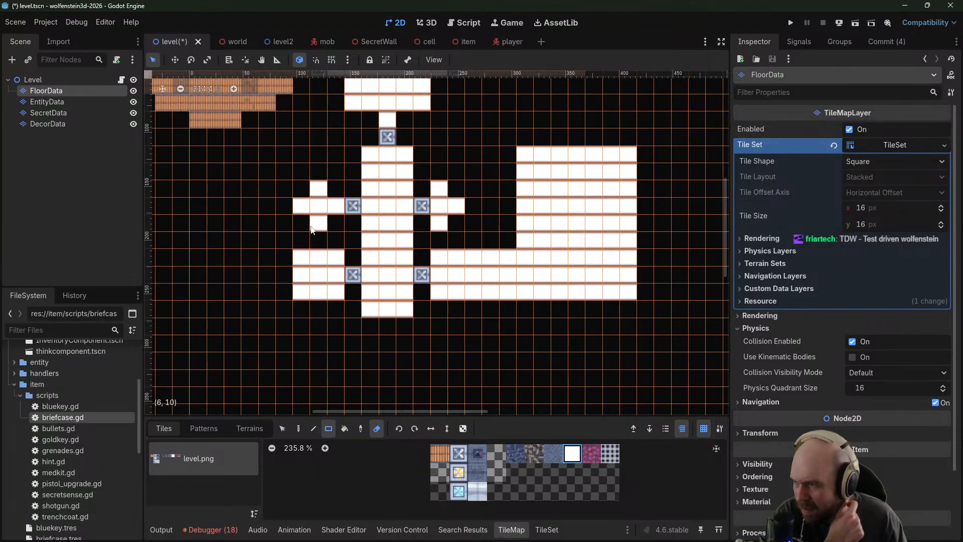
Erase the lower west room's two outer corner tiles and the three-tile row at the corridor's south end
left_click(302, 258)
left_click(301, 291)
mouse_move(373, 299)
left_mouse_down()
mouse_move(416, 302)
mouse_move(394, 316)
left_mouse_up()
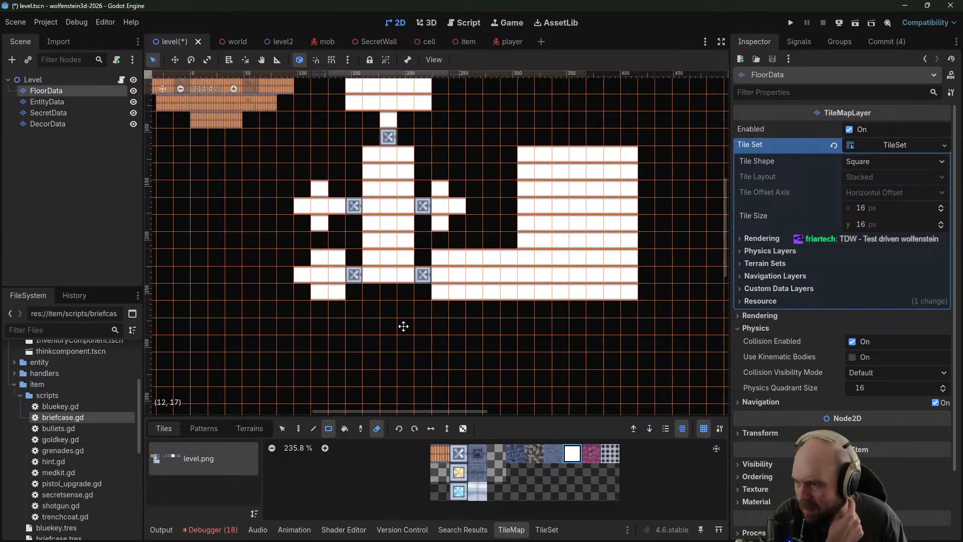
middle_click_drag(413, 403, 444, 430)
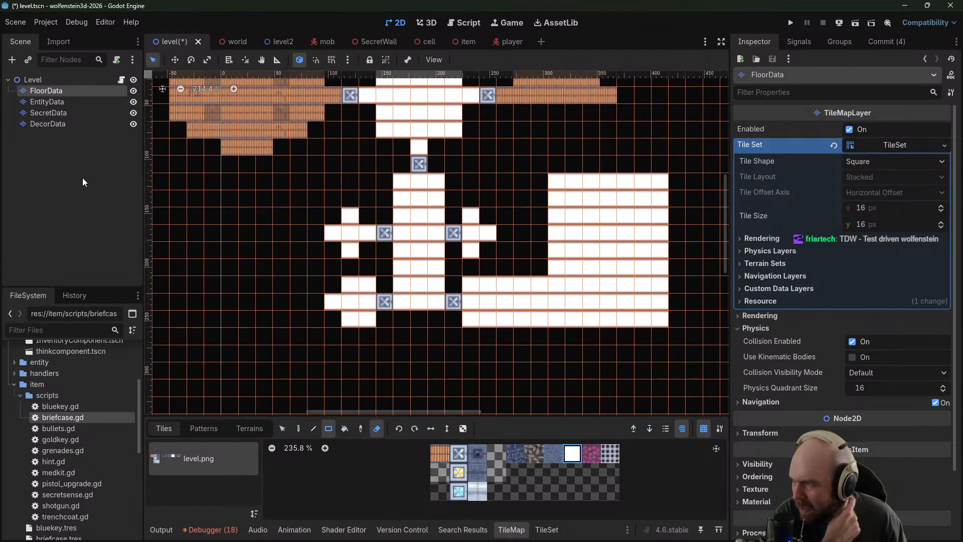
On the EntityData layer, place item tiles from entity.png in the upper side rooms, at cells (15, 10), (6, 10) and (7, 11)
left_click(55, 102)
left_click(512, 457)
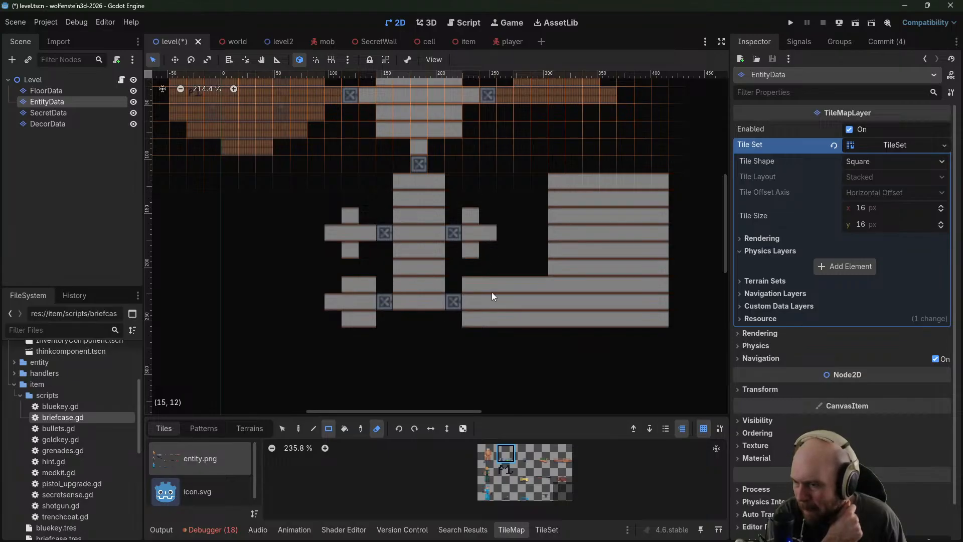
left_click(377, 429)
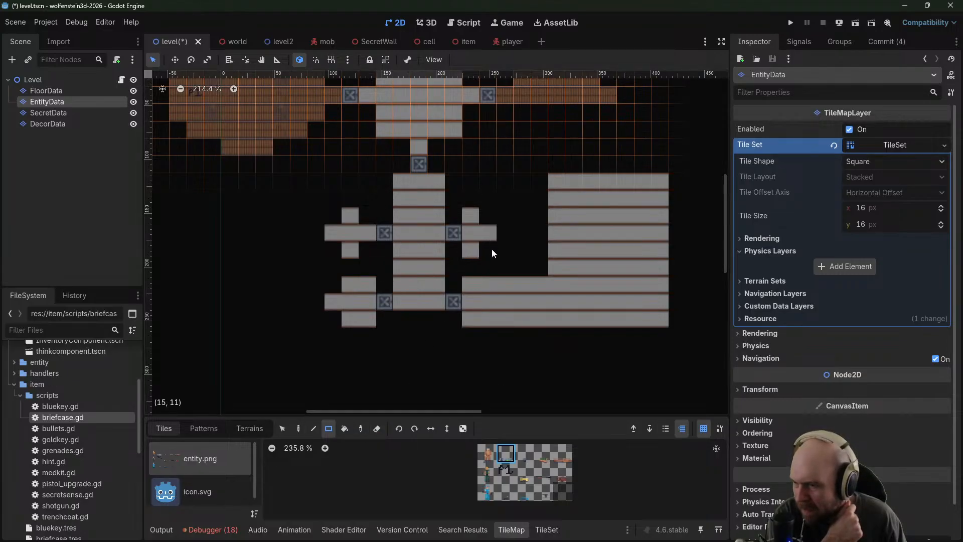
left_click(523, 451)
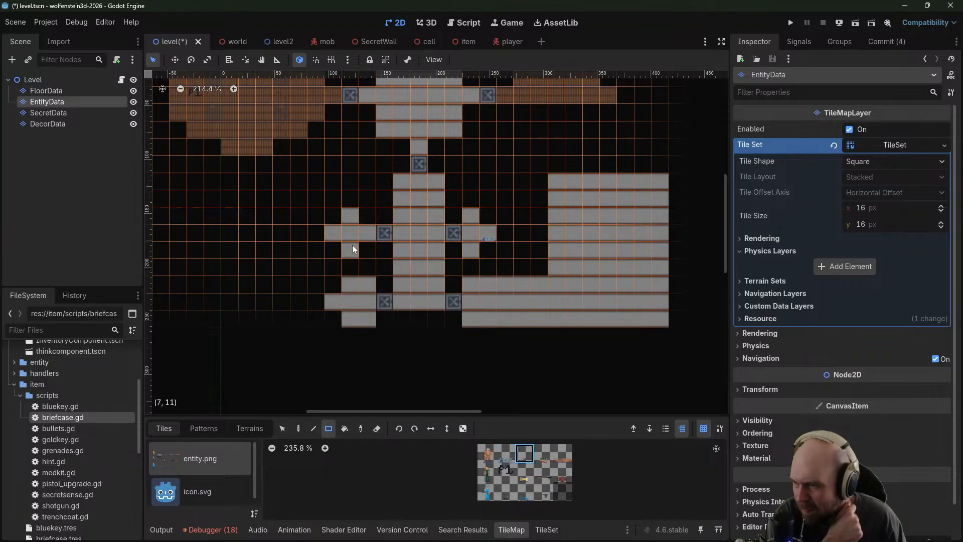
left_click(351, 258)
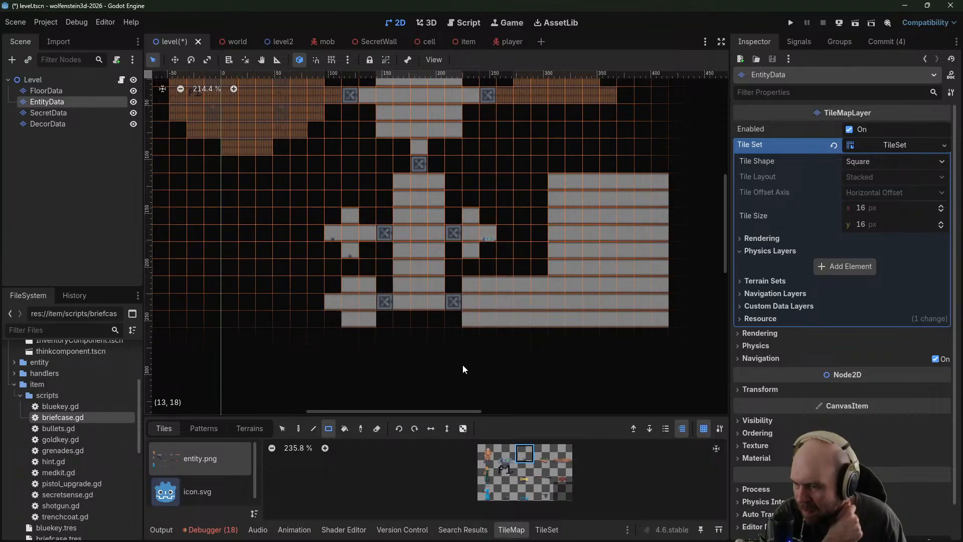
On the DecorData layer, place four barrel tiles from decor.png in the lower west room, two along each side of its middle row
left_click(80, 111)
left_click(70, 124)
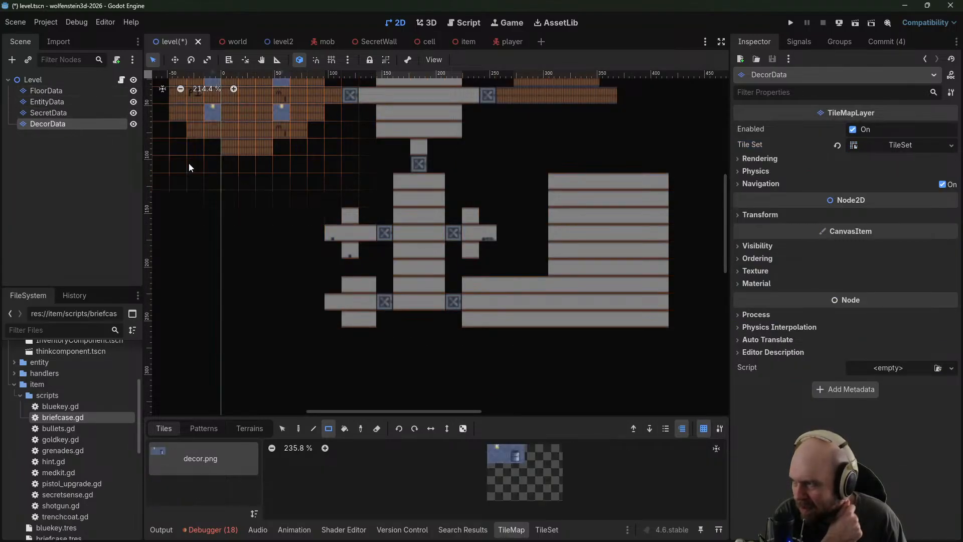
left_click(520, 452)
mouse_move(349, 287)
left_mouse_down()
mouse_move(368, 287)
mouse_move(351, 319)
left_mouse_up()
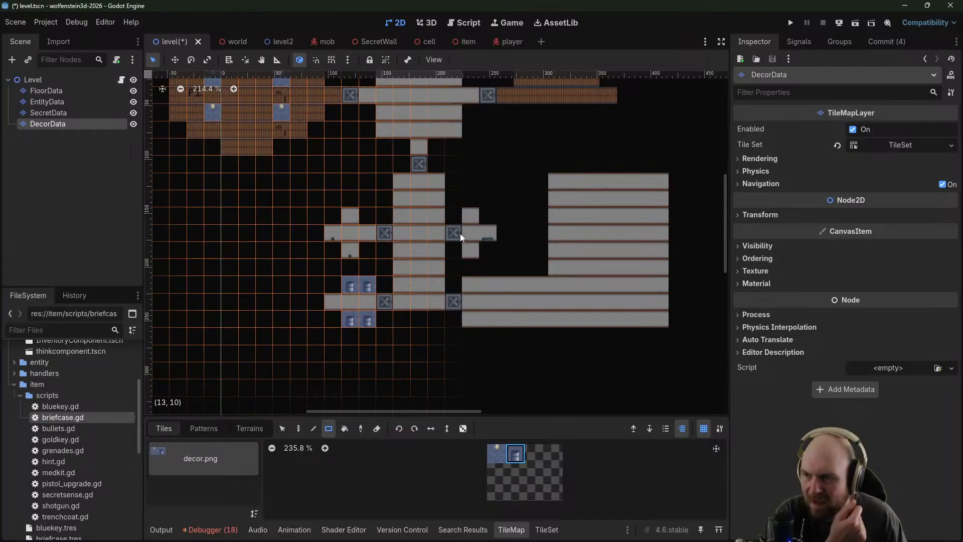
Place three barrels in the upper side rooms' alcoves and five along the southeast passage, three on its north edge and two on its south edge
left_click(470, 221)
left_click(471, 249)
left_click(356, 217)
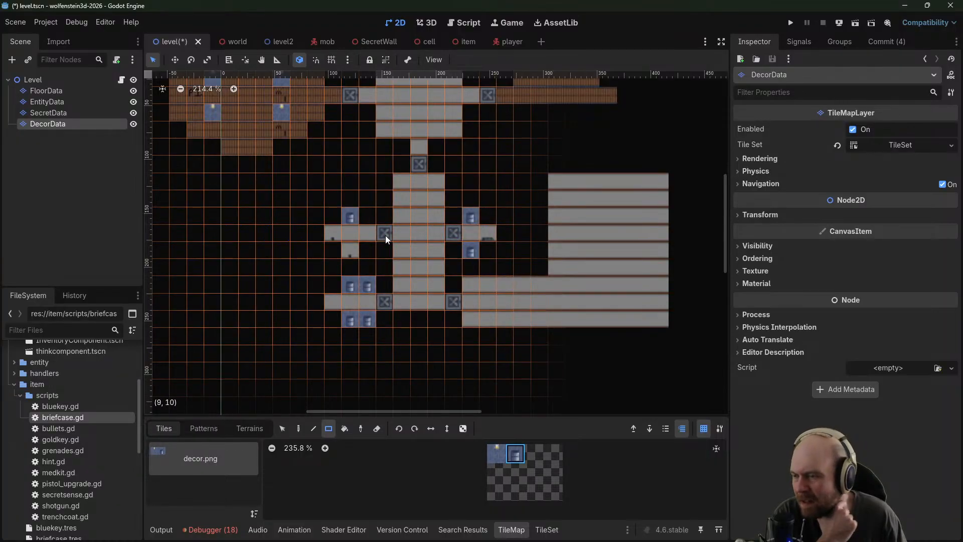
left_click_drag(471, 287, 512, 285)
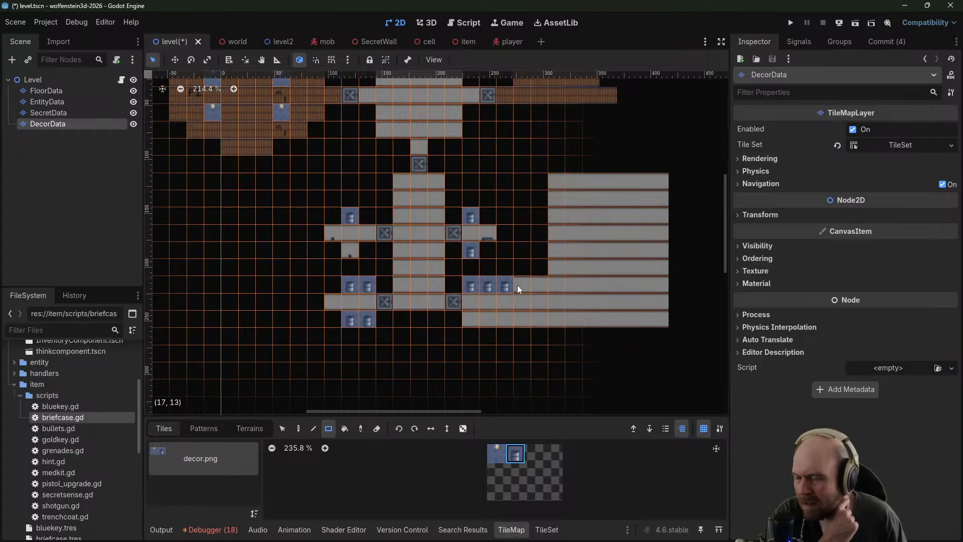
left_click_drag(522, 324, 540, 320)
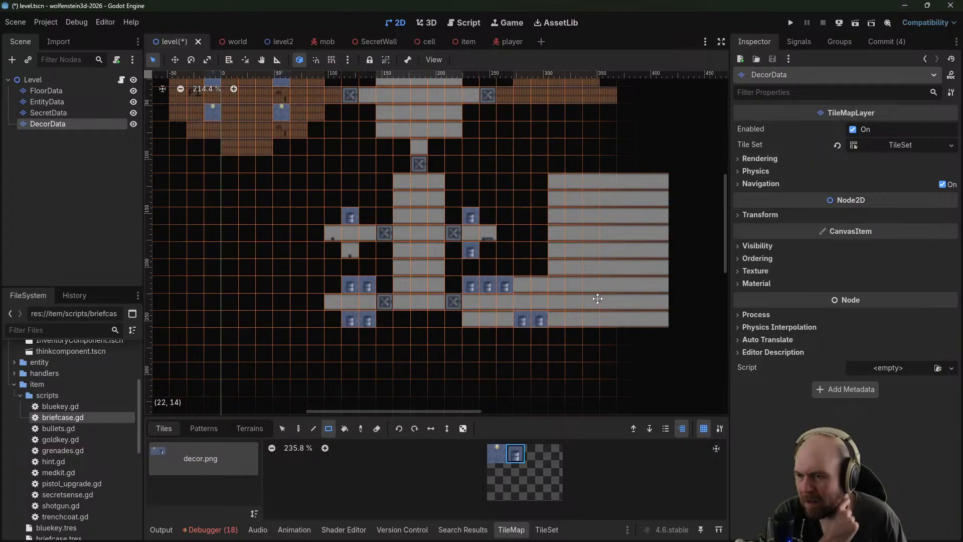
On the EntityData layer, place three guards in the large southeast hall, two in its upper part and one near its lower east side
middle_click_drag(600, 298, 534, 326)
middle_click_drag(525, 172, 465, 135)
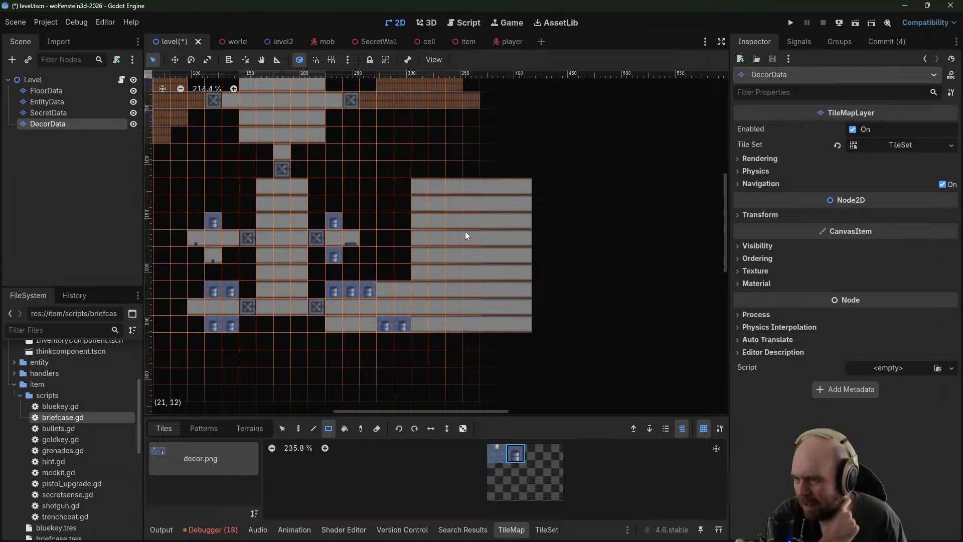
left_click(61, 101)
left_click(487, 453)
left_click(437, 221)
left_click(499, 225)
left_click(507, 293)
On the FloorData layer, erase the southeast hall's western column, two more northwest tiles, and three north and two south edge tiles of the passage
mouse_move(498, 186)
middle_mouse_down()
mouse_move(547, 258)
mouse_move(533, 255)
middle_mouse_up()
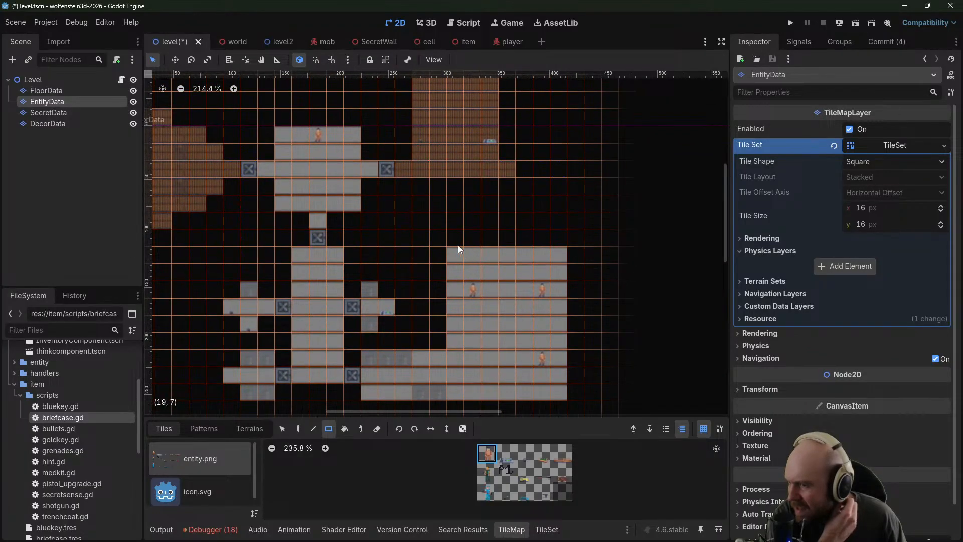
left_click(377, 429)
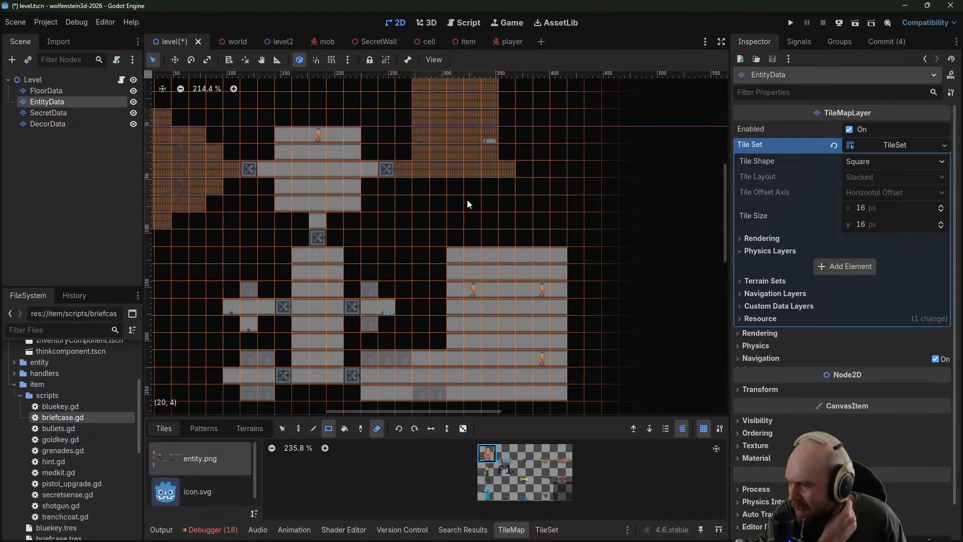
left_click(90, 93)
left_click_drag(455, 255, 454, 338)
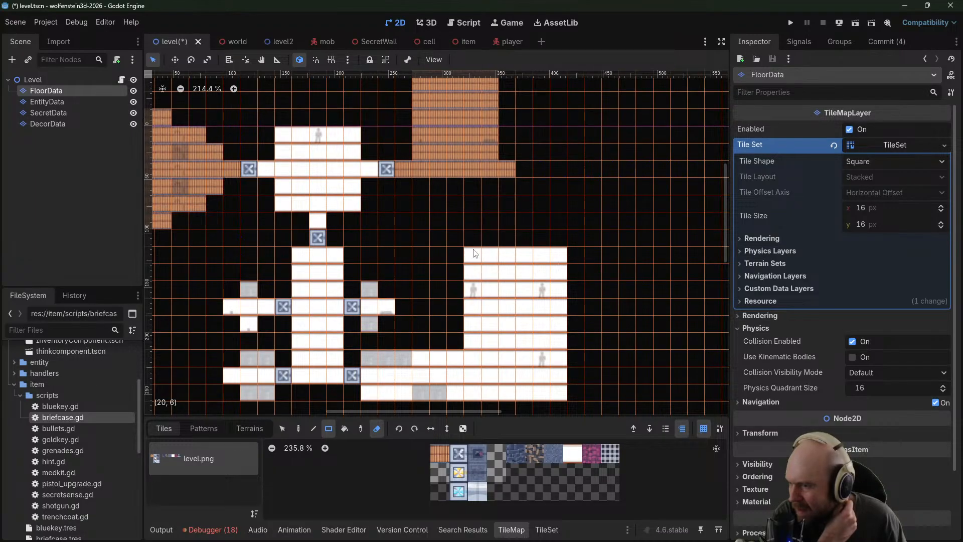
left_click_drag(474, 251, 472, 270)
left_click_drag(454, 353, 429, 346)
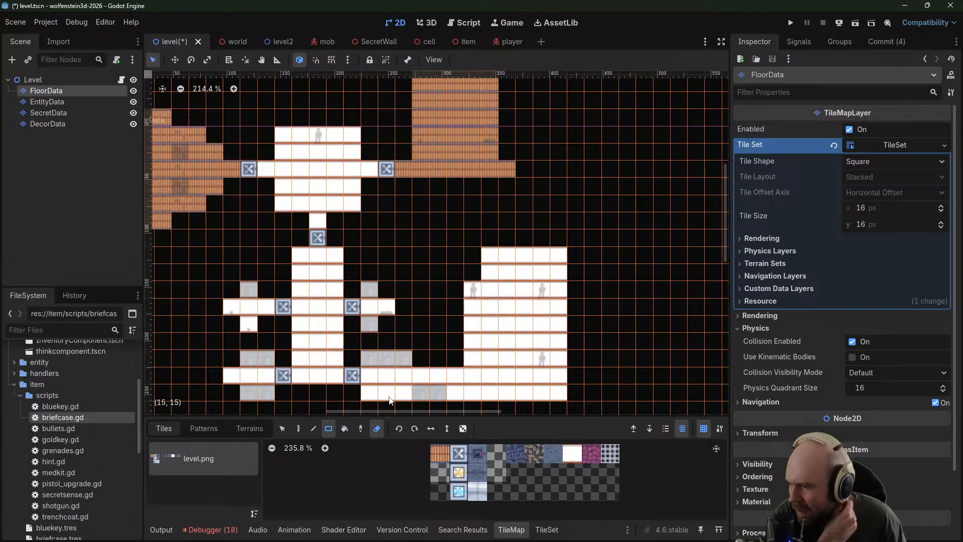
left_click_drag(396, 398, 374, 394)
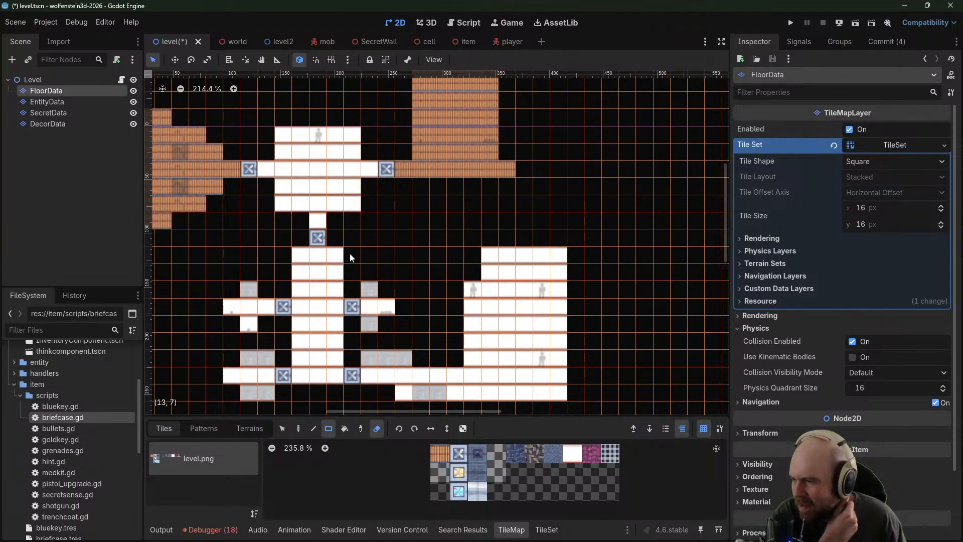
Erase the four corner tiles of the central white room and the two north corner tiles of the eastern wood room
left_click(354, 205)
middle_click_drag(379, 209, 468, 269)
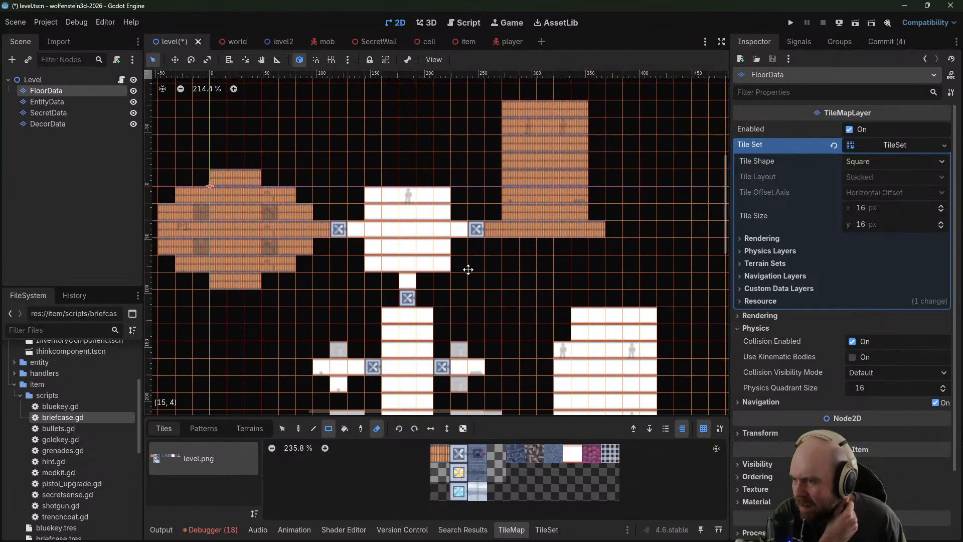
left_click(446, 200)
left_click(374, 195)
left_click(367, 266)
middle_click_drag(492, 205, 463, 248)
left_click(482, 153)
left_click(549, 154)
Run the project, start the game, enter the central white room, shoot the guard and collect the dropped magazine
left_click(791, 21)
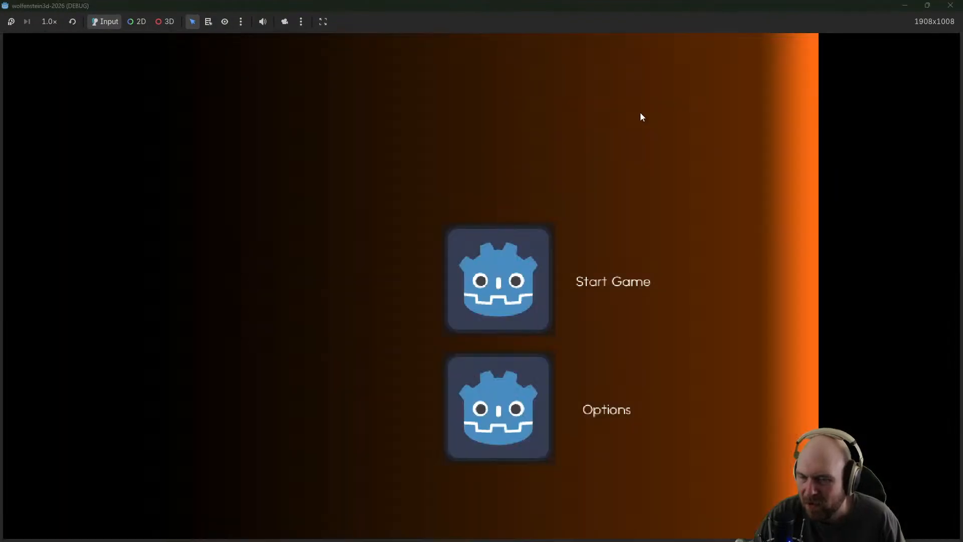
key("w")
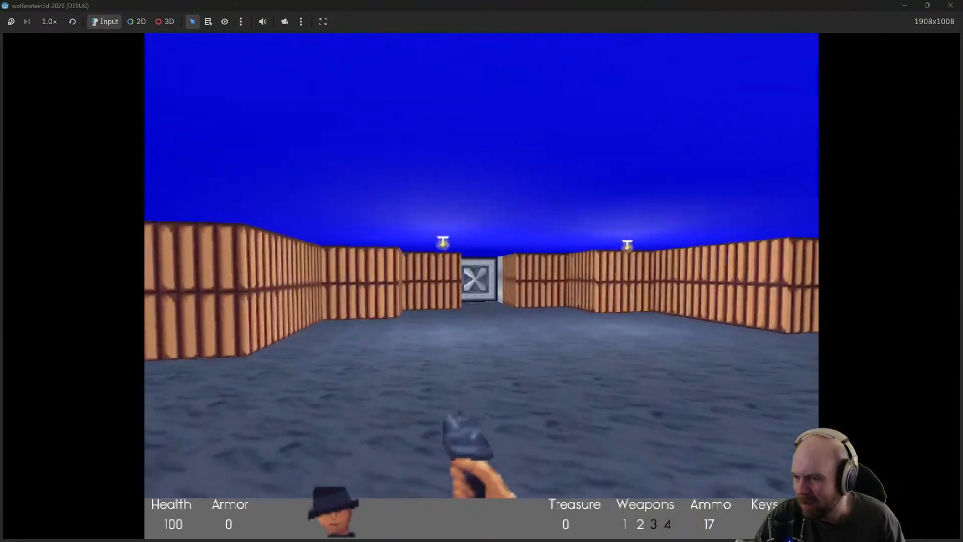
key("w")
key("e")
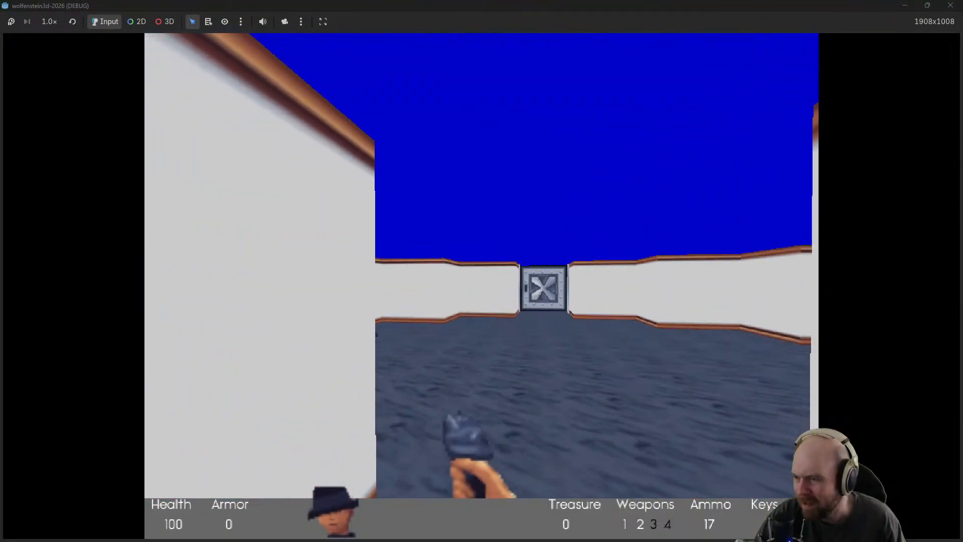
key("w")
left_click(481, 286)
left_click(481, 286)
left_click(482, 286)
key("w")
key("w")
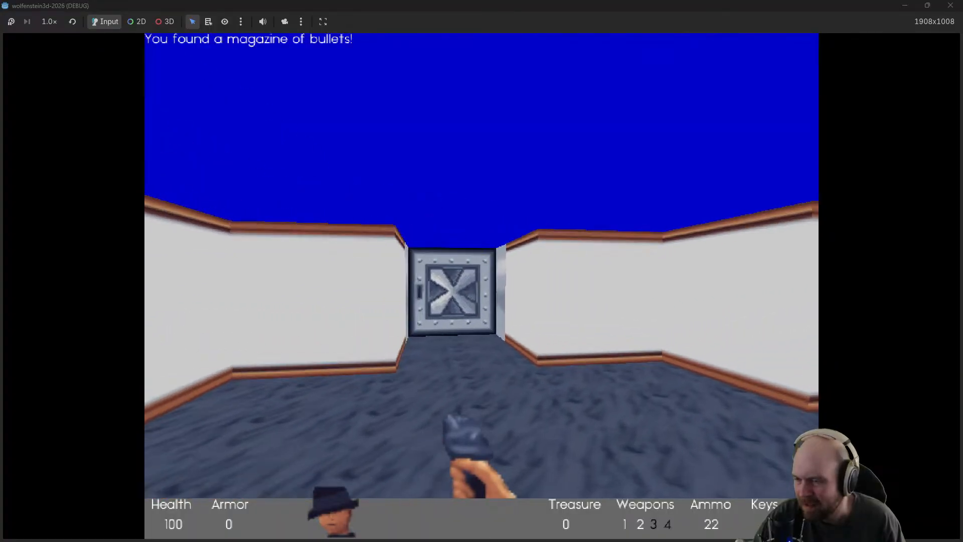
Go through the door into the southern corridor, enter the upper west side room and collect its bullet magazines
key("e")
key("w")
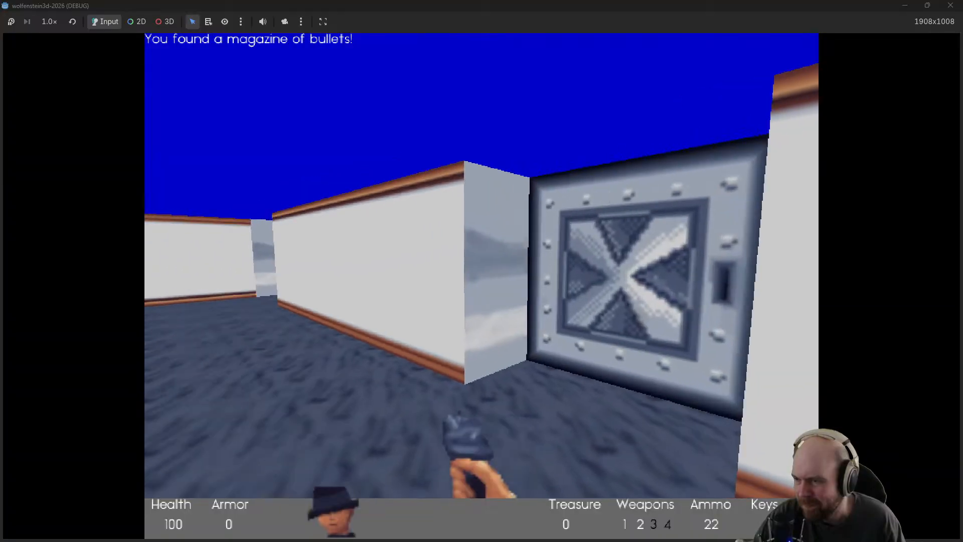
key("w")
key("w")
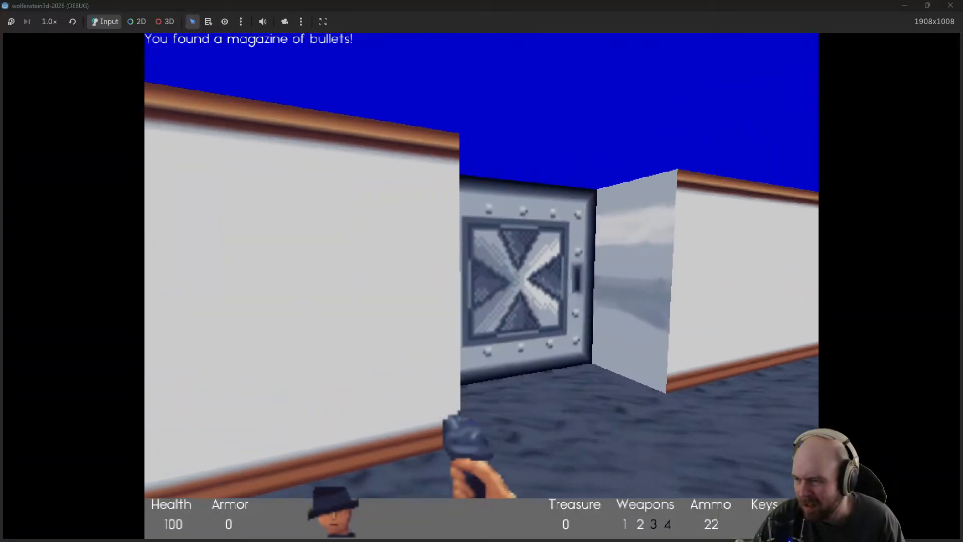
key("e")
key("w")
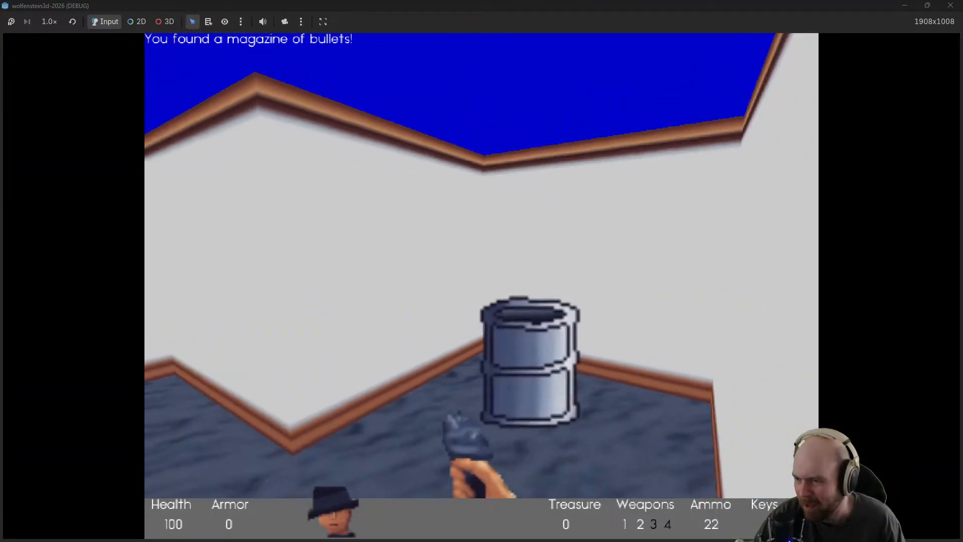
key("w")
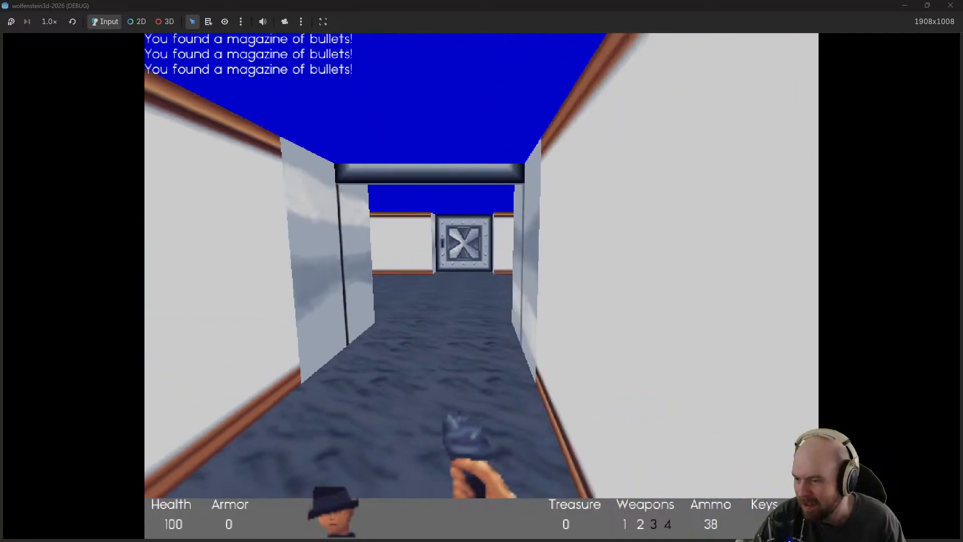
Inspect another barrel-lined side room, then open the southeast door and follow the passage to the large hall
key("w")
key("e")
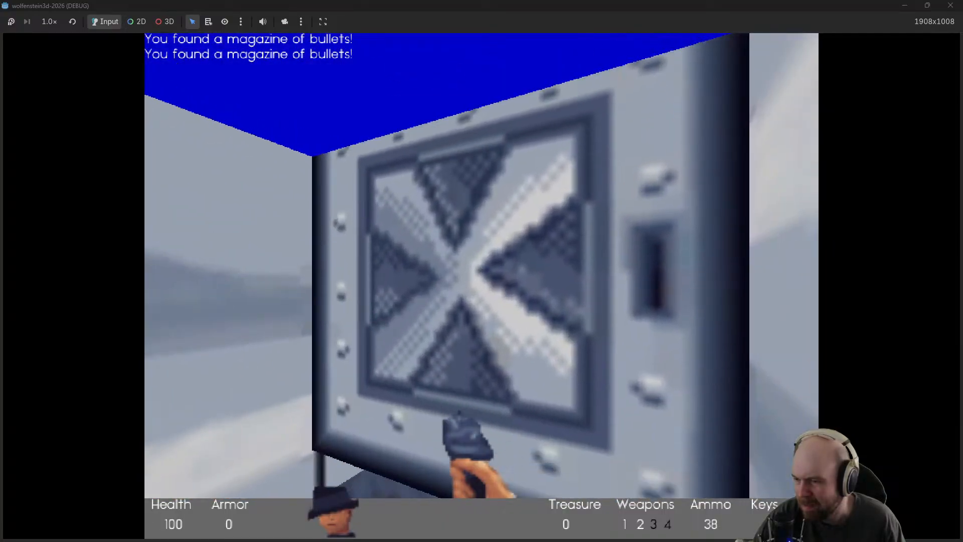
key("w")
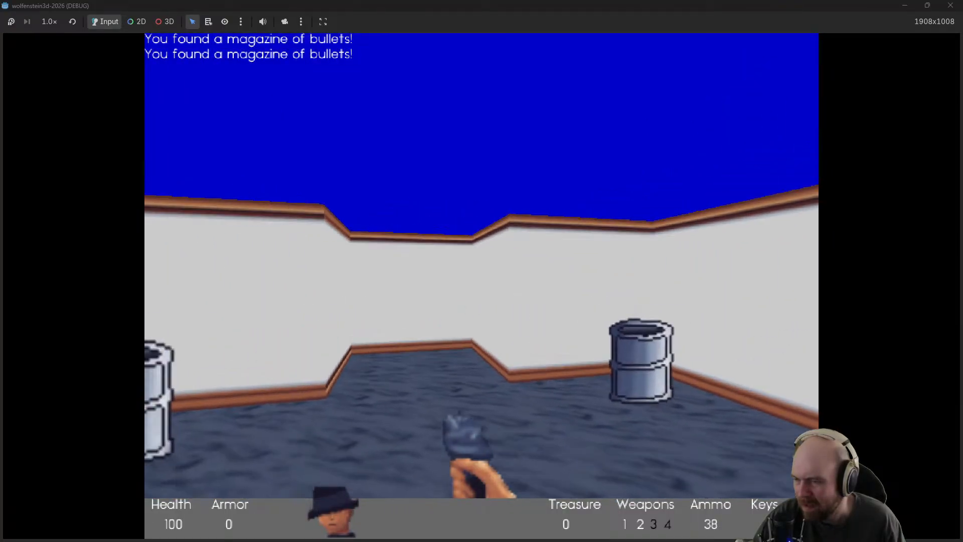
key("w")
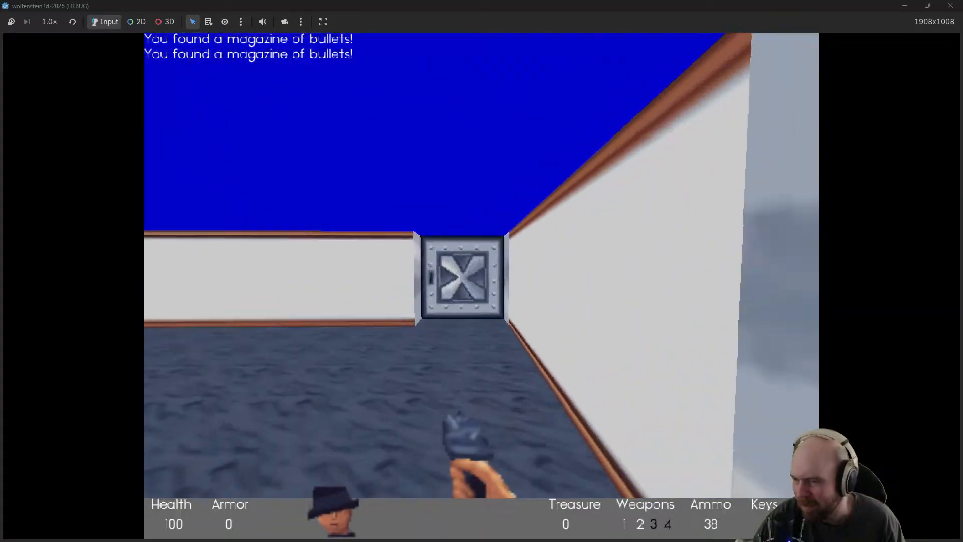
key("e")
key("w")
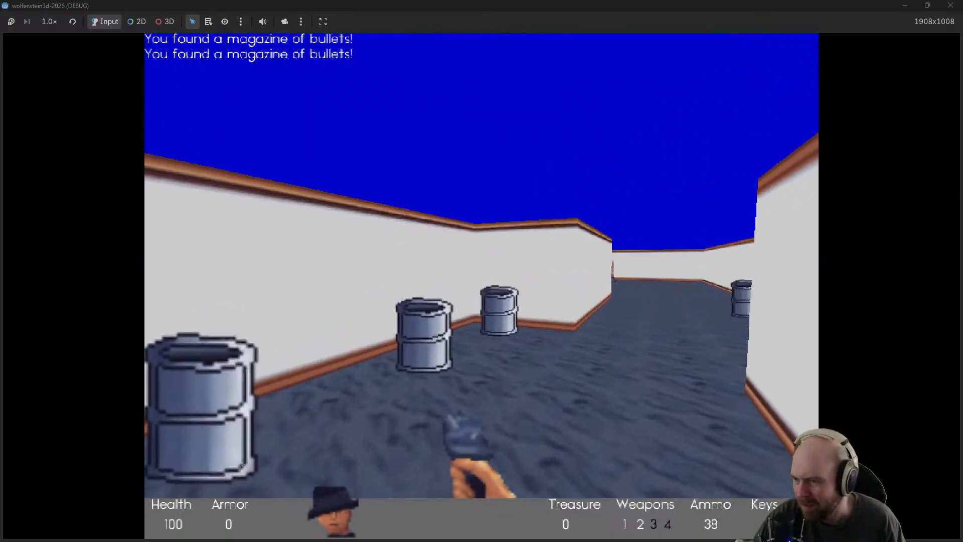
key("w")
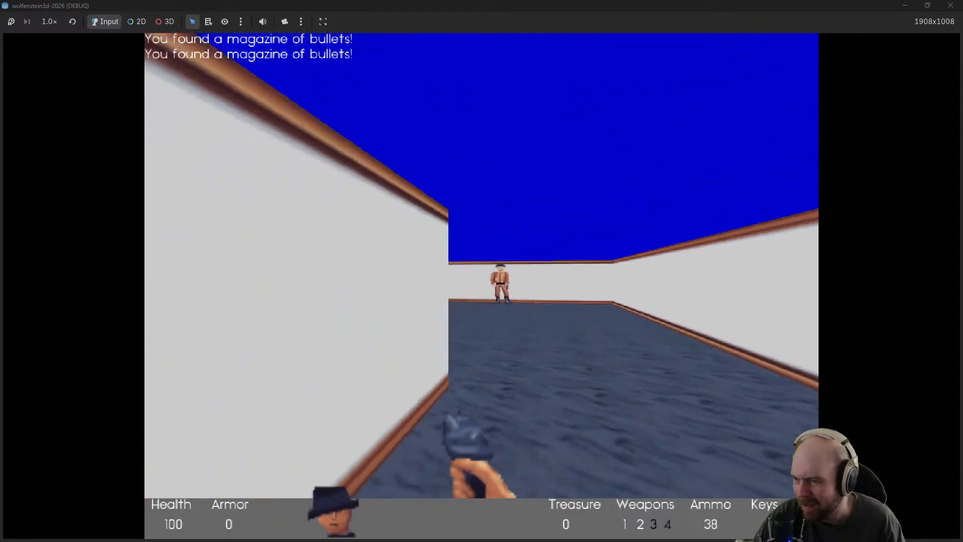
Shoot at the guard in the southeast hall, look back down the passage, and quit the test run to return to the level
left_click(481, 266)
left_click(482, 265)
left_click(482, 265)
left_click(482, 266)
left_click(482, 266)
left_click(482, 266)
left_click(482, 266)
key("w")
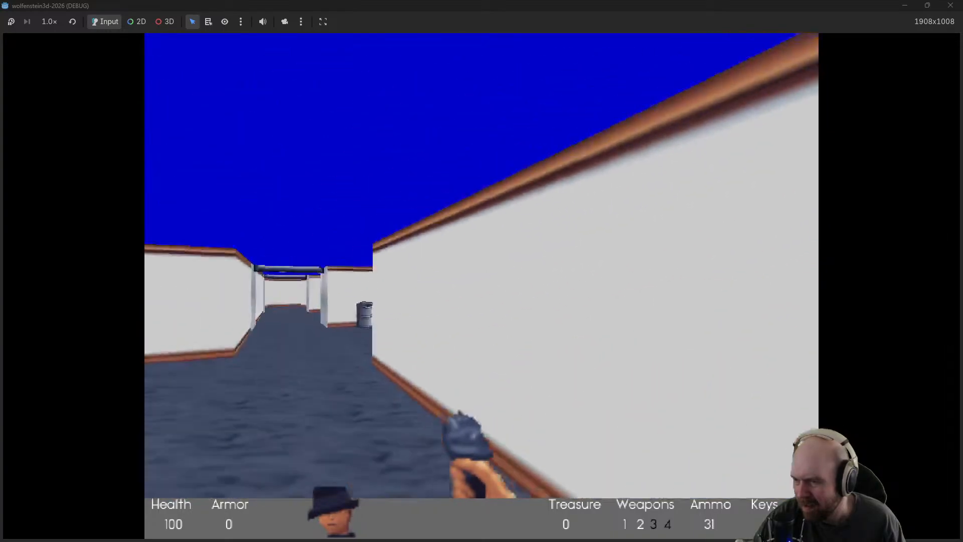
key("Escape")
middle_click_drag(386, 334, 550, 157)
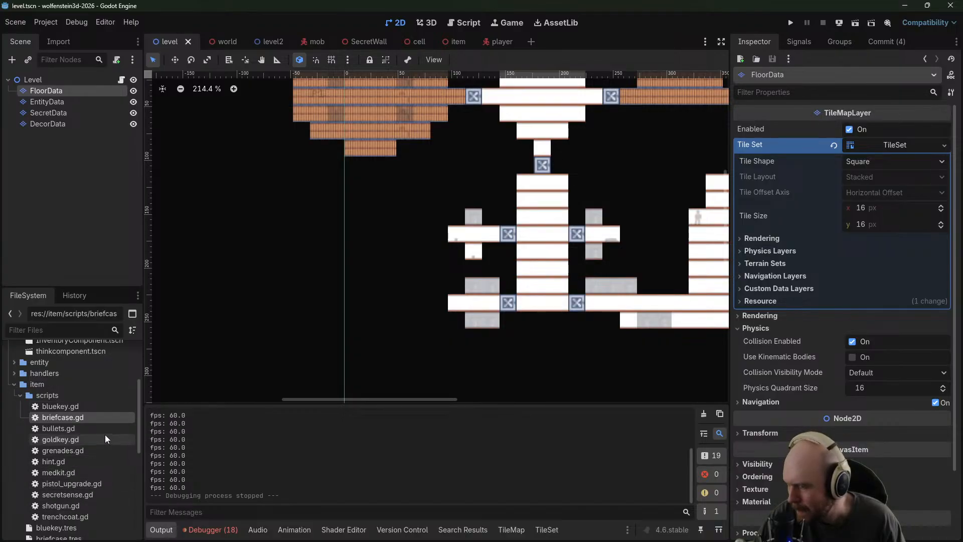
Extend the southwest white corridor one floor tile west and paint a 4x4 purple room at its end on the FloorData layer
left_click(49, 114)
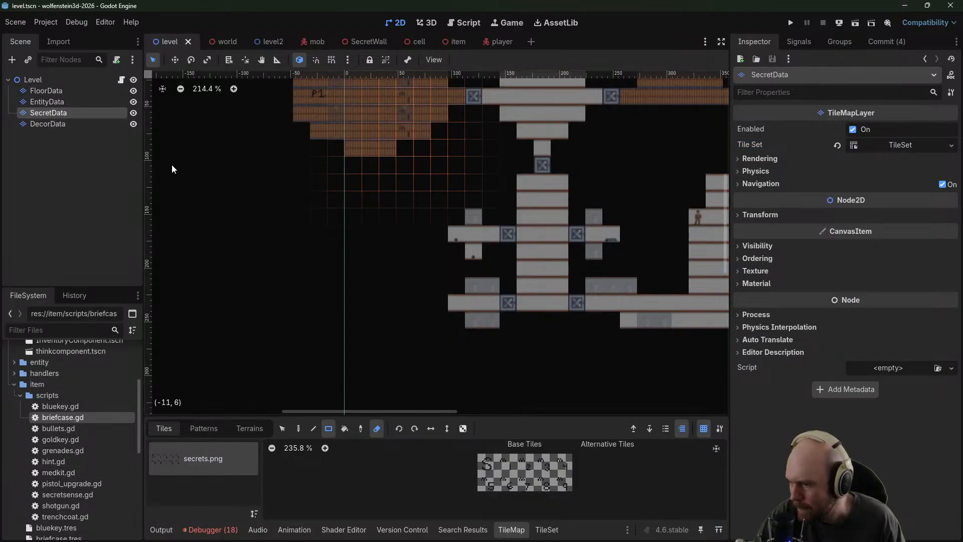
left_click(44, 91)
left_click(572, 454)
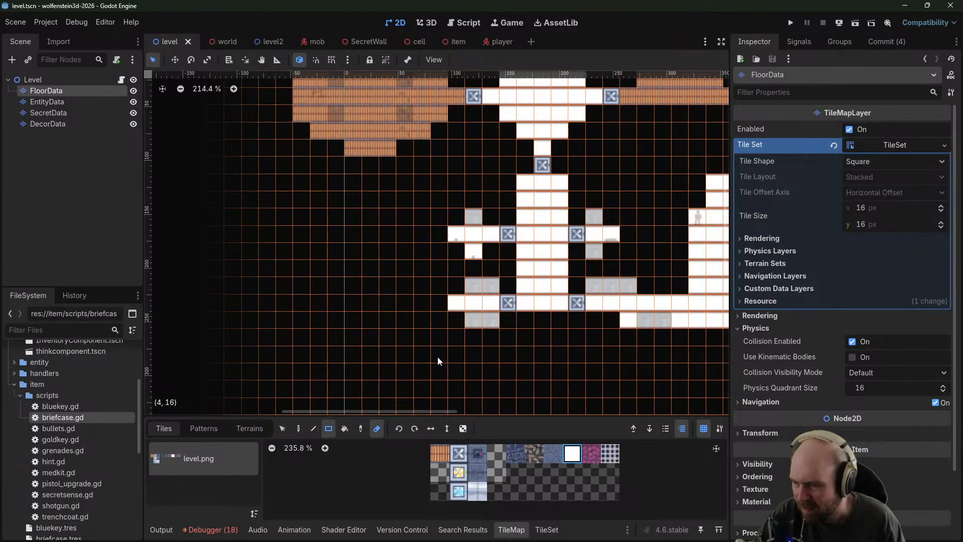
left_click(377, 429)
left_click(439, 303)
left_click(591, 454)
left_click_drag(417, 268, 378, 322)
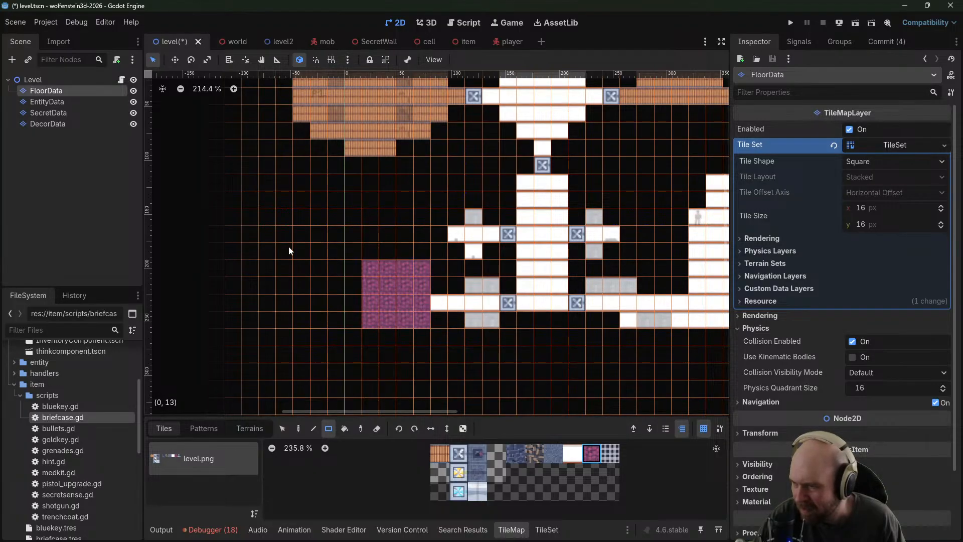
Put the S secret marker on the corridor tile beside the purple room and place an item in the room's upper half
left_click(52, 113)
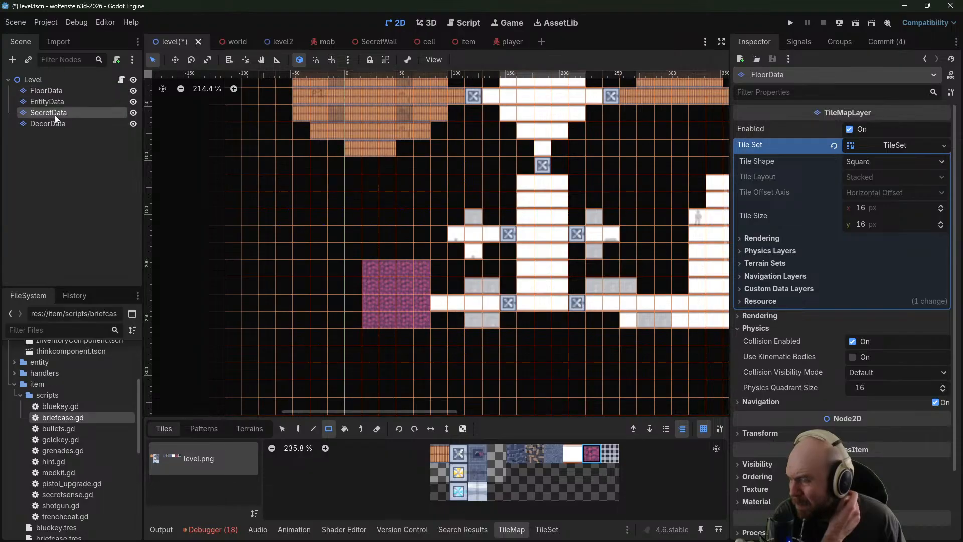
left_click(442, 296)
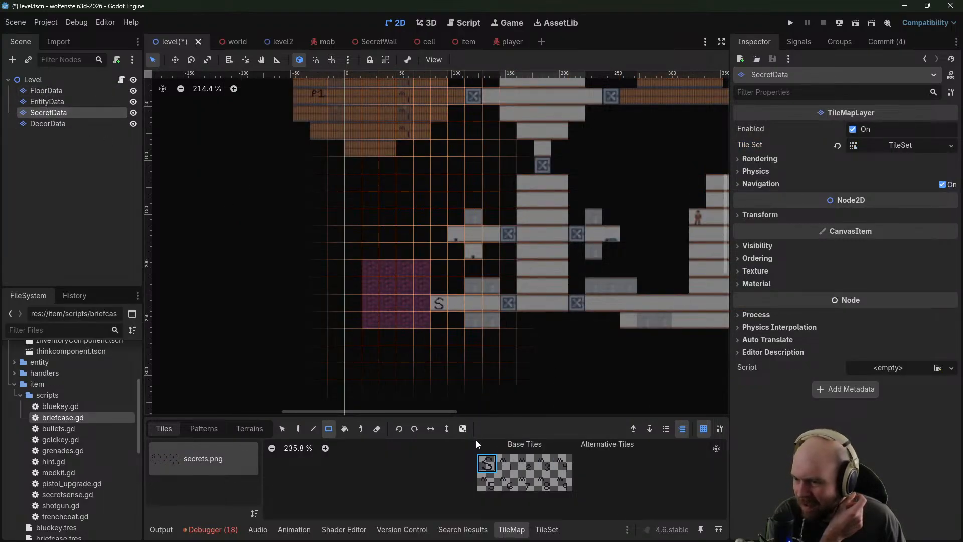
left_click(48, 102)
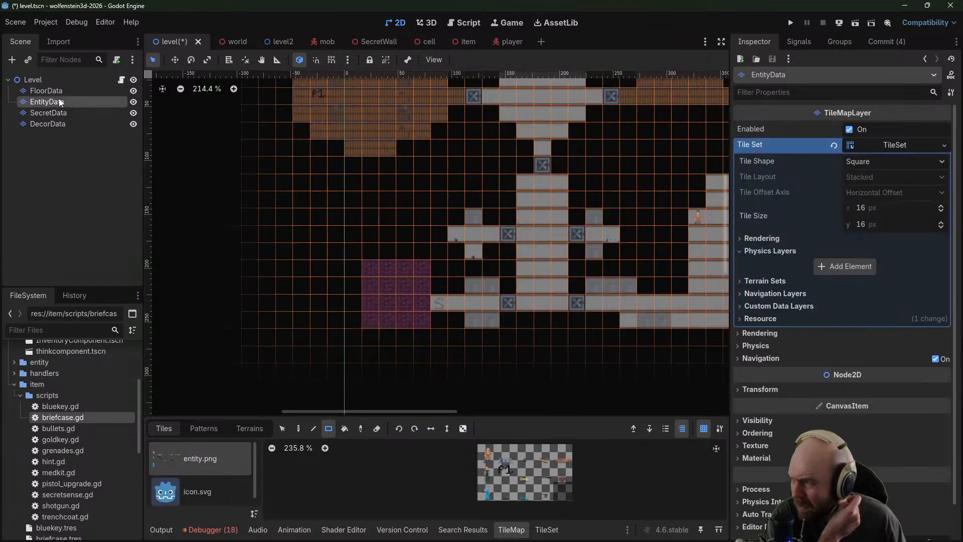
left_click(58, 93)
left_click(48, 101)
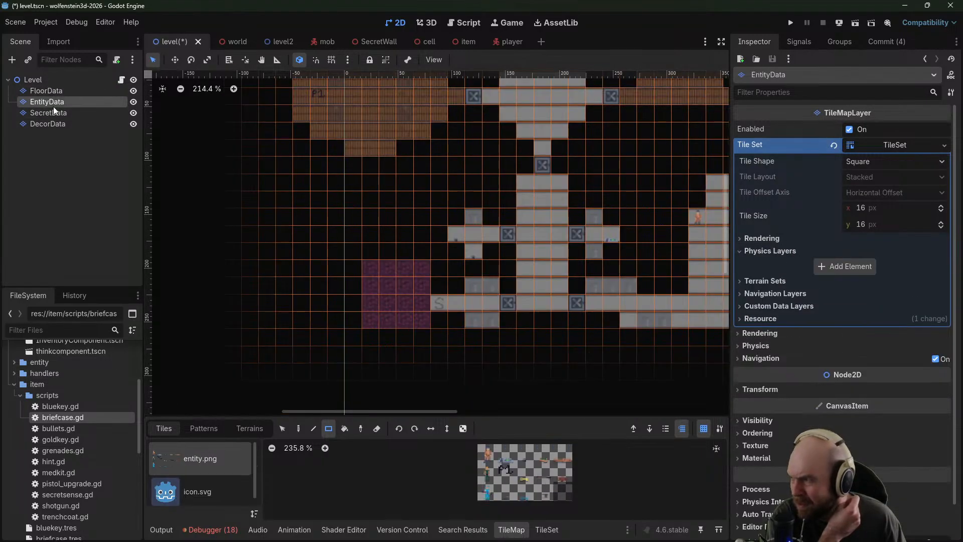
left_click(507, 459)
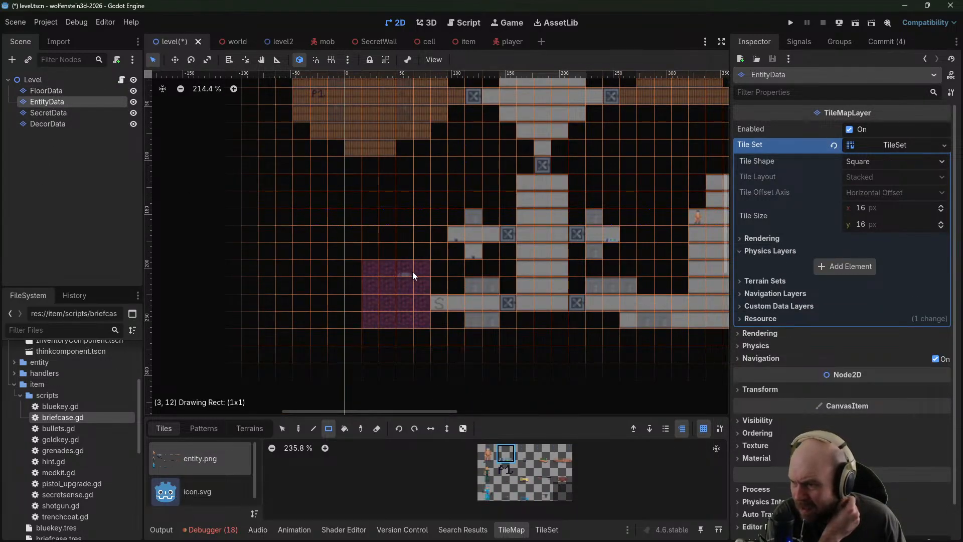
left_click(523, 457)
left_click(372, 270)
Place barrels on the DecorData layer along the purple room's south row, in its second row and in its northeast corner
left_click(69, 124)
left_click(519, 454)
left_click_drag(415, 316, 388, 321)
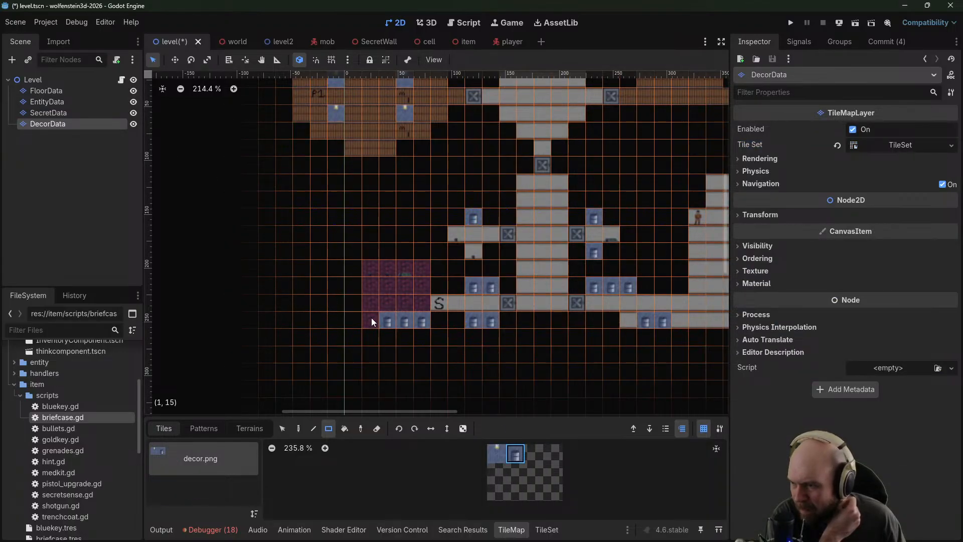
left_click(373, 292)
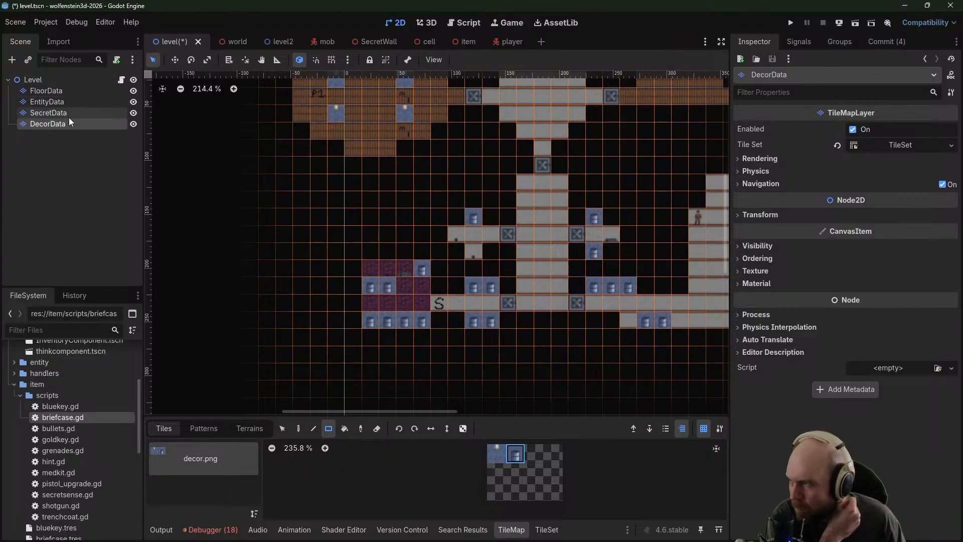
Place lamp tiles in the four barrel-lined side rooms and near both ends of the central southern corridor
left_click(69, 103)
left_click(91, 122)
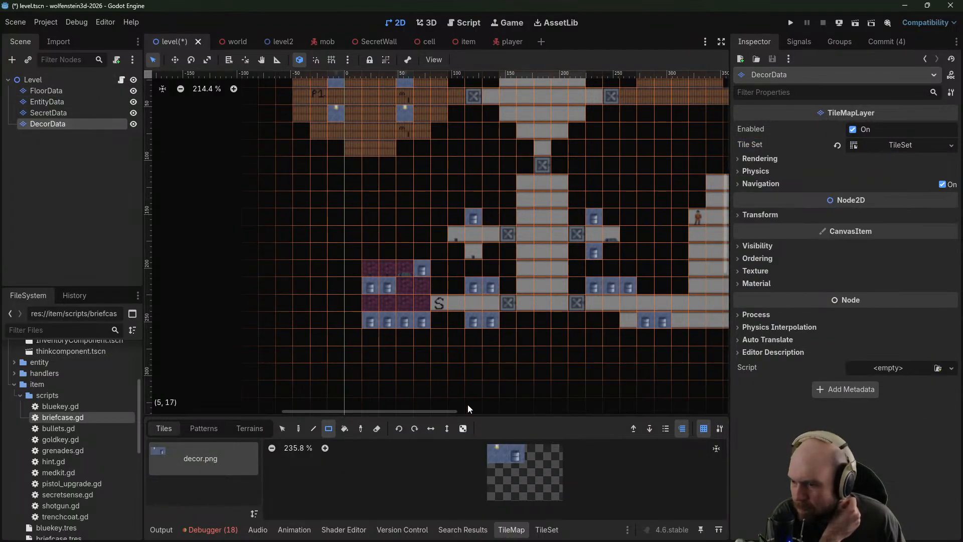
left_click(474, 303)
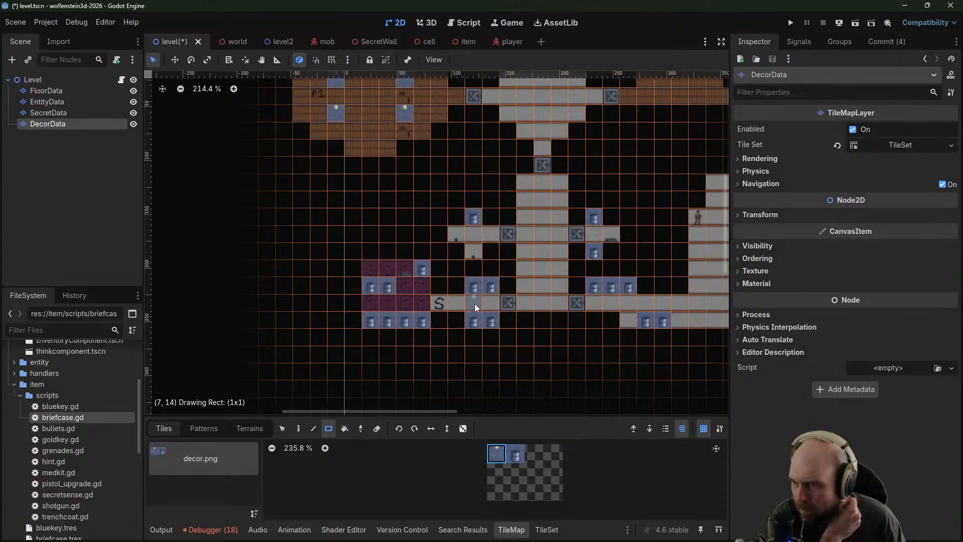
left_click(473, 234)
left_click(591, 236)
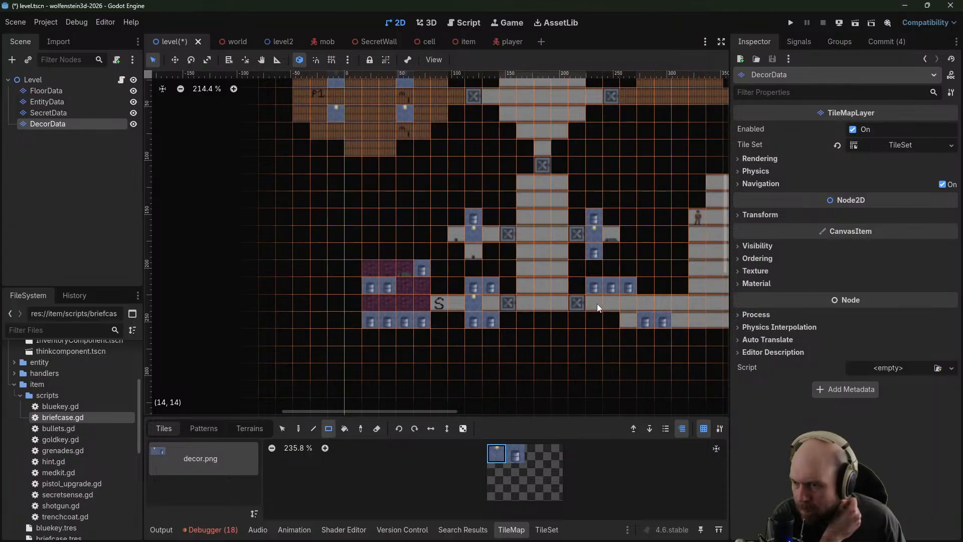
left_click(597, 303)
left_click(543, 284)
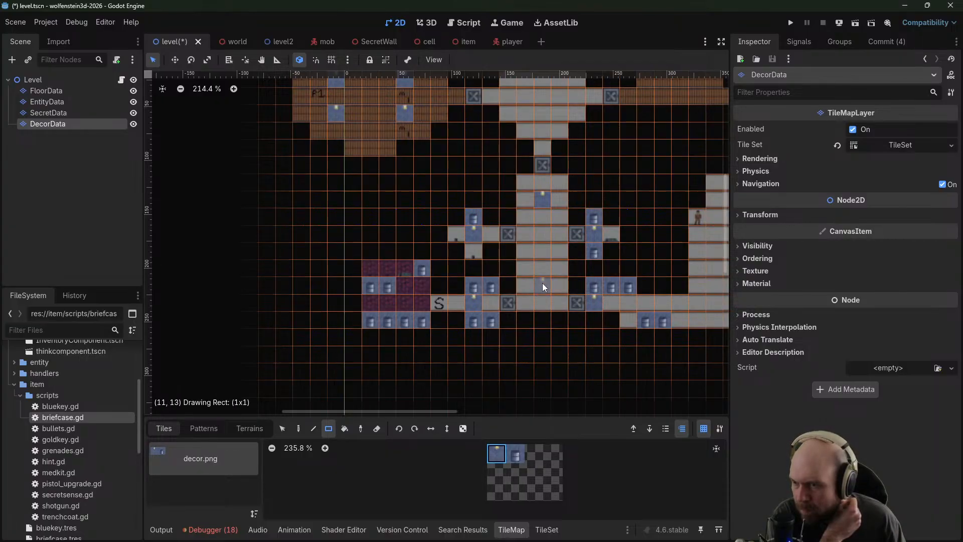
Place four lamp tiles in the northeast wooden room, two near the south end and two near the north end
scroll(572, 196, "up", 4)
middle_click_drag(632, 199, 492, 228)
left_click(505, 204)
left_click(538, 200)
left_click(510, 136)
left_click(530, 131)
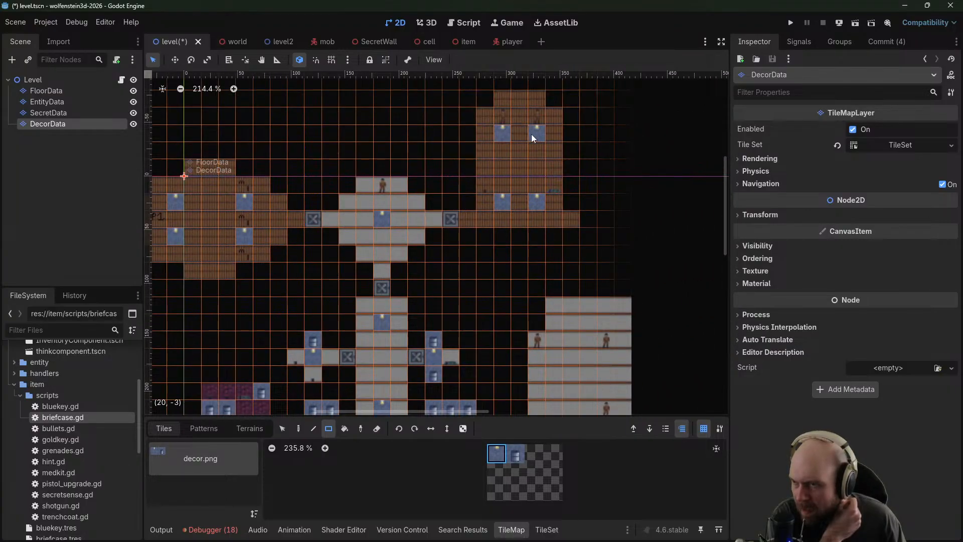
Place lamp tiles at the entrance and centre of the southeast white hall, and one just north of it
middle_click_drag(552, 232, 490, 70)
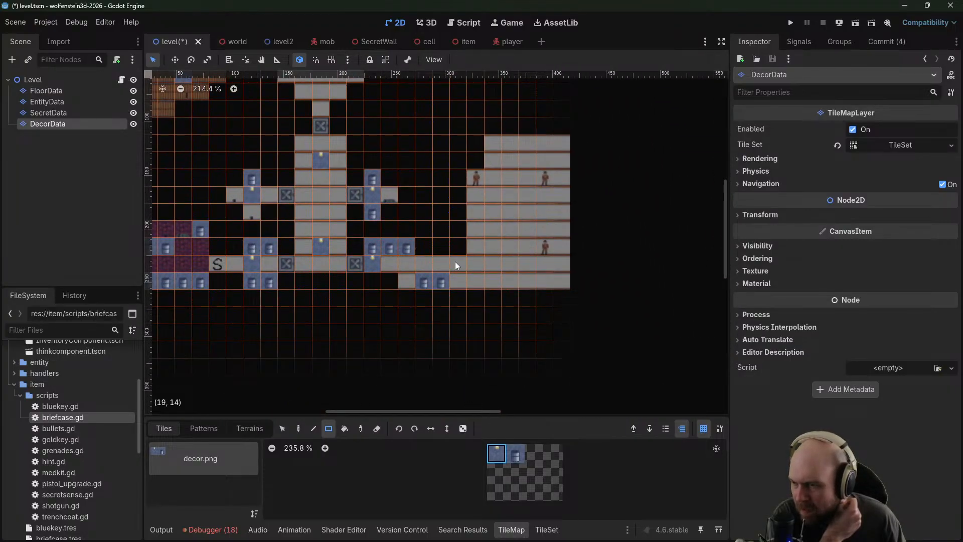
left_click(495, 264)
left_click(510, 197)
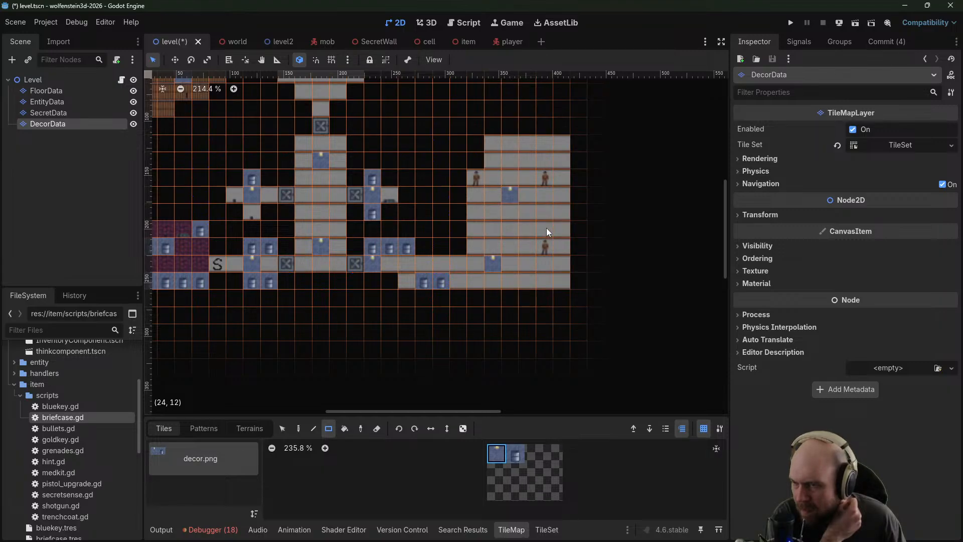
middle_click_drag(536, 138, 515, 283)
left_click(515, 182)
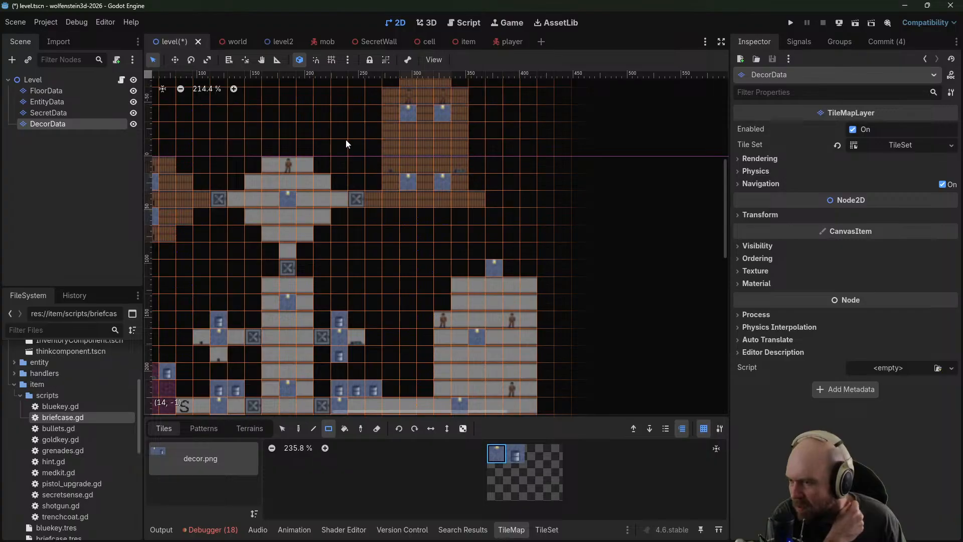
Extend the southeast white hall north in stepped rows and lengthen the wooden corridor two tiles east on the FloorData layer
left_click(52, 94)
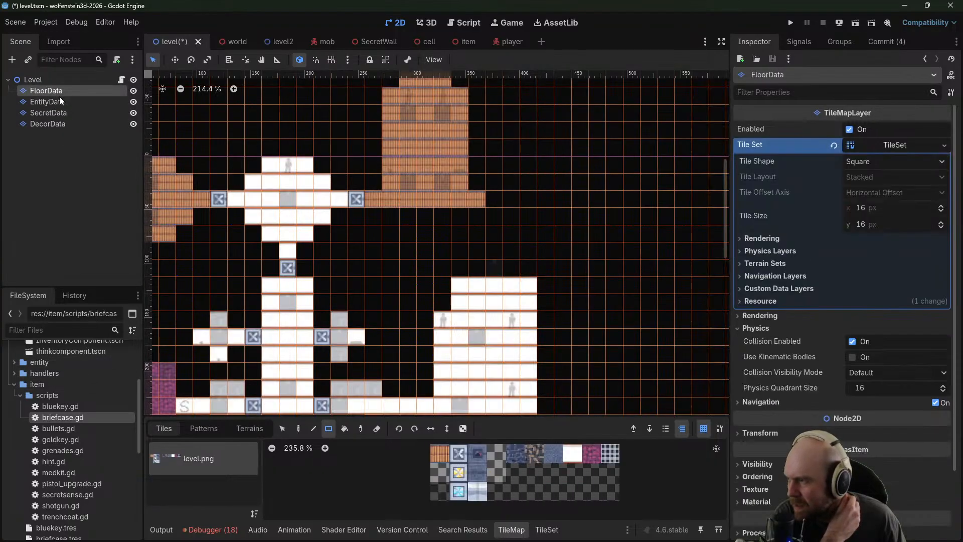
left_click(573, 453)
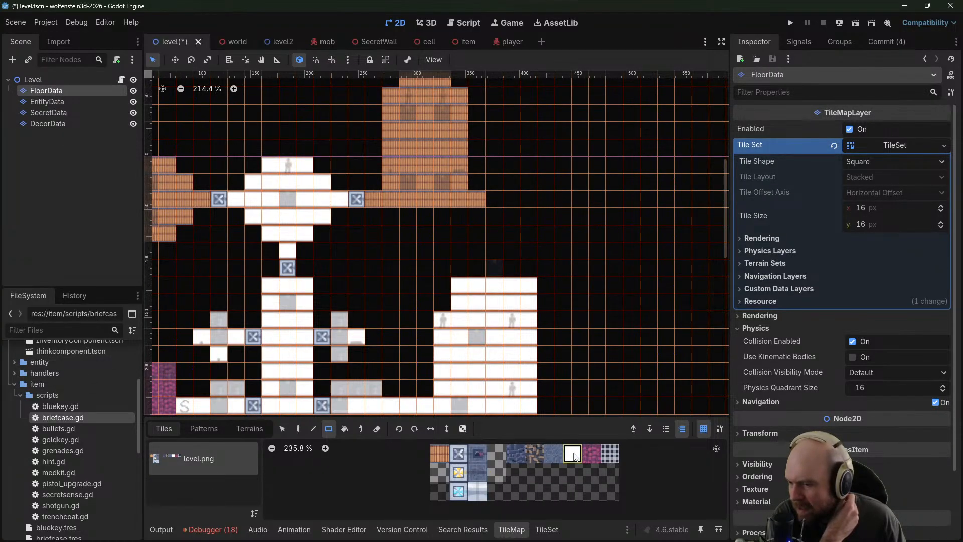
mouse_move(475, 272)
left_mouse_down()
mouse_move(524, 272)
mouse_move(501, 249)
mouse_move(527, 251)
left_mouse_up()
left_click(441, 459)
left_click_drag(494, 198, 510, 199)
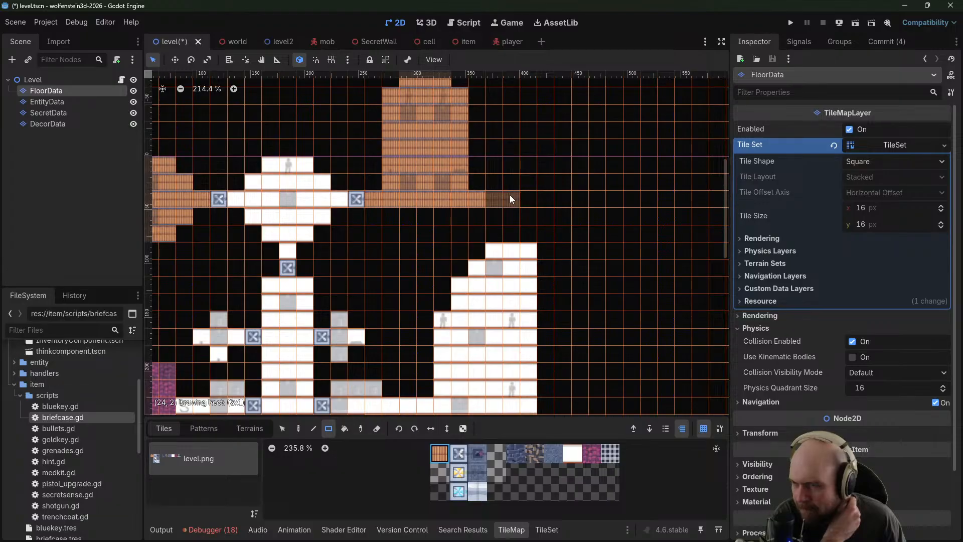
left_click_drag(511, 198, 509, 198)
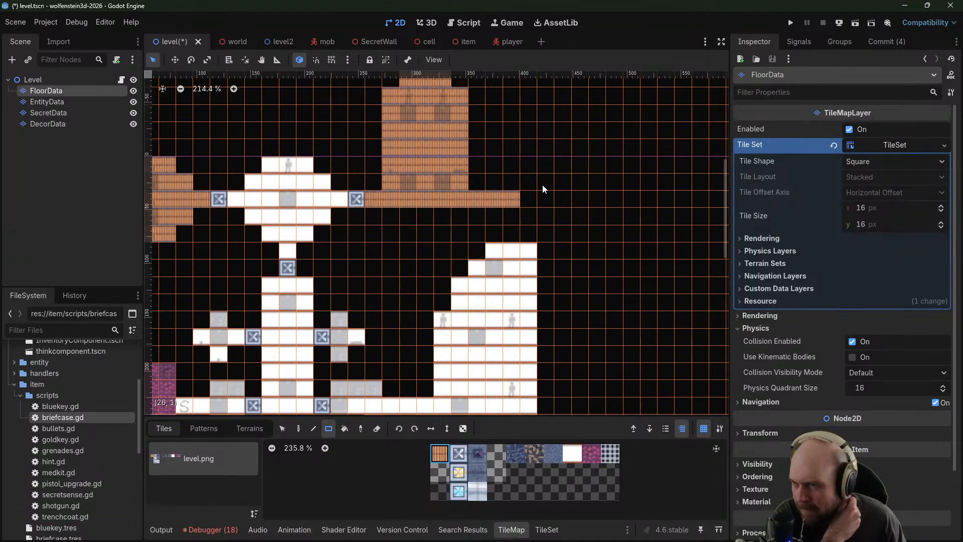
Place a door at the wooden corridor's east end, erase the tile beyond it, and add a door above the white hall
middle_click_drag(543, 188, 536, 255)
left_click(458, 454)
left_click(495, 267)
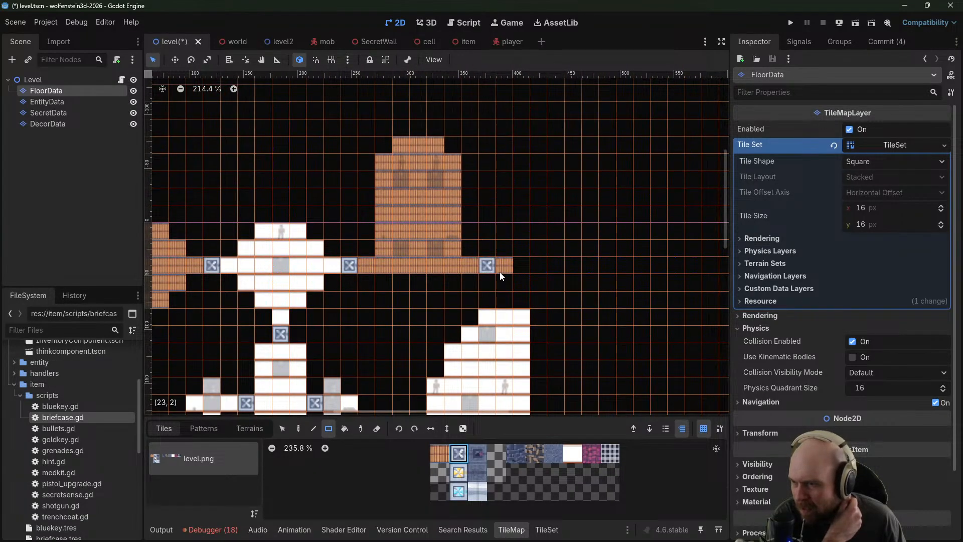
right_click(506, 266)
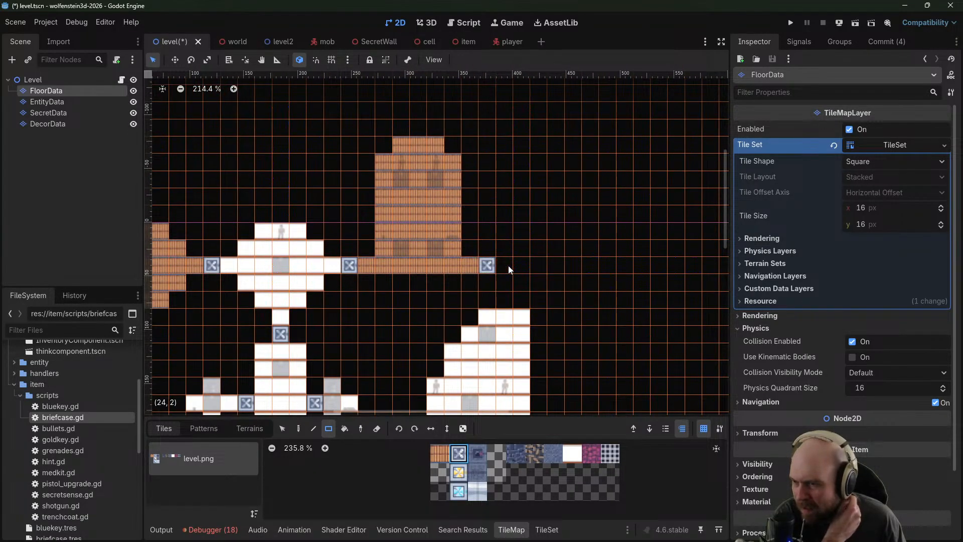
left_click(503, 298)
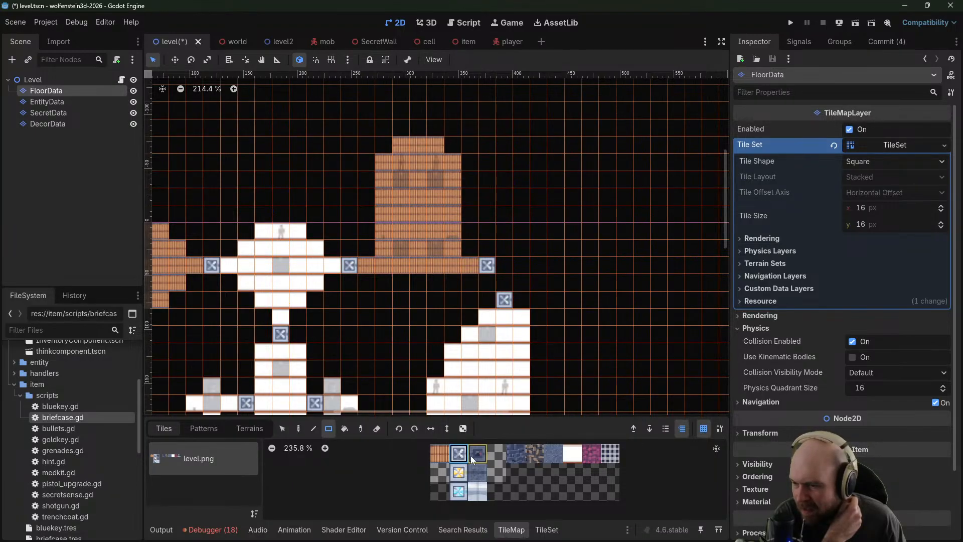
Paint an 8x8 blue stone room adjoining the wooden corridor's east door and the white hall's north door
left_click(520, 456)
mouse_move(504, 275)
left_mouse_down()
mouse_move(505, 206)
mouse_move(634, 212)
mouse_move(621, 216)
mouse_move(624, 169)
left_mouse_up()
middle_click_drag(656, 178, 625, 199)
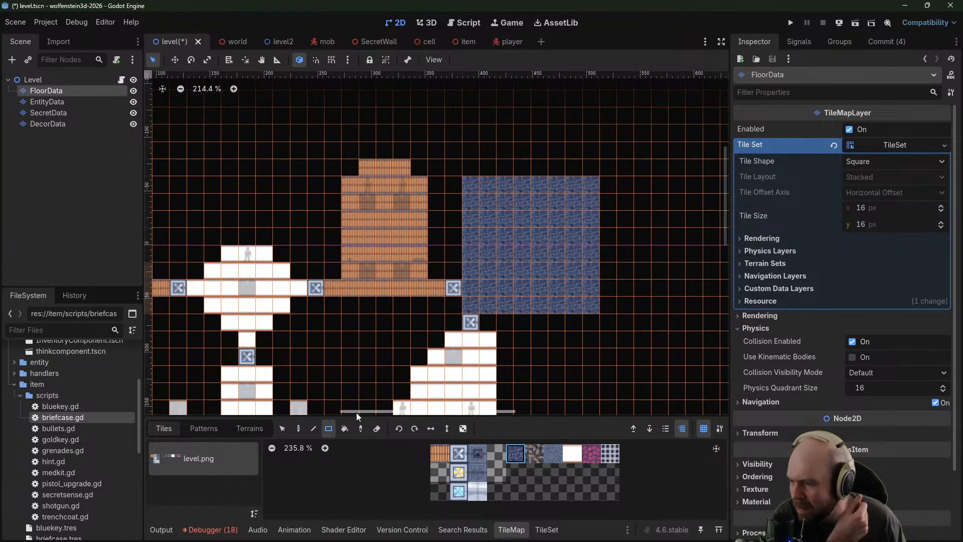
Erase the blue room's northwest and southeast corners in steps, leaving a diagonal passage running northeast
left_click_drag(468, 240, 472, 173)
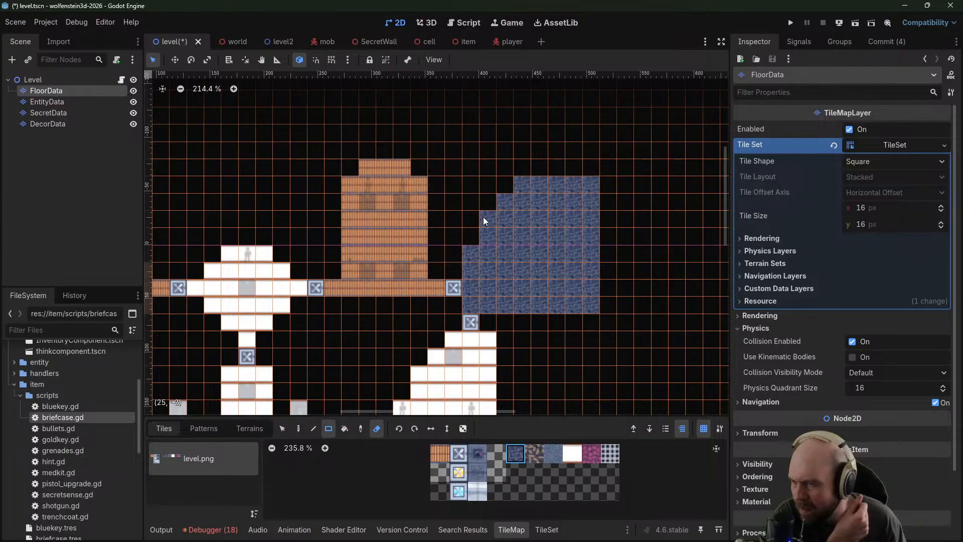
left_click(521, 186)
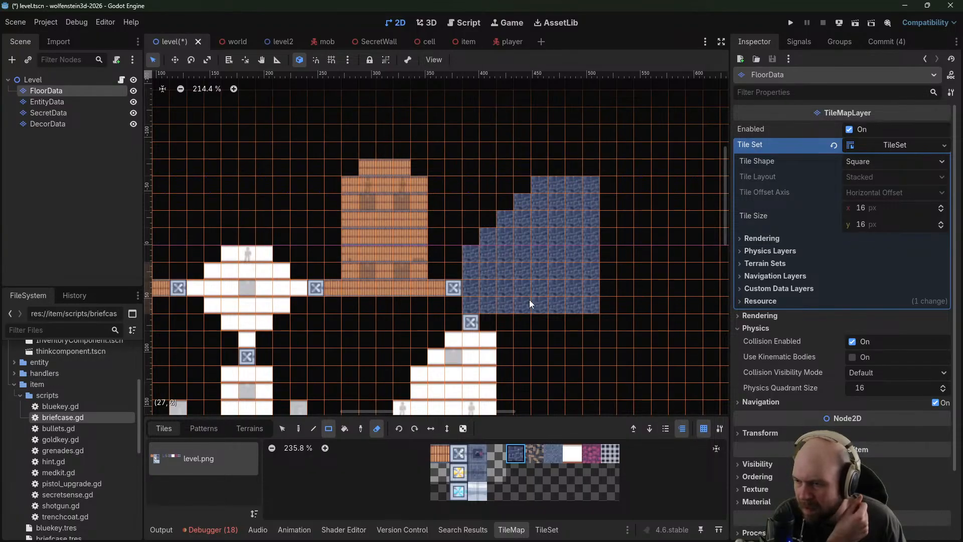
mouse_move(531, 304)
left_mouse_down()
mouse_move(589, 300)
mouse_move(575, 285)
mouse_move(545, 292)
mouse_move(552, 271)
mouse_move(579, 258)
left_mouse_up()
left_click(585, 239)
middle_click_drag(585, 239, 617, 235)
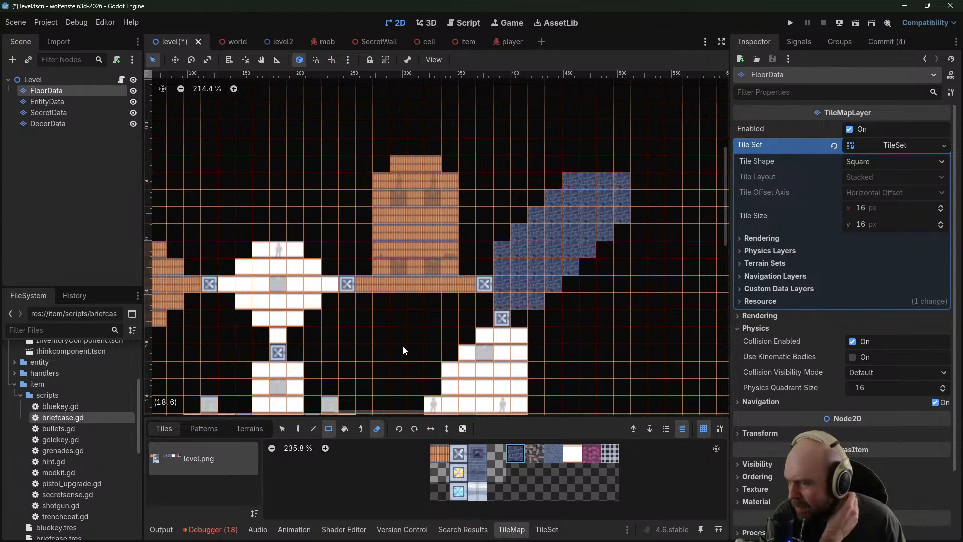
Paint a one-tile wooden passage north of the northeast wooden room, leading into a room seven tiles wide and two tall
middle_click_drag(232, 296, 437, 175)
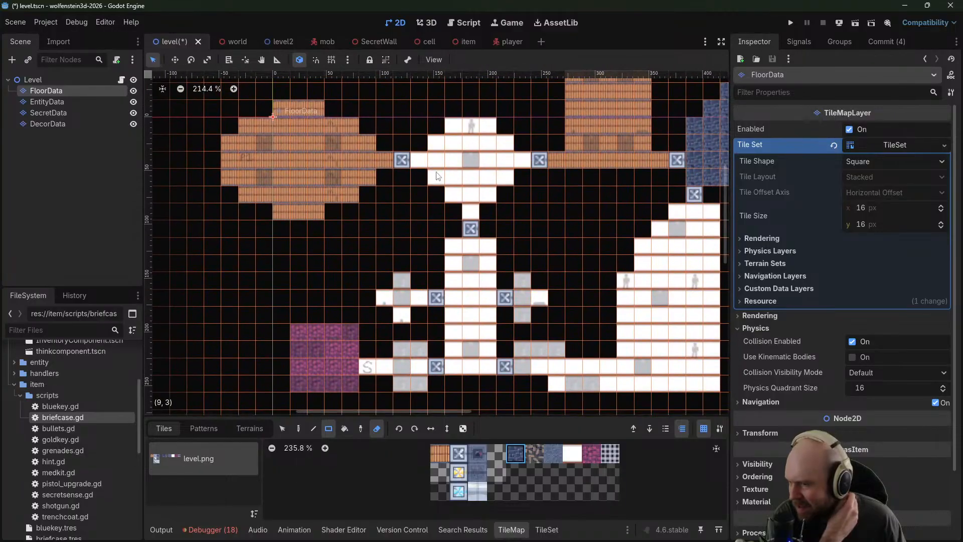
middle_click_drag(515, 262, 423, 334)
left_click(443, 453)
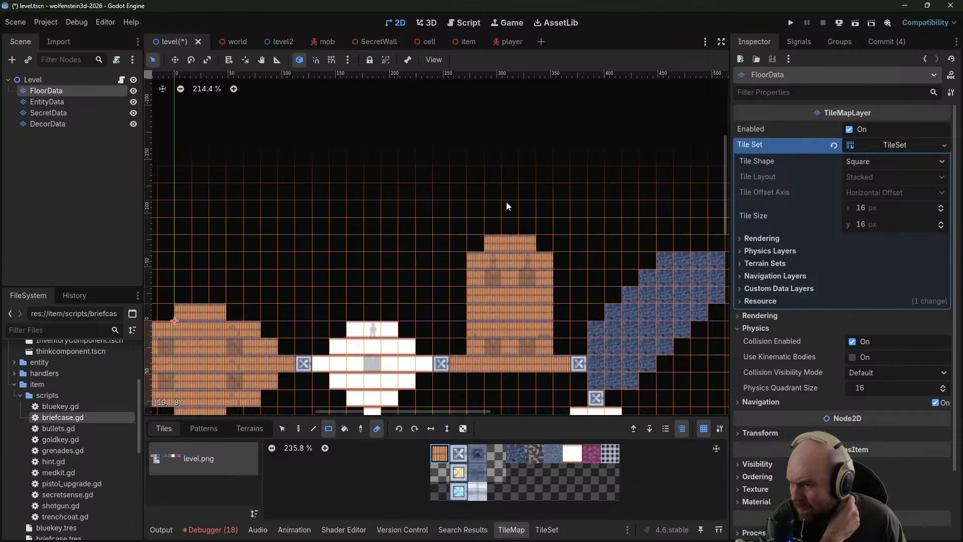
left_click(377, 430)
mouse_move(508, 226)
left_mouse_down()
mouse_move(511, 206)
mouse_move(546, 211)
left_mouse_up()
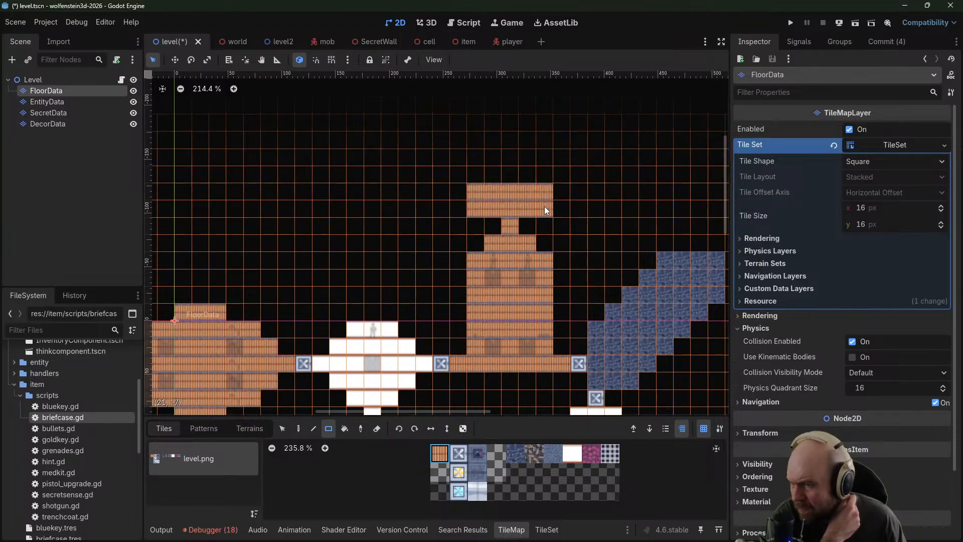
left_click_drag(465, 204, 567, 191)
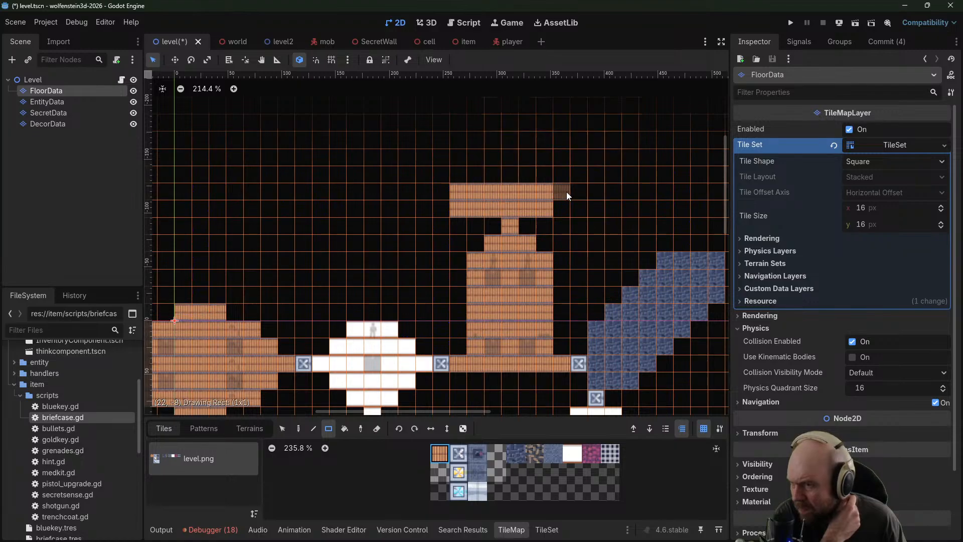
Place two guards in the lower row of the northernmost wooden room, one on either side of its entrance passage
left_click(47, 101)
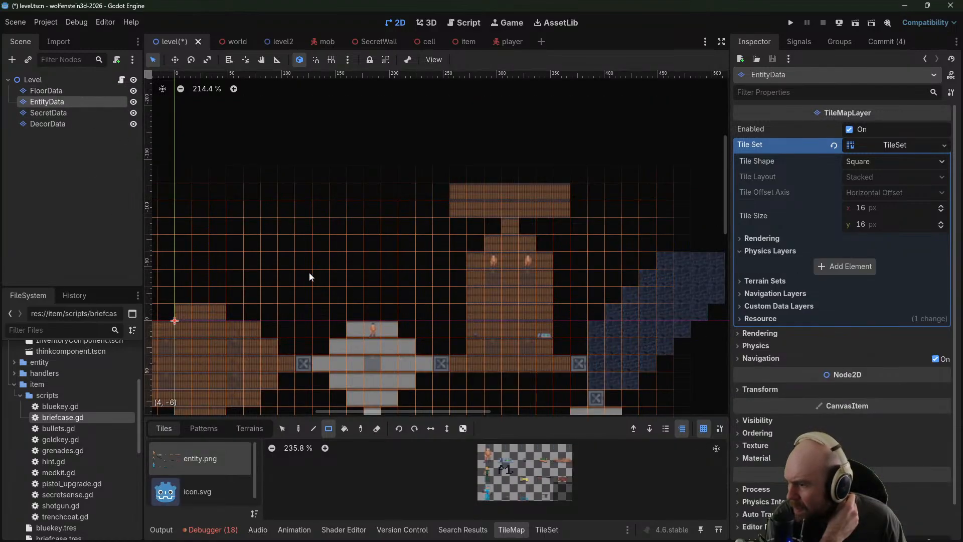
left_click(486, 451)
left_click(476, 206)
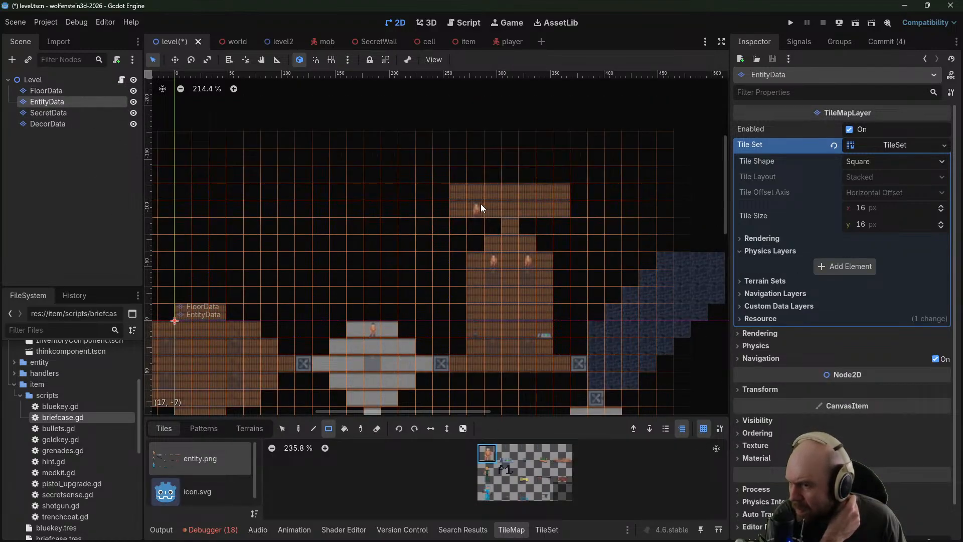
left_click(545, 209)
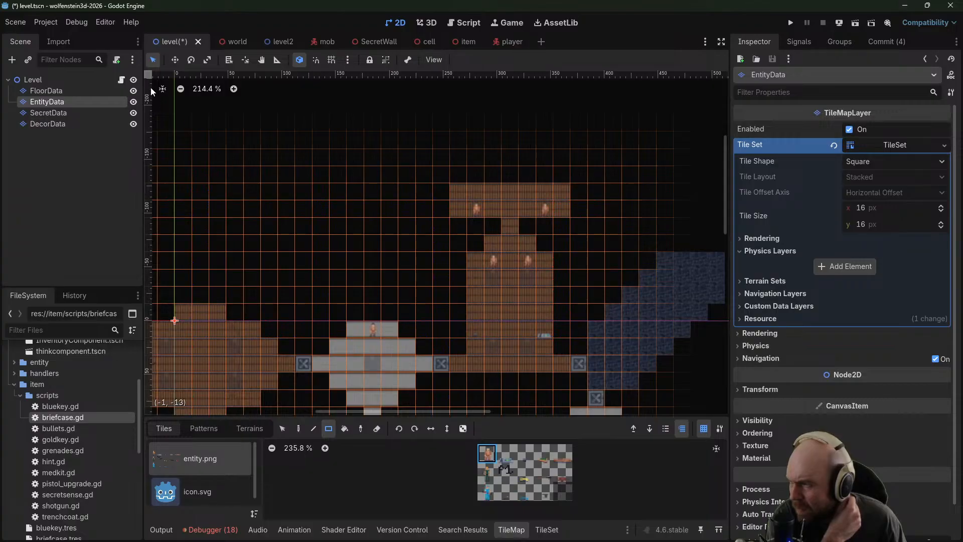
Erase the westernmost and easternmost floor columns of the northernmost wooden room, narrowing it to five tiles
left_click(377, 429)
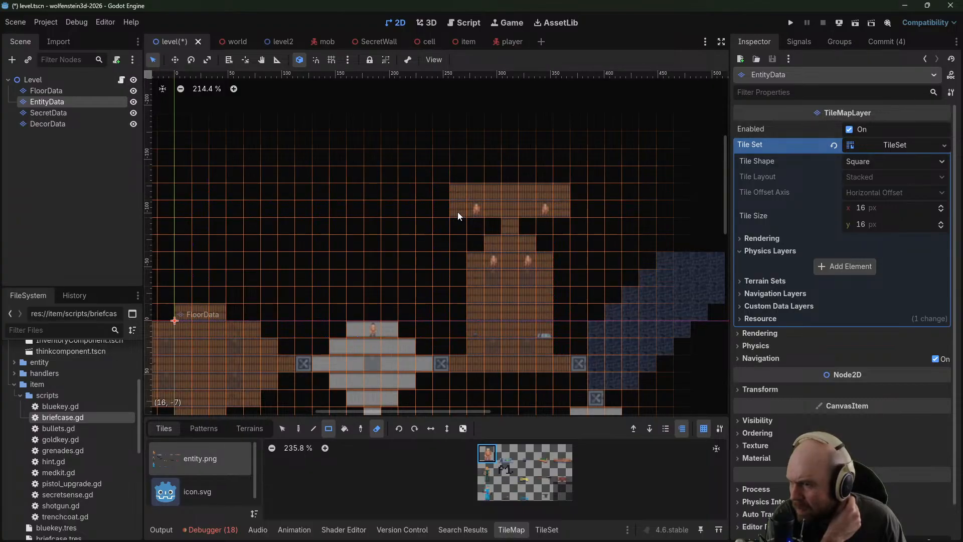
left_click(46, 90)
left_click_drag(563, 192, 565, 208)
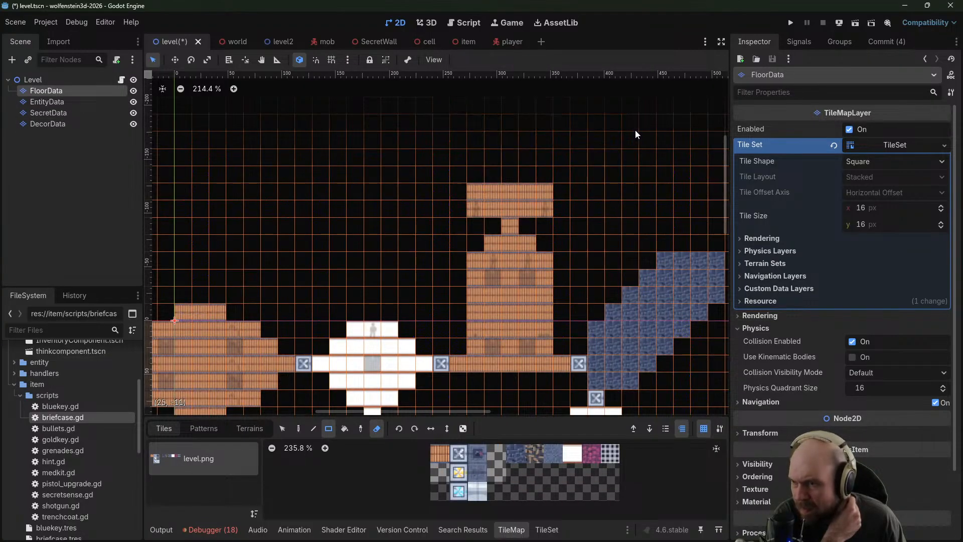
Run the project, start the game, open the first door and shoot the guard in the small white room
left_click(791, 24)
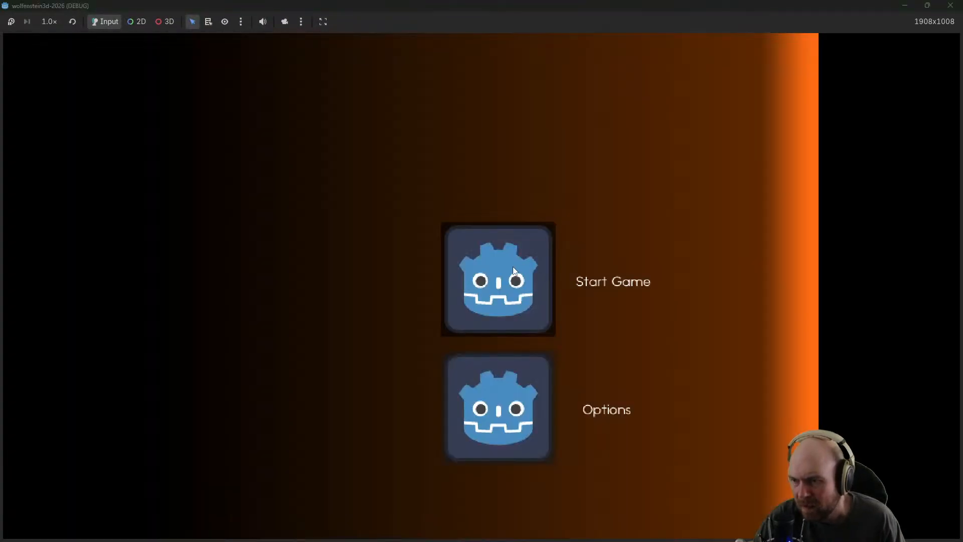
left_click(513, 266)
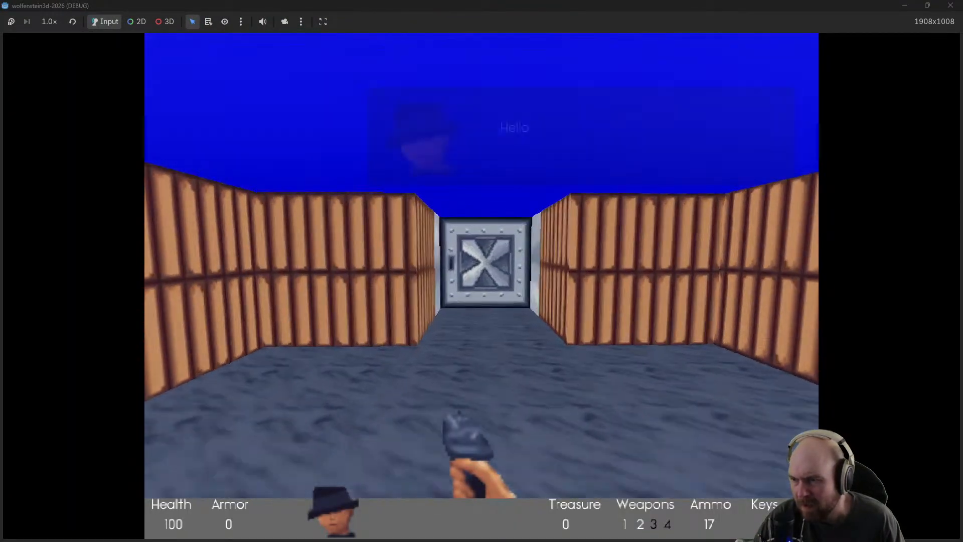
key("w")
key("e")
key("w")
left_click(481, 286)
left_click(481, 286)
left_click(481, 286)
key("w")
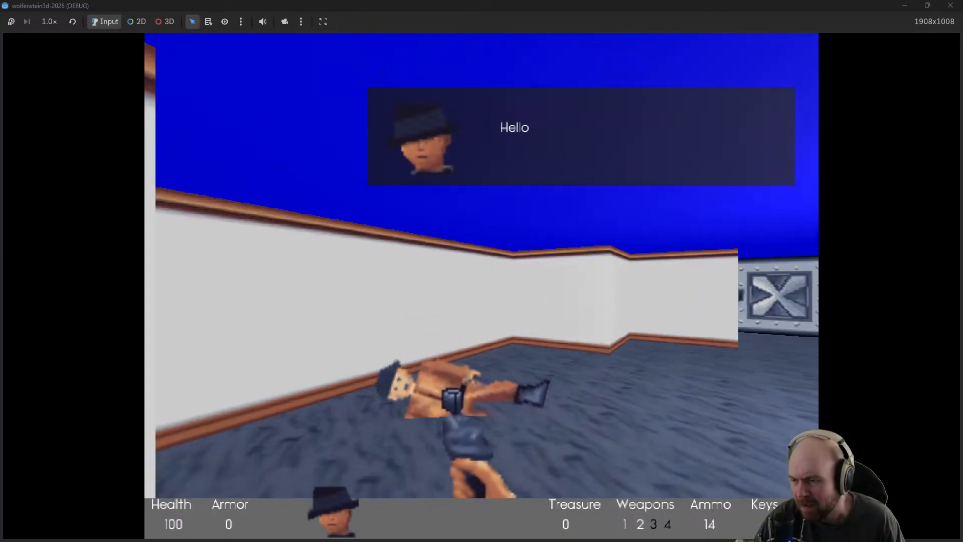
Play-test the large wooden room by entering through its door and shooting its two guards
key("w")
key("e")
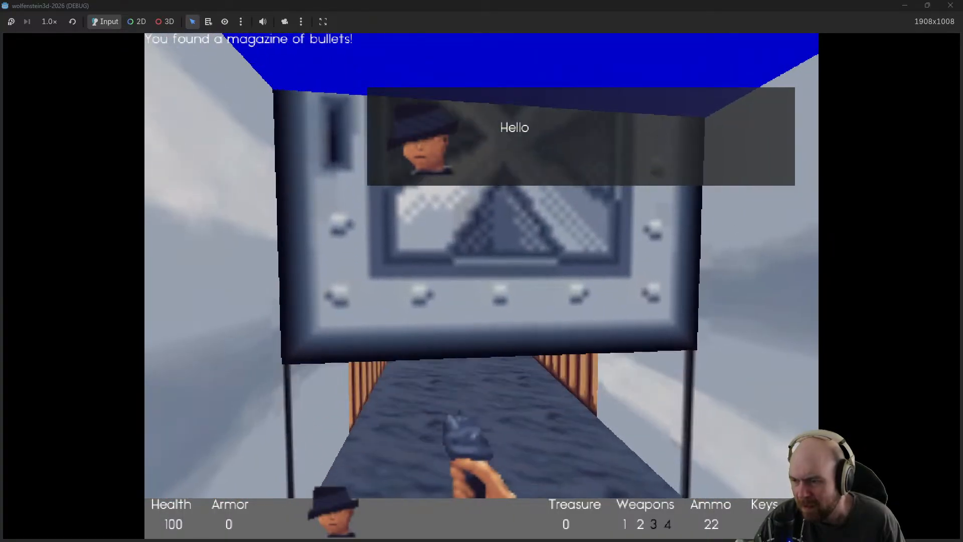
key("w")
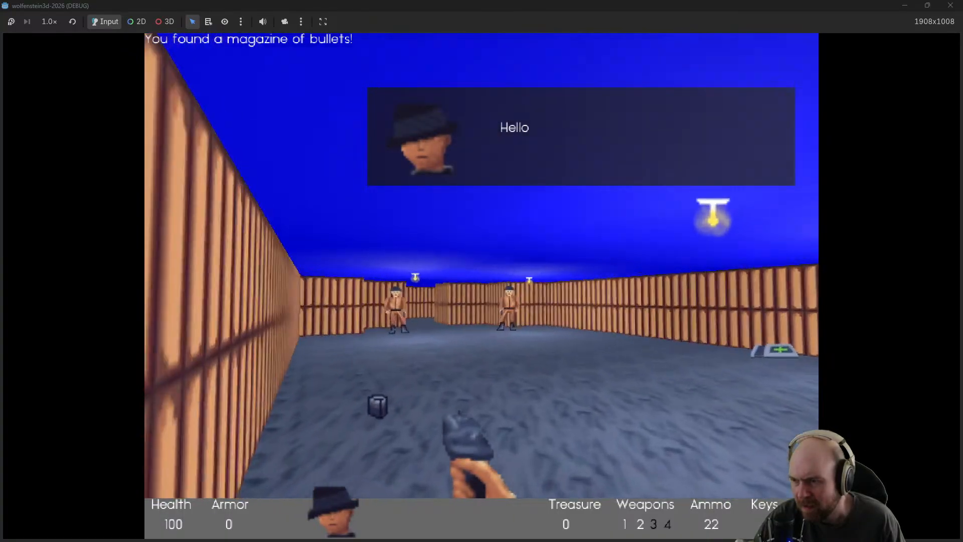
left_click(482, 286)
left_click(481, 286)
key("w")
left_click(482, 286)
left_click(482, 286)
left_click(481, 286)
left_click(482, 286)
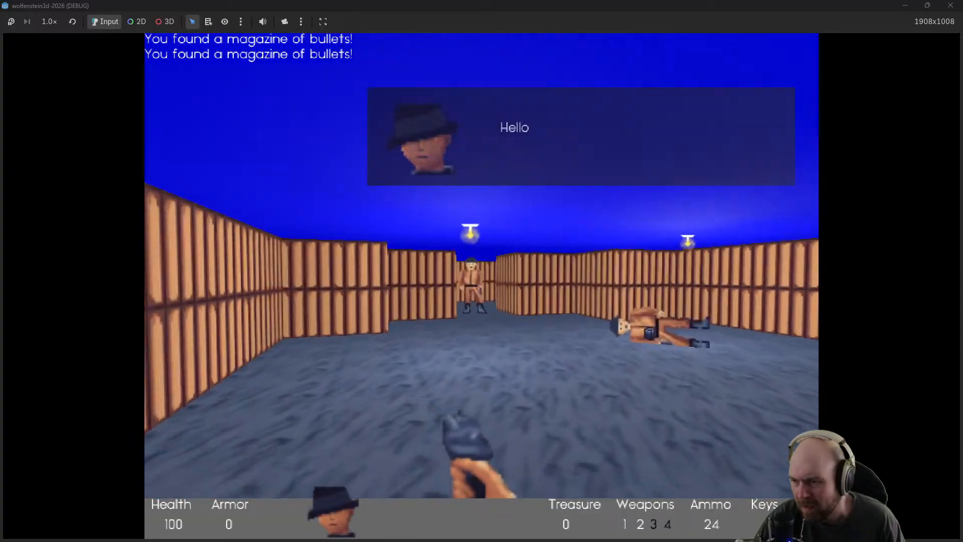
left_click(481, 286)
left_click(481, 286)
left_click(481, 286)
key("w")
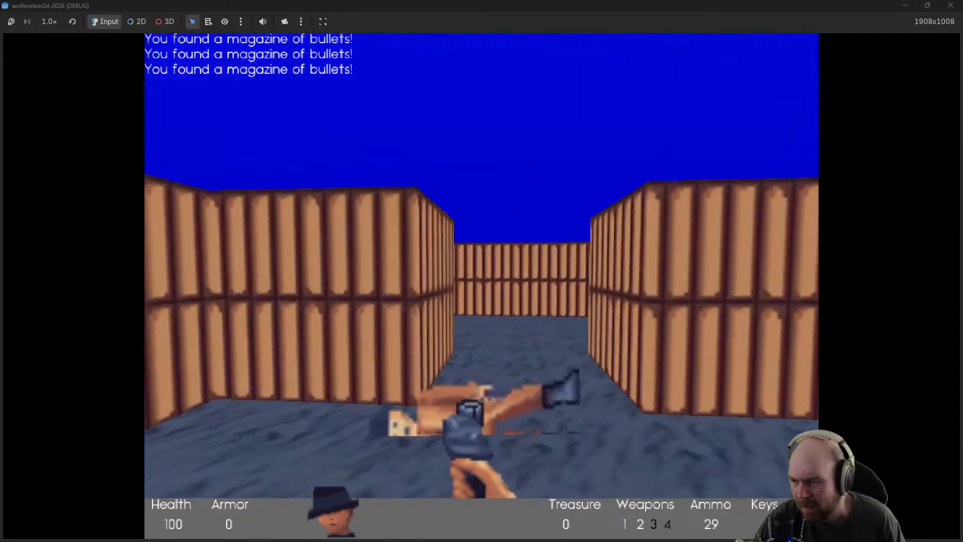
Play-test the narrowed northernmost wooden room by shooting its guards and collecting their ammunition
key("w")
left_click(482, 286)
left_click(482, 286)
key("a")
left_click(482, 286)
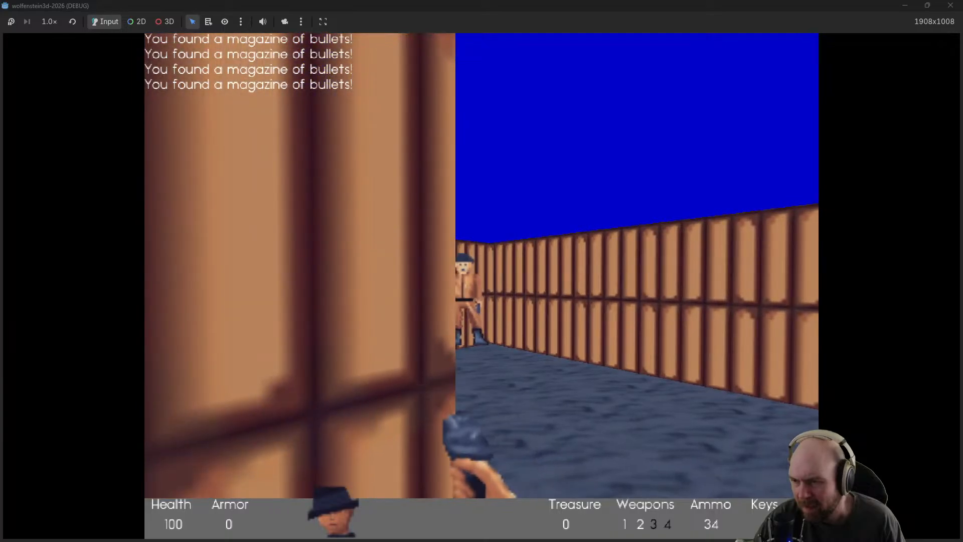
key("d")
left_click(482, 286)
left_click(482, 286)
key("d")
left_click(482, 286)
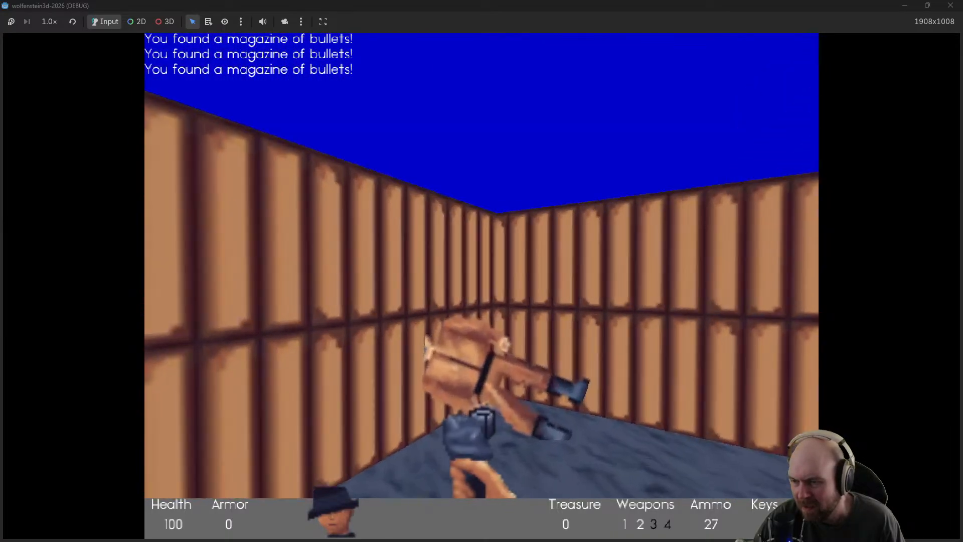
key("w")
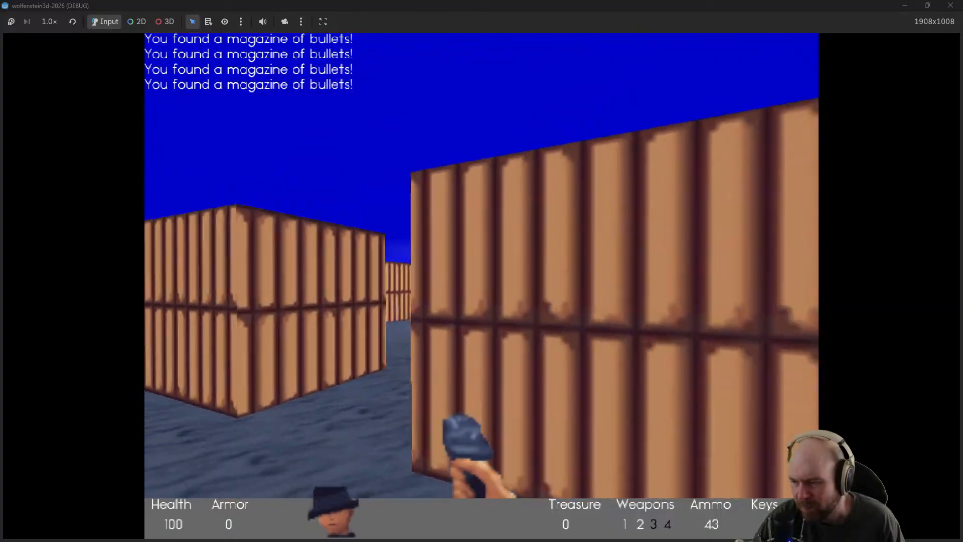
Walk back through the wooden room and its east door, cross the blue stone room and open the white hall
key("w")
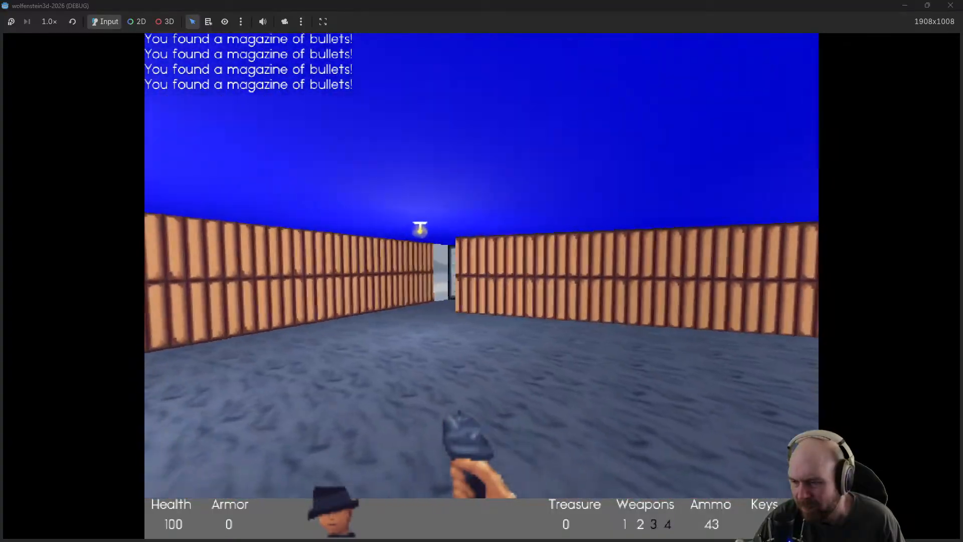
key("w")
key("e")
key("w")
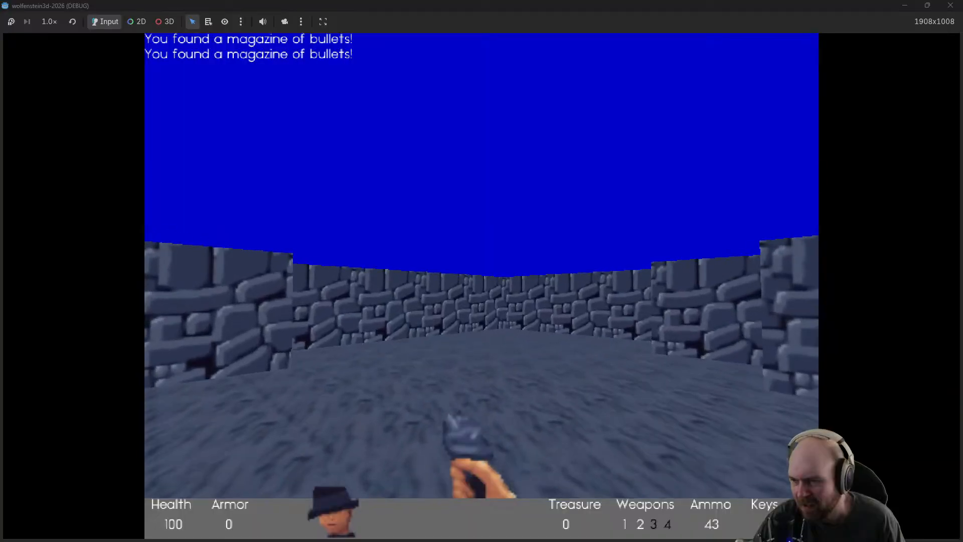
key("w")
key("e")
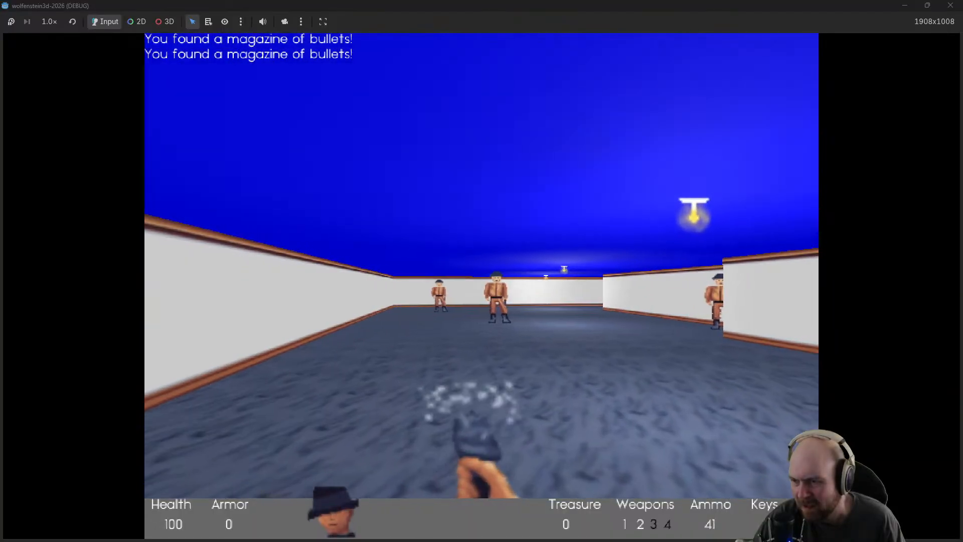
Play-test combat in the white hall by shooting its guards and collecting the dropped ammunition
key("w")
left_click(482, 286)
left_click(482, 286)
left_click(482, 286)
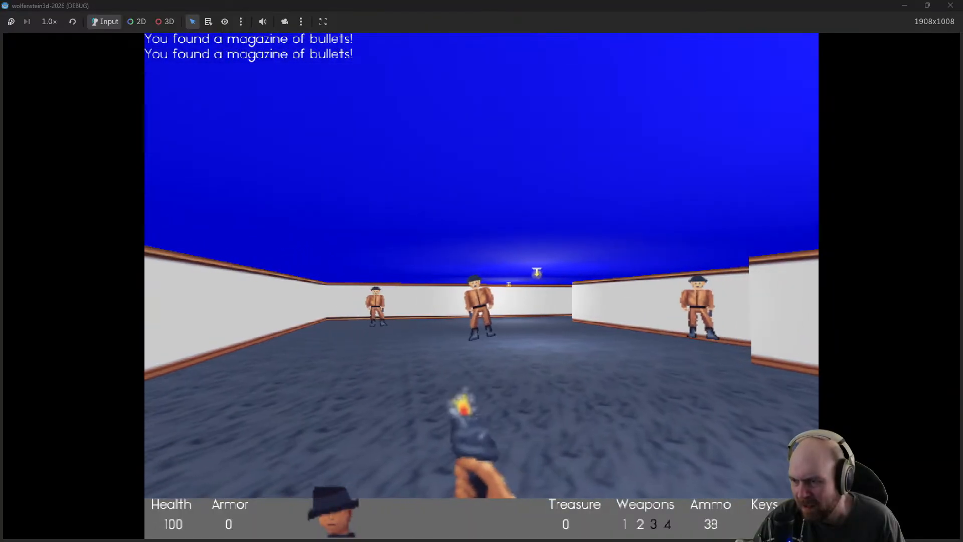
left_click(482, 286)
key("w")
left_click(481, 286)
left_click(482, 286)
left_click(481, 286)
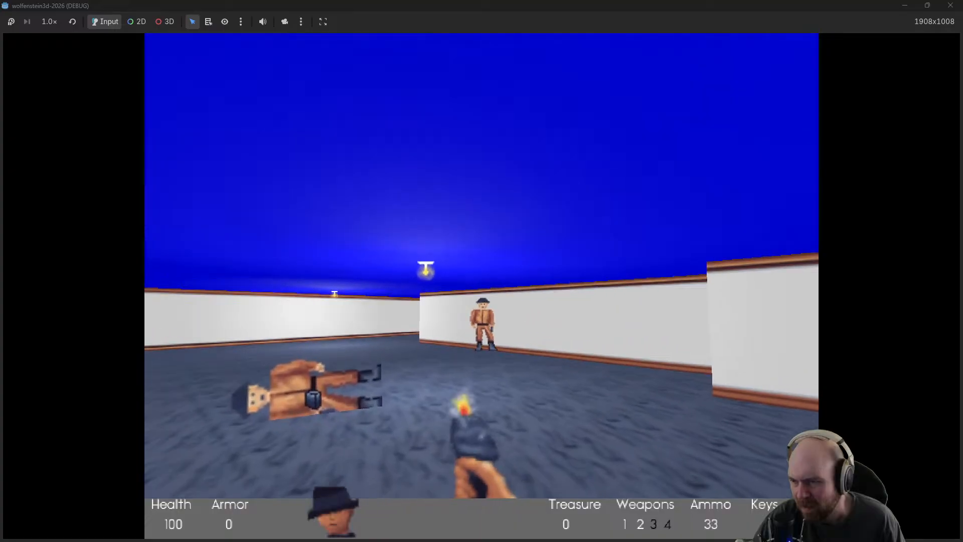
left_click(482, 286)
key("w")
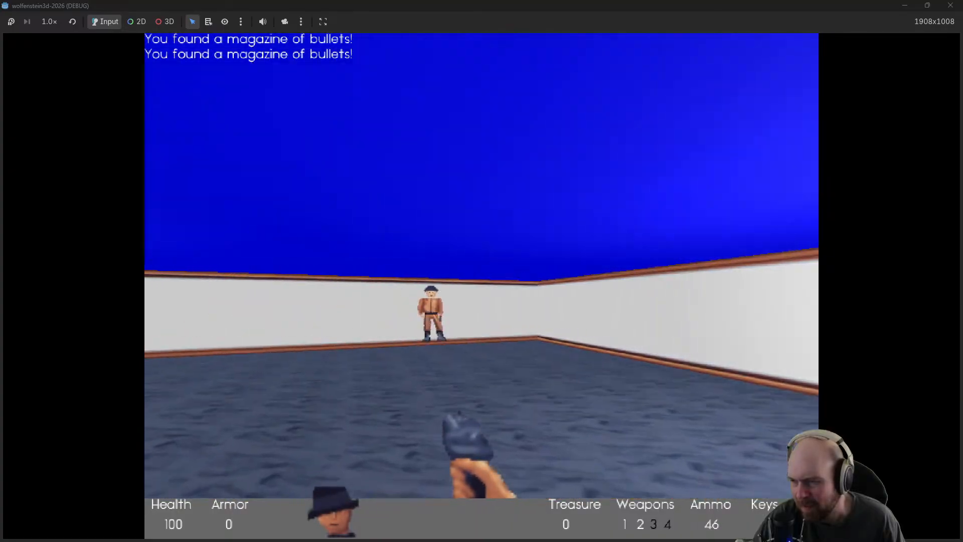
key("w")
left_click(482, 286)
left_click(481, 286)
left_click(482, 286)
left_click(481, 286)
key("w")
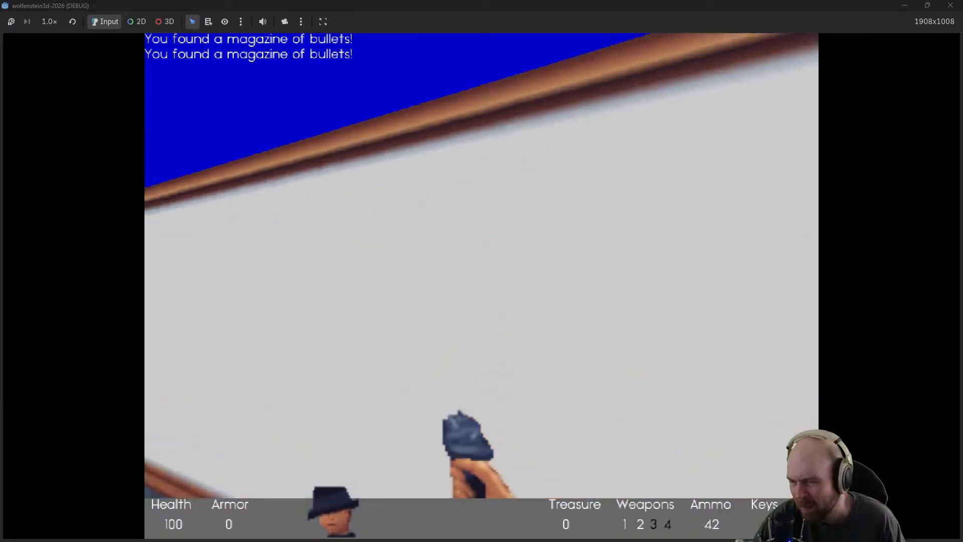
Walk through the doored white barrel rooms, collect the ammunition in the magenta room, and quit the test game
key("w")
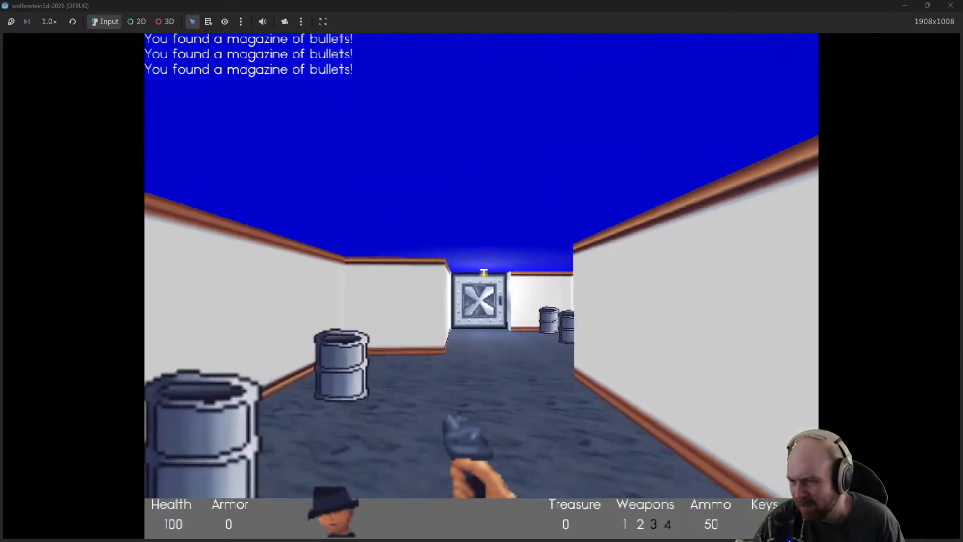
key("w")
key("e")
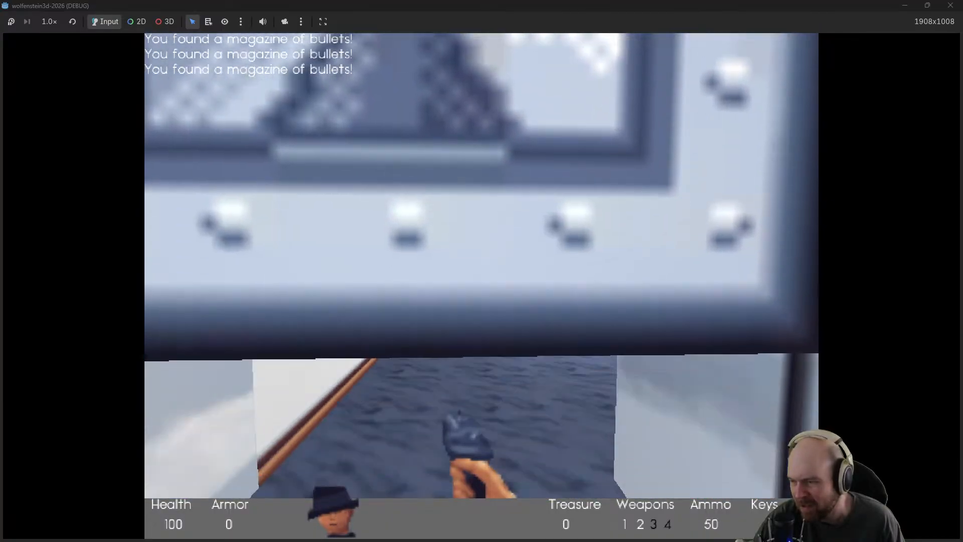
key("w")
key("e")
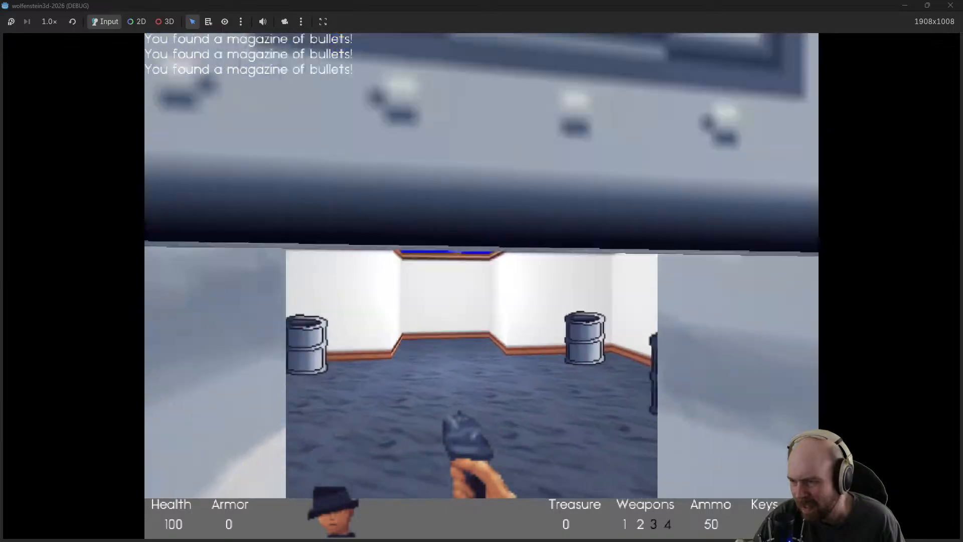
key("w")
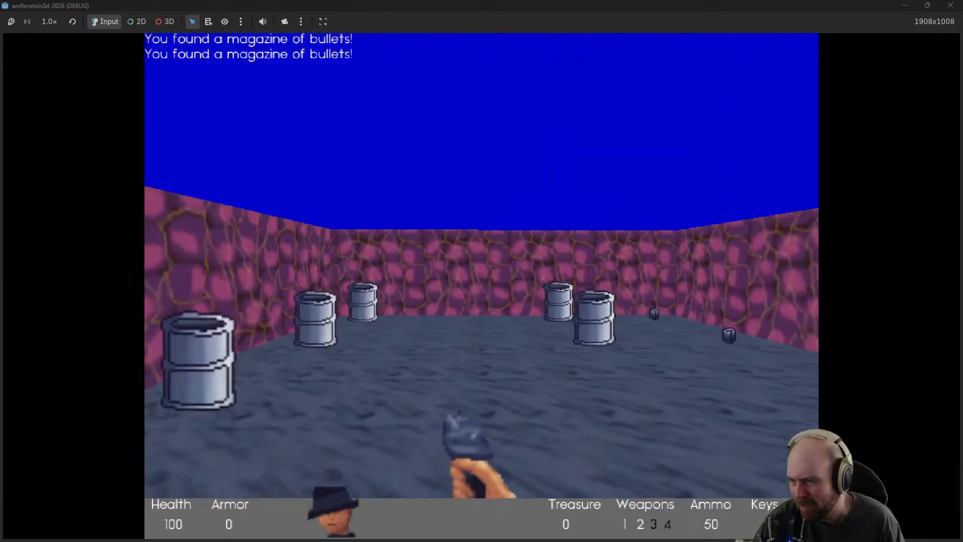
key("w")
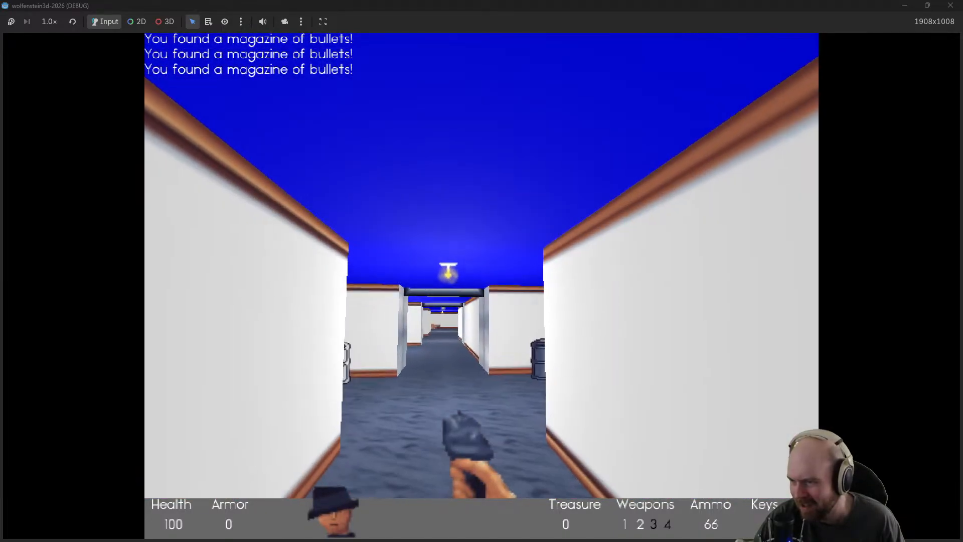
key("Escape")
Extend the diagonal blue stone passage five tiles farther northeast in the floor layer
middle_click_drag(620, 251, 392, 117)
scroll(552, 226, "down", 5)
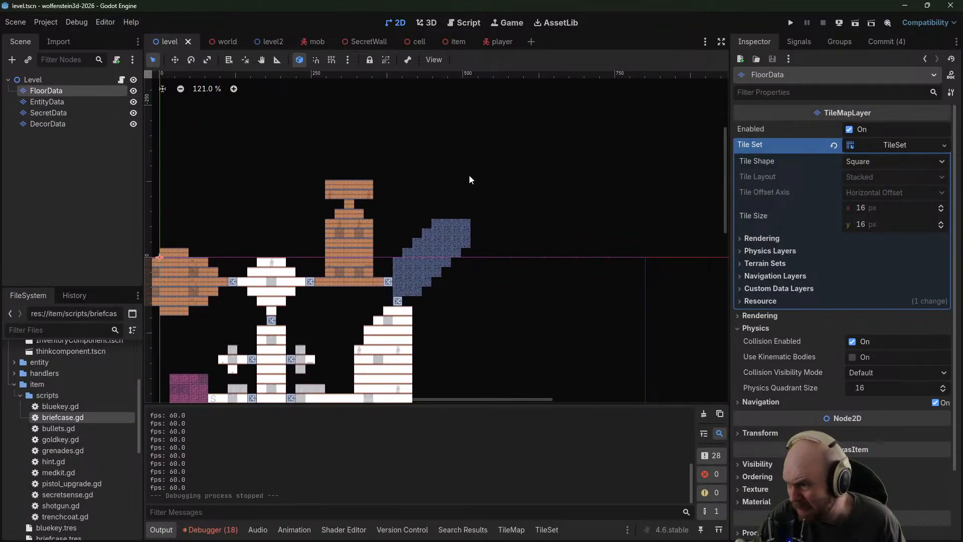
middle_click_drag(558, 158, 541, 217)
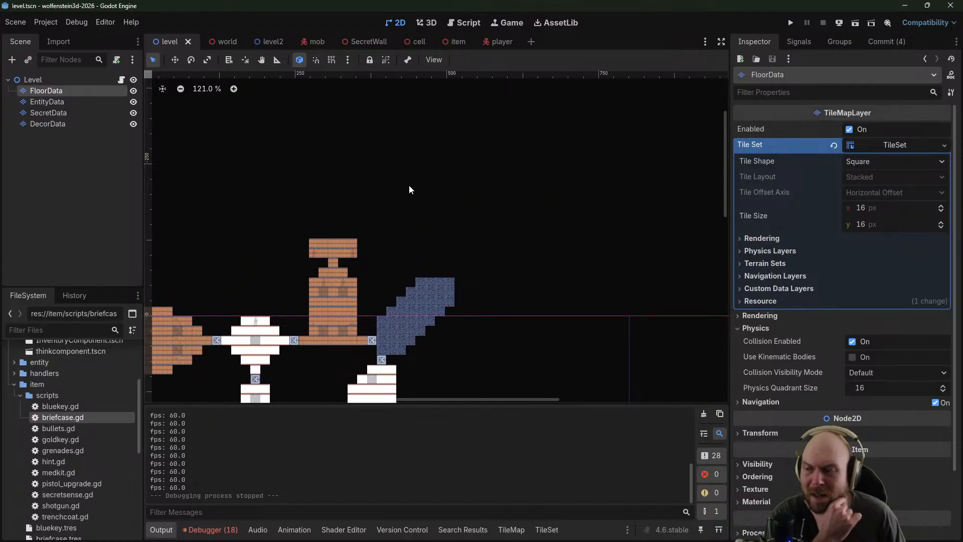
left_click(49, 99)
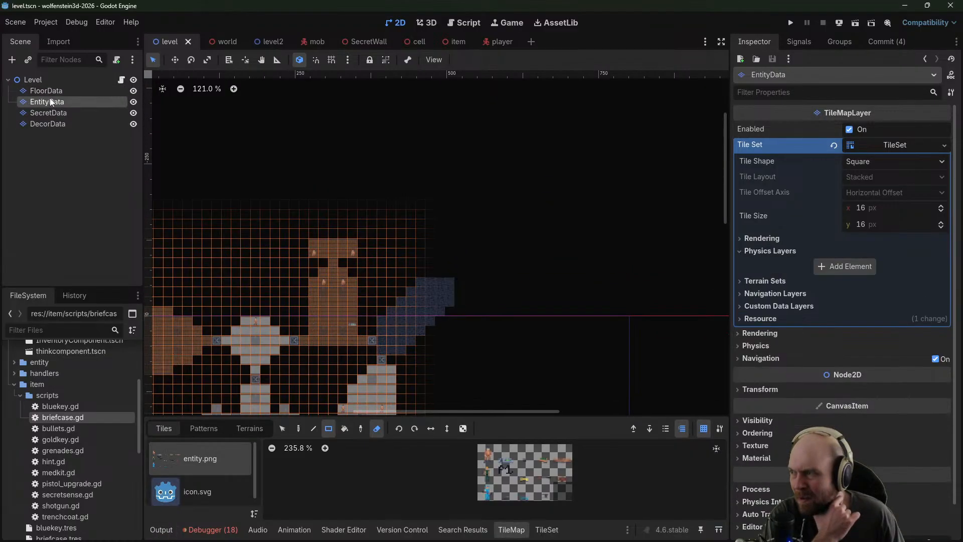
left_click(51, 95)
left_click(510, 456)
mouse_move(432, 275)
left_mouse_down()
mouse_move(467, 293)
mouse_move(459, 293)
mouse_move(464, 261)
mouse_move(480, 271)
mouse_move(490, 261)
left_mouse_up()
middle_click_drag(472, 237, 475, 265)
left_click_drag(475, 265, 502, 281)
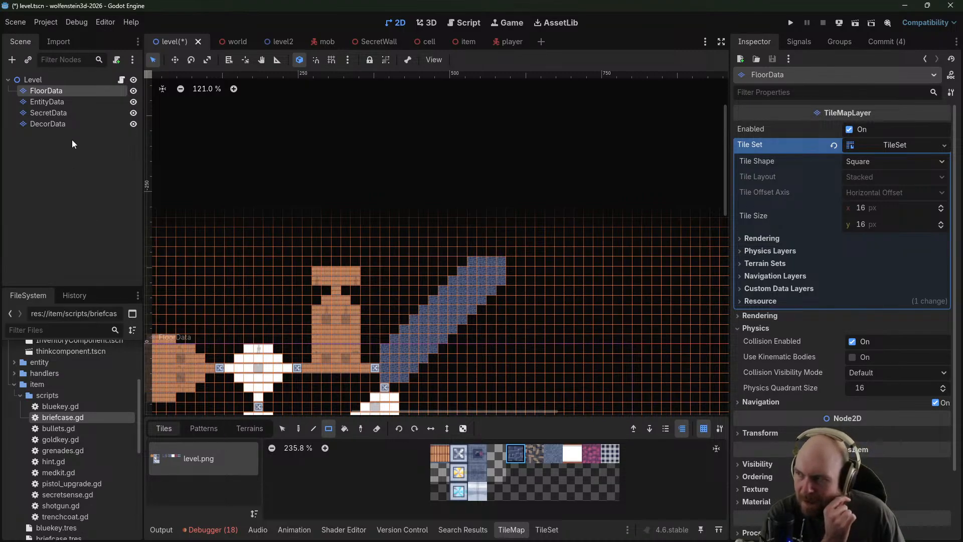
Place six guards along the diagonal blue stone passage, three on its northwest edge and three on its southeast edge
left_click(50, 101)
left_click(414, 319)
left_click(440, 291)
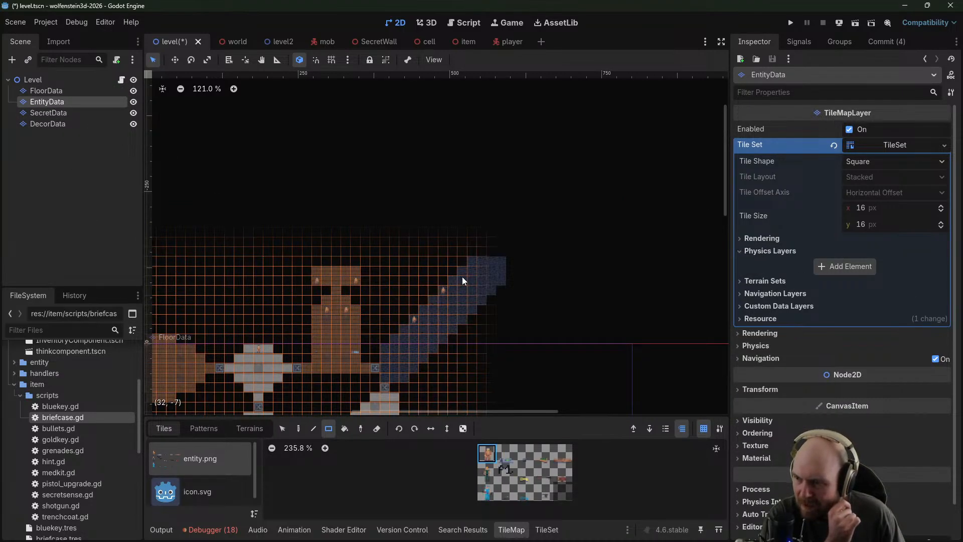
left_click(443, 337)
left_click(472, 308)
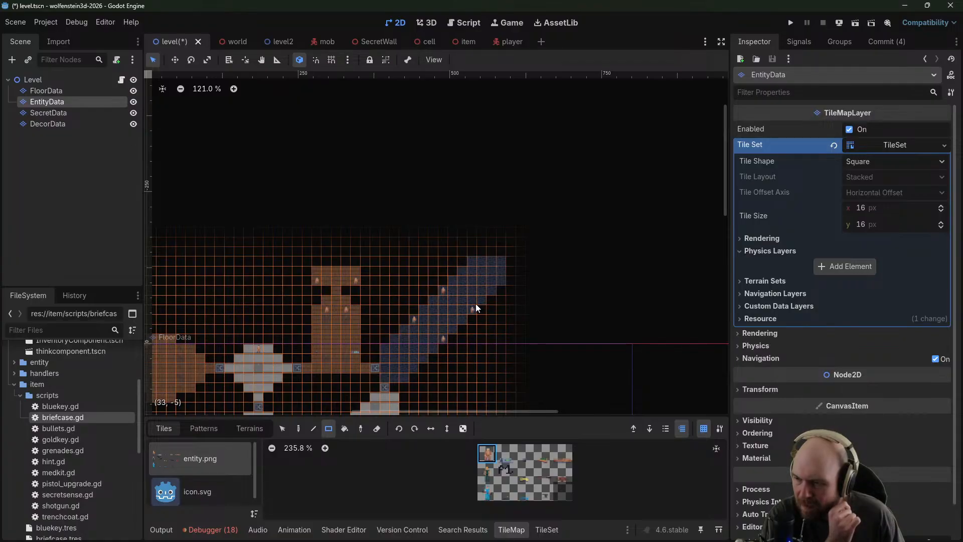
left_click(471, 263)
left_click(501, 279)
middle_click_drag(519, 256, 519, 180)
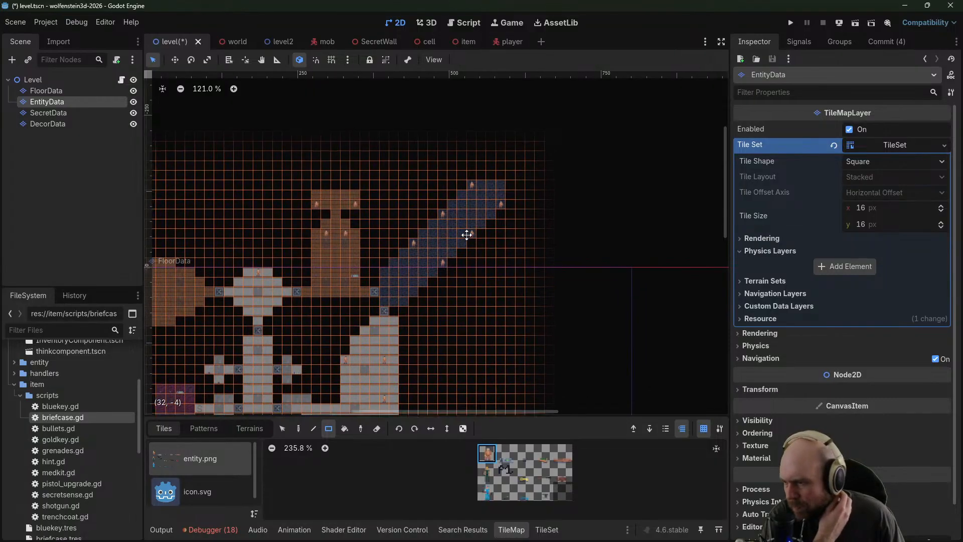
middle_click_drag(465, 237, 534, 184)
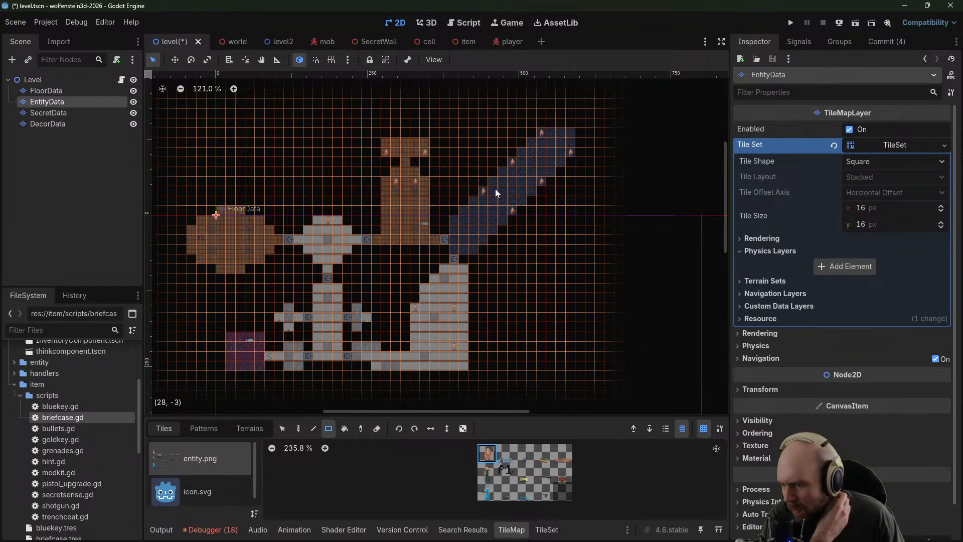
Place a plain steel door on the east side of the diagonal blue stone passage's northeast end in the floor layer
middle_click_drag(553, 199, 426, 280)
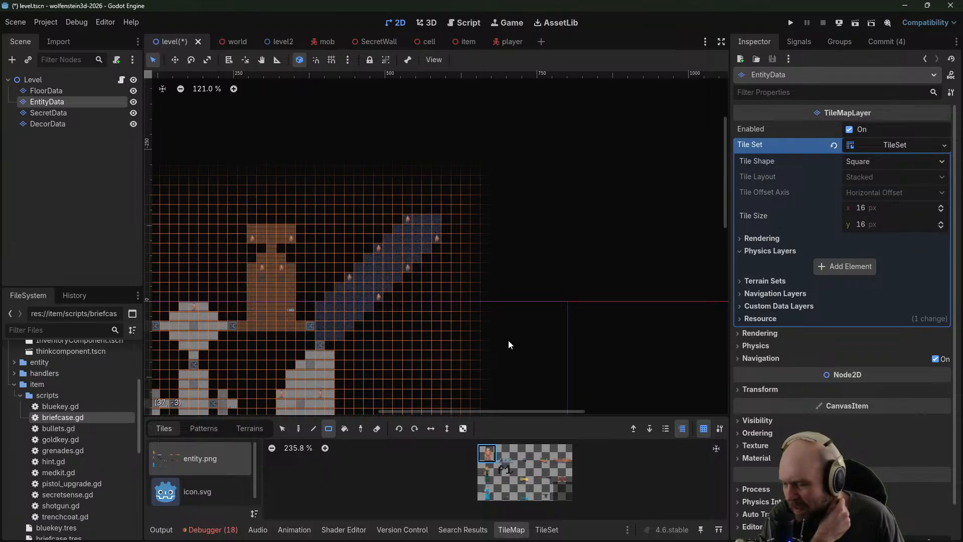
middle_click_drag(462, 282, 455, 331)
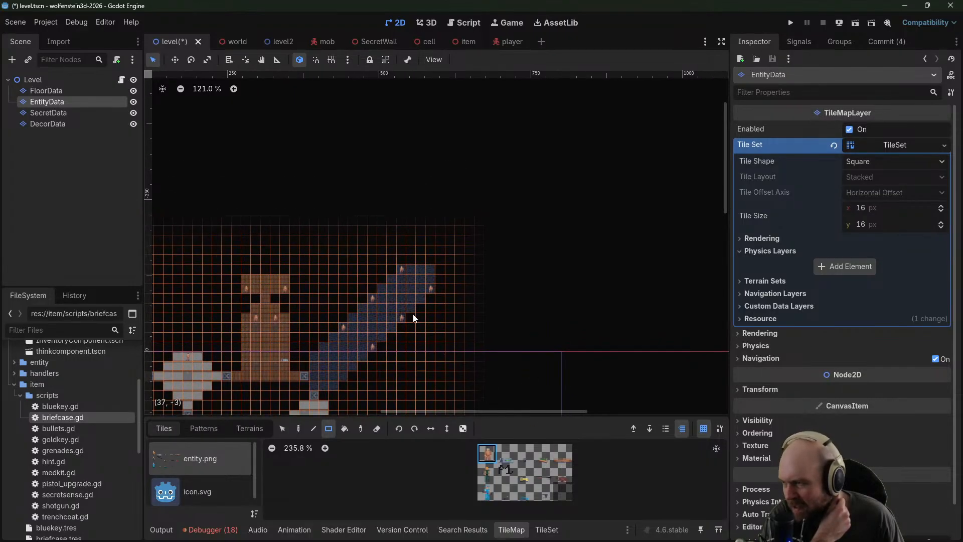
left_click(50, 90)
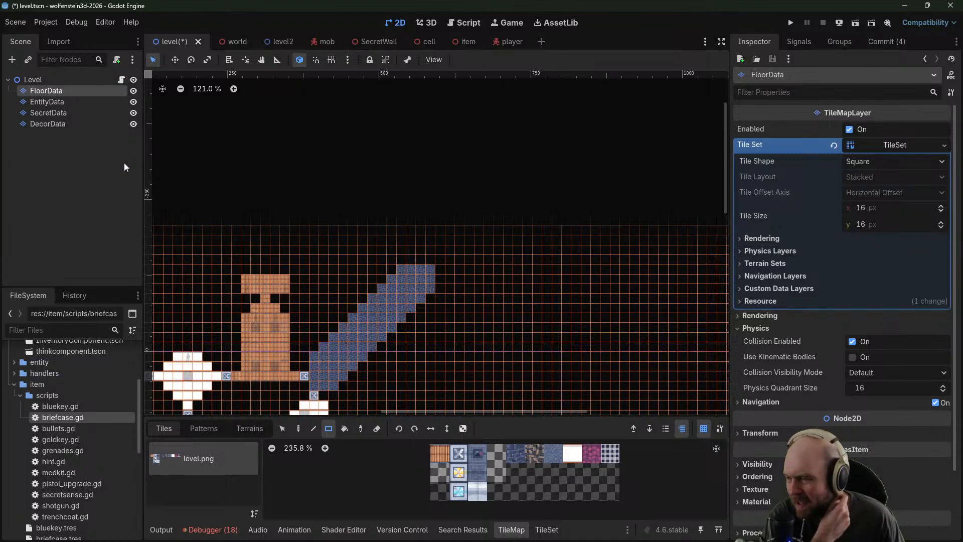
middle_click_drag(308, 221, 276, 250)
scroll(459, 286, "up", 1)
scroll(458, 290, "up", 3)
left_click(534, 453)
left_click(459, 472)
left_click(460, 453)
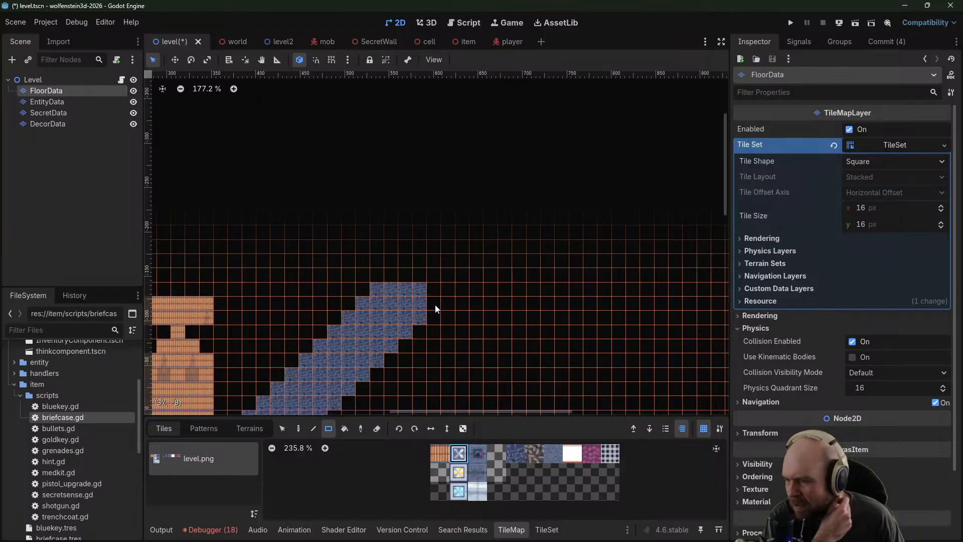
Fill a 21-by-21-tile room with the smooth blue wall tile directly east of the new door
left_click(552, 459)
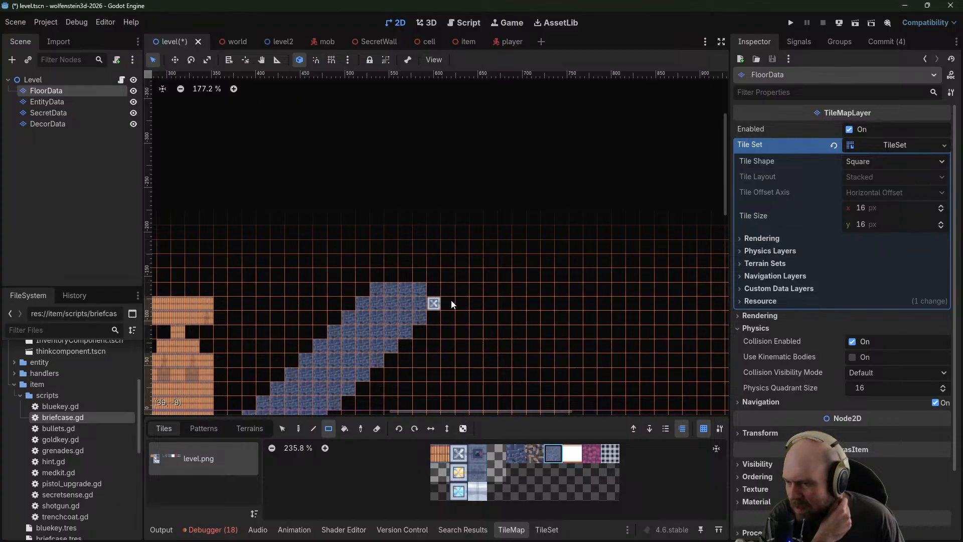
left_click_drag(447, 262, 444, 364)
left_click(453, 250)
middle_click_drag(489, 271, 434, 182)
scroll(440, 199, "down", 1)
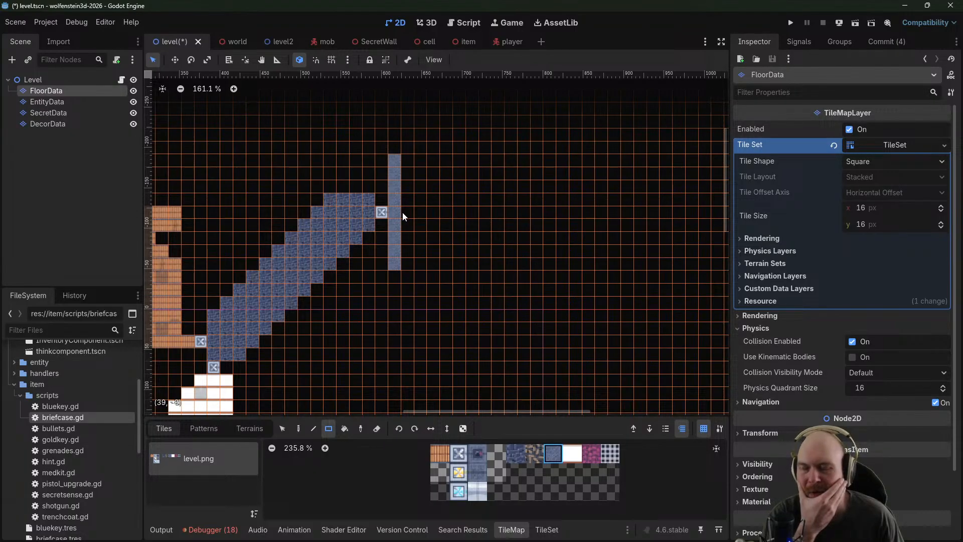
mouse_move(401, 212)
middle_mouse_down()
mouse_move(490, 221)
mouse_move(460, 219)
middle_mouse_up()
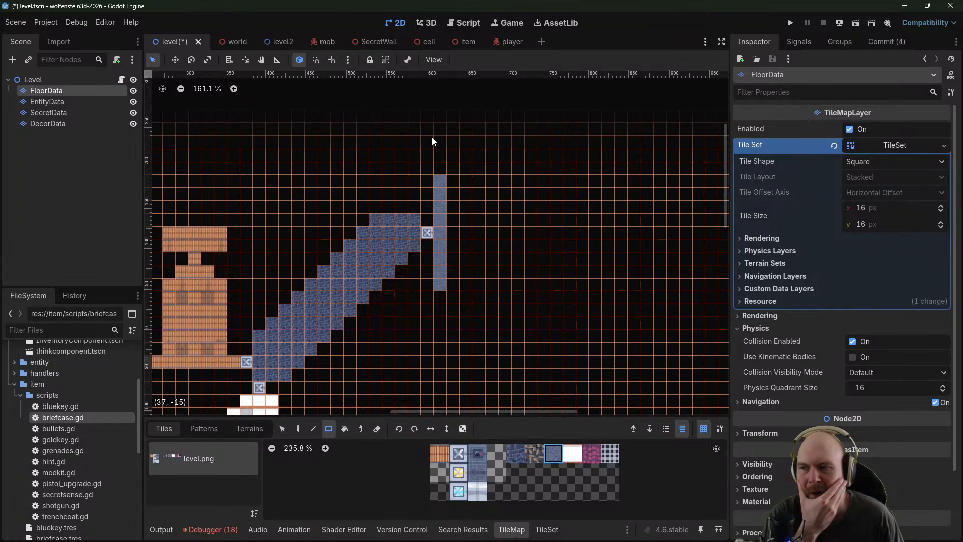
mouse_move(439, 128)
left_mouse_down()
mouse_move(673, 403)
mouse_move(693, 390)
left_mouse_up()
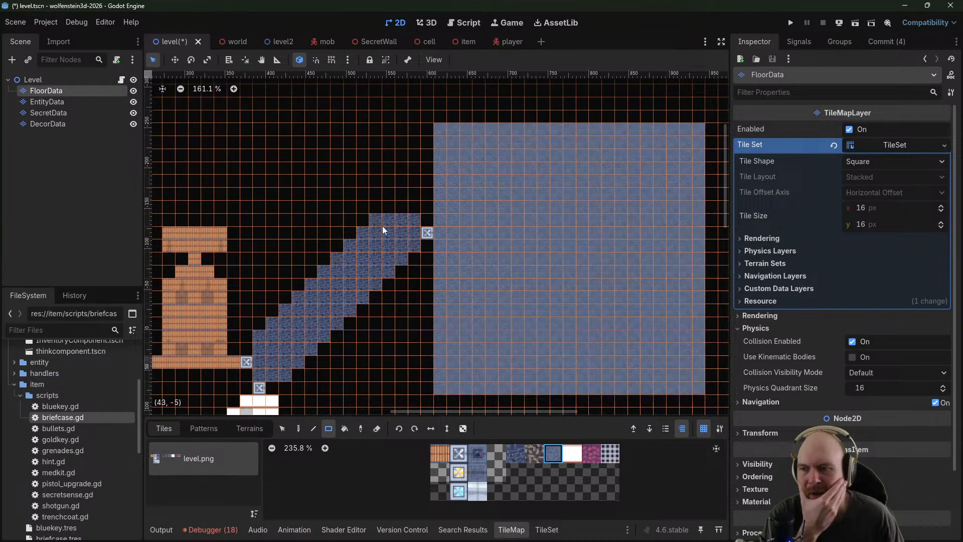
Erase eight rectangular blocks from the new blue room, leaving a maze of connected corridors around them
left_click(374, 432)
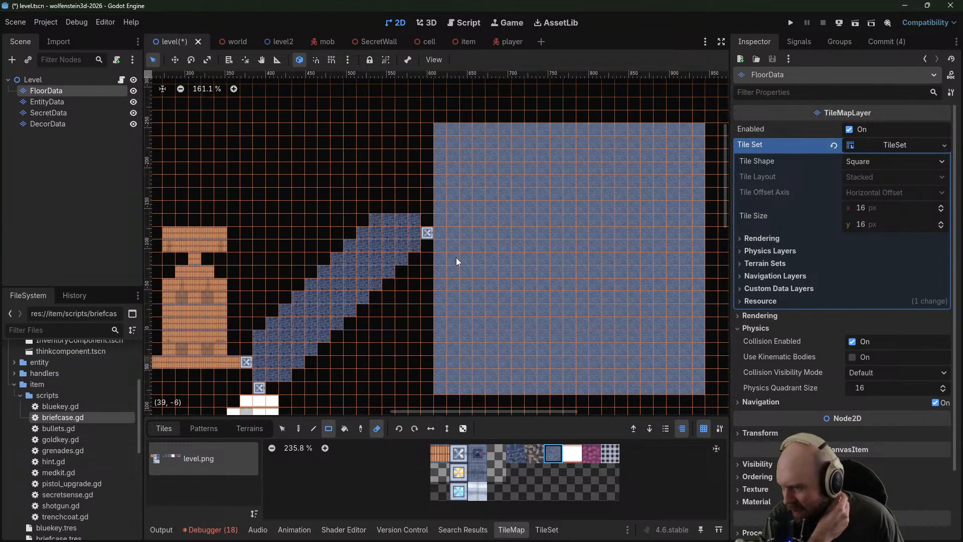
left_click_drag(435, 248, 505, 273)
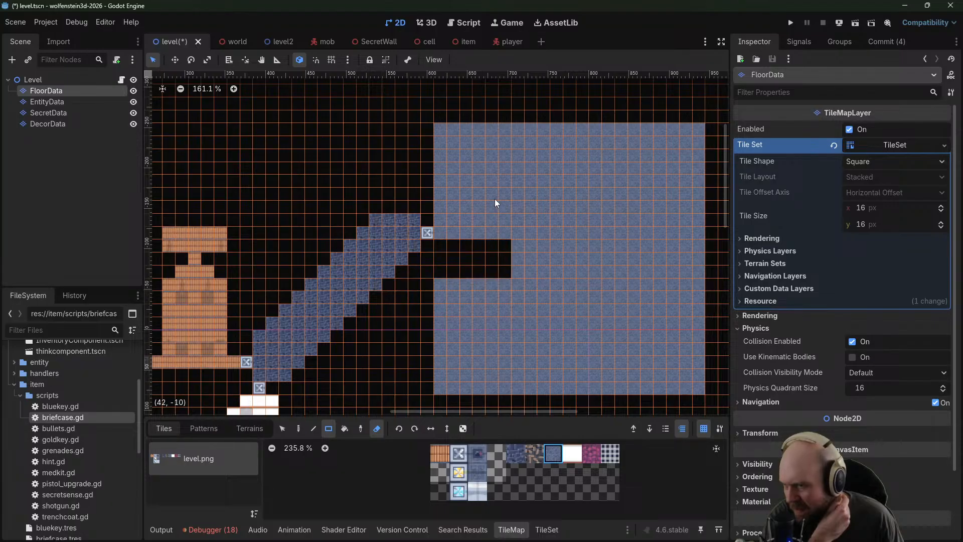
left_click_drag(491, 149, 508, 157)
mouse_move(518, 194)
left_mouse_down()
mouse_move(564, 201)
mouse_move(613, 152)
left_mouse_up()
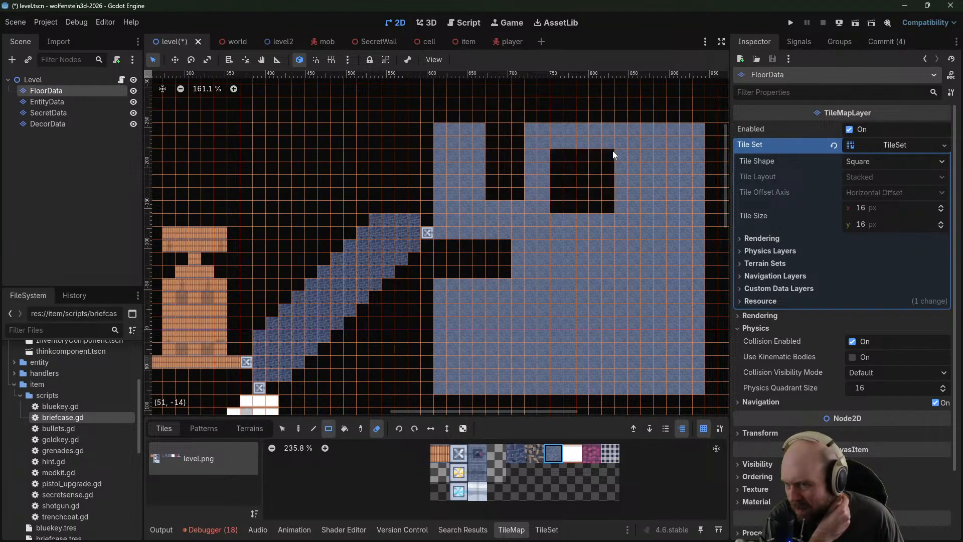
left_click_drag(545, 256, 600, 295)
mouse_move(625, 214)
left_mouse_down()
mouse_move(675, 257)
mouse_move(620, 207)
left_mouse_up()
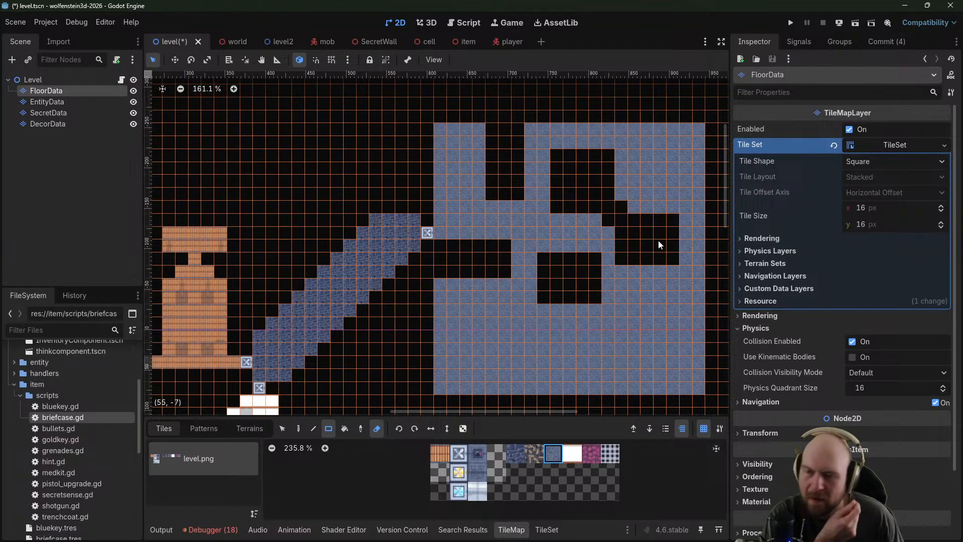
left_click_drag(462, 305, 522, 364)
left_click_drag(564, 324, 635, 365)
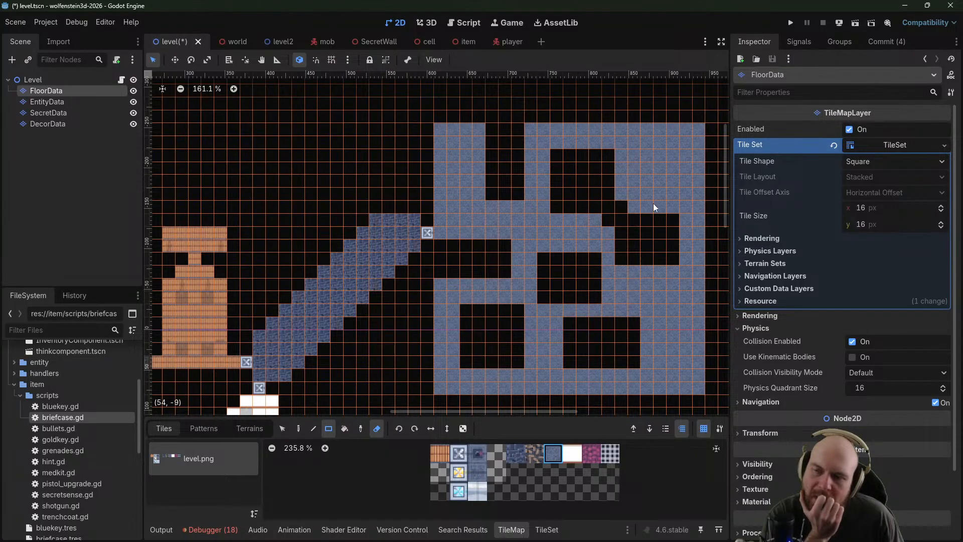
left_click_drag(678, 178, 686, 185)
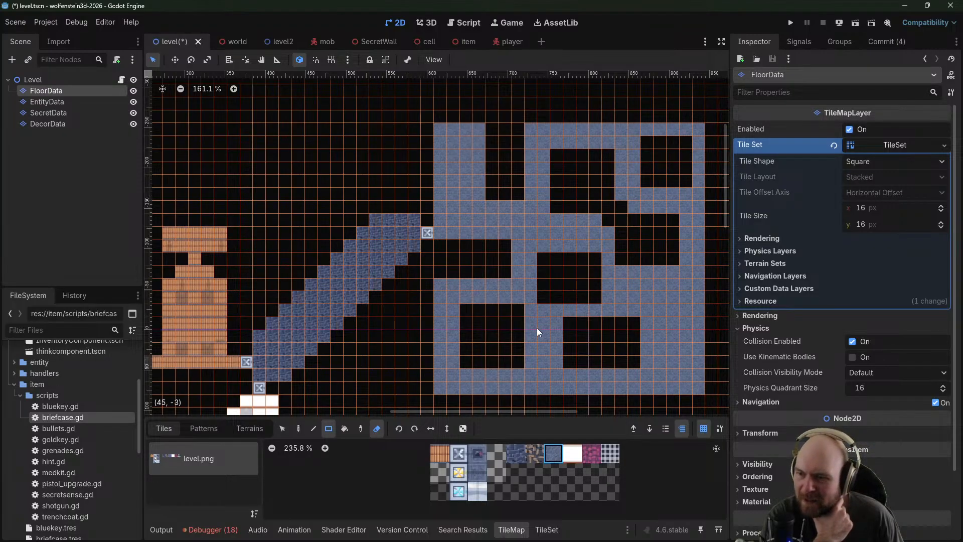
Place an item just inside the blue maze's door and two guards at the north end of its northwest wing in the entity layer
left_click(65, 101)
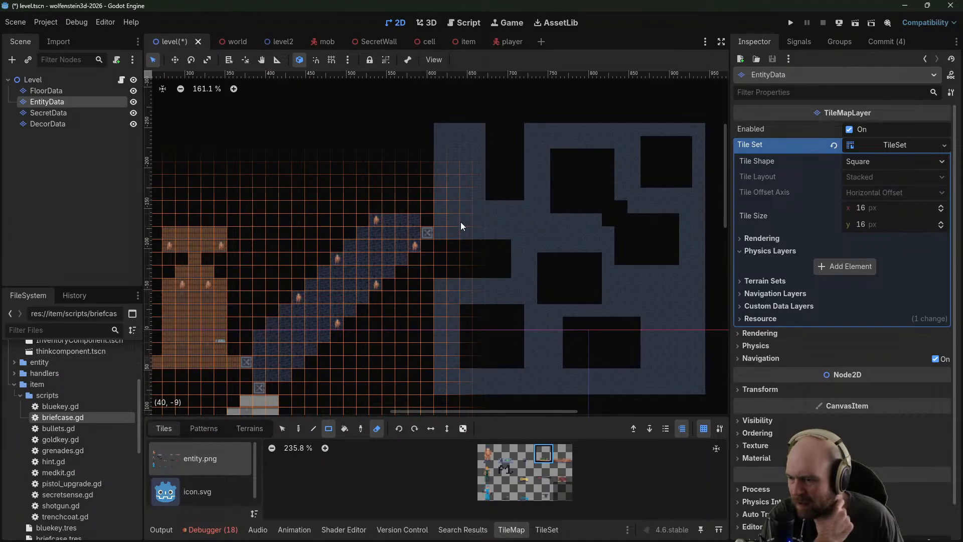
scroll(461, 222, "up", 3)
left_click(459, 190)
scroll(492, 128, "up", 1)
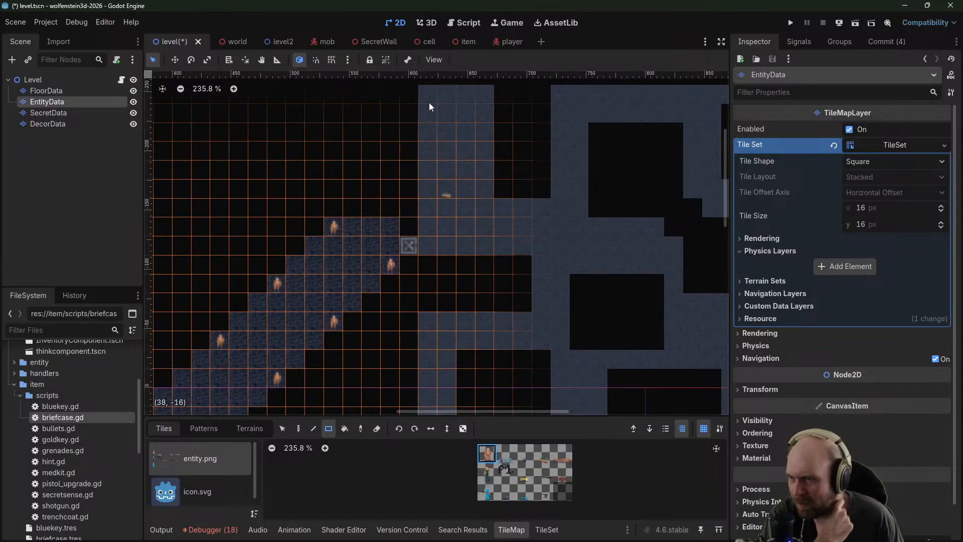
middle_click_drag(558, 160, 469, 203)
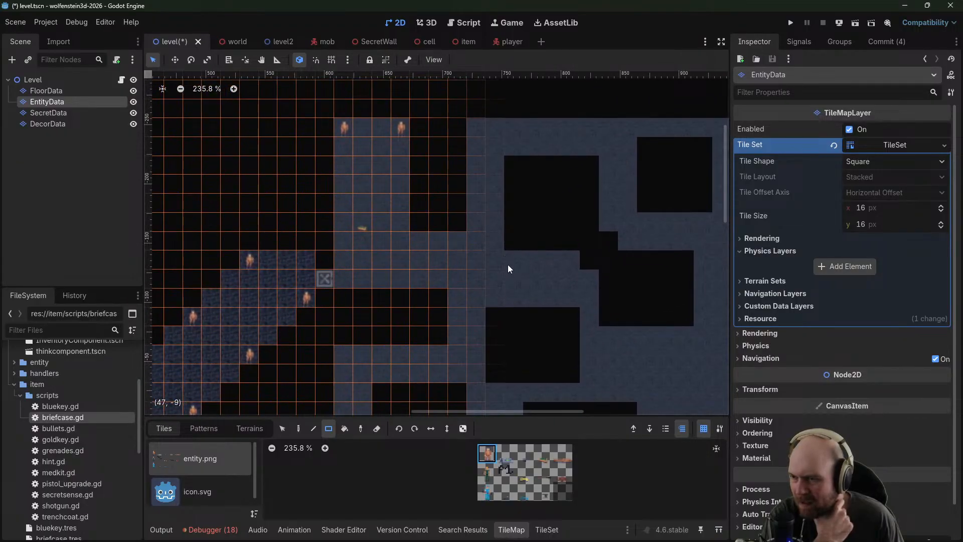
Place guards in the blue maze: one in the central corridor, one in the west corridor and three along the south corridor
middle_click_drag(535, 287, 612, 183)
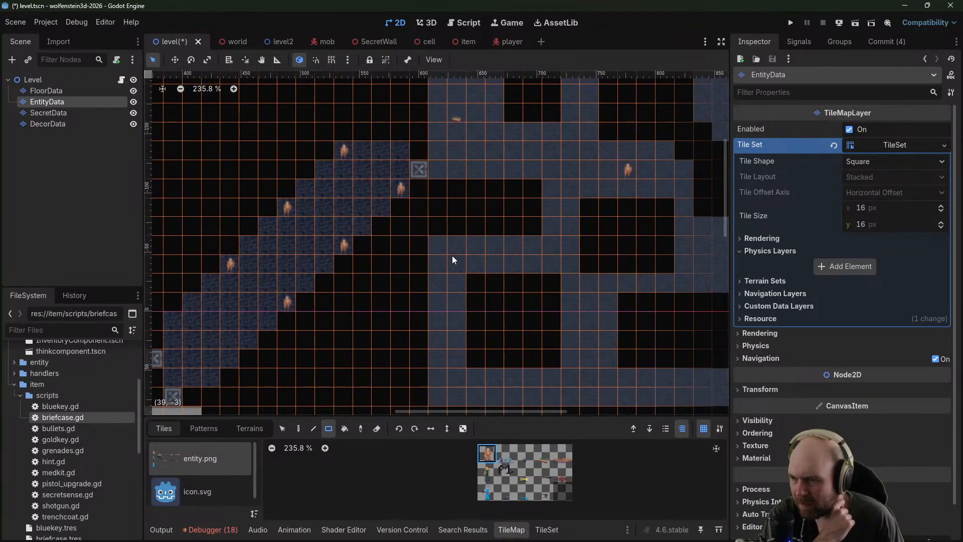
middle_click_drag(450, 366, 421, 292)
middle_click_drag(554, 306, 311, 332)
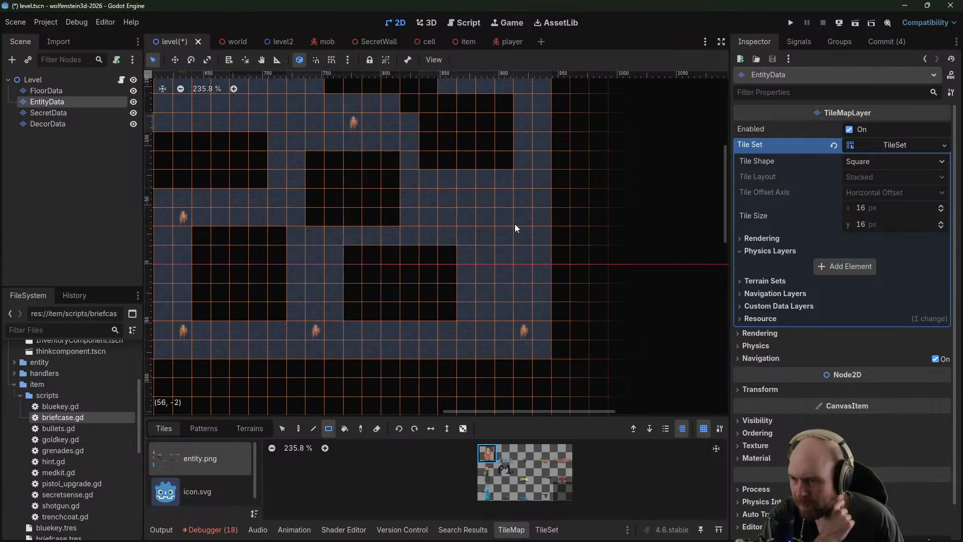
Place two guards in the blue maze's middle east corridor and three more along its northern and northeastern corridors
middle_click_drag(518, 210, 552, 285)
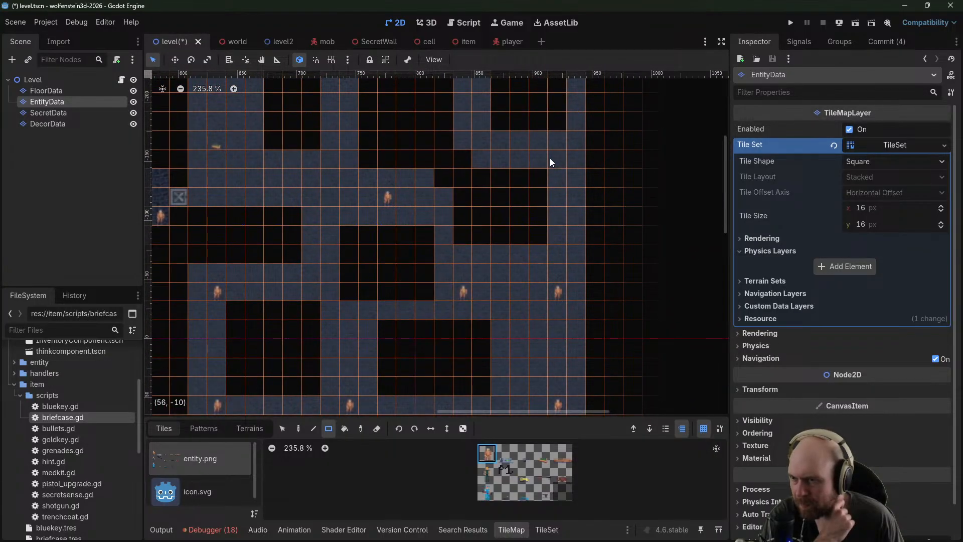
middle_click_drag(542, 131, 475, 225)
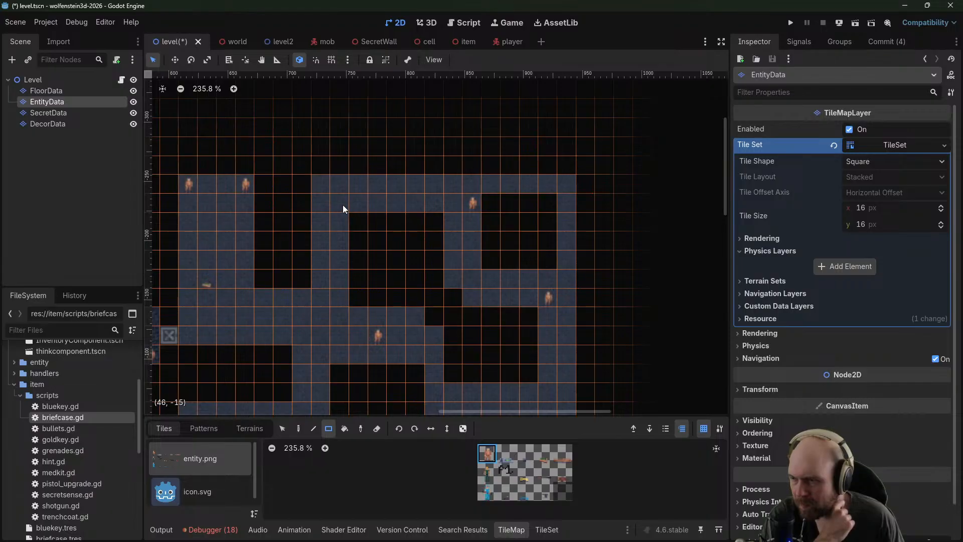
middle_click_drag(390, 249, 599, 170)
middle_click_drag(518, 265, 396, 186)
middle_click_drag(461, 220, 505, 354)
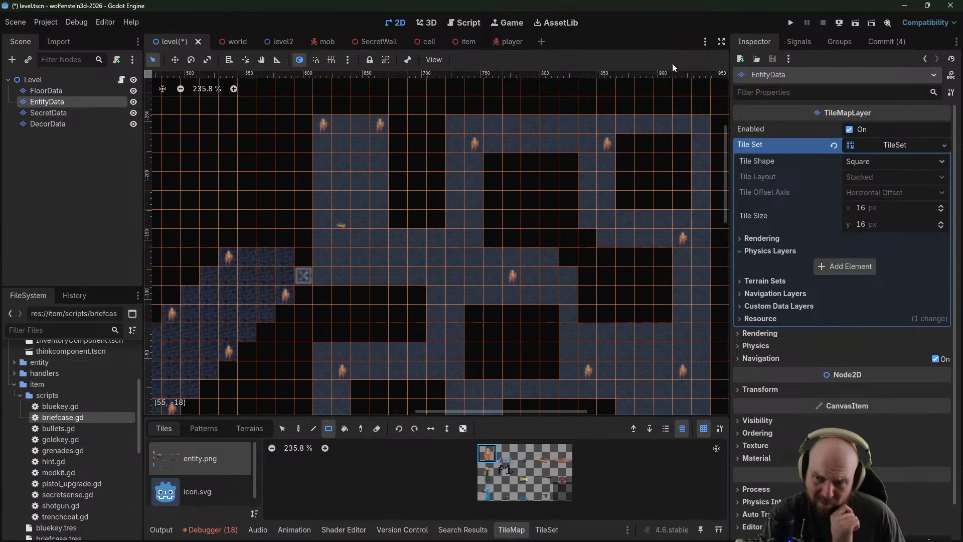
Run the game, go through the first door into the white hall, shoot its guard and collect the dropped bullets
key("F5")
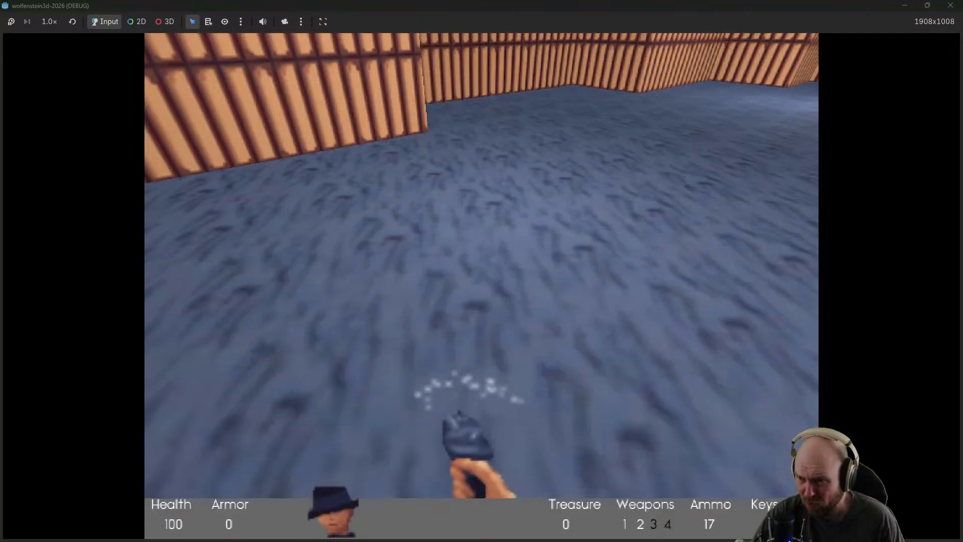
key("w")
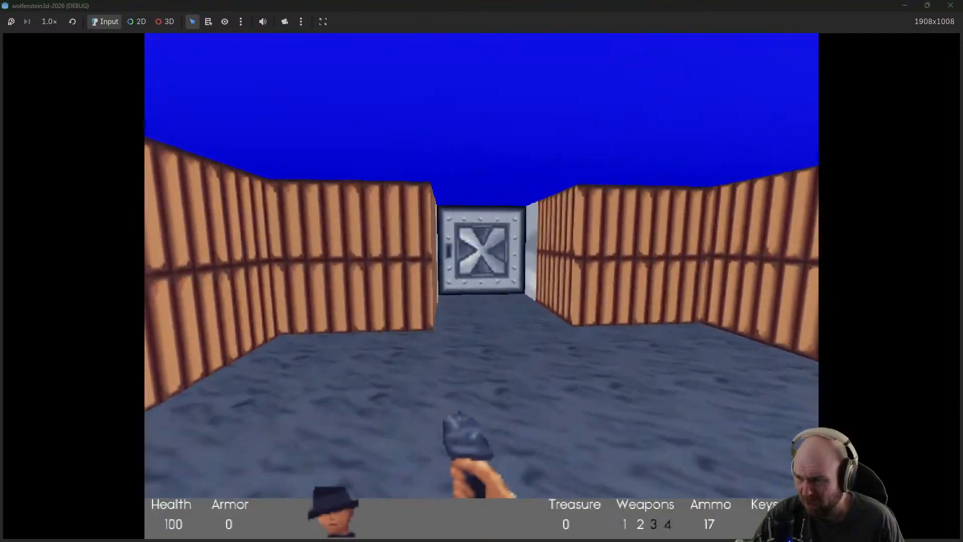
key("w")
key("e")
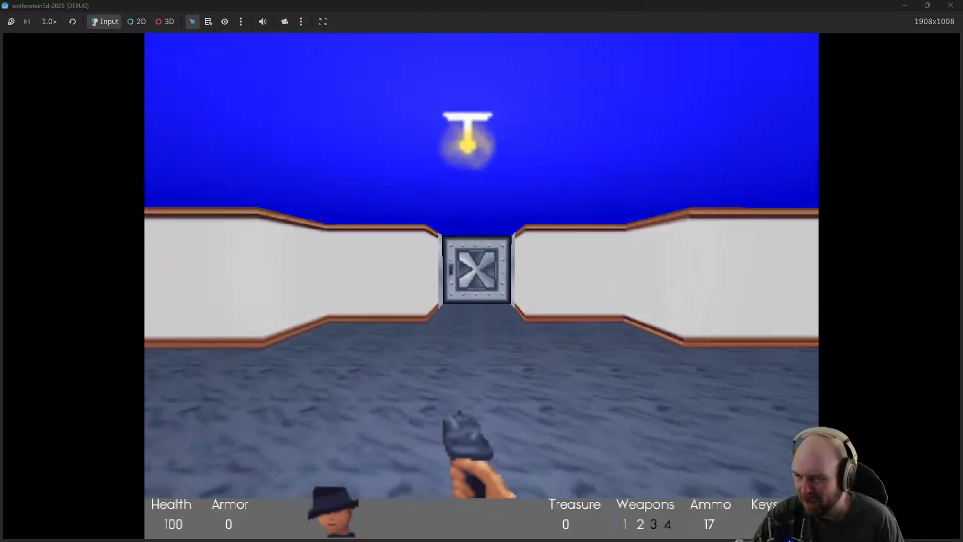
key("w")
left_click(481, 286)
left_click(481, 286)
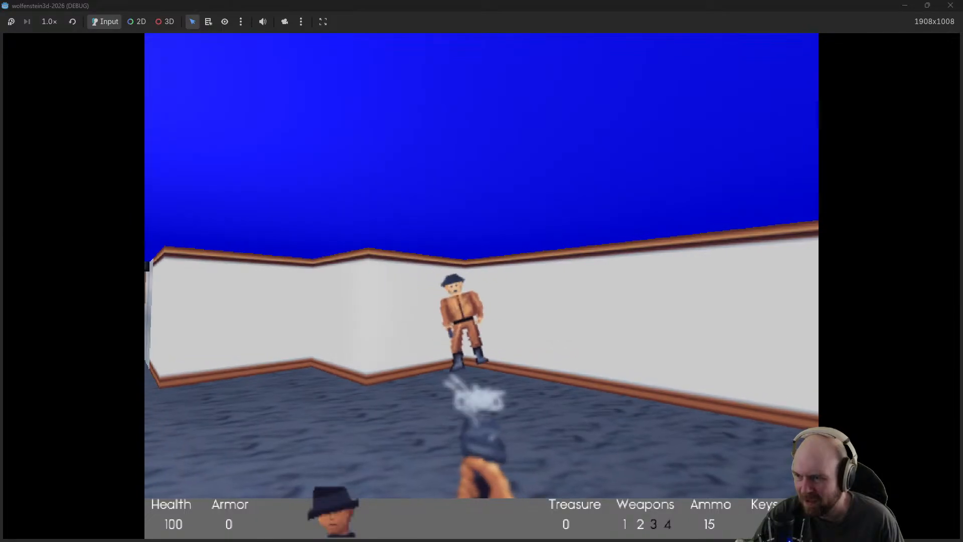
left_click(482, 286)
left_click(481, 286)
key("w")
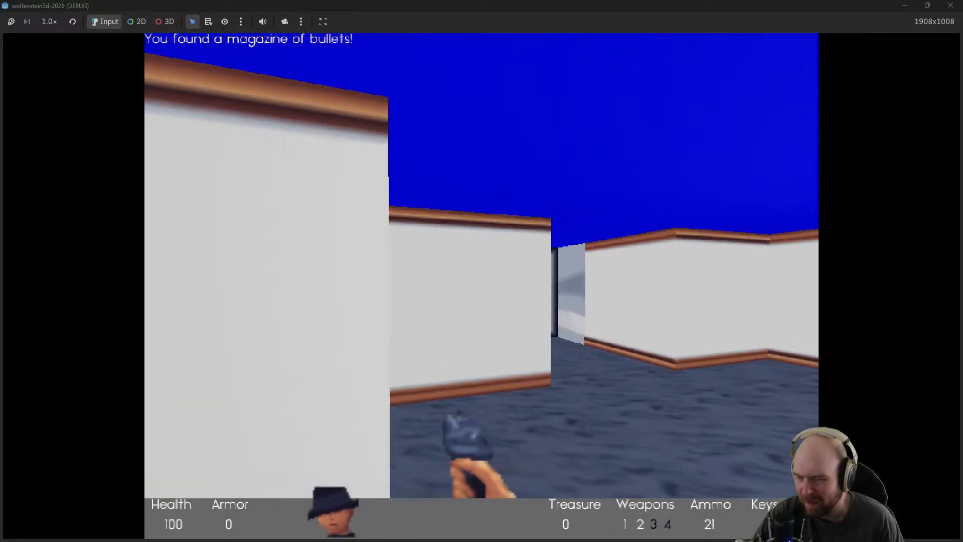
Open the door to the wood-walled hall and test combat by shooting at its guards and retreating to the doorway
key("w")
key("e")
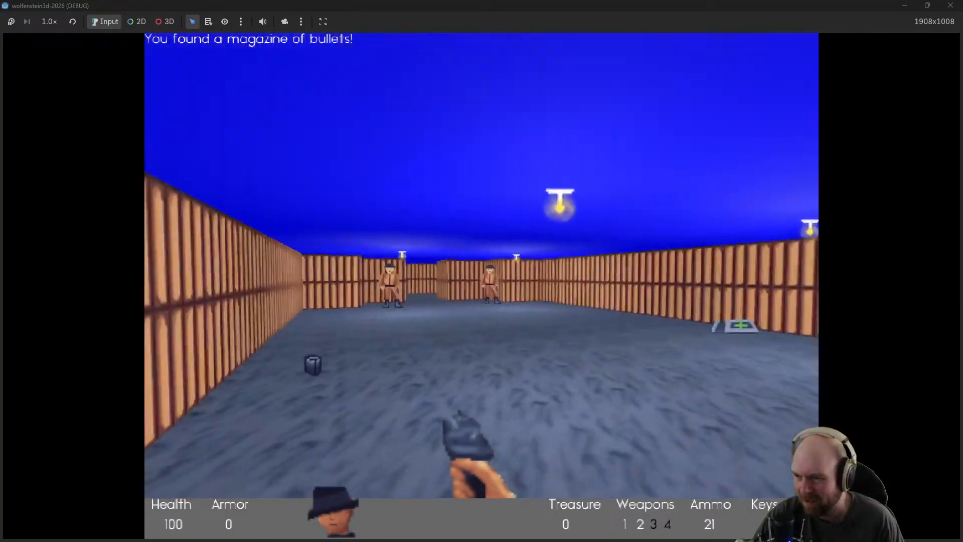
left_click(481, 286)
left_click(482, 286)
left_click(482, 286)
left_click(481, 286)
key("d")
left_click(482, 286)
left_click(481, 286)
left_click(482, 286)
key("s")
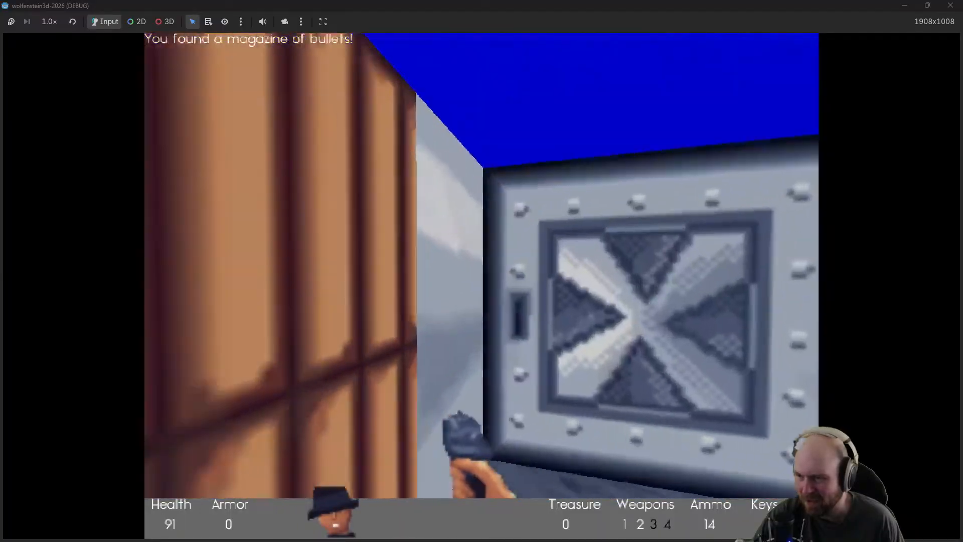
Collect the medkit, shoot the remaining guard and pick up the ammunition in the wood-walled hall
key("w")
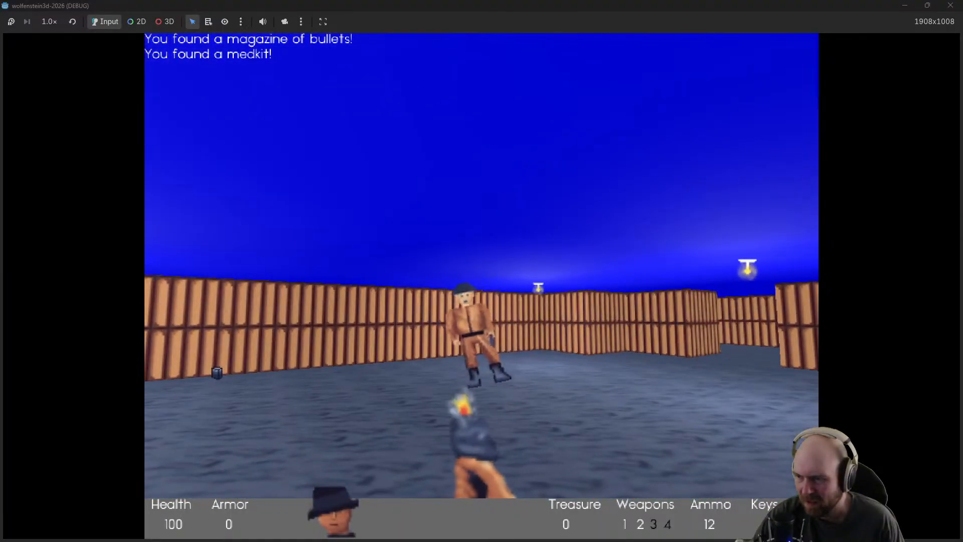
key("w")
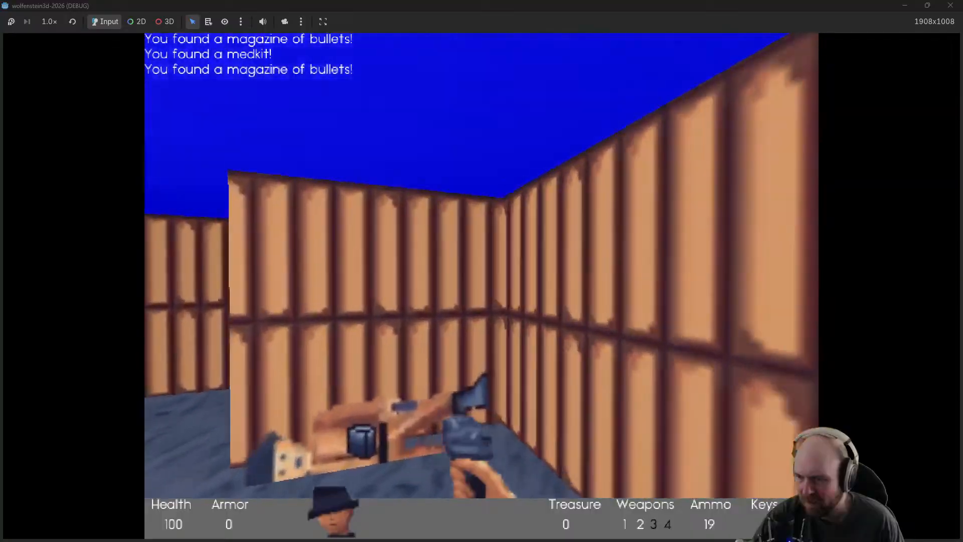
key("w")
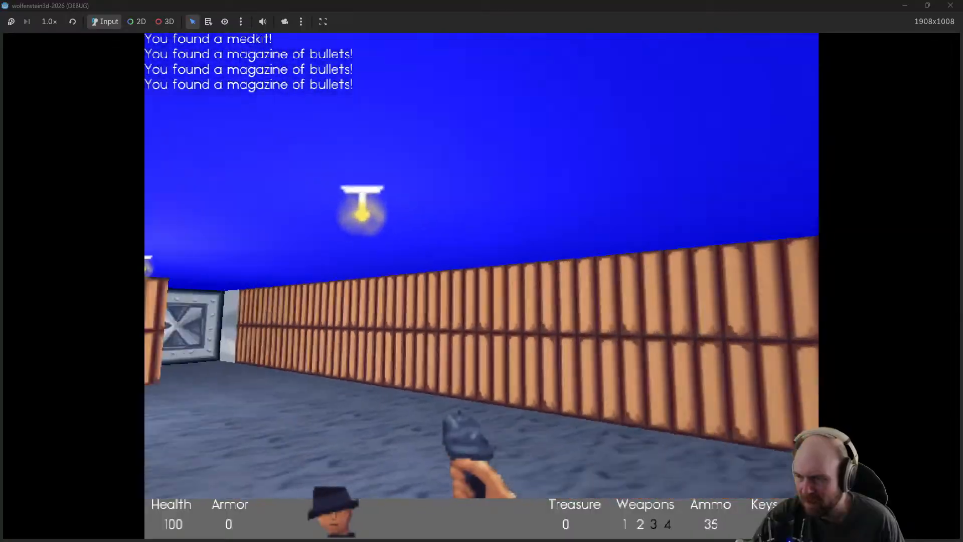
Open the door to the diagonal stone corridor and shoot at its guards from beside the entrance
key("w")
key("space")
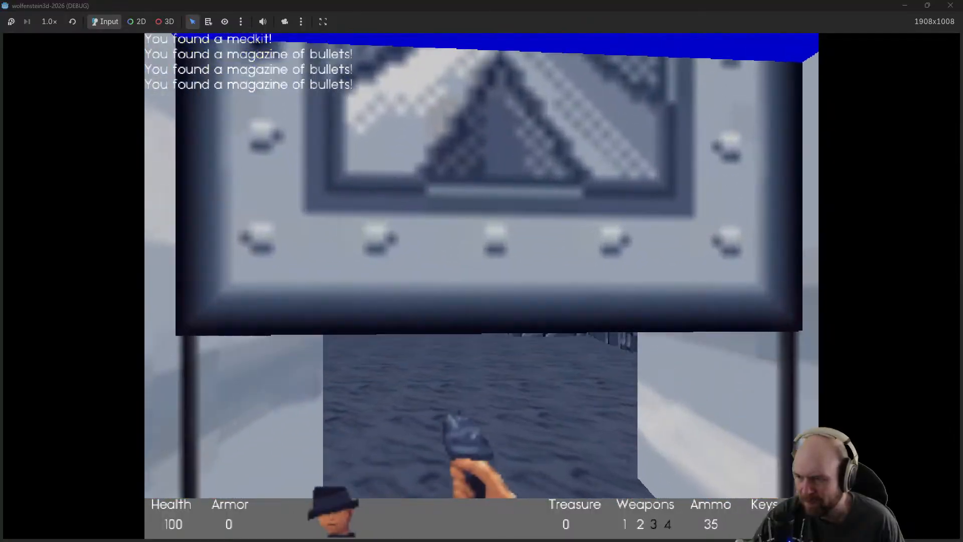
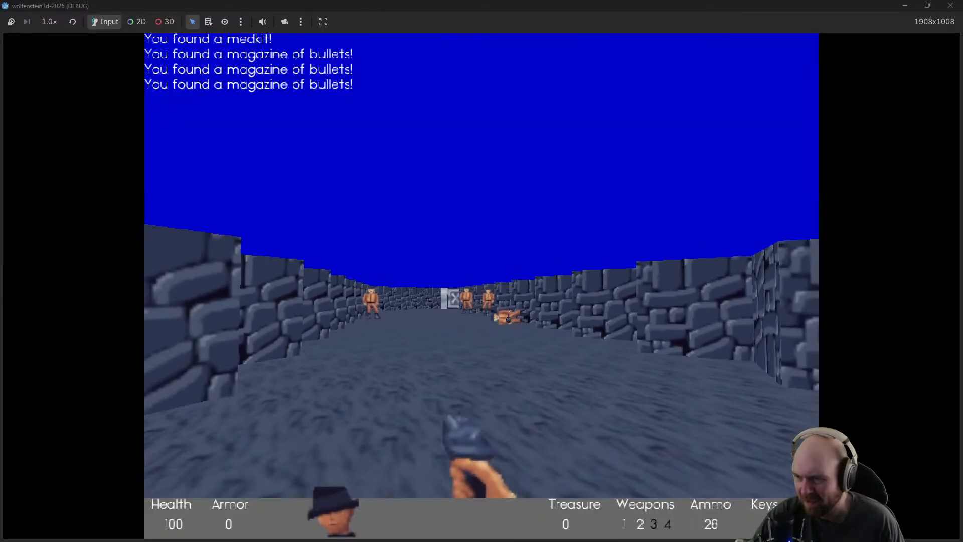
left_click(482, 286)
key("a")
left_click(482, 286)
left_click(482, 286)
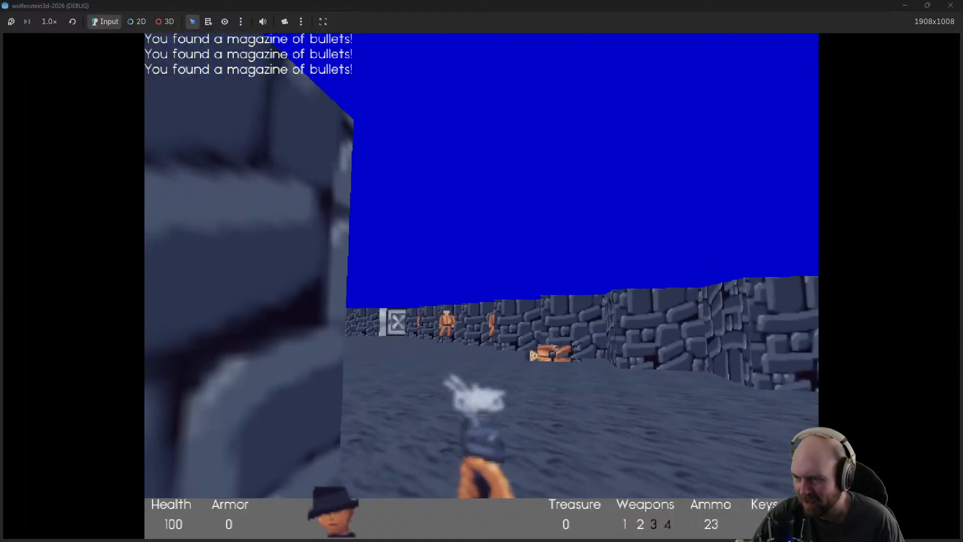
left_click(481, 286)
left_click(481, 286)
key("s")
left_click(482, 286)
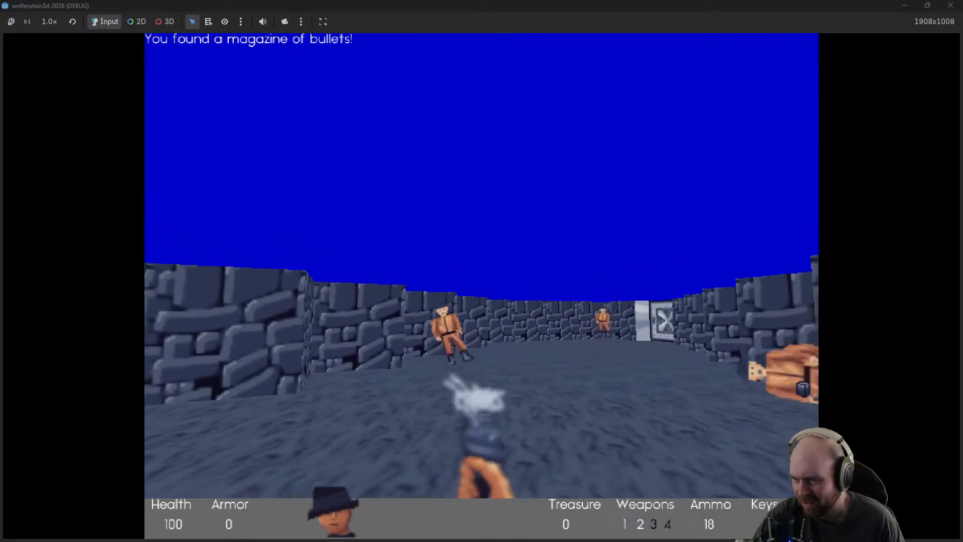
Collect the dropped bullets in the stone corridor and sidestep near the doorway to test the far guard's long-range fire
key("d")
key("w")
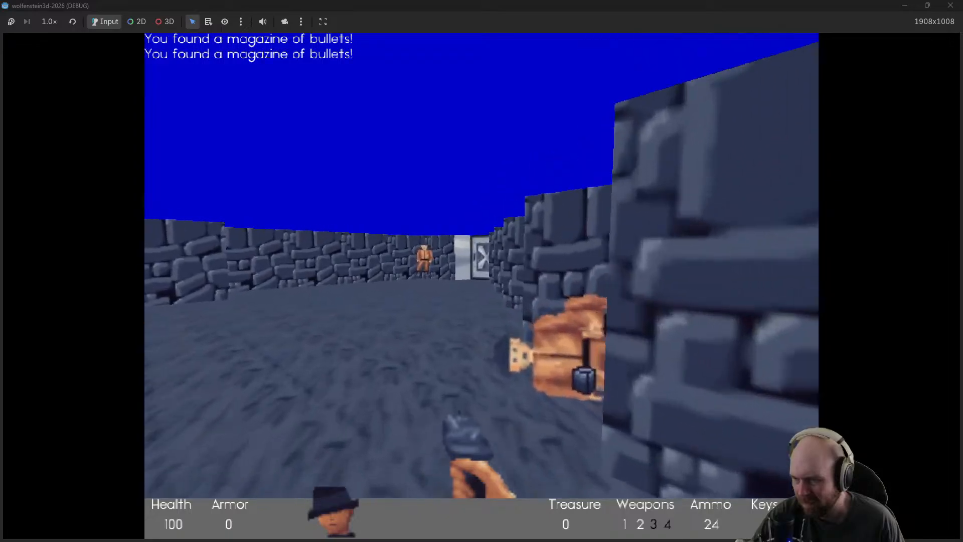
key("a")
key("s")
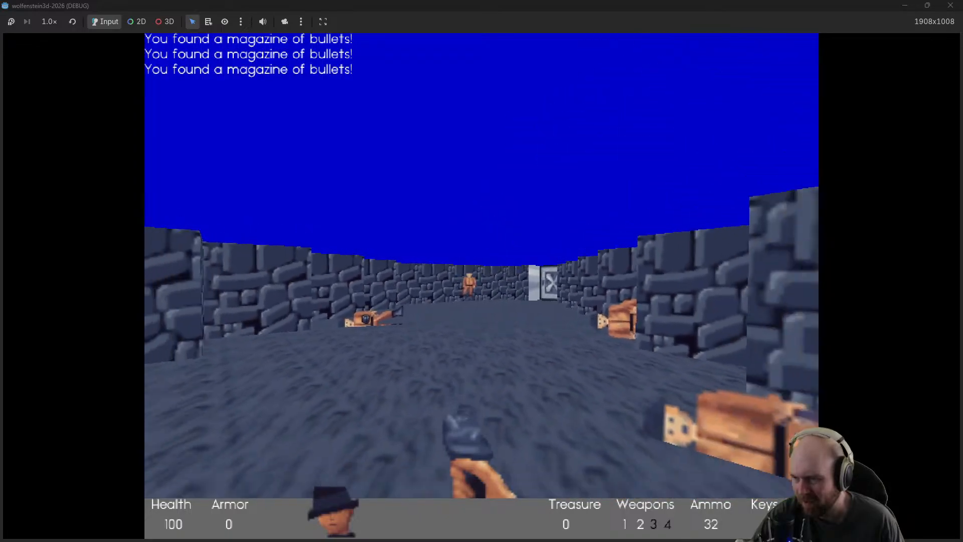
key("d")
key("a")
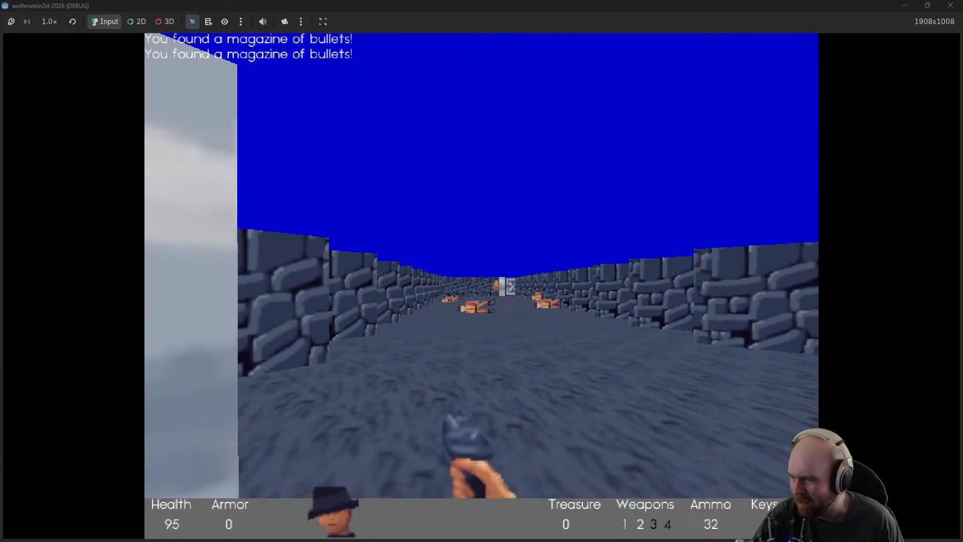
key("s")
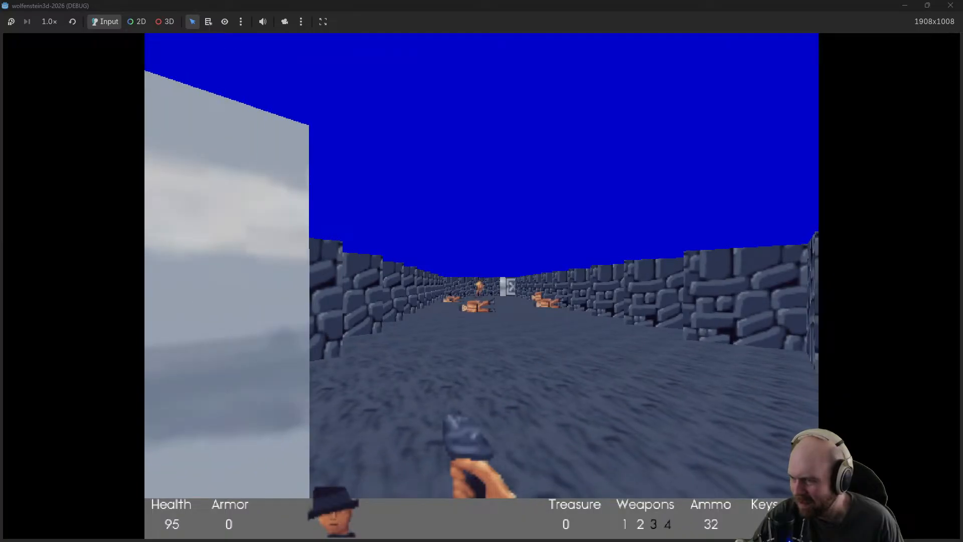
key("d")
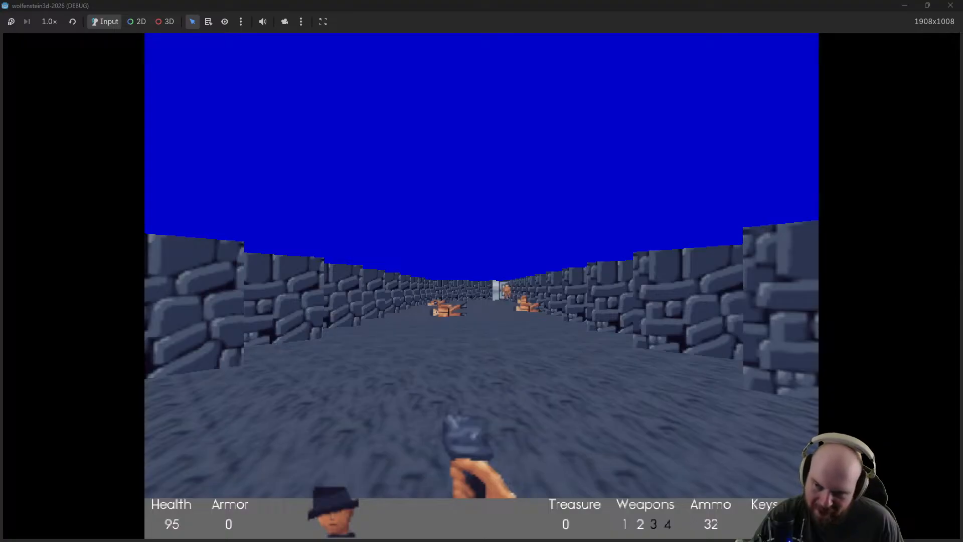
key("a")
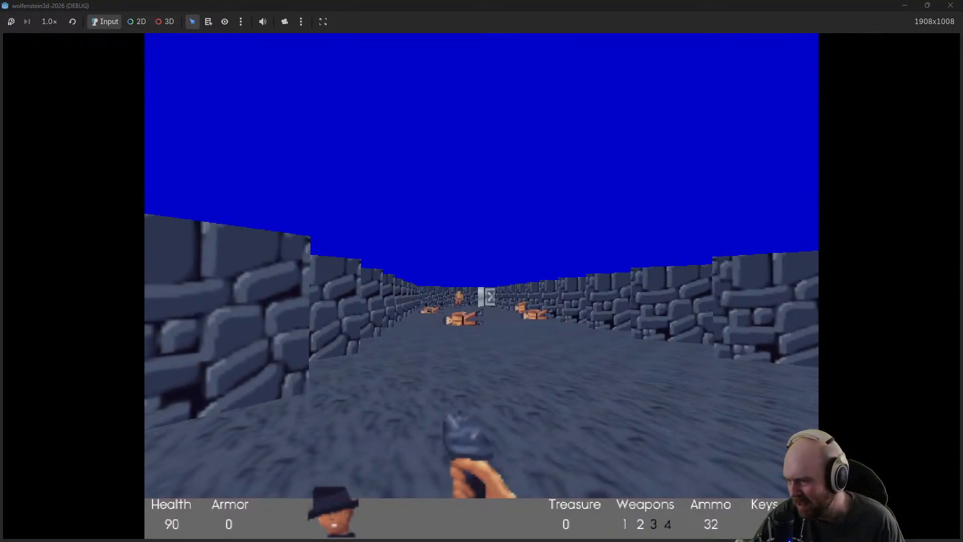
Advance along the stone corridor, picking up bullets and shooting the remaining guard near the far door
key("w")
left_click(482, 286)
left_click(482, 286)
key("w")
left_click(482, 286)
left_click(482, 286)
left_click(482, 286)
left_click(482, 286)
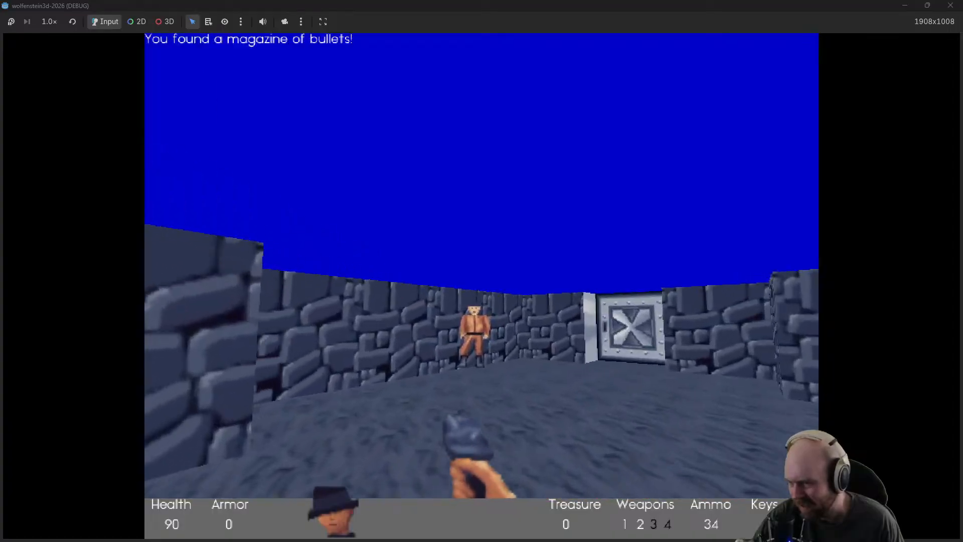
key("w")
left_click(482, 286)
left_click(482, 286)
left_click(482, 286)
Go through the far door into the blue maze, shoot the distant guard and collect the box of grenades
key("e")
key("w")
key("w")
left_click(482, 286)
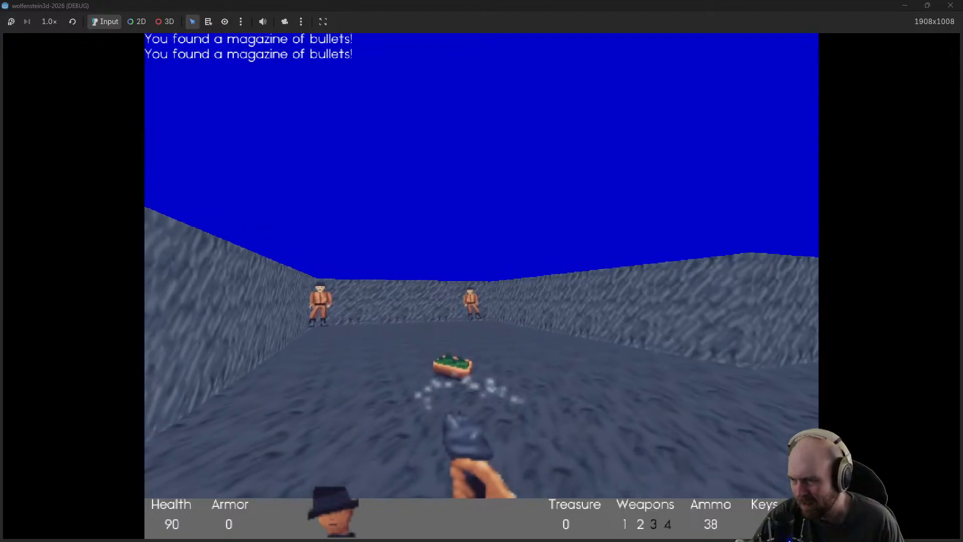
left_click(482, 286)
left_click(482, 286)
left_click(482, 286)
left_click(481, 286)
key("w")
left_click(482, 286)
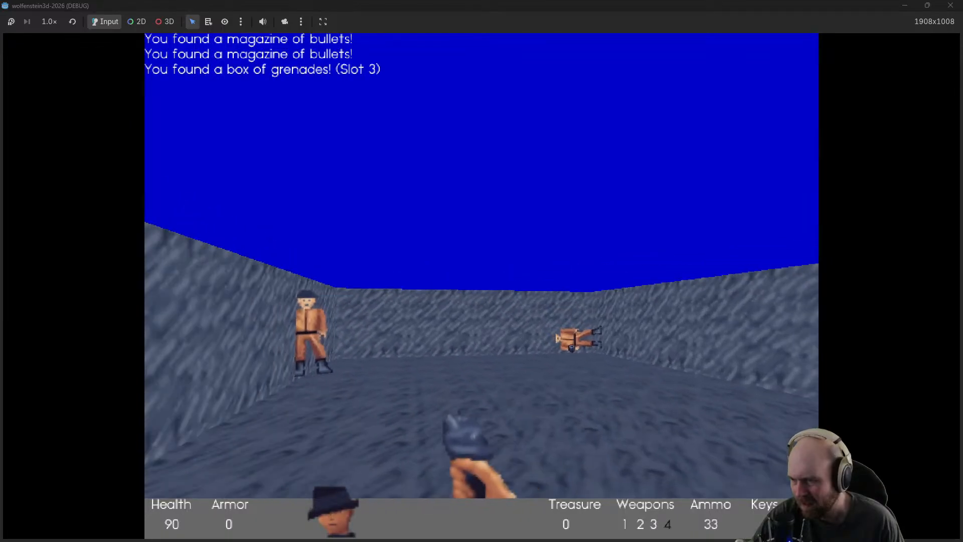
Shoot the second guard in the maze's entrance area and collect both guards' bullets
left_click(481, 286)
left_click(482, 286)
left_click(482, 286)
left_click(482, 286)
key("w")
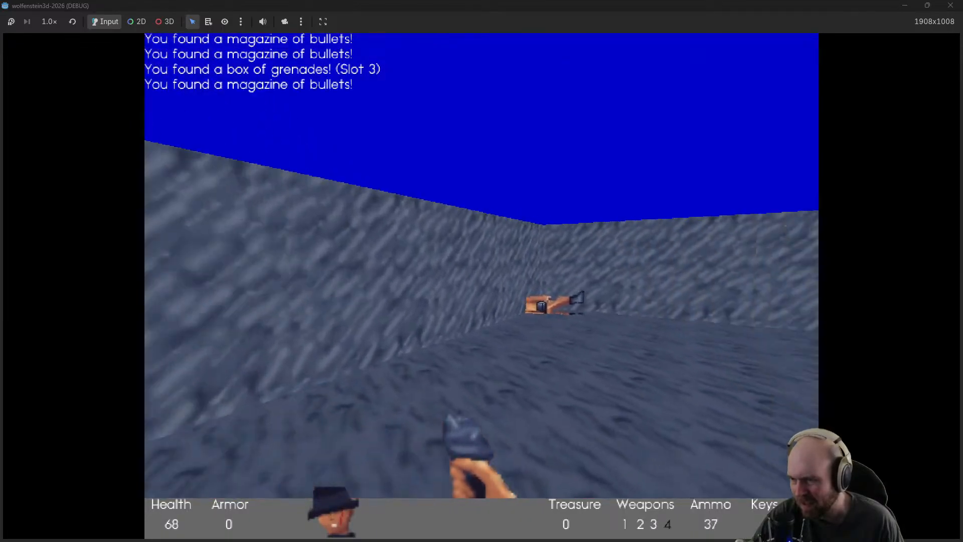
key("w")
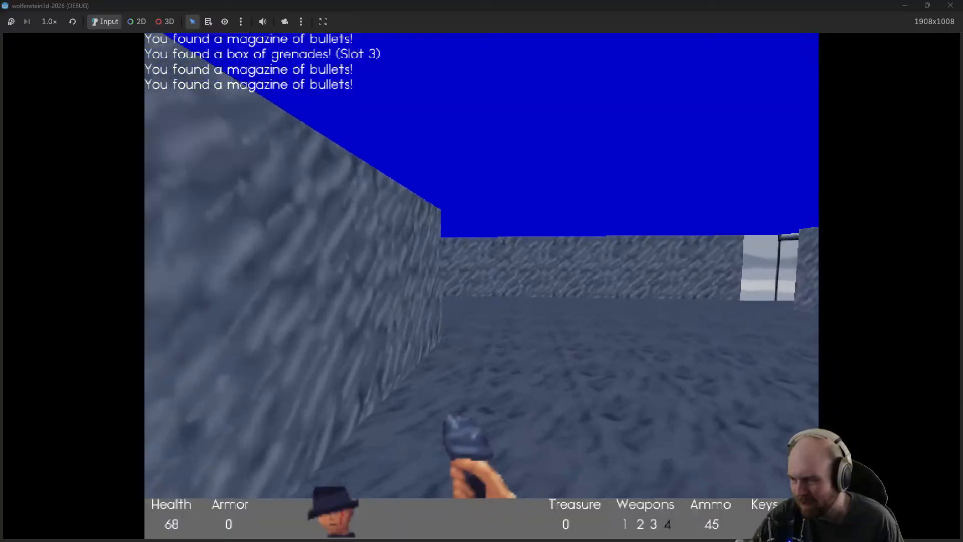
Continue from the entrance area into the maze corridors, shooting the guards along the way and collecting their bullets
left_click(481, 286)
key("w")
left_click(482, 286)
left_click(482, 286)
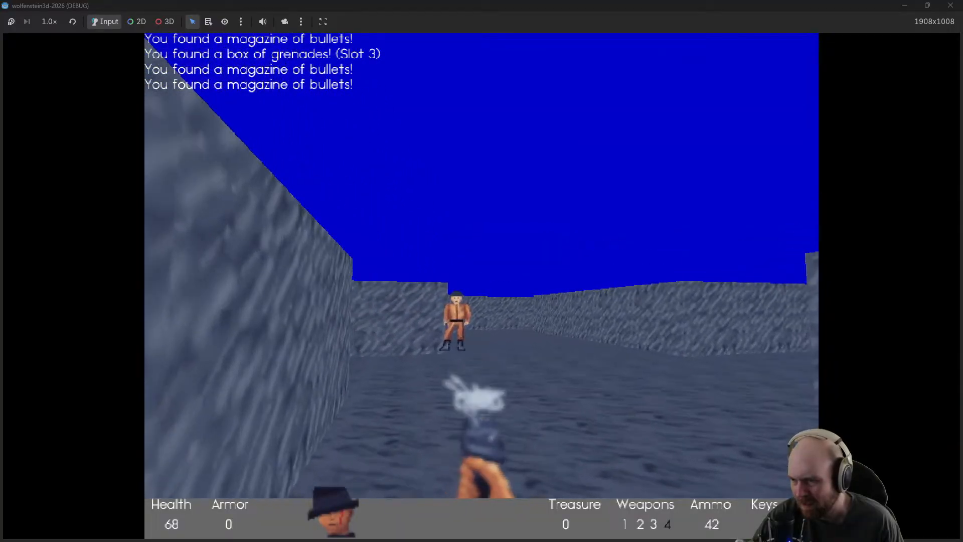
left_click(481, 285)
left_click(482, 286)
left_click(482, 286)
key("w")
left_click(481, 286)
left_click(481, 286)
left_click(482, 286)
left_click(482, 286)
left_click(482, 286)
left_click(481, 286)
key("w")
left_click(482, 286)
left_click(481, 286)
left_click(481, 286)
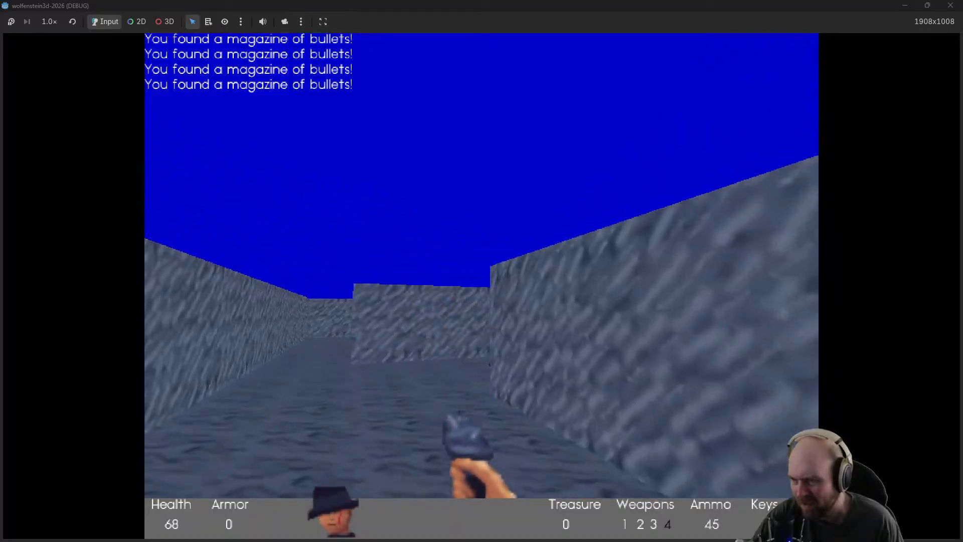
Shoot the guard against the maze wall, follow the narrow passage and shoot at the guard beyond it
left_click(481, 286)
left_click(482, 286)
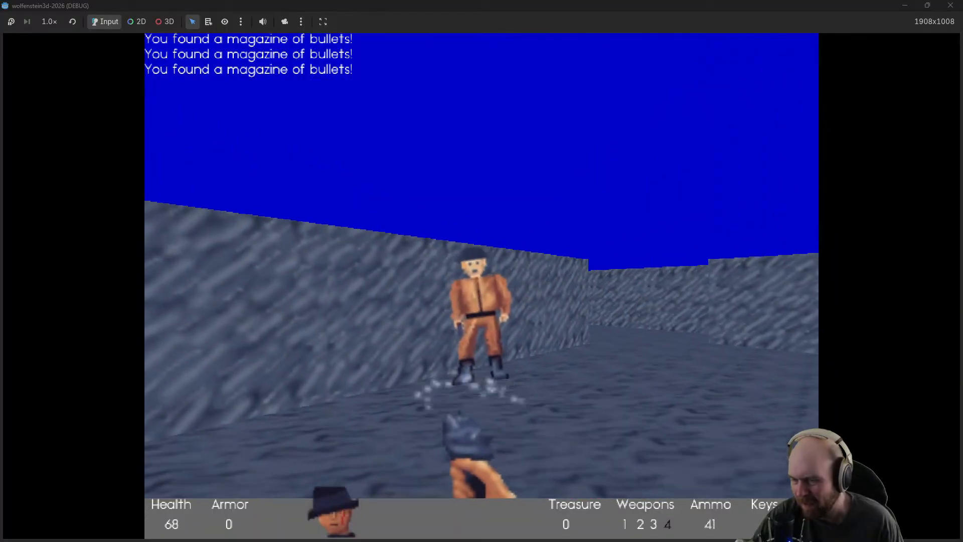
key("w")
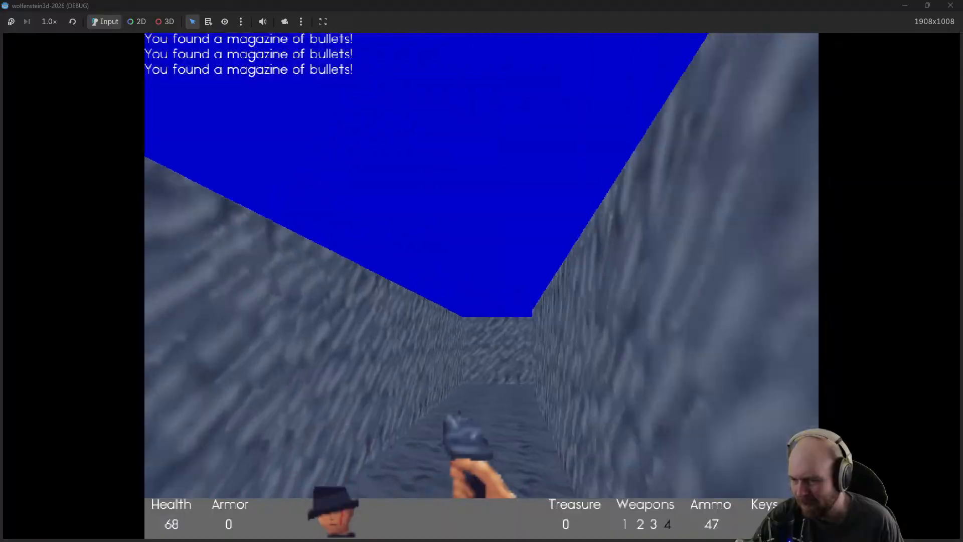
key("w")
left_click(482, 286)
left_click(481, 286)
left_click(481, 286)
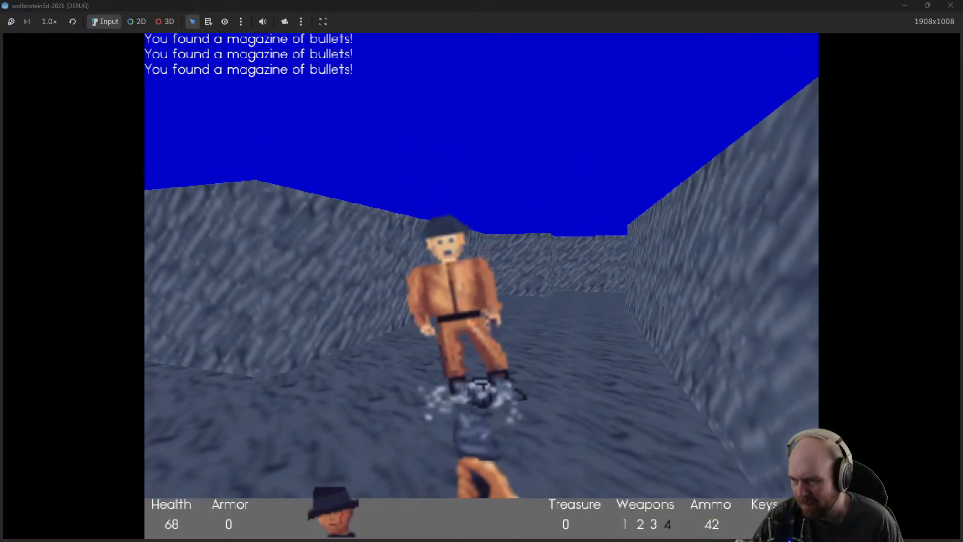
left_click(482, 286)
Clear the guards around the maze's open junction and pick up the bullets they drop
key("w")
left_click(481, 286)
left_click(482, 286)
left_click(482, 286)
left_click(481, 286)
left_click(481, 286)
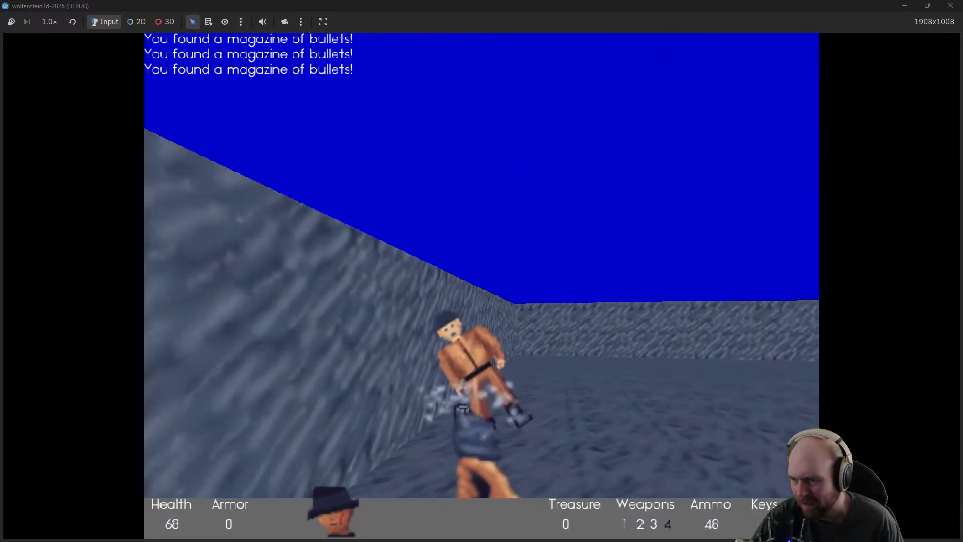
key("w")
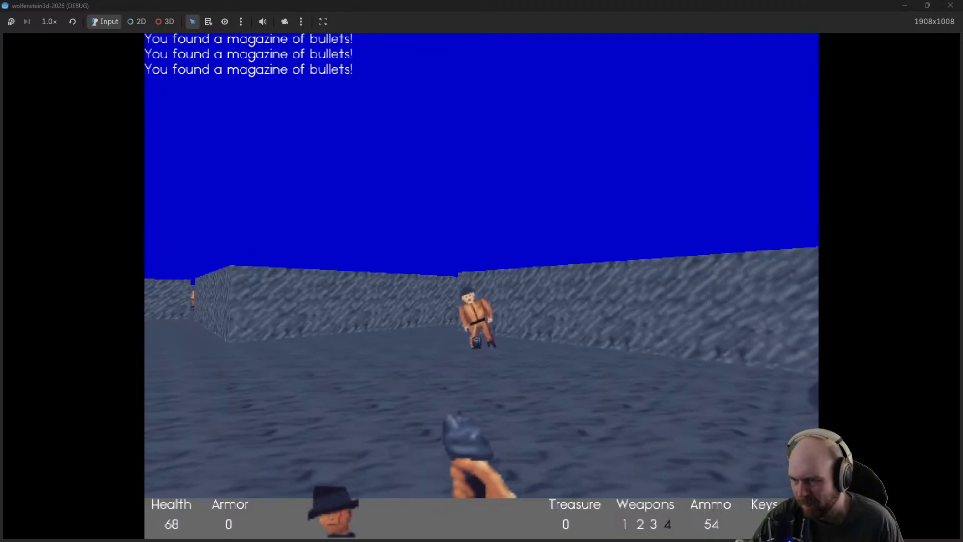
key("w")
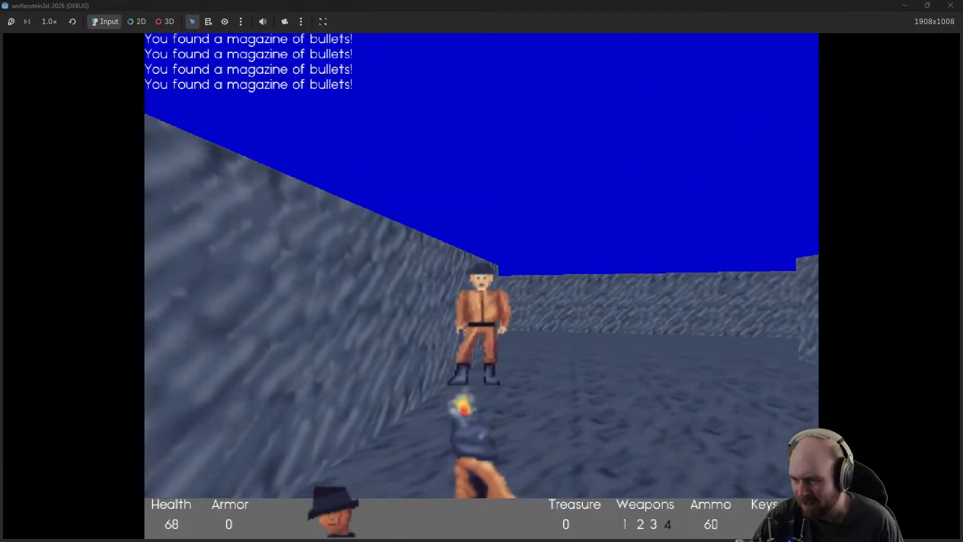
Shoot the remaining guards along the maze's outer corridors and gather their ammunition
key("w")
left_click(481, 286)
left_click(481, 286)
left_click(482, 286)
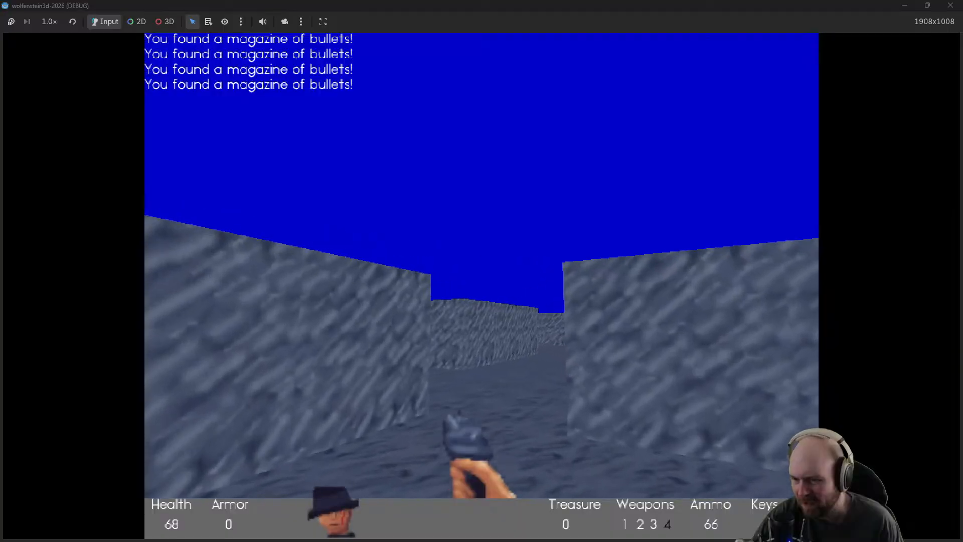
key("w")
key("w")
left_click(482, 286)
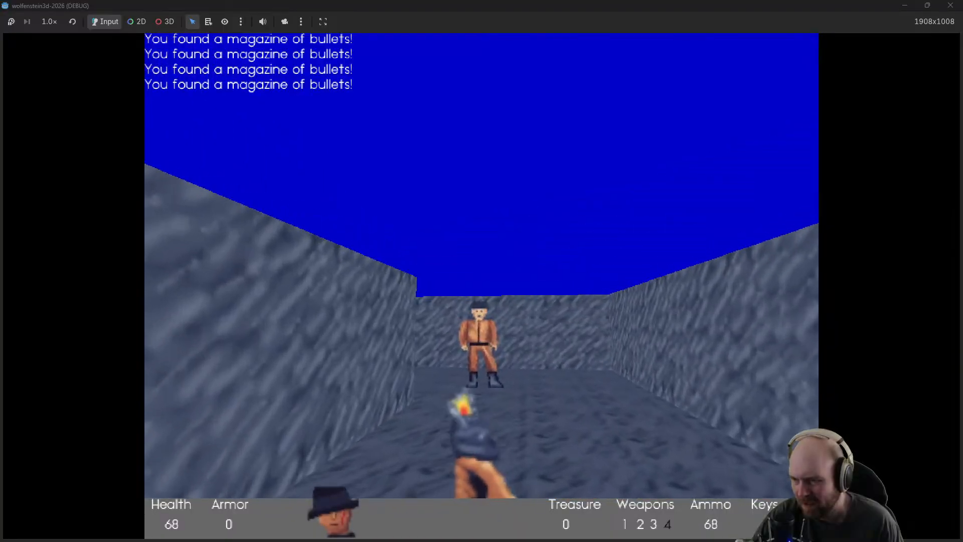
key("w")
key("w")
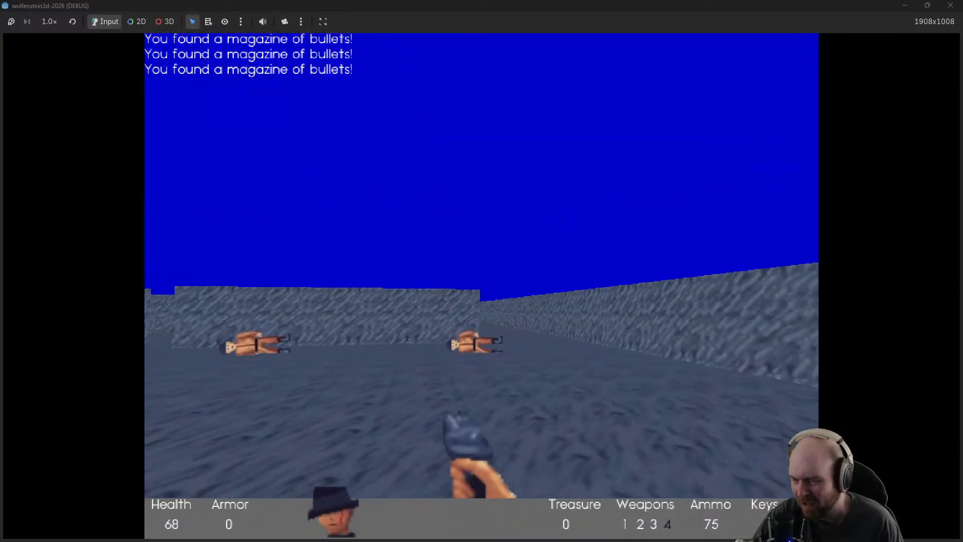
Walk back through the cleared maze corridors to judge their layout and look
key("w")
key("w")
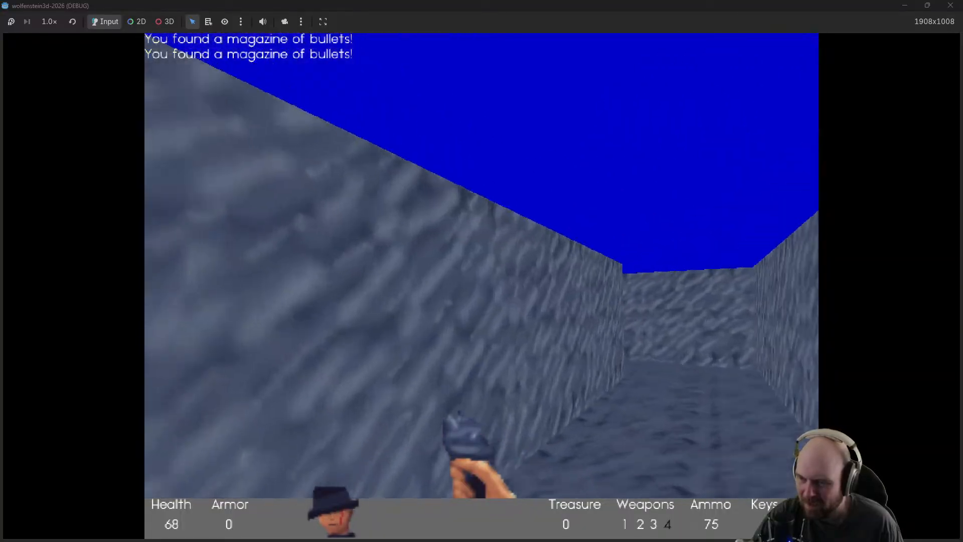
key("w")
key("w")
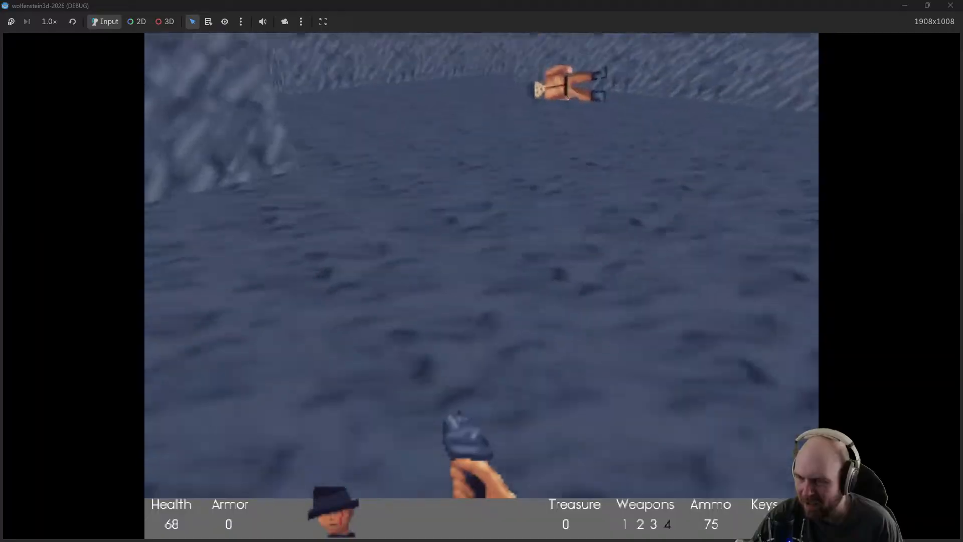
key("w")
key("w")
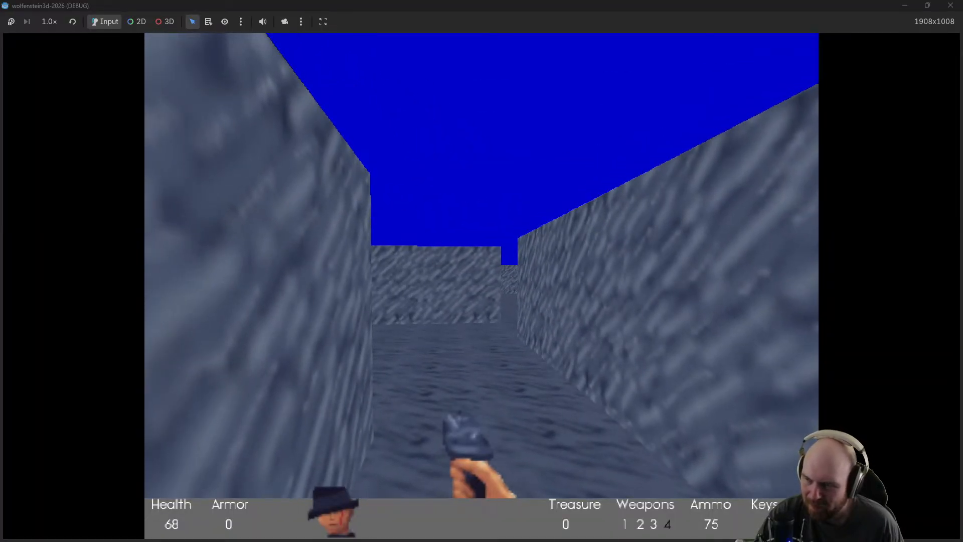
End the test run and bucket-fill the blue maze's floor with the brown stone tile on the FloorData layer
key("Escape")
scroll(370, 251, "down", 2)
mouse_move(370, 251)
middle_mouse_down()
mouse_move(555, 161)
mouse_move(466, 233)
middle_mouse_up()
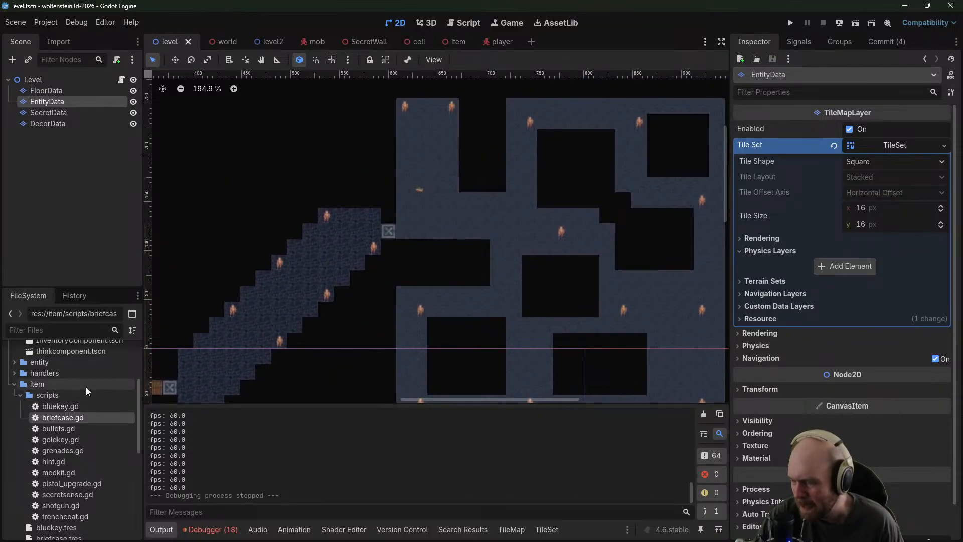
scroll(89, 384, "up", 3)
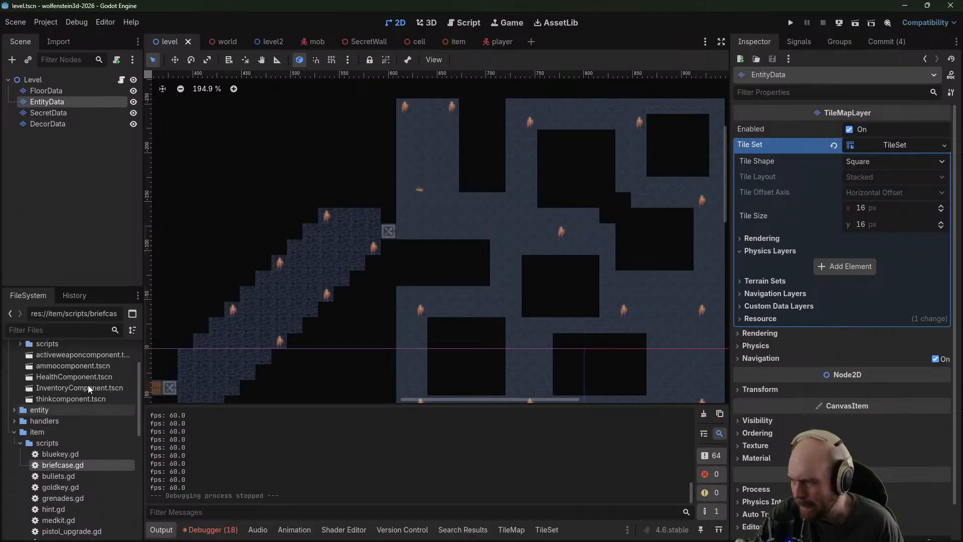
left_click(56, 91)
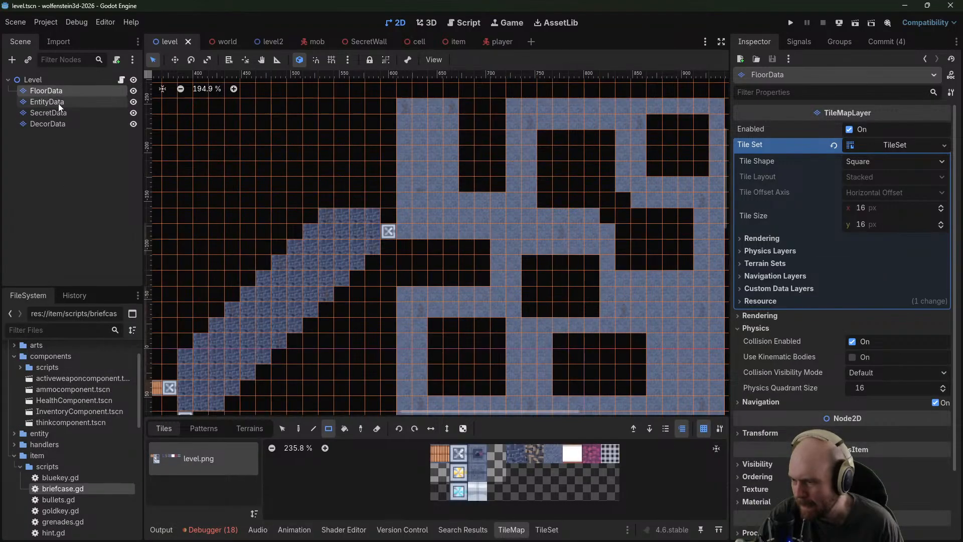
middle_click_drag(481, 286, 410, 315)
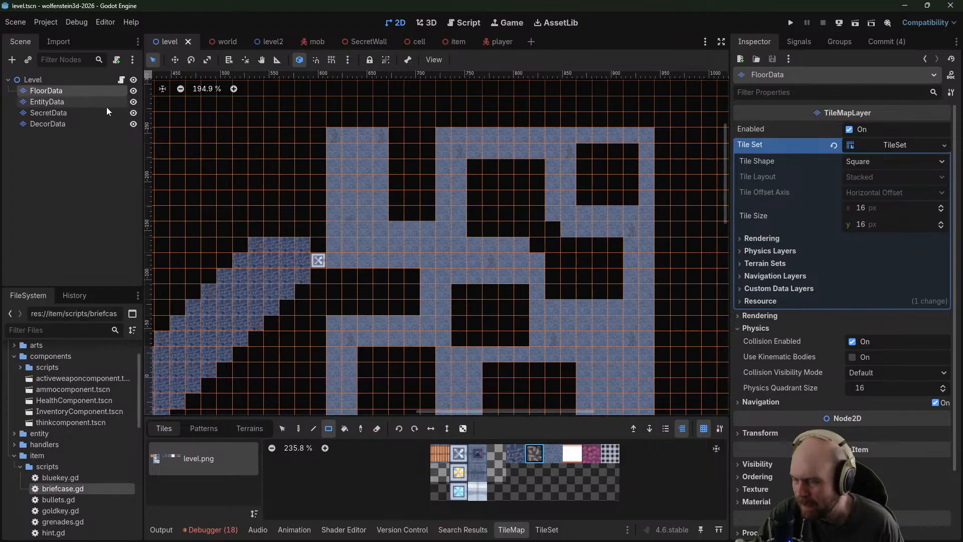
middle_click_drag(353, 284, 340, 267)
left_click(343, 429)
left_click(354, 229)
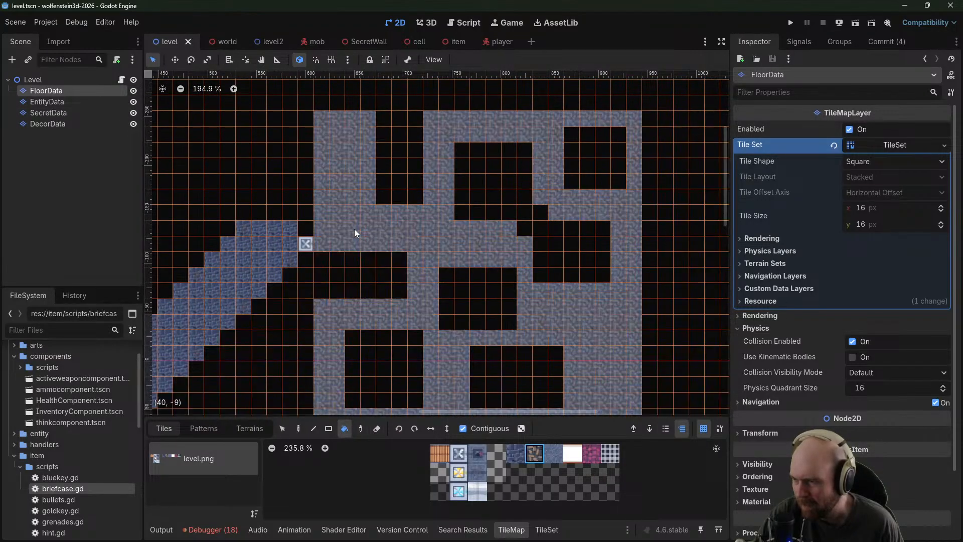
left_click(351, 221)
Move the player start from the wooden starting room into the maze on the EntityData layer and run the game
middle_click_drag(378, 231, 439, 157)
left_click(57, 101)
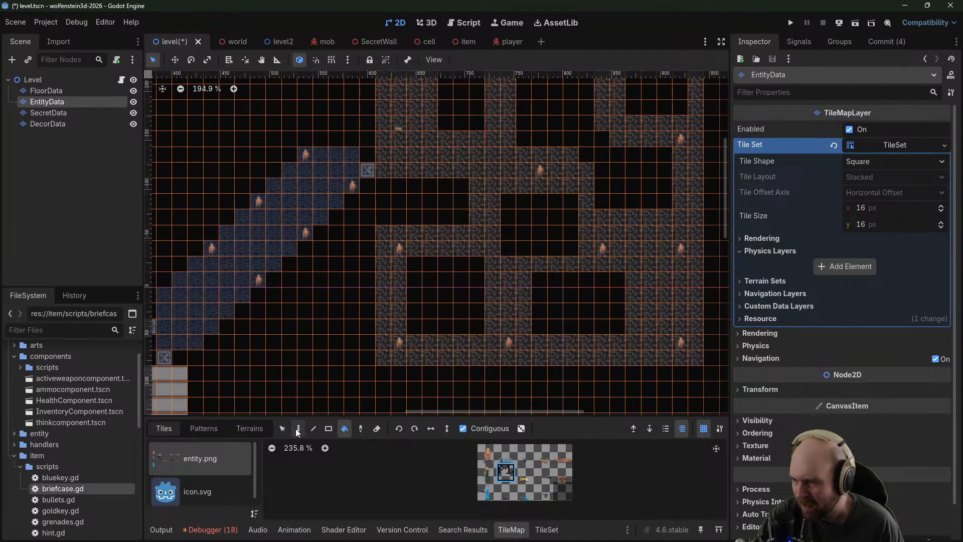
middle_click_drag(357, 176, 384, 211)
middle_click_drag(303, 242, 879, 121)
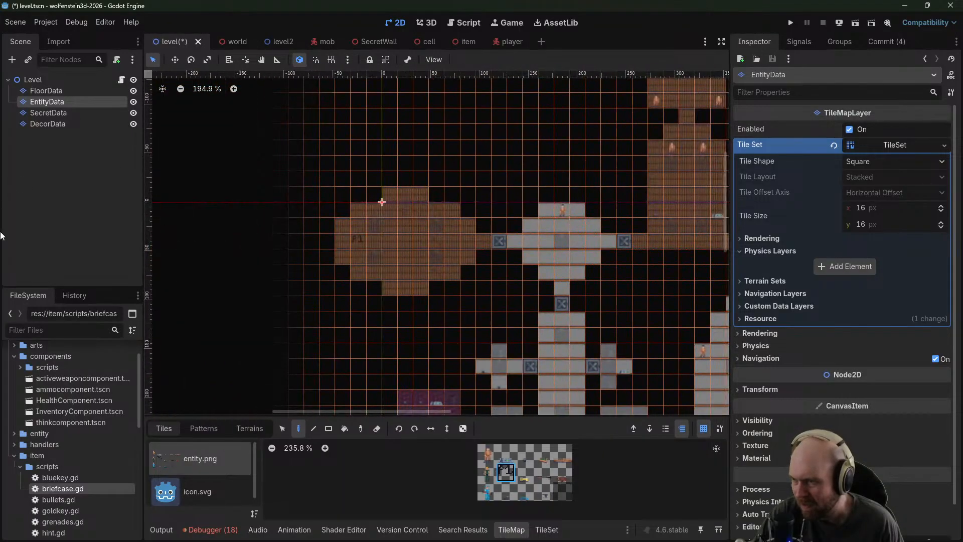
right_click(355, 246)
left_click(791, 22)
left_click(489, 271)
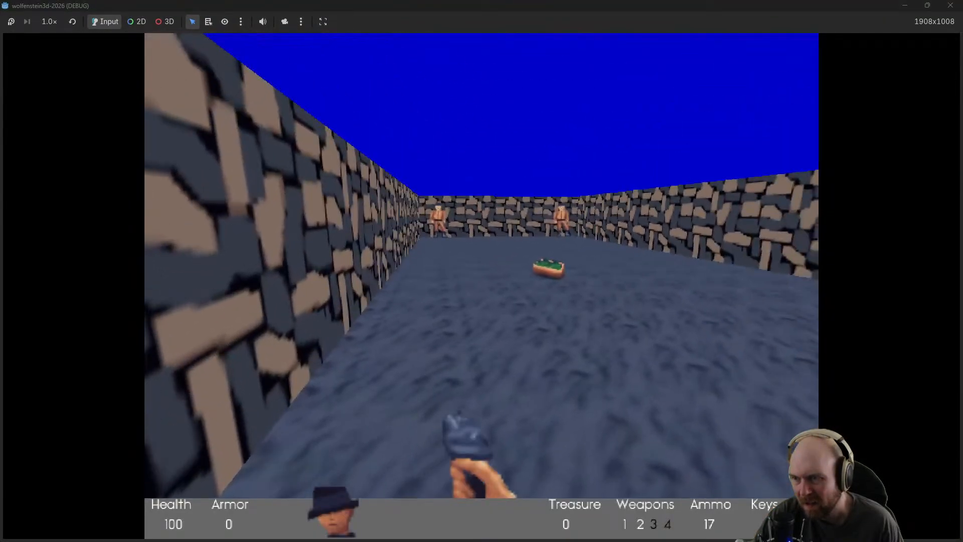
Test the brown stone maze by collecting the grenades, shooting the two guards in the entrance dead end and gathering their bullets
key("w")
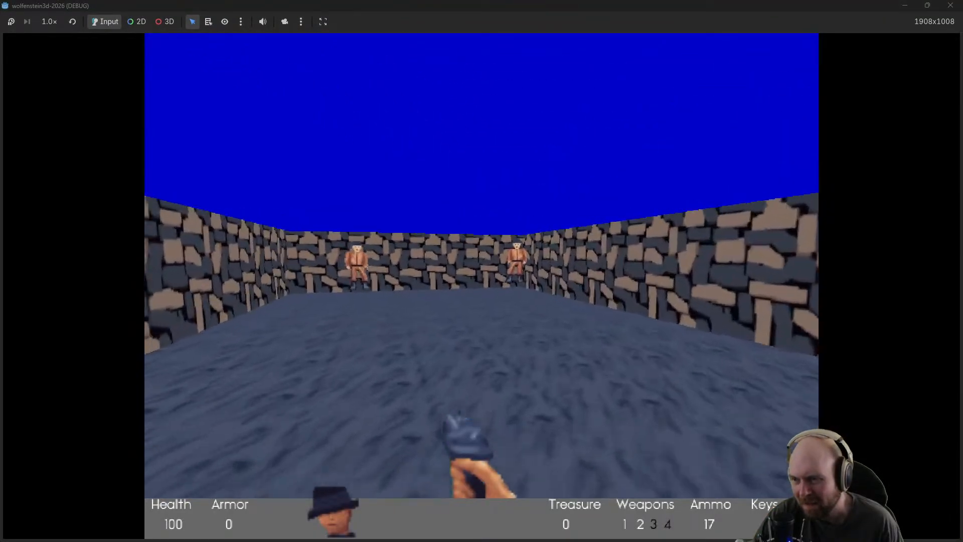
left_click(482, 285)
key("w")
left_click(482, 286)
left_click(482, 286)
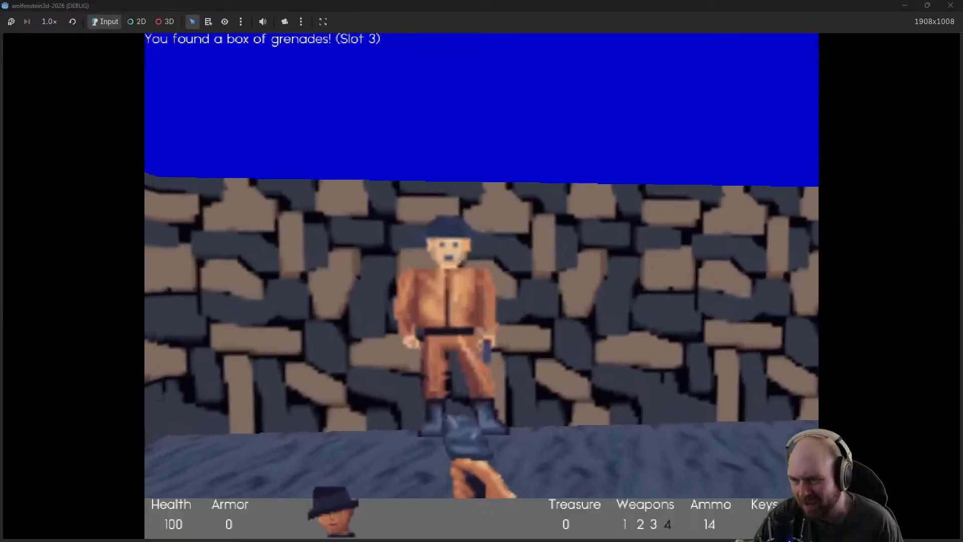
left_click(481, 286)
left_click(482, 286)
key("w")
left_click(482, 286)
left_click(481, 286)
left_click(481, 286)
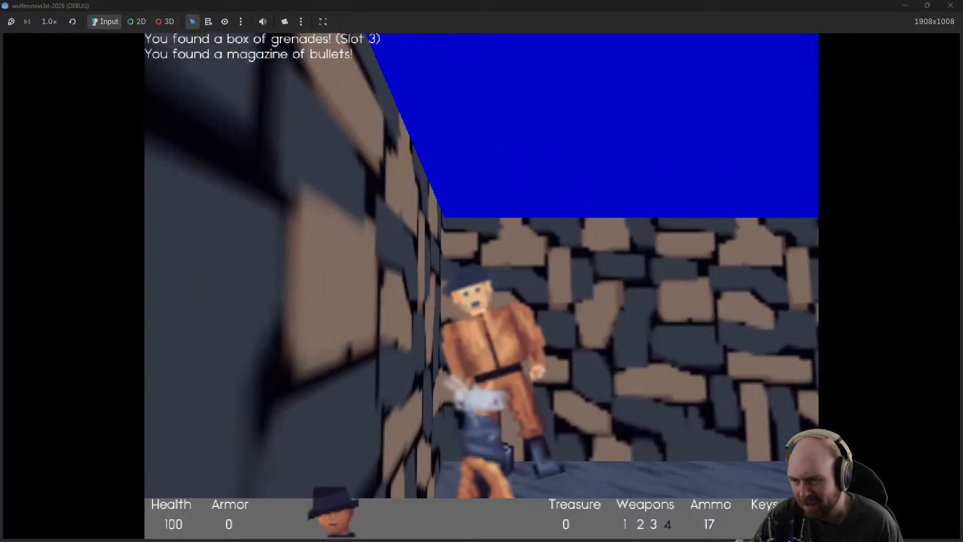
key("w")
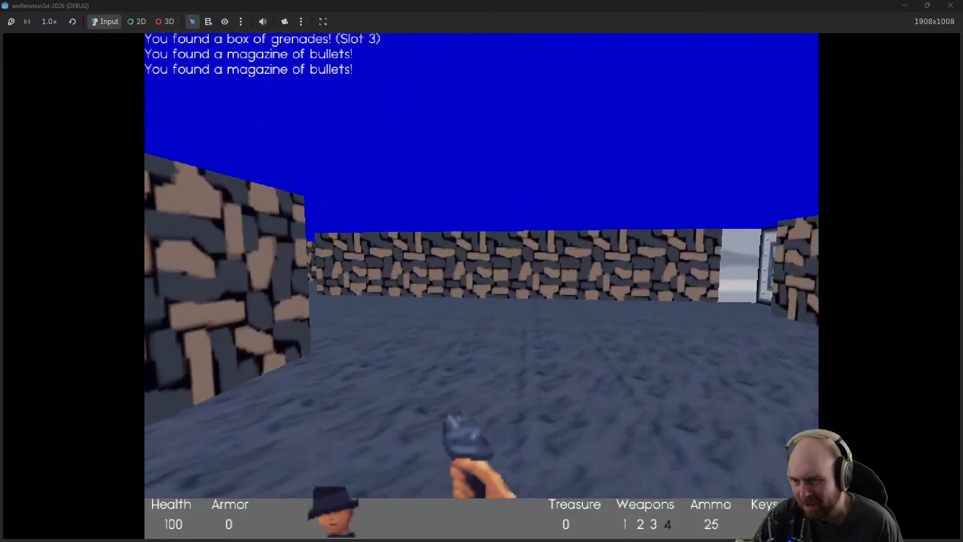
Shoot the guard around the stone corner, pick up the dropped ammunition and continue into the adjoining corridor
key("w")
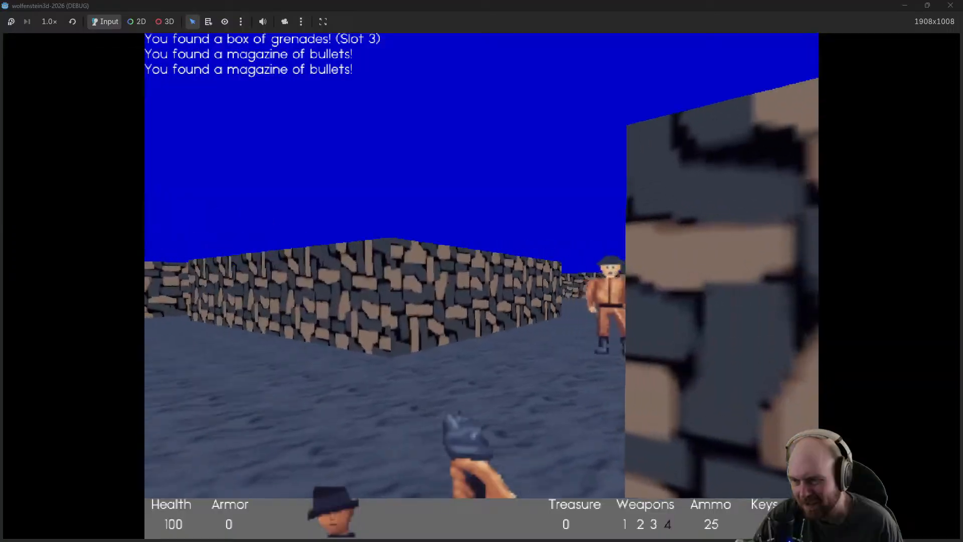
left_click(482, 286)
left_click(481, 285)
key("w")
left_click(481, 286)
left_click(482, 286)
left_click(481, 286)
key("w")
key("w")
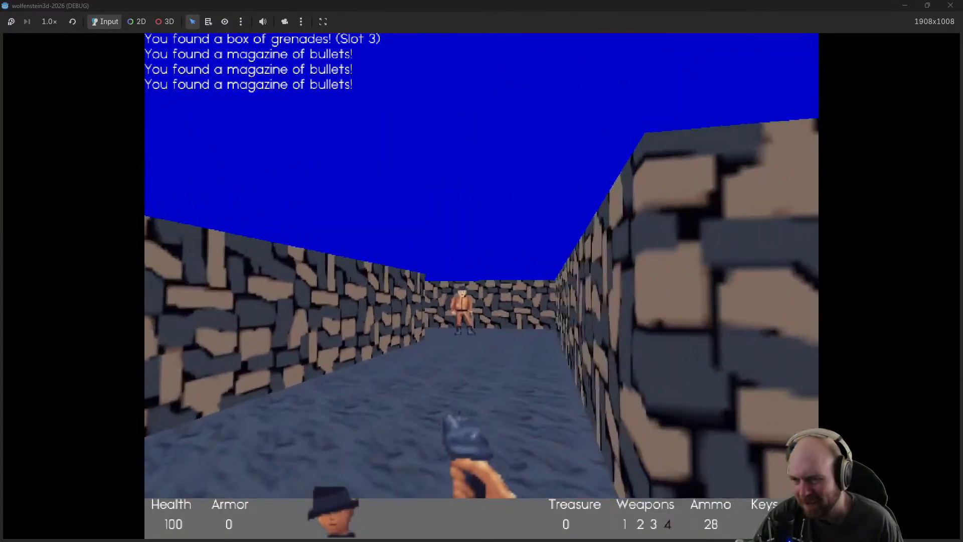
End the test run, bucket-fill the maze's floor with the white grid tile on the FloorData layer and run the game again
key("Escape")
middle_click_drag(620, 251, 289, 368)
left_click(511, 529)
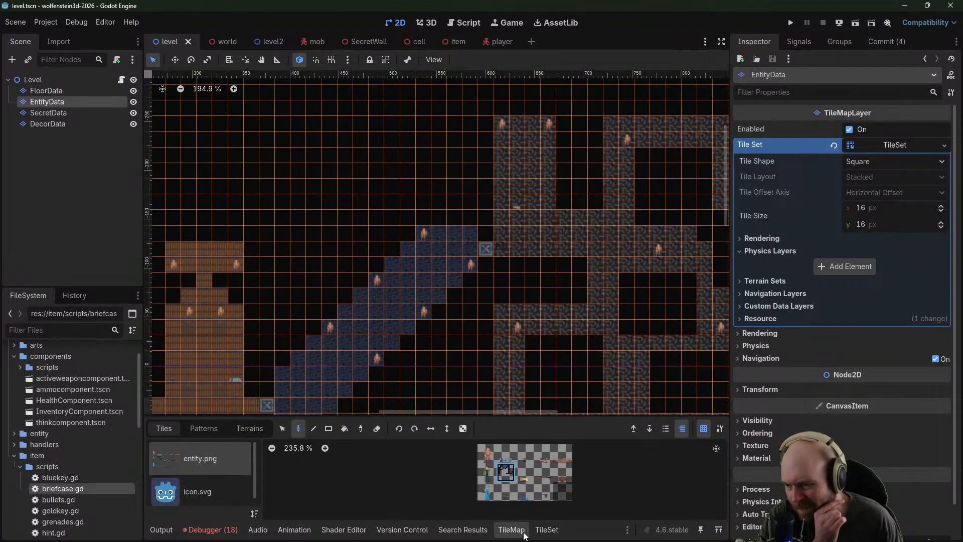
middle_click_drag(614, 347, 529, 373)
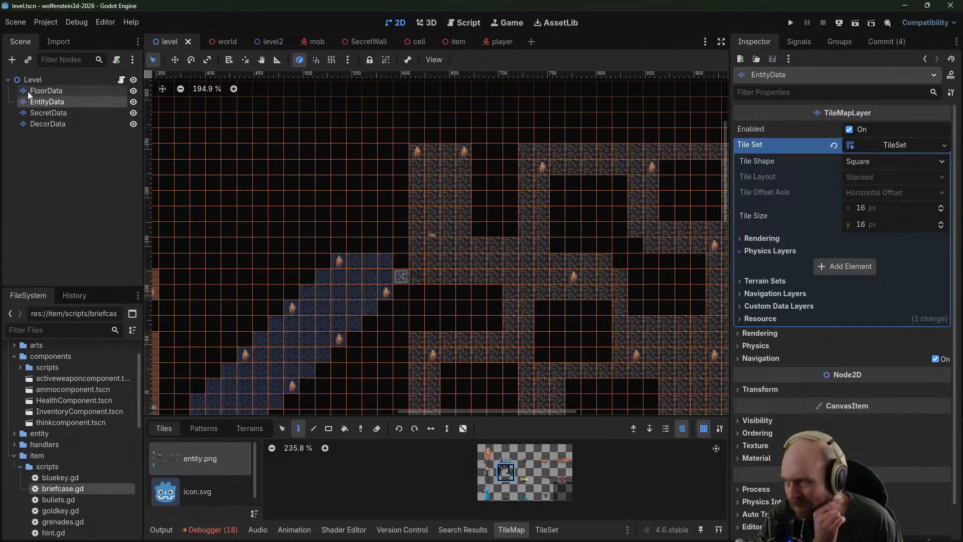
left_click(50, 94)
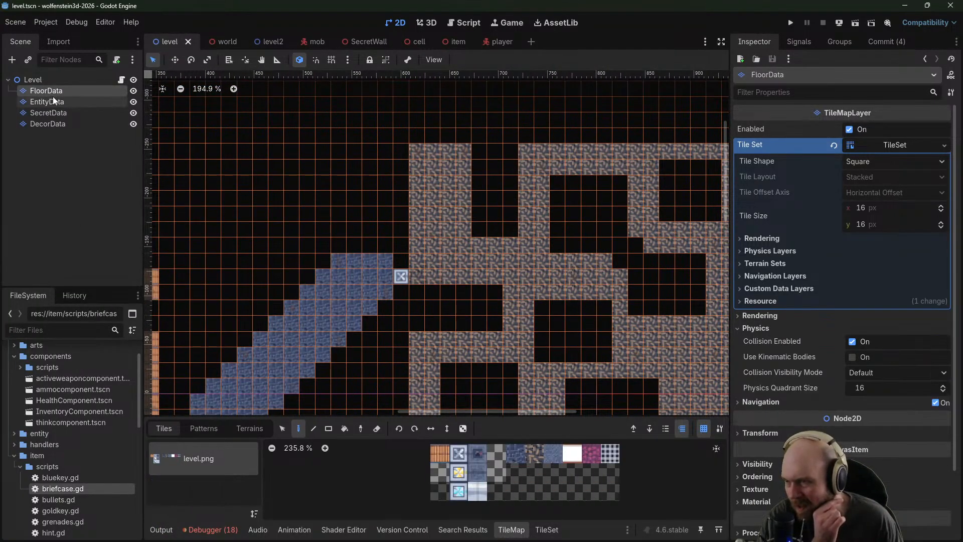
left_click(592, 458)
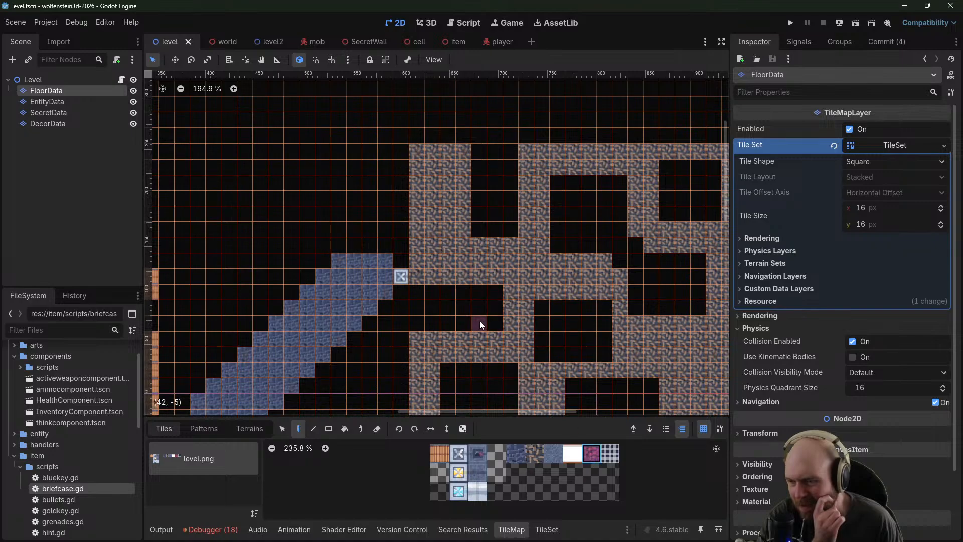
middle_click_drag(480, 320, 724, 144)
middle_click_drag(382, 314, 245, 396)
middle_click_drag(497, 266, 287, 399)
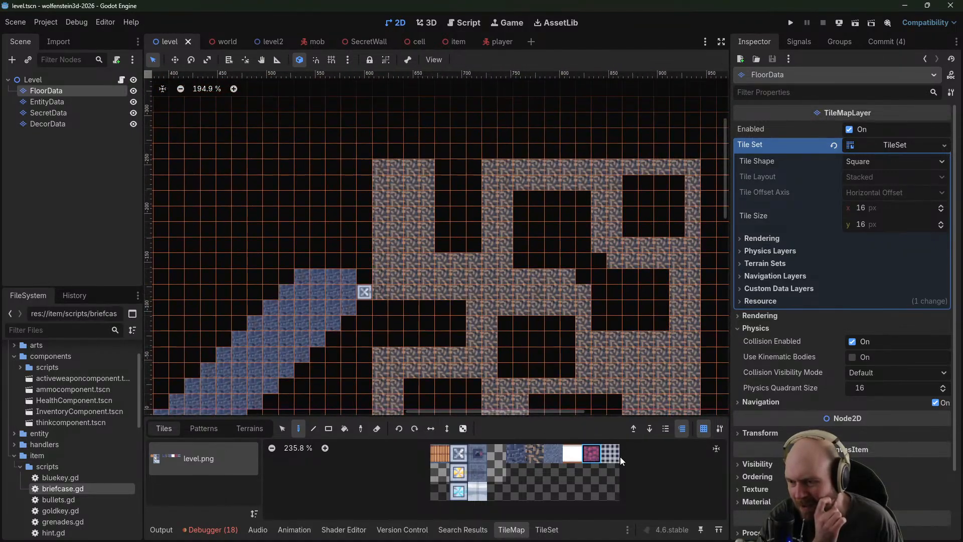
left_click(345, 429)
left_click(429, 267)
left_click(791, 22)
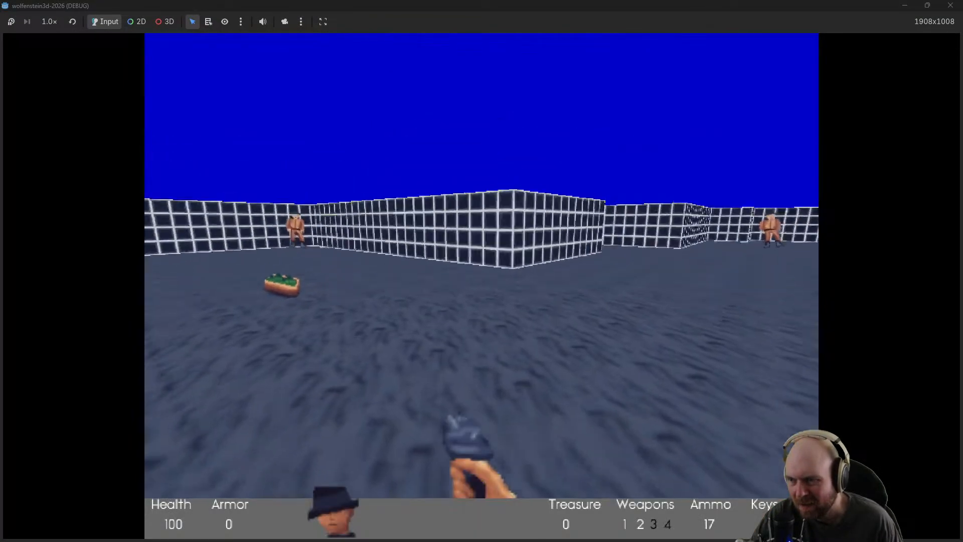
Test the grid-walled maze by collecting the grenades, shooting the two guards near the start and taking their bullets
key("w")
left_click(482, 286)
key("w")
left_click(482, 286)
left_click(482, 286)
left_click(482, 286)
left_click(482, 286)
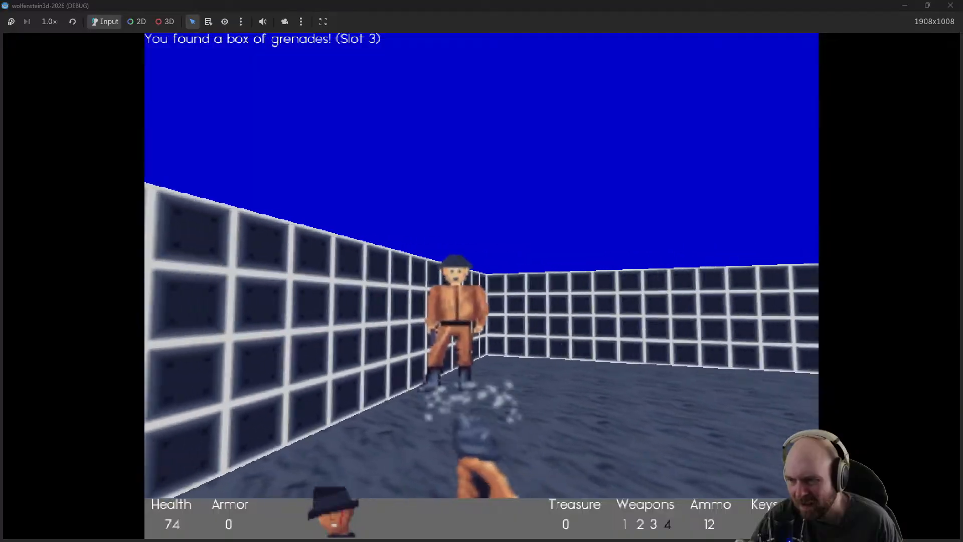
key("w")
left_click(481, 286)
left_click(482, 286)
left_click(481, 286)
left_click(481, 286)
key("w")
left_click(482, 286)
key("w")
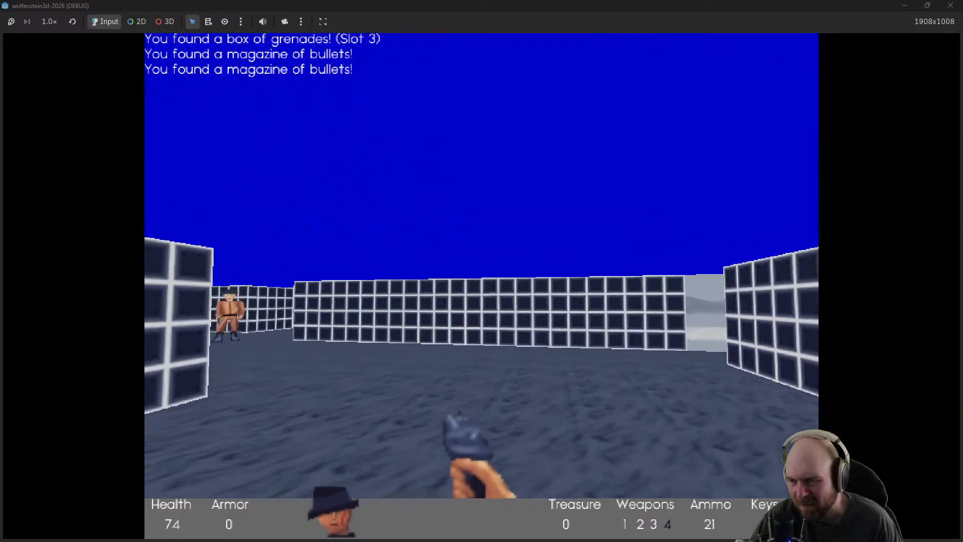
Fight through the guards beyond the entrance area, gather their magazines and engage the guard down the narrow corridor
key("w")
left_click(482, 286)
key("w")
left_click(481, 285)
left_click(482, 286)
left_click(482, 286)
left_click(482, 286)
left_click(481, 286)
left_click(481, 286)
key("w")
left_click(482, 286)
key("w")
left_click(482, 286)
left_click(481, 286)
key("w")
left_click(482, 286)
left_click(481, 286)
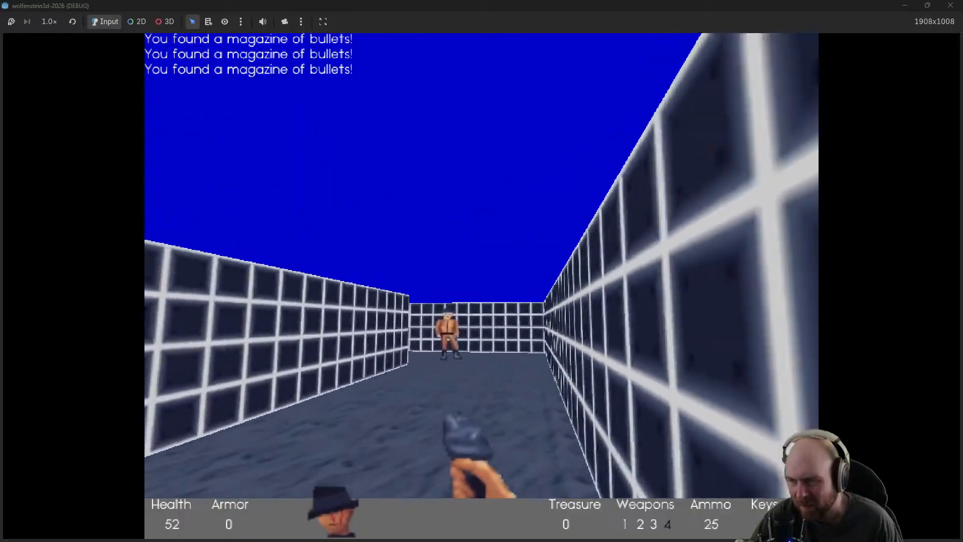
left_click(481, 286)
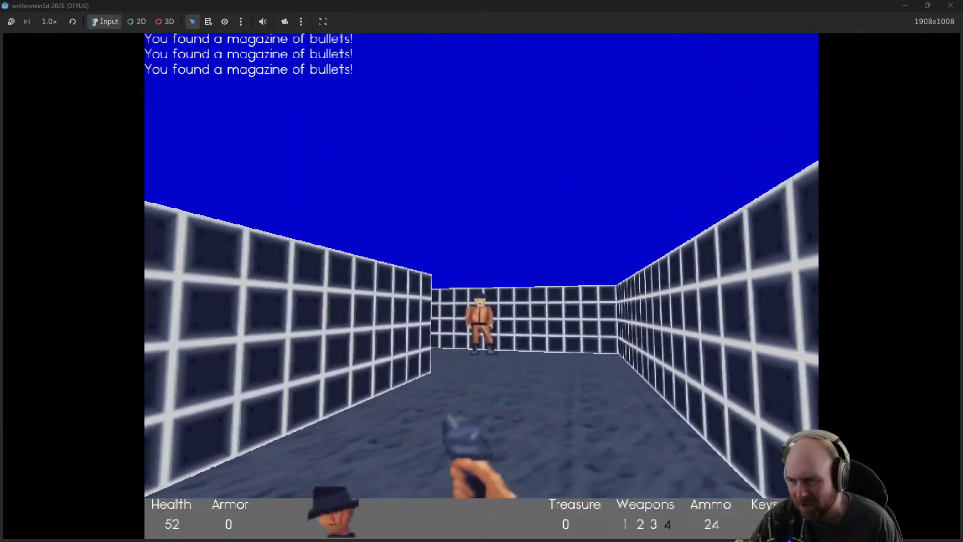
Shoot the guards along the grid-walled corridor and pick up their bullets on the way to the long passage
key("w")
left_click(481, 286)
left_click(482, 286)
left_click(482, 286)
left_click(482, 286)
left_click(481, 286)
left_click(481, 286)
key("w")
left_click(482, 286)
left_click(482, 286)
left_click(482, 286)
left_click(481, 286)
left_click(481, 286)
key("w")
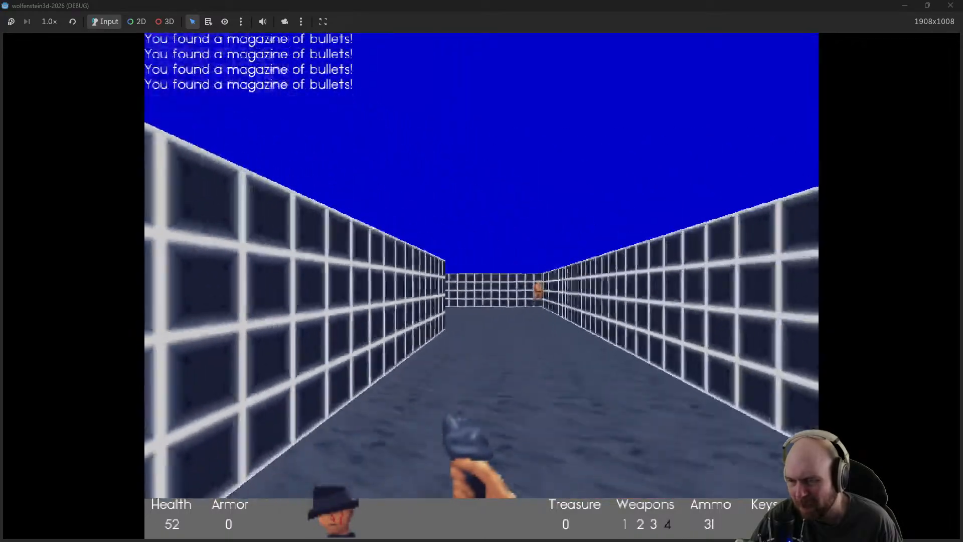
Advance through the long passage, shoot the corner guard and attack the guards approaching along the far wall
key("w")
left_click(482, 286)
left_click(481, 286)
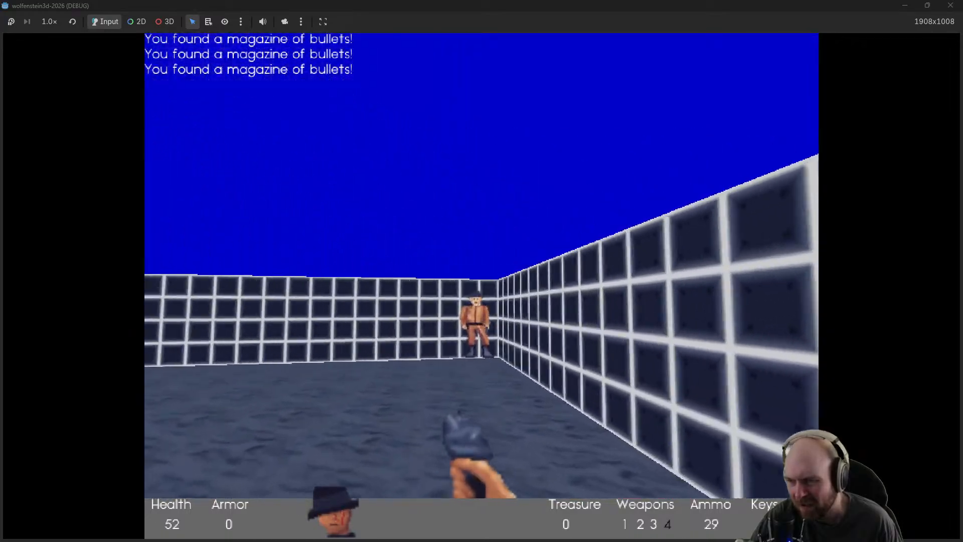
left_click(482, 286)
left_click(482, 286)
key("w")
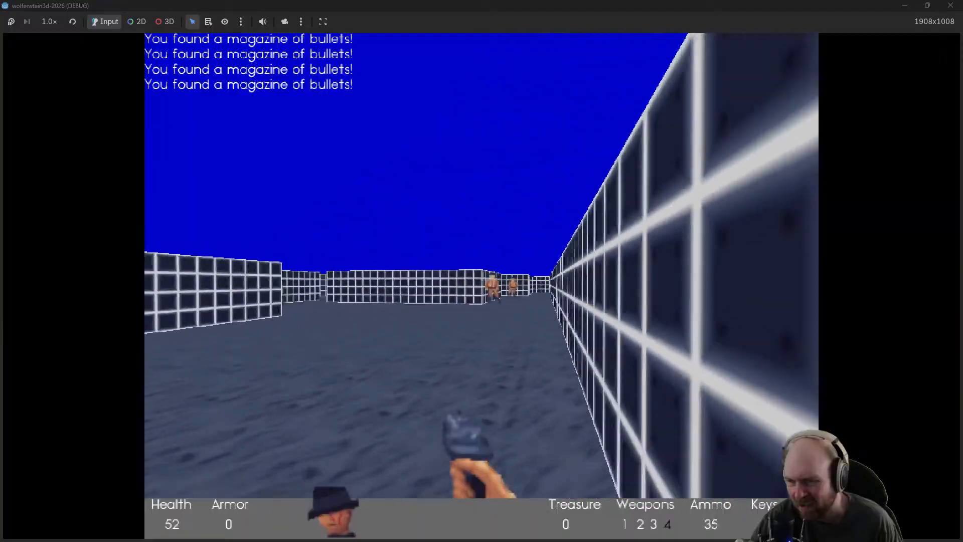
left_click(482, 285)
left_click(482, 286)
left_click(481, 286)
left_click(482, 286)
left_click(481, 286)
left_click(482, 286)
left_click(481, 286)
left_click(481, 286)
left_click(482, 286)
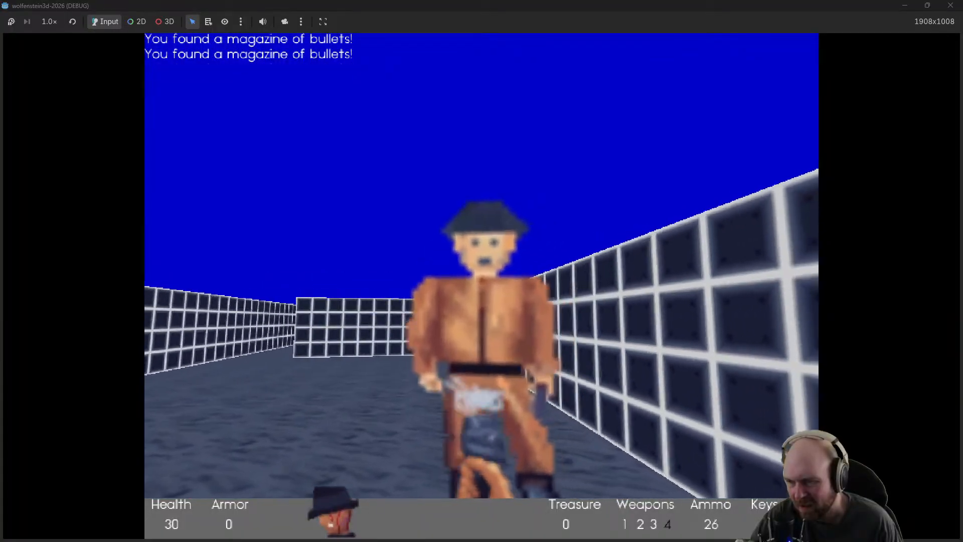
left_click(482, 286)
key("w")
End the test run and bucket-fill the maze's floor with the lighter blue stone tile on the FloorData layer
key("Escape")
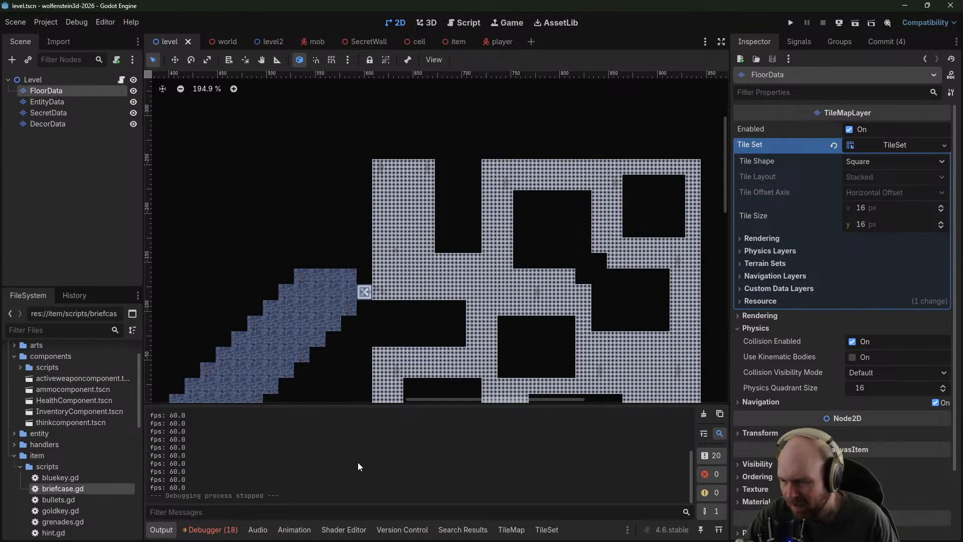
left_click(547, 530)
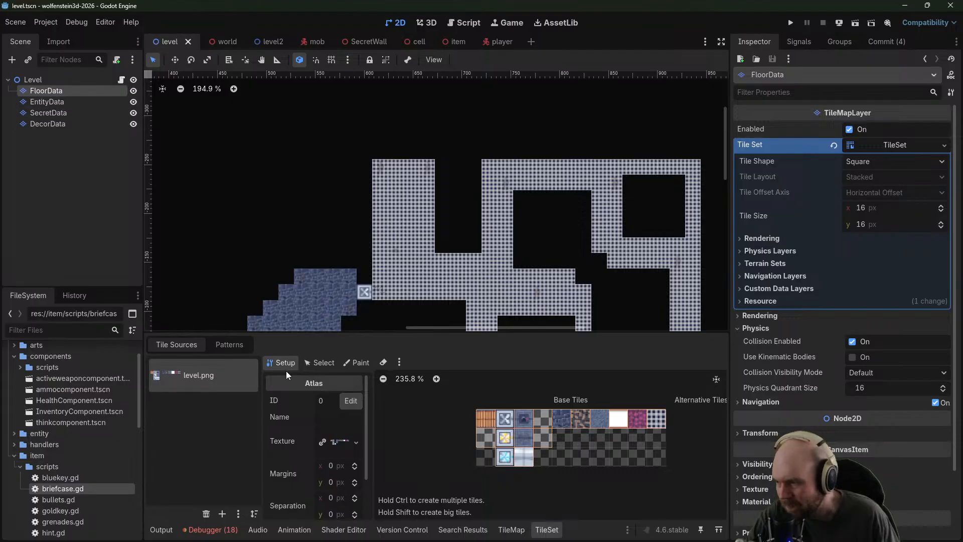
left_click(508, 529)
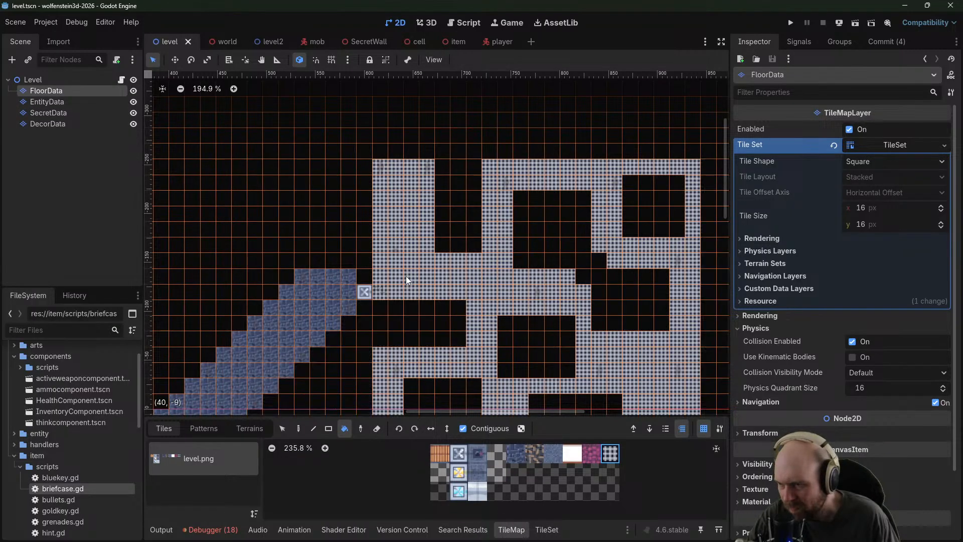
left_click(553, 453)
left_click(415, 295)
Examine the retextured maze and its place in the whole level layout to decide where to expand
middle_click_drag(497, 302, 419, 189)
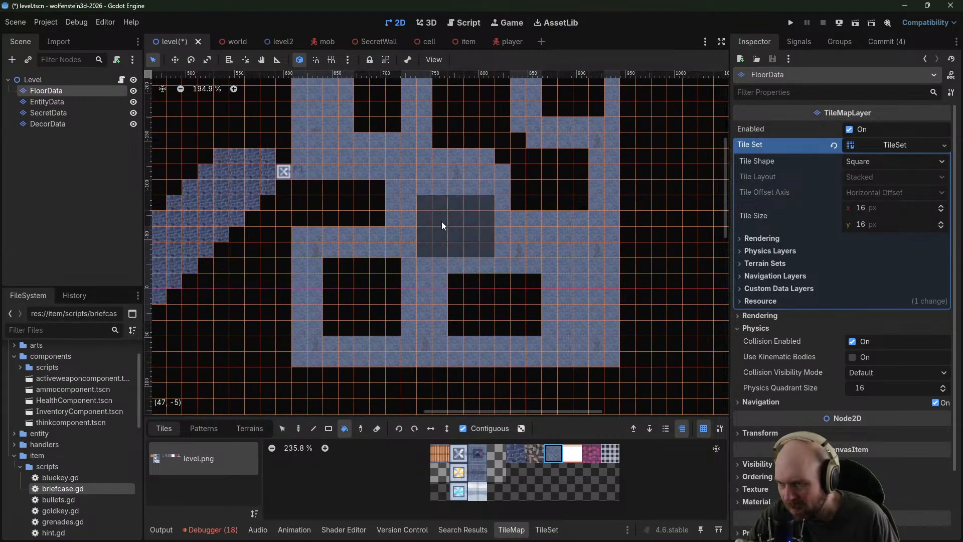
middle_click_drag(604, 208, 524, 311)
scroll(524, 311, "down", 5)
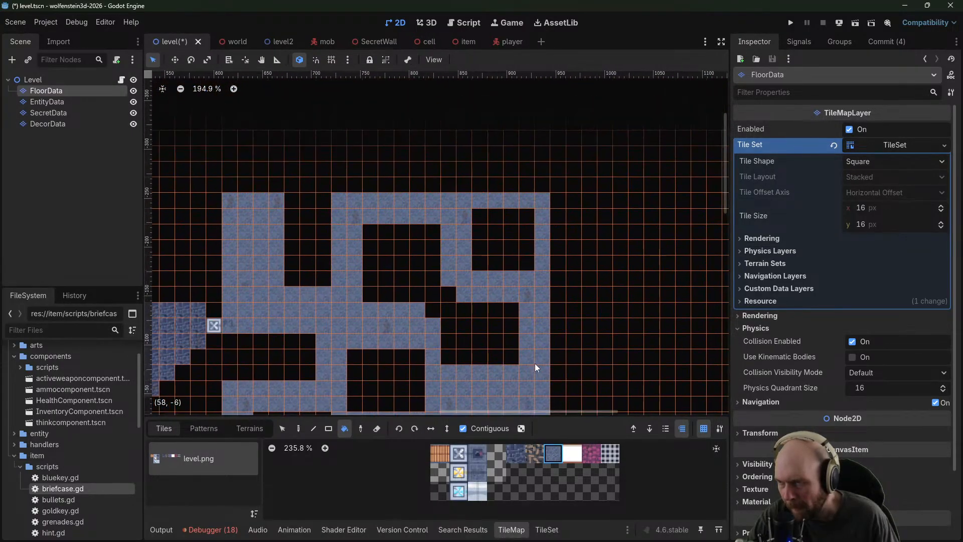
scroll(537, 326, "down", 2)
middle_click_drag(535, 317, 520, 224)
scroll(516, 248, "up", 2)
scroll(517, 266, "up", 2)
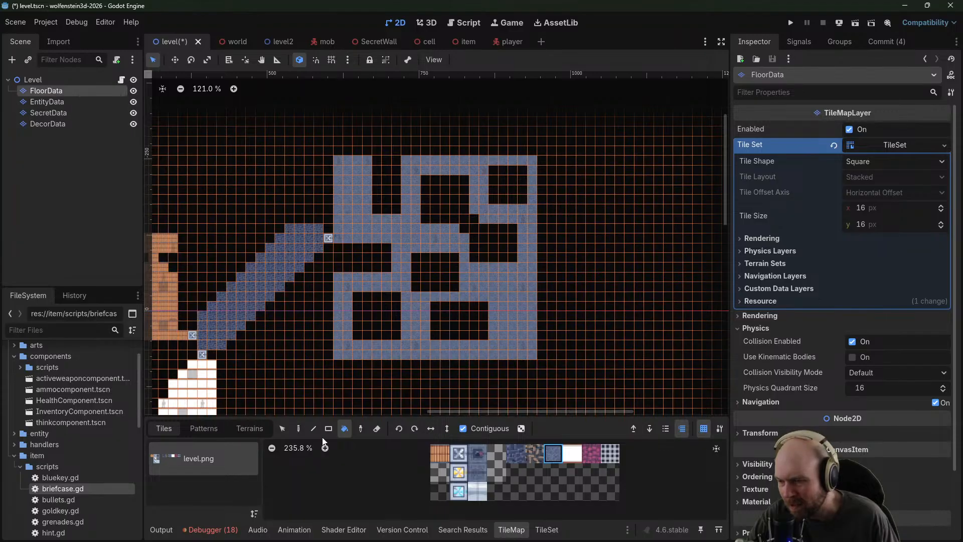
left_click(299, 429)
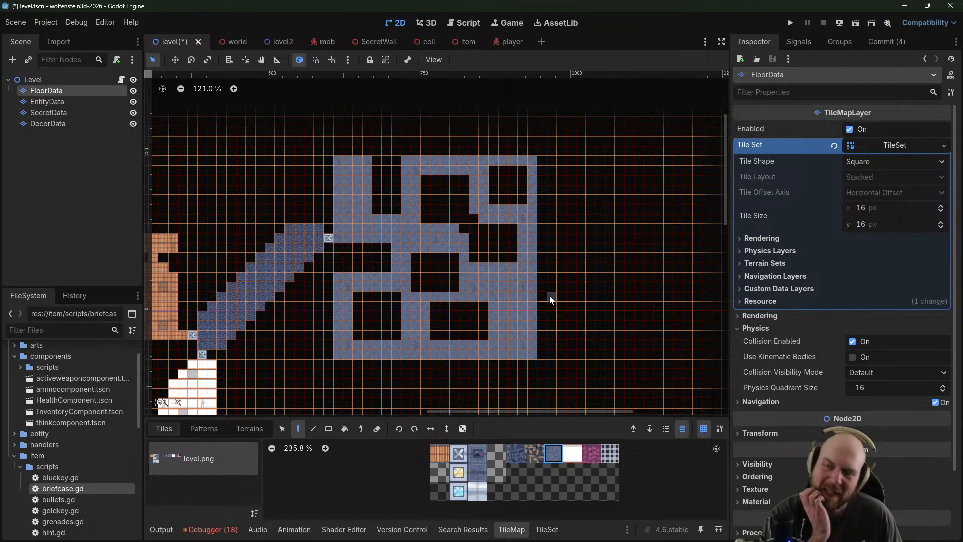
middle_click_drag(471, 324, 473, 228)
middle_click_drag(453, 301, 581, 414)
middle_click_drag(486, 281, 617, 210)
scroll(514, 318, "down", 4)
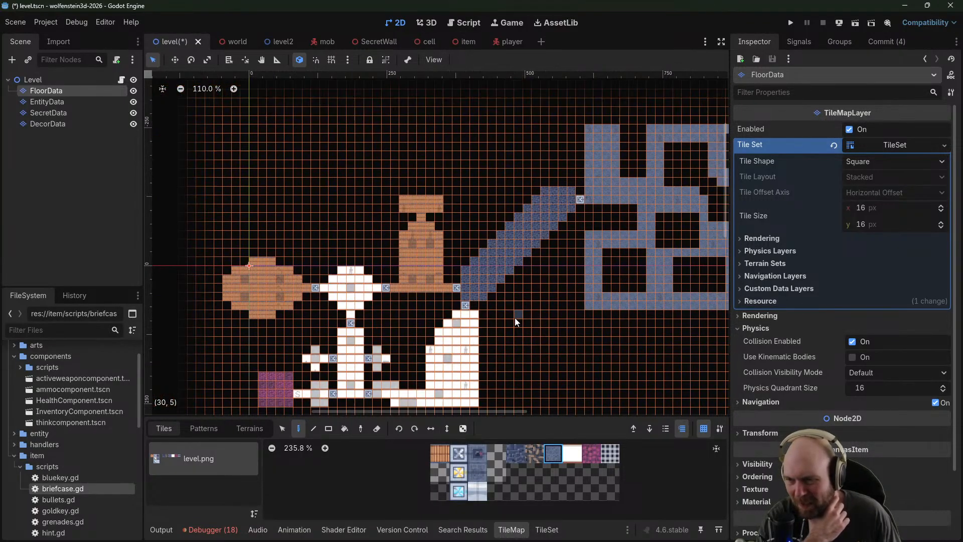
middle_click_drag(552, 226, 413, 231)
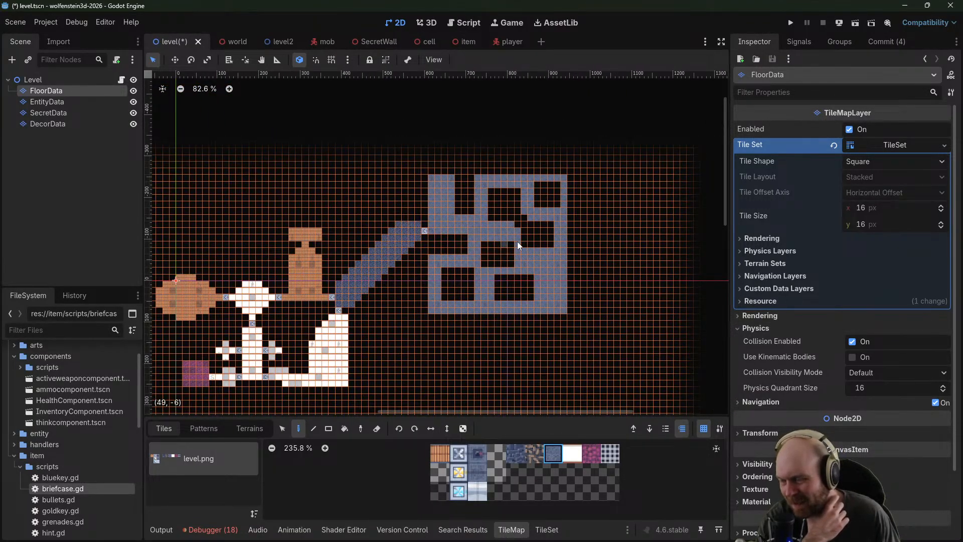
Place a gold-key door on the maze's upper edge and paint a five-tile brown stone corridor leading up from it
scroll(531, 262, "up", 3)
scroll(525, 259, "up", 4)
middle_click_drag(503, 244, 580, 351)
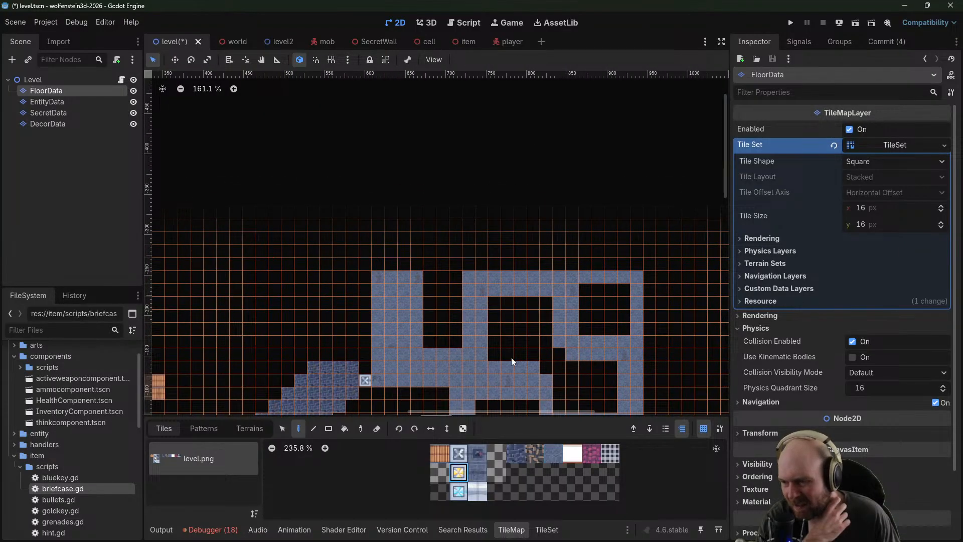
left_click(525, 265)
middle_click_drag(631, 277, 558, 222)
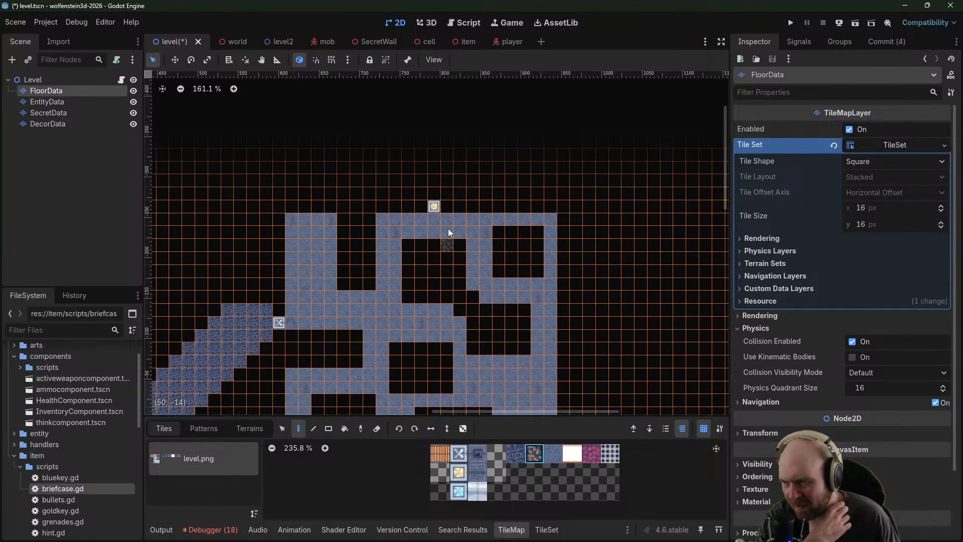
left_click_drag(438, 191, 435, 142)
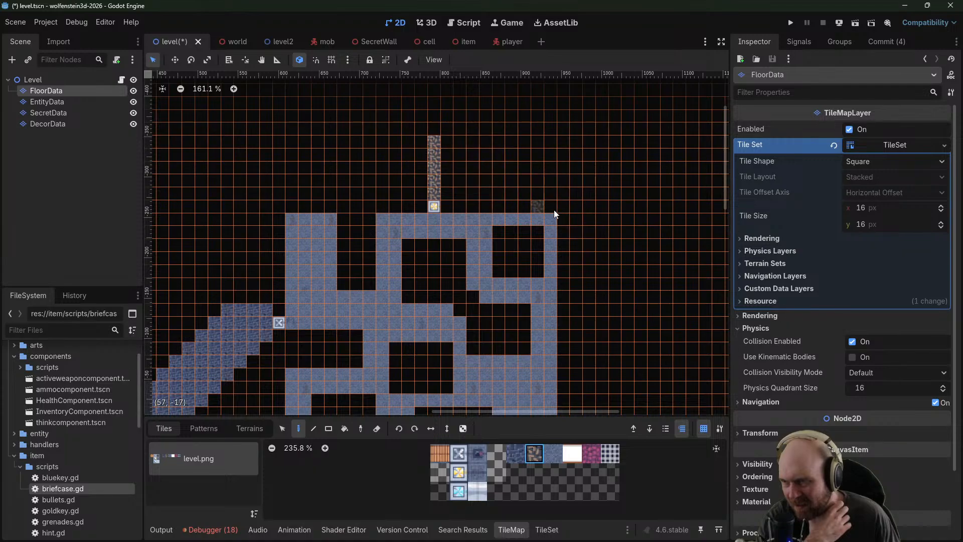
Paint one-tile-wide metal-grate corridors out of the maze: four tiles from its right edge, four from its lower edge and three from its left edge
middle_click_drag(599, 229, 537, 206)
middle_click_drag(561, 351, 555, 307)
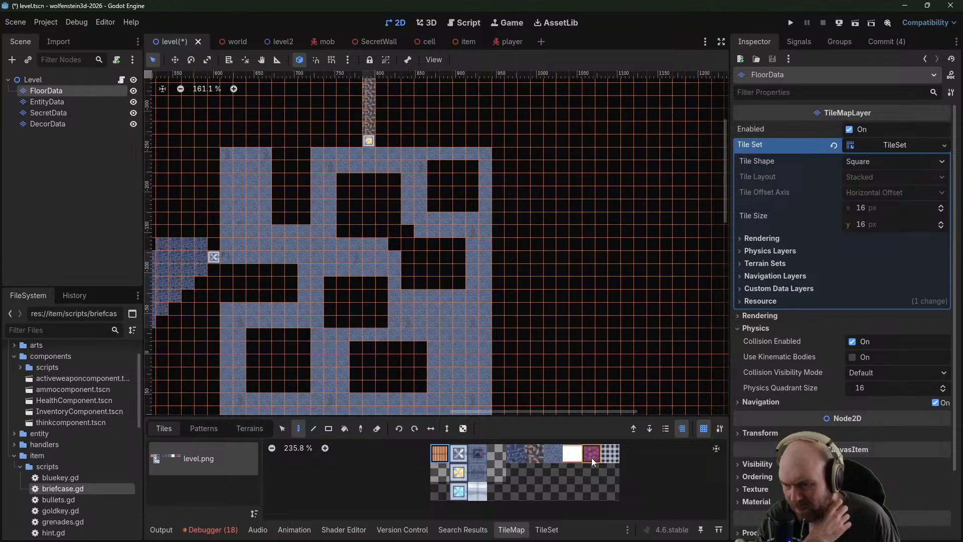
left_click(610, 453)
middle_click_drag(542, 261, 583, 166)
left_click_drag(430, 333, 429, 367)
middle_click_drag(248, 277, 399, 279)
left_click_drag(400, 272, 374, 273)
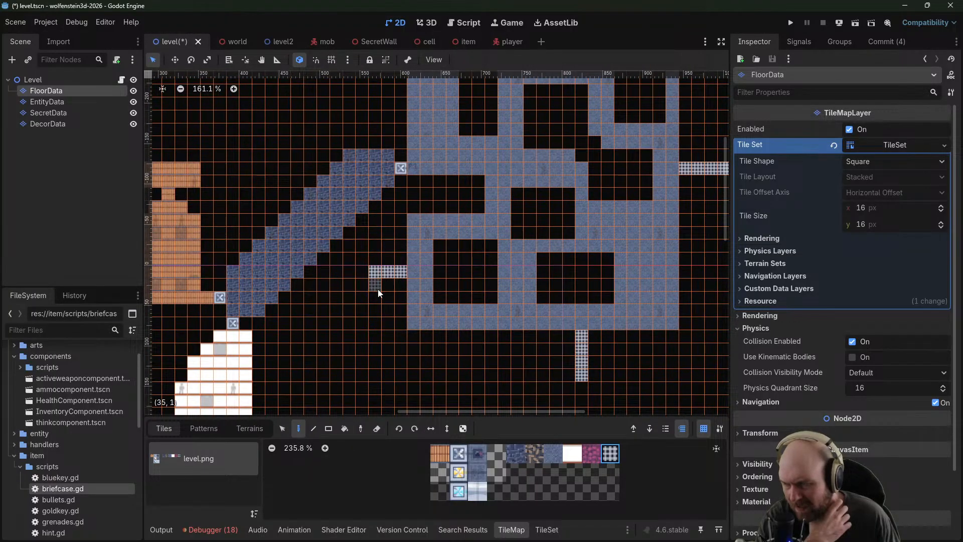
Paint a stepped white-tile room at the end of the left grate corridor, five tiles wide in the middle and three tiles wide above and below
middle_click_drag(397, 313, 363, 315)
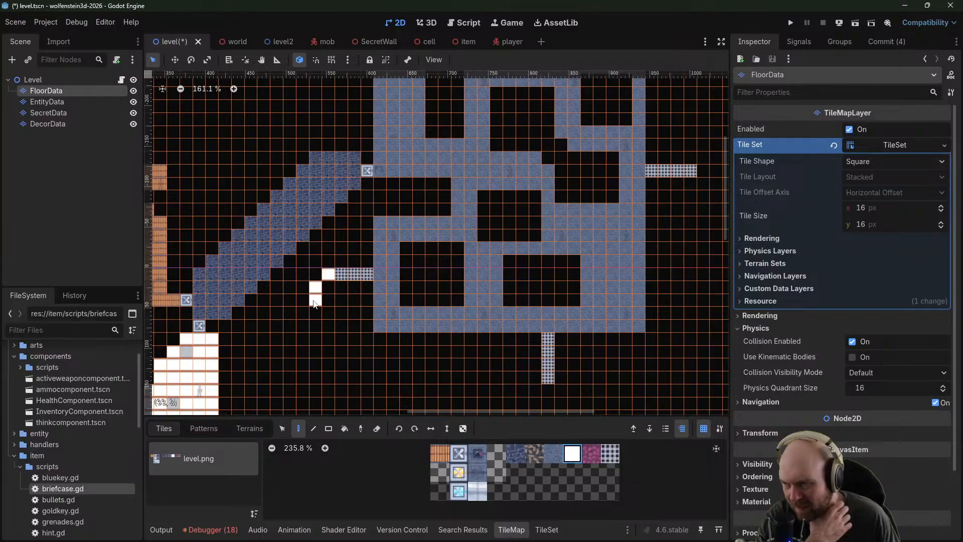
left_click(328, 428)
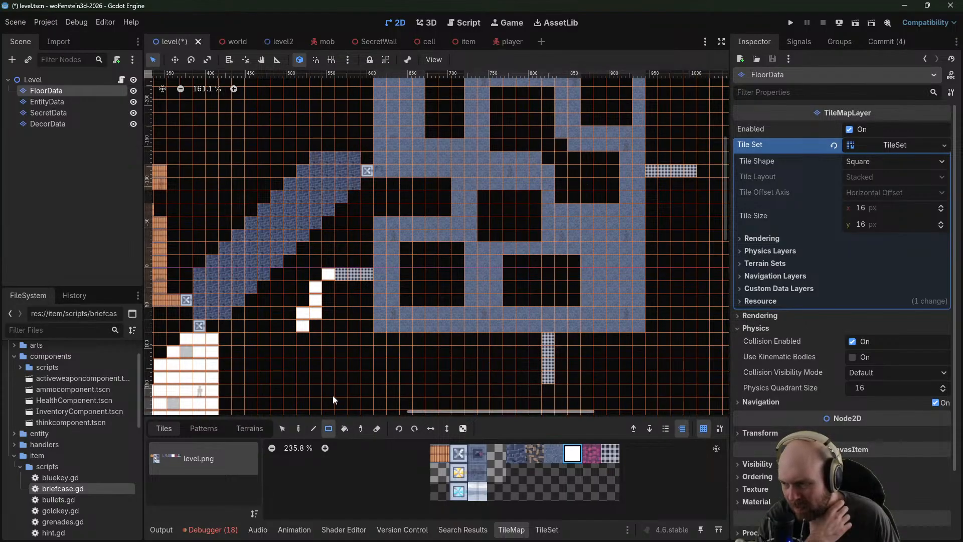
left_click_drag(331, 276, 294, 326)
left_click_drag(343, 301, 336, 324)
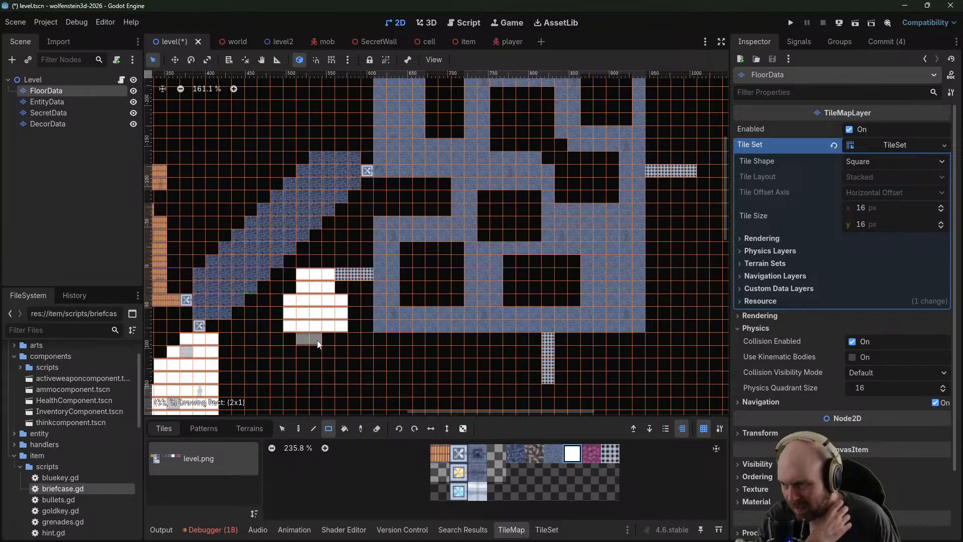
left_click_drag(327, 361, 328, 359)
Run a one-tile-wide white corridor from the lower grate passage to the underside of the stepped white room, erasing the misplaced branch
middle_click_drag(436, 344, 345, 265)
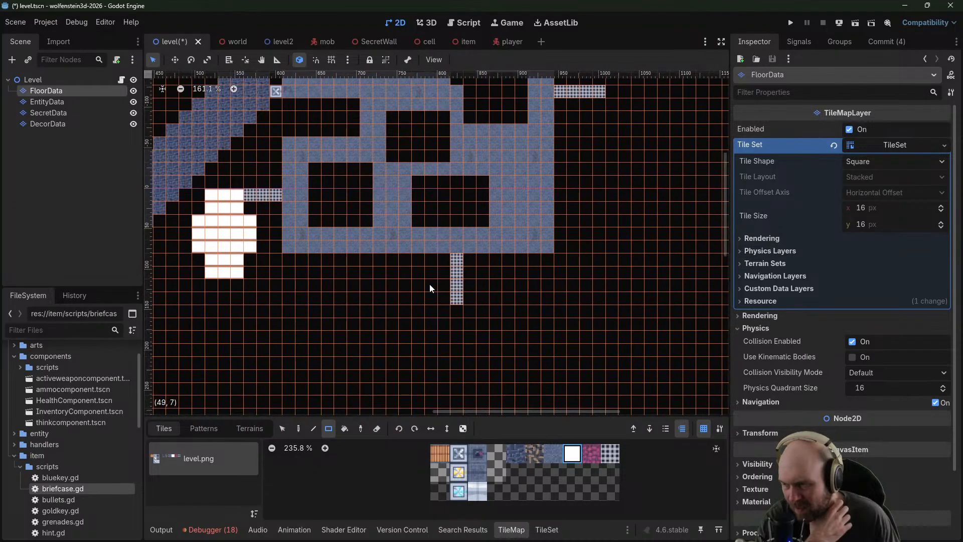
left_click_drag(454, 309, 370, 312)
middle_click_drag(373, 320, 438, 282)
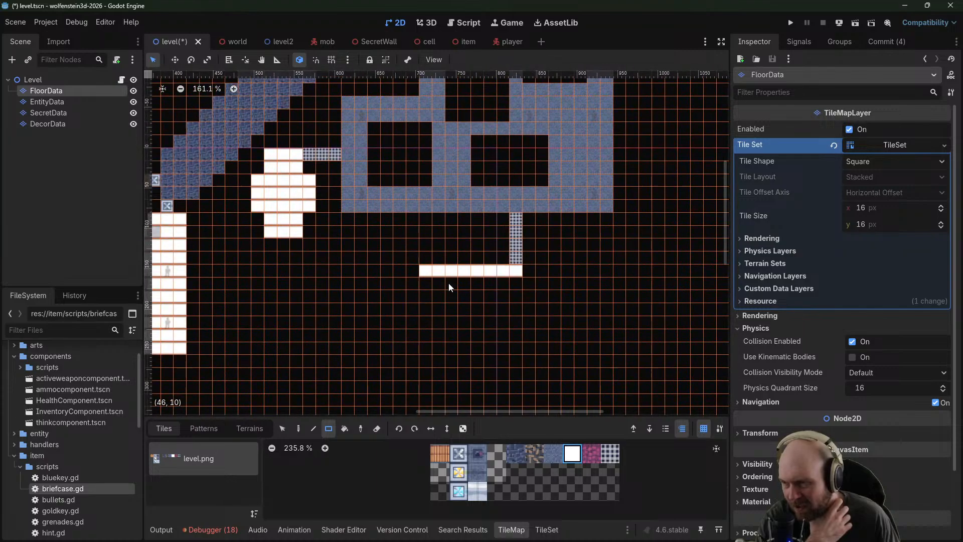
left_click_drag(428, 300, 371, 315)
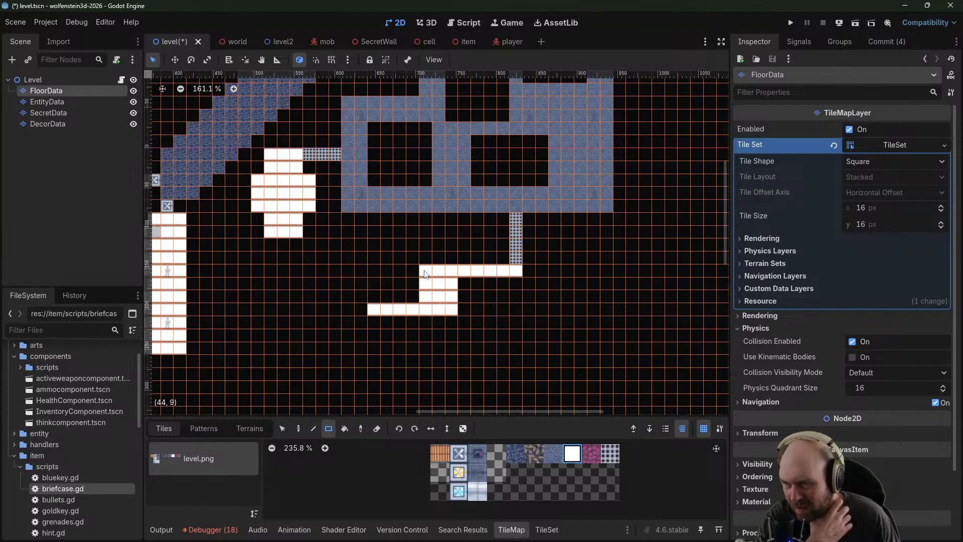
left_click(376, 428)
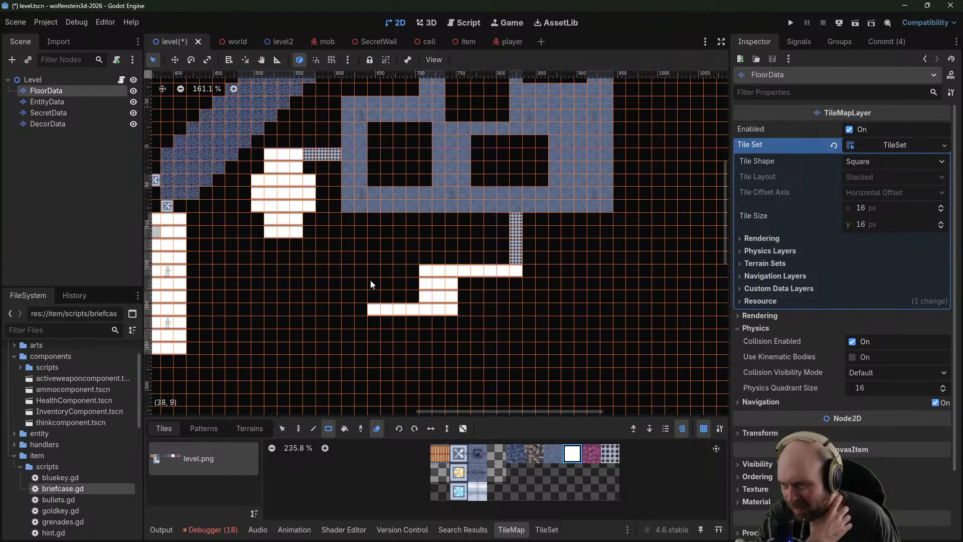
left_click_drag(359, 271, 452, 350)
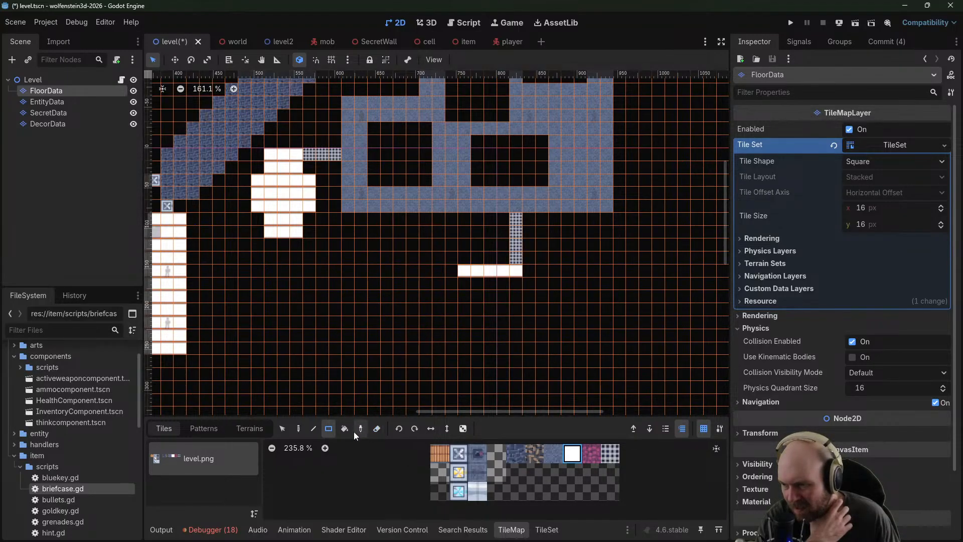
left_click_drag(355, 273, 285, 269)
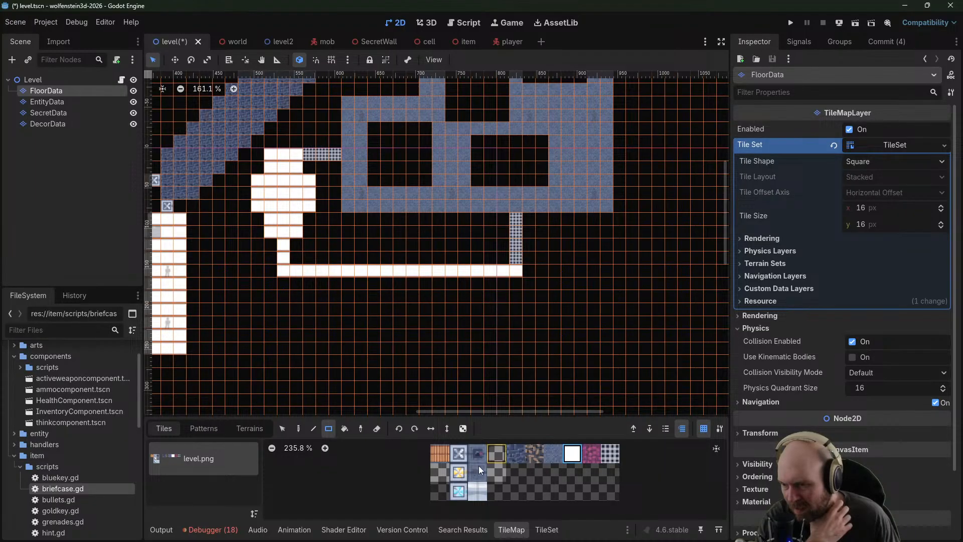
Place plain door tiles at both ends of each grate corridor and at the stepped white room's lower exit
left_click(284, 244)
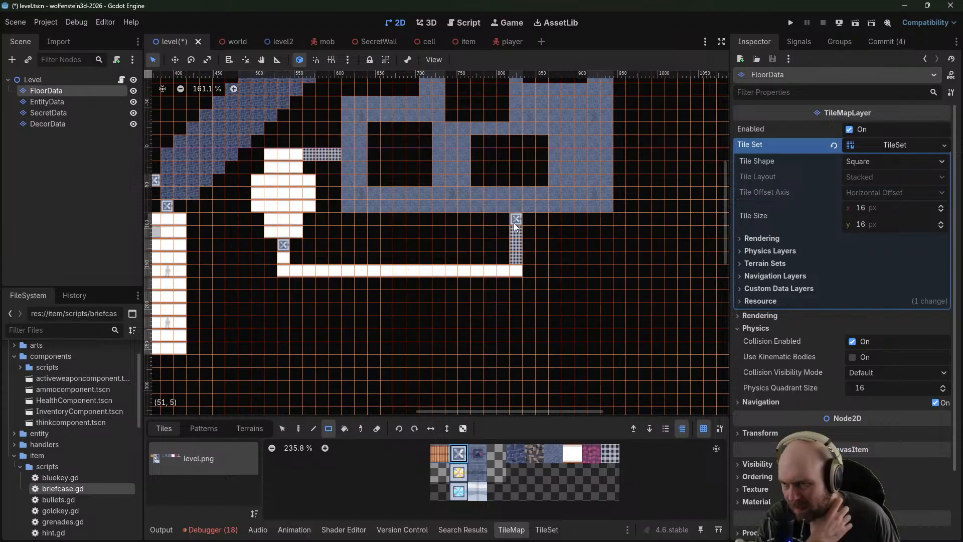
left_click(335, 156)
middle_click_drag(547, 112, 455, 311)
left_click(525, 251)
left_click_drag(525, 254, 526, 255)
middle_click_drag(454, 406, 553, 284)
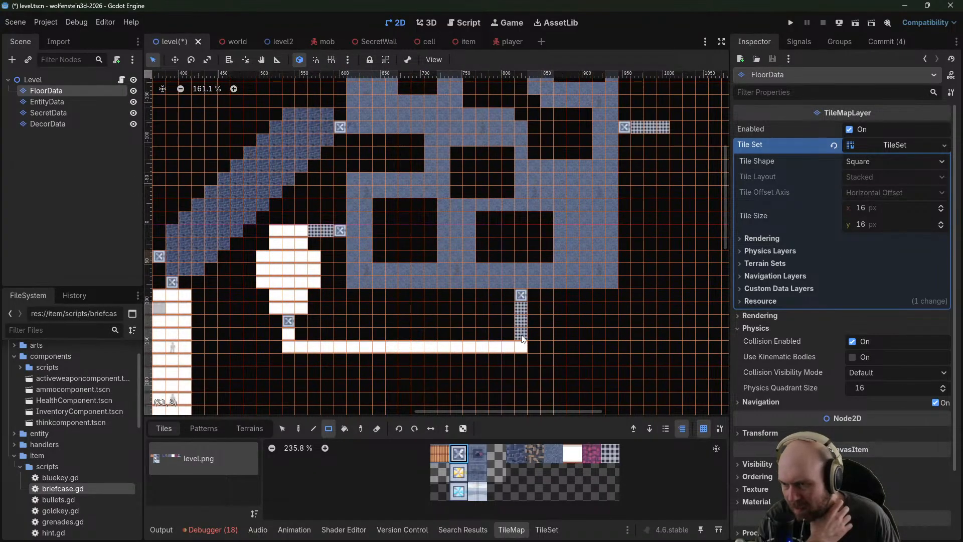
left_click_drag(314, 230, 314, 230)
middle_click_drag(678, 118, 588, 176)
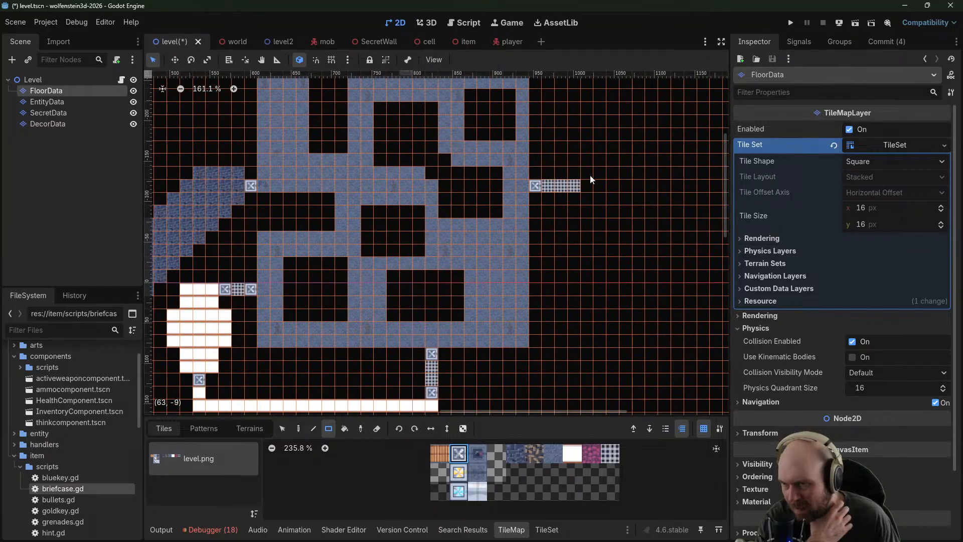
Paint white side rooms of 3x2 and 7x2 tiles above the white corridor, each joined to it by a one-tile opening
middle_click_drag(531, 257, 650, 163)
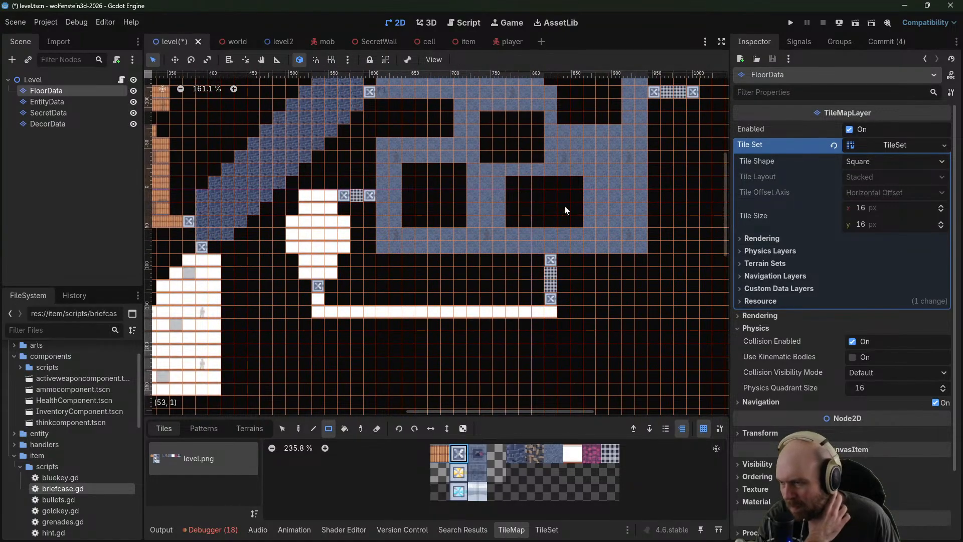
left_click(570, 455)
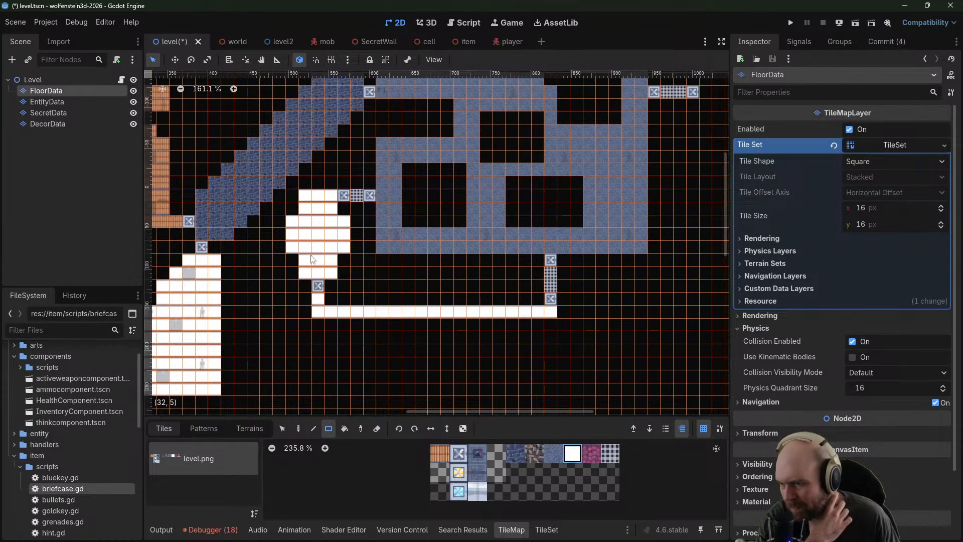
left_click_drag(369, 280, 501, 288)
left_click(461, 298)
left_click(384, 300)
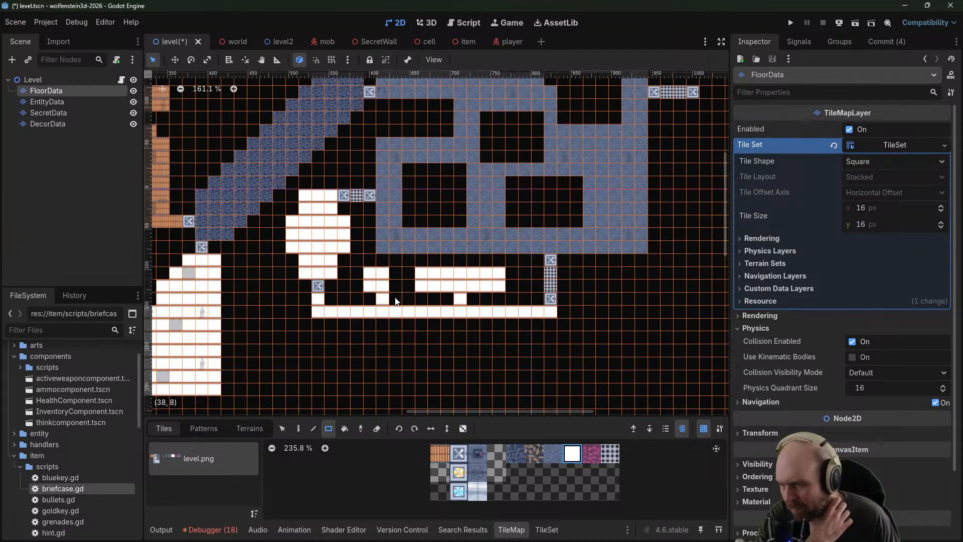
left_click_drag(393, 271, 394, 286)
Paint white side rooms of 3x3 and 6x3 tiles below the white corridor, each joined to it by a one-tile opening
middle_click_drag(385, 326, 417, 278)
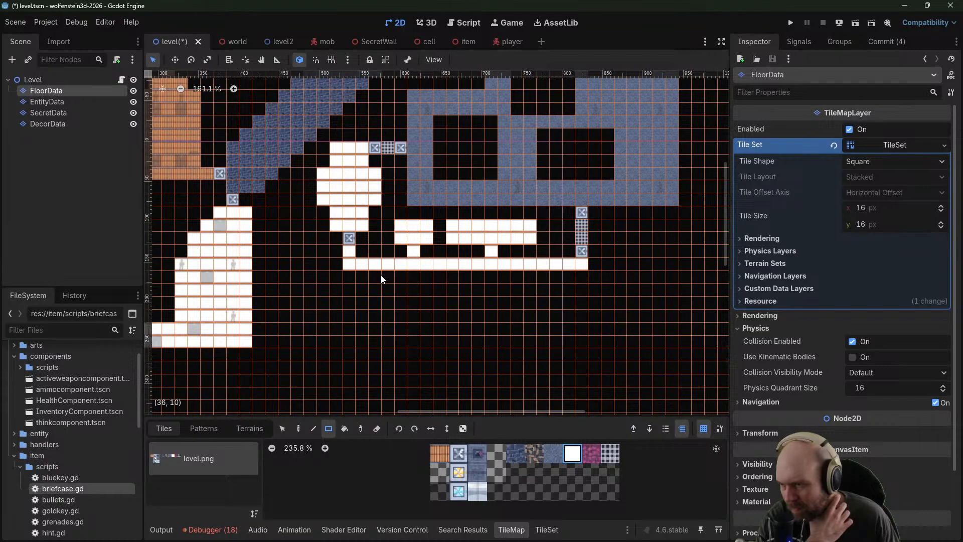
left_click(376, 276)
left_click(439, 277)
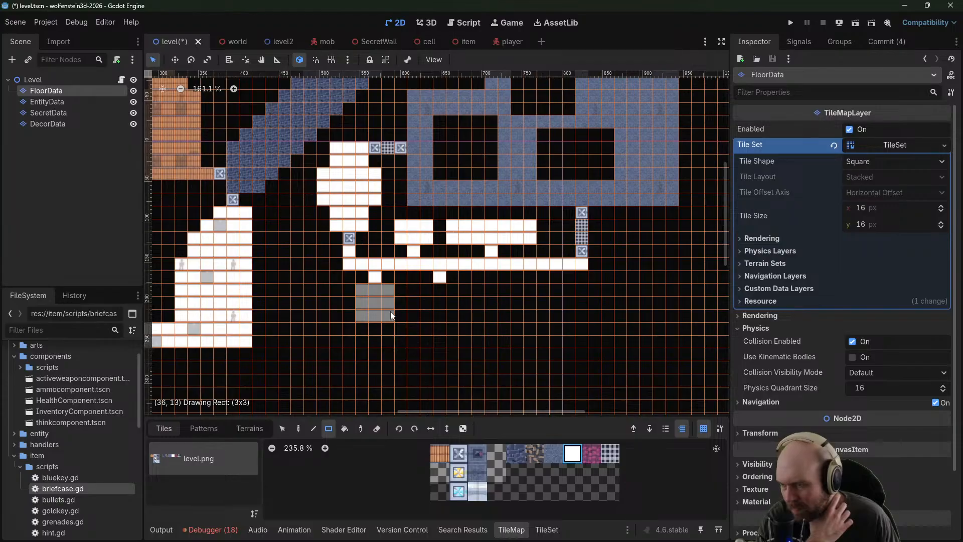
left_click_drag(391, 311, 390, 311)
left_click_drag(437, 288, 502, 320)
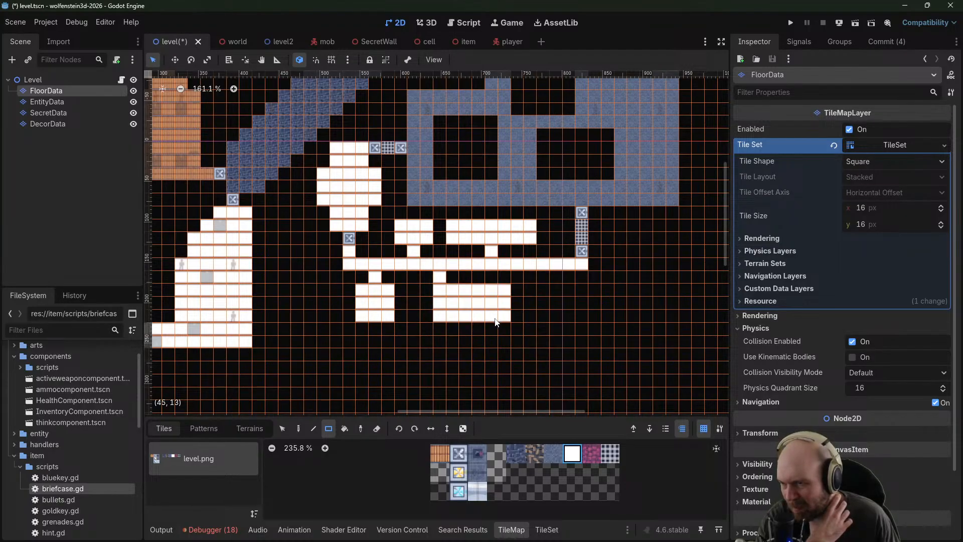
On the EntityData layer, place one item in the small upper side room's lower-left corner and two darker items at the wide upper room's left end
left_click(58, 102)
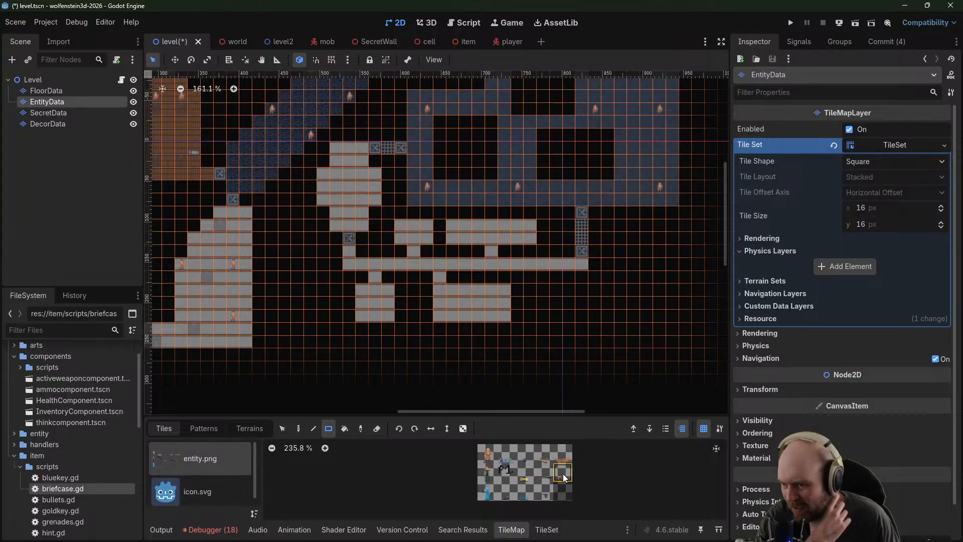
middle_click_drag(505, 296, 536, 328)
middle_click_drag(448, 267, 338, 243)
middle_click_drag(399, 219, 247, 166)
middle_click_drag(506, 216, 642, 199)
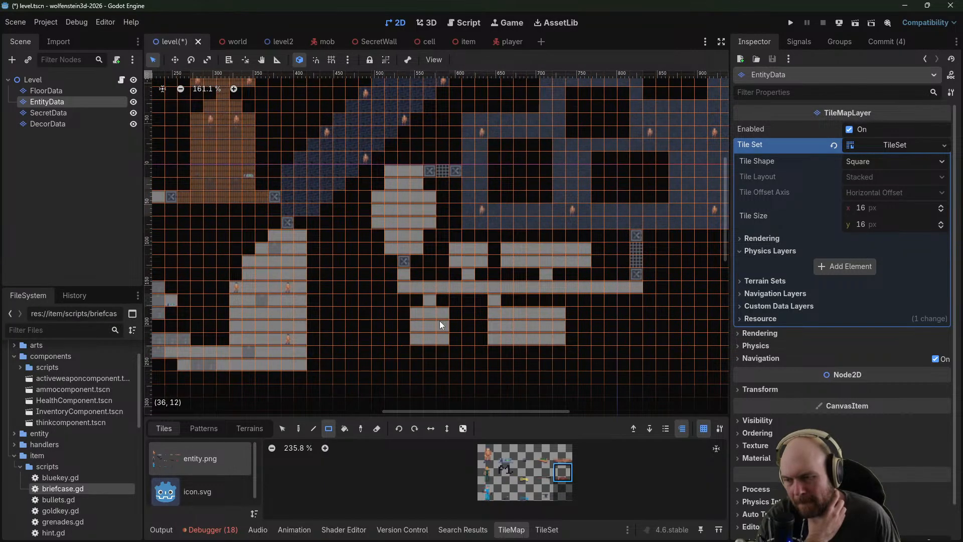
left_click(455, 259)
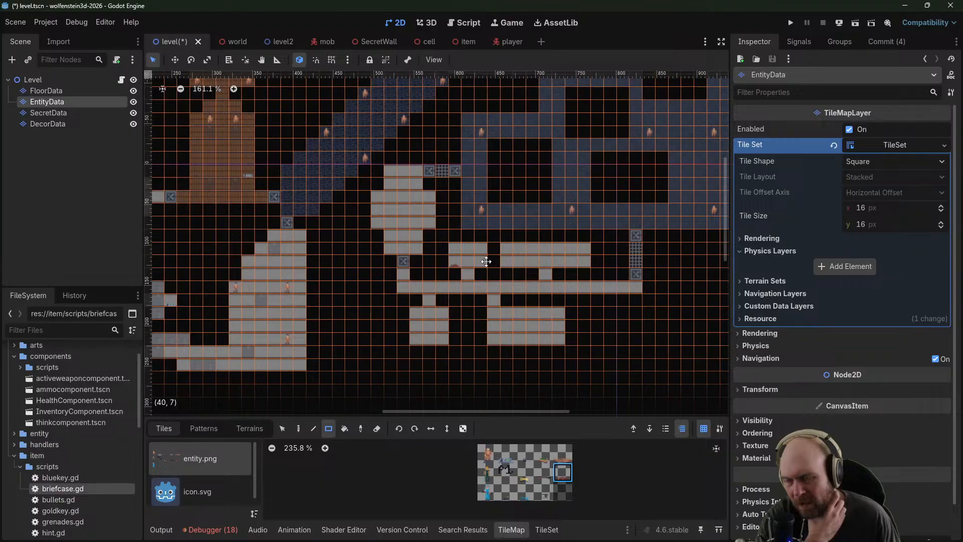
middle_click_drag(491, 263, 448, 260)
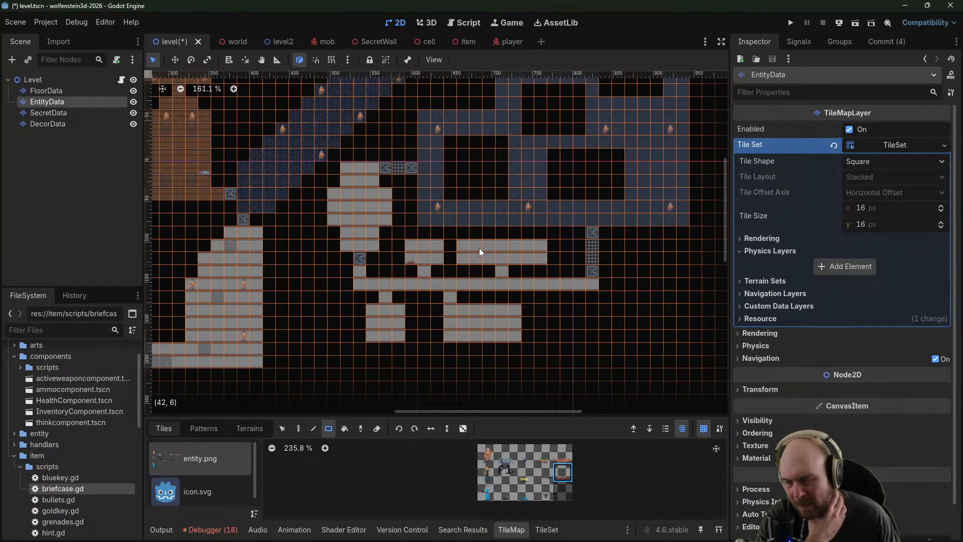
left_click(564, 452)
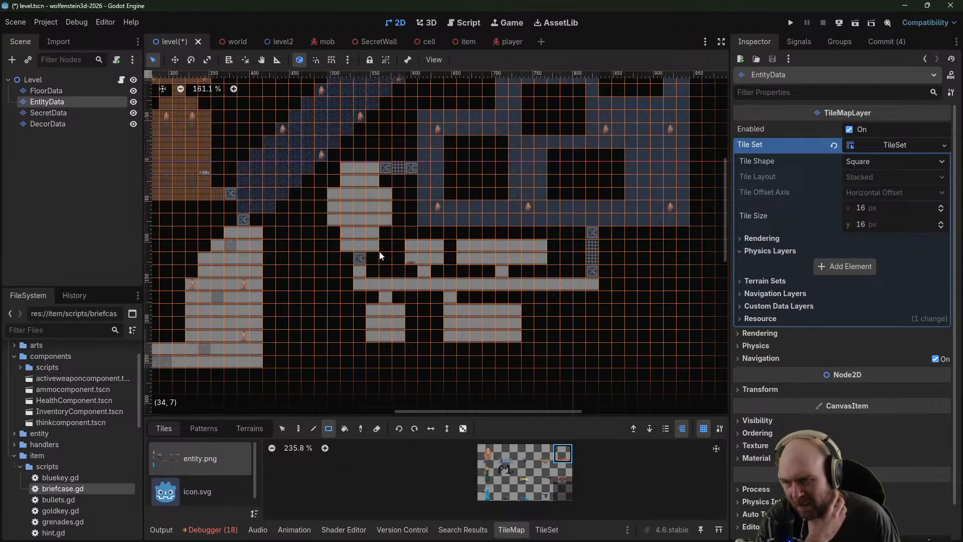
left_click(563, 472)
scroll(493, 247, "up", 1)
scroll(491, 247, "up", 2)
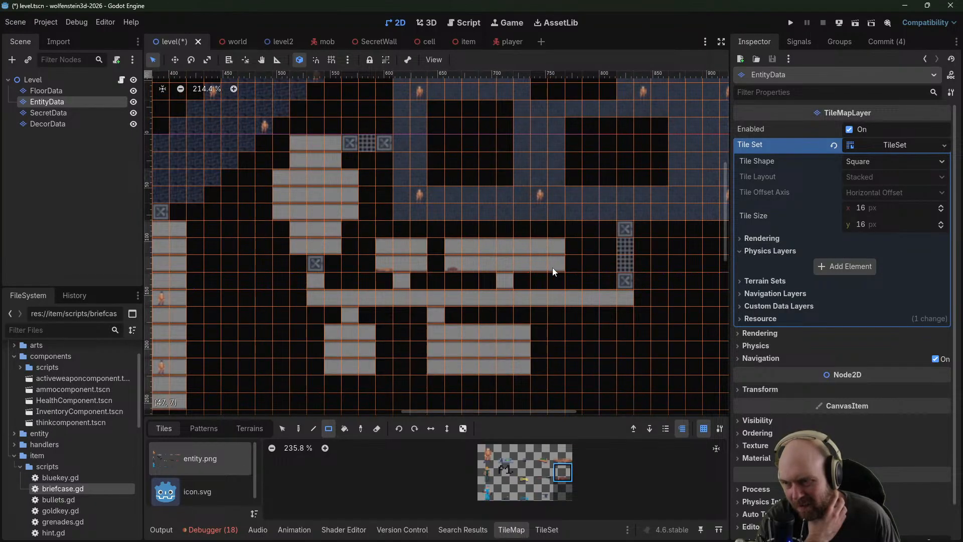
left_click(459, 247)
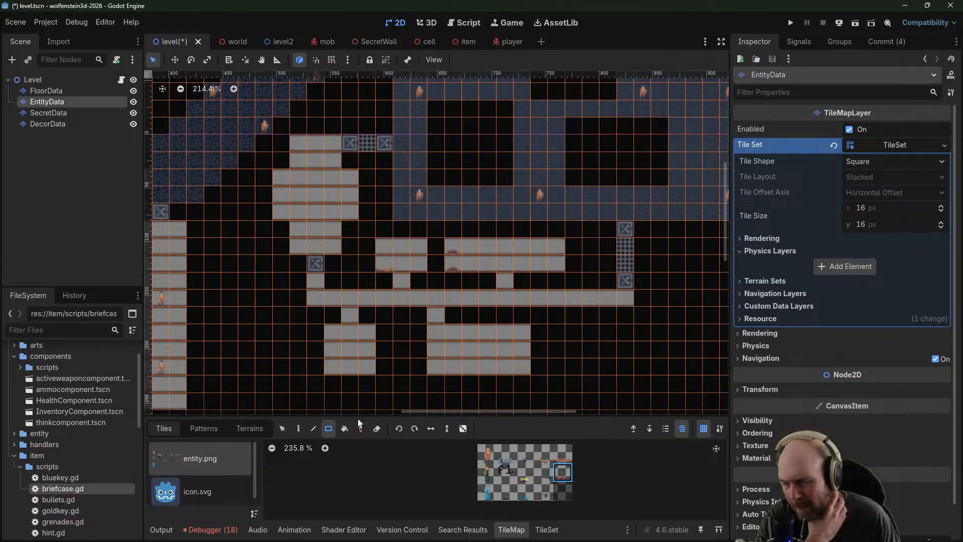
On the DecorData layer, line the wide upper side room's top row with five of the second decor tile
left_click(65, 112)
left_click(100, 124)
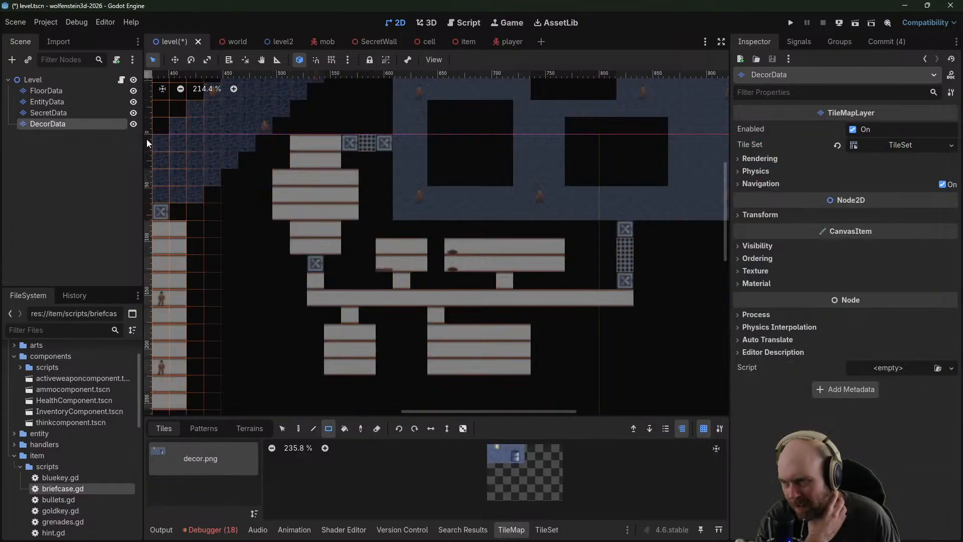
mouse_move(483, 249)
left_mouse_down()
mouse_move(525, 249)
mouse_move(520, 256)
mouse_move(556, 250)
left_mouse_up()
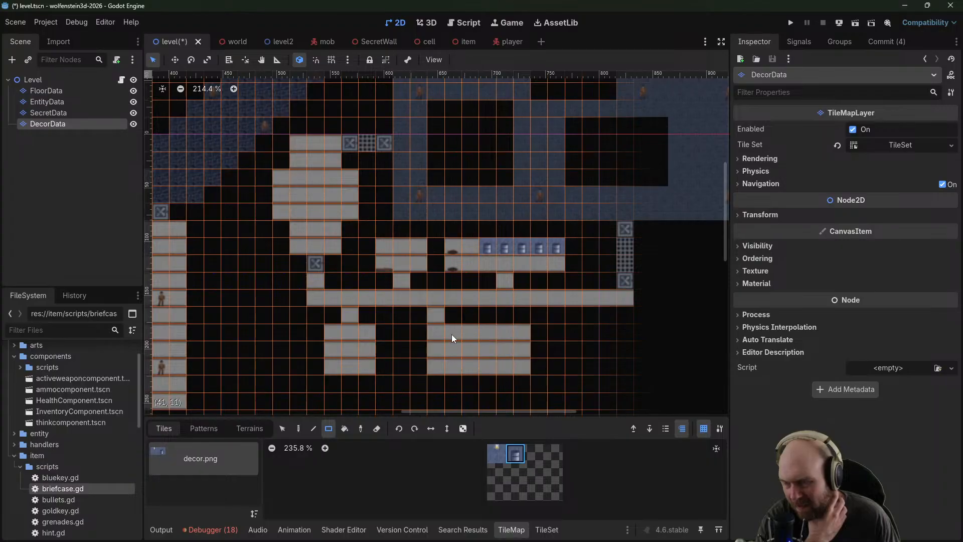
Place the same decor tile in symmetrical rows inside the stepped white room, keeping its centre column clear
left_click_drag(283, 190, 350, 194)
left_click(301, 161)
left_click(331, 162)
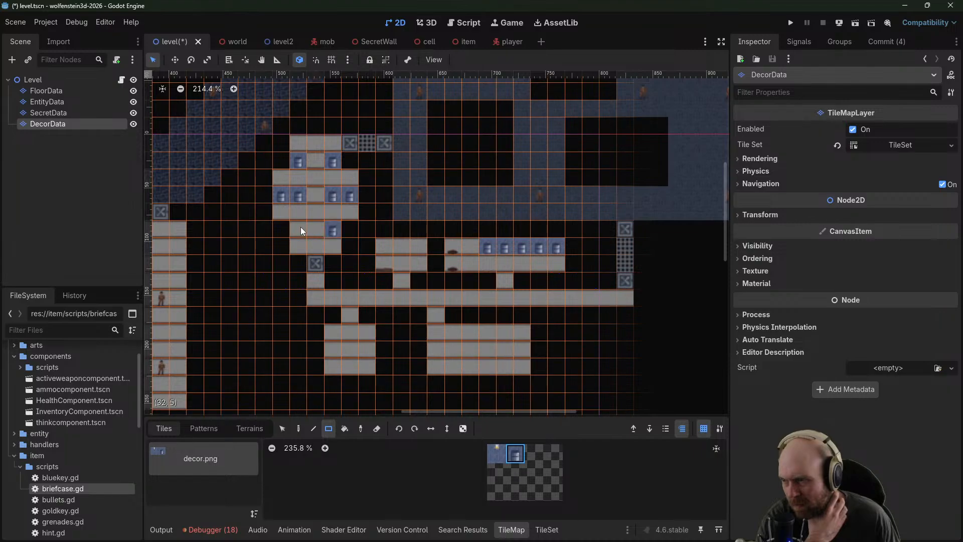
On the EntityData layer, place guards at both ends of the stepped room's lowest wide row and one in the middle of the white corridor
left_click(48, 91)
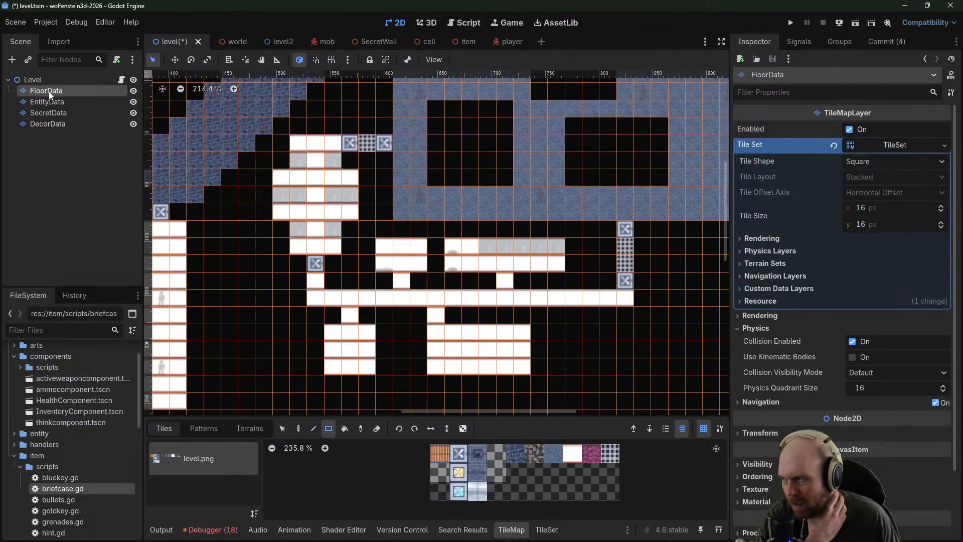
left_click(56, 103)
left_click(487, 452)
left_click(488, 451)
left_click(278, 212)
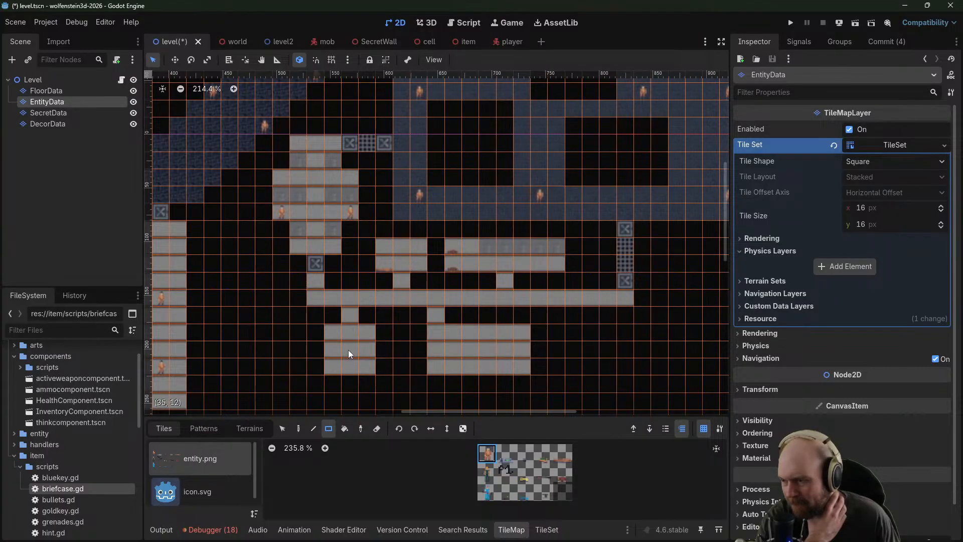
left_click(452, 297)
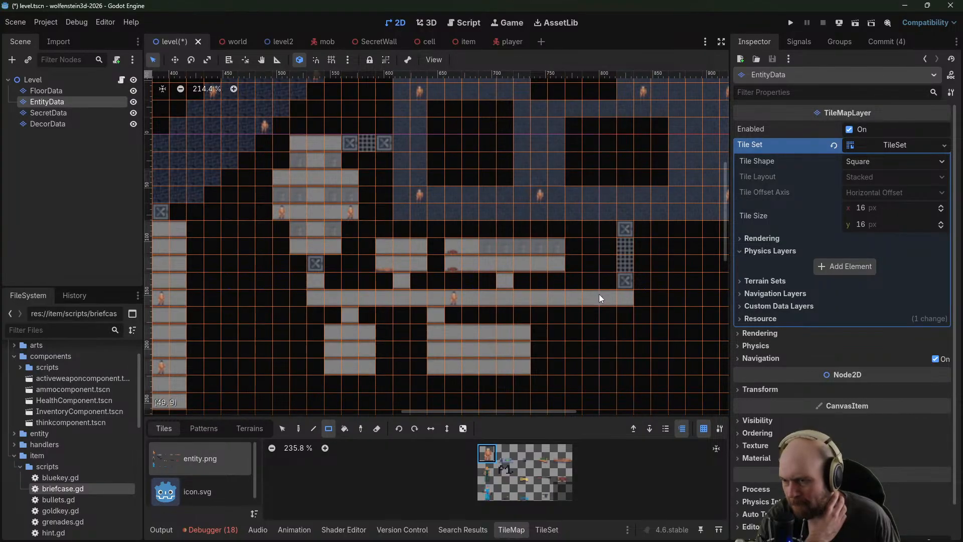
On the EntityData layer, place small items along the second column of the wide lower side room
middle_click_drag(594, 225, 534, 242)
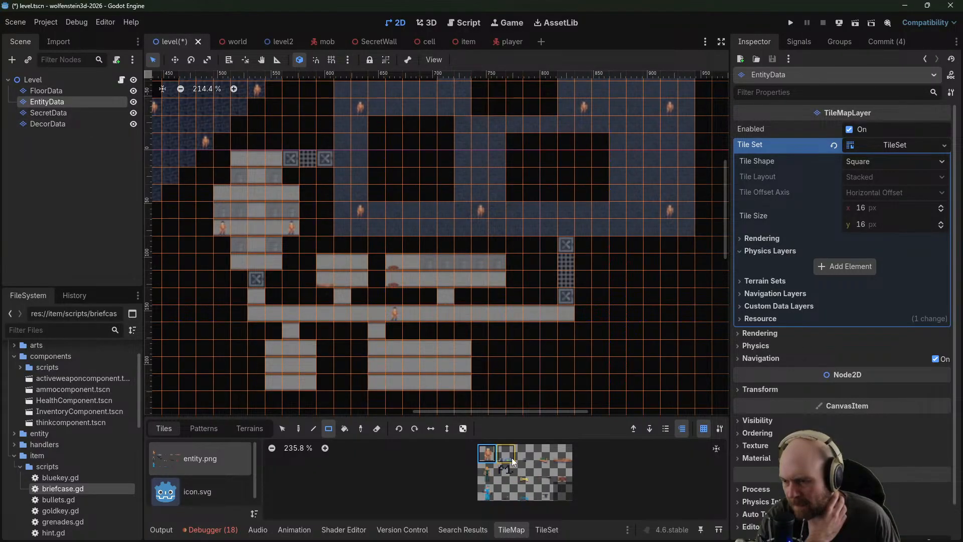
left_click(525, 454)
middle_click_drag(605, 286, 438, 204)
scroll(430, 234, "down", 2)
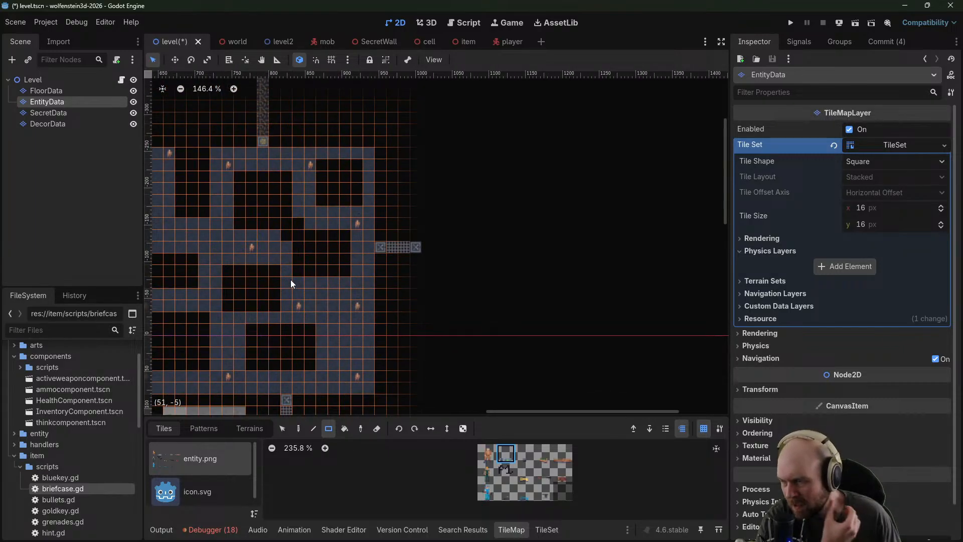
middle_click_drag(294, 271, 247, 279)
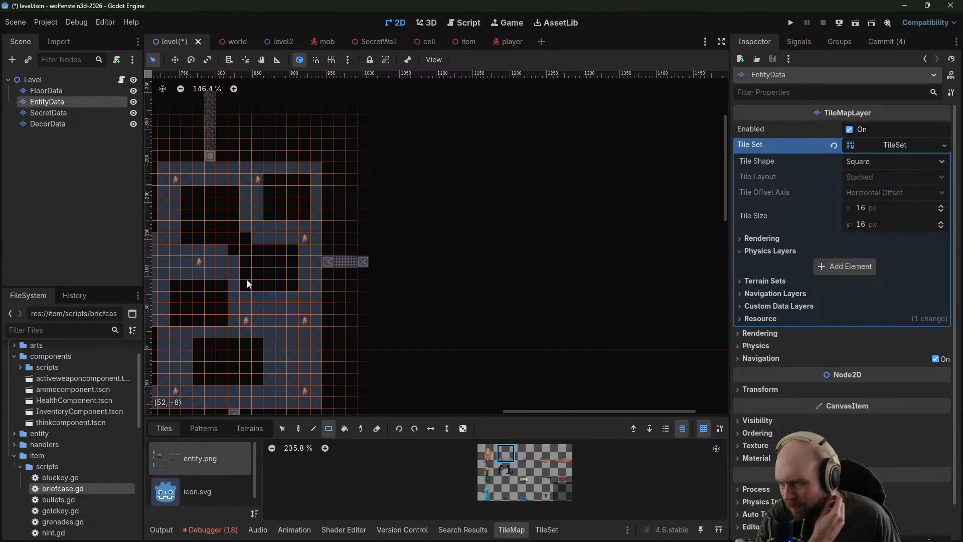
middle_click_drag(218, 324, 266, 201)
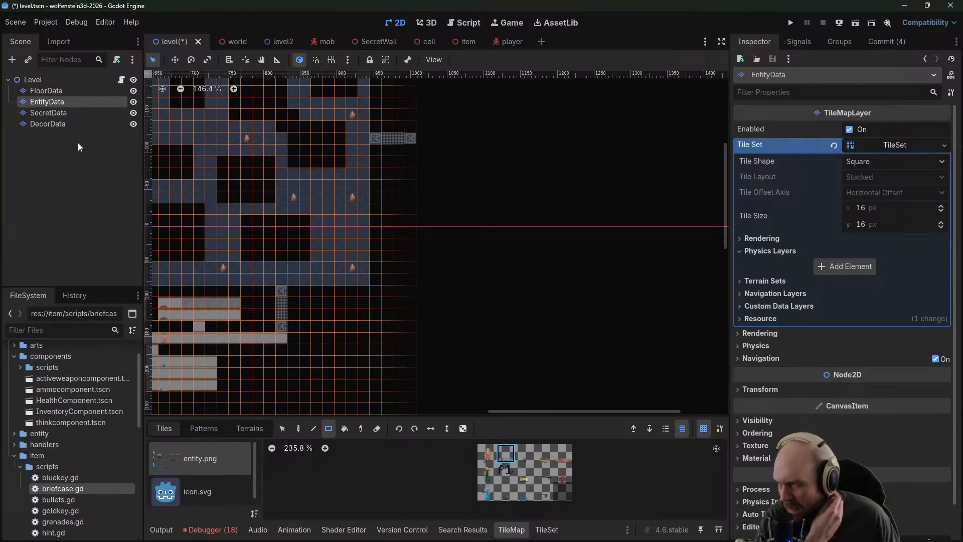
On the FloorData layer, extend the white corridor ten tiles right and fill a 3-by-7 white room beyond the maze's right-hand gated passage
left_click(59, 93)
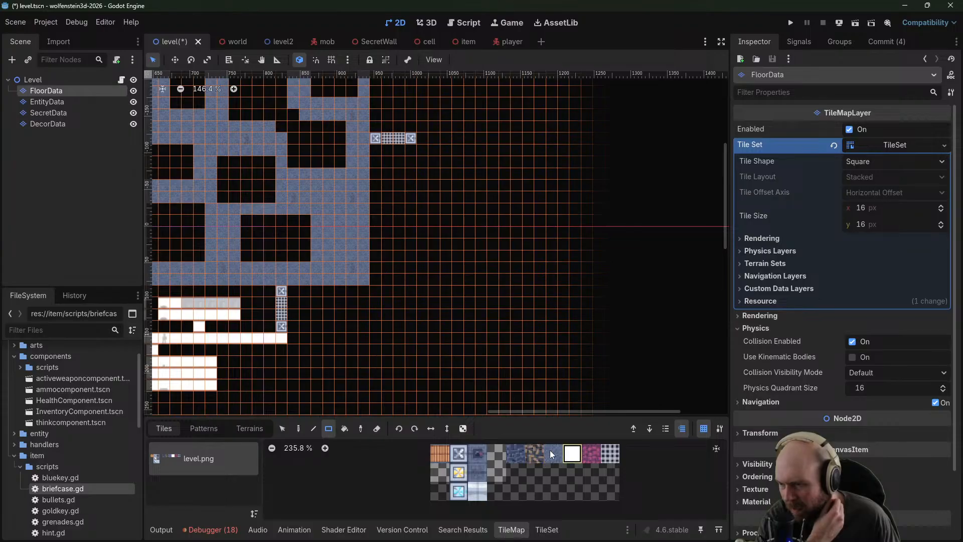
left_click_drag(290, 339, 401, 337)
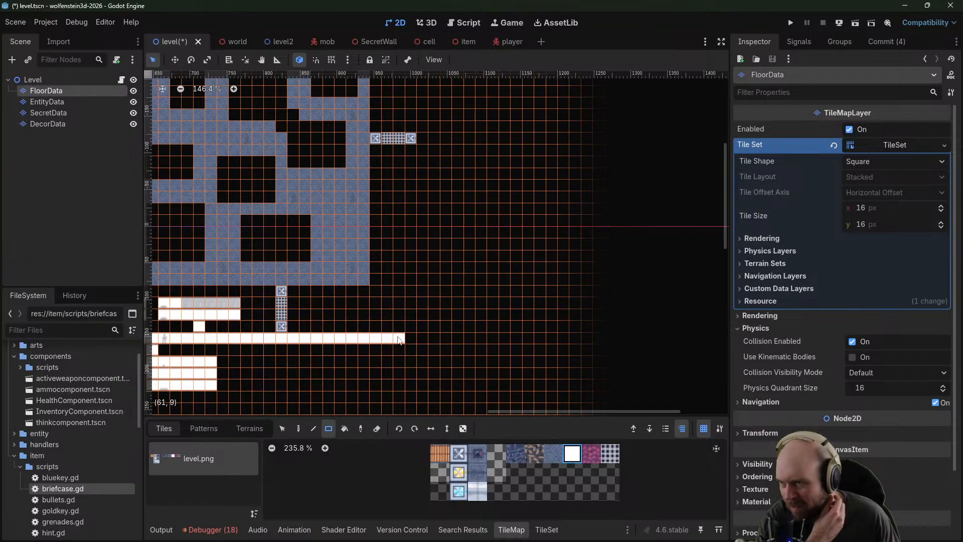
mouse_move(422, 139)
left_mouse_down()
mouse_move(457, 162)
mouse_move(468, 201)
mouse_move(446, 208)
left_mouse_up()
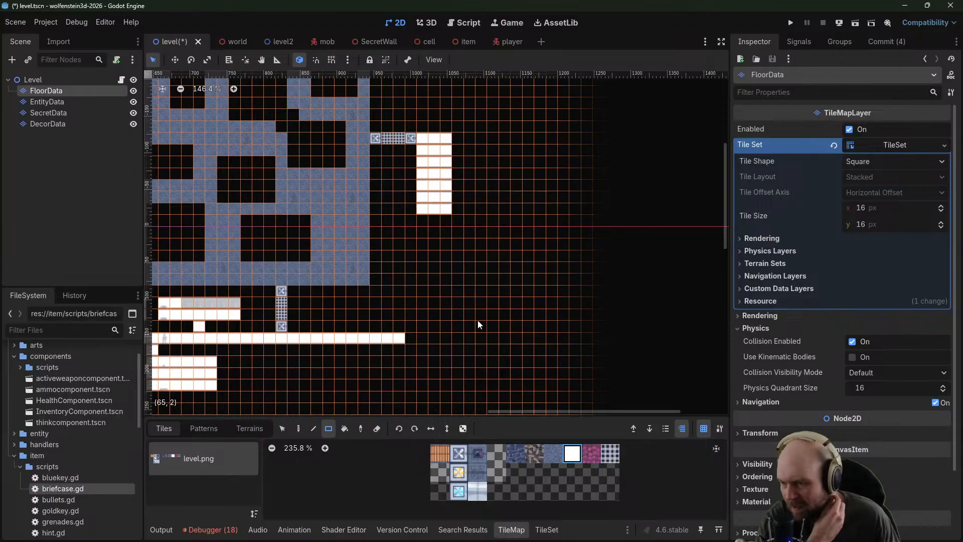
Add a plain door centred below the new white room and fill a 5-by-5 blue room beneath it
left_click(459, 453)
left_click(434, 221)
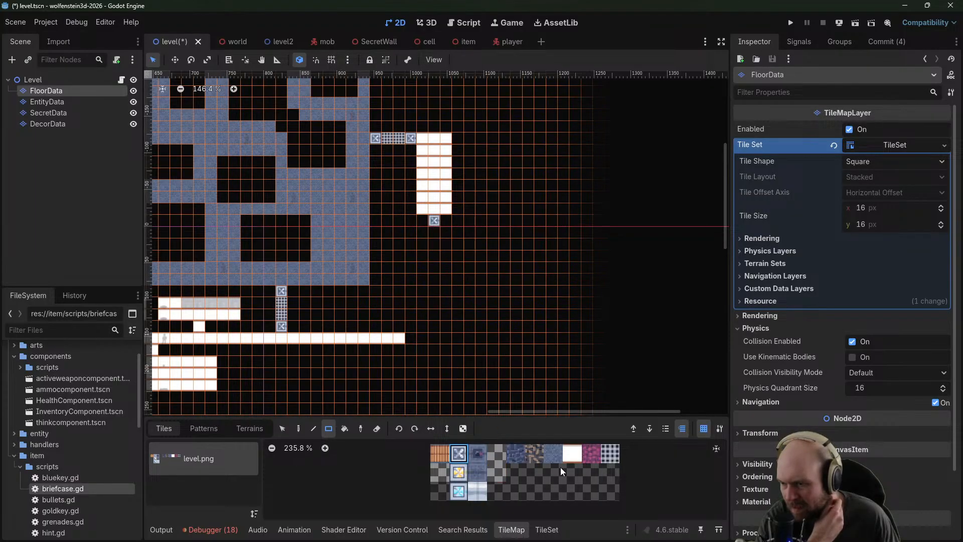
left_click(548, 456)
left_click_drag(409, 230, 457, 278)
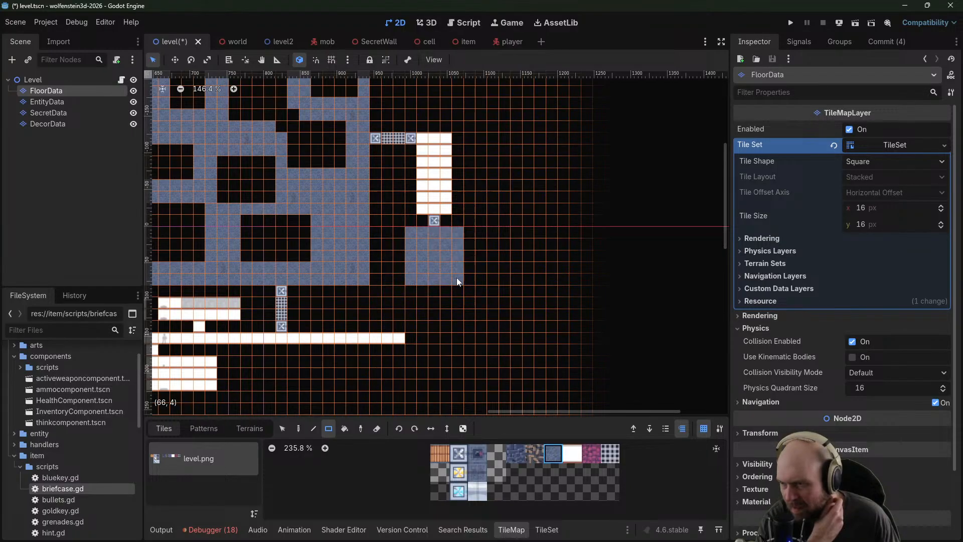
Extend the white corridor three more tiles right and up towards the blue room, joining them with a plain door
left_click(571, 461)
left_click_drag(411, 338, 435, 298)
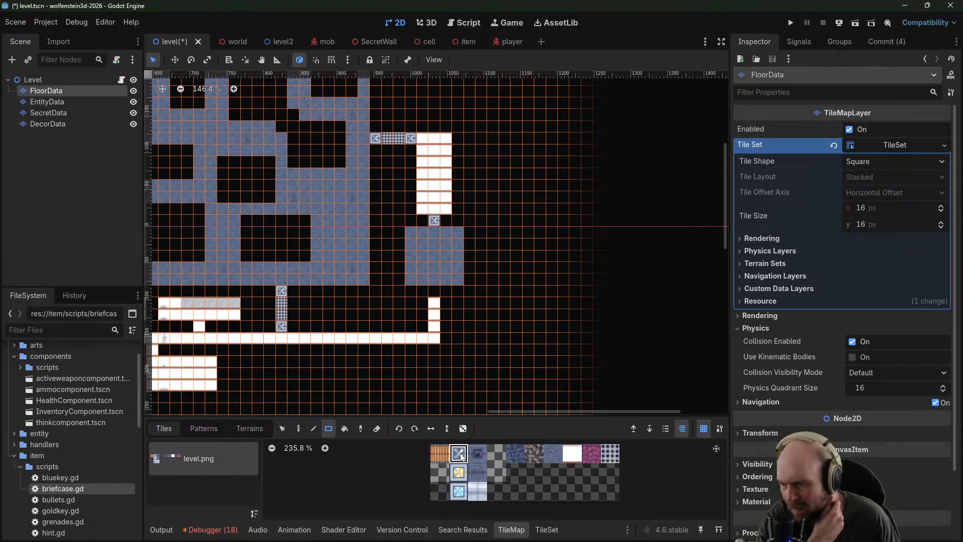
left_click(435, 296)
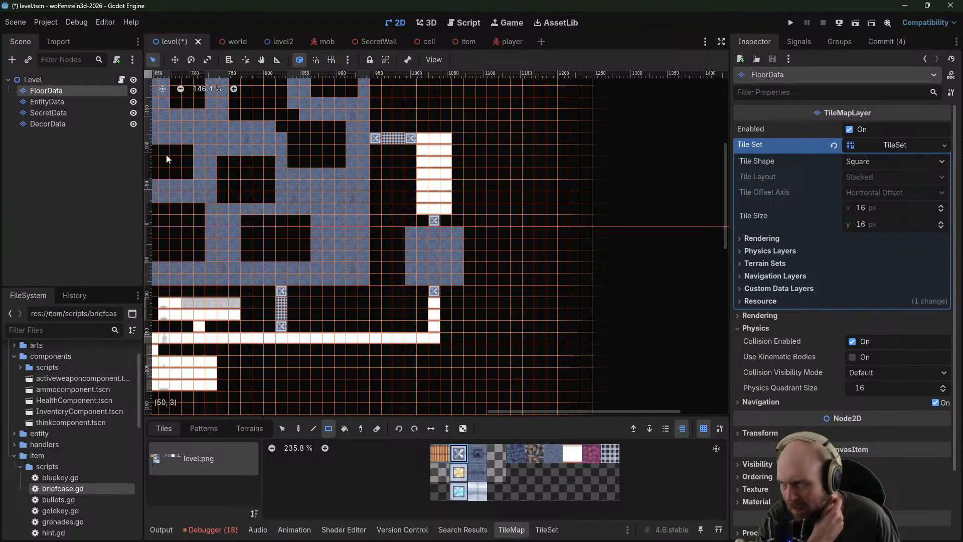
On the EntityData layer, place guards in the new white room, the blue room's four corners and left edge, and the short vertical corridor
left_click(84, 102)
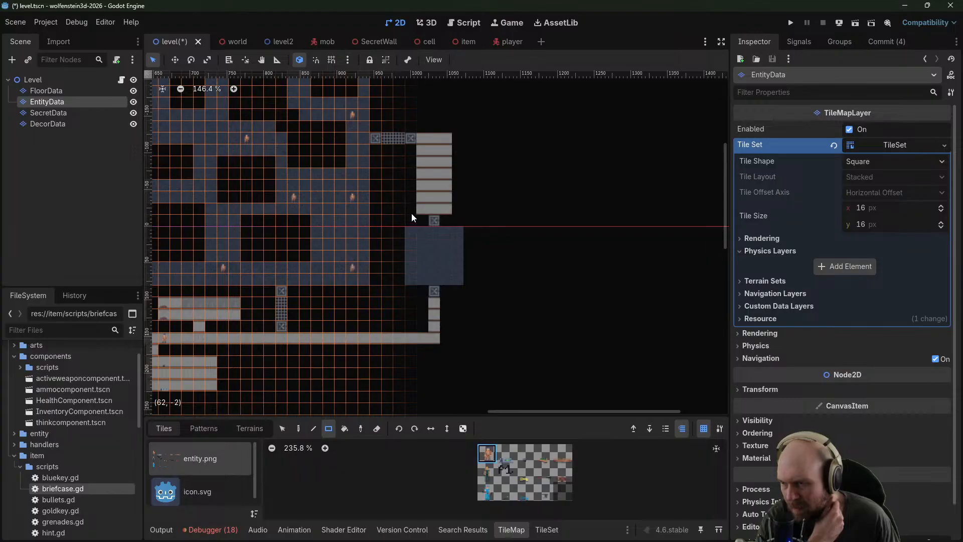
left_click(458, 277)
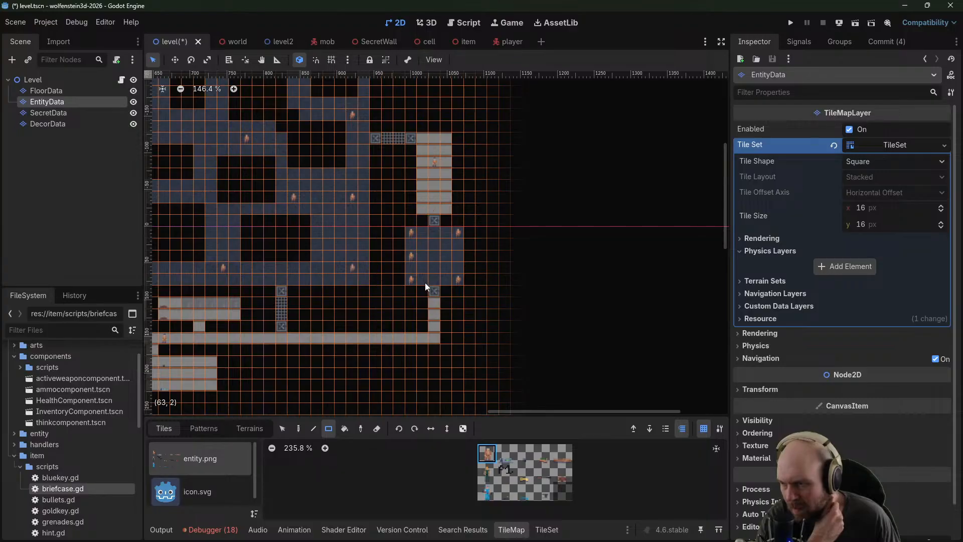
left_click(435, 315)
On the FloorData layer, add a one-tile blue passage and a plain door on the right side of the 5-by-5 blue room
middle_click_drag(487, 255, 447, 281)
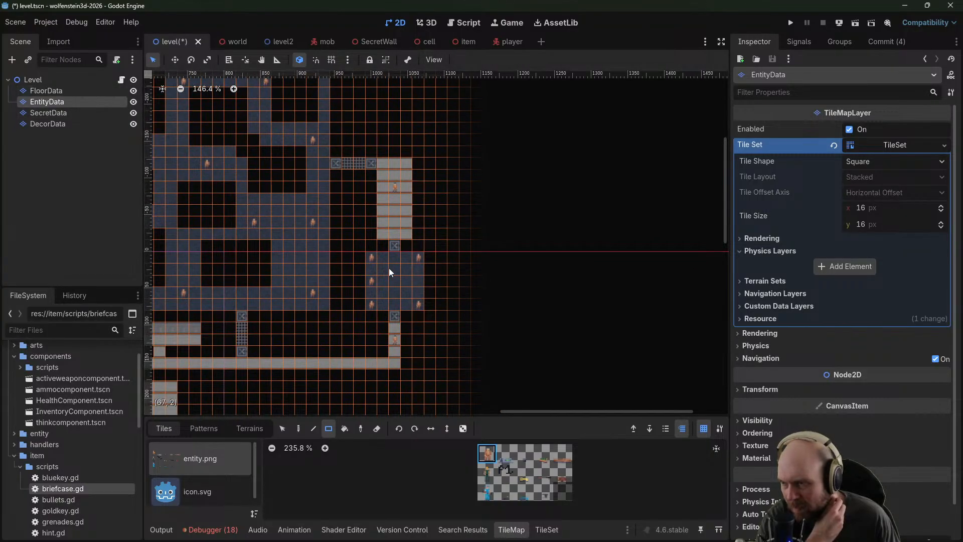
left_click(45, 90)
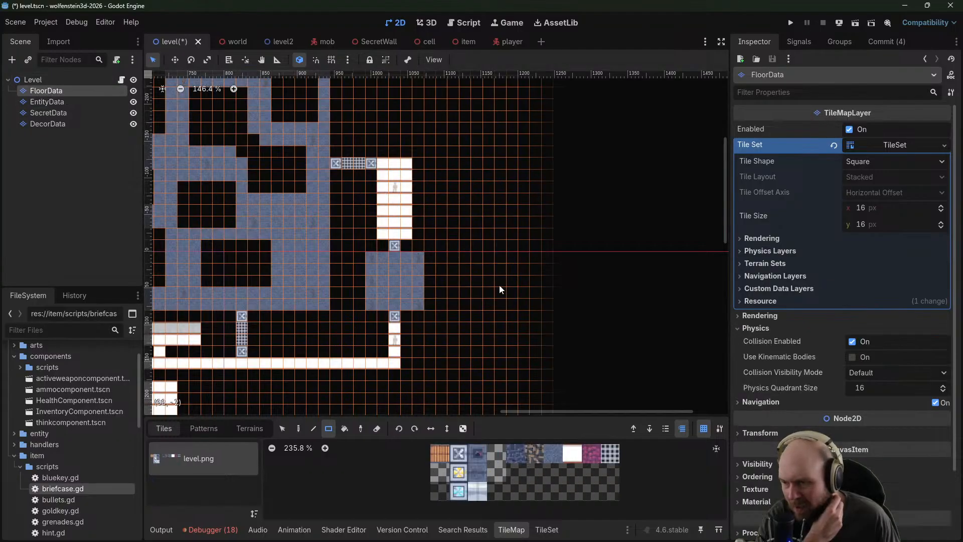
left_click(610, 455)
left_click(495, 460)
left_click(478, 454)
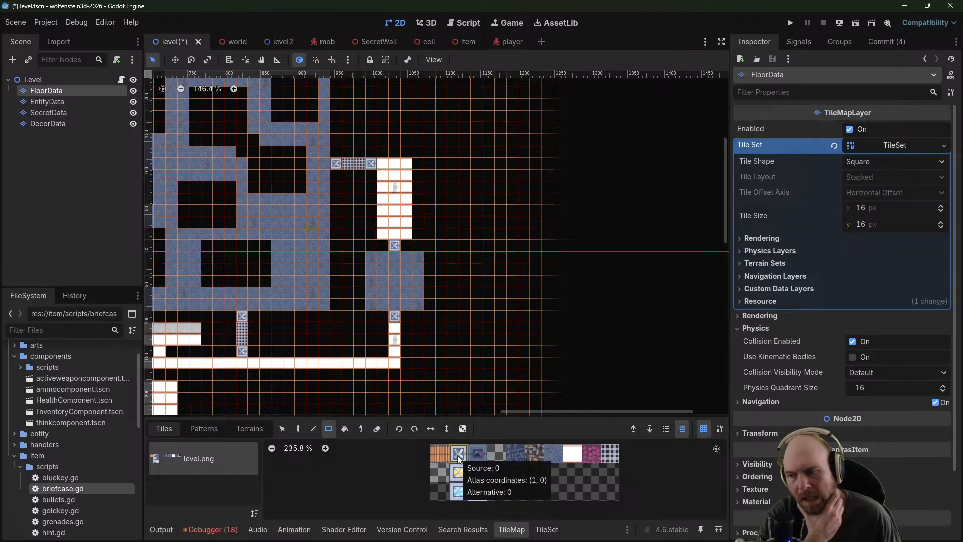
left_click(430, 282)
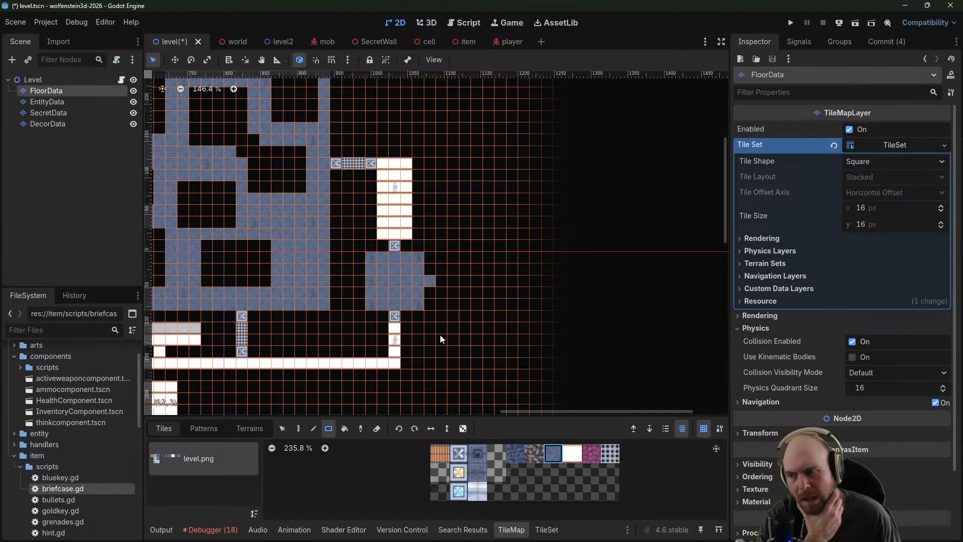
left_click(456, 455)
left_click(441, 281)
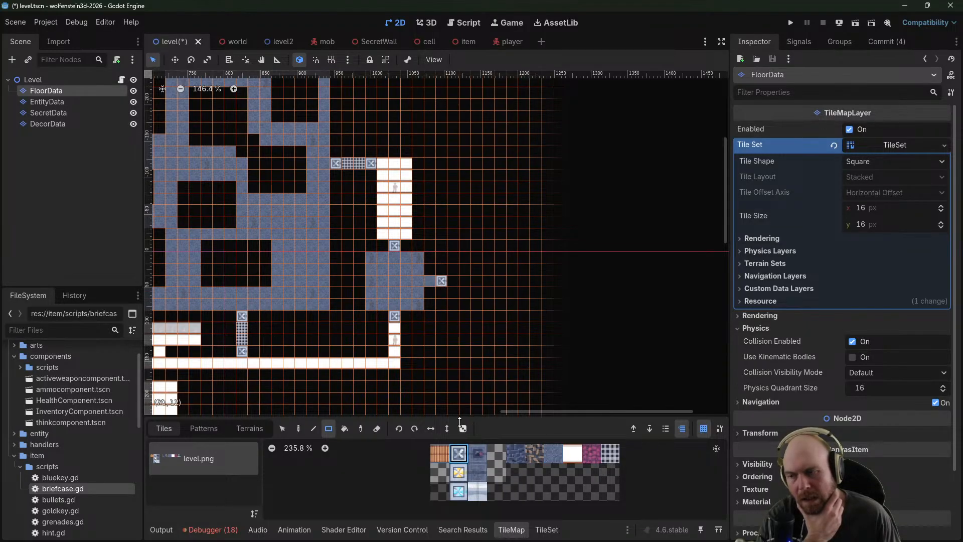
Fill a 13-by-12 dark blue room beyond the new door, linked by one tile, and erase its corners into a rounded outline
left_click(516, 454)
mouse_move(465, 221)
left_mouse_down()
mouse_move(522, 352)
mouse_move(584, 361)
mouse_move(609, 352)
left_mouse_up()
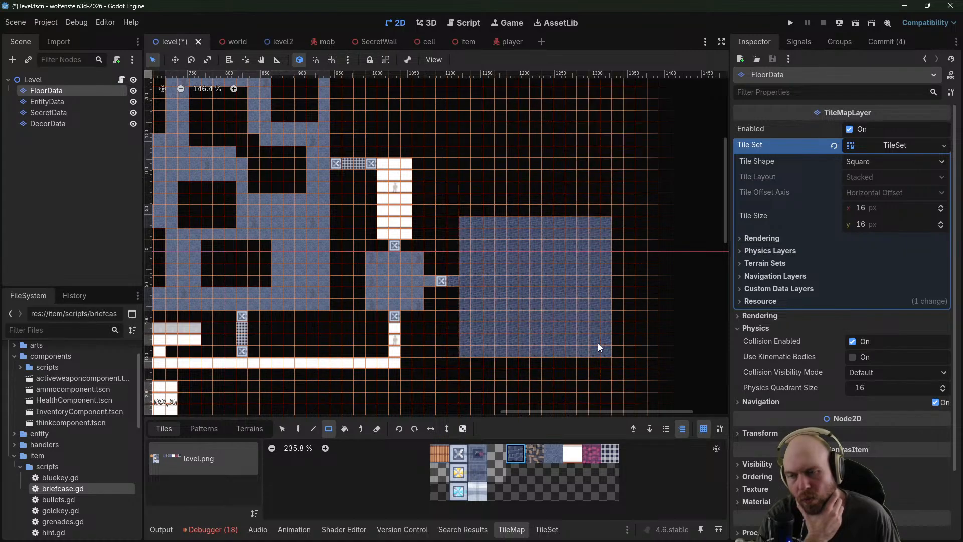
left_click(375, 428)
left_click_drag(462, 238, 465, 225)
left_click(473, 224)
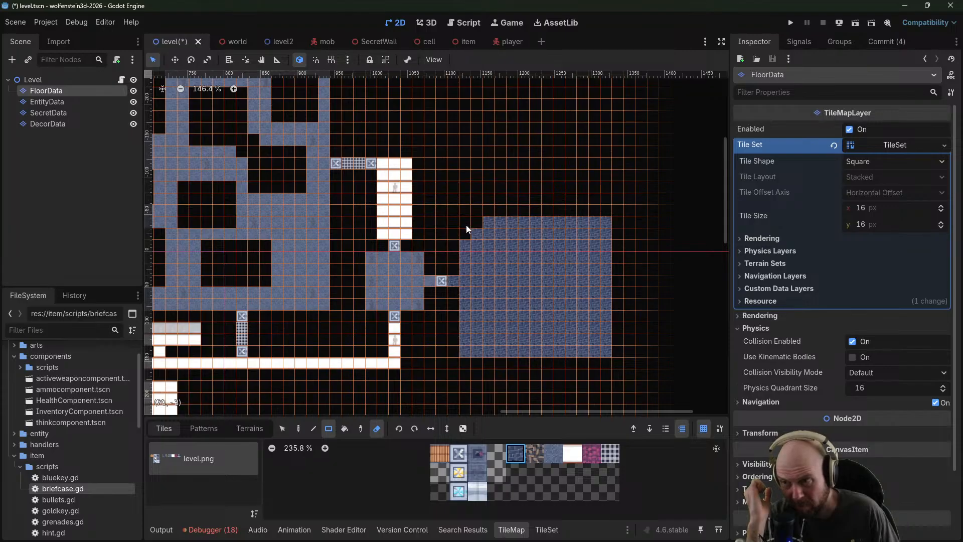
left_click_drag(467, 342, 465, 352)
left_click(477, 351)
left_click_drag(595, 351, 606, 351)
left_click(609, 342)
left_click_drag(607, 234, 605, 224)
left_click(594, 223)
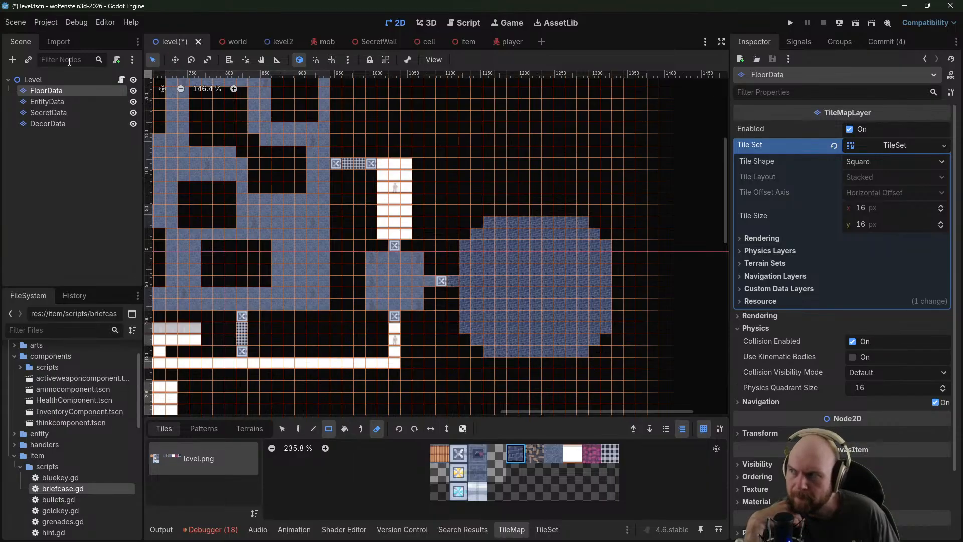
On the EntityData layer, place an item near the rounded room's right side and a second-type guard in its upper right part
left_click(52, 102)
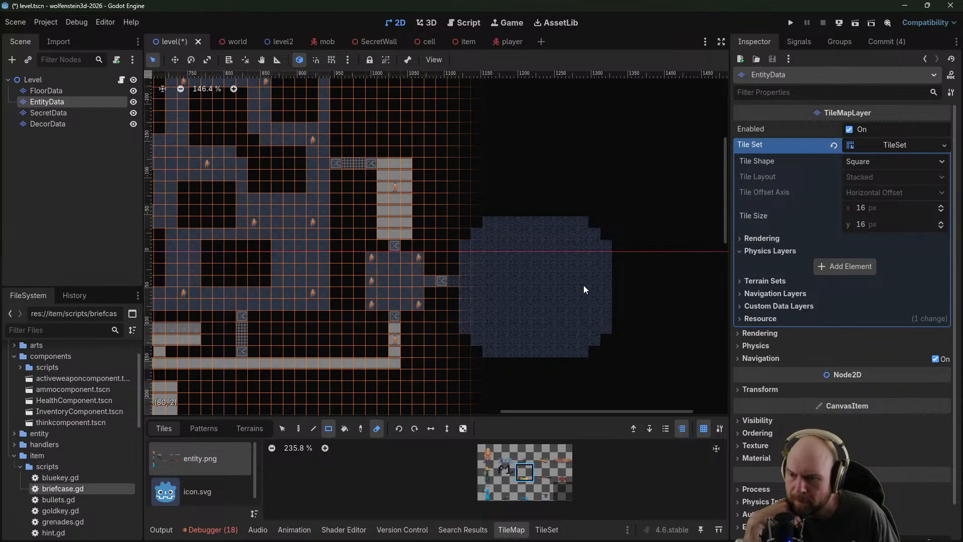
left_click(377, 428)
left_click(487, 453)
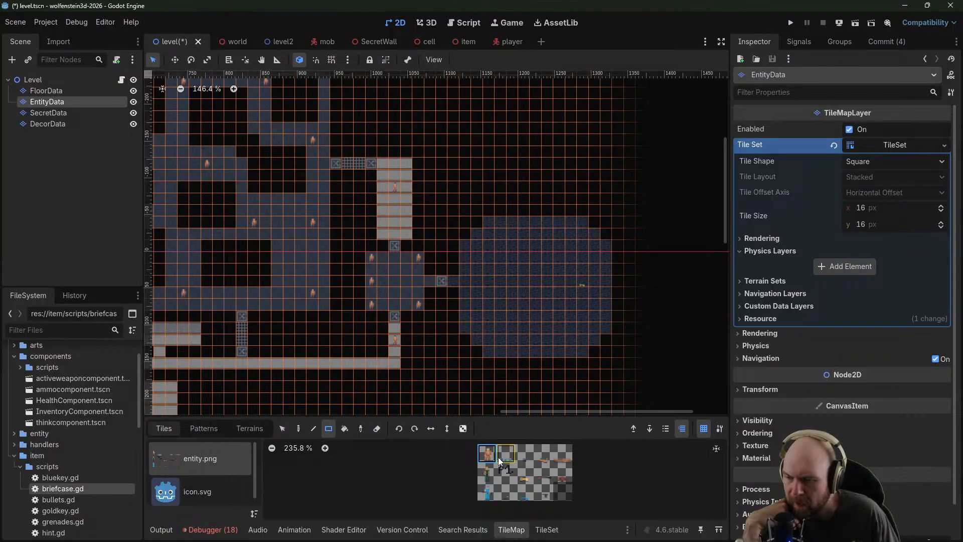
left_click(488, 472)
left_click(568, 246)
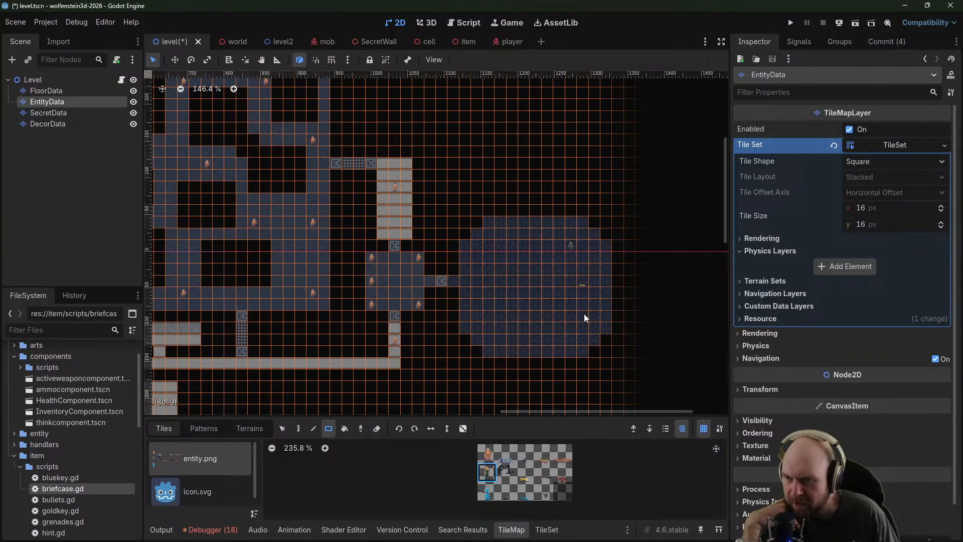
Place four standard guards in the rounded dark blue room, two along its upper part and two along its lower part
left_click(488, 453)
left_click(535, 243)
left_click(503, 245)
left_click(535, 330)
left_click(501, 328)
Place the second entity tile in the small lower side room, the new white room's upper-right corner and the maze's lower-right corner
middle_click_drag(482, 290, 654, 256)
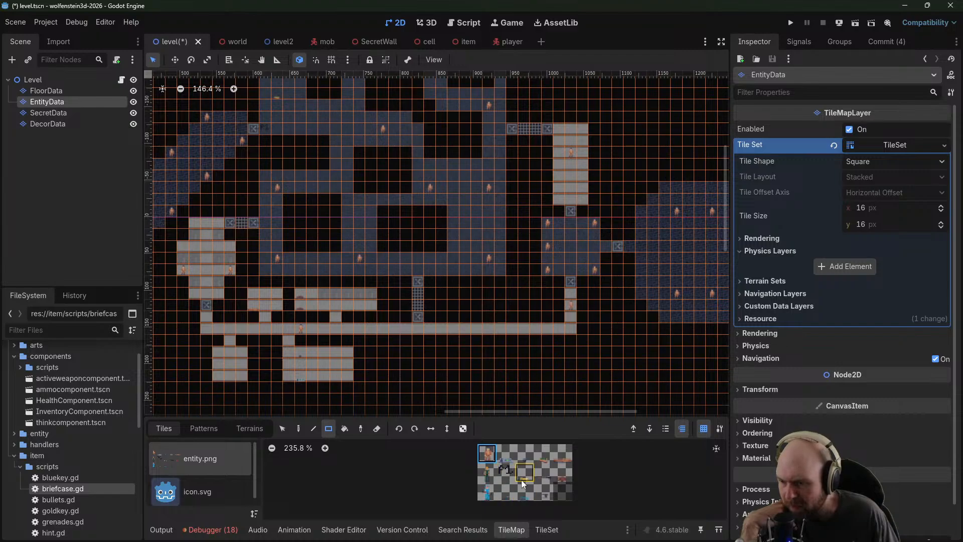
left_click(505, 454)
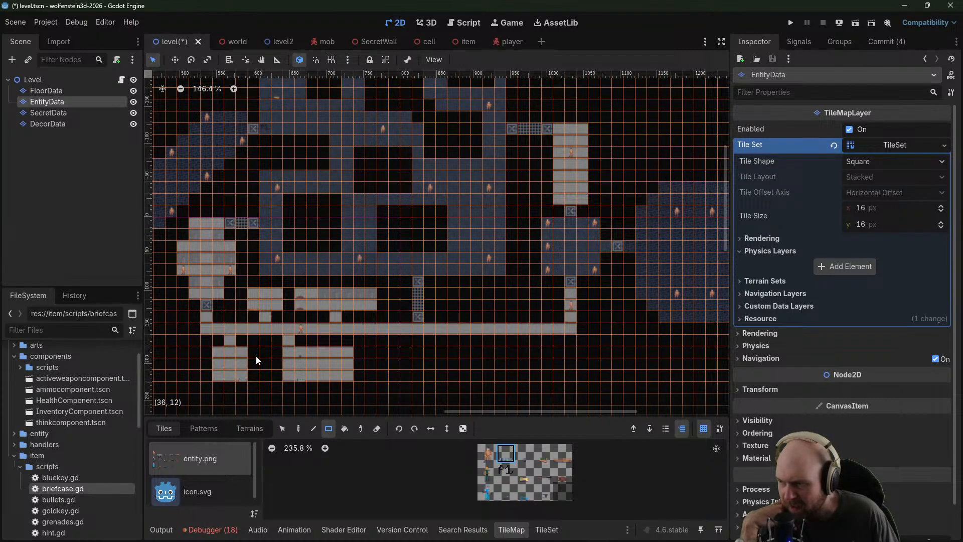
middle_click_drag(579, 132, 550, 167)
left_click(551, 167)
middle_click_drag(473, 209, 606, 164)
left_click(604, 260)
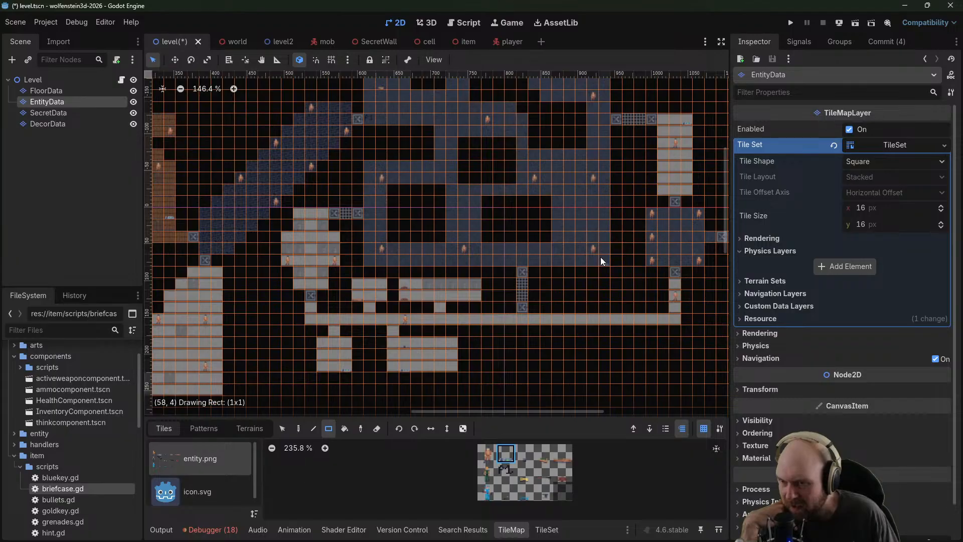
On the DecorData layer, place the first decor tile in the maze's upper-left, upper and right-hand passages
left_click(46, 124)
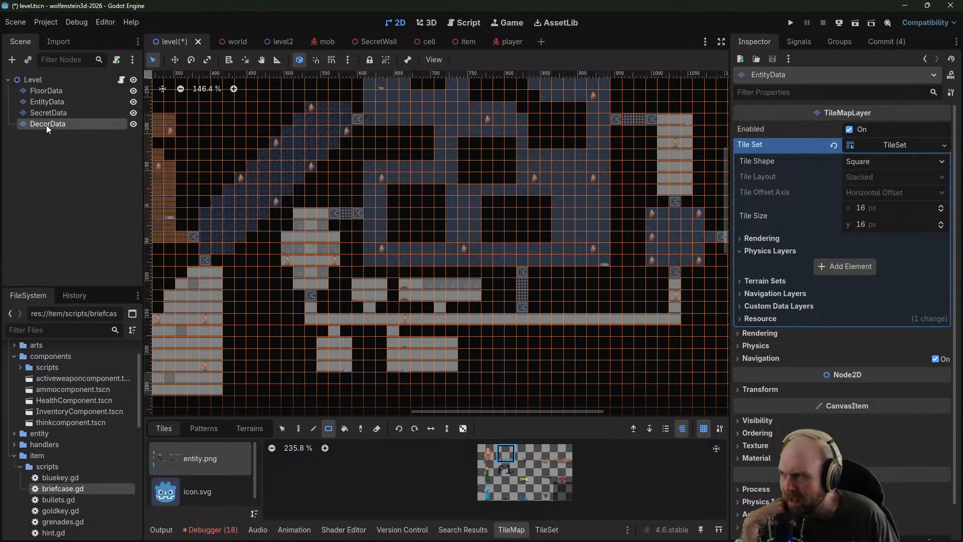
middle_click_drag(220, 196, 341, 242)
left_click(494, 454)
middle_click_drag(533, 250, 413, 303)
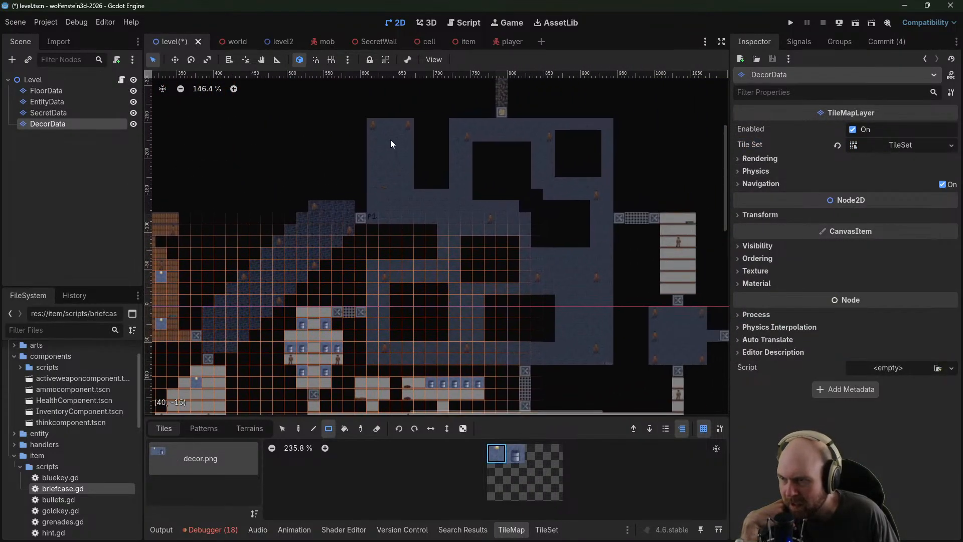
left_click(396, 204)
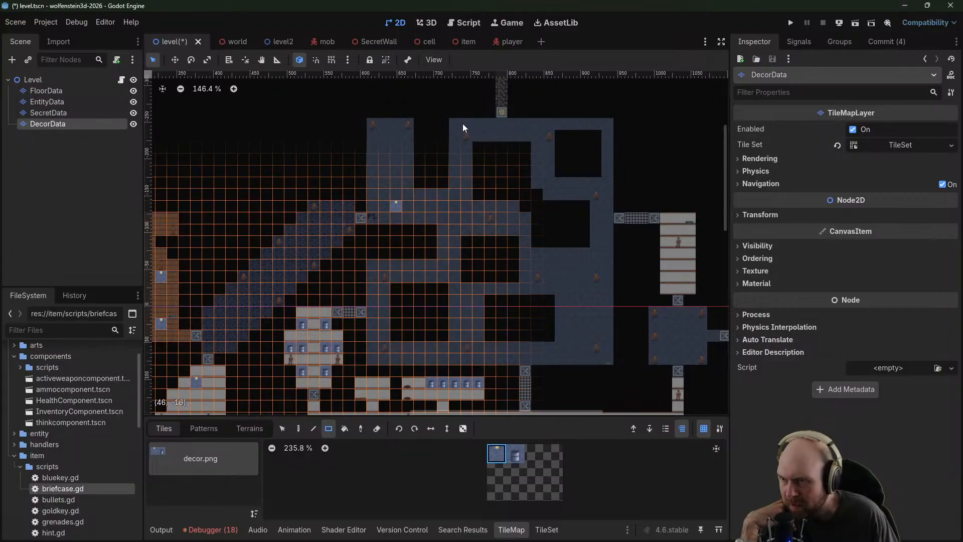
left_click(536, 137)
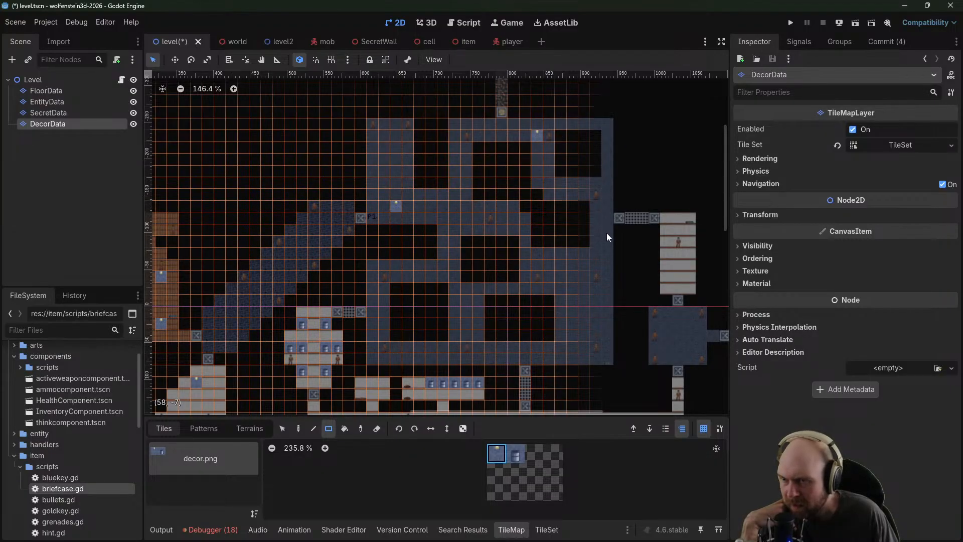
Place six of the first decor tile at intervals along the long white corridor
scroll(597, 252, "down", 5)
scroll(484, 266, "left", 2)
left_click(607, 262)
middle_click_drag(657, 259, 572, 267)
left_click(580, 271)
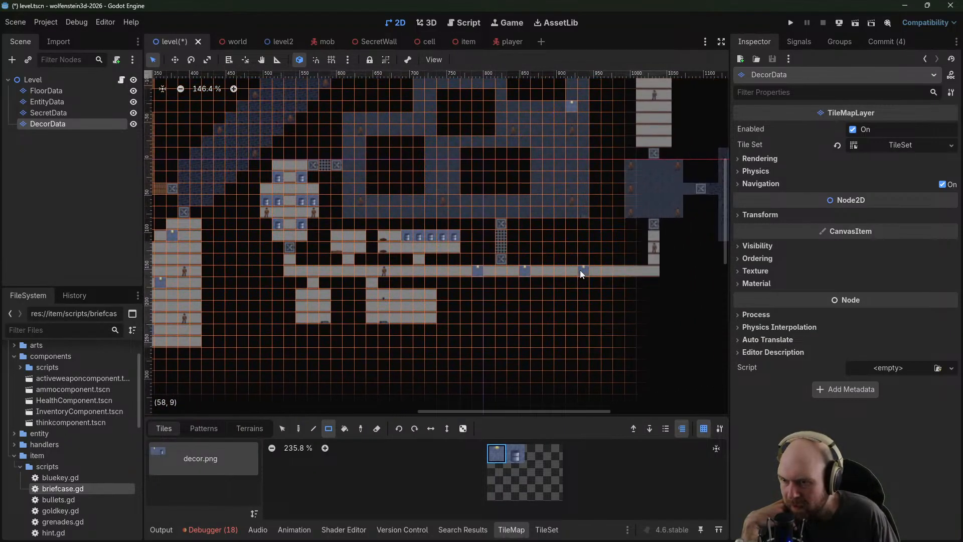
left_click(638, 272)
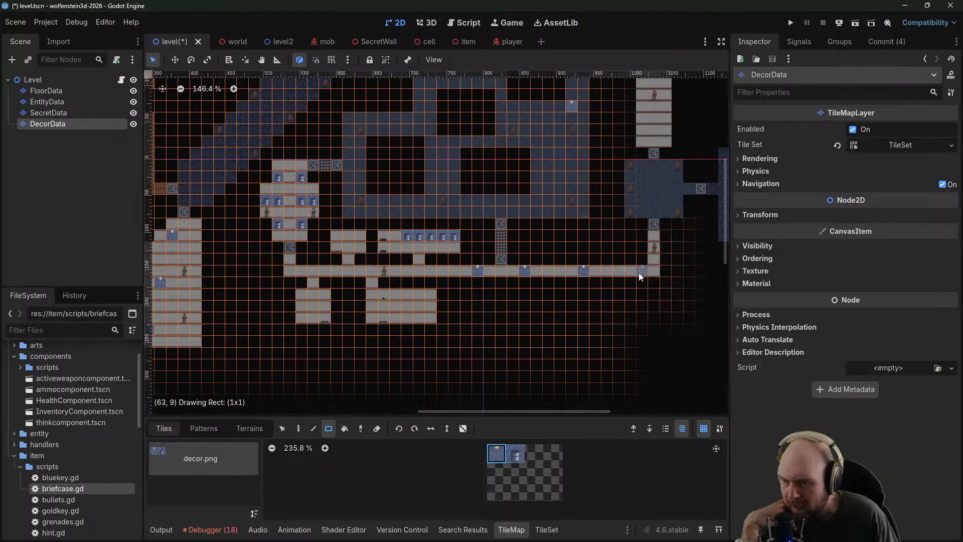
left_click(418, 271)
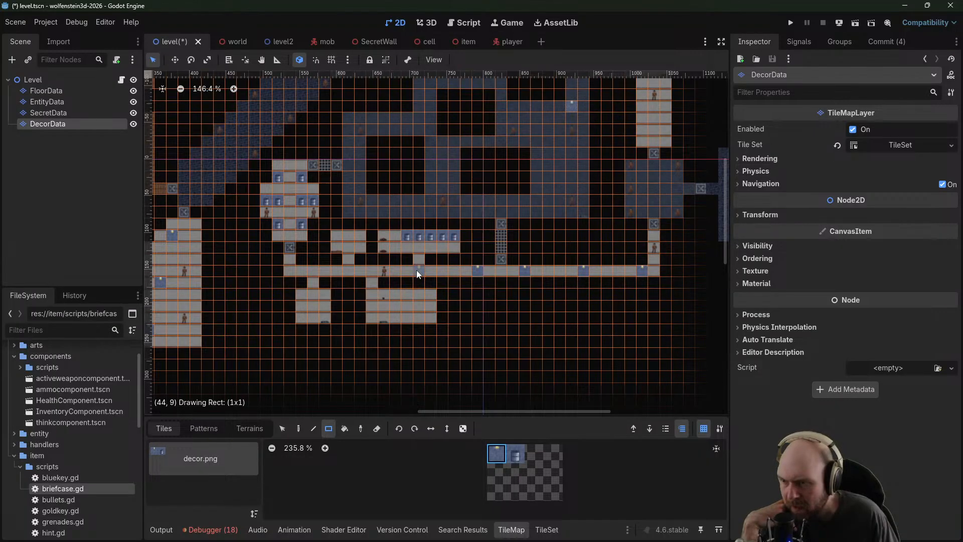
left_click(363, 272)
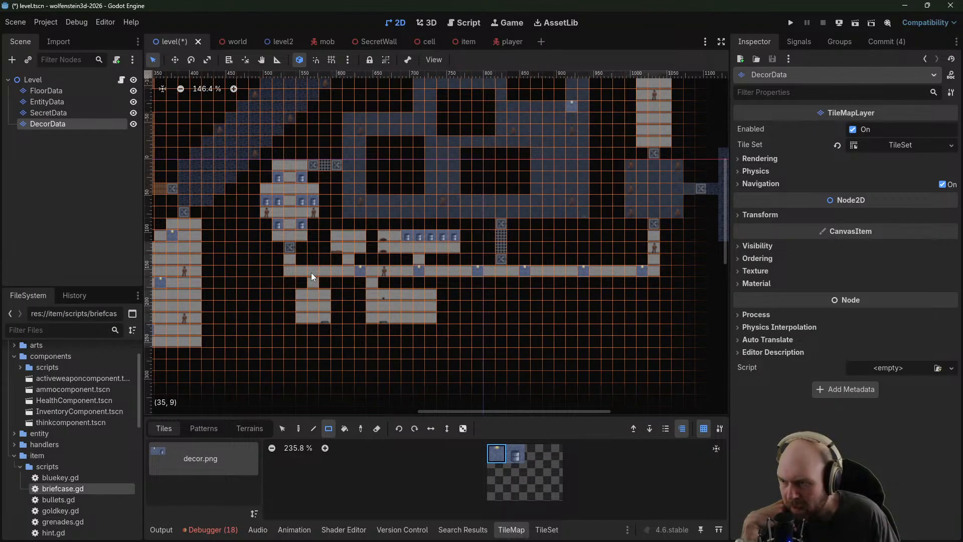
Place the first decor tile at the long white corridor's left end and in the adjoining rooms, with two in the wide lower room
left_click(303, 272)
left_click(349, 248)
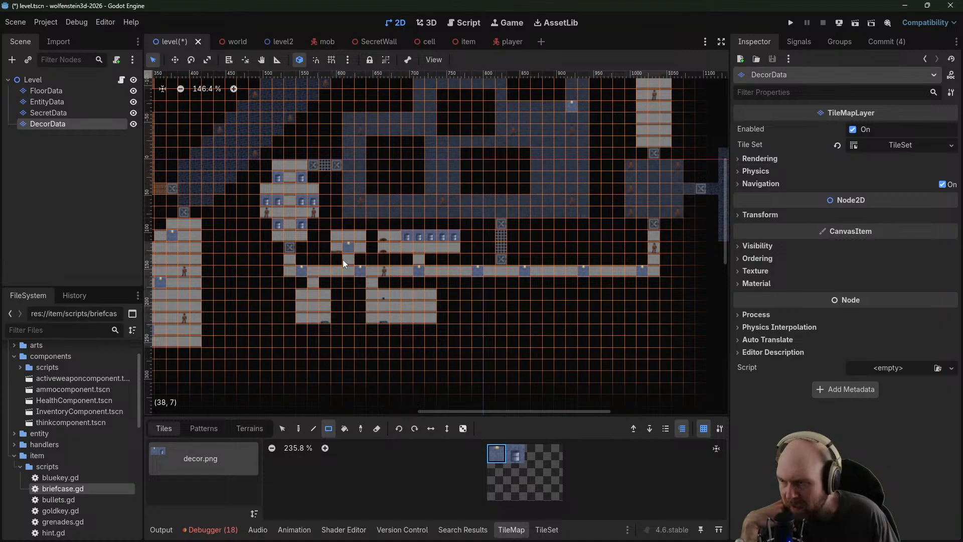
left_click(313, 305)
left_click(384, 305)
left_click(416, 305)
left_click(418, 248)
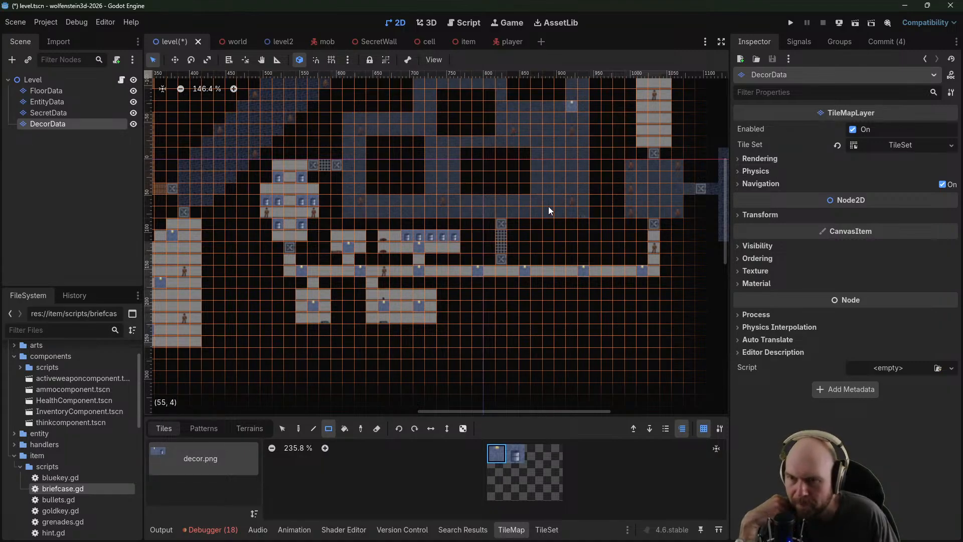
Place the first decor tile in the centre of the small blue antechamber and two on the rounded dark blue room's right side
left_click(654, 186)
middle_click_drag(594, 188, 175, 226)
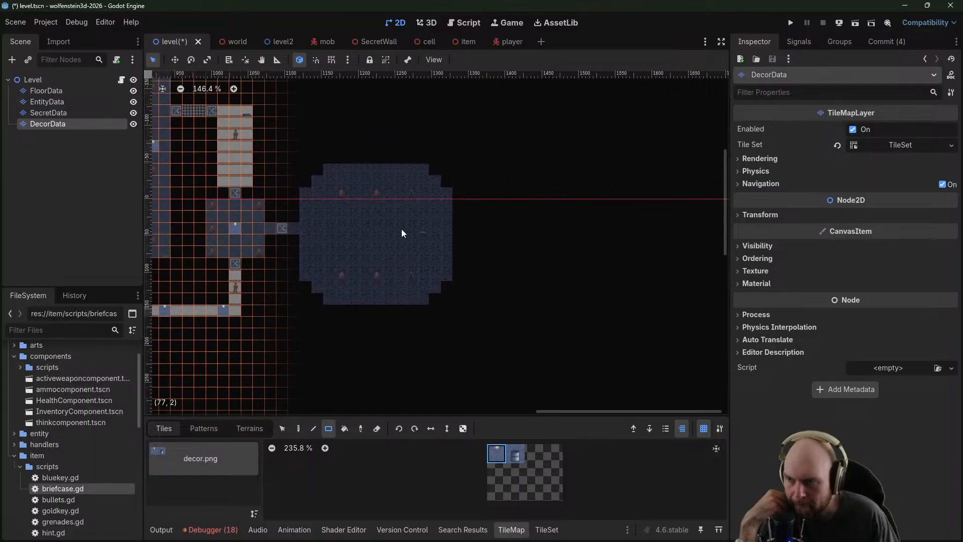
left_click(435, 219)
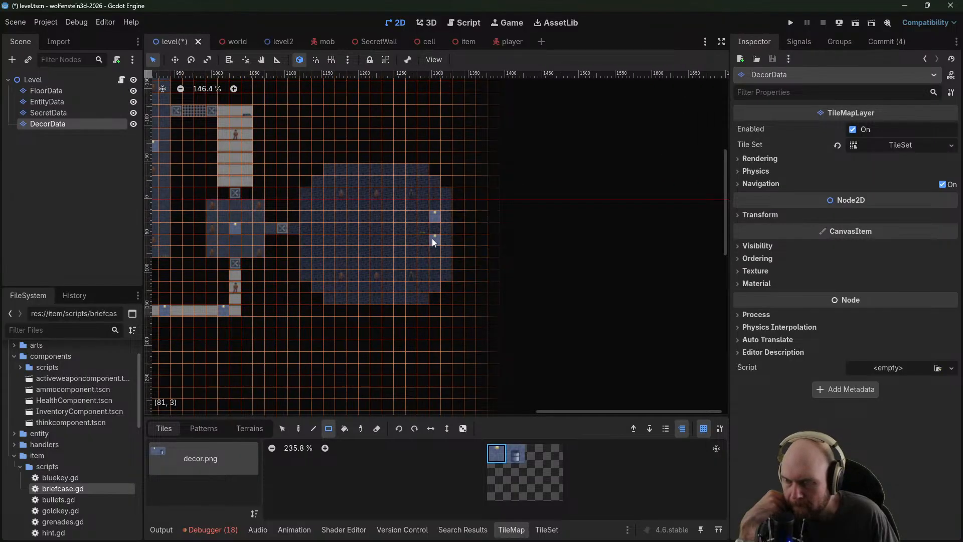
Place six of the second decor tile in the rounded dark blue room, three along its upper part and three along its lower part
middle_click_drag(306, 199, 413, 201)
left_click(516, 453)
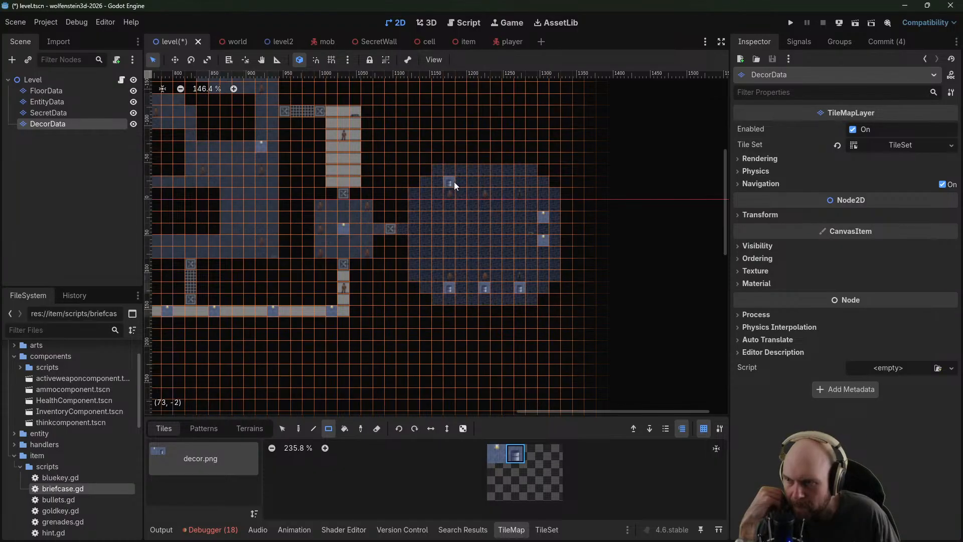
middle_click_drag(435, 207, 582, 221)
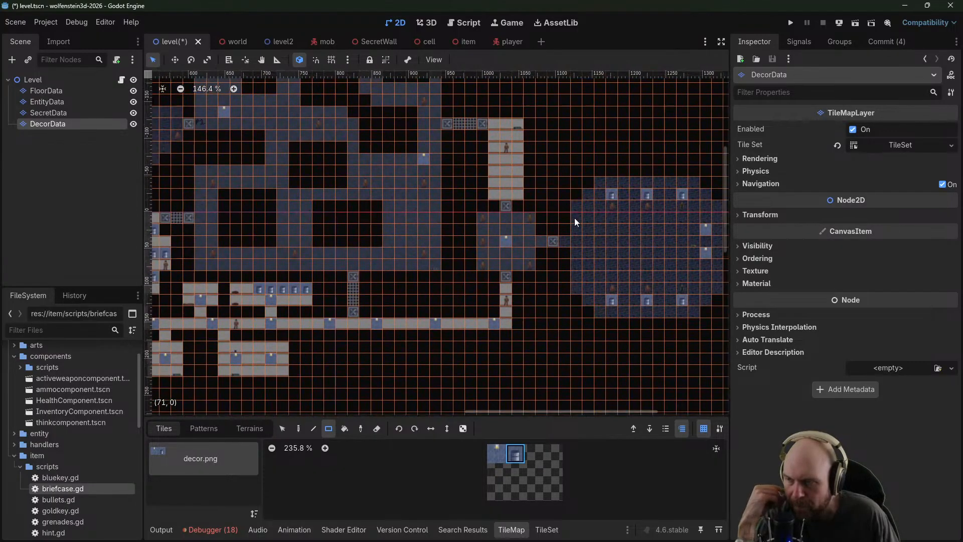
Run the project, start a game and play through the first room, shooting guards and collecting the grenades and bullets
left_click(792, 22)
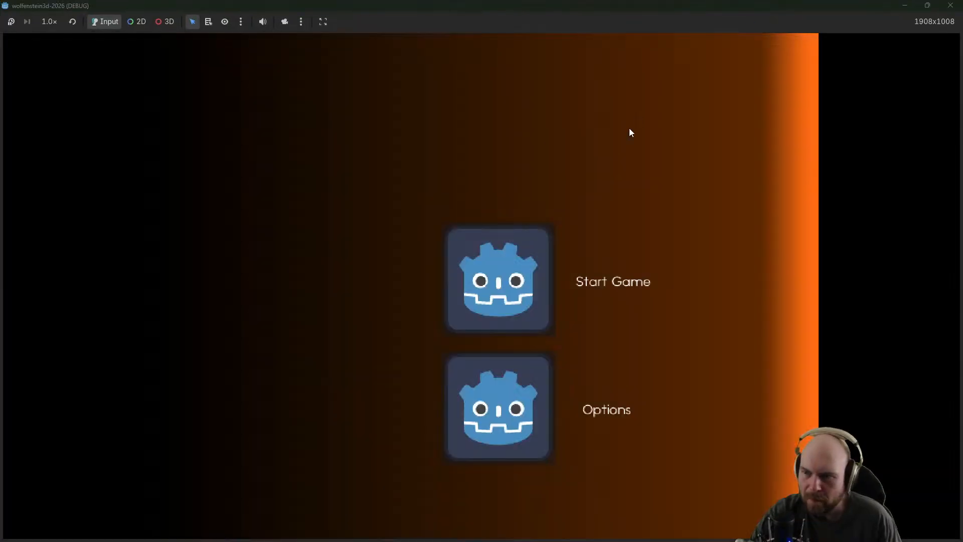
left_click(498, 279)
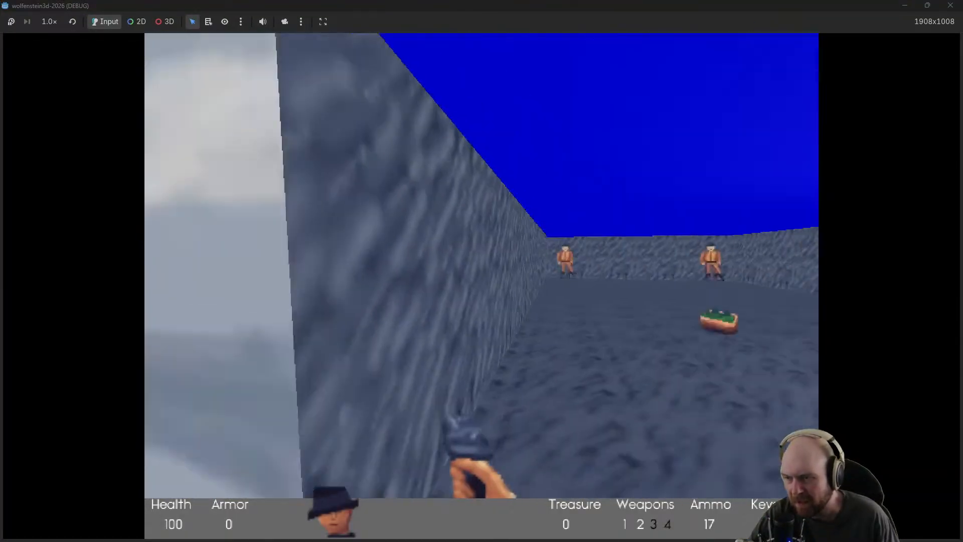
key("w")
left_click(482, 286)
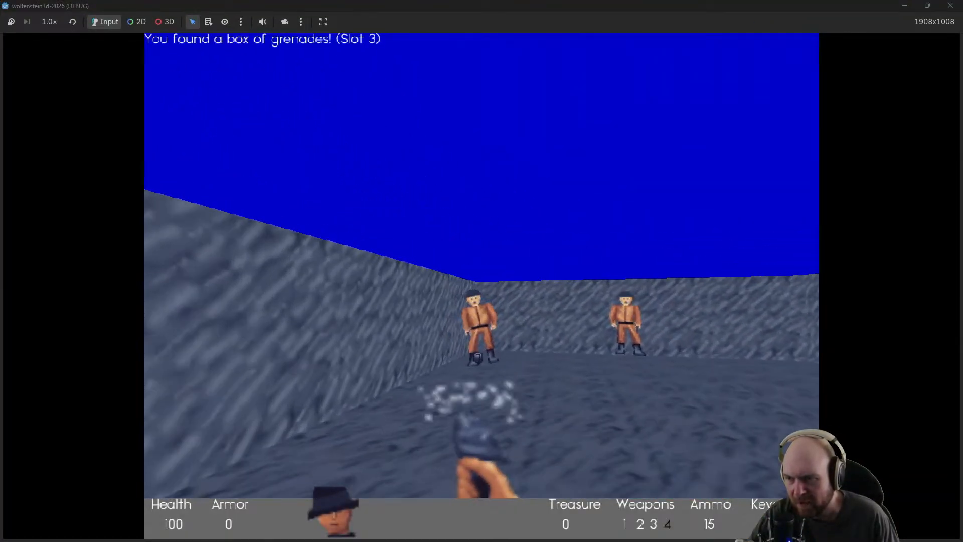
key("w")
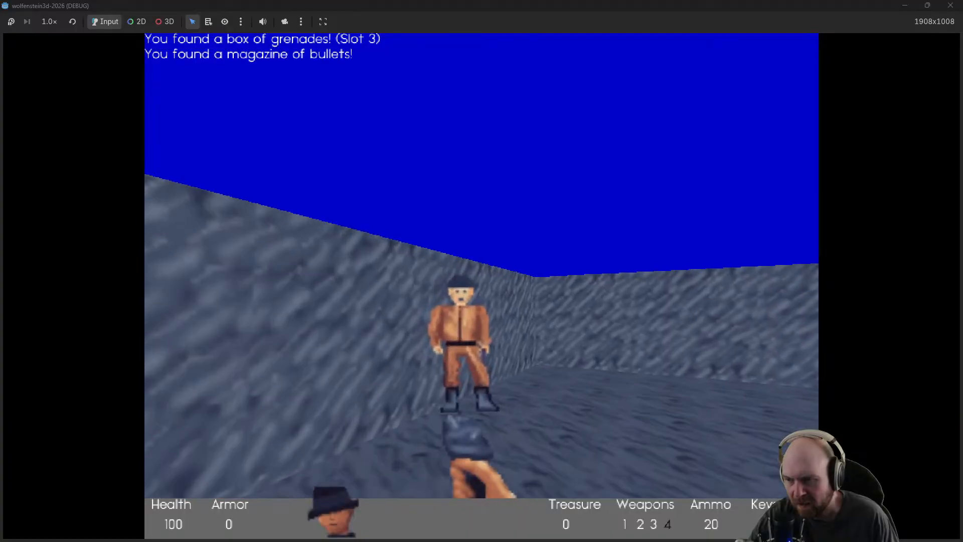
key("w")
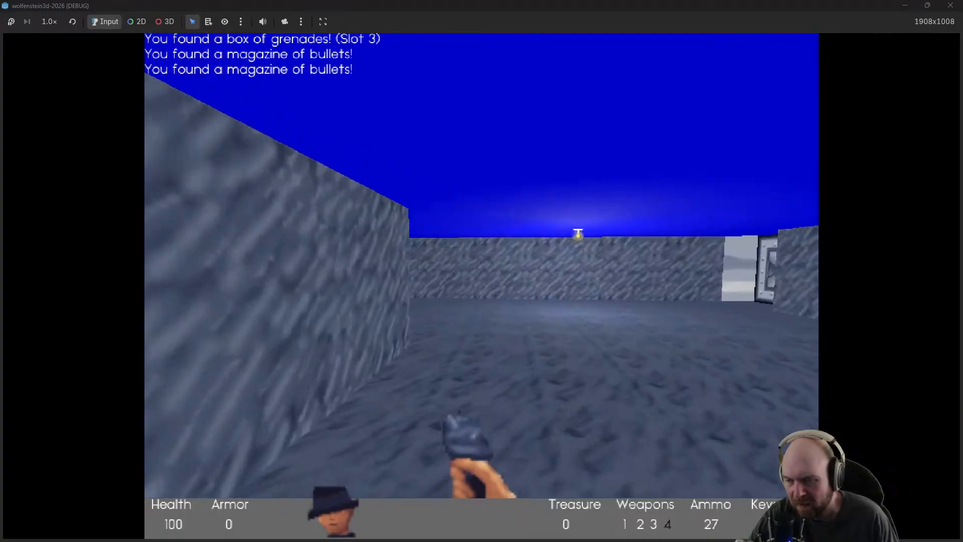
Play-test the next stone maze passages, shooting the guards along the left walls and collecting their bullets
key("w")
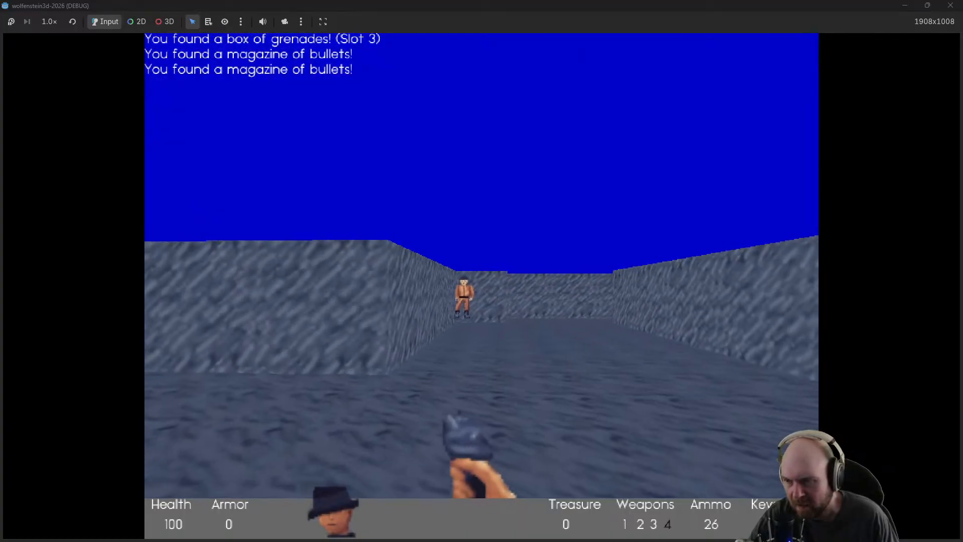
left_click(482, 286)
left_click(482, 286)
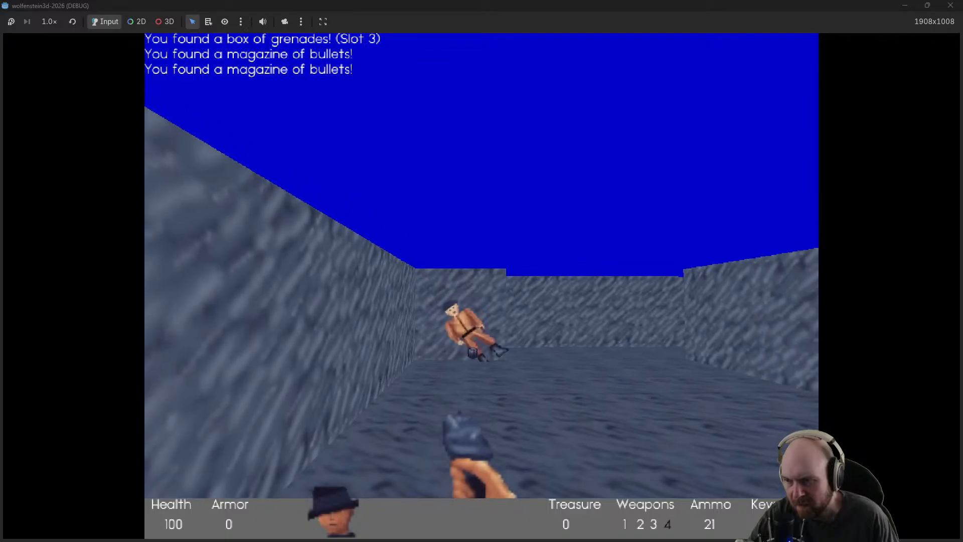
left_click(482, 286)
left_click(482, 286)
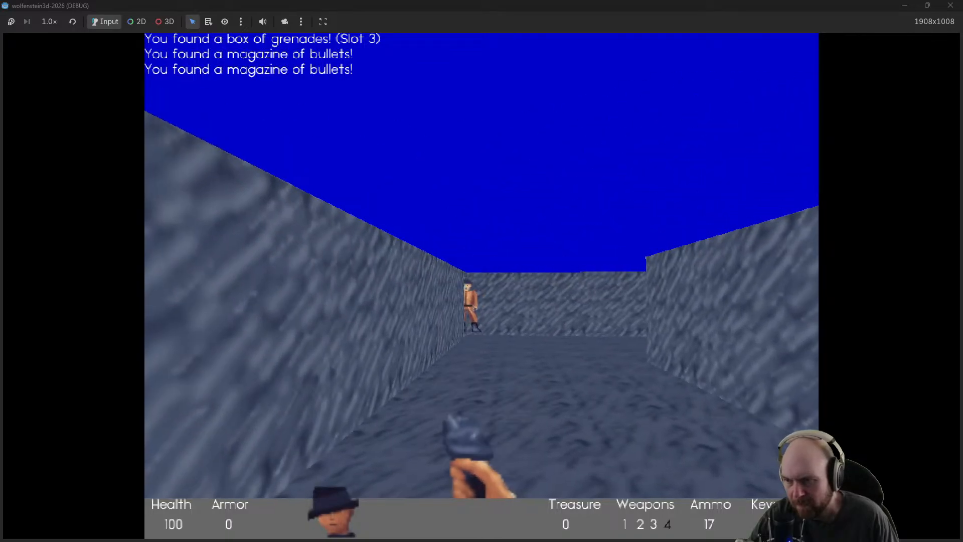
key("w")
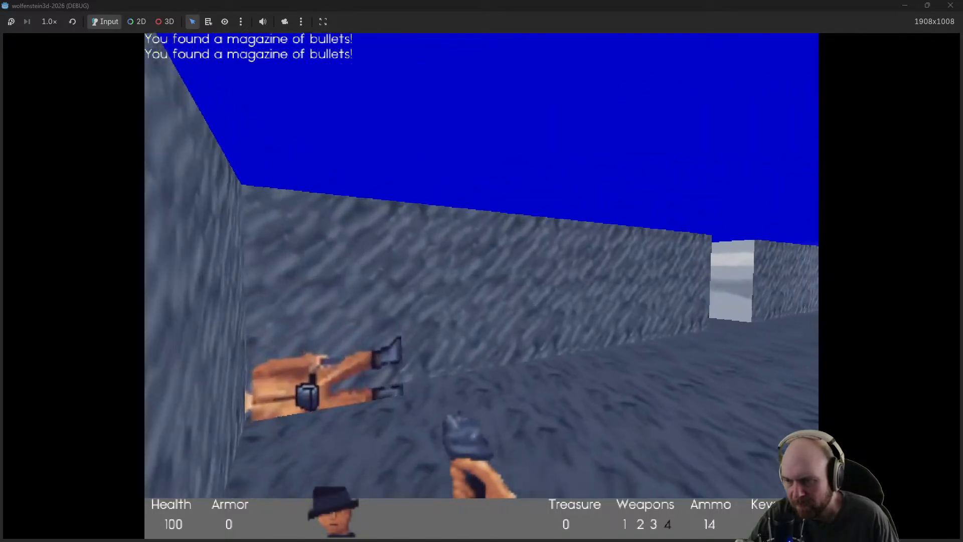
key("w")
Shoot the guard standing near the ceiling lamp in the maze and advance past that spot
left_click(481, 286)
left_click(482, 286)
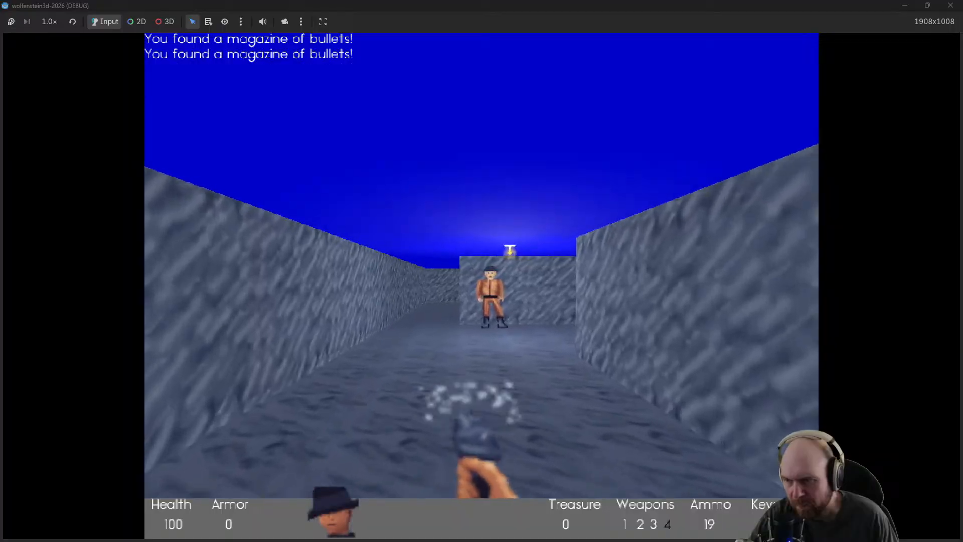
left_click(482, 286)
left_click(482, 286)
left_click(481, 286)
key("w")
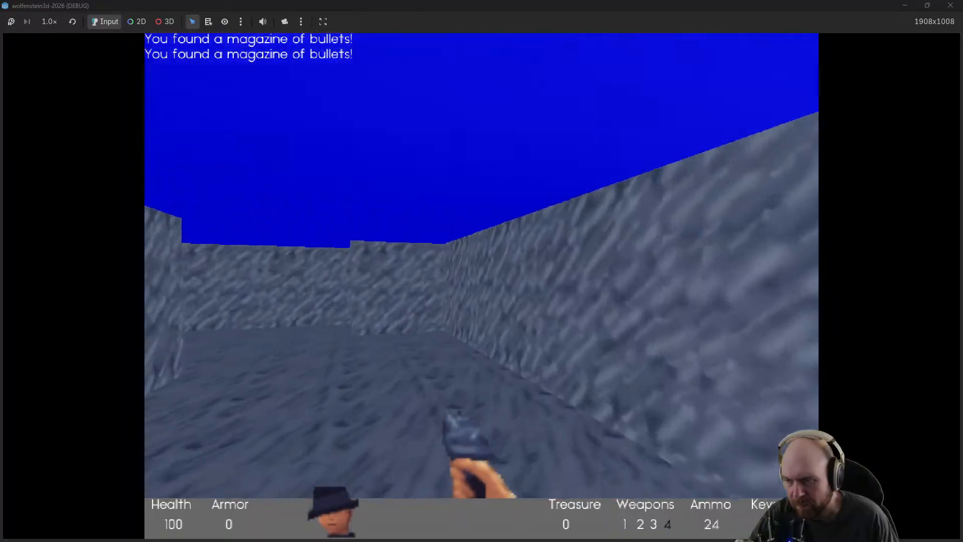
Shoot the guard near the metal door in the maze and collect the dropped magazine
key("w")
left_click(481, 286)
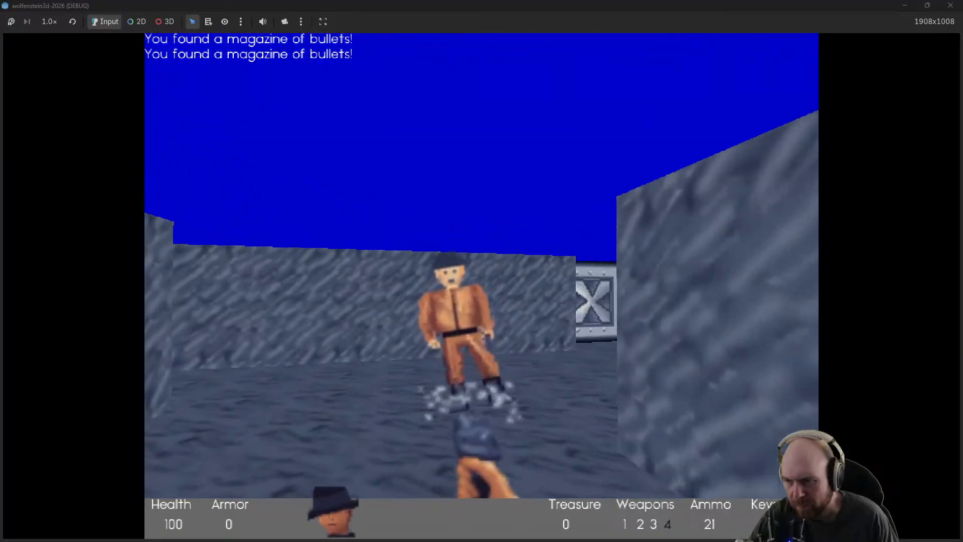
left_click(482, 286)
left_click(482, 286)
key("w")
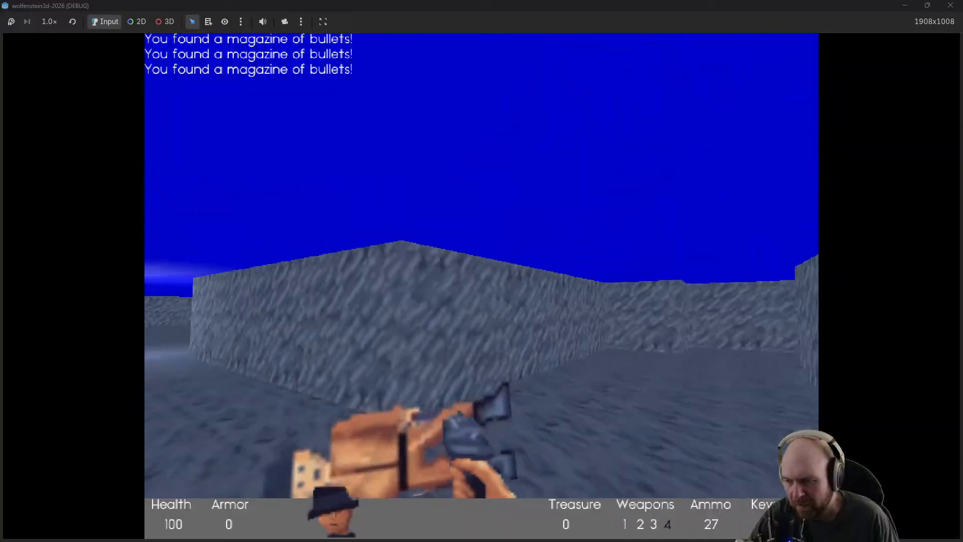
key("w")
Shoot the two guards along the lamp-lit maze passage and pick up their magazines
left_click(481, 286)
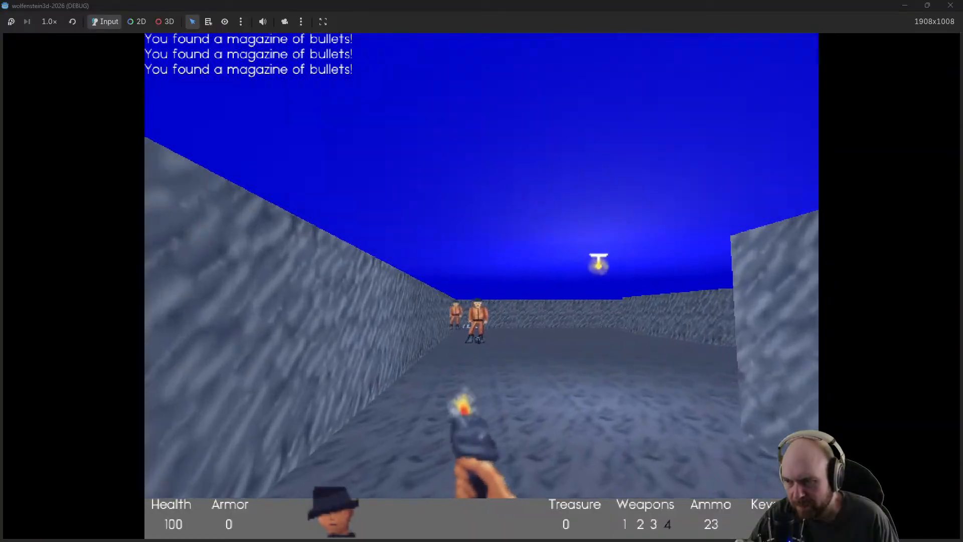
left_click(481, 286)
left_click(481, 286)
left_click(482, 286)
left_click(481, 286)
left_click(481, 286)
key("w")
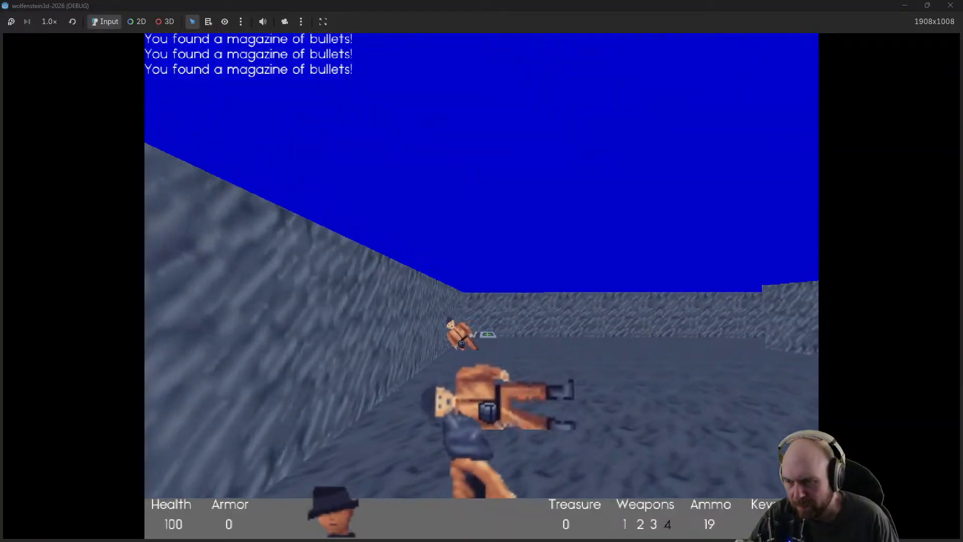
key("w")
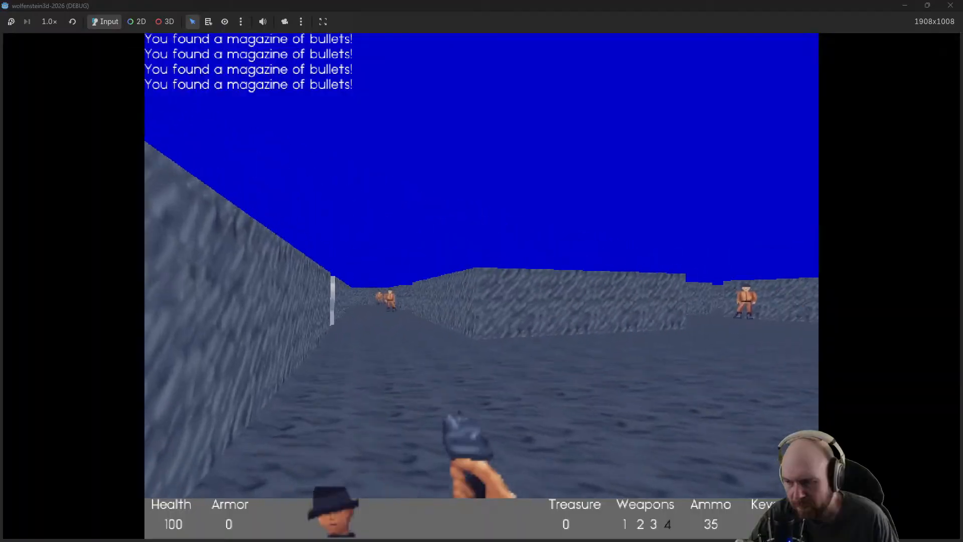
Cross the open maze junction, shooting the guard in front of the middle wall block and collecting bullets
key("w")
left_click(482, 286)
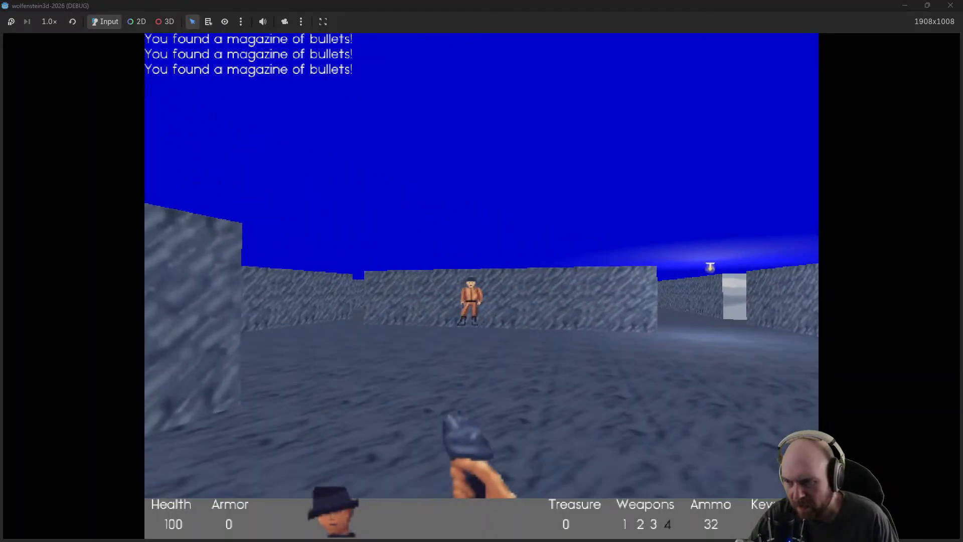
key("w")
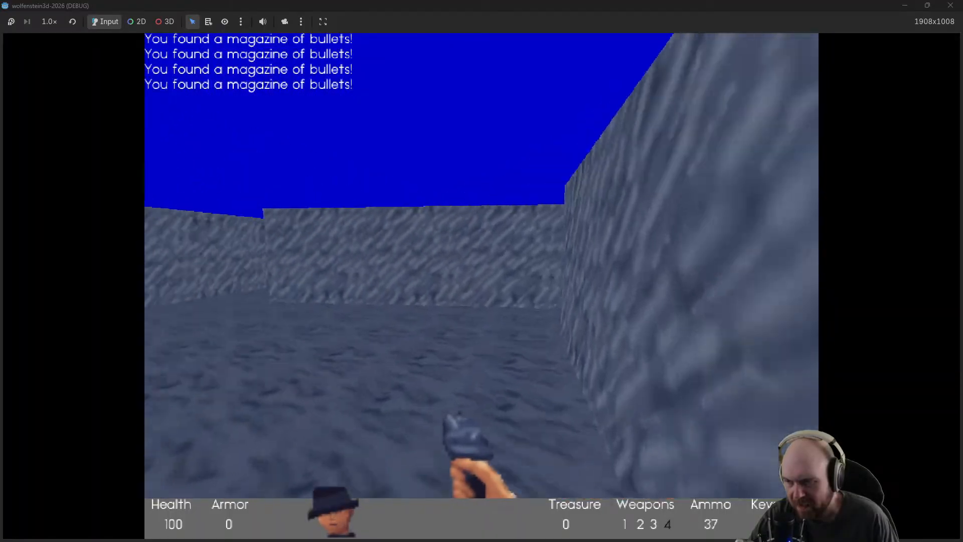
key("a")
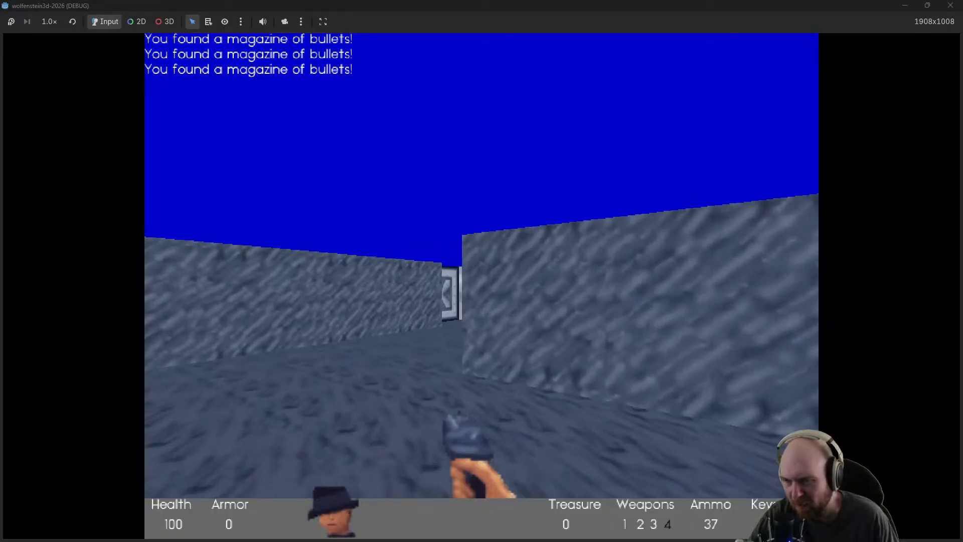
Advance around the maze corner toward the metal door and shoot the guards blocking the passage
key("w")
left_click(481, 286)
left_click(482, 286)
left_click(482, 286)
left_click(482, 286)
key("w")
key("a")
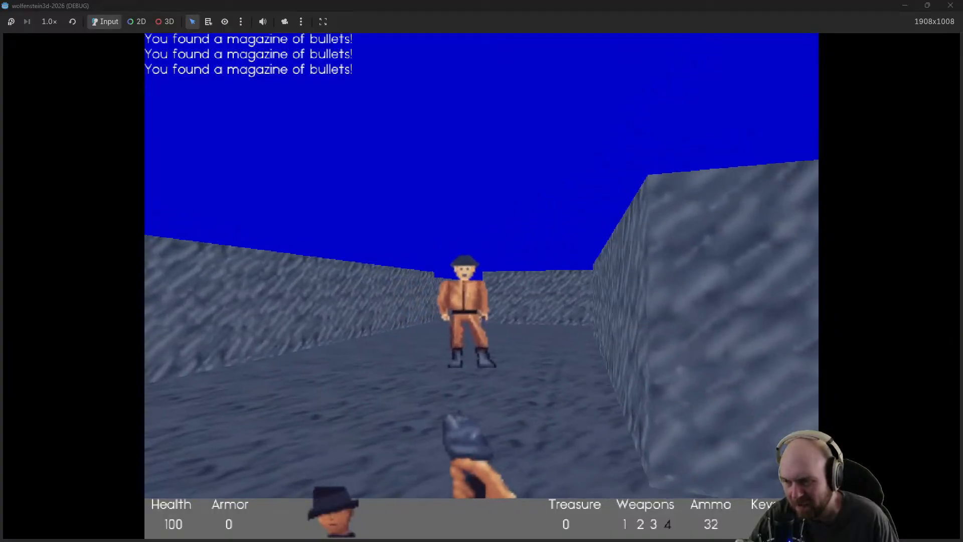
key("a")
left_click(482, 286)
left_click(482, 286)
key("w")
key("a")
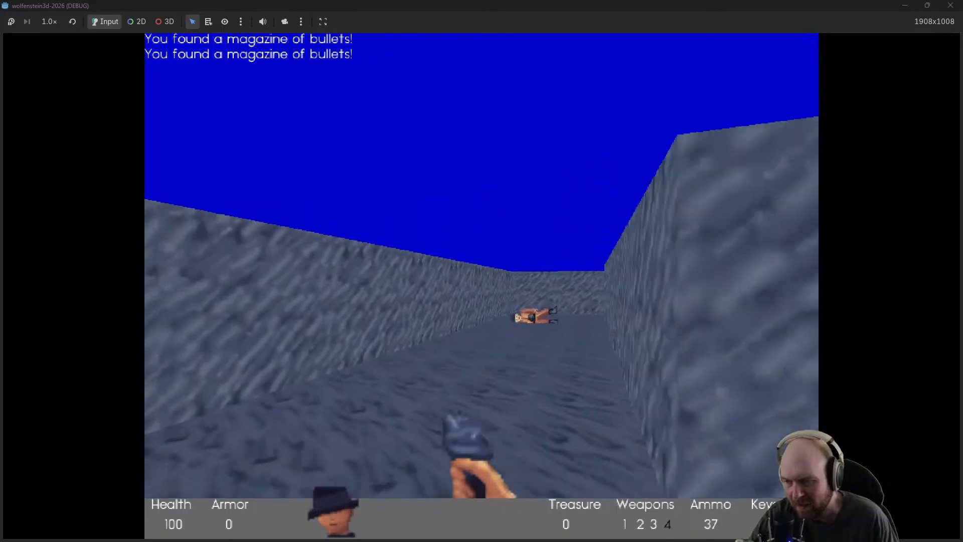
Continue past the white doorway to shoot the guard at the passage's end and collect the magazine
key("w")
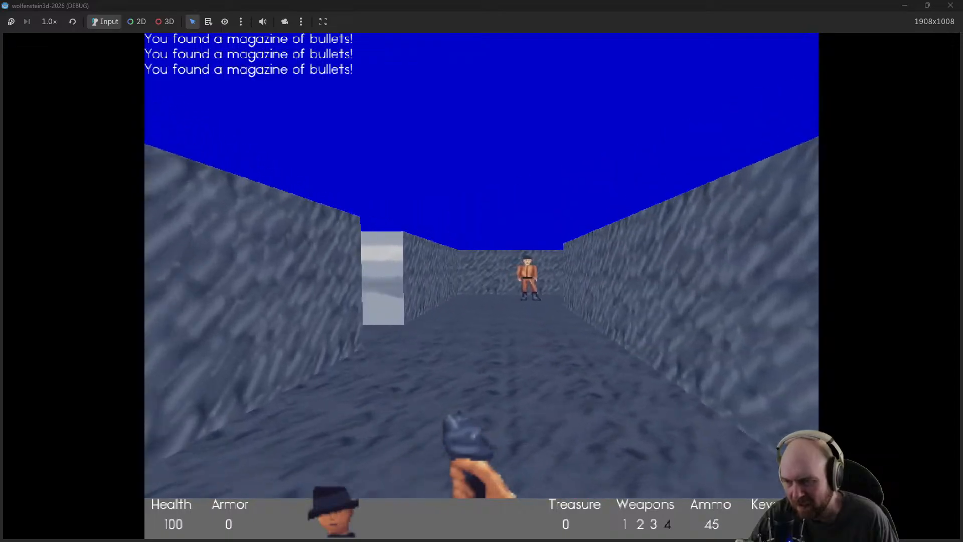
left_click(481, 286)
key("w")
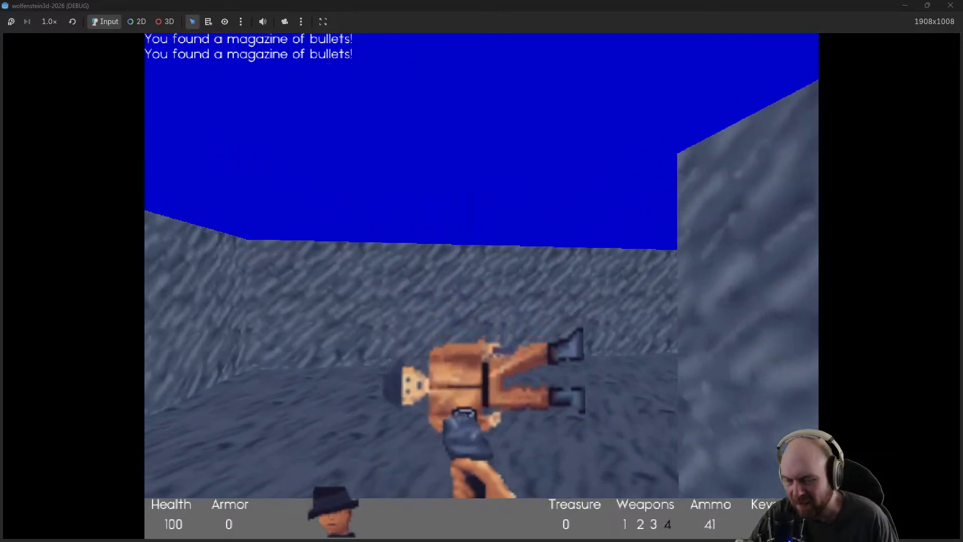
key("w")
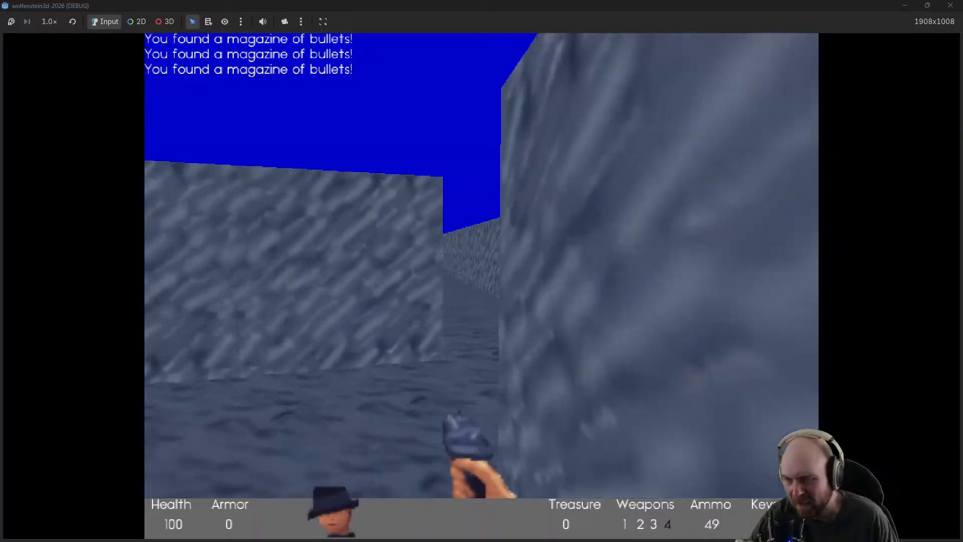
Return to the white doorway, walk through the grid-walled passage and open its far metal door into the white corridor
key("w")
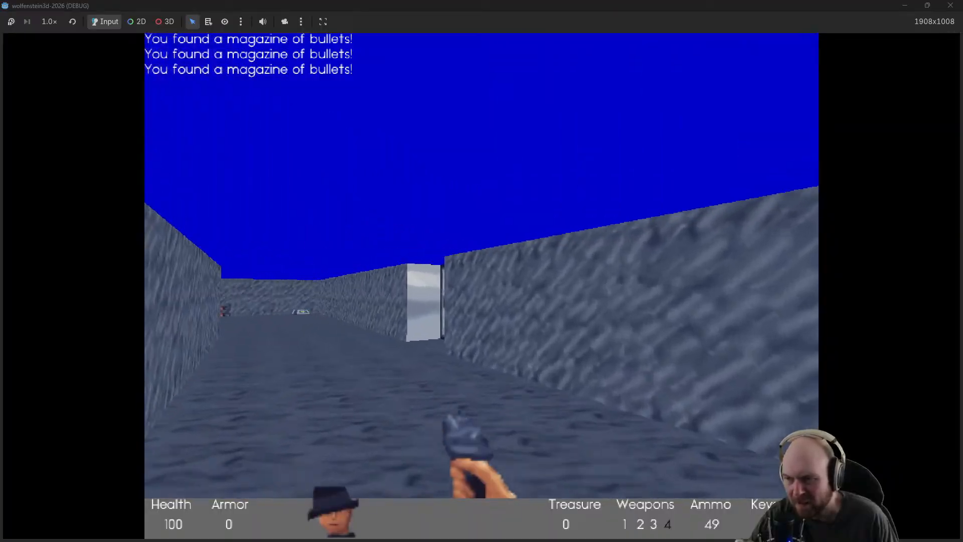
key("w")
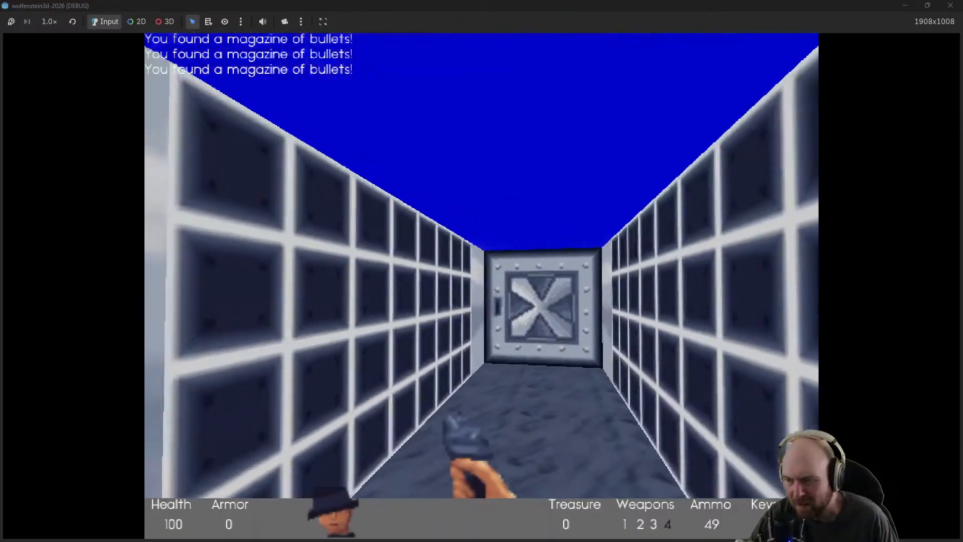
key("e")
key("w")
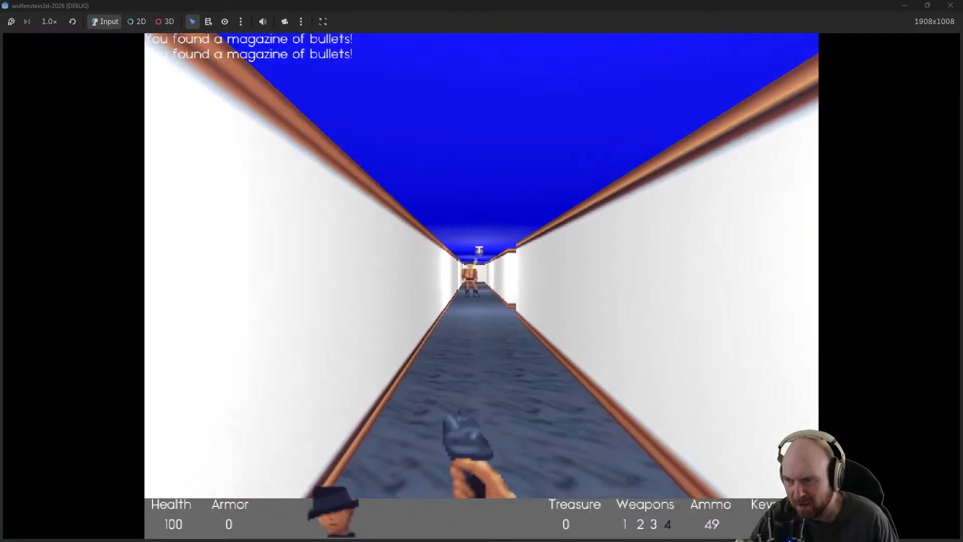
Shoot the guard in the long white corridor and approach the side room with the barrels and lamp
key("w")
left_click(482, 286)
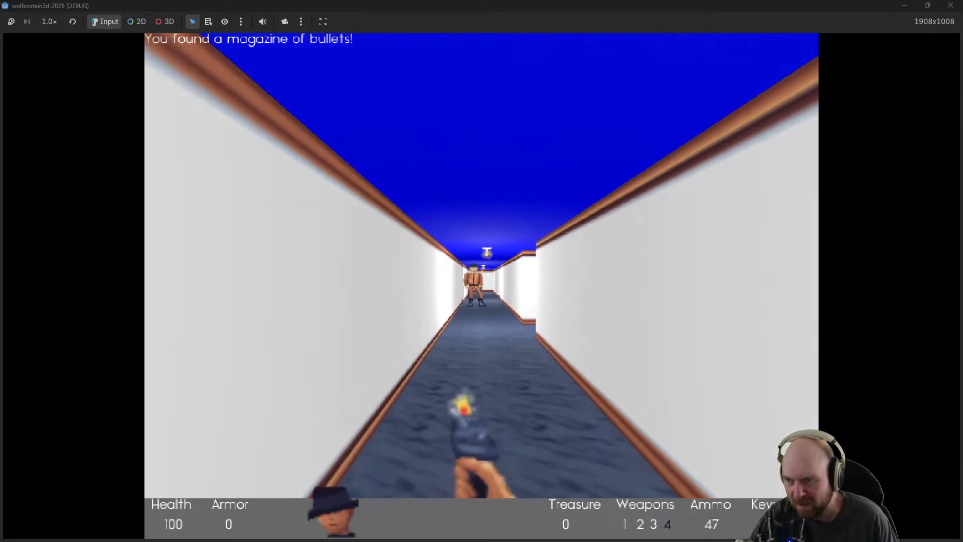
left_click(481, 286)
left_click(482, 286)
left_click(482, 286)
left_click(482, 286)
key("w")
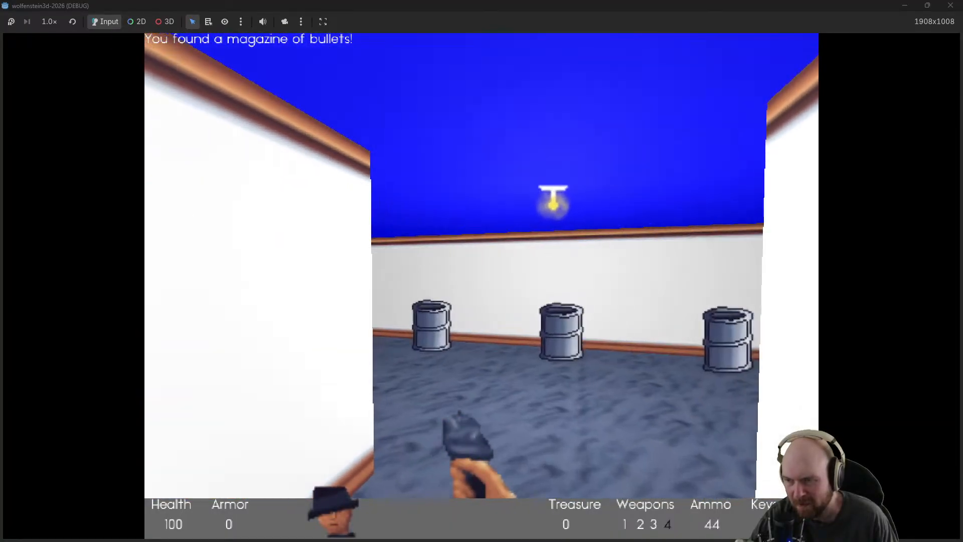
Collect the two intelligence briefcases, the magazine of bullets and the trenchcoat from the white-walled side rooms
key("w")
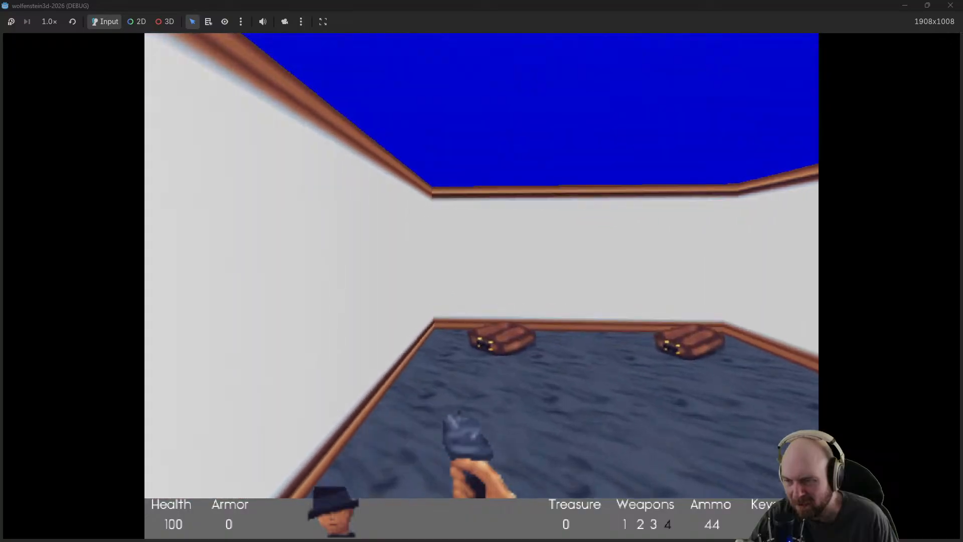
key("w")
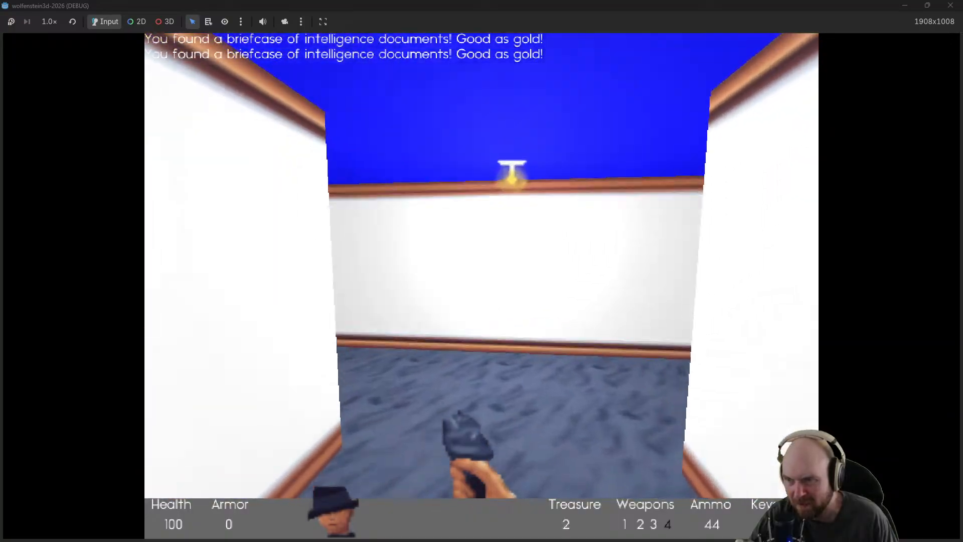
key("w")
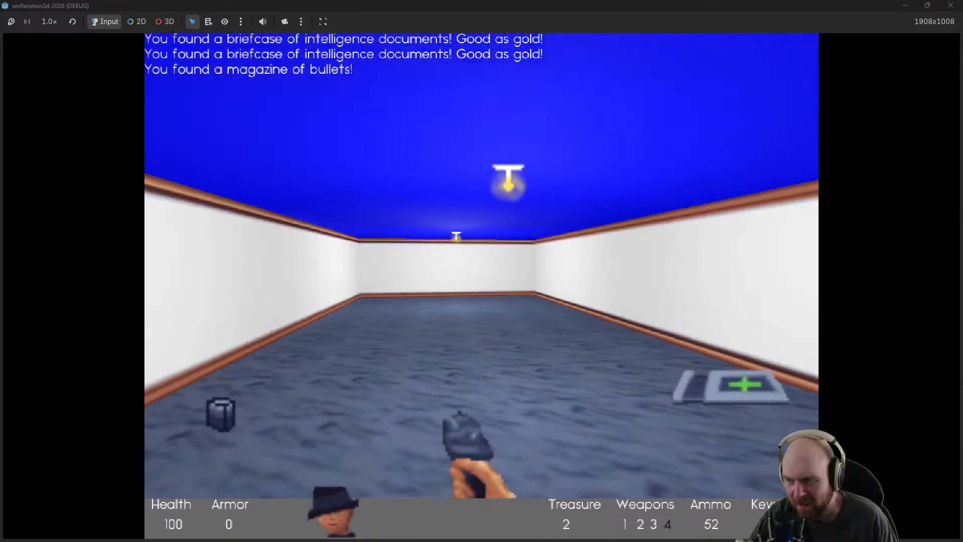
key("w")
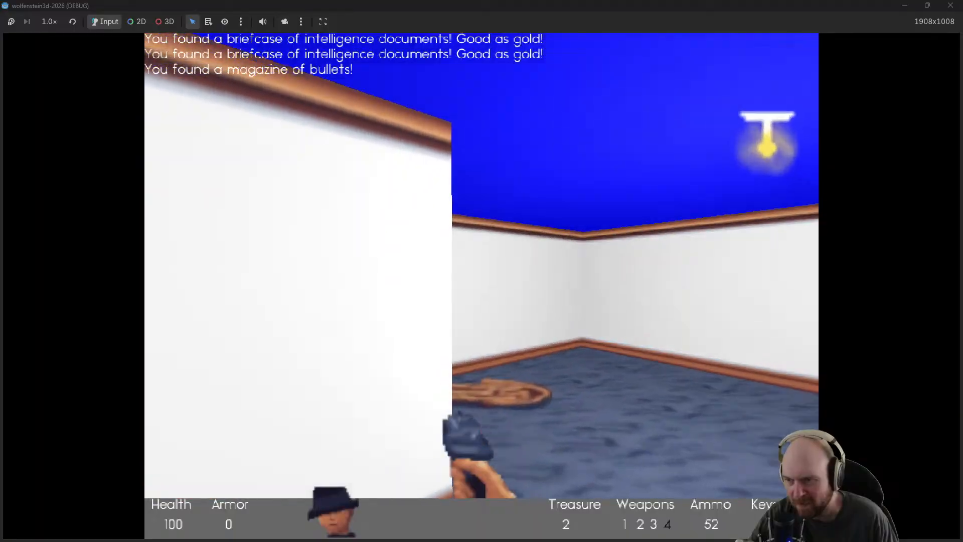
key("w")
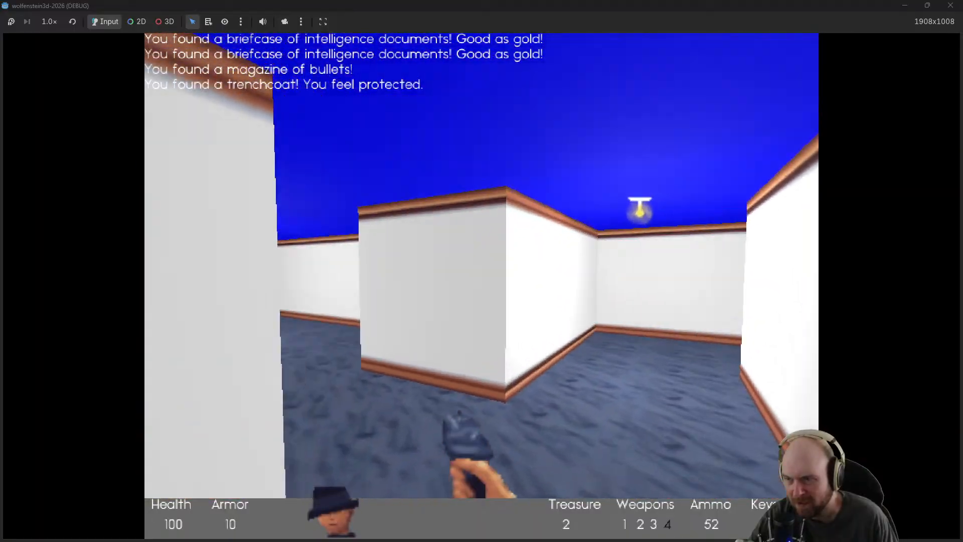
Open the metal door beyond the white rooms, shoot the guard in the barrel-lined hall and collect the magazine
key("w")
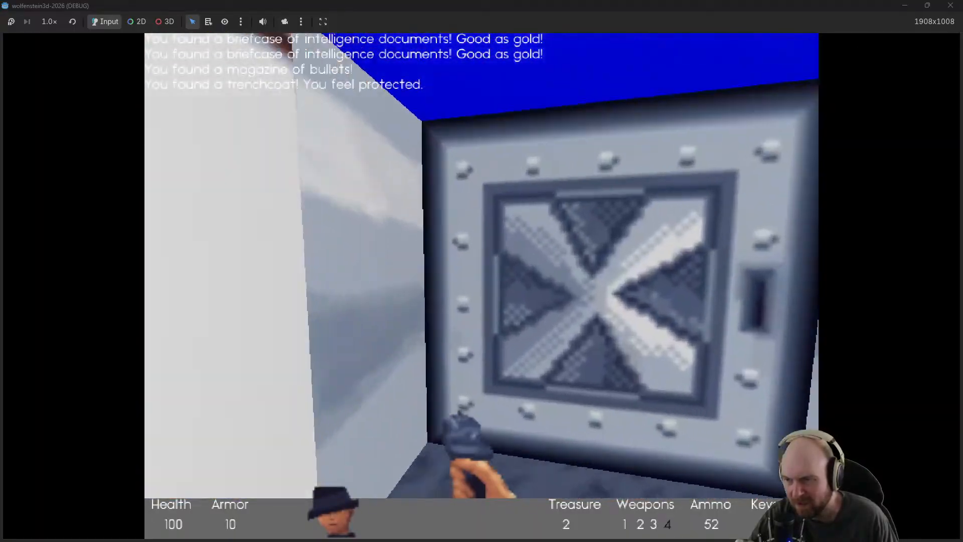
key("e")
left_click(482, 286)
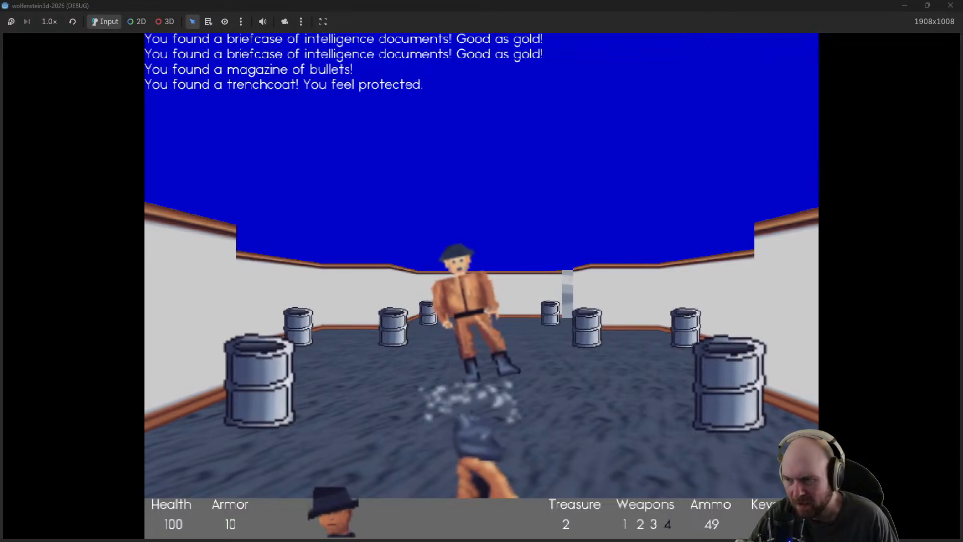
left_click(482, 286)
key("w")
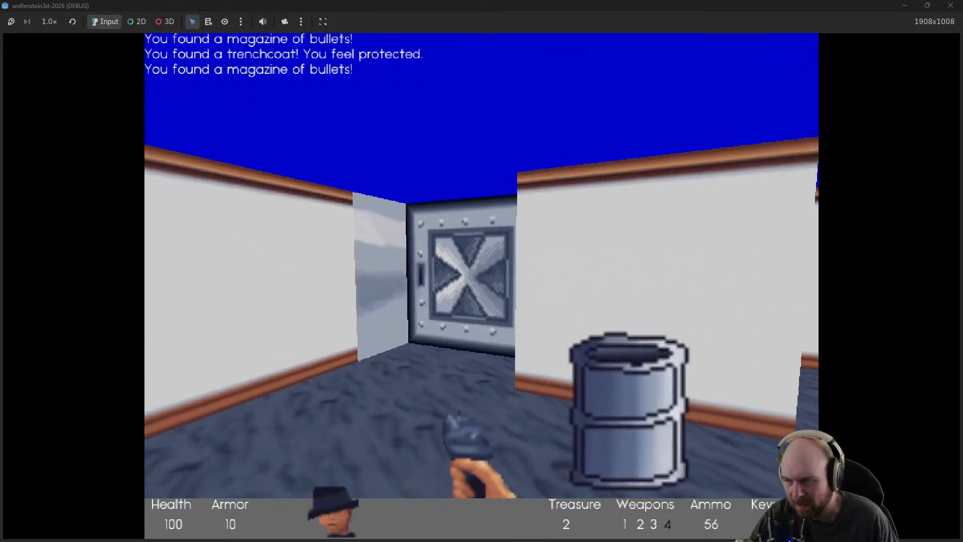
Open the metal door beside the barrels and walk on into the grey stone area with the fallen guards
key("w")
key("e")
key("e")
key("w")
key("w")
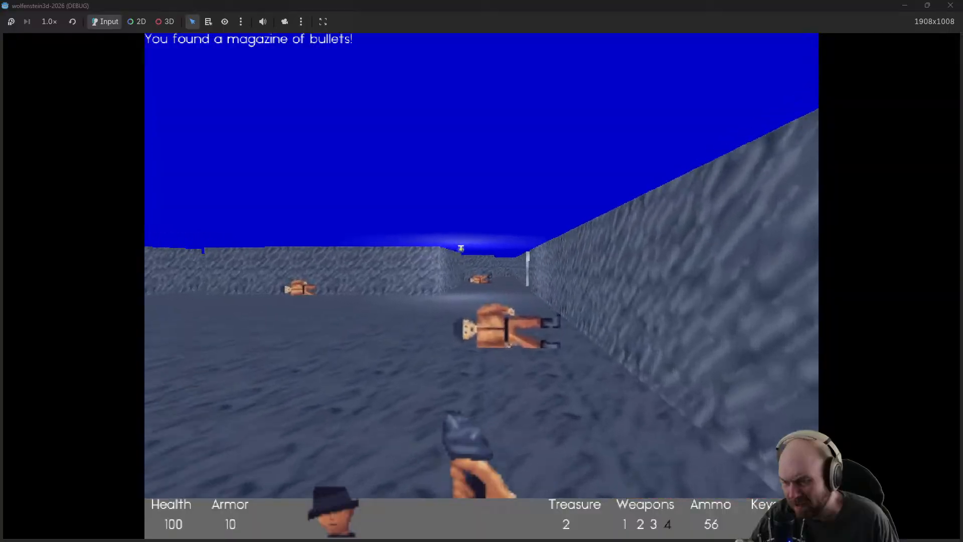
Playtest the level by going through the steel doors into the white-walled room, shooting the guard and collecting the dropped magazine
key("w")
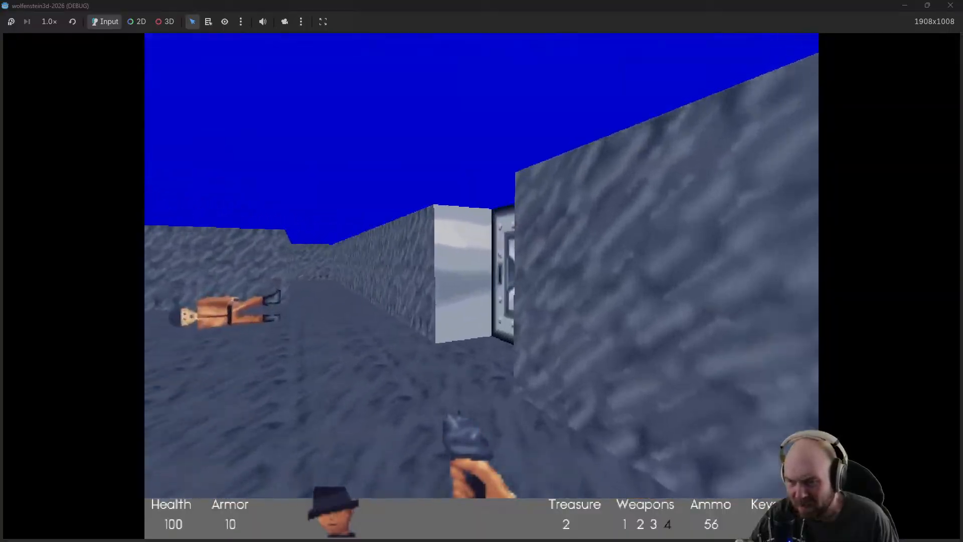
key("w")
key("e")
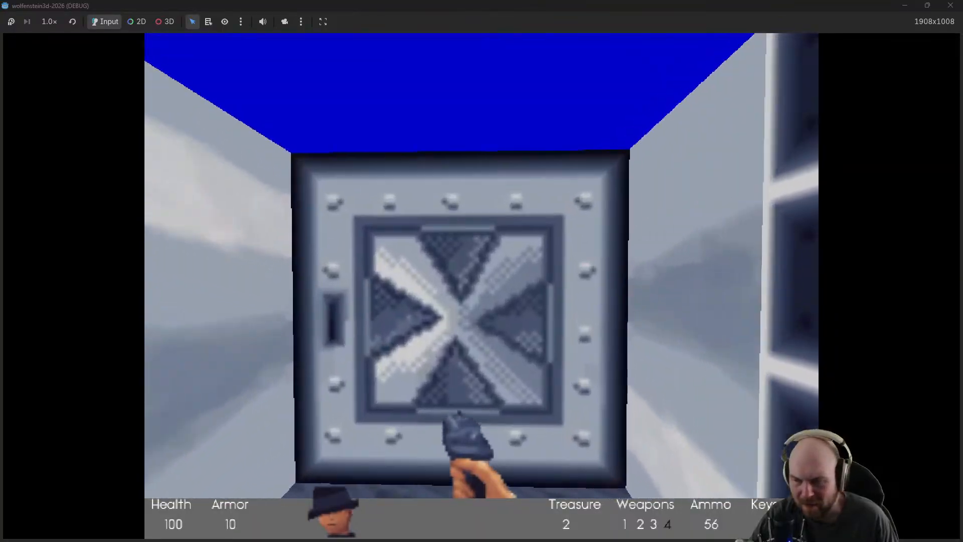
key("e")
key("w")
left_click(482, 286)
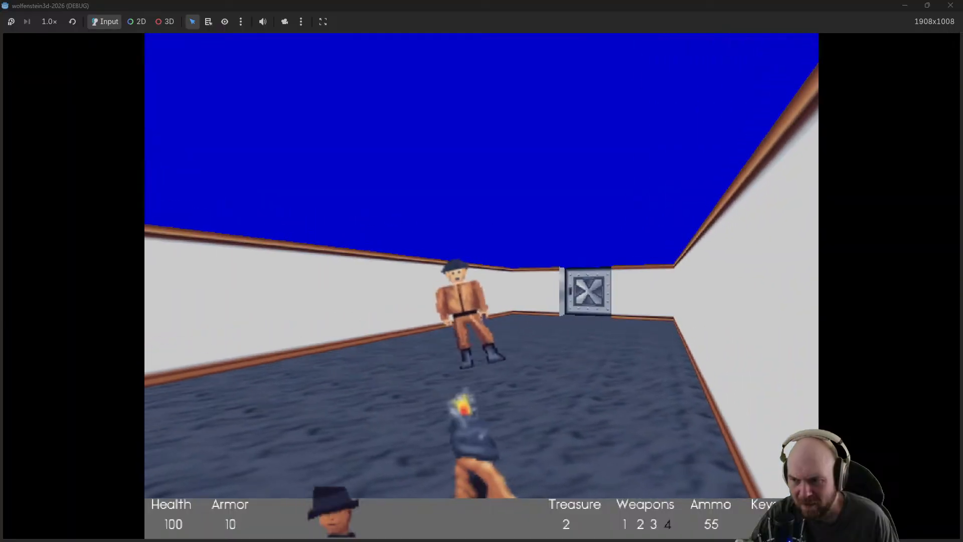
key("w")
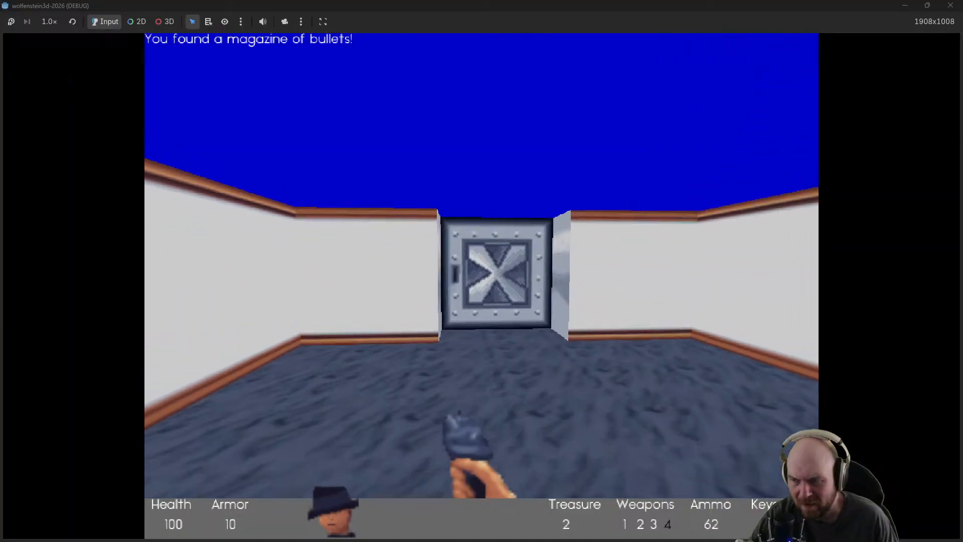
Open the far door of the white-walled room, shoot the guards in the grey stone room and collect their magazines
key("w")
key("e")
left_click(481, 286)
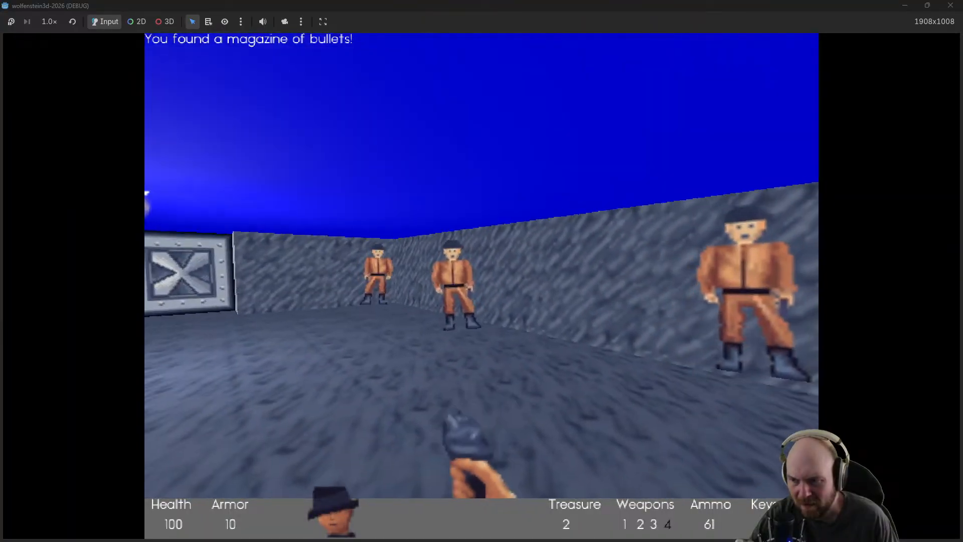
key("s")
left_click(482, 286)
left_click(481, 286)
left_click(481, 286)
left_click(482, 286)
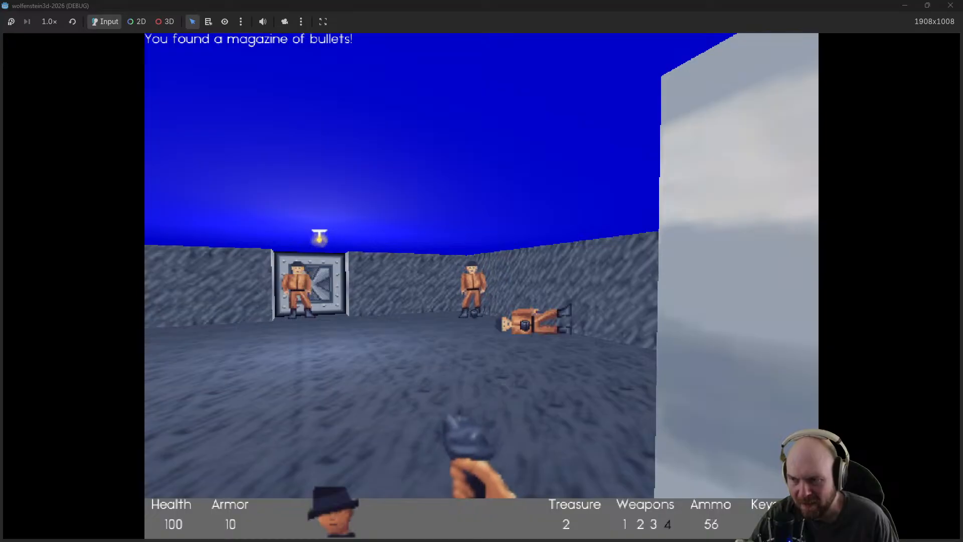
left_click(482, 286)
left_click(481, 286)
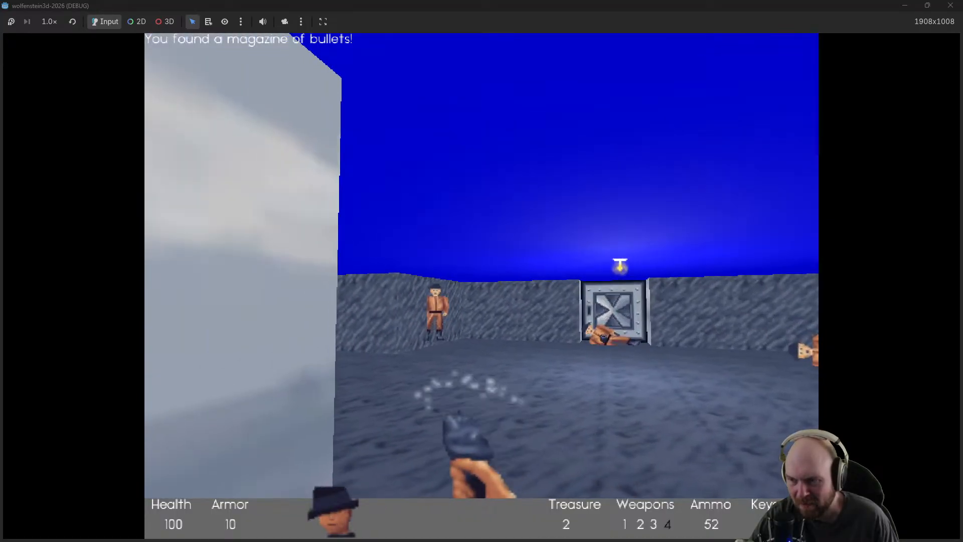
left_click(482, 286)
left_click(482, 286)
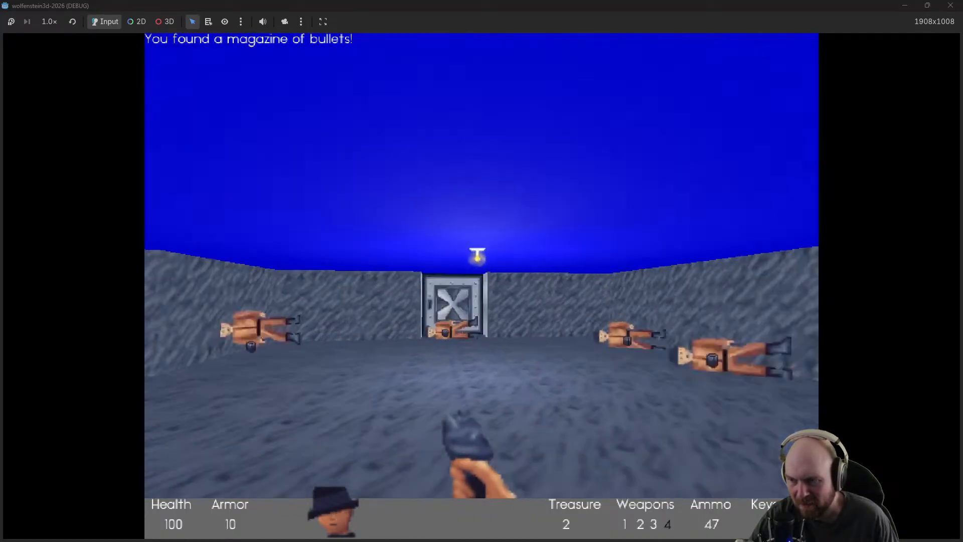
left_click(482, 286)
left_click(481, 286)
left_click(481, 286)
left_click(482, 286)
left_click(482, 286)
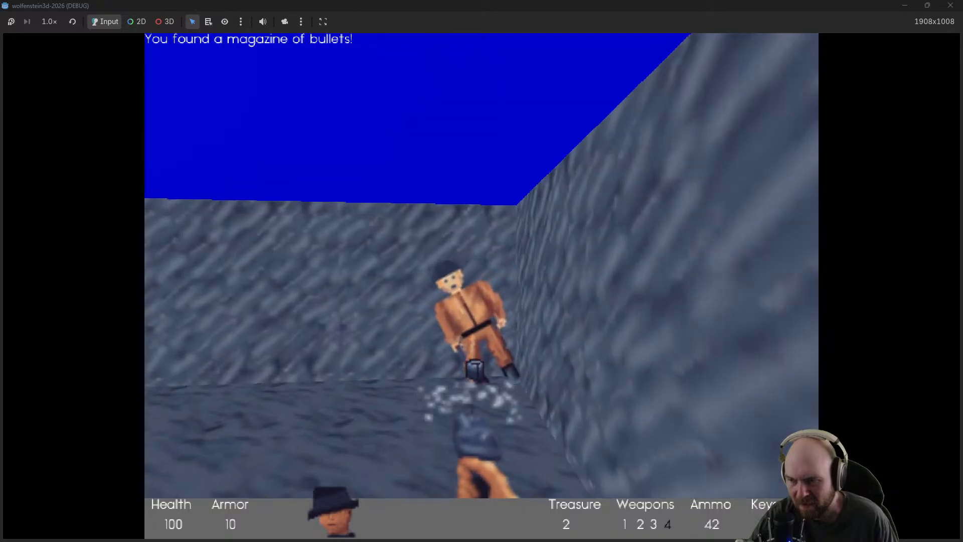
key("w")
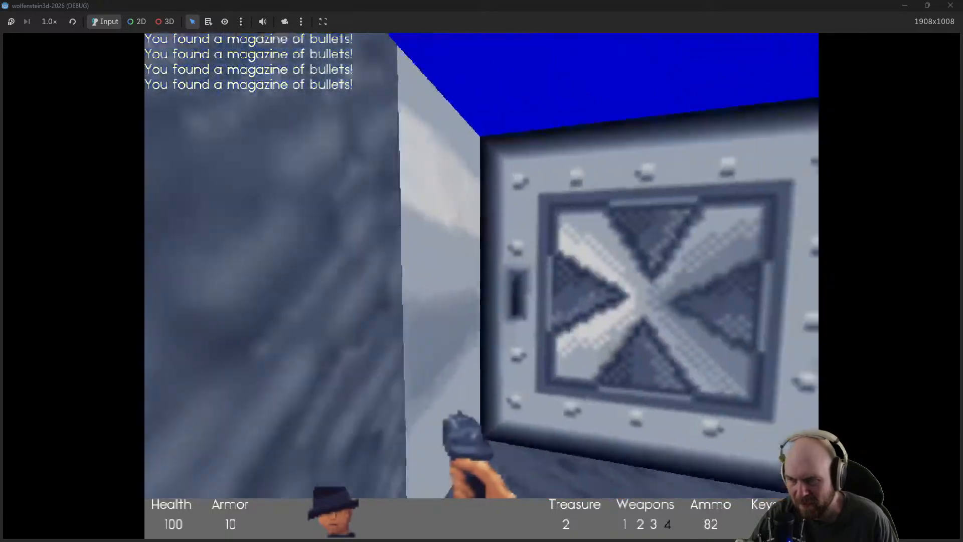
Open the next steel door into the large stone hall and shoot the brown-uniformed guard nearest the entrance
key("e")
key("w")
left_click(482, 286)
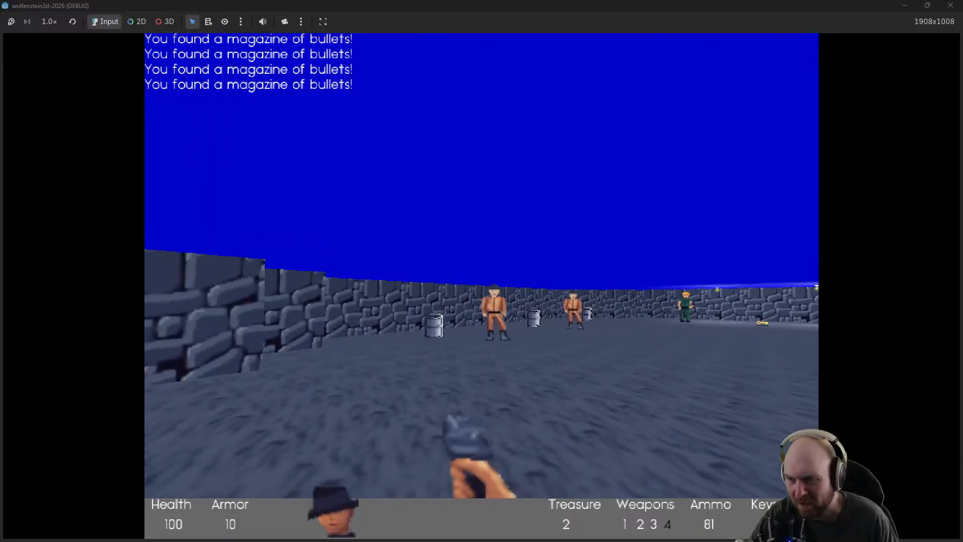
key("d")
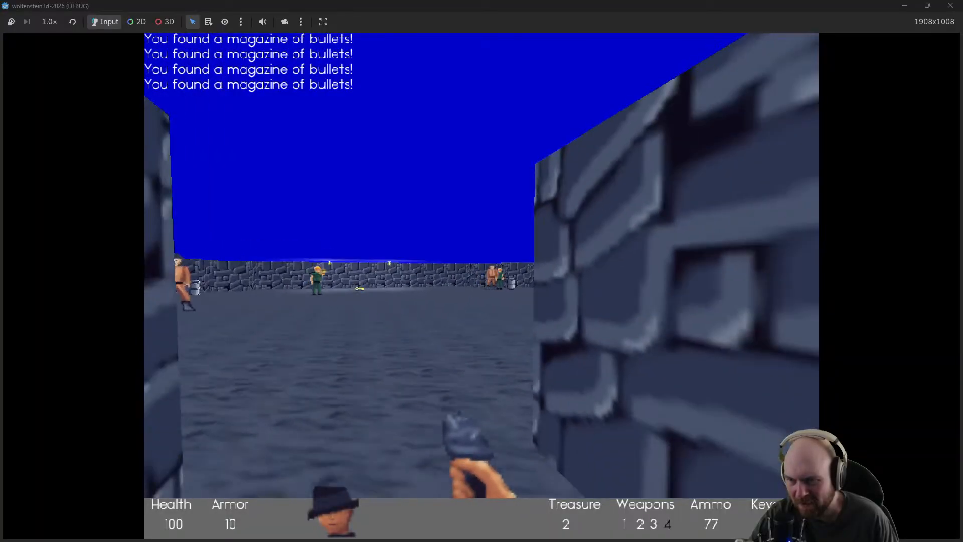
key("a")
left_click(481, 286)
left_click(482, 286)
left_click(481, 286)
key("w")
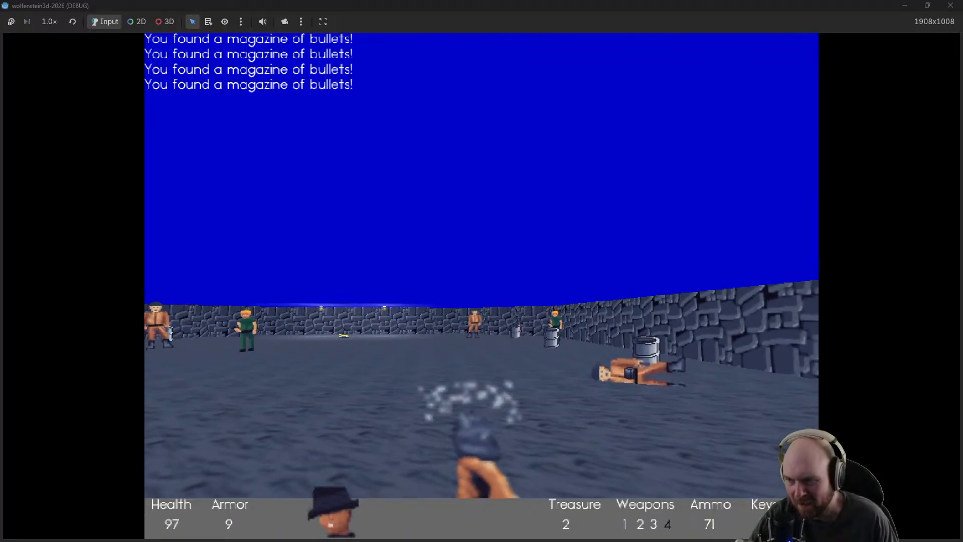
left_click(482, 286)
left_click(482, 286)
left_click(481, 286)
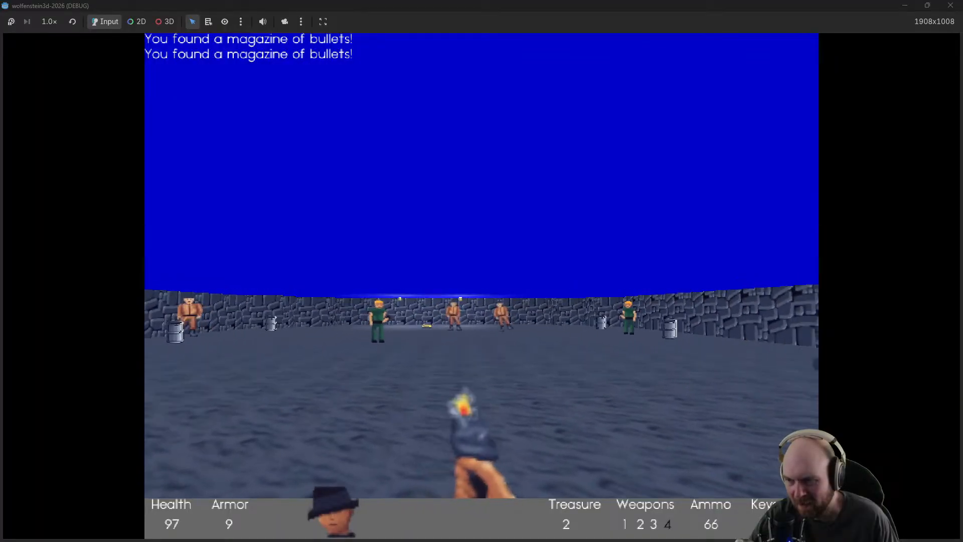
Shoot the brown guard near the gold key and the green-uniformed soldier beside the barrels
left_click(481, 286)
left_click(482, 286)
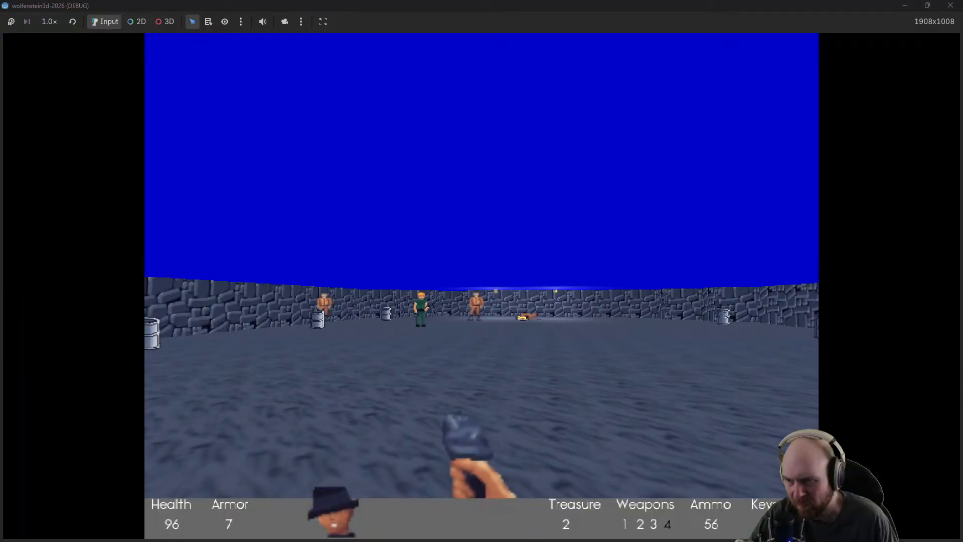
left_click(481, 286)
left_click(481, 286)
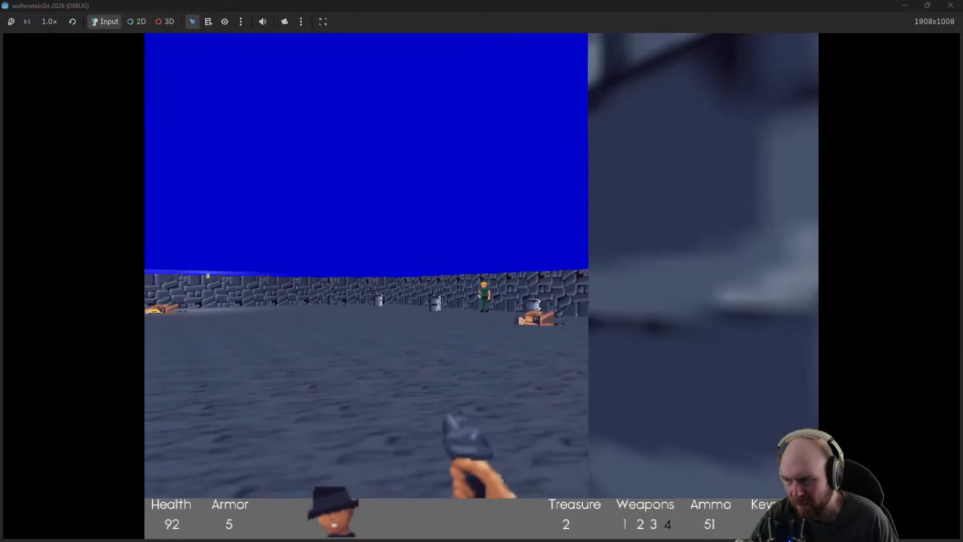
left_click(481, 286)
left_click(482, 286)
left_click(482, 286)
left_click(481, 286)
left_click(482, 286)
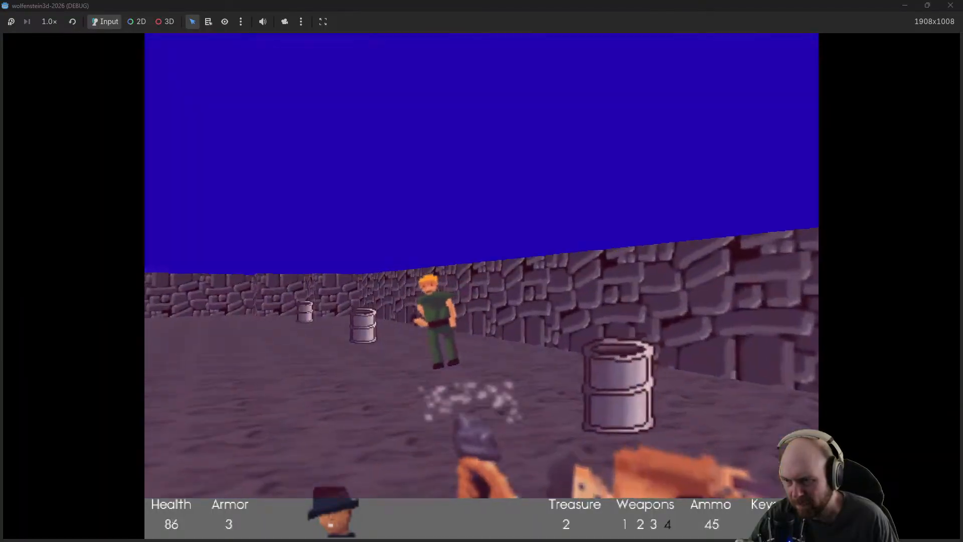
left_click(482, 286)
left_click(482, 286)
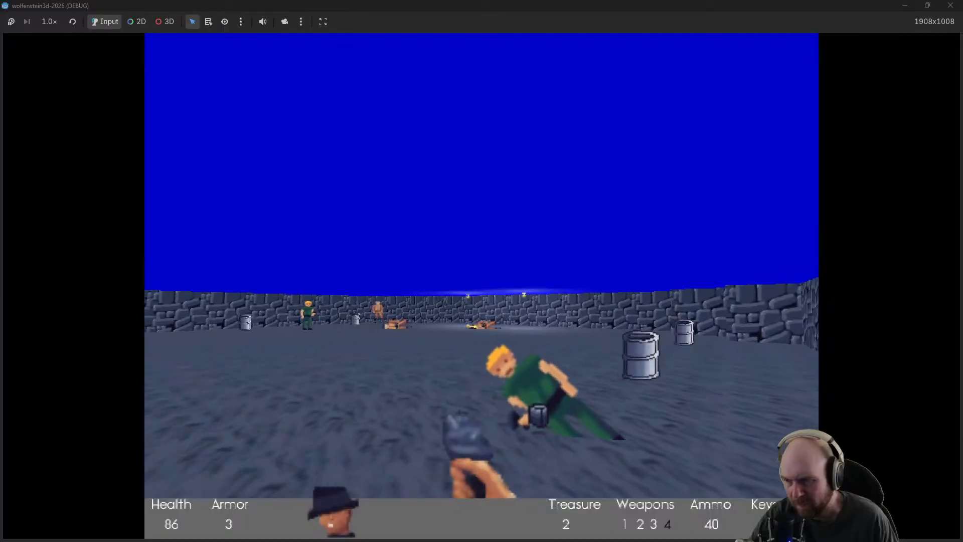
Shoot the remaining brown guard and the green-uniformed soldier at the far end of the hall
left_click(482, 286)
left_click(481, 286)
left_click(482, 286)
left_click(481, 286)
left_click(481, 286)
left_click(482, 286)
left_click(482, 286)
left_click(482, 286)
left_click(481, 286)
left_click(481, 286)
left_click(481, 286)
left_click(482, 286)
left_click(482, 286)
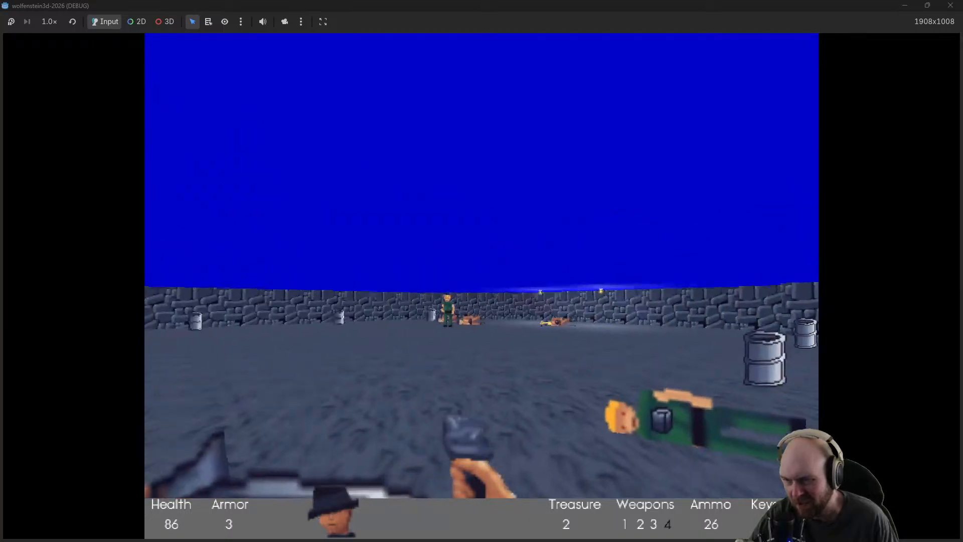
left_click(482, 286)
left_click(481, 286)
left_click(482, 286)
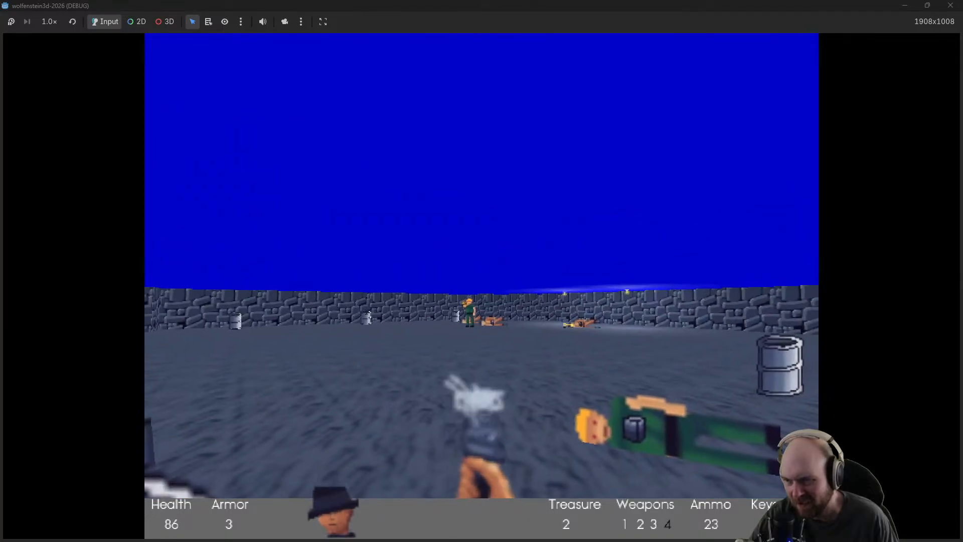
left_click(482, 286)
key("w")
left_click(482, 286)
left_click(481, 286)
left_click(481, 286)
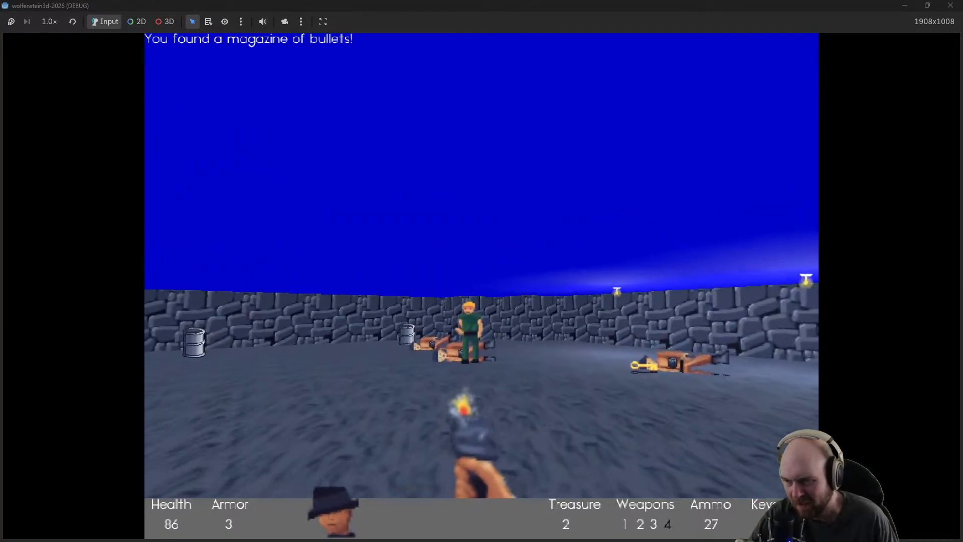
left_click(482, 286)
left_click(482, 286)
left_click(482, 286)
left_click(482, 286)
left_click(482, 286)
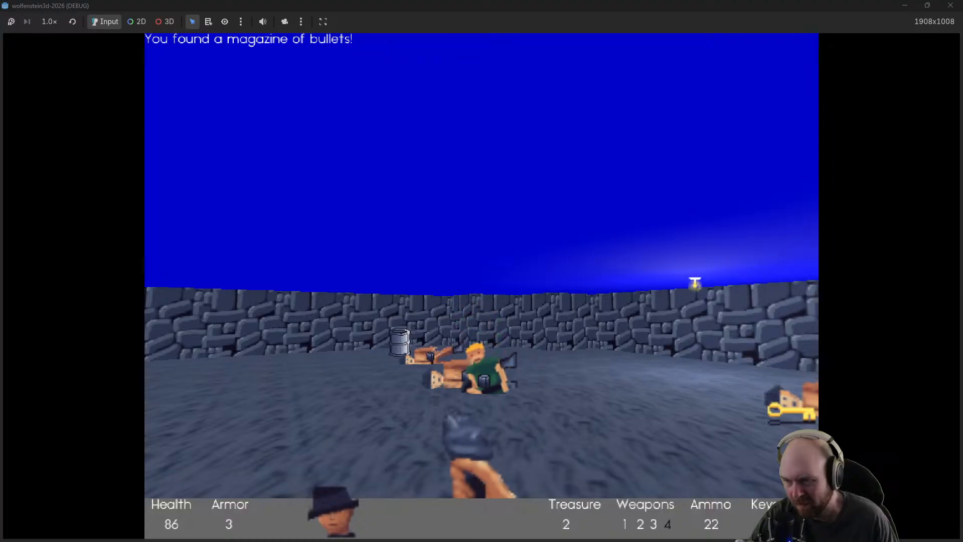
Collect the dropped magazines and the Gold Key, and end the playtest
key("w")
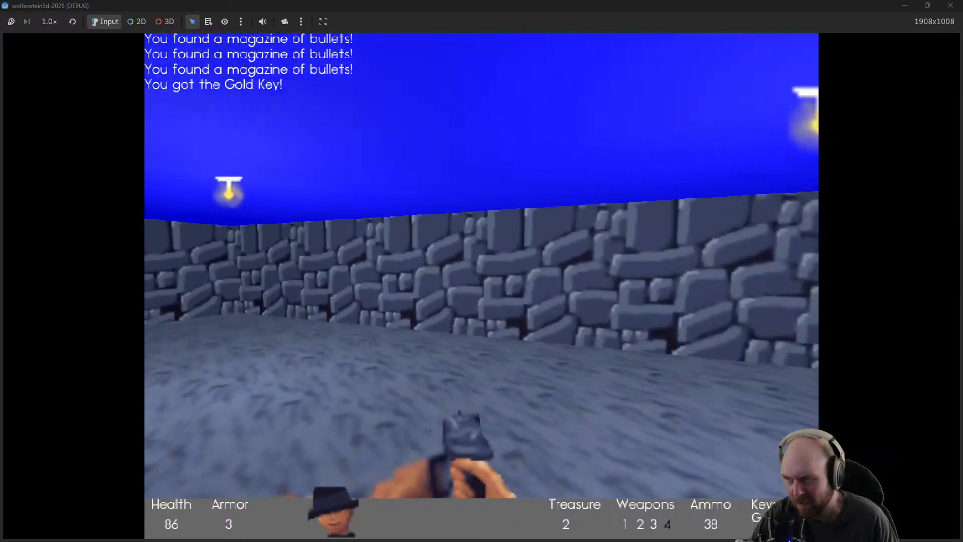
key("w")
key("Escape")
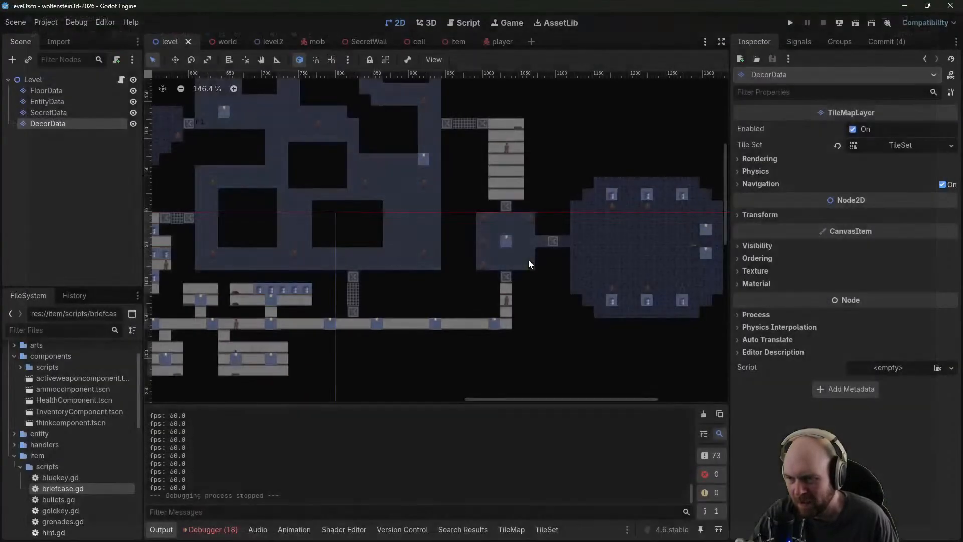
Paint steel door tiles on the FloorData layer at the entrances of the four small white rooms along the long corridor
scroll(558, 242, "down", 2)
middle_click_drag(482, 259, 610, 219)
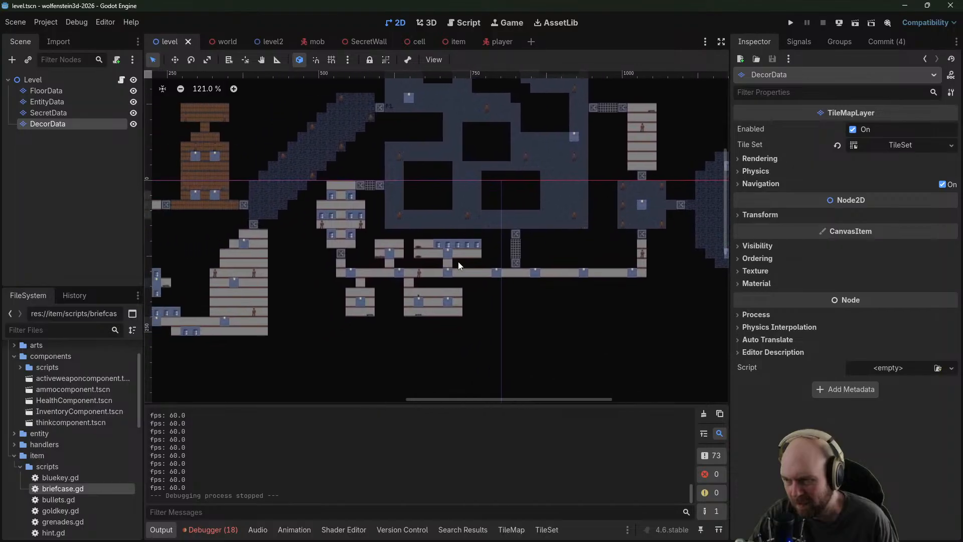
left_click(46, 101)
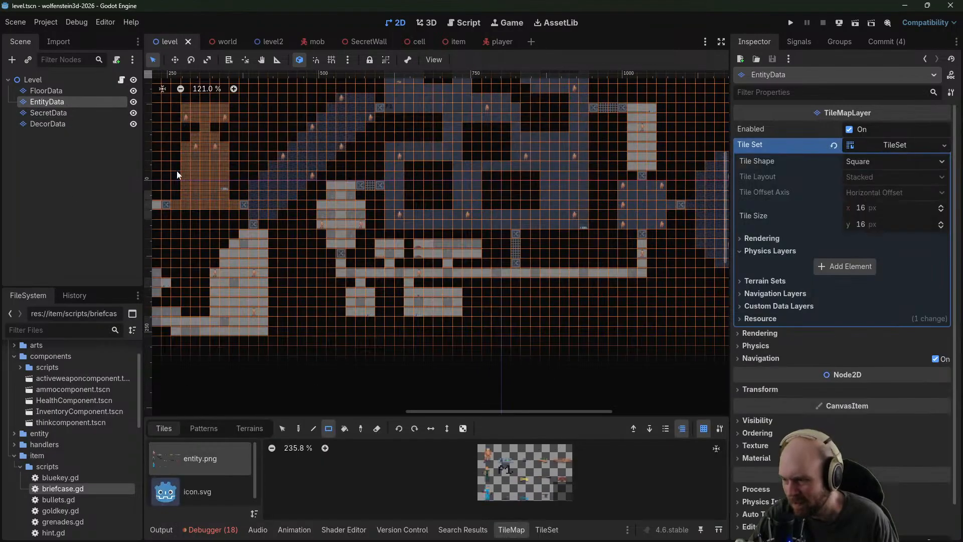
left_click(43, 90)
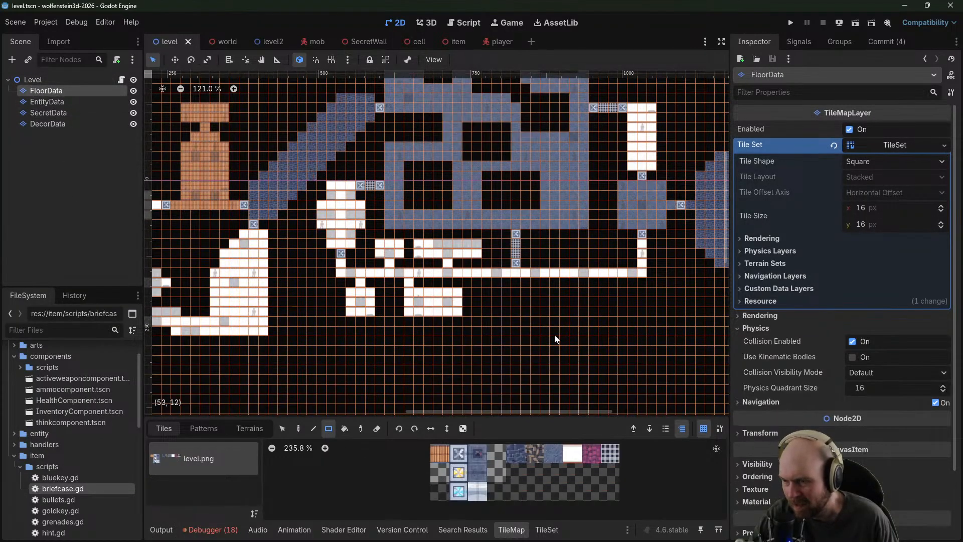
left_click(445, 264)
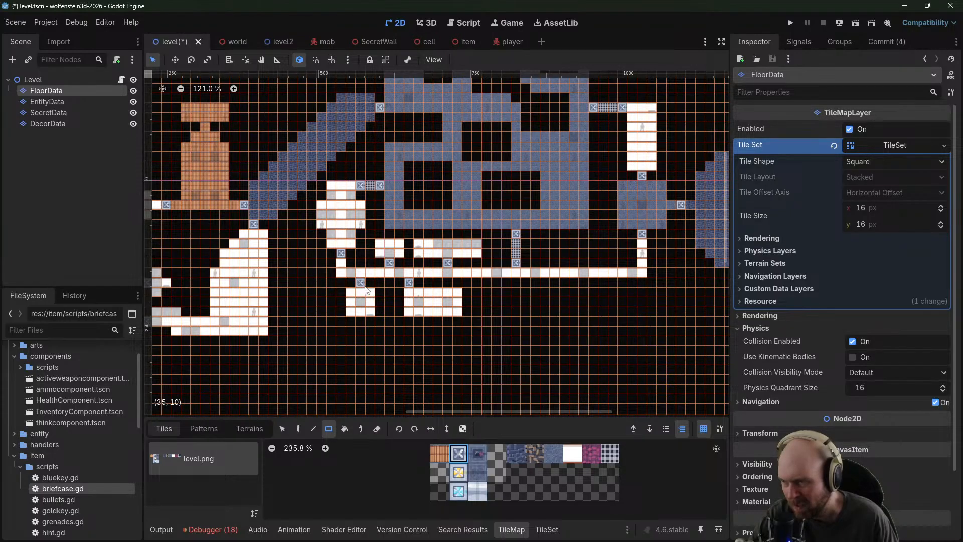
Place a steel door tile at the north end of the narrow stone corridor beyond the gold door
scroll(569, 284, "up", 10)
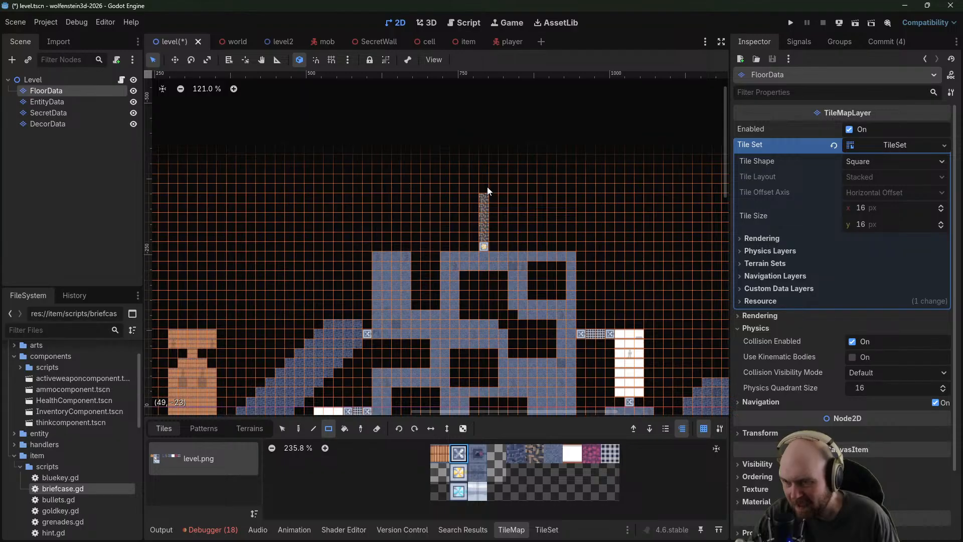
middle_click_drag(555, 187, 279, 225)
middle_click_drag(491, 264, 613, 324)
middle_click_drag(439, 151, 461, 275)
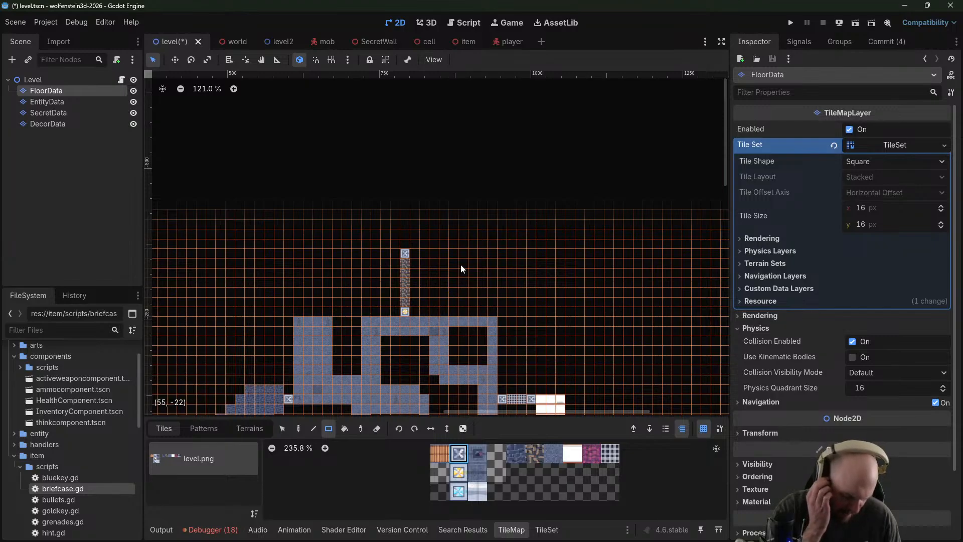
Paint a wood-tile corridor about 11 tiles long north from the new door, crossed by a corridor about 17 tiles wide
middle_click_drag(468, 260, 490, 341)
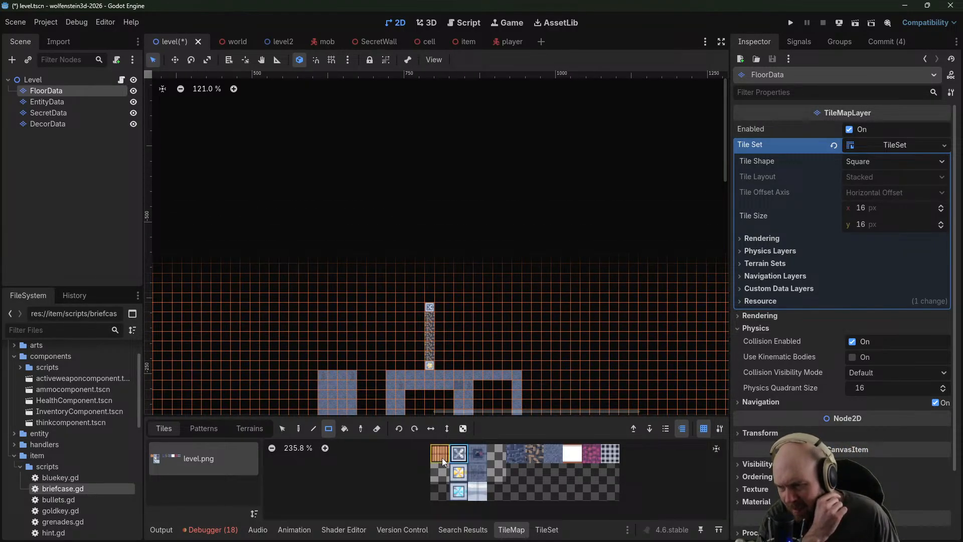
middle_click_drag(431, 285, 435, 309)
mouse_move(434, 325)
left_mouse_down()
mouse_move(438, 199)
mouse_move(521, 215)
left_mouse_up()
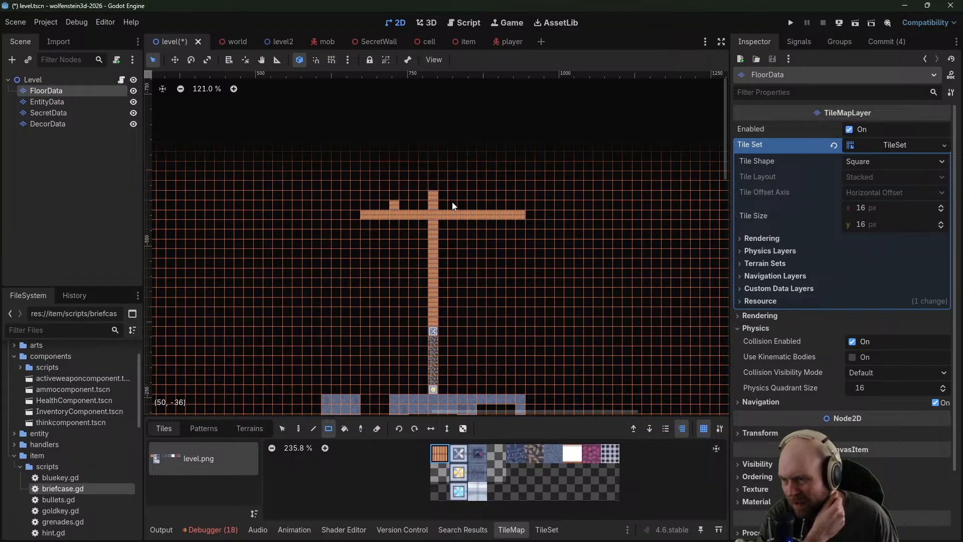
Add one-tile wood alcoves along the north side of the cross corridor and extend the central corridor to about ten tiles beyond it
left_click(471, 203)
scroll(484, 190, "up", 2)
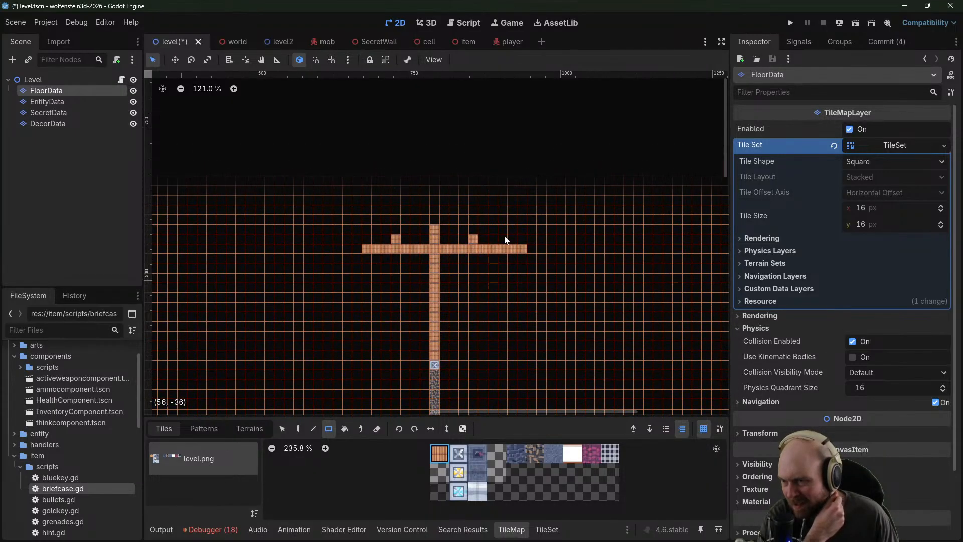
left_click(516, 242)
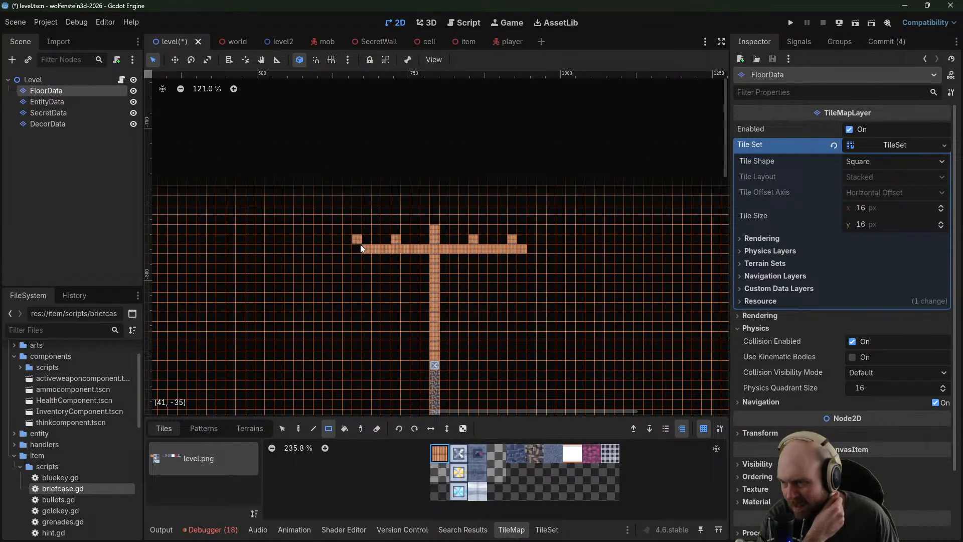
middle_click_drag(429, 226, 426, 272)
left_click_drag(428, 221, 429, 206)
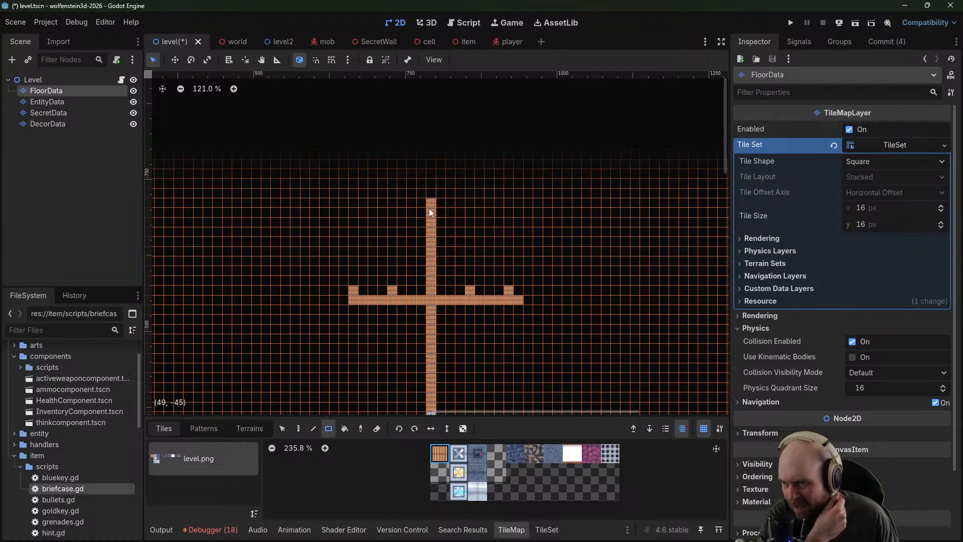
Add two wood alcoves east of the central corridor and place an enemy tile in all six alcoves on the EntityData layer
left_click(47, 101)
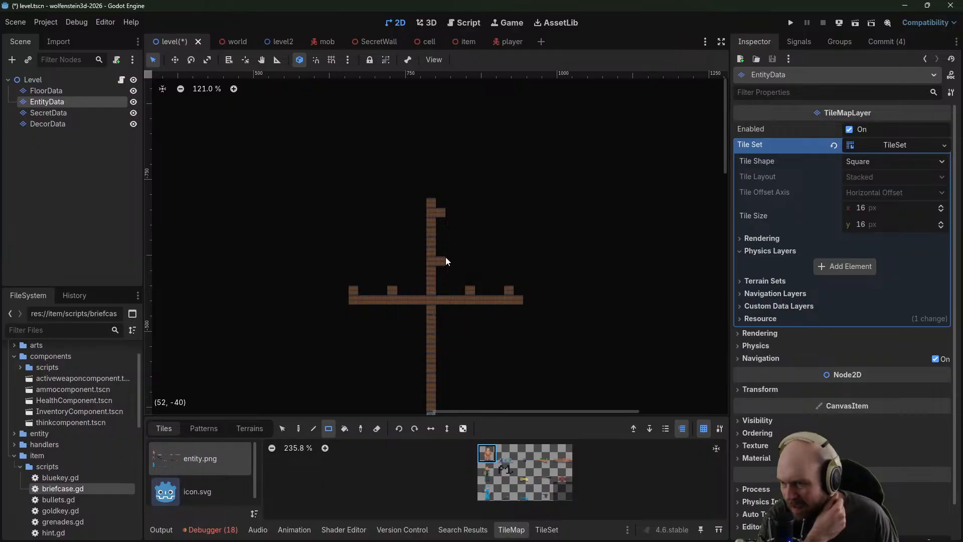
left_click(442, 261)
left_click(441, 213)
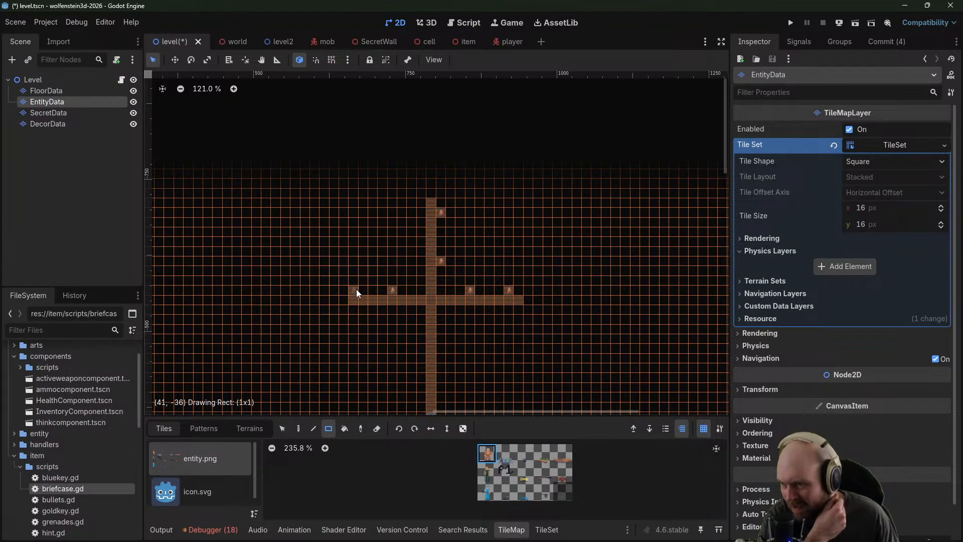
On the FloorData layer, extend the cross corridor into a rectangular wood-tile loop about 22 tiles wide and 8 tiles high toward the north
left_click(60, 92)
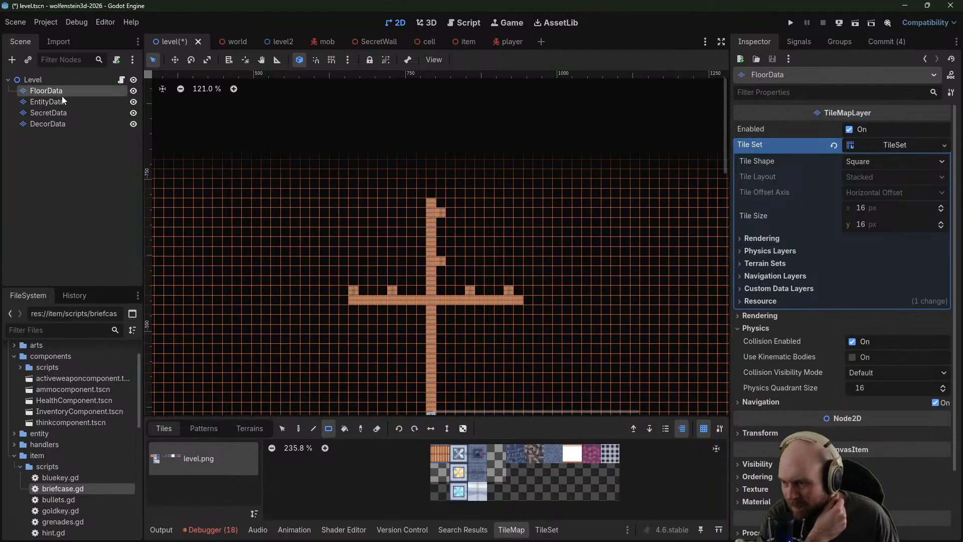
left_click(442, 454)
mouse_move(341, 300)
left_mouse_down()
mouse_move(324, 297)
mouse_move(329, 275)
left_mouse_up()
left_click_drag(333, 233, 328, 240)
mouse_move(324, 232)
left_mouse_down()
mouse_move(524, 232)
mouse_move(525, 301)
left_mouse_up()
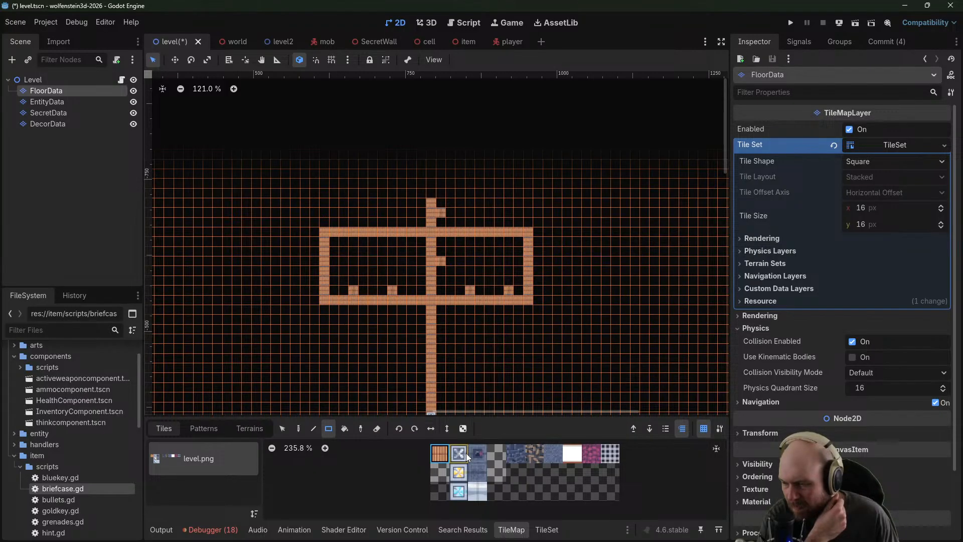
Paint a second wood corridor loop north of the first one's east half, about 11 tiles wide, joining the central and east corridors
left_click_drag(432, 191, 434, 154)
key("ctrl+z")
left_click_drag(440, 155, 532, 153)
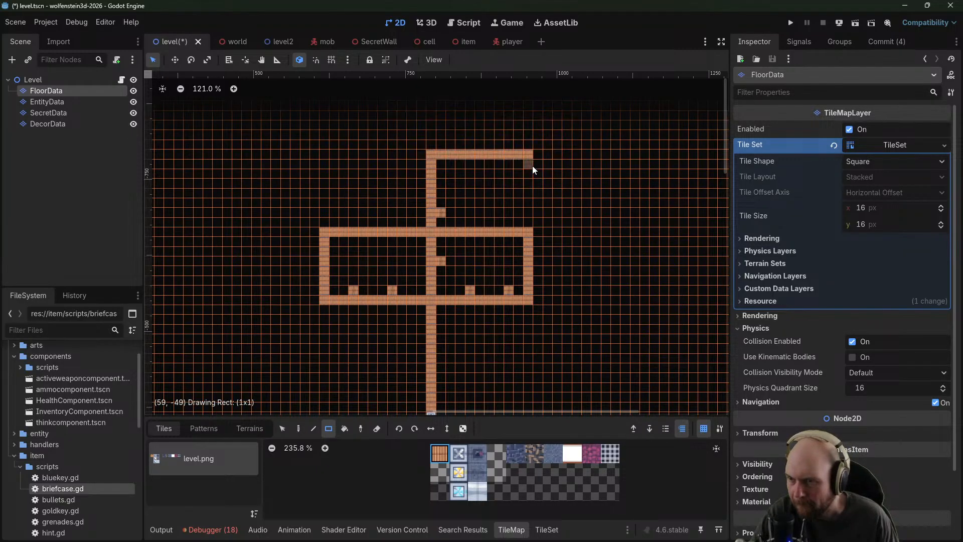
left_click_drag(527, 227, 527, 227)
Add one-tile wood alcoves inside the upper loop, on the lower loop's east corridor and north of its west half
left_click(441, 173)
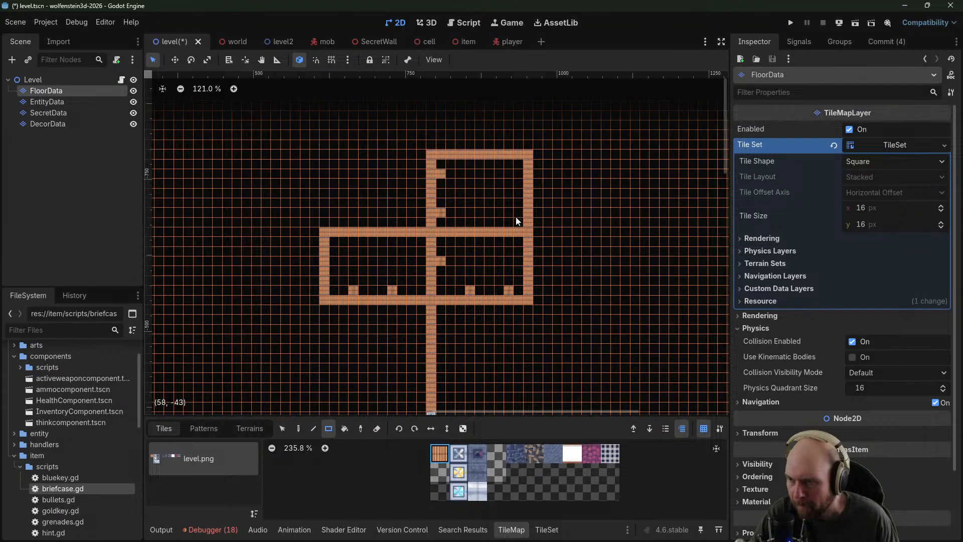
left_click(492, 166)
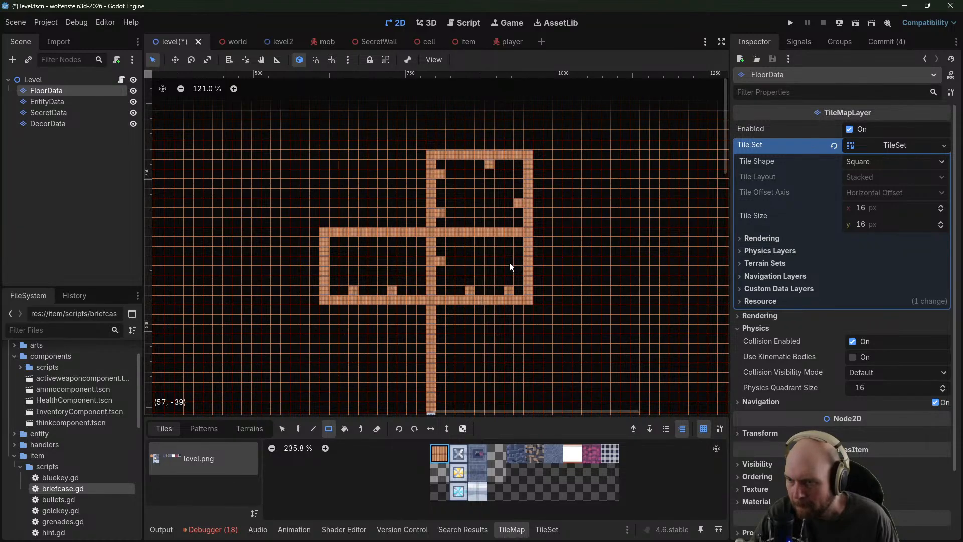
left_click(393, 221)
Place an enemy tile on the EntityData layer in each of the new alcoves around the two loops
left_click(50, 103)
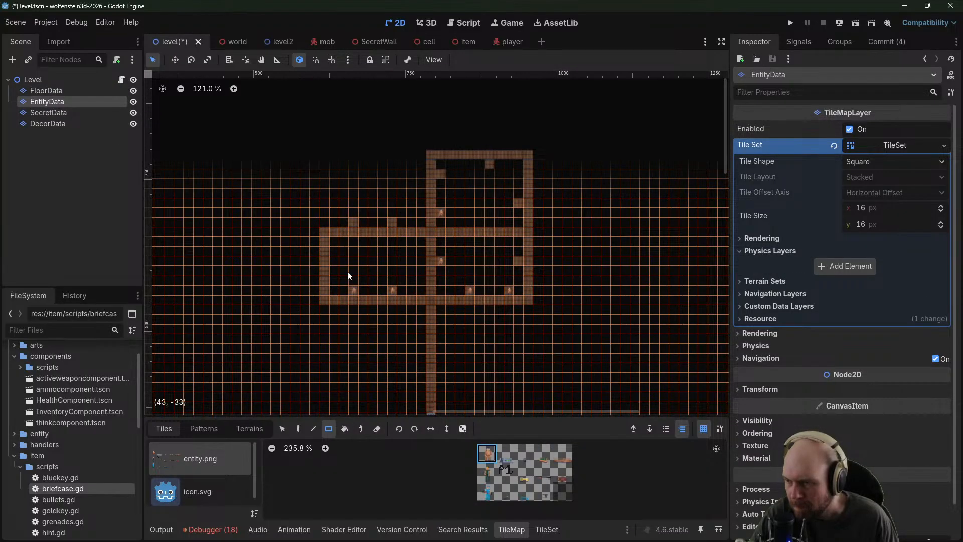
left_click(393, 221)
left_click(440, 173)
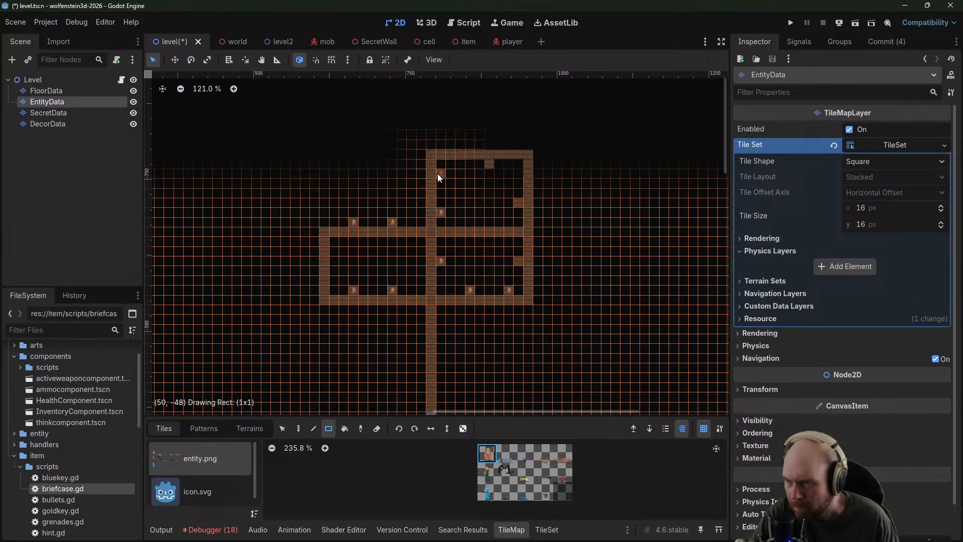
left_click(489, 164)
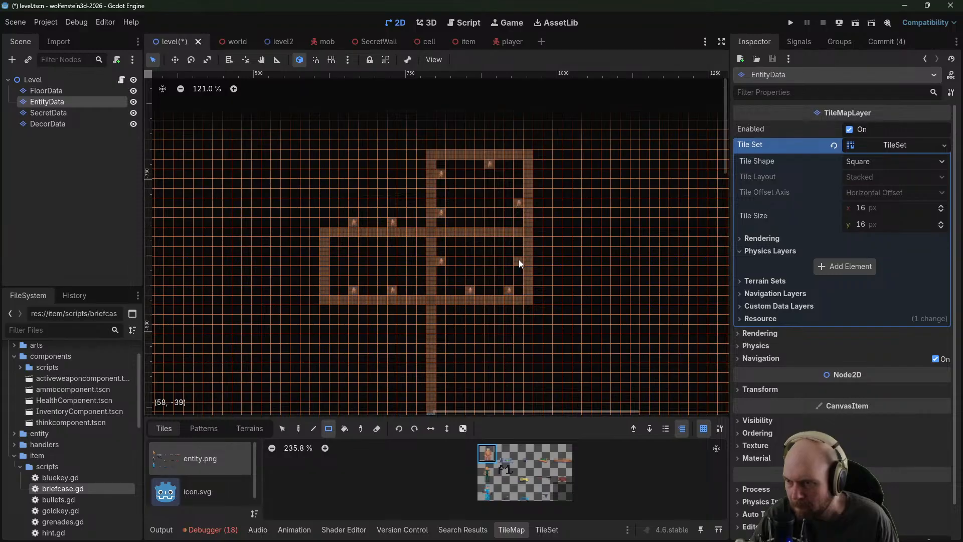
scroll(547, 263, "down", 3)
left_click(506, 471)
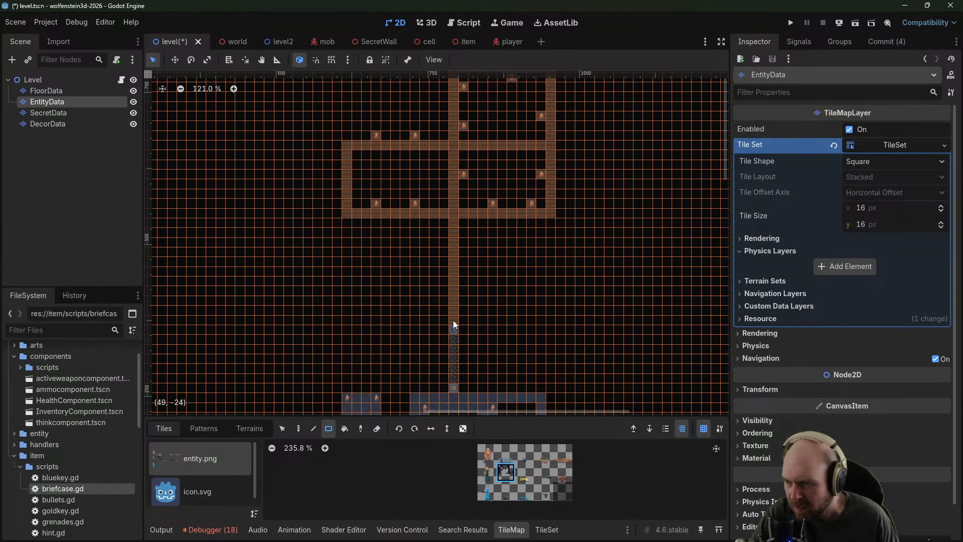
mouse_move(456, 360)
middle_mouse_down()
mouse_move(491, 348)
mouse_move(603, 199)
mouse_move(429, 363)
middle_mouse_up()
left_click(497, 312)
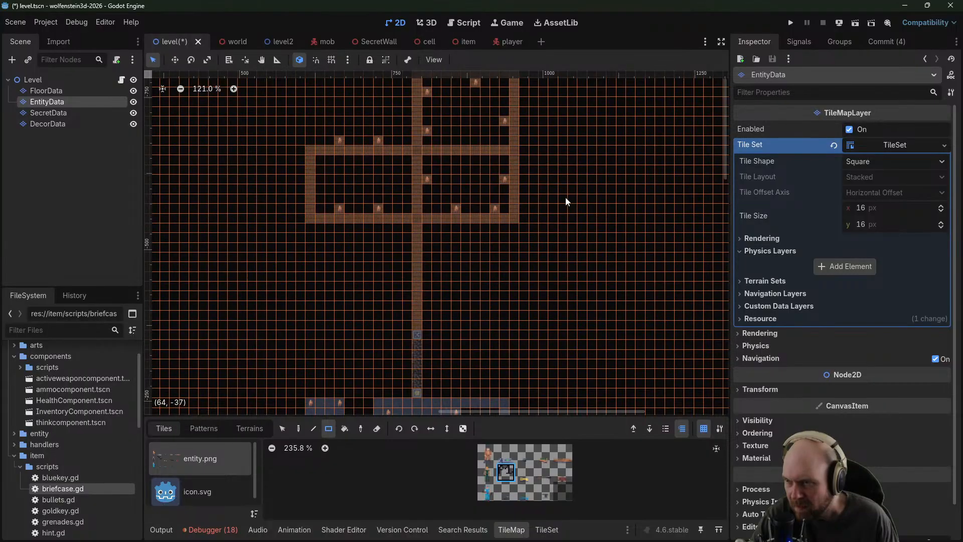
middle_click_drag(570, 200, 511, 277)
On the FloorData layer, extend the northern cross corridor three wood tiles east, with a short branch turning south
left_click(46, 90)
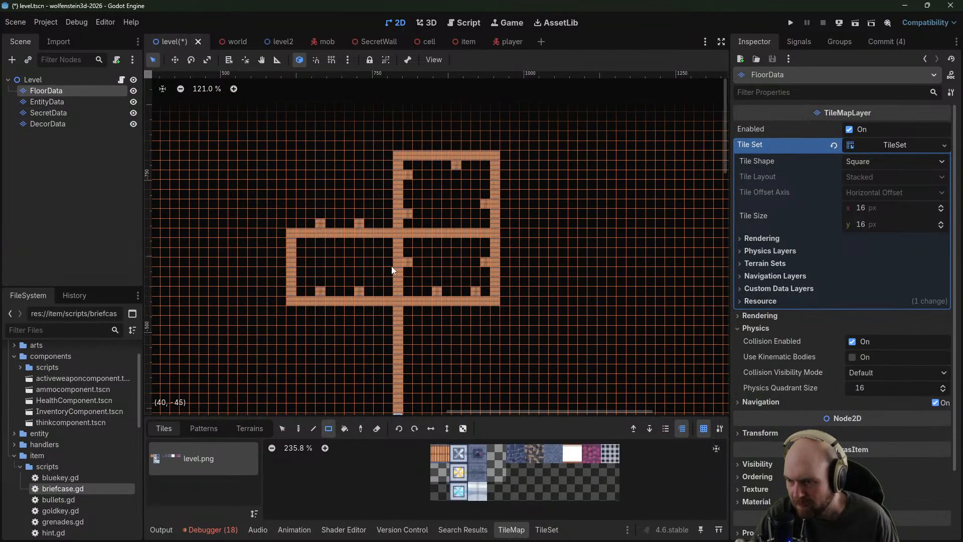
left_click(509, 231)
left_click_drag(528, 232, 531, 233)
left_click_drag(528, 267, 521, 266)
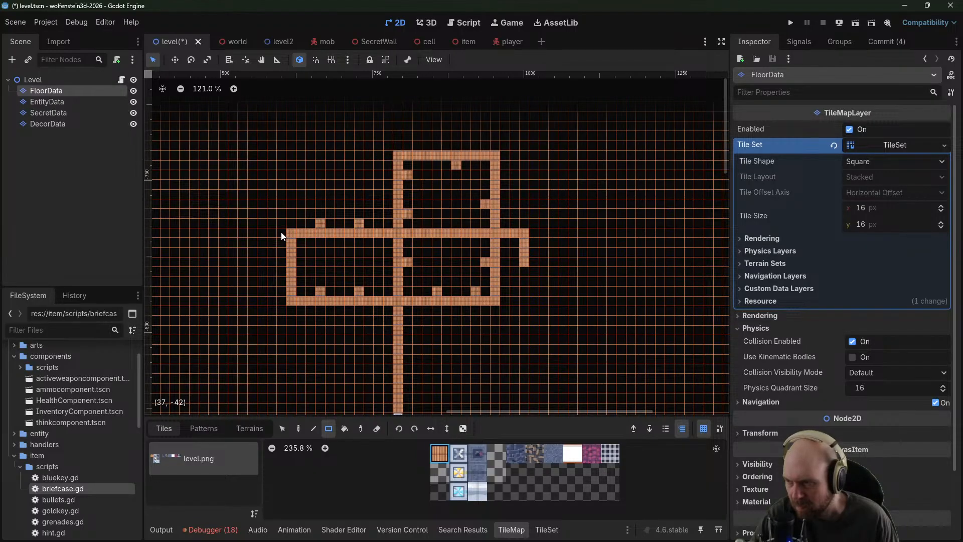
Paint an outer wood corridor about 25 tiles wide around the north side, joining both ends of the cross corridor, and erase the southward branch
left_click_drag(290, 224, 290, 133)
left_click_drag(291, 133, 521, 137)
right_click_drag(523, 262, 523, 242)
left_click_drag(523, 223, 523, 141)
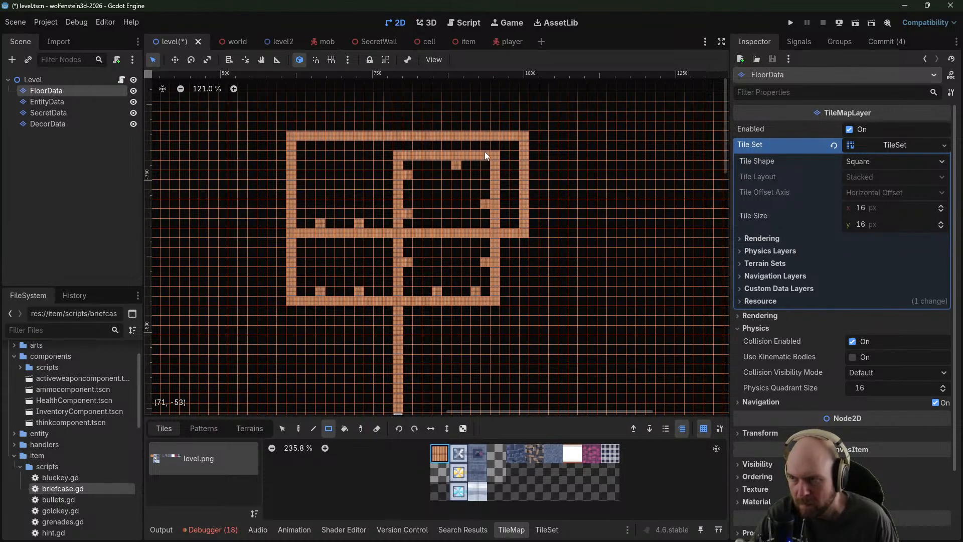
Add two one-tile wood alcoves along the outer loop's west corridor and place an enemy tile in each on the EntityData layer
left_click(300, 205)
left_click_drag(301, 168, 300, 165)
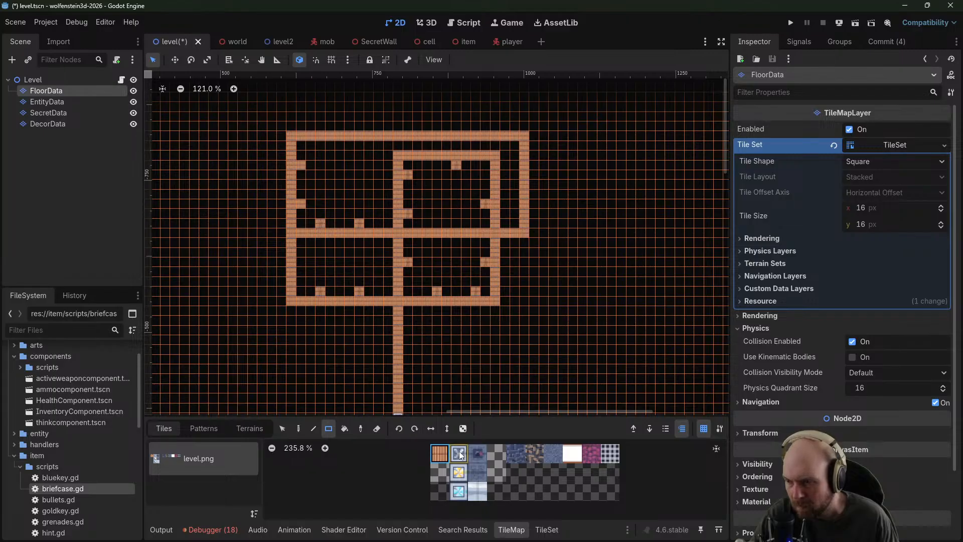
left_click(46, 101)
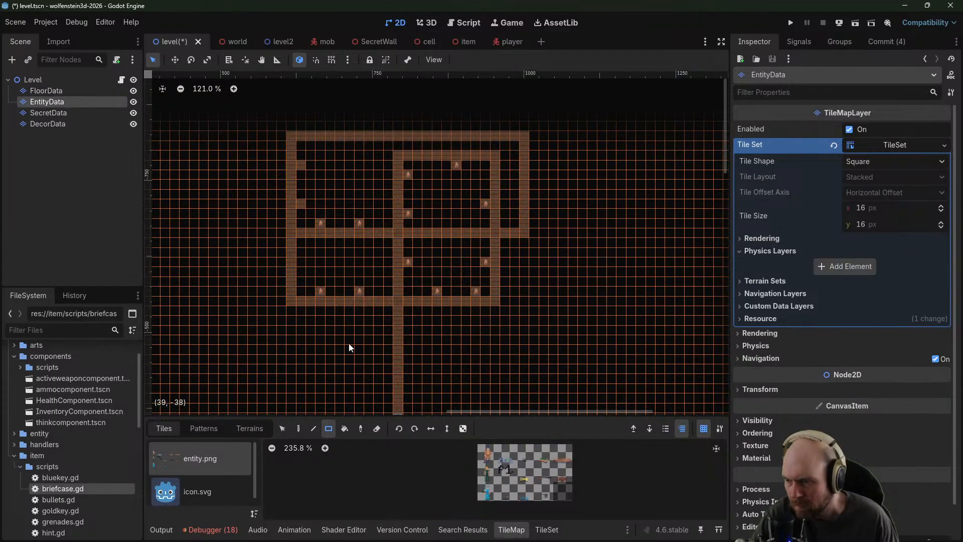
left_click(487, 453)
left_click(300, 207)
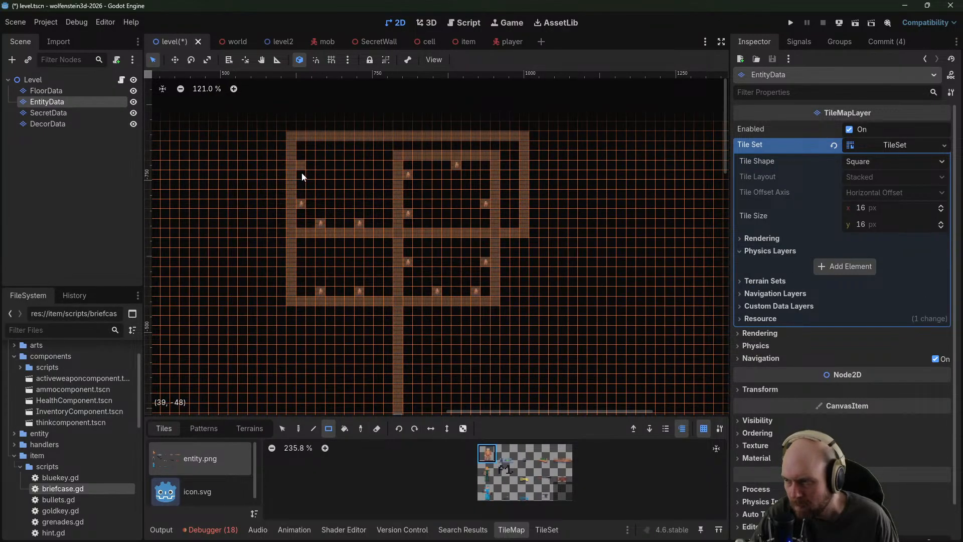
Playtest the level through the steel door and along the wood corridor to the first crossing, and quit the game
left_click(793, 23)
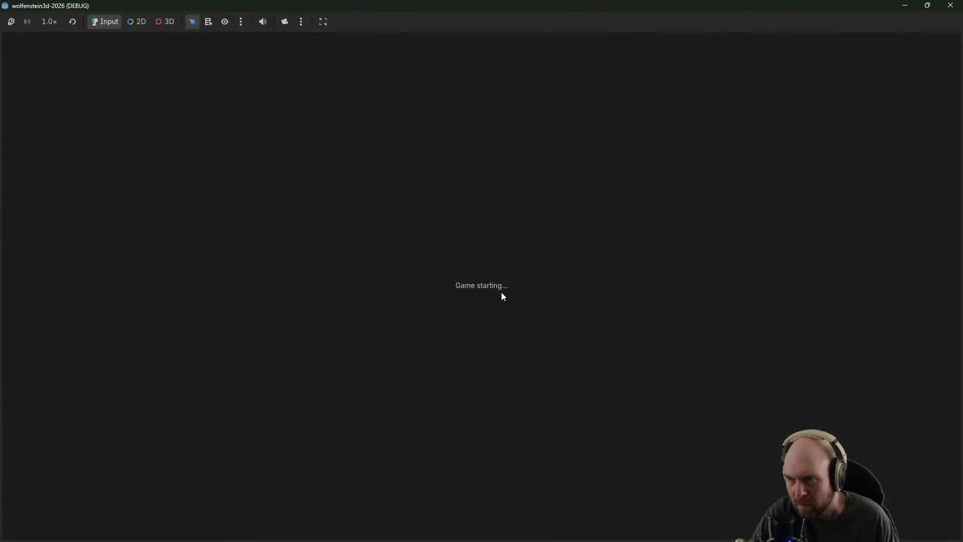
left_click(504, 290)
key("w")
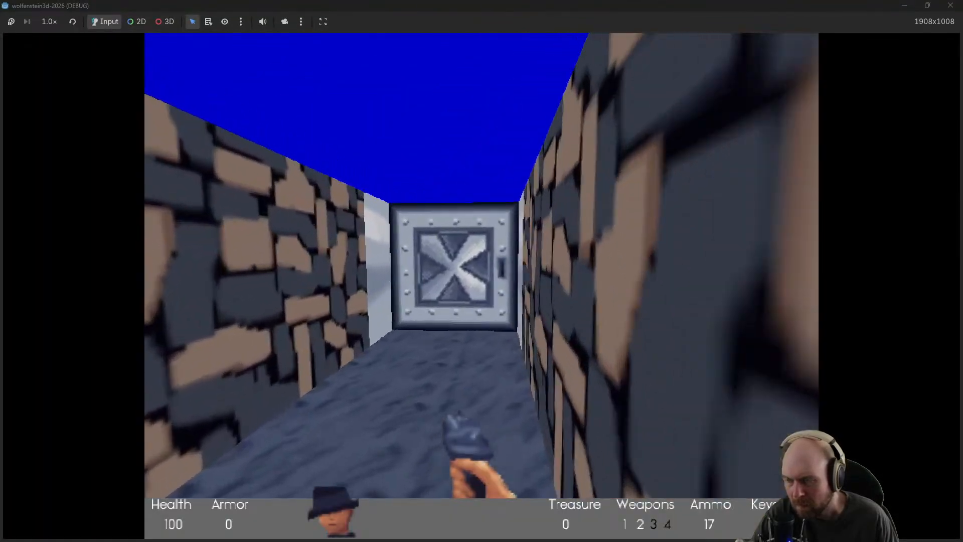
key("e")
key("w")
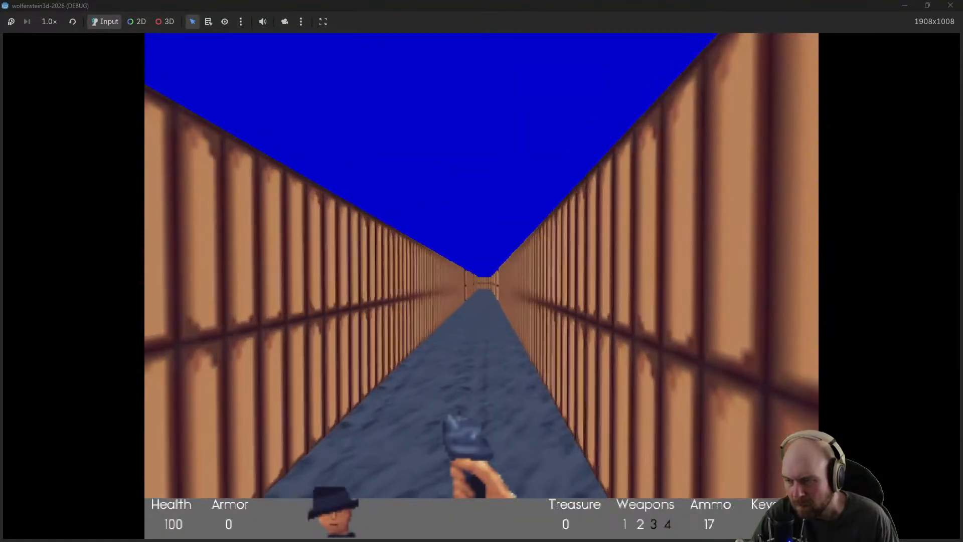
key("w")
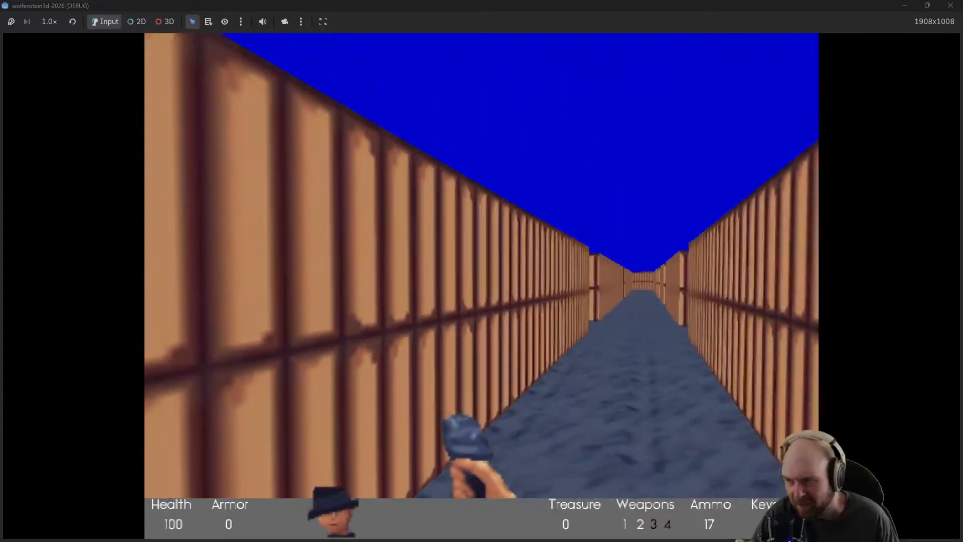
key("w")
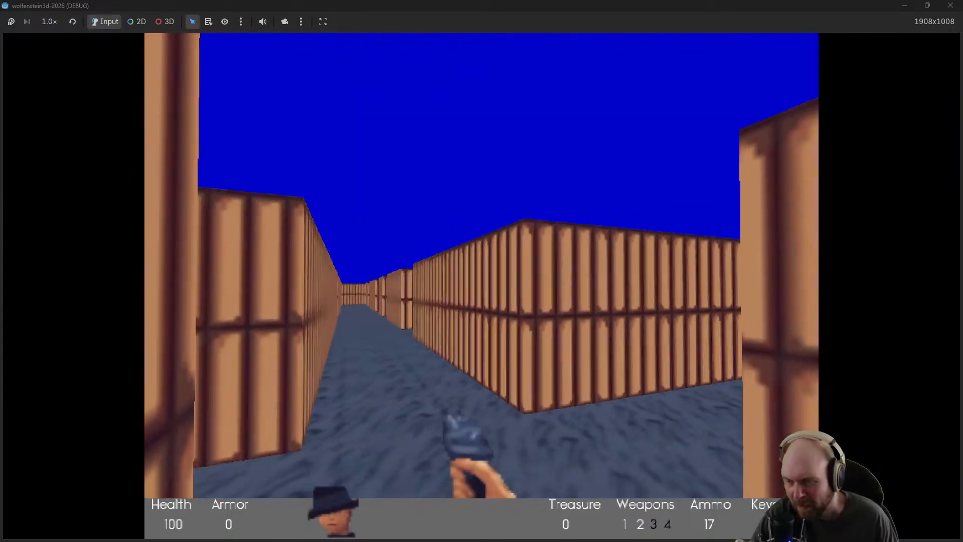
key("Escape")
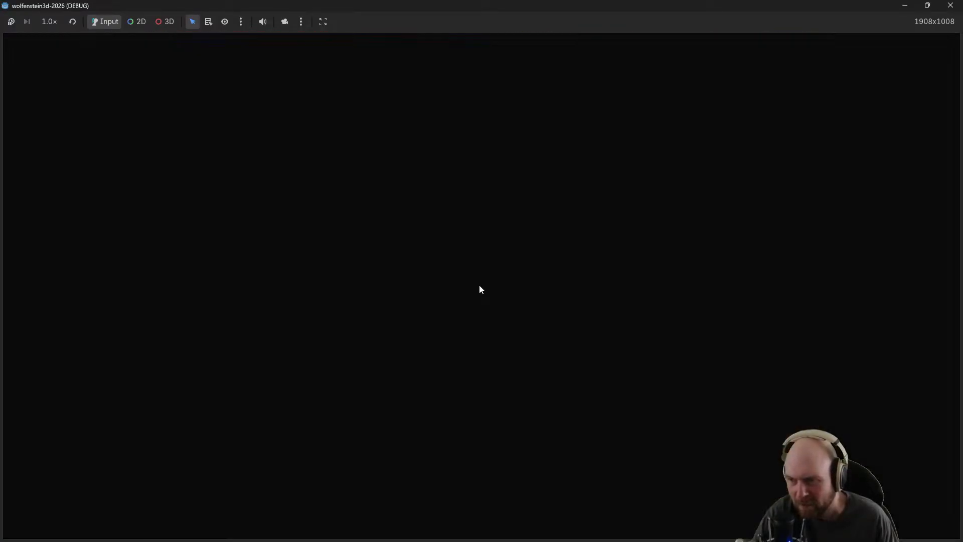
Erase the long wood corridor on the FloorData layer between the steel door and the first cross corridor
middle_click_drag(396, 334, 468, 190)
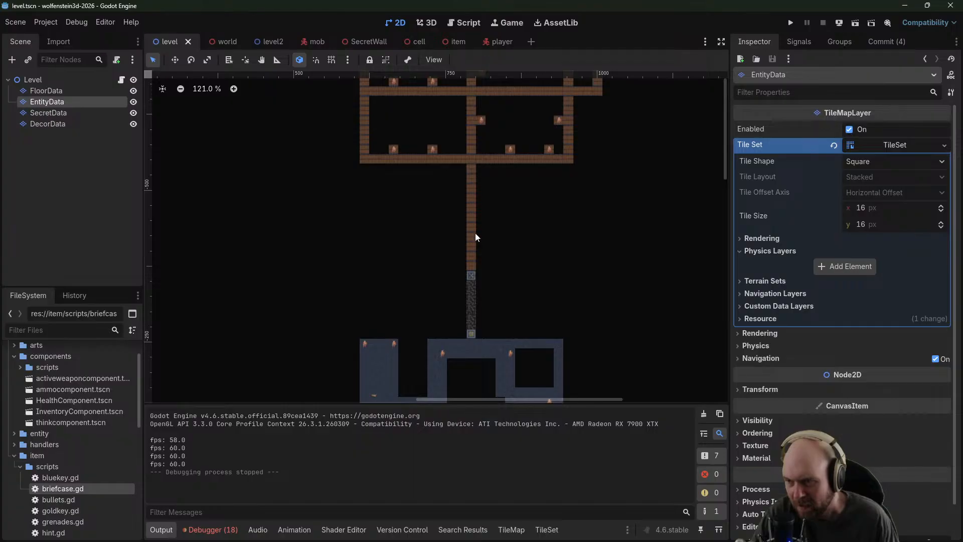
left_click(44, 91)
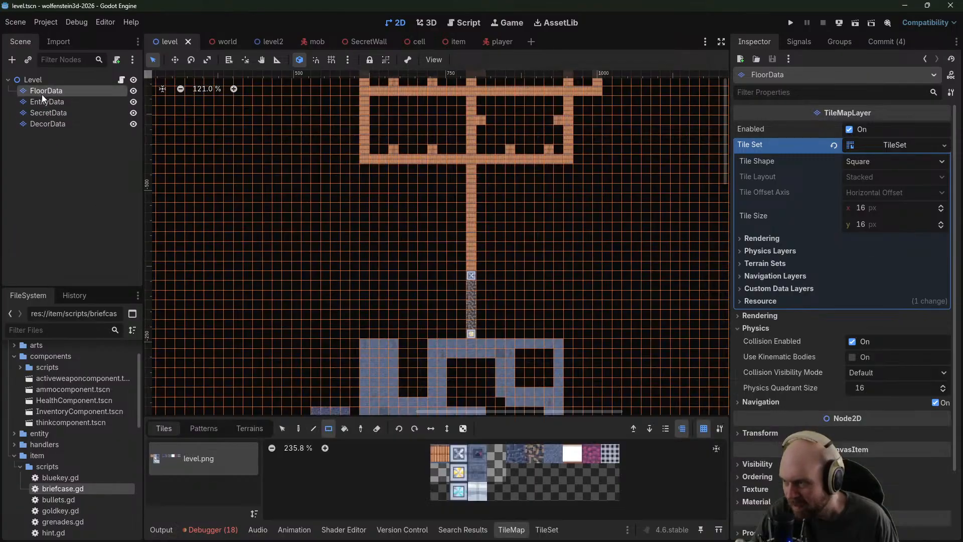
left_click(375, 431)
left_click_drag(474, 267, 473, 244)
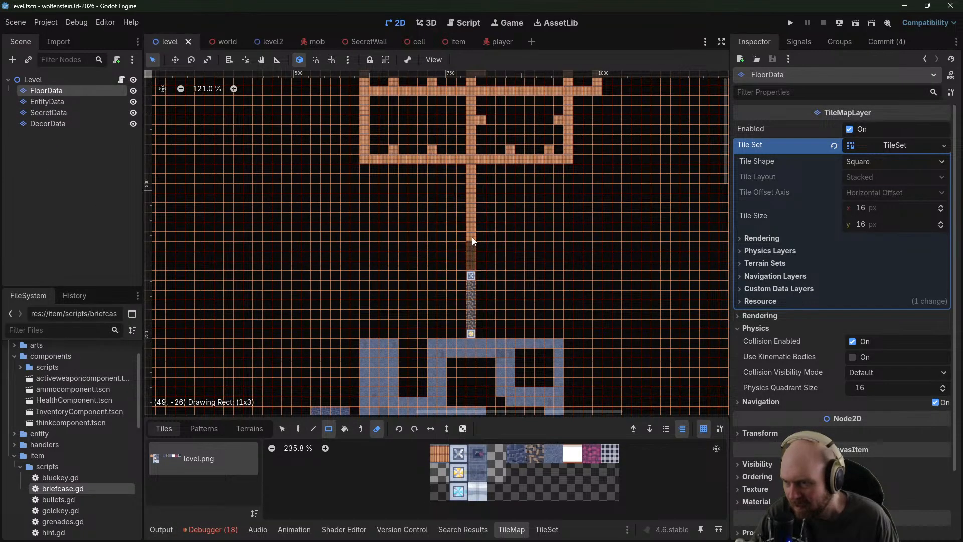
left_click_drag(473, 181, 473, 177)
Place a steel door tile directly south of the first cross corridor, in line with the lower steel door
left_click(458, 453)
left_click(377, 428)
left_click_drag(471, 169, 471, 173)
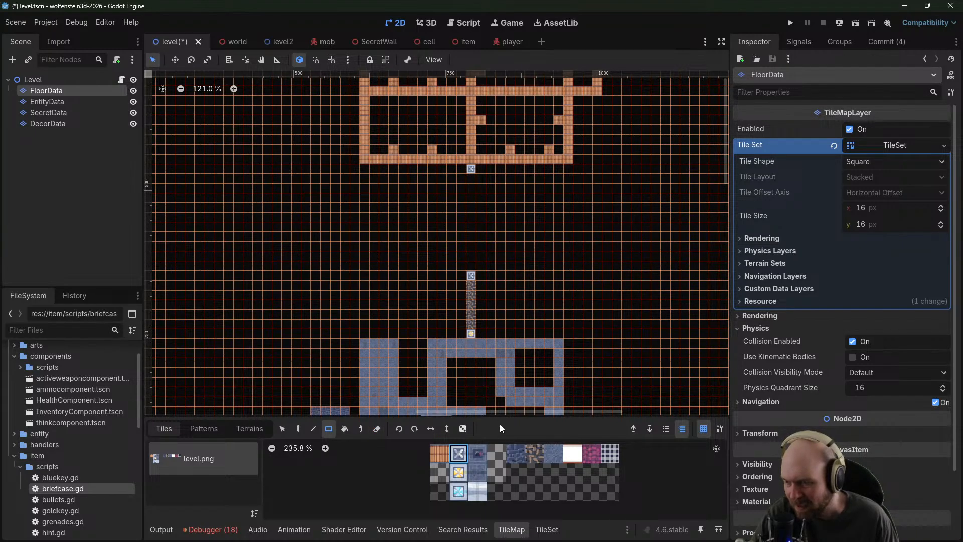
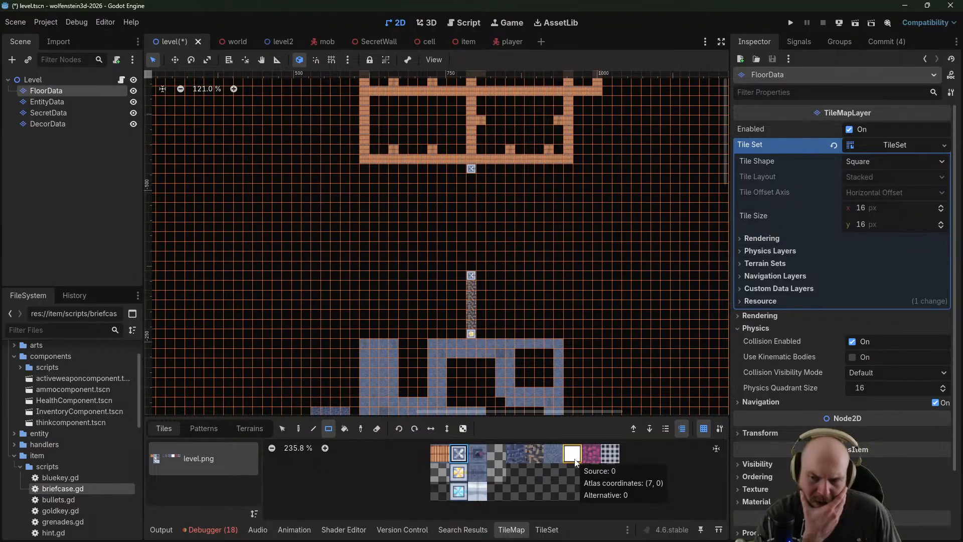
Paint a winding path of white tiles, curving west, between the two steel doors
left_click_drag(483, 266, 440, 256)
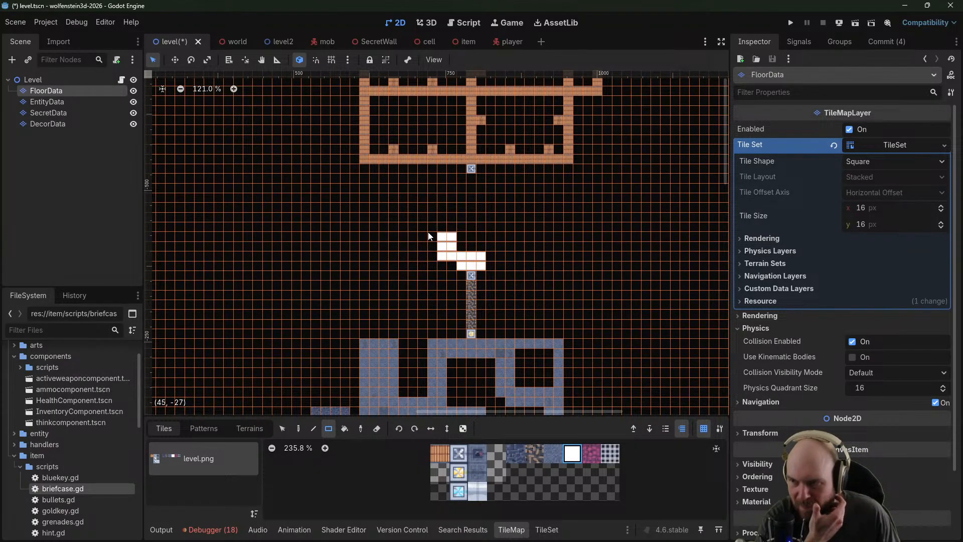
left_click(461, 246)
mouse_move(428, 239)
left_mouse_down()
mouse_move(421, 247)
mouse_move(423, 231)
left_mouse_up()
mouse_move(424, 198)
left_mouse_down()
mouse_move(435, 211)
mouse_move(466, 191)
mouse_move(490, 193)
left_mouse_up()
Paint a one-tile-high white corridor east from the path's bend, ending in a 3 by 3 tile white room
left_click(457, 454)
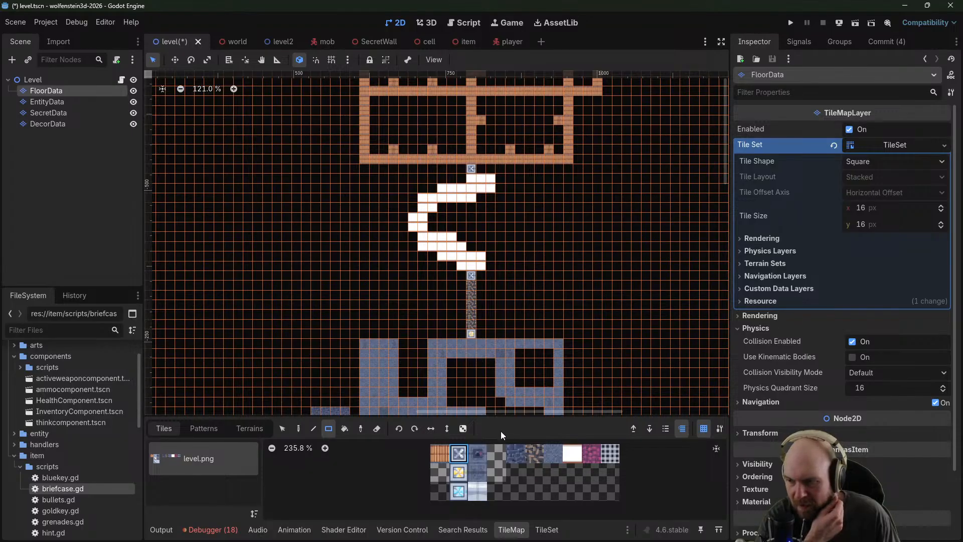
left_click(572, 454)
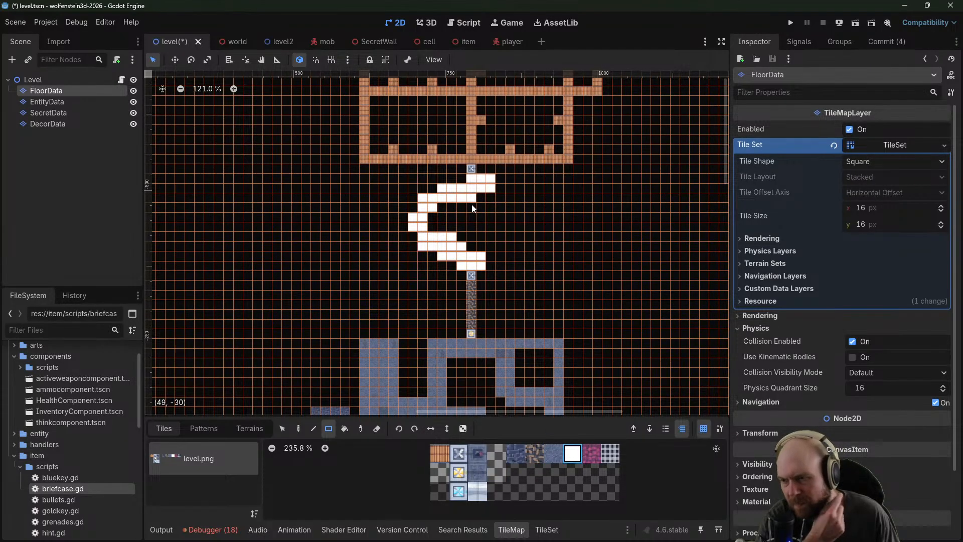
mouse_move(491, 263)
middle_mouse_down()
mouse_move(497, 301)
mouse_move(484, 281)
middle_mouse_up()
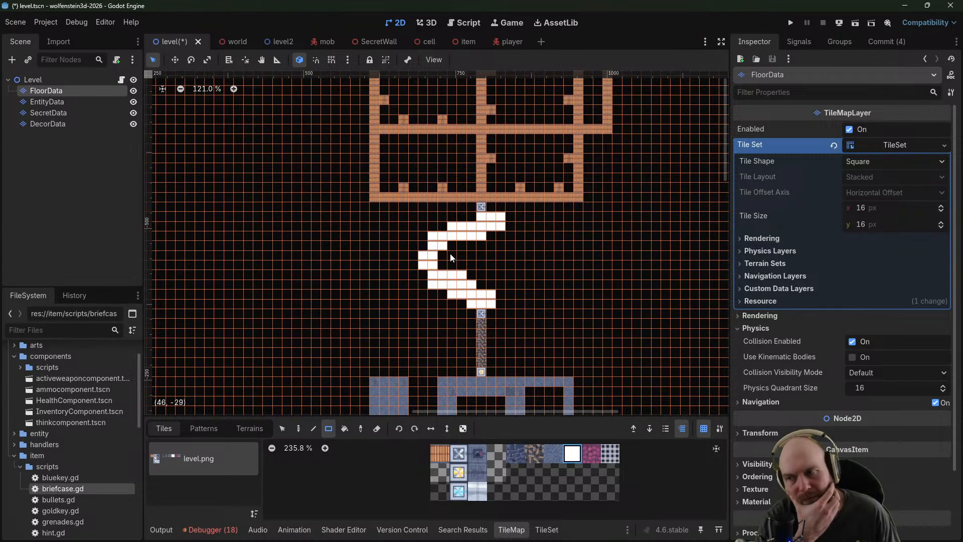
mouse_move(444, 260)
left_mouse_down()
mouse_move(492, 256)
mouse_move(522, 281)
mouse_move(522, 266)
left_mouse_up()
Place steel door tiles at both ends of the short white corridor leading to the small room
left_click(459, 451)
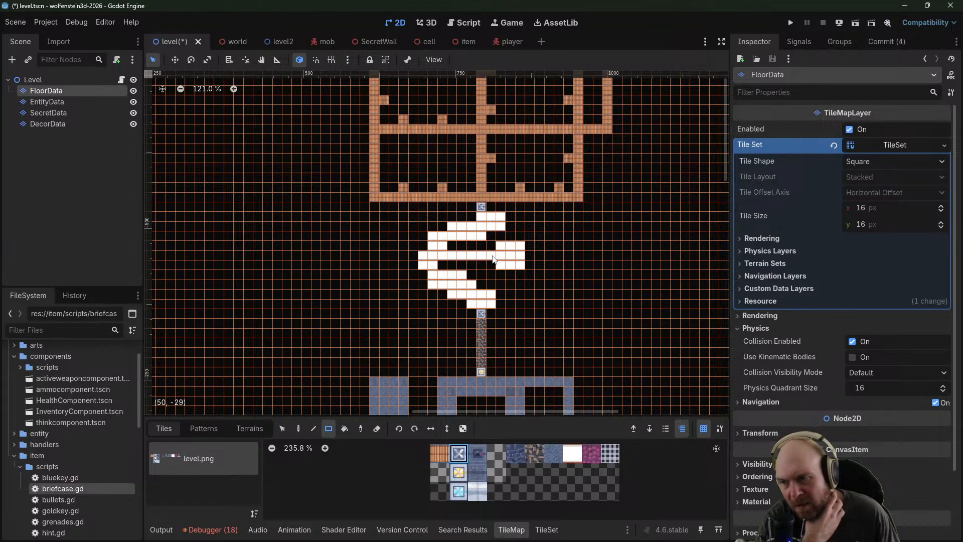
left_click(452, 257)
left_click(492, 255)
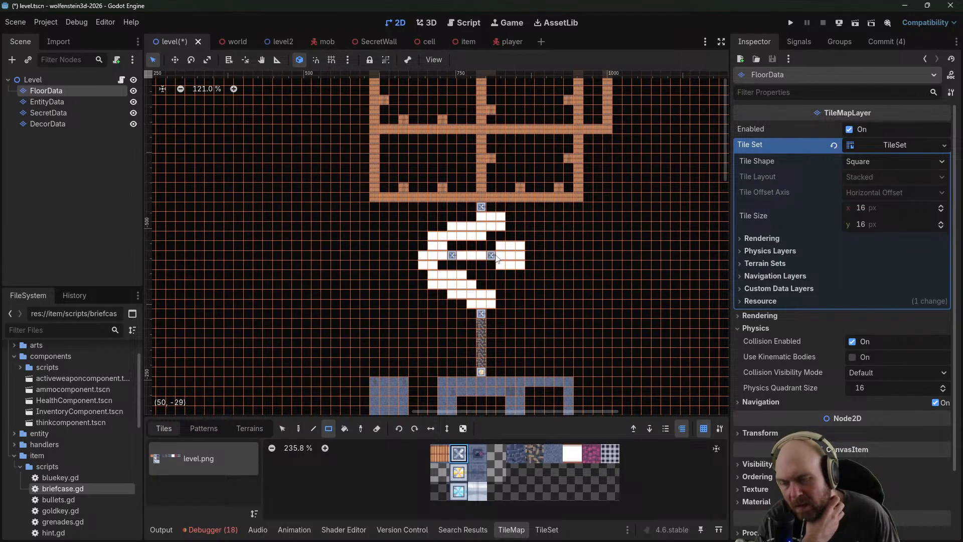
On the EntityData layer, place a medkit in the centre of the small white room and bullet magazines in its two east corners
scroll(481, 368, "up", 1)
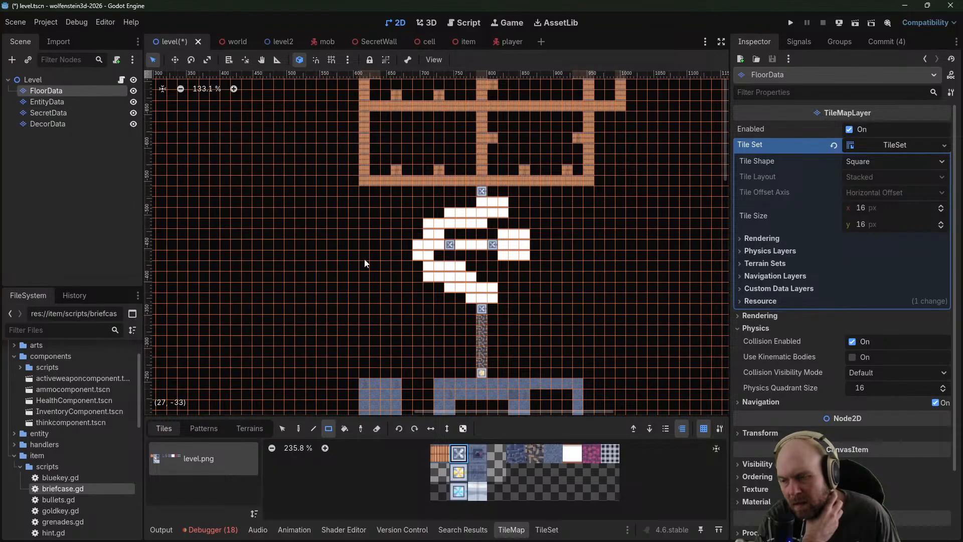
left_click(56, 106)
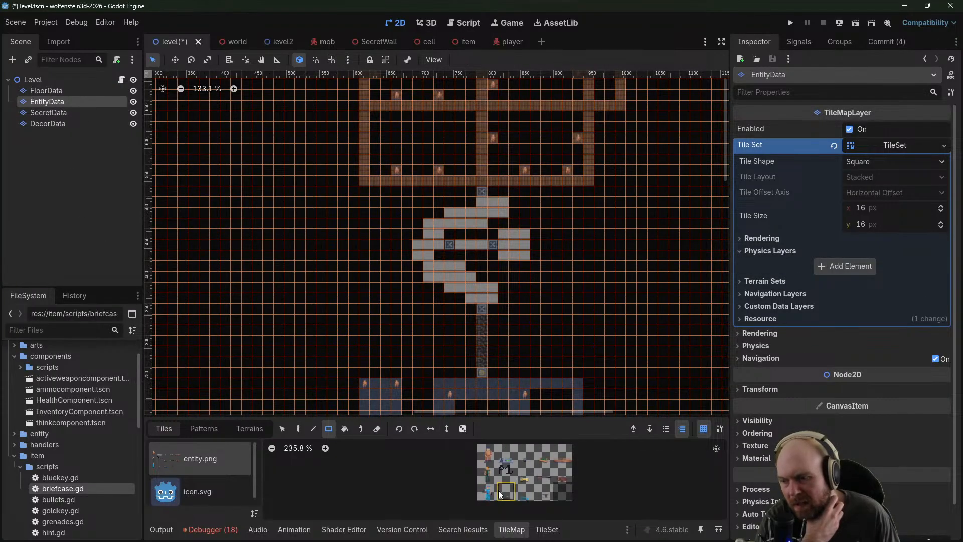
left_click(506, 455)
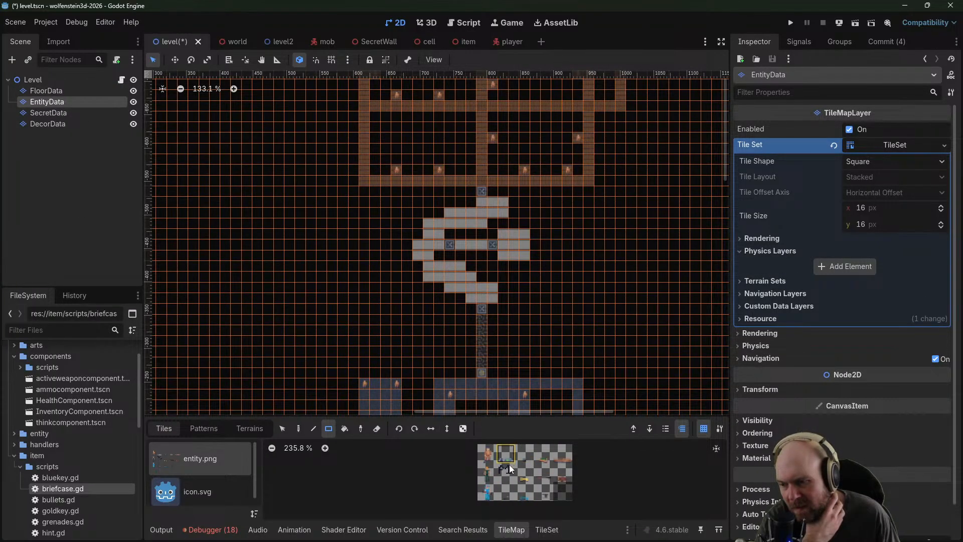
middle_click_drag(515, 238, 503, 254)
left_click(522, 453)
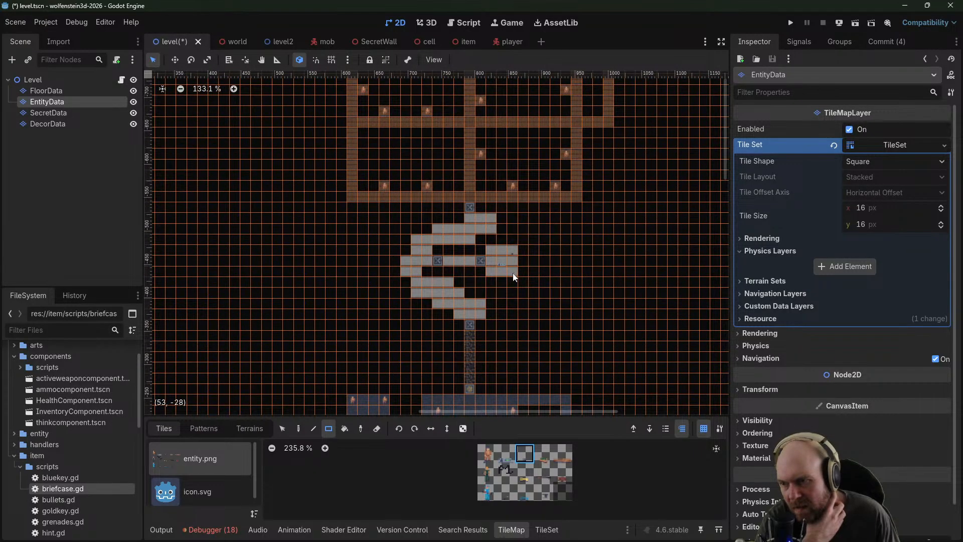
Place five soldiers on the EntityData layer: one in the small room's northwest corner and four along the winding white passage
scroll(522, 257, "up", 3)
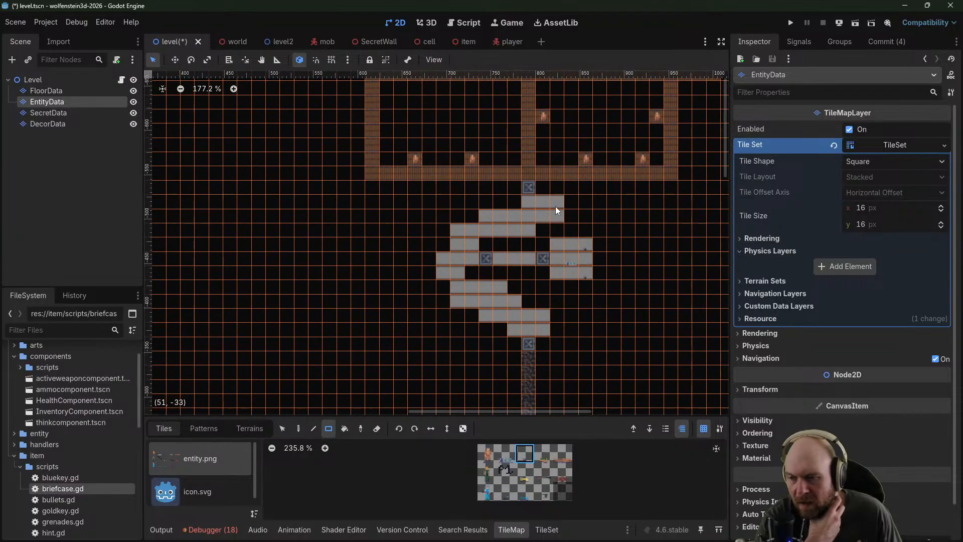
left_click(488, 454)
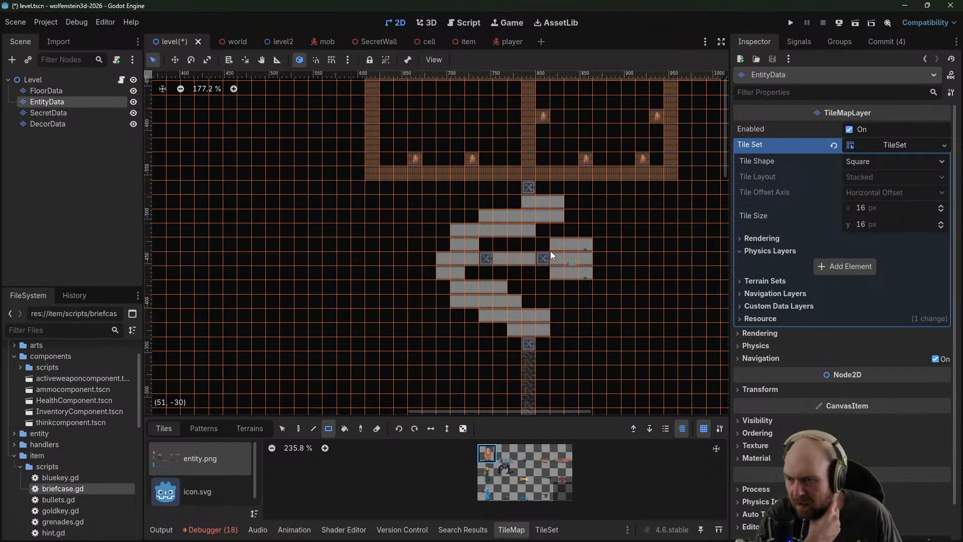
left_click(515, 303)
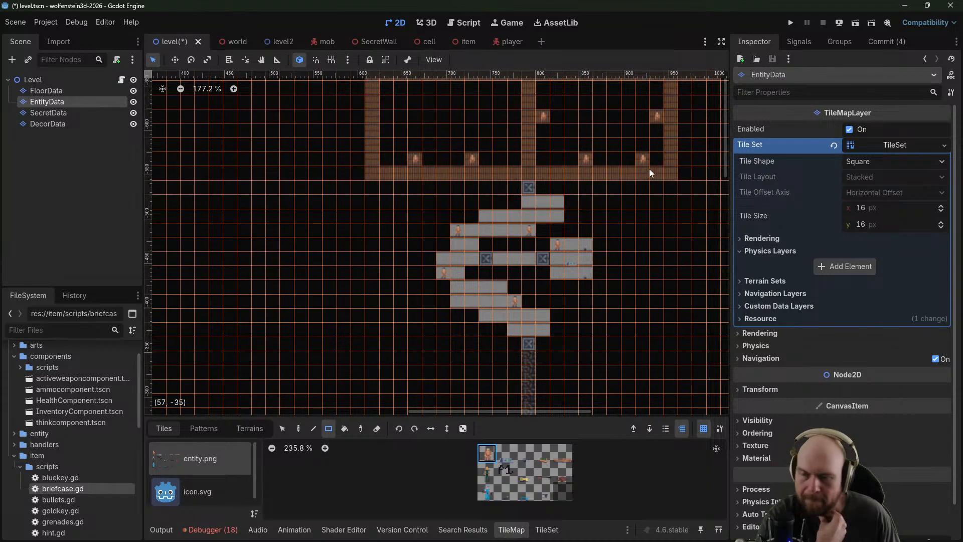
Run the project, start the game, and fight through the first steel door into the white passage
left_click(788, 20)
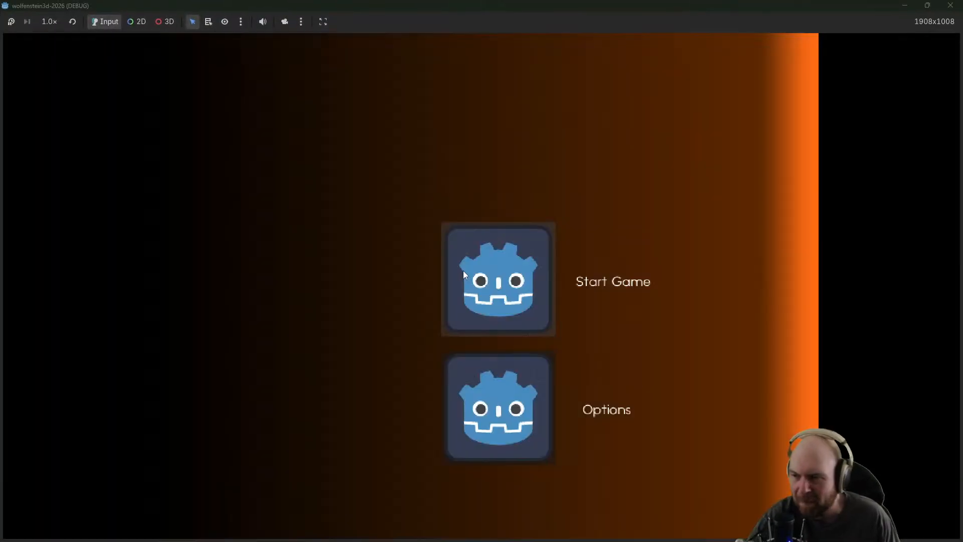
left_click(462, 268)
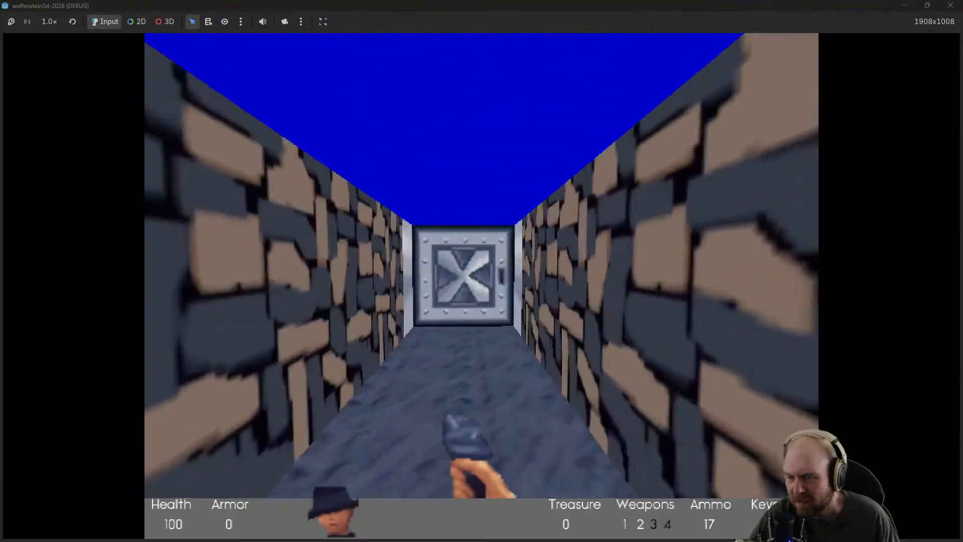
key("w")
key("e")
left_click(481, 286)
left_click(481, 286)
left_click(481, 286)
left_click(482, 286)
key("w")
key("w")
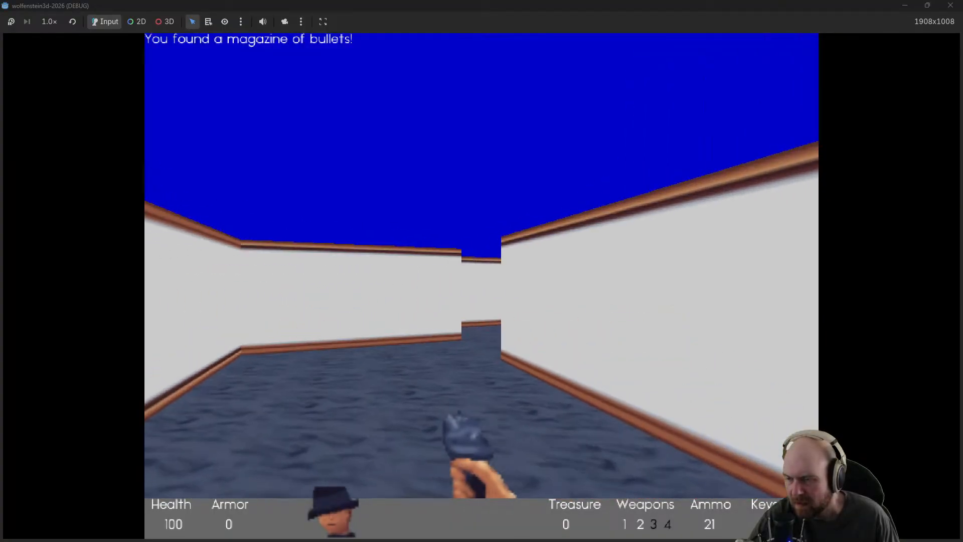
Playtest the winding white passage by shooting the soldiers near the side corridor's steel door
left_click(481, 286)
key("a")
left_click(482, 286)
left_click(481, 286)
left_click(482, 286)
left_click(482, 286)
left_click(482, 286)
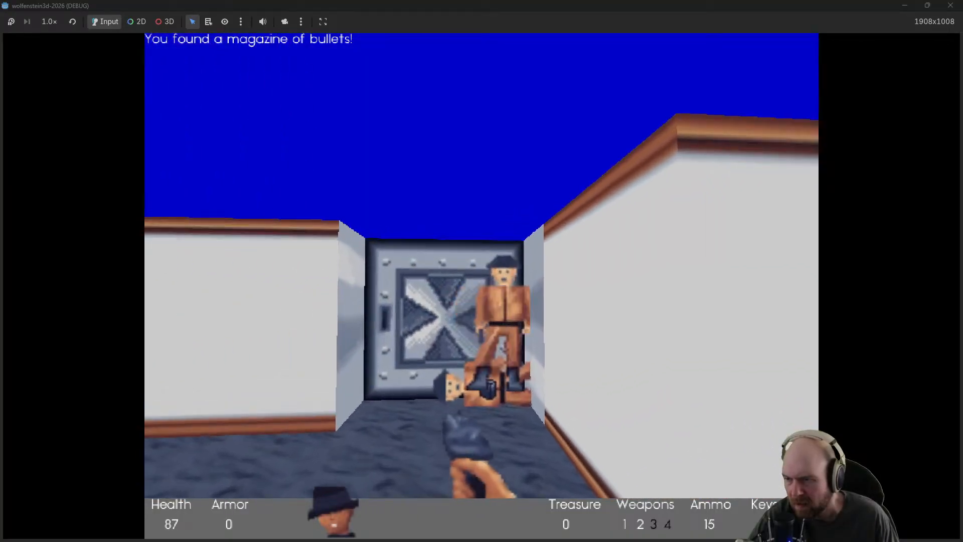
key("w")
left_click(481, 286)
left_click(481, 286)
left_click(481, 286)
left_click(482, 286)
Open both steel doors of the short white corridor to reach the small side room
key("space")
key("w")
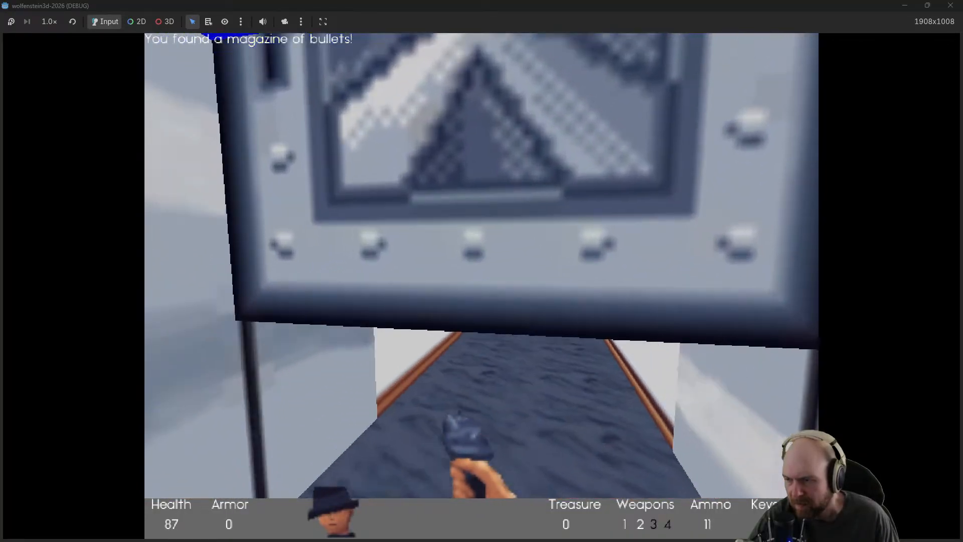
key("space")
key("w")
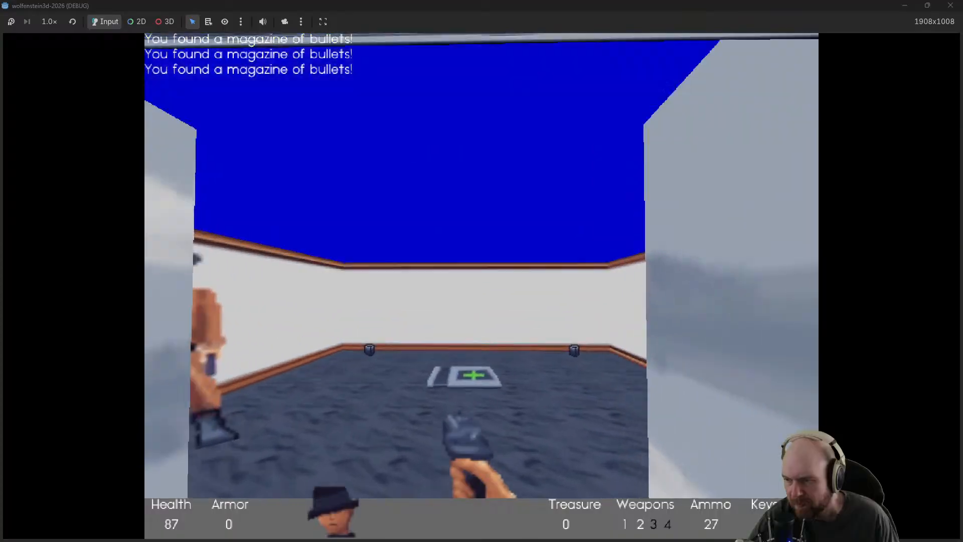
Shoot the soldier in the small side room, collect the bullets and medkit, and return to the white passage
left_click(482, 286)
left_click(482, 286)
left_click(481, 286)
left_click(482, 286)
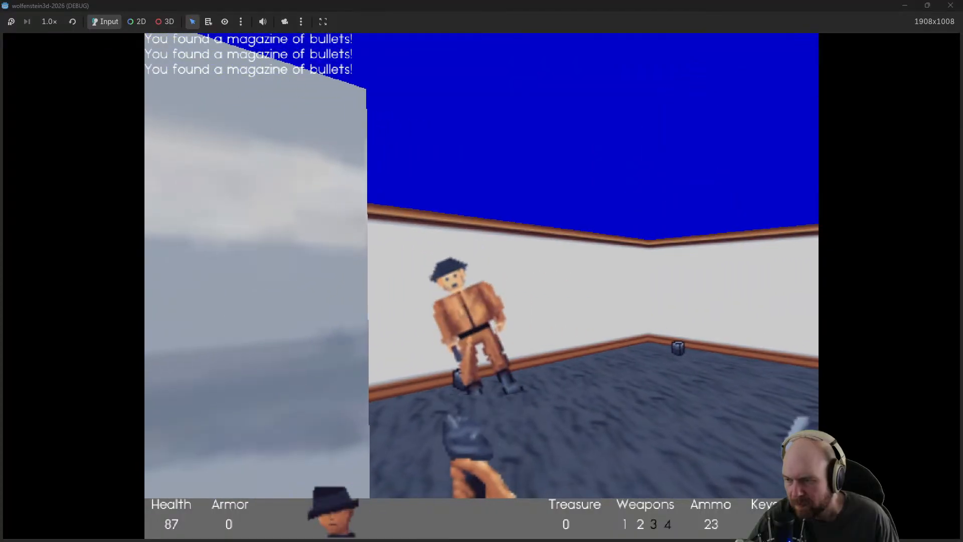
left_click(482, 286)
key("w")
key("w")
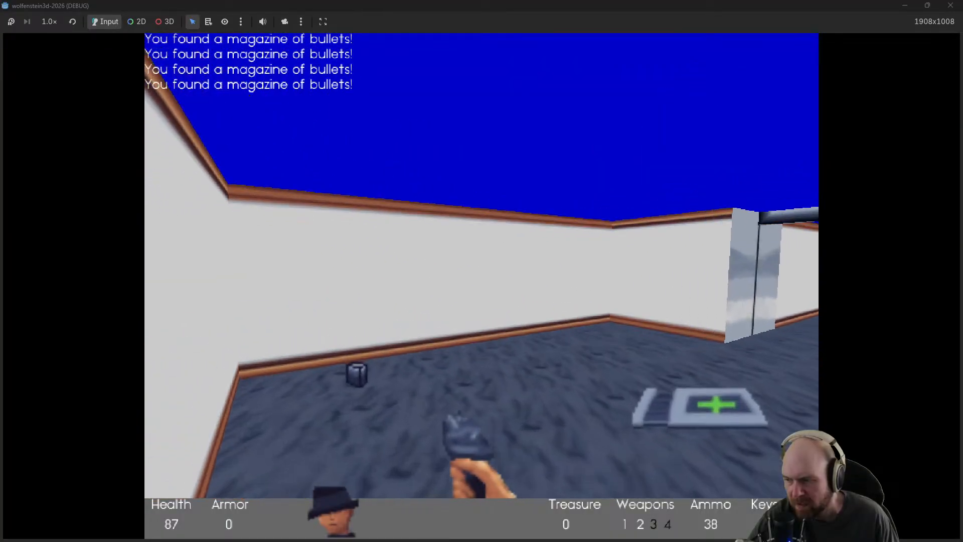
key("w")
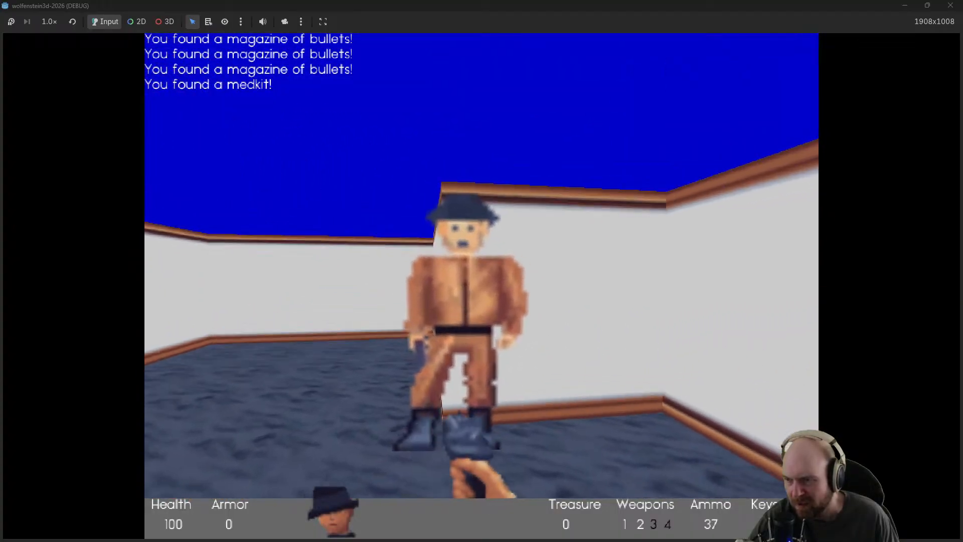
Go through the passage's far steel door into the wood corridors and shoot the first soldier there
key("w")
key("e")
key("w")
key("s")
key("w")
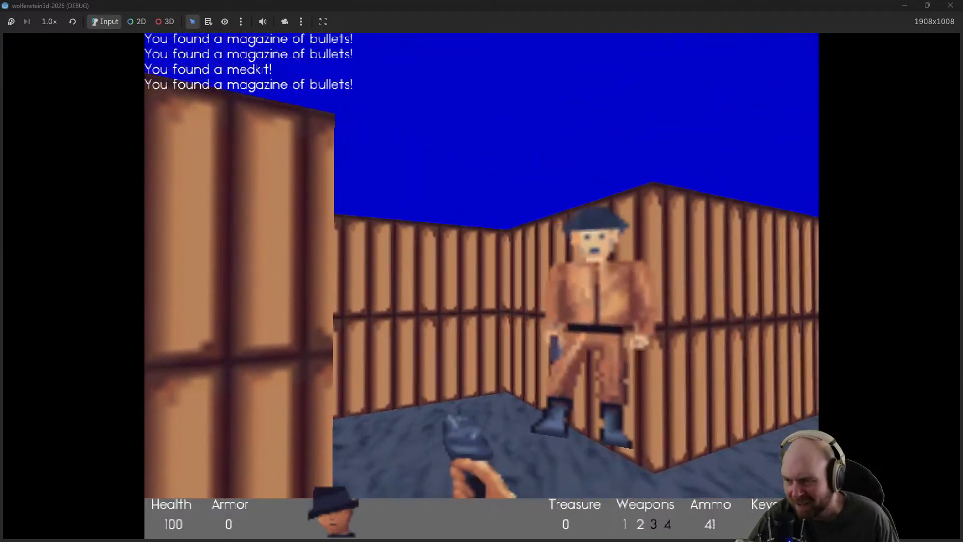
left_click(482, 286)
left_click(482, 286)
left_click(481, 286)
key("w")
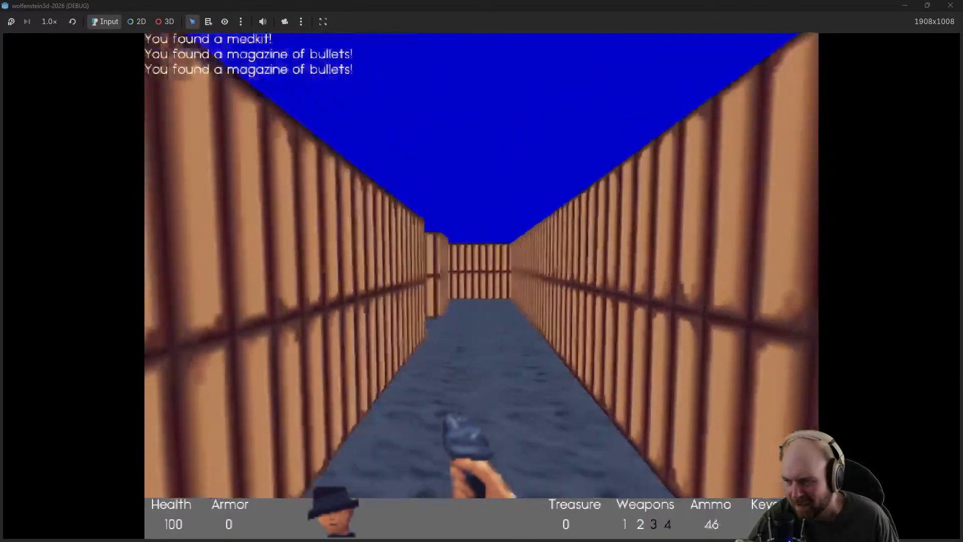
Advance along the wood corridors, testing the alcove ambushes by shooting each soldier and collecting the dropped magazines
key("w")
left_click(481, 286)
left_click(481, 286)
left_click(482, 286)
left_click(482, 286)
key("w")
key("w")
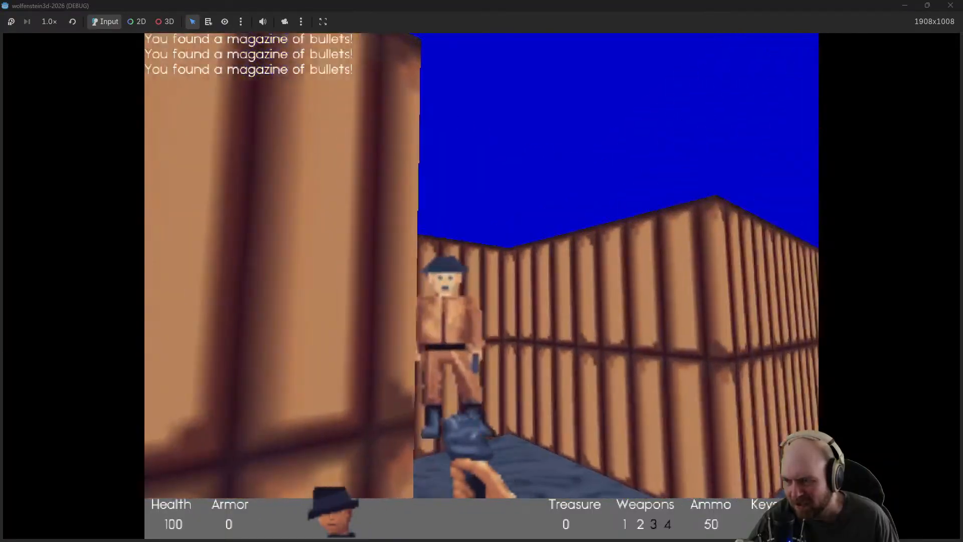
left_click(482, 286)
left_click(481, 286)
left_click(481, 286)
left_click(482, 286)
key("w")
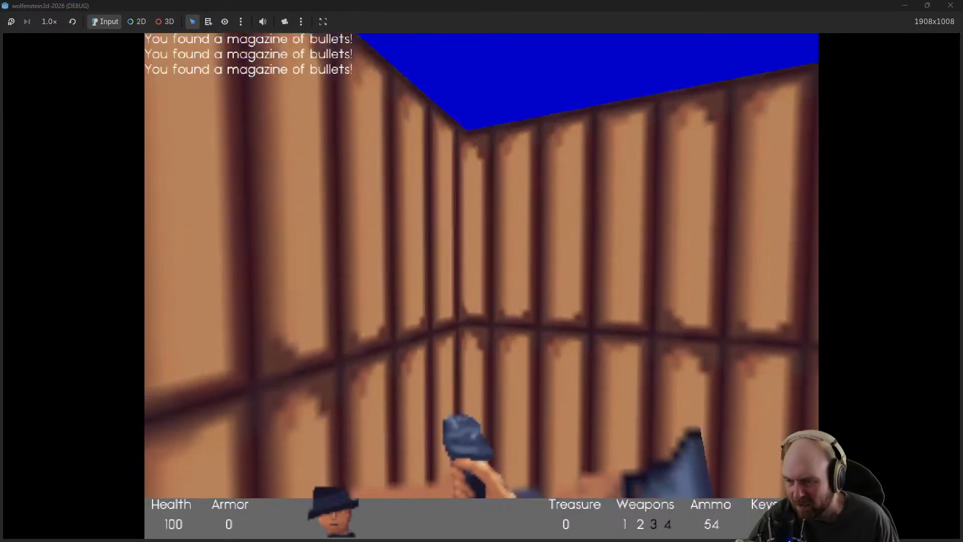
key("w")
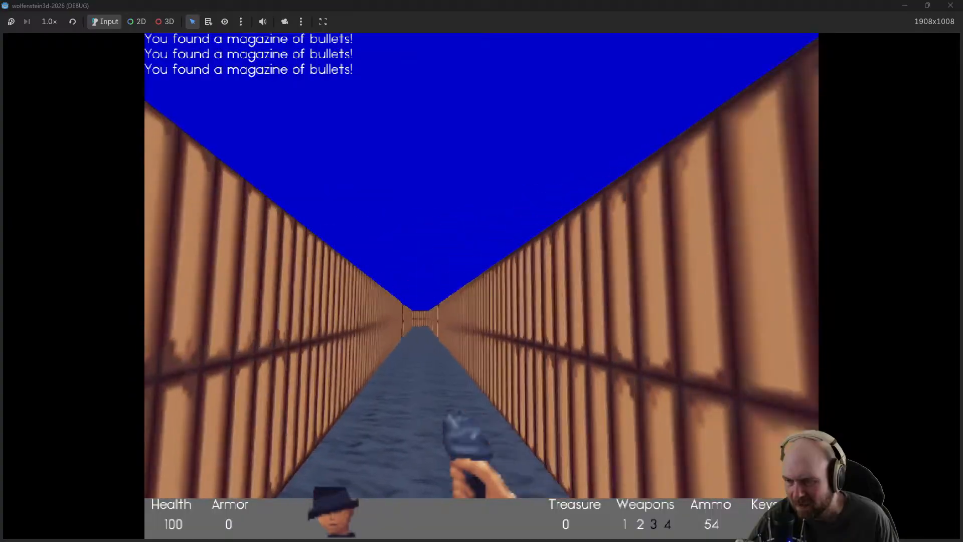
left_click(481, 286)
left_click(482, 286)
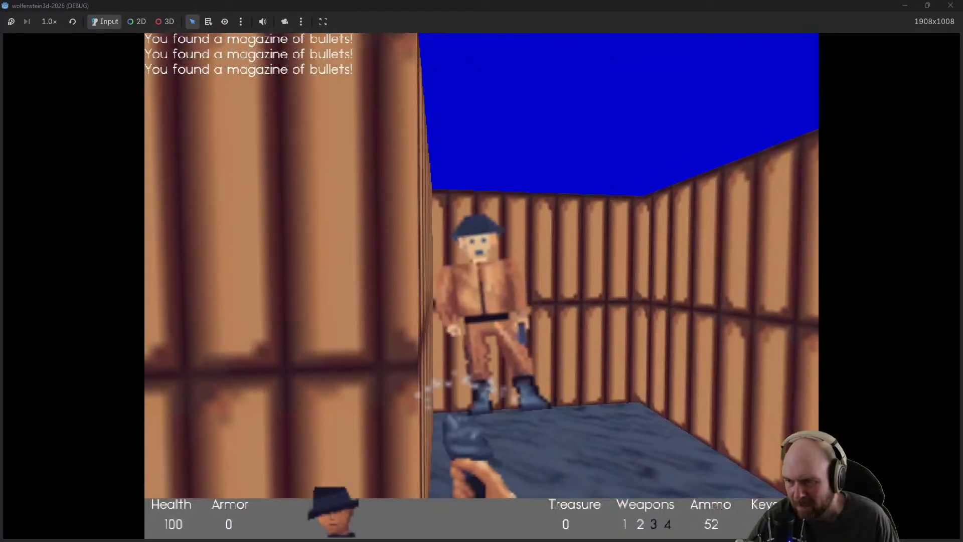
left_click(481, 286)
left_click(481, 286)
key("w")
key("w")
key("w")
key("d")
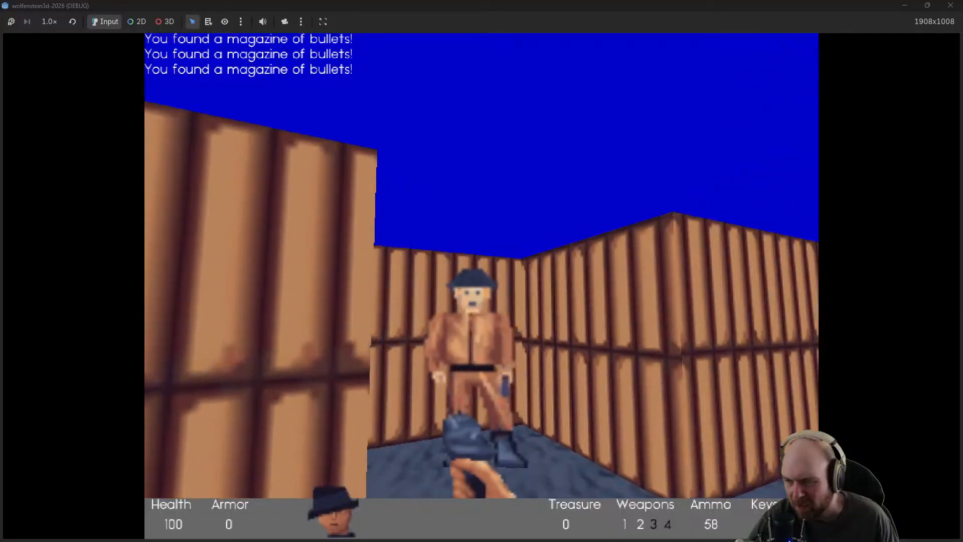
key("w")
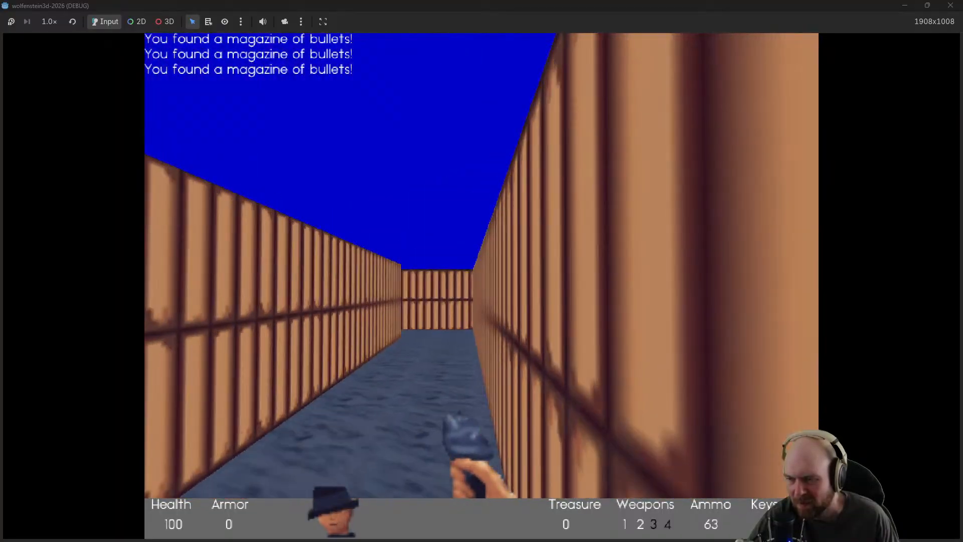
key("w")
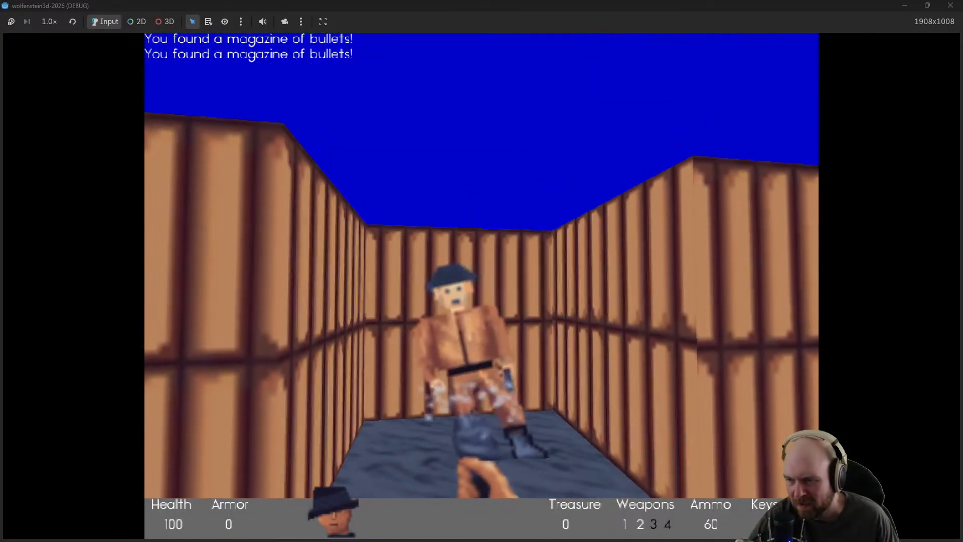
Test combat at the wood corridor junctions by strafing and shooting the soldiers who close in
key("w")
left_click(481, 286)
key("d")
left_click(482, 286)
left_click(481, 286)
left_click(482, 286)
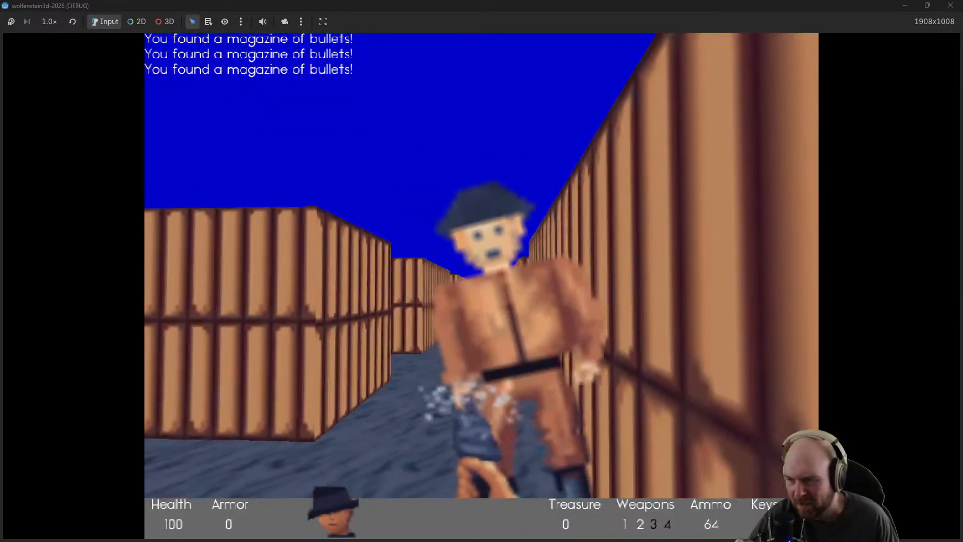
left_click(481, 286)
left_click(482, 286)
left_click(481, 286)
key("w")
left_click(482, 286)
key("a")
left_click(482, 286)
left_click(482, 286)
key("d")
left_click(481, 286)
key("w")
left_click(482, 286)
left_click(481, 266)
left_click(482, 266)
left_click(481, 266)
key("w")
left_click(481, 266)
key("w")
left_click(482, 266)
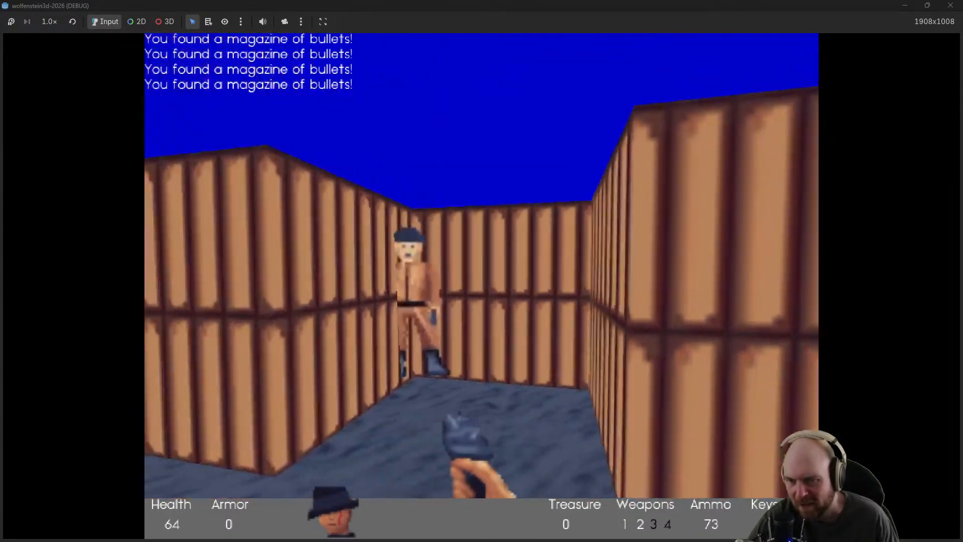
Clear the soldiers around the next wood corner and along the adjoining corridor, picking up their ammo
left_click(482, 266)
left_click(482, 266)
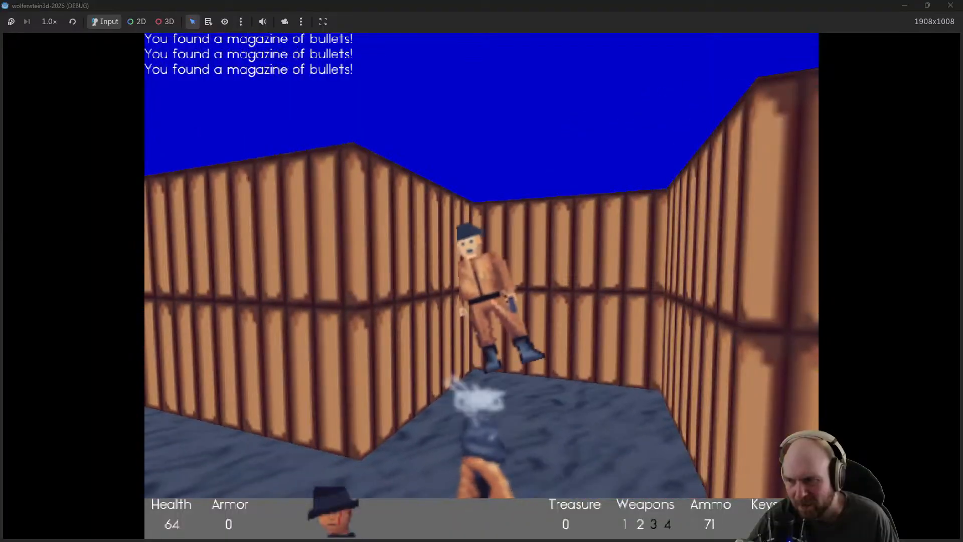
left_click(481, 266)
left_click(481, 266)
left_click(481, 266)
key("w")
left_click(482, 265)
key("w")
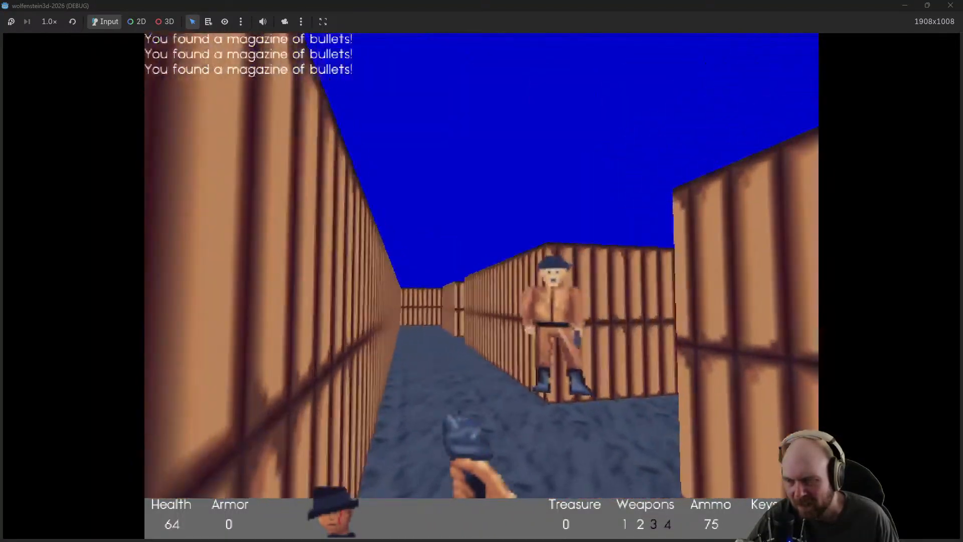
left_click(481, 266)
left_click(481, 266)
left_click(481, 265)
left_click(481, 266)
key("w")
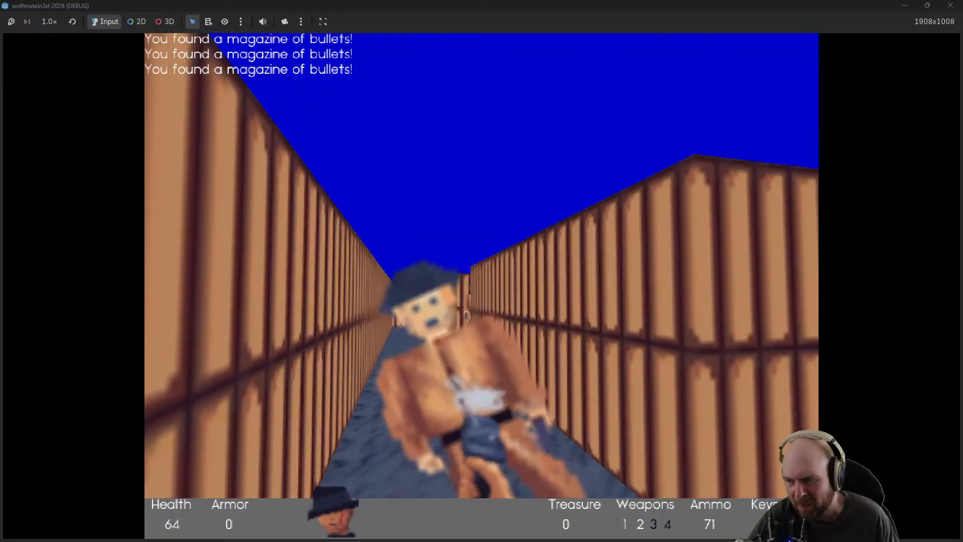
left_click(482, 265)
left_click(482, 266)
left_click(481, 266)
left_click(481, 266)
left_click(482, 266)
key("w")
left_click(482, 266)
left_click(482, 266)
key("w")
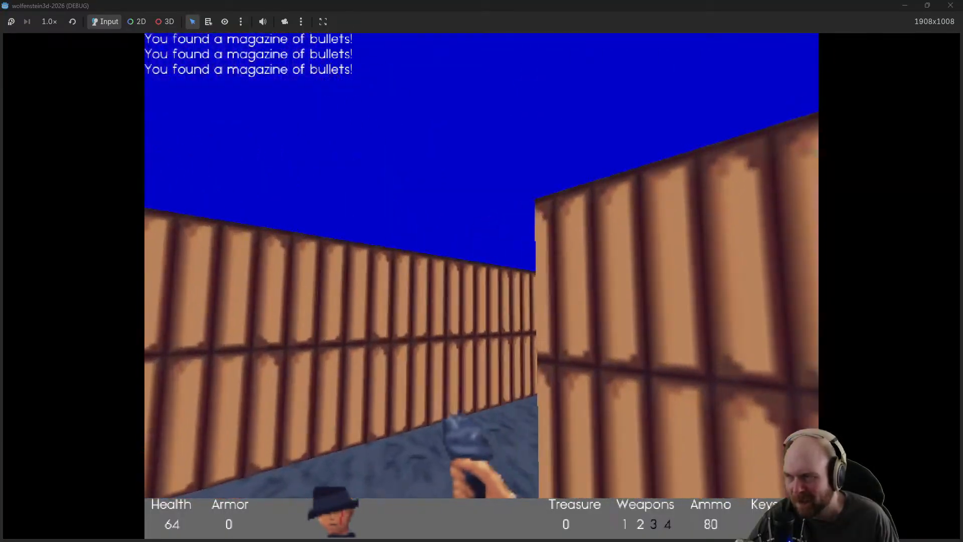
Walk the remaining cleared wood corridors to check their layout and stop the playtest
key("w")
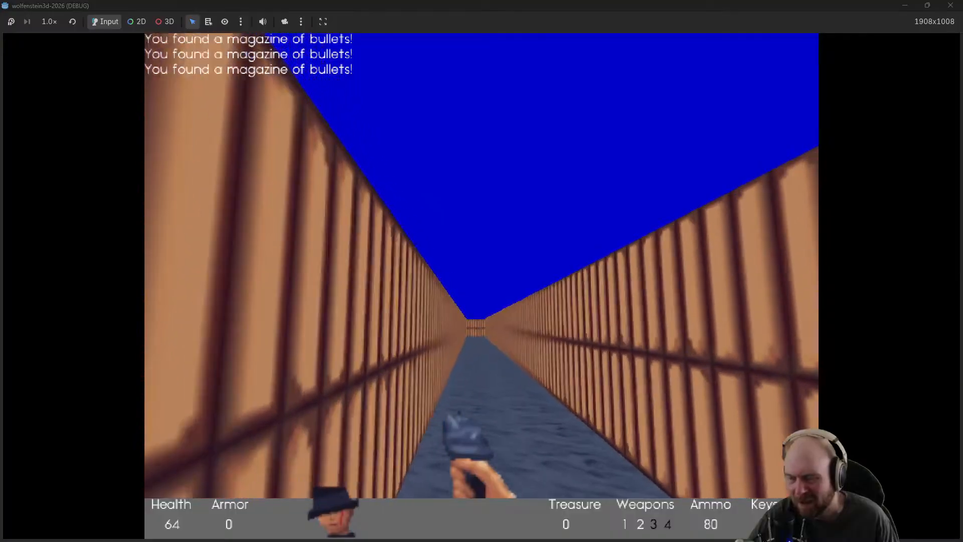
key("w")
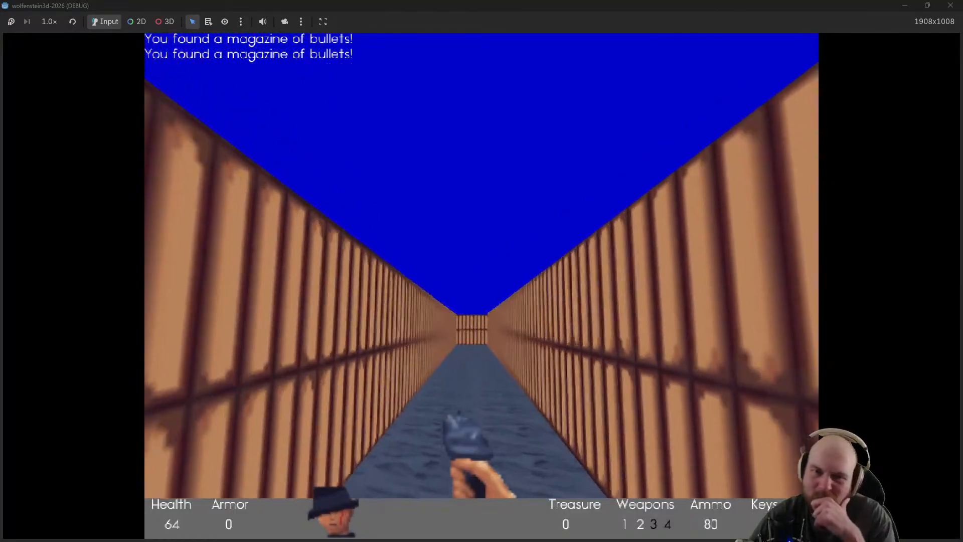
key("w")
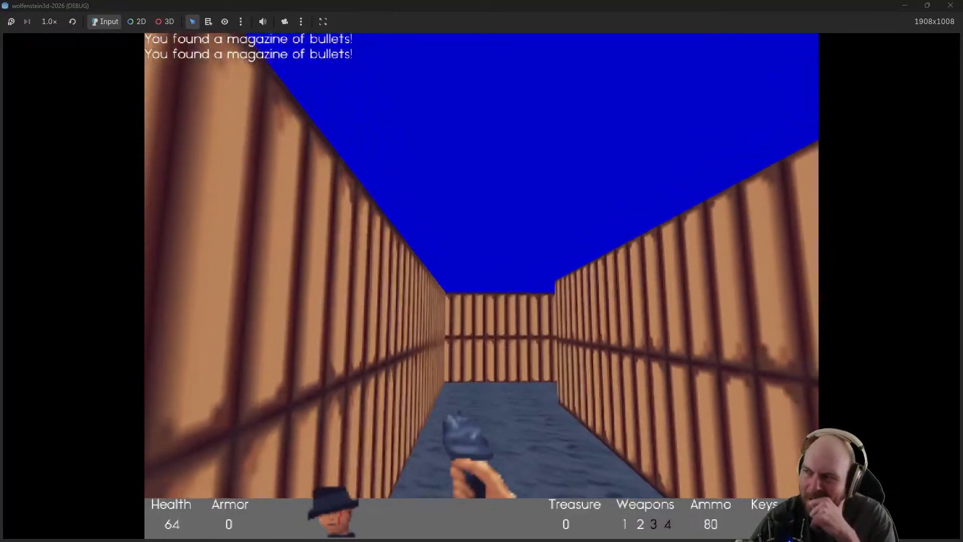
key("w")
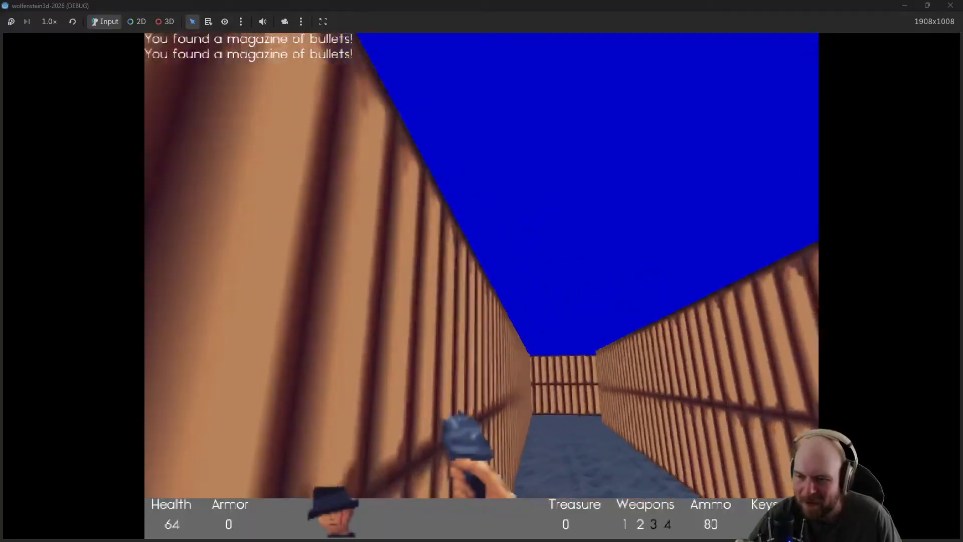
key("w")
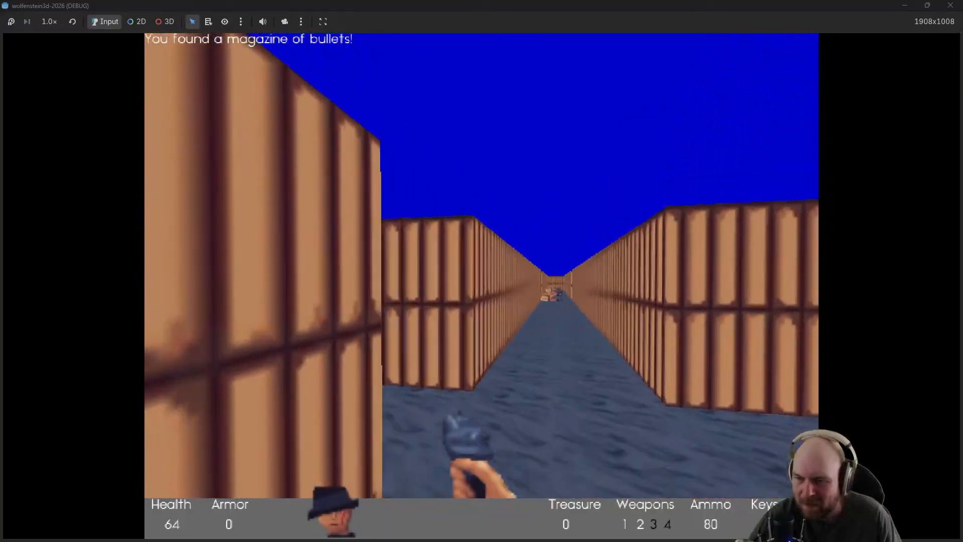
key("w")
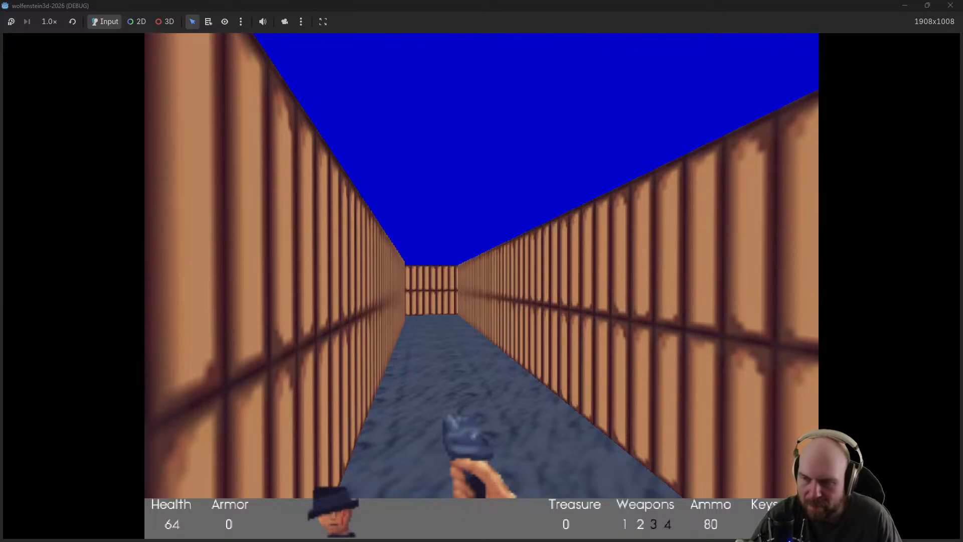
key("F8")
On FloorData, paint a cross-shaped dark blue stone room east of the wood loops, joined to them by a steel door tile
scroll(572, 224, "down", 3)
middle_click_drag(590, 232, 450, 391)
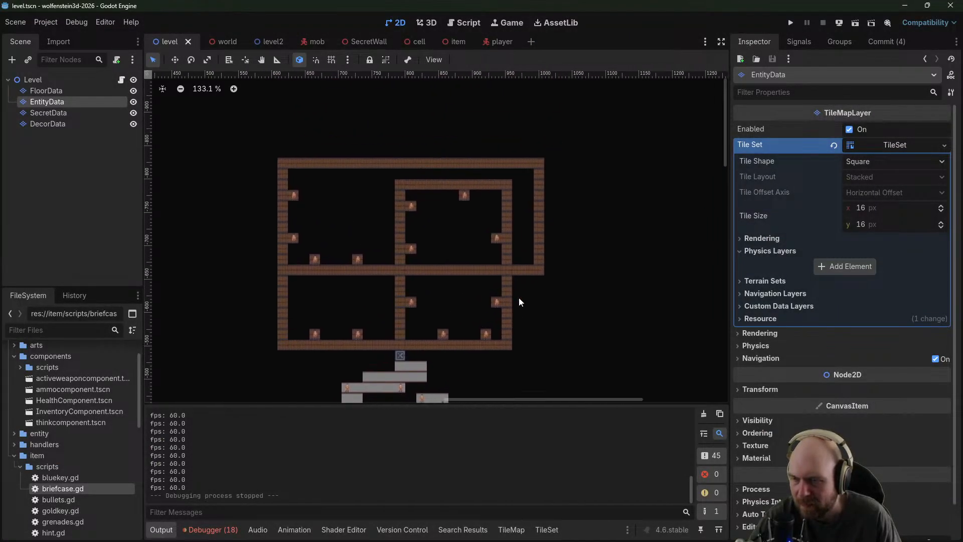
middle_click_drag(568, 213, 522, 208)
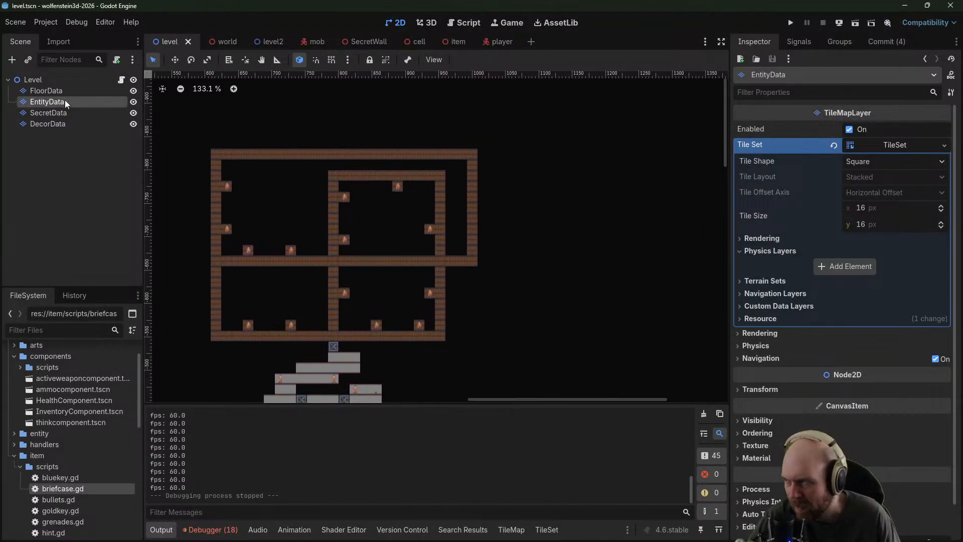
left_click(53, 90)
left_click(440, 453)
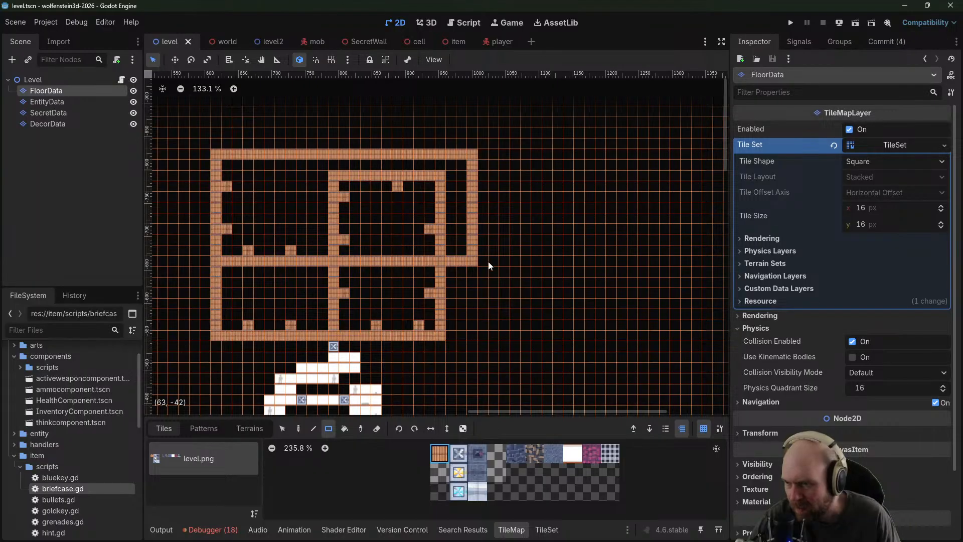
left_click(522, 455)
left_click_drag(483, 209, 538, 209)
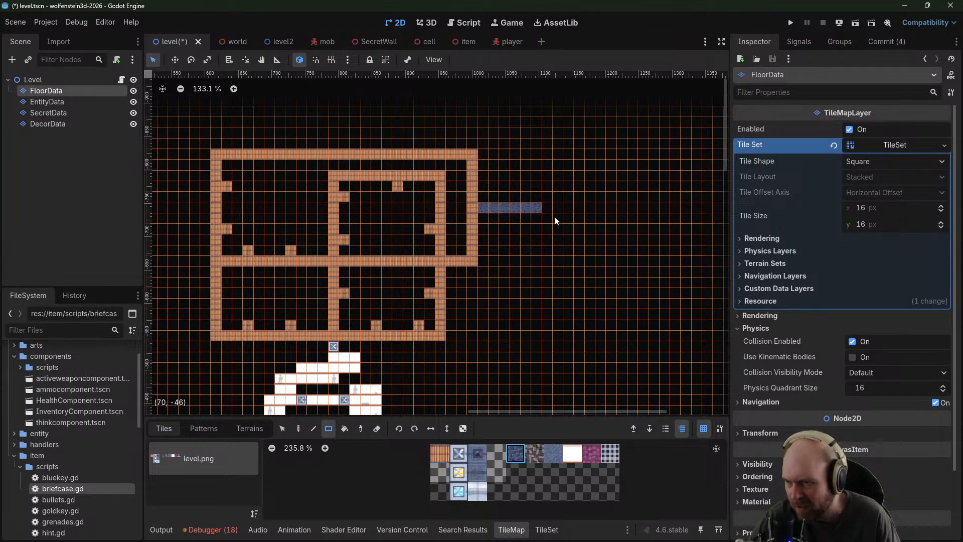
left_click(459, 453)
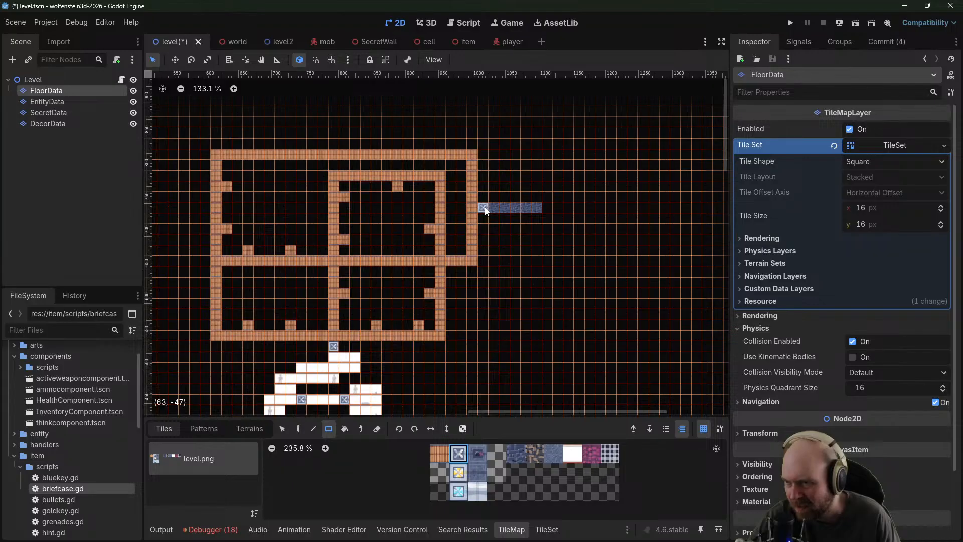
left_click(516, 453)
left_click_drag(500, 197, 540, 222)
left_click_drag(522, 185, 547, 164)
left_click_drag(526, 230, 545, 243)
left_click_drag(555, 196, 582, 215)
Examine how the new cross-shaped room sits relative to the wood loops, white passage and blue corridors
mouse_move(625, 183)
middle_mouse_down()
mouse_move(570, 234)
mouse_move(581, 411)
mouse_move(585, 381)
middle_mouse_up()
middle_click_drag(479, 301, 648, 85)
middle_click_drag(559, 218, 578, 108)
middle_click_drag(387, 252, 502, 213)
scroll(503, 216, "down", 4)
scroll(503, 216, "down", 2)
middle_click_drag(532, 172, 457, 274)
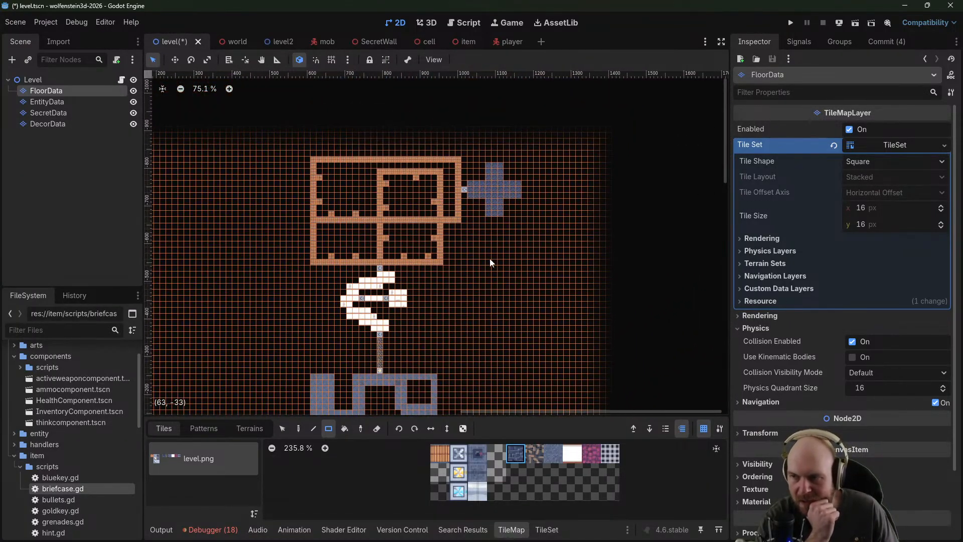
scroll(532, 221, "up", 3)
scroll(533, 224, "down", 1)
scroll(533, 220, "up", 1)
middle_click_drag(532, 203, 520, 286)
scroll(519, 285, "up", 4)
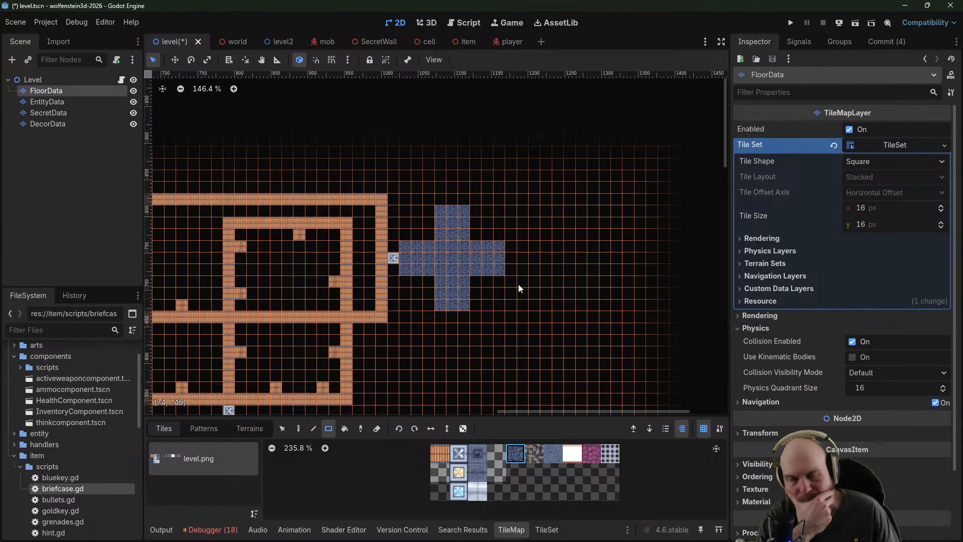
Paint a 3x3 wood room with a one-tile entrance inside the northwest wood loop and mark the entrance as secret on SecretData
middle_click_drag(452, 300, 679, 164)
middle_click_drag(365, 225, 410, 320)
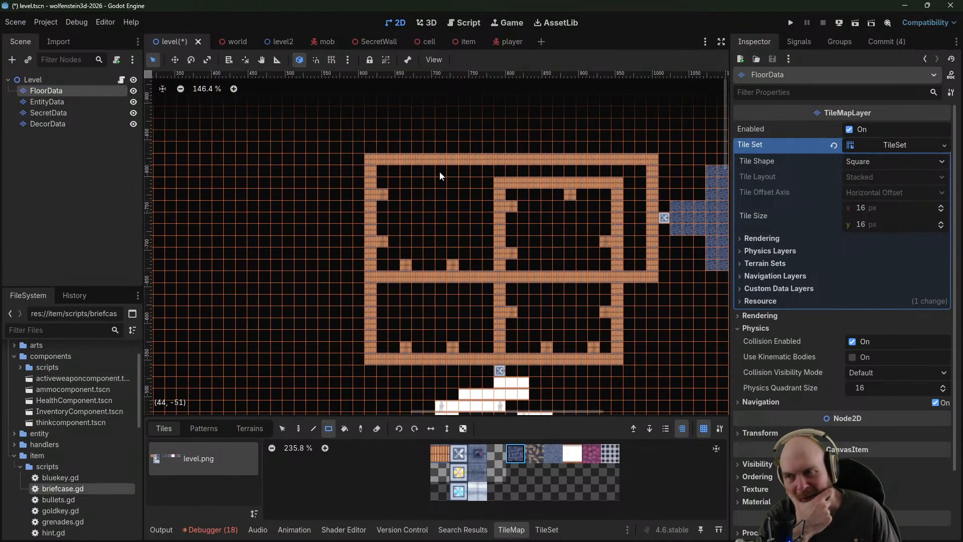
left_click(439, 453)
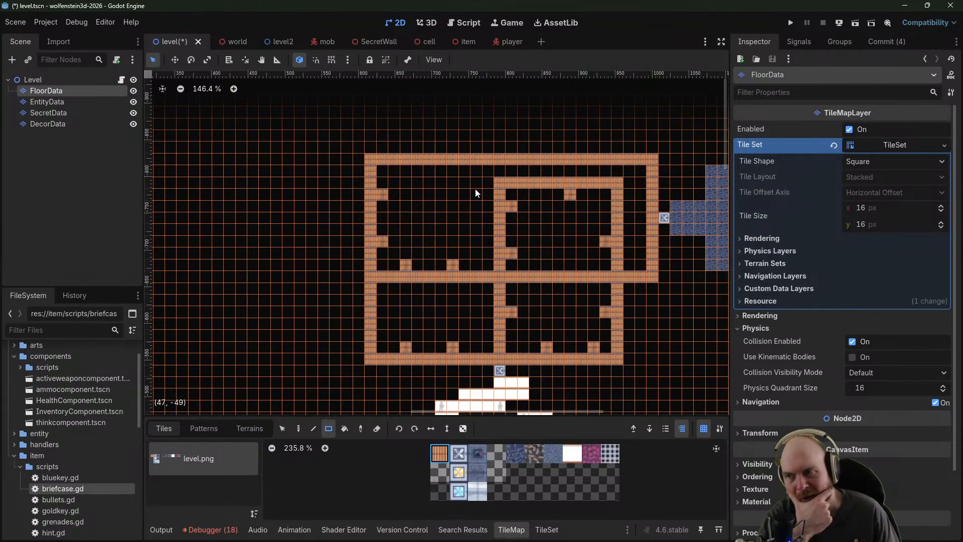
left_click_drag(460, 182, 435, 202)
left_click(67, 114)
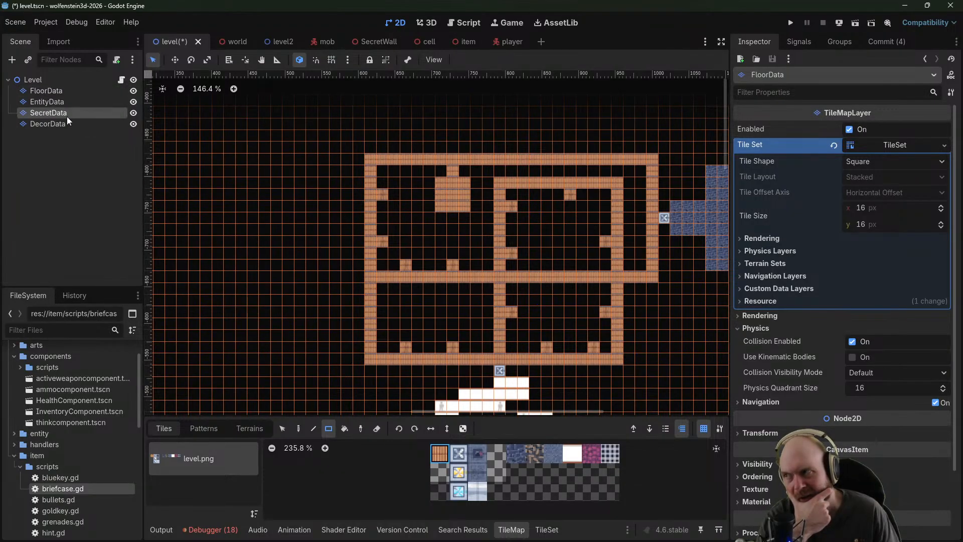
left_click(487, 462)
left_click(452, 172)
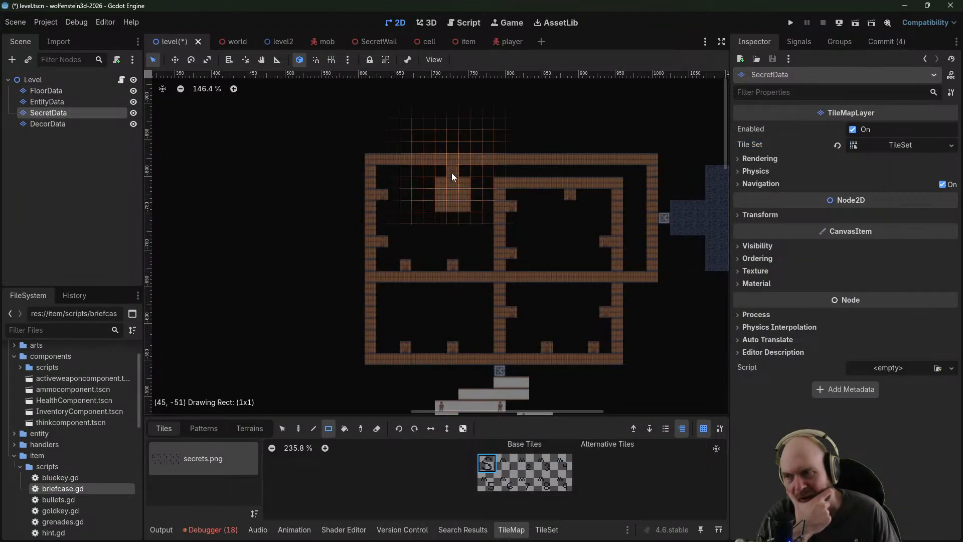
Paint a small blue nook inside the northeast blue corridor loop and mark its one-tile east entrance as a secret wall
scroll(490, 263, "down", 2)
mouse_move(515, 249)
middle_mouse_down()
mouse_move(477, 145)
mouse_move(488, 86)
middle_mouse_up()
middle_click_drag(477, 193, 477, 99)
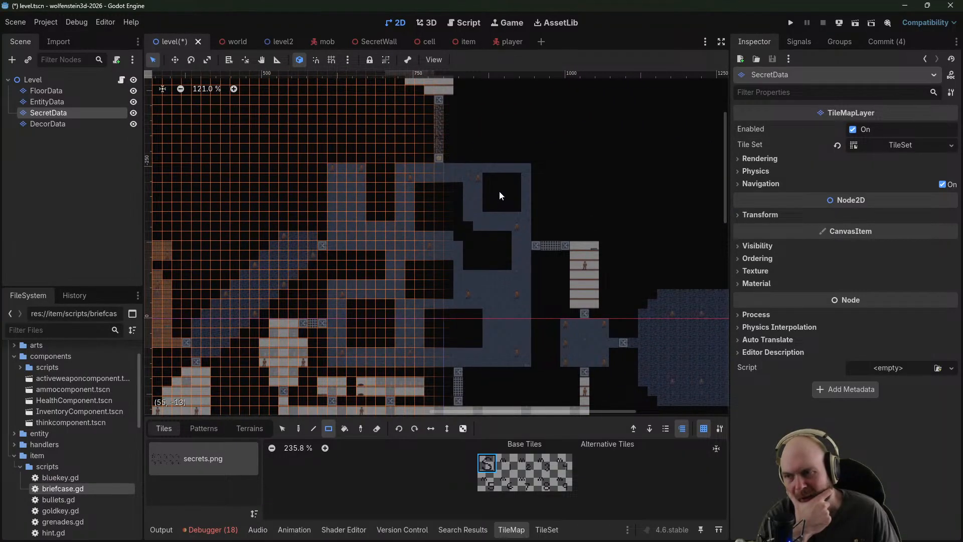
scroll(495, 326, "up", 2)
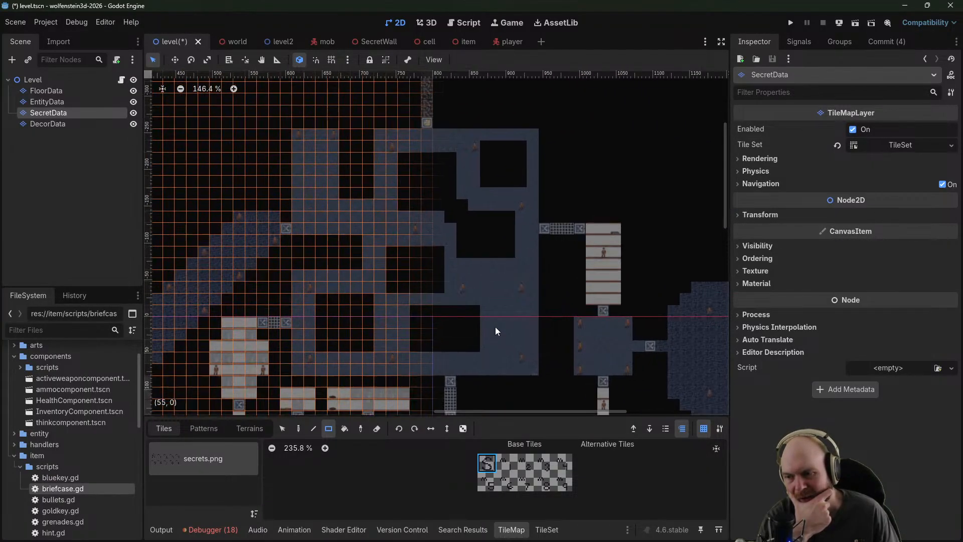
left_click(129, 90)
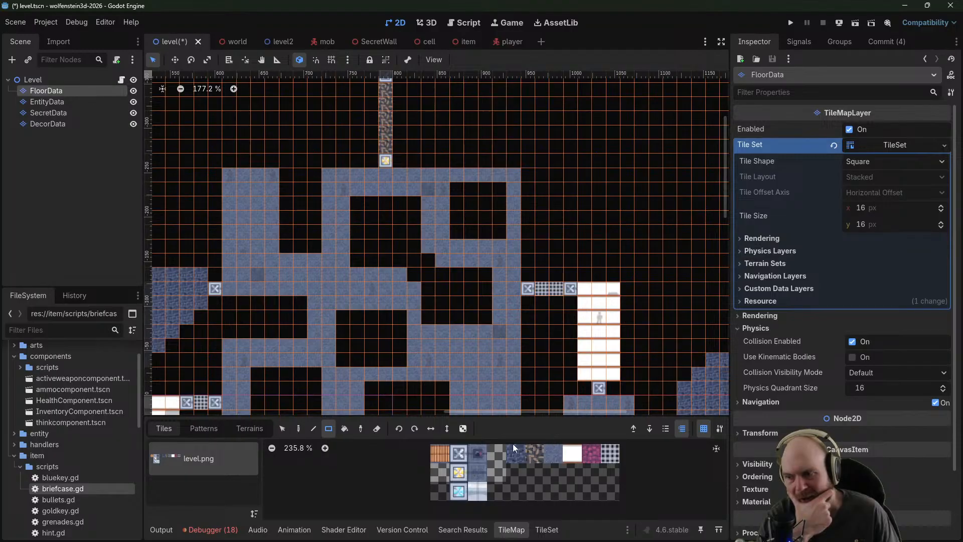
left_click(550, 453)
left_click_drag(475, 204, 489, 219)
left_click(495, 220)
left_click(69, 111)
left_click(491, 460)
left_click(498, 218)
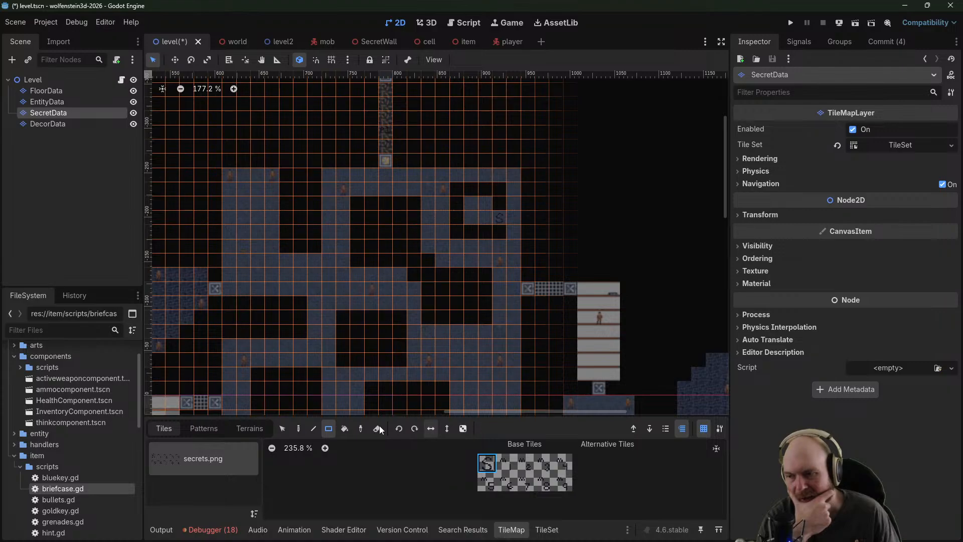
Place two pickups side by side in the secret blue nook on EntityData
left_click(57, 94)
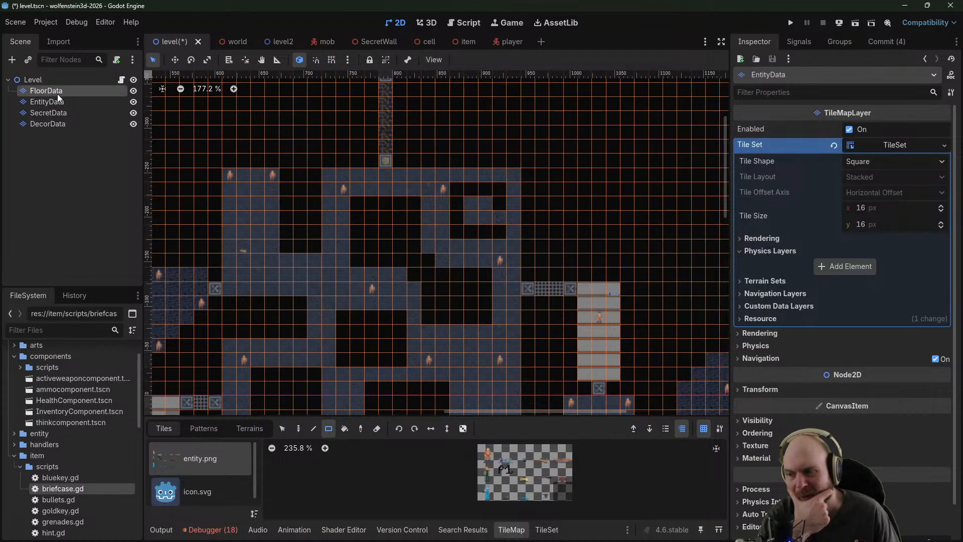
left_click(59, 100)
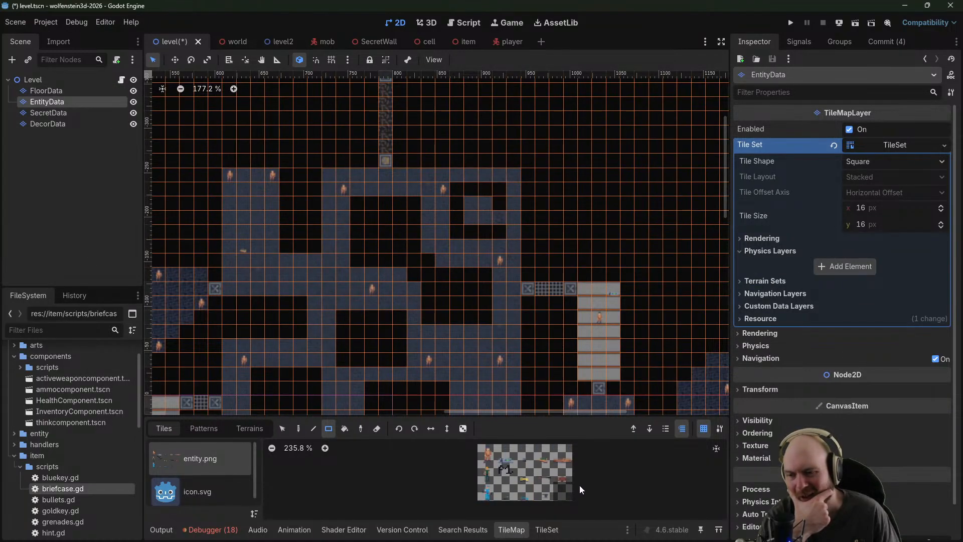
left_click(563, 478)
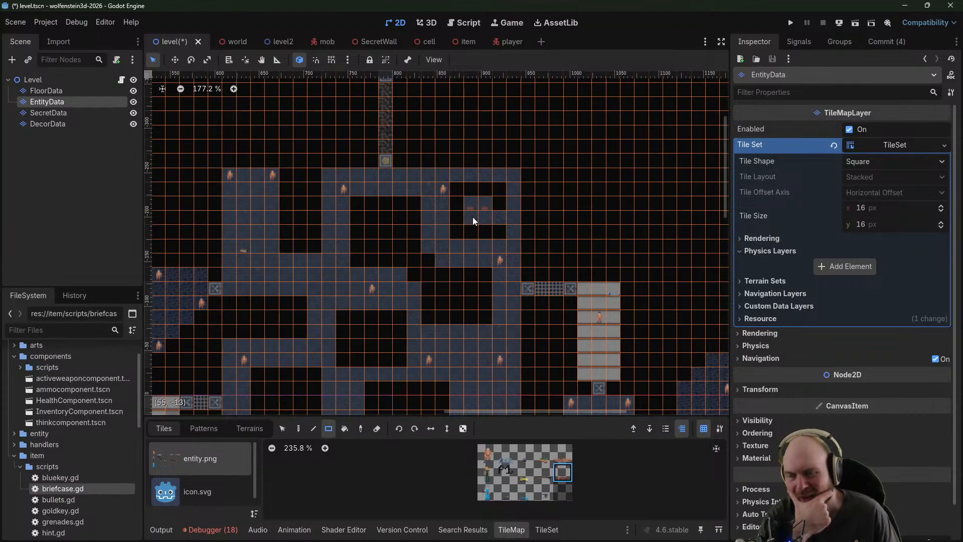
Repaint the 3x3 secret room in the northwest wood loop with the purple stone tile on FloorData
scroll(497, 287, "up", 10)
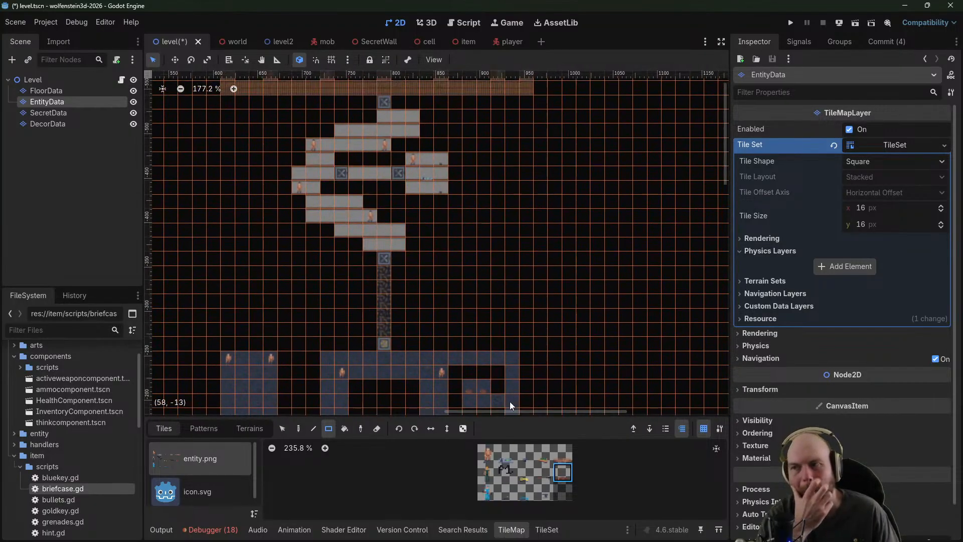
scroll(510, 351, "right", 3)
middle_click_drag(546, 168, 570, 125)
middle_click_drag(454, 333, 681, 361)
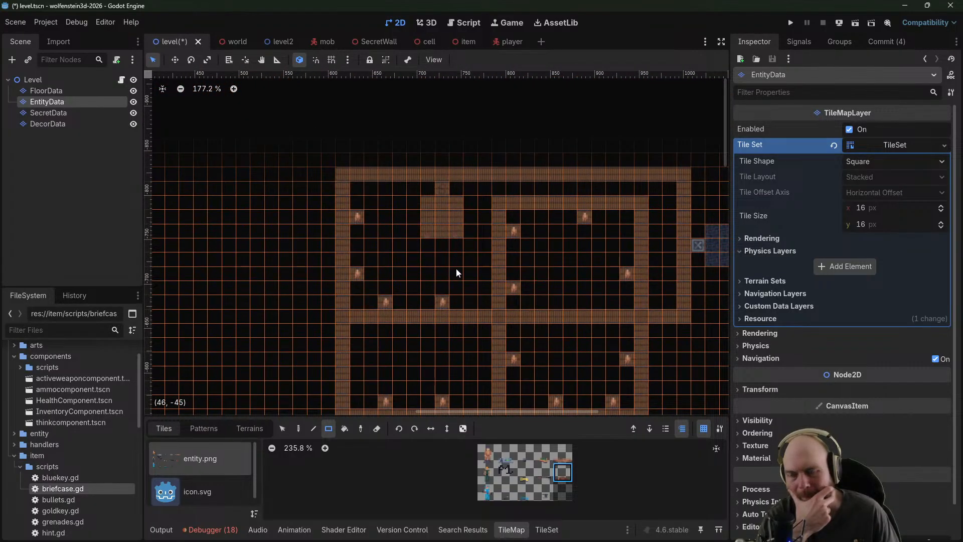
mouse_move(435, 296)
middle_mouse_down()
mouse_move(461, 239)
mouse_move(471, 106)
mouse_move(520, 395)
mouse_move(533, 127)
mouse_move(529, 248)
mouse_move(598, 254)
mouse_move(316, 258)
mouse_move(414, 292)
mouse_move(311, 405)
middle_mouse_up()
middle_click_drag(396, 195, 374, 375)
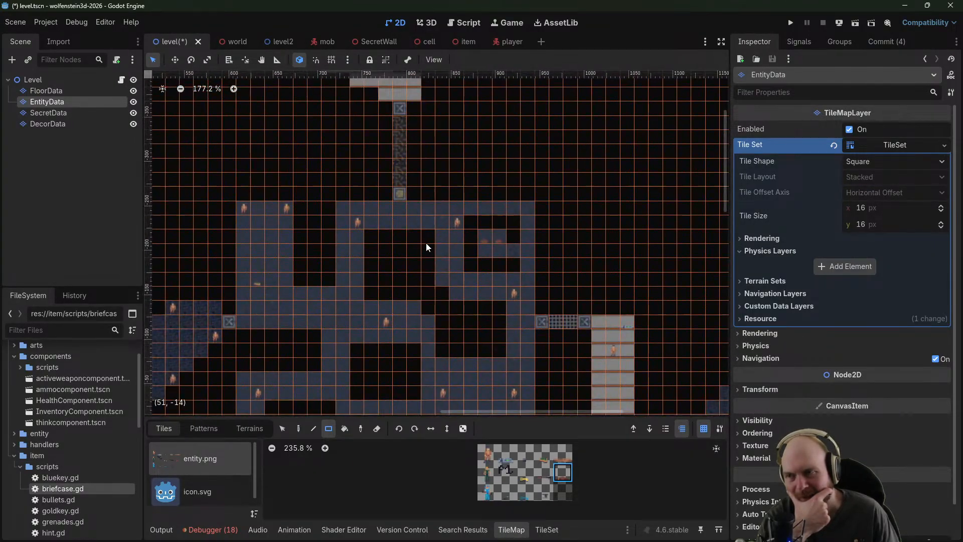
middle_click_drag(426, 221, 420, 401)
middle_click_drag(405, 79, 392, 318)
middle_click_drag(442, 190, 442, 293)
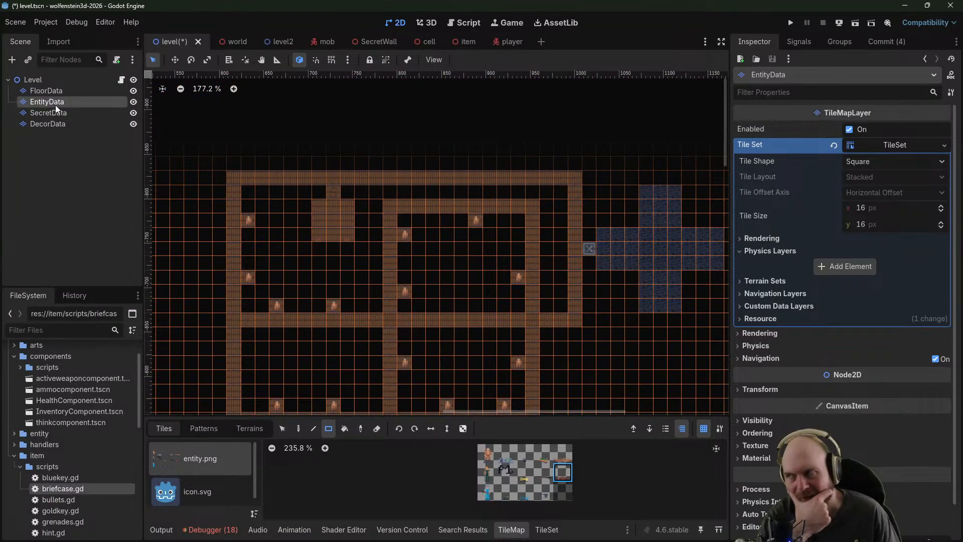
left_click(58, 93)
left_click(593, 455)
left_click_drag(347, 201, 319, 235)
Add steel door tiles at the south, north and east ends of the cross-shaped blue stone room
middle_click_drag(375, 298, 339, 137)
middle_click_drag(323, 180, 246, 311)
middle_click_drag(492, 291, 435, 295)
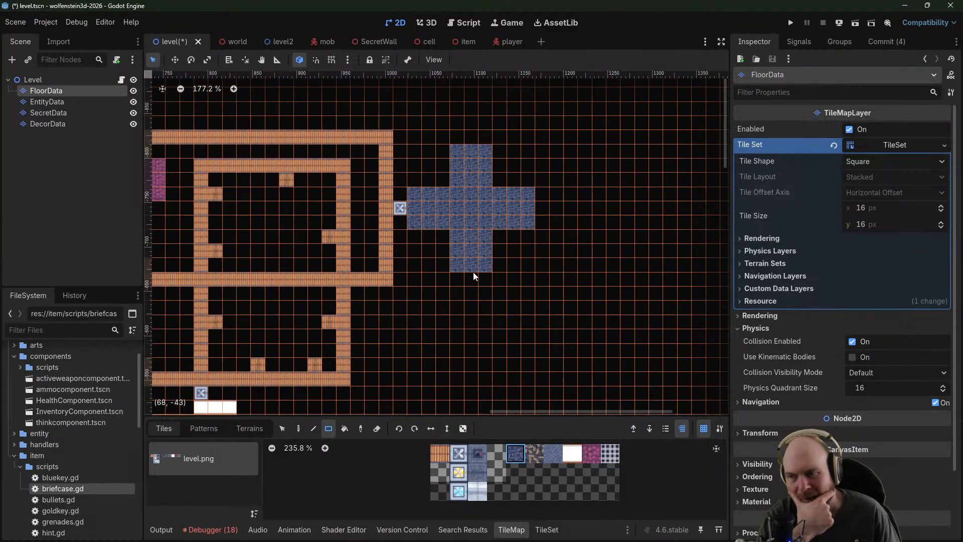
left_click(459, 453)
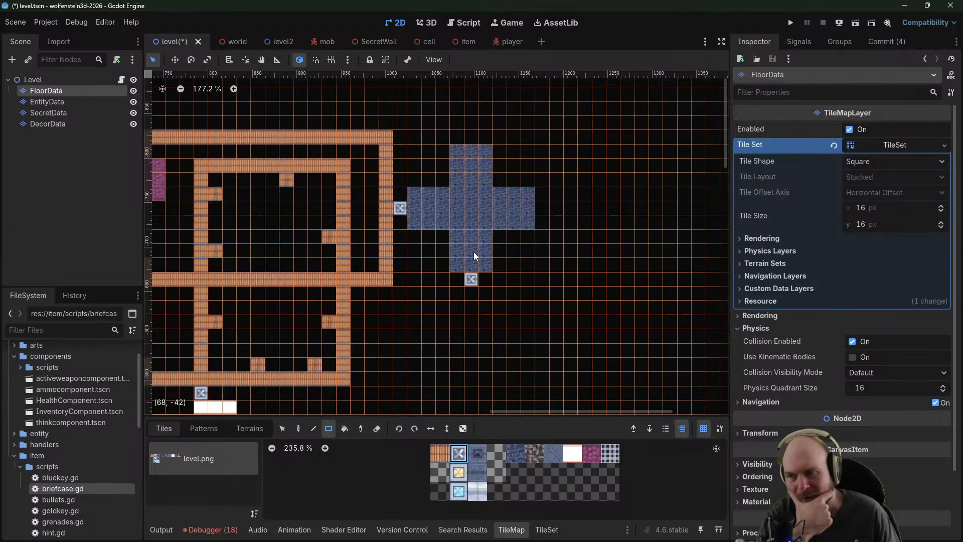
left_click(470, 138)
left_click(543, 207)
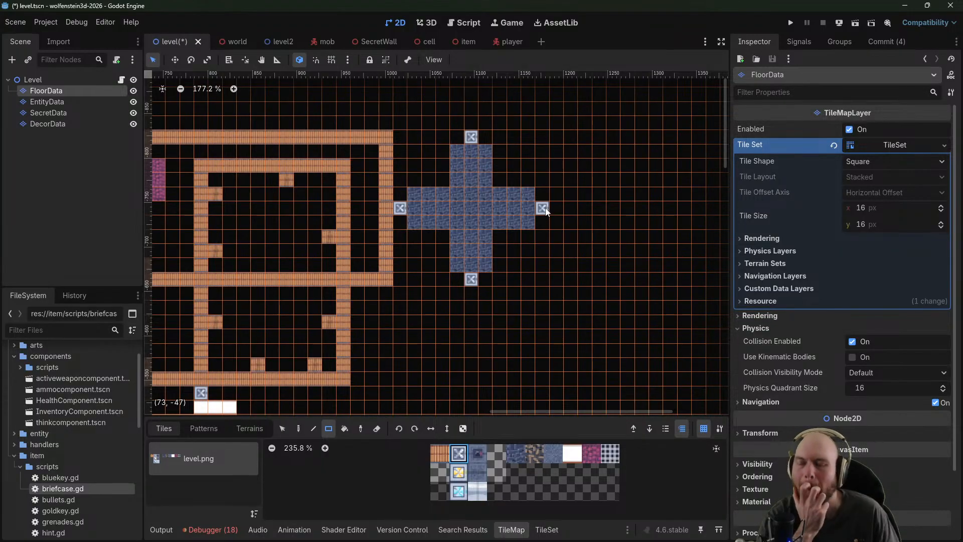
Erase single floor tiles along the edges of the cross-shaped room's arms to give it an irregular outline with cover
left_click(376, 429)
left_click(457, 166)
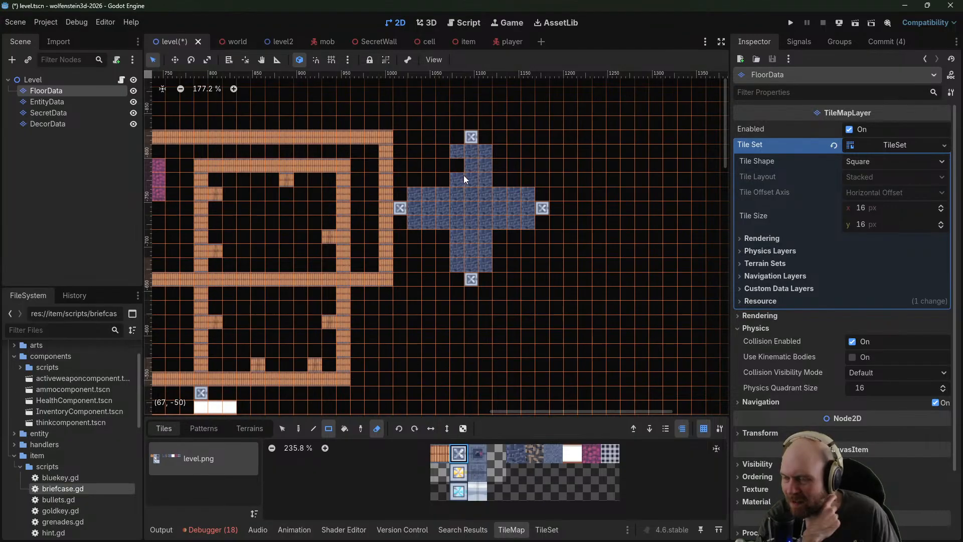
left_click(485, 251)
left_click(457, 250)
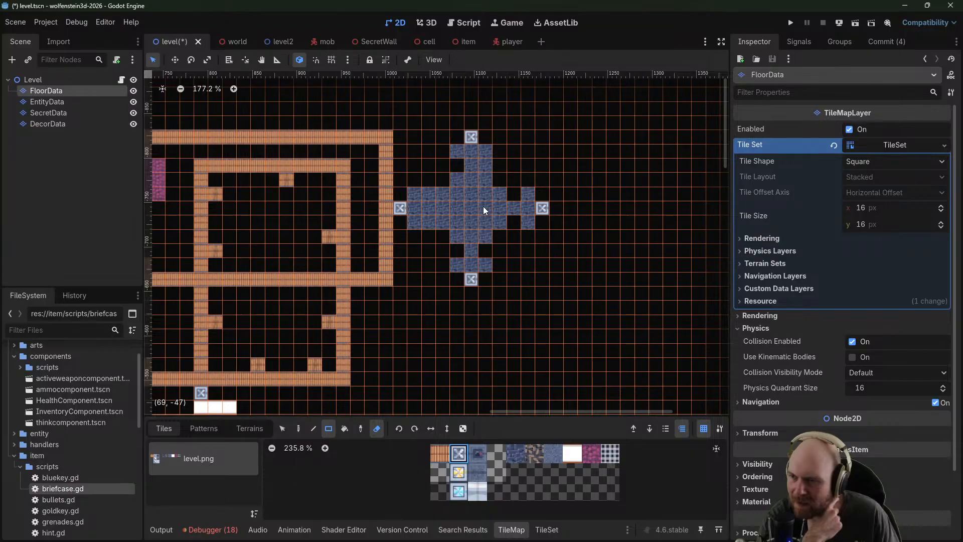
left_click_drag(486, 197, 486, 180)
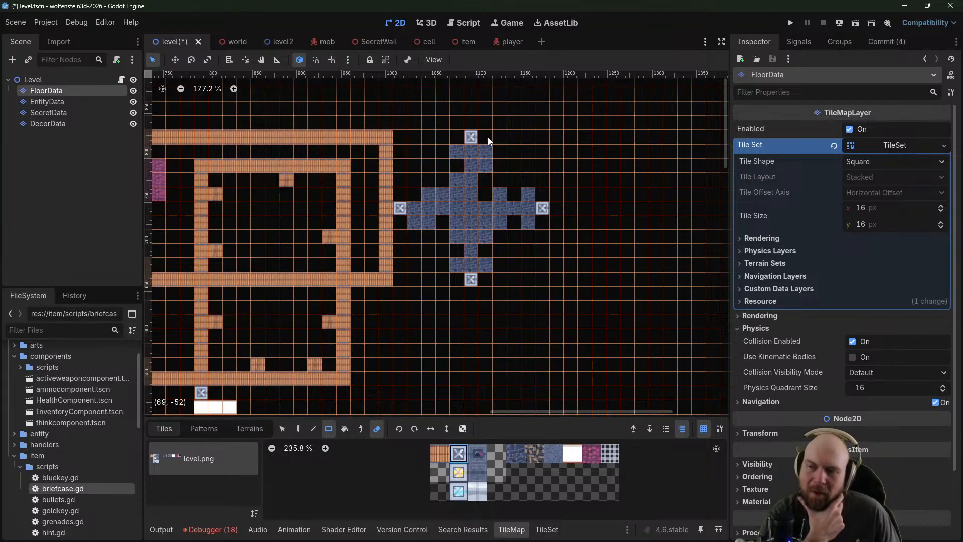
middle_click_drag(540, 144, 536, 176)
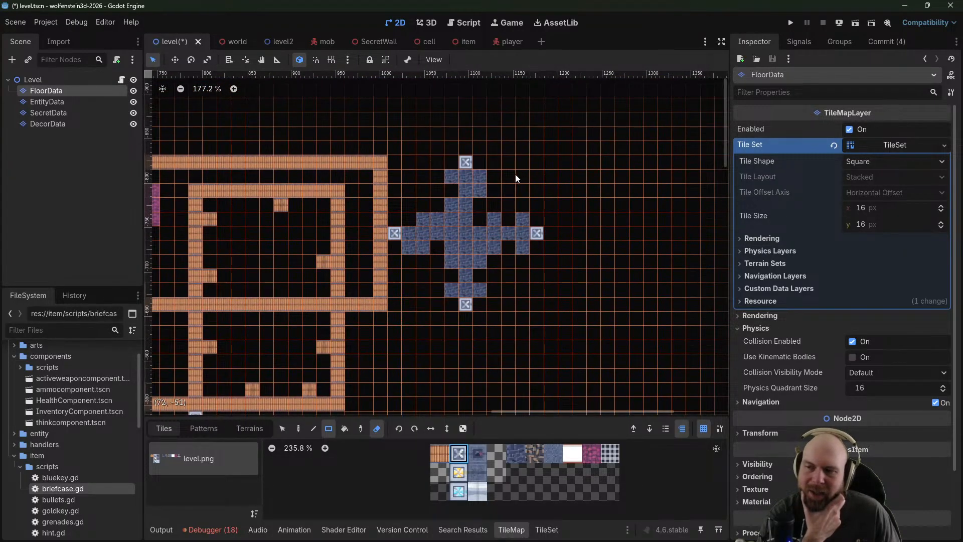
On DecorData, place seven standing decor props in the corners by the cross-shaped room's doors and one ceiling lamp in its north arm
left_click(60, 123)
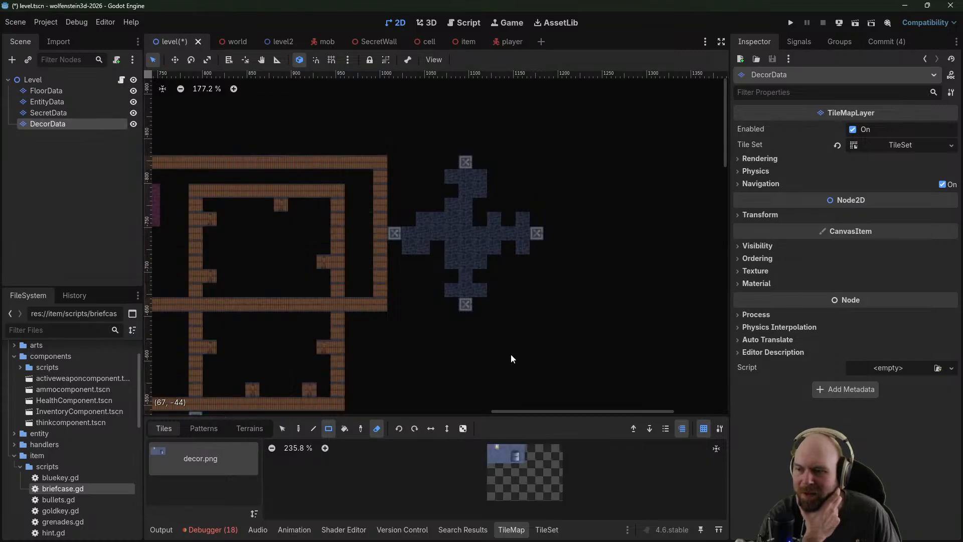
left_click(515, 454)
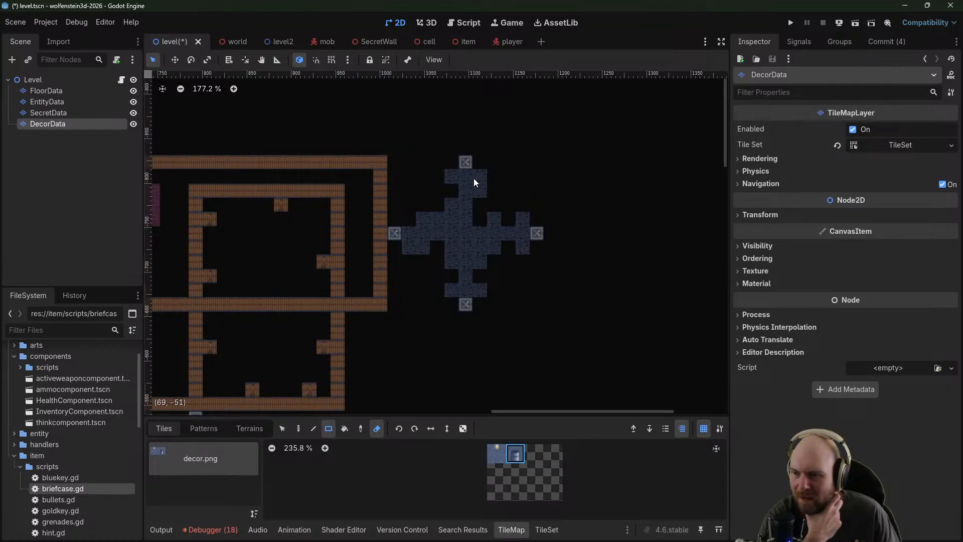
left_click(376, 429)
left_click(453, 176)
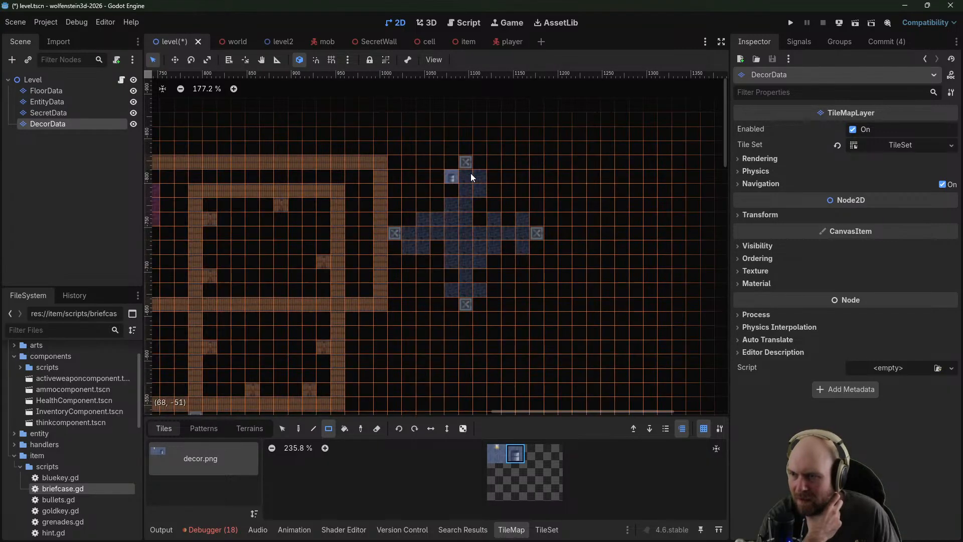
left_click(451, 290)
left_click(480, 290)
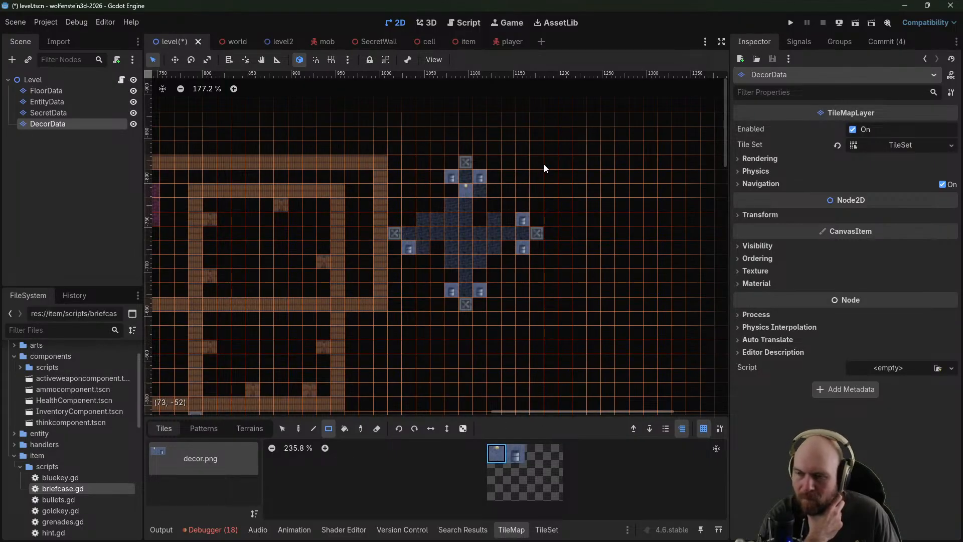
Place three ceiling lamp decor tiles in the existing irregular white room south of the wood corridors
middle_click_drag(543, 164, 567, 215)
middle_click_drag(408, 207, 727, 153)
middle_click_drag(442, 299, 245, 135)
left_click(353, 277)
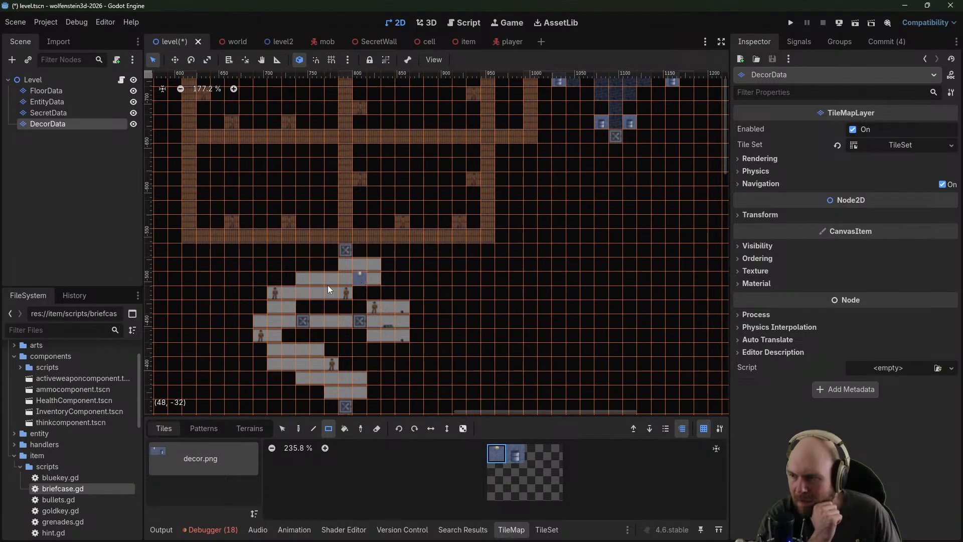
middle_click_drag(307, 293, 342, 218)
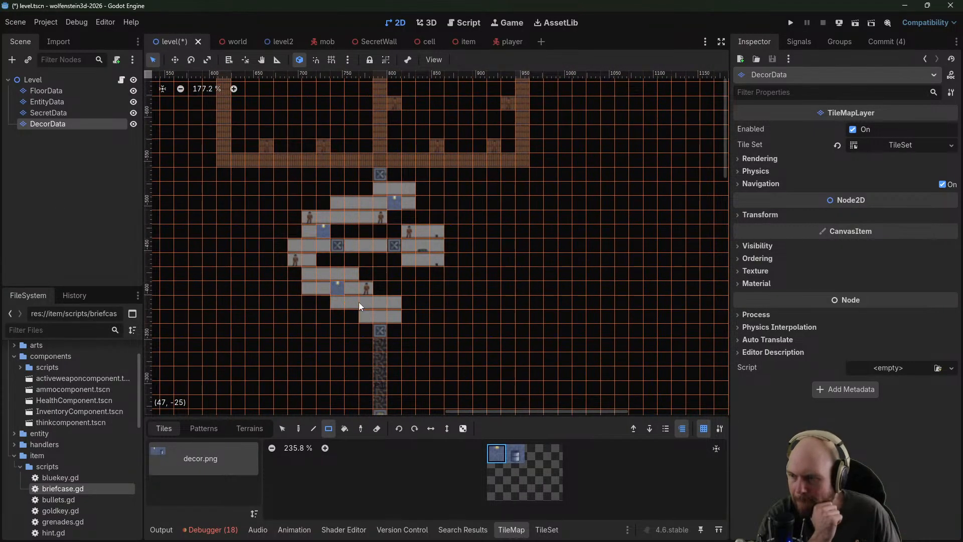
Examine the layout around the cross-shaped room and its surroundings for space to extend the level
middle_click_drag(407, 236, 466, 336)
middle_click_drag(533, 363, 420, 100)
middle_click_drag(522, 143, 453, 404)
middle_click_drag(484, 238, 438, 412)
middle_click_drag(477, 159, 424, 193)
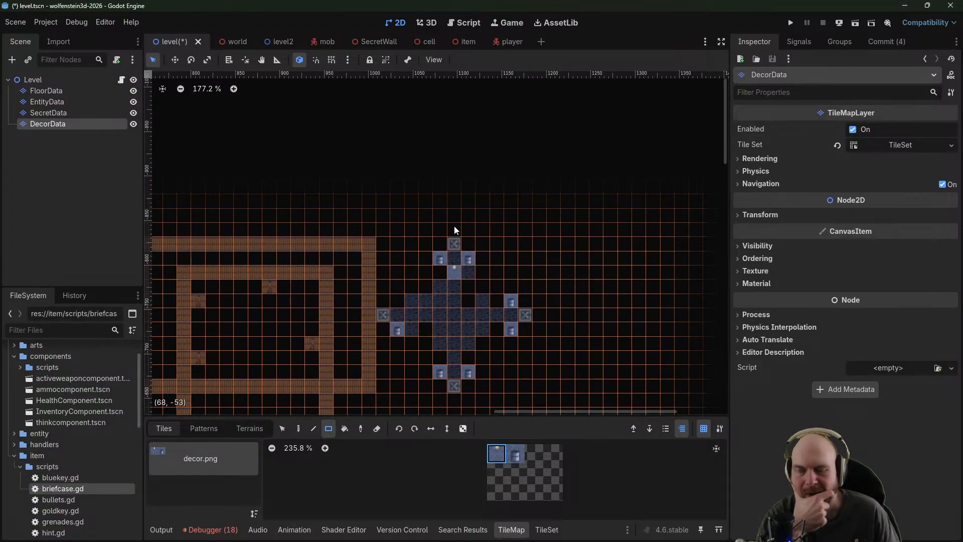
middle_click_drag(565, 300, 628, 77)
scroll(550, 203, "down", 3)
middle_click_drag(518, 236, 529, 125)
middle_click_drag(503, 158, 445, 346)
middle_click_drag(534, 214, 515, 299)
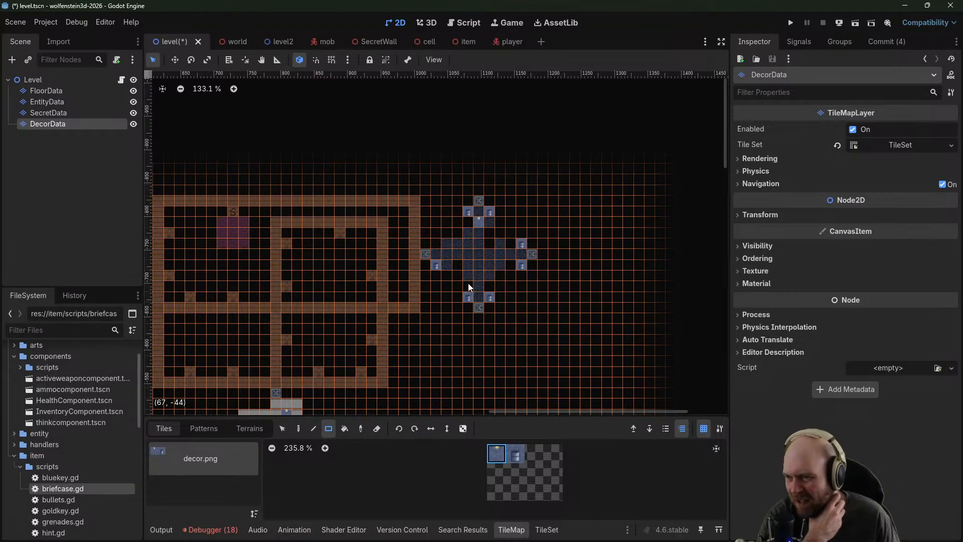
middle_click_drag(421, 155, 398, 252)
On FloorData, paint a metal grate corridor from the cross-shaped room's south door, leading east to a 3x3 side room
left_click(35, 92)
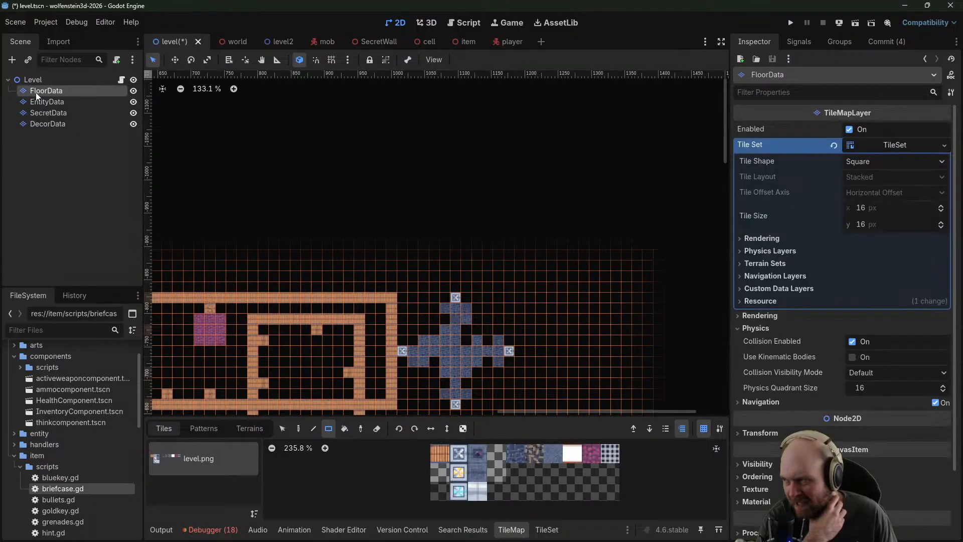
left_click(580, 454)
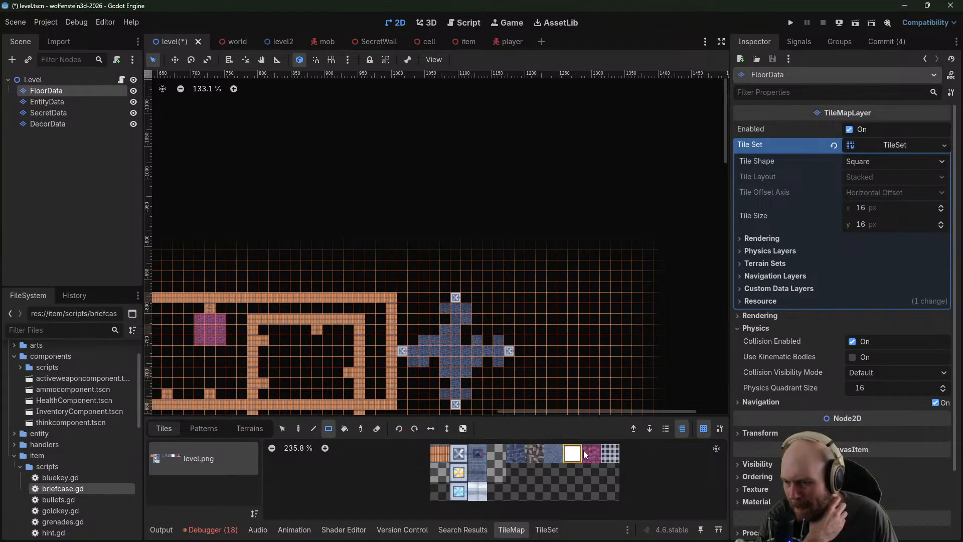
left_click(604, 455)
middle_click_drag(521, 291, 542, 186)
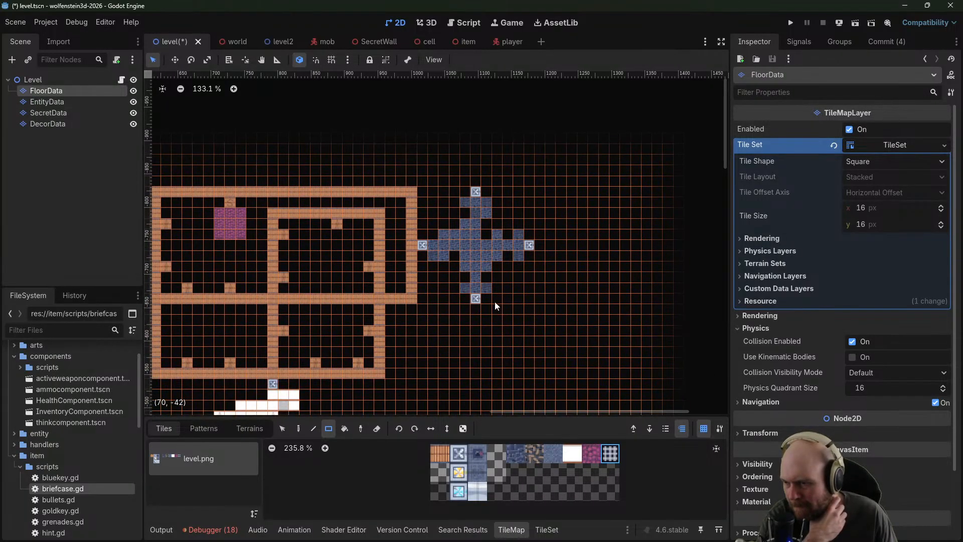
left_click(478, 313)
left_click_drag(462, 319, 507, 319)
left_click(508, 308)
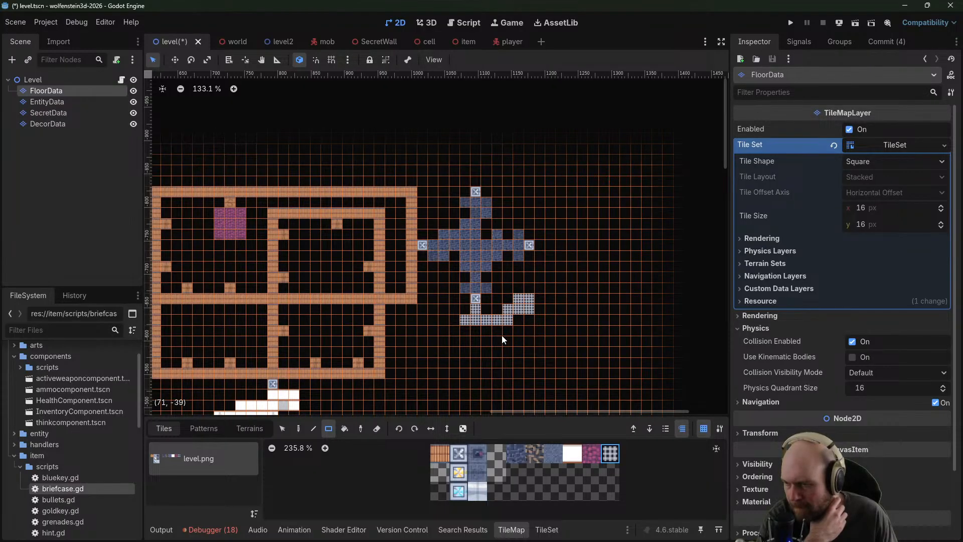
left_click(507, 300)
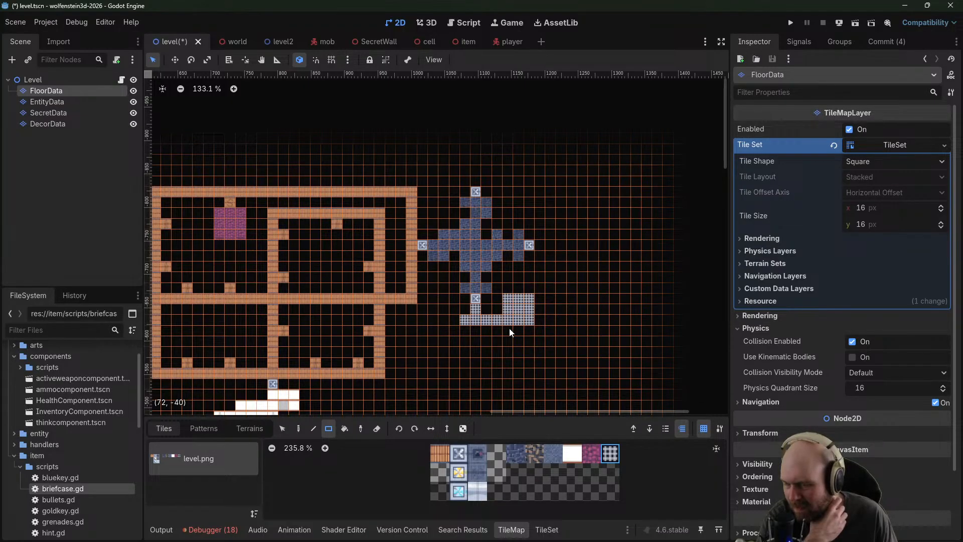
Extend the grate corridor's west end southward, adding steel doors at the 3x3 side room's entrance and the corridor's south end
left_click(459, 457)
left_click(497, 319)
left_click_drag(467, 329, 465, 355)
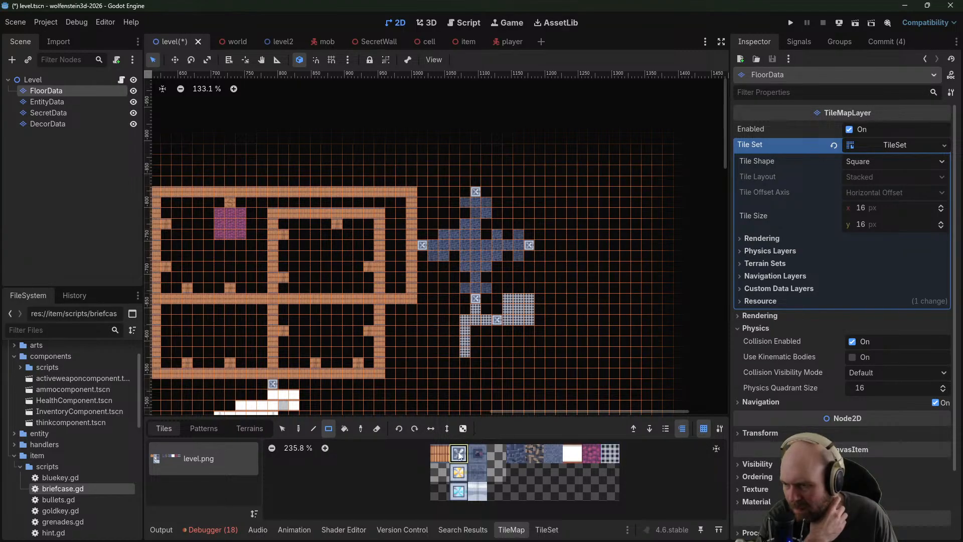
Paint an irregular white-tiled room below the grate corridor's south door, bulging west and east with small gaps left as cover
left_click(572, 454)
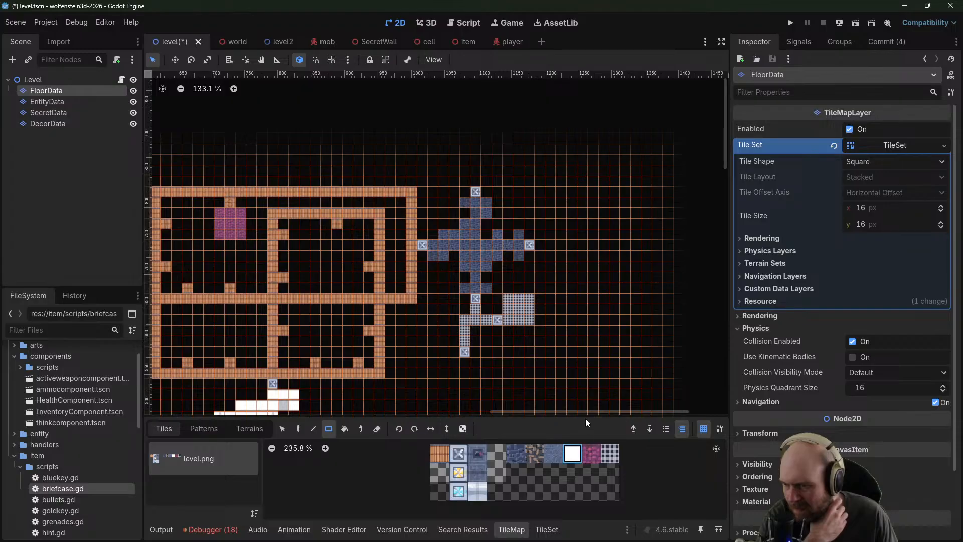
scroll(554, 330, "down", 3)
mouse_move(492, 307)
left_mouse_down()
mouse_move(474, 309)
mouse_move(496, 320)
mouse_move(495, 341)
mouse_move(459, 353)
mouse_move(505, 372)
left_mouse_up()
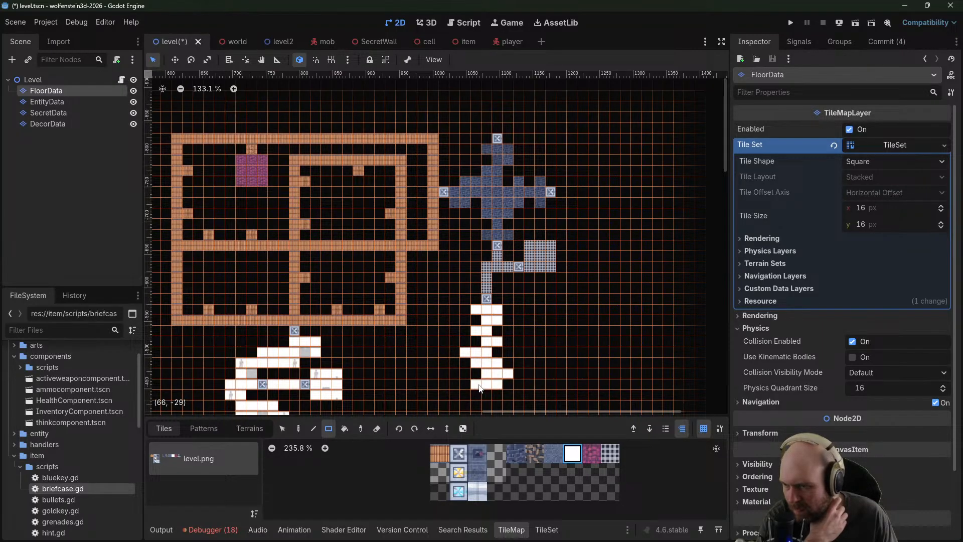
middle_click_drag(542, 324, 537, 267)
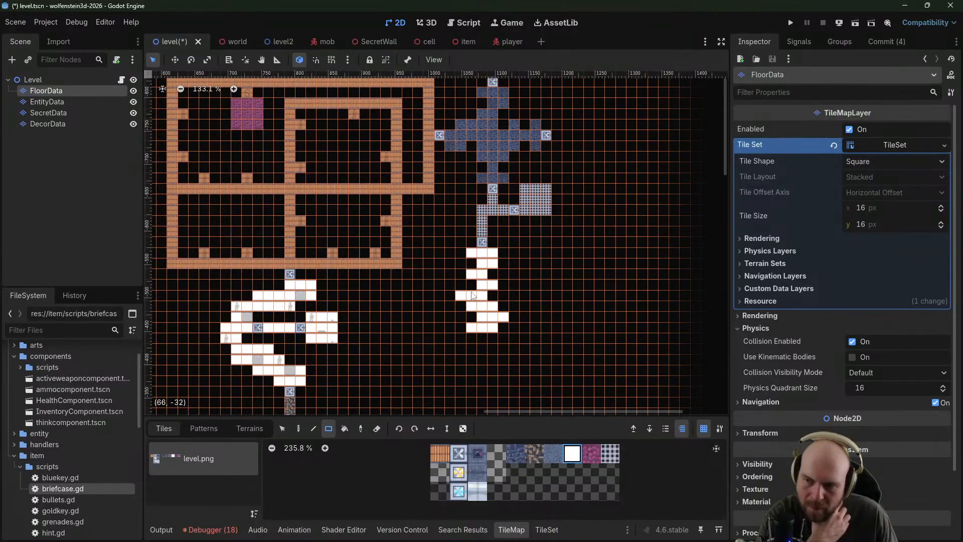
mouse_move(450, 284)
left_mouse_down()
mouse_move(451, 306)
mouse_move(461, 296)
mouse_move(462, 307)
left_mouse_up()
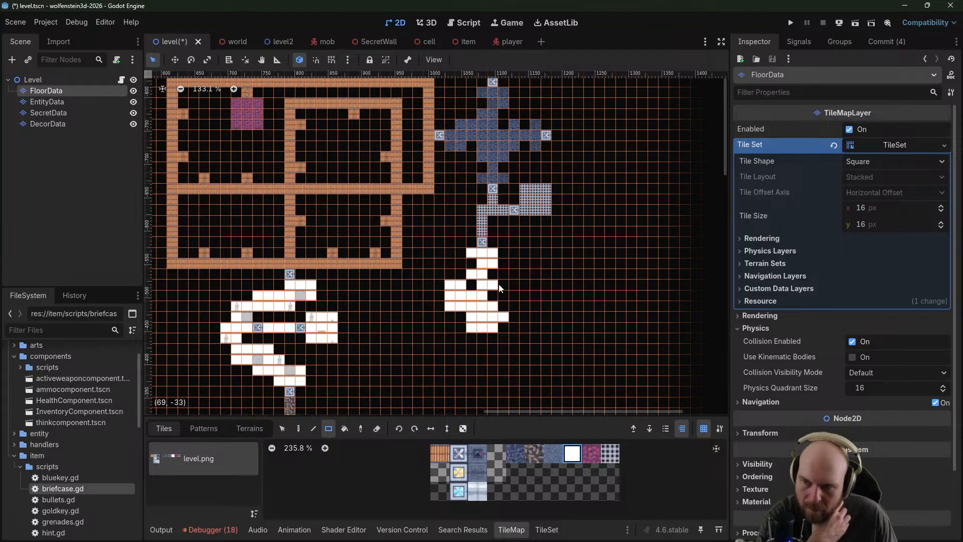
mouse_move(502, 285)
left_mouse_down()
mouse_move(506, 276)
mouse_move(517, 295)
mouse_move(525, 276)
mouse_move(517, 316)
left_mouse_up()
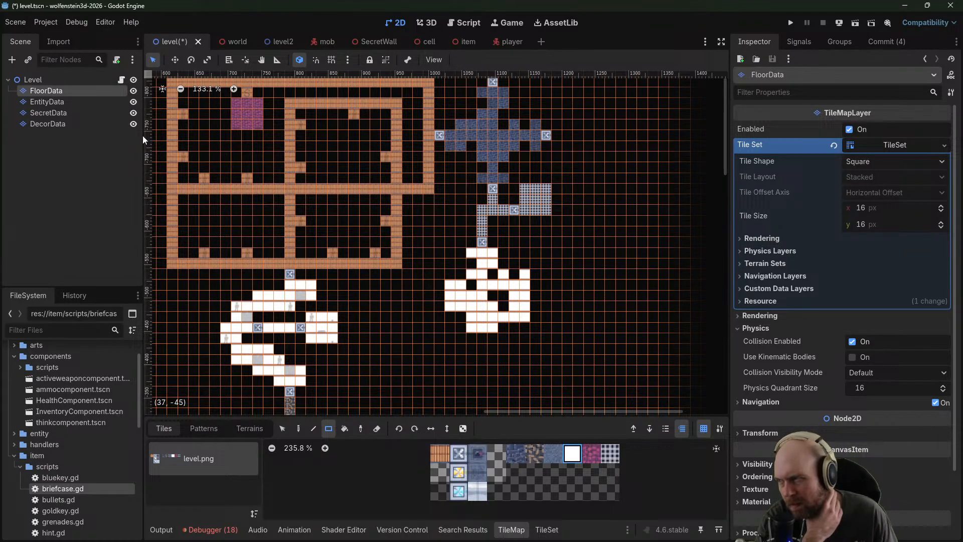
On EntityData, place two enemies along the new white room's west edge, two along its south edge and one in the grate side room
left_click(71, 102)
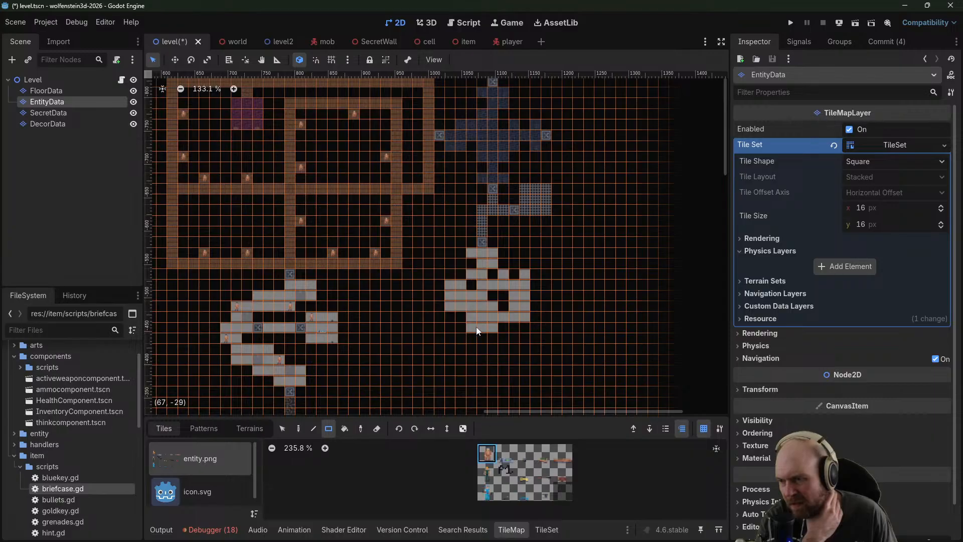
left_click(451, 287)
left_click(472, 329)
left_click(493, 330)
Place enemies in the cross-shaped room's north arm, south arm and centre, and remove the one in the east arm
scroll(521, 300, "up", 5)
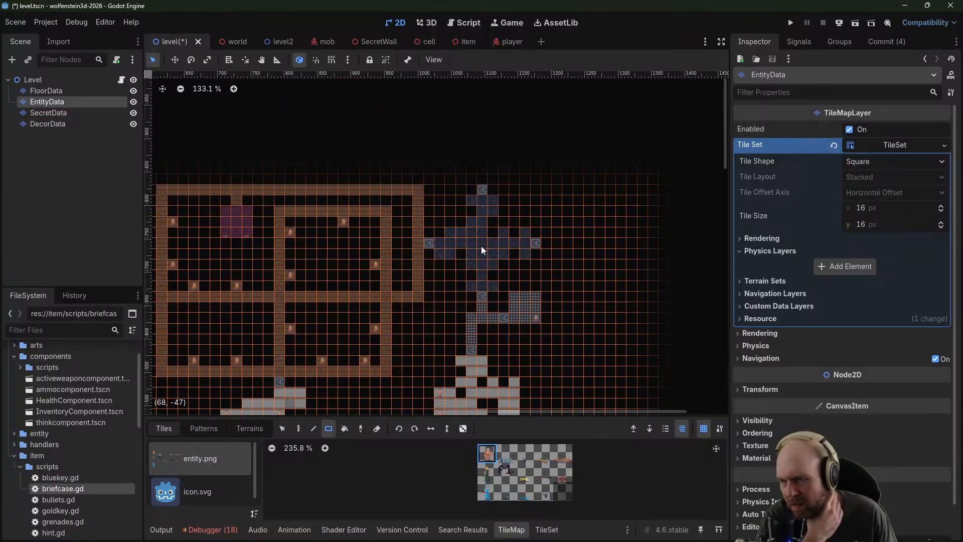
left_click(473, 254)
left_click(483, 286)
left_click(526, 244)
left_click(481, 202)
right_click(529, 245)
mouse_move(574, 200)
middle_mouse_down()
mouse_move(563, 204)
mouse_move(555, 131)
middle_mouse_up()
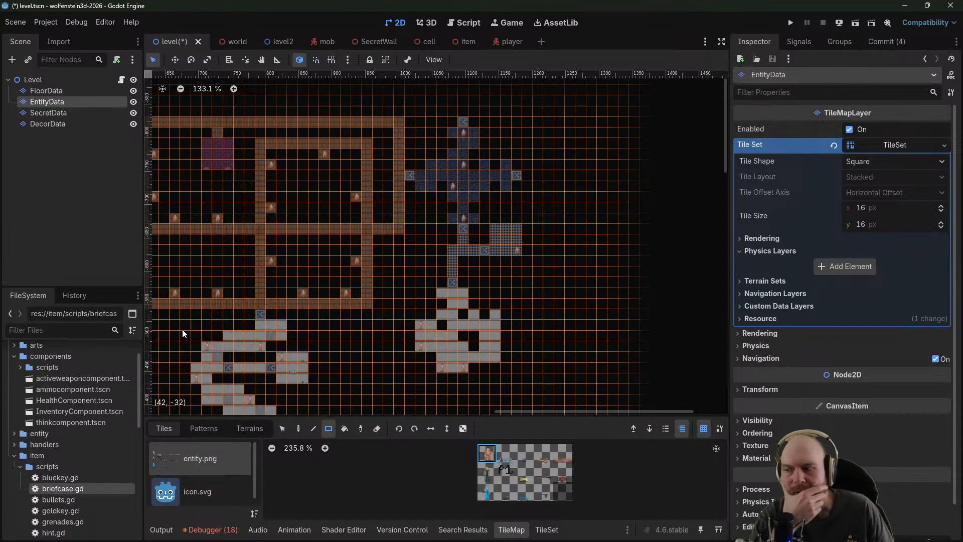
Place one pickup in the east part of the new white room and another in the 3x3 grate side room
left_click(51, 95)
left_click(50, 102)
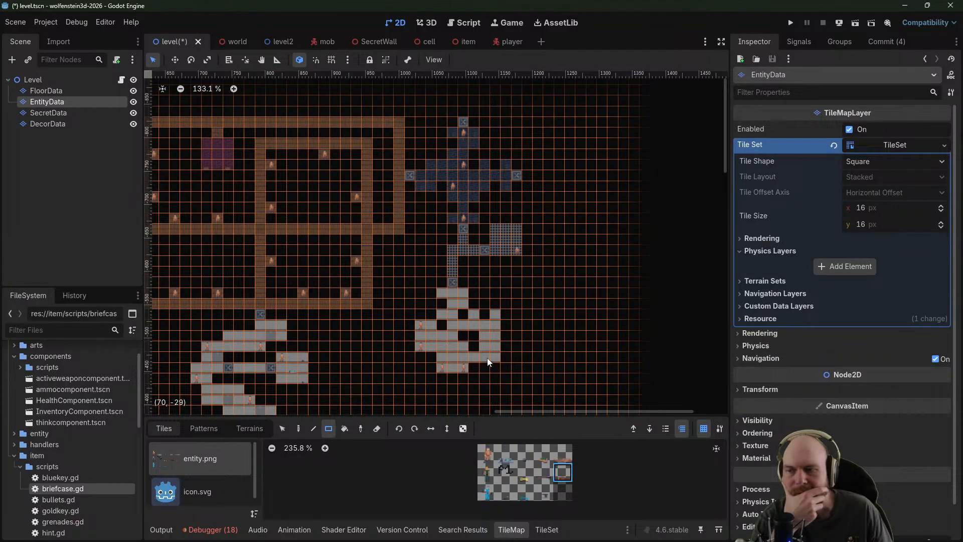
left_click(494, 335)
middle_click_drag(528, 290, 507, 325)
left_click(563, 453)
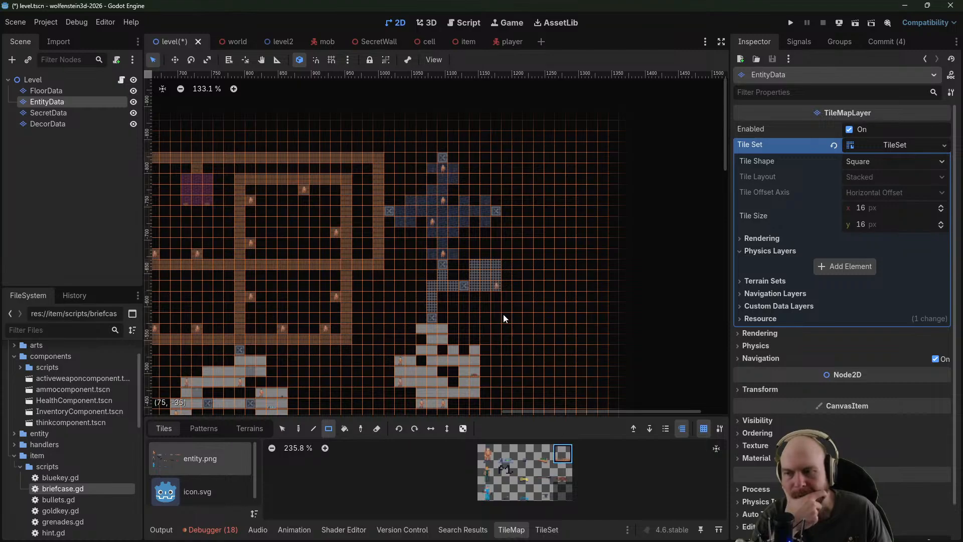
middle_click_drag(527, 247, 505, 295)
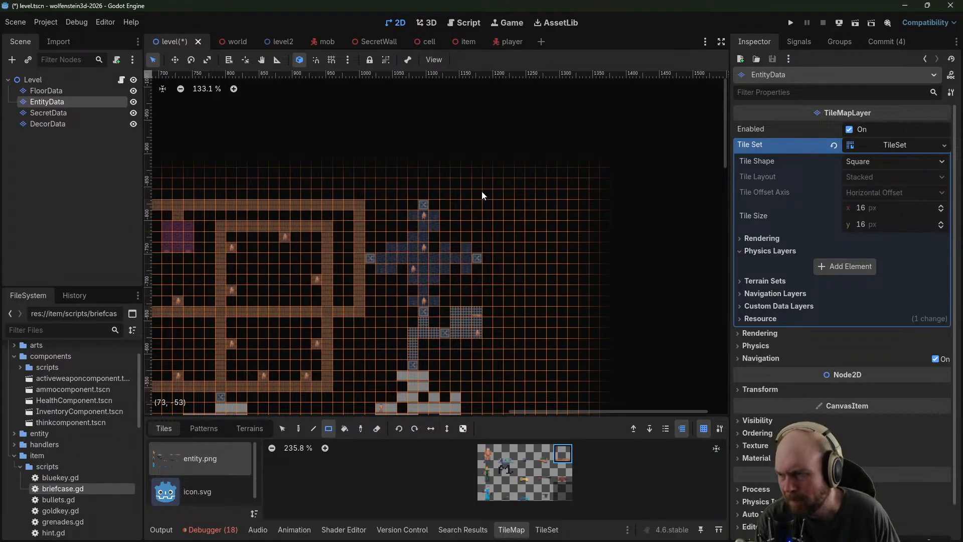
middle_click_drag(481, 195, 487, 219)
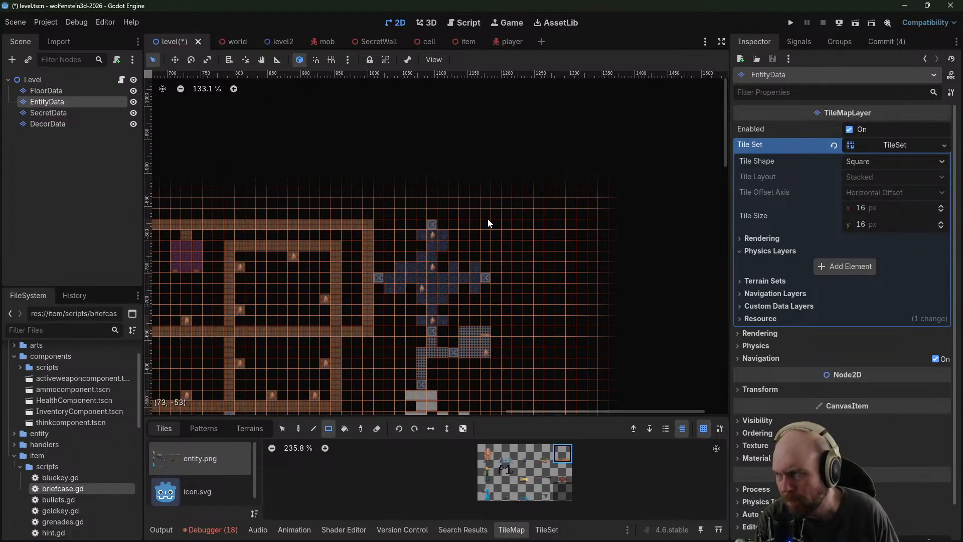
On FloorData, paint a diamond-shaped purple stone room beyond the cross-shaped room's east door
left_click(67, 93)
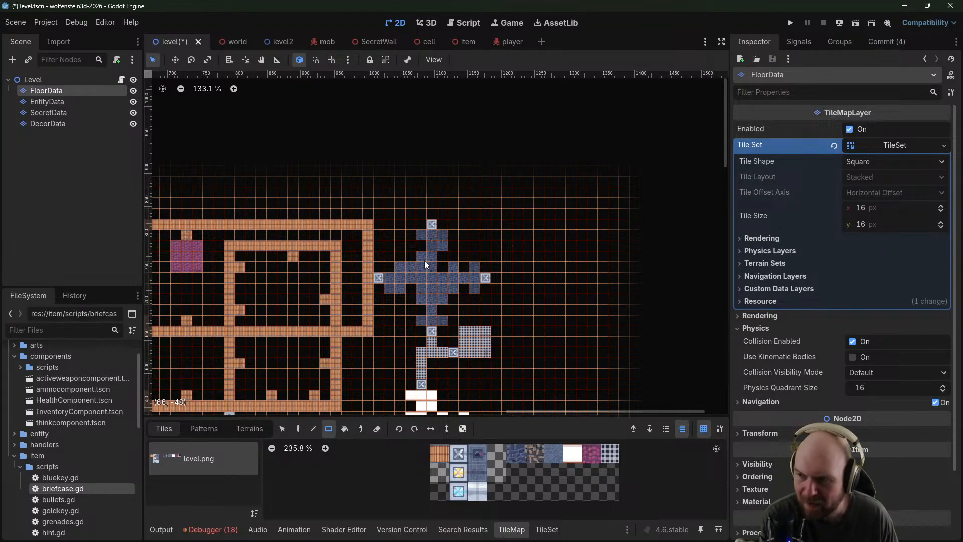
middle_click_drag(409, 283, 429, 301)
middle_click_drag(310, 312, 338, 272)
middle_click_drag(549, 233, 528, 260)
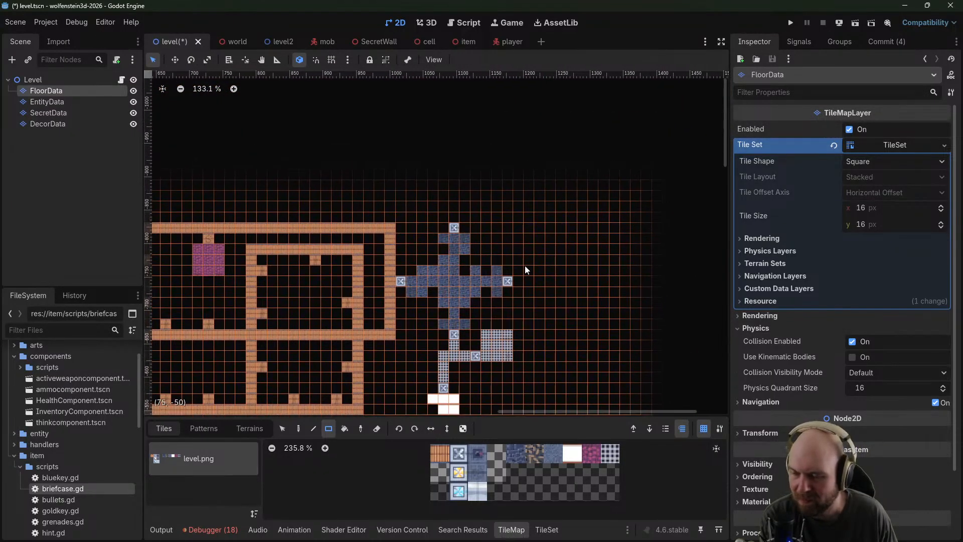
left_click(591, 454)
left_click(517, 280)
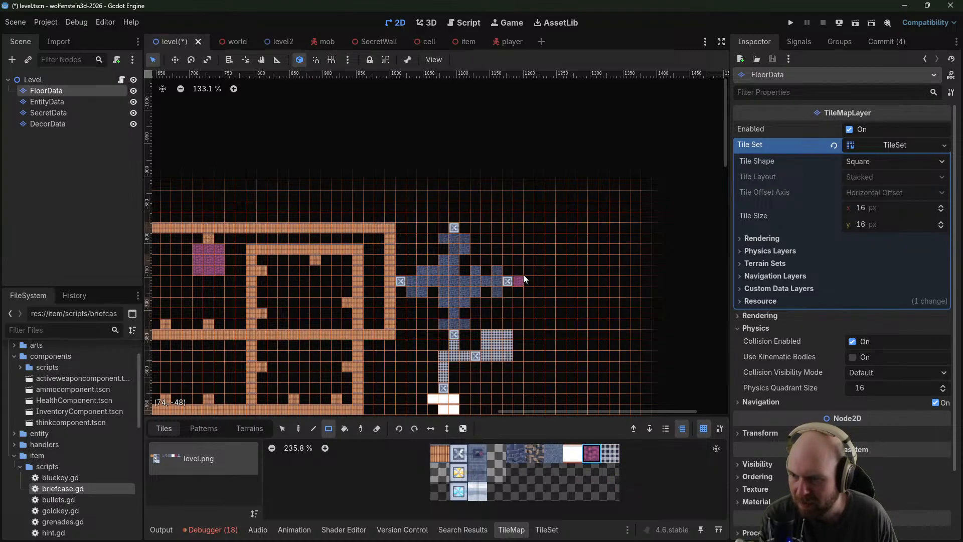
left_click_drag(519, 270, 529, 291)
left_click_drag(519, 260, 529, 304)
mouse_move(532, 246)
left_mouse_down()
mouse_move(539, 312)
mouse_move(540, 241)
mouse_move(552, 326)
left_mouse_up()
left_click_drag(557, 245, 560, 317)
mouse_move(572, 265)
left_mouse_down()
mouse_move(574, 304)
mouse_move(582, 279)
mouse_move(584, 294)
left_mouse_up()
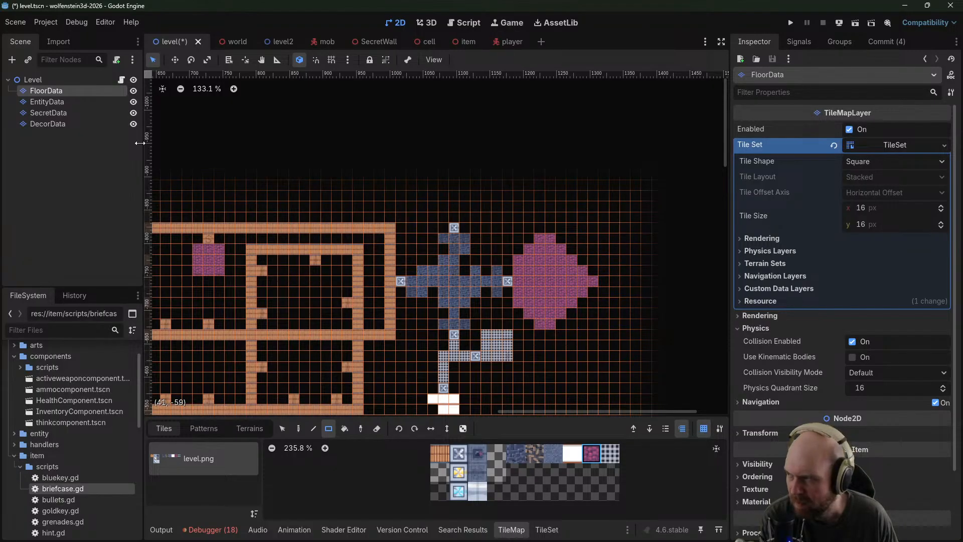
On EntityData, place a blue pickup flanked by two enemies near the purple room's east tip, plus different enemies by its west entrance
left_click(50, 102)
left_click(525, 490)
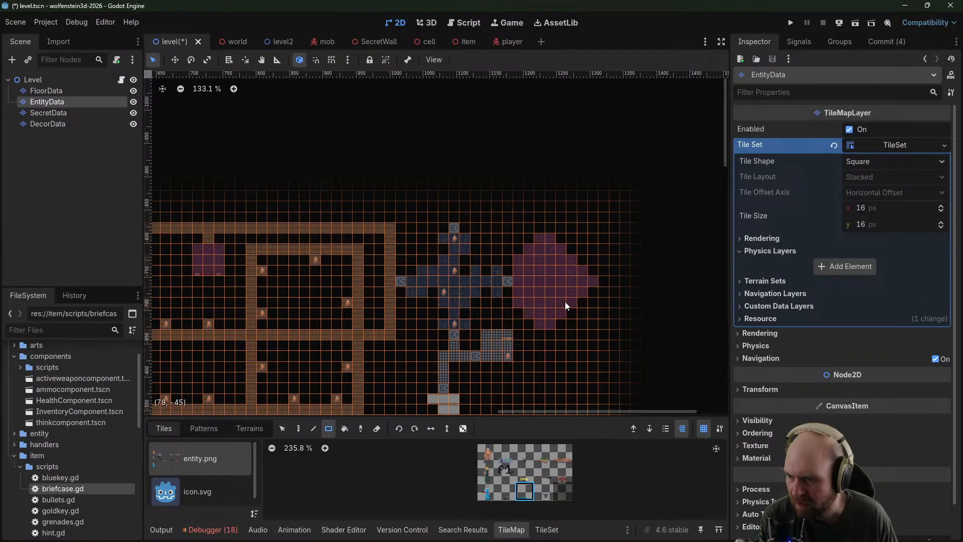
scroll(557, 280, "up", 4)
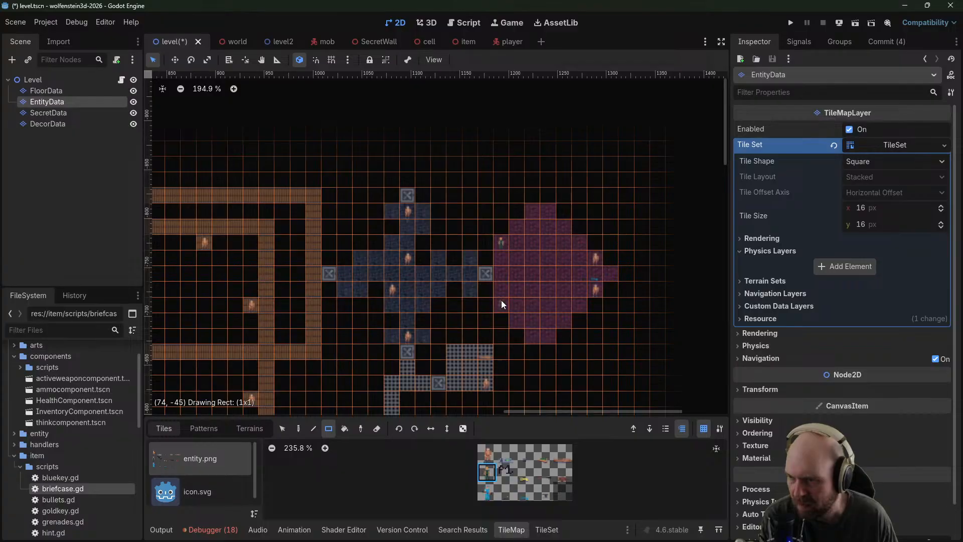
Place a blue pickup in the northwest corner of the 3x3 grate side room
middle_click_drag(521, 257, 588, 124)
mouse_move(563, 233)
middle_mouse_down()
mouse_move(576, 183)
mouse_move(557, 302)
mouse_move(553, 227)
middle_mouse_up()
left_click(506, 459)
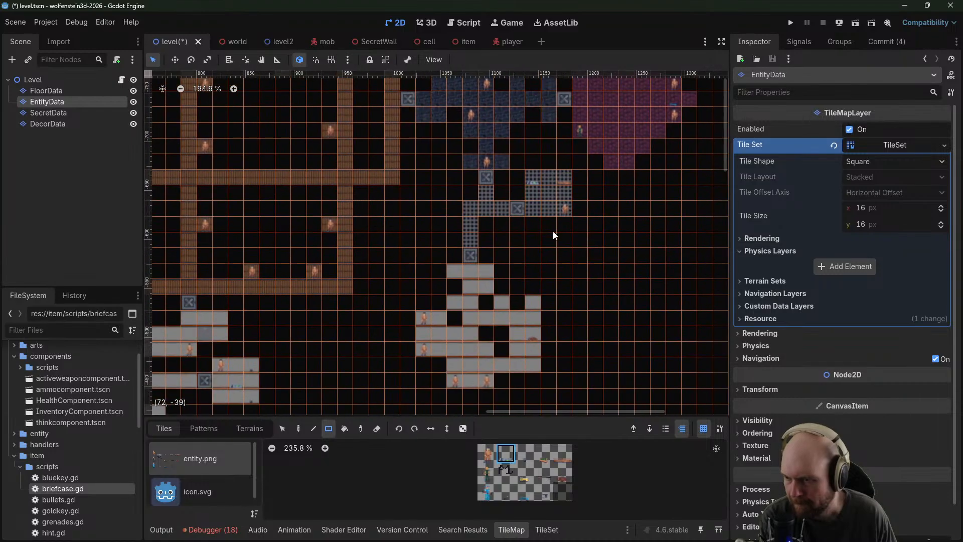
middle_click_drag(583, 277, 565, 427)
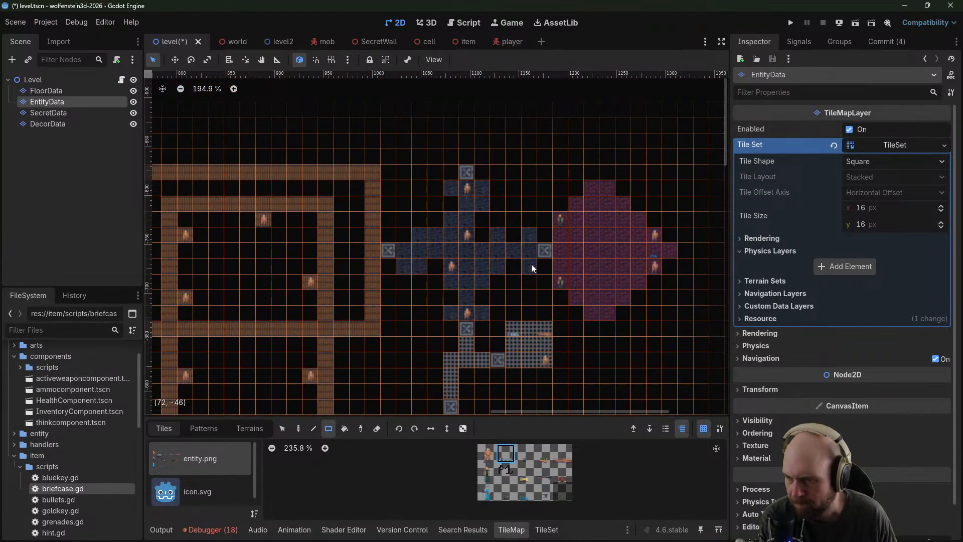
middle_click_drag(536, 197, 510, 275)
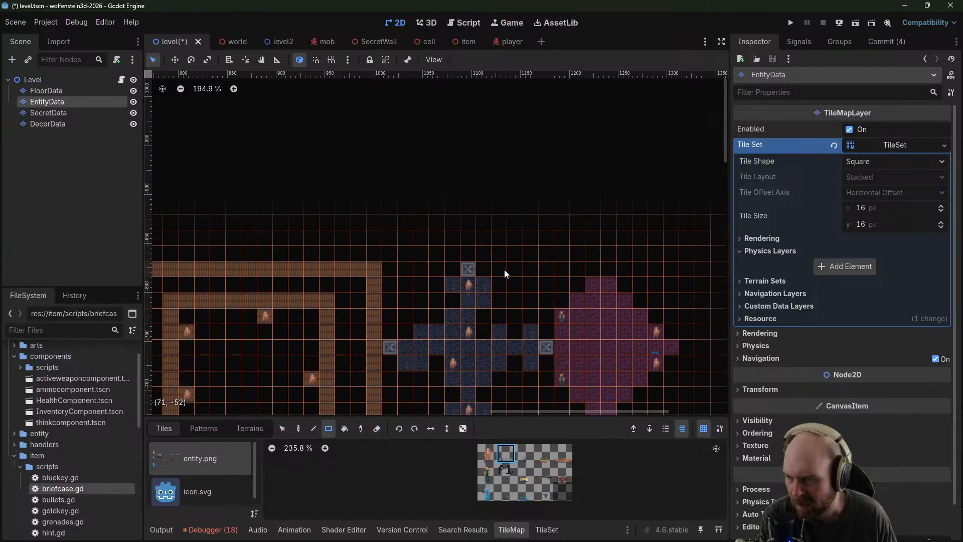
On FloorData, paint a four-tile grate corridor north of the cross-shaped room's north door and cap it with a plain door
left_click(75, 80)
left_click(90, 91)
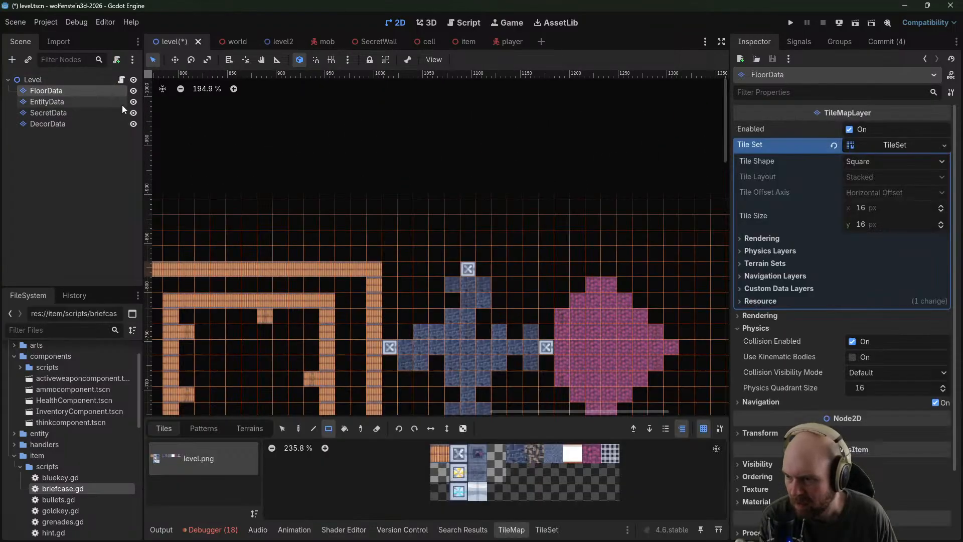
left_click(440, 454)
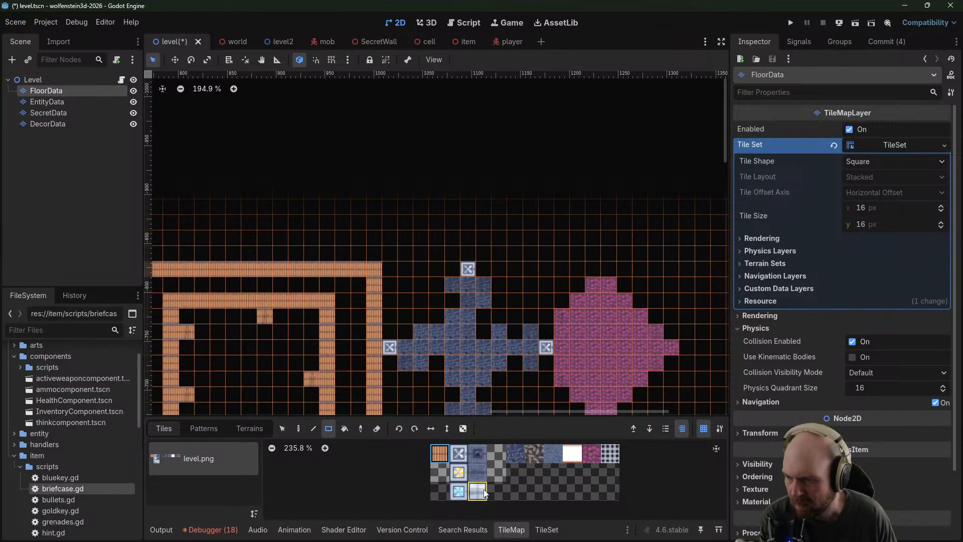
left_click(610, 454)
left_click_drag(463, 249, 468, 203)
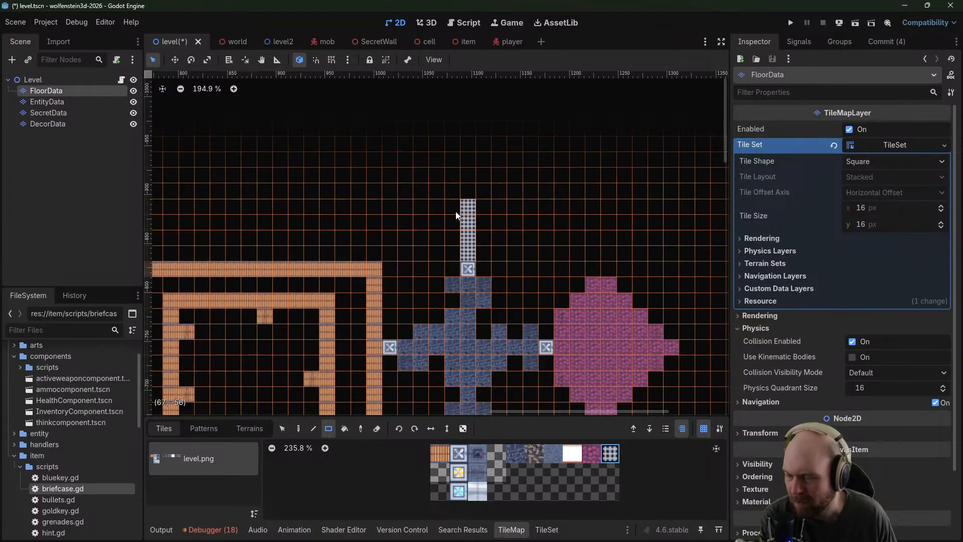
left_click(459, 452)
left_click(467, 190)
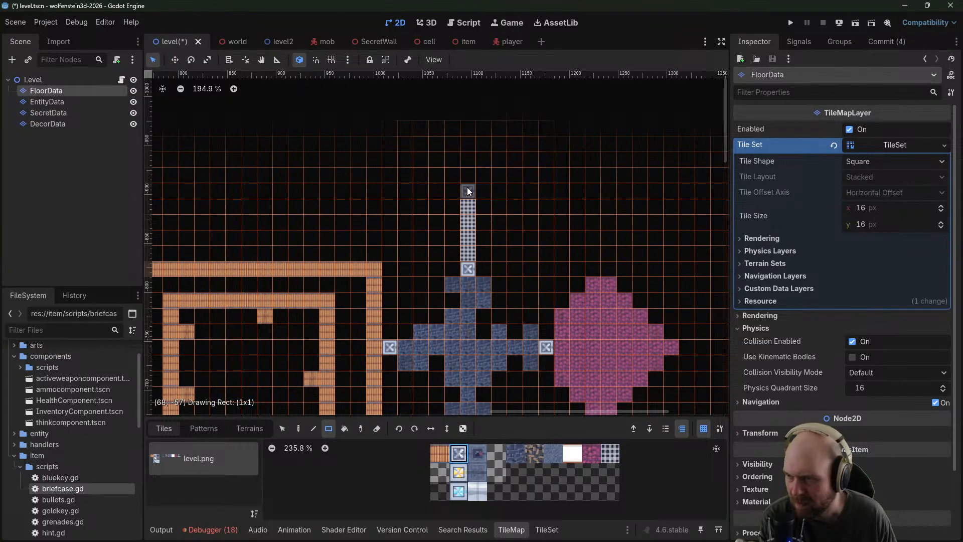
On EntityData, move the player start to the cross-shaped room's west door
scroll(512, 185, "down", 6)
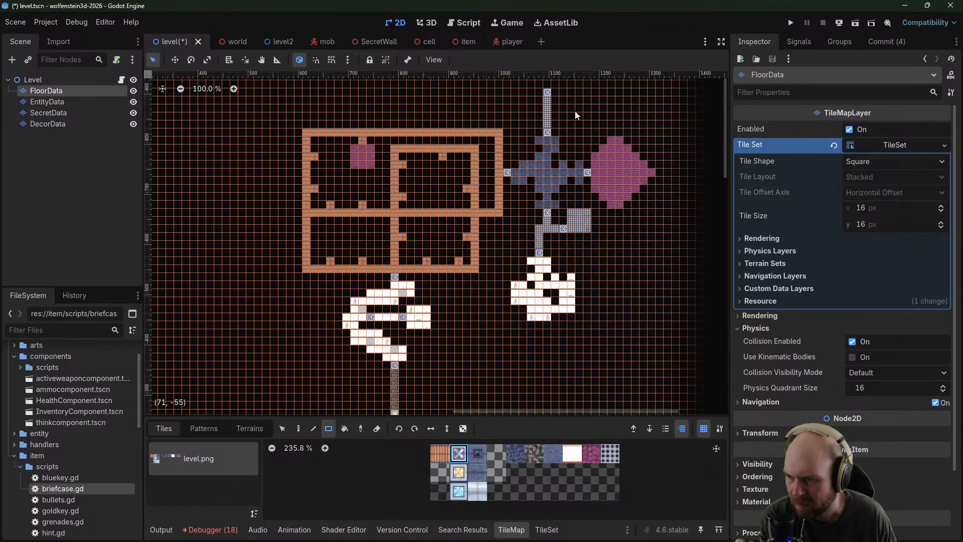
middle_click_drag(559, 160, 503, 344)
scroll(434, 298, "up", 4)
scroll(433, 300, "up", 3)
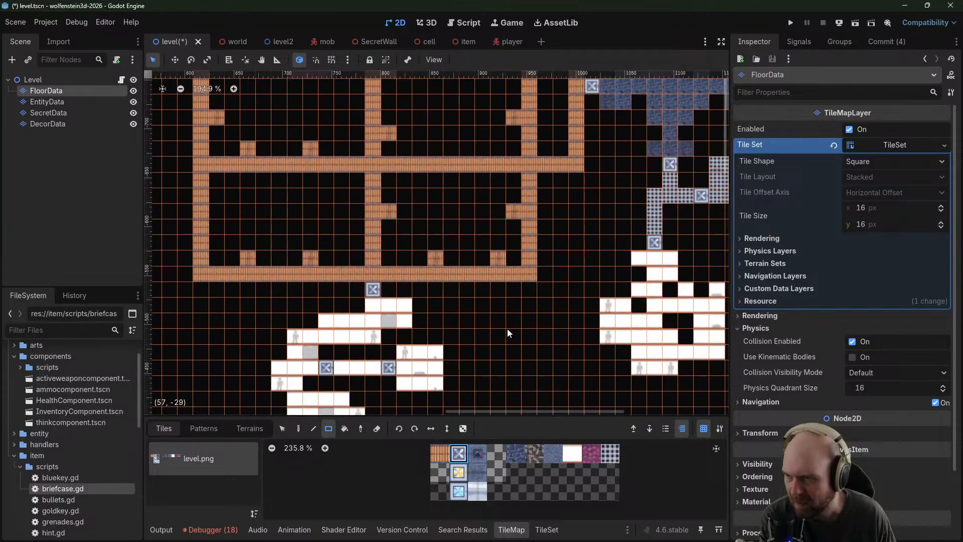
middle_click_drag(535, 236, 487, 354)
middle_click_drag(476, 274, 553, 114)
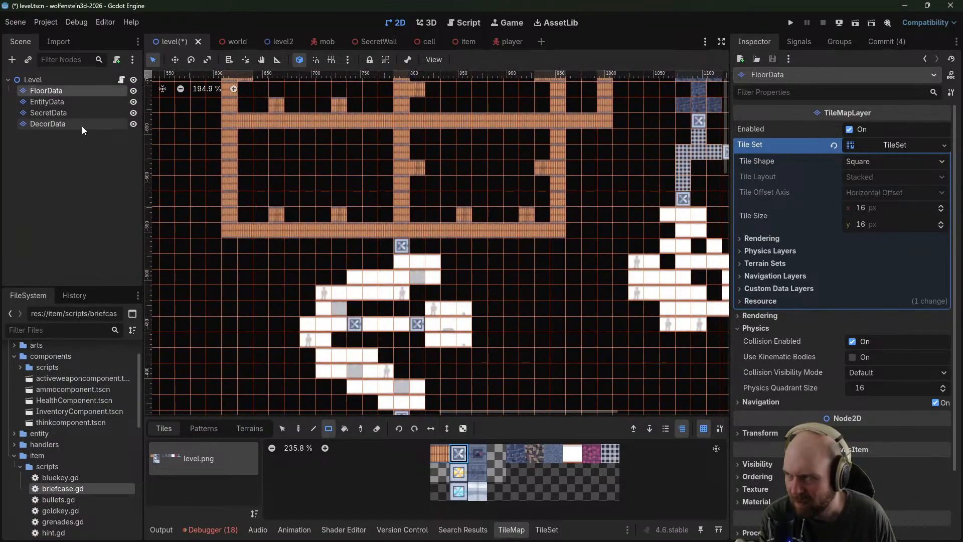
left_click(61, 103)
middle_click_drag(453, 278, 480, 119)
right_click(427, 318)
middle_click_drag(586, 202, 445, 414)
key("alt+Tab")
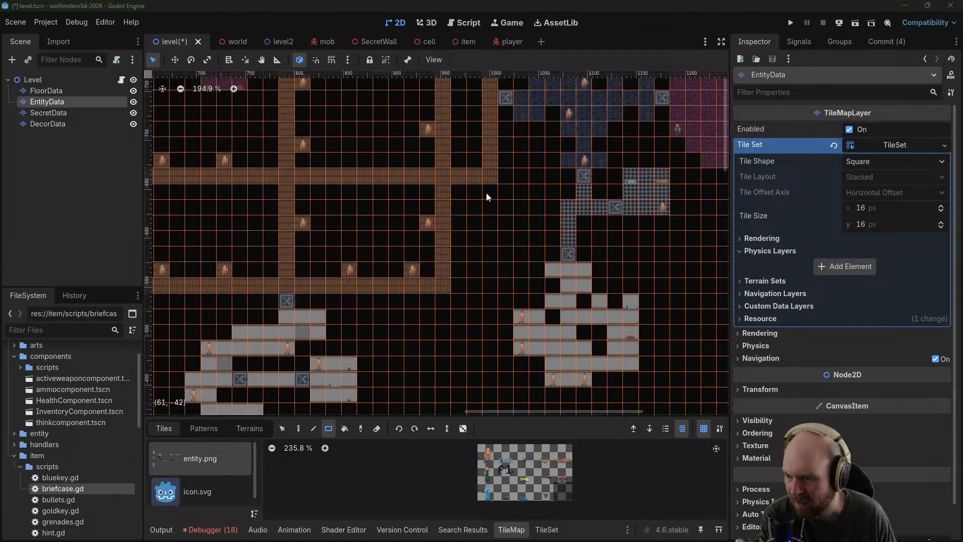
middle_click_drag(516, 245, 477, 359)
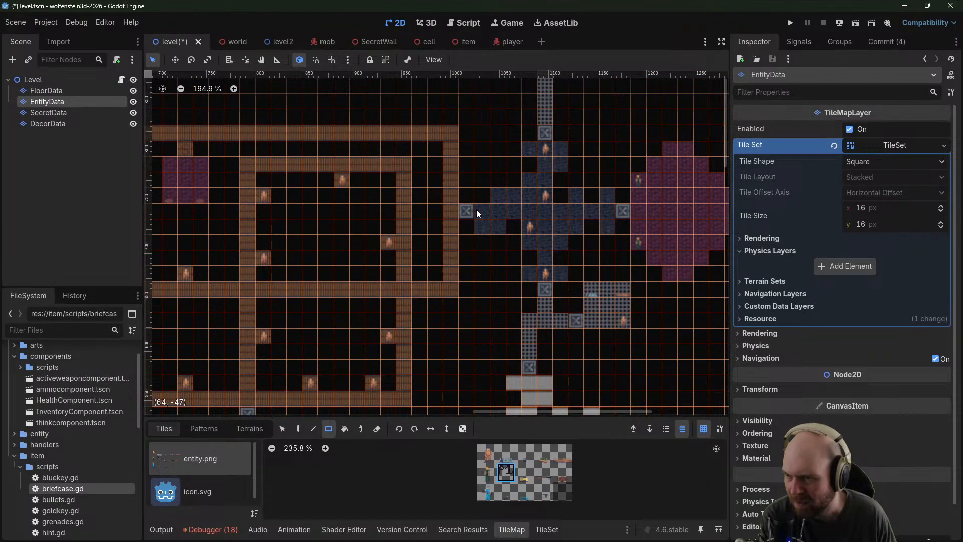
Run the project, start the game, open the door into the blue stone room and shoot at the first enemies
key("F5")
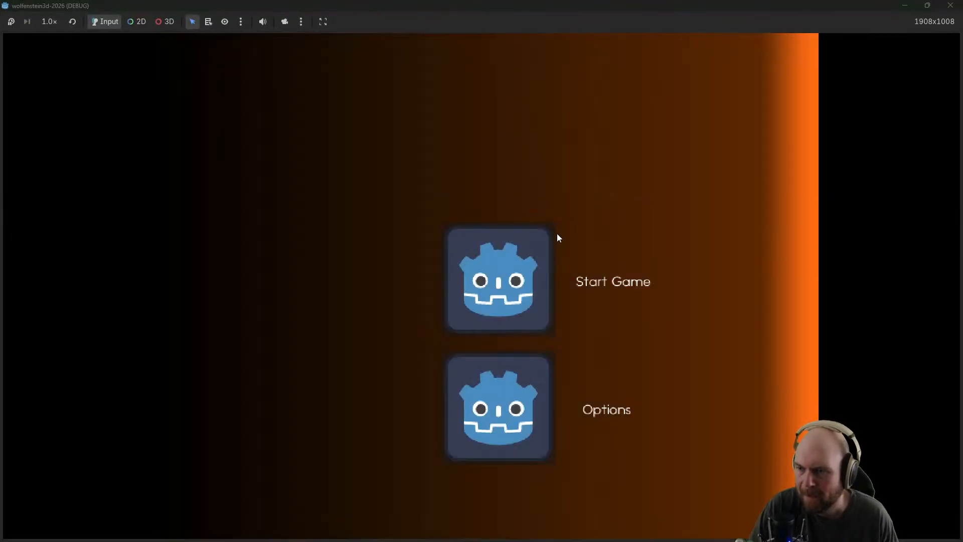
left_click(549, 241)
key("w")
key("e")
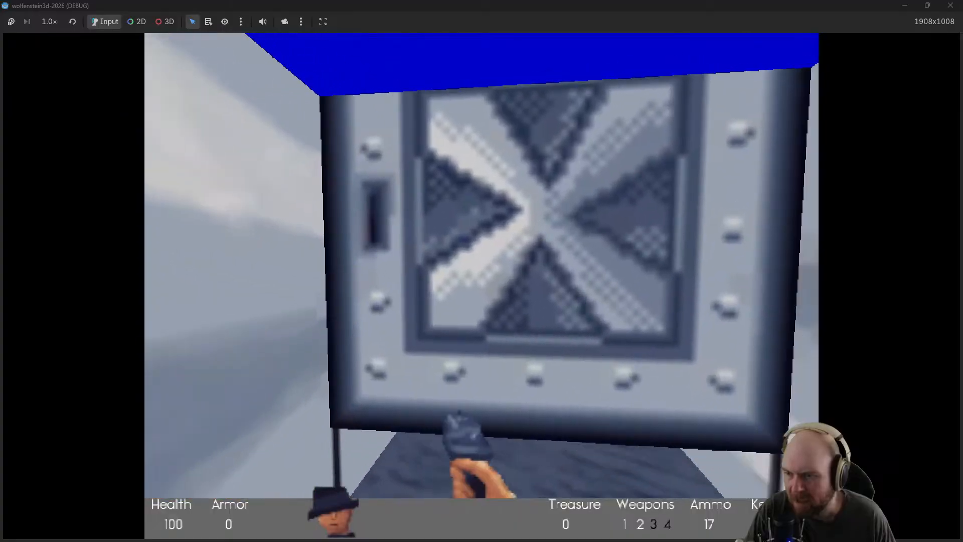
left_click(481, 286)
key("w")
left_click(482, 286)
left_click(482, 286)
left_click(482, 286)
left_click(482, 286)
left_click(482, 286)
left_click(481, 286)
left_click(481, 286)
Advance through the blue stone room and fire the pistol at the remaining enemies until the ammo is used up
key("w")
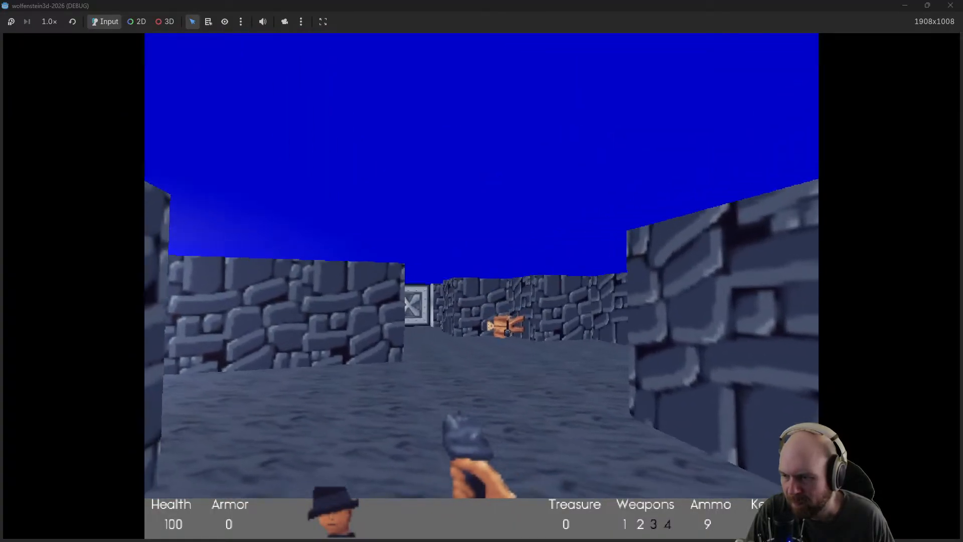
left_click(481, 286)
left_click(481, 286)
left_click(482, 286)
left_click(481, 286)
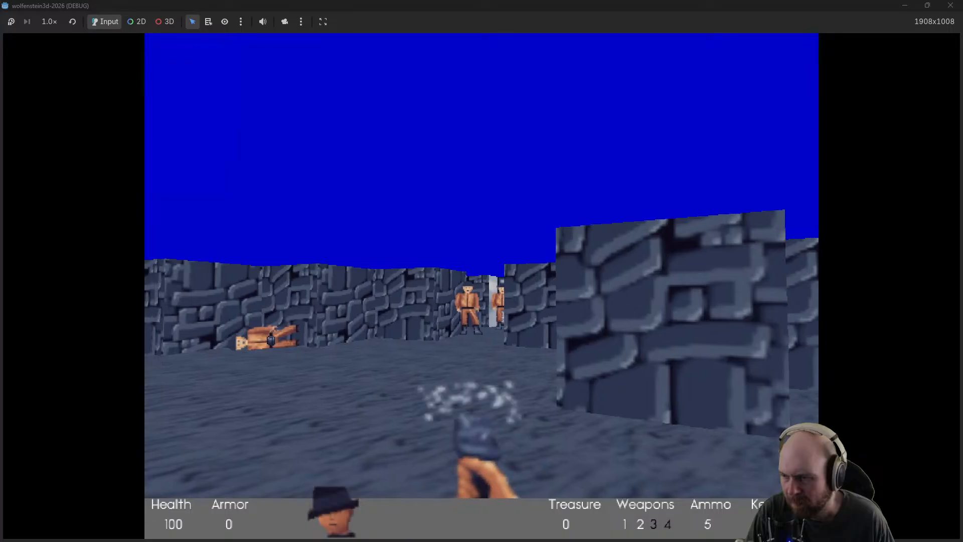
left_click(482, 286)
key("w")
key("w")
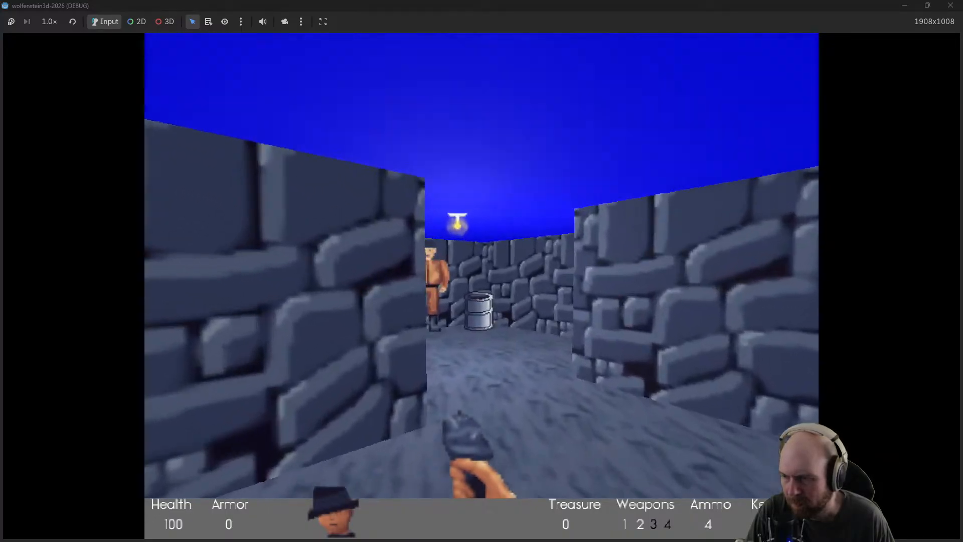
left_click(482, 286)
key("w")
left_click(482, 286)
left_click(482, 286)
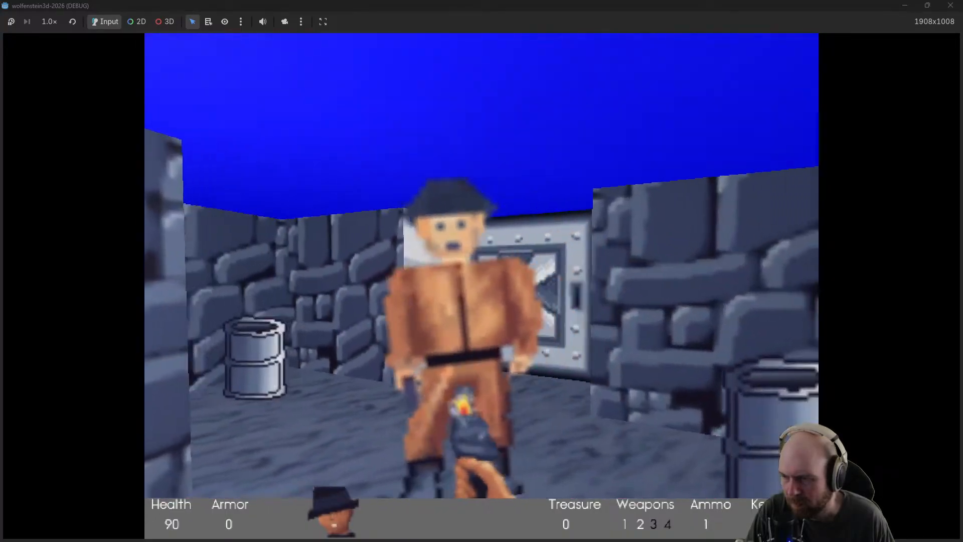
left_click(481, 286)
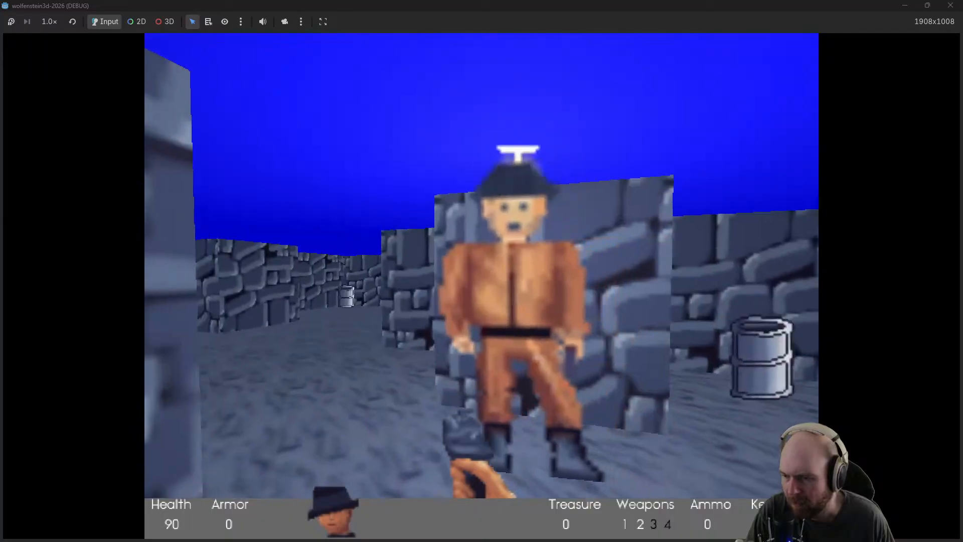
Switch to weapon 1, fight the remaining stone room enemies at close range and collect the magazines they drop
key("s")
key("1")
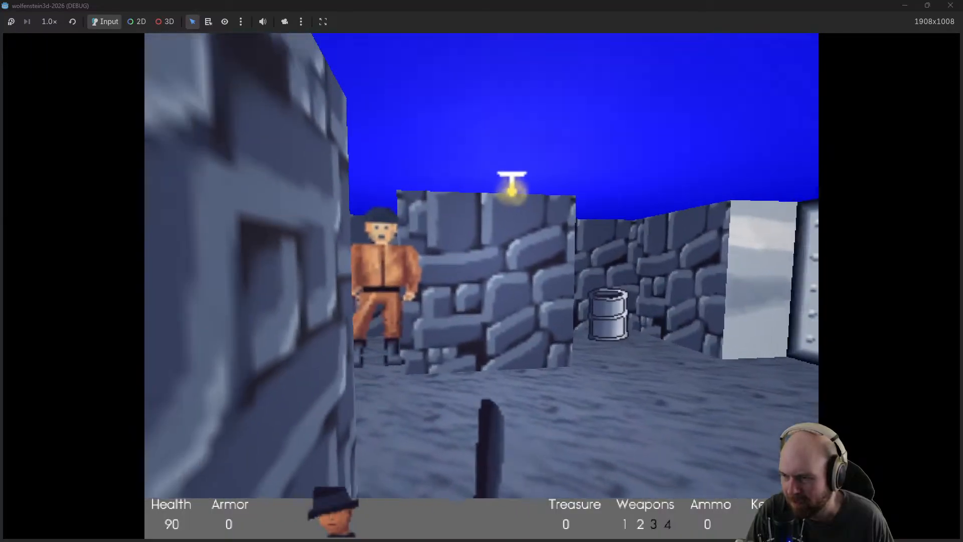
key("w")
left_click(481, 286)
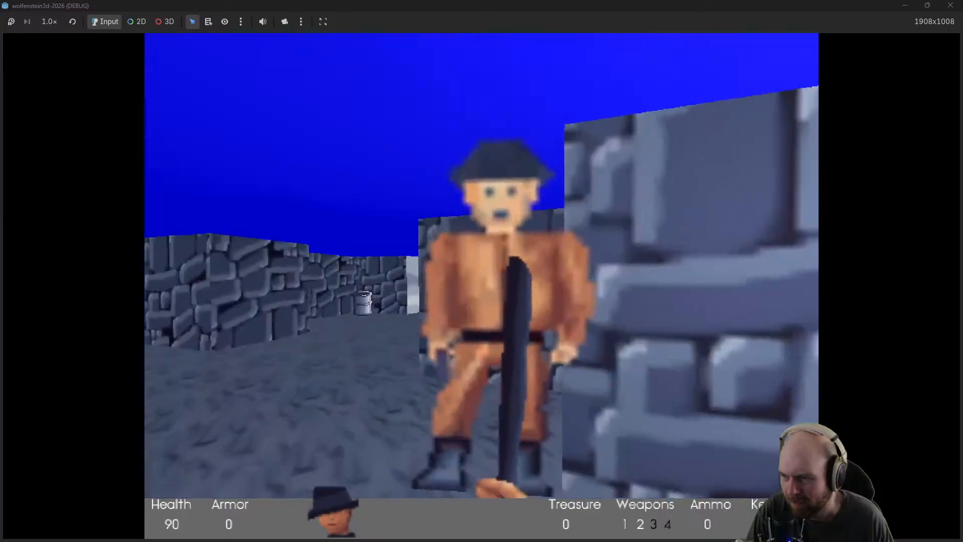
key("w")
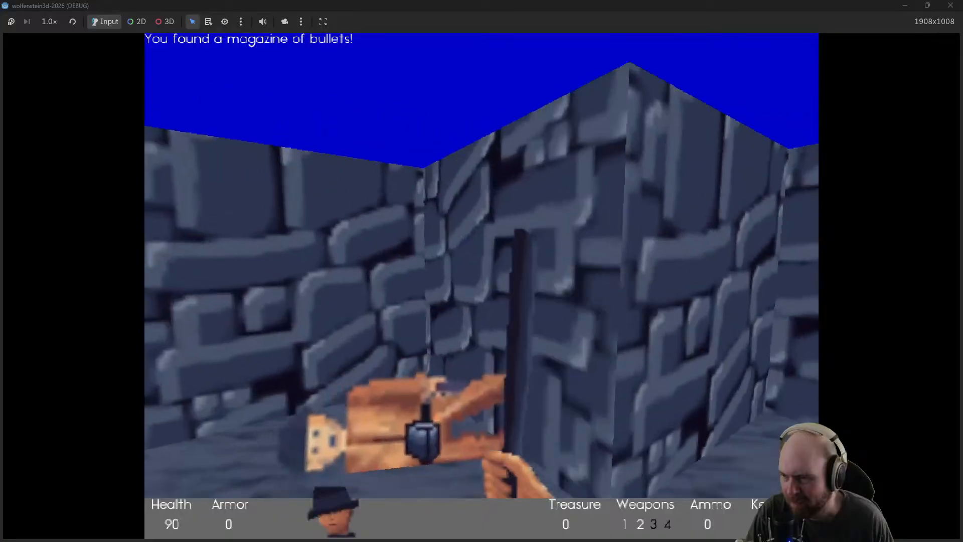
key("w")
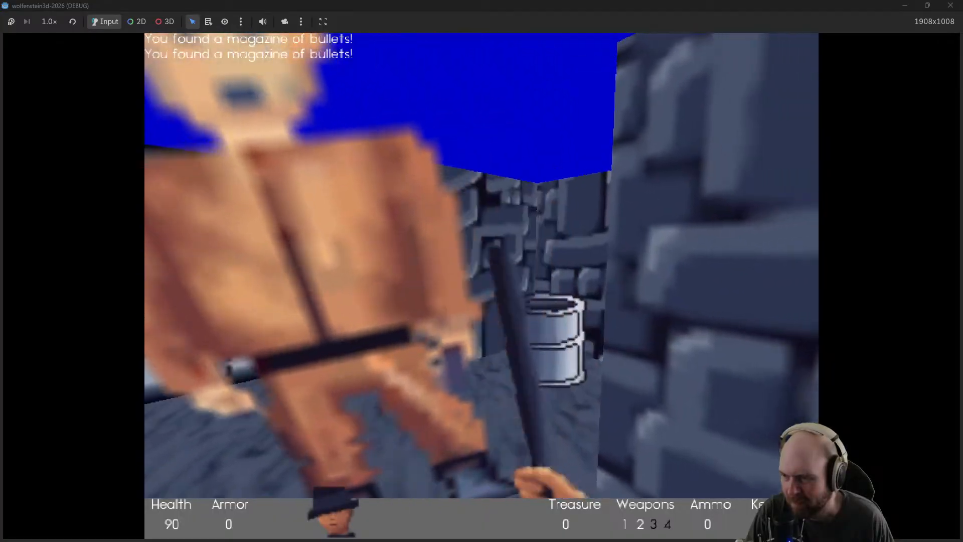
key("w")
left_click(482, 286)
key("w")
left_click(482, 286)
Leave the stone room by its south door, switch back to weapon 2 and open the grate side room
key("e")
key("2")
key("w")
key("w")
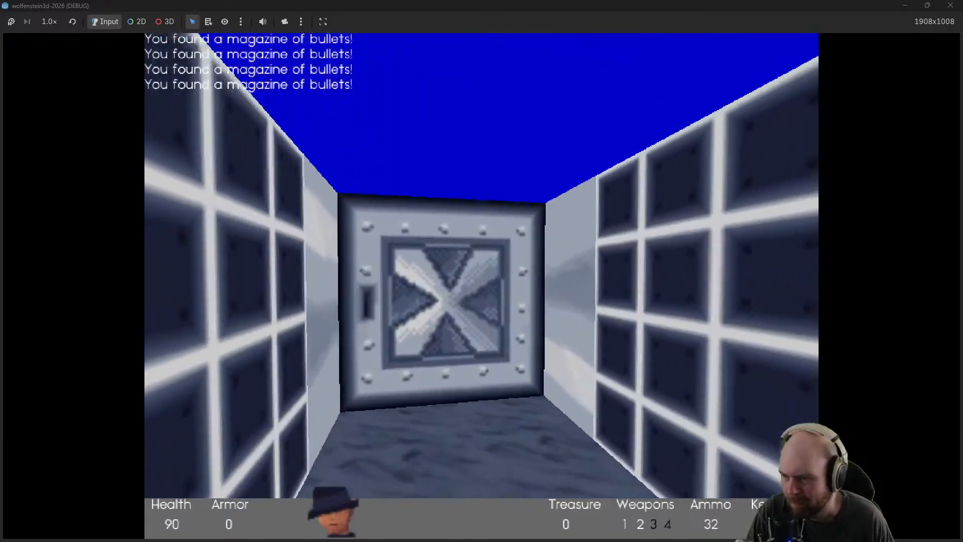
key("w")
key("e")
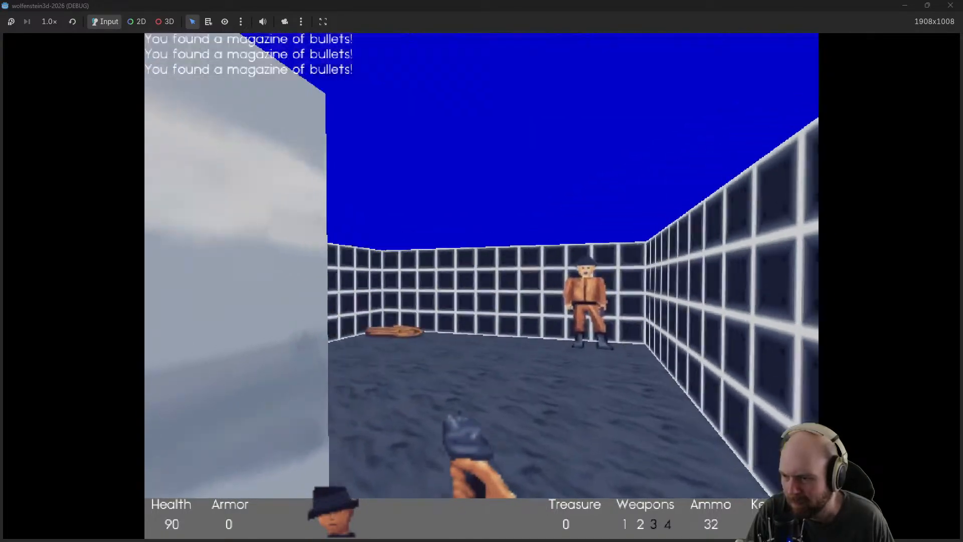
Shoot the enemy in the grate side room and collect the trenchcoat and medkit there
left_click(482, 286)
left_click(481, 286)
left_click(482, 285)
key("w")
key("w")
key("w")
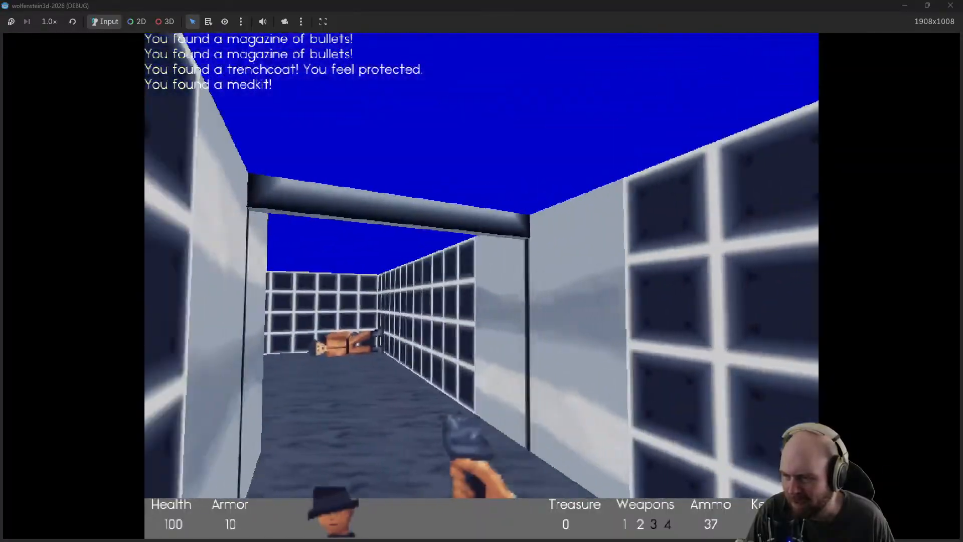
Follow the grate corridor through its door into the white room and open fire on the first enemies
key("w")
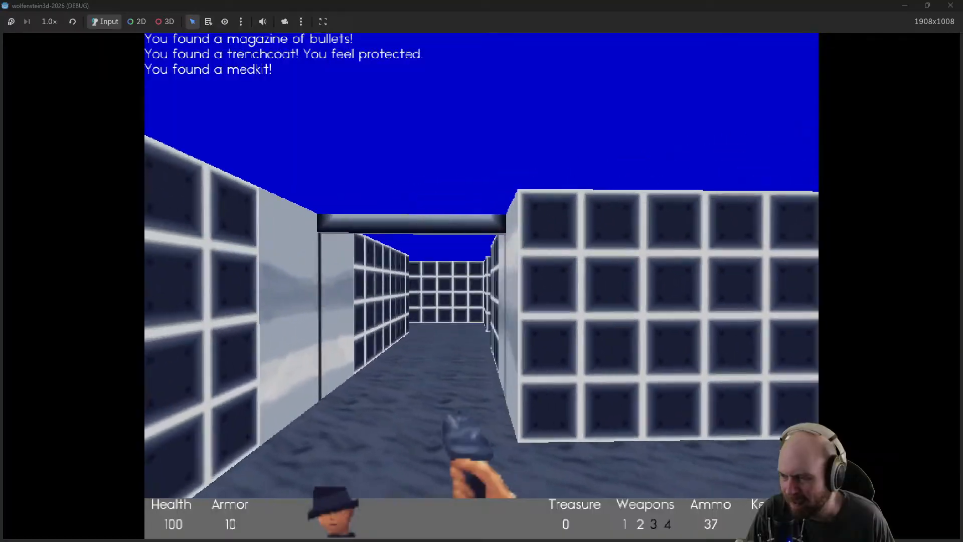
key("w")
key("e")
key("w")
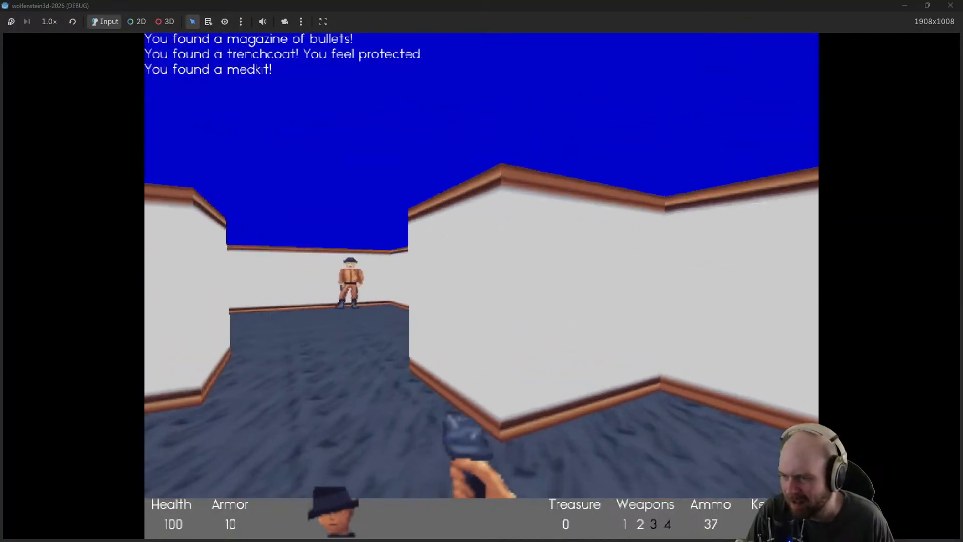
left_click(482, 286)
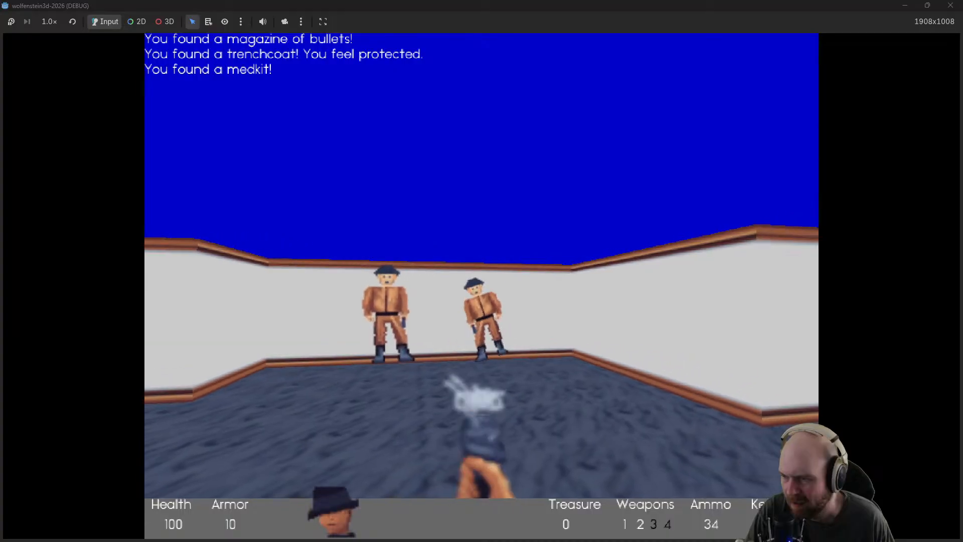
Move deeper into the white room, shooting its enemies and collecting the dropped magazines
key("w")
left_click(482, 286)
left_click(482, 286)
left_click(481, 286)
left_click(482, 286)
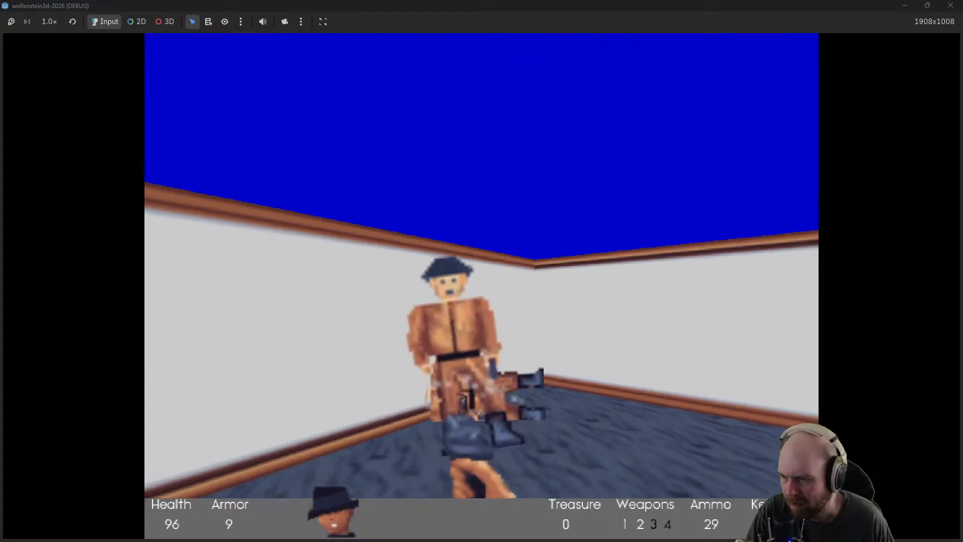
left_click(481, 286)
key("w")
left_click(482, 286)
left_click(481, 286)
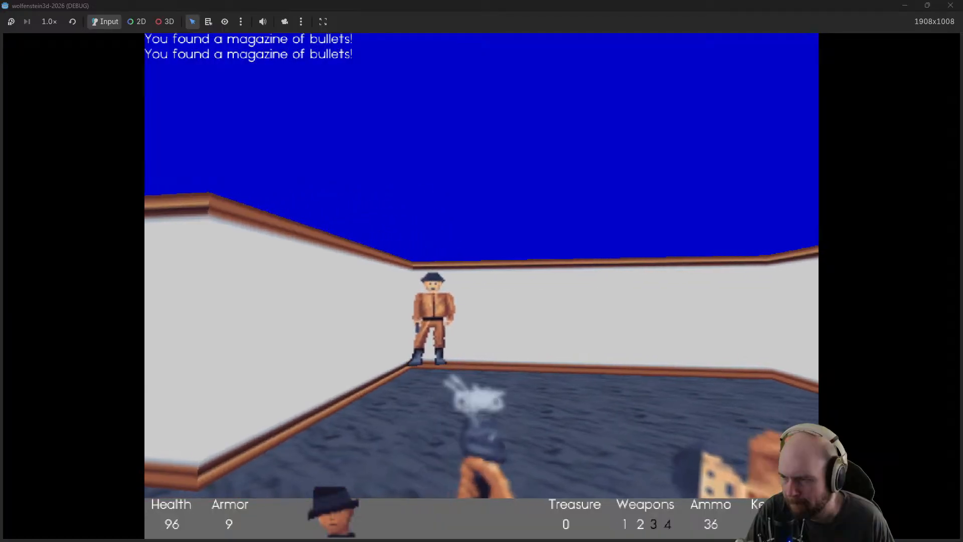
Collect the remaining magazines, the briefcase and the medkit in the white room
key("w")
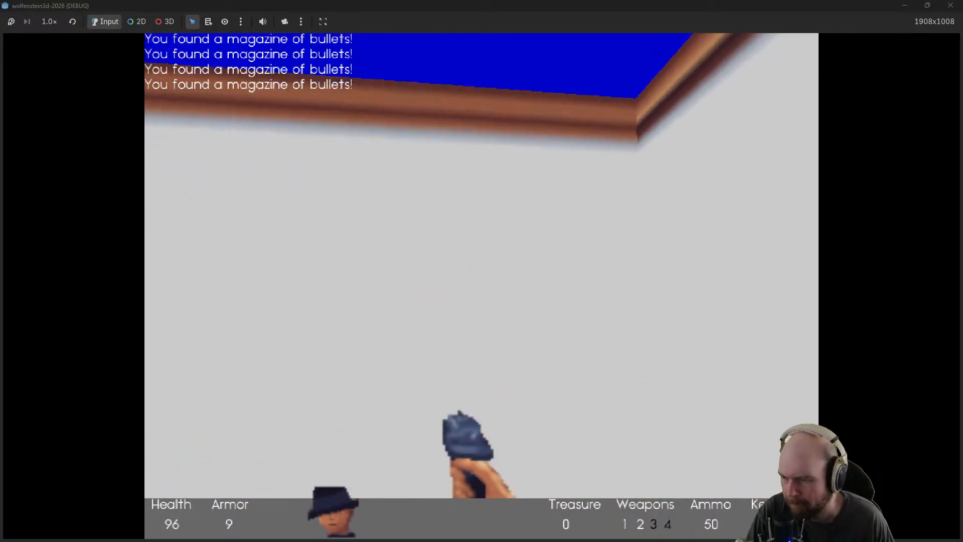
key("w")
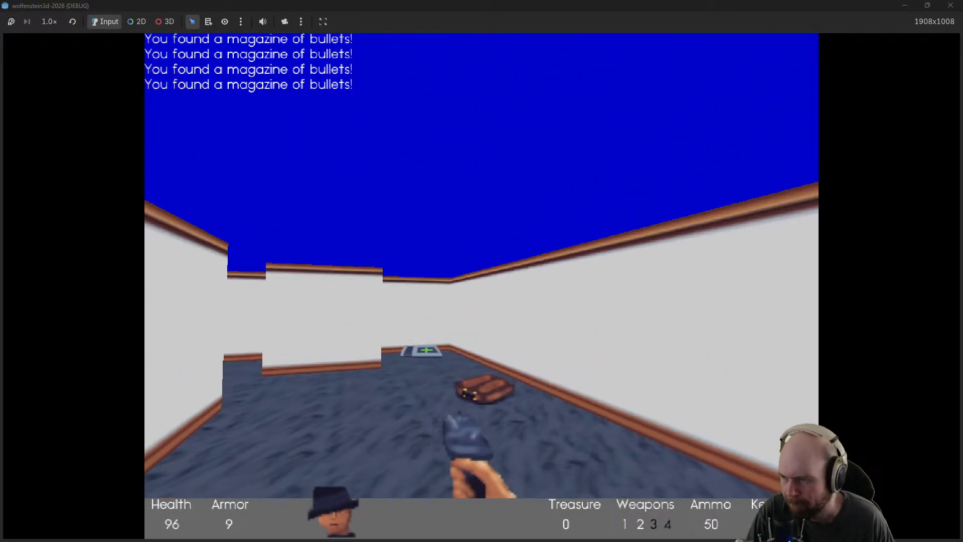
key("w")
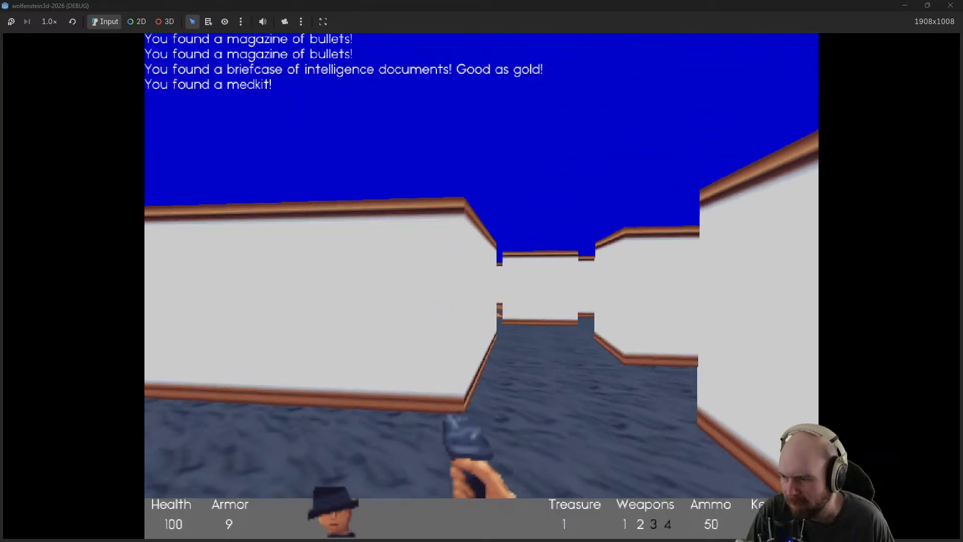
Return from the white room through the grate corridor to the blue stone room and open the door to the purple room
key("w")
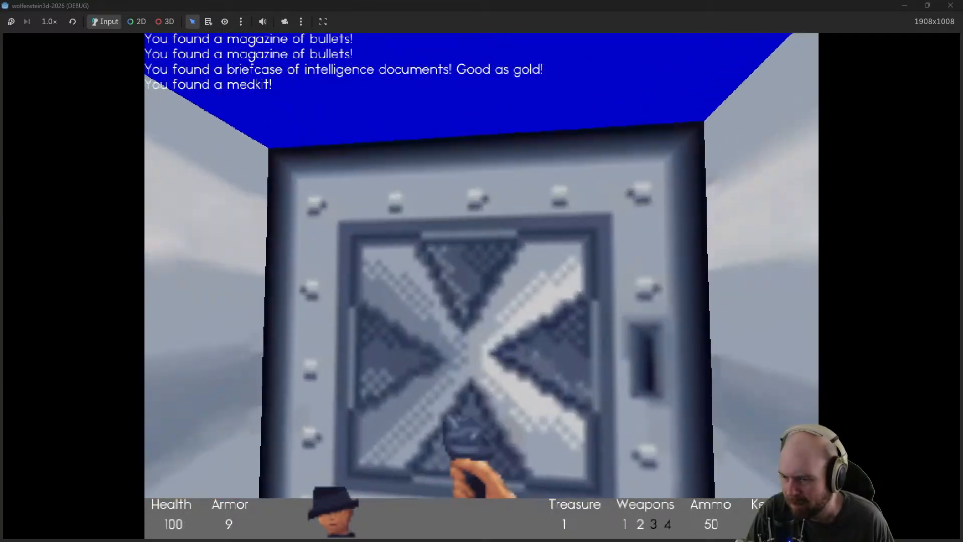
key("w")
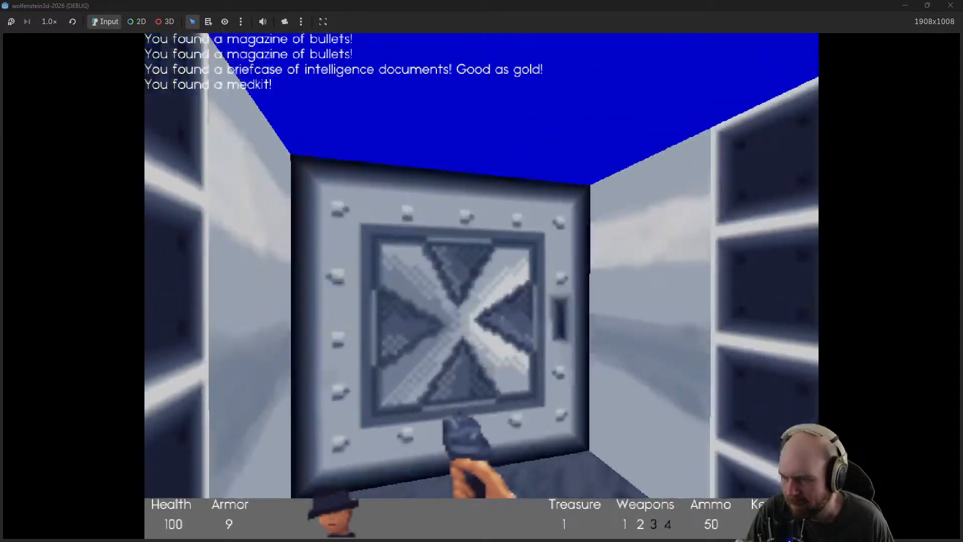
key("w")
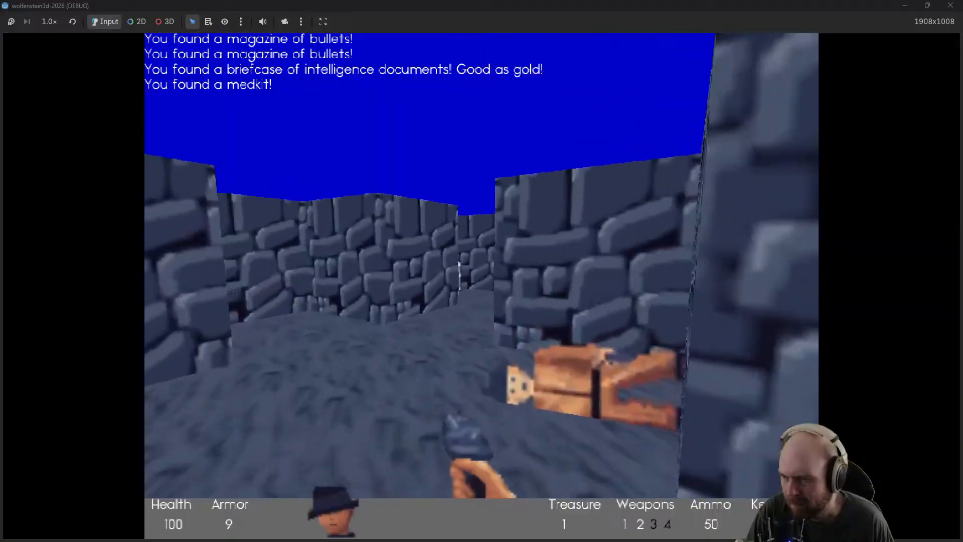
key("w")
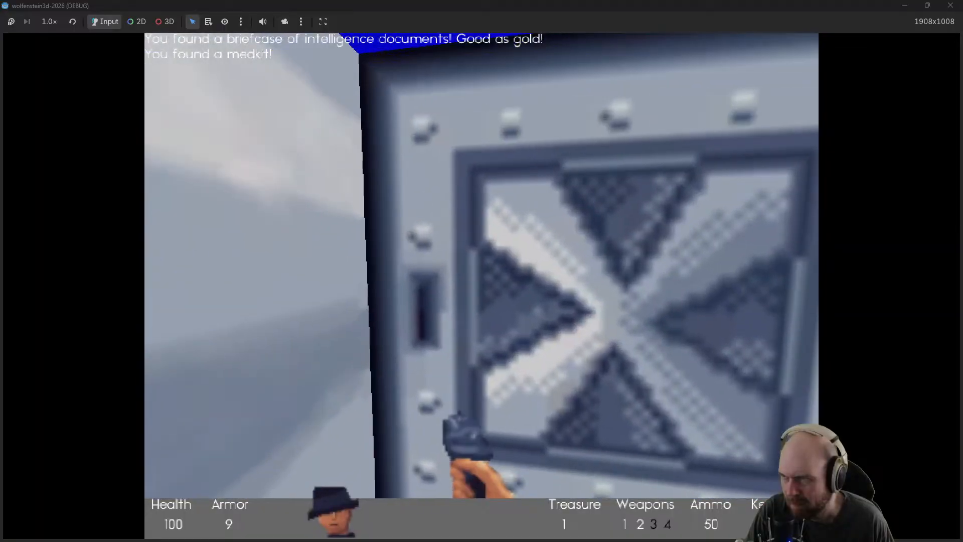
key("e")
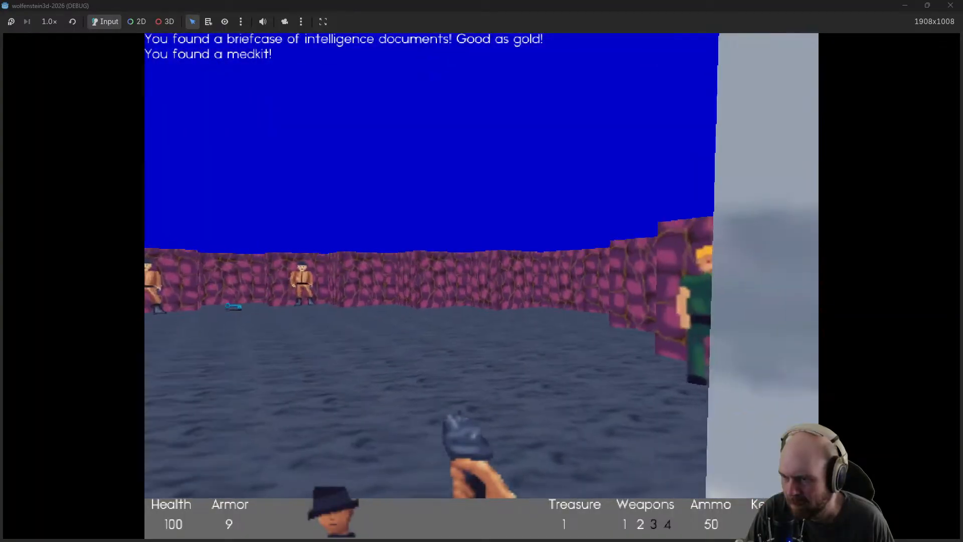
Shoot at the green-uniformed and brown-uniformed enemies in the purple room from its doorway
key("s")
left_click(481, 286)
left_click(481, 286)
left_click(482, 286)
key("w")
left_click(482, 286)
key("w")
left_click(482, 286)
key("a")
left_click(481, 286)
left_click(481, 286)
left_click(481, 286)
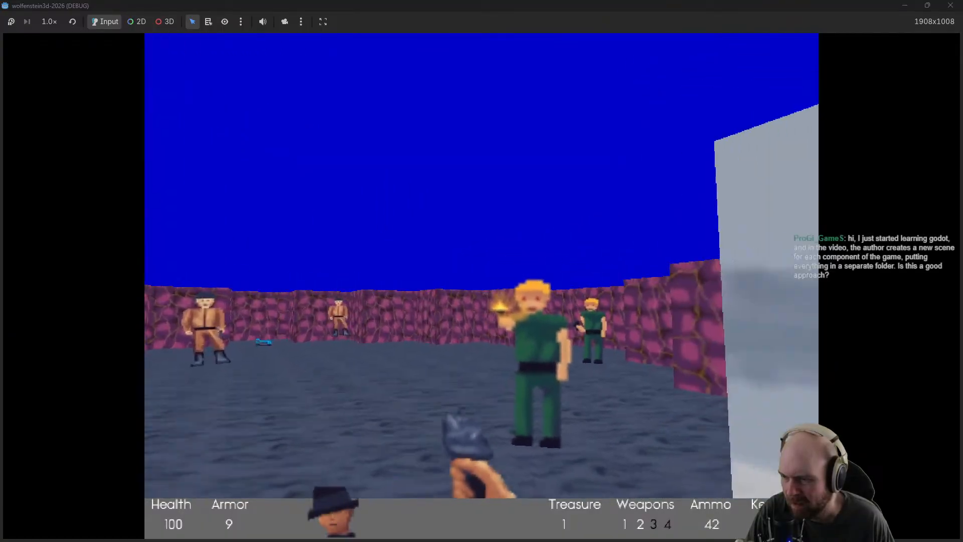
left_click(482, 286)
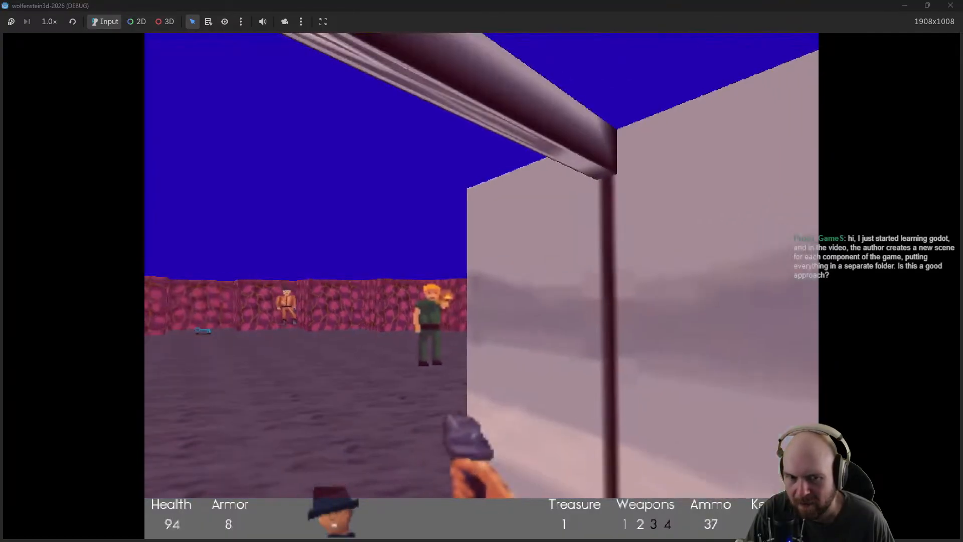
left_click(482, 286)
Retreat into the blue stone room for cover, go back to the purple room's door and reopen it
key("s")
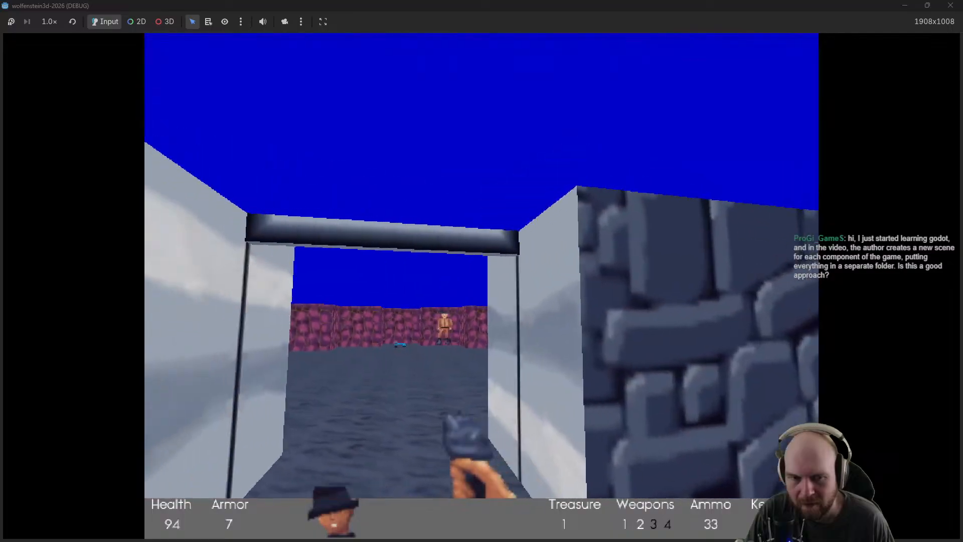
key("d")
key("a")
key("s")
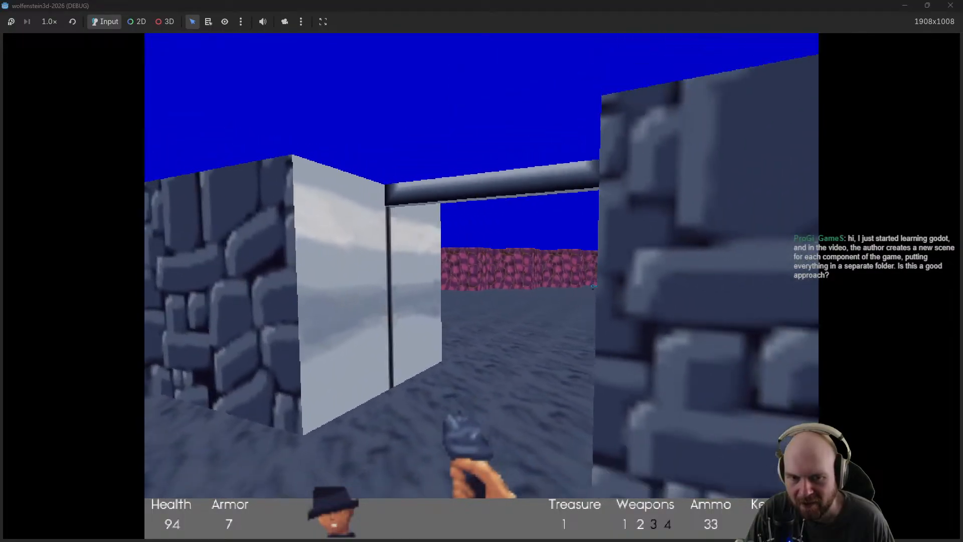
key("a")
key("w")
key("w")
key("a")
key("d")
key("s")
key("w")
key("a")
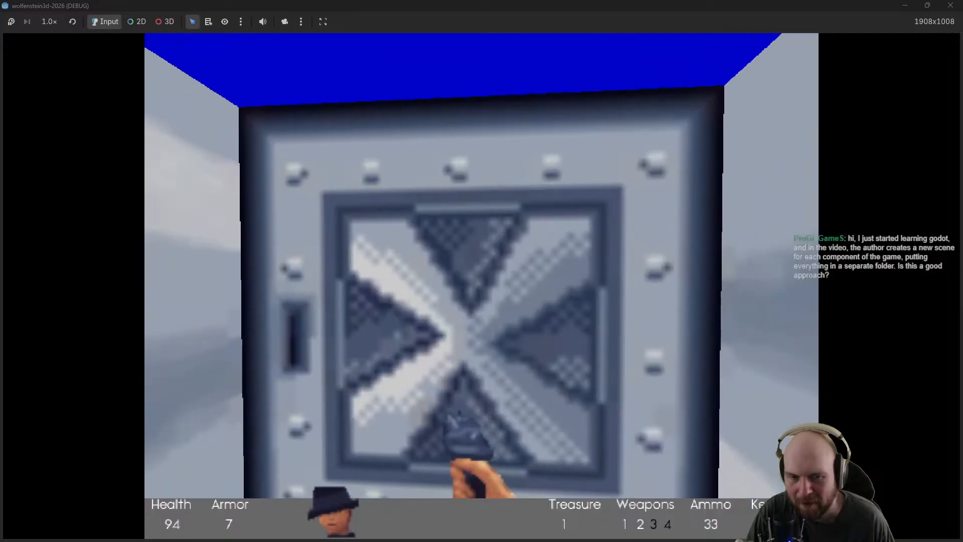
key("e")
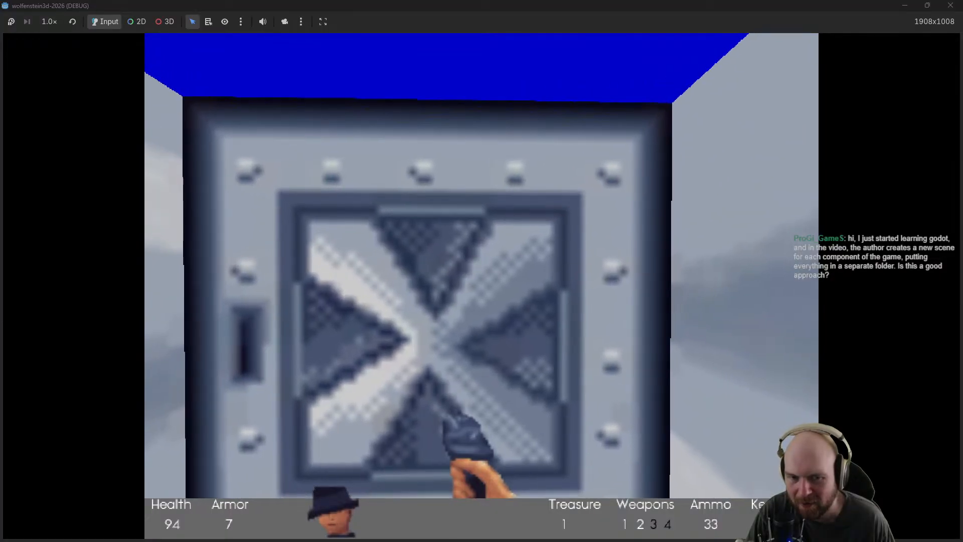
Advance into the purple room while shooting the enemies near the entrance
key("w")
left_click(481, 286)
key("a")
left_click(482, 286)
key("s")
left_click(482, 286)
left_click(482, 286)
left_click(482, 286)
left_click(481, 286)
key("w")
left_click(482, 286)
left_click(481, 286)
key("w")
left_click(482, 286)
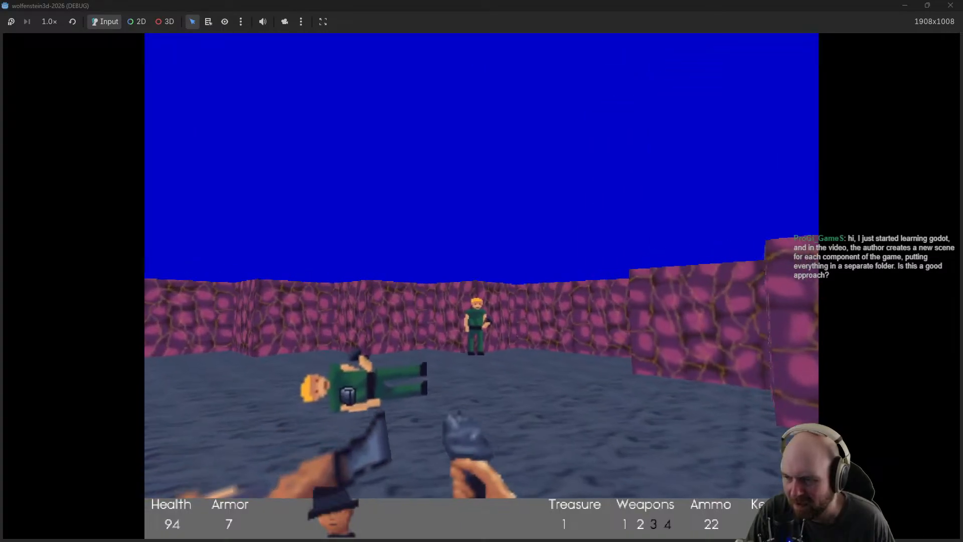
Shoot the remaining purple room enemies and collect the dropped magazines and the Silver Key
left_click(482, 286)
key("w")
key("w")
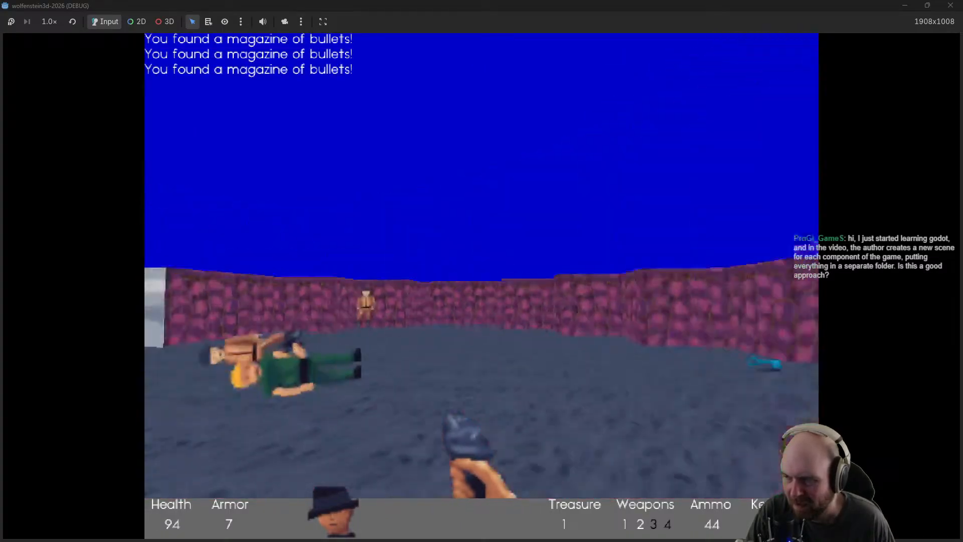
left_click(482, 285)
key("w")
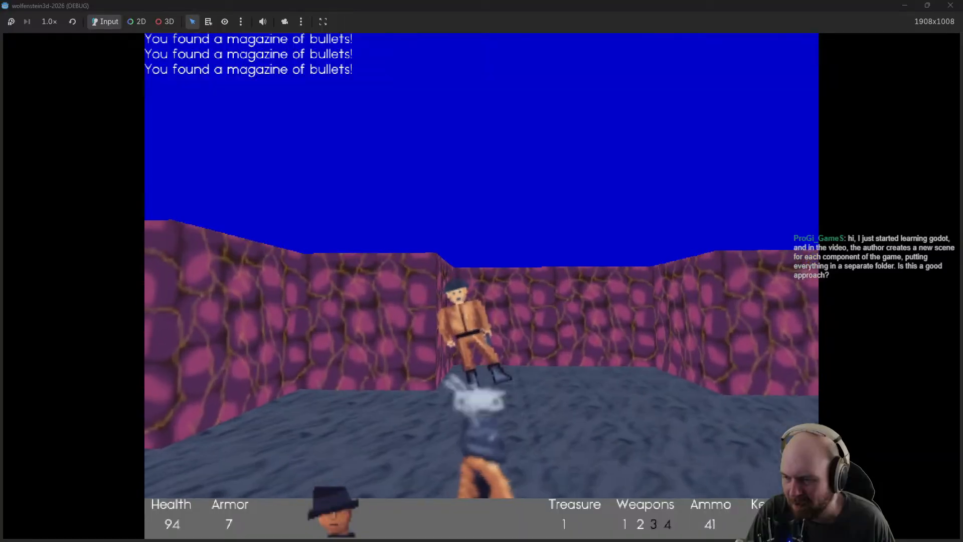
left_click(482, 286)
key("w")
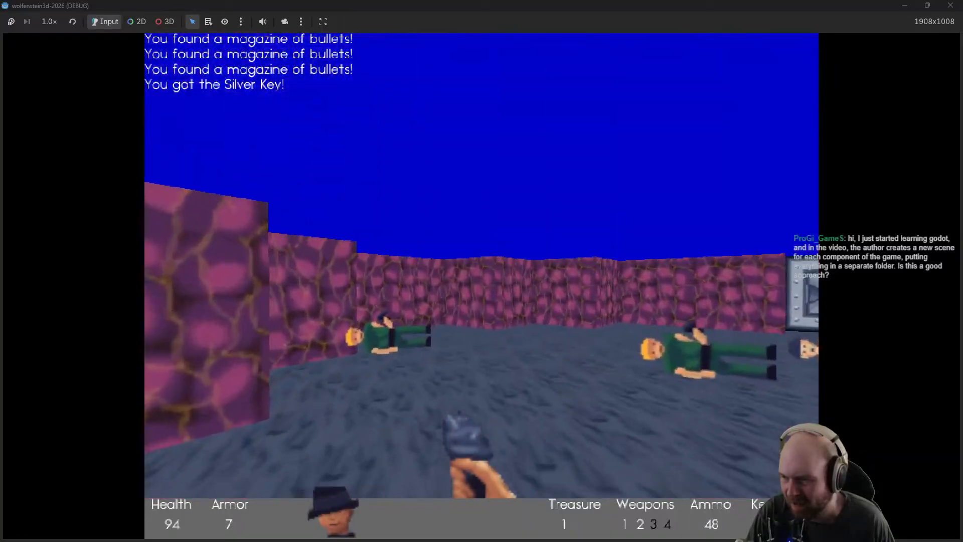
Cross the stone room from the purple room, open the grate corridor's doors at both ends, and end the playtest
key("w")
key("e")
key("w")
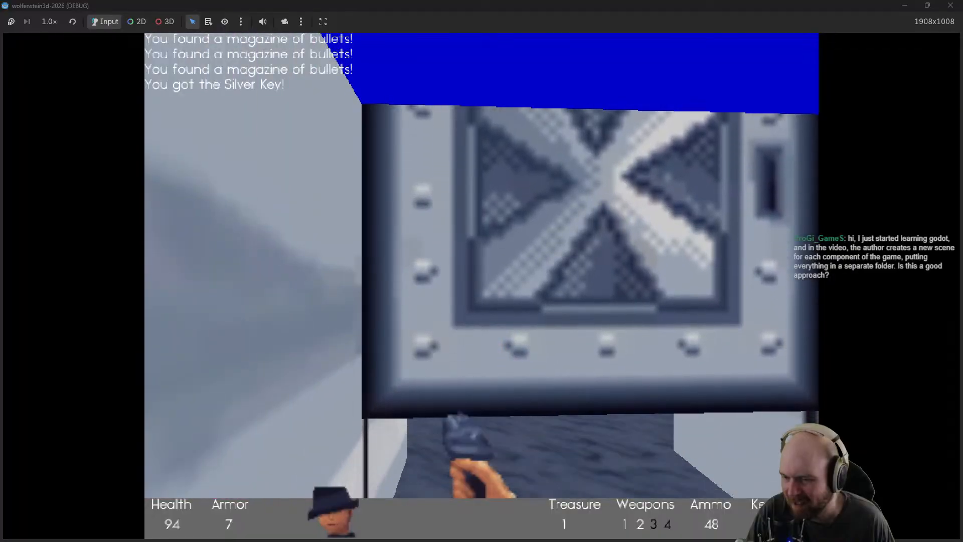
key("w")
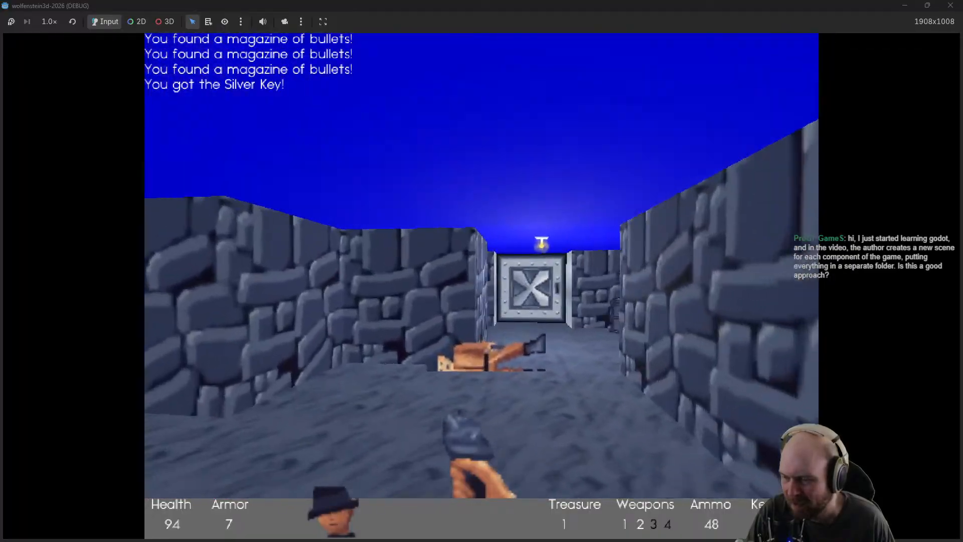
key("e")
key("w")
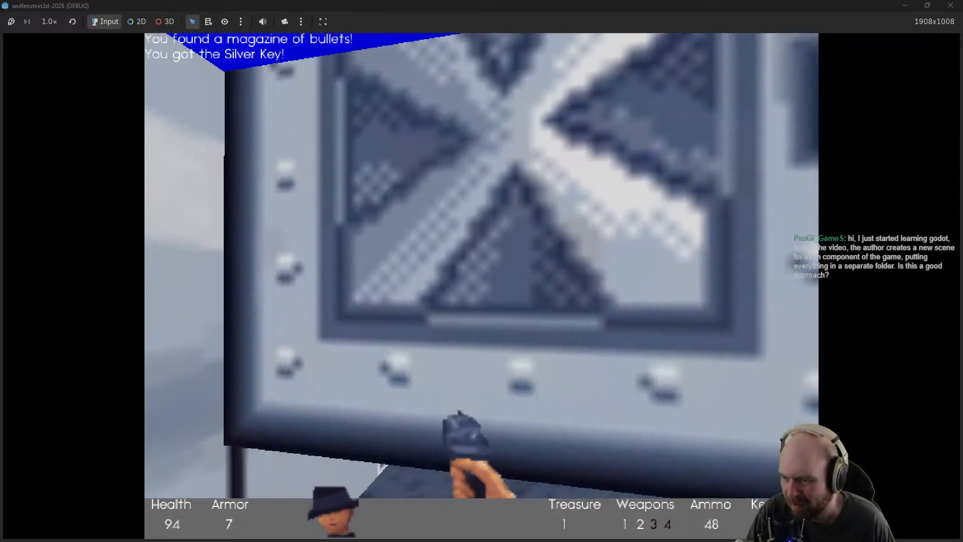
key("w")
key("e")
key("s")
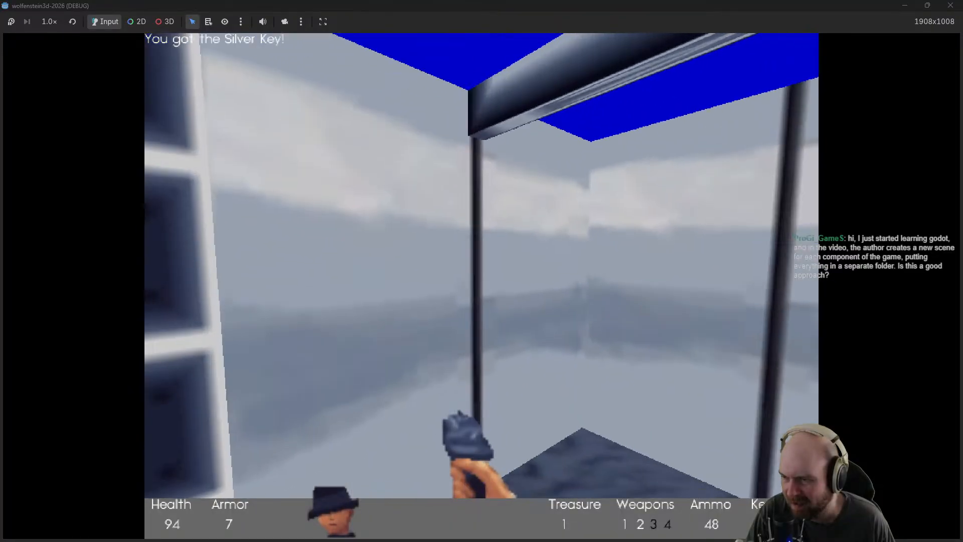
key("Escape")
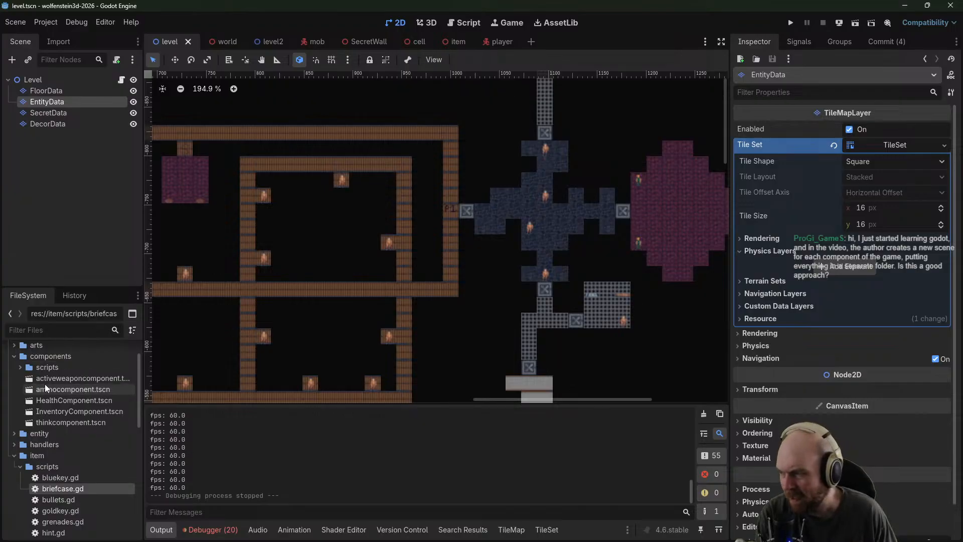
Look over the components folder and its scripts subfolder, and collapse the components and item folders
left_click(20, 368)
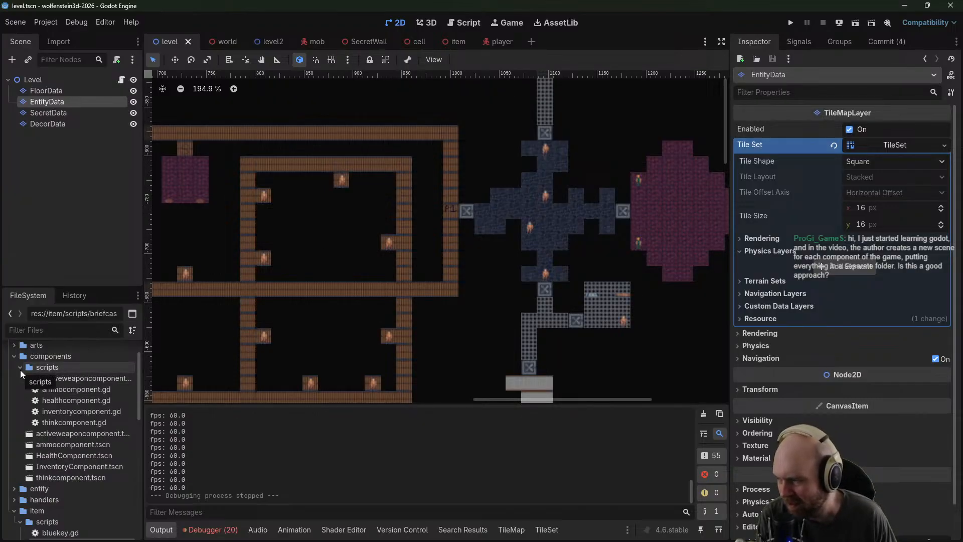
left_click(20, 368)
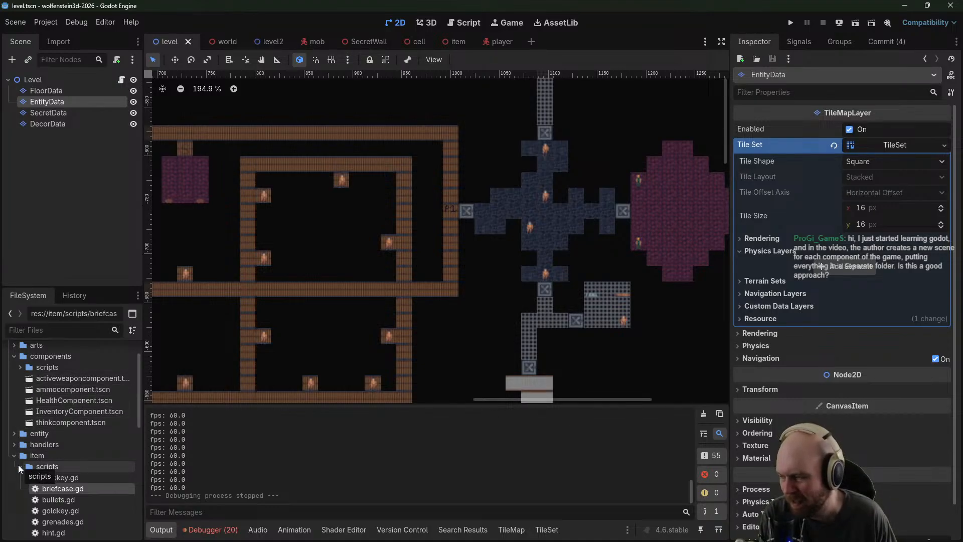
scroll(102, 436, "up", 3)
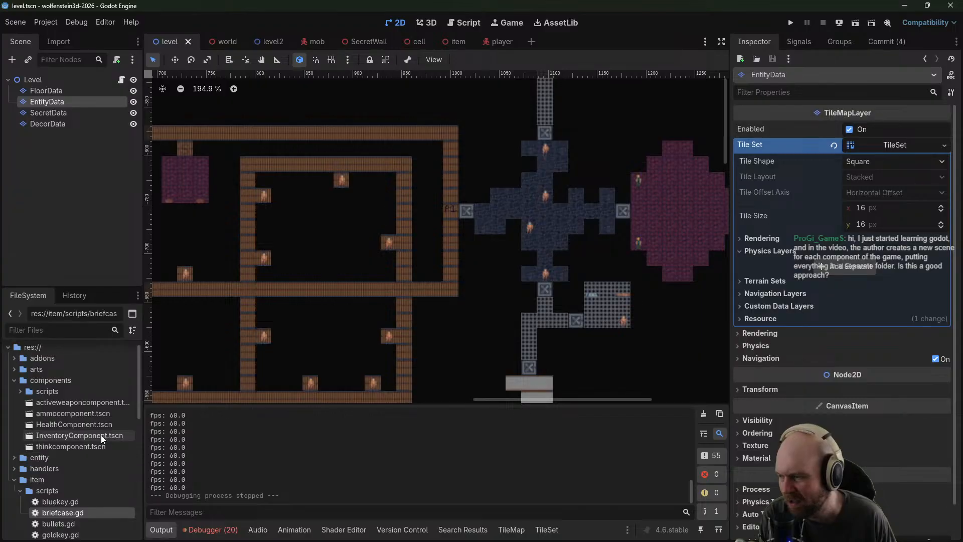
left_click(12, 395)
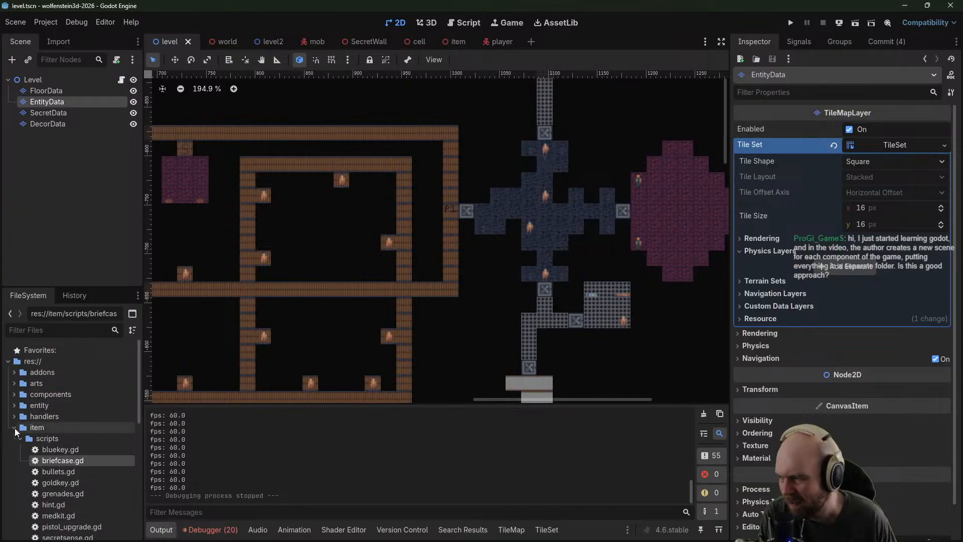
left_click(14, 428)
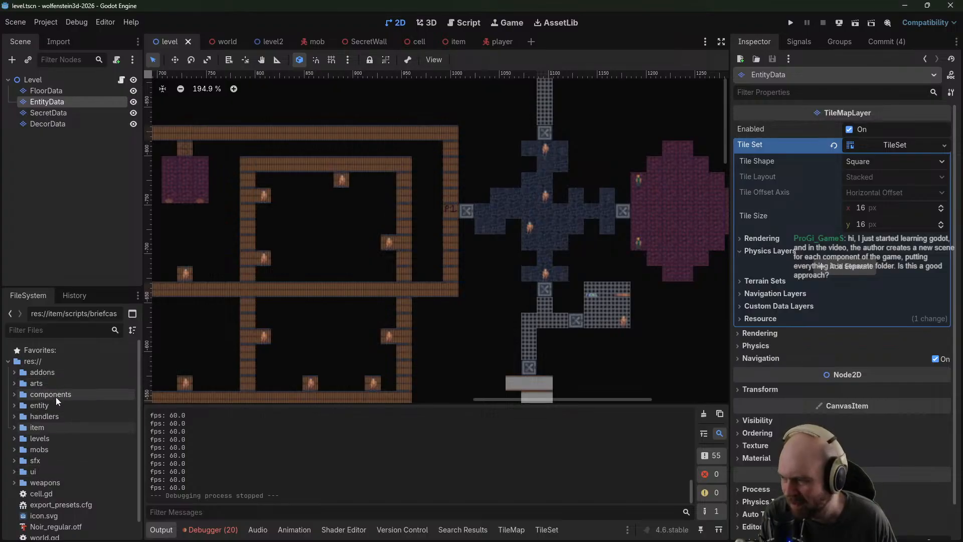
Examine how scenes and scripts are organised in the project's components, handlers and levels folders
double_click(25, 401)
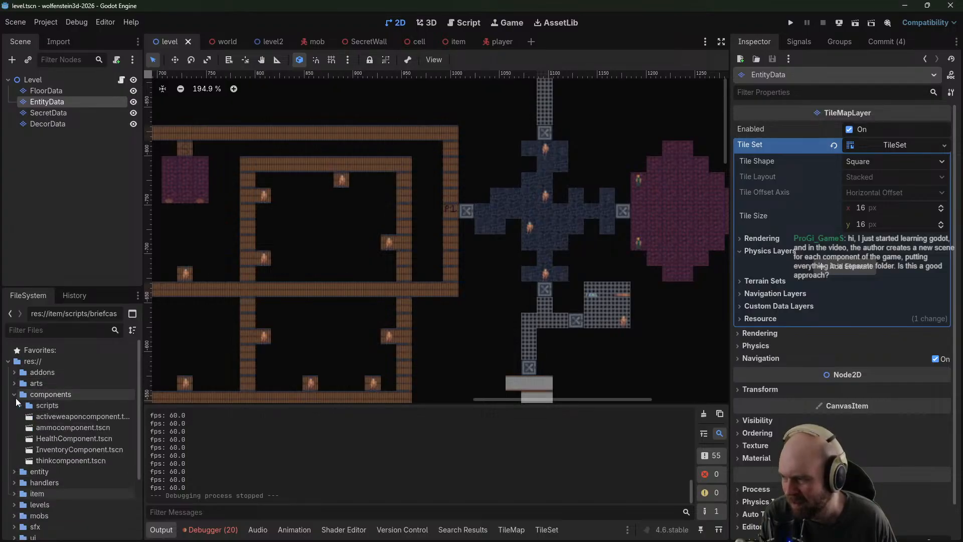
left_click(14, 405)
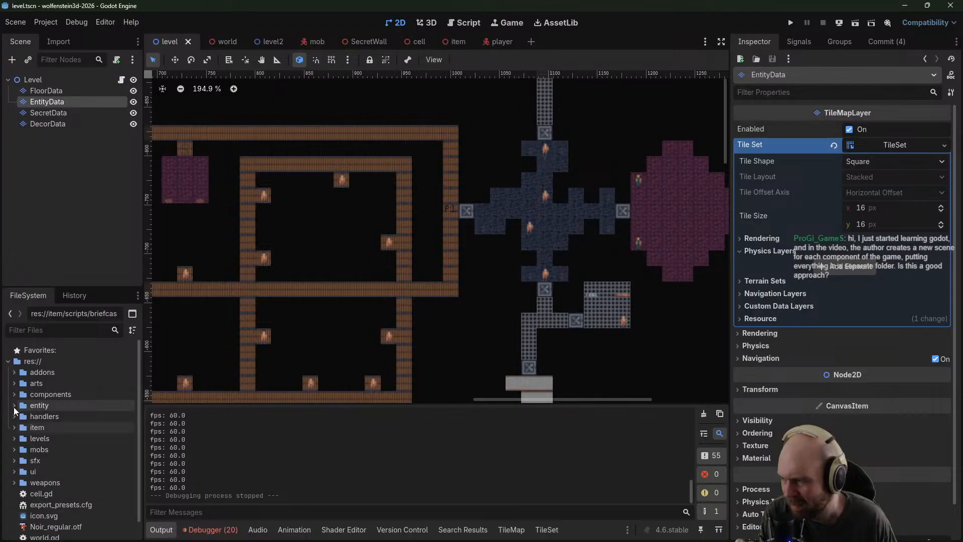
left_click(15, 417)
left_click(15, 417)
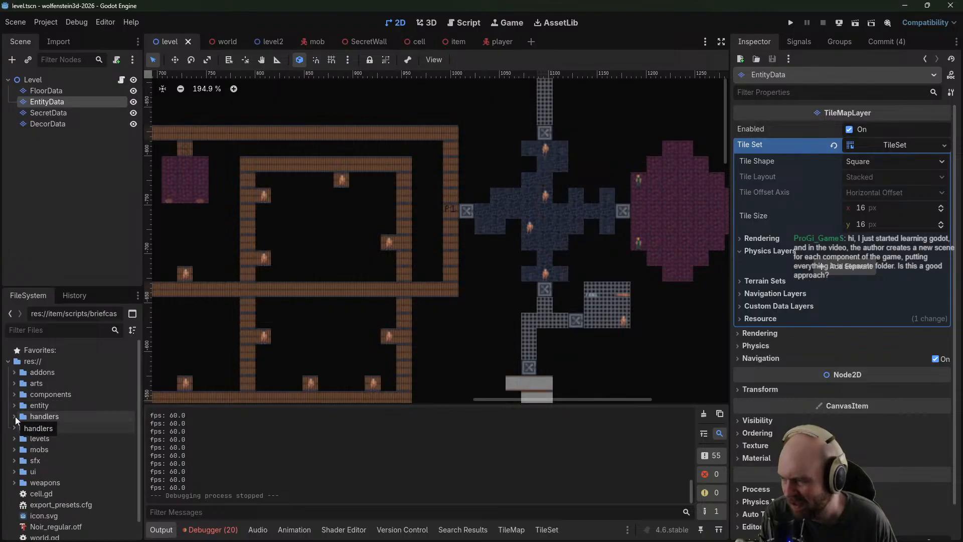
left_click(13, 396)
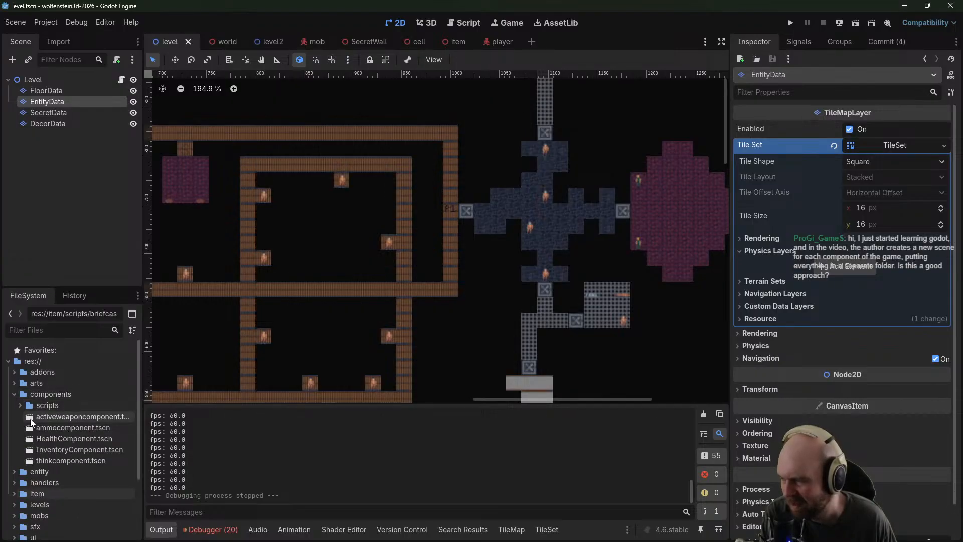
left_click(14, 394)
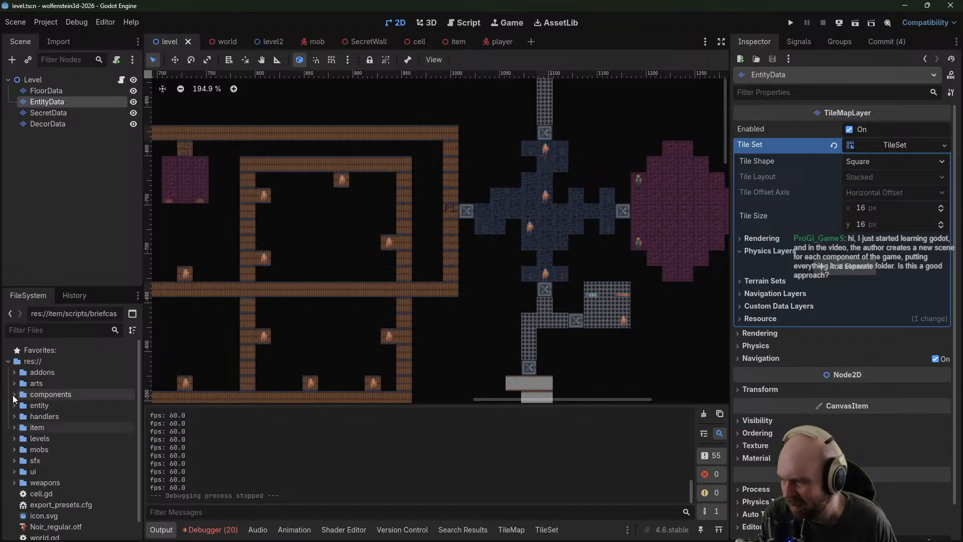
left_click(15, 439)
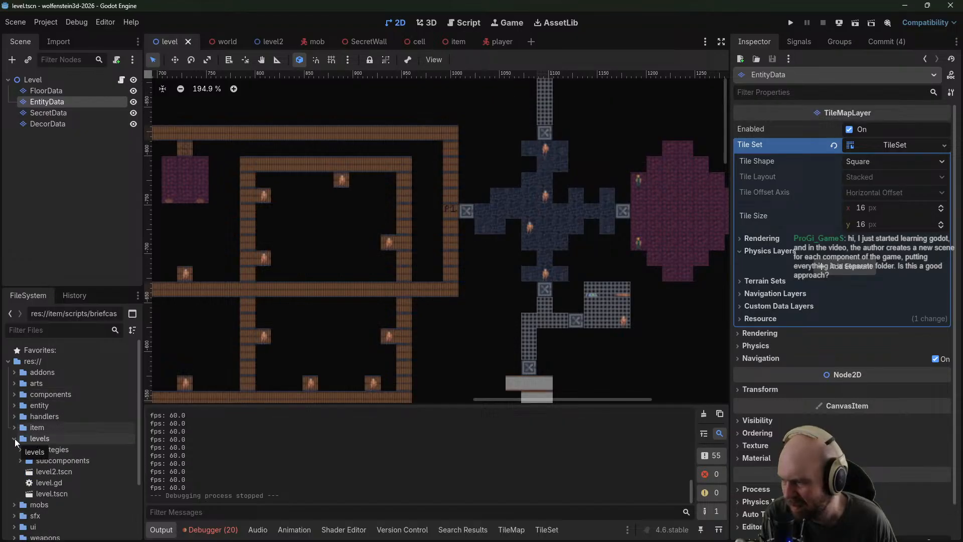
left_click(15, 439)
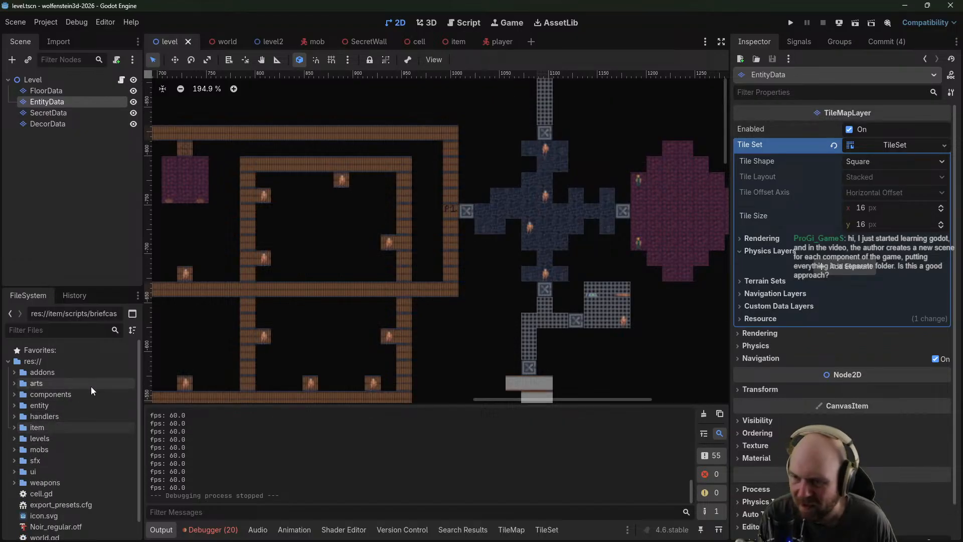
Repaint the floor of the small grate room south-east of the cross-shaped room with the dark brown stone tile
middle_click_drag(525, 233, 432, 369)
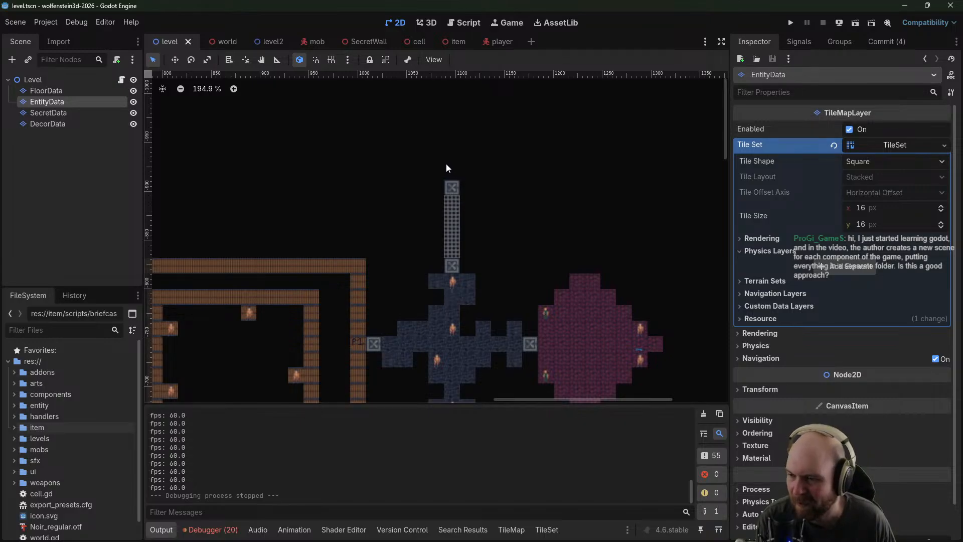
middle_click_drag(526, 198, 454, 118)
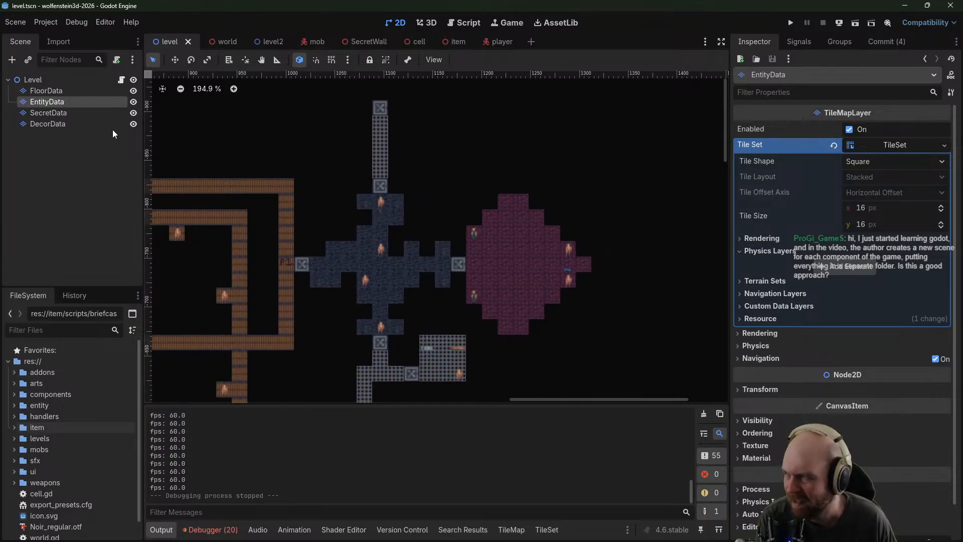
middle_click_drag(444, 346, 470, 218)
left_click(74, 92)
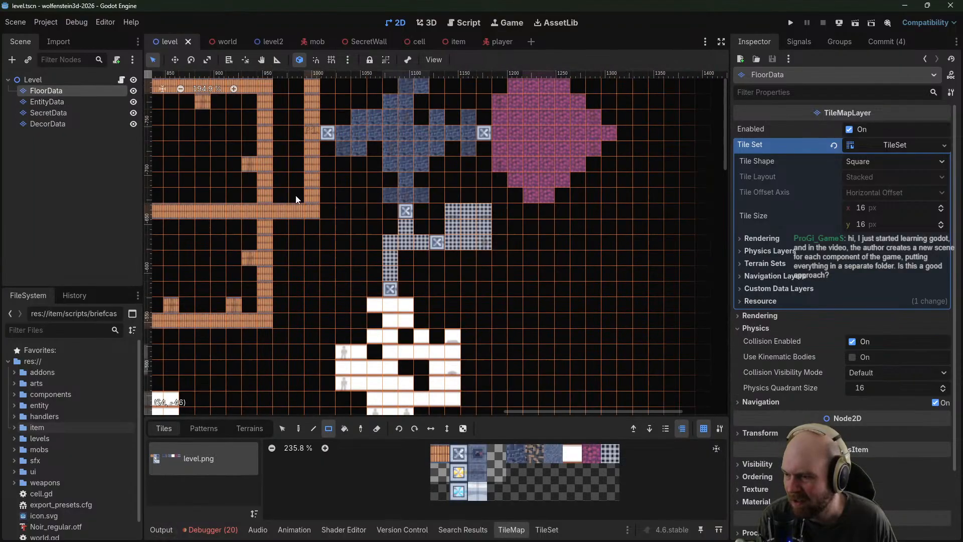
left_click(530, 456)
left_click_drag(457, 212, 480, 240)
On the DecorData layer, place two horizontal rows of five pillar decorations in the purple room
mouse_move(538, 233)
middle_mouse_down()
mouse_move(588, 162)
mouse_move(0, 256)
middle_mouse_up()
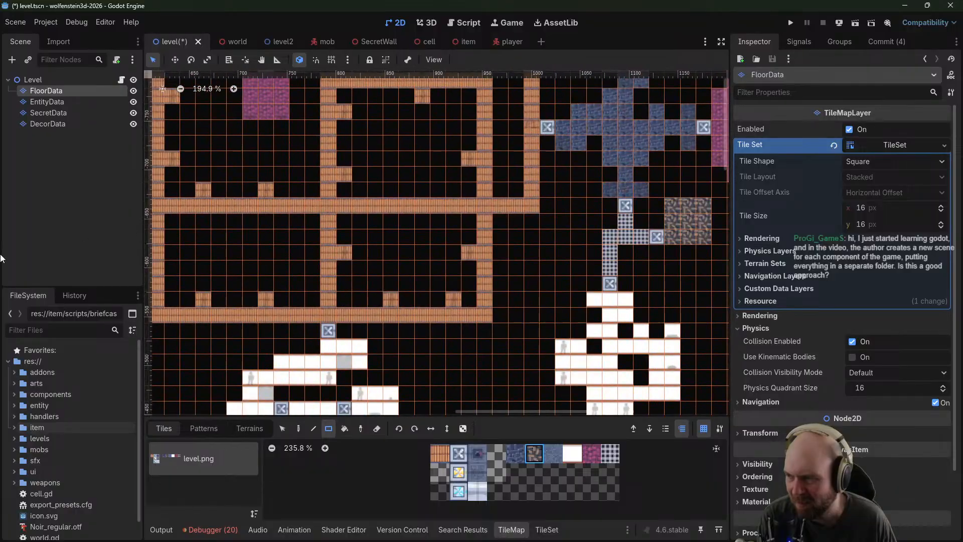
middle_click_drag(342, 207, 201, 438)
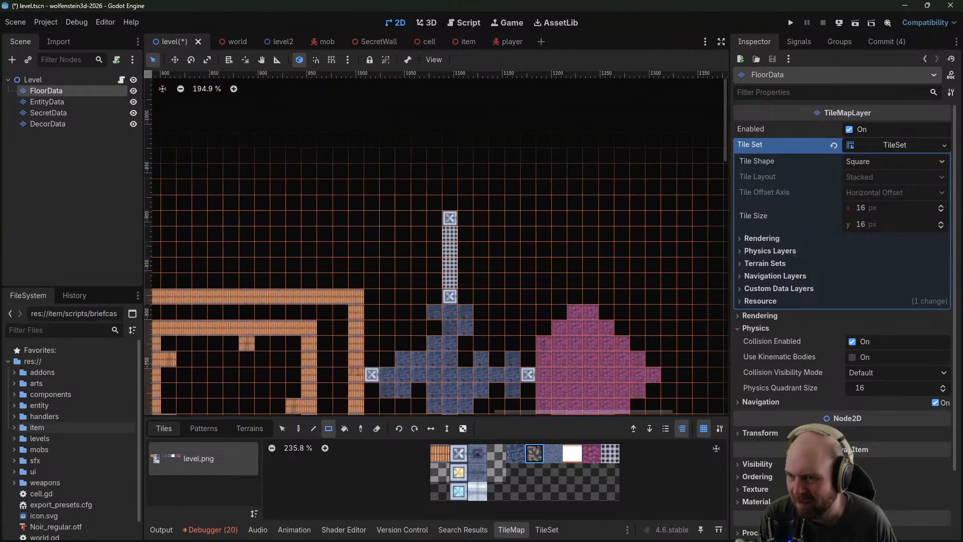
middle_click_drag(478, 221, 437, 133)
left_click(64, 126)
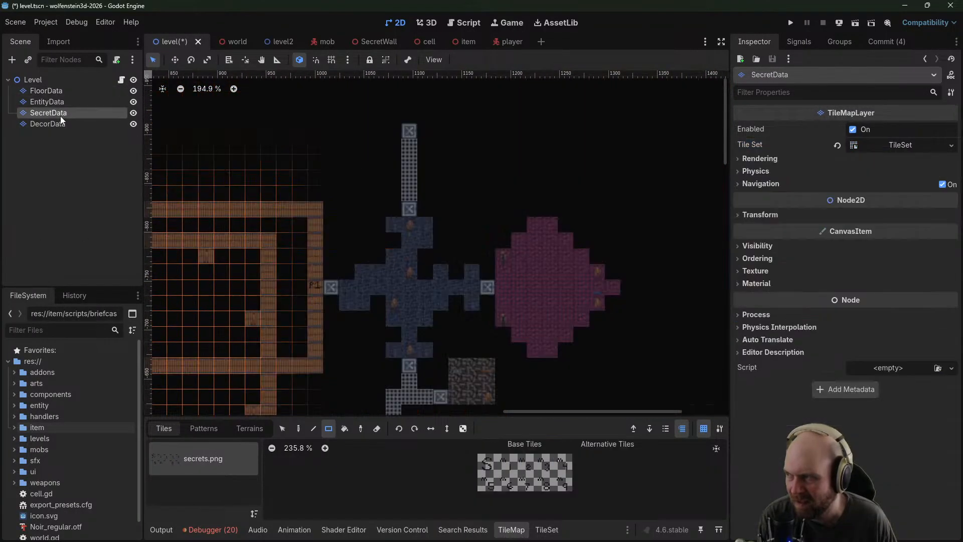
left_click(514, 455)
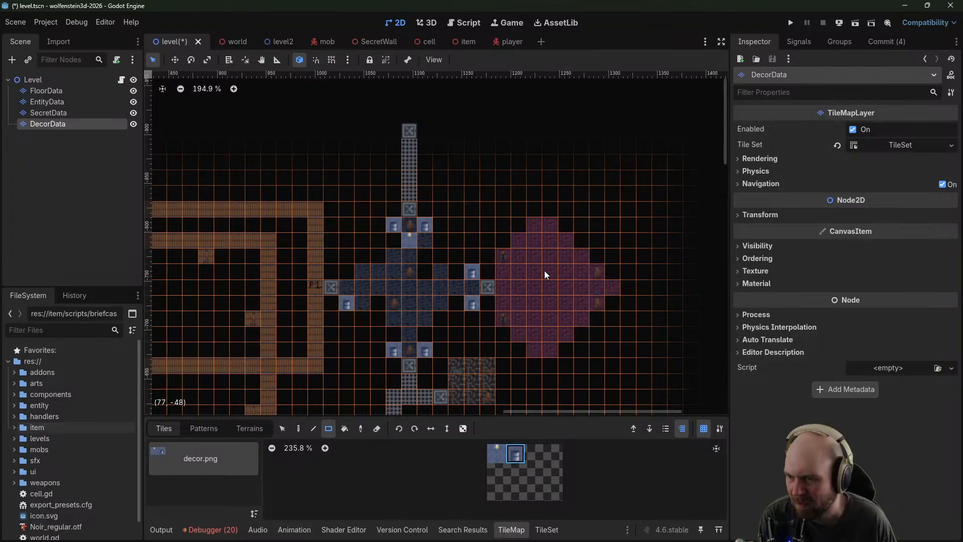
left_click_drag(558, 273, 566, 274)
left_click_drag(538, 305, 566, 305)
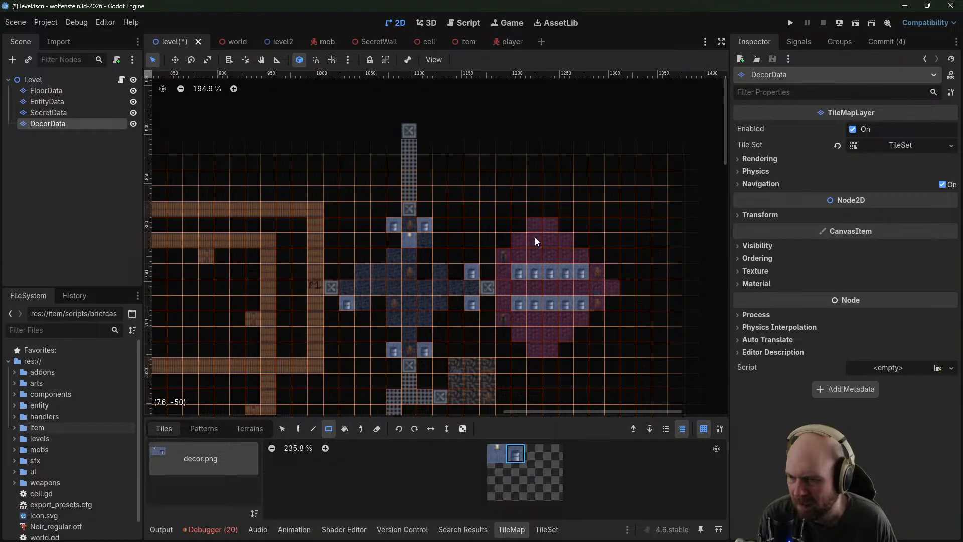
On FloorData, paint a blue stone passage 3 tiles wide and 6 long beyond the north grate corridor's upper door
middle_click_drag(515, 210, 616, 281)
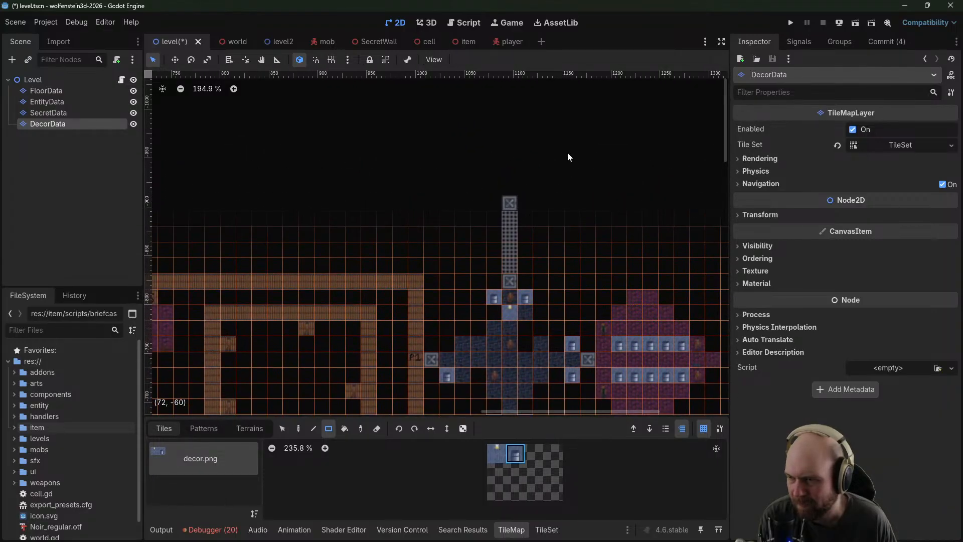
middle_click_drag(568, 153, 518, 240)
scroll(475, 240, "down", 1)
left_click(79, 93)
scroll(356, 170, "down", 4)
middle_click_drag(435, 245, 434, 294)
left_click(599, 454)
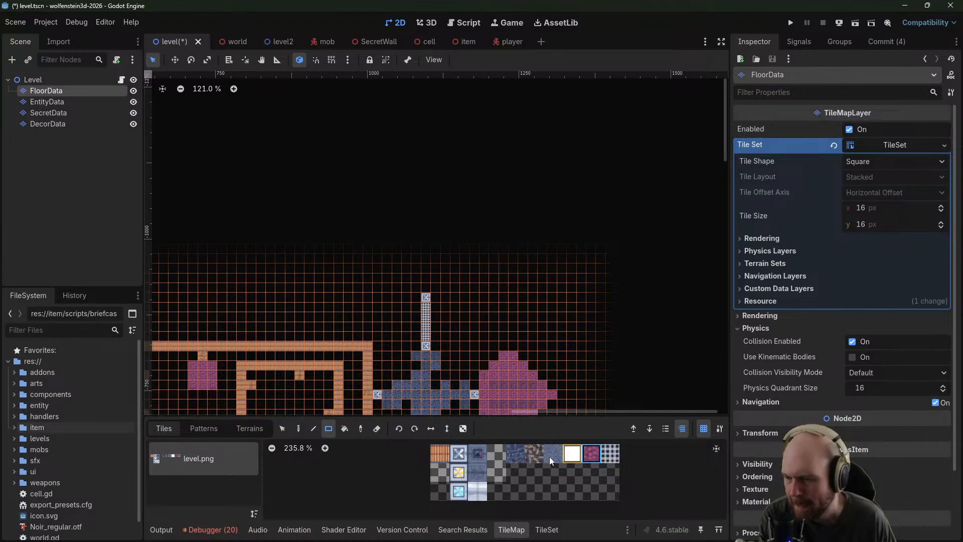
left_click_drag(422, 289, 421, 289)
left_click_drag(436, 246, 435, 238)
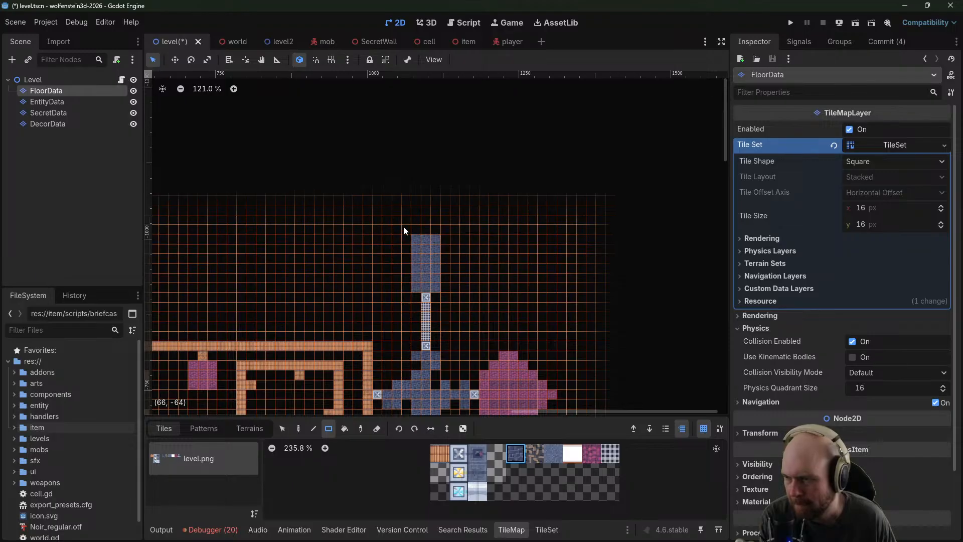
Extend the blue stone passage with overlapping blocks that bend north, cross east and turn back south in a hook shape
left_click_drag(405, 210, 429, 251)
middle_click_drag(414, 186, 427, 243)
mouse_move(414, 224)
left_mouse_down()
mouse_move(437, 258)
mouse_move(464, 235)
left_mouse_up()
left_click_drag(463, 200, 509, 226)
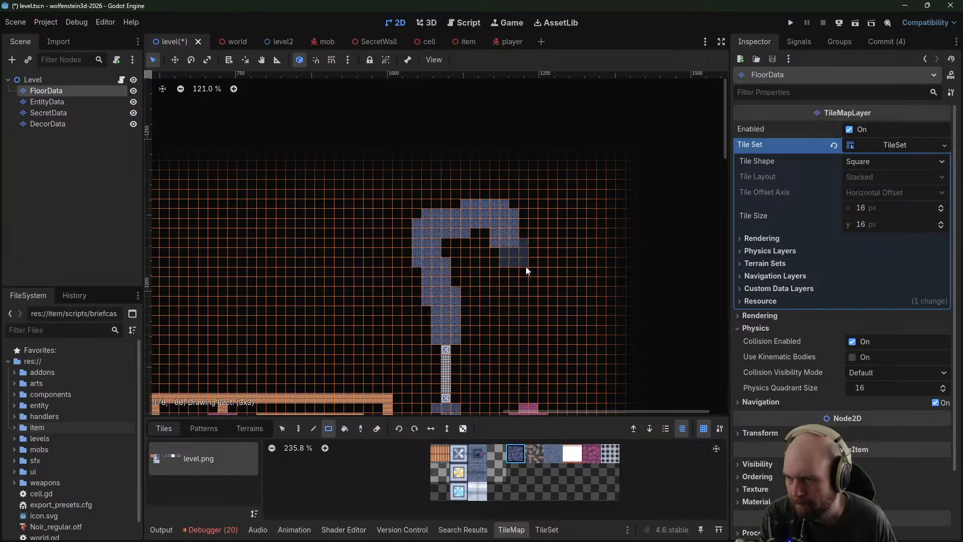
left_click_drag(525, 277, 526, 277)
scroll(501, 236, "down", 2)
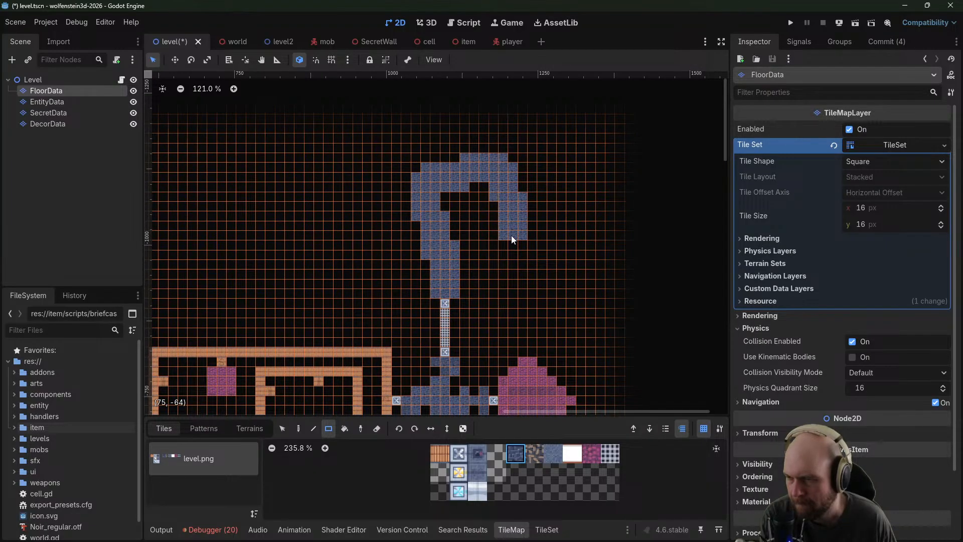
Add a door on the hook passage's east end and paint a grate corridor that widens into a stepped room
middle_click_drag(561, 242, 506, 261)
left_click(458, 453)
left_click(491, 254)
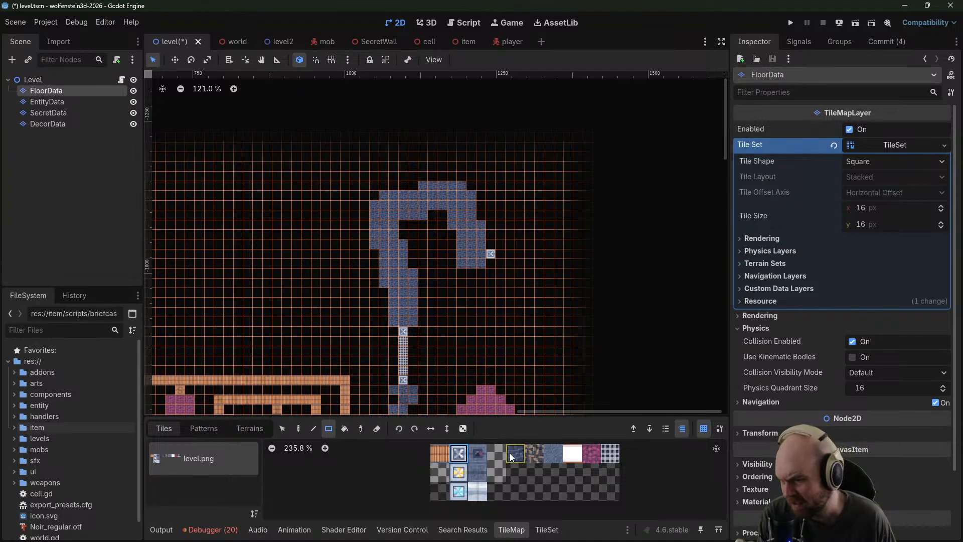
left_click(615, 457)
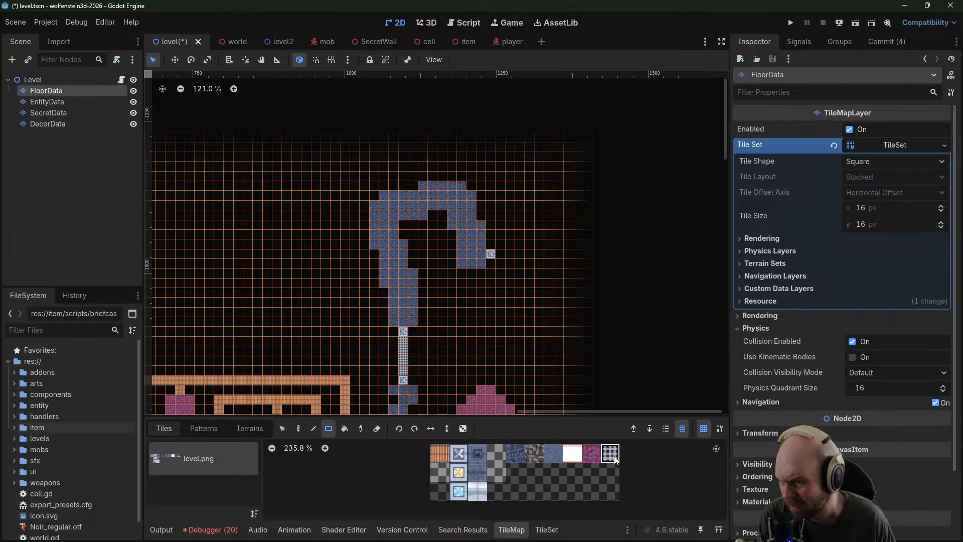
left_click_drag(504, 256, 573, 255)
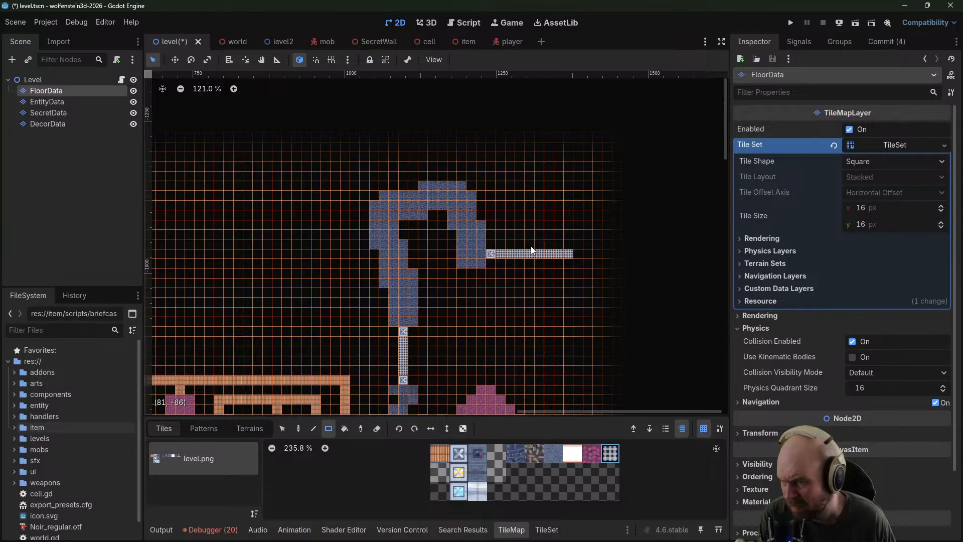
mouse_move(510, 247)
left_mouse_down()
mouse_move(566, 258)
mouse_move(556, 261)
left_mouse_up()
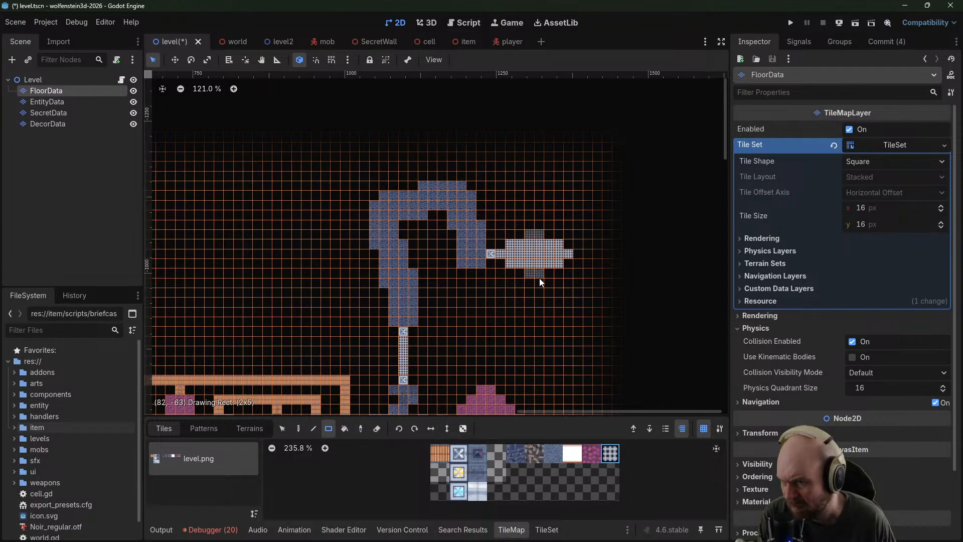
left_click_drag(540, 278, 540, 279)
Place a door at the grate room's east end and paint a small blue-grey cross-shaped room with a 3x3 centre behind it
middle_click_drag(546, 290, 478, 301)
left_click(458, 454)
left_click(511, 263)
middle_click_drag(526, 246, 443, 231)
left_click(550, 455)
left_click(432, 252)
mouse_move(438, 243)
left_mouse_down()
mouse_move(440, 263)
mouse_move(453, 271)
mouse_move(460, 262)
left_mouse_up()
left_click(467, 253)
Place doors at the north, south and east arms of the small blue-grey cross room
left_click(459, 453)
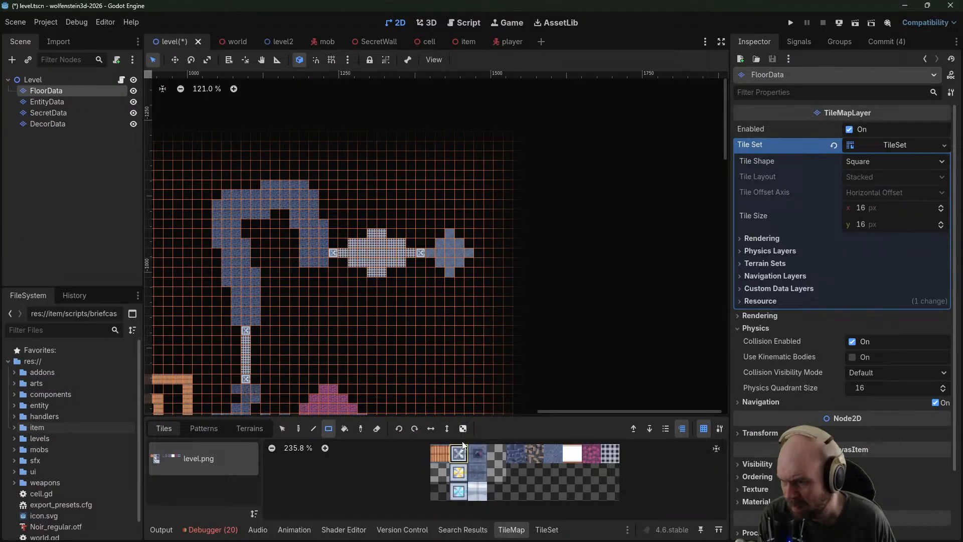
left_click(449, 282)
left_click(449, 223)
left_click(478, 253)
middle_click_drag(428, 193, 523, 215)
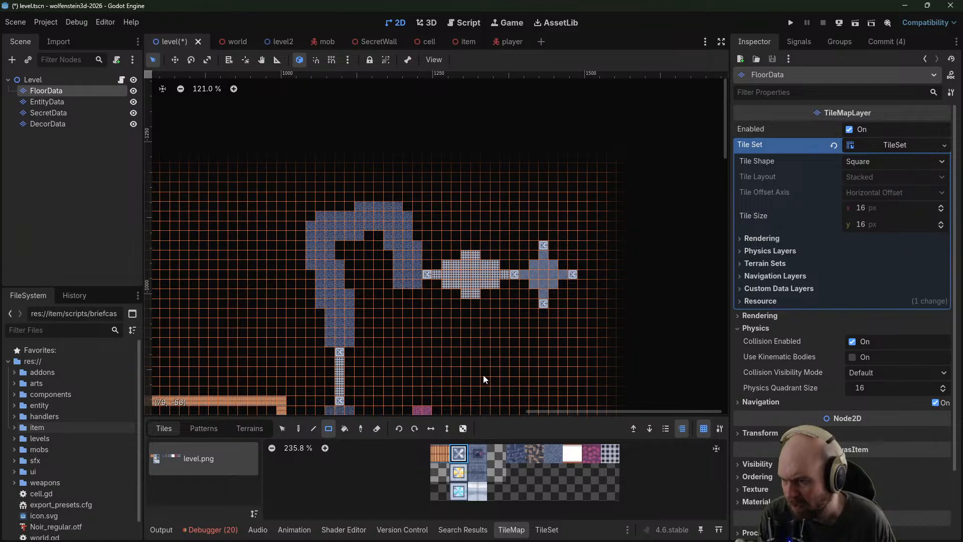
Paint ten separate rectangular wooden-floor rooms in a ring around the small cross room's doors, leaving one-tile gaps between them
middle_click_drag(522, 223, 374, 264)
left_click(440, 453)
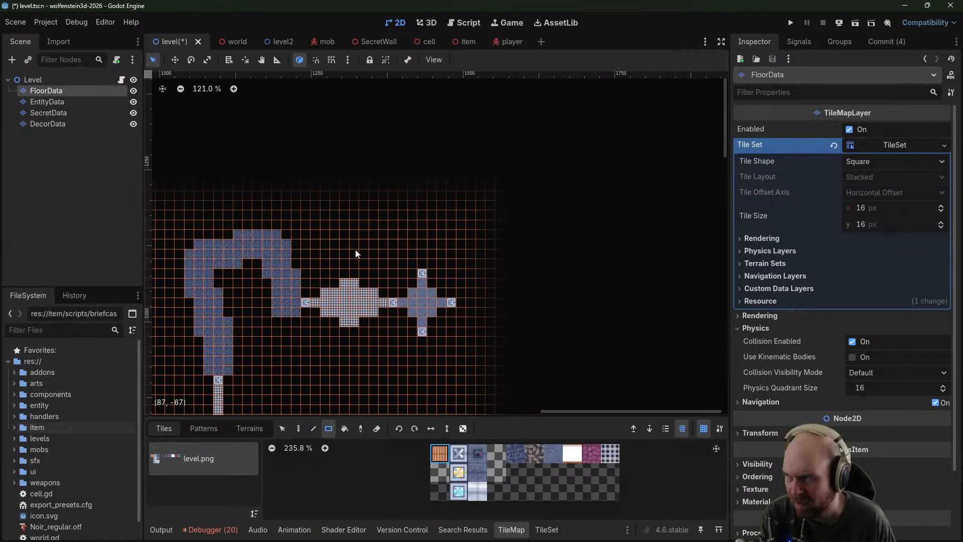
left_click_drag(407, 234, 440, 265)
left_click_drag(425, 199, 438, 212)
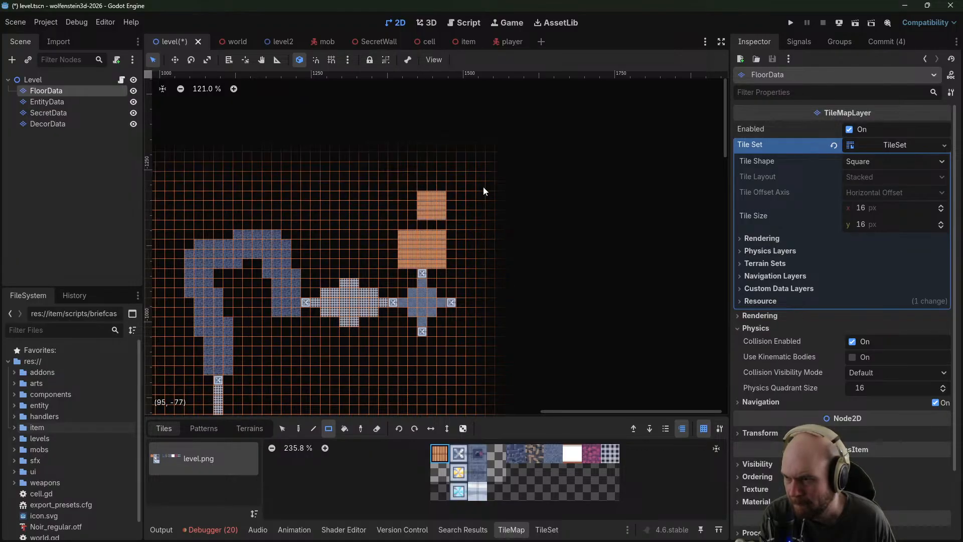
middle_click_drag(483, 191, 432, 201)
mouse_move(417, 197)
left_mouse_down()
mouse_move(441, 217)
mouse_move(477, 216)
mouse_move(496, 272)
left_mouse_up()
mouse_move(417, 303)
left_mouse_down()
mouse_move(441, 327)
mouse_move(463, 300)
mouse_move(478, 320)
left_mouse_up()
scroll(472, 271, "down", 3)
mouse_move(420, 288)
left_mouse_down()
mouse_move(450, 309)
mouse_move(472, 288)
mouse_move(491, 302)
left_mouse_up()
left_click_drag(508, 270, 529, 288)
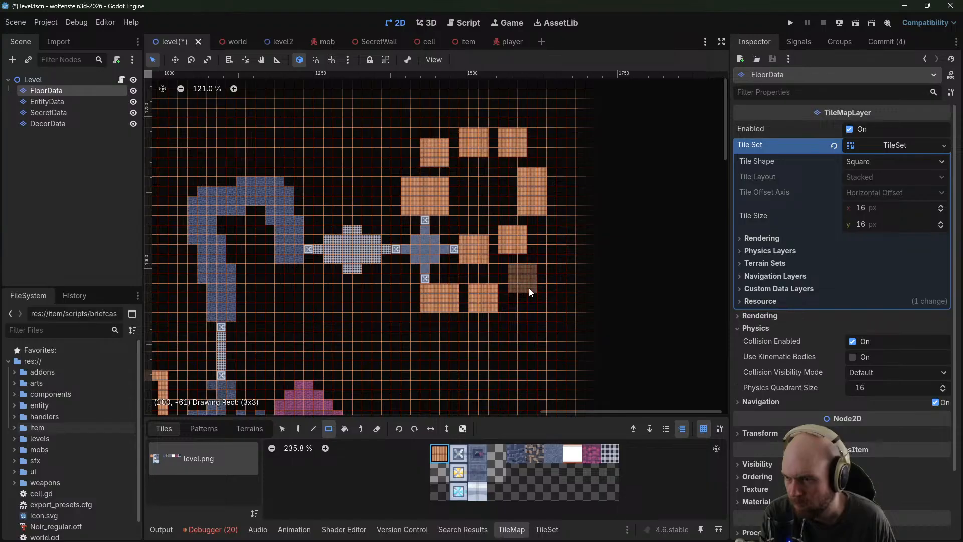
Place door tiles in the gaps to connect the neighbouring wooden rooms of the ring
left_click(457, 457)
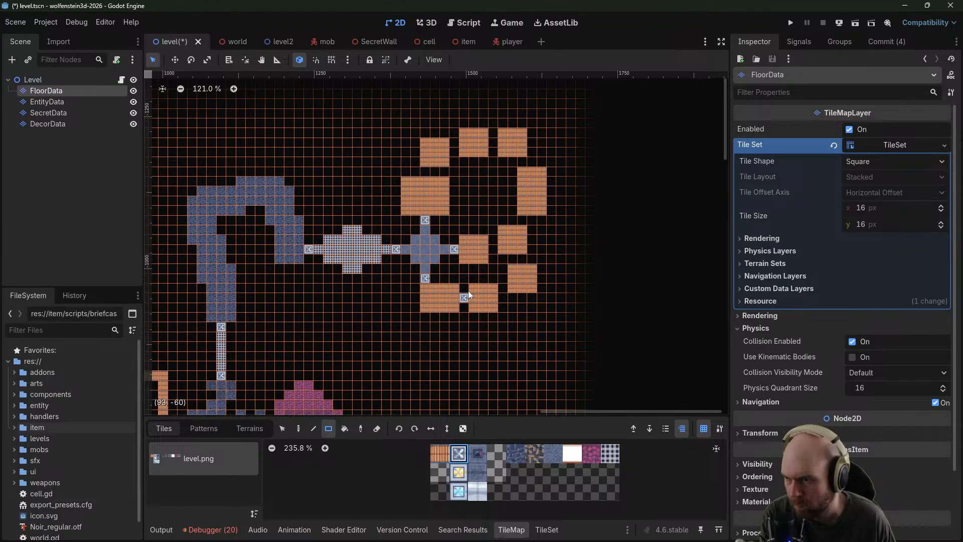
left_click(503, 288)
left_click(512, 259)
left_click(493, 249)
left_click(522, 161)
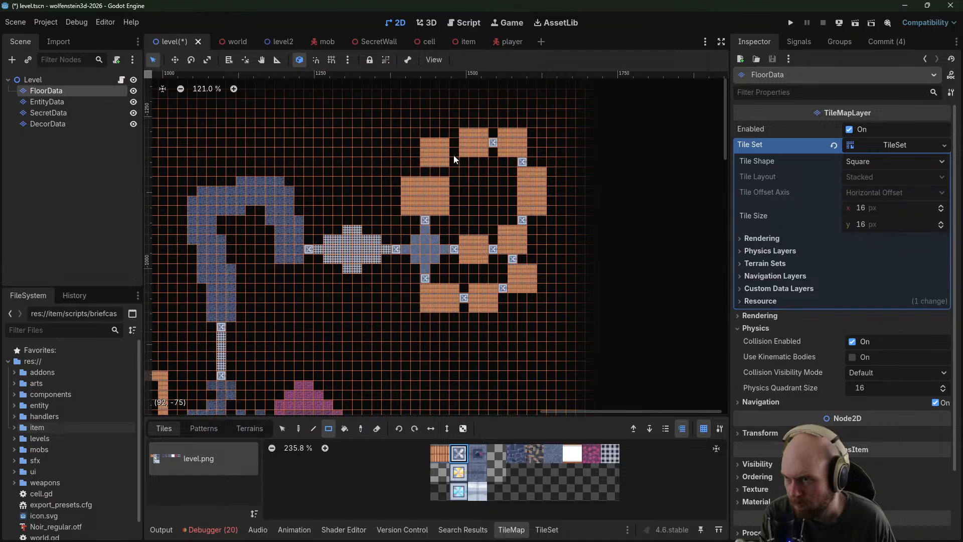
left_click(434, 171)
Inside the ring, add a light metallic entrance tile, a 5x5 blue panelled room and a dark-centred tile on its west side
left_click(477, 492)
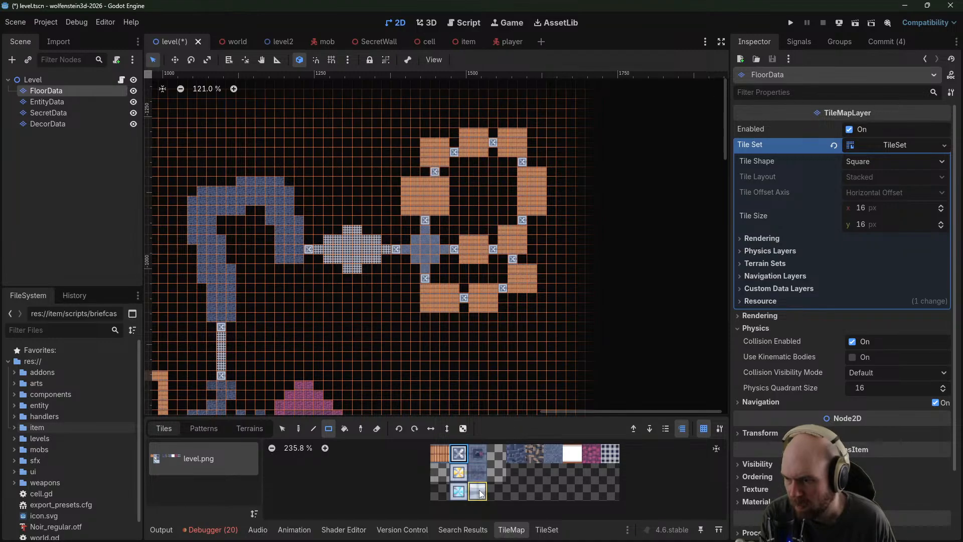
left_click(512, 191)
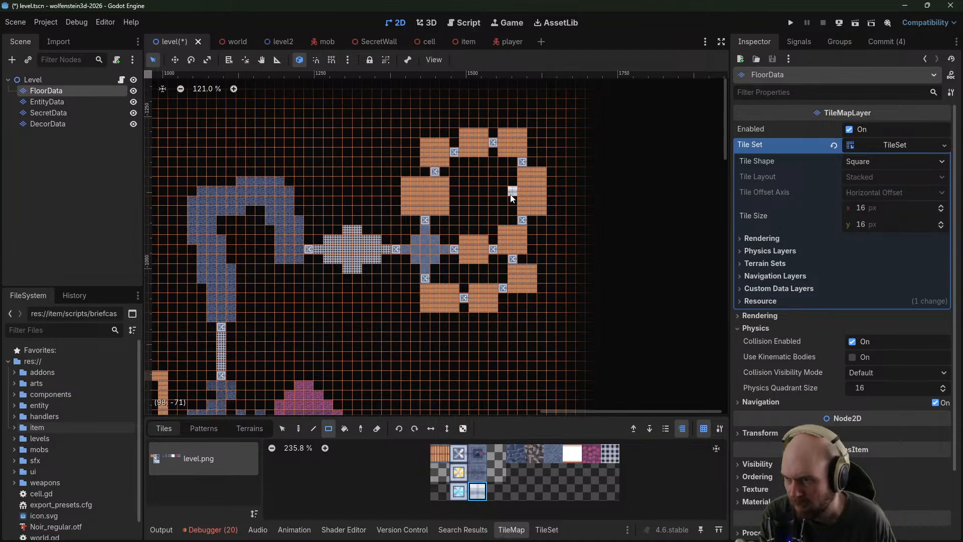
left_click(477, 472)
mouse_move(504, 181)
left_mouse_down()
mouse_move(470, 213)
mouse_move(507, 164)
mouse_move(463, 209)
left_mouse_up()
left_click(477, 453)
left_click(460, 192)
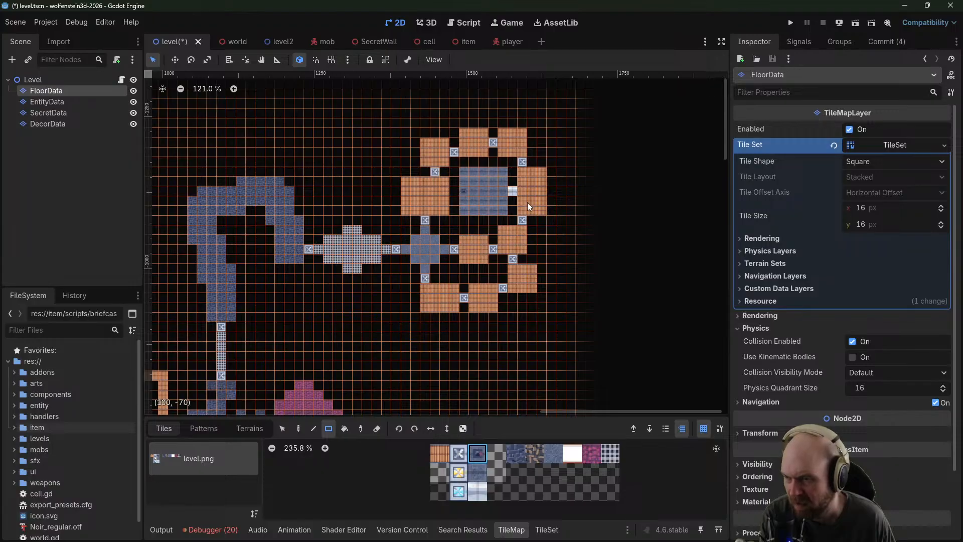
On the EntityData layer, place brown guard enemies along the hook-shaped blue stone passage
middle_click_drag(529, 201, 570, 193)
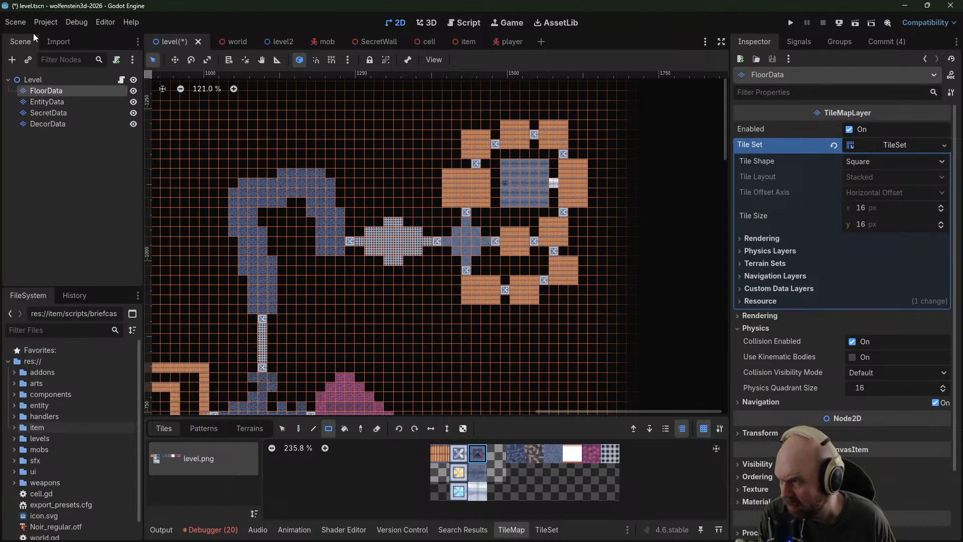
left_click(44, 101)
left_click(487, 453)
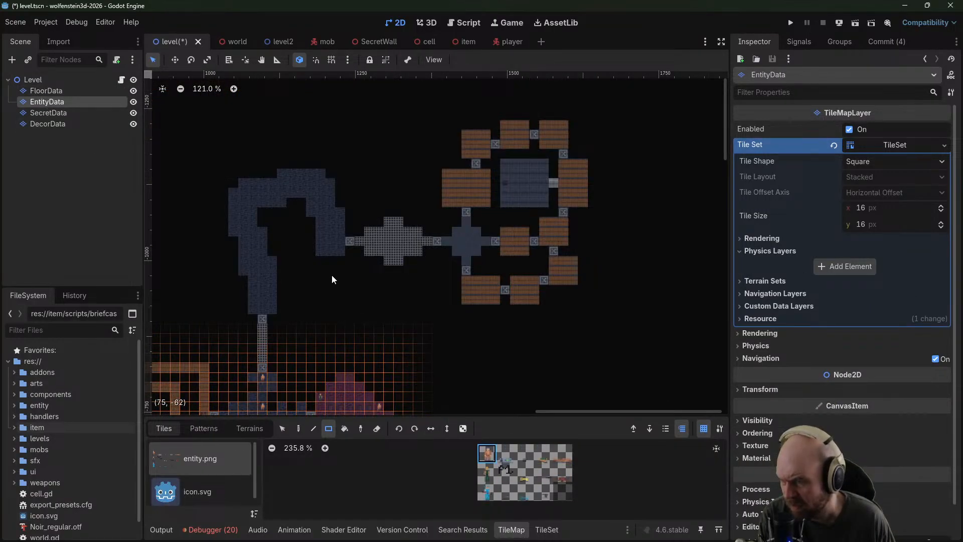
middle_click_drag(332, 275, 423, 195)
left_click(395, 180)
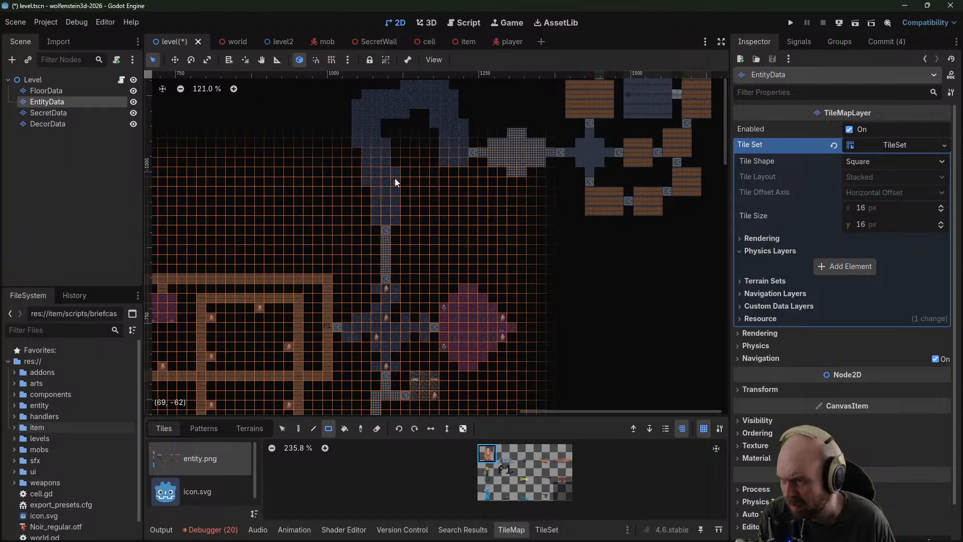
scroll(387, 183, "up", 3)
left_click(373, 179)
left_click(400, 139)
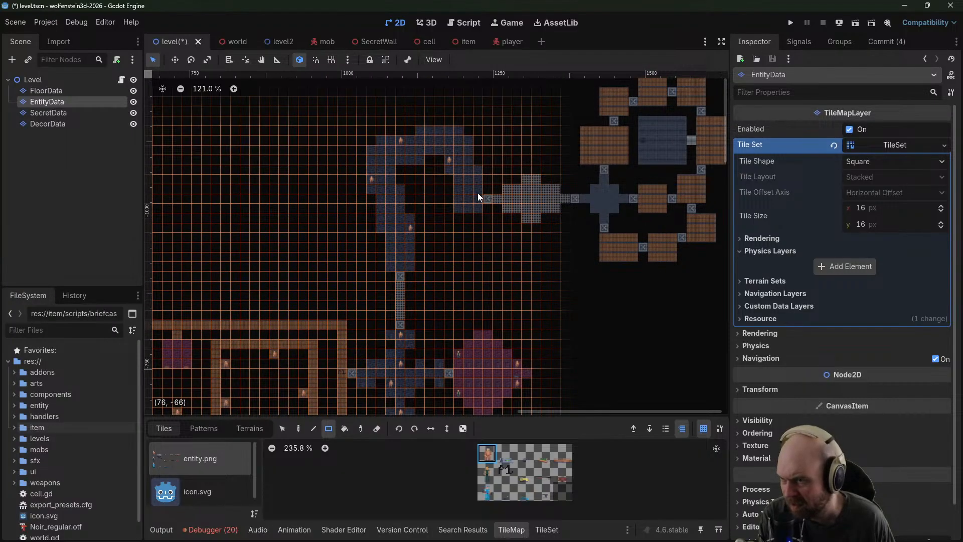
Place guard pairs in the grate room's north and south recesses and a green enemy in the small cross room's centre
middle_click_drag(507, 190, 435, 188)
left_click_drag(446, 179, 455, 180)
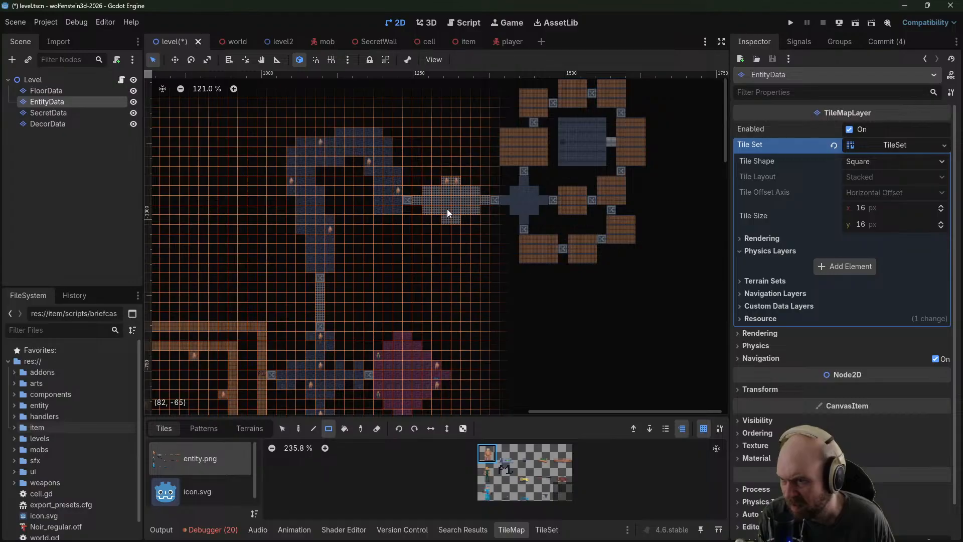
middle_click_drag(464, 219, 402, 243)
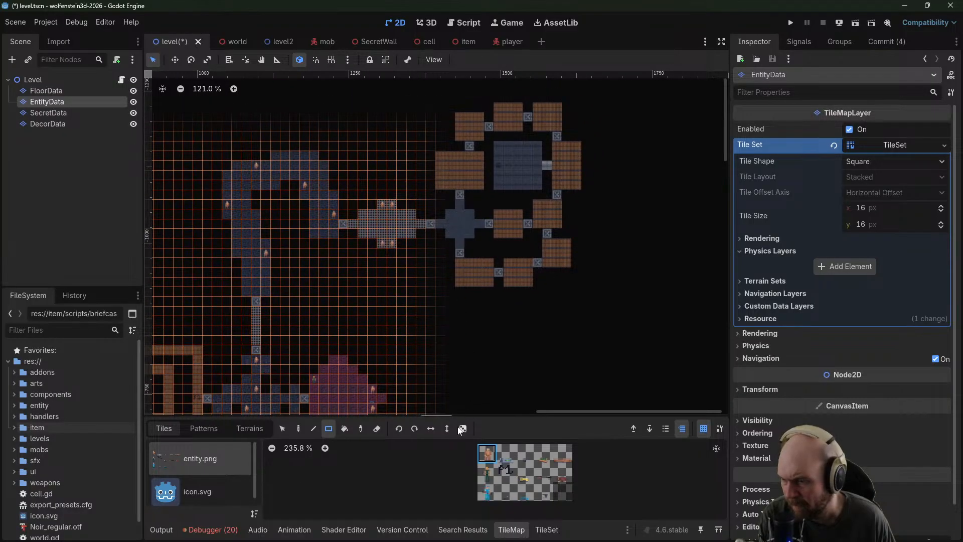
left_click(489, 472)
left_click(458, 225)
Place a brown guard enemy in each wooden room of the ring
middle_click_drag(491, 220, 458, 219)
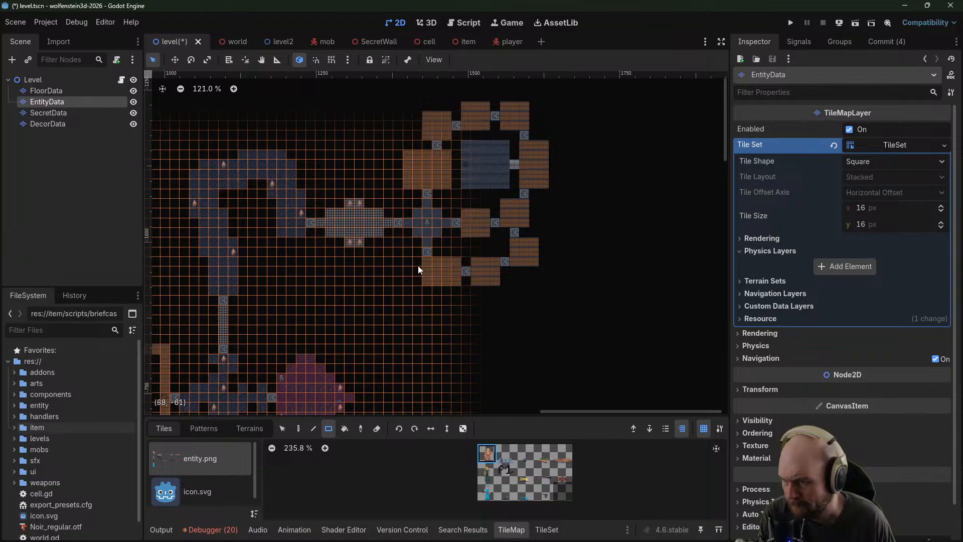
left_click(428, 279)
left_click(487, 273)
left_click(522, 246)
left_click(524, 212)
left_click(544, 173)
left_click(447, 157)
left_click(429, 119)
left_click(465, 107)
left_click(415, 181)
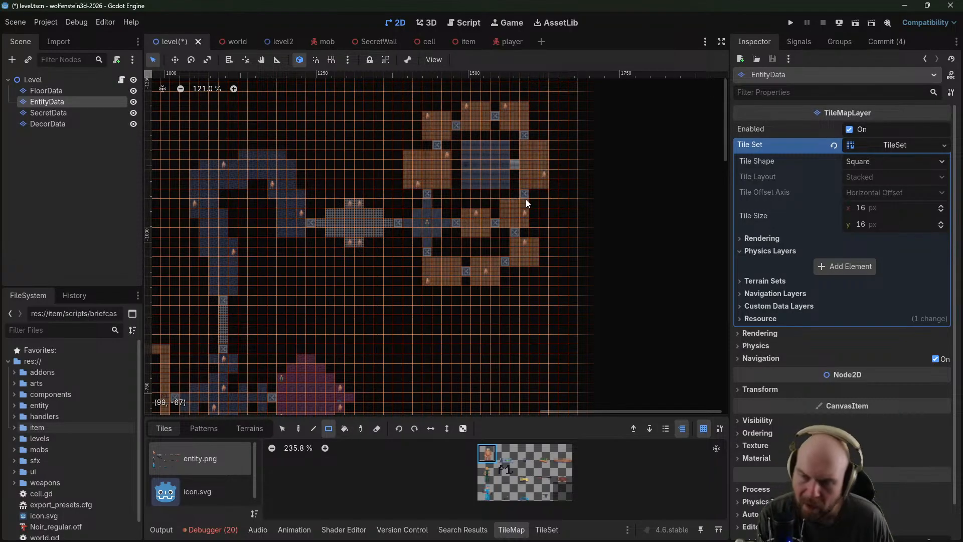
Erase the green enemy from the centre of the small cross room on the EntityData layer
right_click(427, 222)
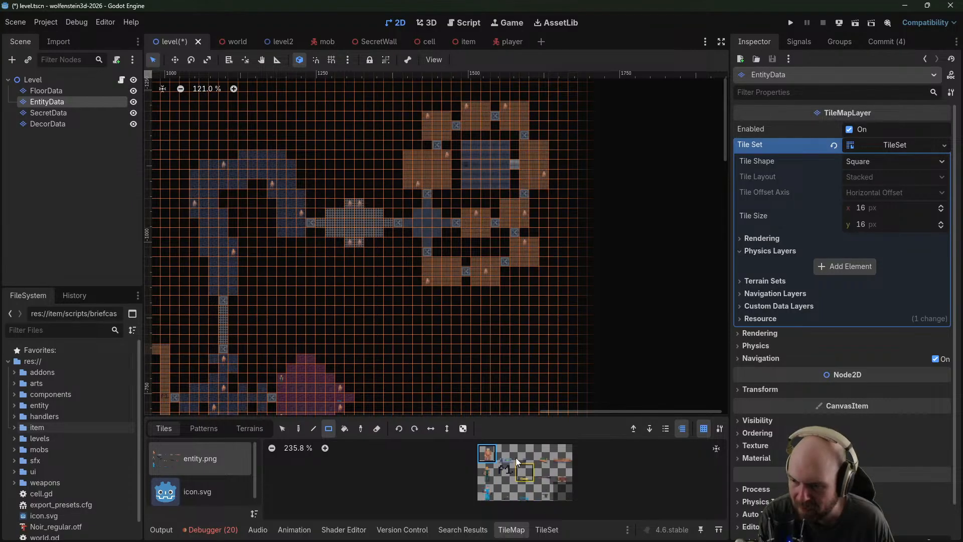
left_click(506, 492)
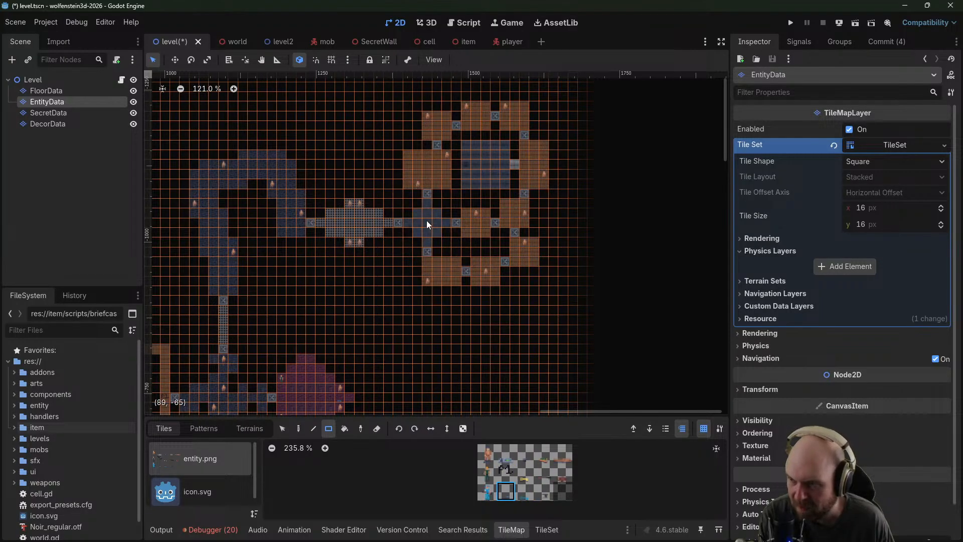
On the SecretData layer, place the message 2 marker at the lower west end of the diagonal blue stone passage
left_click(48, 112)
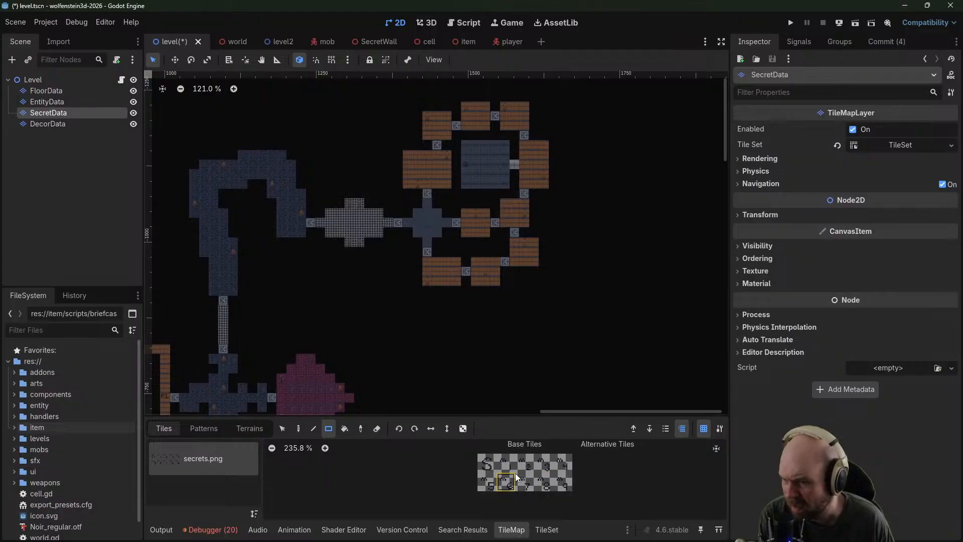
left_click(524, 458)
middle_click_drag(329, 285, 572, 155)
middle_click_drag(368, 355, 493, 140)
middle_click_drag(312, 346, 532, 169)
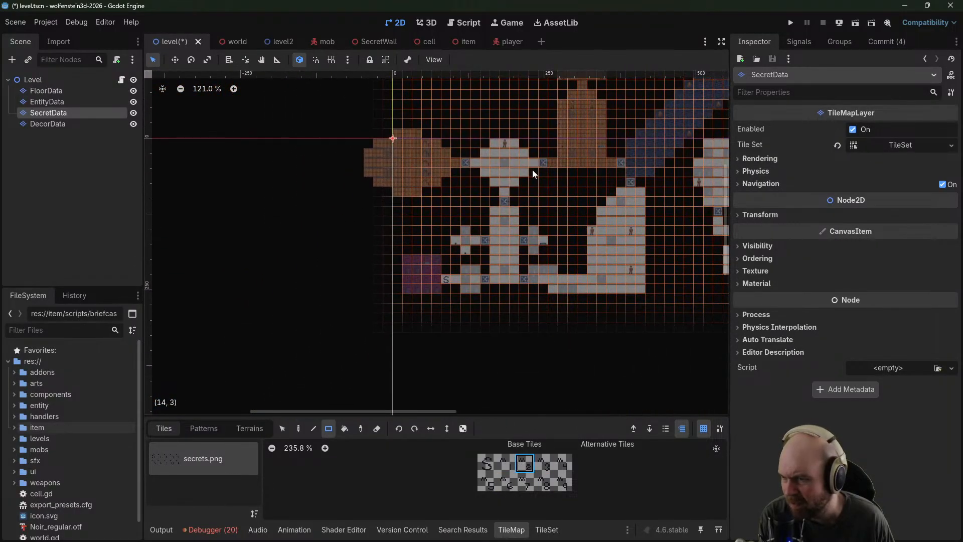
middle_click_drag(568, 123, 425, 181)
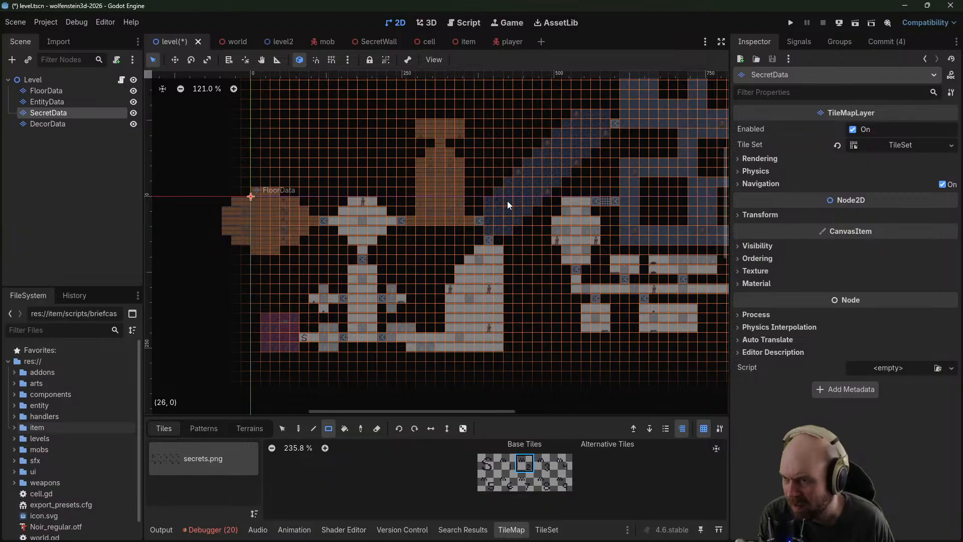
left_click(489, 199)
Place the message 3 marker along the west side of the small blue room east of the blue maze
middle_click_drag(570, 138, 499, 183)
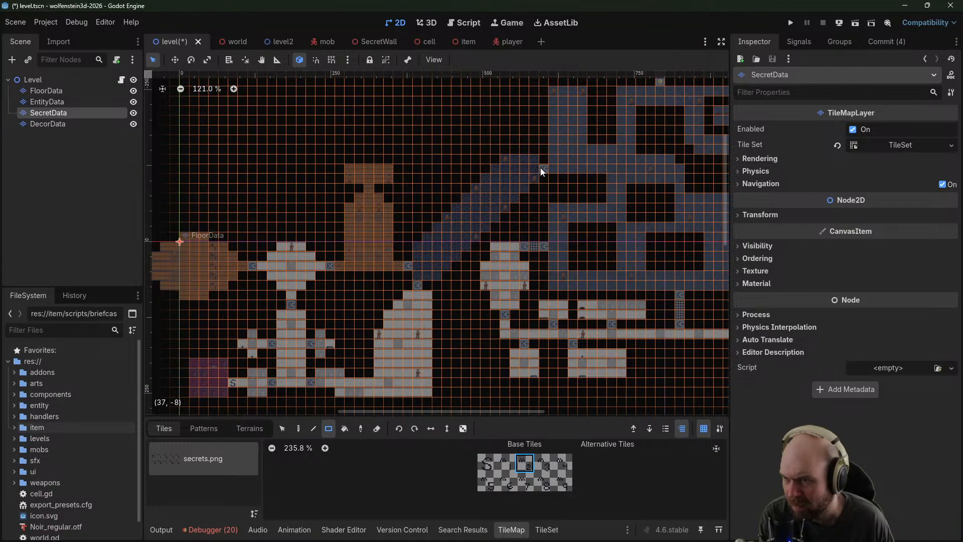
scroll(534, 168, "up", 9)
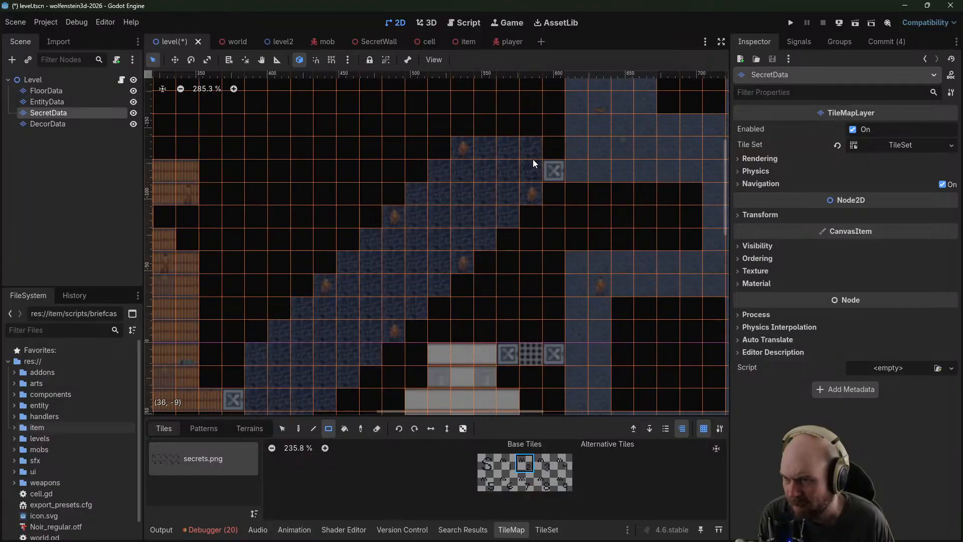
scroll(526, 200, "down", 6)
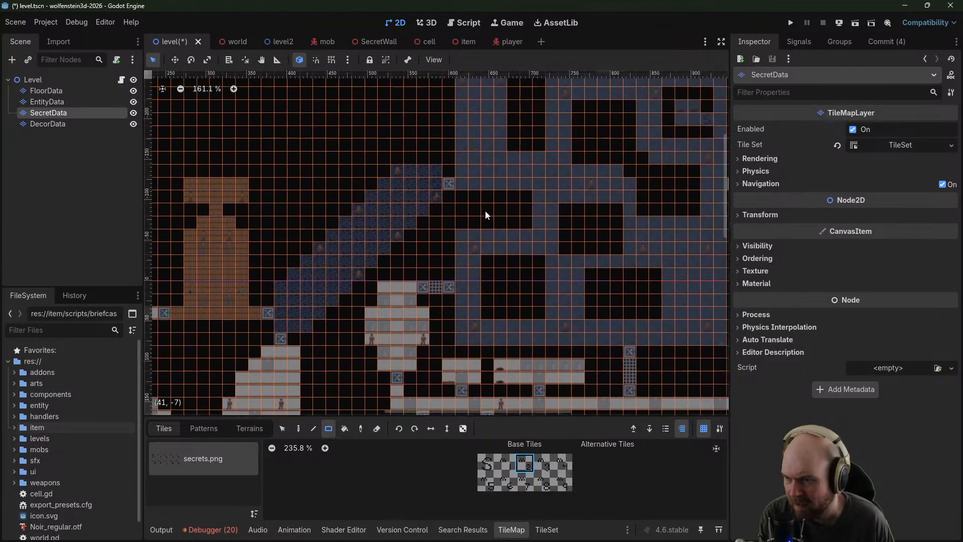
left_click(544, 461)
scroll(551, 346, "down", 3)
middle_click_drag(598, 228, 414, 206)
scroll(596, 245, "up", 1)
scroll(600, 251, "up", 2)
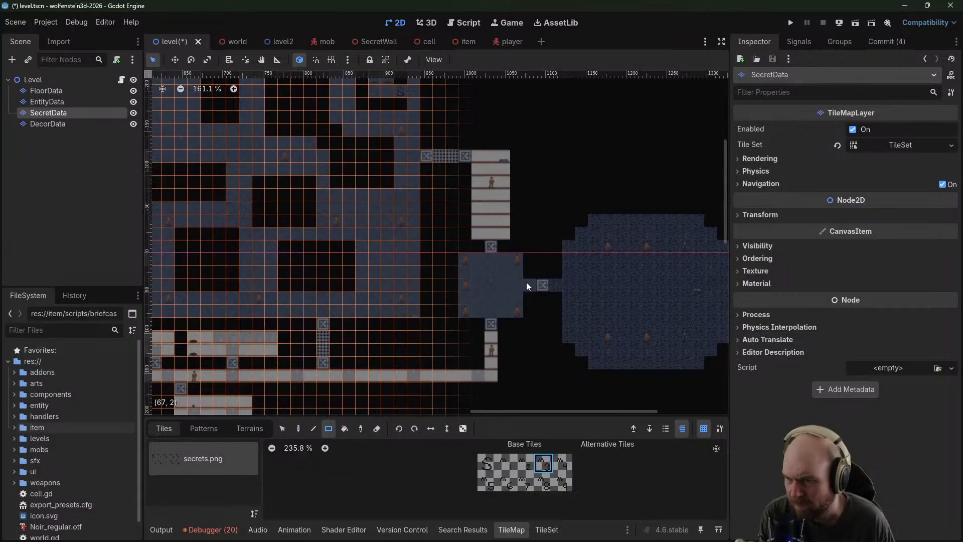
middle_click_drag(472, 250, 432, 221)
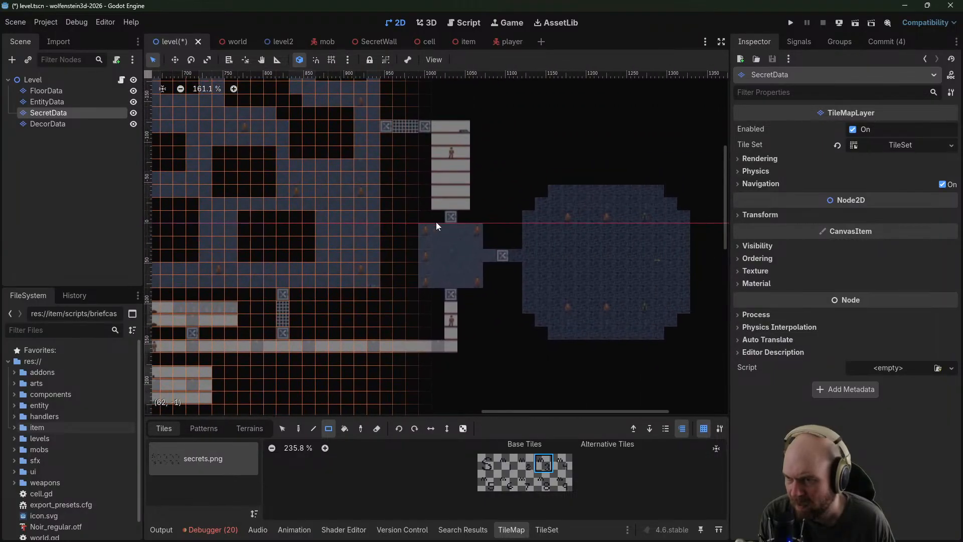
Place the message 4 marker in the narrow dark stone passage north of the blue maze
middle_click_drag(492, 165, 525, 361)
middle_click_drag(437, 183, 539, 324)
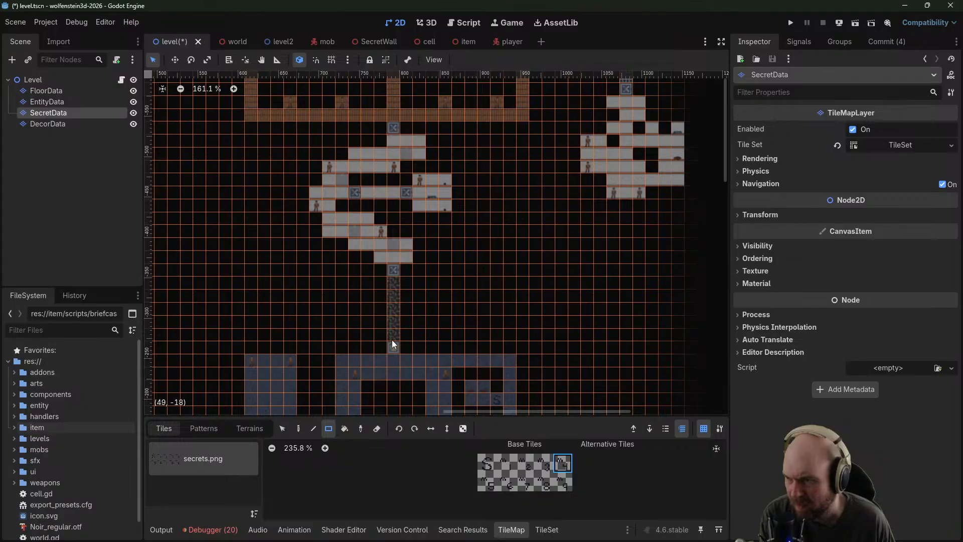
middle_click_drag(420, 269, 529, 355)
Place message 5 markers around the player start in the wooden corridor, beside the door to the cross-shaped stone room
left_click(486, 483)
middle_click_drag(458, 238, 402, 351)
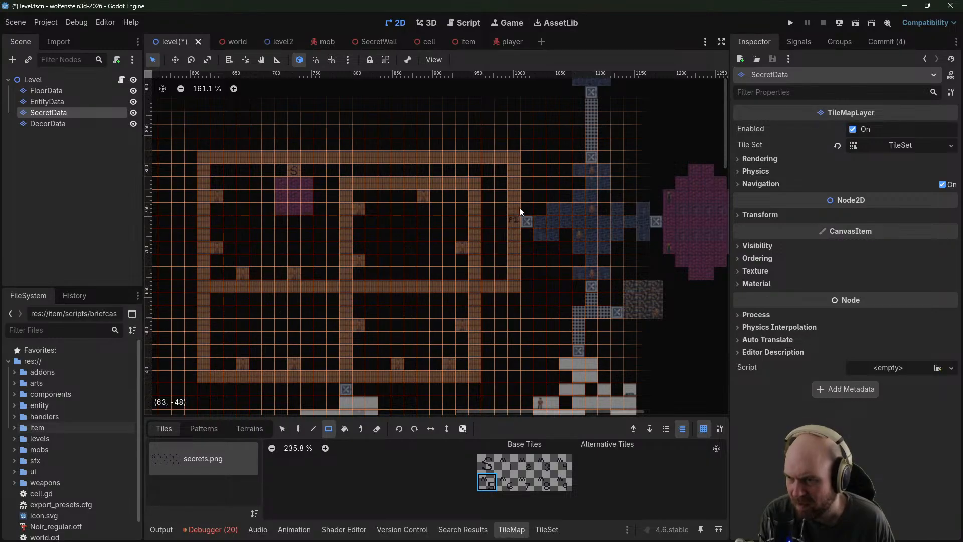
middle_click_drag(553, 224, 461, 226)
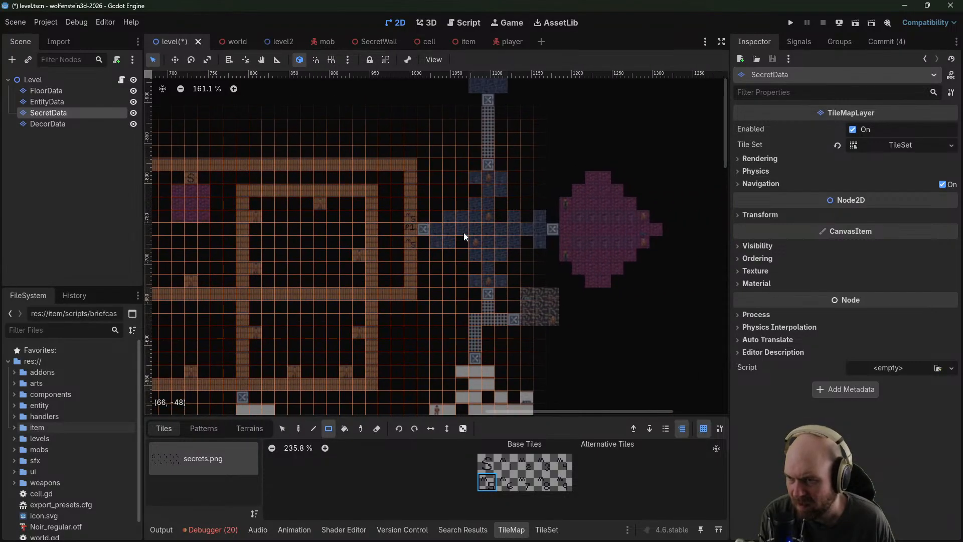
left_click(505, 482)
middle_click_drag(535, 226, 529, 241)
right_click(404, 251)
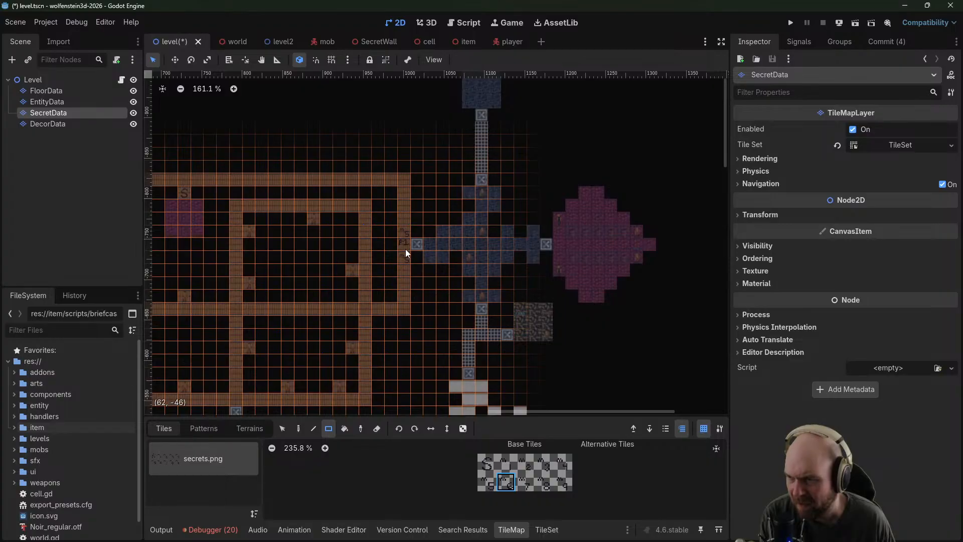
Run the project, start the game to test walking from the wooden corridor spawn, and stop it
key("F5")
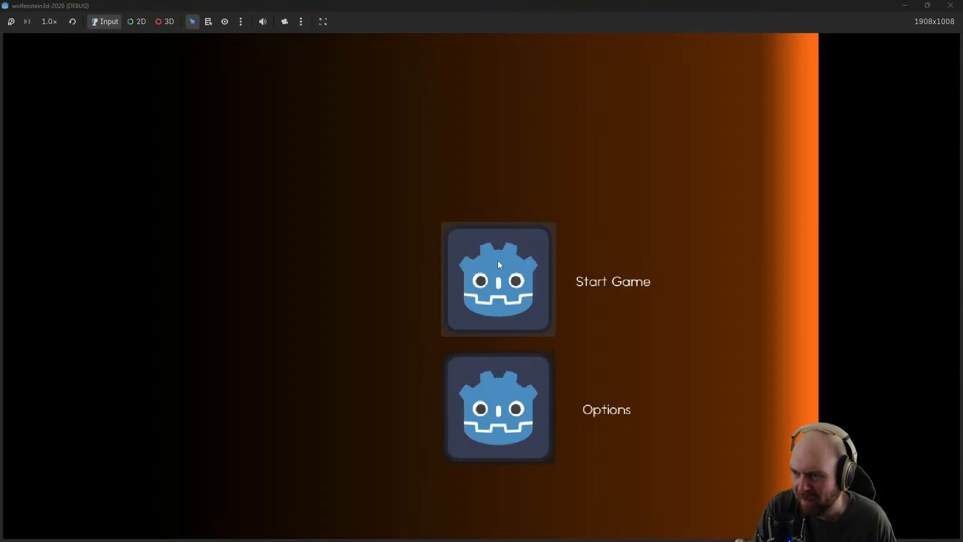
left_click(499, 265)
key("w")
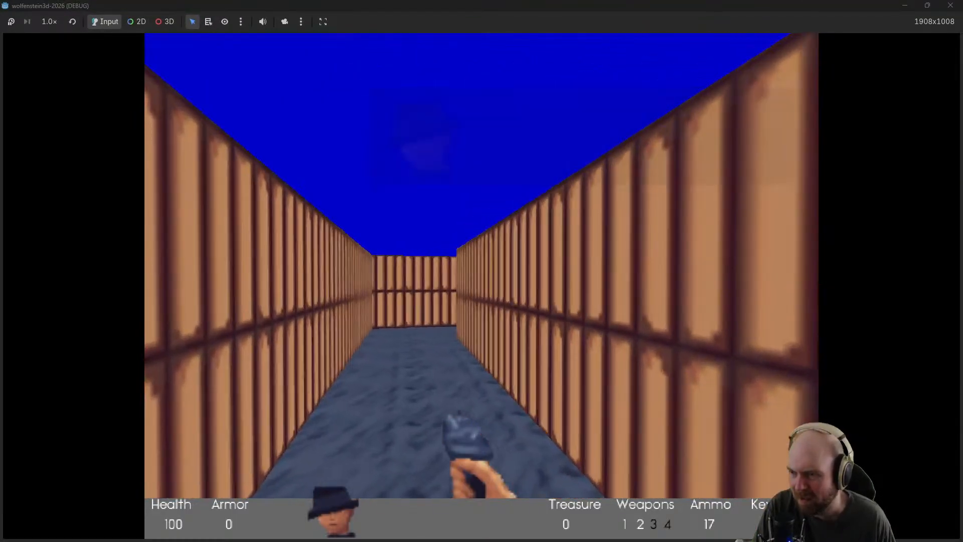
key("F8")
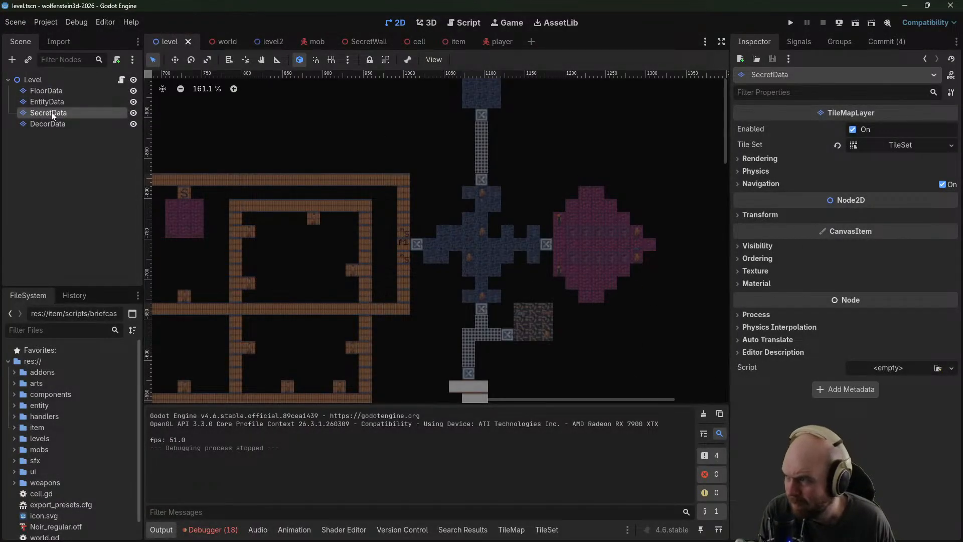
Reopen the SecretData tile palette and place the message 6 marker just inside the purple diamond room's west door
left_click(511, 530)
middle_click_drag(491, 226, 413, 209)
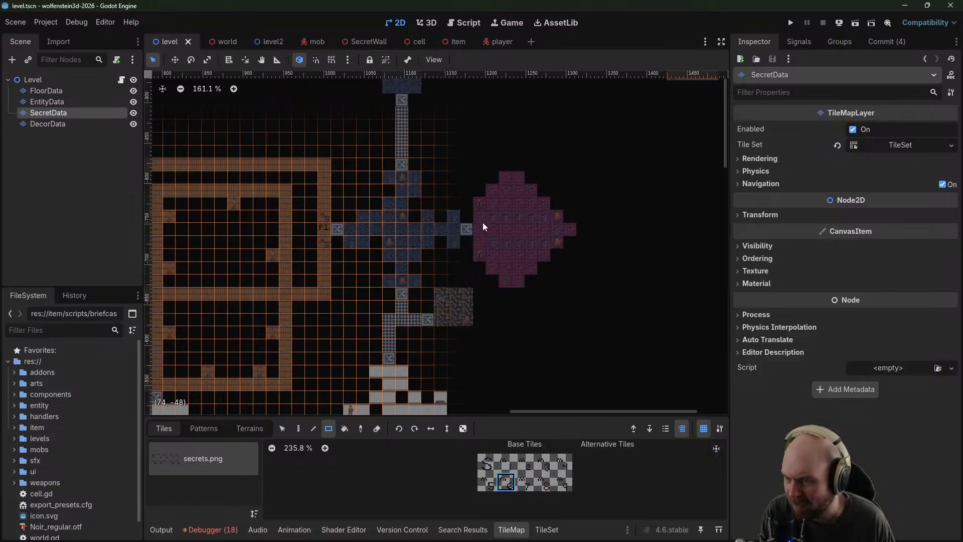
left_click(545, 230)
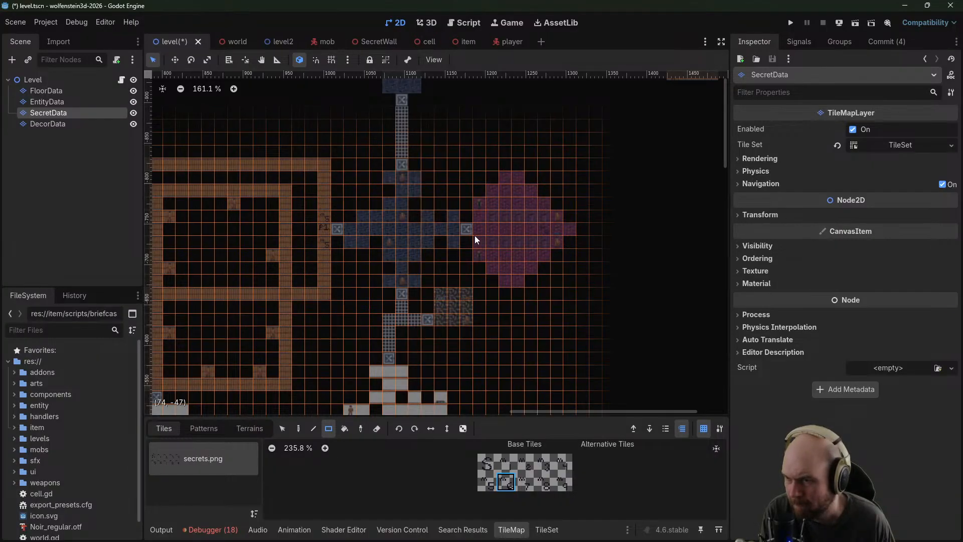
Place the message 7 marker at the south end of the hook-shaped blue stone passage
middle_click_drag(459, 231, 584, 234)
left_click(526, 481)
middle_click_drag(529, 123, 512, 300)
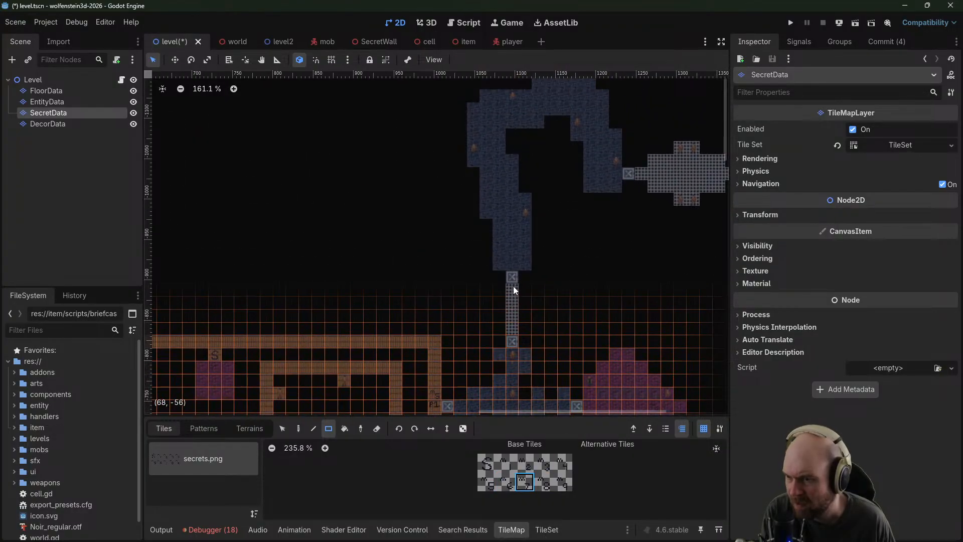
middle_click_drag(559, 189, 451, 248)
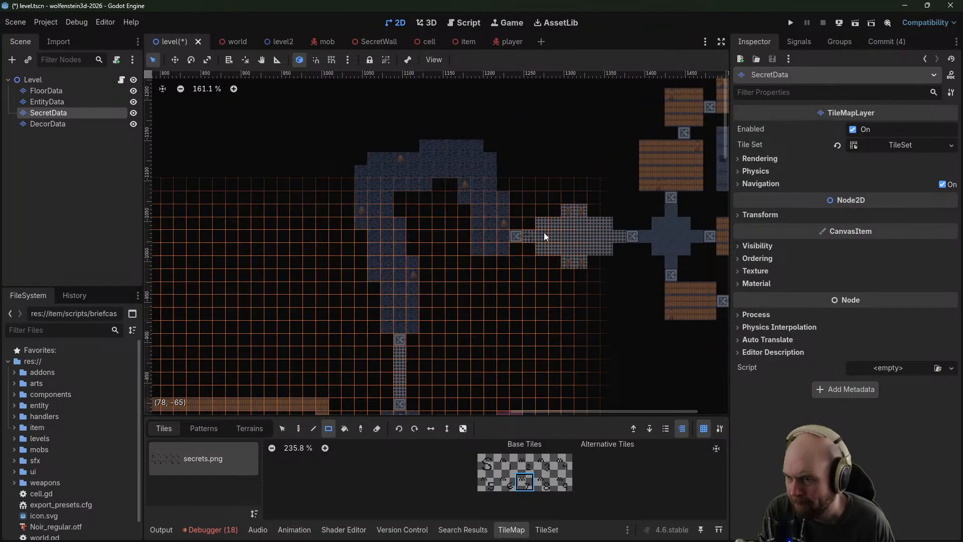
Add message 8 markers down the small cross room's west column and message 9 markers along the wooden room's west side beside the metallic entrance
middle_click_drag(536, 236, 325, 249)
left_click(543, 482)
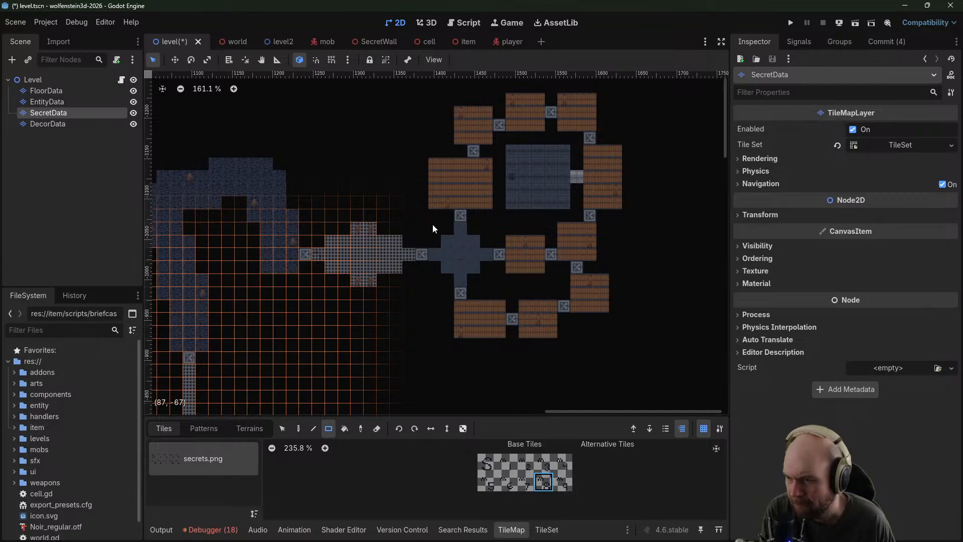
mouse_move(474, 241)
left_mouse_down()
mouse_move(449, 254)
mouse_move(451, 267)
mouse_move(447, 241)
left_mouse_up()
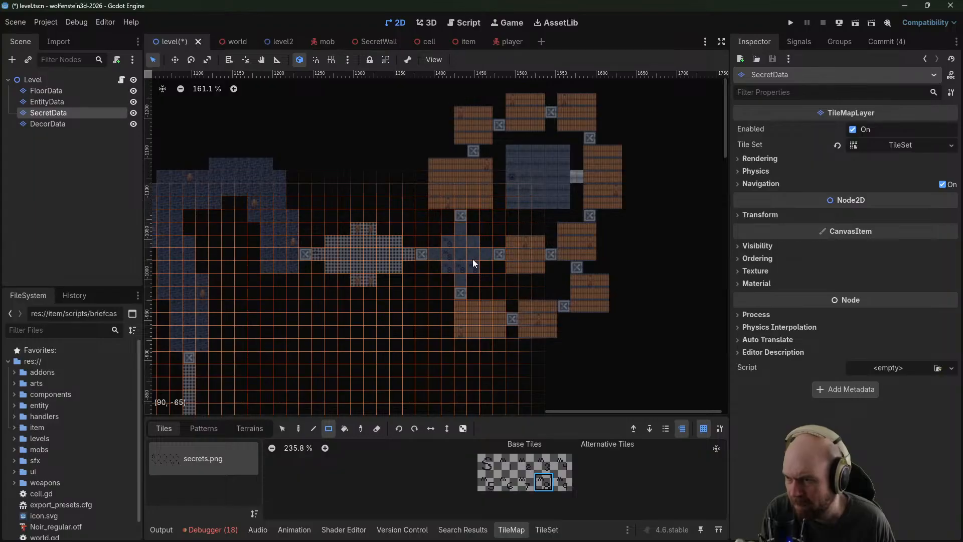
left_click(563, 481)
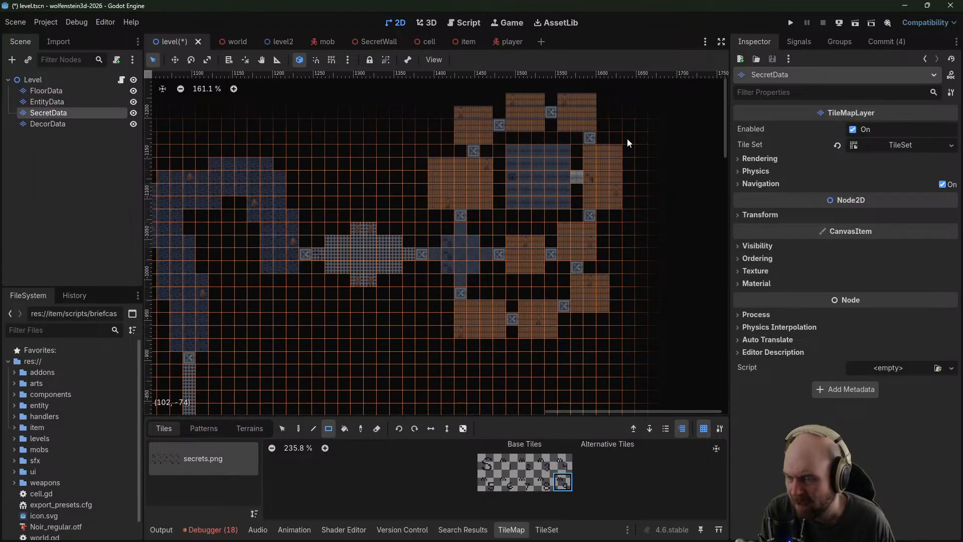
left_click_drag(588, 162, 591, 189)
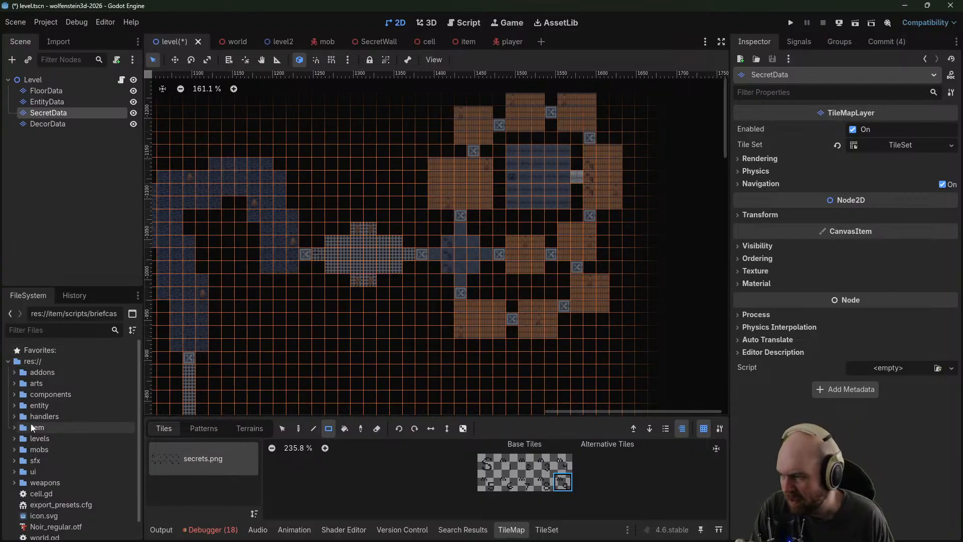
Open the levelstrategy1.gd script from the levels/strategies folder
left_click(14, 439)
left_click(20, 449)
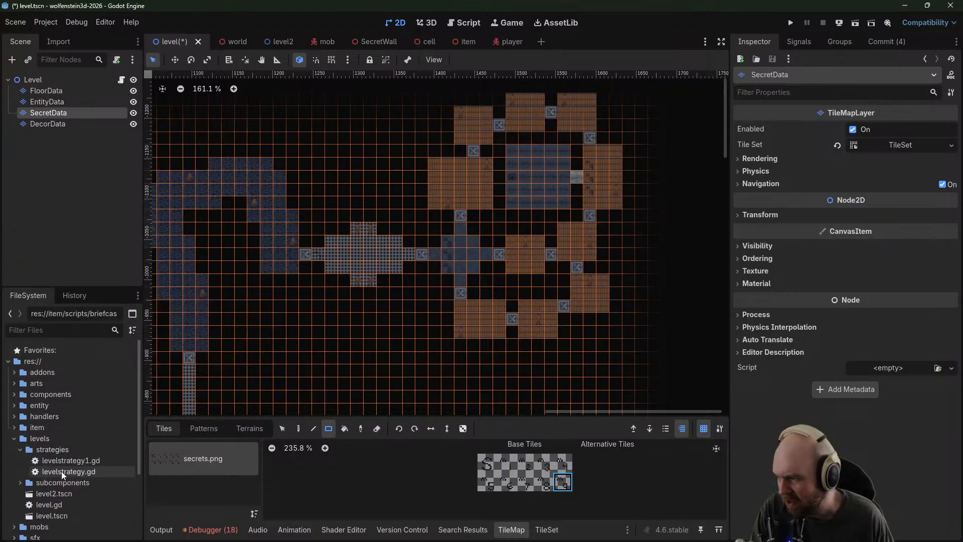
left_click(62, 460)
double_click(63, 465)
left_click(424, 152)
left_click(421, 163)
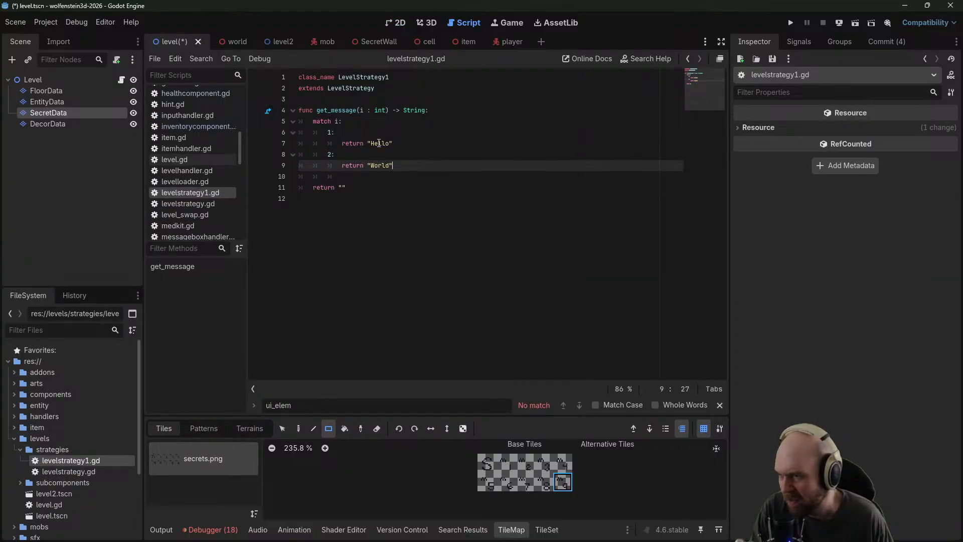
In get_message, change the strings returned by cases 1 and 2 to "Message 1" and "Message 2"
left_click_drag(370, 143, 388, 143)
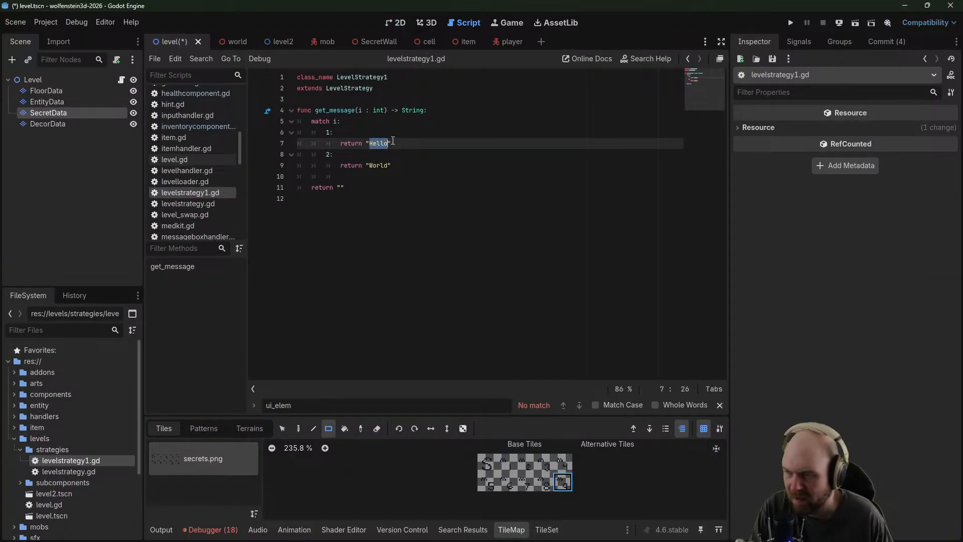
type("Message 1")
key("Down")
key("Down")
key("BackSpace")
key("BackSpace")
key("BackSpace")
key("BackSpace")
key("BackSpace")
type("Message ")
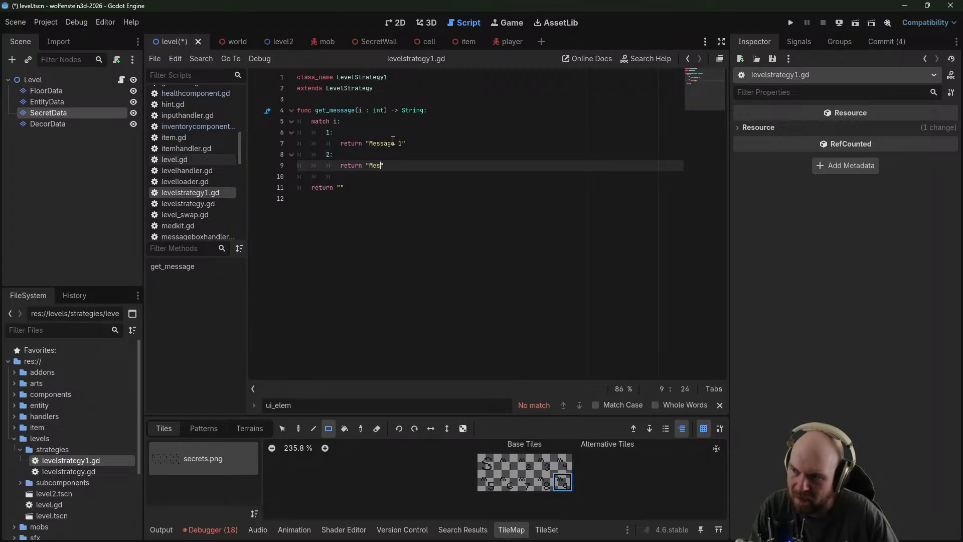
type("2")
Duplicate the first two match cases directly below case 2 in get_message
key("End")
key("Return")
key("BackSpace")
type("3:")
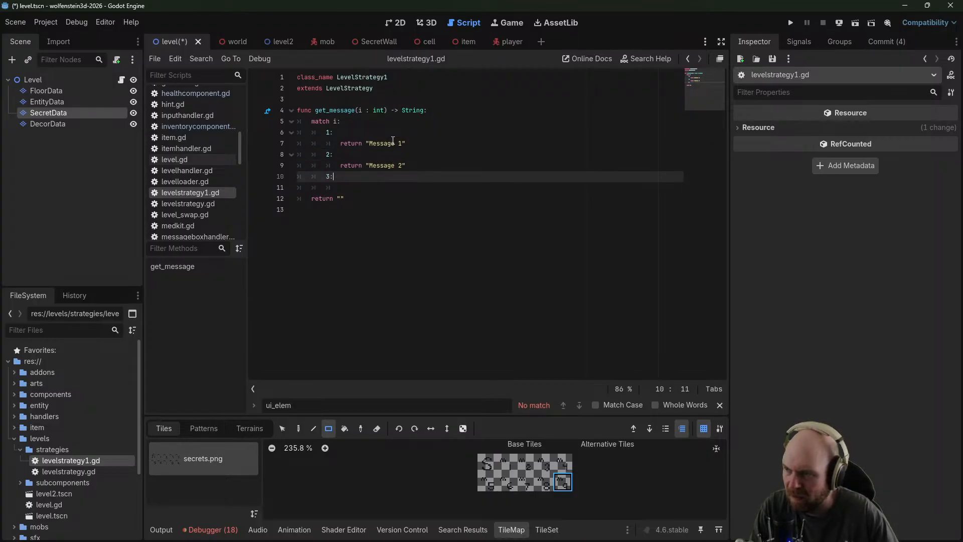
key("Return")
left_click_drag(341, 177, 257, 138)
key("ctrl+c")
left_click(341, 177)
key("ctrl+v")
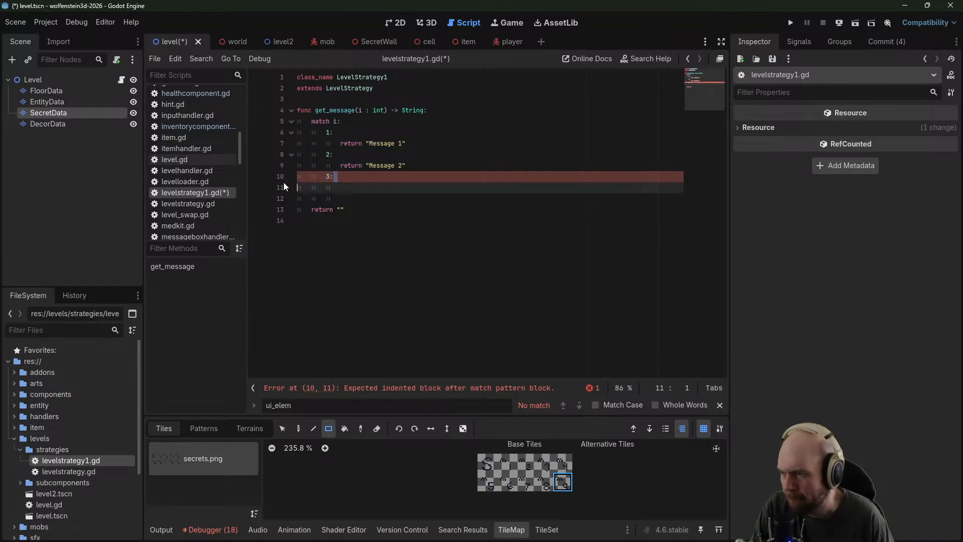
left_click(353, 176)
key("BackSpace")
key("BackSpace")
key("BackSpace")
key("BackSpace")
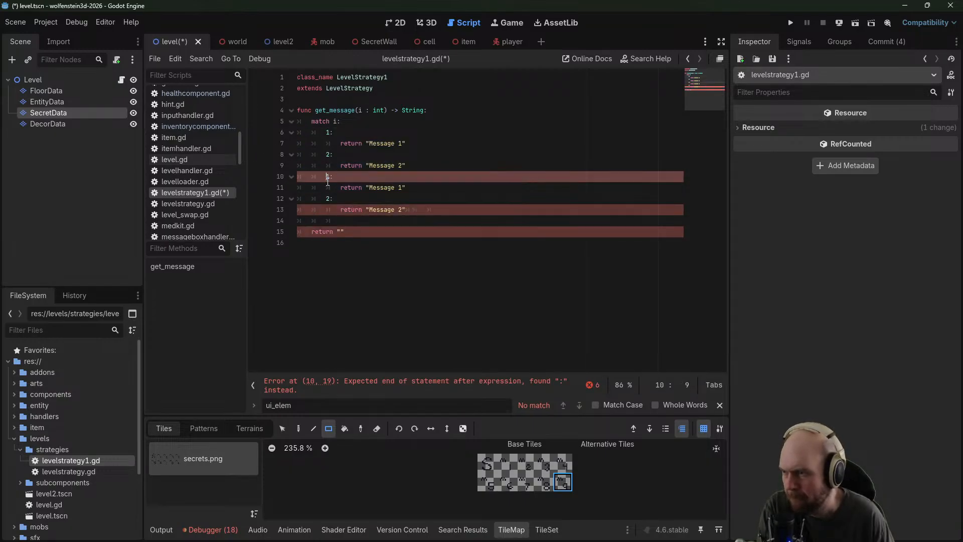
Renumber the duplicated cases as 3 and 4 and make them return "Message 3" and "Message 4"
key("Delete")
type("3")
key("Down")
key("Down")
key("BackSpace")
type("4")
left_click(402, 187)
key("BackSpace")
type("3")
left_click(404, 210)
key("BackSpace")
type("4")
Duplicate all four message cases directly below case 4
left_click_drag(405, 210, 242, 131)
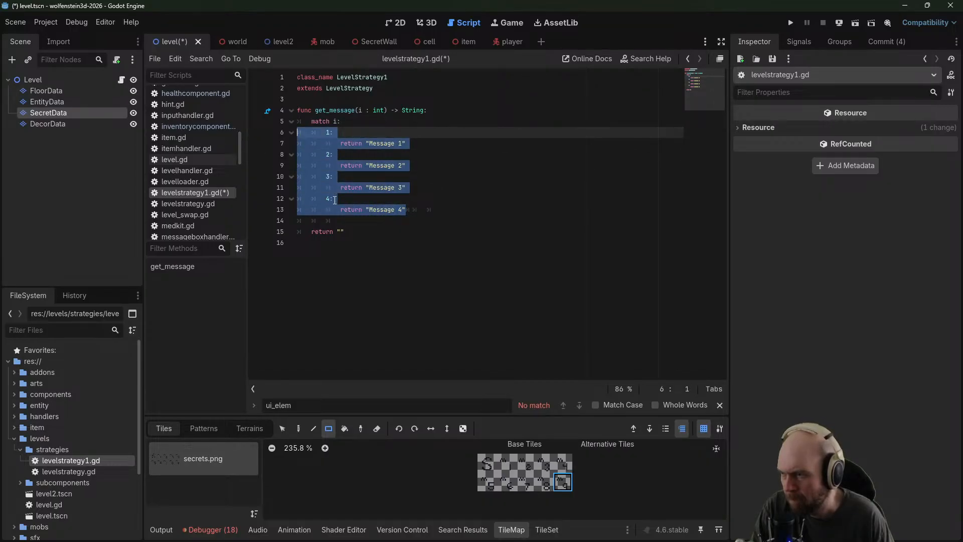
key("ctrl+c")
left_click(296, 222)
key("ctrl+v")
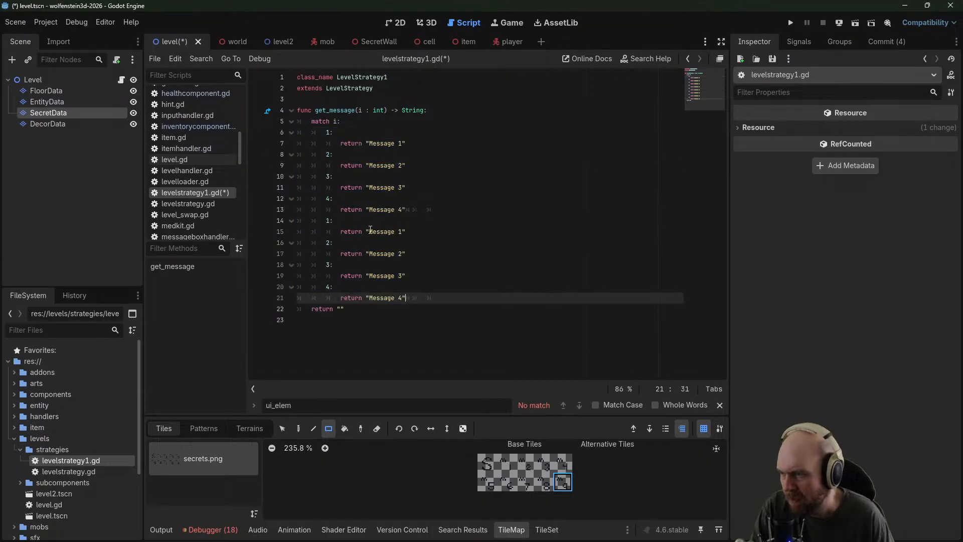
Renumber the four newly copied match cases as 5, 6, 7 and 8
left_click(330, 221)
key("BackSpace")
type("5")
left_click(329, 243)
key("BackSpace")
type("6")
left_click(329, 265)
key("BackSpace")
type("7")
double_click(330, 287)
type("8")
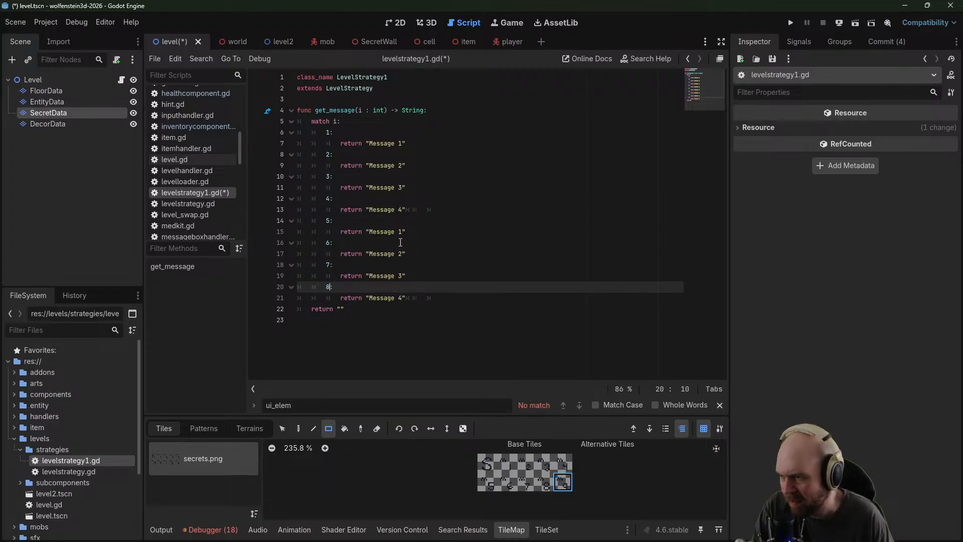
Make match cases 5, 6, 7 and 8 return "Message 5", "Message 6", "Message 7" and "Message 8"
left_click(401, 232)
key("BackSpace")
type("5")
left_click(402, 254)
key("BackSpace")
type("6")
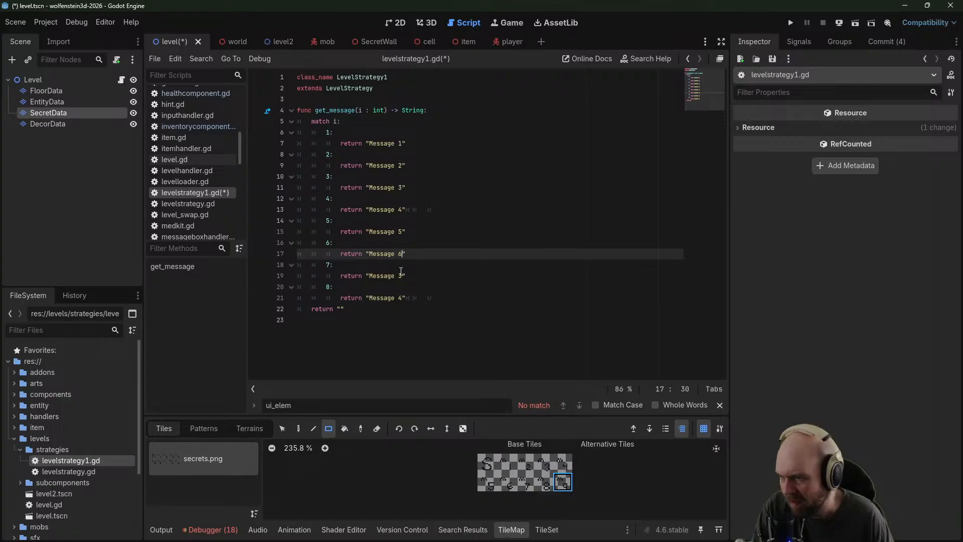
double_click(401, 276)
double_click(401, 298)
type("8")
Duplicate case 8 directly below itself, change the copy to case 9 returning "Message 9", and save
left_click_drag(411, 298, 277, 286)
left_click(423, 298)
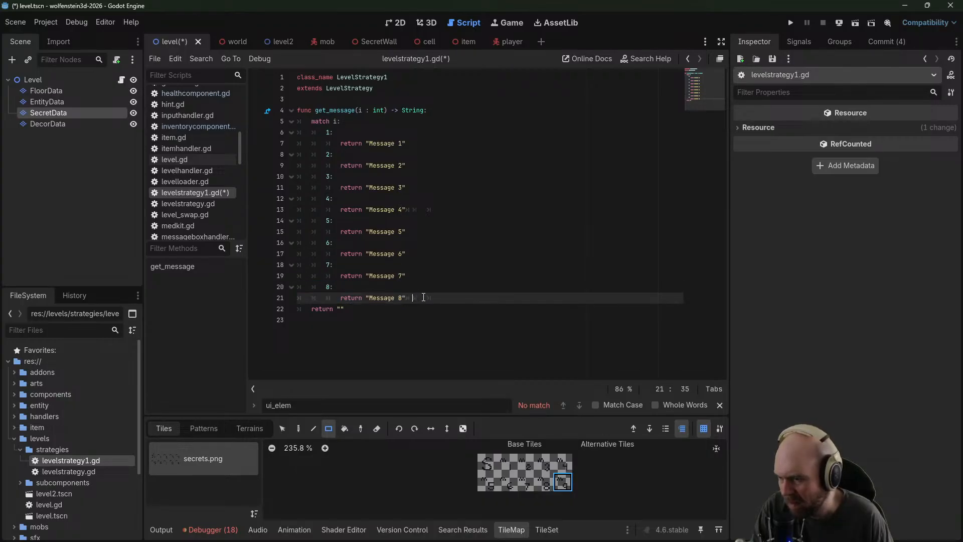
key("Return")
key("ctrl+v")
key("Up")
key("Left")
key("BackSpace")
type("9")
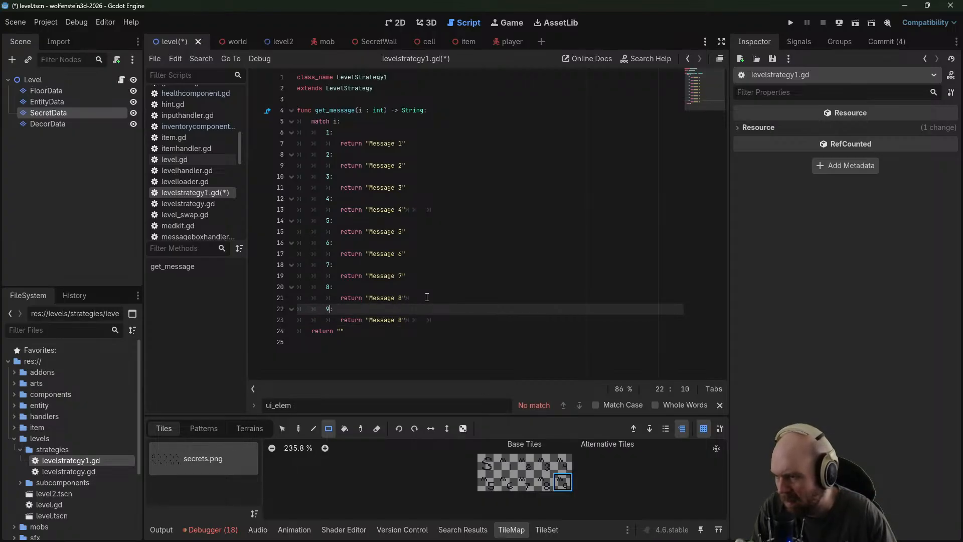
key("Down")
type("9")
key("ctrl+s")
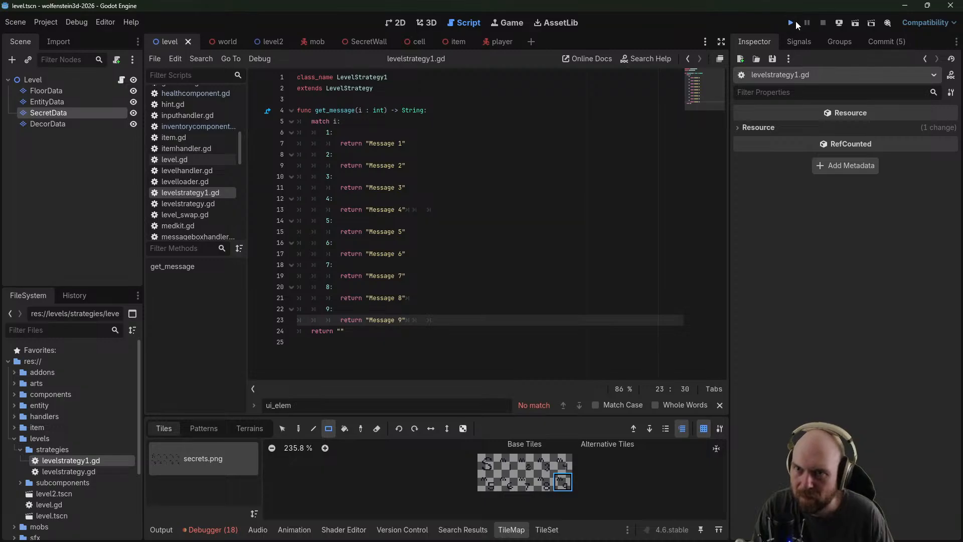
Run the project and shoot the guards in the first stone room
left_click(791, 22)
left_click(509, 262)
key("w")
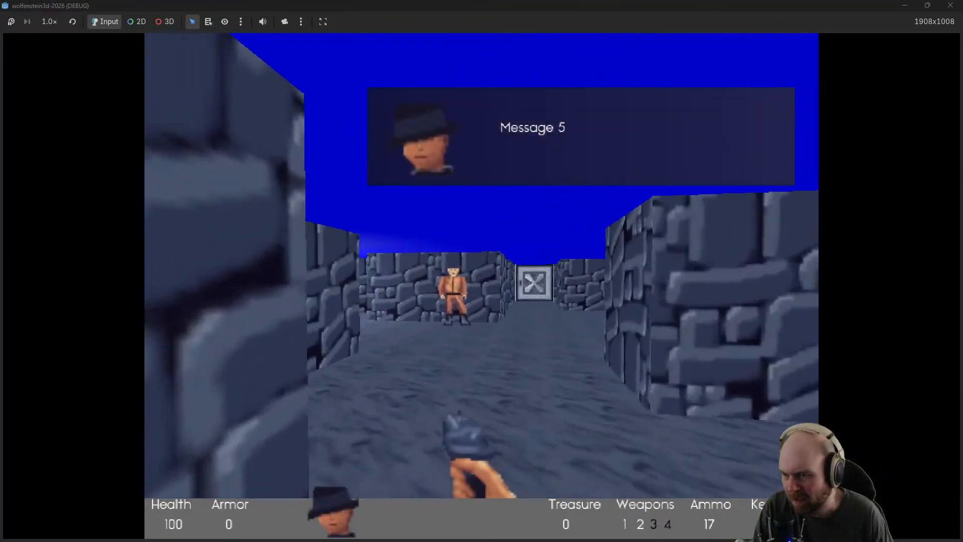
key("w")
left_click(481, 286)
left_click(482, 286)
left_click(482, 286)
left_click(482, 286)
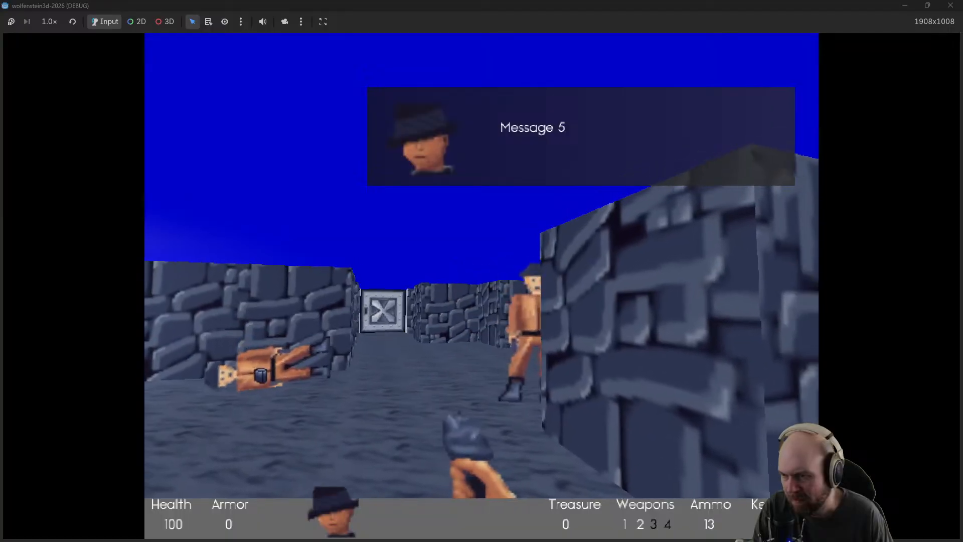
left_click(481, 286)
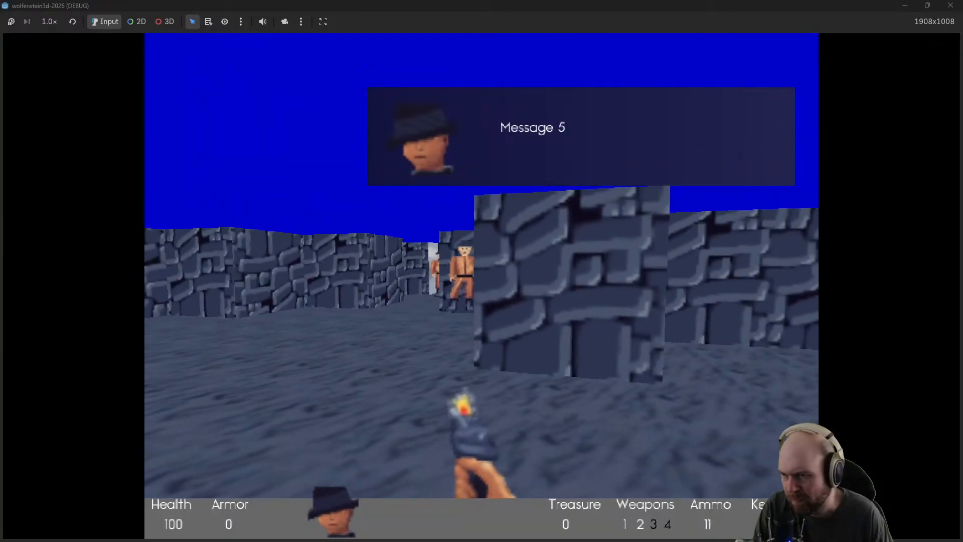
Shoot the remaining guards around the stone wall blocks and collect their dropped ammo
key("a")
left_click(481, 286)
left_click(482, 285)
left_click(482, 286)
left_click(482, 286)
key("w")
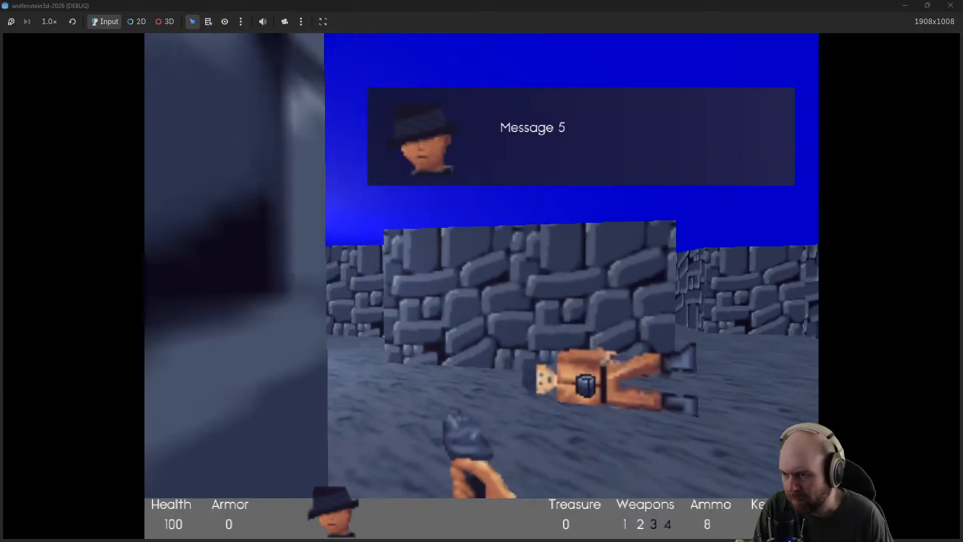
key("w")
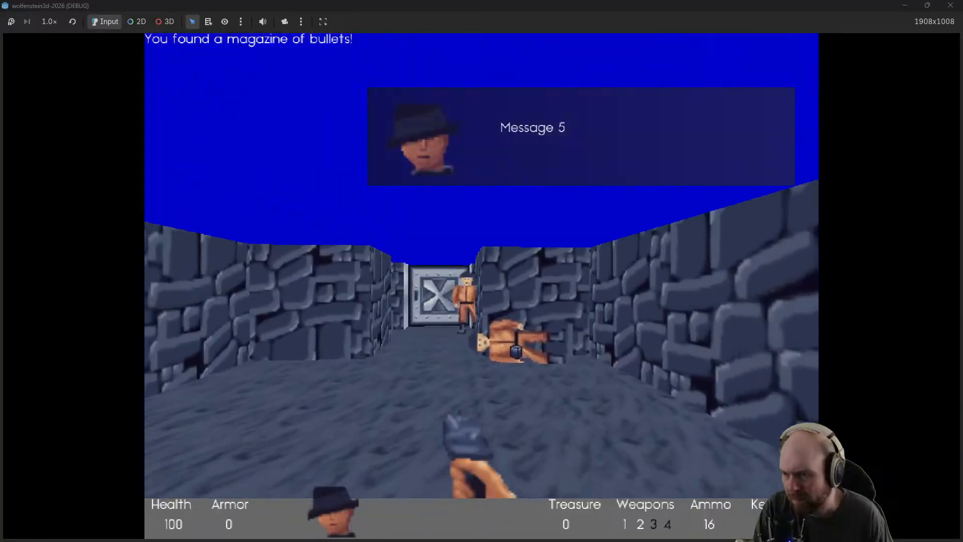
Shoot the guard in front of the metal door and pick up the dropped magazines
key("w")
left_click(482, 286)
left_click(482, 286)
key("d")
left_click(482, 286)
key("a")
left_click(481, 286)
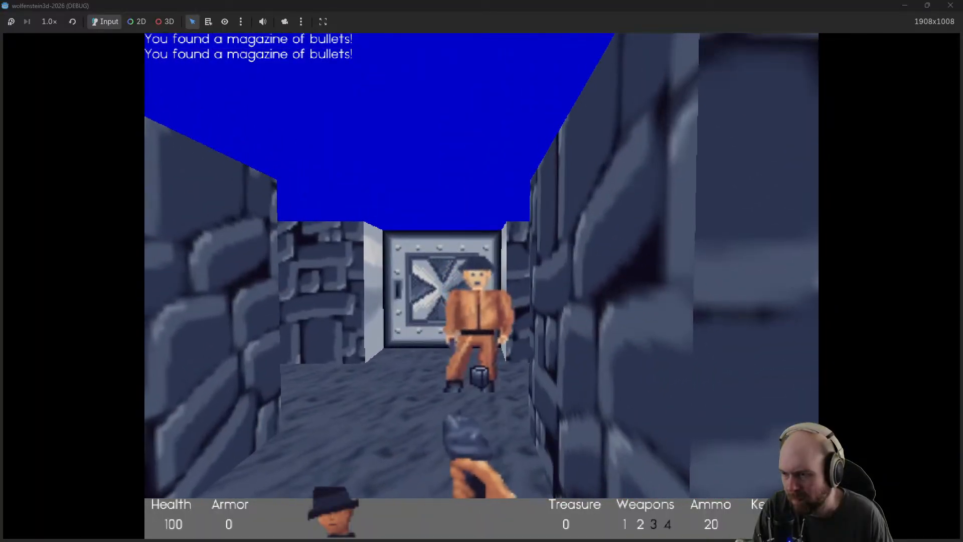
key("w")
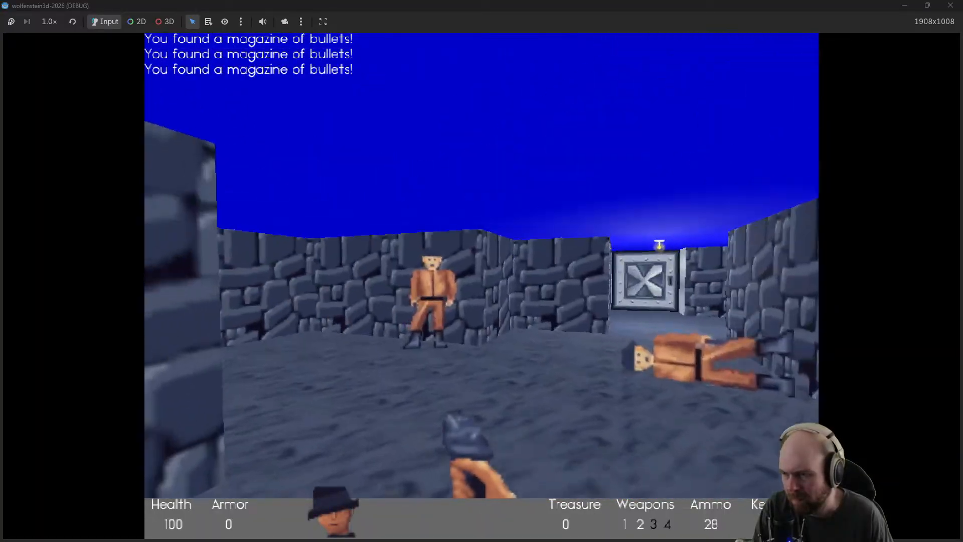
Clear the adjoining stone room, collect the ammo, and go through the metal door near the lamp and barrel
key("w")
left_click(482, 286)
left_click(482, 286)
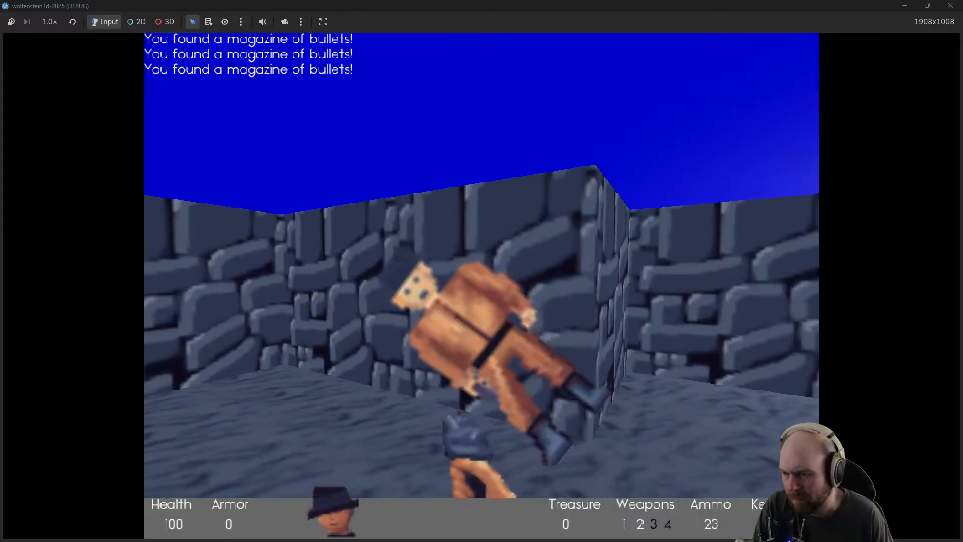
key("w")
key("w")
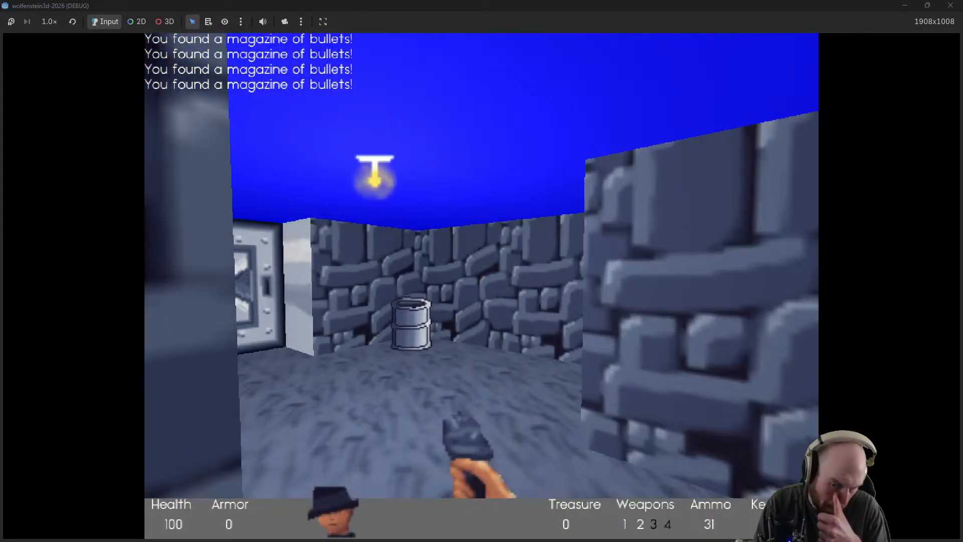
key("w")
key("e")
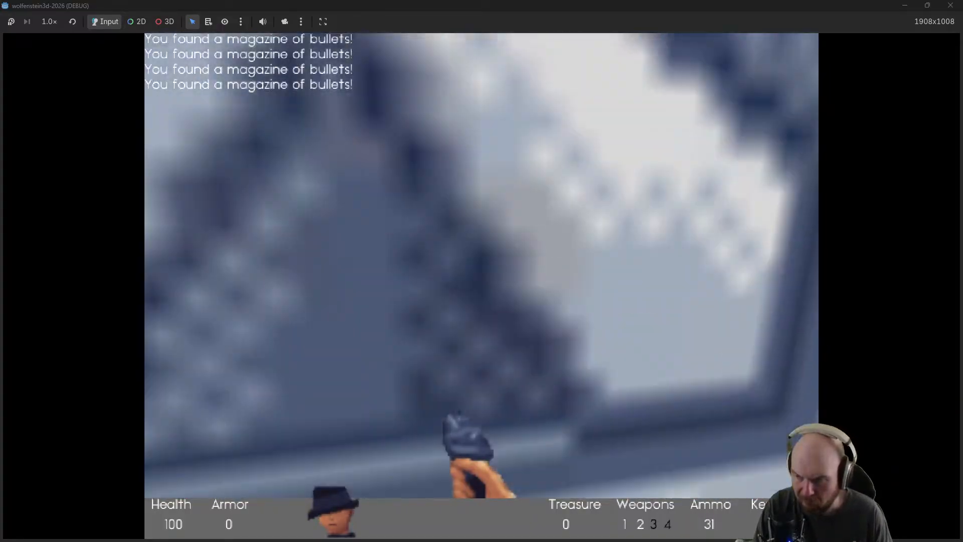
key("w")
key("e")
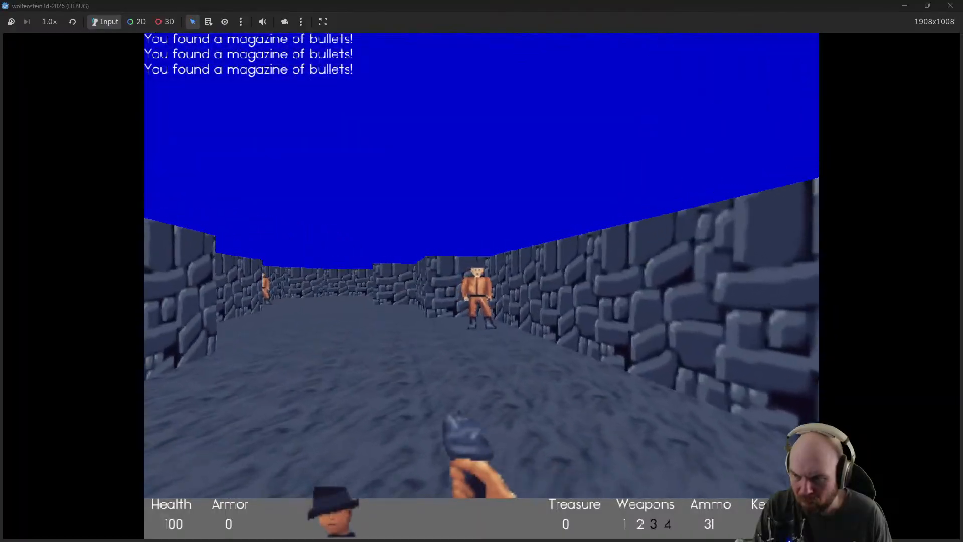
Fight through the large stone hall beyond the door and gather the guards' ammo
left_click(481, 286)
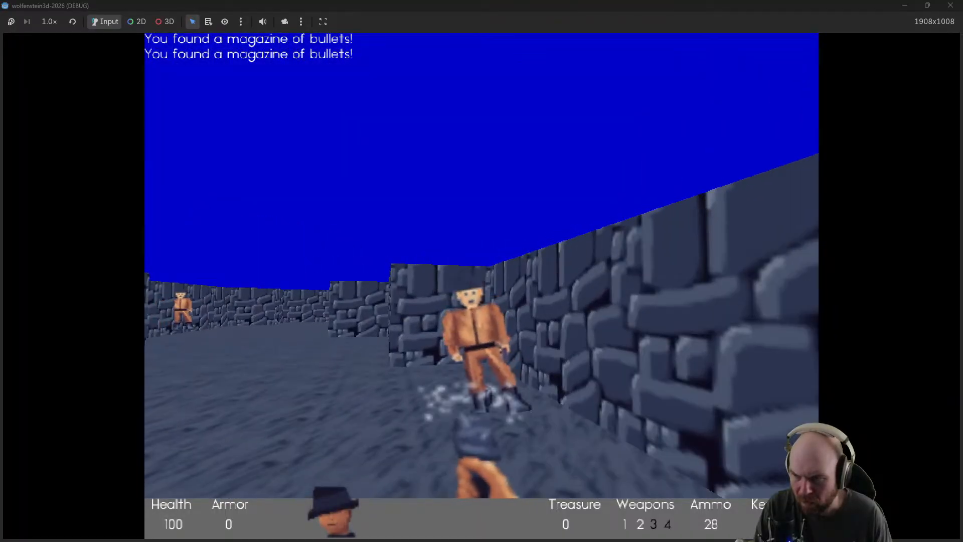
key("w")
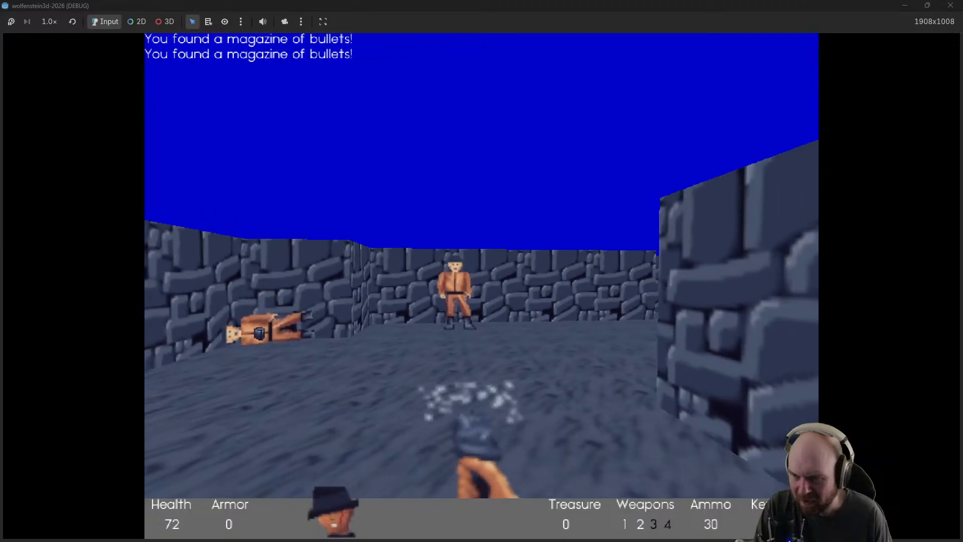
left_click(481, 286)
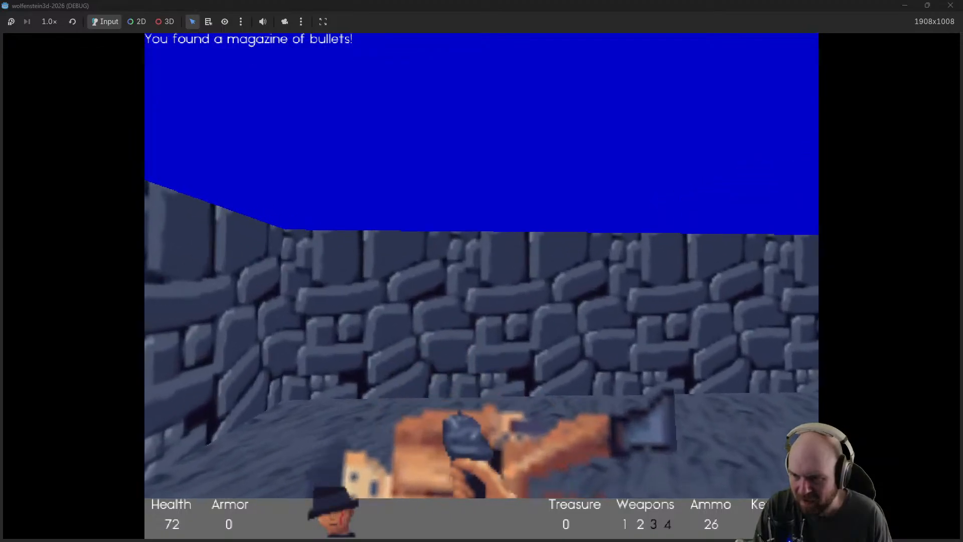
key("w")
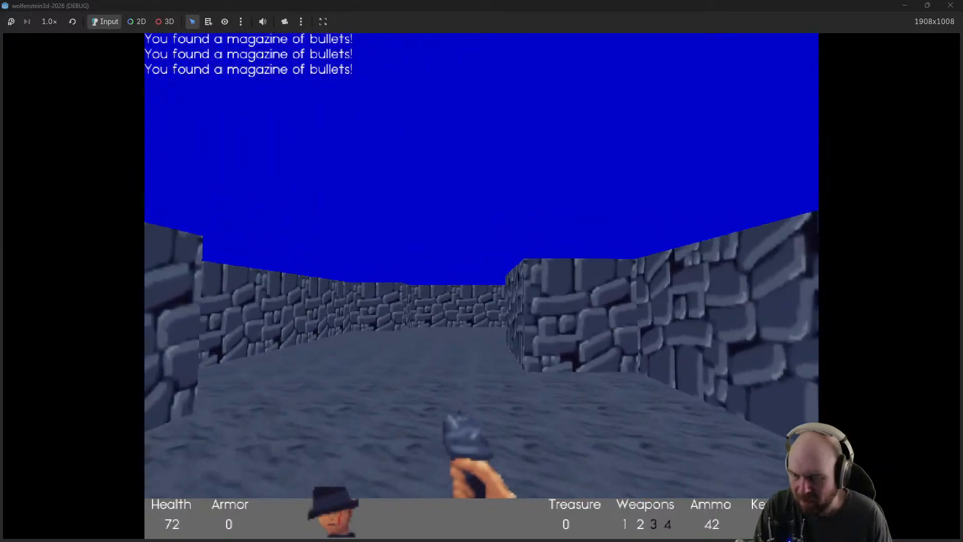
key("w")
left_click(482, 286)
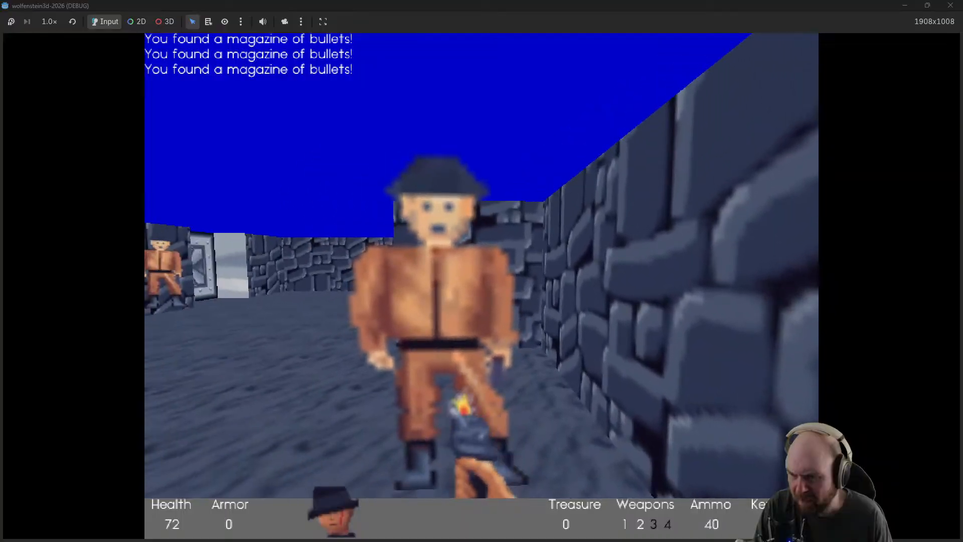
left_click(482, 286)
left_click(482, 286)
key("w")
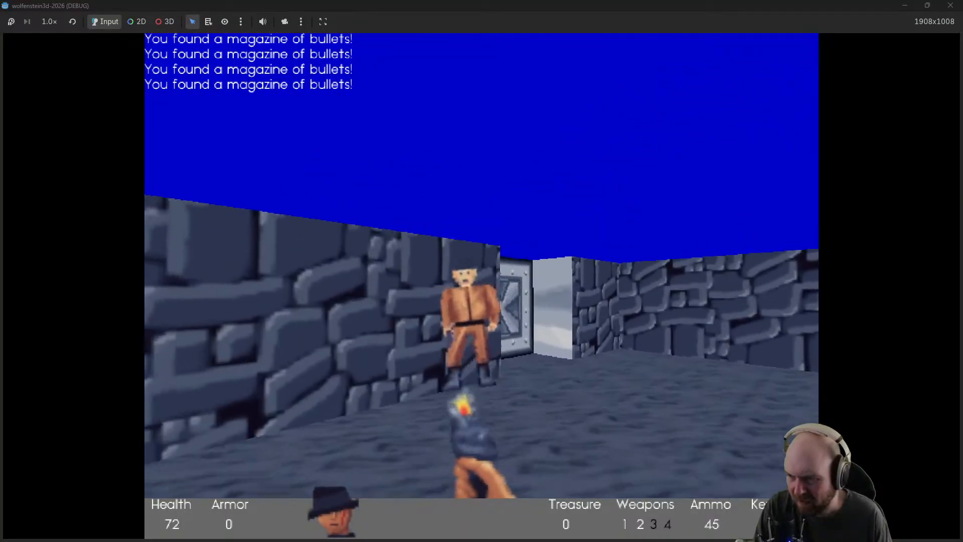
Shoot the guard beside the hall's exit door and enter the grid-walled room to test its message marker
key("w")
left_click(481, 286)
left_click(481, 286)
left_click(482, 286)
key("s")
left_click(481, 286)
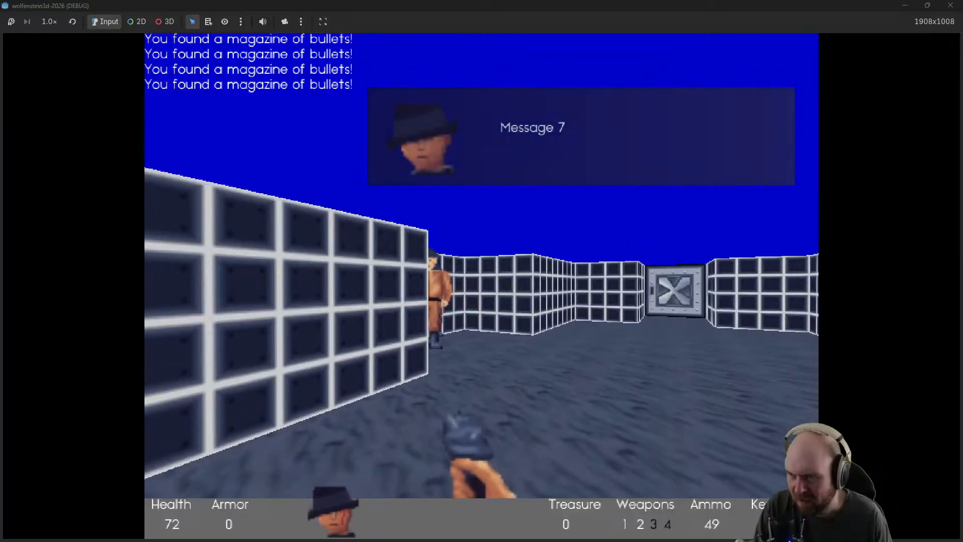
Shoot the first guards at the entrance of the grid-walled room while dodging their fire
key("s")
left_click(481, 286)
left_click(482, 286)
left_click(482, 286)
left_click(481, 286)
left_click(481, 286)
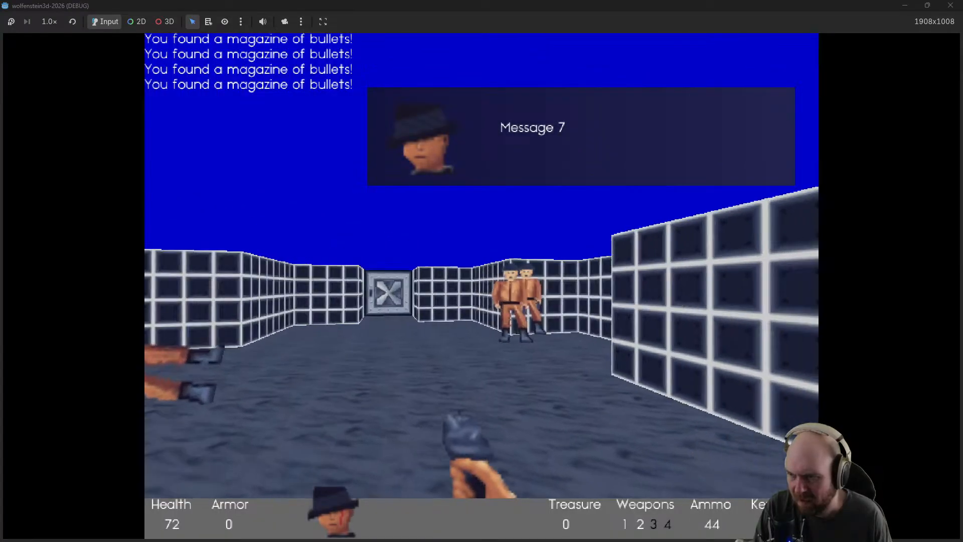
left_click(482, 286)
left_click(482, 286)
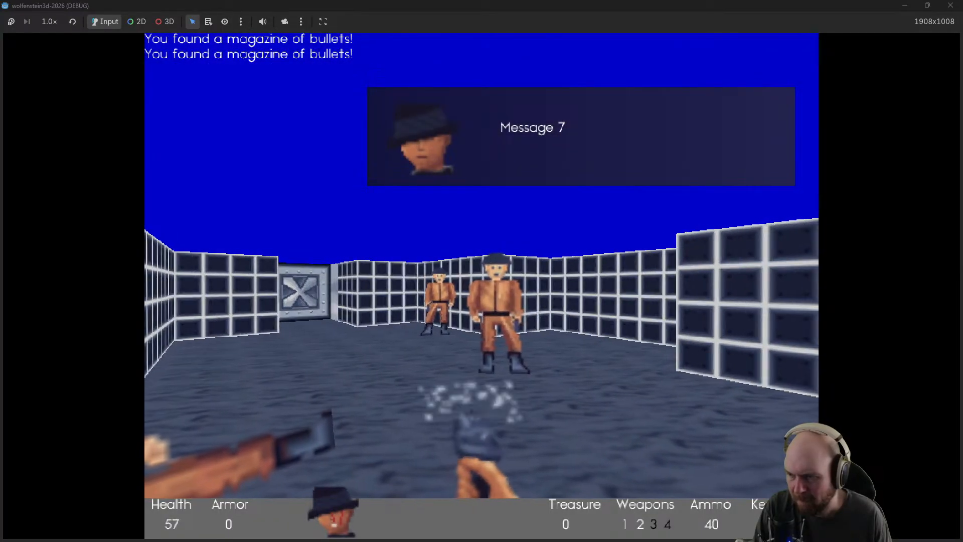
Sidestep and shoot the rest of the guards in the grid-walled room, collecting their magazines
key("a")
key("d")
left_click(482, 286)
left_click(482, 286)
left_click(482, 286)
left_click(481, 286)
left_click(481, 286)
key("d")
left_click(481, 286)
left_click(481, 286)
left_click(482, 286)
key("w")
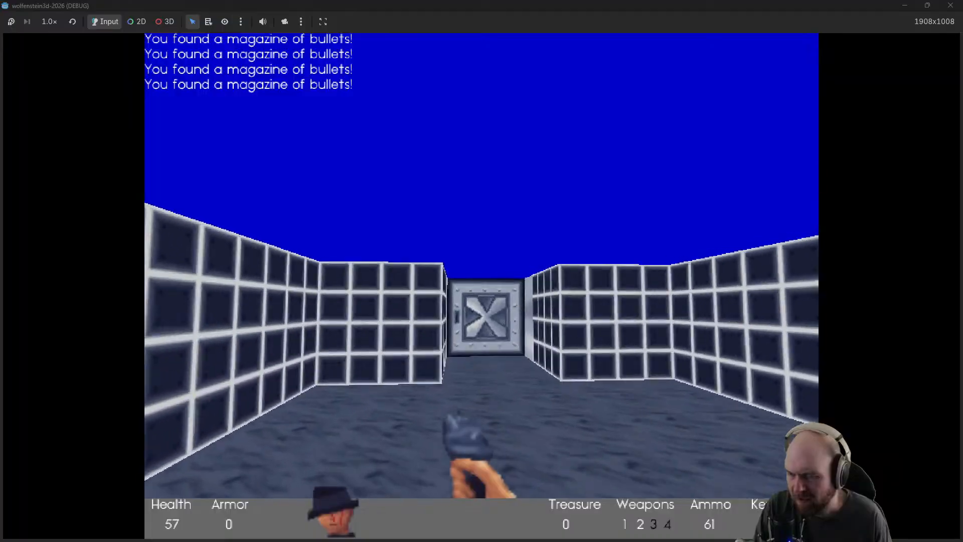
Go through the grid-walled room's far door, test the message marker there, and pick up the Magnifying Glass
key("w")
key("e")
key("w")
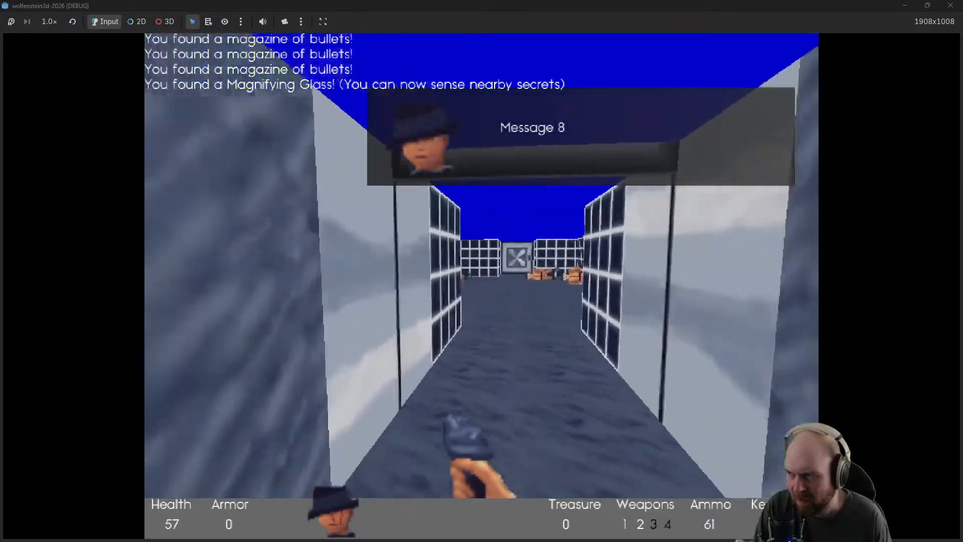
key("w")
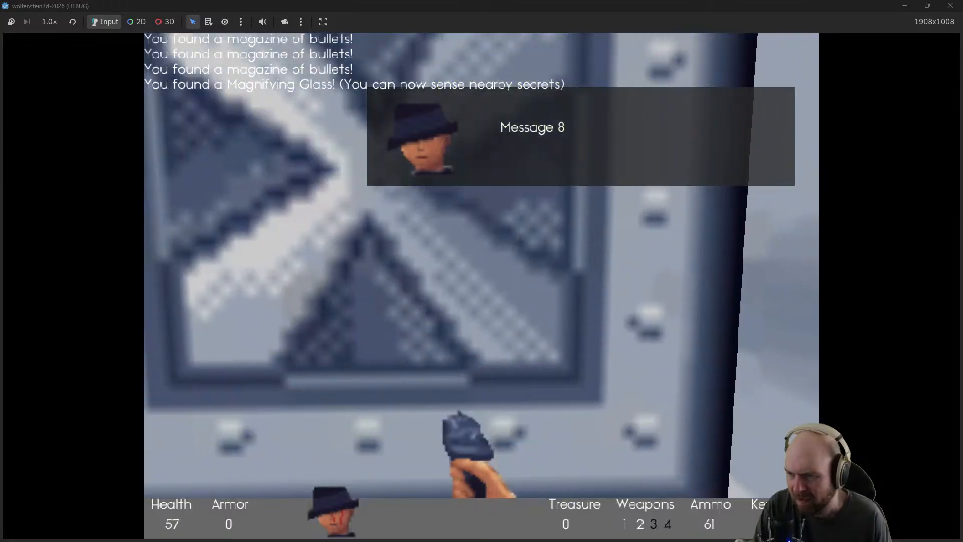
Open another metal door, shoot inside the room behind it, and stop the game
key("e")
key("w")
left_click(481, 286)
left_click(482, 286)
left_click(482, 286)
key("w")
key("Escape")
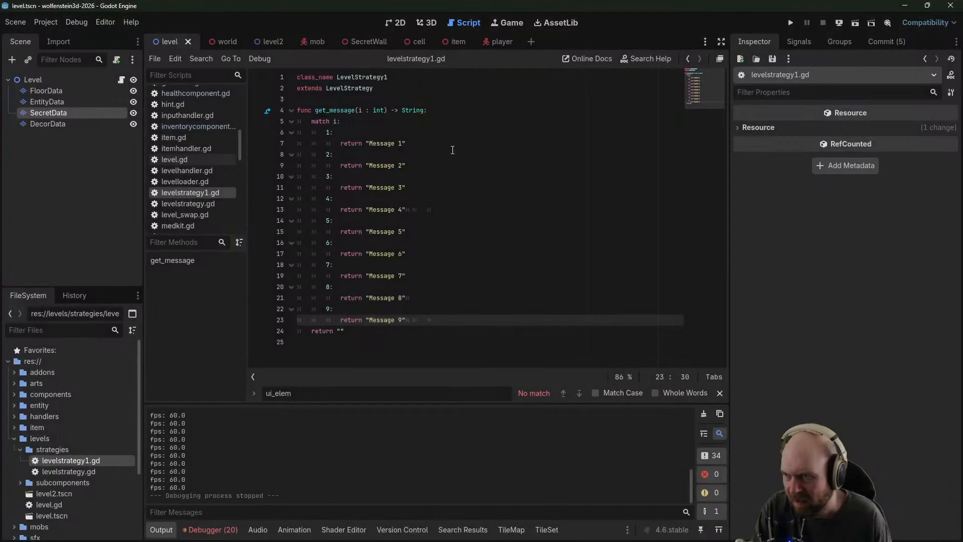
On the FloorData layer, replace the door east of the cross-shaped blue room with wooden floor, extending the adjoining wooden room to the corridor
left_click(392, 23)
scroll(513, 272, "up", 2)
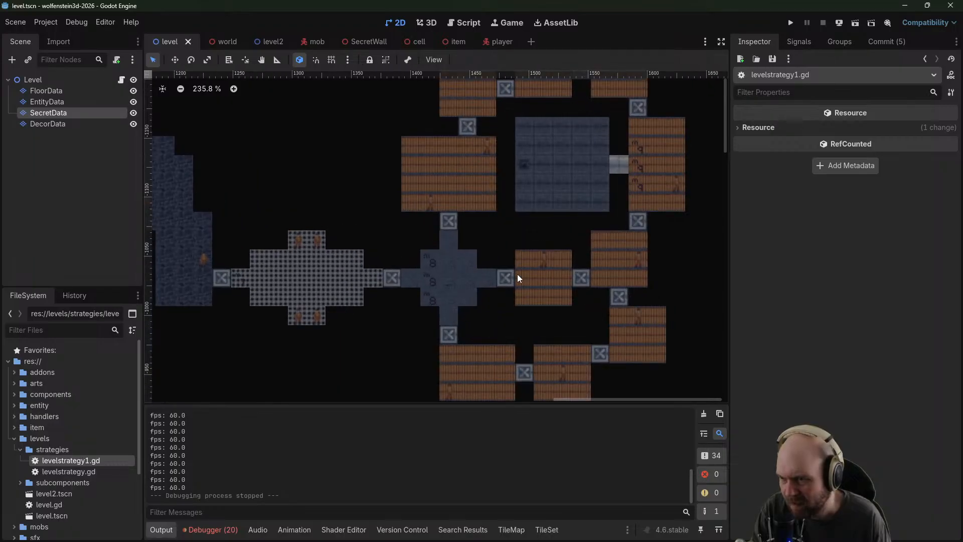
right_click(507, 277)
left_click(501, 272)
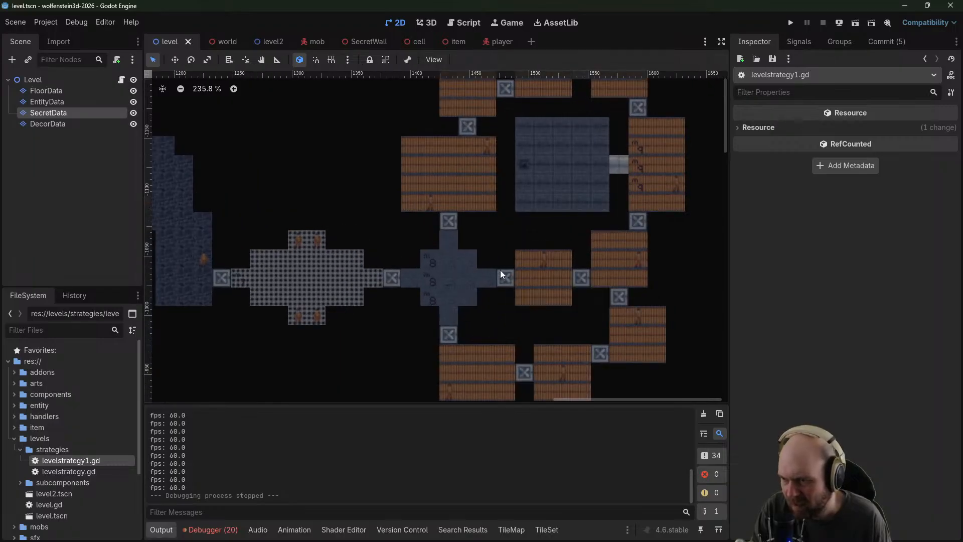
left_click(34, 93)
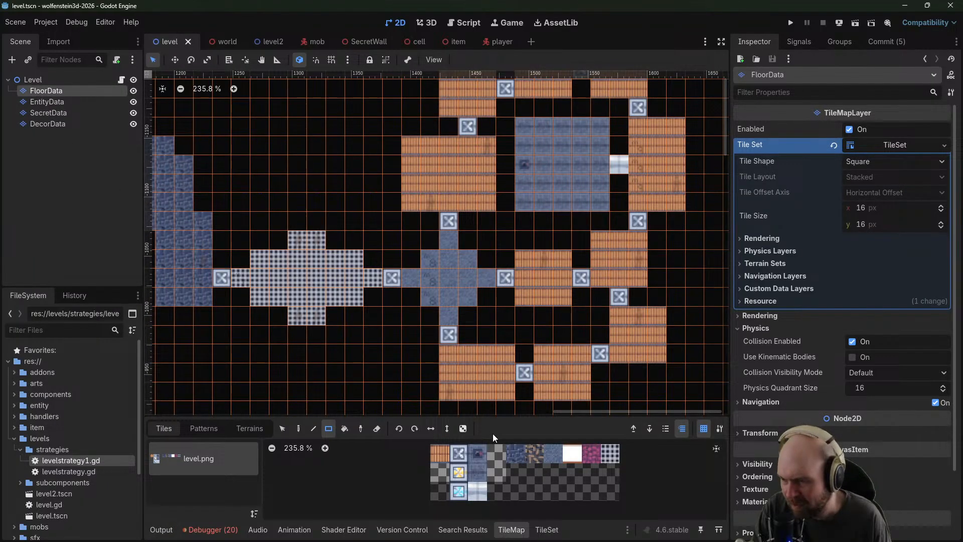
left_click(502, 458)
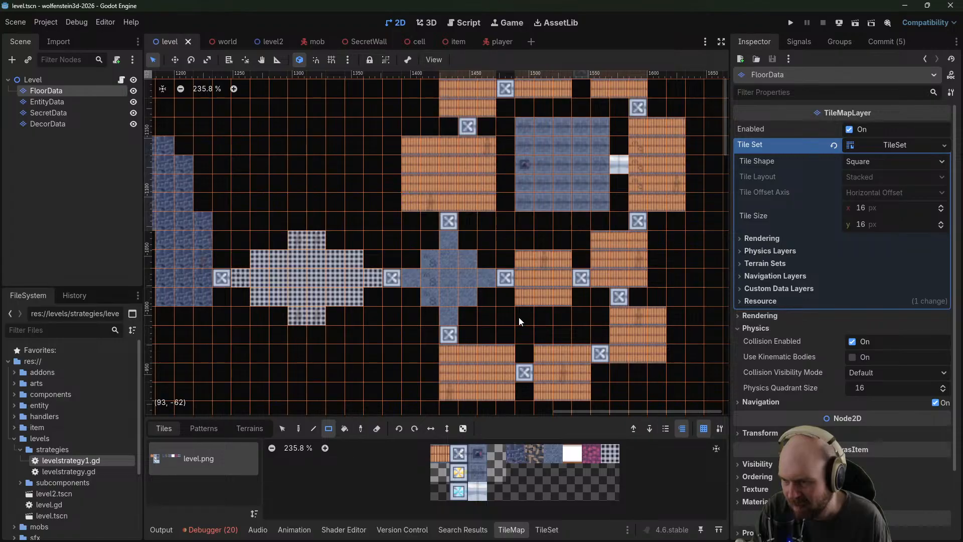
left_click(505, 280)
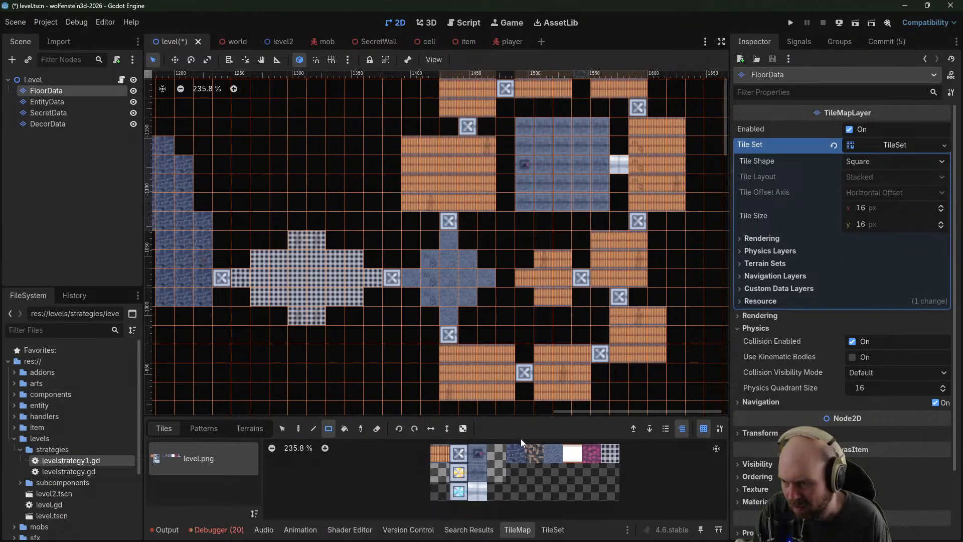
left_click(440, 454)
left_click_drag(506, 260, 525, 297)
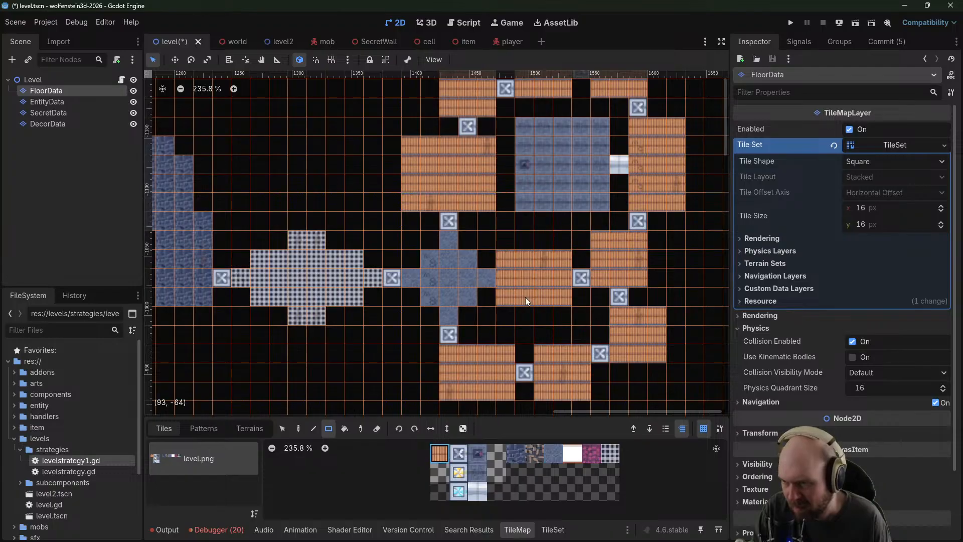
Place an S secret marker on the SecretData layer at the corridor's east end, beside the extended wooden room
left_click(55, 113)
left_click(487, 463)
left_click(486, 279)
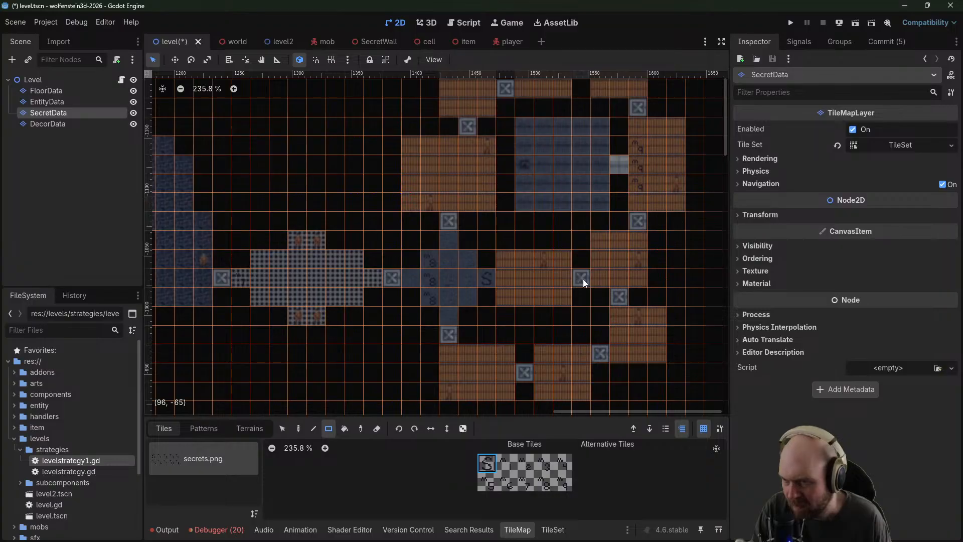
Replace the door between the wooden secret room and its eastern neighbour with wooden floor, and place an S secret marker on that tile
left_click(42, 91)
left_click(440, 453)
left_click(582, 279)
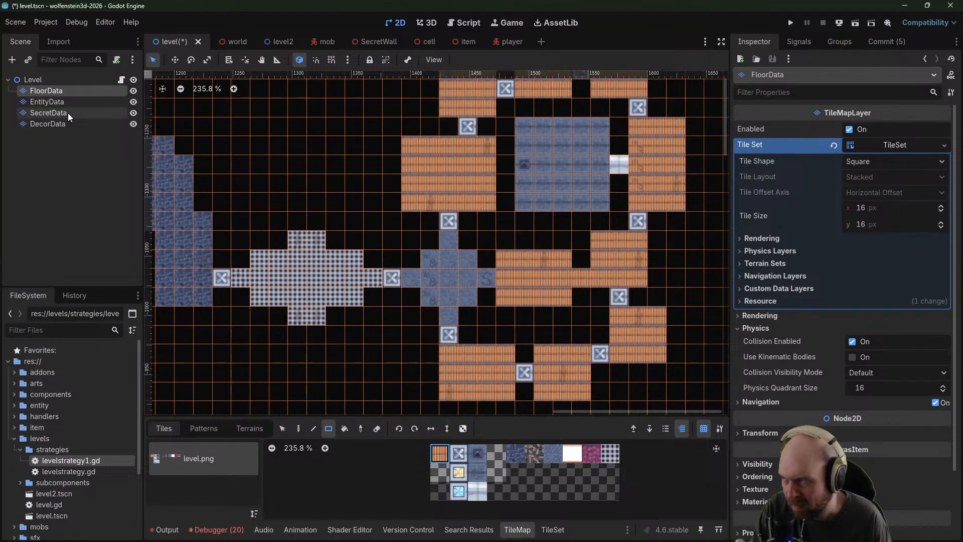
left_click(49, 113)
left_click(487, 463)
left_click(581, 279)
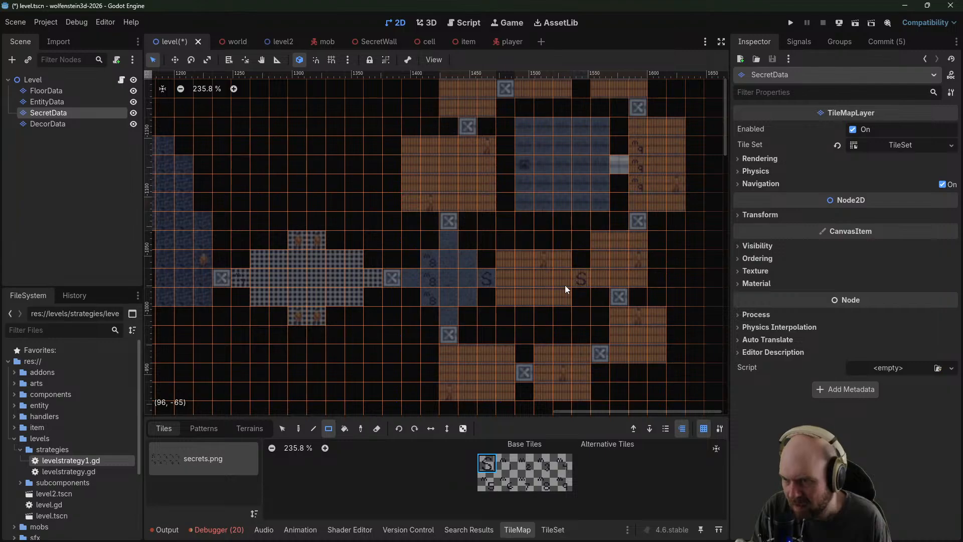
Place several pickup items on the EntityData layer inside the wooden room between the two secret markers
left_click(48, 94)
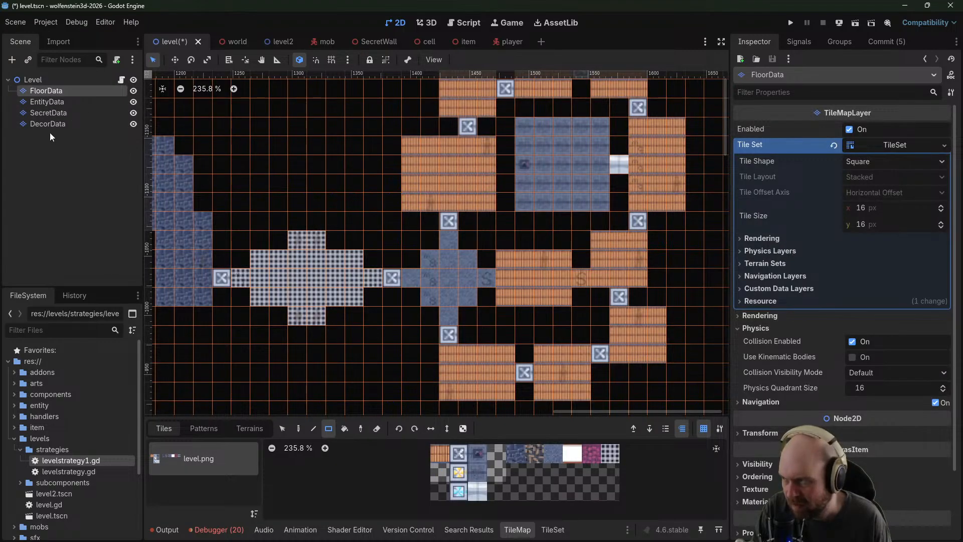
left_click(43, 113)
left_click(46, 102)
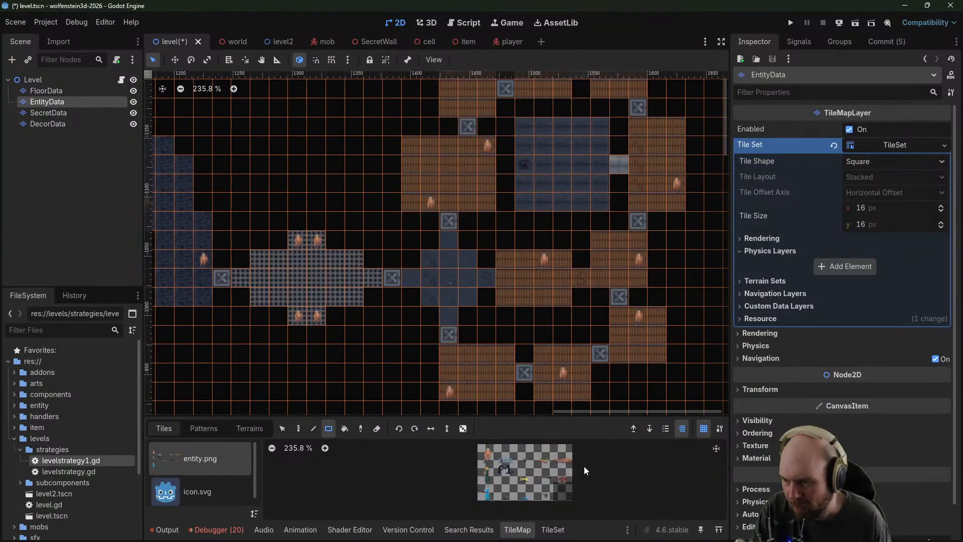
left_click(508, 460)
left_click(504, 270)
scroll(557, 315, "down", 2)
scroll(555, 310, "up", 3)
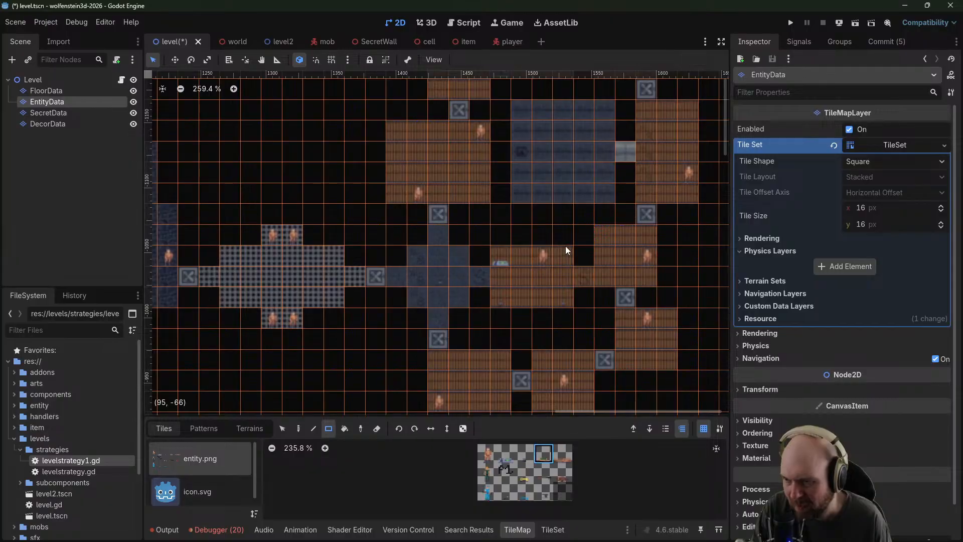
middle_click_drag(582, 240, 507, 229)
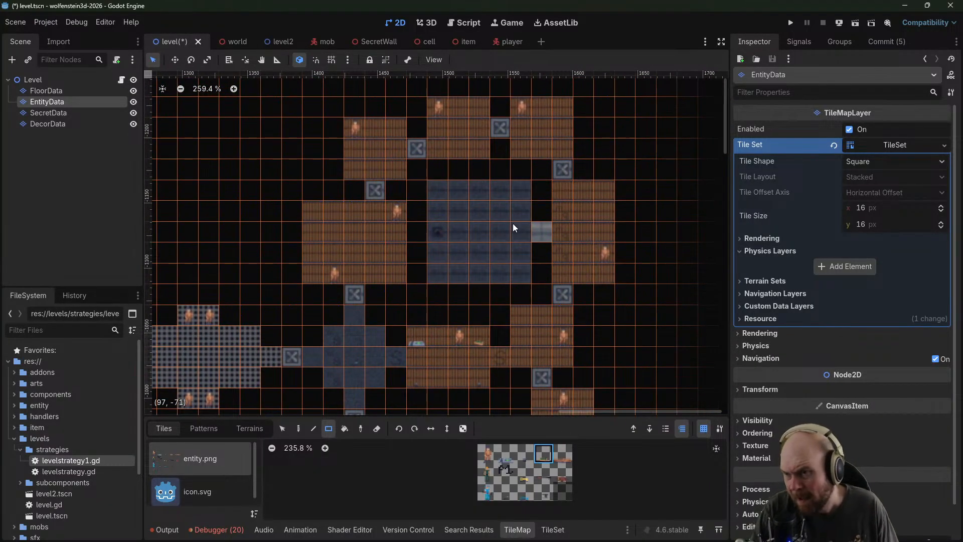
On the FloorData layer, add a 2-by-2 dark blue stone room with a one-tile entrance east of the winding cave's western passage
middle_click_drag(481, 191, 631, 141)
scroll(546, 253, "down", 2)
scroll(546, 252, "down", 2)
middle_click_drag(456, 277, 589, 243)
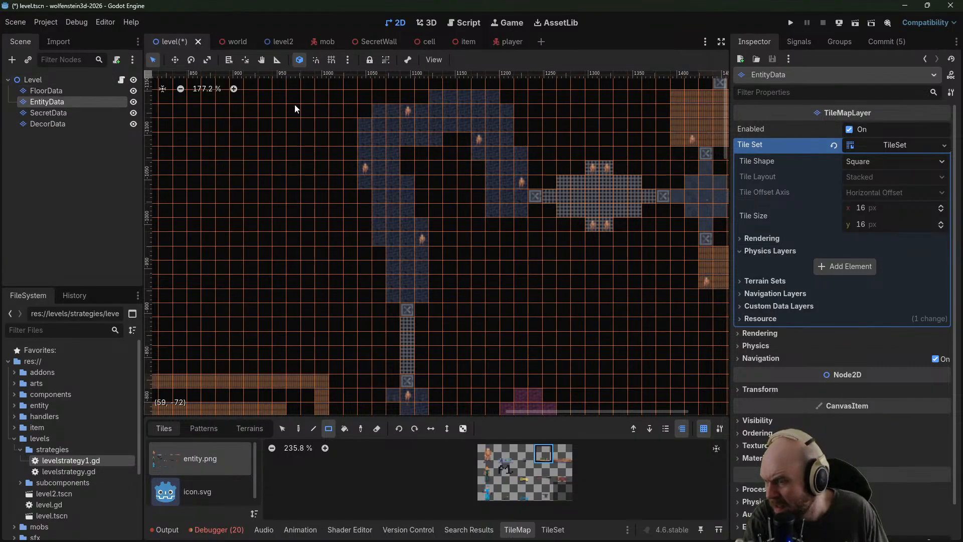
middle_click_drag(342, 139, 368, 188)
scroll(368, 188, "up", 2)
left_click(37, 94)
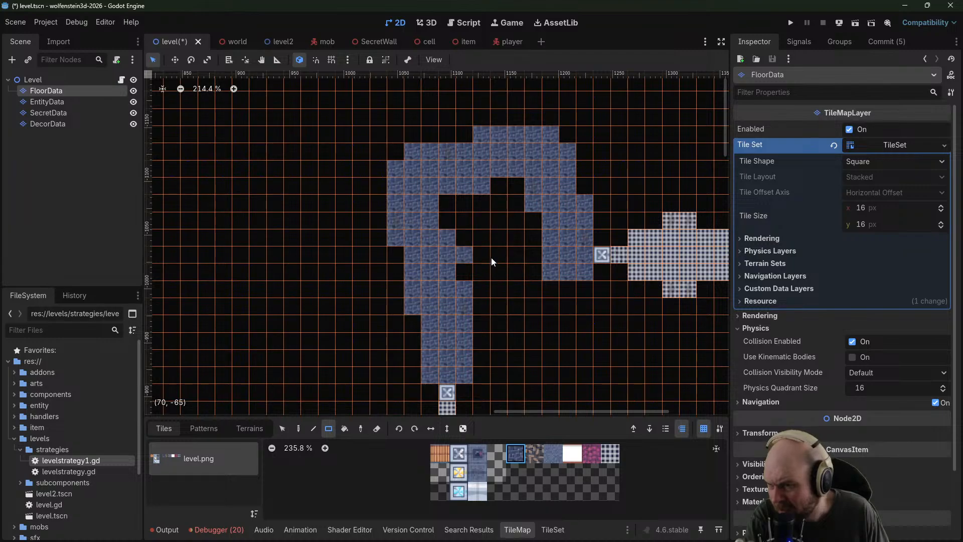
Place an S secret marker at the small dark blue room's entrance and a pickup item inside the room
left_click(60, 113)
left_click(483, 465)
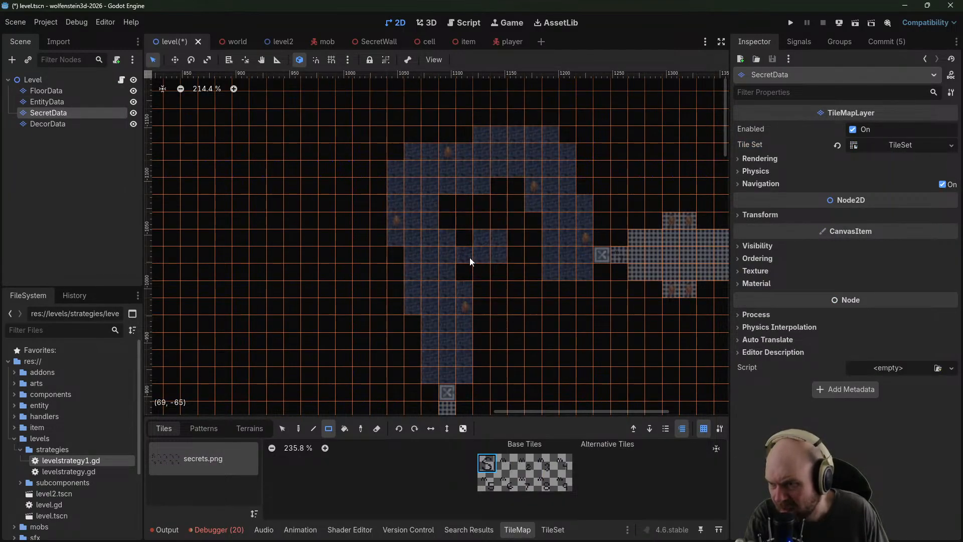
left_click(55, 101)
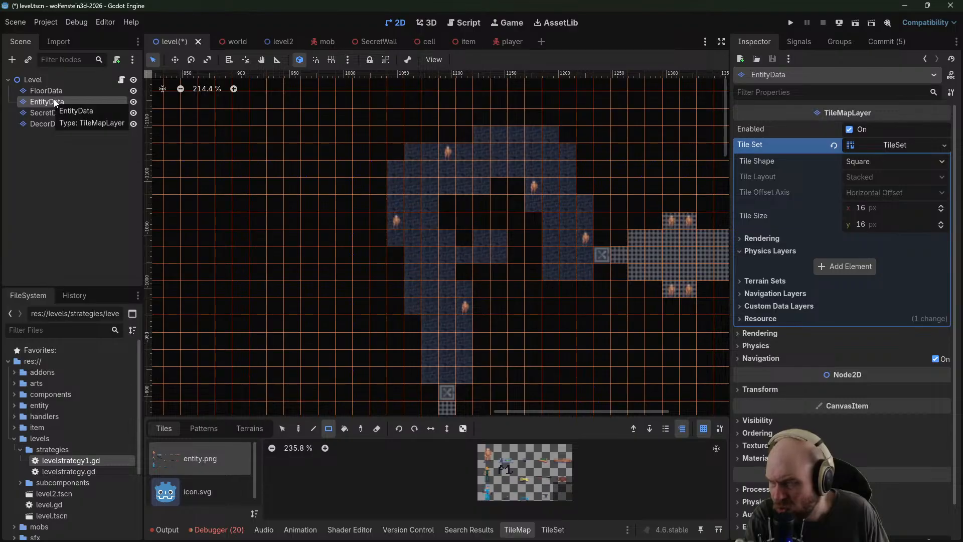
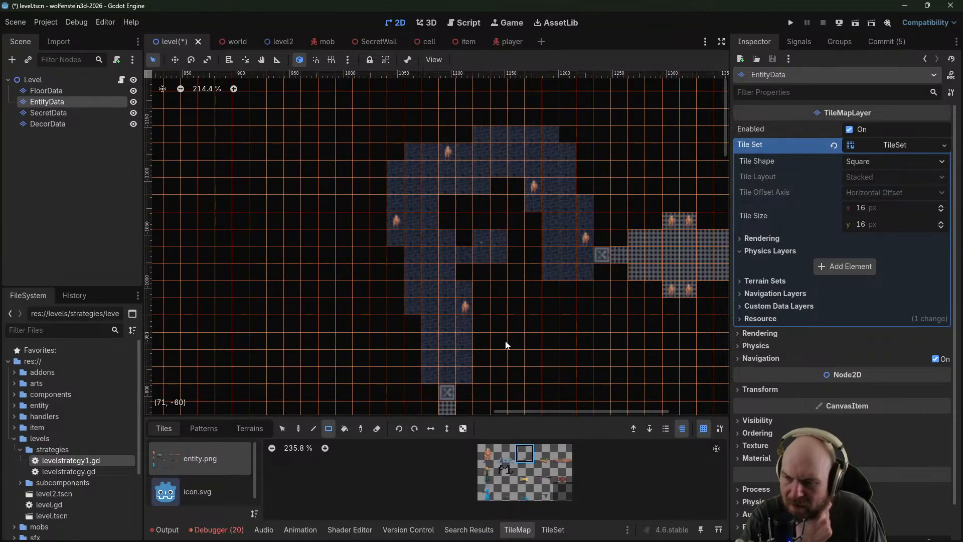
Examine the floor layout from the dark blue cave to the white-floored rooms for further places to add secrets
scroll(505, 344, "down", 5)
left_click(46, 90)
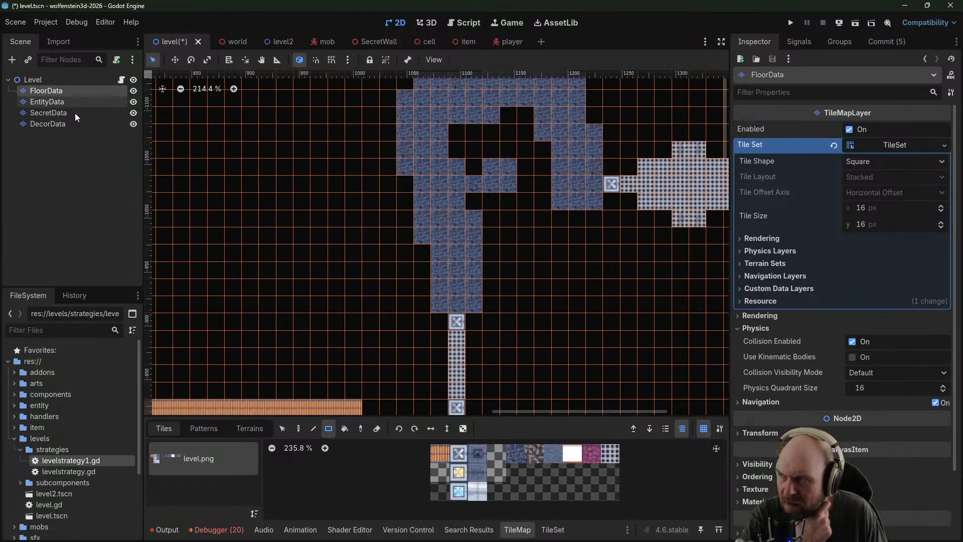
scroll(382, 240, "down", 10)
middle_click_drag(381, 293, 256, 188)
middle_click_drag(552, 202, 489, 132)
middle_click_drag(490, 234, 634, 201)
middle_click_drag(327, 280, 261, 313)
middle_click_drag(328, 256, 505, 130)
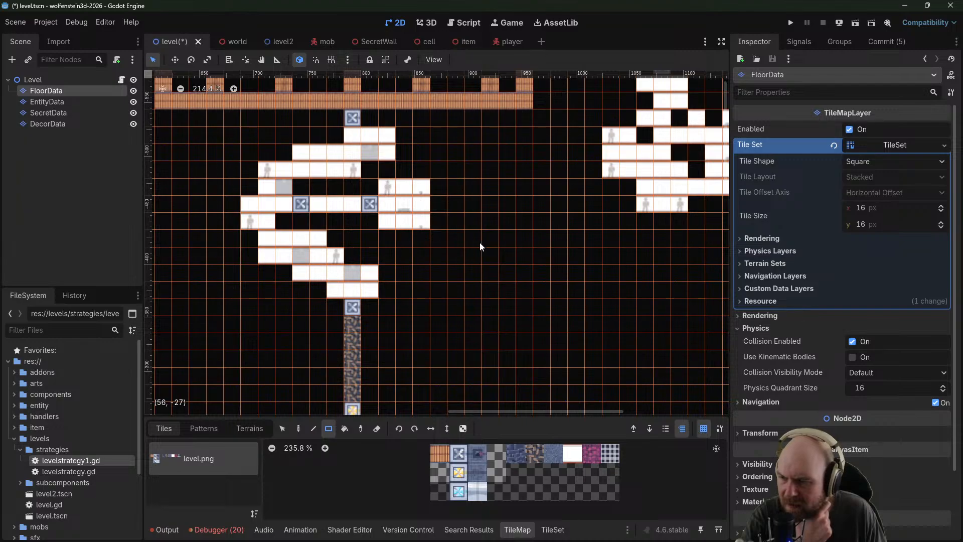
On the SecretData layer, place a secret tile at the east end of the white room south of the long corridor
scroll(479, 245, "down", 3)
middle_click_drag(489, 280, 364, 405)
middle_click_drag(402, 278, 581, 76)
middle_click_drag(441, 296, 484, 157)
middle_click_drag(453, 259, 336, 178)
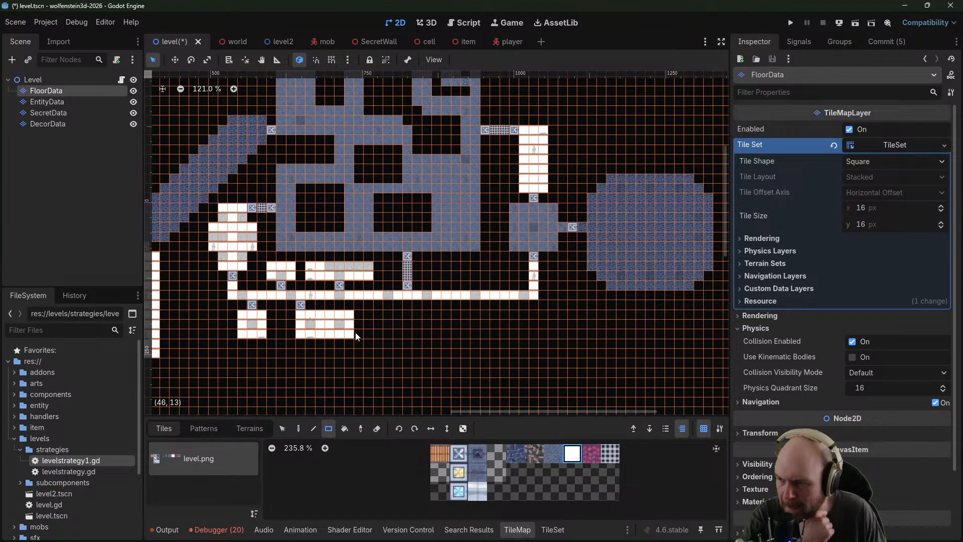
middle_click_drag(413, 344, 469, 284)
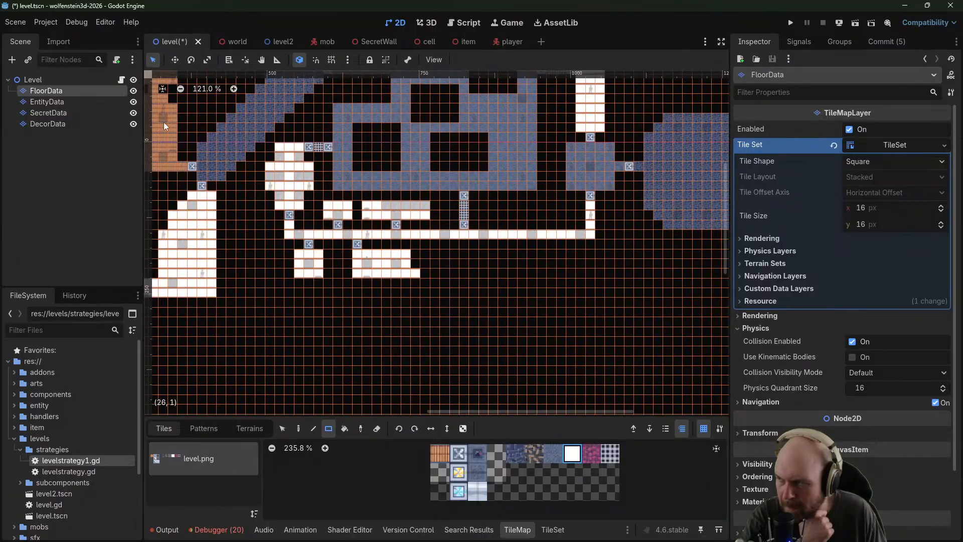
left_click(59, 111)
left_click(486, 462)
left_click(418, 276)
scroll(456, 296, "up", 2)
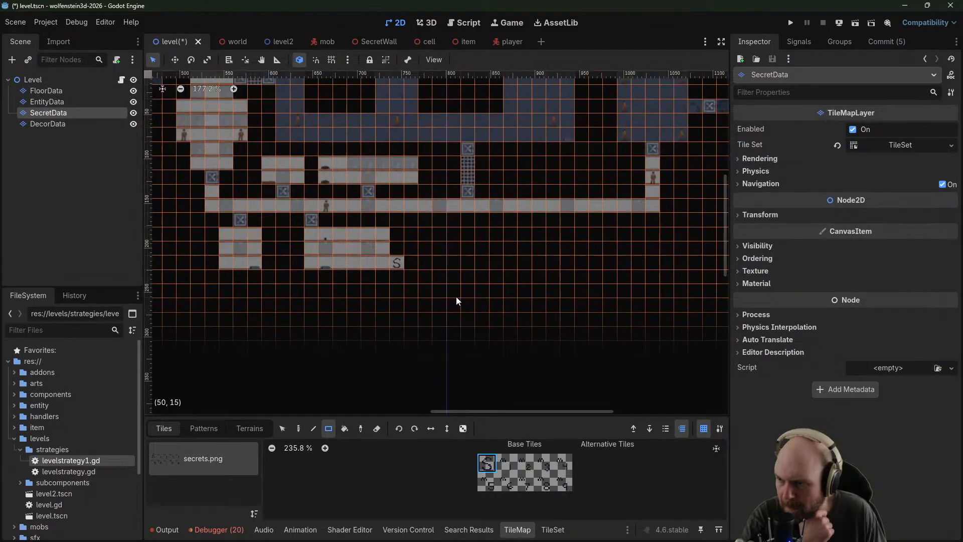
On the FloorData layer, add a floor tile east of the secret tile and a light-blue door tile beyond it
left_click(85, 92)
left_click(411, 263)
left_click(458, 492)
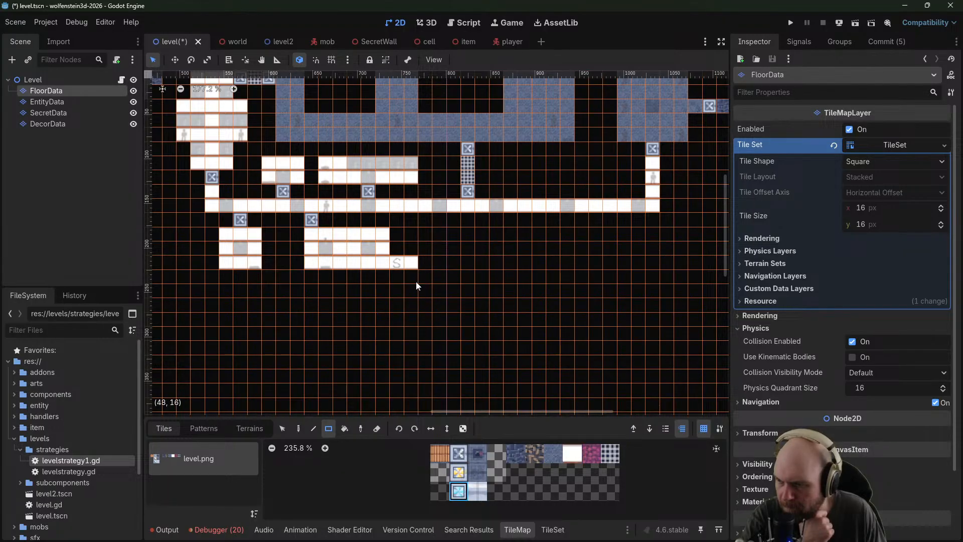
left_click(424, 269)
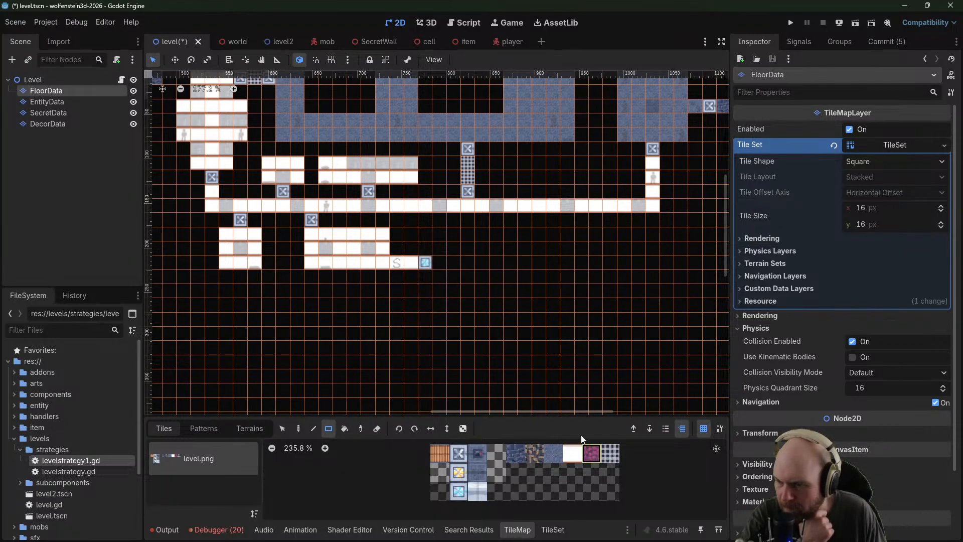
Paint purple floor on both sides of the light-blue door and fill a 6 by 6 tile purple room east of it
left_click(414, 264)
left_click(437, 263)
left_click_drag(454, 261, 504, 331)
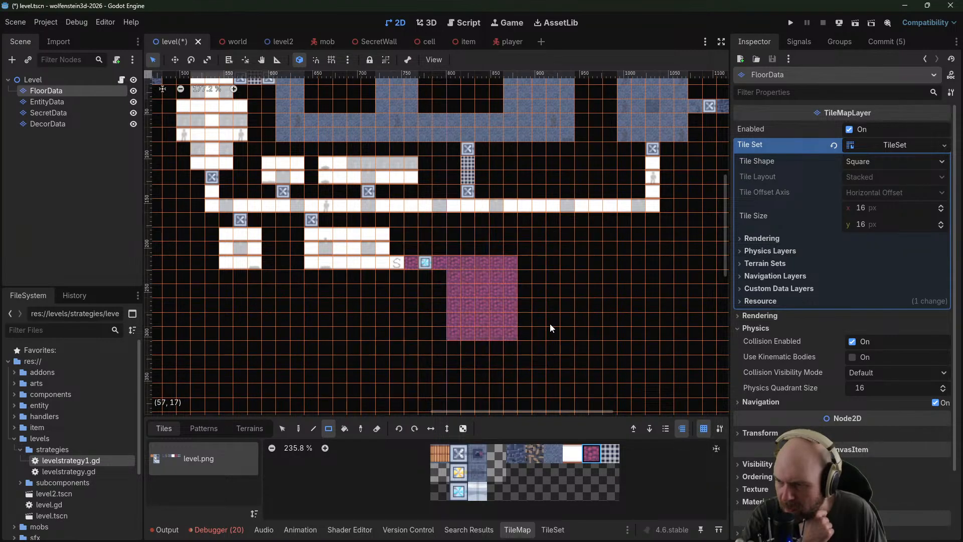
left_click_drag(523, 263, 525, 337)
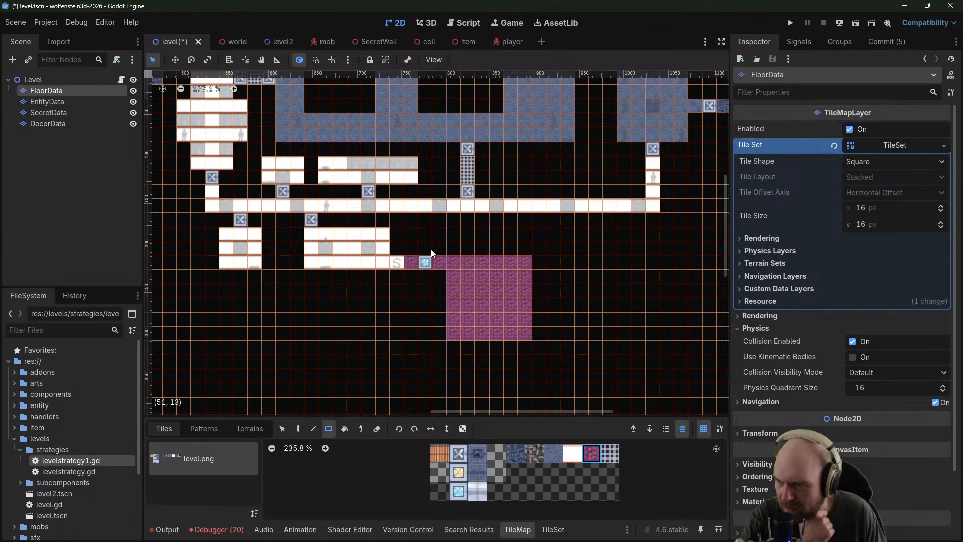
On the EntityData layer, place item entities inside the new purple room
left_click(50, 102)
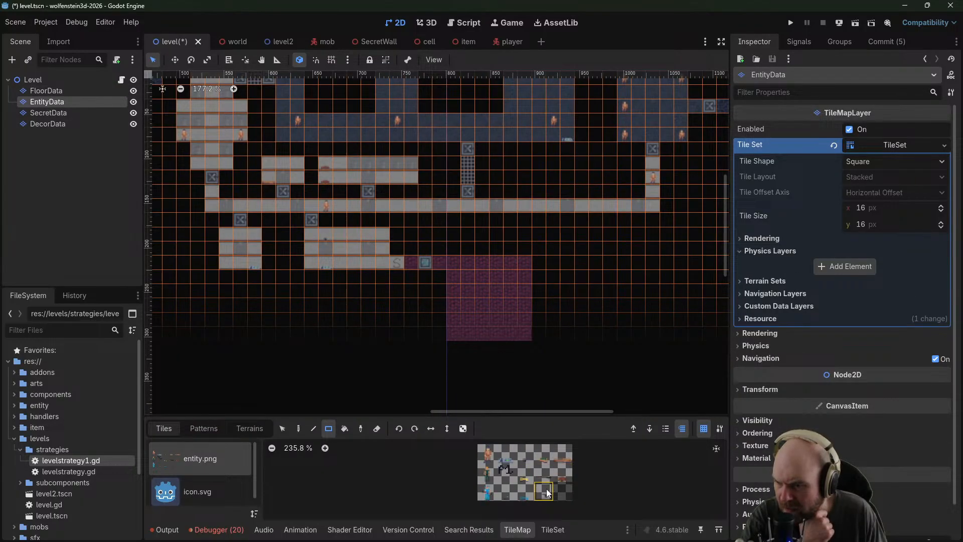
scroll(554, 319, "up", 1)
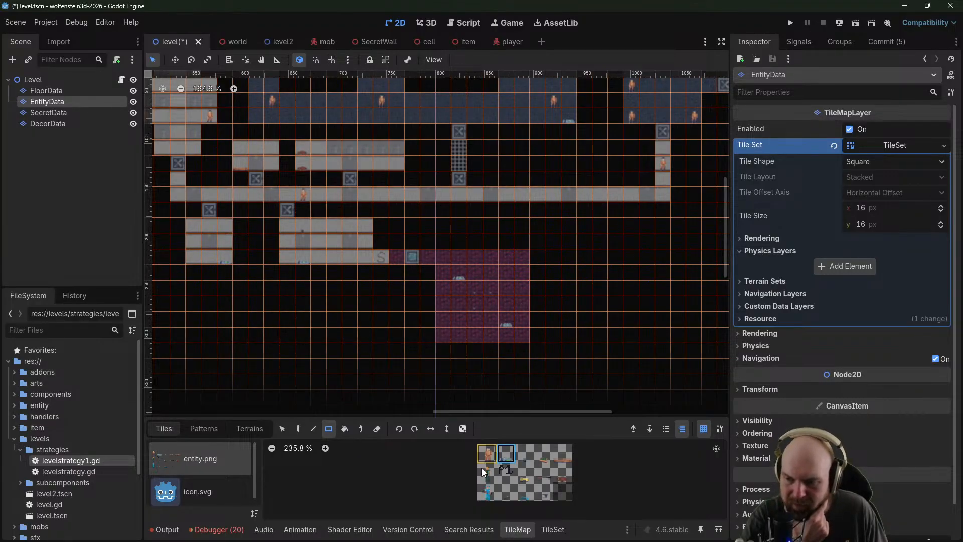
Place the second-row soldier entity in the east, southeast and northeast rooms of the brown ring in the map's northeast
scroll(444, 257, "down", 2)
middle_click_drag(517, 174, 337, 251)
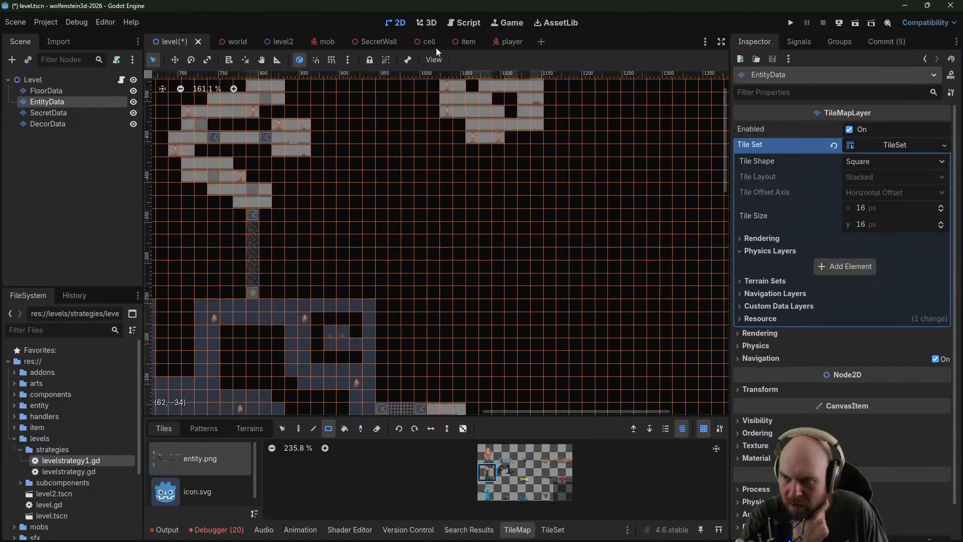
middle_click_drag(495, 121, 446, 329)
middle_click_drag(554, 212, 465, 396)
scroll(440, 361, "down", 1)
middle_click_drag(571, 210, 399, 391)
middle_click_drag(459, 276, 416, 301)
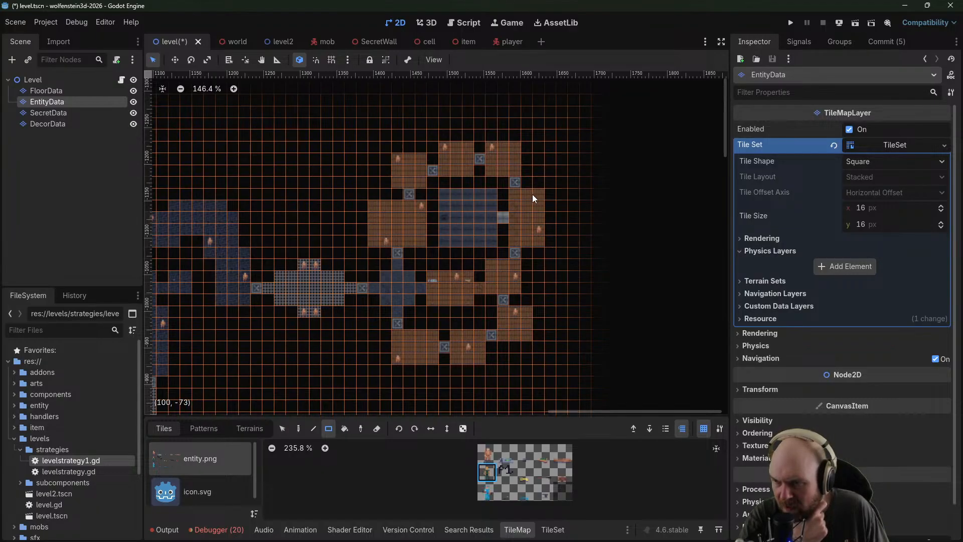
scroll(536, 206, "up", 2)
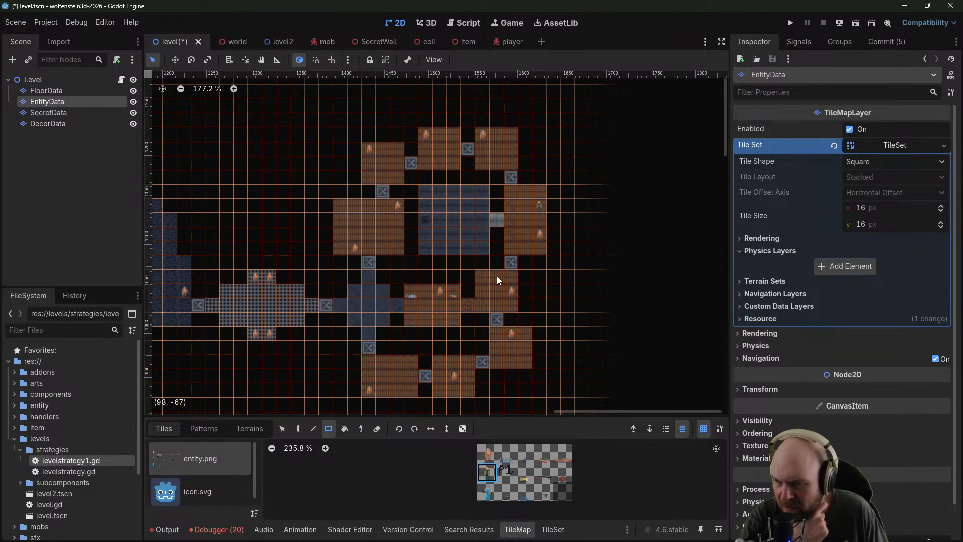
left_click(523, 361)
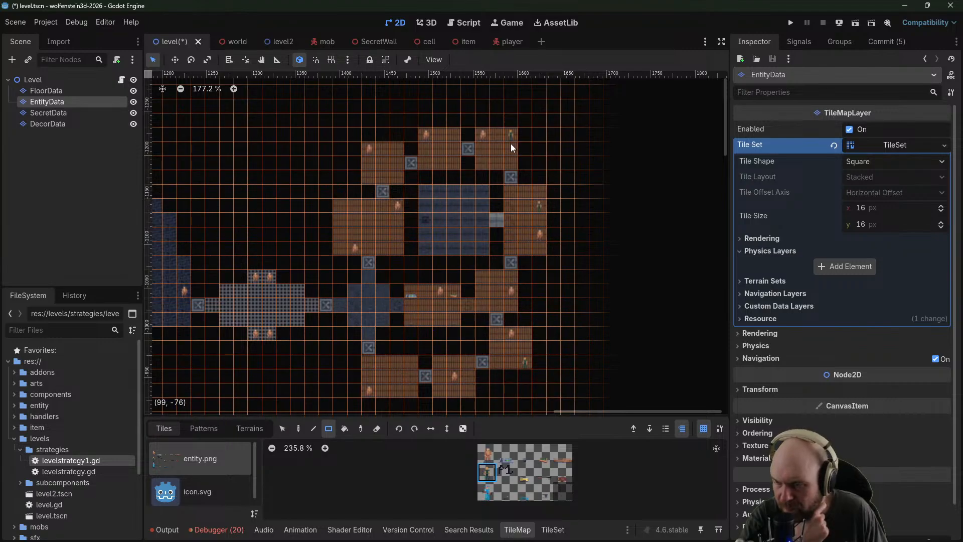
Place the player start entity in the brown room at the map origin and run the project
middle_click_drag(304, 295, 546, 109)
middle_click_drag(400, 263, 477, 186)
scroll(427, 221, "down", 3)
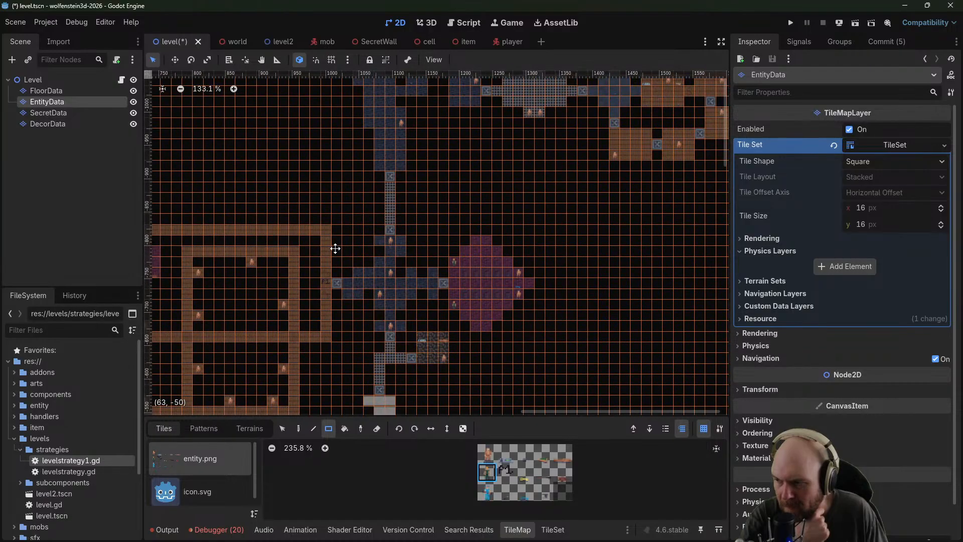
middle_click_drag(334, 248, 498, 138)
scroll(503, 168, "up", 3)
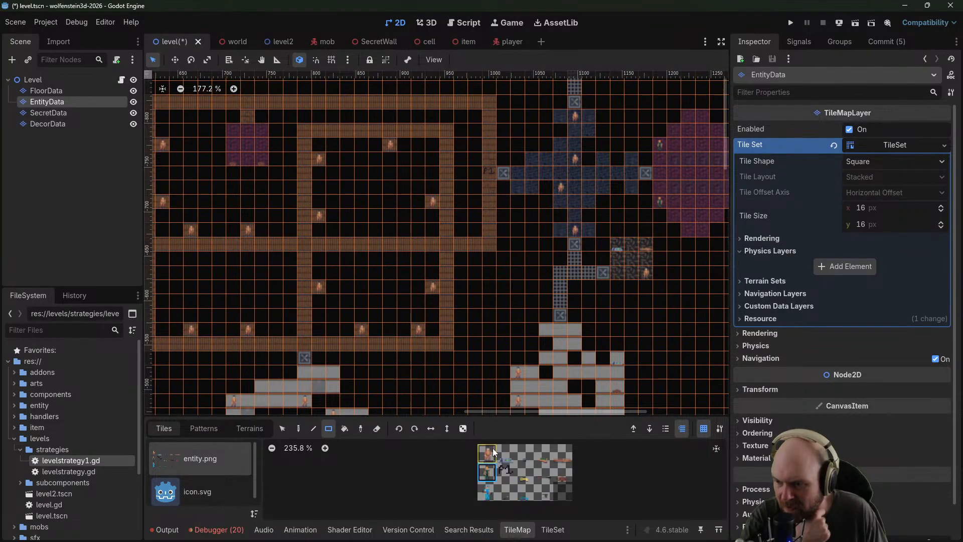
middle_click_drag(235, 339, 699, 90)
middle_click_drag(305, 371, 655, 42)
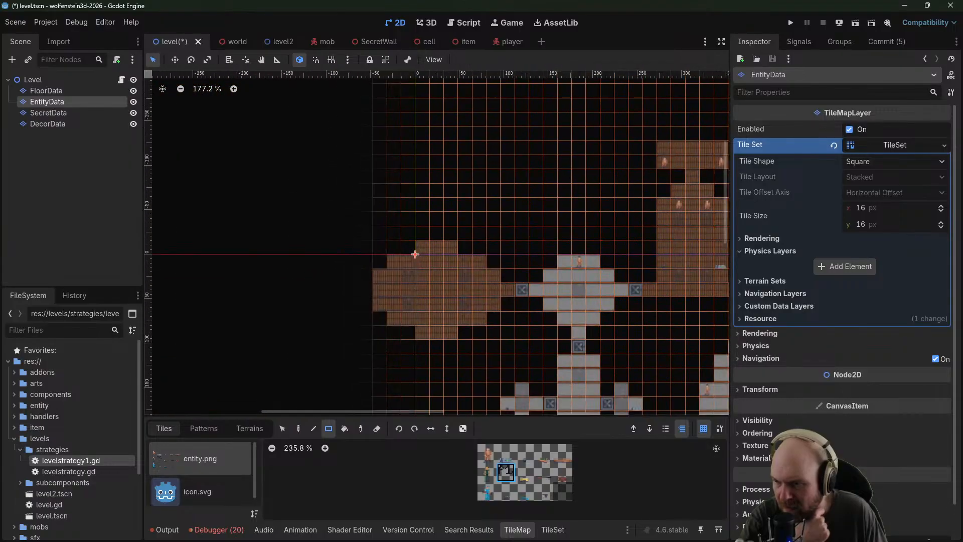
left_click(791, 23)
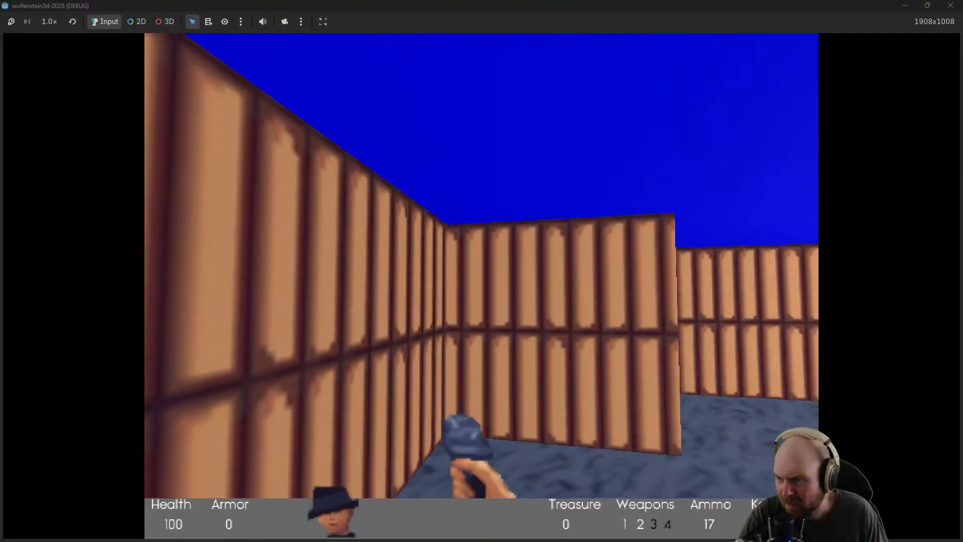
Play-test the start of the level: leave the wooden room through its door and shoot at the guard in the white room
key("w")
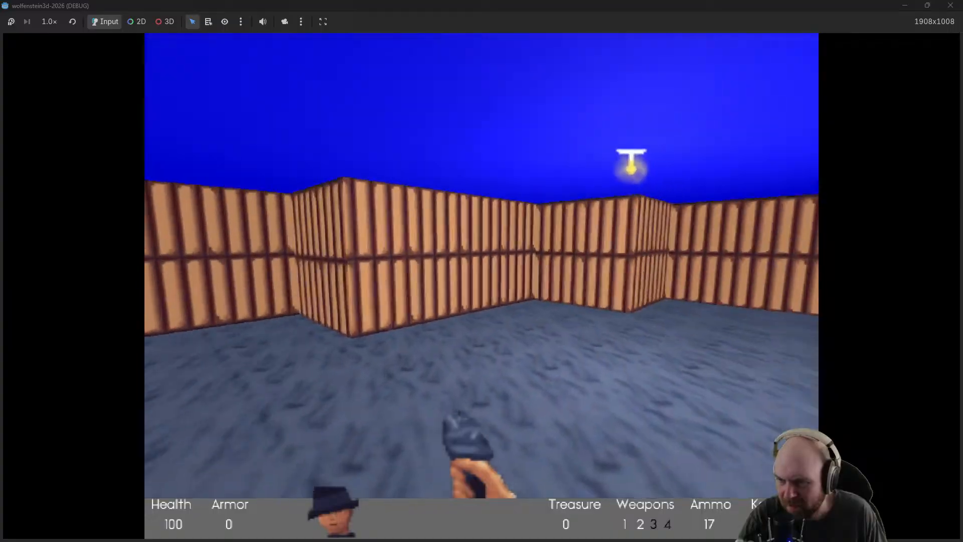
key("w")
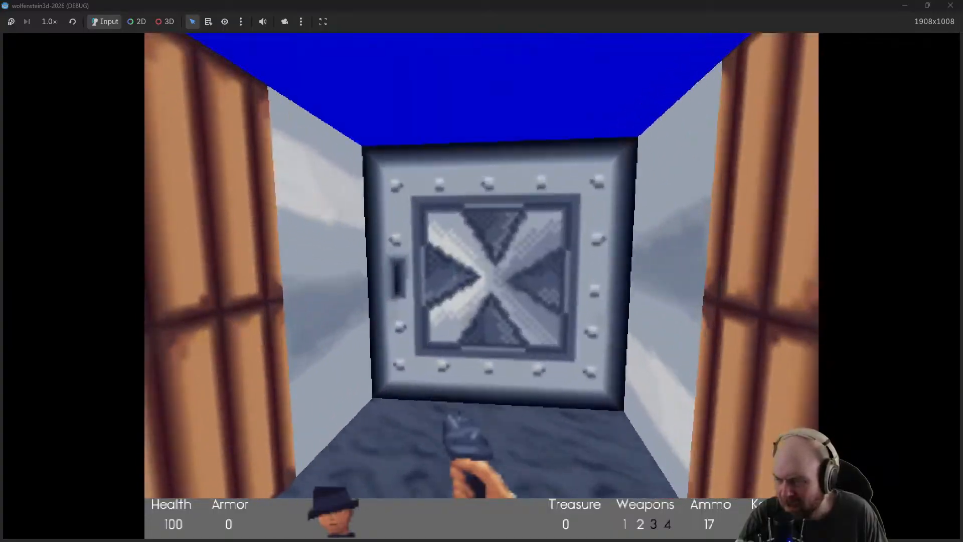
key("e")
key("w")
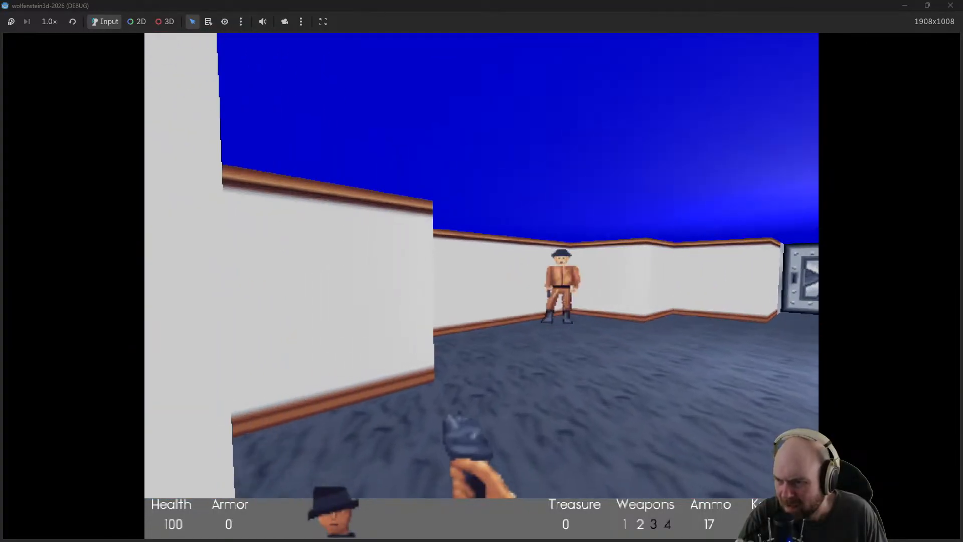
left_click(482, 286)
left_click(482, 286)
left_click(482, 286)
left_click(481, 286)
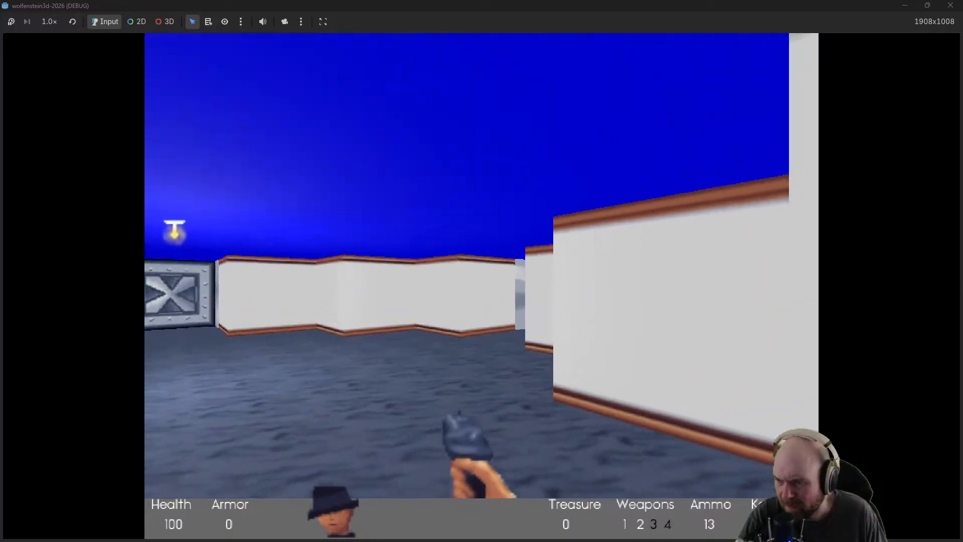
Walk through the white rooms and doors, collecting ammunition and checking the purple-walled room
key("w")
key("w")
key("w")
key("w")
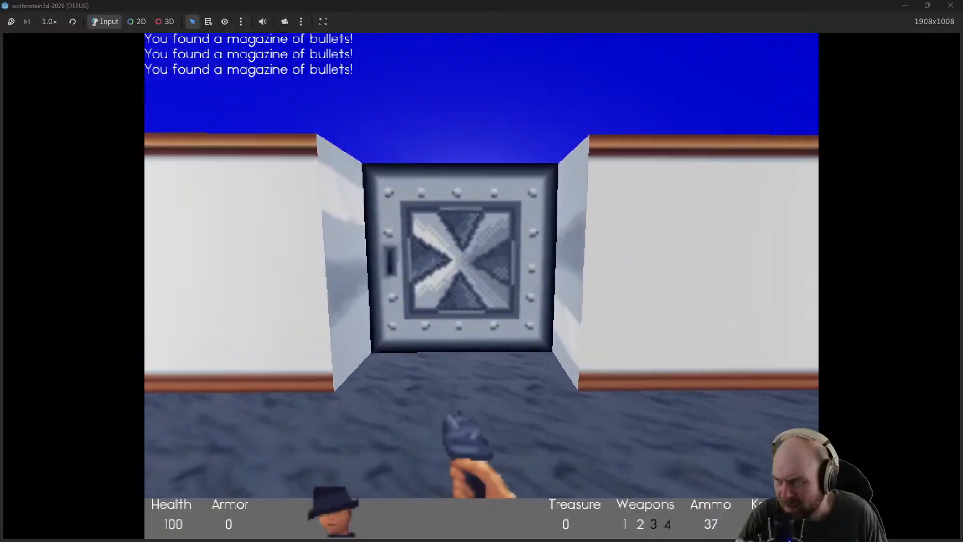
key("w")
key("e")
key("w")
key("e")
key("w")
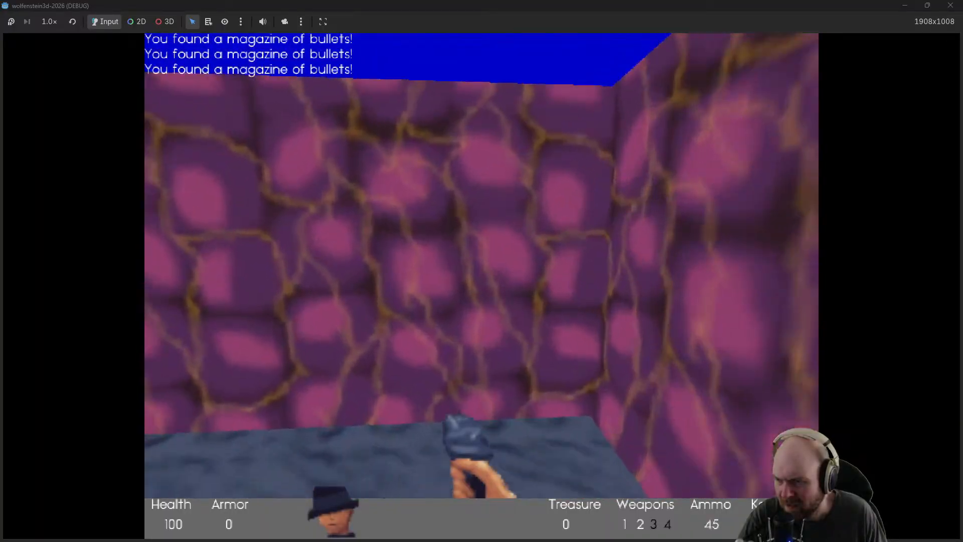
key("w")
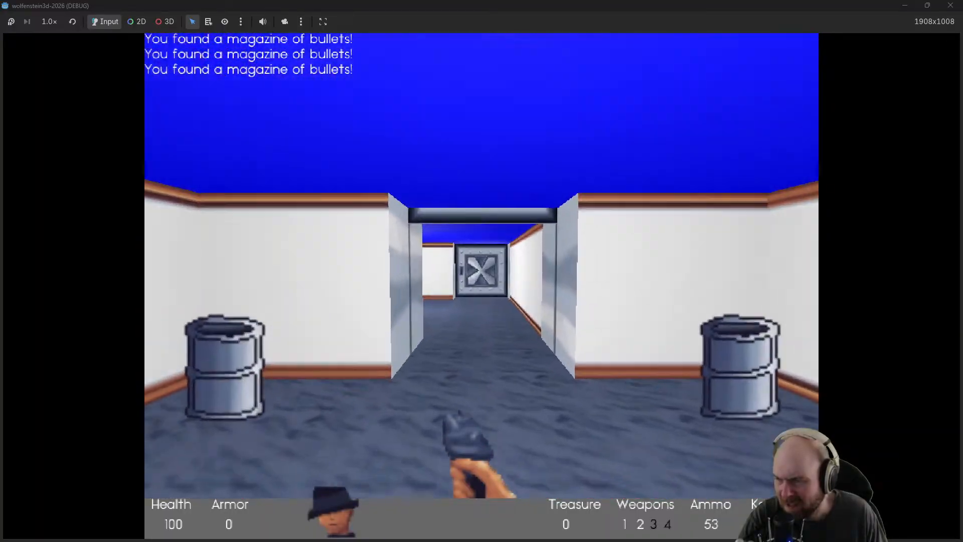
Enter the large white room, shoot its guards, collect their ammunition and walk to the exit door
key("w")
key("e")
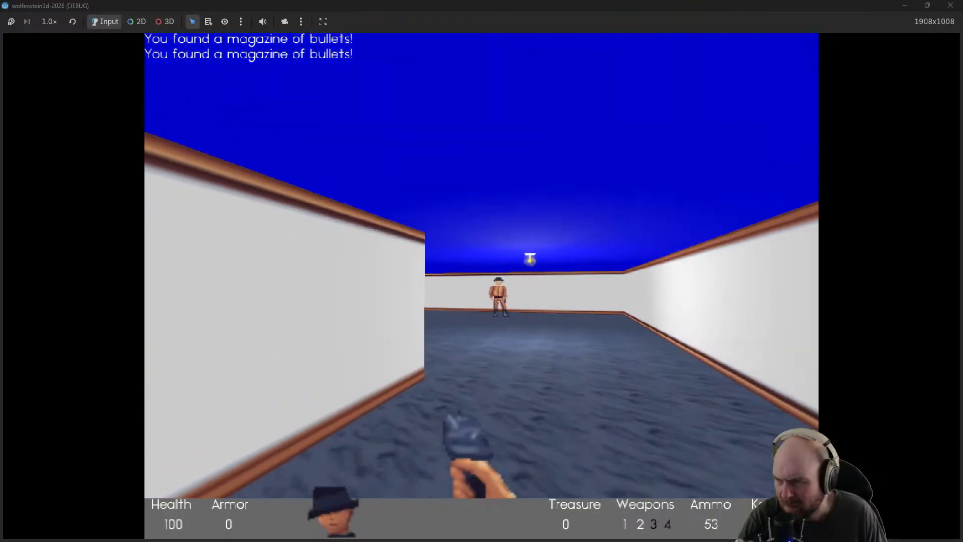
key("w")
left_click(481, 286)
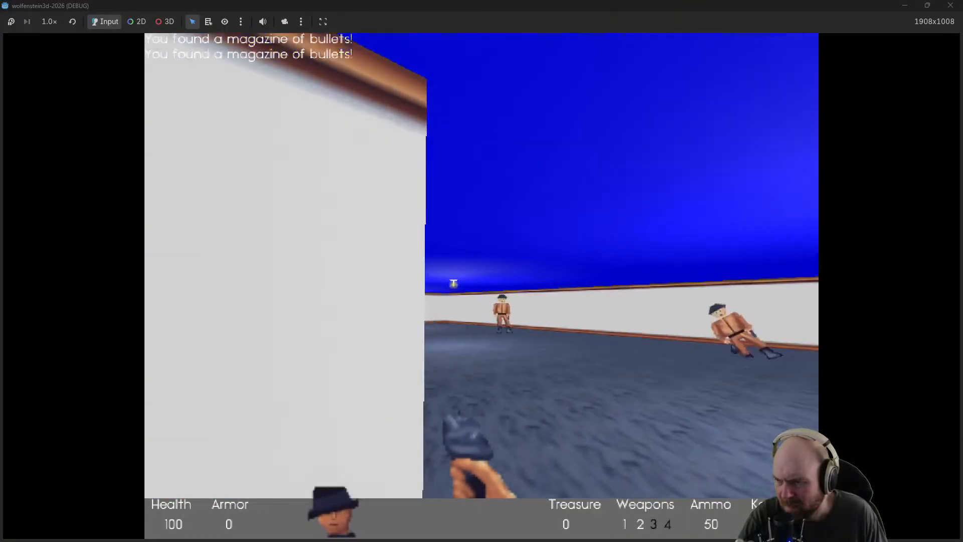
left_click(482, 287)
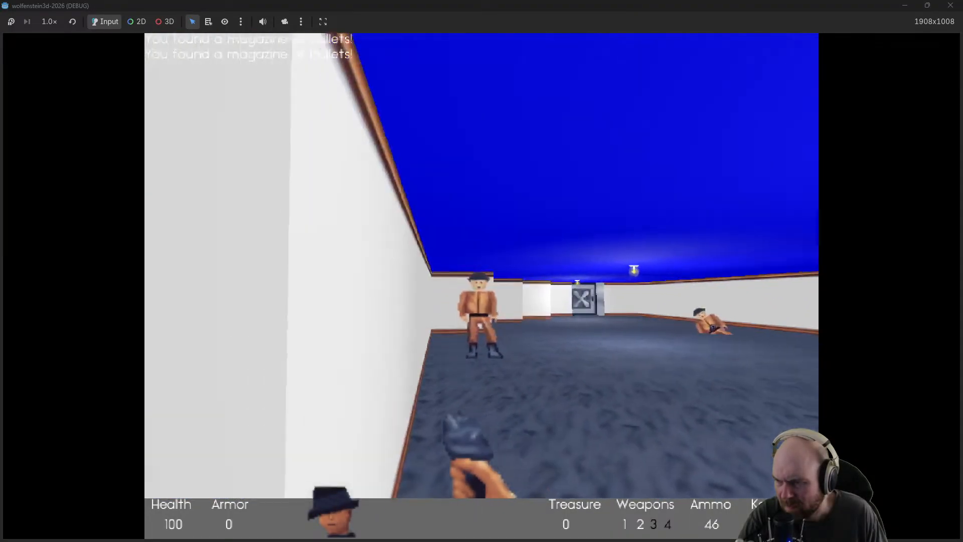
left_click(482, 286)
left_click(482, 286)
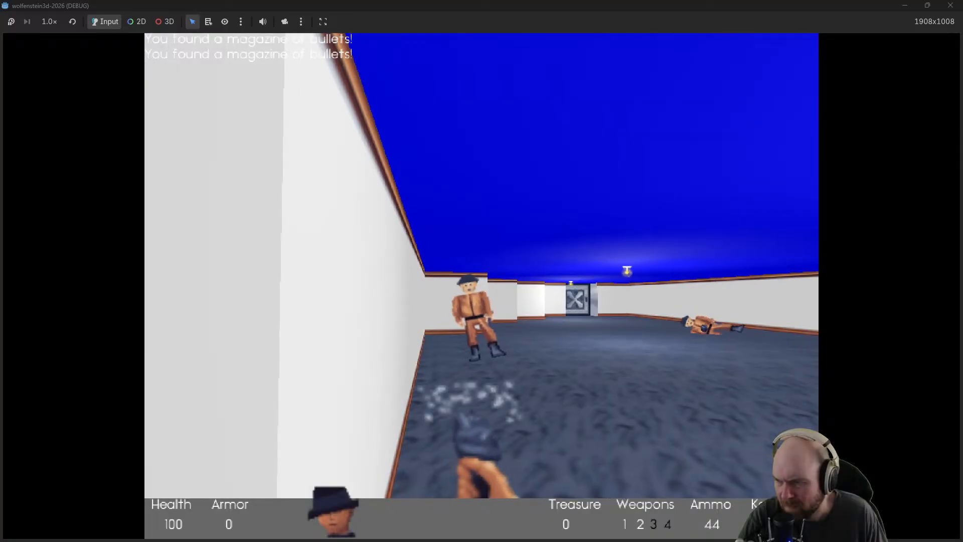
left_click(481, 287)
key("w")
key("w")
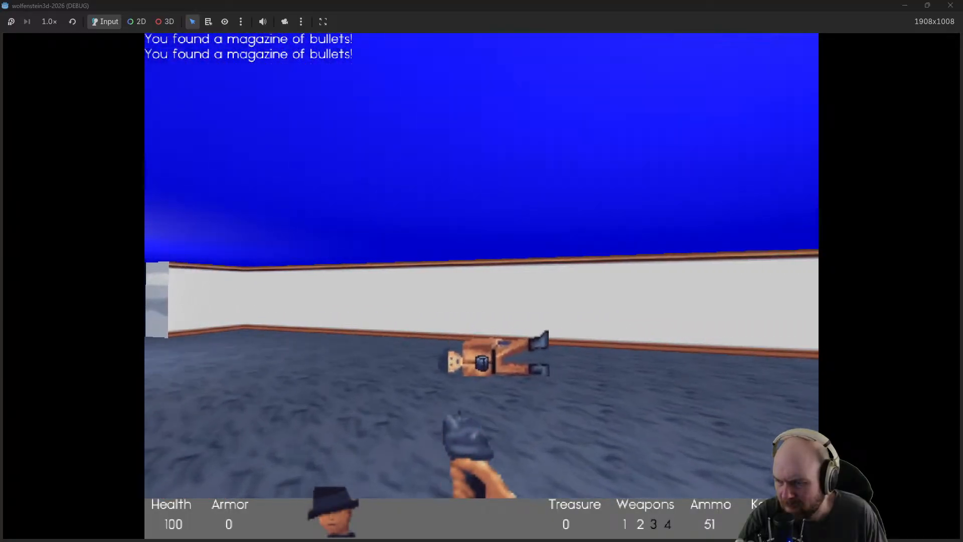
key("w")
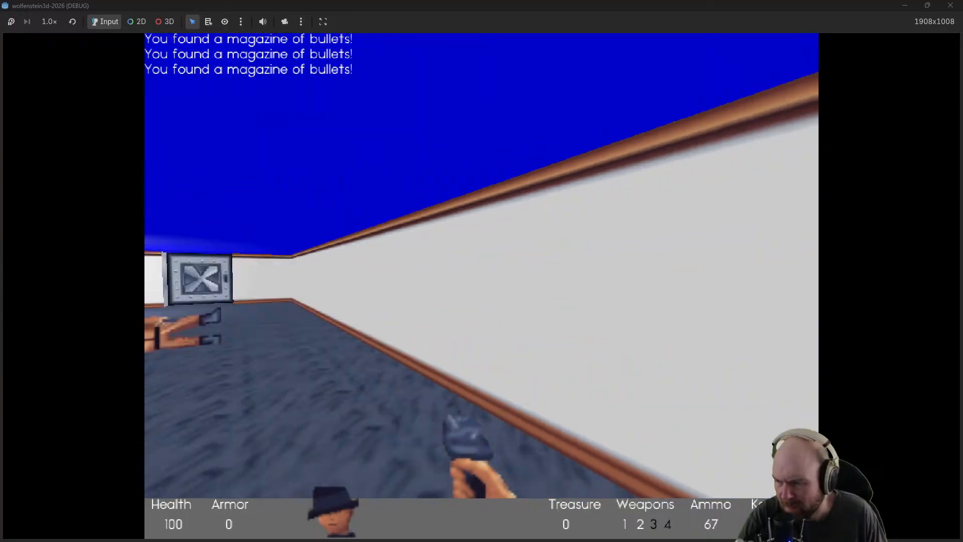
key("w")
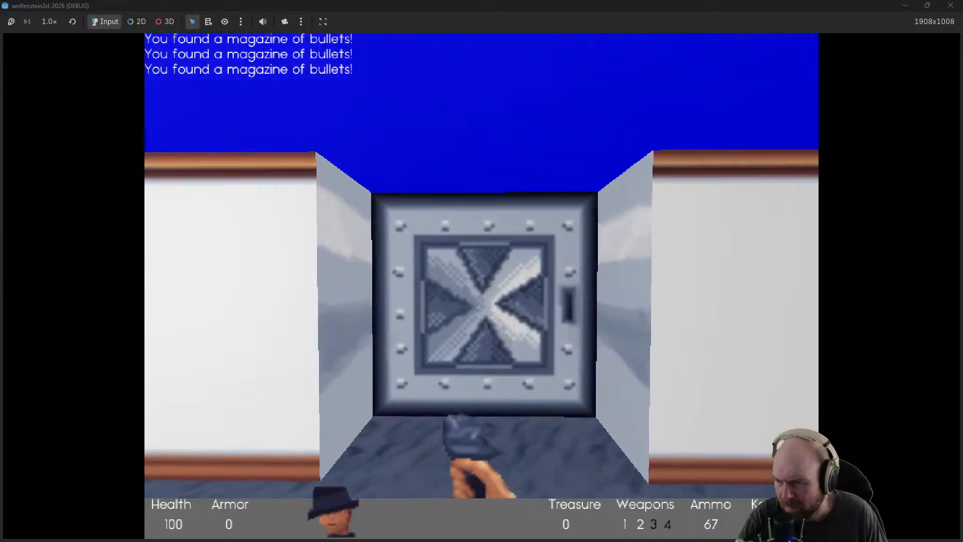
Open the door to the grey stone hall, shoot the guards along it and collect their ammunition
key("e")
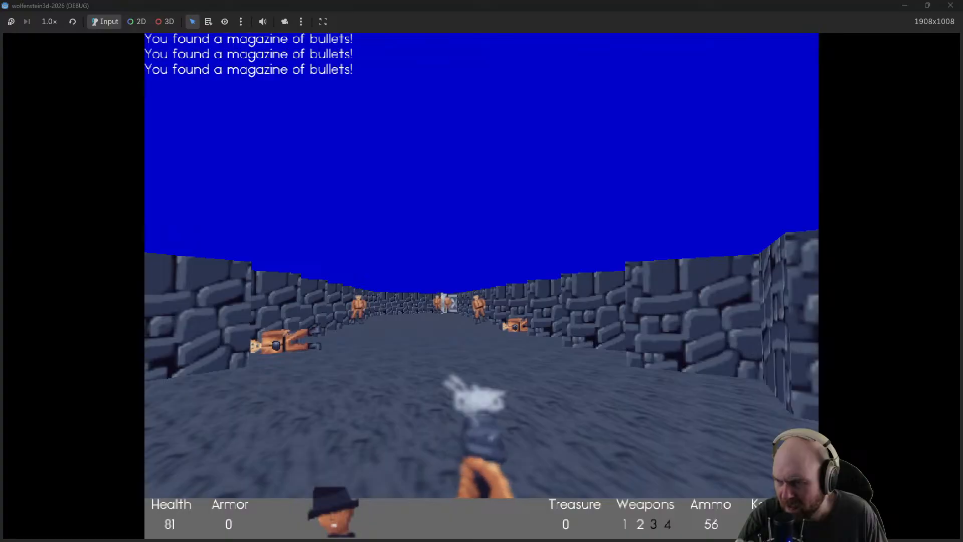
left_click(482, 286)
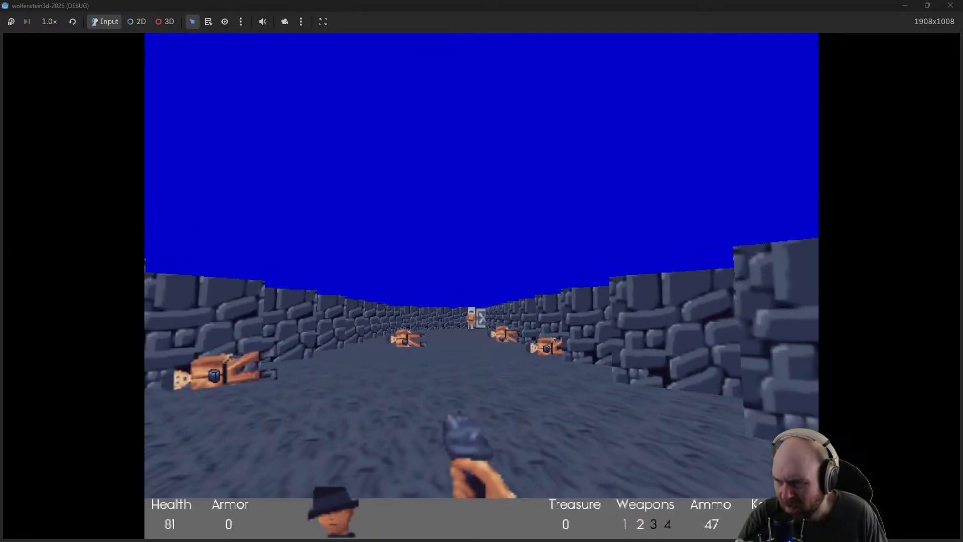
key("w")
left_click(481, 286)
left_click(482, 286)
key("w")
left_click(482, 286)
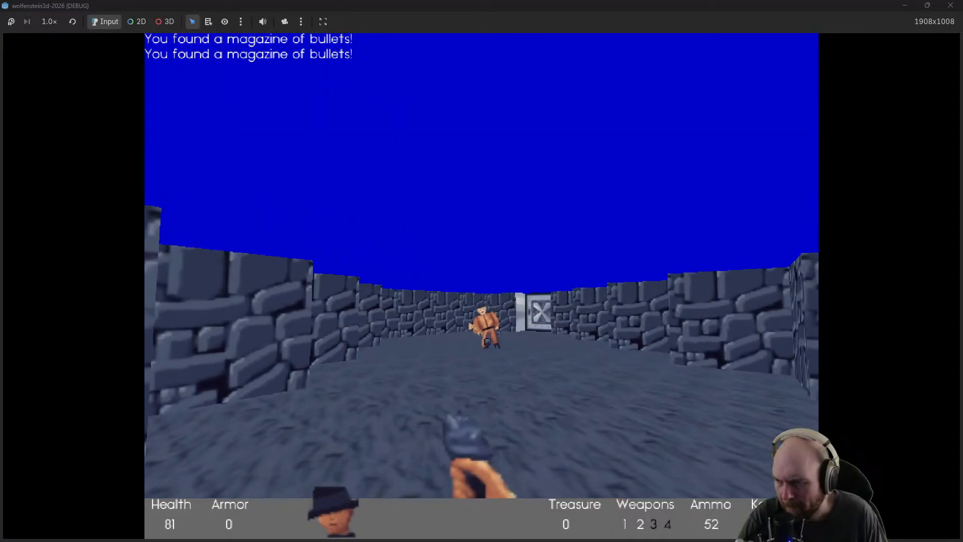
left_click(482, 286)
key("w")
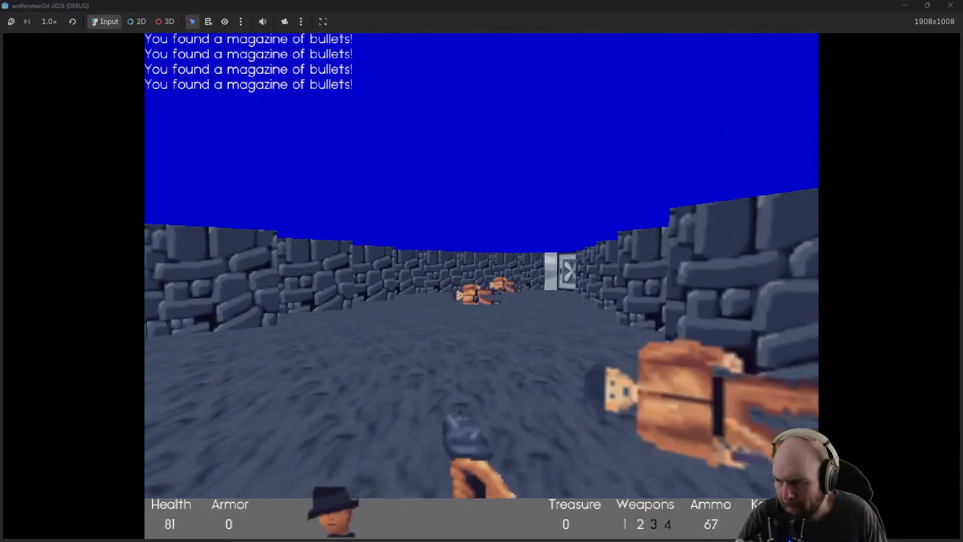
Collect the ammunition at the end of the grey stone hall, open the metal door and enter the cave area
key("w")
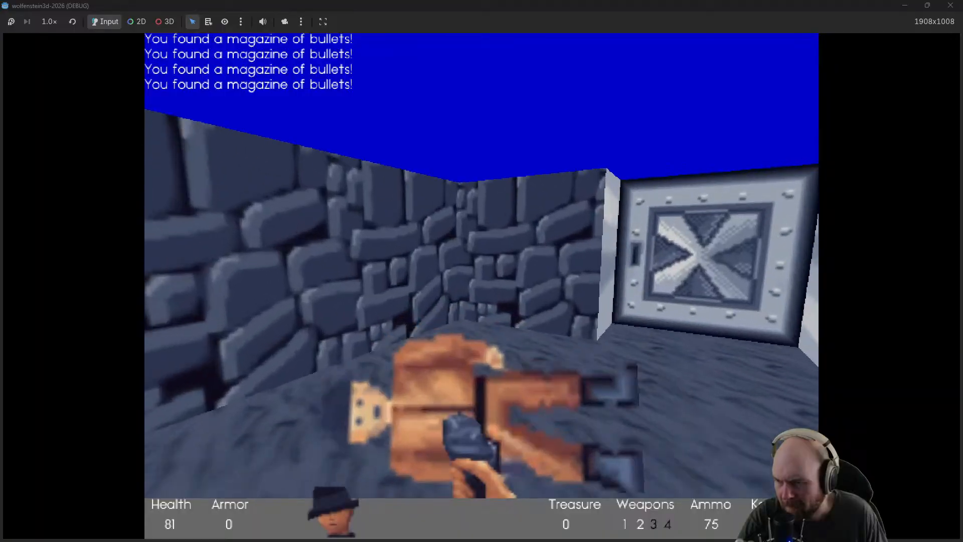
key("e")
key("w")
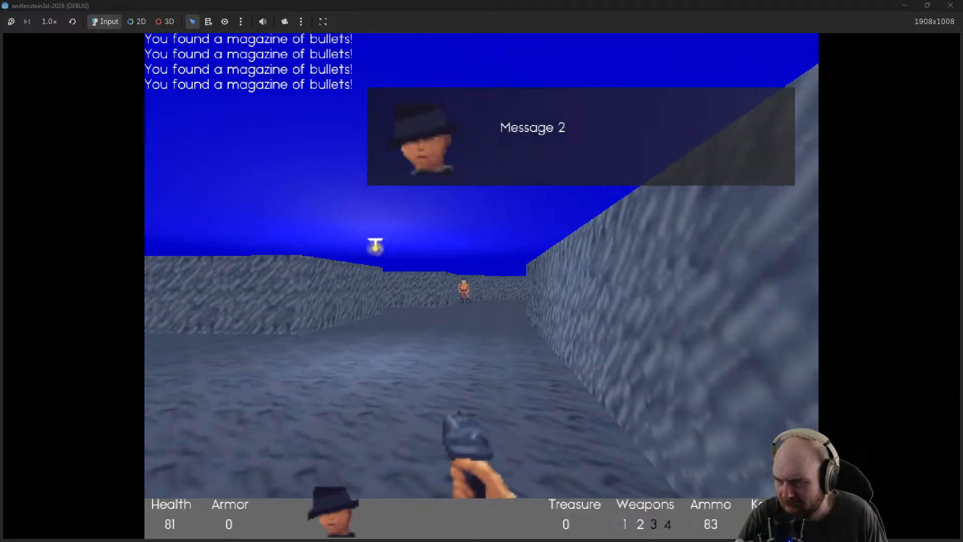
Shoot the guards in the first cave chamber and collect the box of grenades and the dropped ammunition
left_click(482, 286)
left_click(481, 285)
left_click(482, 286)
left_click(481, 286)
left_click(482, 286)
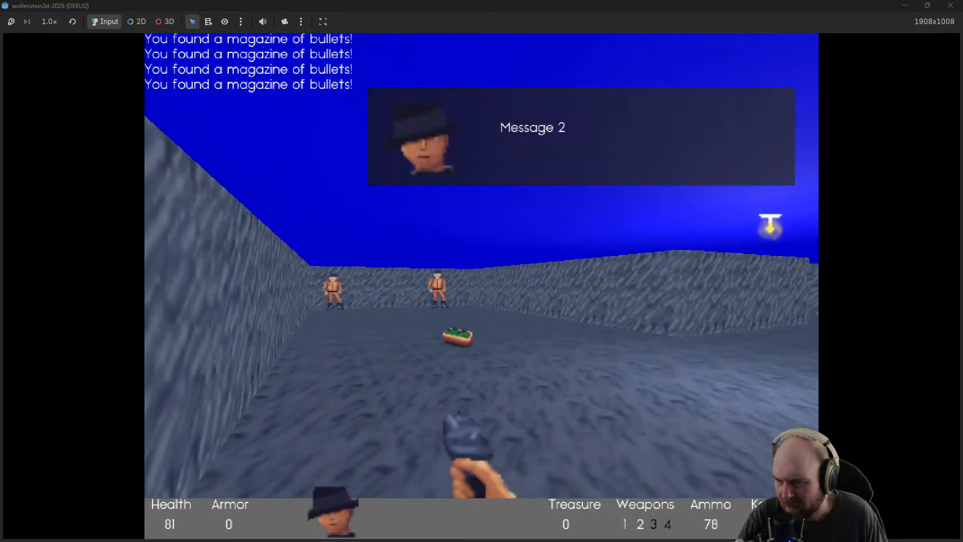
left_click(482, 286)
left_click(482, 286)
left_click(482, 286)
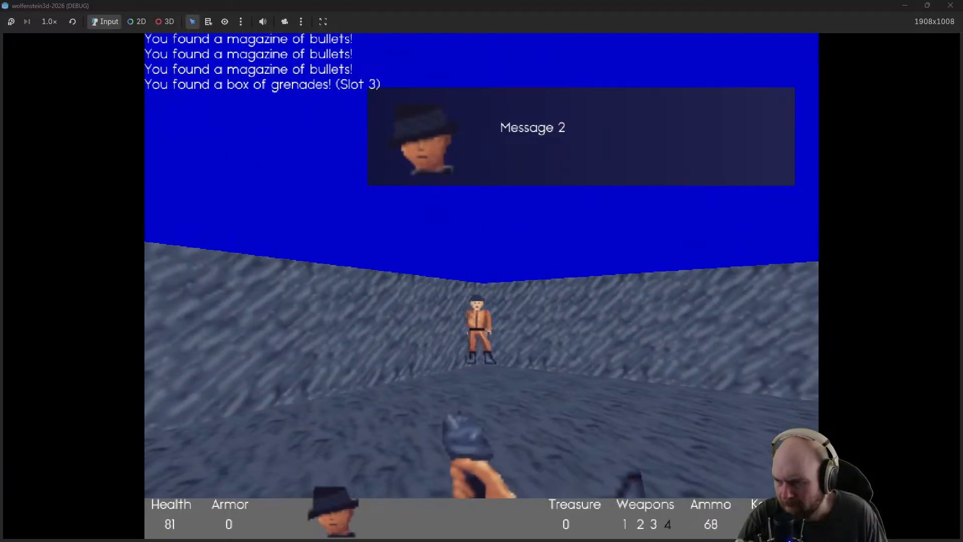
key("w")
left_click(481, 286)
left_click(482, 287)
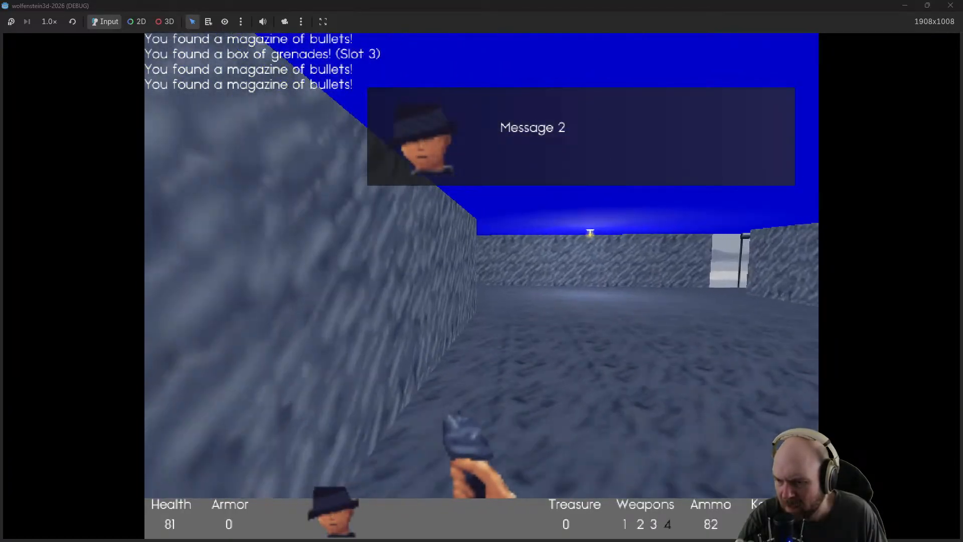
Follow the cave passage, shooting the guards along it and collecting ammunition, up to the next metal door
key("w")
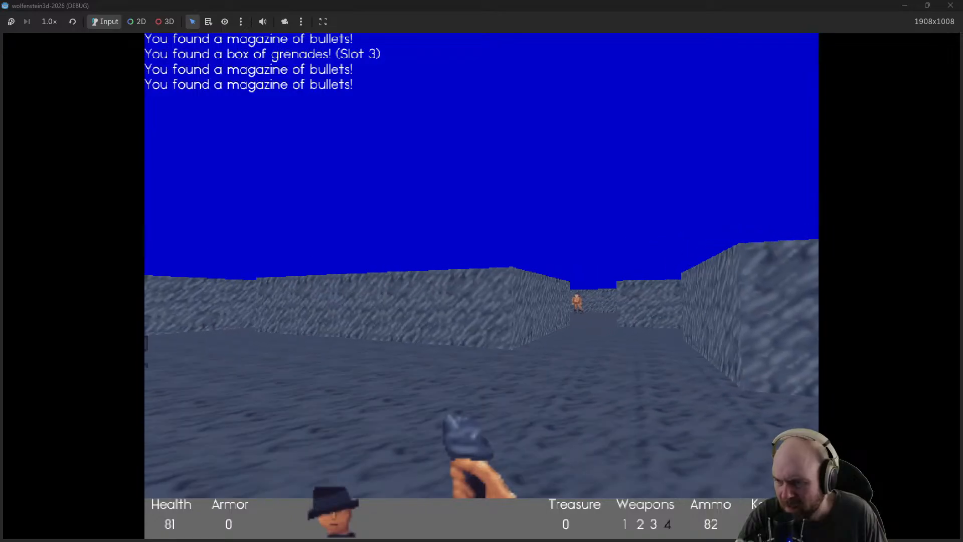
key("w")
key("w")
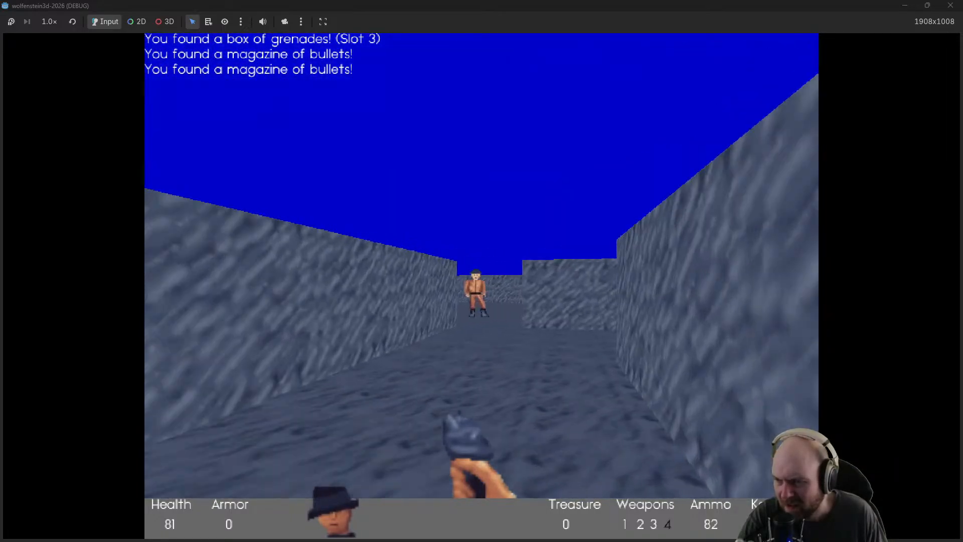
key("w")
left_click(482, 286)
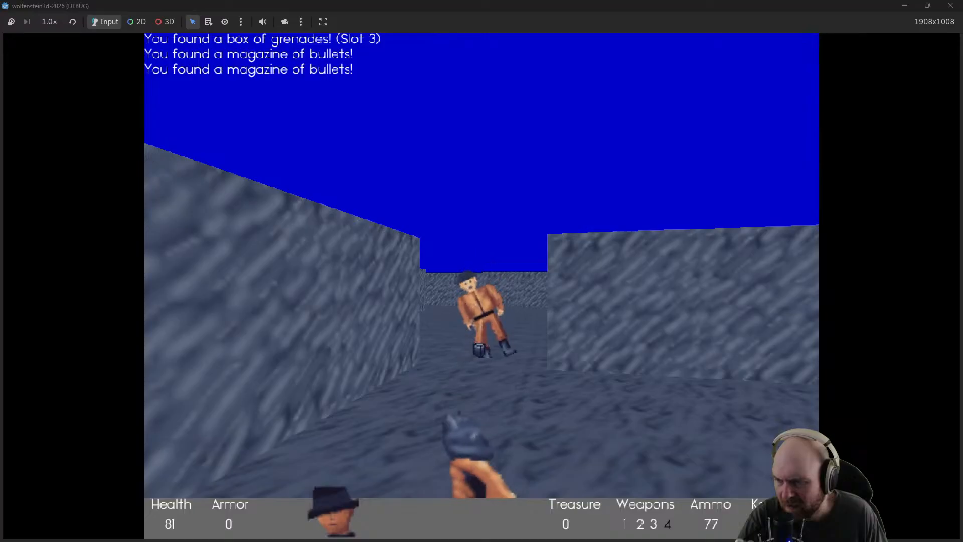
key("w")
left_click(481, 286)
key("w")
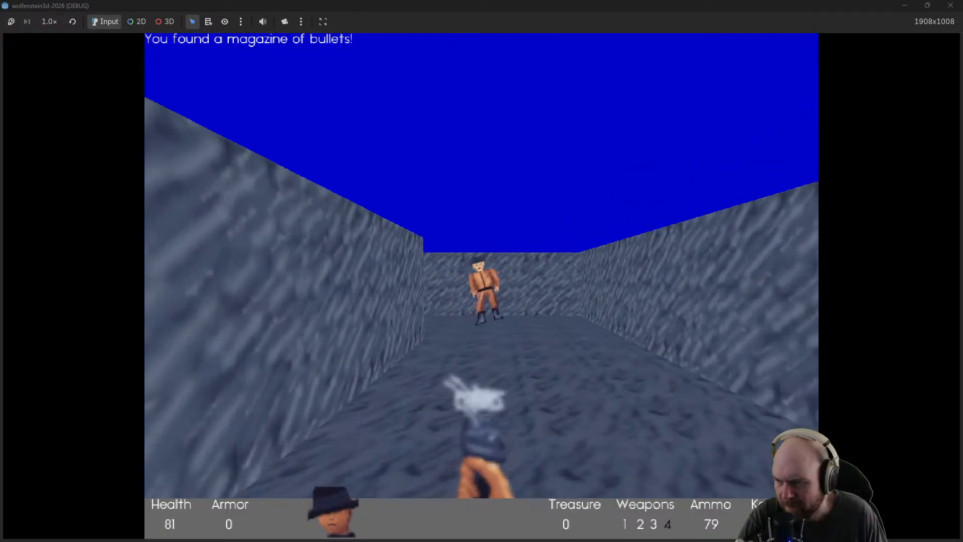
key("w")
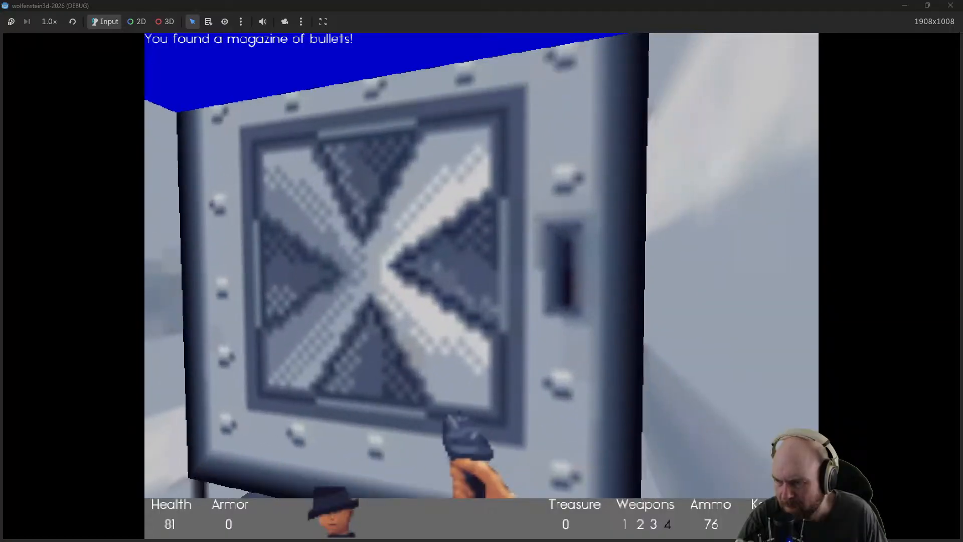
Open the door to the white-walled barrel room, shoot the guard inside and continue to the long corridor
key("e")
key("w")
key("e")
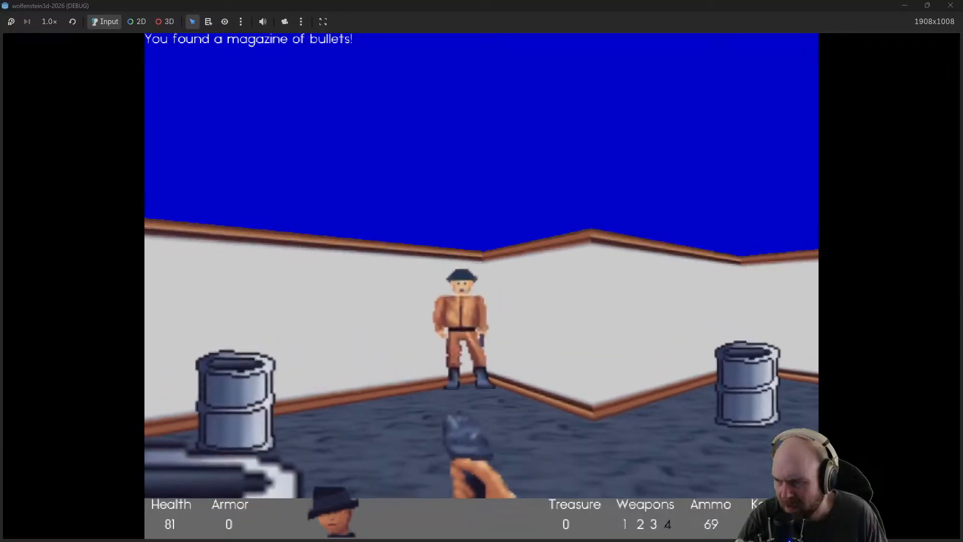
key("w")
key("e")
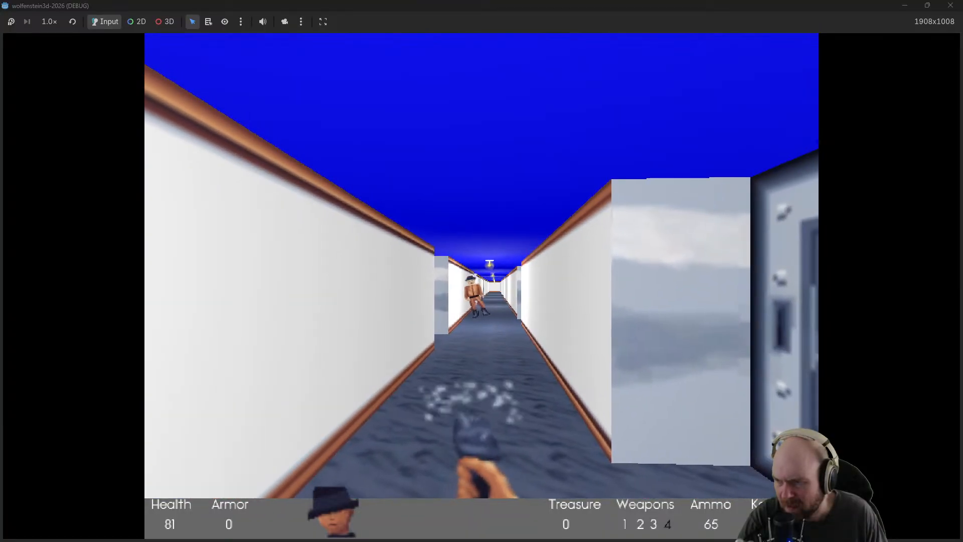
Explore the side rooms off the long white corridor, collecting the medkit and the trenchcoat
key("w")
key("e")
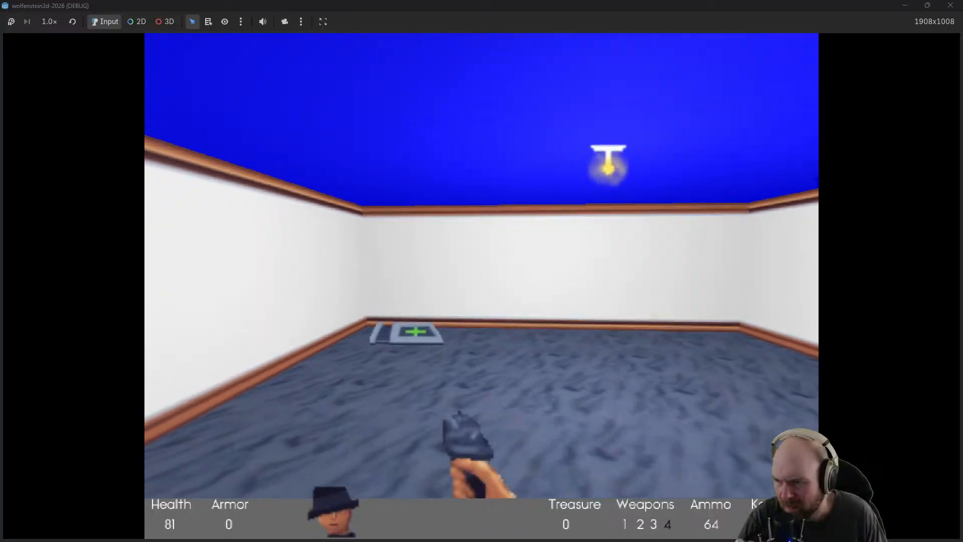
key("w")
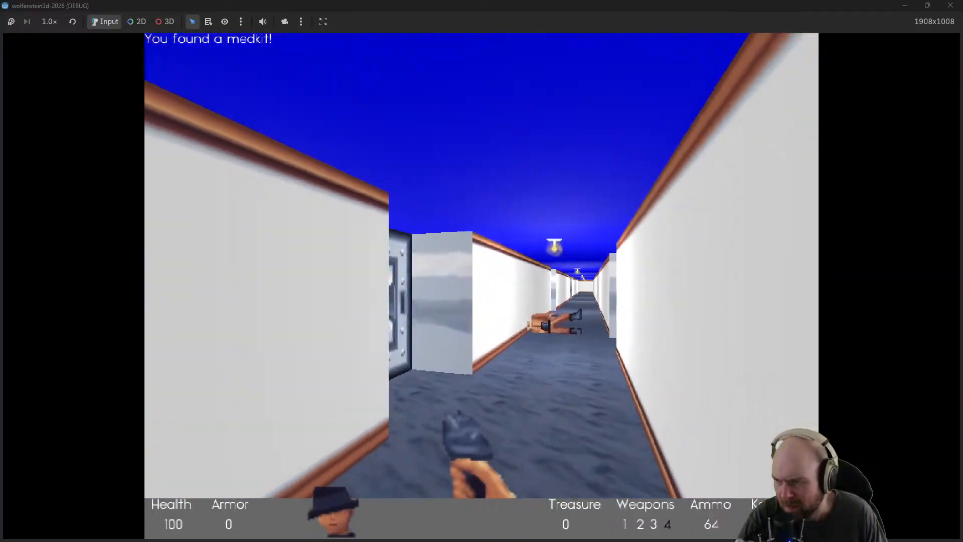
key("e")
key("w")
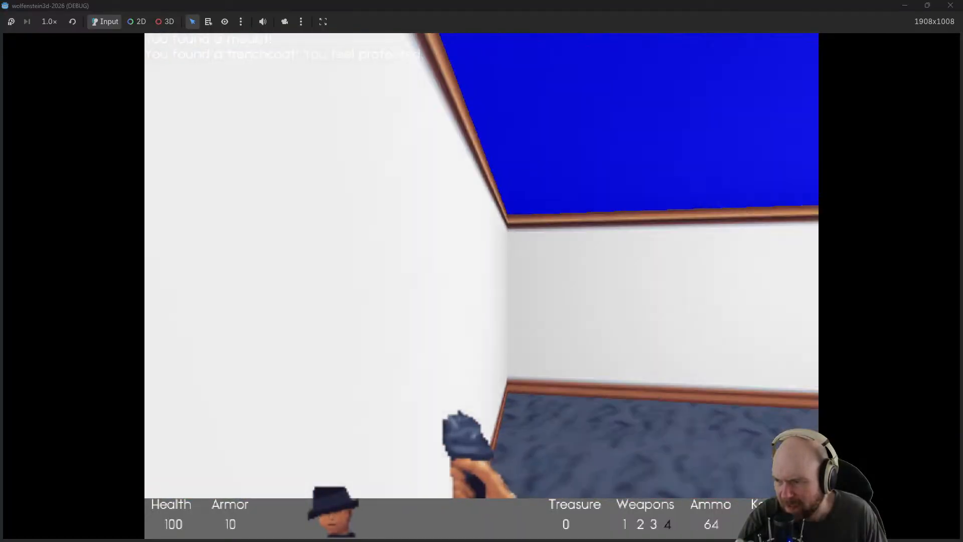
key("w")
key("e")
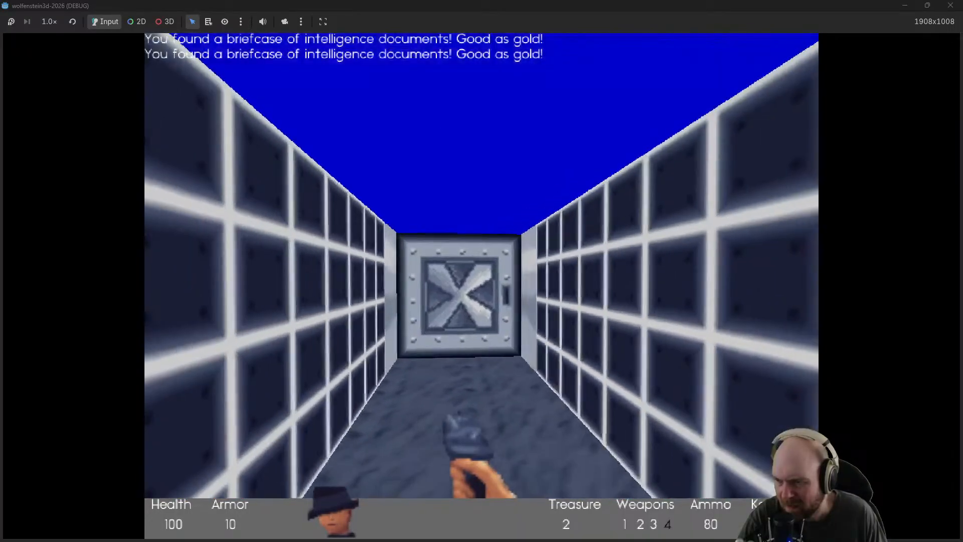
Leave the dark-tiled passage, walk the white corridor to its end door and shoot the guard in front of it
key("w")
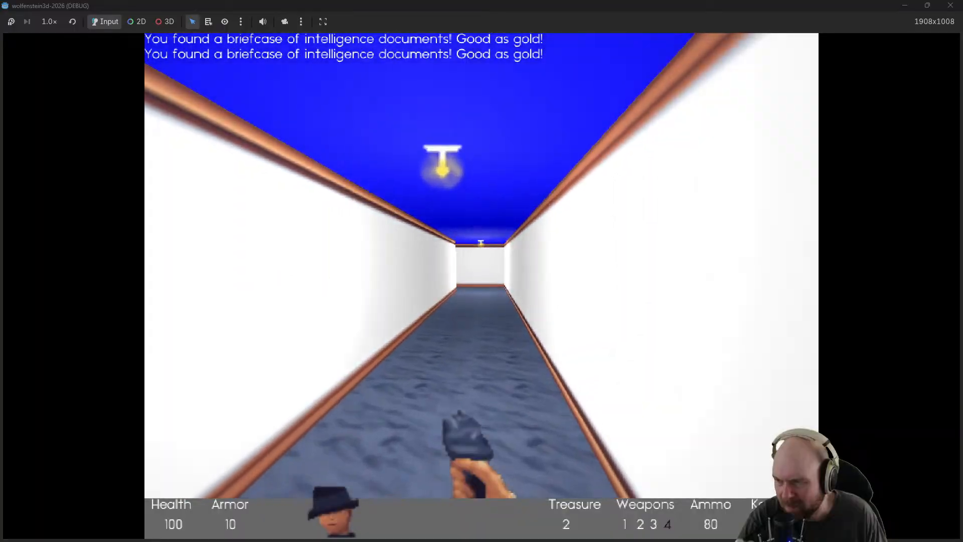
key("w")
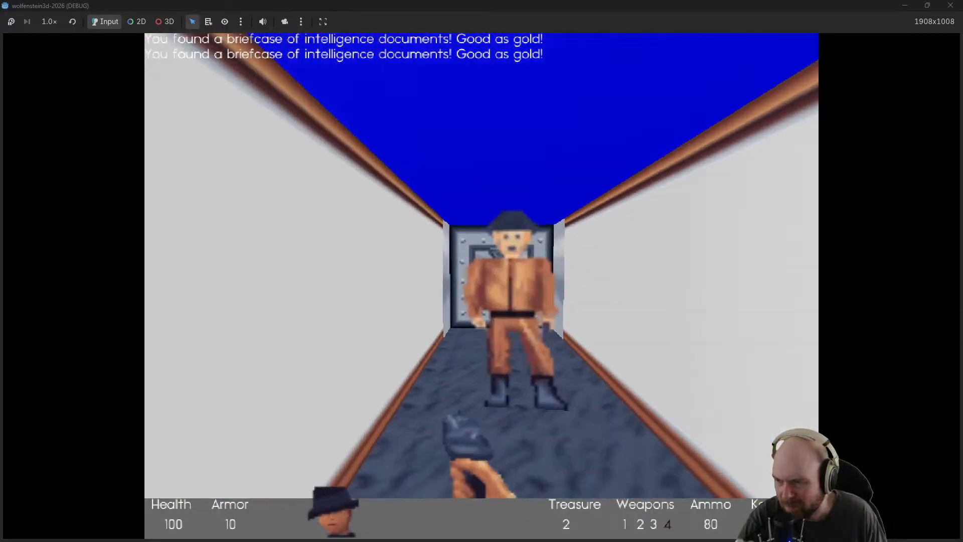
key("w")
key("e")
left_click(481, 265)
key("s")
left_click(483, 265)
left_click(482, 266)
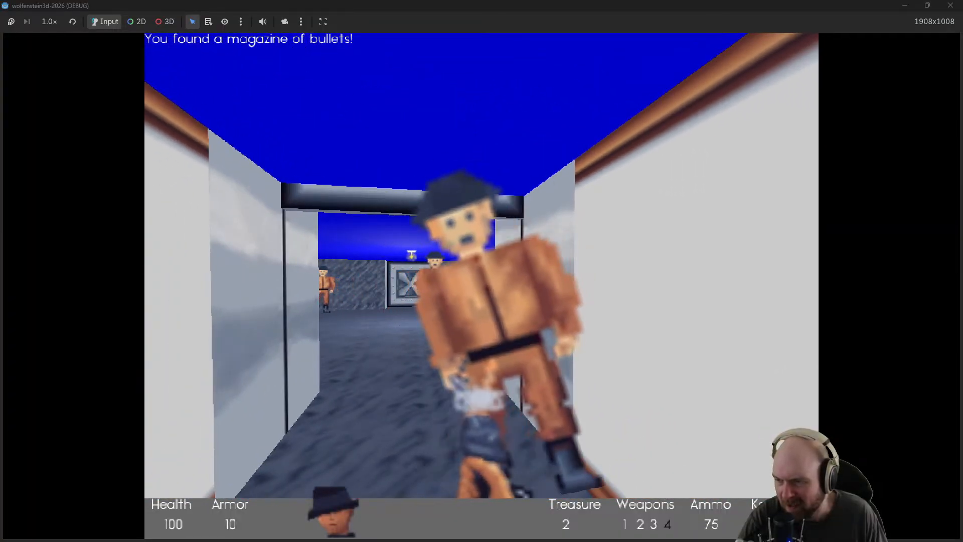
Push through the open doorway towards the cave room, shooting the nearest guards and collecting their ammunition
key("w")
left_click(482, 265)
left_click(481, 266)
left_click(482, 266)
left_click(481, 266)
key("w")
left_click(482, 265)
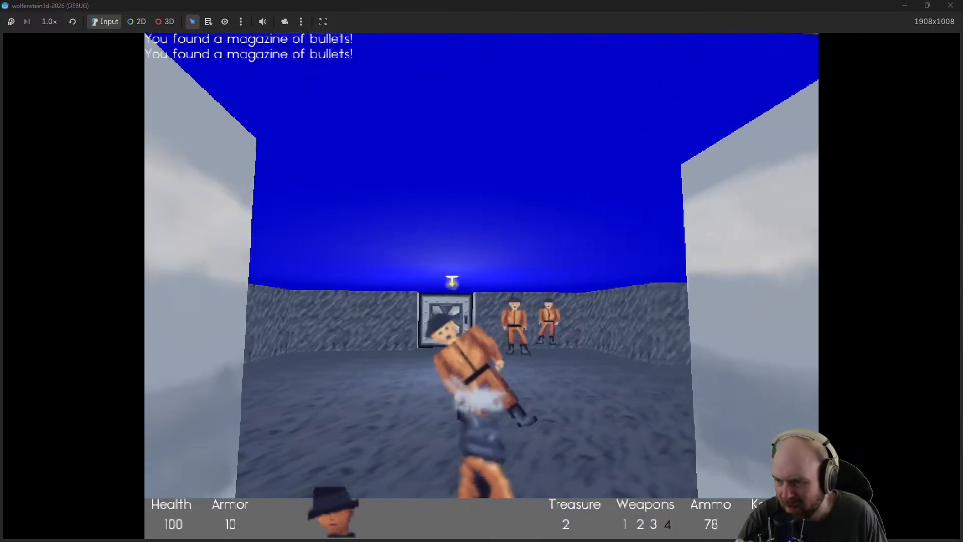
left_click(482, 266)
key("w")
left_click(483, 266)
left_click(481, 266)
left_click(482, 266)
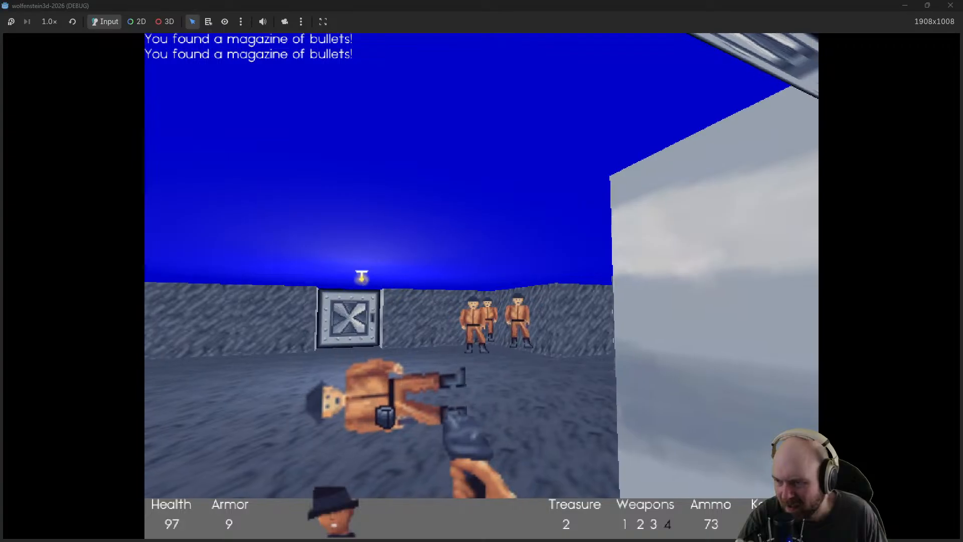
Shoot the remaining guards grouped in the cave room and collect the magazines they dropped
left_click(482, 266)
left_click(482, 266)
left_click(482, 265)
key("w")
left_click(482, 266)
left_click(482, 266)
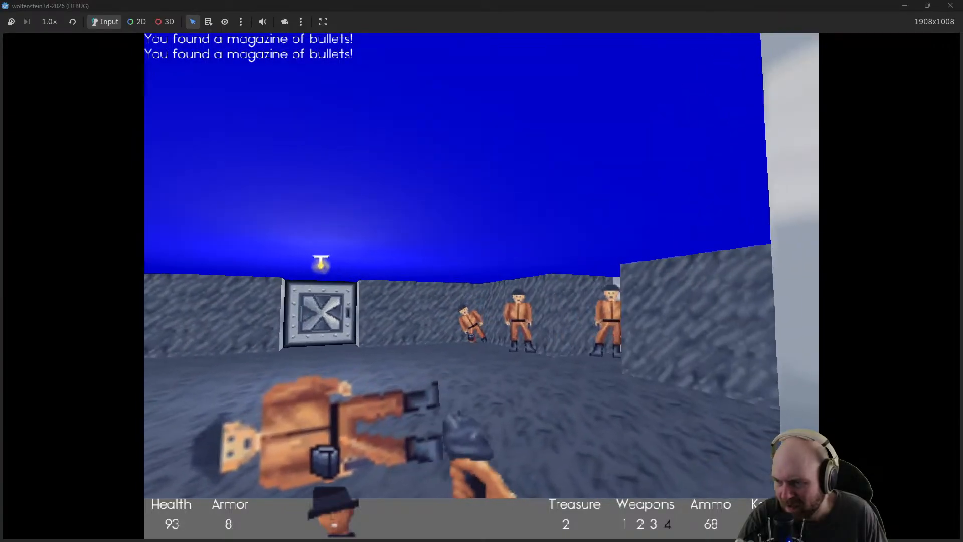
left_click(482, 265)
left_click(482, 266)
left_click(483, 266)
key("w")
left_click(481, 266)
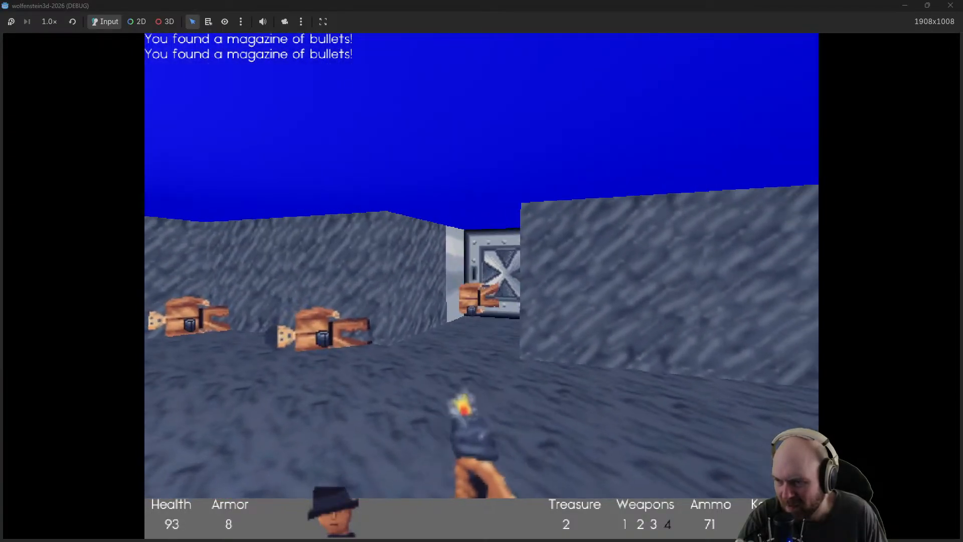
left_click(481, 266)
key("w")
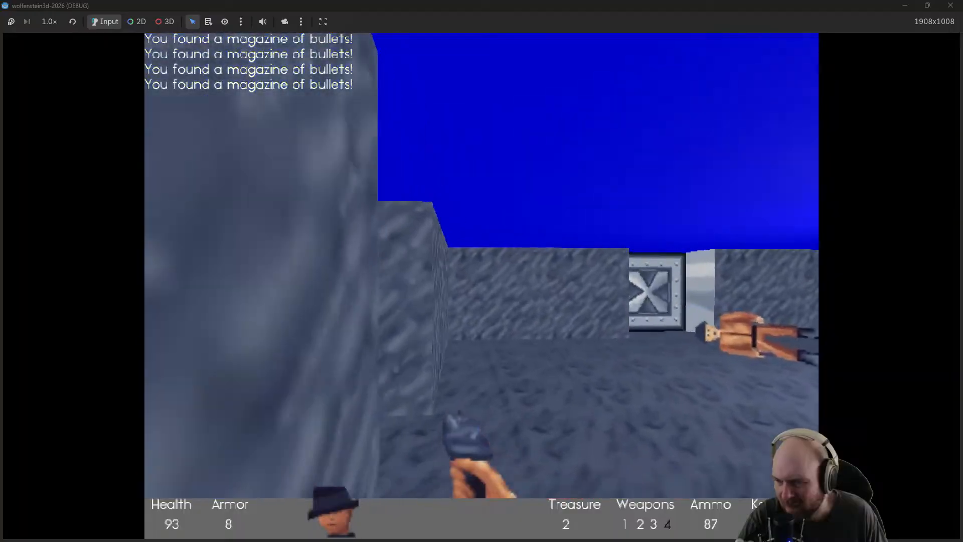
Enter the large stone hall with the golden key and fire the pistol at the guards from its entrance
key("w")
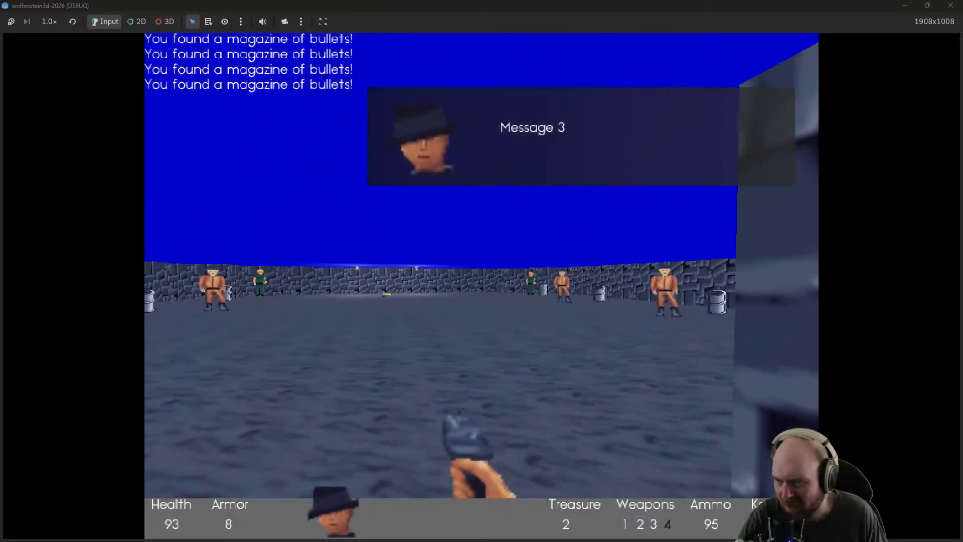
left_click(482, 266)
key("s")
left_click(482, 266)
left_click(482, 266)
key("w")
left_click(482, 266)
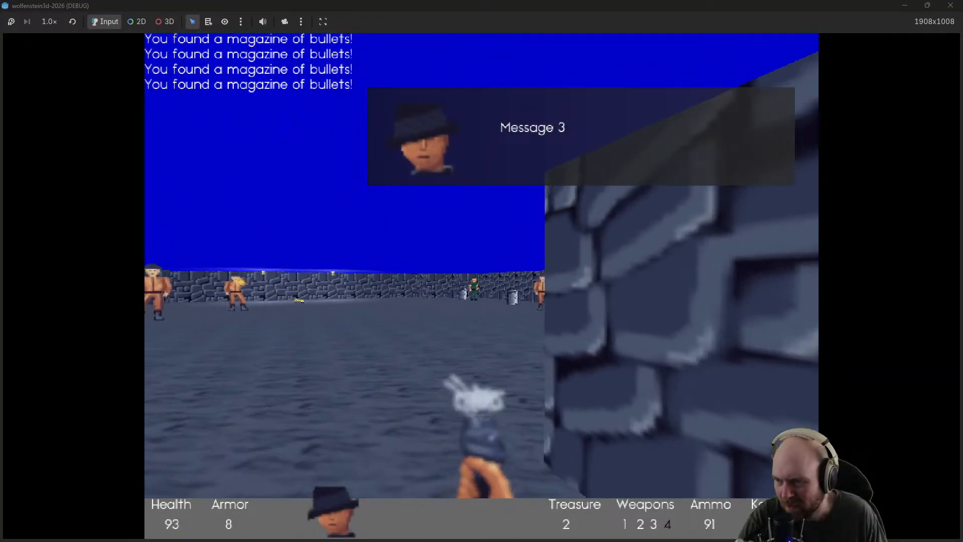
Switch to the grenades and throw them at the hall's guards, retreating into the entrance passage between throws
key("3")
key("s")
key("w")
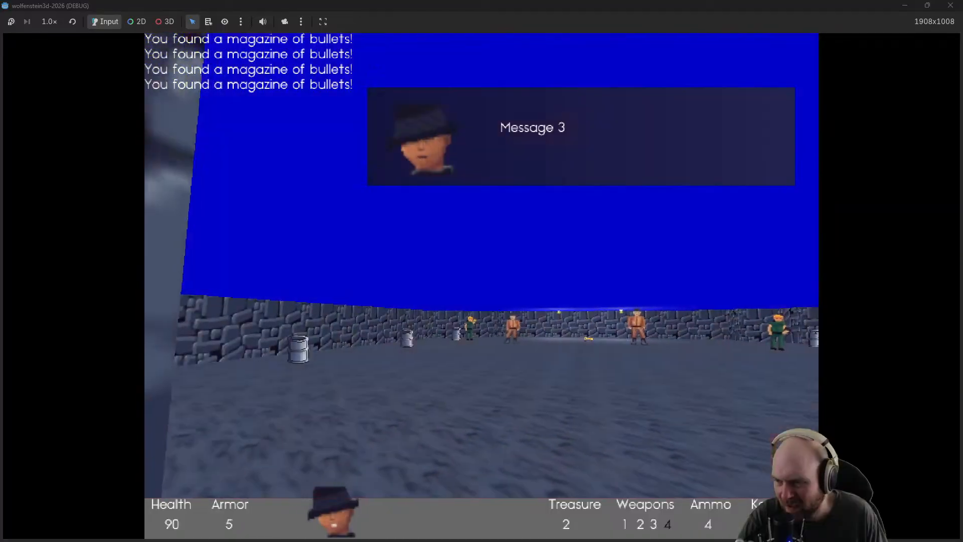
left_click(482, 266)
key("s")
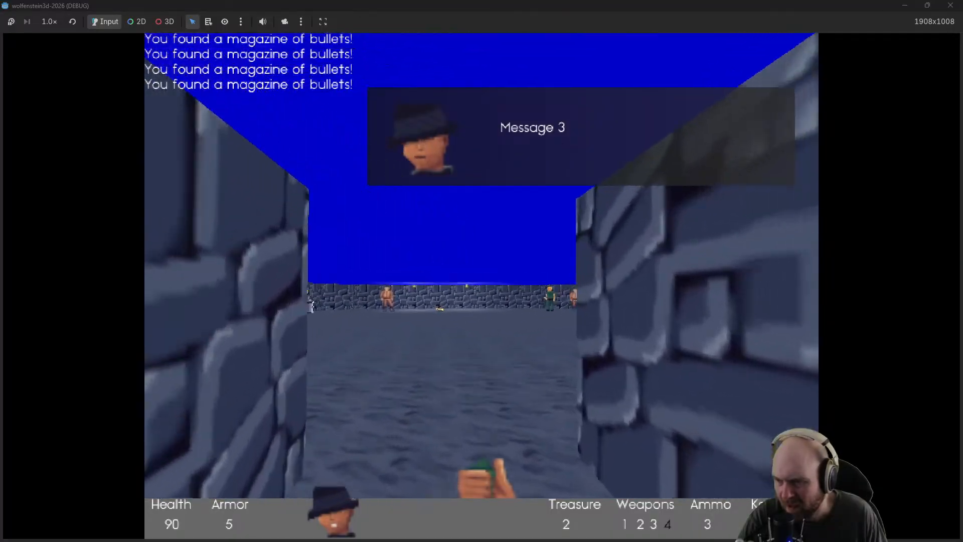
key("w")
left_click(481, 265)
key("s")
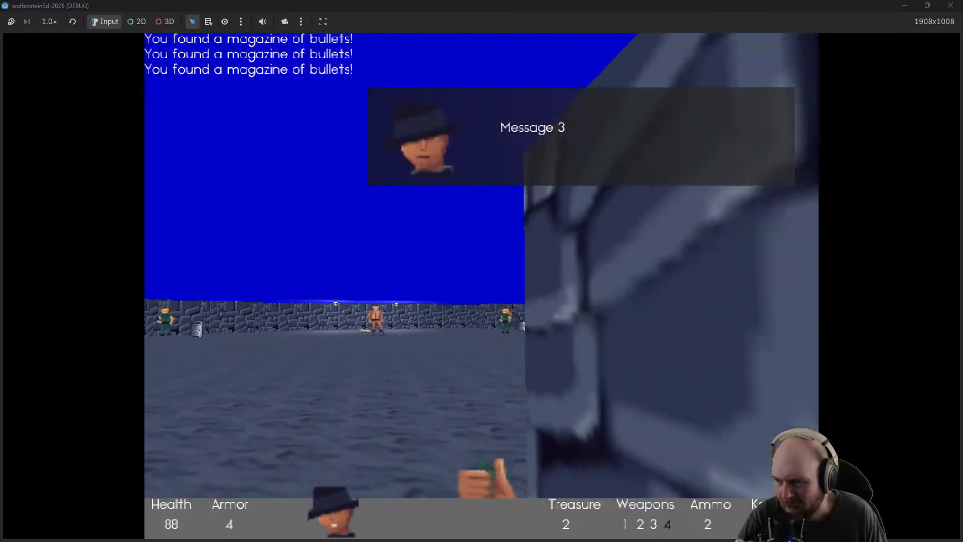
Throw the remaining grenades at the guards in the large hall, taking cover behind the entrance wall
key("w")
left_click(482, 266)
key("s")
key("w")
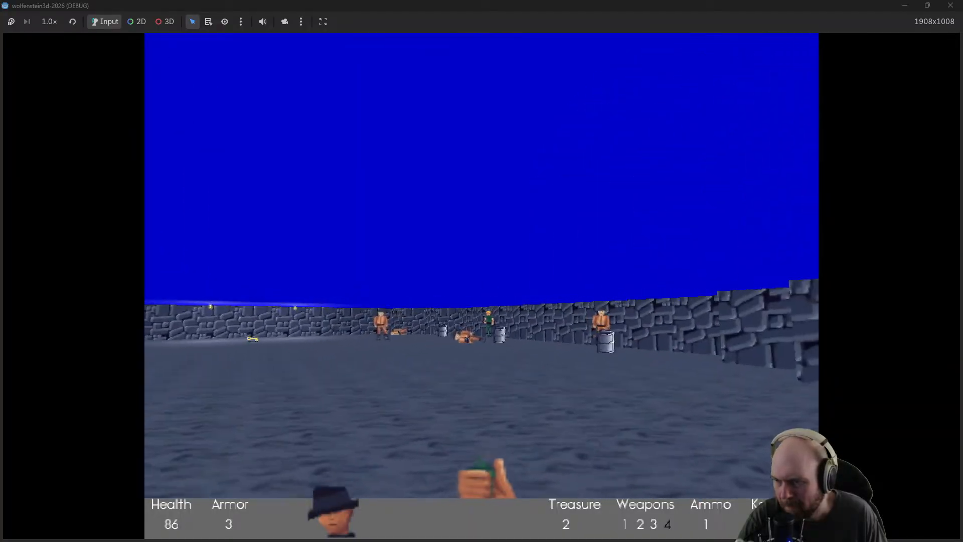
left_click(482, 266)
key("s")
key("w")
Return to the pistol and shoot the guard approaching the entrance of the large stone hall
key("3")
key("w")
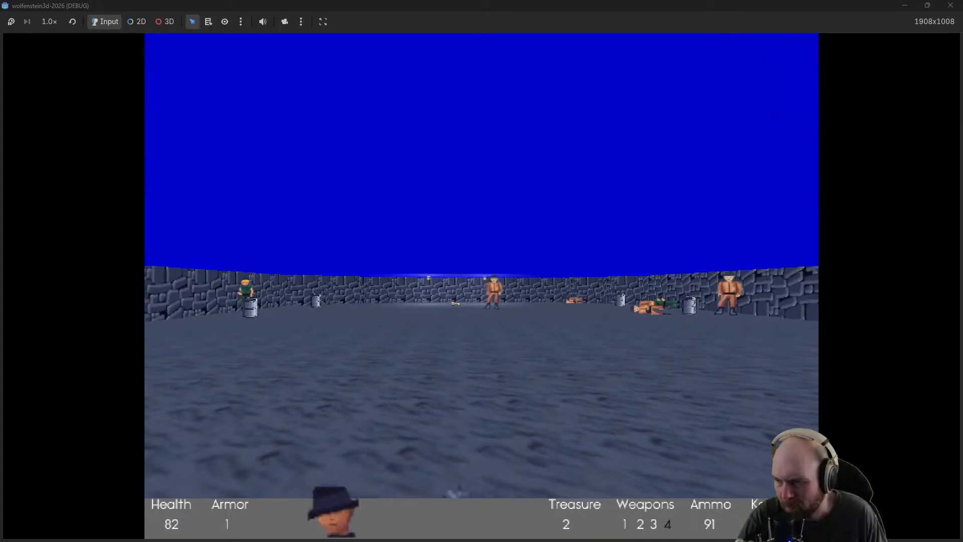
left_click(481, 266)
key("s")
left_click(482, 266)
left_click(482, 266)
key("w")
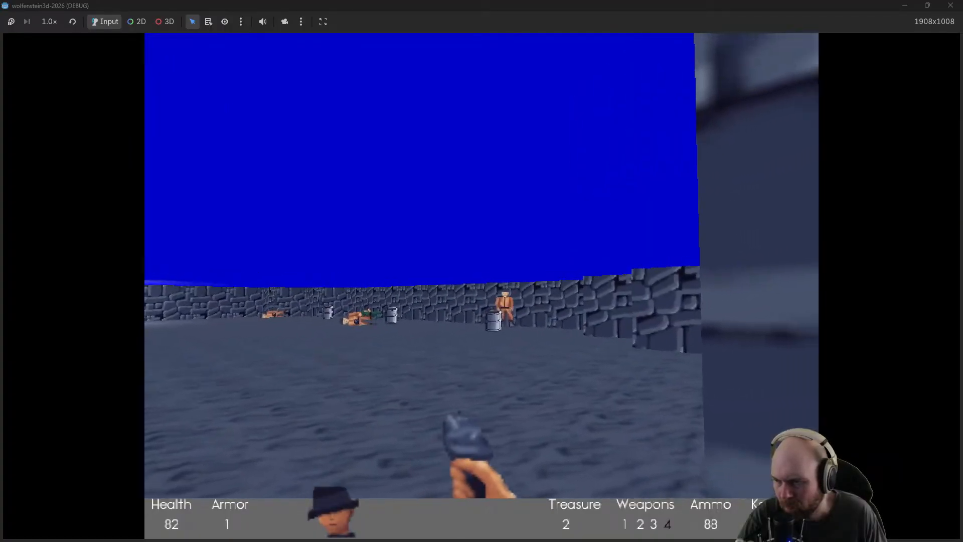
Advance into the large hall, shoot the guard behind the barrel and the green-uniformed enemy, and collect ammunition
left_click(481, 266)
key("w")
left_click(482, 265)
left_click(482, 266)
left_click(481, 266)
left_click(482, 265)
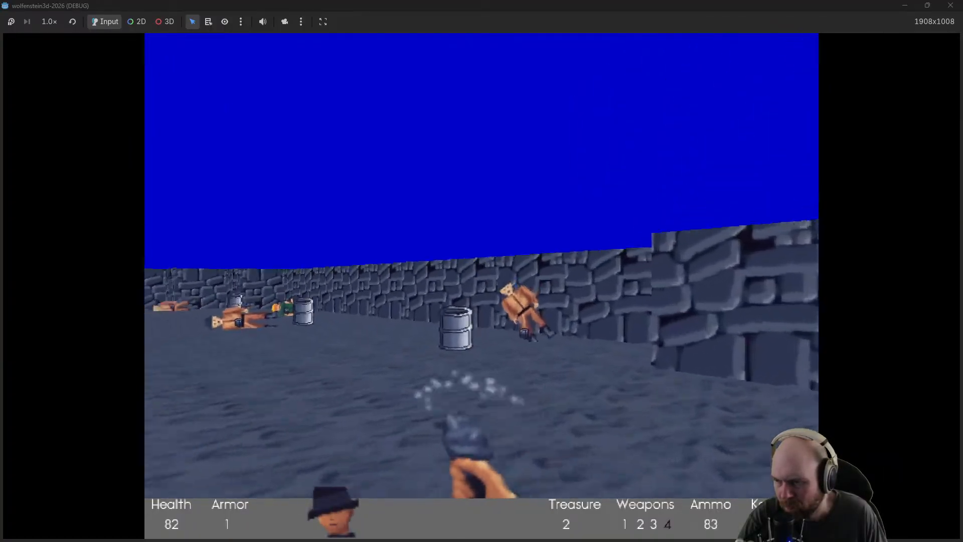
key("w")
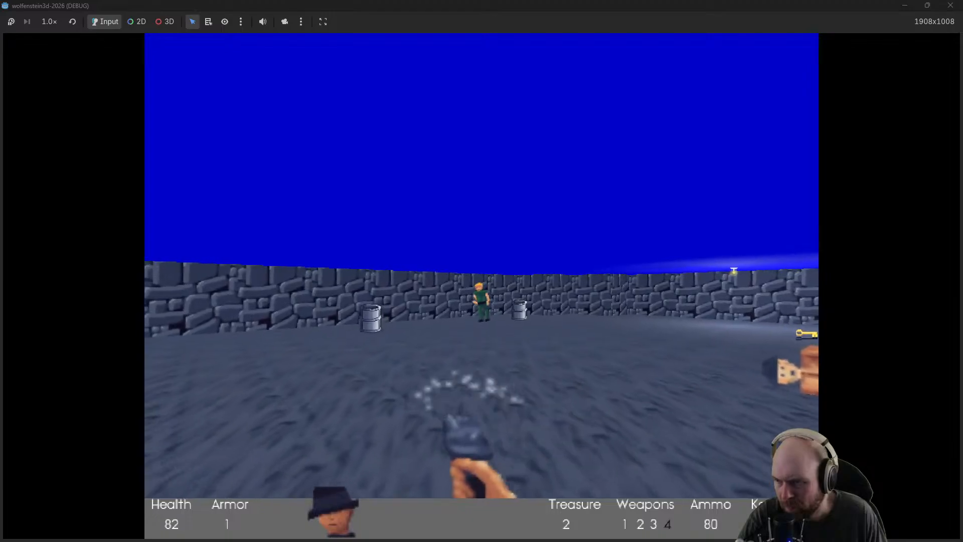
key("w")
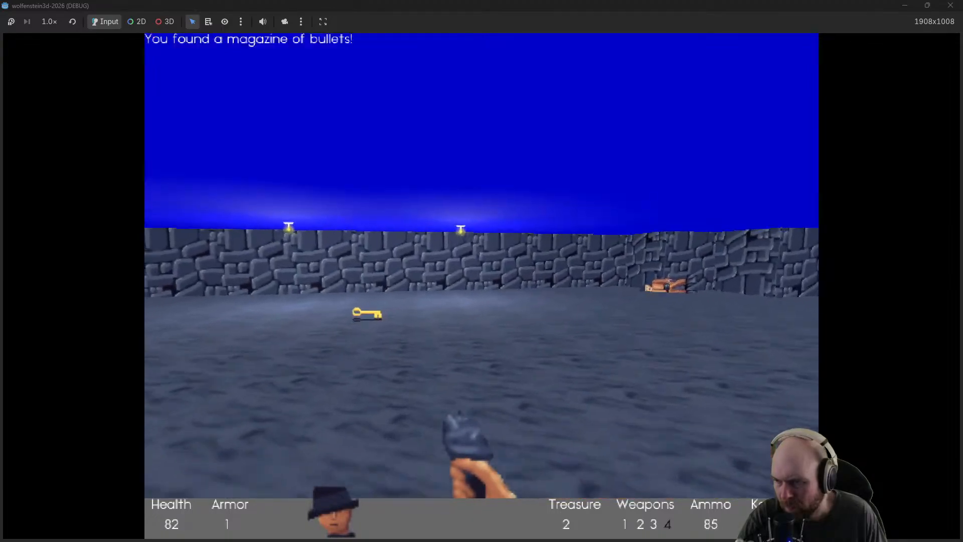
Collect the gold key in the large stone hall and go through the steel door into the white-walled room
key("w")
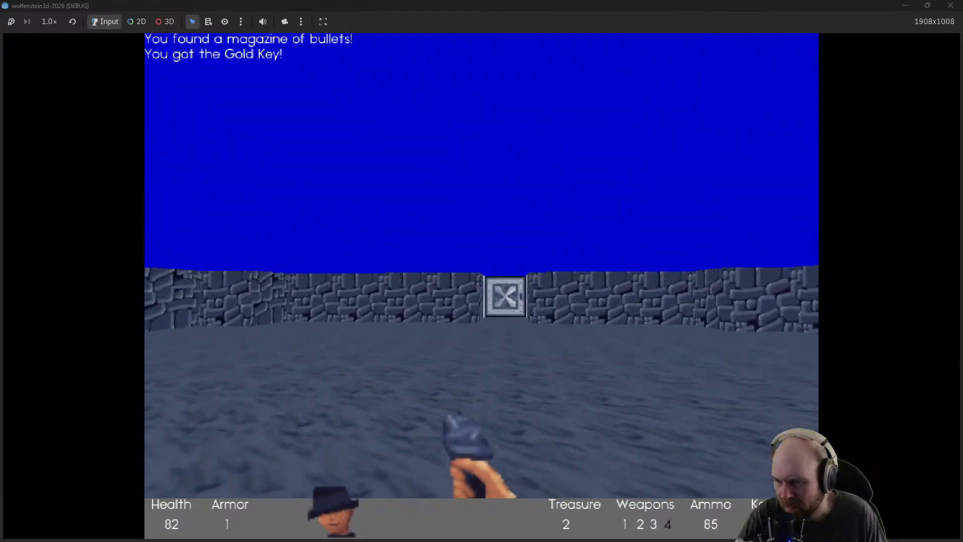
key("w")
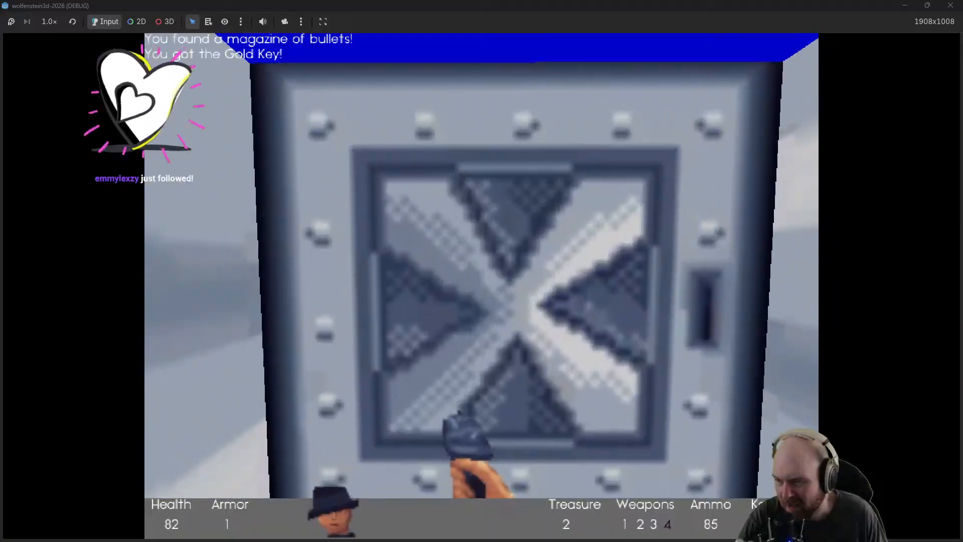
key("w")
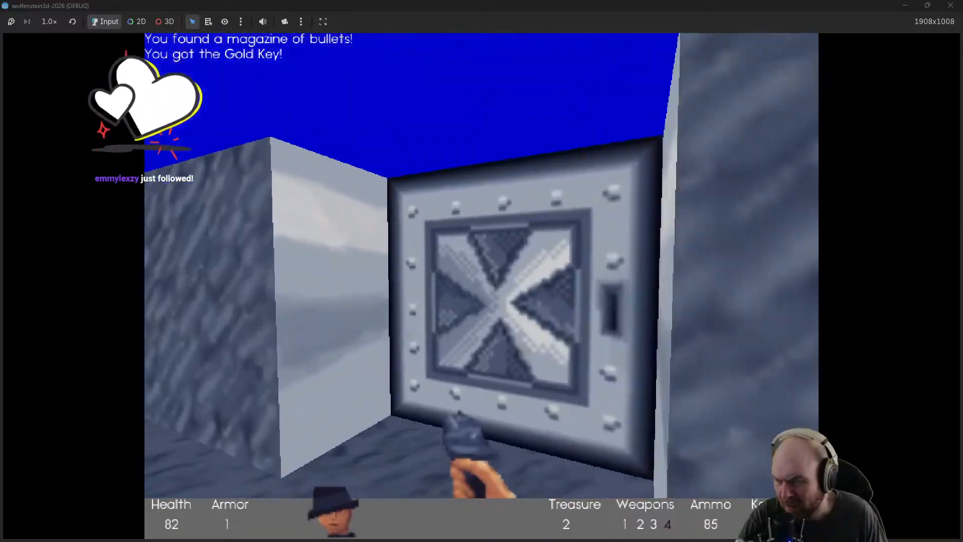
key("w")
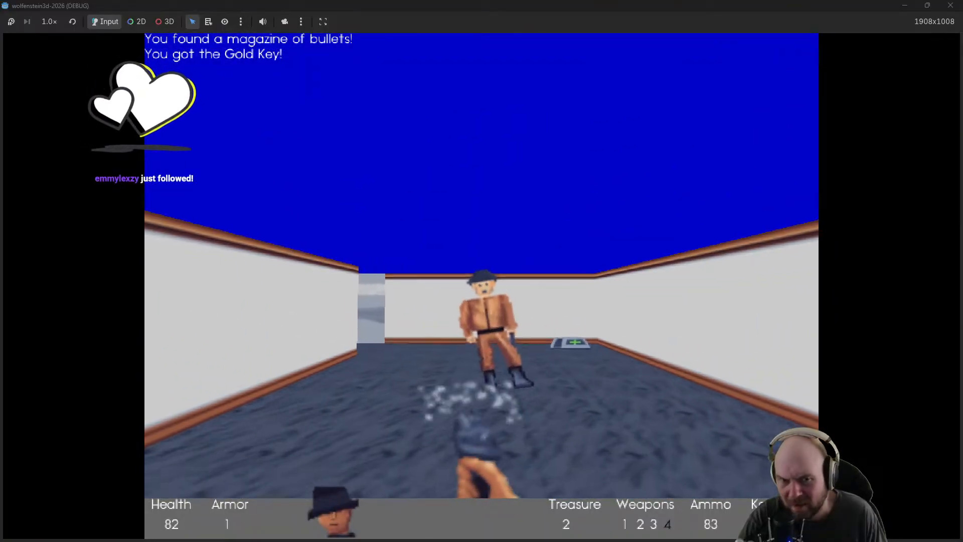
Collect the fallen guard's magazine and the corner medkit in the white-walled room, and head for its other exit
key("w")
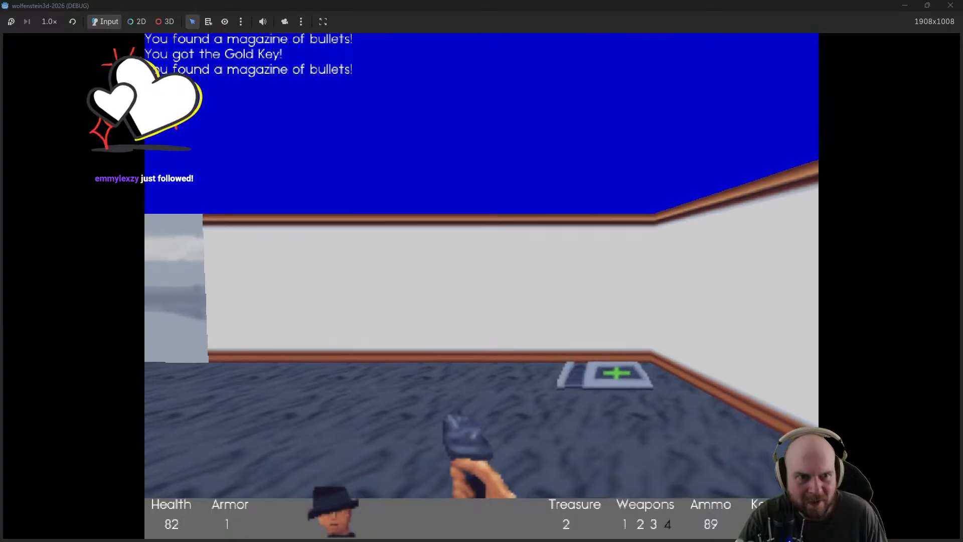
key("d")
key("w")
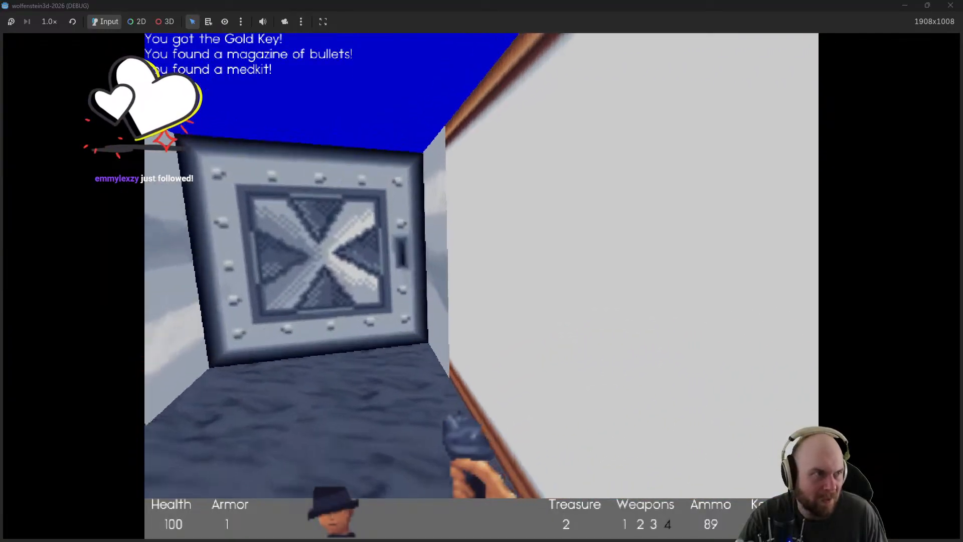
Open the steel door leading out of the white-walled room and back away from the doorway
key("e")
key("w")
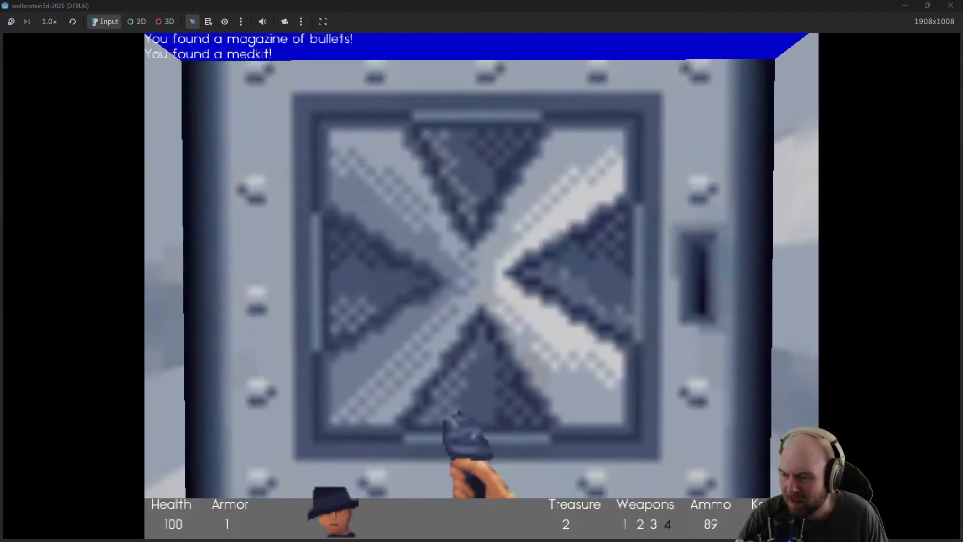
key("e")
key("w")
key("s")
Fire the pistol from the doorway at the guards in the rough stone corridor, sidestepping between the door frame's edges
left_click(482, 271)
left_click(483, 272)
left_click(482, 272)
left_click(482, 272)
left_click(482, 271)
key("s")
left_click(482, 271)
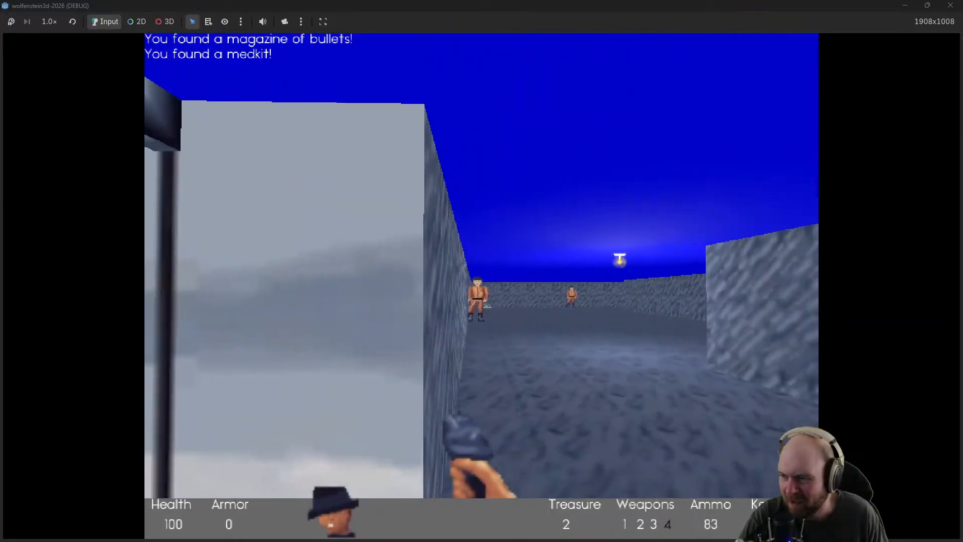
left_click(482, 271)
left_click(482, 271)
key("a")
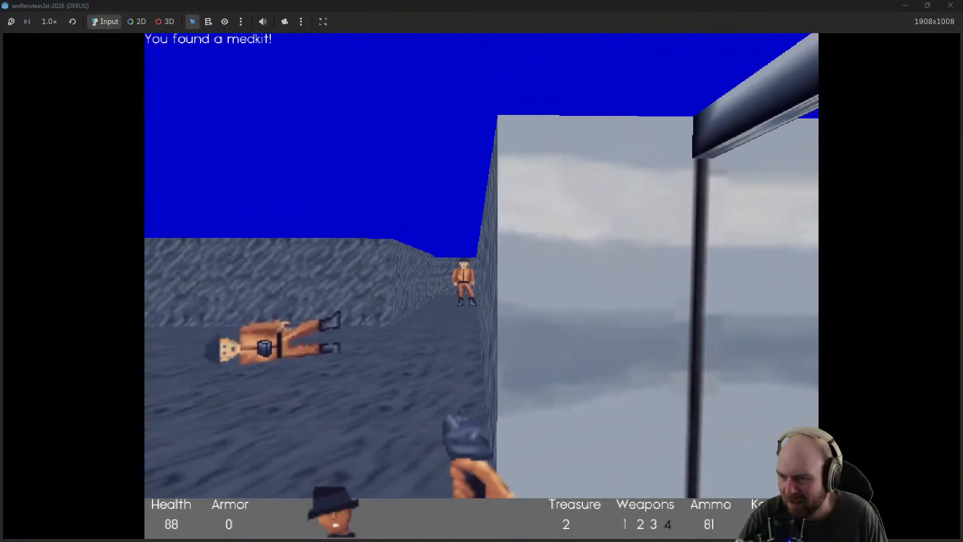
Shoot the guard standing behind the fallen one in the stone corridor, using the doorway edge as cover
left_click(482, 271)
left_click(482, 271)
left_click(482, 271)
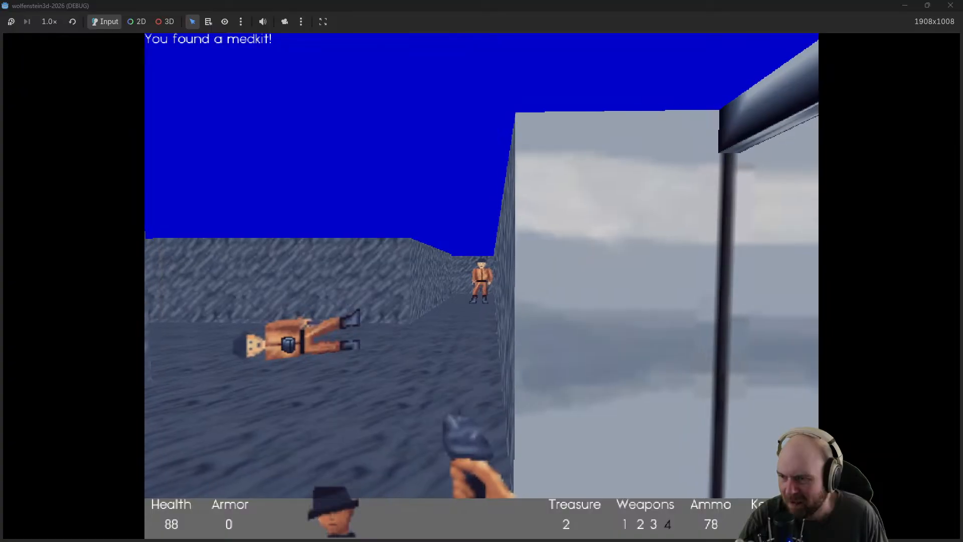
left_click(482, 271)
left_click(482, 270)
left_click(481, 271)
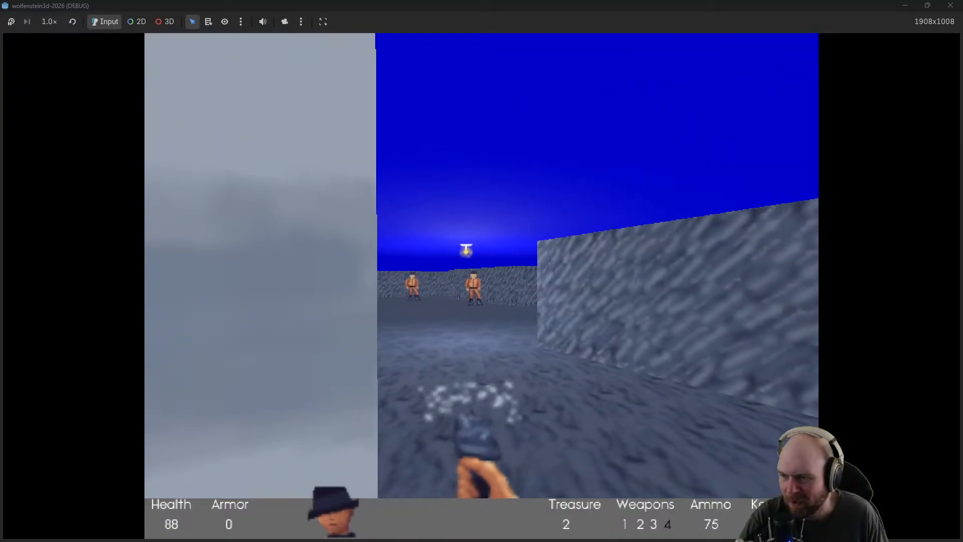
Shoot the two guards below the ceiling lamp at the corridor's lit end
left_click(482, 271)
key("d")
left_click(482, 271)
left_click(482, 271)
left_click(481, 271)
left_click(481, 271)
left_click(481, 272)
Advance through the stone corridor, shoot the remaining guards, and collect their magazines
key("w")
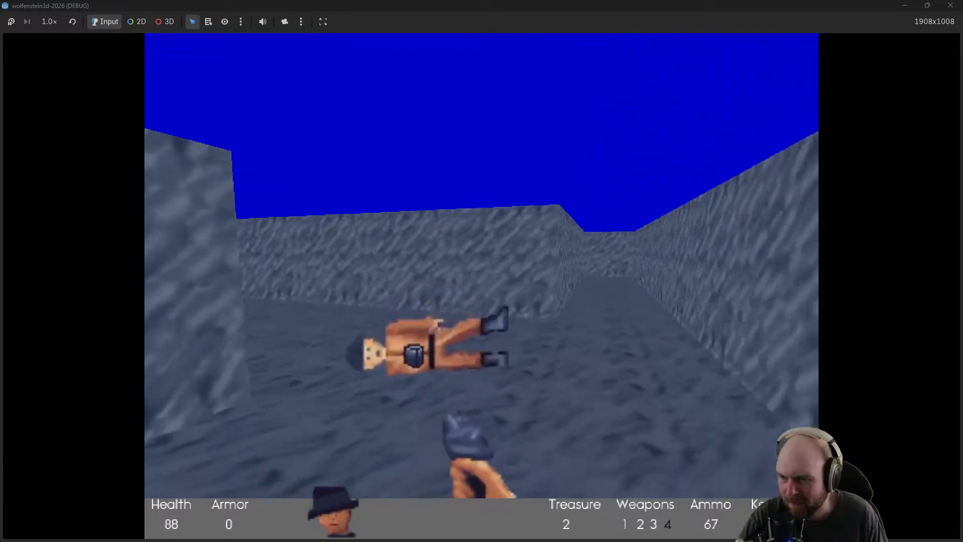
left_click(482, 271)
key("w")
left_click(482, 272)
left_click(482, 271)
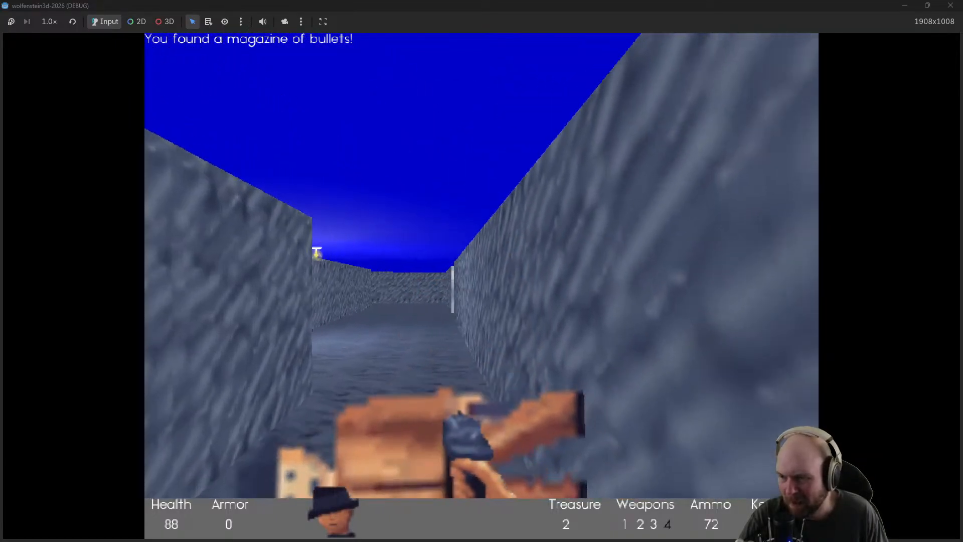
left_click(482, 271)
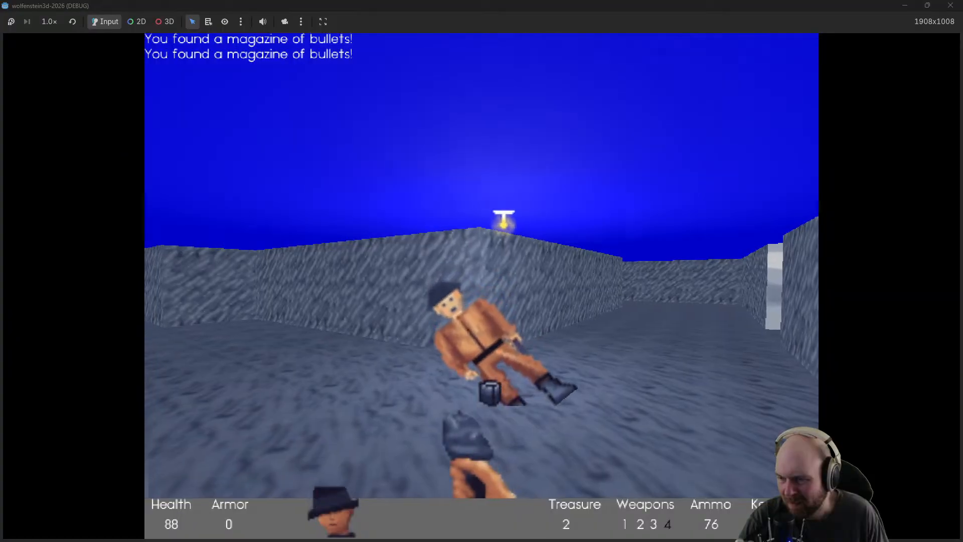
Pass through the gold-key door and the short passage, and enter the steel door at its end
key("w")
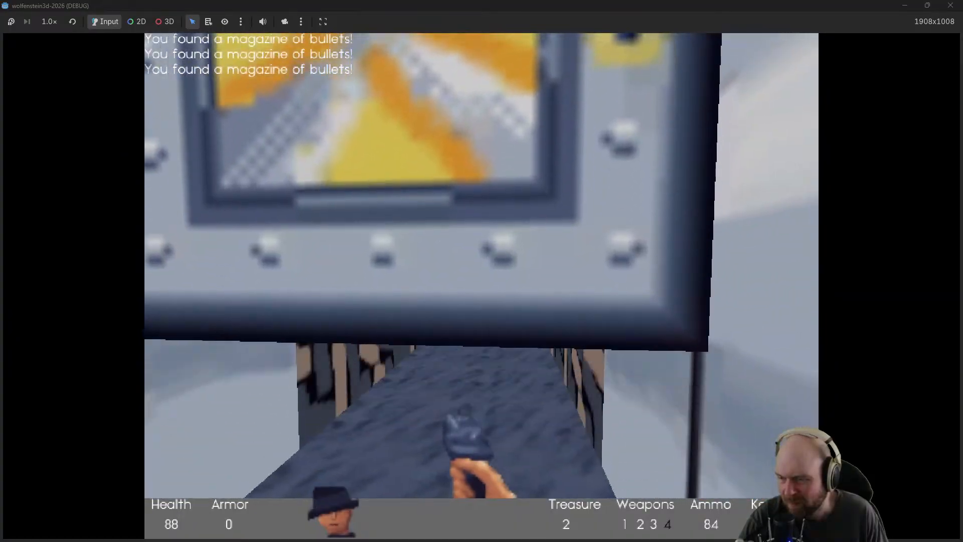
key("w")
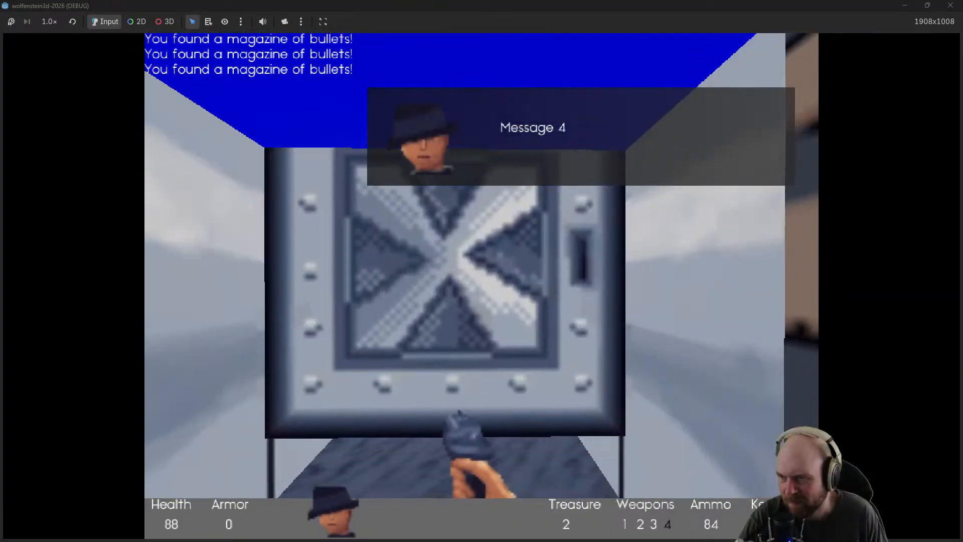
key("w")
Shoot the guards in the lamp-lit white rooms behind the passage and collect their ammunition
left_click(482, 271)
key("w")
left_click(482, 271)
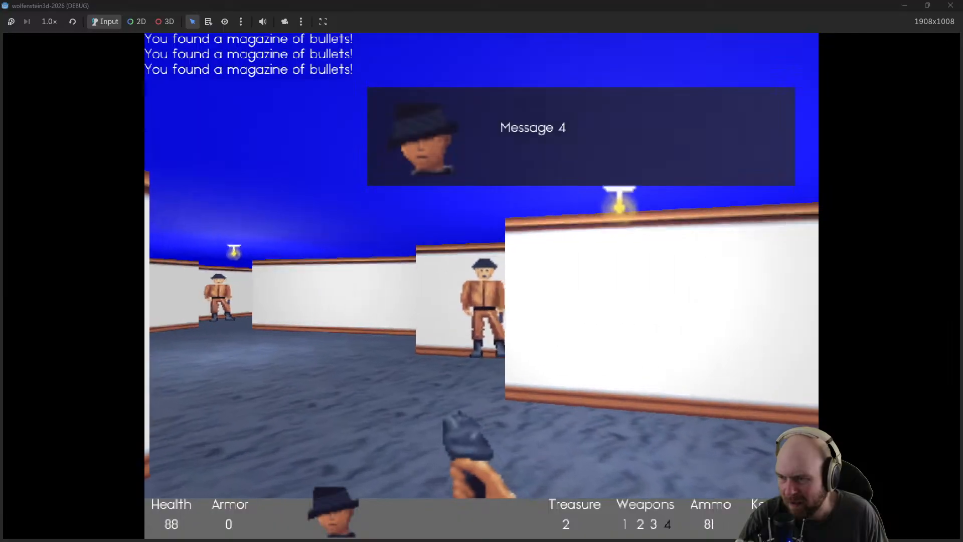
left_click(482, 271)
key("a")
key("w")
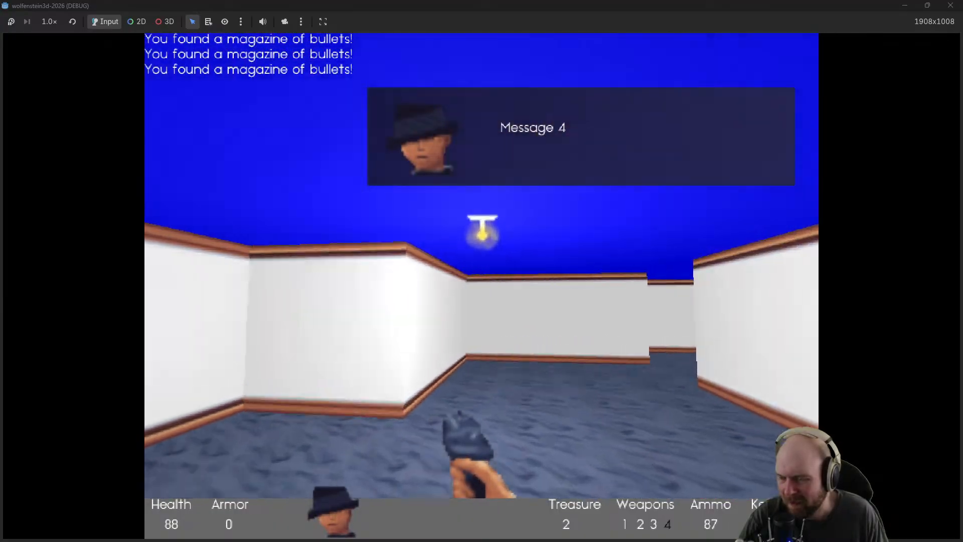
Push deeper into the white rooms, shoot the next pair of guards, and pick up magazines up to the steel door
key("w")
left_click(482, 271)
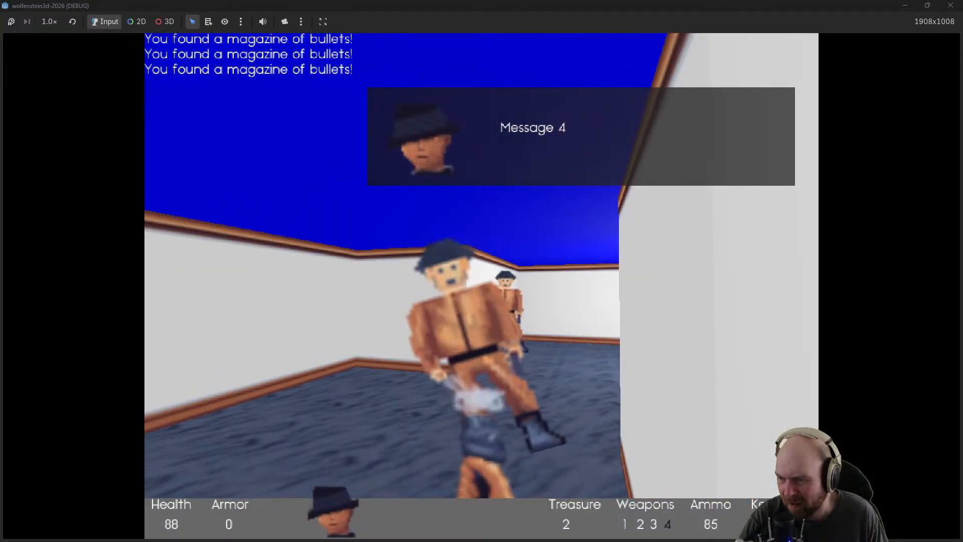
left_click(482, 271)
key("w")
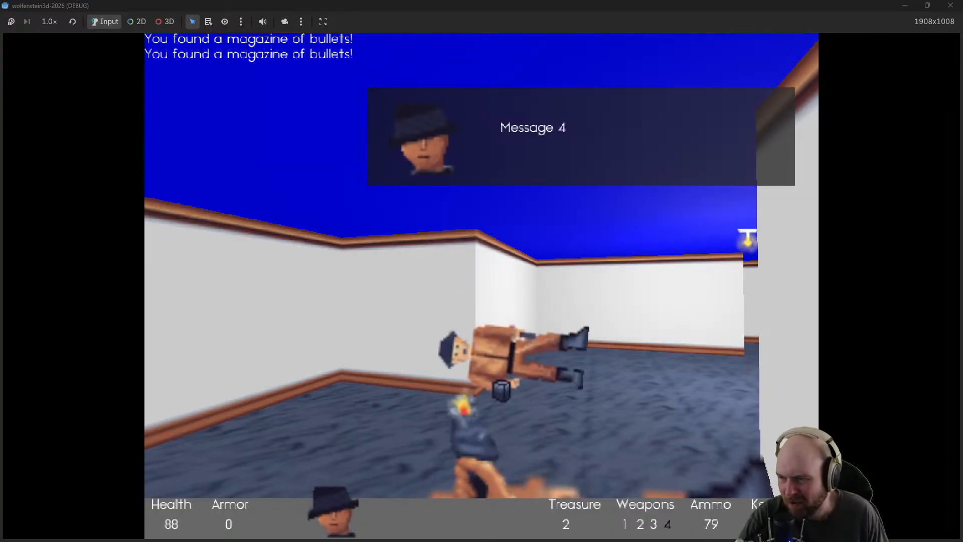
key("w")
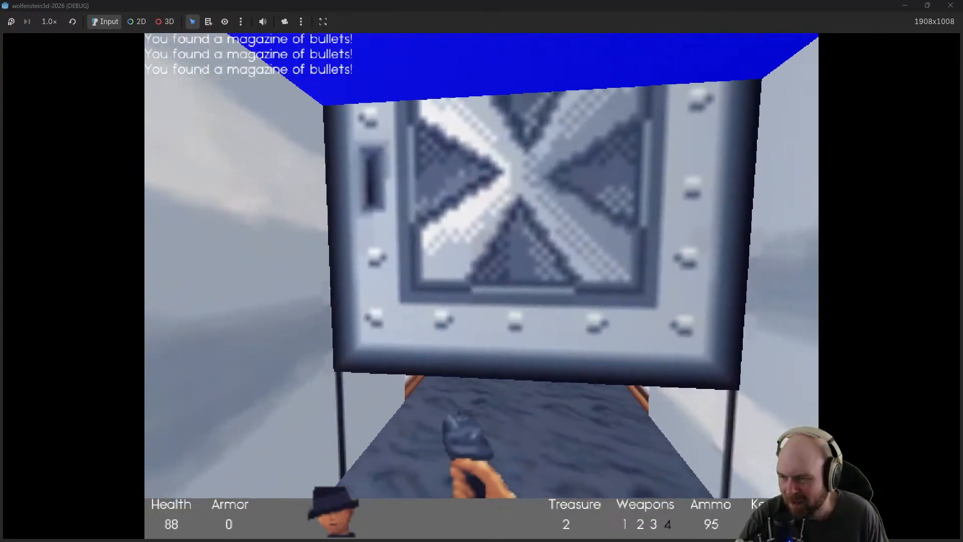
Enter the supply room through the steel doors, shoot the guard beside the entrance, and collect the magazines and medkit
key("w")
key("e")
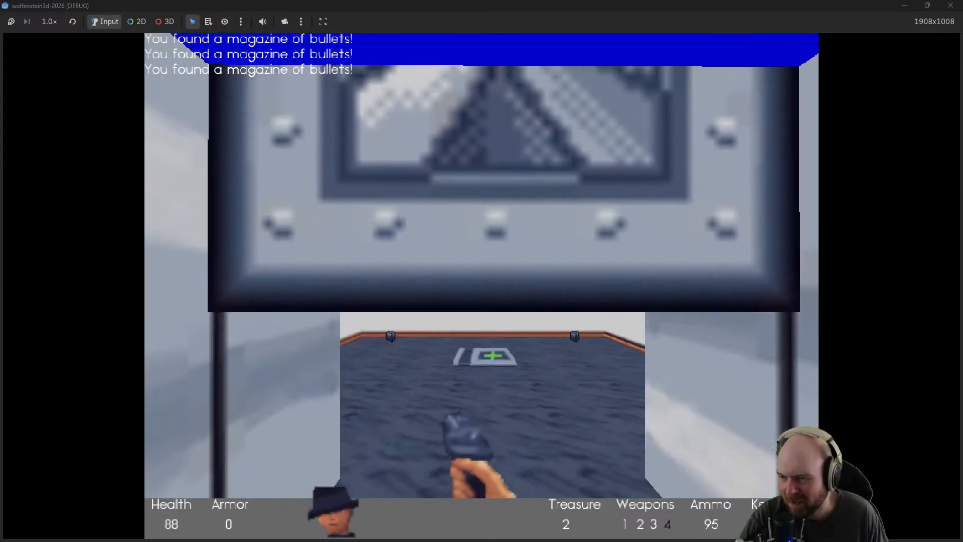
left_click(482, 271)
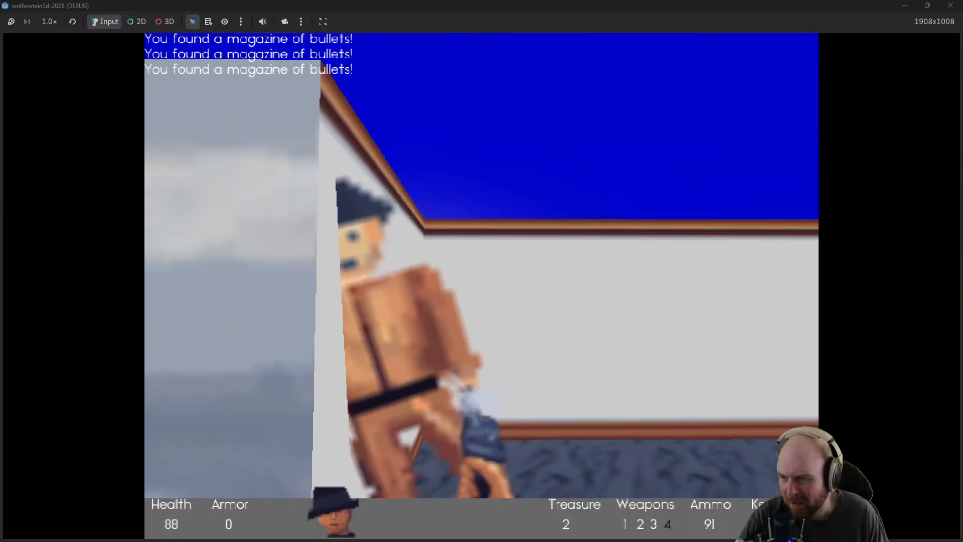
key("w")
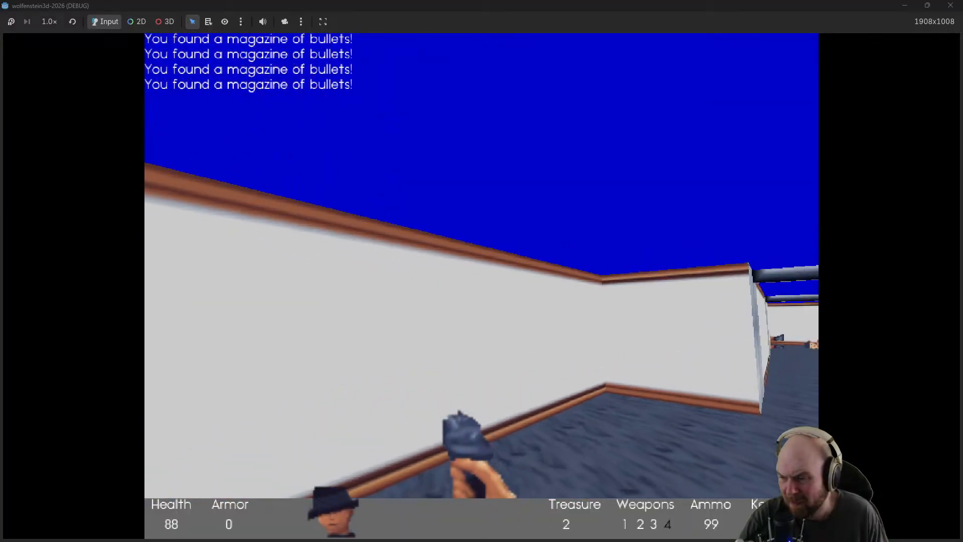
key("w")
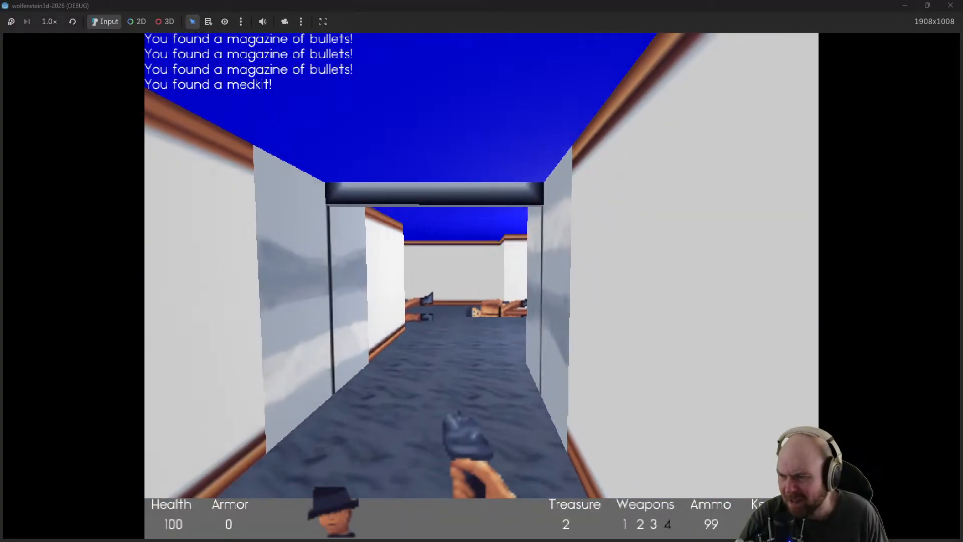
Return to the lamp-lit white rooms, shoot the guard along the wall, and collect the magazine
key("w")
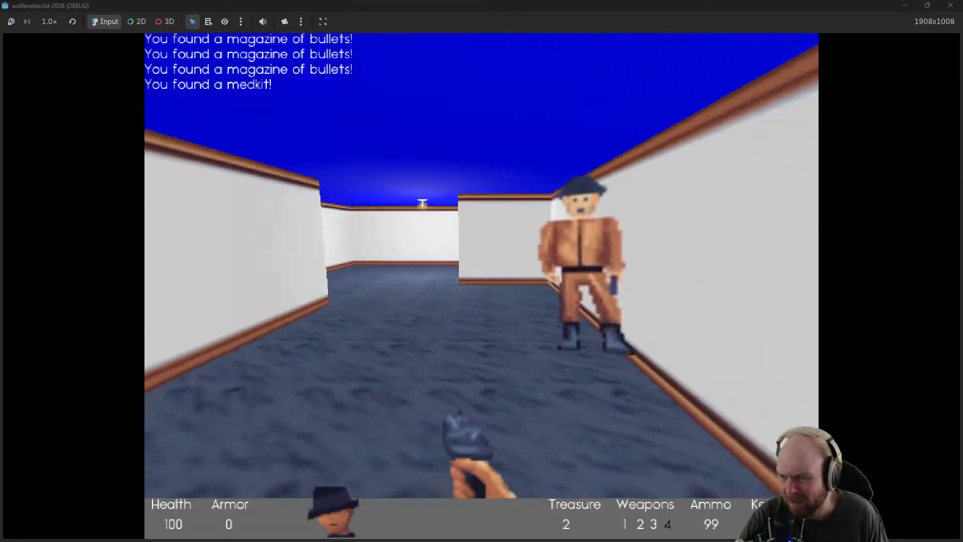
left_click(482, 271)
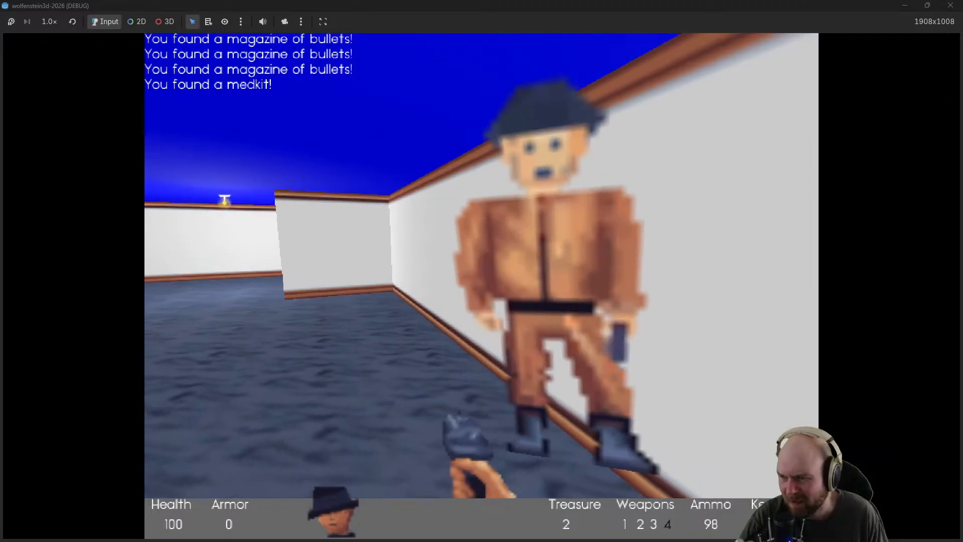
left_click(482, 271)
left_click(482, 271)
left_click(482, 271)
left_click(482, 271)
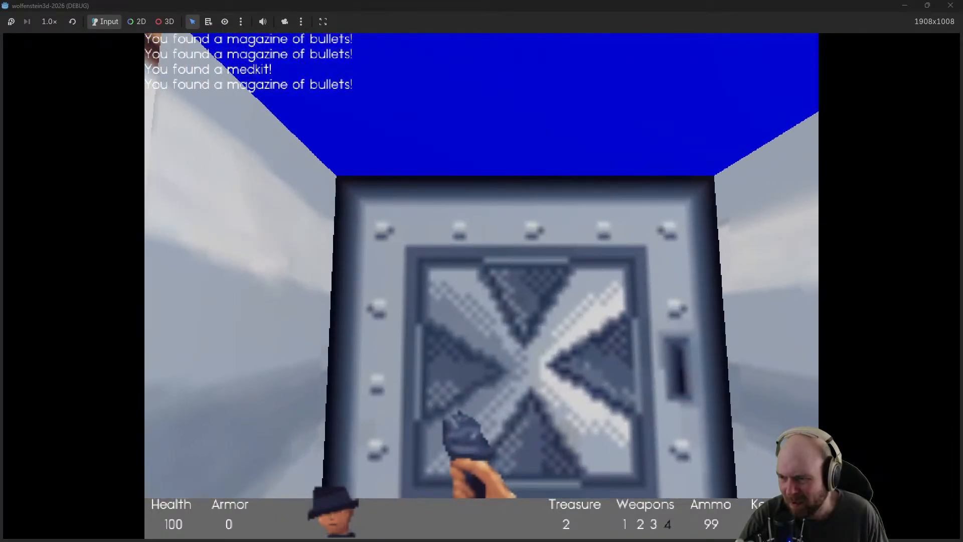
Enter the wood-panelled area through the steel door and clear the guards in its corners, collecting magazines
key("w")
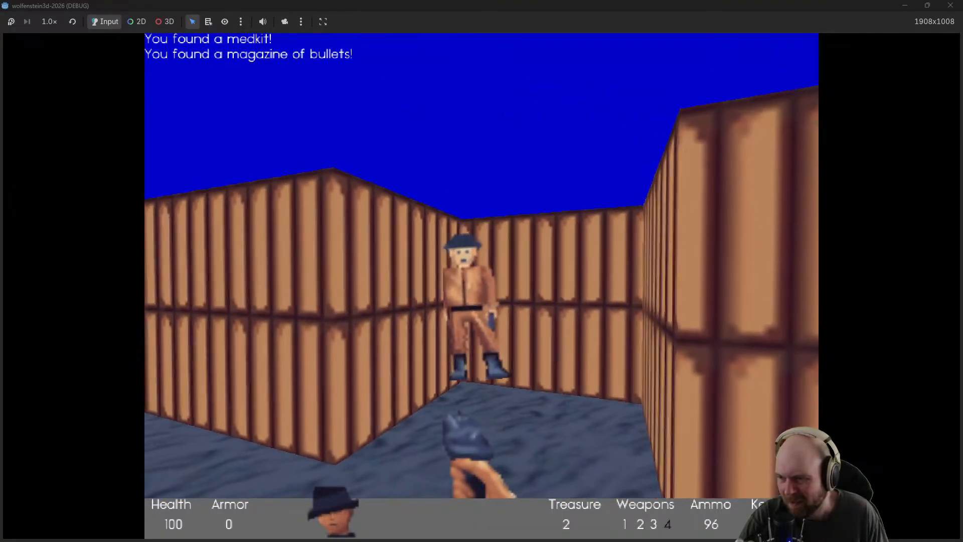
key("w")
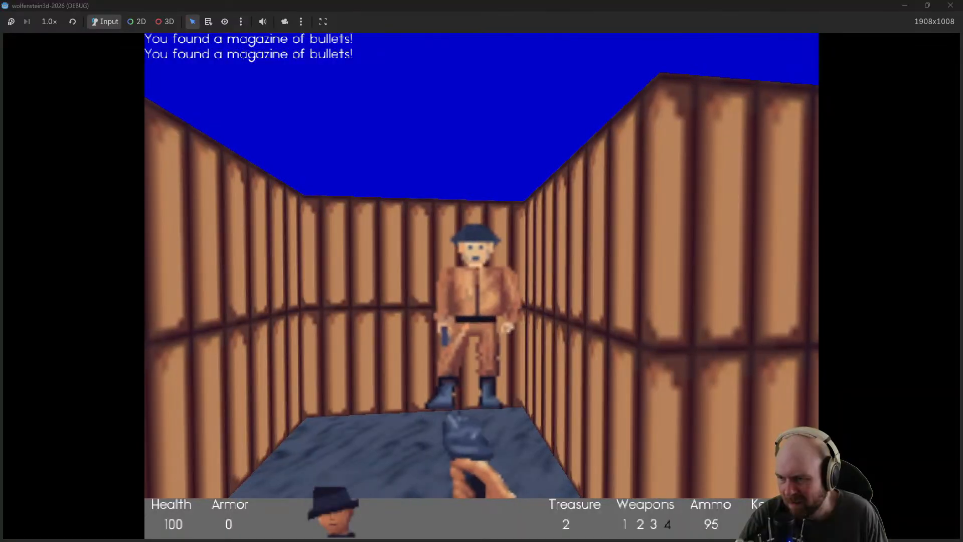
key("w")
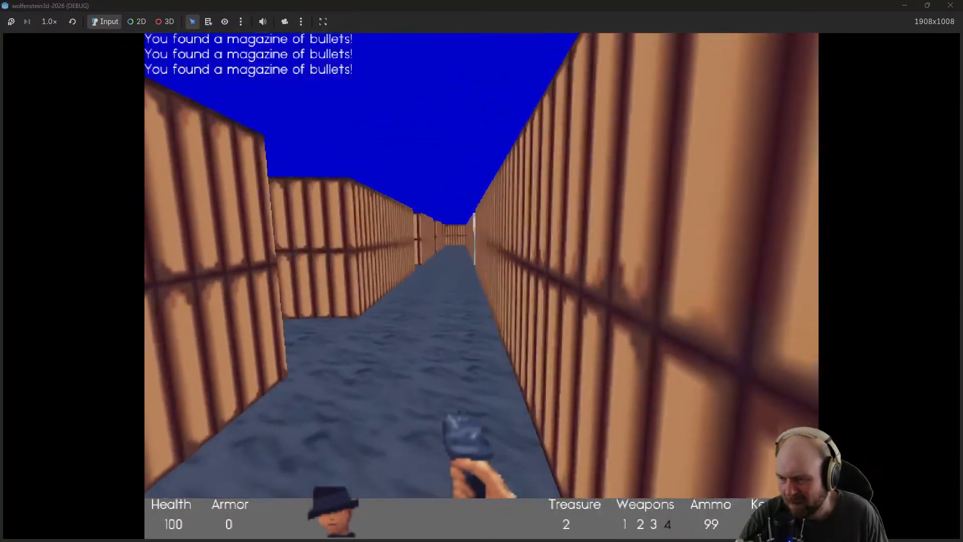
key("w")
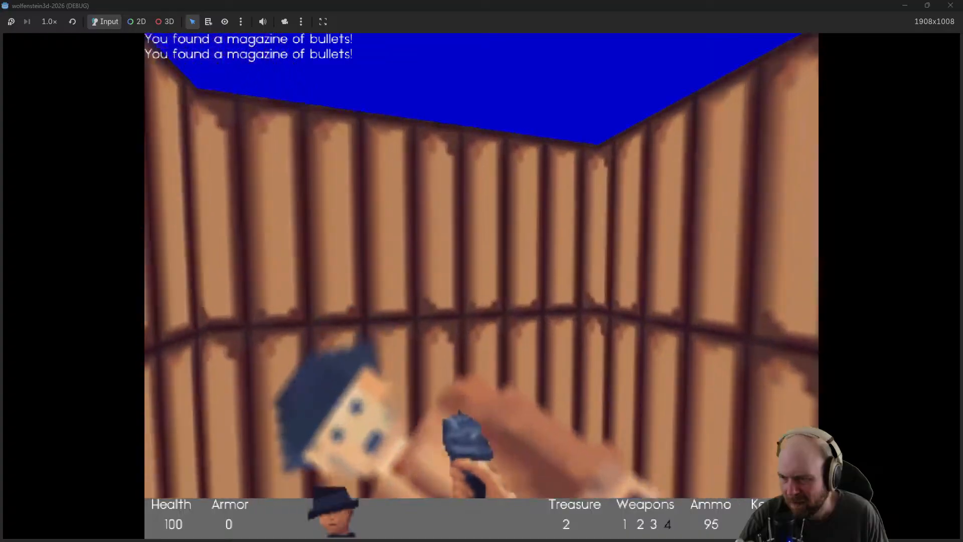
Shoot the remaining guards in the wood-panelled side areas, collect ammunition, and return to the long corridor
key("w")
left_click(482, 286)
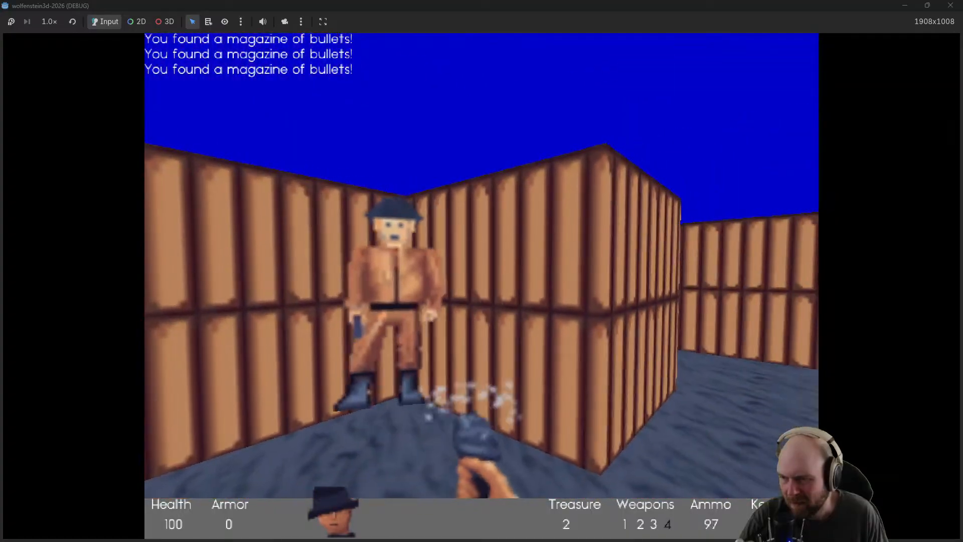
key("w")
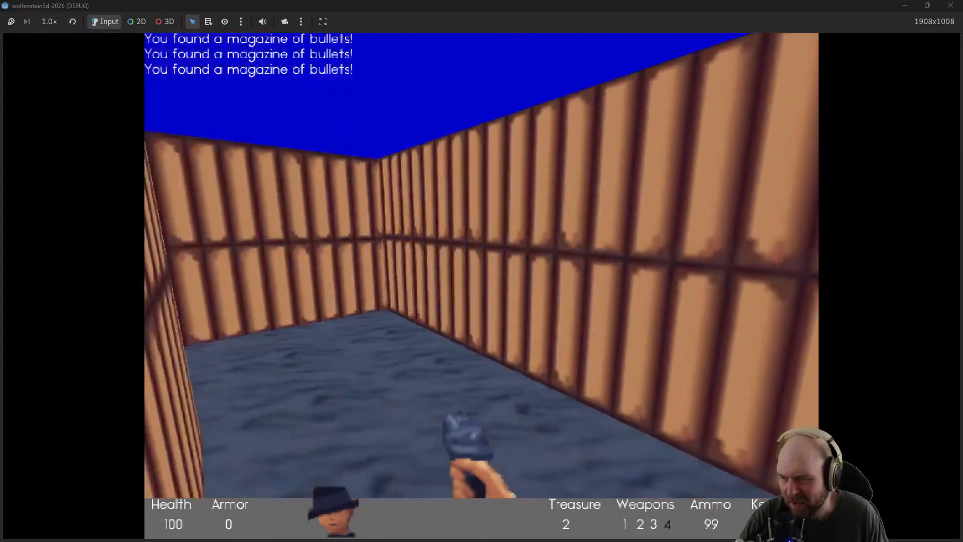
left_click(482, 286)
left_click(482, 286)
key("s")
left_click(482, 285)
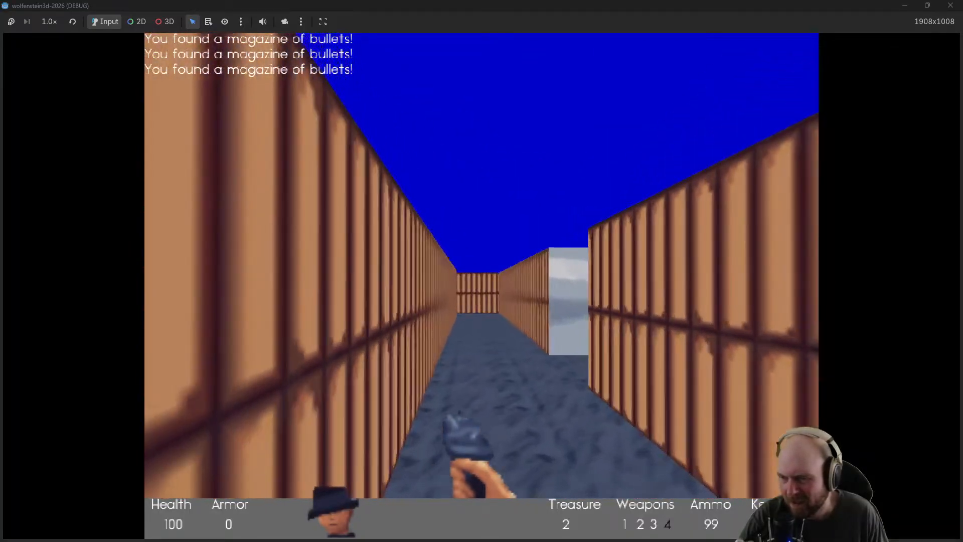
Leave the wood-panelled corridor, shoot the guard at the grey stone area's steel door, and go through to the dark-tiled rooms
key("w")
key("e")
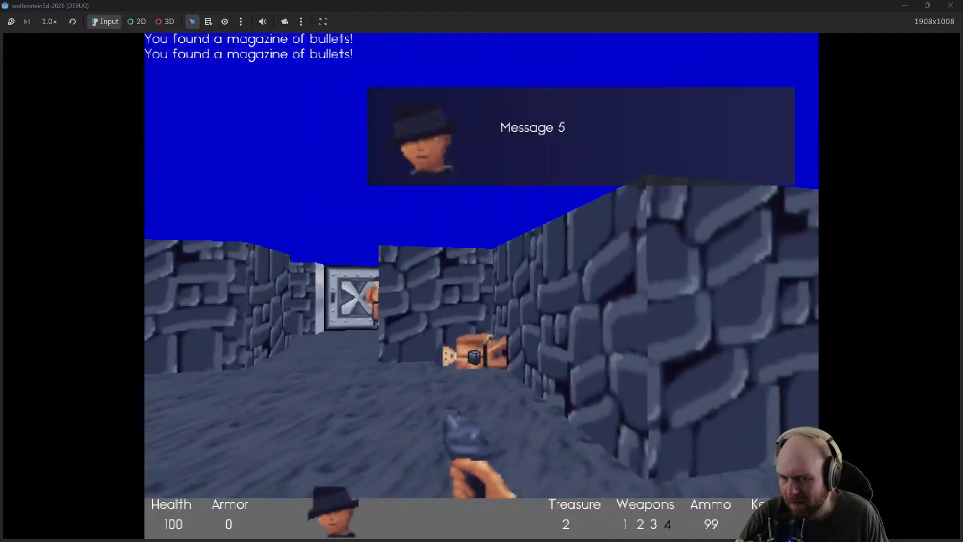
key("w")
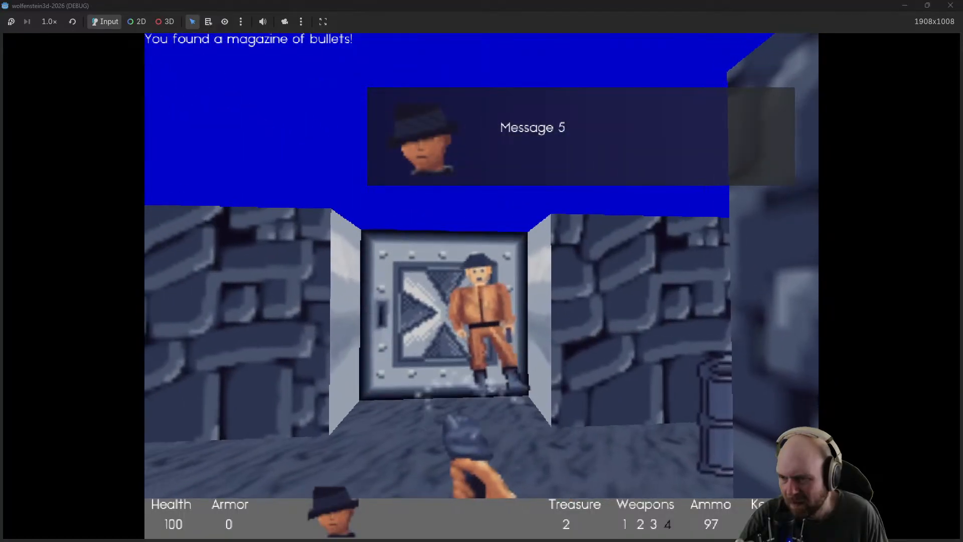
key("w")
key("e")
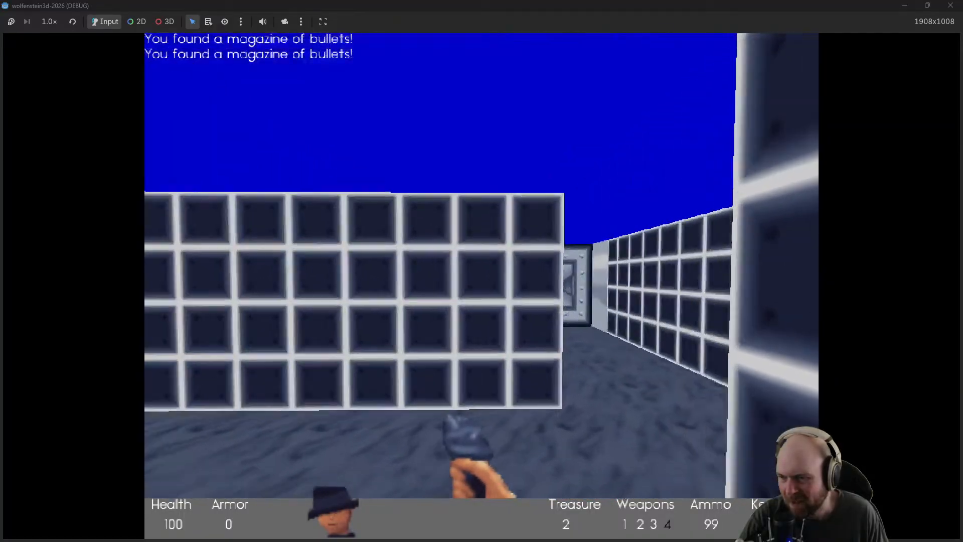
Enter the brown stone room beyond the dark tiles, shoot the guard in the corner, and pick up the trenchcoat
key("w")
key("e")
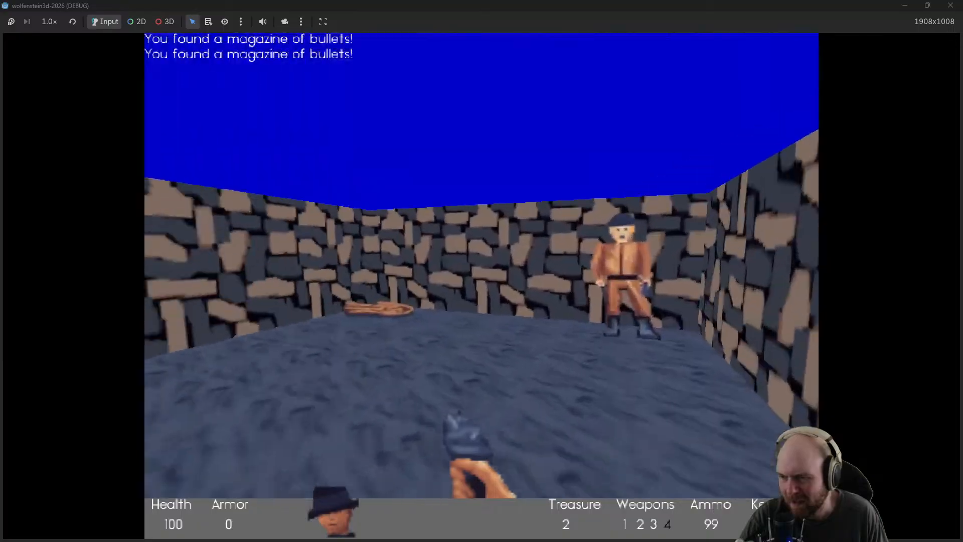
left_click(481, 287)
key("w")
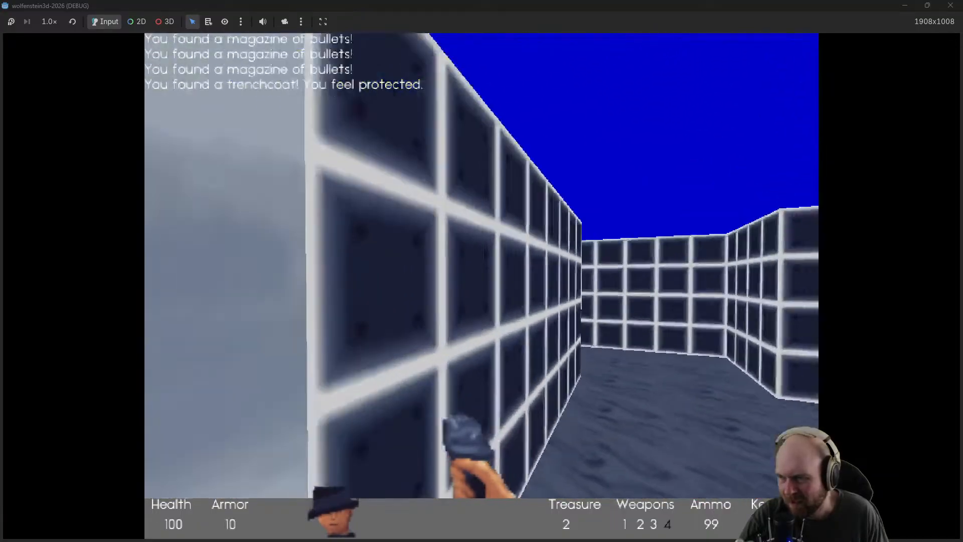
Go through the steel door into the white-walled rooms and shoot the guard at the far end
key("w")
key("e")
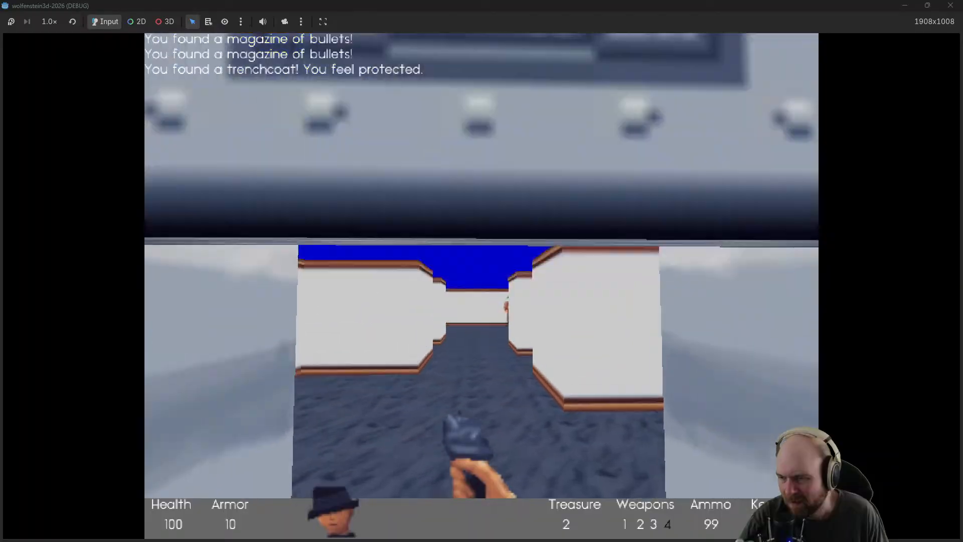
key("w")
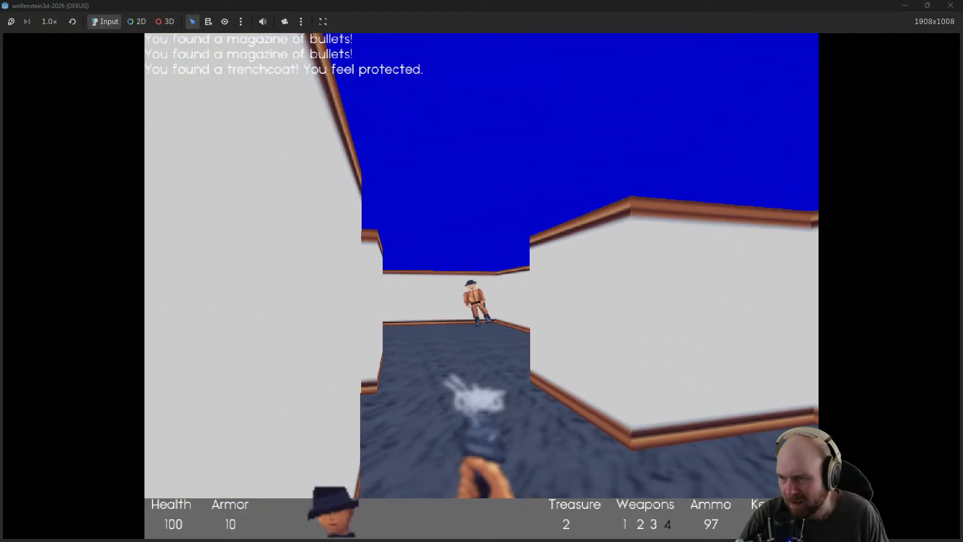
left_click(482, 287)
key("w")
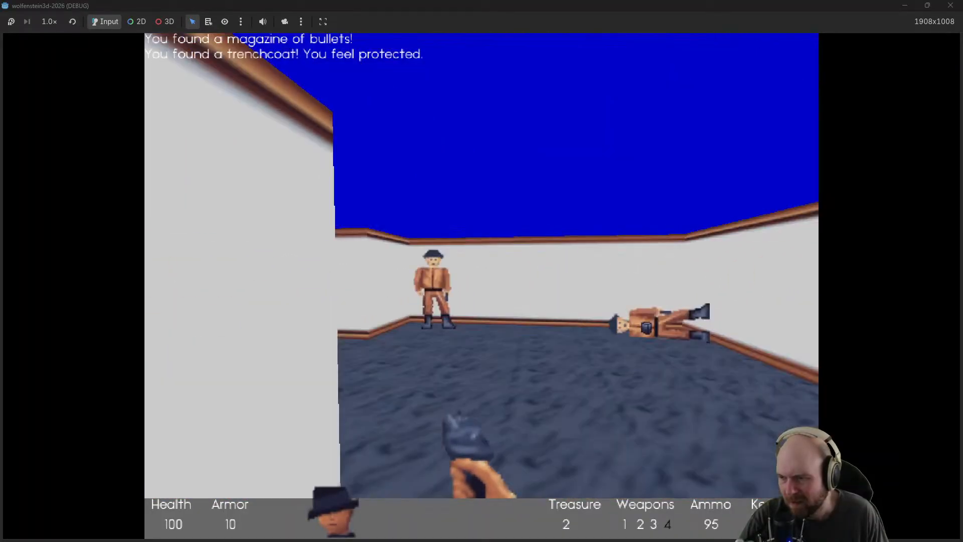
Shoot the remaining guards in the white-walled rooms and collect their magazines and the briefcase of intelligence documents
key("w")
left_click(482, 286)
left_click(481, 286)
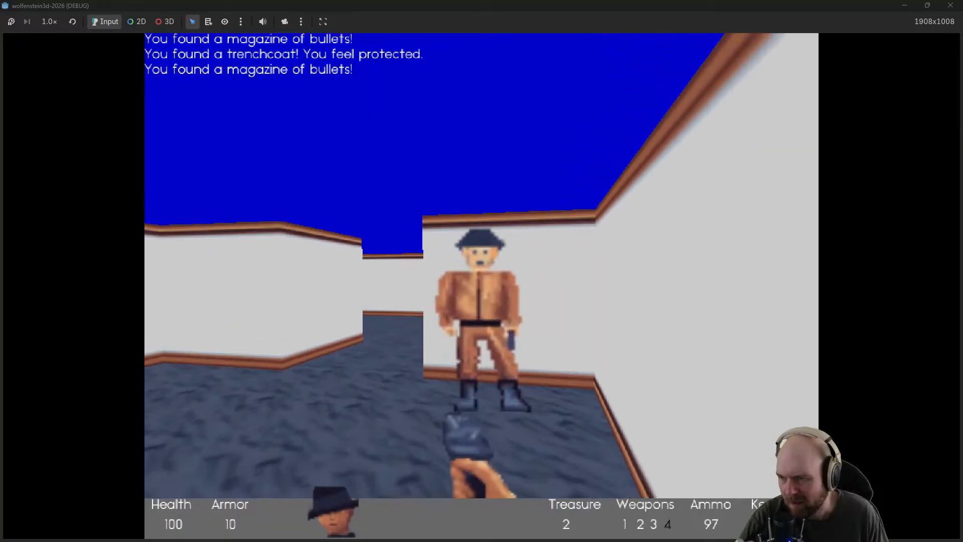
key("w")
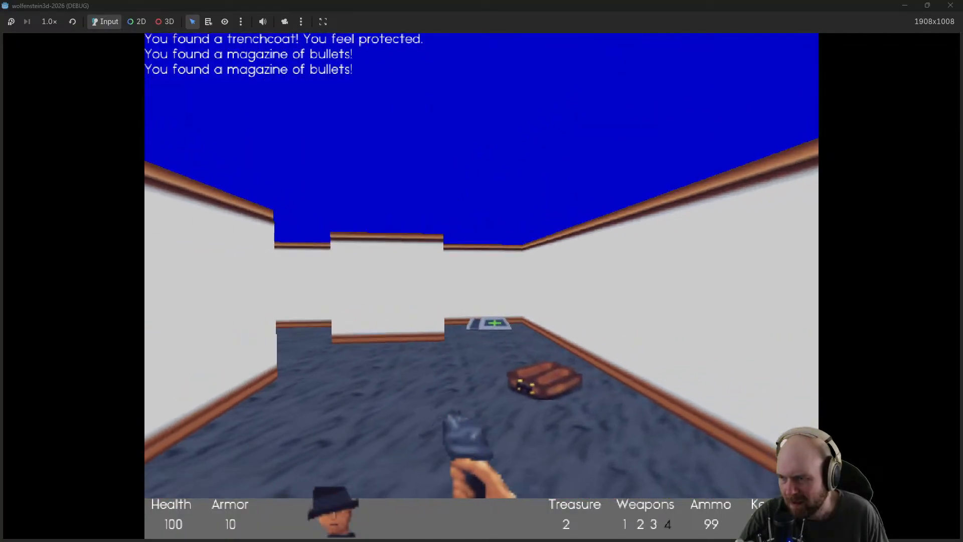
key("w")
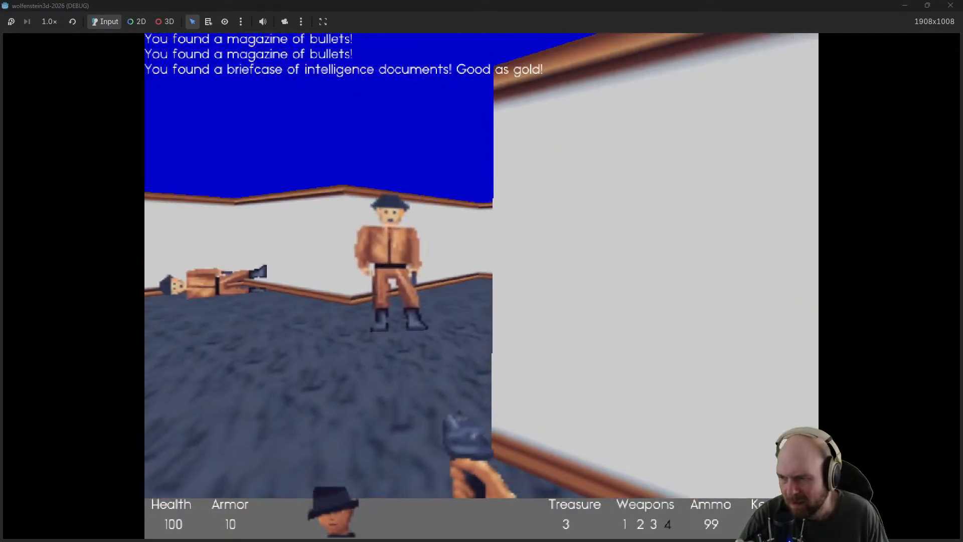
left_click(482, 286)
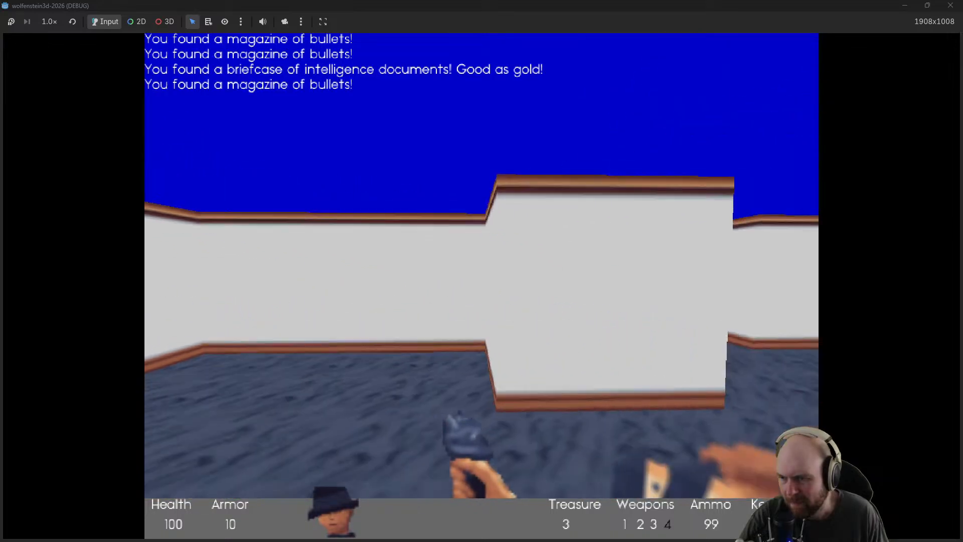
Return from the white-walled rooms through the steel doors and the dark-tiled section to the grey stone hall
key("w")
key("e")
key("w")
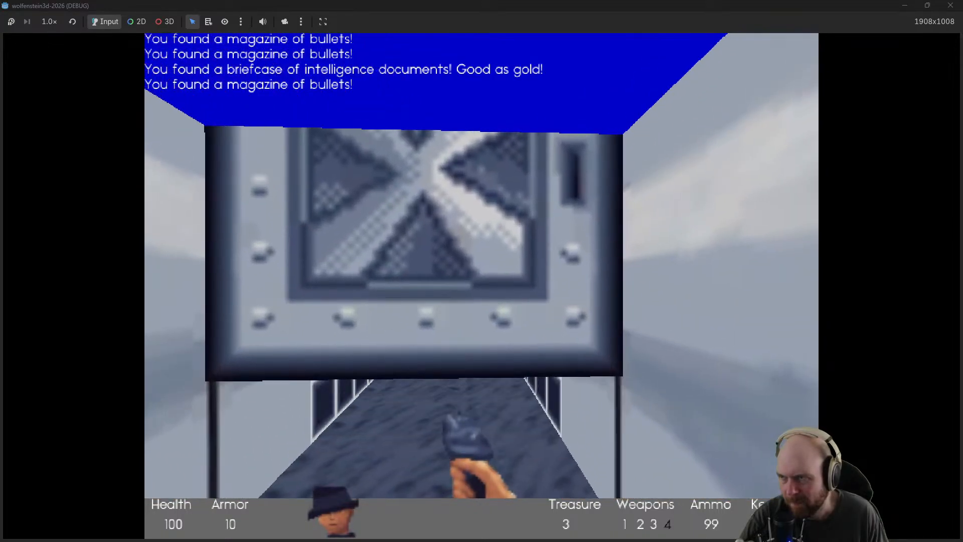
key("w")
key("e")
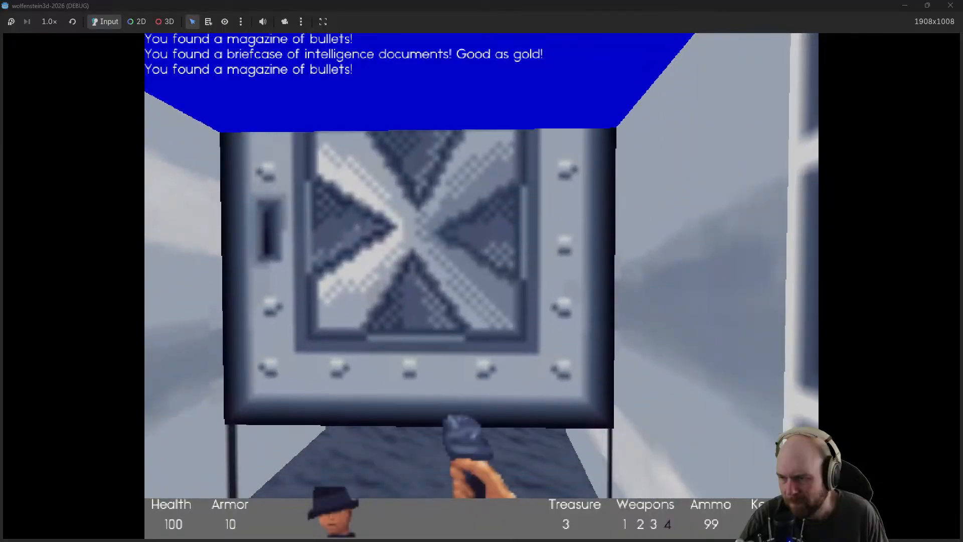
key("w")
key("e")
key("w")
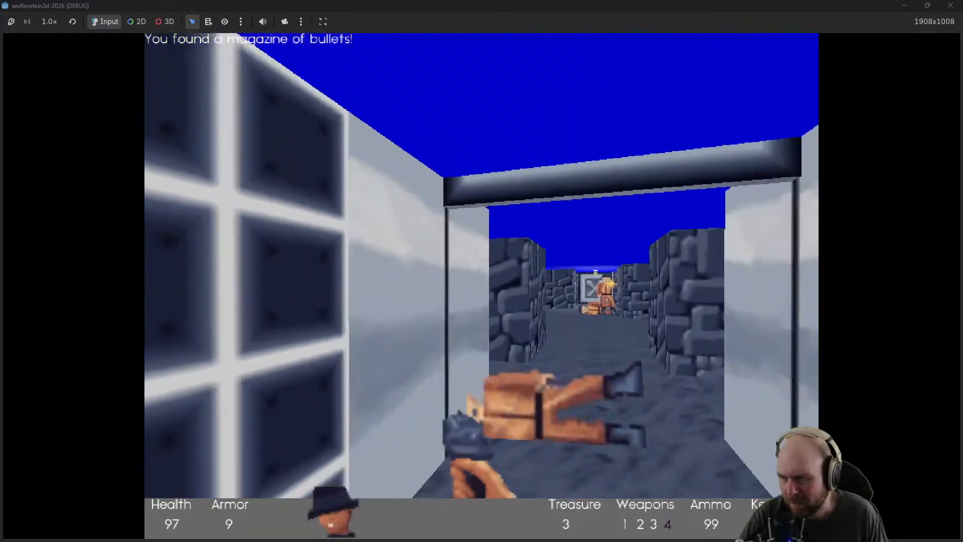
Shoot the guard down the grey stone hall, collect the ammunition, and approach the steel door
left_click(481, 286)
left_click(482, 286)
left_click(482, 286)
key("w")
left_click(482, 286)
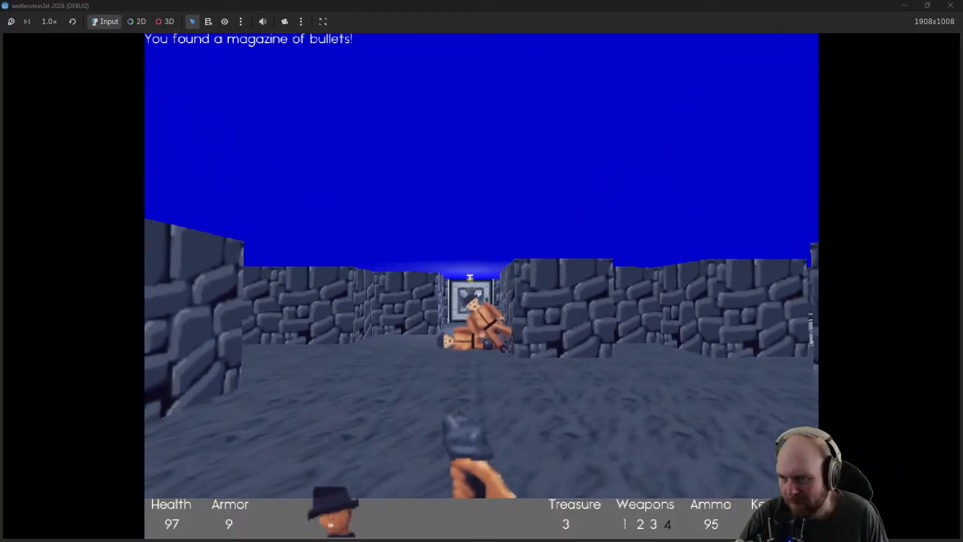
key("w")
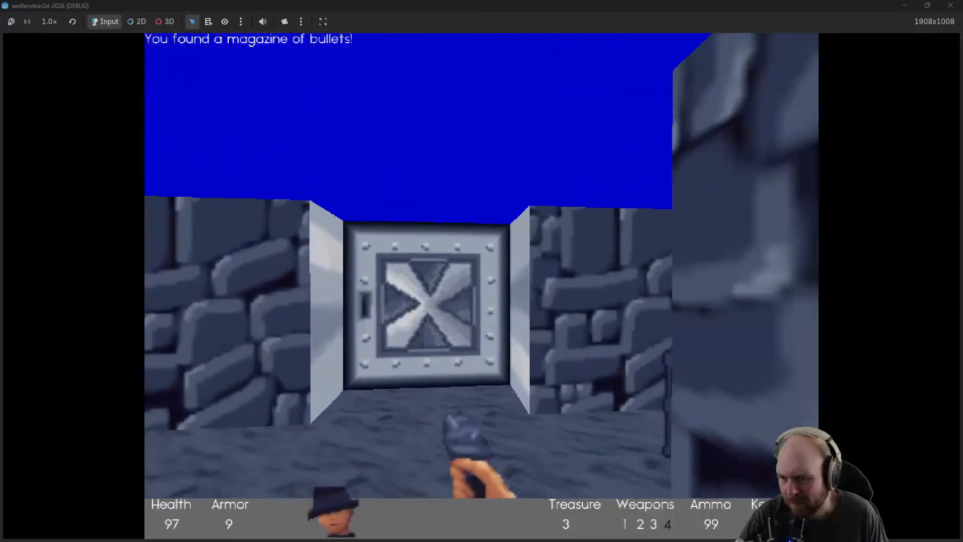
Open the steel door to the purple stone room with the barrel rows and fire on the guards from the entrance
key("space")
key("w")
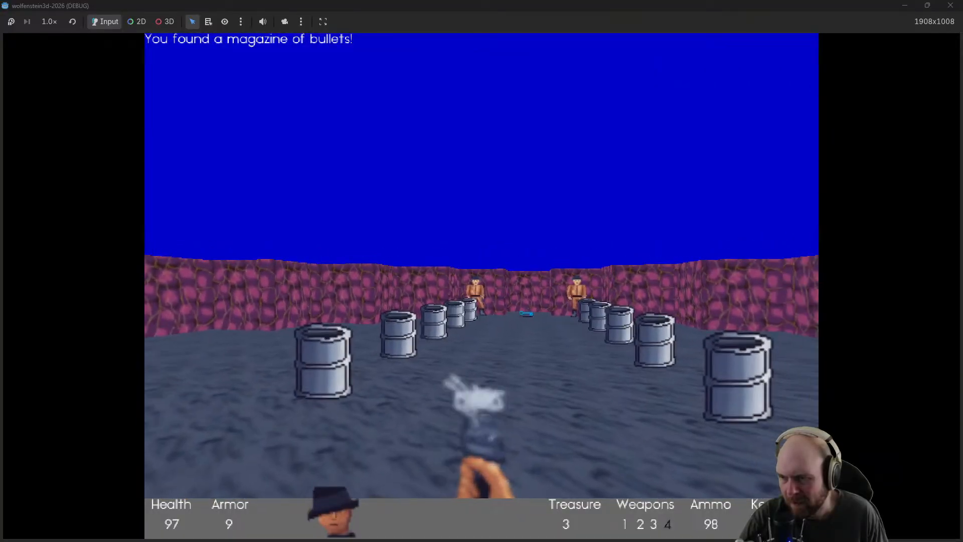
key("s")
key("w")
left_click(482, 286)
left_click(483, 286)
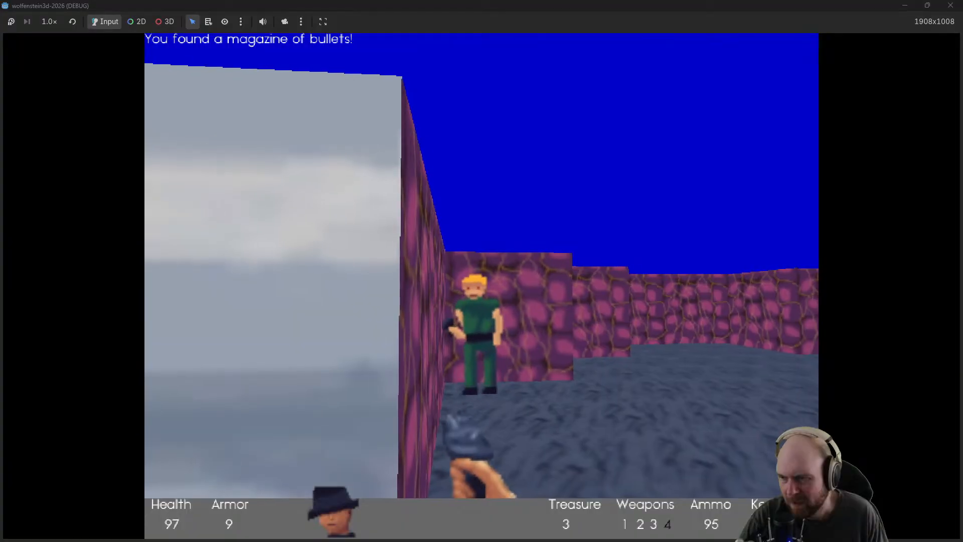
Shoot the green-uniformed enemy beside the purple room's entrance and engage the other enemies around the doorway
left_click(482, 287)
left_click(482, 286)
left_click(482, 286)
left_click(482, 287)
key("a")
left_click(482, 286)
key("w")
left_click(481, 287)
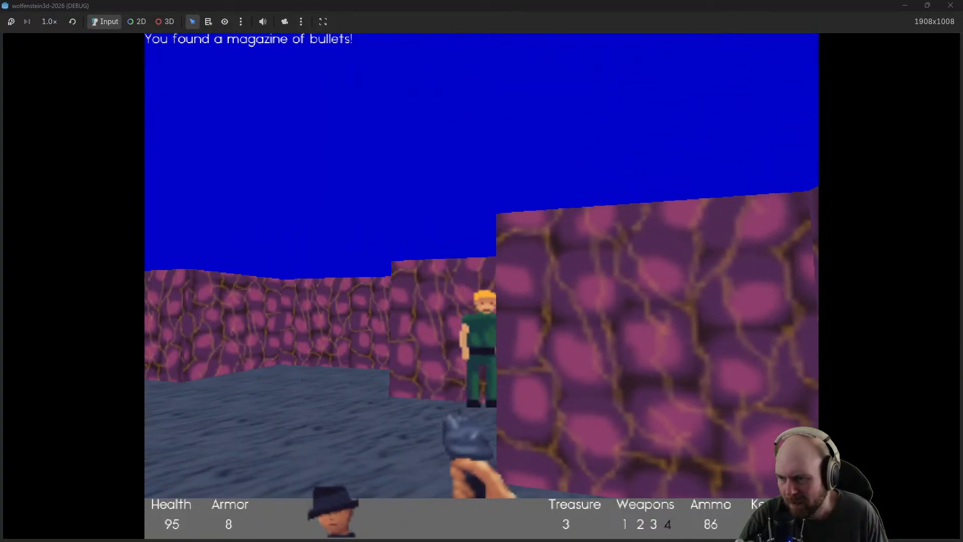
Shoot the remaining enemies in the purple stone room and pick up the Silver Key
key("w")
left_click(482, 286)
left_click(482, 286)
key("a")
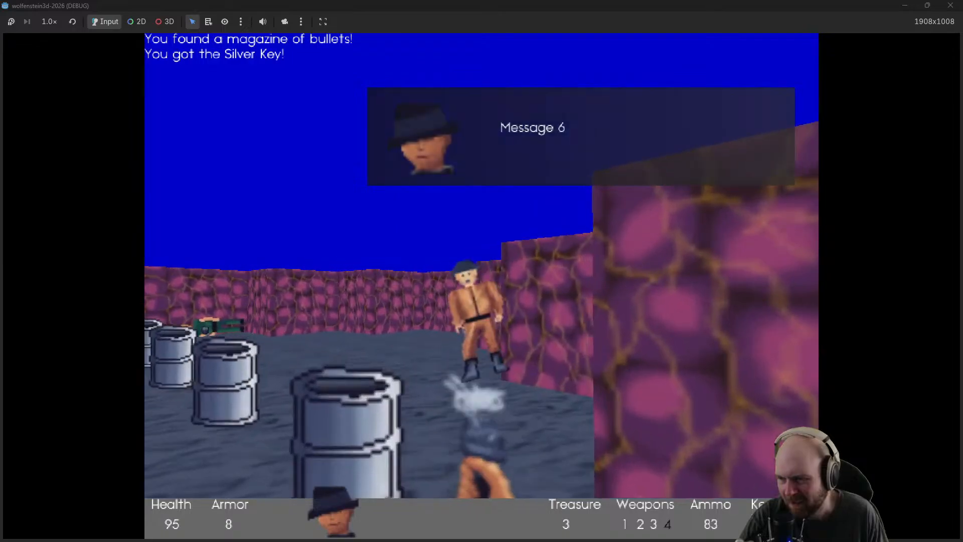
key("w")
left_click(482, 286)
key("w")
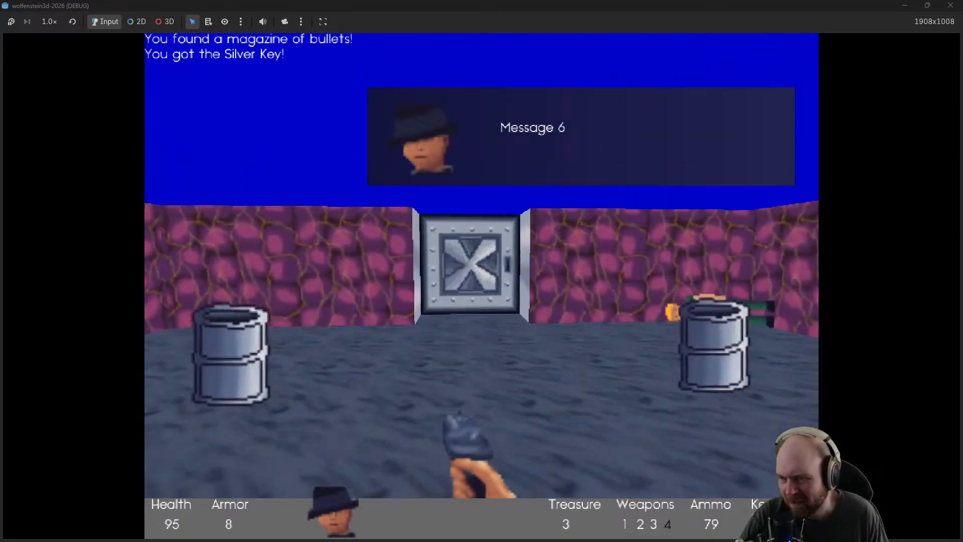
Leave the purple room and pass through the steel doors of the lamp-lit grey stone area into the next stone hall
key("w")
key("e")
key("w")
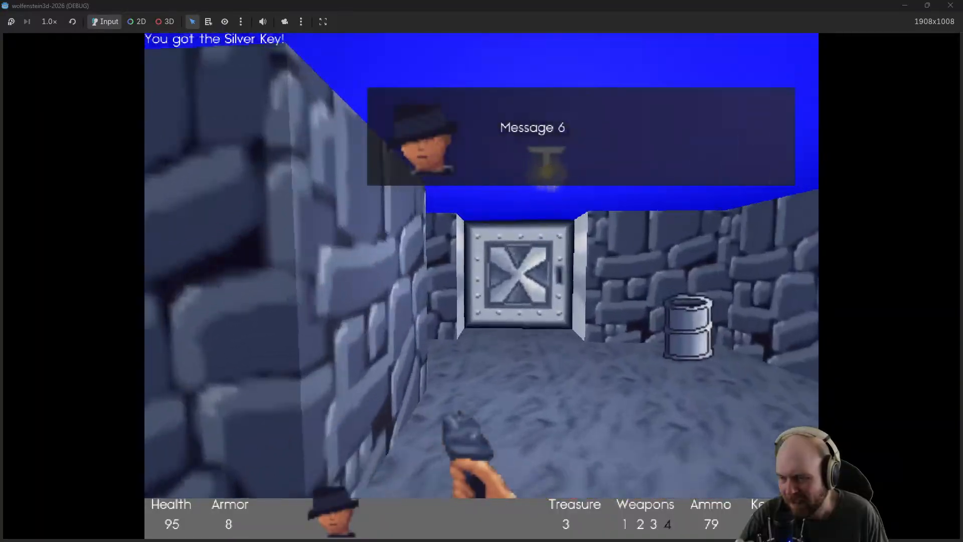
key("w")
key("e")
key("w")
key("e")
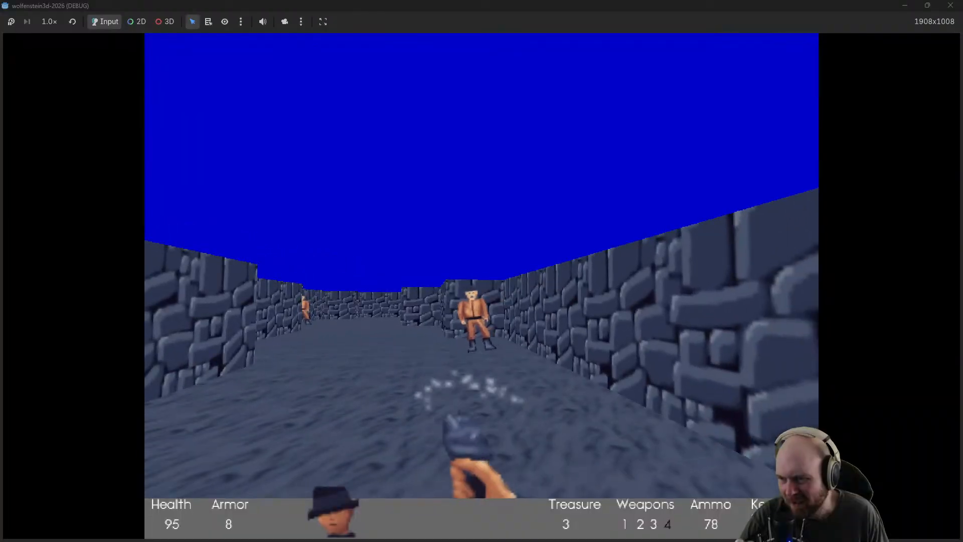
Shoot the guards near the start of the wide grey stone hall and collect their magazines
key("w")
left_click(481, 286)
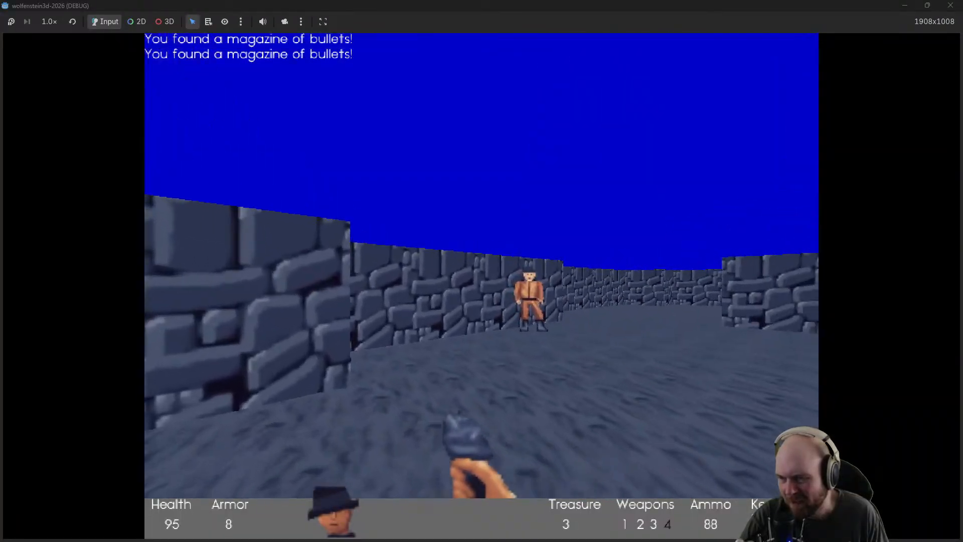
left_click(482, 286)
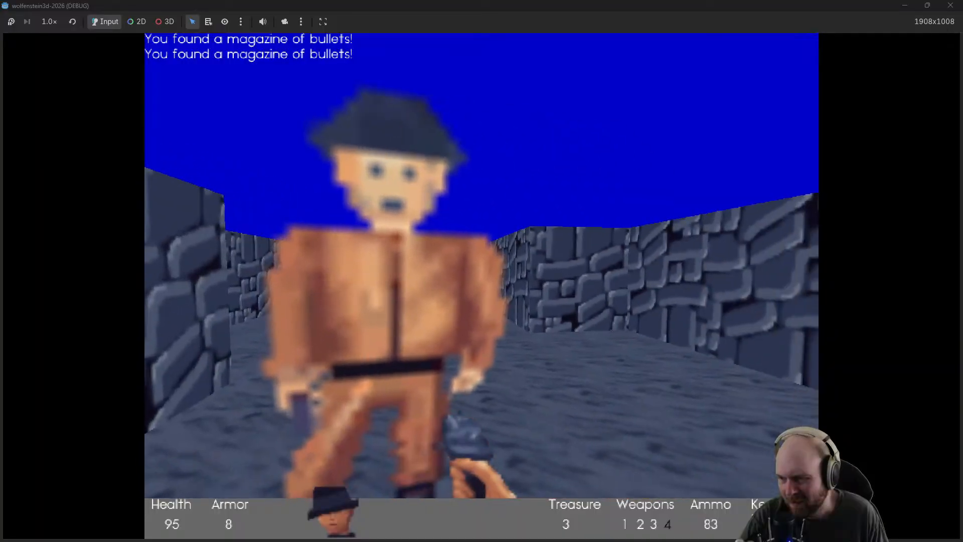
left_click(482, 286)
left_click(482, 286)
left_click(482, 286)
key("w")
key("w")
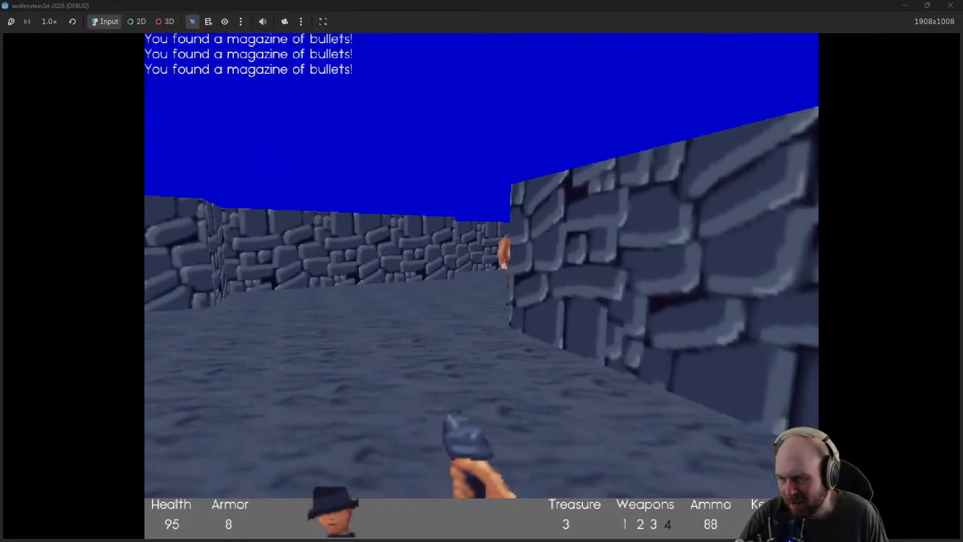
Shoot the guards around the corner and farther along the grey stone hall while advancing
left_click(482, 286)
left_click(481, 286)
key("w")
left_click(482, 287)
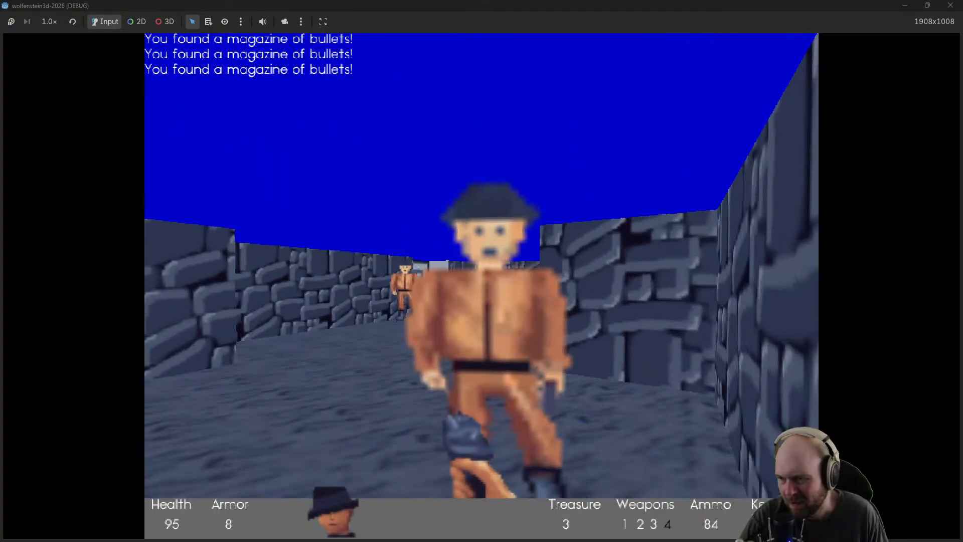
left_click(482, 286)
key("w")
left_click(482, 286)
left_click(481, 286)
Open the way into the dark-tiled guard room and shoot the guards from its entrance
key("space")
key("w")
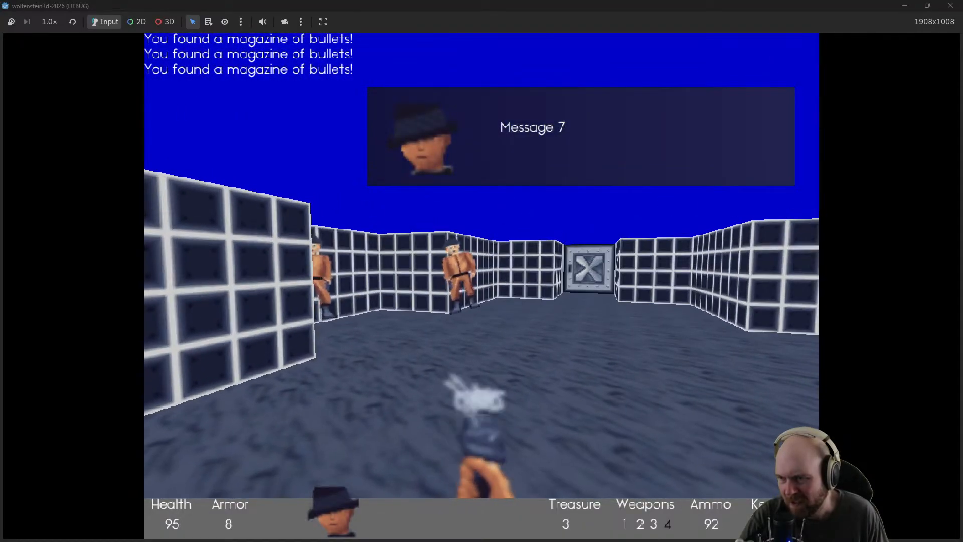
key("w")
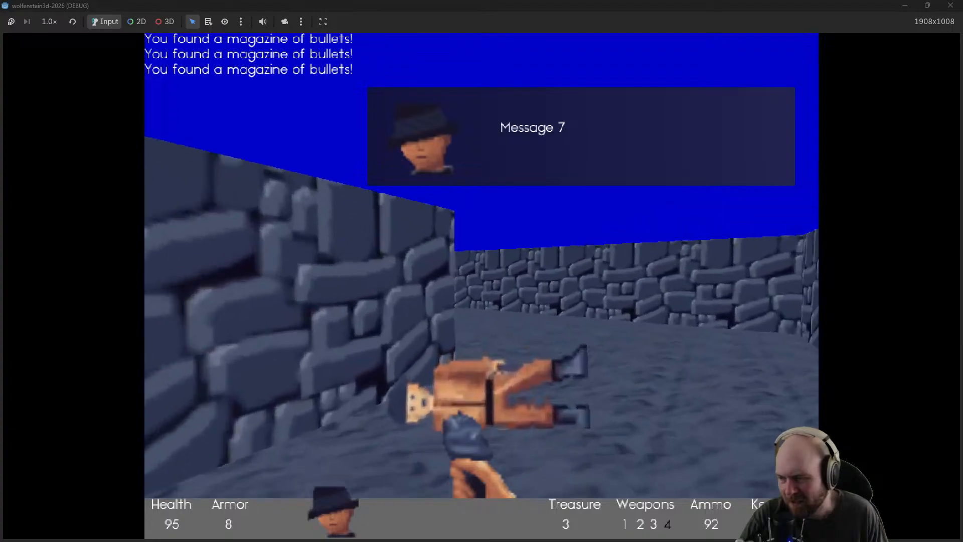
key("w")
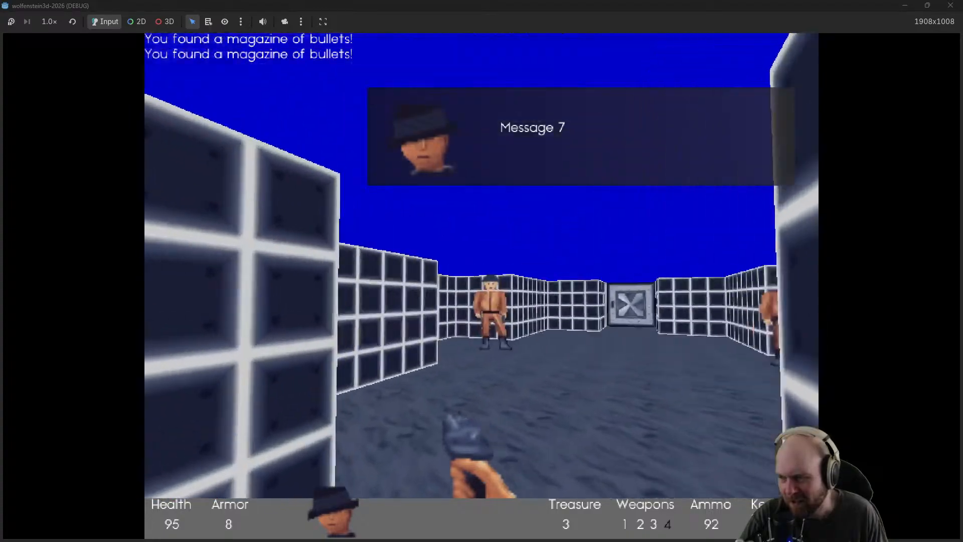
left_click(482, 287)
left_click(482, 286)
left_click(482, 286)
left_click(482, 286)
key("w")
left_click(482, 286)
left_click(481, 287)
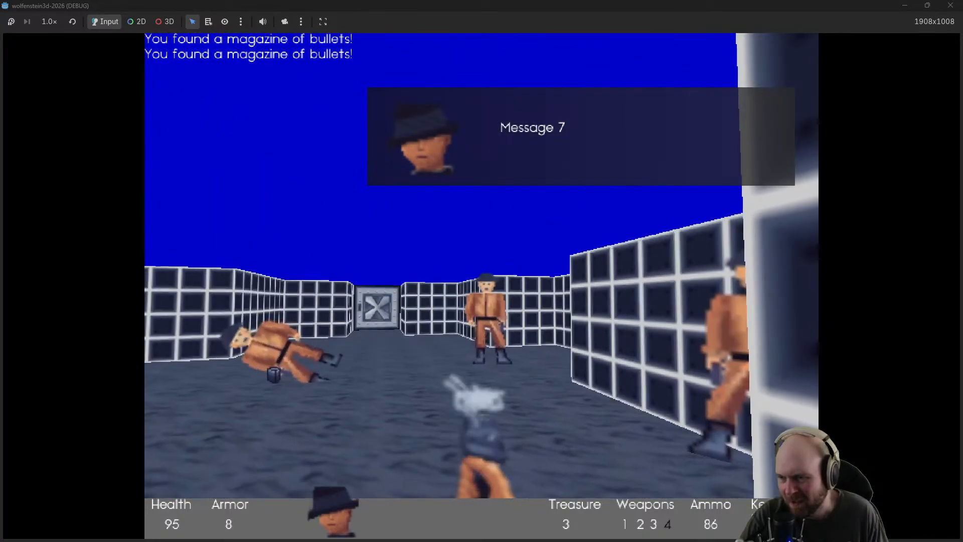
Clear the last guards from the dark-tiled room, collect their magazines, and walk up to the steel door
left_click(482, 286)
left_click(482, 286)
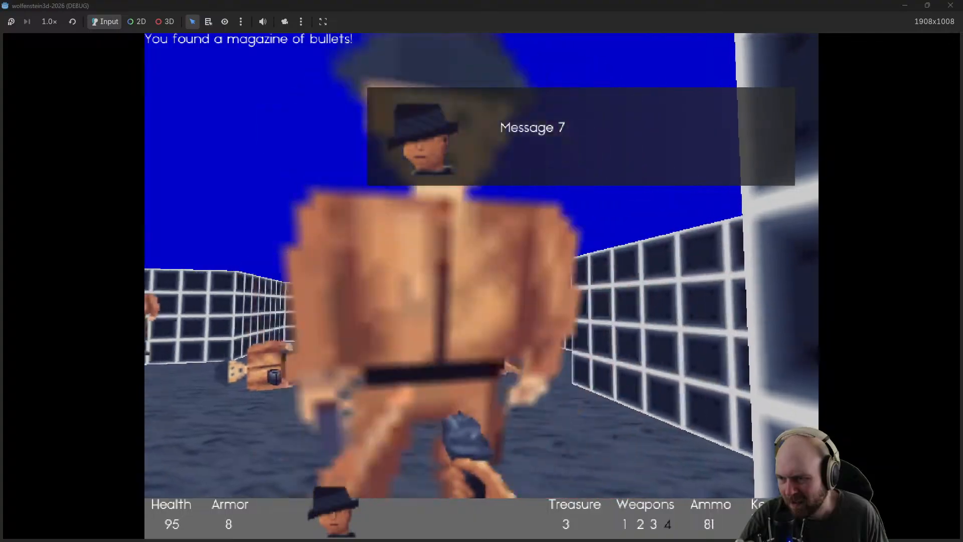
left_click(482, 286)
left_click(482, 286)
left_click(482, 286)
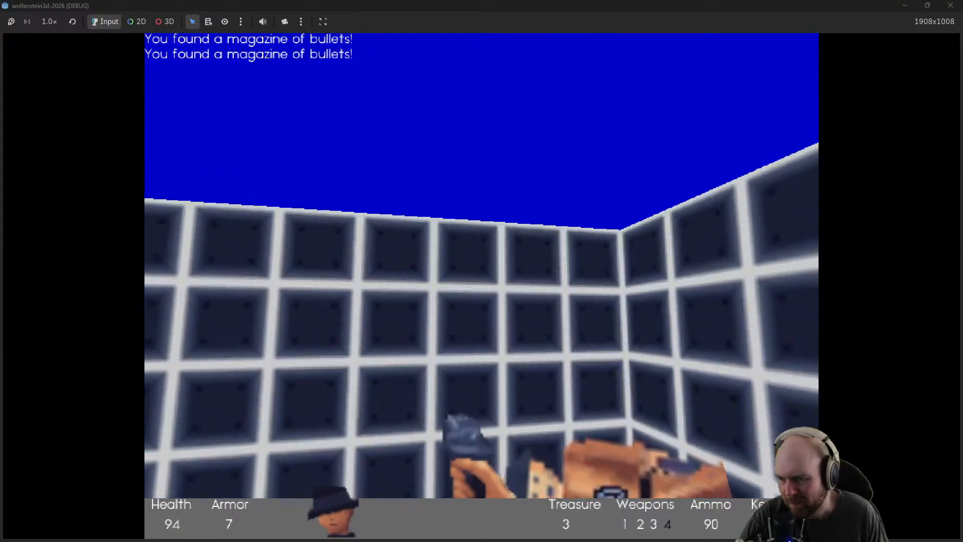
key("w")
key("w")
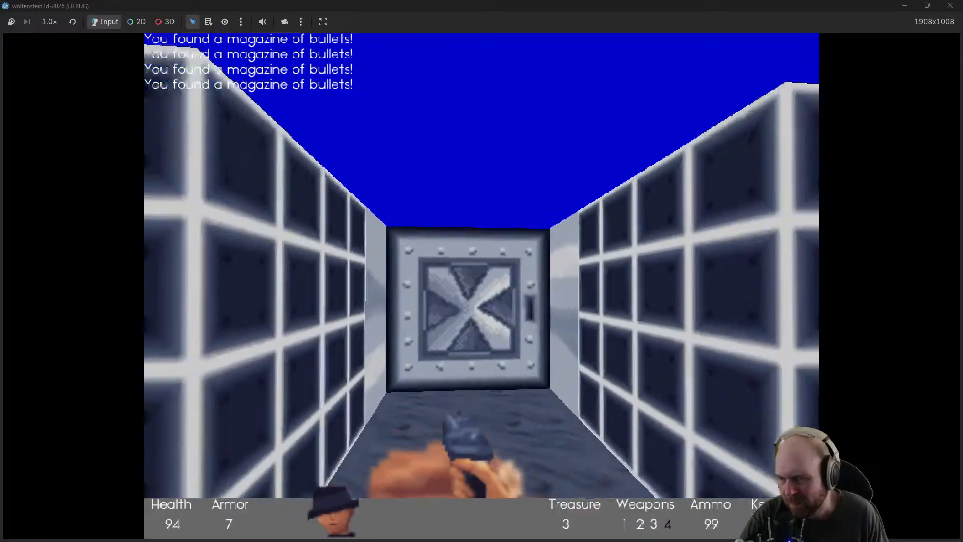
Open the steel door out of the dark-tiled room and cross the grey stone hall to open its far steel door
key("e")
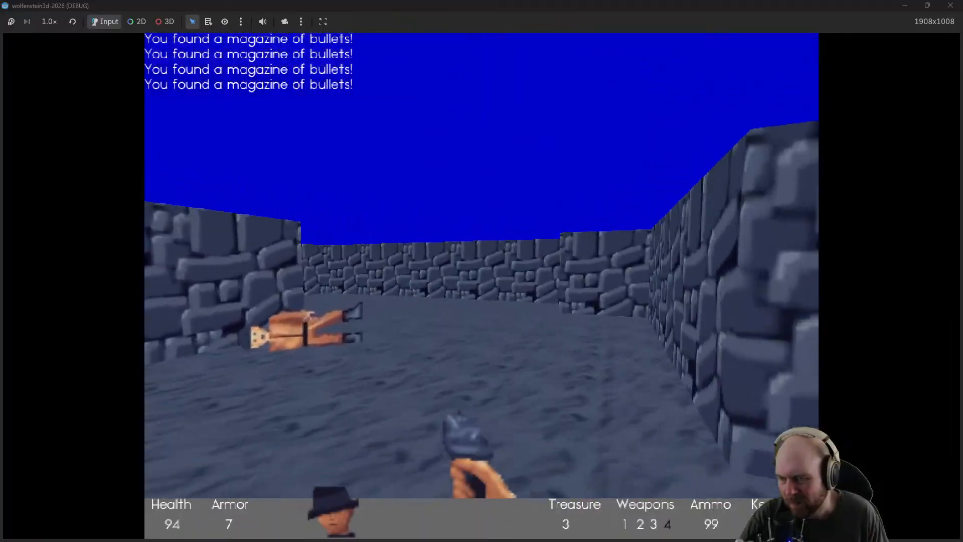
key("w")
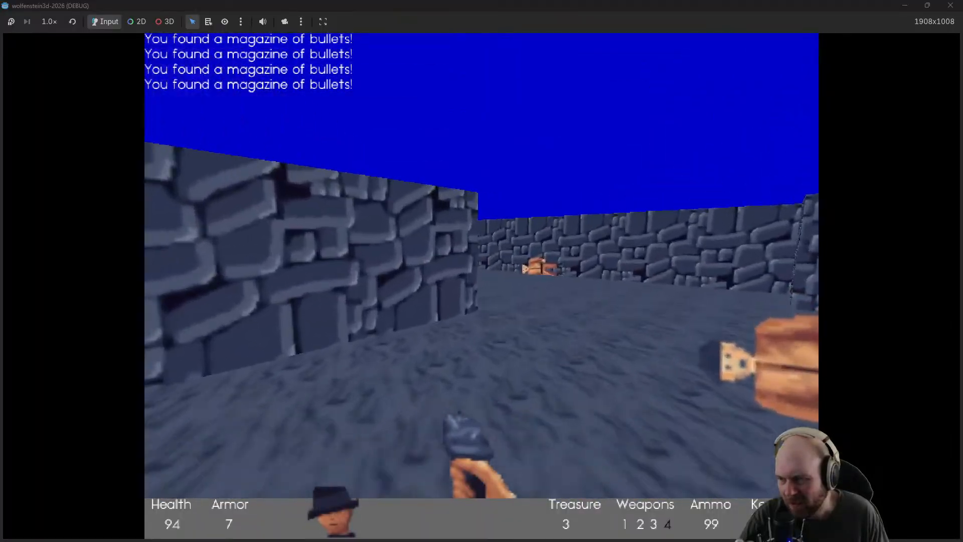
key("w")
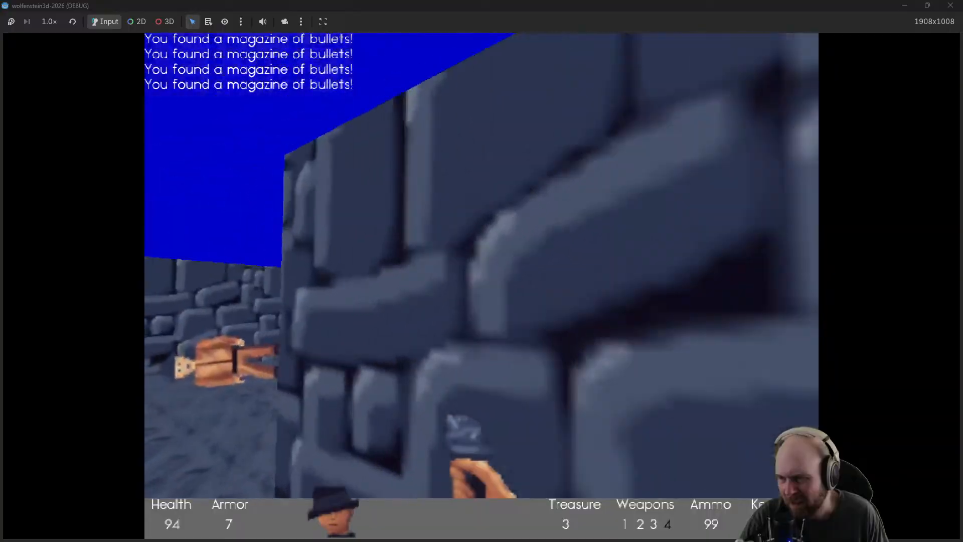
key("s")
key("w")
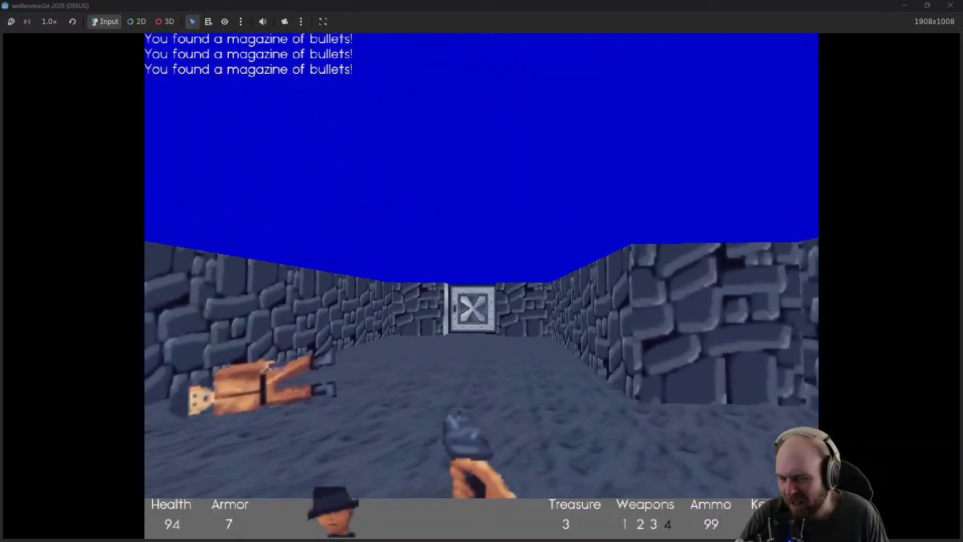
key("w")
key("e")
key("w")
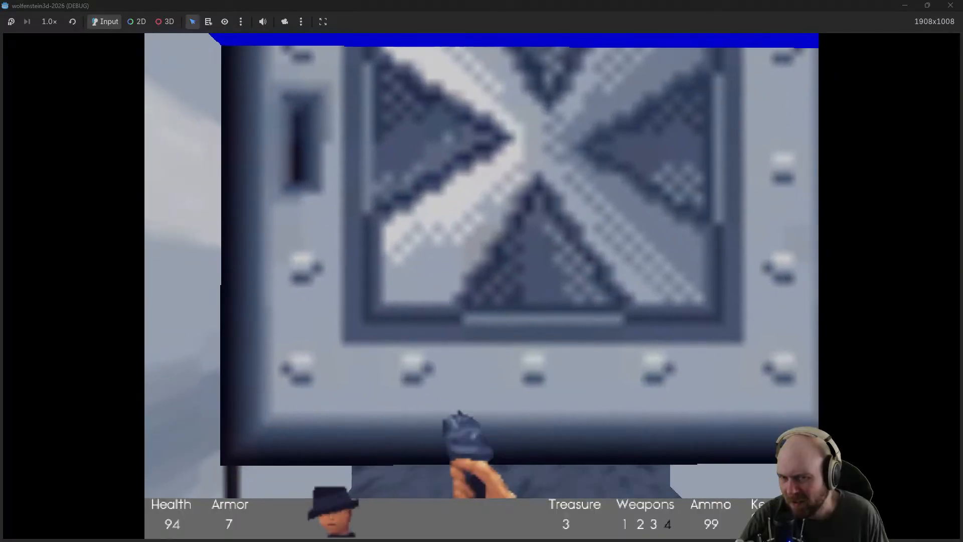
Pass through the steel doors and follow the wood-panelled corridors to the steel doorway
key("e")
key("w")
key("e")
key("w")
key("w")
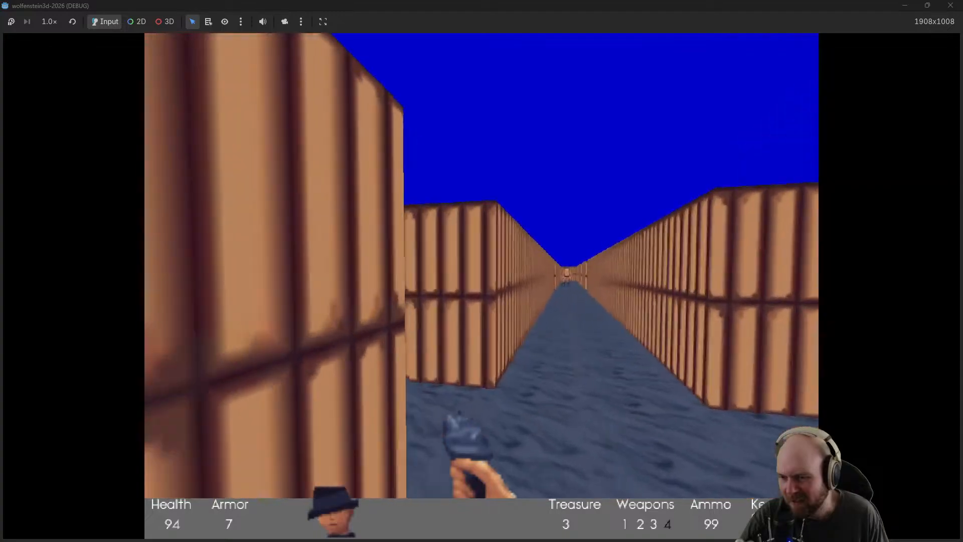
key("w")
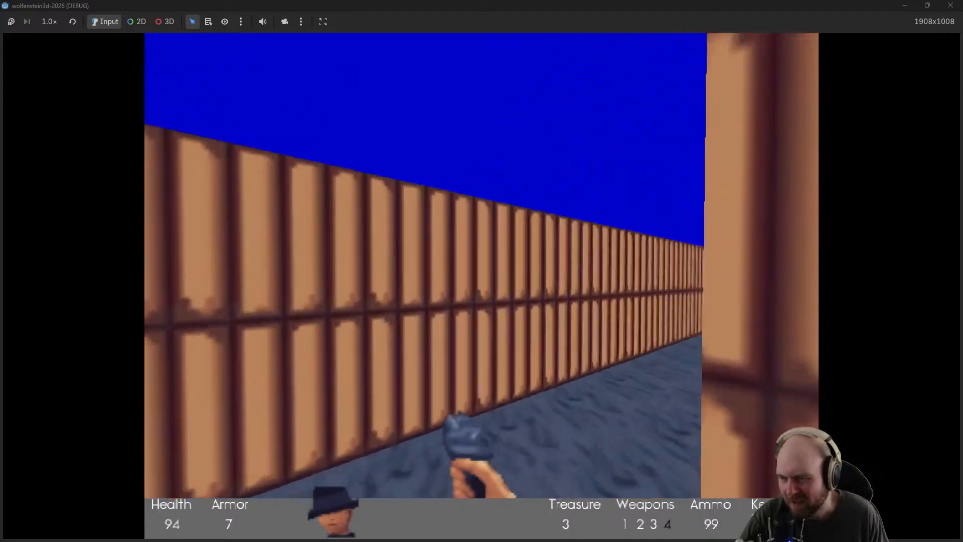
key("w")
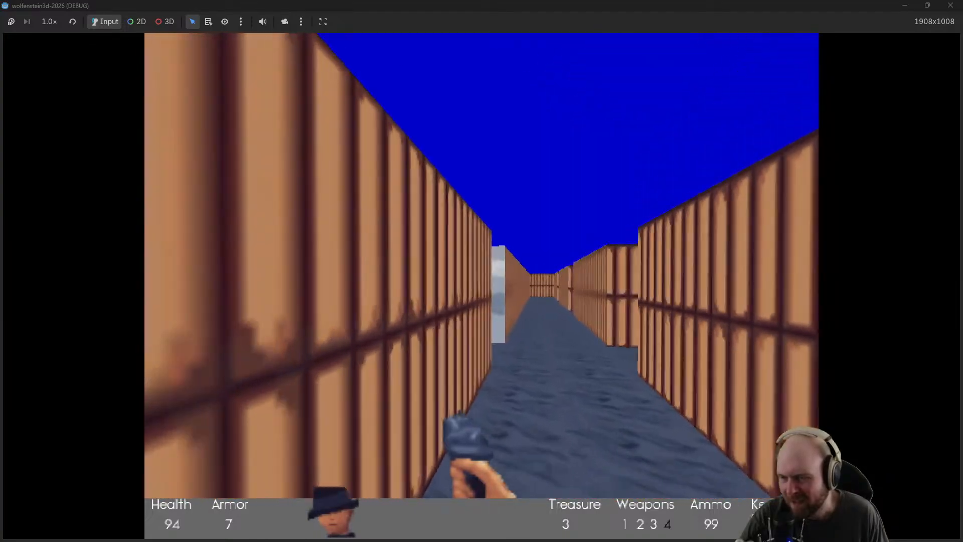
Walk through the white-walled rooms and the brown-and-grey stone passage into the rough rock area
key("w")
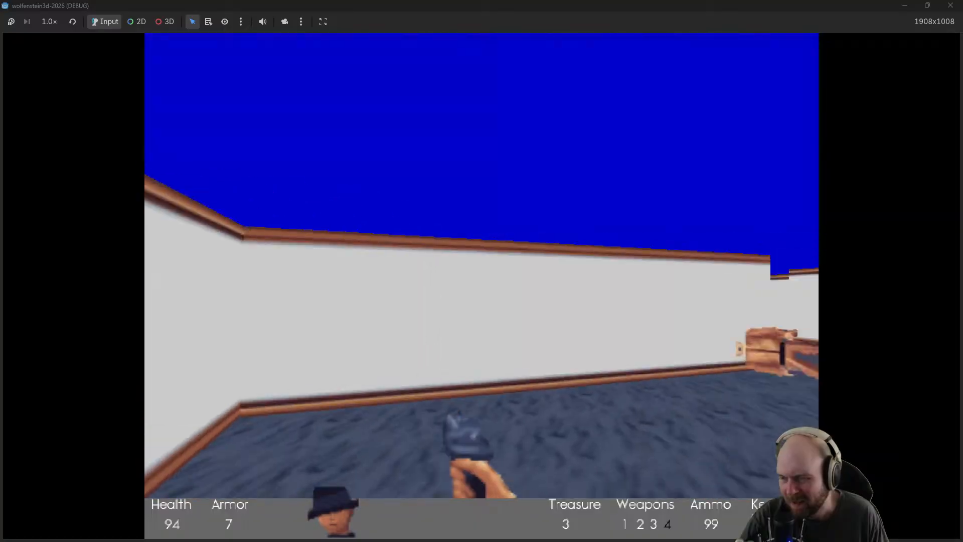
key("w")
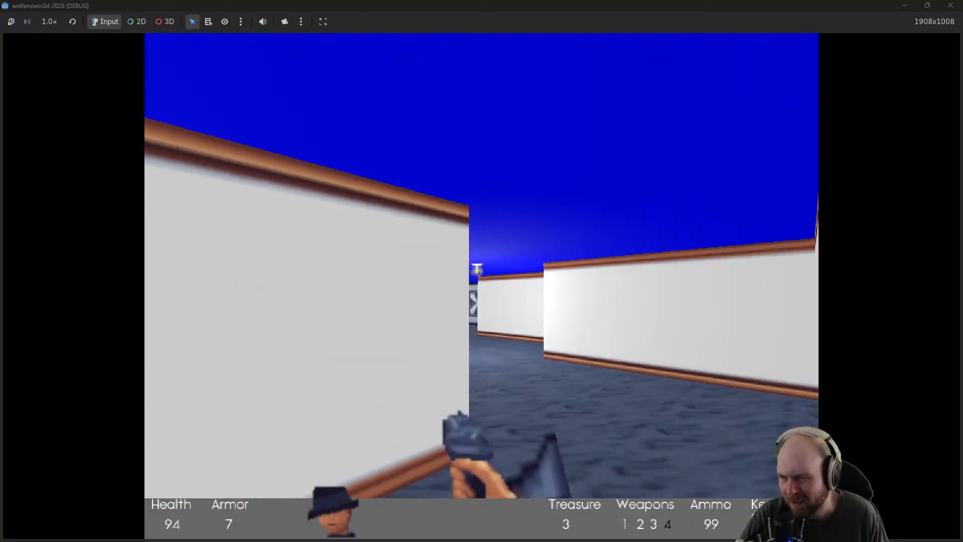
key("w")
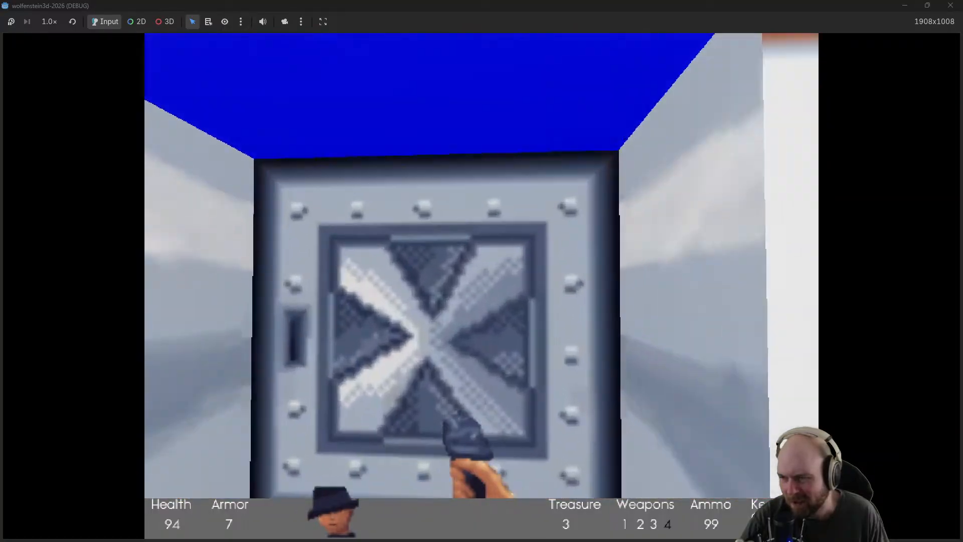
key("w")
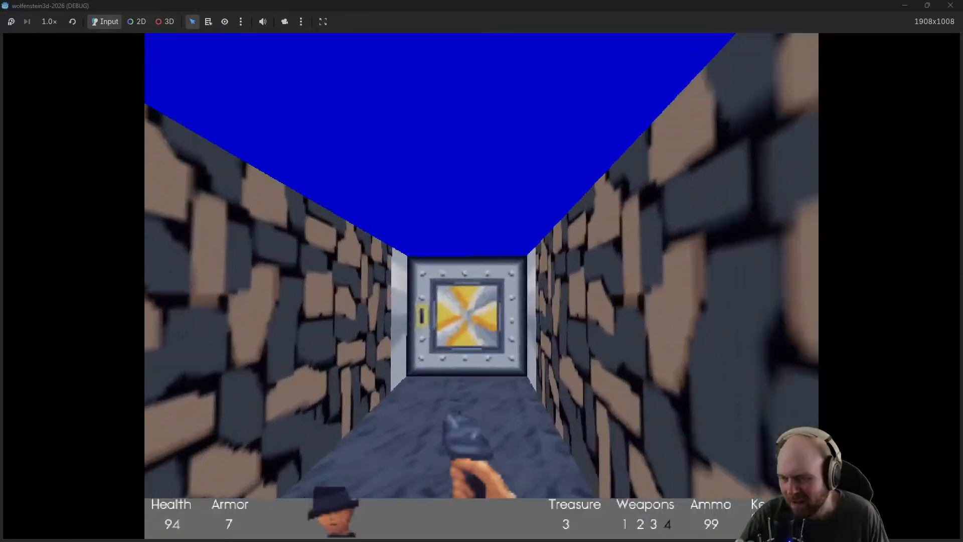
key("w")
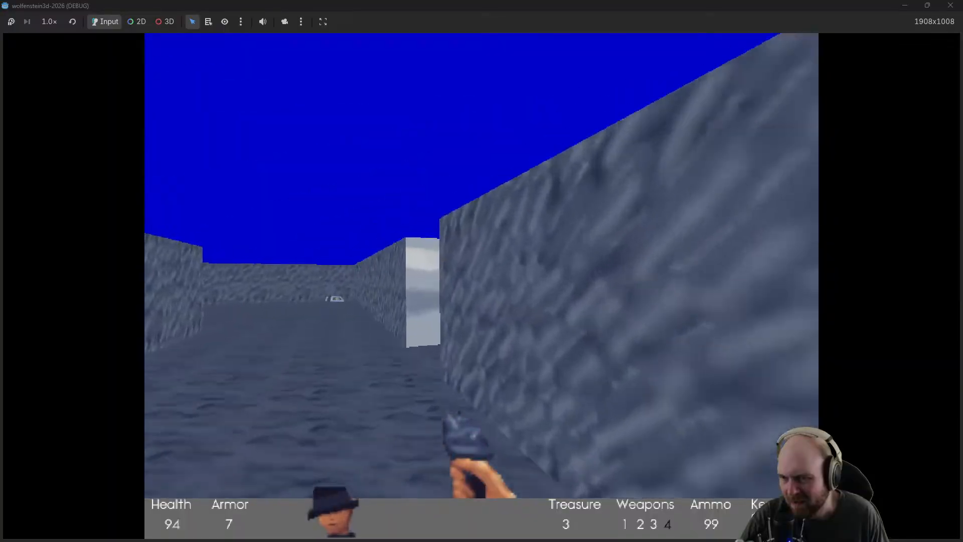
Advance through the rough rock area and open the steel doors leading into the white-walled hall
key("w")
key("e")
key("w")
key("e")
key("w")
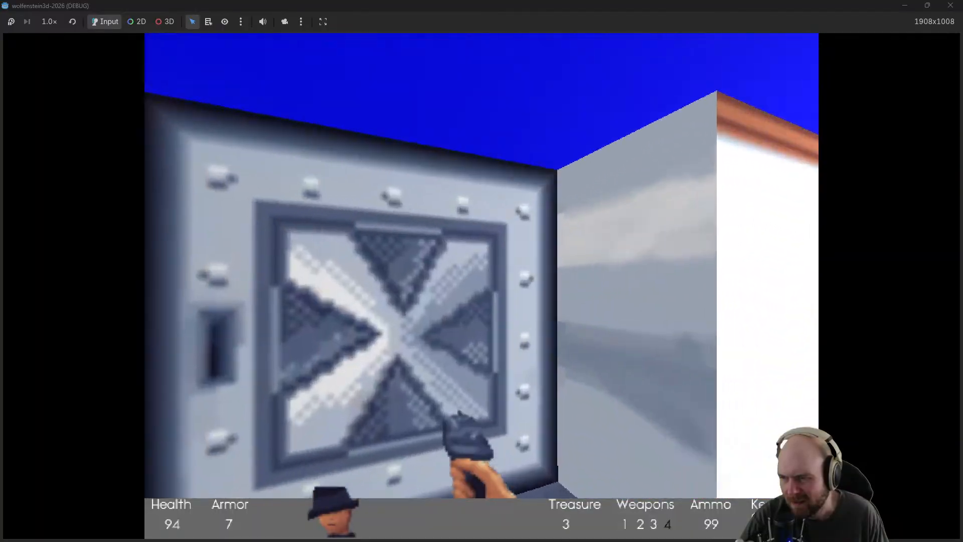
Collect the medkit, open the cyan door at the end of the white-walled hall, and pick up the Automatic Pistol in the purple room
key("w")
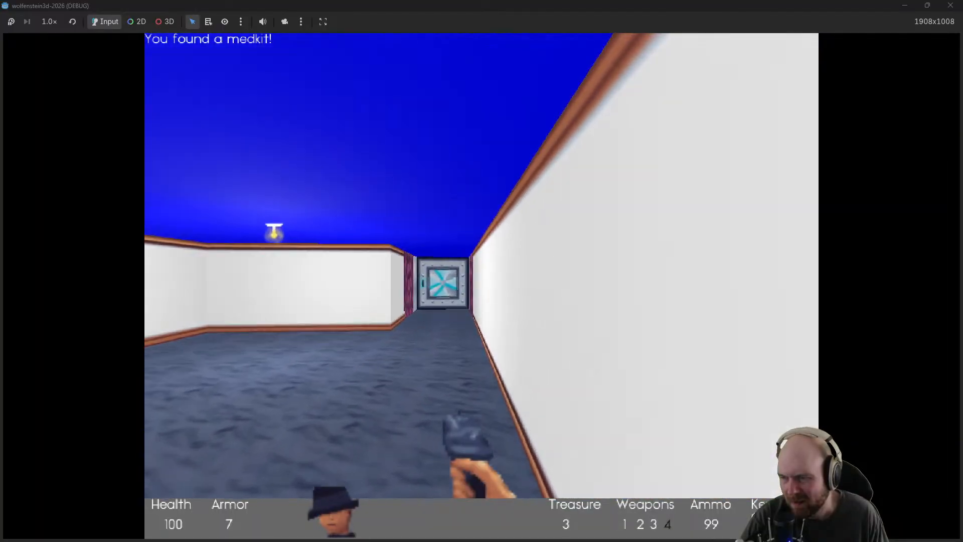
key("w")
key("e")
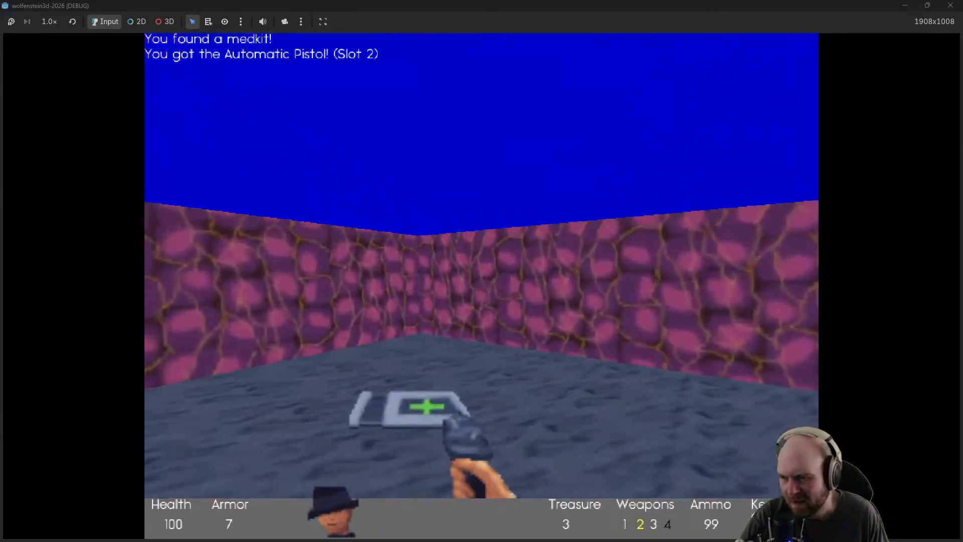
Leave the purple room and go along the long white-walled corridor to the plain steel door
key("w")
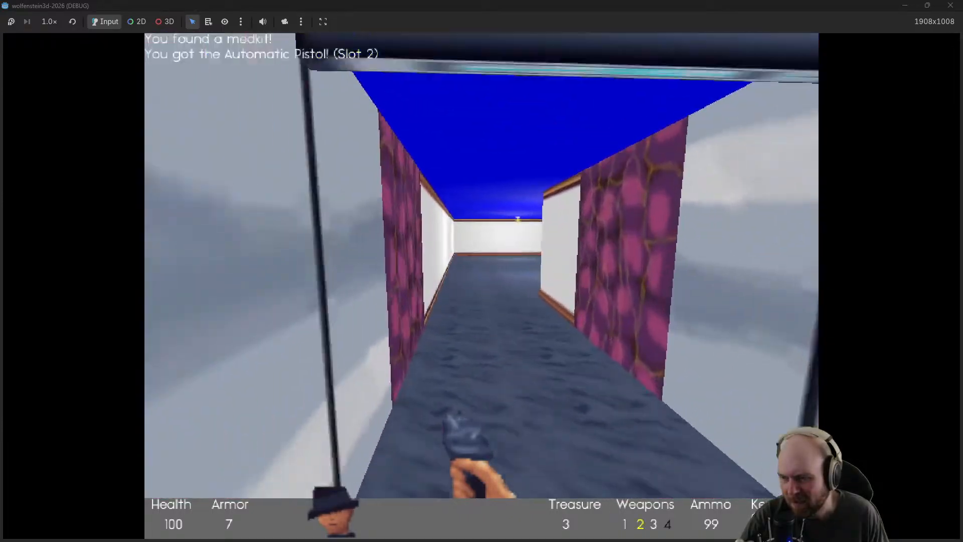
key("w")
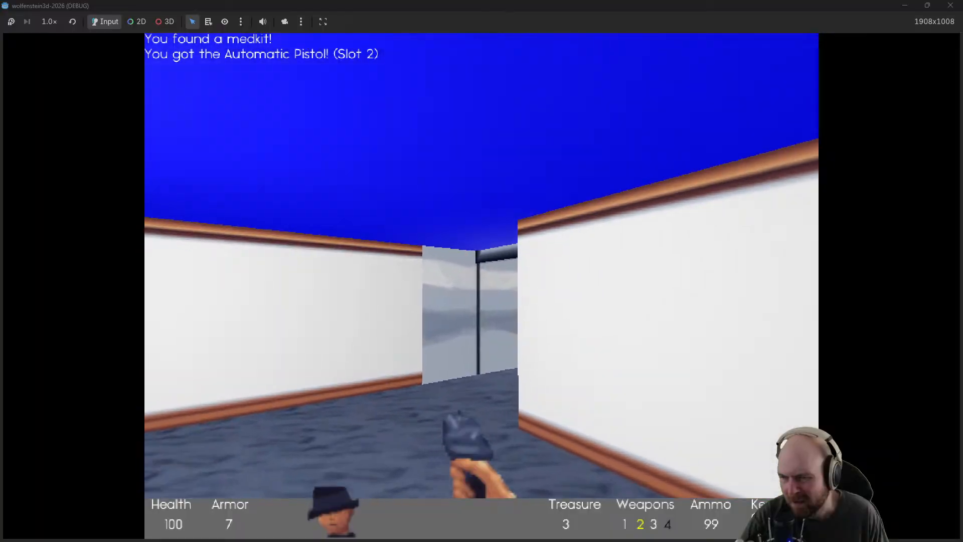
key("w")
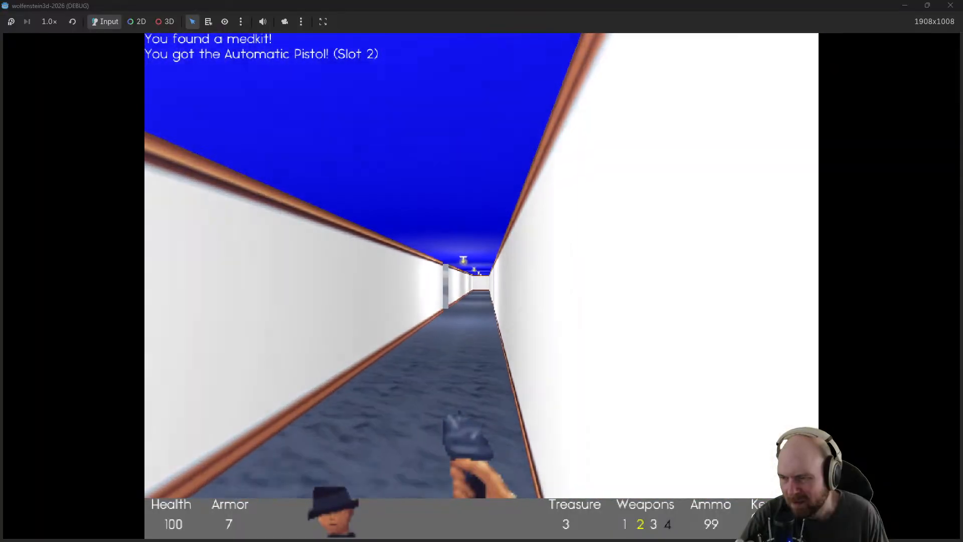
key("w")
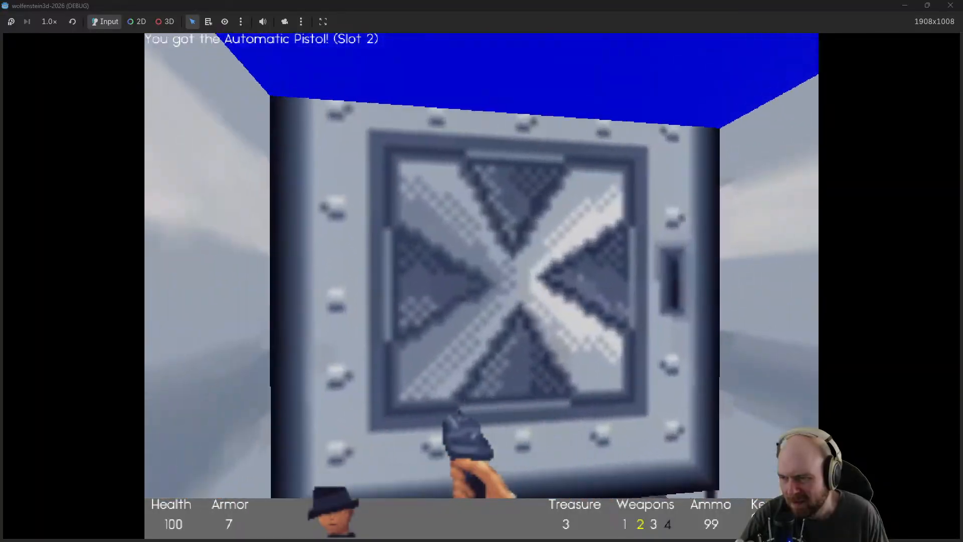
Shoot the guards in the open rough rock area and continue to the steel door beside the dark tiles
key("w")
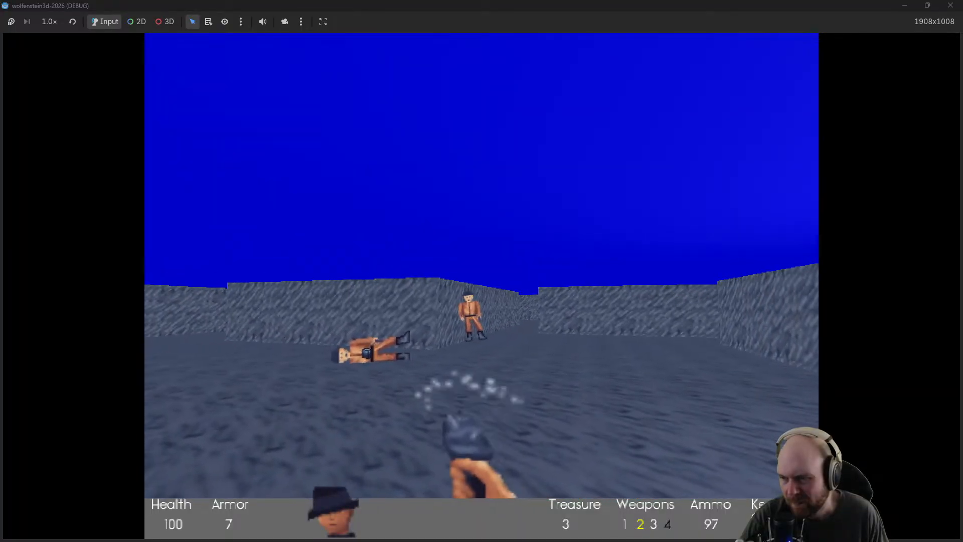
key("w")
key("w")
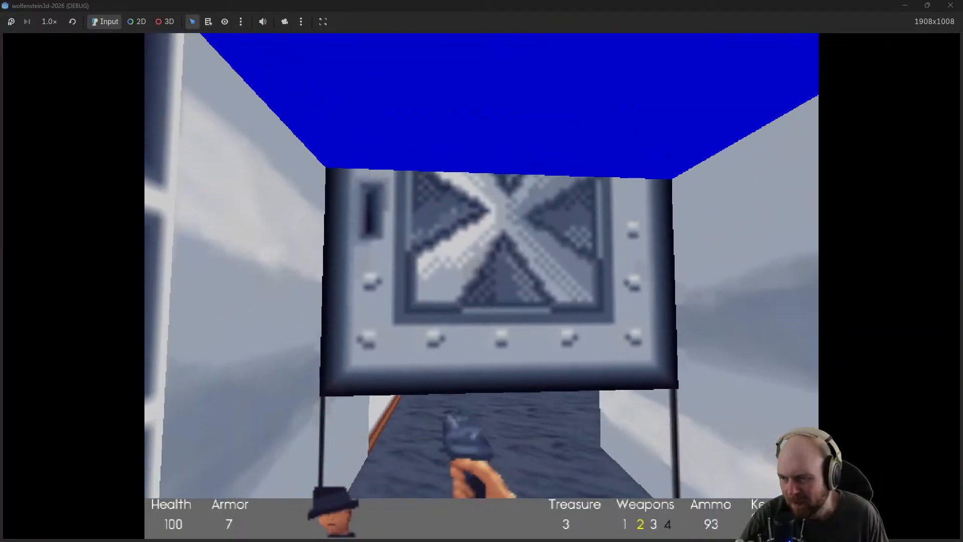
Go through the dark-tiled passage's steel doors and back across the rough rock area into the brown-and-grey stone passage
key("w")
key("w")
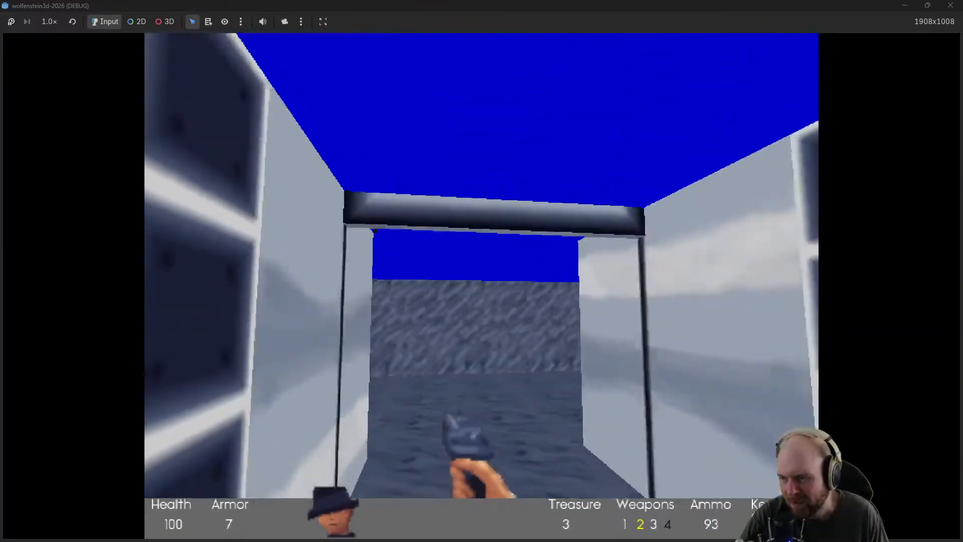
key("w")
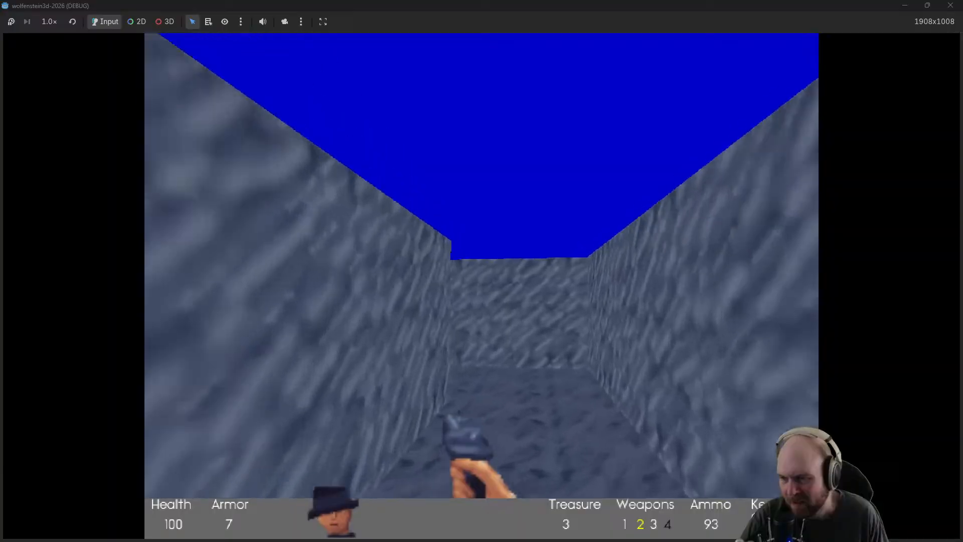
key("w")
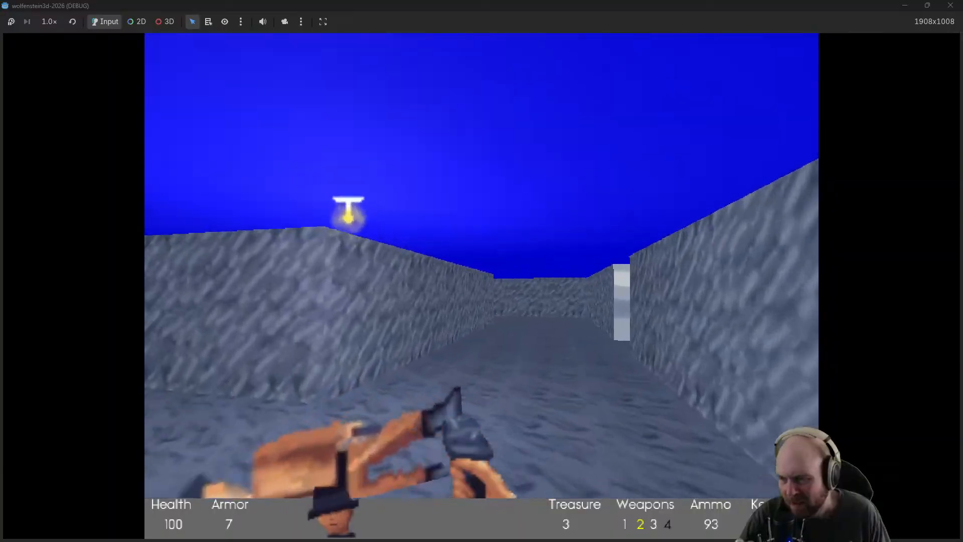
key("w")
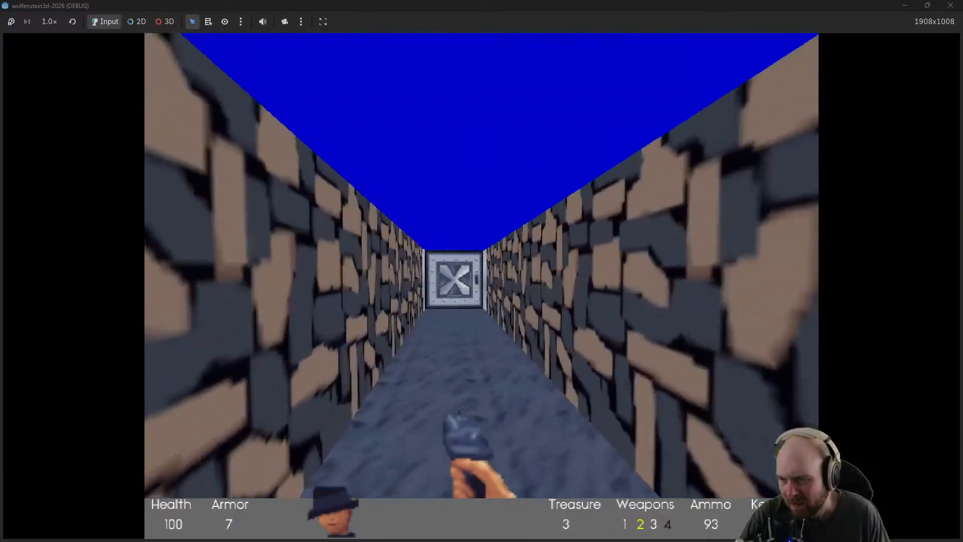
Return through the steel door and the white-walled rooms, and follow the wood-panelled corridors to the next steel door
key("w")
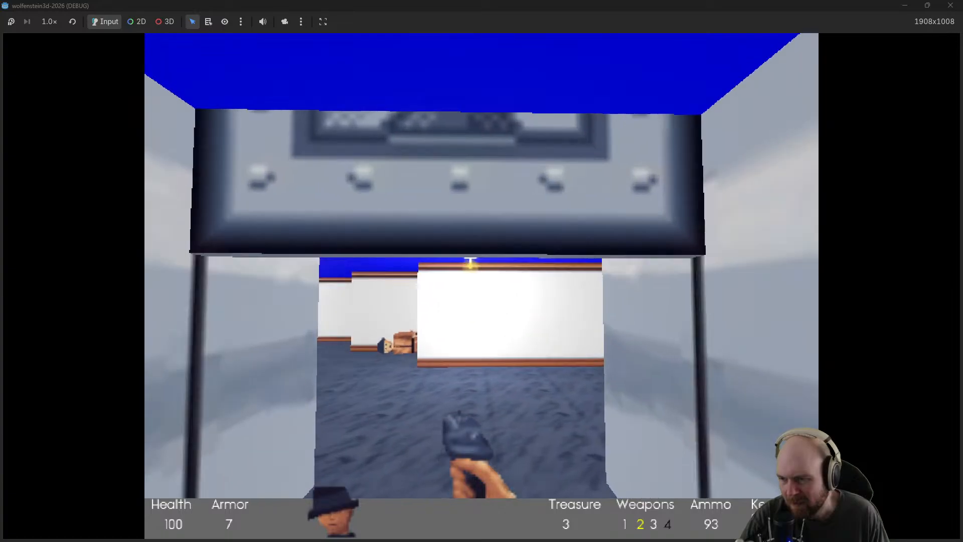
key("w")
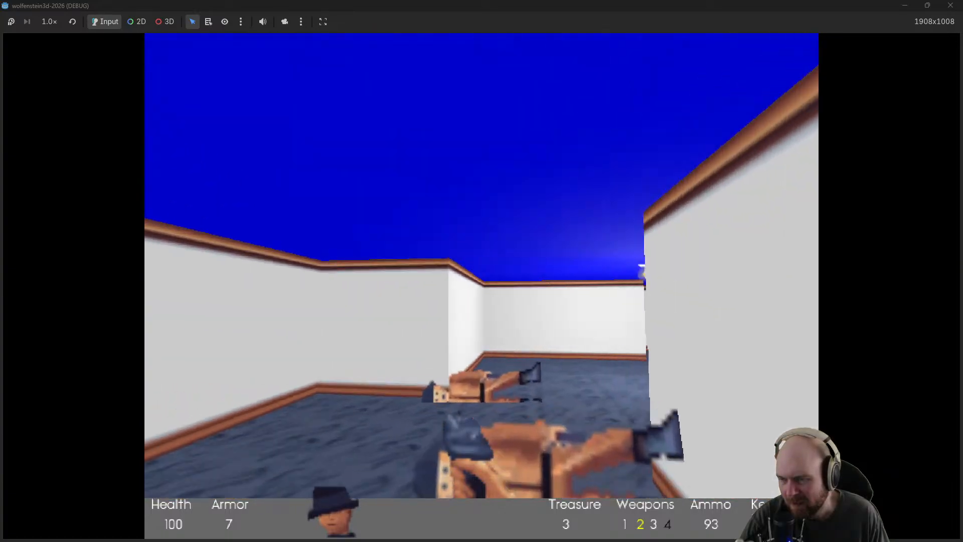
key("w")
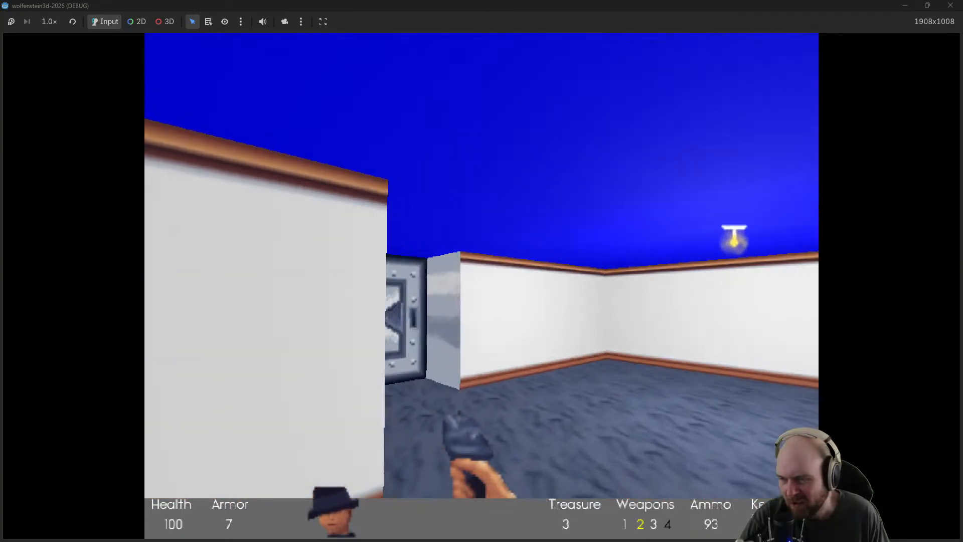
key("w")
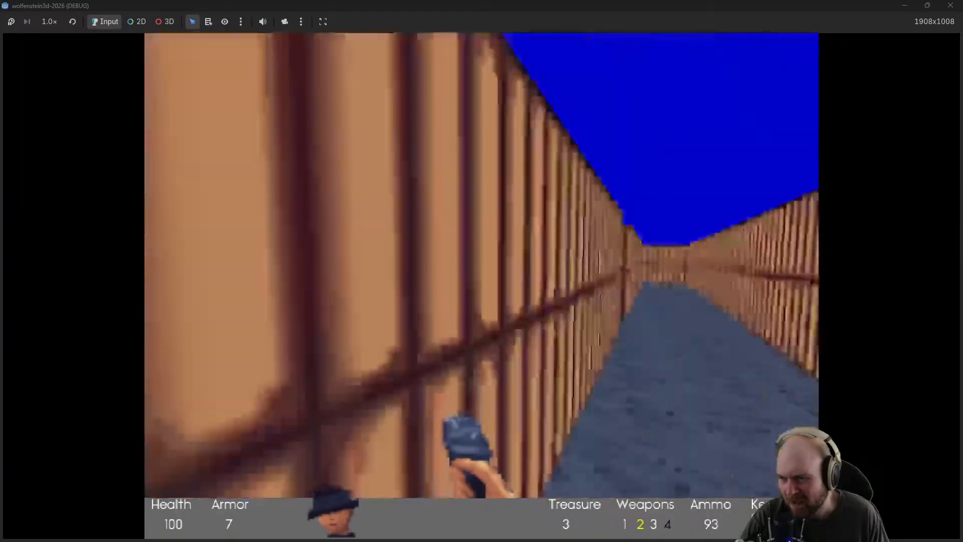
key("w")
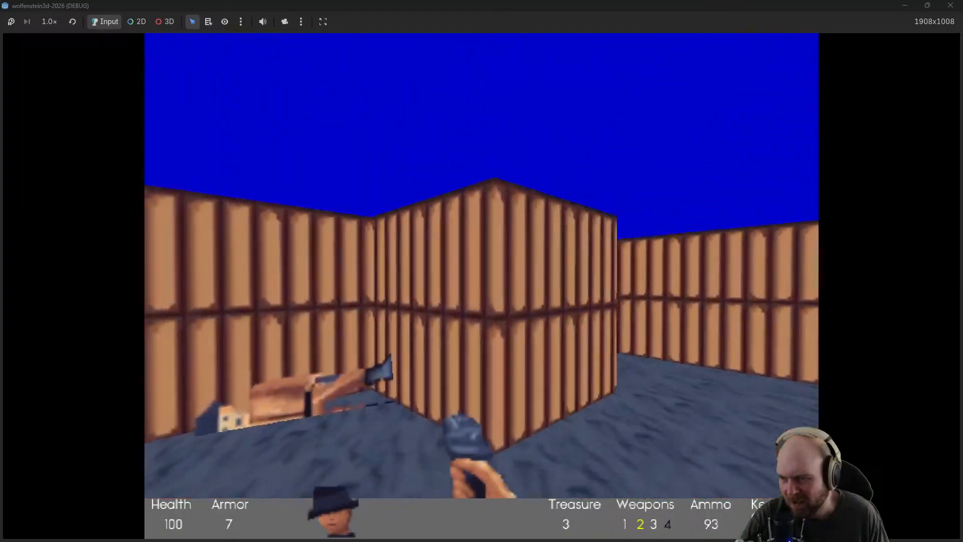
key("w")
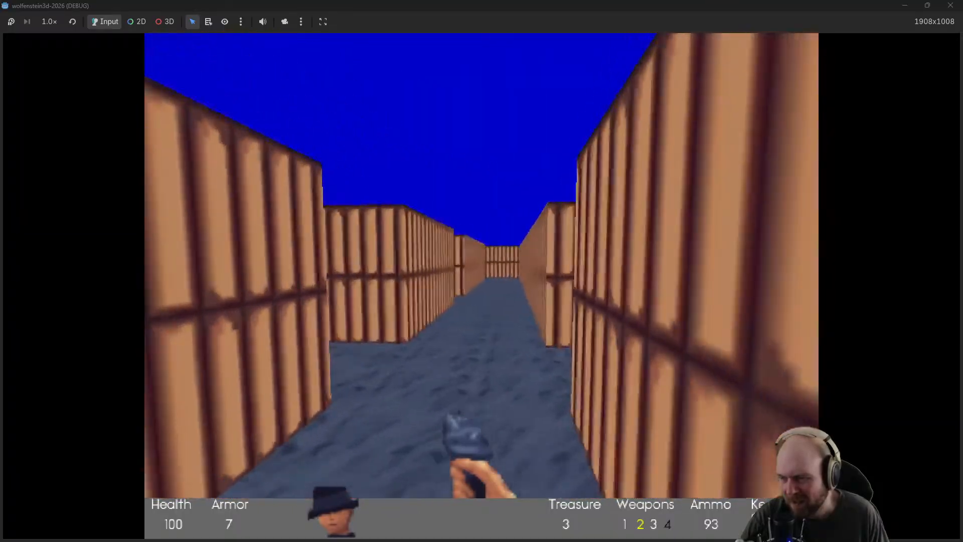
key("w")
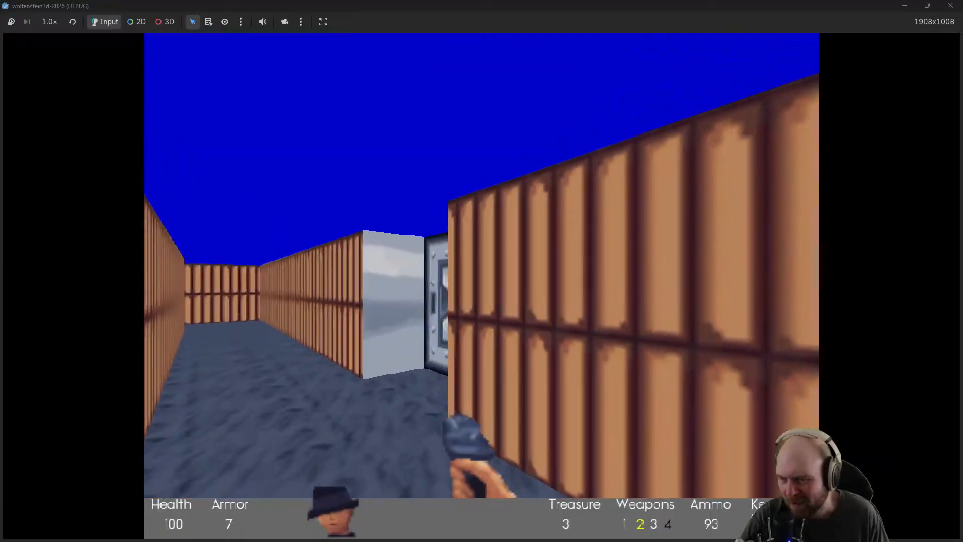
Open the steel door off the wood-panelled corridor and cross the grey stone hall to its far steel door
key("space")
key("w")
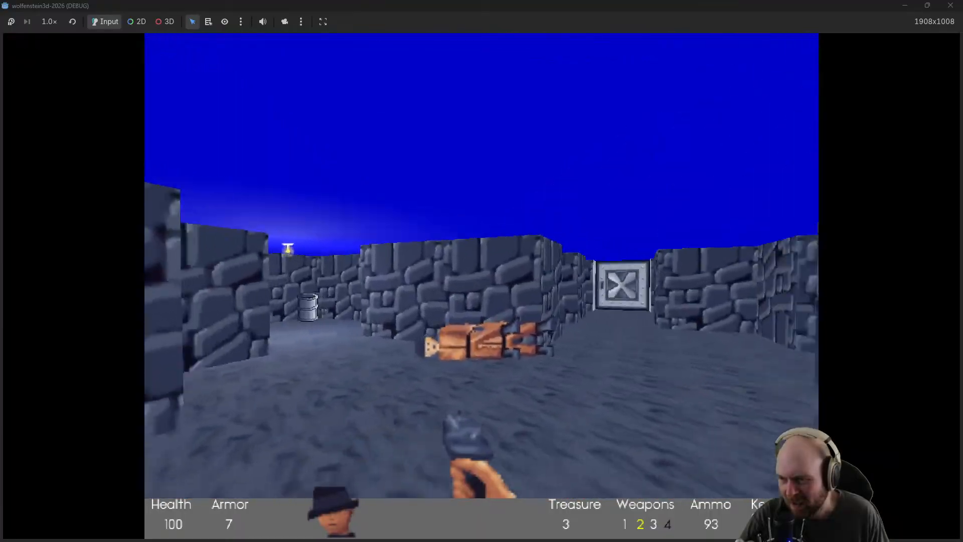
key("w")
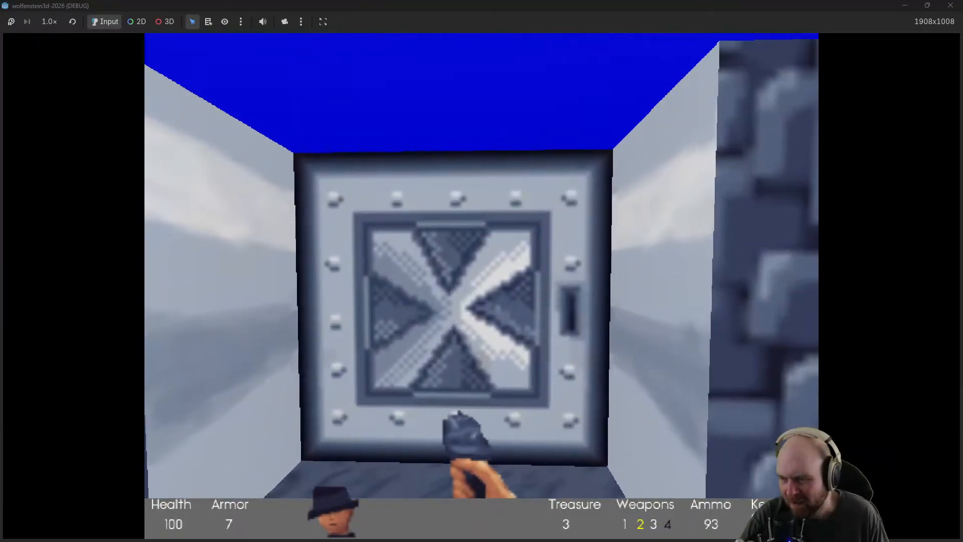
Go through the steel doors, cross the grey stone and dark-tiled rooms, and open the far steel door
key("space")
key("w")
key("space")
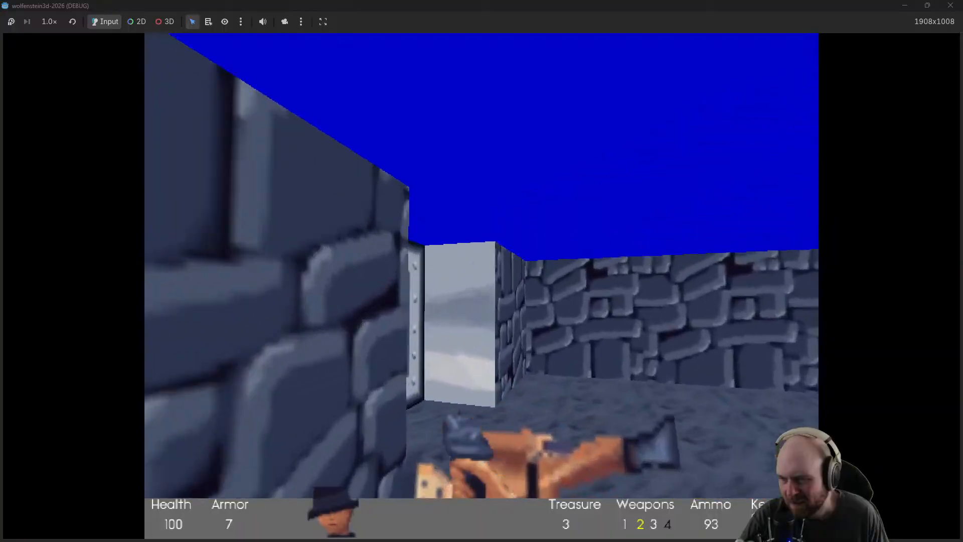
key("w")
key("space")
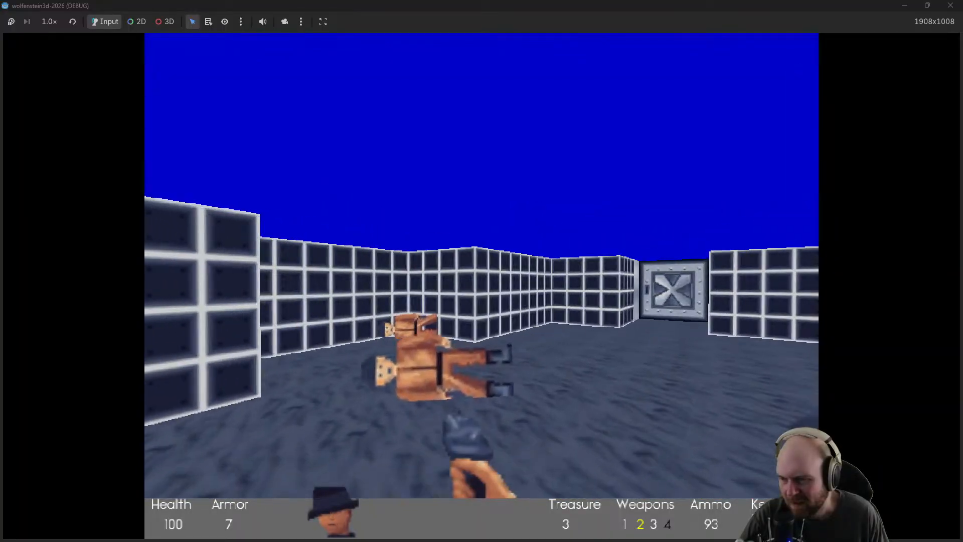
key("w")
key("space")
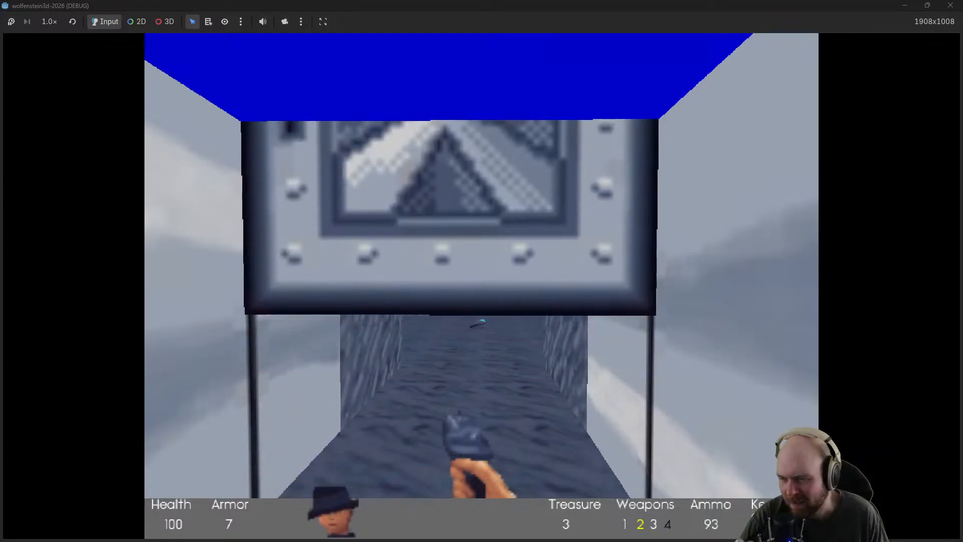
Pick up the Magnifying Glass in the rough stone passage and shoot the guard at the wood-panelled room's entrance
key("w")
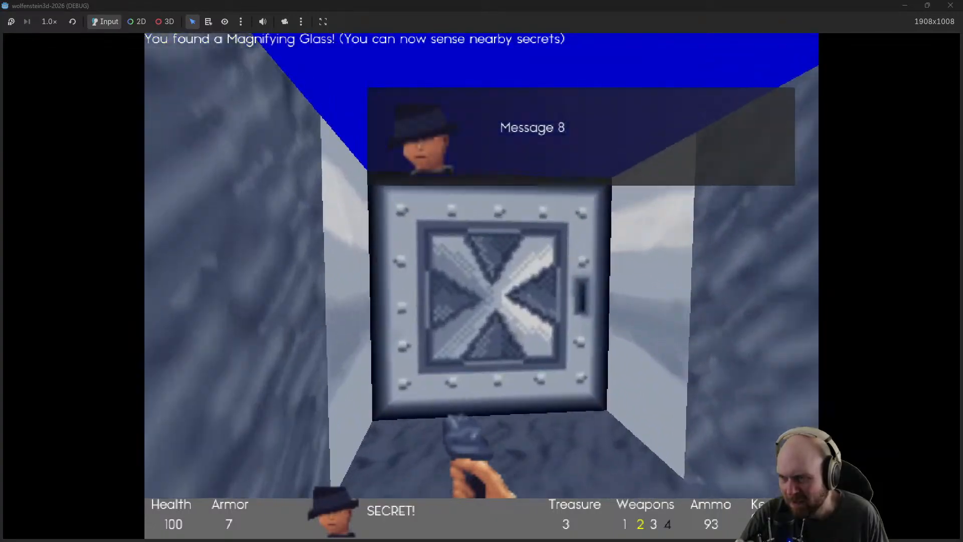
key("w")
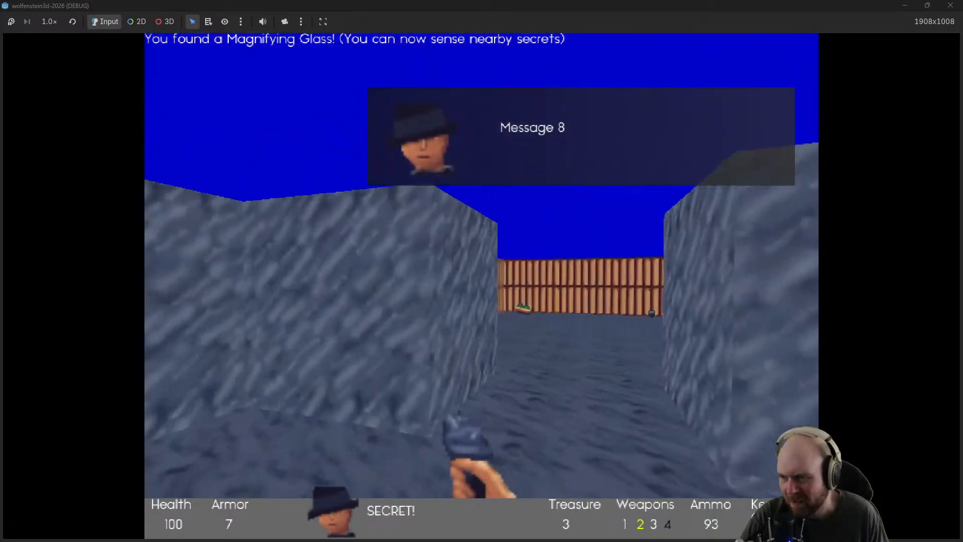
key("w")
left_click(482, 286)
left_click(482, 286)
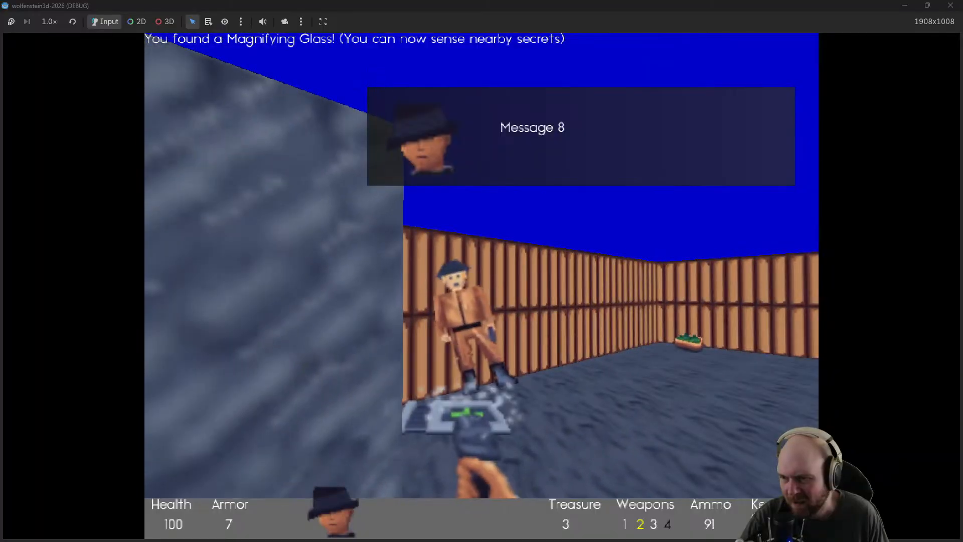
Collect the bullets and box of grenades, and shoot the next wood-panelled room's guard on the way through its steel door
key("w")
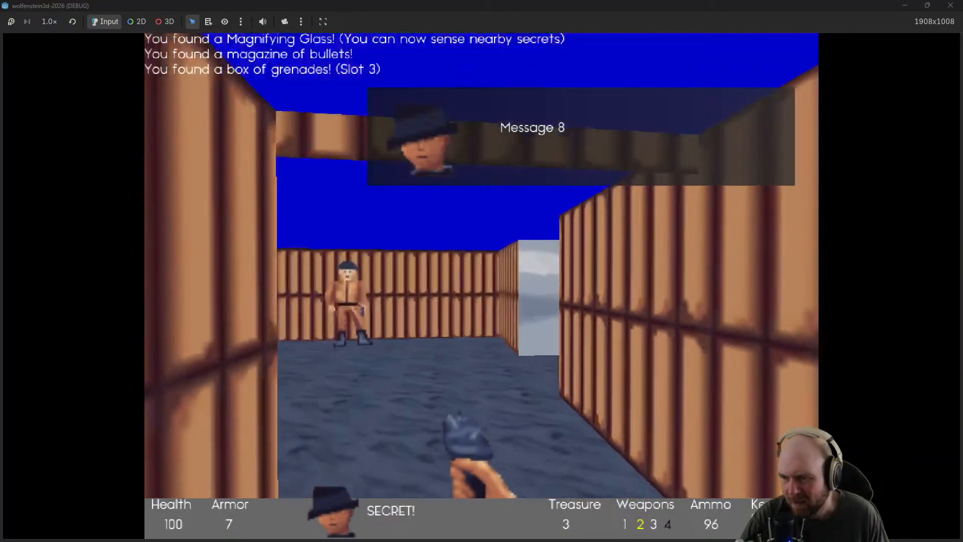
left_click(482, 286)
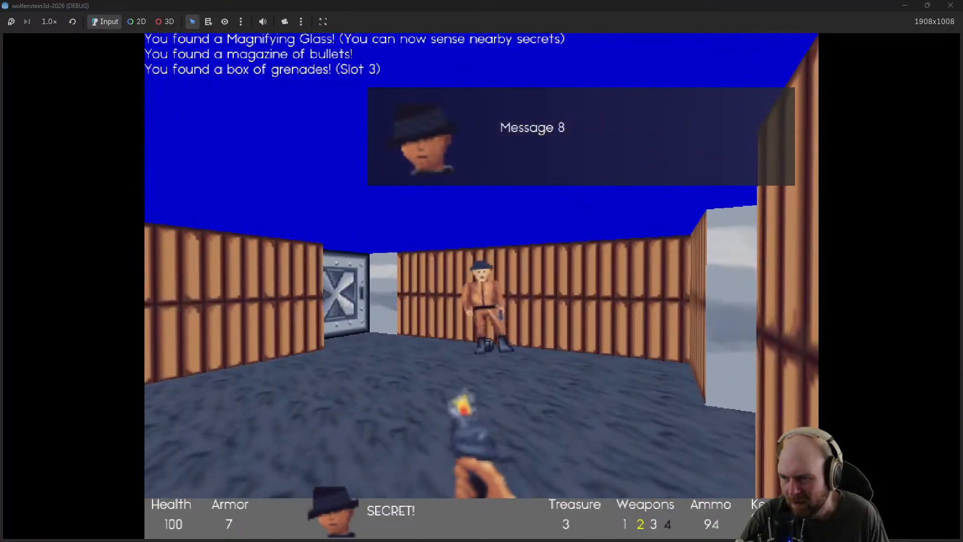
left_click(481, 286)
key("w")
key("e")
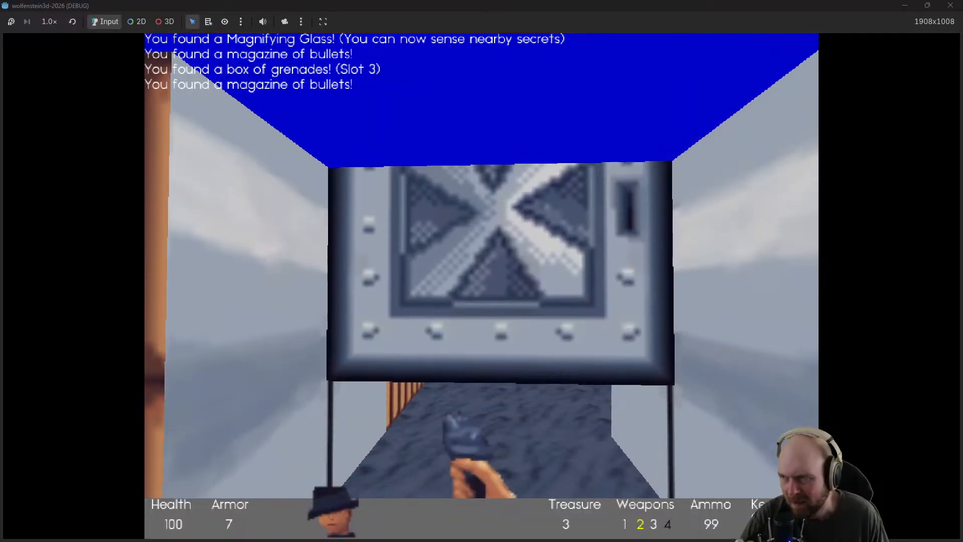
Shoot the green-uniformed enemy and the brown-uniformed guard in the wood-panelled room behind the steel door
key("w")
left_click(481, 286)
left_click(482, 286)
left_click(481, 286)
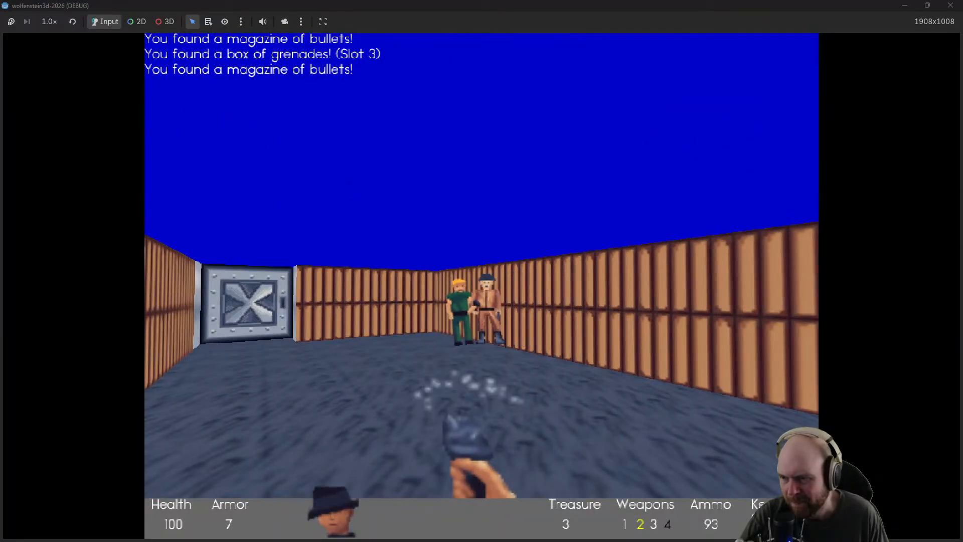
left_click(481, 286)
key("w")
left_click(482, 286)
left_click(482, 286)
left_click(482, 286)
left_click(481, 286)
left_click(482, 286)
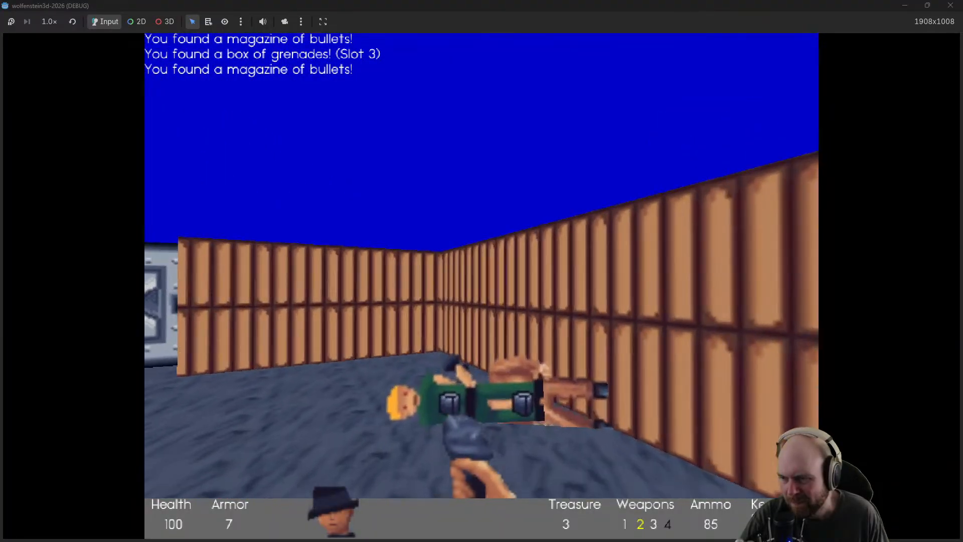
Go through the last steel door, use the wall switch to end the level, and dismiss the level summary
key("w")
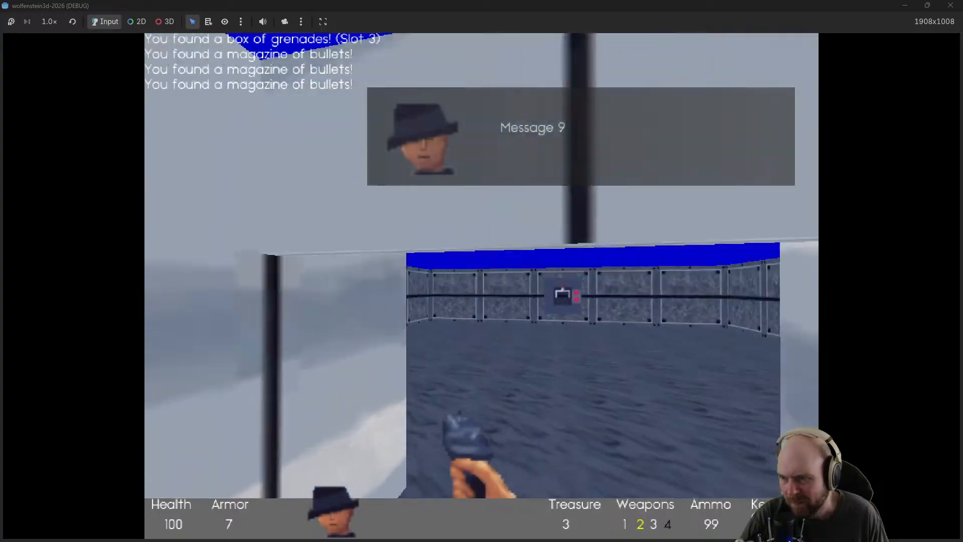
key("w")
key("e")
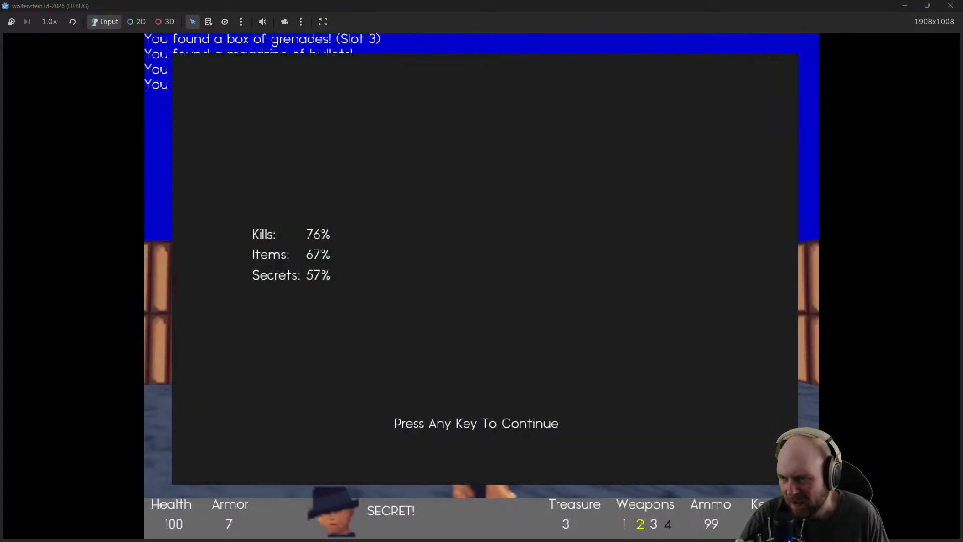
key("space")
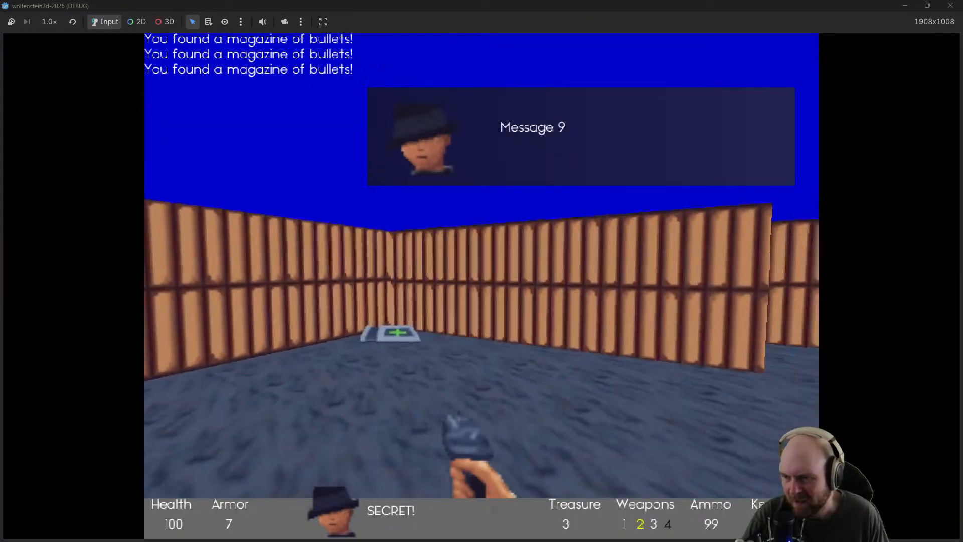
Stop the play-test and examine the level map around the large blue stone area
key("Escape")
scroll(598, 229, "down", 5)
middle_click_drag(586, 295, 398, 196)
middle_click_drag(464, 202, 233, 306)
middle_click_drag(306, 247, 276, 283)
middle_click_drag(393, 265, 292, 187)
middle_click_drag(299, 289, 523, 281)
middle_click_drag(519, 232, 463, 269)
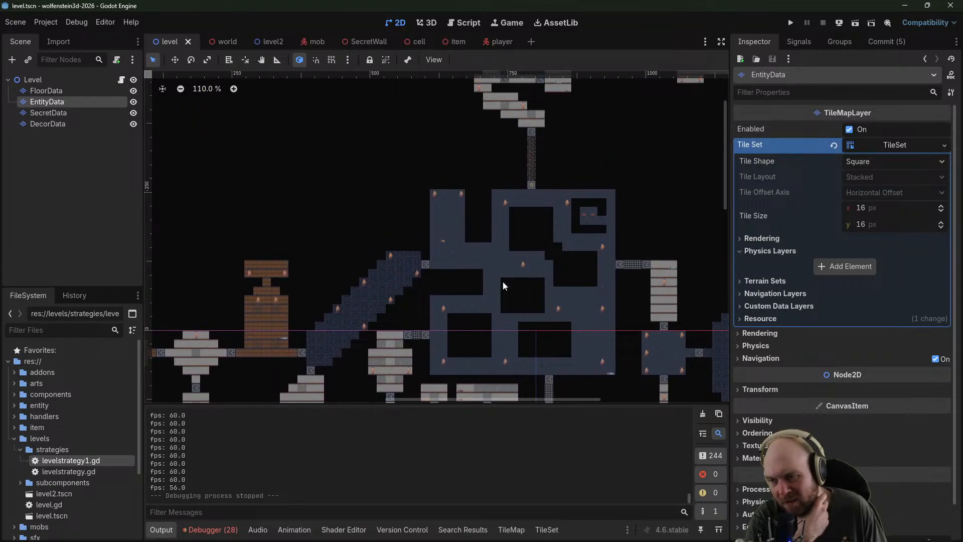
Replace the brown guard in the middle of the large blue stone area with the green-uniformed enemy and save the level
scroll(527, 269, "up", 8)
right_click(526, 258)
key("Escape")
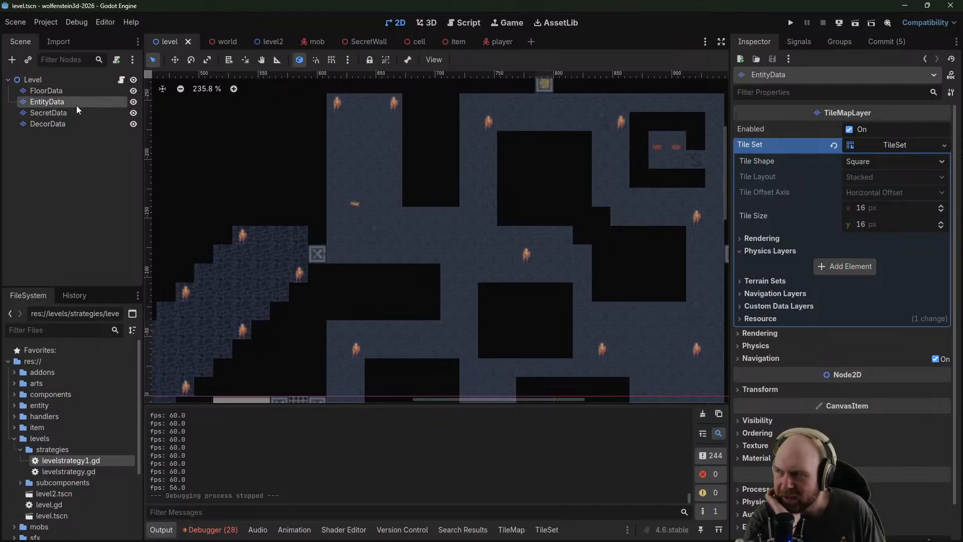
left_click(525, 535)
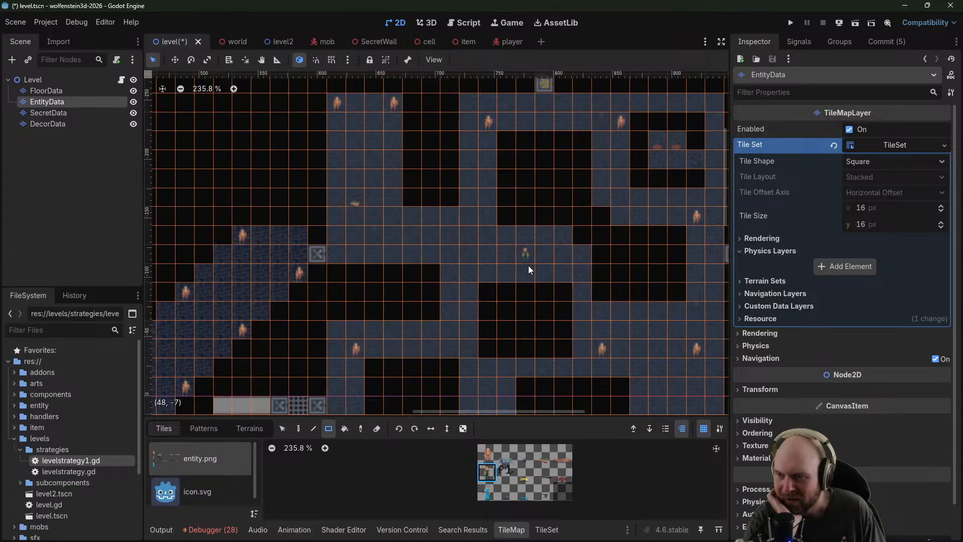
middle_click_drag(322, 331, 542, 234)
middle_click_drag(362, 320, 663, 333)
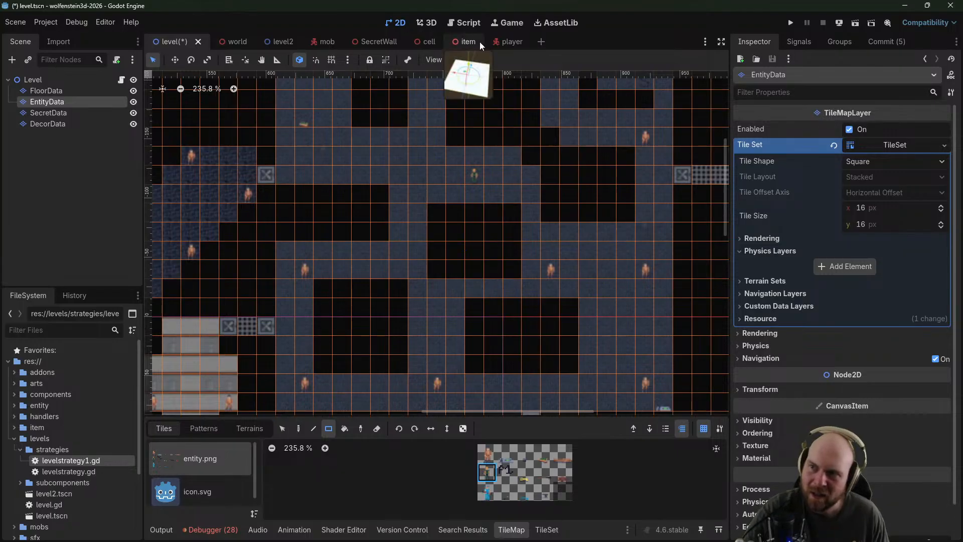
key("ctrl+s")
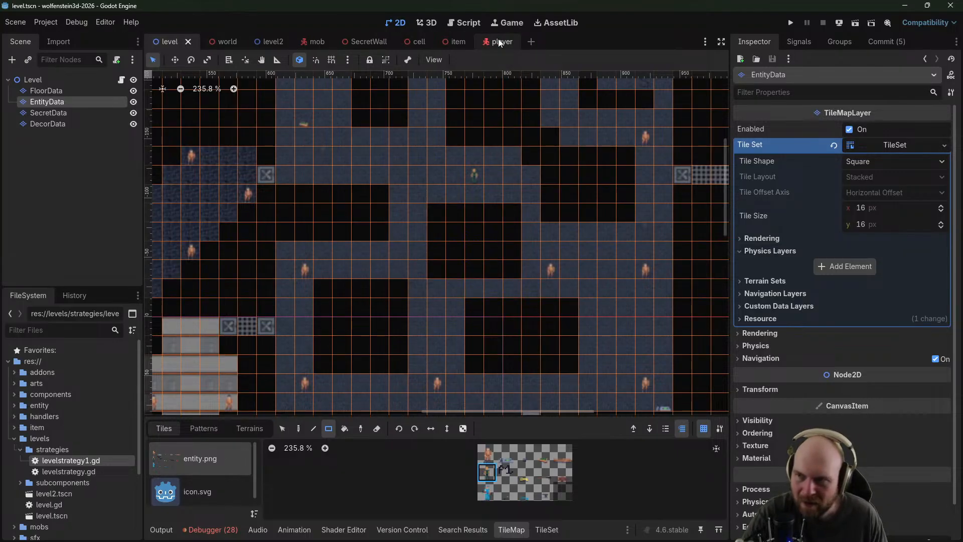
Open the Player scene's script and examine the WEAPON_SOUND_DIST check in the fire_weapon function
left_click(499, 44)
left_click(122, 80)
scroll(407, 292, "down", 6)
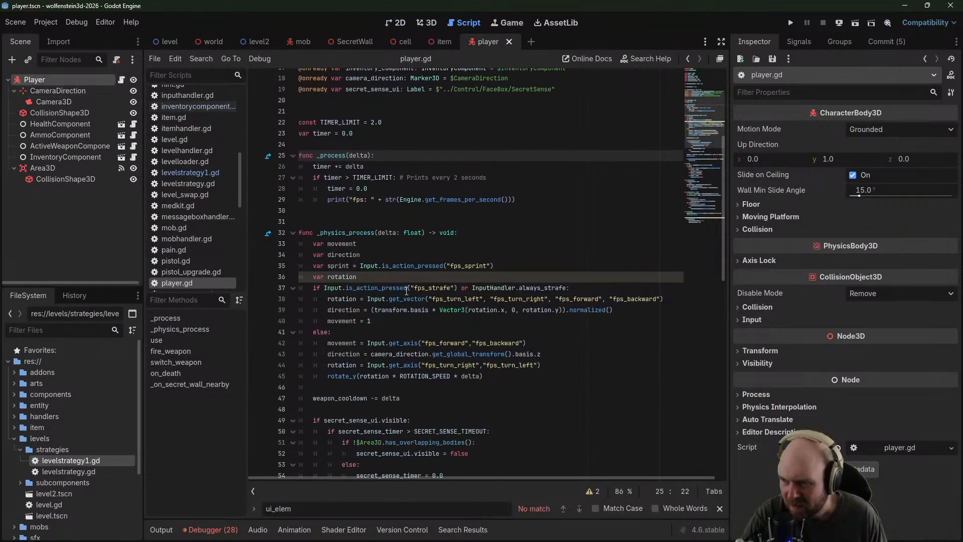
scroll(407, 291, "down", 11)
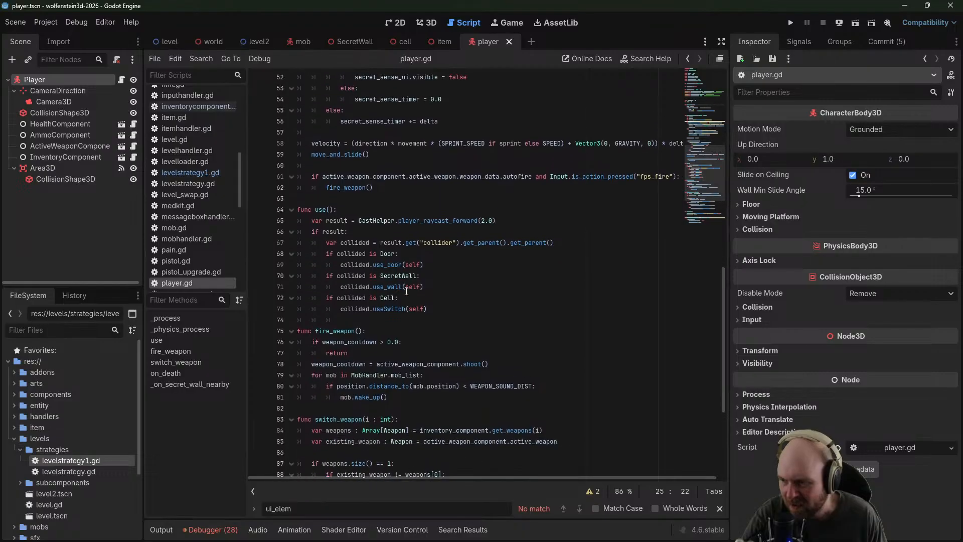
scroll(407, 291, "up", 1)
scroll(413, 307, "down", 1)
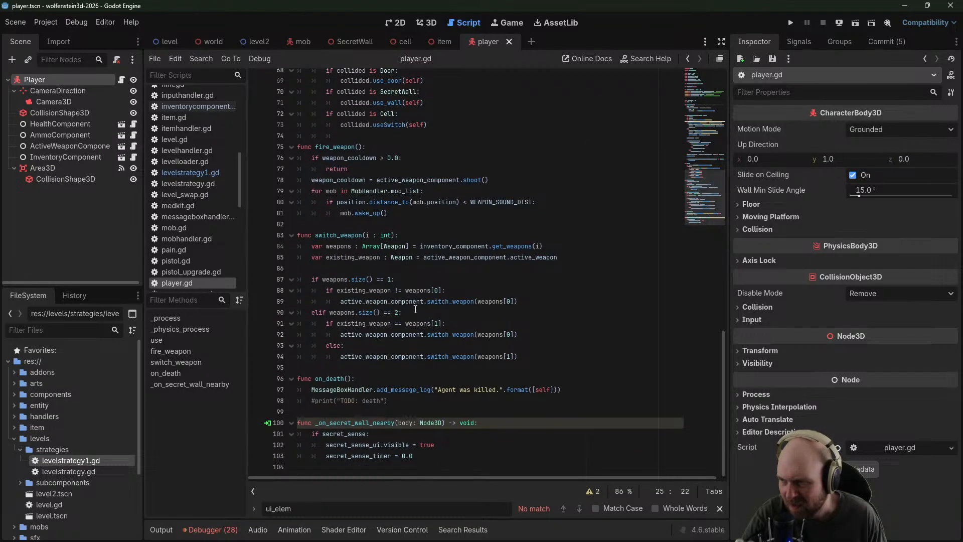
left_click_drag(725, 400, 727, 325)
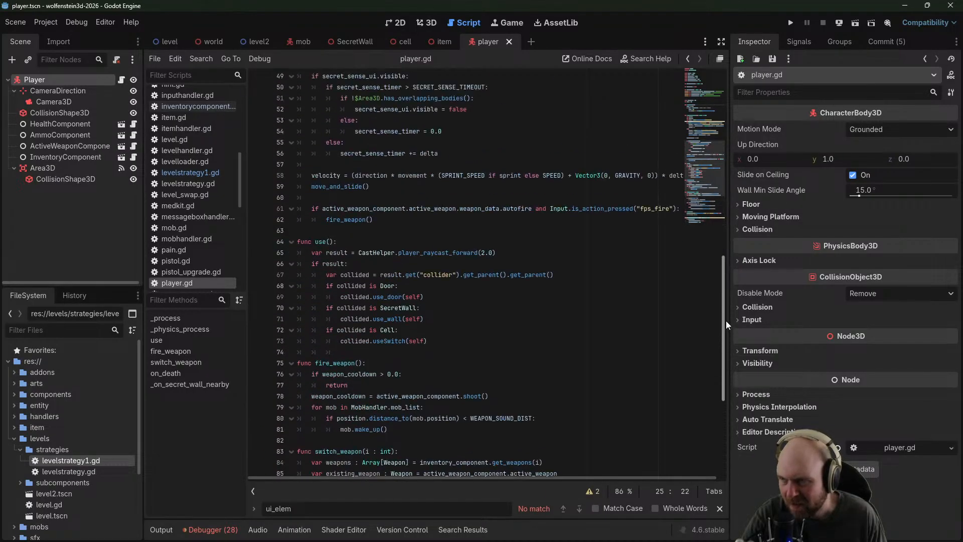
scroll(395, 174, "down", 6)
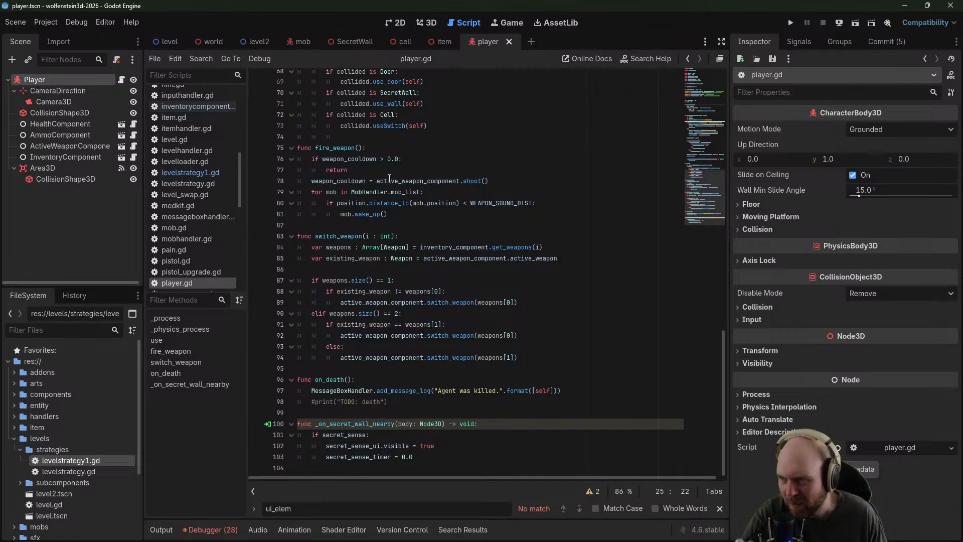
left_click(507, 208)
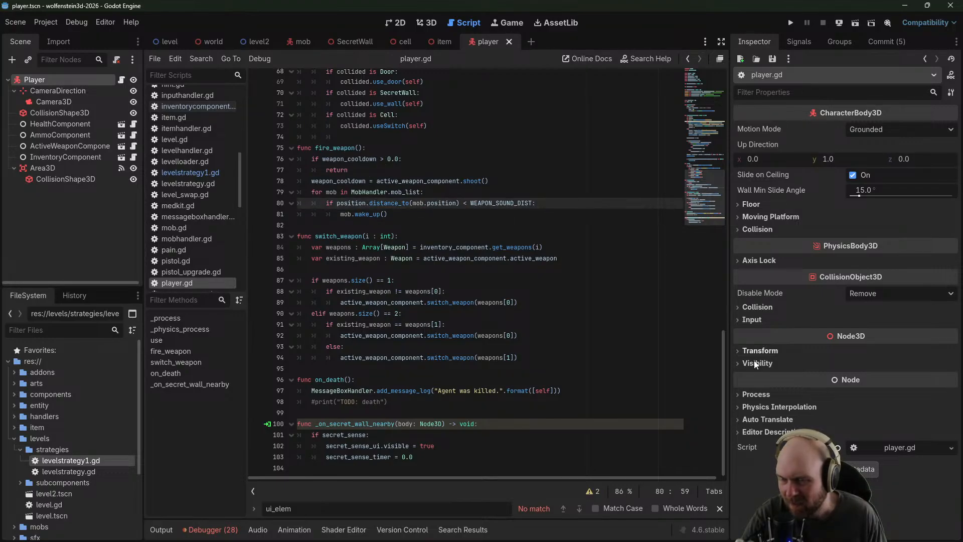
Set the WEAPON_SOUND_DIST constant to 40.0 in player.gd and save the script
left_click_drag(725, 356, 707, 93)
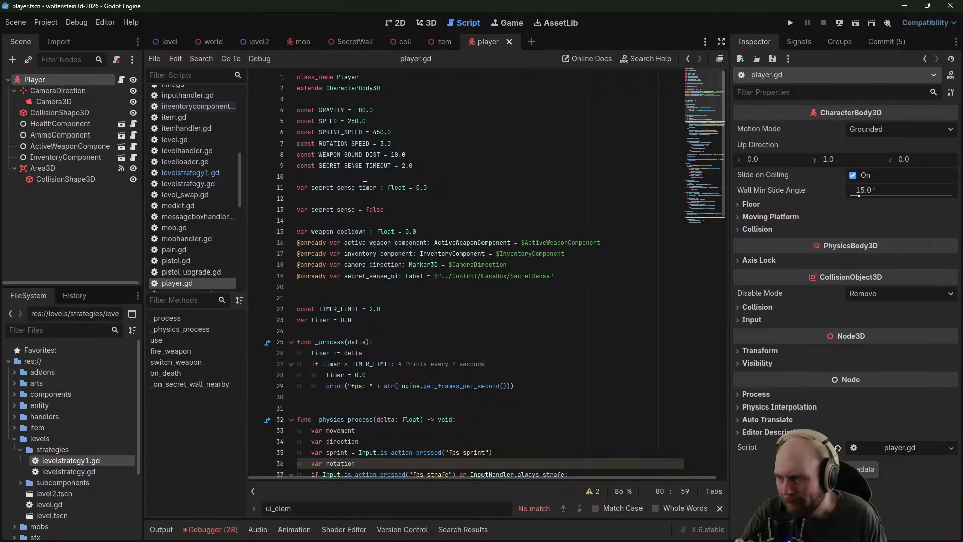
left_click(395, 154)
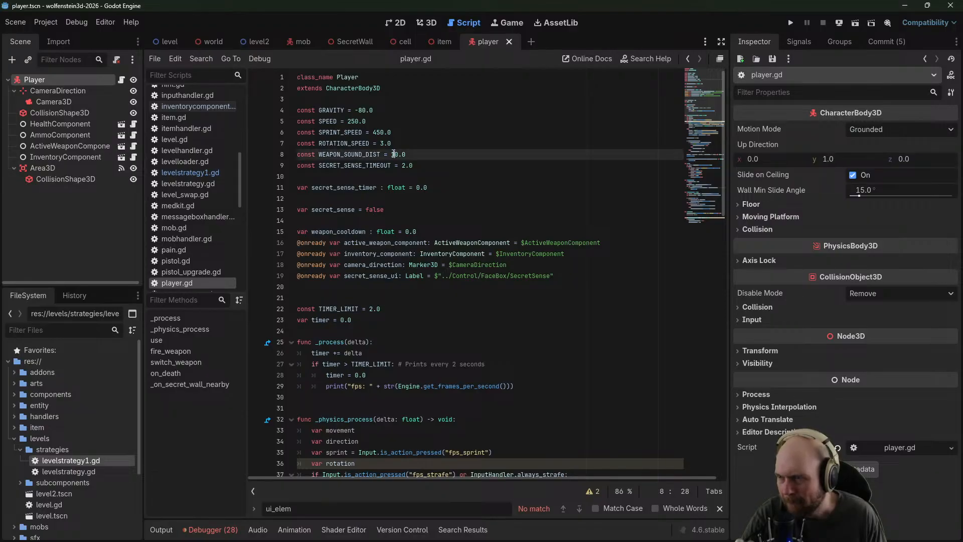
key("ctrl+s")
left_click(471, 131)
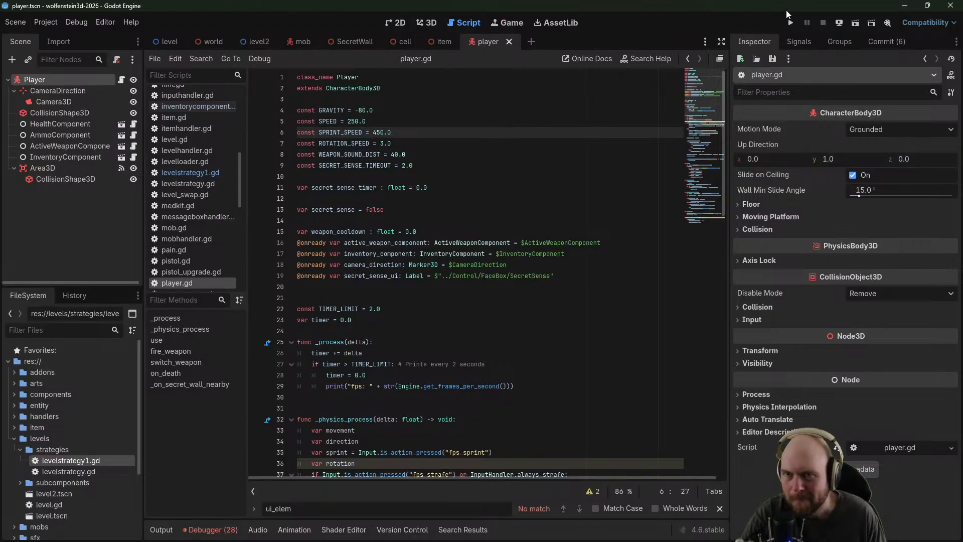
Run the project and open the steel door of the wood-panelled starting room
left_click(789, 22)
key("w")
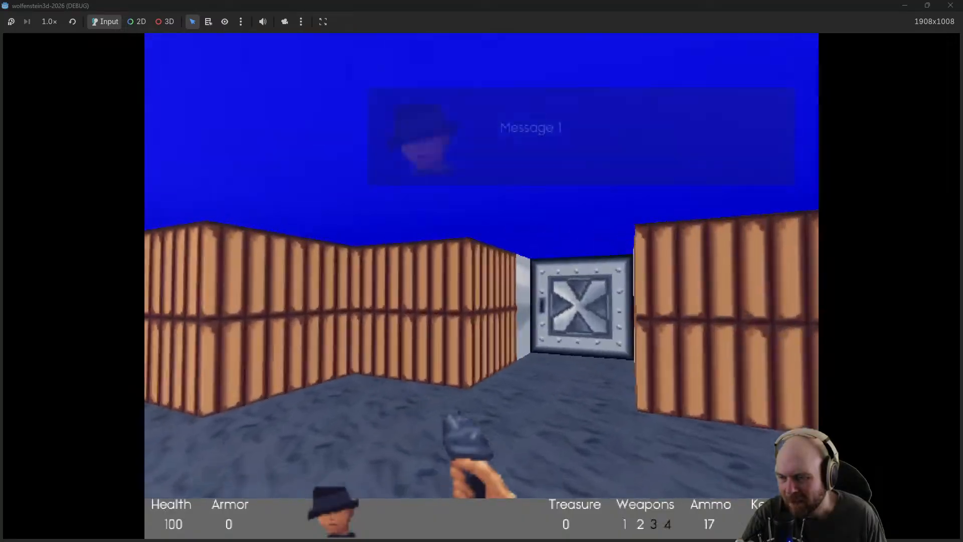
key("w")
key("e")
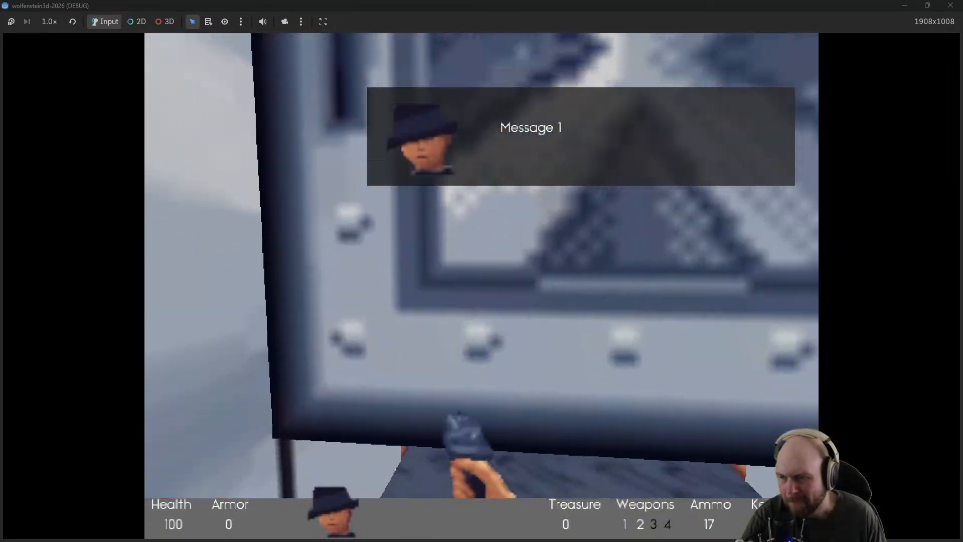
Shoot the guard in the white-walled room, collect the dropped bullets, and continue through the next steel door
key("w")
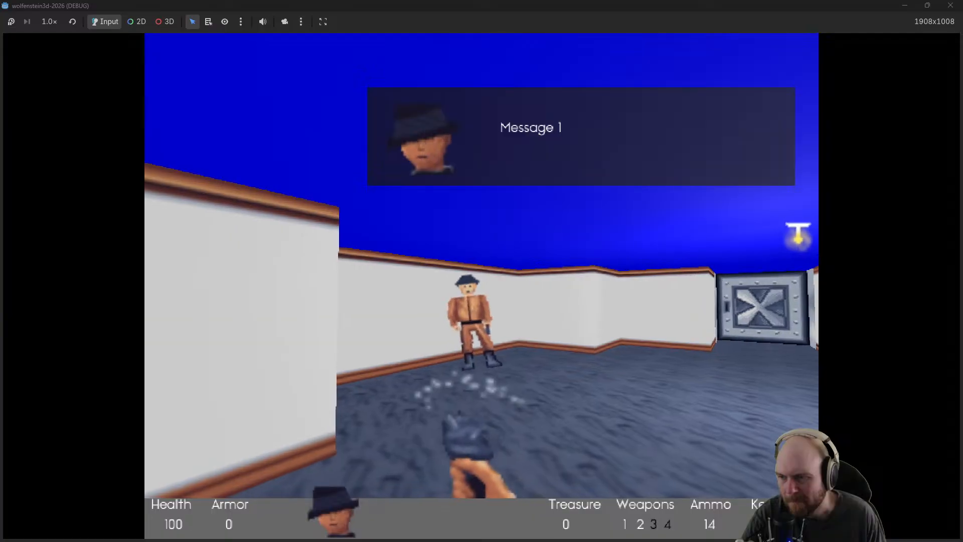
key("w")
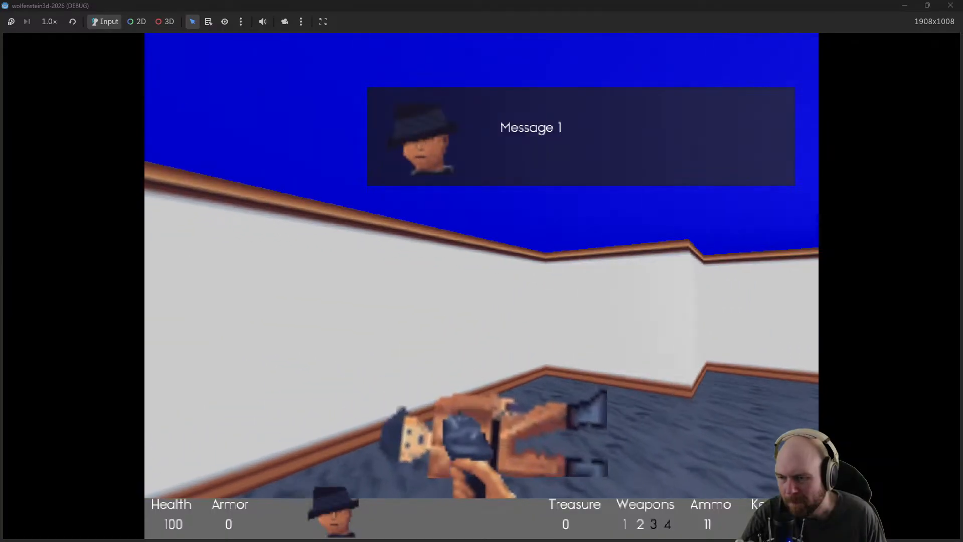
key("w")
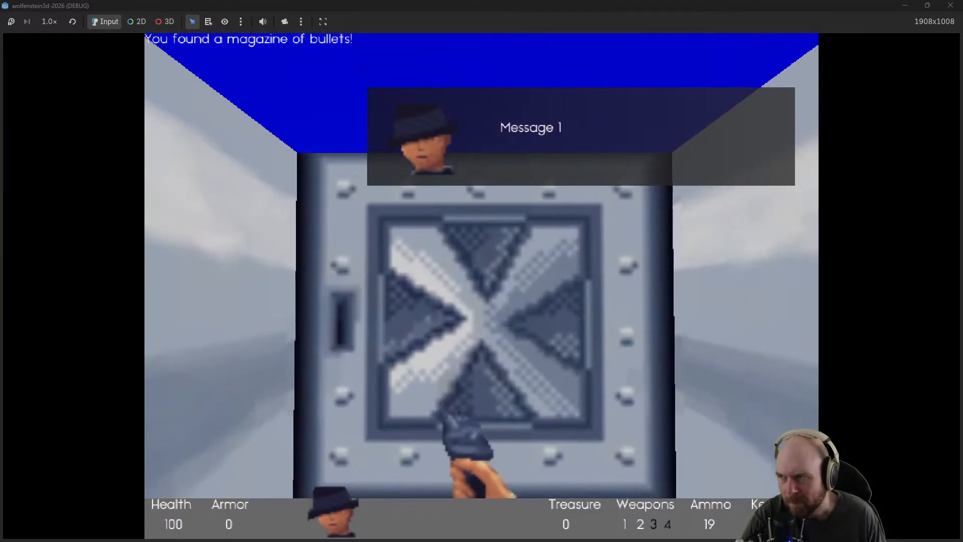
key("e")
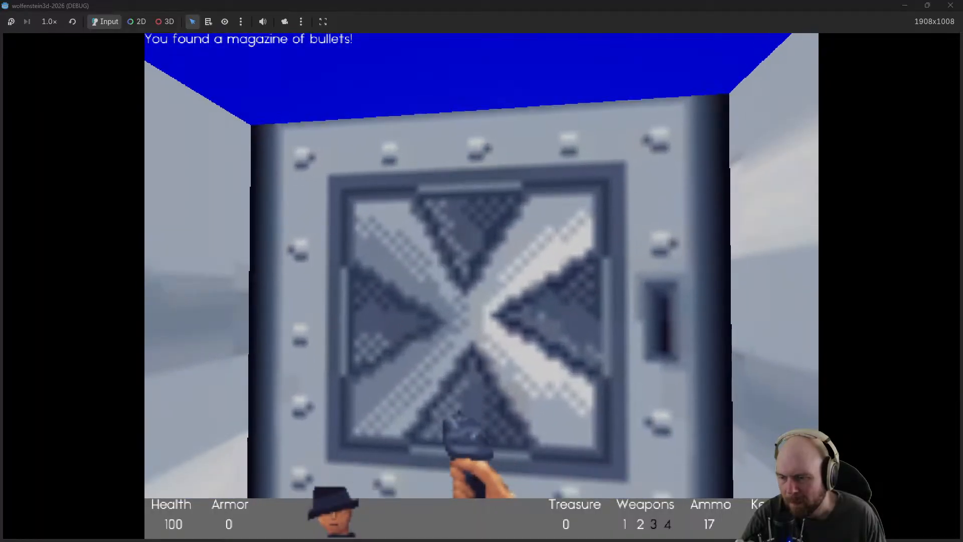
key("w")
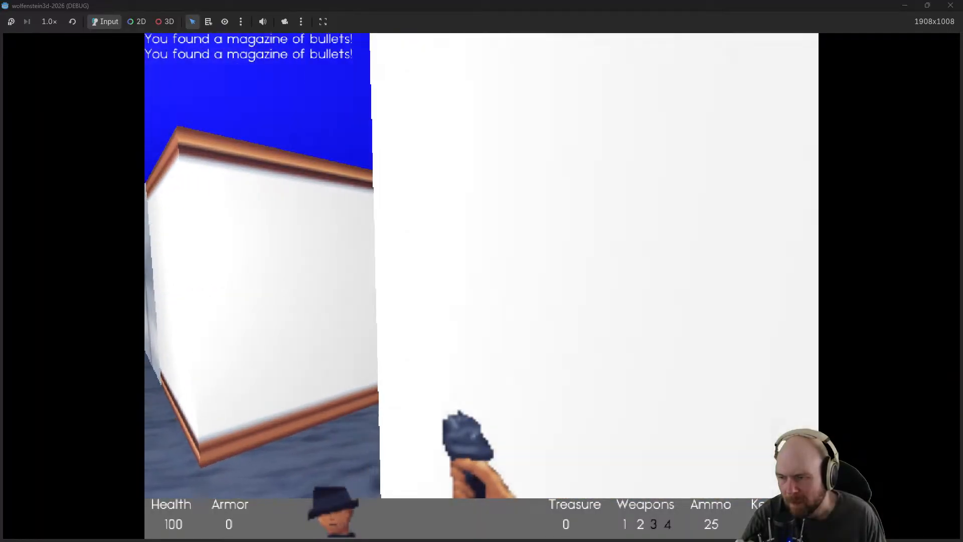
Collect the magazines in the white-walled and purple stone rooms, and advance through the steel doors to the large white hall
key("w")
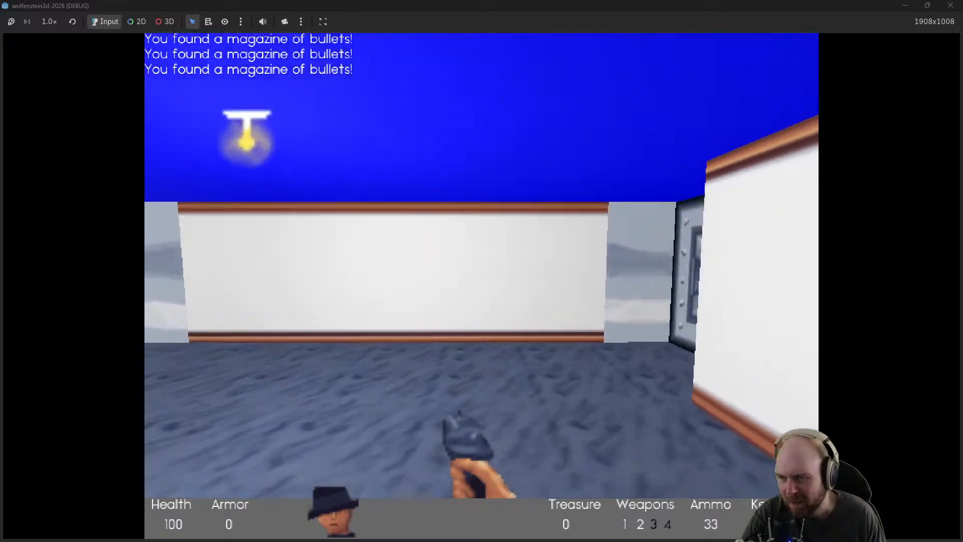
key("e")
key("w")
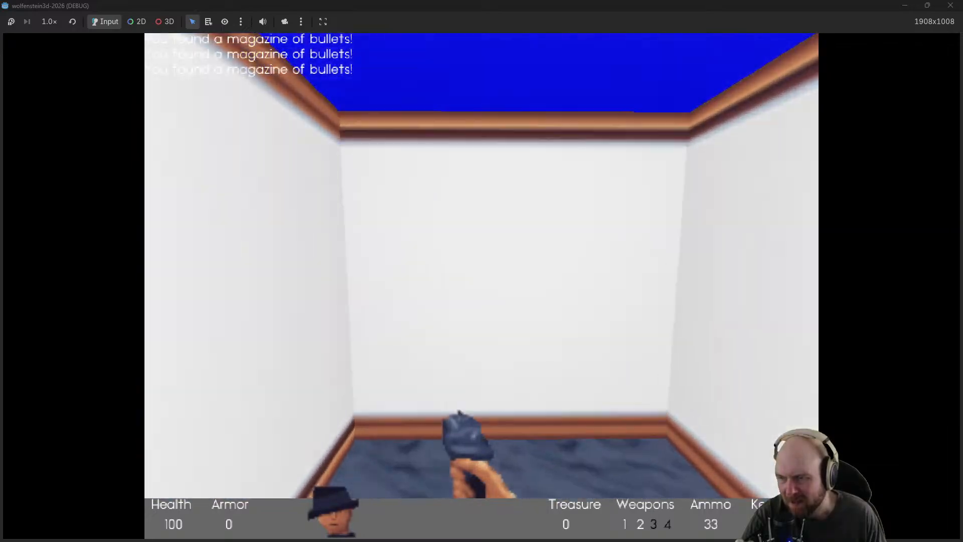
key("w")
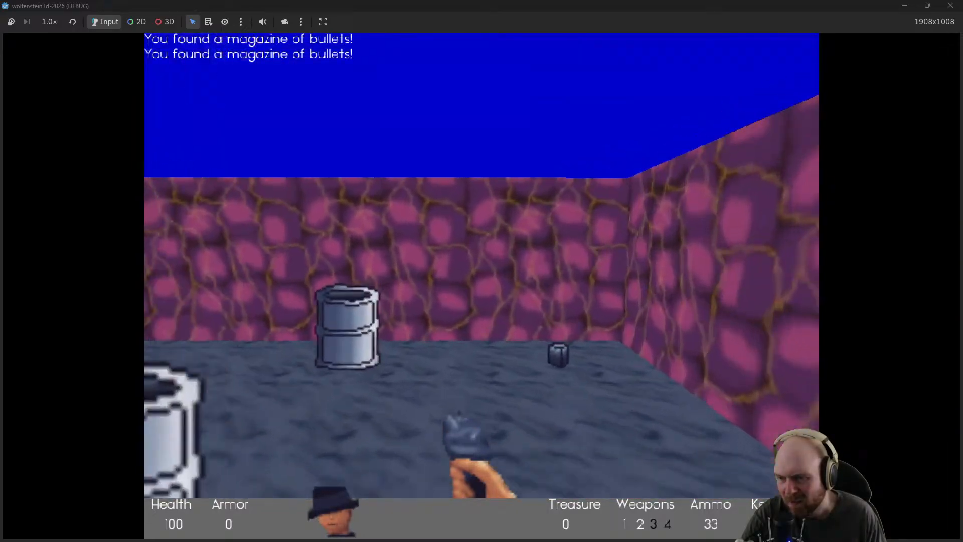
key("w")
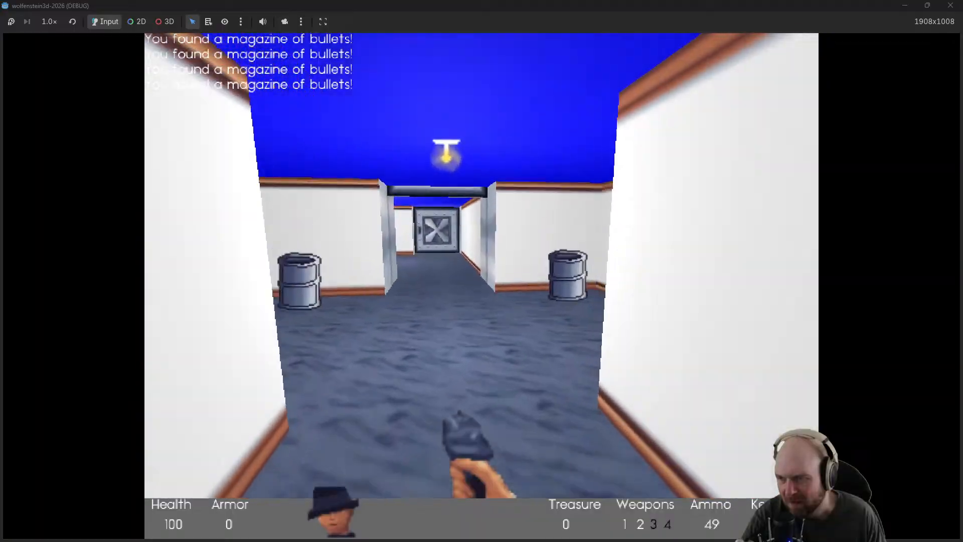
key("w")
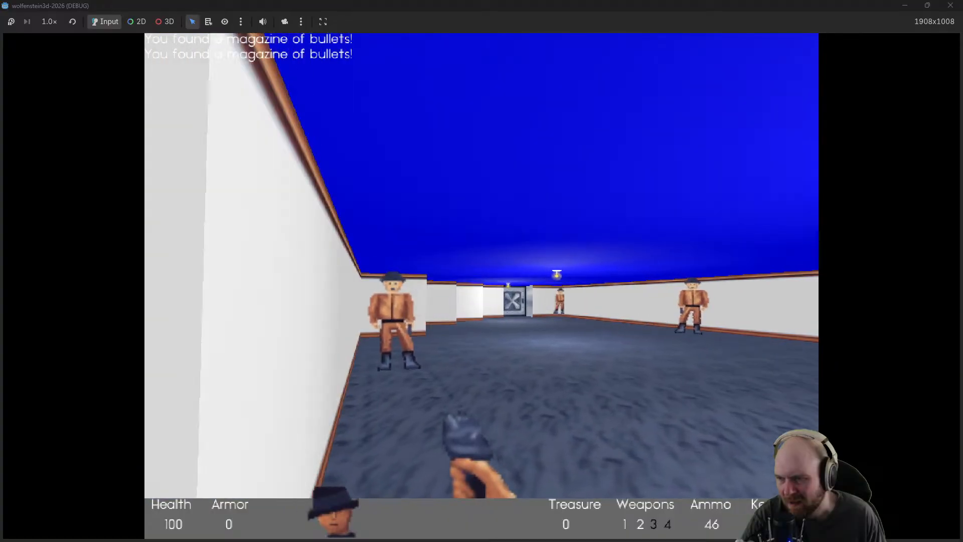
Shoot the nearer guards in the large white-walled hall and collect the bullets they drop
left_click(482, 287)
left_click(482, 286)
left_click(482, 286)
left_click(483, 286)
key("w")
left_click(482, 286)
left_click(482, 286)
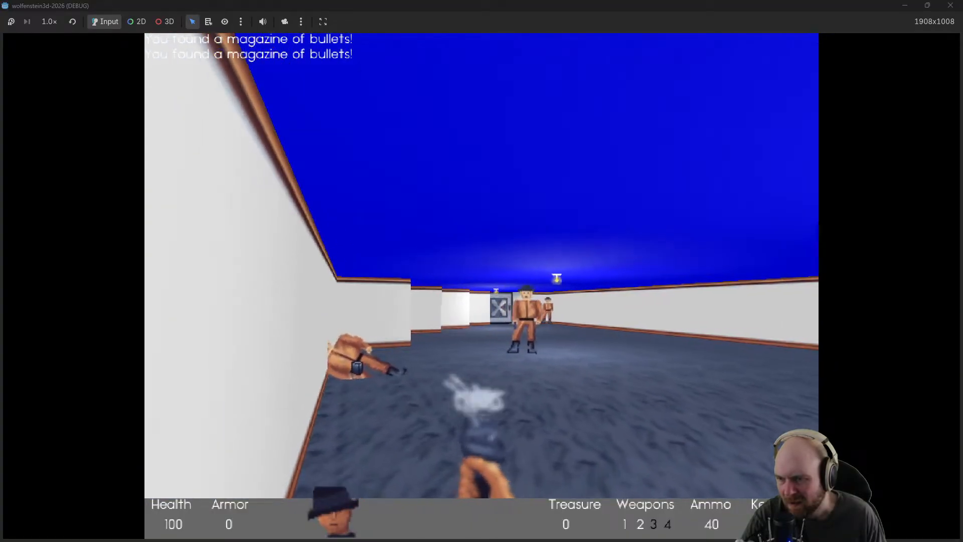
left_click(481, 286)
left_click(481, 286)
left_click(482, 286)
key("w")
left_click(482, 287)
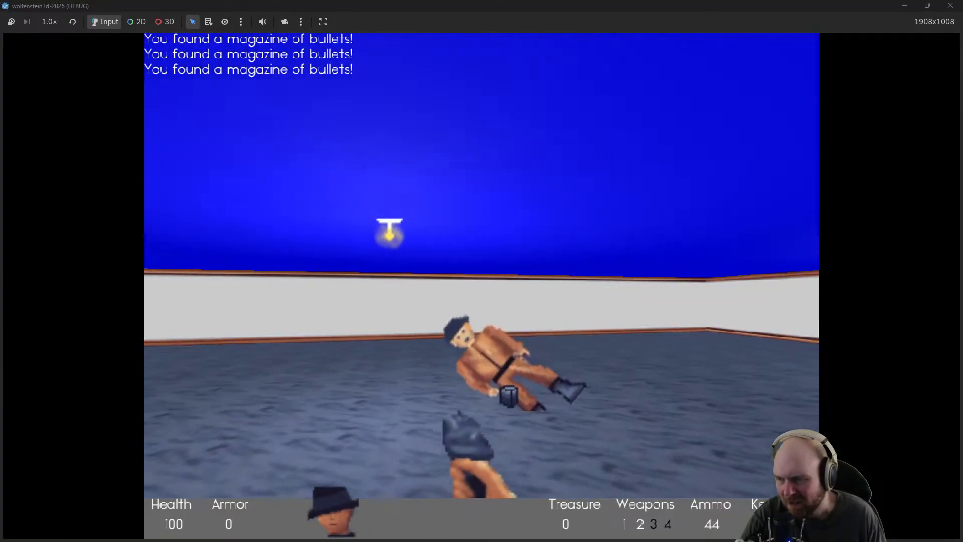
Shoot the guard beside the steel door at the end of the white hall and open that door
left_click(482, 286)
key("w")
left_click(482, 286)
left_click(482, 286)
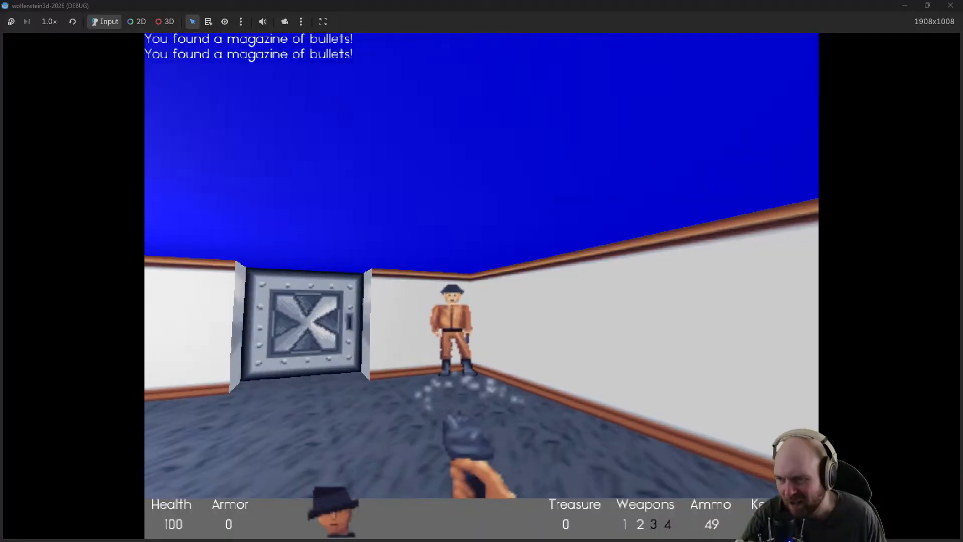
left_click(482, 287)
key("e")
key("w")
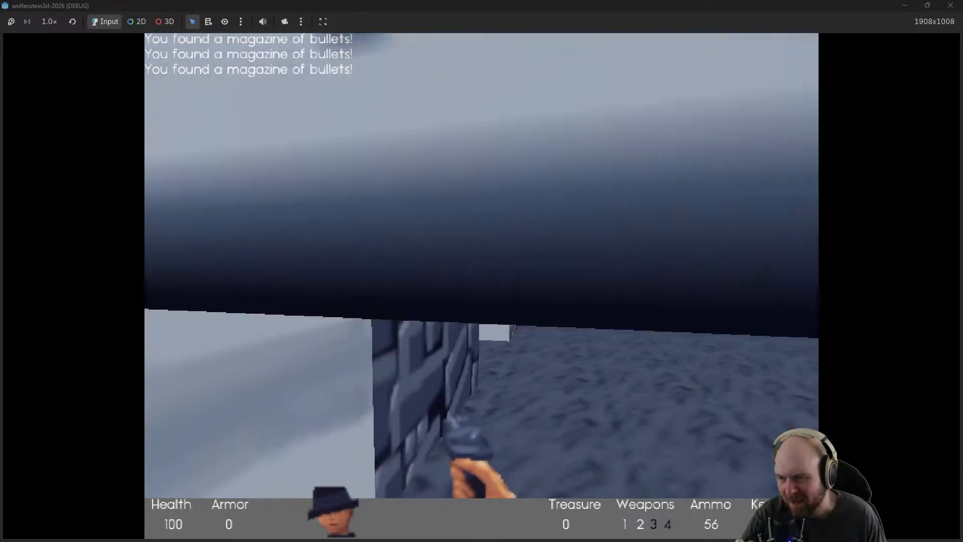
Back away from the doorway of the grey stone hall while firing at the attacking guards, and re-enter the hall
left_click(482, 286)
key("s")
left_click(481, 286)
left_click(481, 286)
key("s")
left_click(482, 287)
left_click(482, 286)
key("w")
left_click(482, 286)
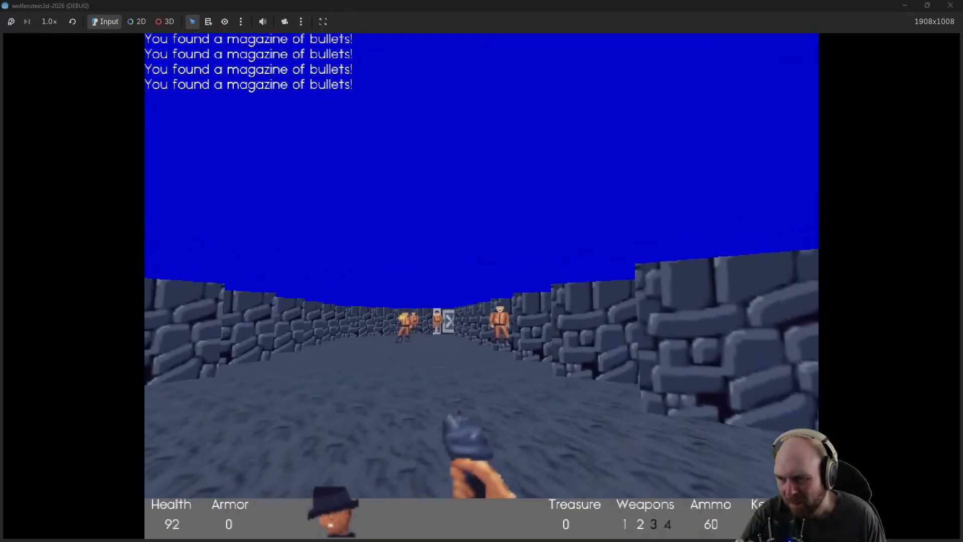
Shoot the guards in the middle of the grey stone hall while using the protruding wall blocks as cover
left_click(482, 287)
left_click(482, 286)
left_click(482, 286)
left_click(482, 287)
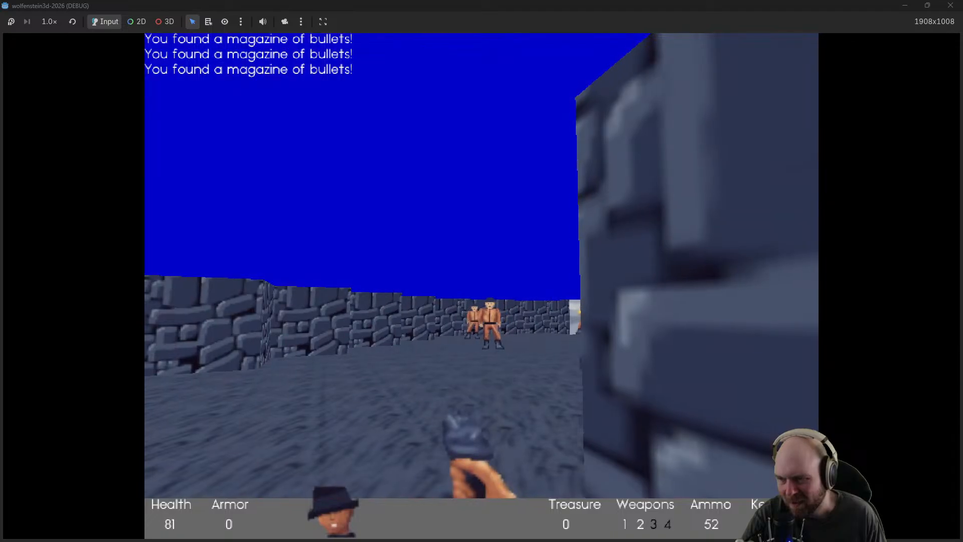
left_click(481, 286)
left_click(482, 286)
left_click(482, 286)
left_click(481, 286)
left_click(481, 286)
left_click(481, 286)
left_click(482, 286)
key("a")
left_click(482, 287)
left_click(482, 286)
left_click(482, 286)
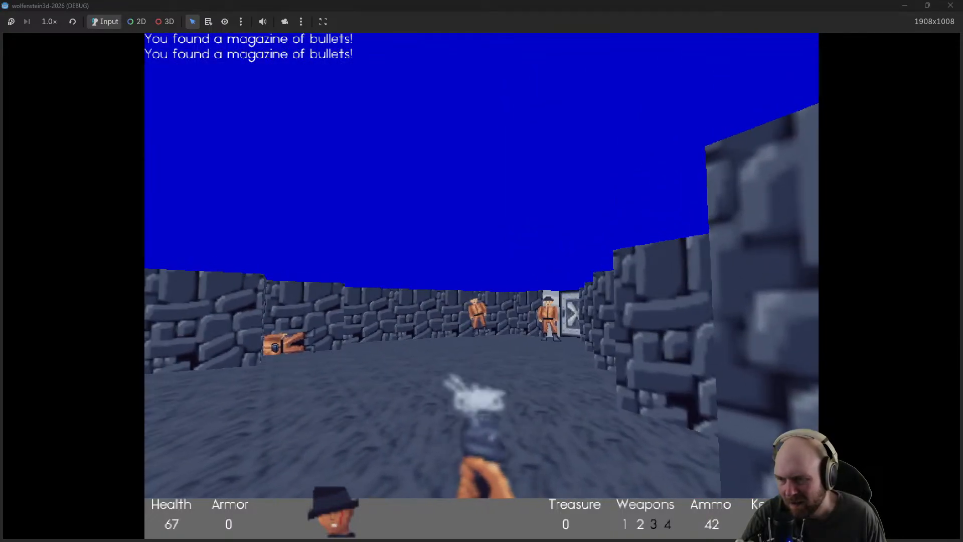
Shoot the last guards near the stone hall's far door and open the steel door to the wood-panelled room
left_click(482, 287)
left_click(482, 286)
key("d")
left_click(482, 286)
key("w")
key("w")
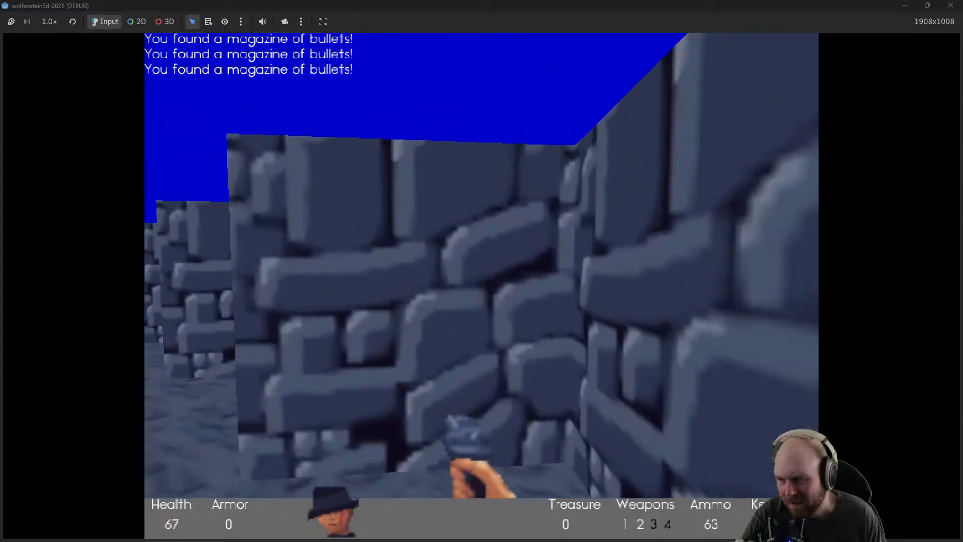
key("w")
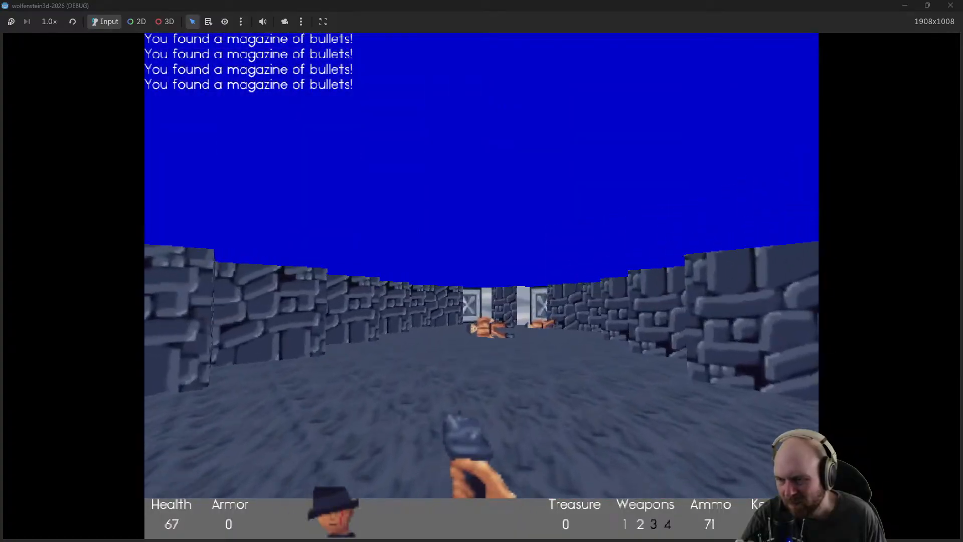
key("w")
key("e")
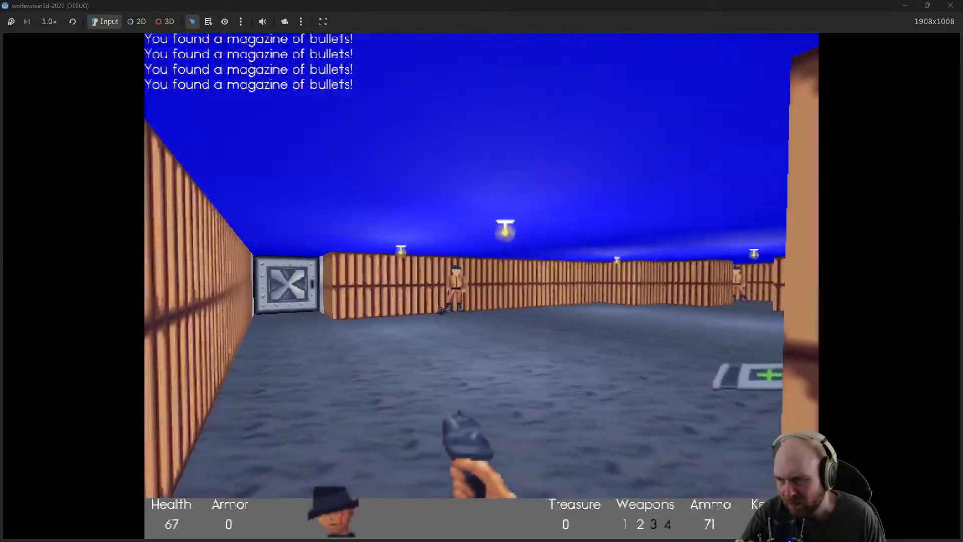
Shoot the guard along the wood-panelled wall near the far steel door, sheltering behind the entrance corner
left_click(482, 286)
left_click(482, 287)
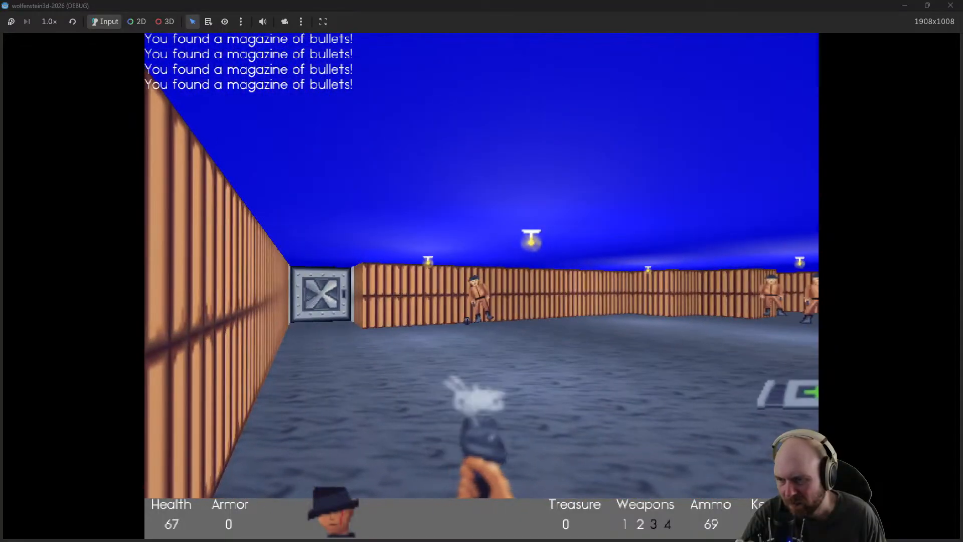
left_click(482, 286)
left_click(481, 286)
left_click(482, 286)
left_click(482, 287)
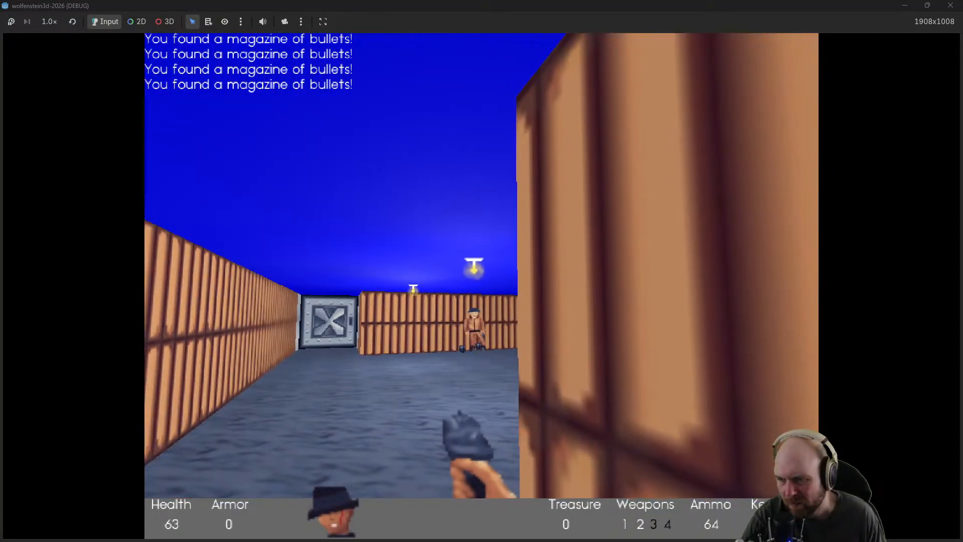
left_click(482, 286)
left_click(481, 286)
left_click(481, 286)
key("w")
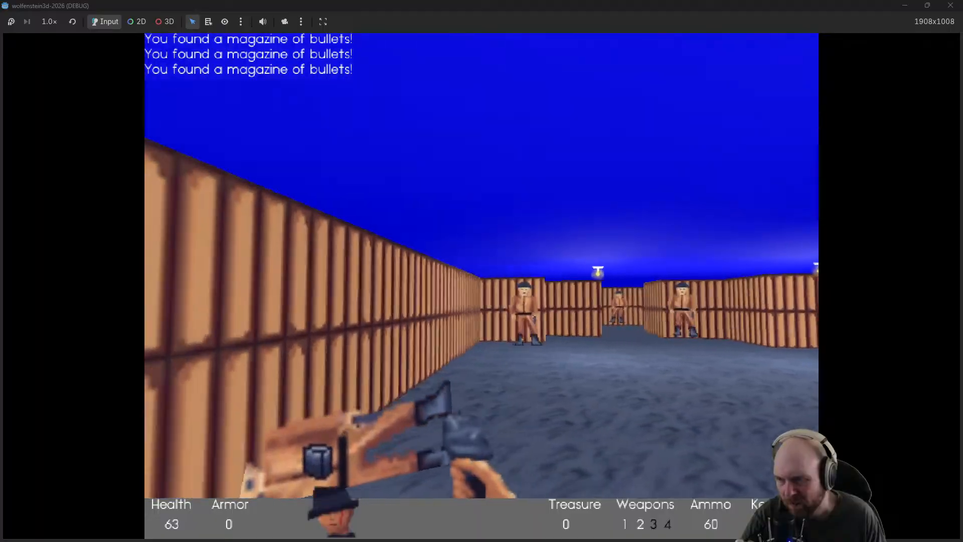
Collect the dropped bullets and shoot the guards approaching across the open wood-panelled room
key("w")
left_click(482, 287)
left_click(482, 287)
left_click(482, 286)
left_click(482, 286)
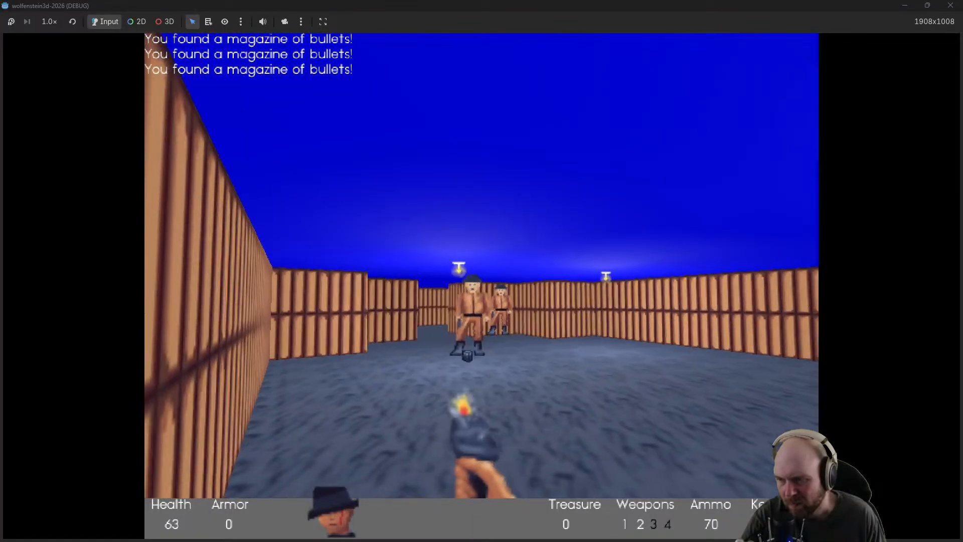
key("w")
left_click(481, 287)
left_click(482, 286)
left_click(482, 286)
left_click(481, 286)
Sidestep around the wood-panelled corner and shoot the remaining guard in front of the back wall
key("d")
left_click(482, 286)
left_click(482, 286)
key("a")
left_click(482, 286)
left_click(482, 286)
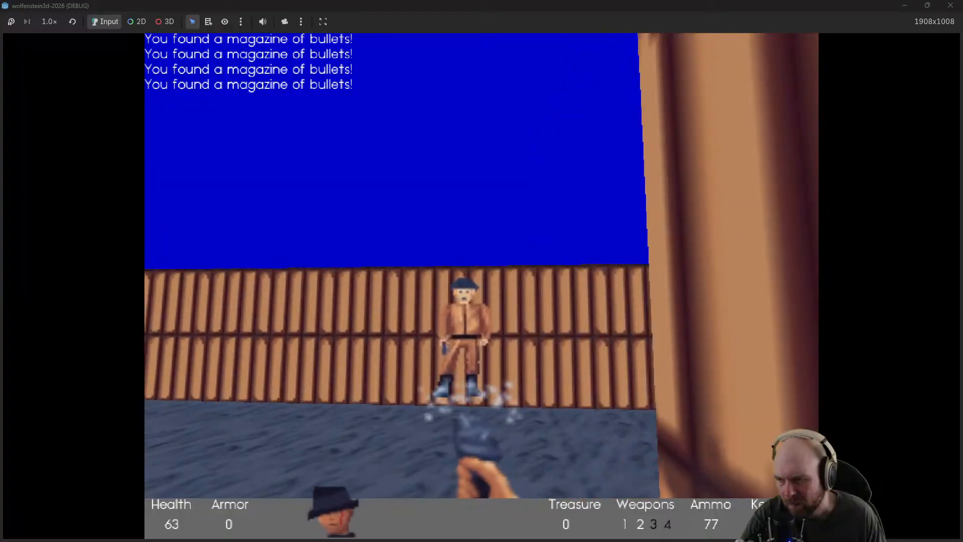
left_click(481, 287)
left_click(482, 286)
left_click(482, 286)
Pick up the medkit in the wood-panelled room and cross the grey stone hall to the rough rock cave
key("w")
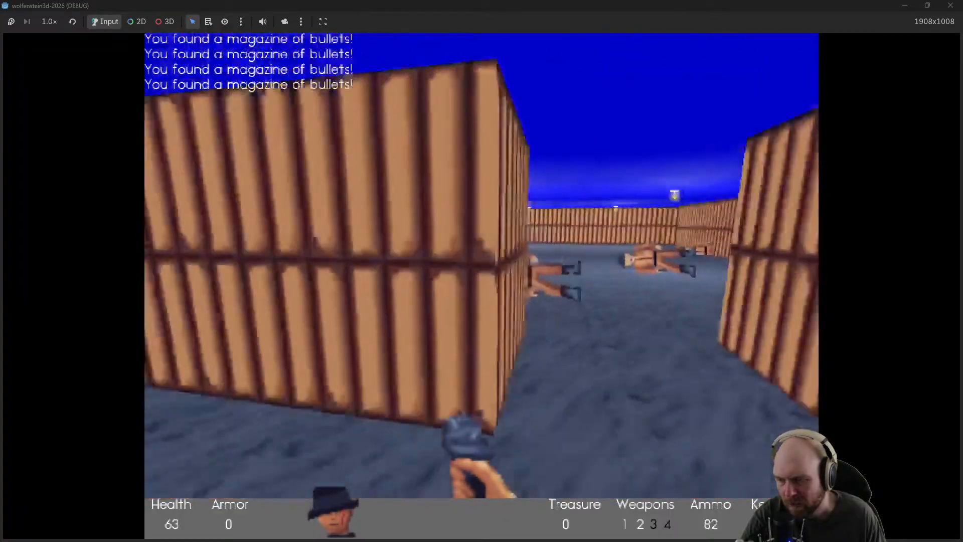
key("w")
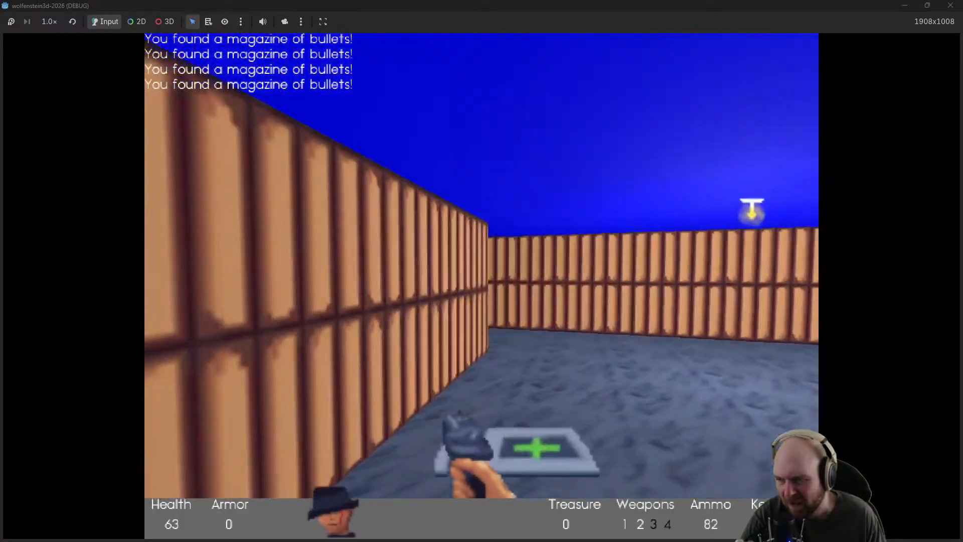
key("w")
key("space")
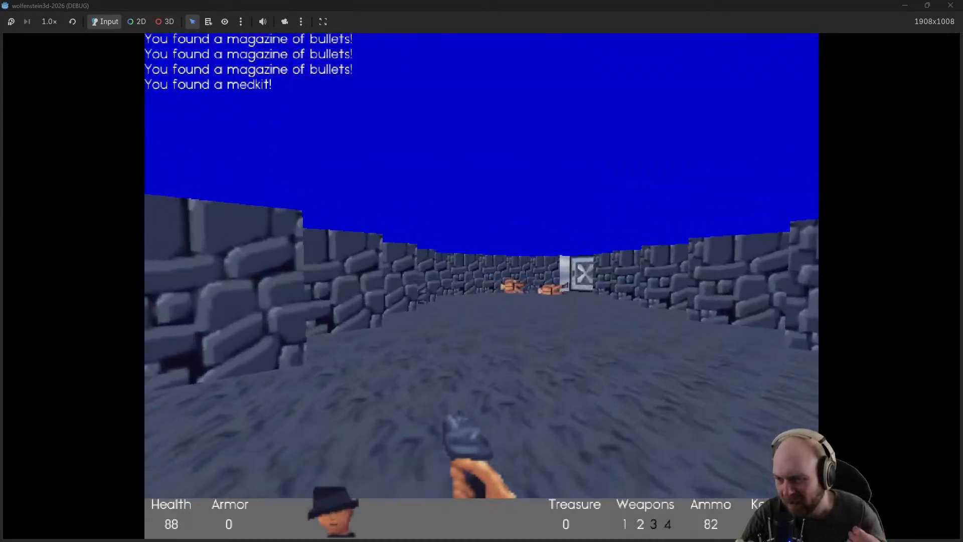
key("w")
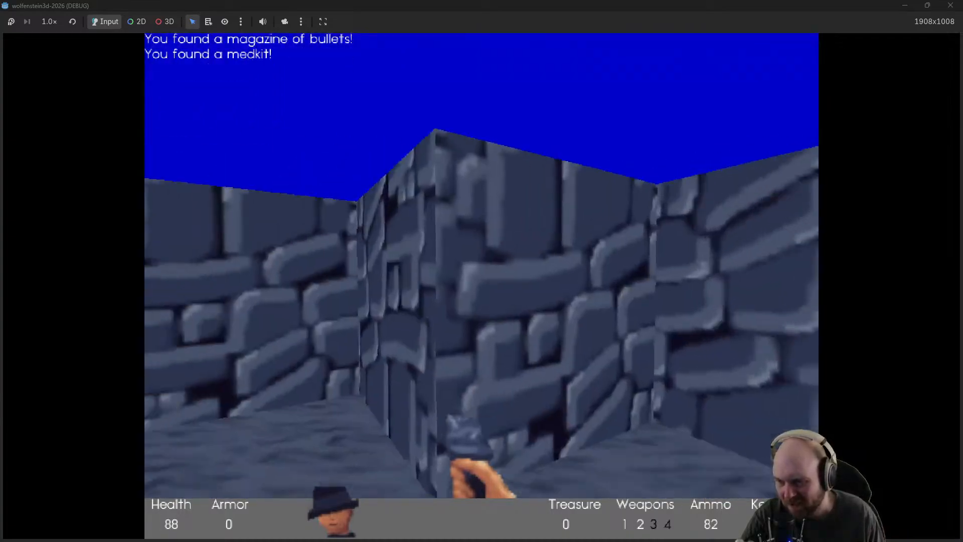
key("space")
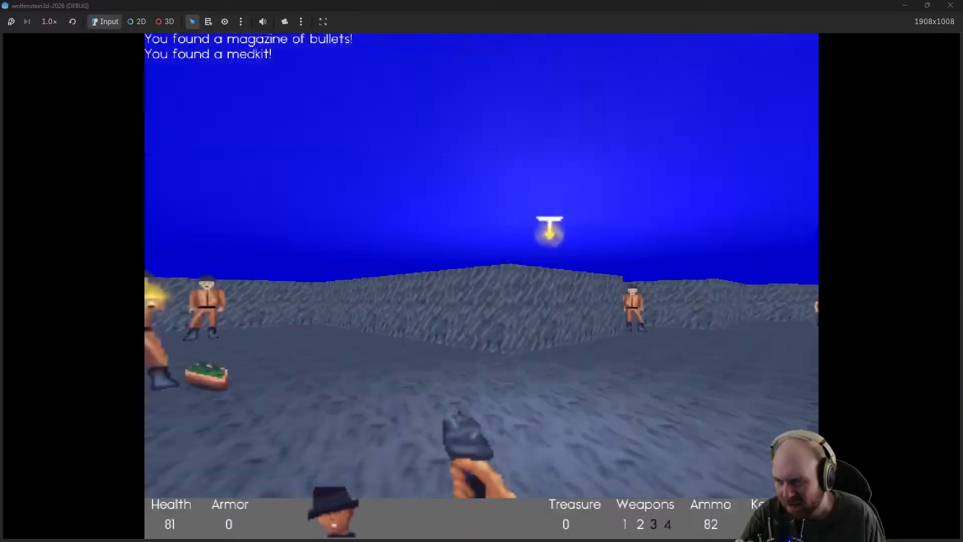
Shoot the guards beside the grenade box in the rock cave, and collect the grenades and dropped magazines
key("s")
left_click(482, 287)
left_click(482, 286)
left_click(481, 286)
key("w")
left_click(481, 286)
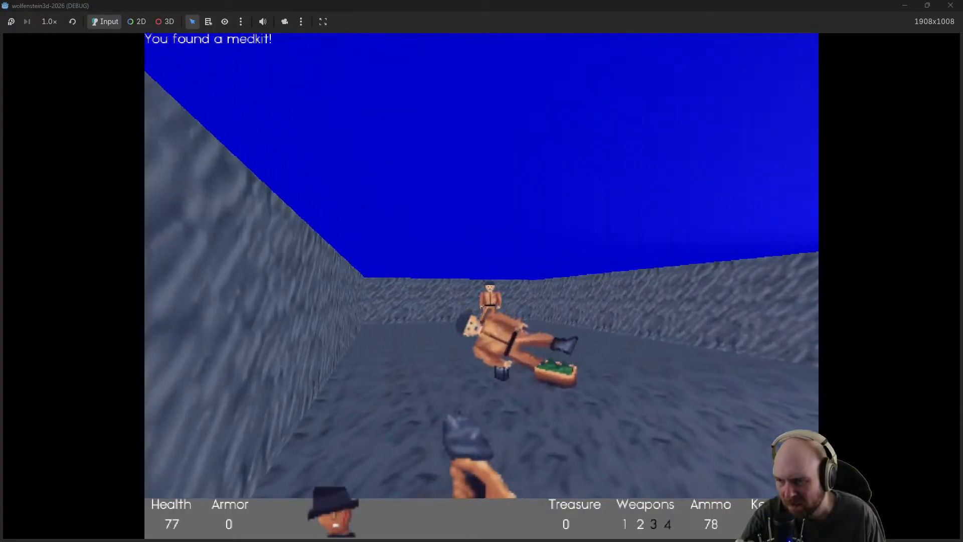
left_click(482, 287)
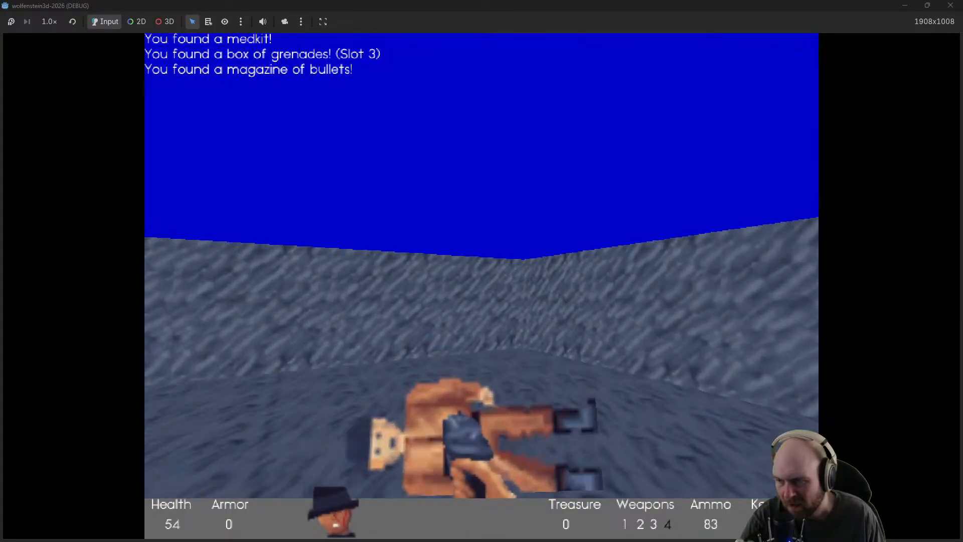
key("w")
key("w")
Shoot the cave's next brown-uniformed guard and the green-uniformed soldier at the end of the rock passage
left_click(481, 286)
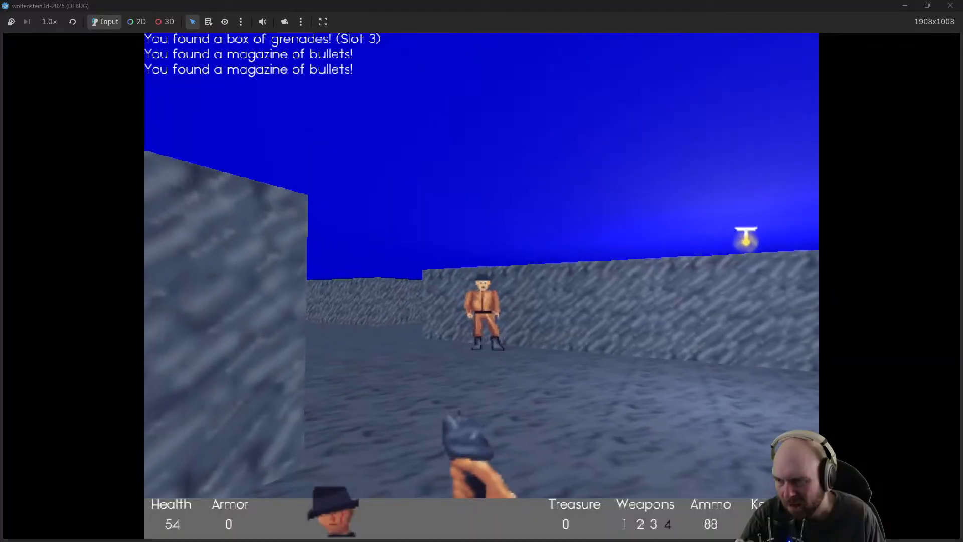
left_click(482, 287)
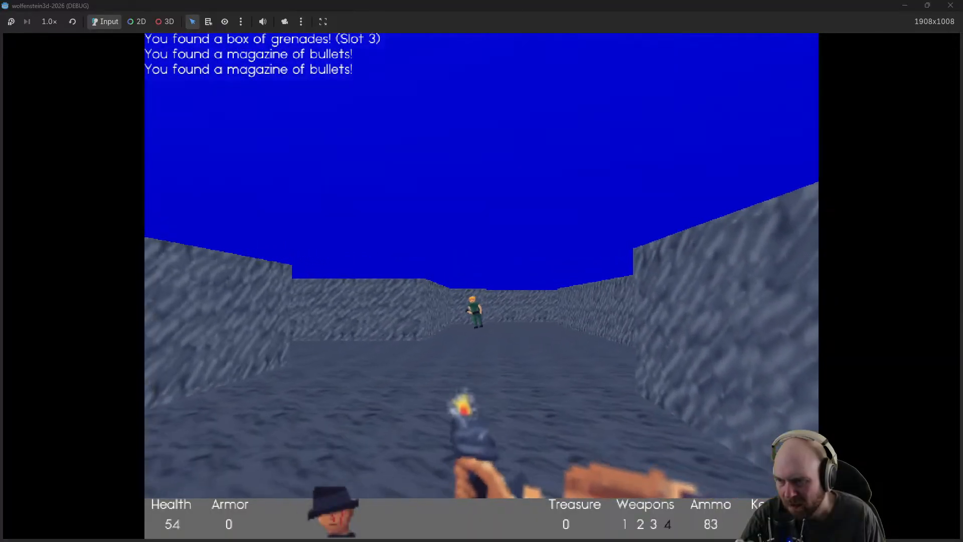
left_click(482, 286)
left_click(482, 286)
left_click(482, 286)
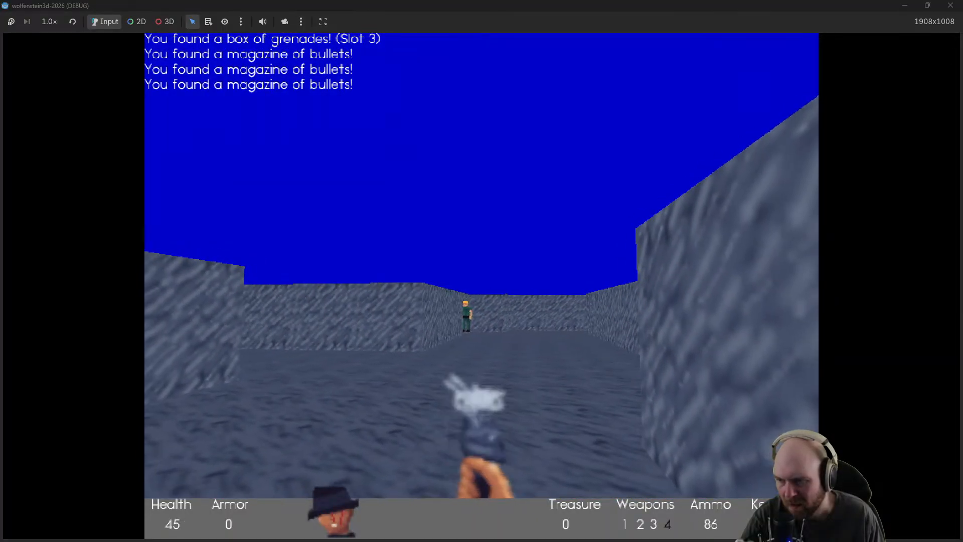
left_click(482, 286)
left_click(482, 286)
left_click(482, 286)
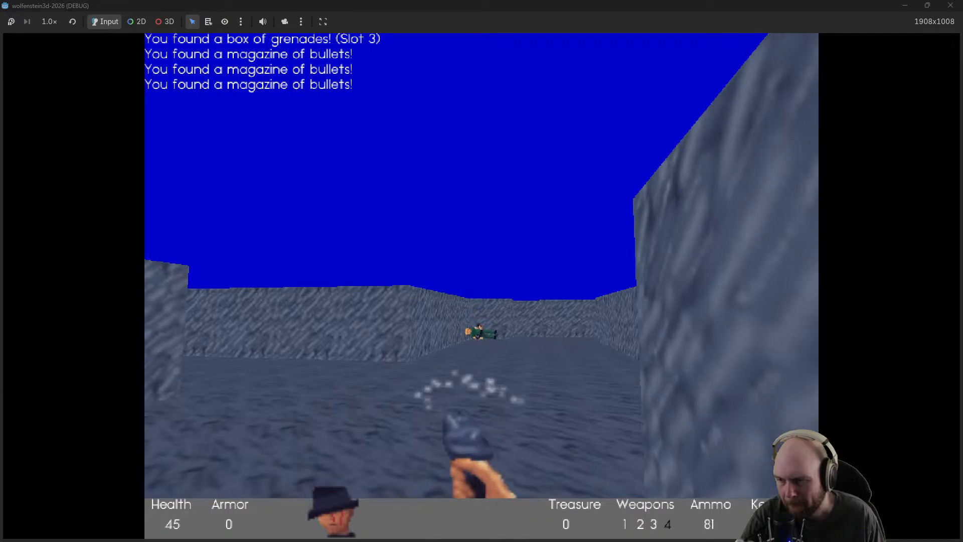
Collect the green-uniformed soldier's ammo and shoot the guards in the narrow rock passage and the open cave beyond
key("w")
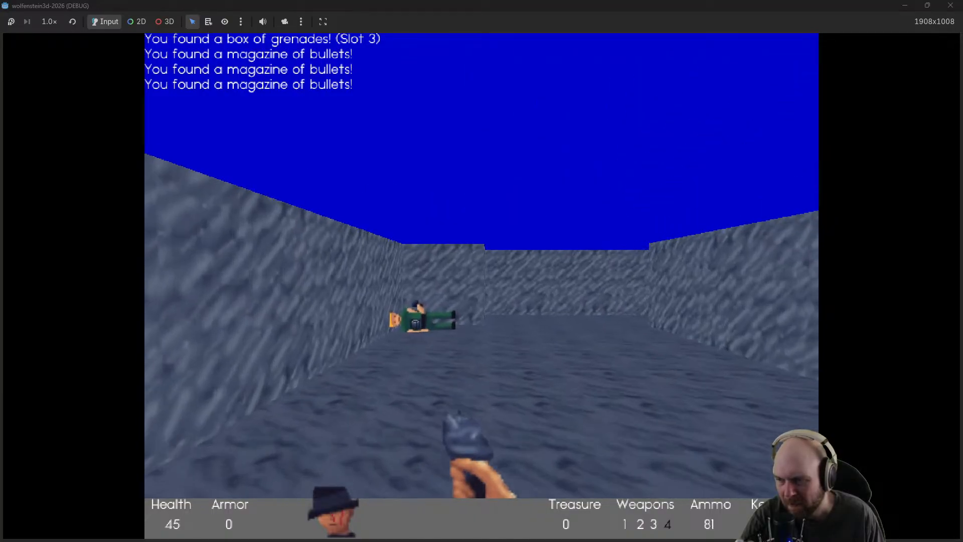
key("w")
left_click(482, 286)
left_click(482, 286)
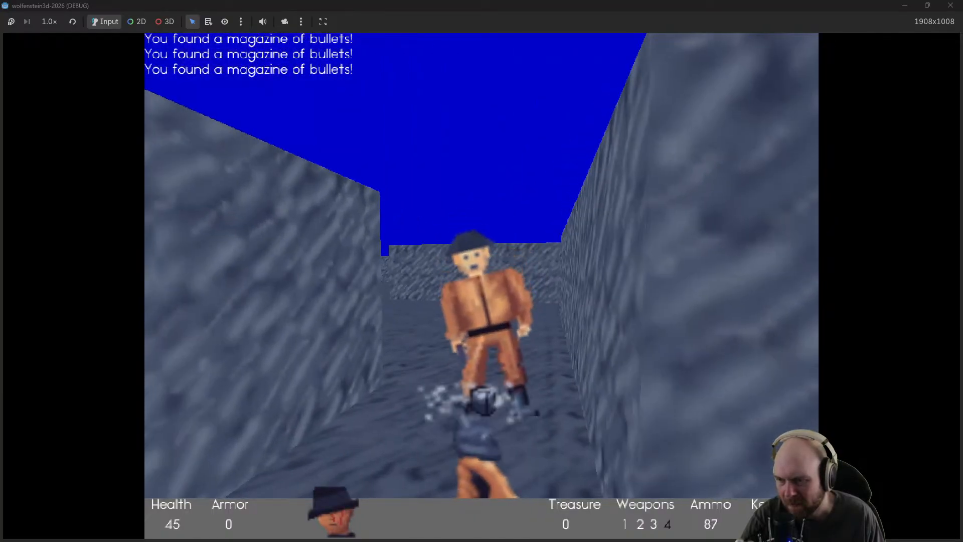
left_click(481, 286)
left_click(481, 286)
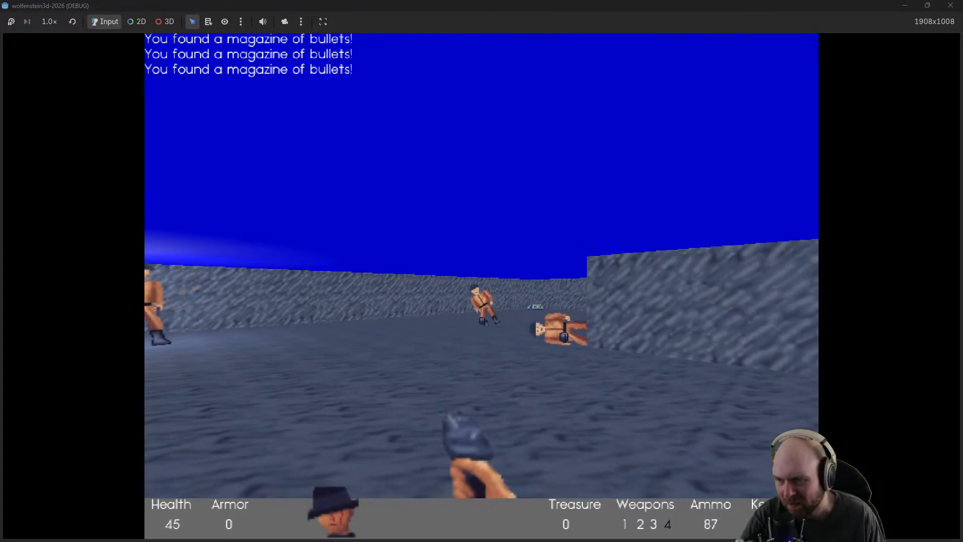
left_click(482, 286)
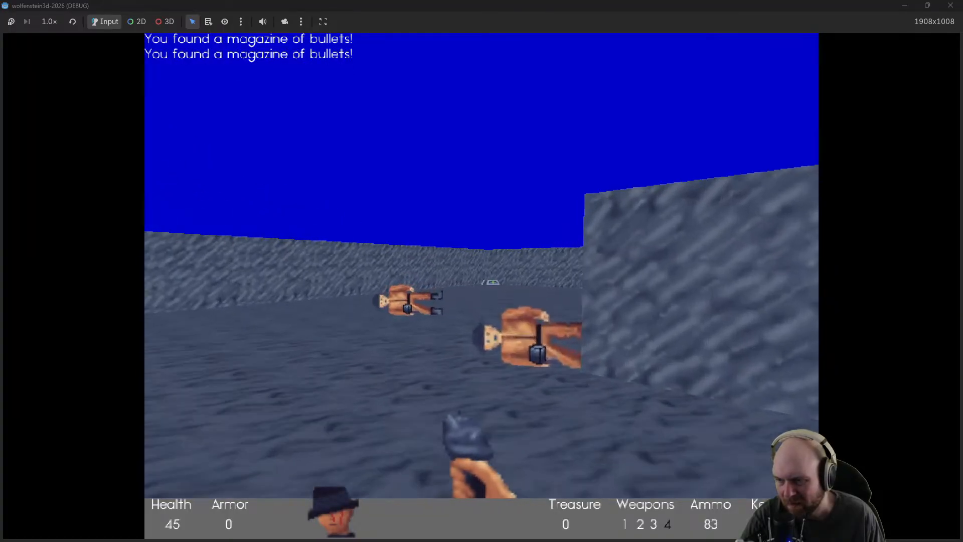
Collect the dropped magazines and the medkit in the rock cave, and shoot the guard in the adjoining passage
key("w")
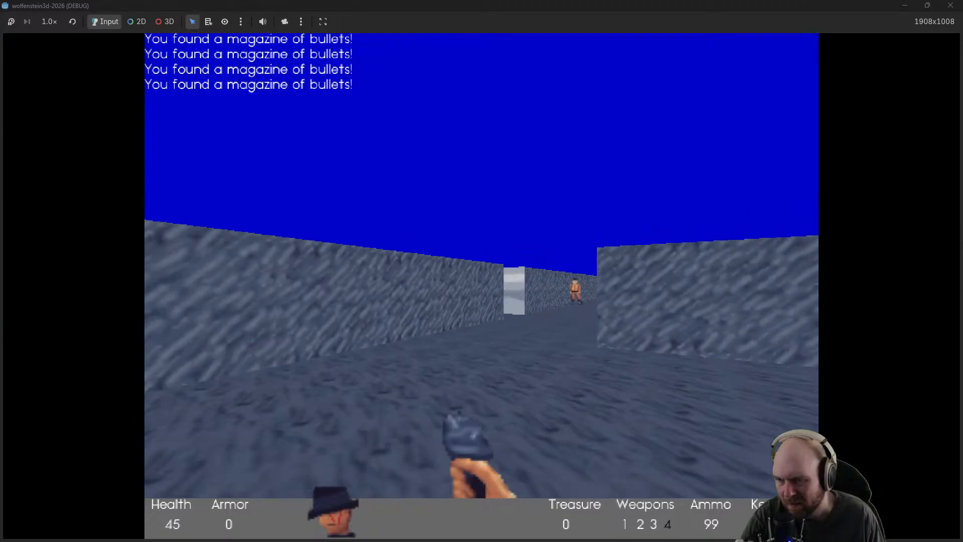
key("w")
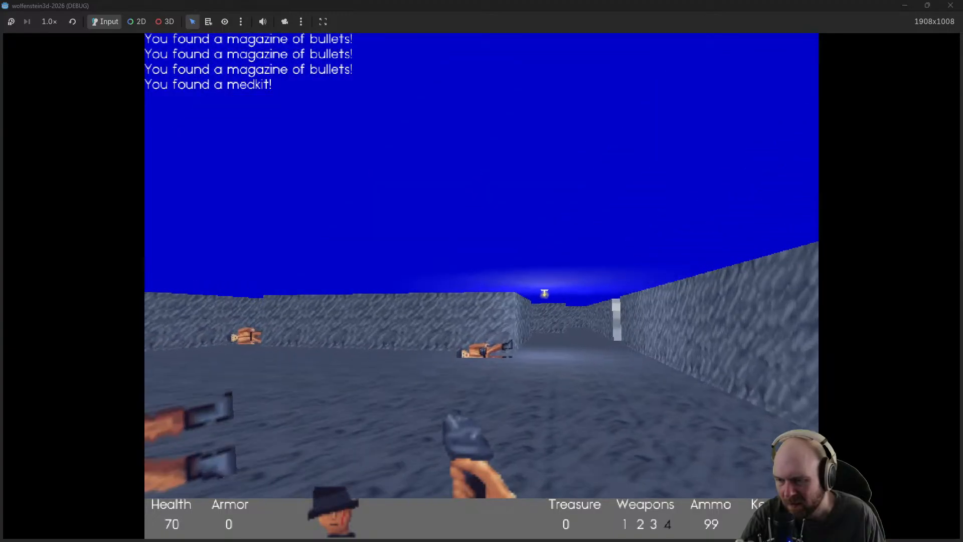
key("w")
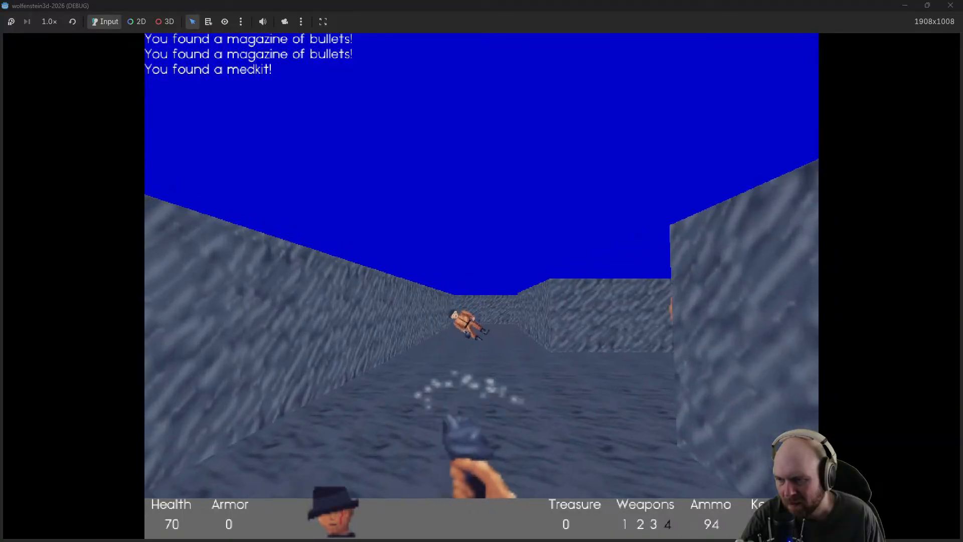
key("w")
left_click(482, 286)
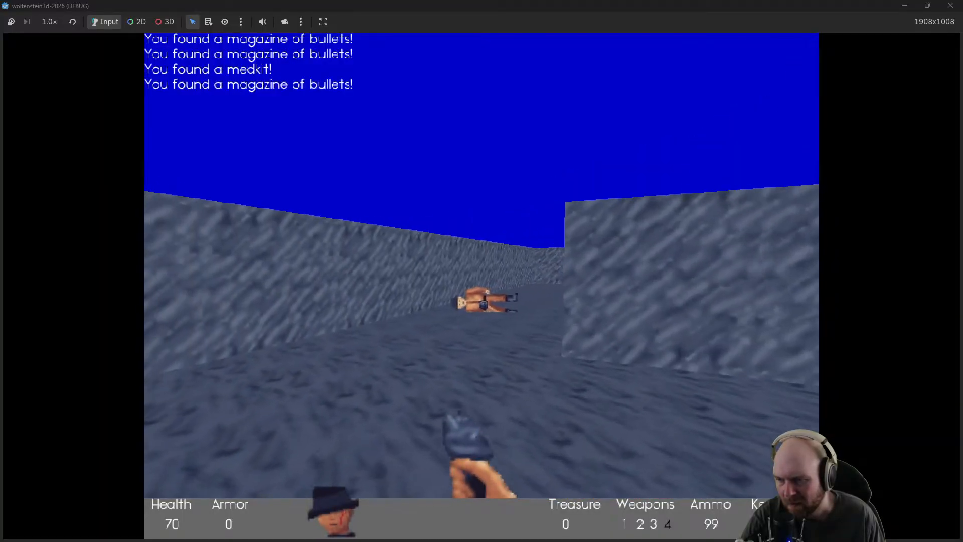
Shoot the guard around the next rock corner of the cave and pick up the dropped magazines
key("w")
left_click(482, 286)
left_click(482, 286)
left_click(482, 286)
left_click(481, 286)
key("w")
key("a")
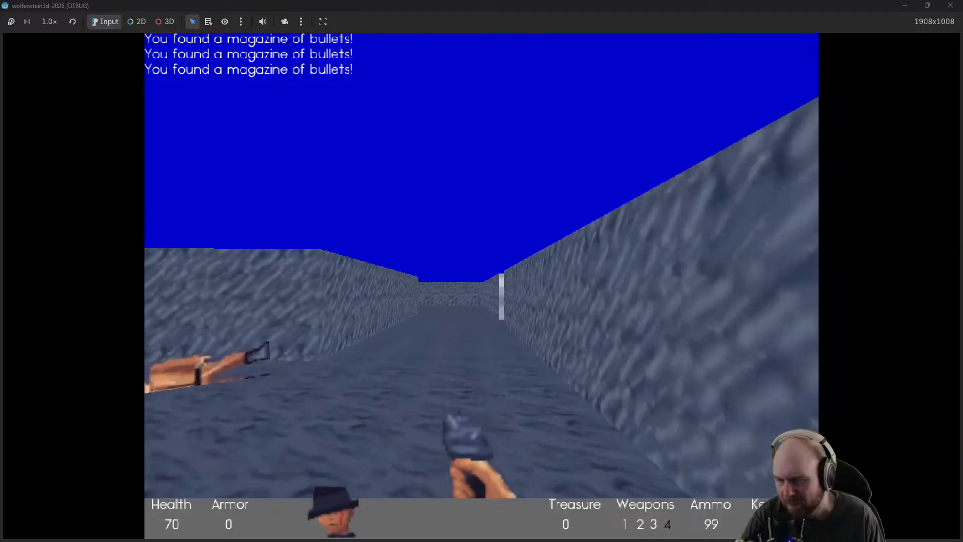
Follow the rock passage to its door, open it and enter the long white-walled corridor
key("w")
key("e")
key("e")
key("w")
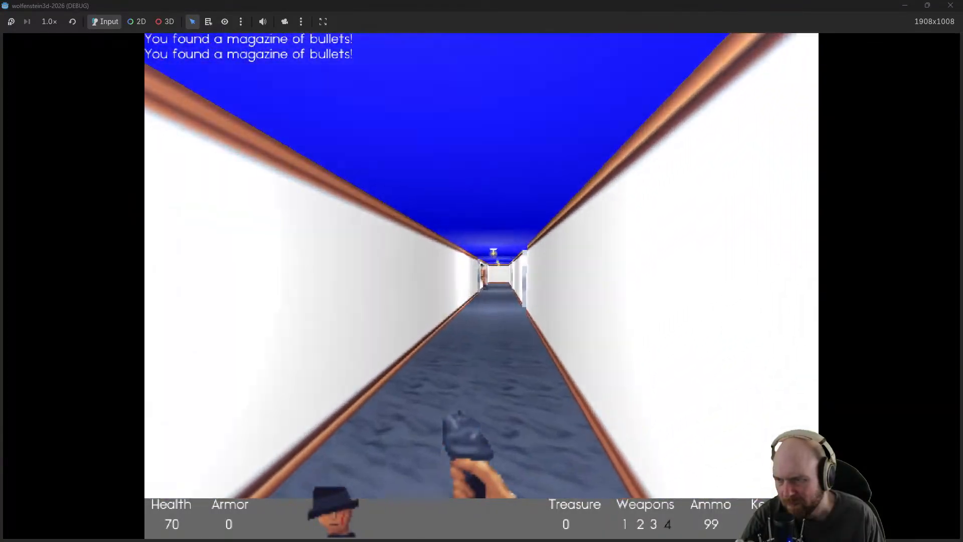
Shoot the brown-uniformed guard beside the doorways in the white corridor and collect the dropped magazine
key("w")
left_click(482, 286)
left_click(481, 286)
left_click(482, 286)
left_click(482, 286)
key("w")
left_click(482, 287)
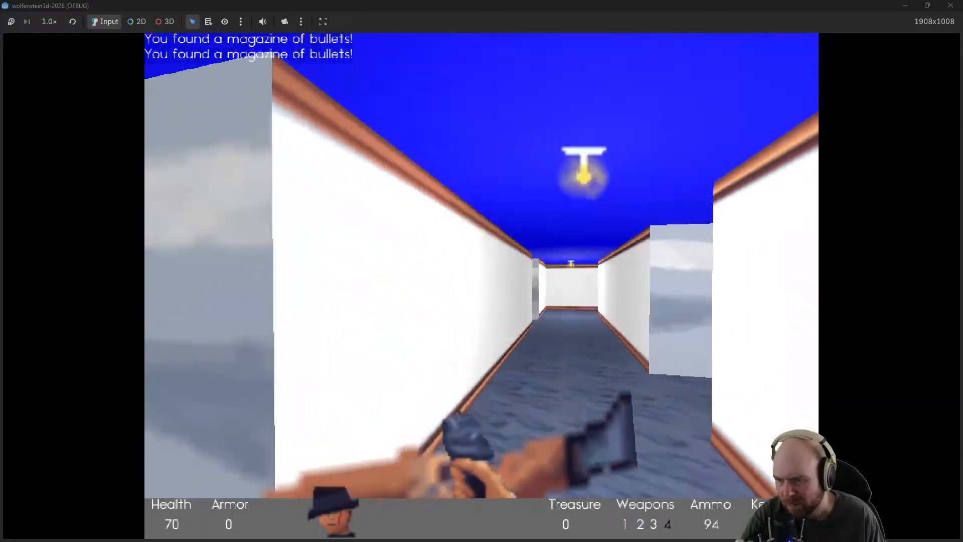
key("w")
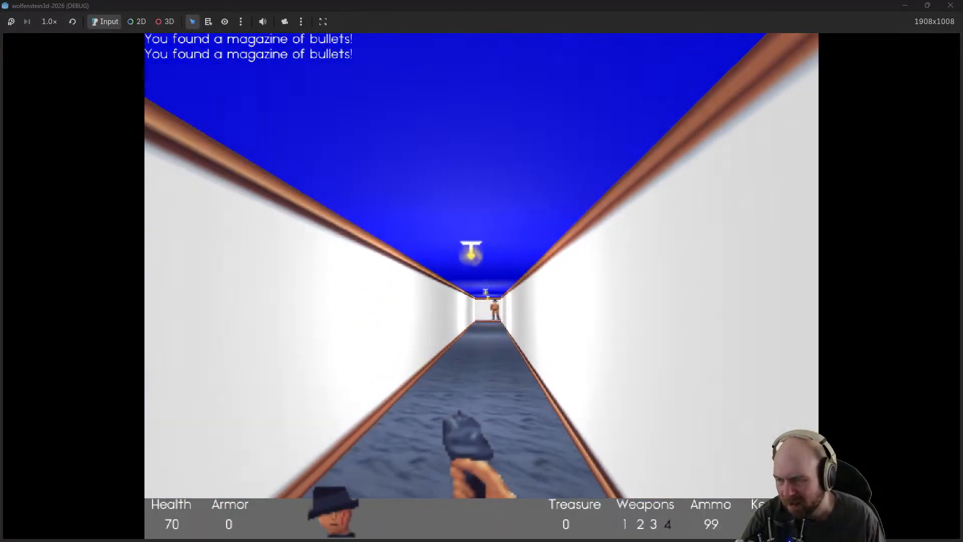
Shoot the guard at the far end of the white corridor and take the magazine on the way to the steel door
key("w")
left_click(481, 286)
left_click(482, 287)
left_click(481, 286)
left_click(481, 286)
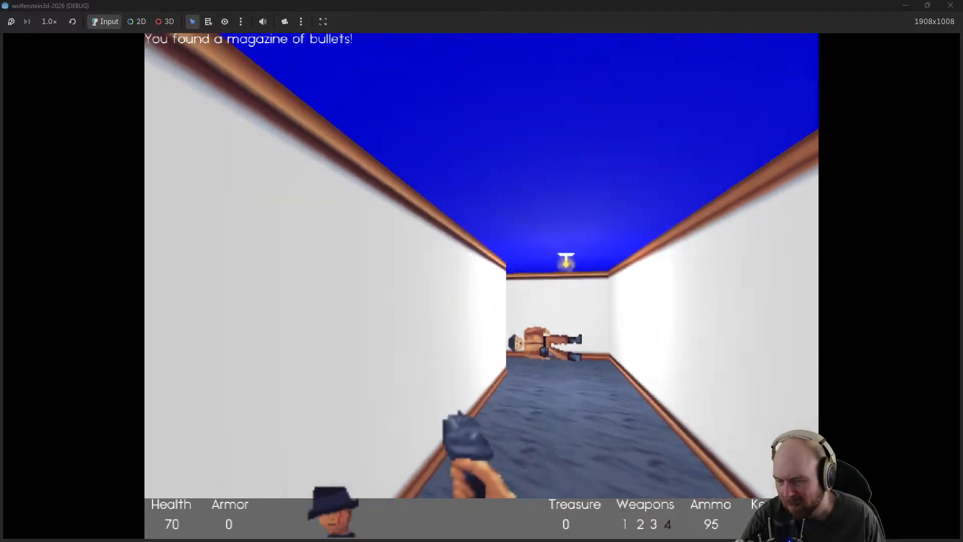
key("w")
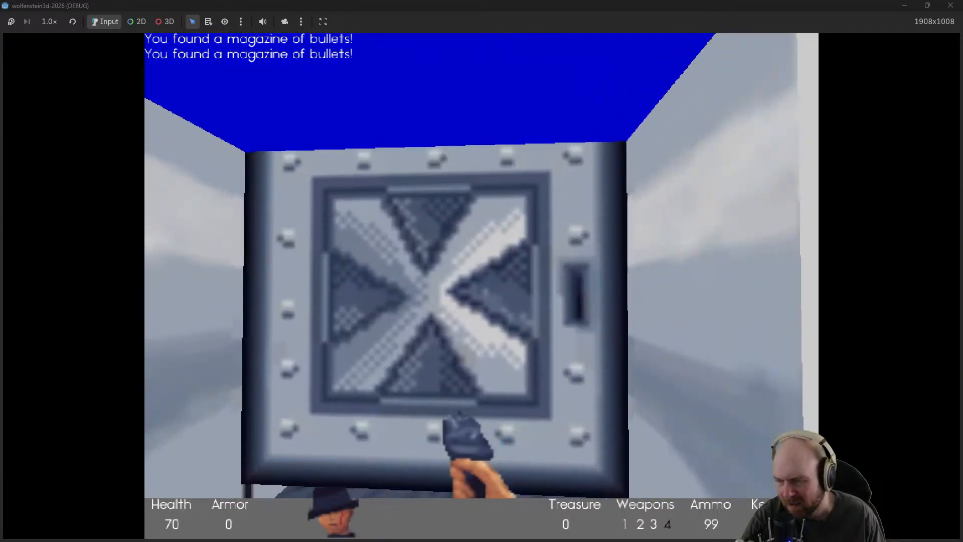
Shoot the guards in the small rock room behind the steel door and collect their magazines
key("w")
left_click(481, 286)
left_click(483, 286)
left_click(481, 286)
left_click(481, 286)
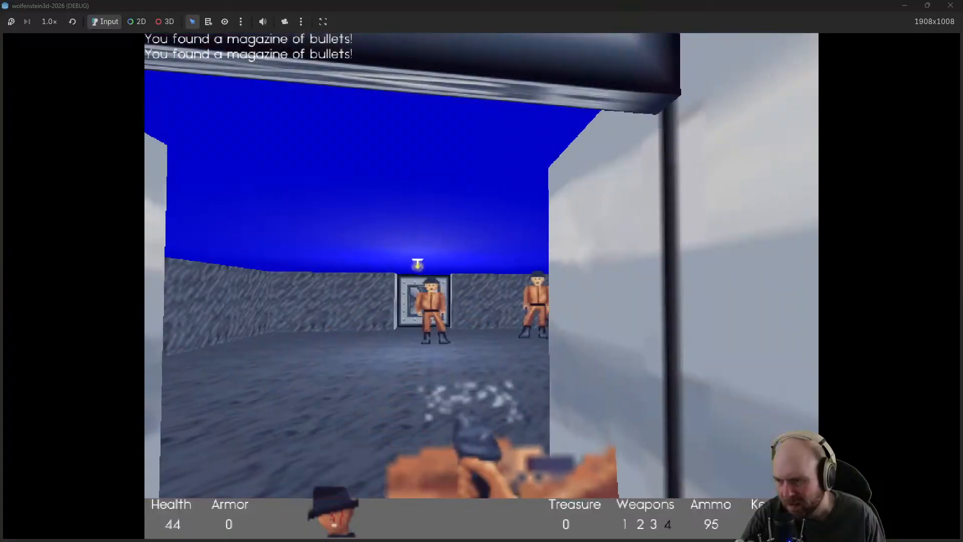
key("w")
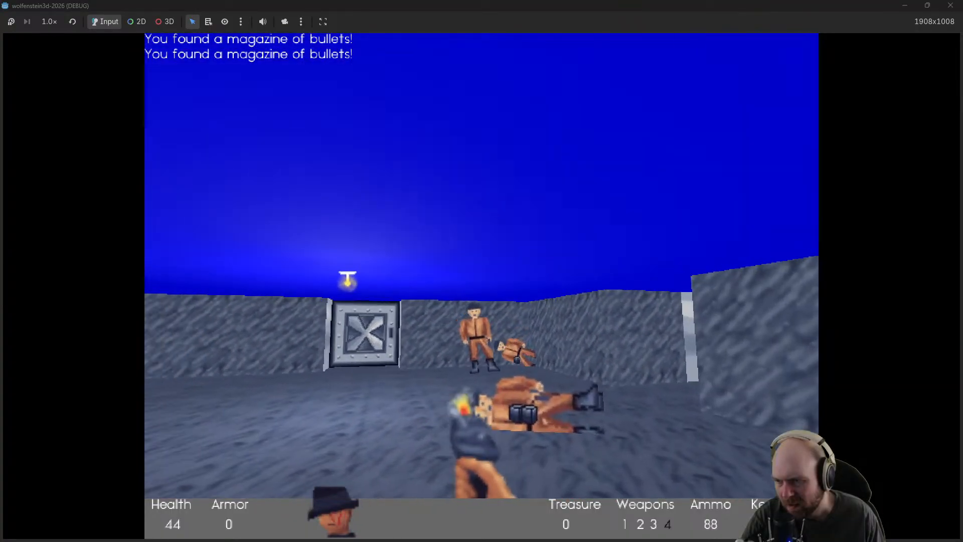
key("w")
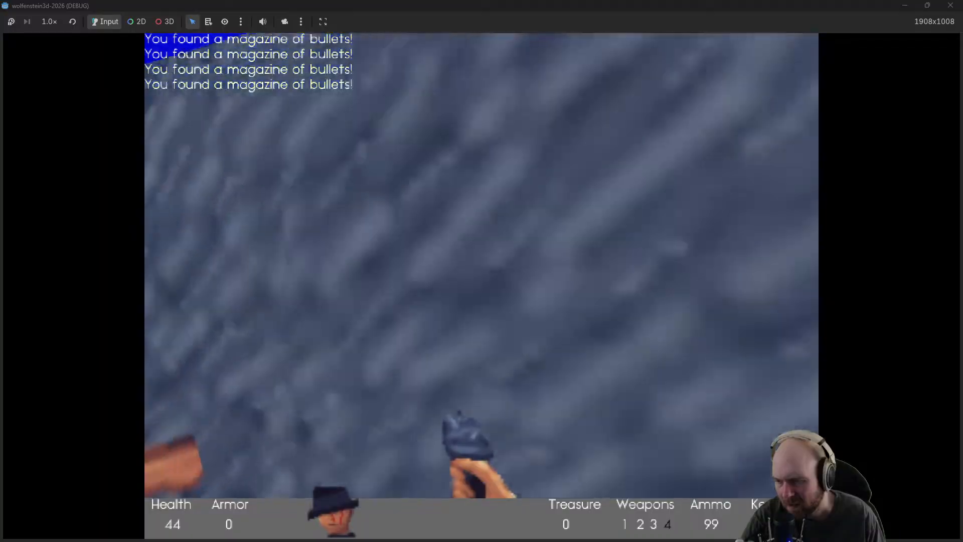
Open the door to the large stone hall and fire at the approaching guards from the entrance passage
key("e")
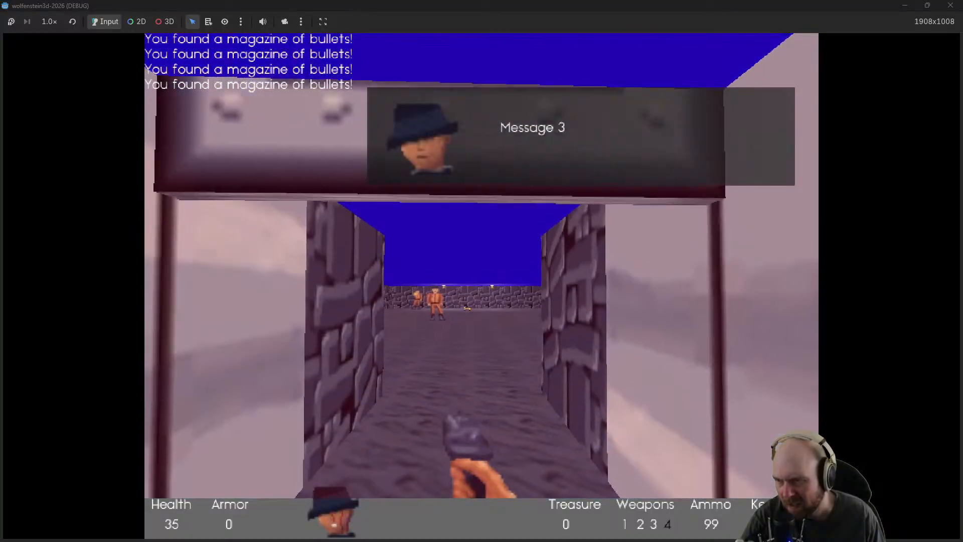
key("w")
left_click(482, 287)
key("a")
left_click(481, 287)
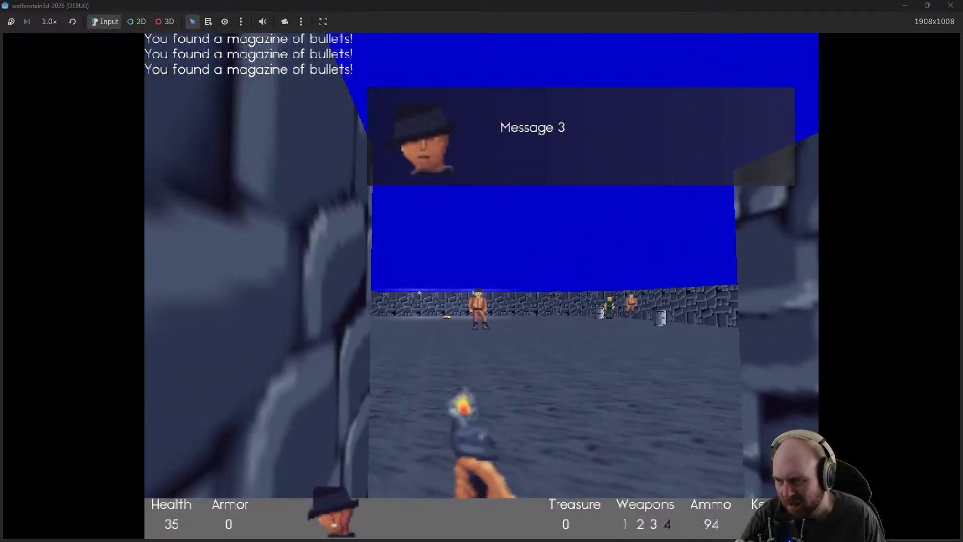
left_click(482, 286)
left_click(482, 286)
key("a")
left_click(481, 285)
left_click(482, 287)
key("d")
left_click(481, 286)
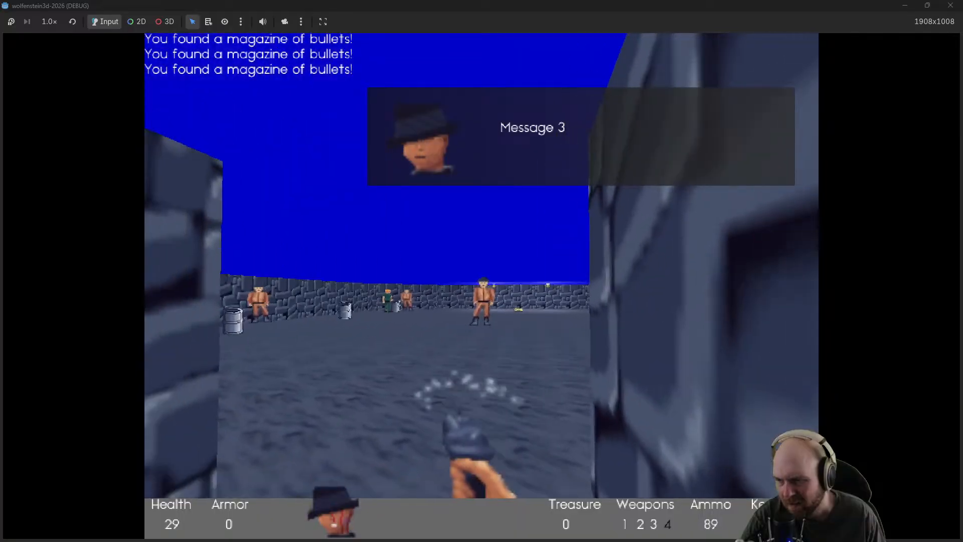
Shoot down the nearest guard in the stone hall and take cover back in the small rock room
left_click(482, 286)
left_click(482, 286)
left_click(482, 286)
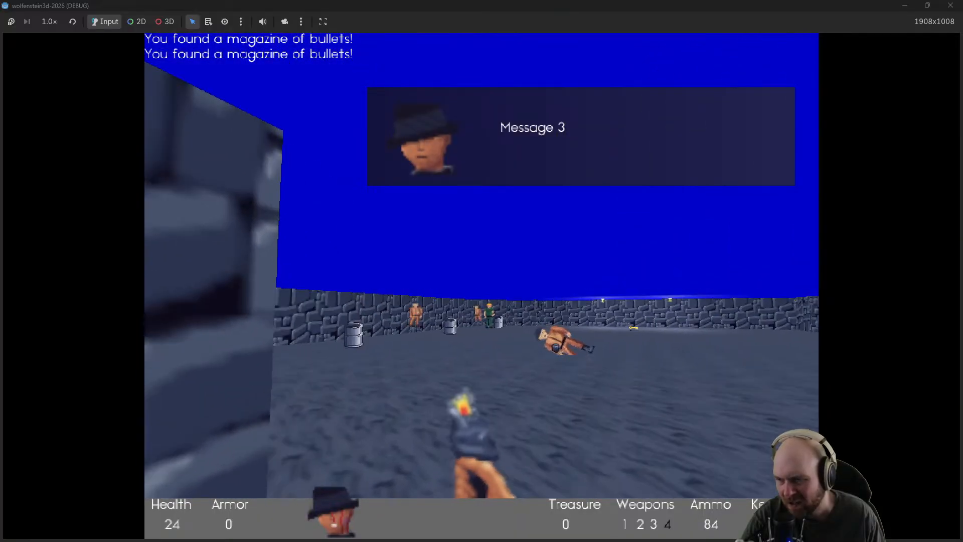
left_click(482, 286)
key("a")
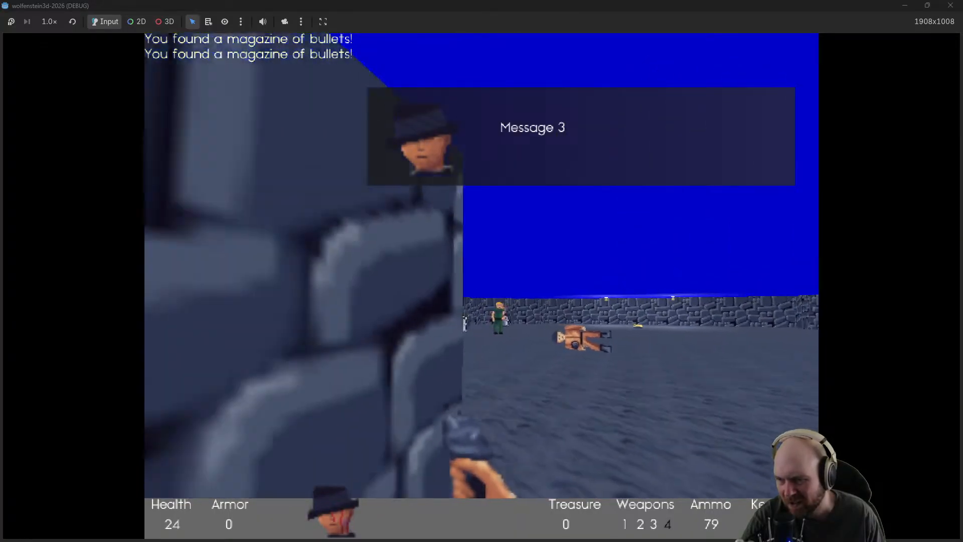
key("w")
key("d")
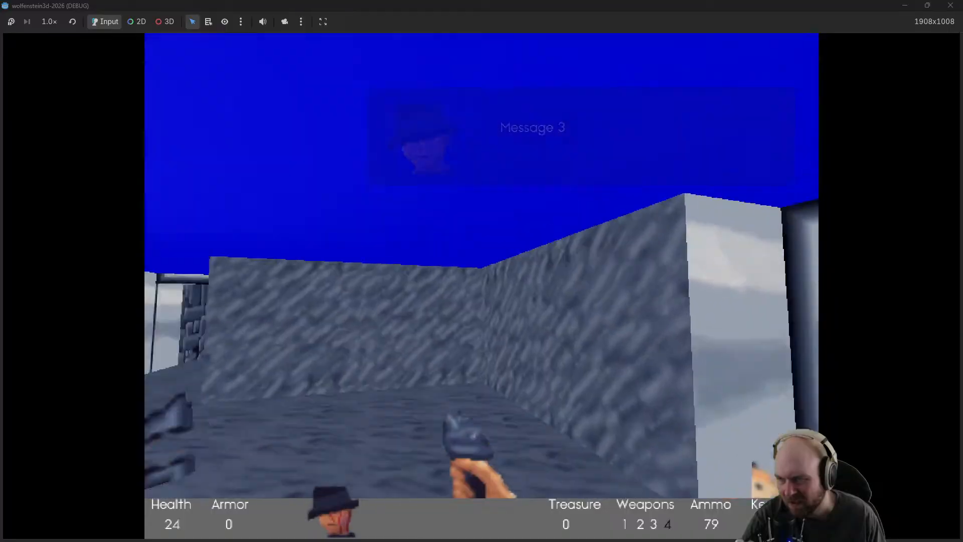
Return to the stone hall's doorway, exchange fire with the remaining guards and fall back into the rock room
key("a")
key("w")
left_click(481, 286)
left_click(482, 286)
left_click(482, 285)
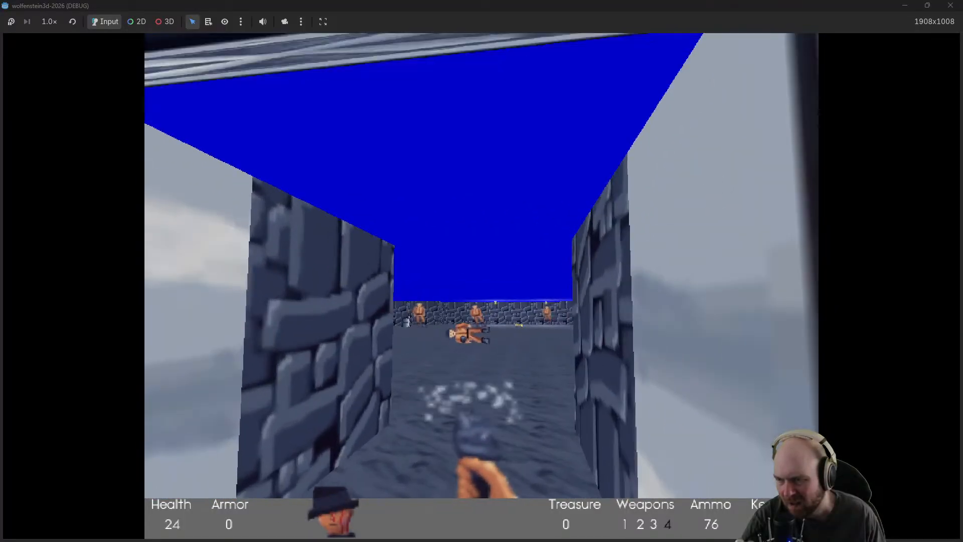
left_click(482, 286)
key("s")
left_click(483, 286)
key("w")
left_click(482, 286)
left_click(482, 286)
key("w")
left_click(481, 286)
left_click(481, 286)
left_click(482, 286)
left_click(482, 286)
left_click(482, 286)
key("s")
key("w")
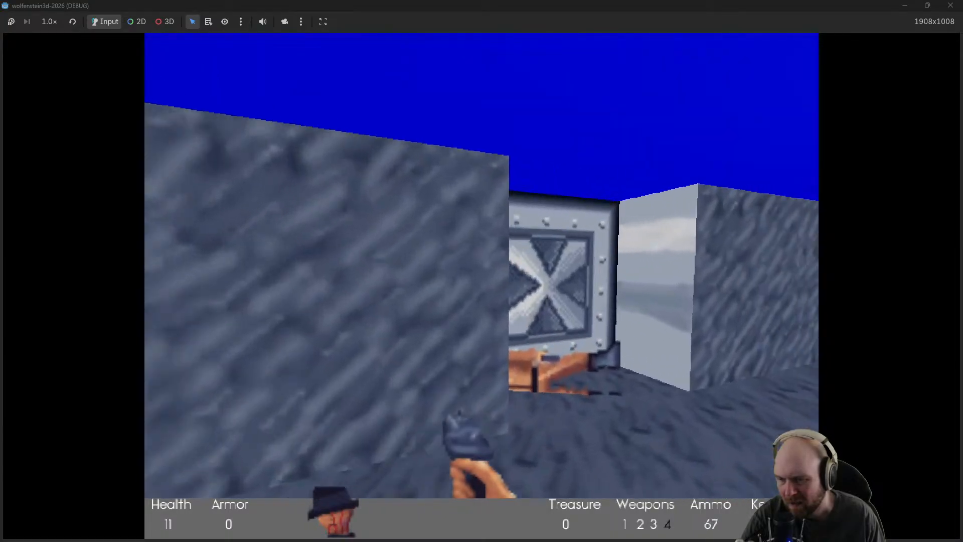
Retreat through the steel door into the white corridor and end the play-test
key("e")
key("w")
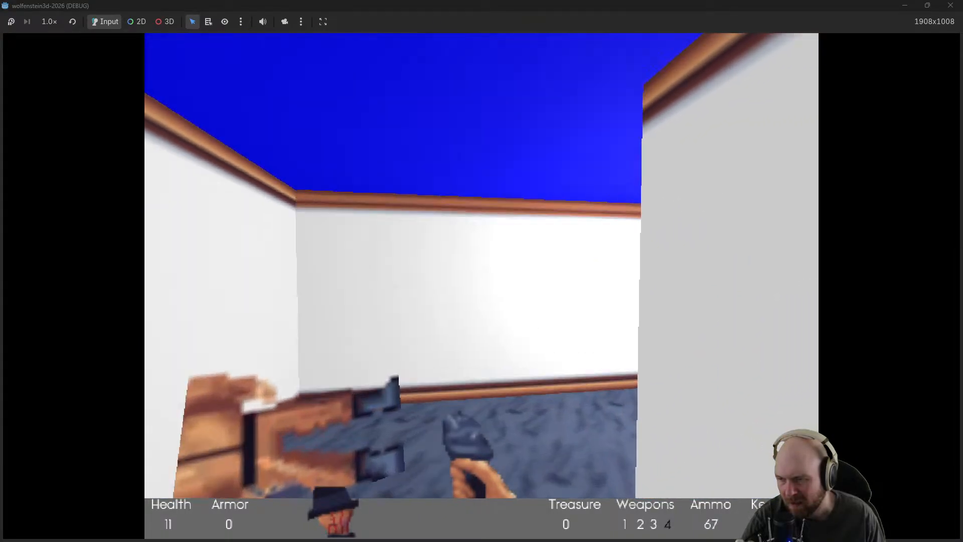
key("w")
key("s")
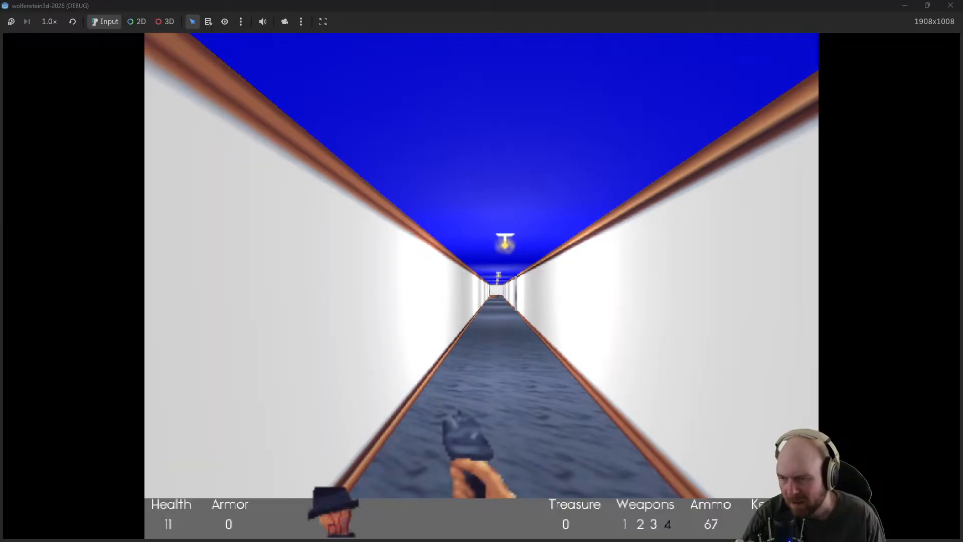
key("Escape")
Switch to the editor's 2D view and open the level scene
left_click(402, 23)
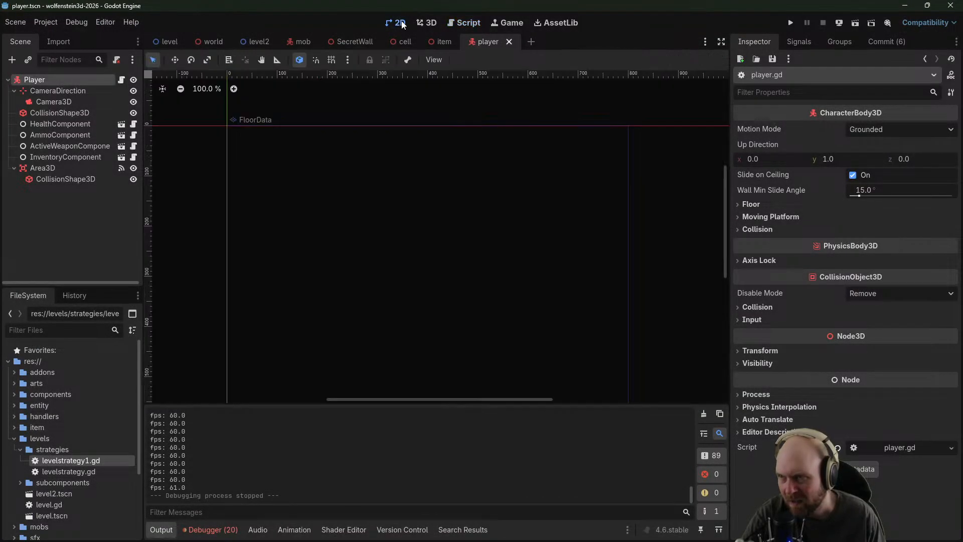
scroll(501, 212, "down", 1)
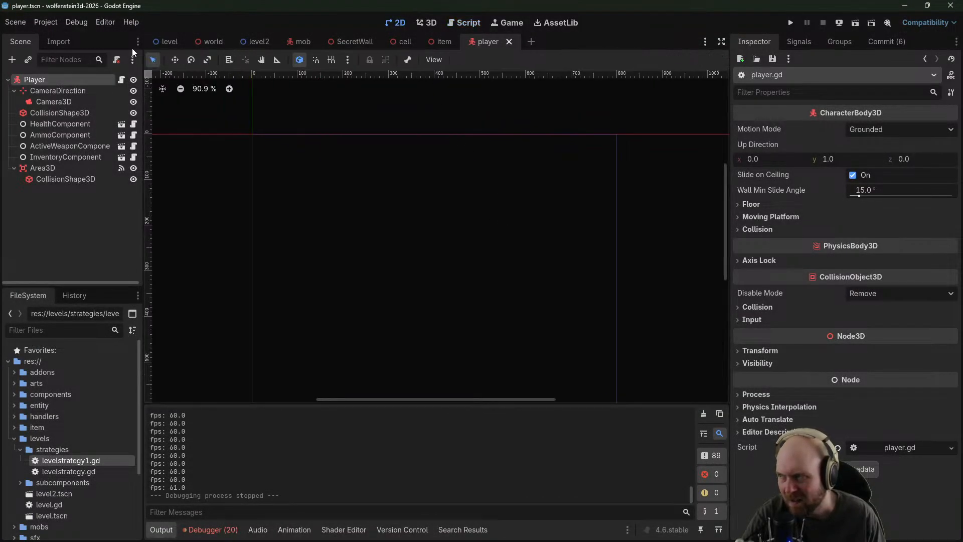
left_click(208, 46)
left_click(166, 42)
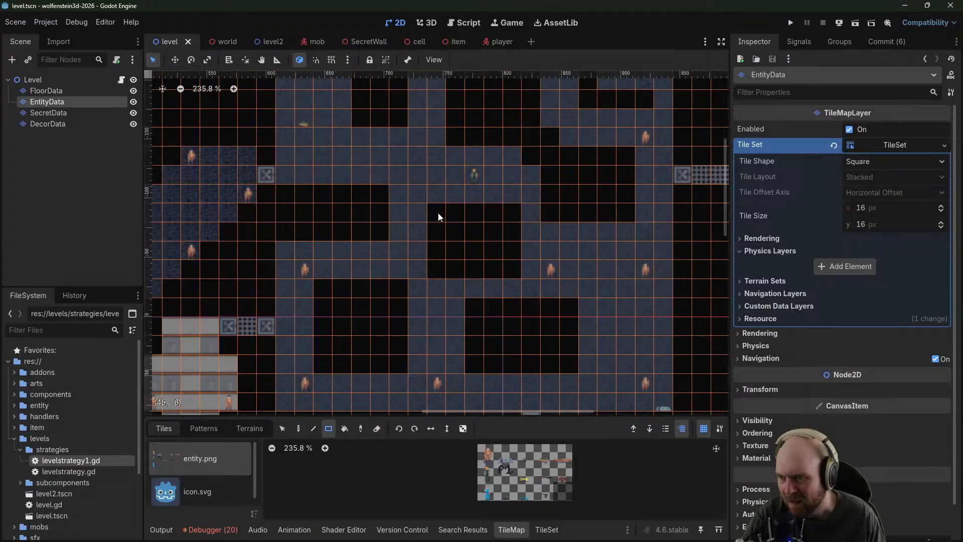
Place two medkit tiles on the EntityData layer along the west side of the small rock guard room
scroll(436, 215, "down", 3)
middle_click_drag(565, 215, 355, 214)
scroll(474, 283, "up", 2)
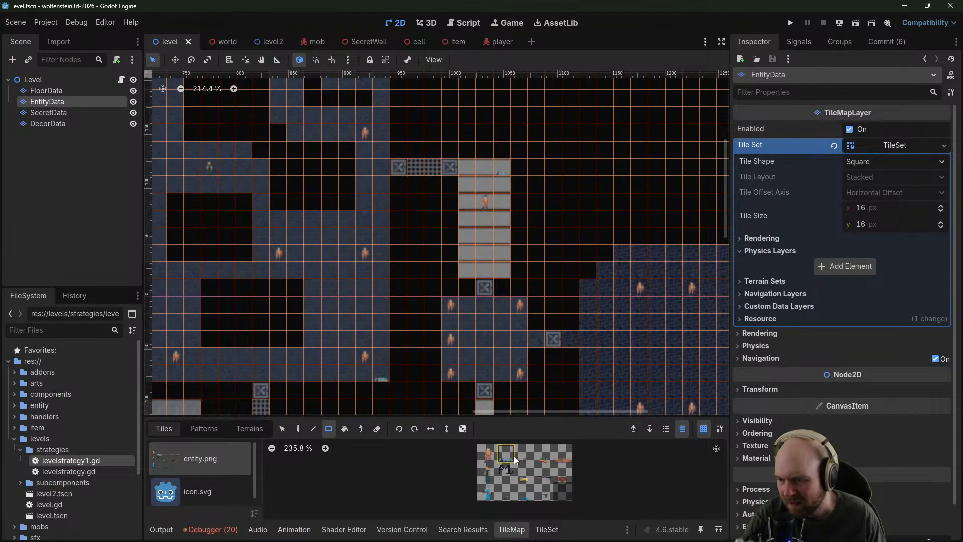
left_click(456, 327)
middle_click_drag(536, 332, 474, 294)
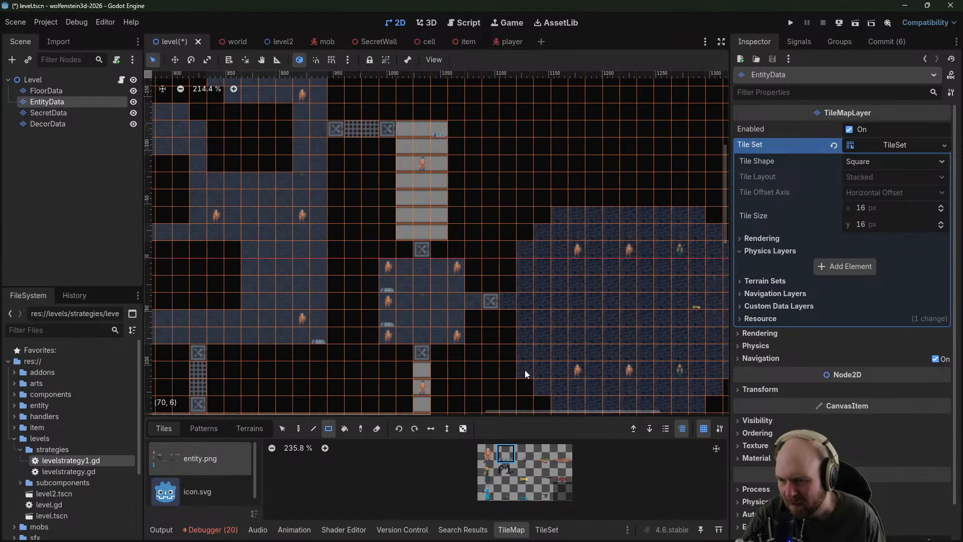
Examine the layout of the rest of the level map, from the northern areas down to the purple secret room
middle_click_drag(366, 266, 467, 172)
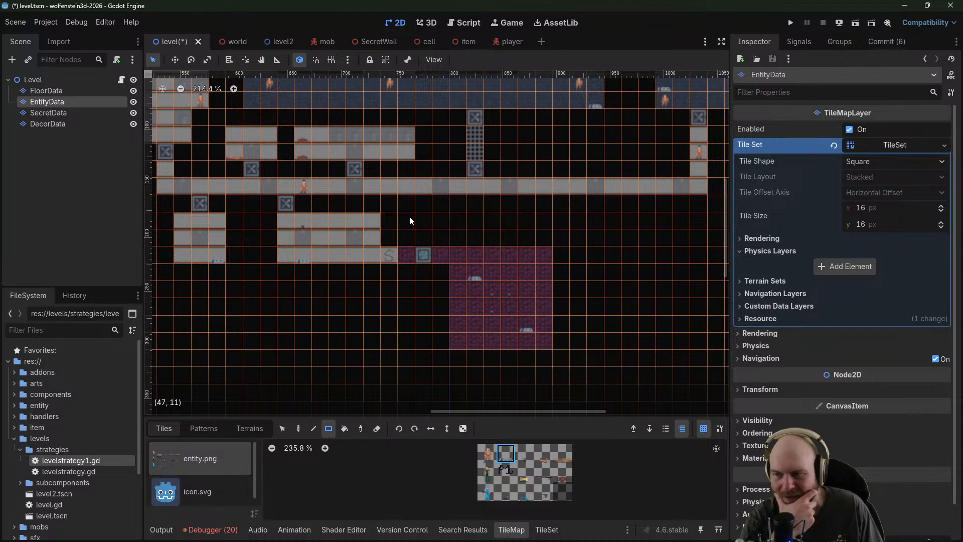
mouse_move(398, 161)
middle_mouse_down()
mouse_move(470, 234)
mouse_move(375, 416)
middle_mouse_up()
middle_click_drag(548, 204, 484, 377)
middle_click_drag(553, 152, 464, 339)
middle_click_drag(568, 172, 465, 309)
middle_click_drag(516, 218, 433, 372)
middle_click_drag(408, 300, 568, 151)
mouse_move(521, 203)
middle_mouse_down()
mouse_move(484, 291)
mouse_move(383, 340)
mouse_move(462, 284)
mouse_move(452, 151)
middle_mouse_up()
middle_click_drag(437, 375, 488, 88)
middle_click_drag(467, 216, 484, 91)
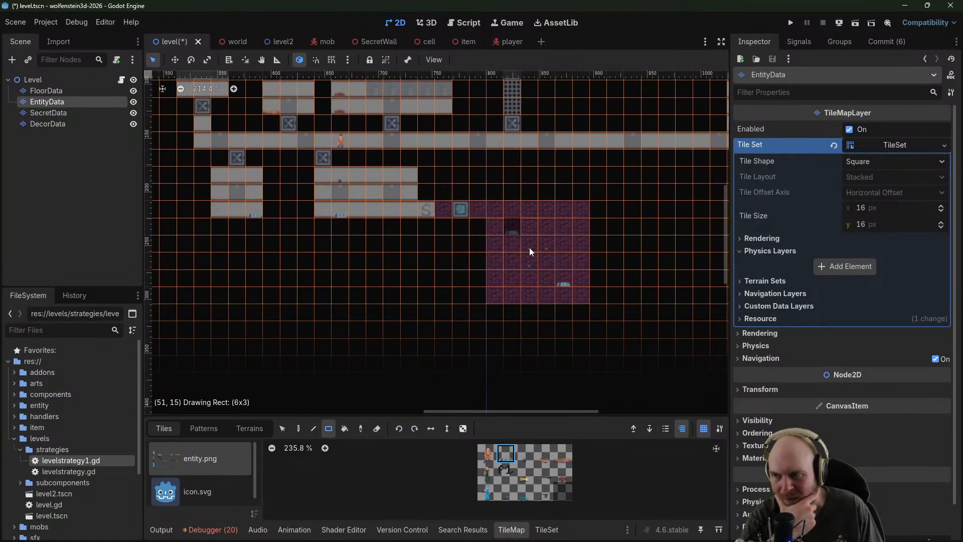
Erase the purple secret room south of the white corridor, including its items, secret marker, door and floor tiles
left_click_drag(585, 279, 584, 286)
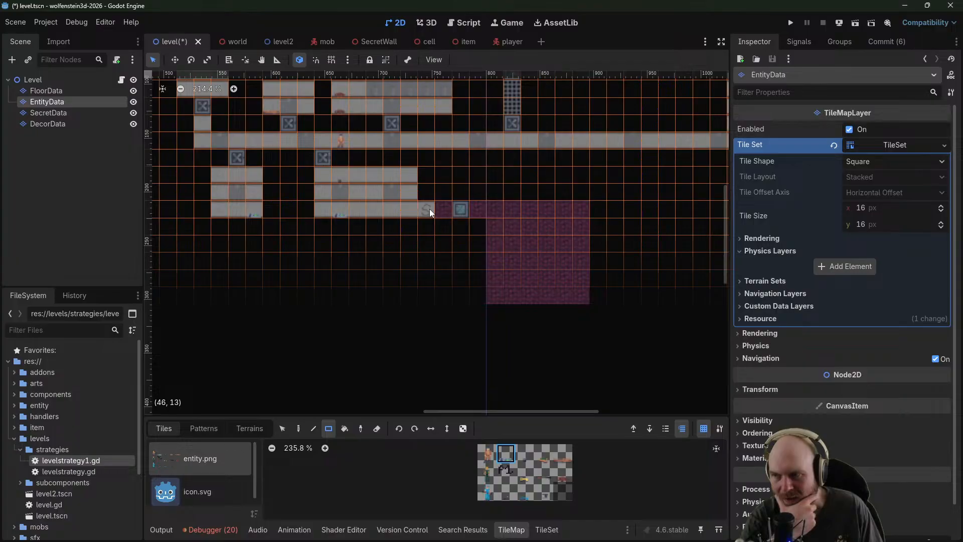
left_click(49, 112)
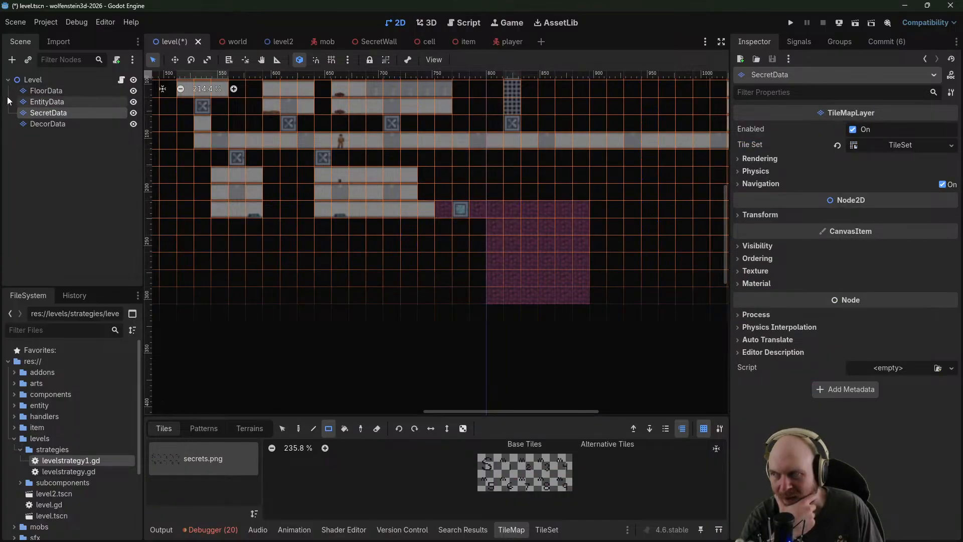
left_click(35, 91)
right_click_drag(426, 212, 636, 317)
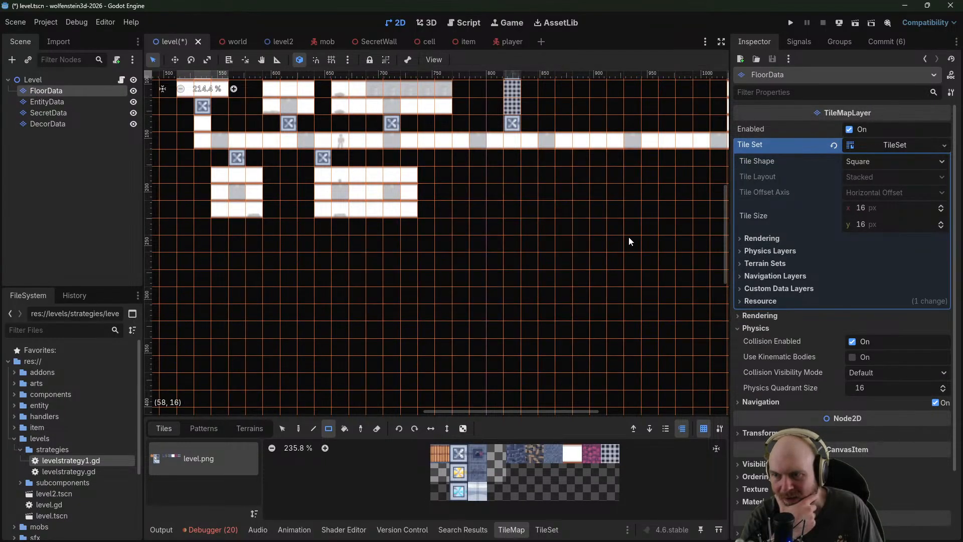
On the FloorData layer, paint a purple 4×5-tile room east of the rock corridor, connected by a short passage with a cyan door
middle_click_drag(631, 194, 550, 64)
middle_click_drag(481, 213, 416, 472)
middle_click_drag(522, 193, 484, 351)
left_click(530, 458)
middle_click_drag(449, 106, 509, 145)
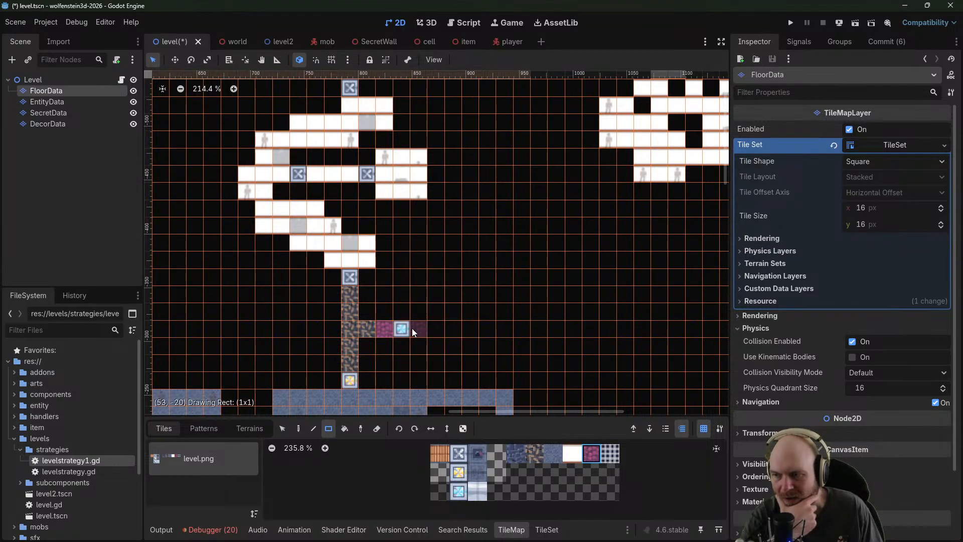
mouse_move(431, 295)
left_mouse_down()
mouse_move(463, 353)
mouse_move(486, 366)
left_mouse_up()
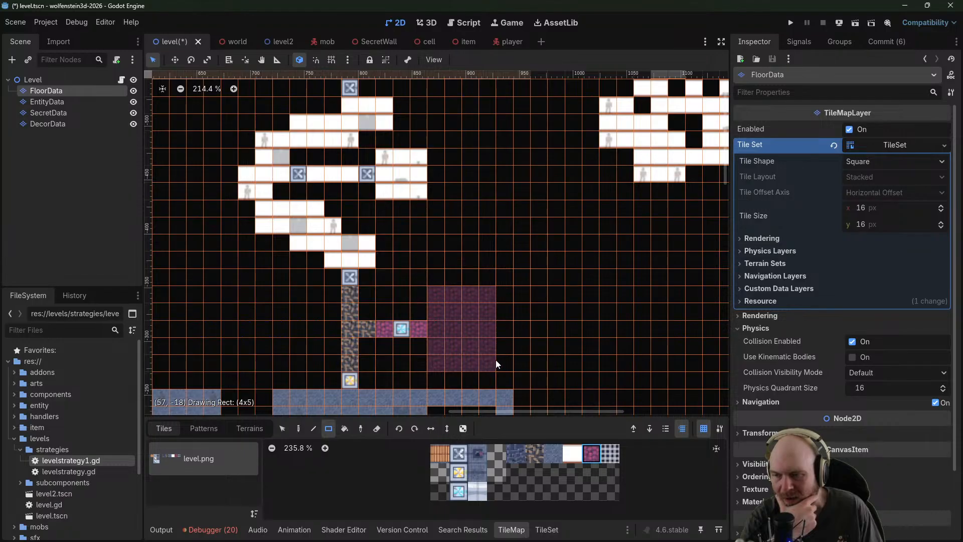
Erase the purple room, its cyan door and the connecting passage east of the rock corridor
scroll(482, 252, "up", 10)
scroll(481, 251, "right", 3)
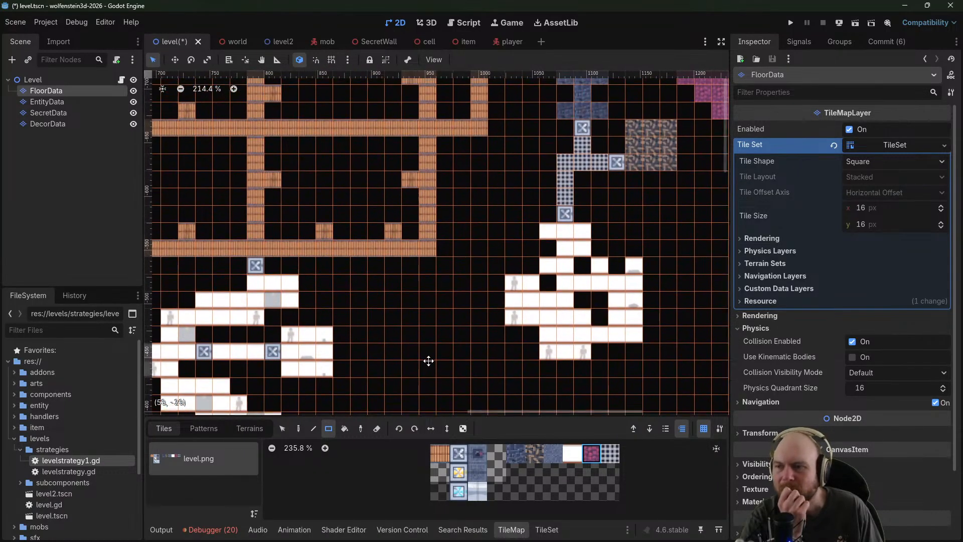
middle_click_drag(435, 282, 464, 78)
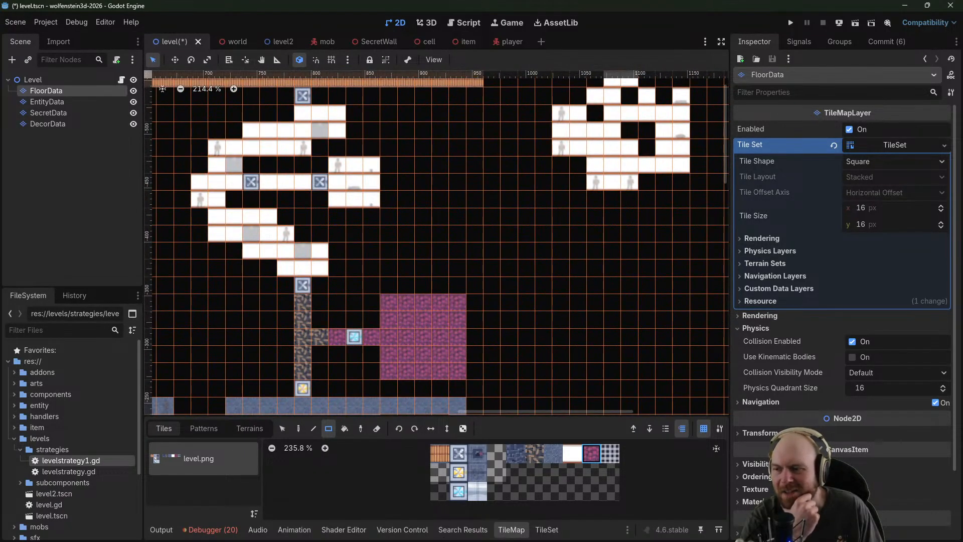
right_click_drag(474, 275, 339, 390)
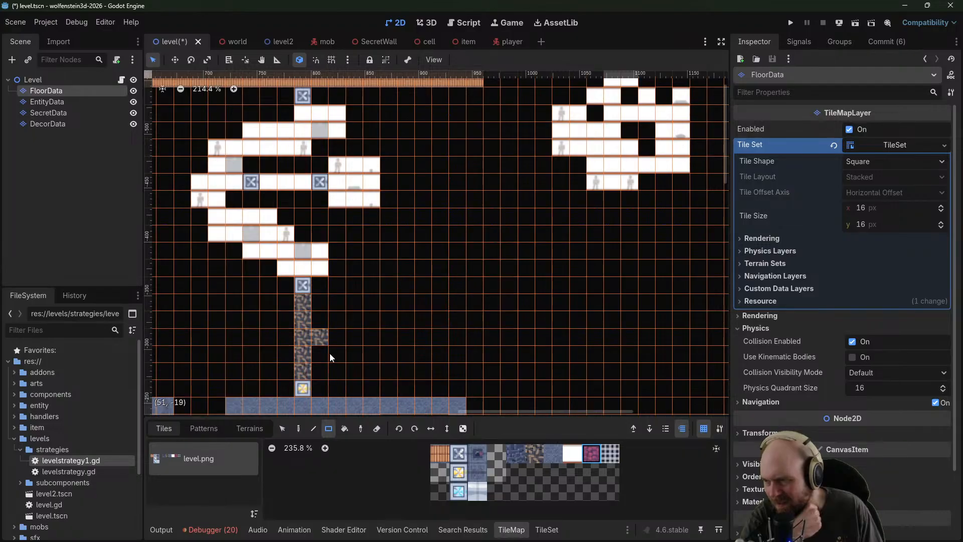
On the EntityData layer, erase the two item tiles from the 3×3 purple secret room in the northern wooden corridors
scroll(350, 336, "up", 12)
scroll(350, 336, "right", 4)
middle_click_drag(497, 217, 437, 317)
middle_click_drag(449, 242, 459, 163)
middle_click_drag(420, 245, 549, 333)
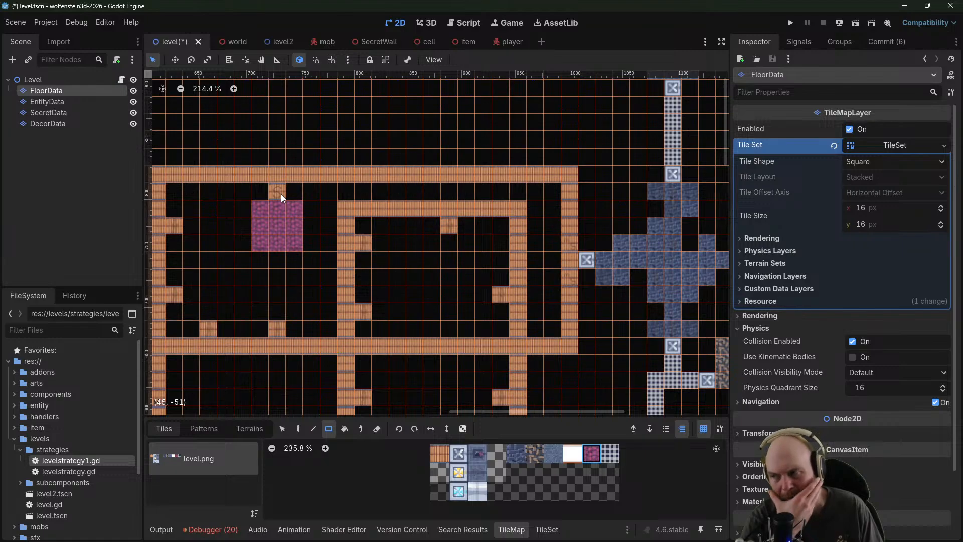
scroll(296, 228, "up", 2)
scroll(296, 235, "up", 3)
left_click(61, 101)
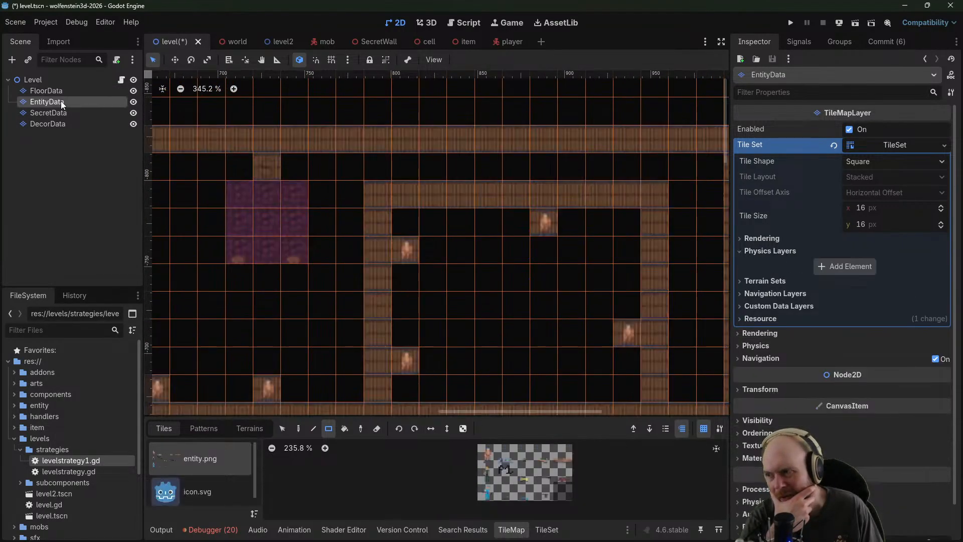
left_click(60, 114)
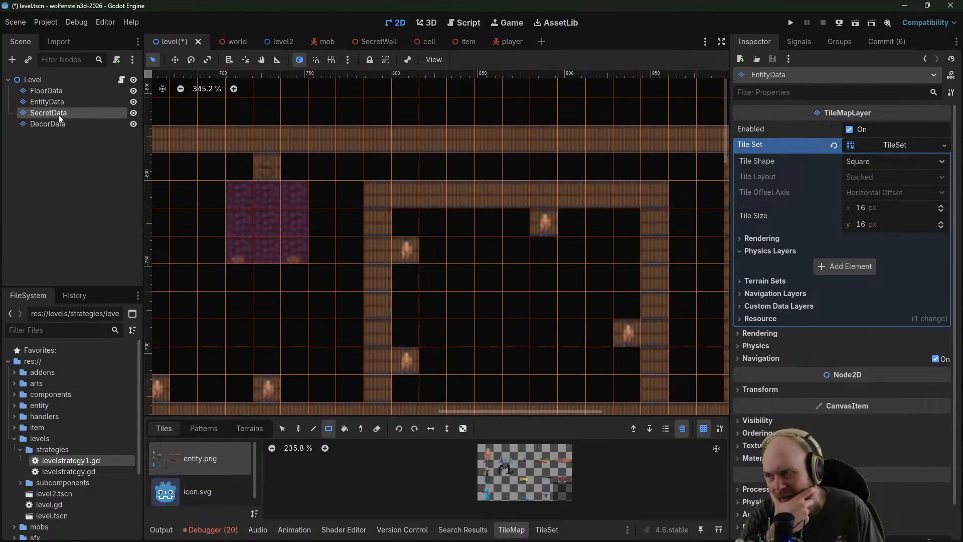
left_click(32, 98)
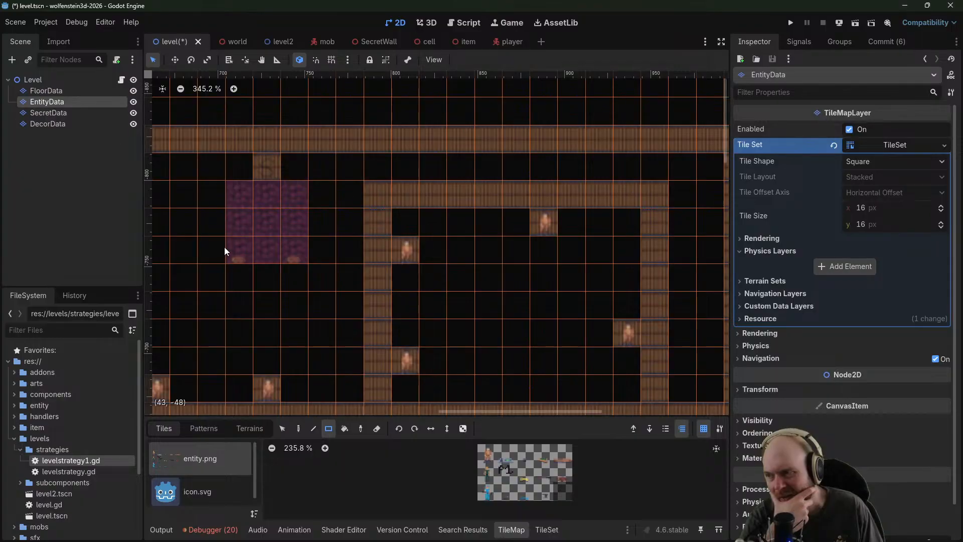
right_click(289, 251)
middle_click_drag(296, 259, 420, 284)
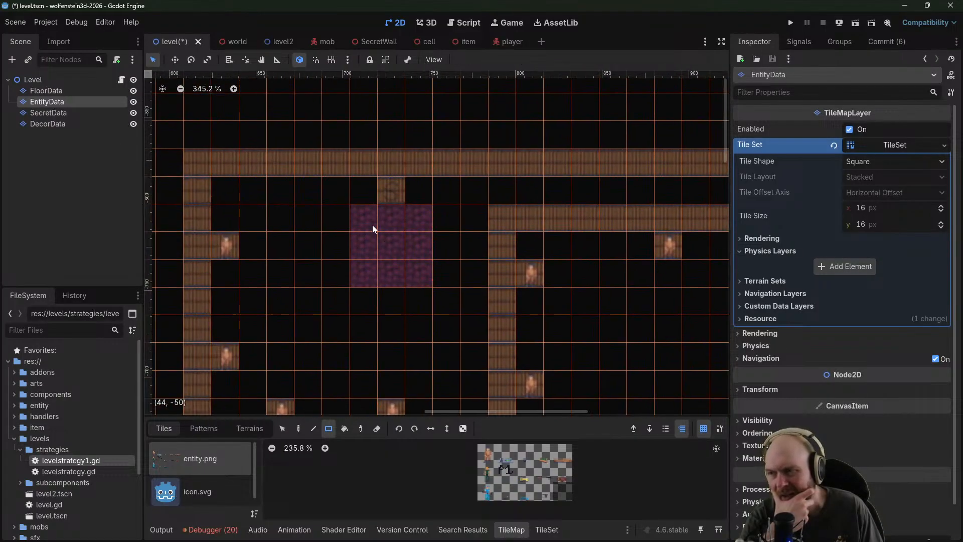
Rebuild that purple secret room as 6×4 tiles behind a one-tile passage and cyan door, and place two small EntityData items inside
left_click(45, 92)
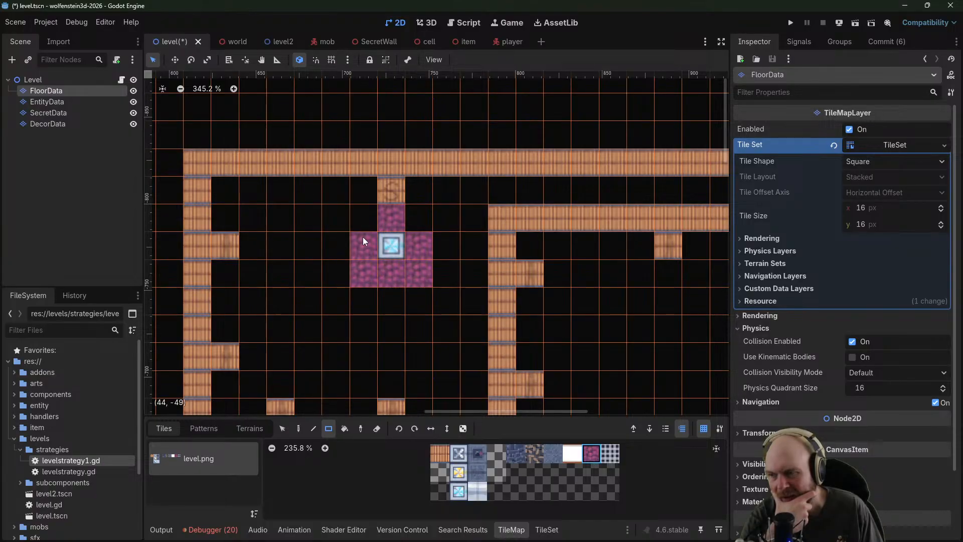
left_click_drag(315, 279, 419, 360)
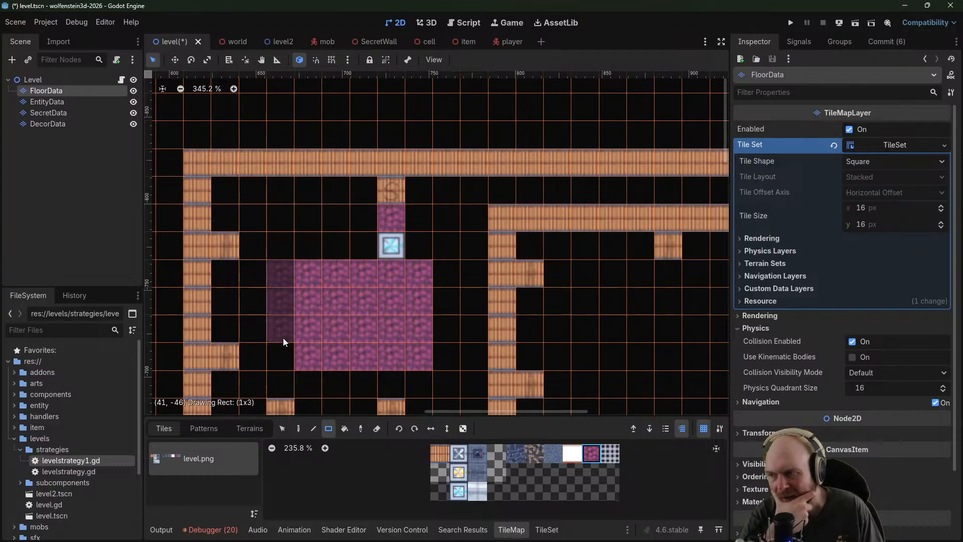
left_click_drag(284, 343, 279, 342)
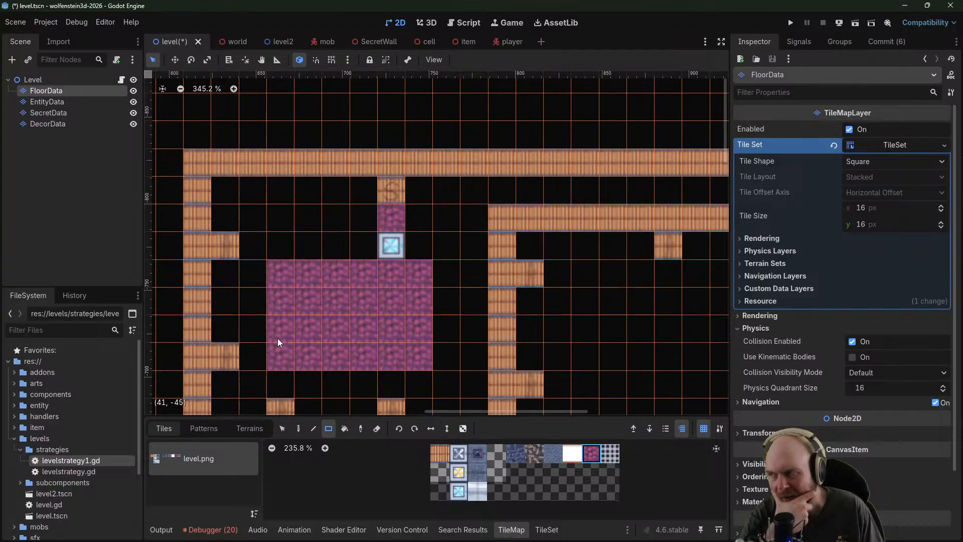
left_click(58, 112)
left_click(51, 102)
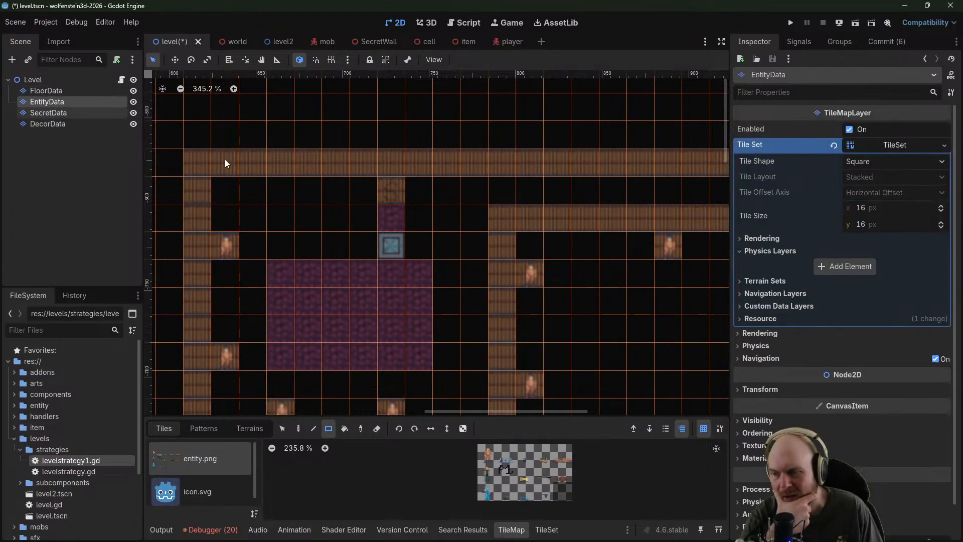
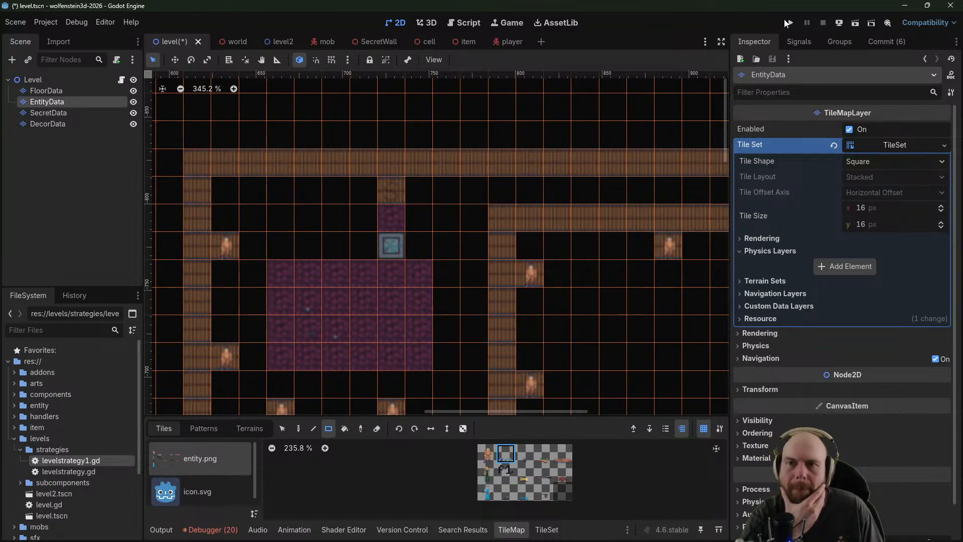
Paint a white 3×3-tile room east of the larger room south of the white corridor, joined by one tile along its southern row
middle_click_drag(433, 183, 710, 120)
mouse_move(585, 212)
middle_mouse_down()
mouse_move(507, 209)
mouse_move(679, 264)
mouse_move(648, 267)
middle_mouse_up()
mouse_move(372, 211)
middle_mouse_down()
mouse_move(479, 241)
mouse_move(314, 238)
mouse_move(346, 177)
mouse_move(386, 412)
middle_mouse_up()
scroll(479, 240, "down", 3)
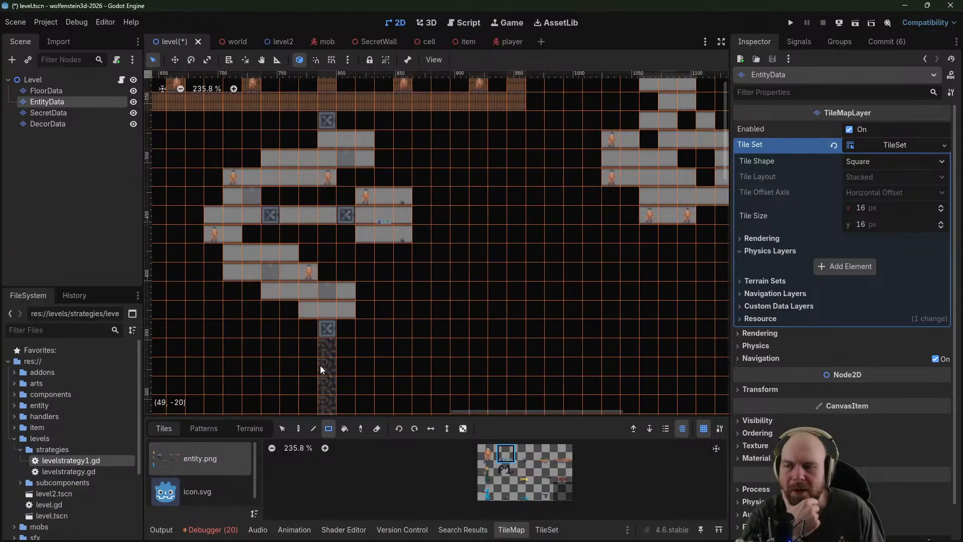
middle_click_drag(323, 375, 409, 140)
middle_click_drag(364, 402, 457, 121)
middle_click_drag(458, 383, 465, 216)
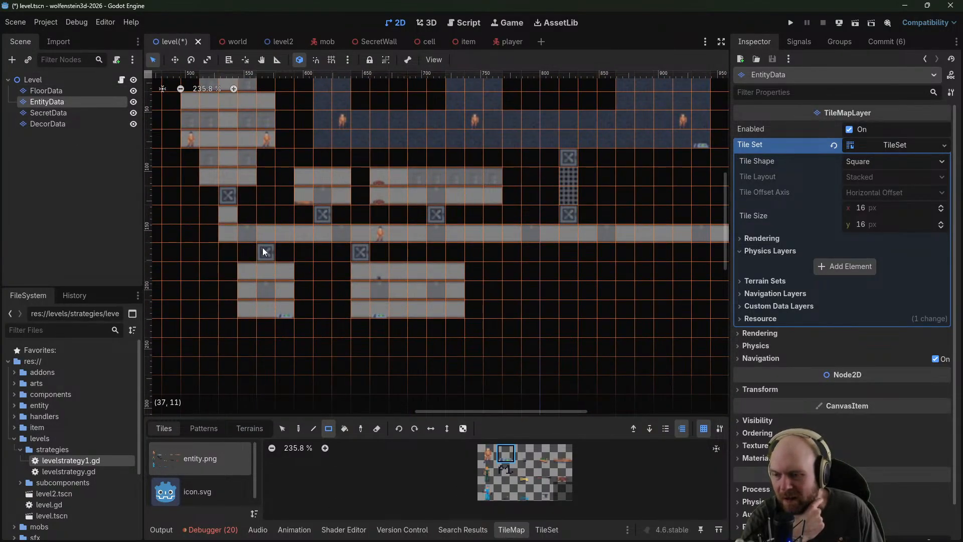
left_click(53, 91)
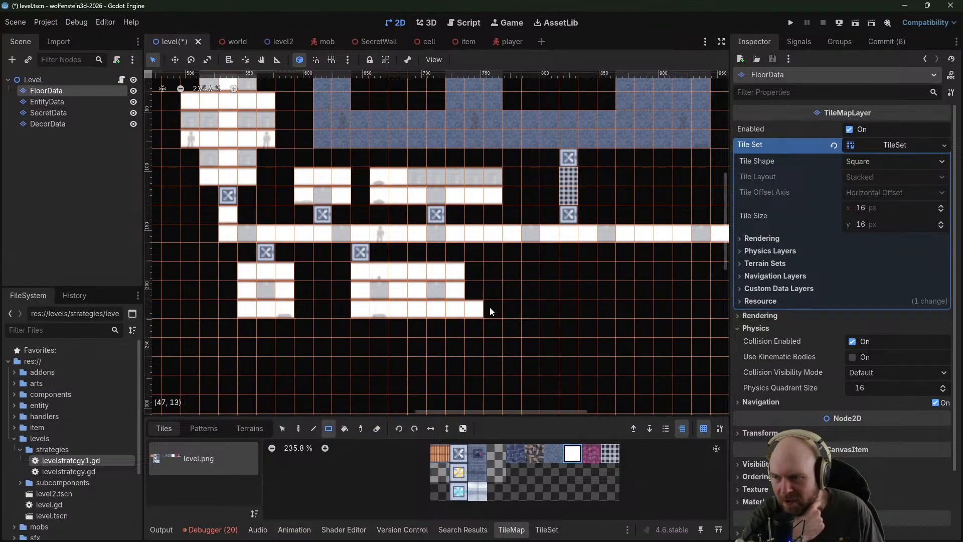
left_click_drag(491, 312, 528, 277)
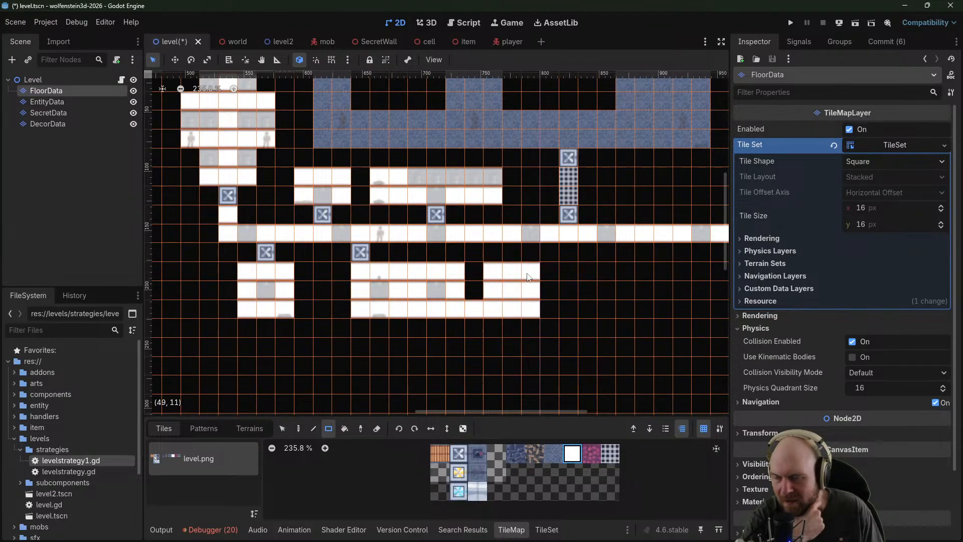
Mark the connecting tile with S on the SecretData layer, then place a medkit and two red-brown items in the new room
left_click(48, 113)
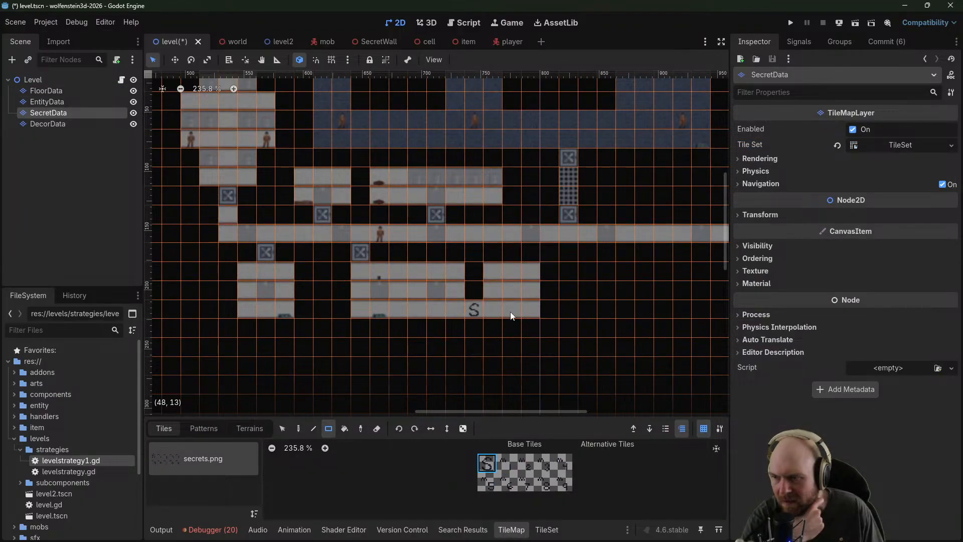
scroll(511, 315, "up", 4)
left_click(46, 92)
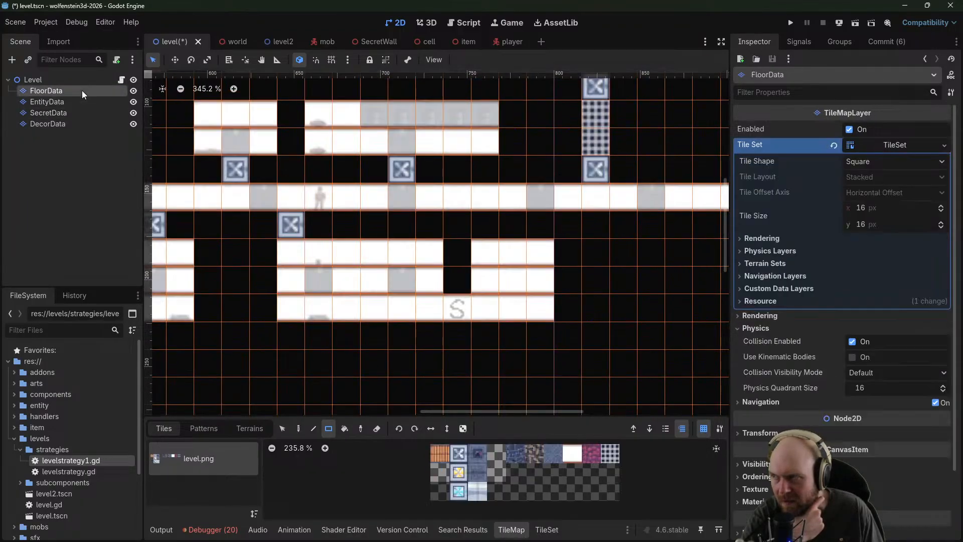
left_click(47, 102)
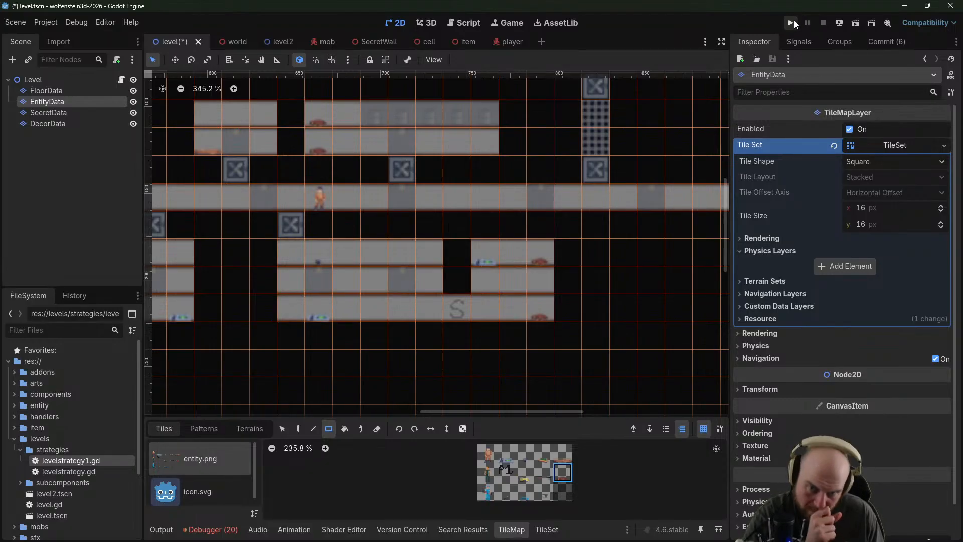
Run the project and start a new game from the title screen
scroll(281, 228, "down", 3)
middle_click_drag(288, 188, 500, 395)
middle_click_drag(434, 274, 652, 235)
middle_click_drag(434, 237, 571, 285)
scroll(571, 285, "down", 1)
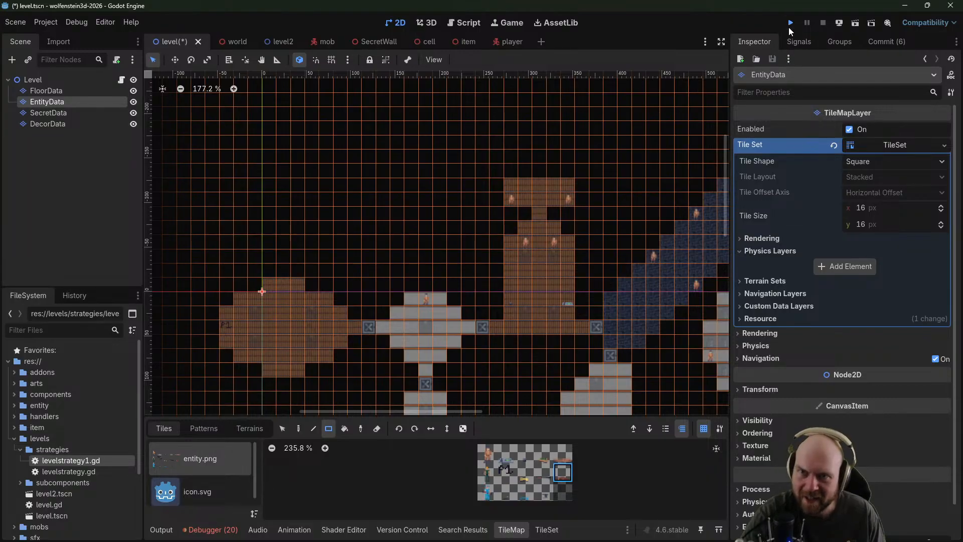
left_click(789, 26)
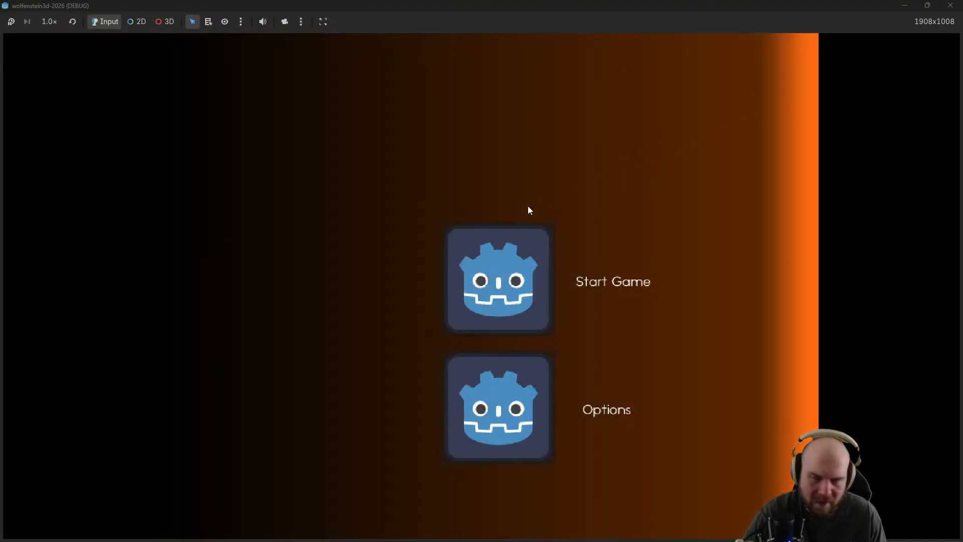
key("Return")
Go through the first metal door, shoot the guard in the white room and collect the magazine
key("w")
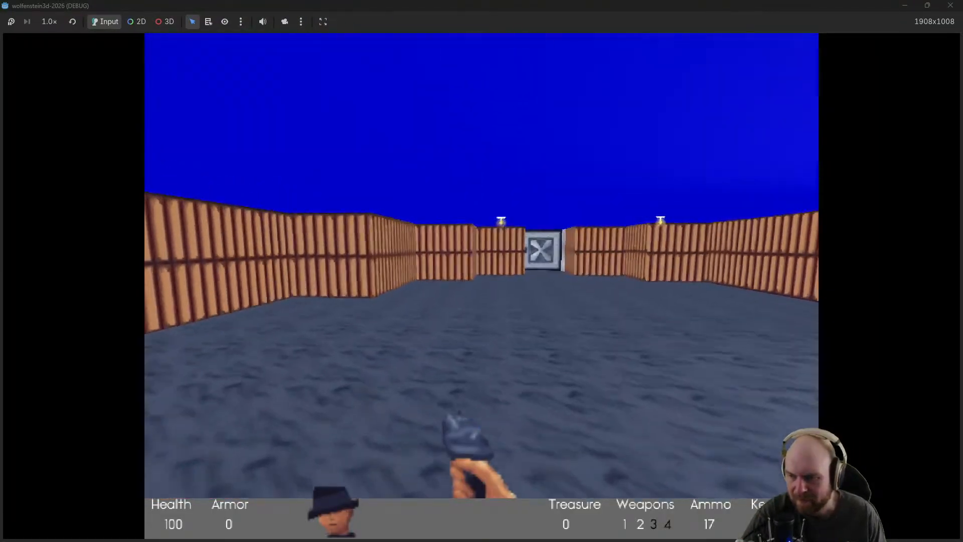
key("w")
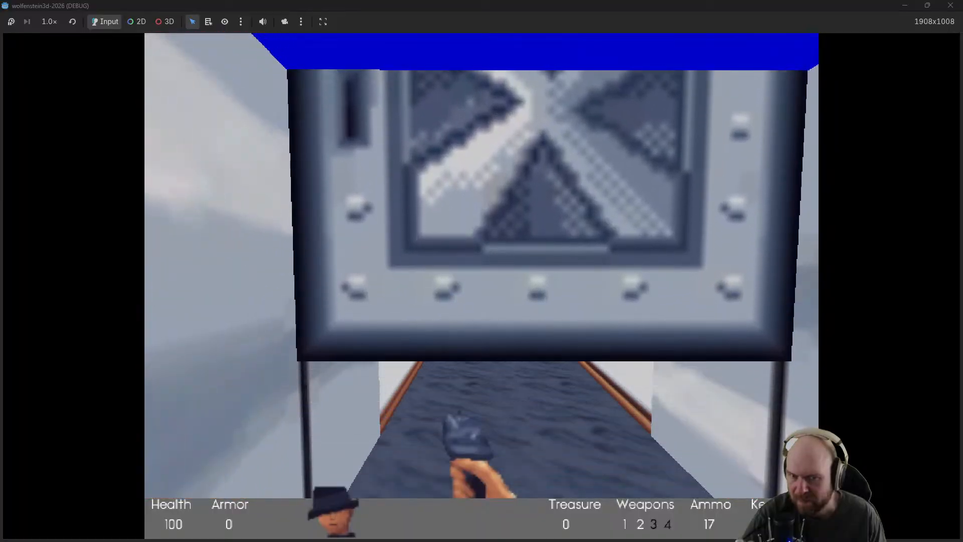
key("w")
left_click(483, 286)
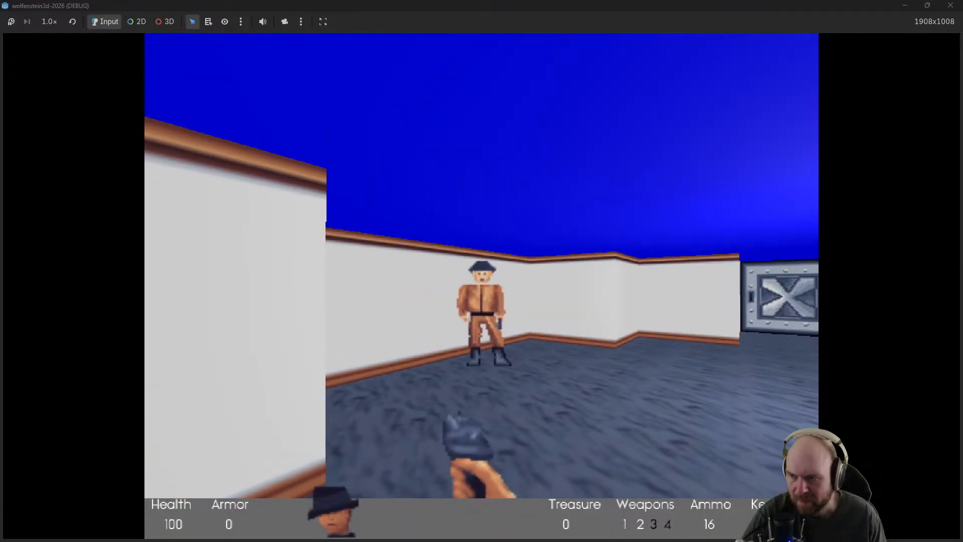
left_click(482, 286)
left_click(481, 286)
key("w")
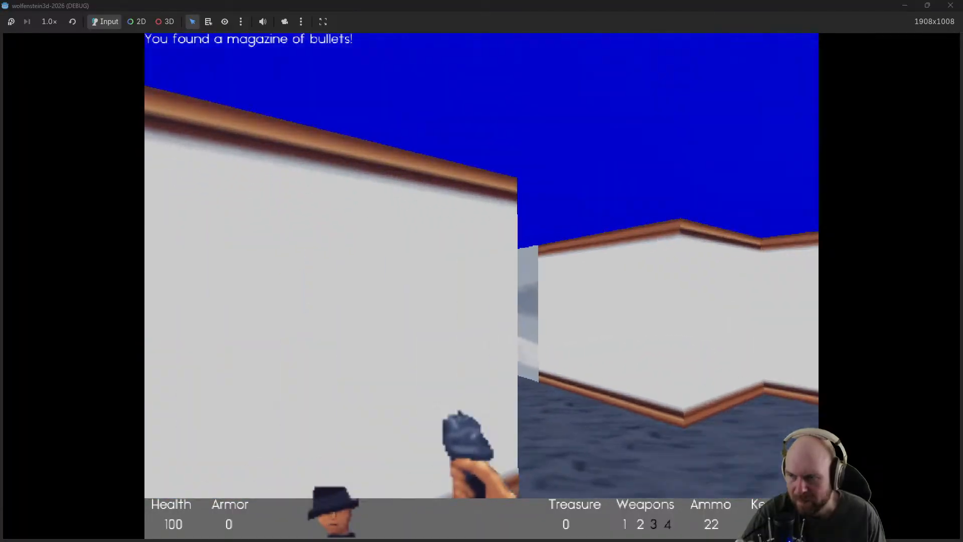
Enter the large wooden hall, shoot at the approaching guards and pick up the medkit
key("w")
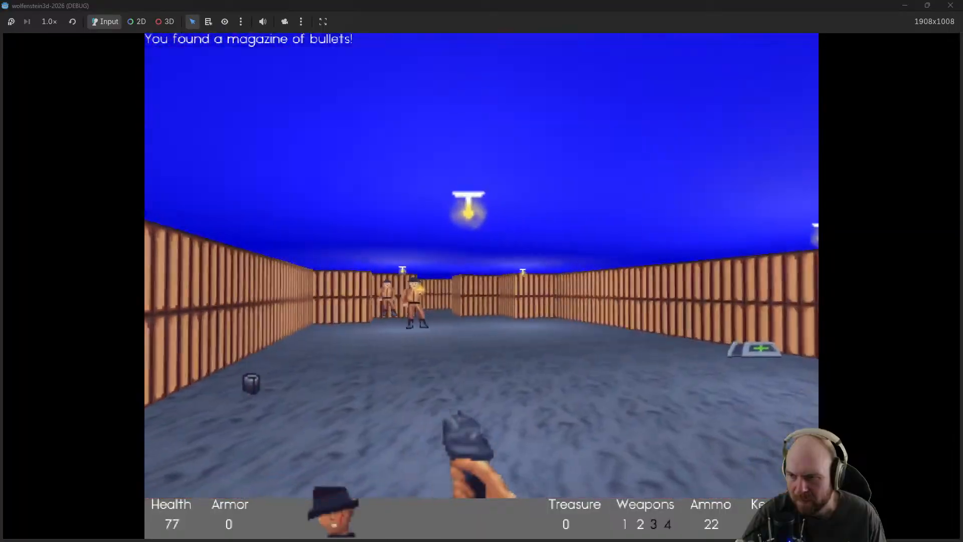
key("d")
left_click(482, 286)
left_click(482, 286)
left_click(482, 287)
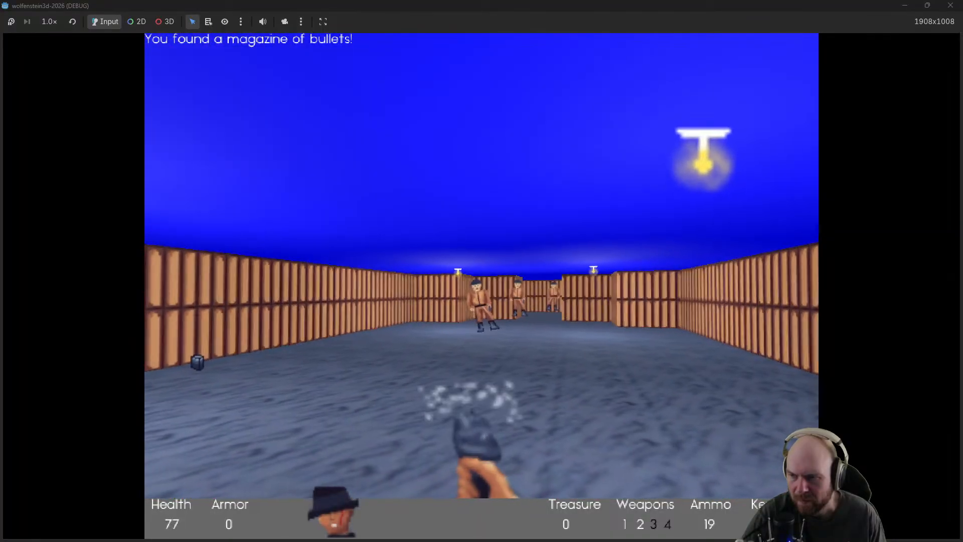
left_click(481, 287)
key("w")
left_click(481, 286)
key("w")
key("d")
left_click(482, 287)
left_click(482, 286)
left_click(481, 286)
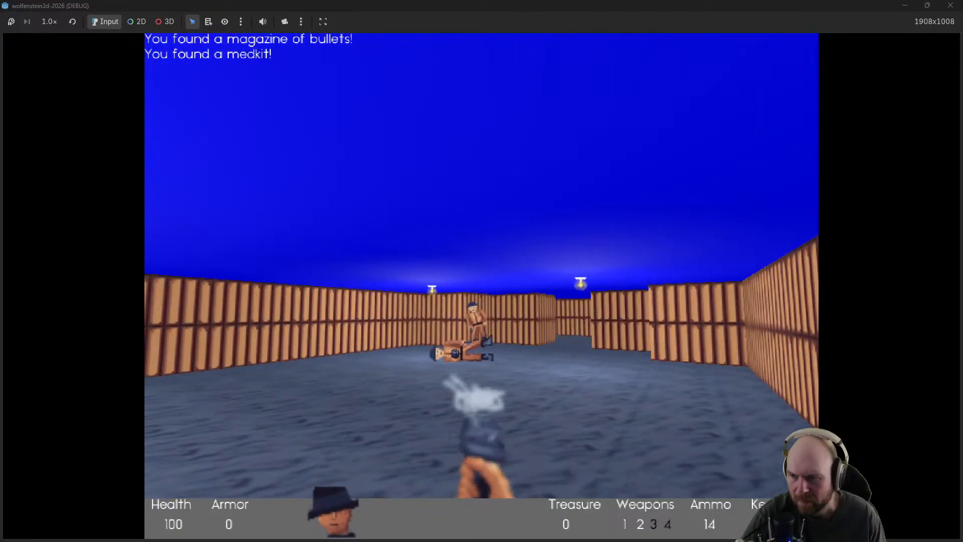
Collect the dropped magazines, then enter the wooden back room and shoot the remaining guard
key("w")
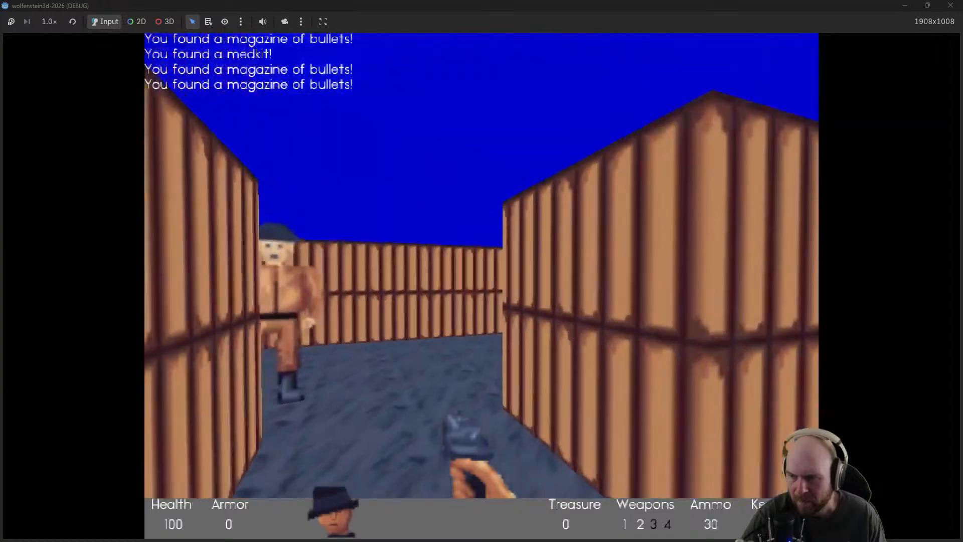
key("w")
left_click(482, 286)
left_click(481, 286)
left_click(482, 286)
left_click(482, 286)
left_click(481, 286)
key("w")
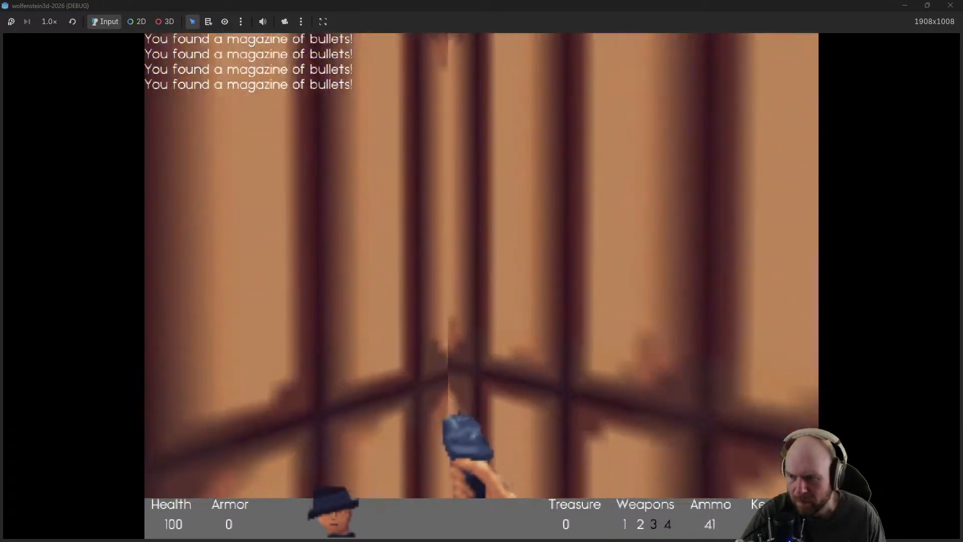
Return through the wooden hall and open the metal door to the stone area
key("w")
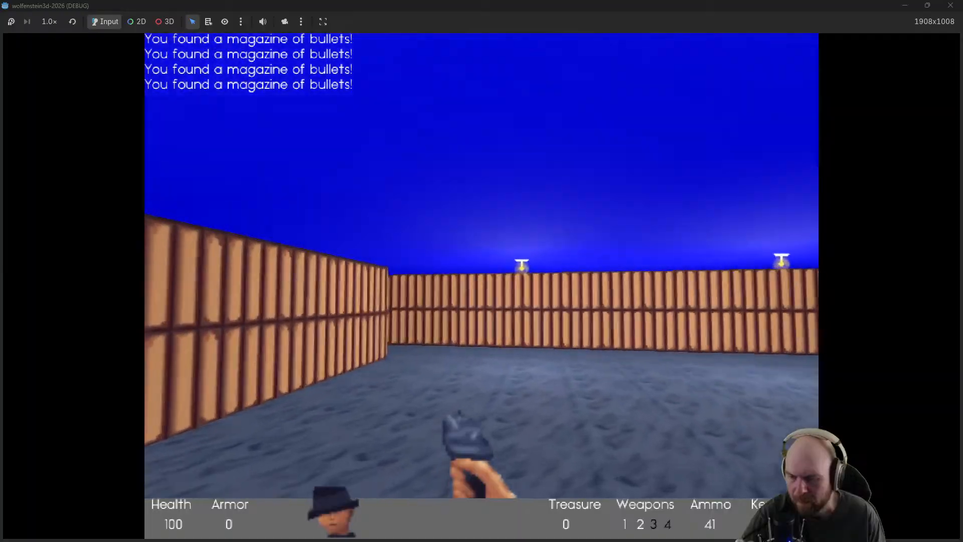
key("w")
key("e")
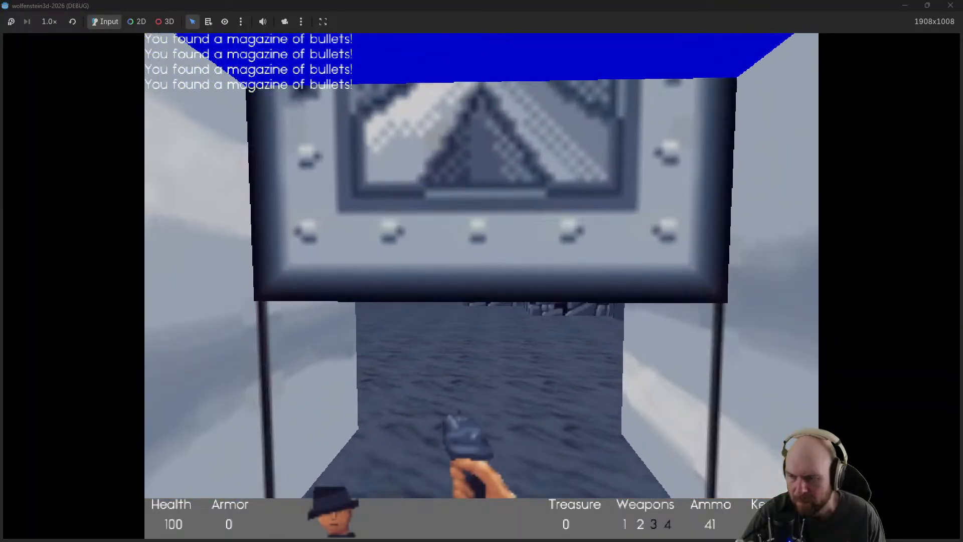
Shoot the guards at the doorway of the stone area, backing off and advancing between shots
key("s")
left_click(482, 286)
left_click(482, 287)
left_click(482, 286)
key("w")
left_click(481, 286)
left_click(481, 287)
left_click(481, 286)
left_click(482, 286)
left_click(481, 286)
left_click(482, 285)
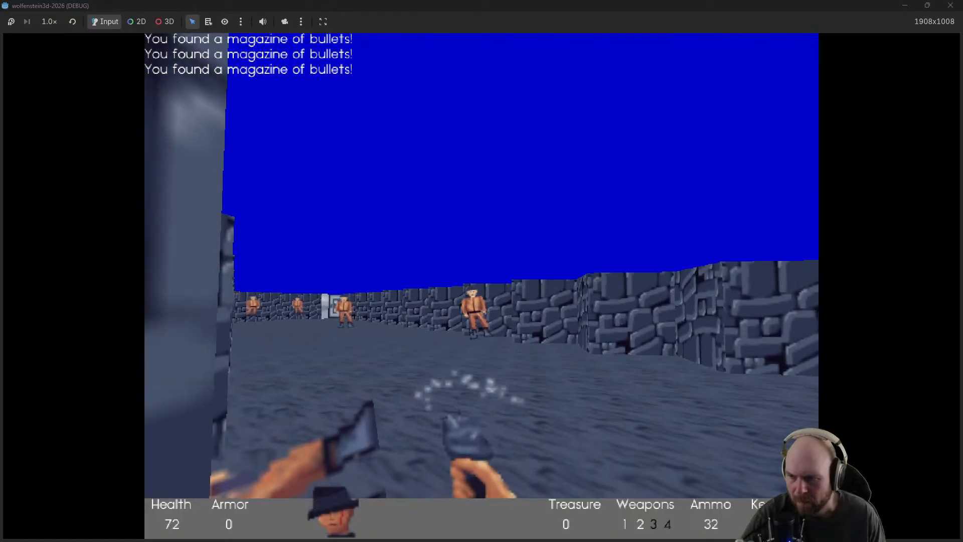
left_click(481, 286)
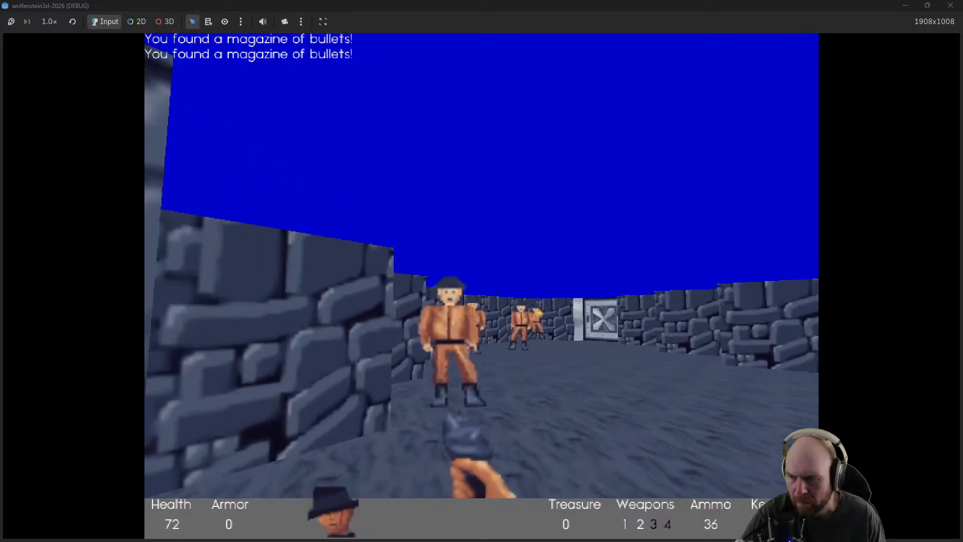
Advance through the stone area, shooting the remaining guards and collecting their magazines
key("w")
left_click(482, 286)
left_click(482, 286)
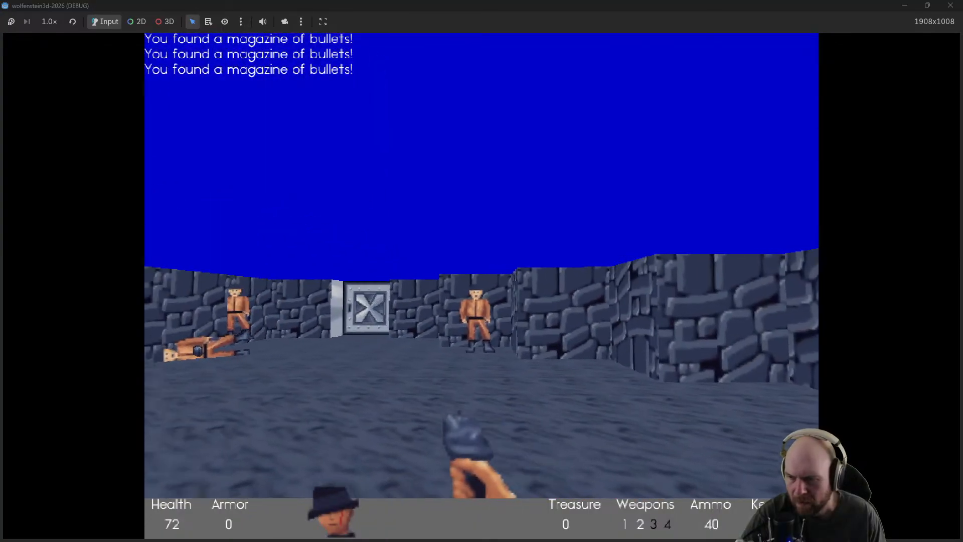
key("w")
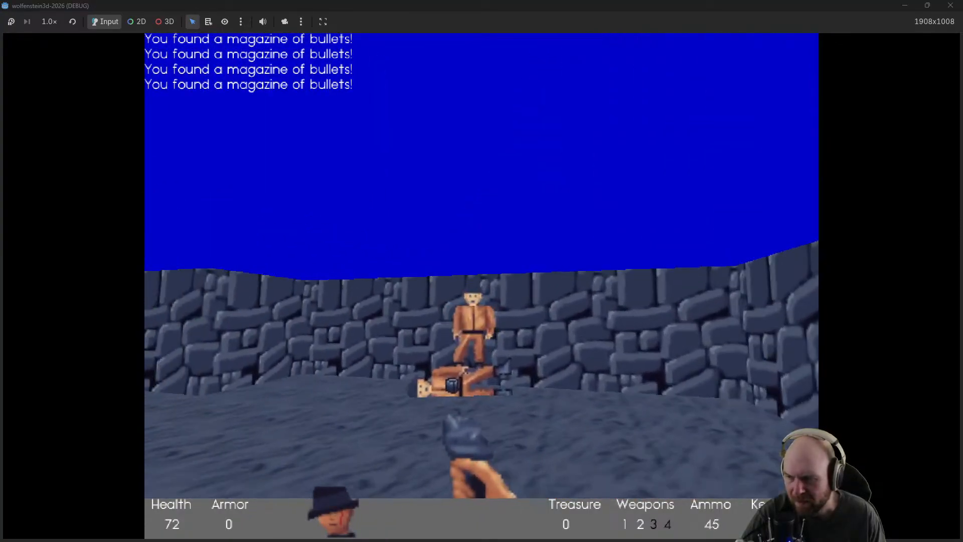
key("w")
left_click(482, 286)
Switch to the knife and go through the next metal door to pick up the box of grenades
key("1")
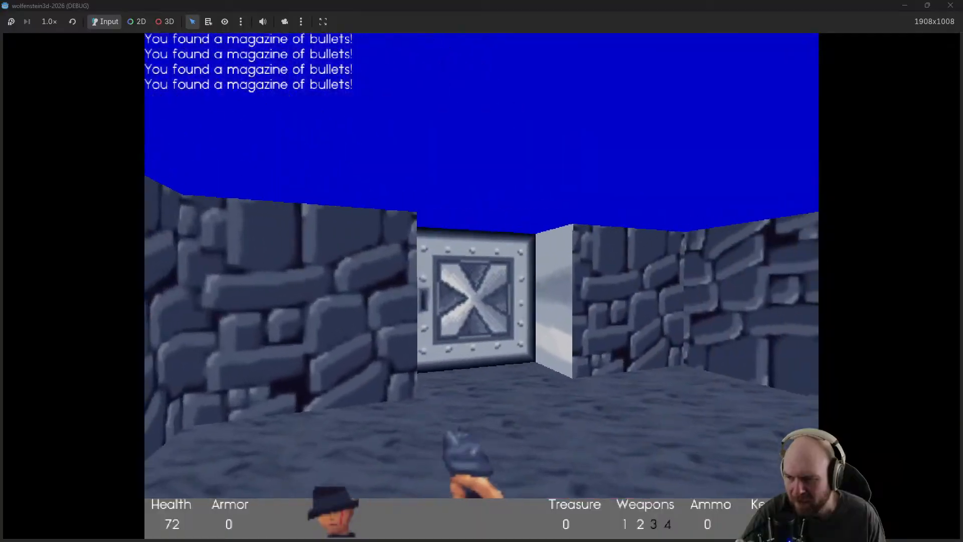
key("w")
key("e")
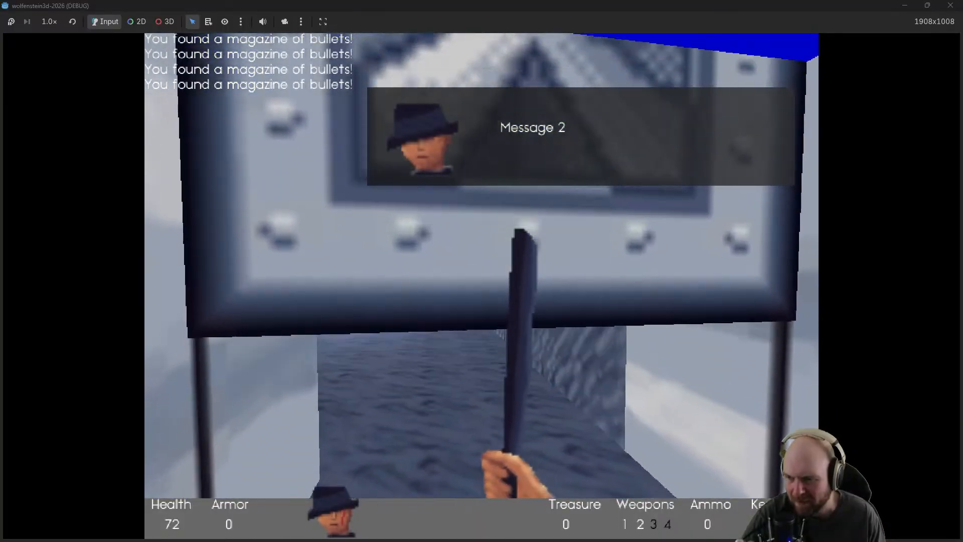
key("w")
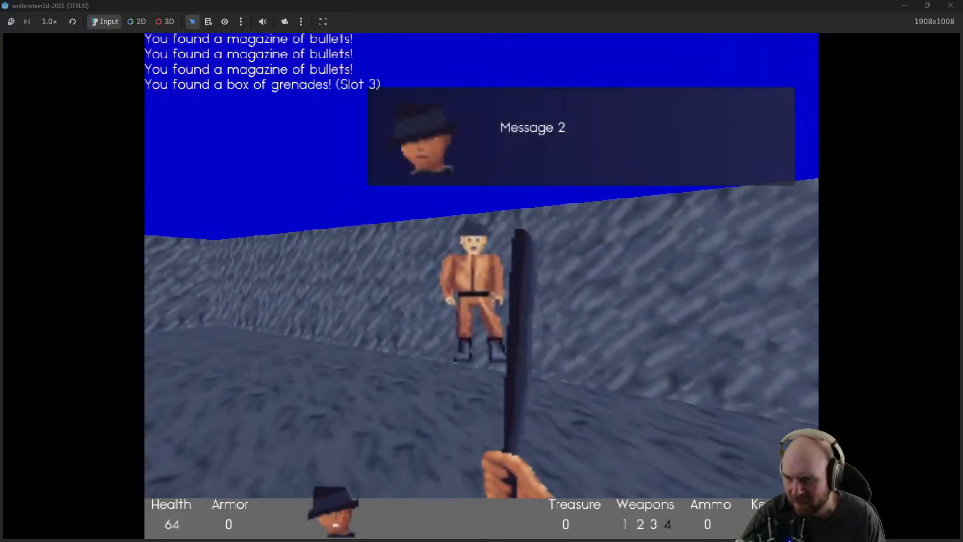
Stab the guard behind the metal door with the knife and collect the dropped magazine
key("w")
left_click(481, 286)
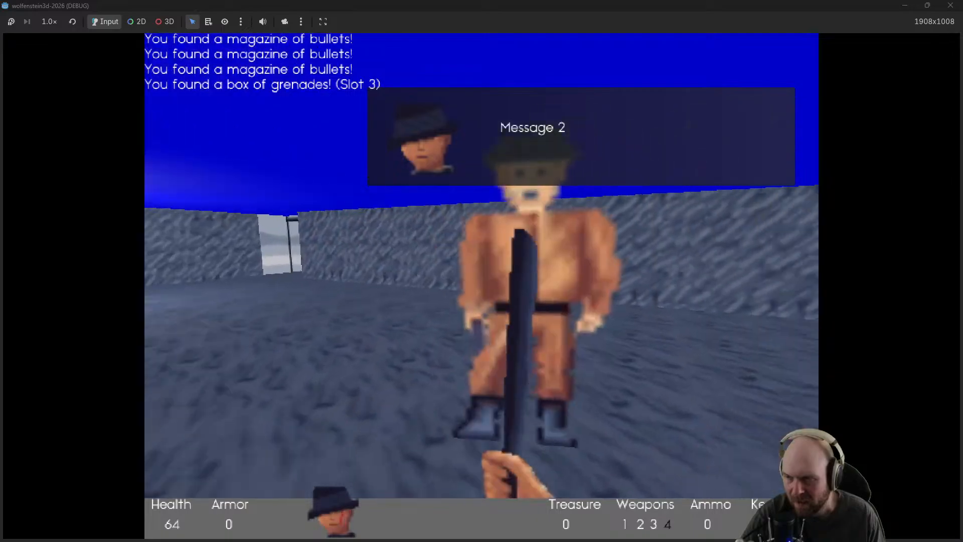
left_click(482, 286)
key("w")
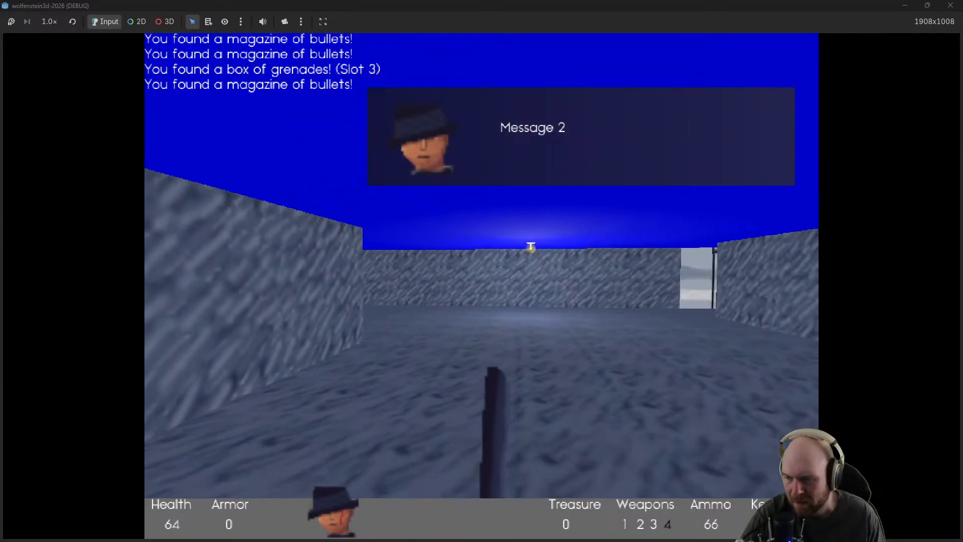
Advance into the rough stone maze with the pistol and shoot the orange-uniformed guard, sidestepping between shots
key("w")
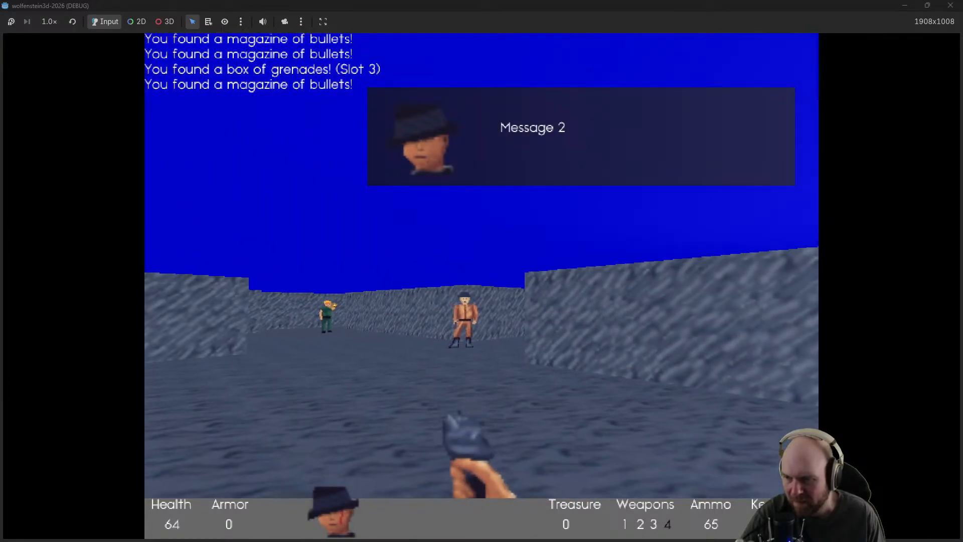
key("a")
left_click(482, 286)
left_click(481, 286)
key("d")
left_click(482, 286)
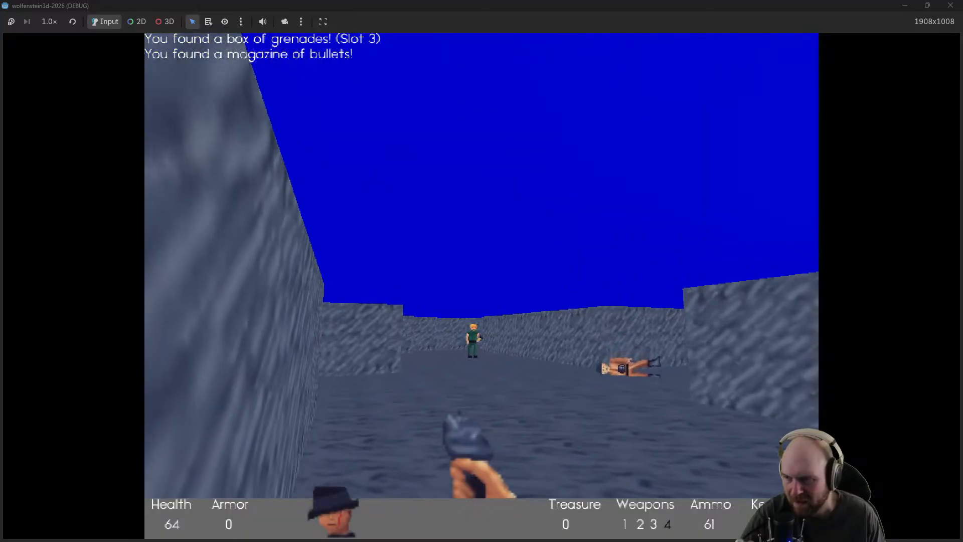
Shoot the green-uniformed officer at the far end of the passage and the guard near him
left_click(482, 286)
left_click(481, 286)
key("w")
left_click(482, 286)
left_click(482, 286)
left_click(481, 286)
key("w")
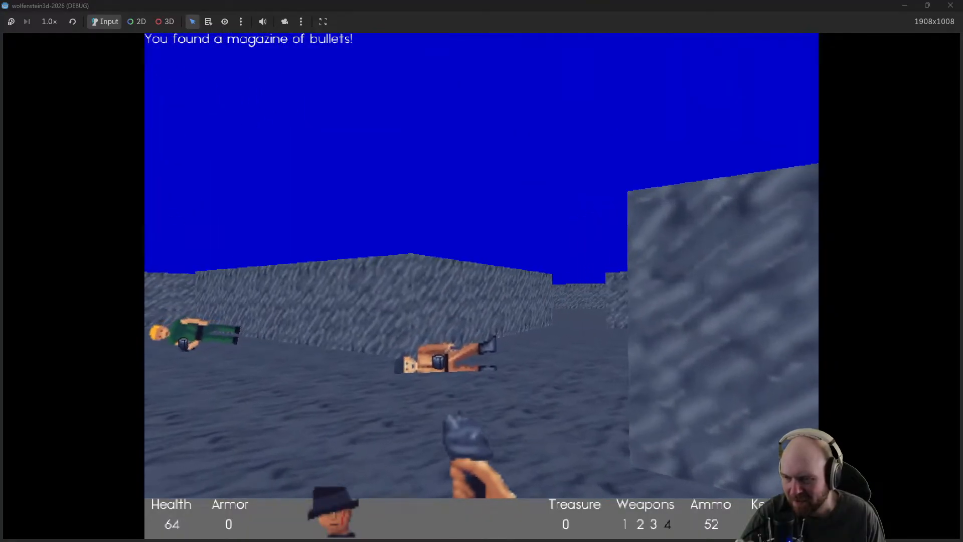
Collect the dropped magazines in the stone maze and keep firing ahead with the pistol
key("w")
key("w")
left_click(482, 286)
left_click(482, 286)
left_click(482, 286)
left_click(482, 286)
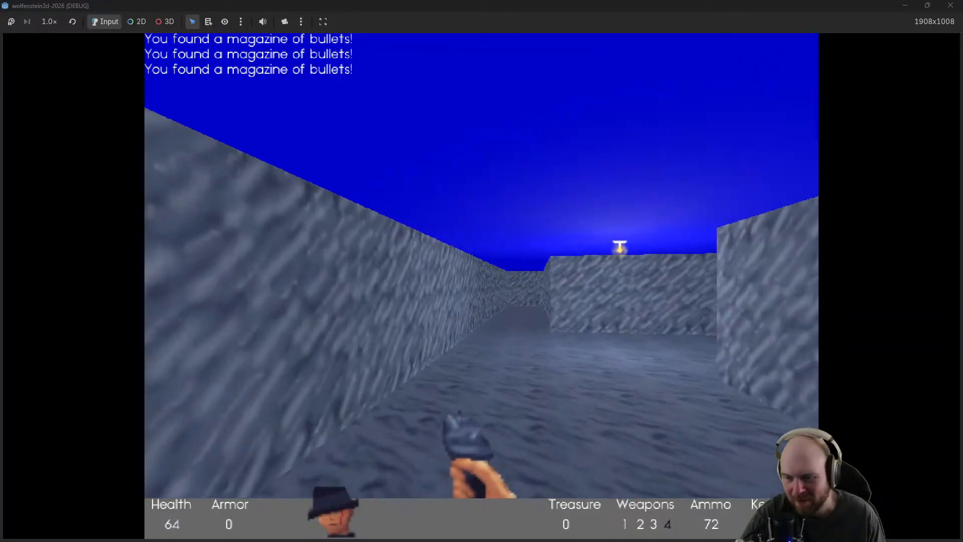
Switch to the knife and follow the stone passage up to the two waiting guards
key("w")
key("1")
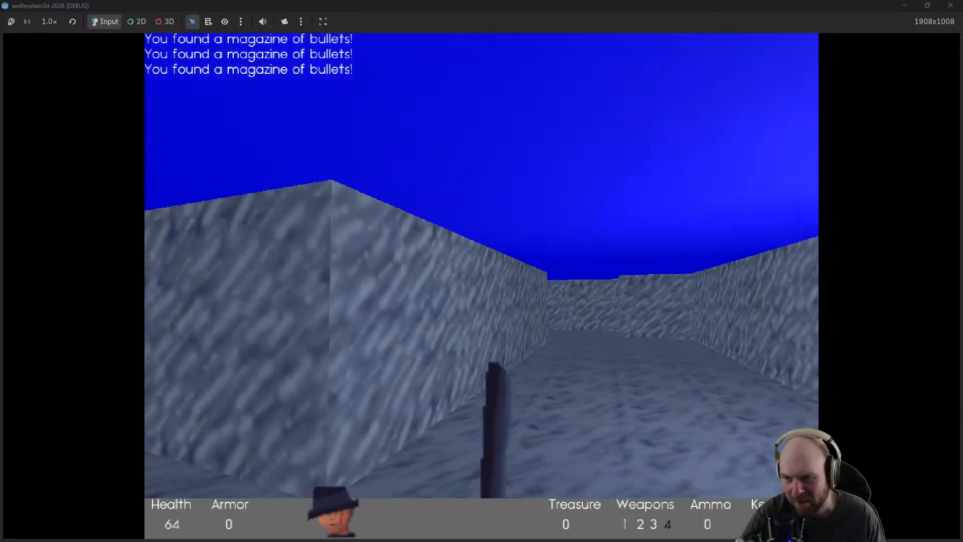
key("w")
key("w")
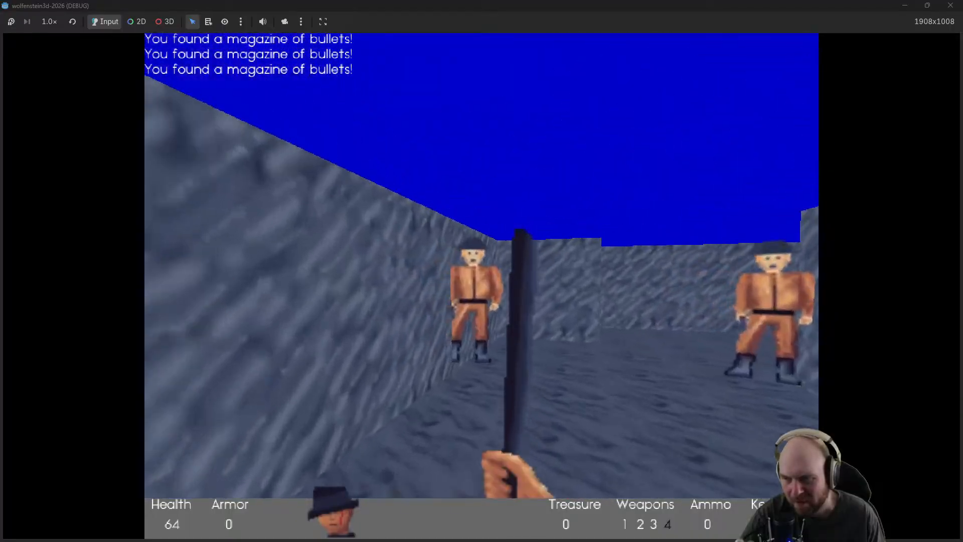
key("w")
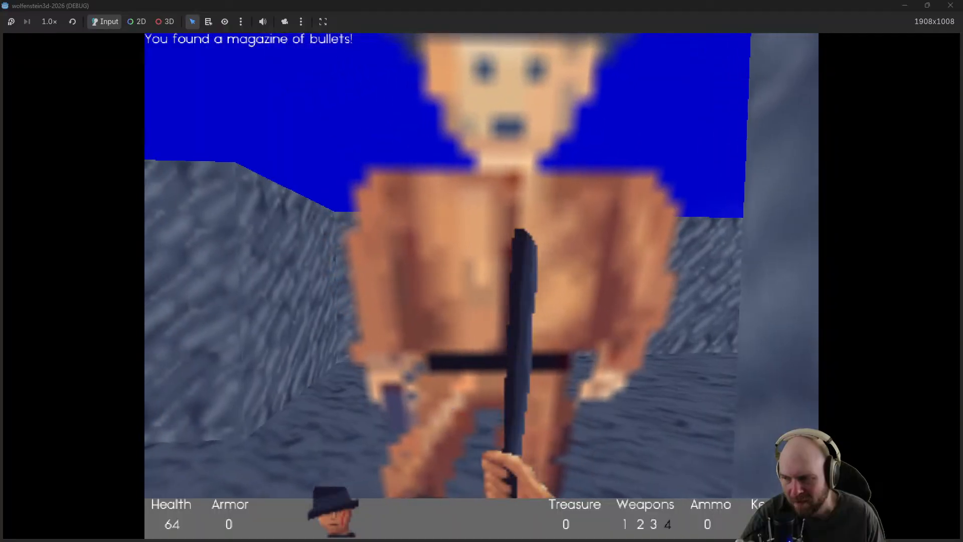
key("w")
Switch to the grenades, back away from the nearby guards and throw one at them
key("3")
key("s")
key("s")
left_click(482, 286)
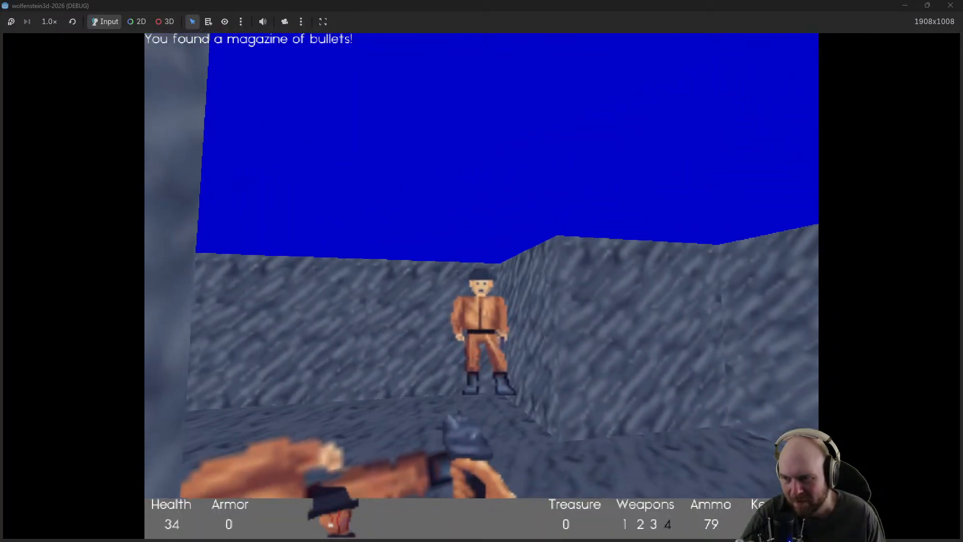
Advance with the pistol and shoot the guard along the wall of the lit passage
key("w")
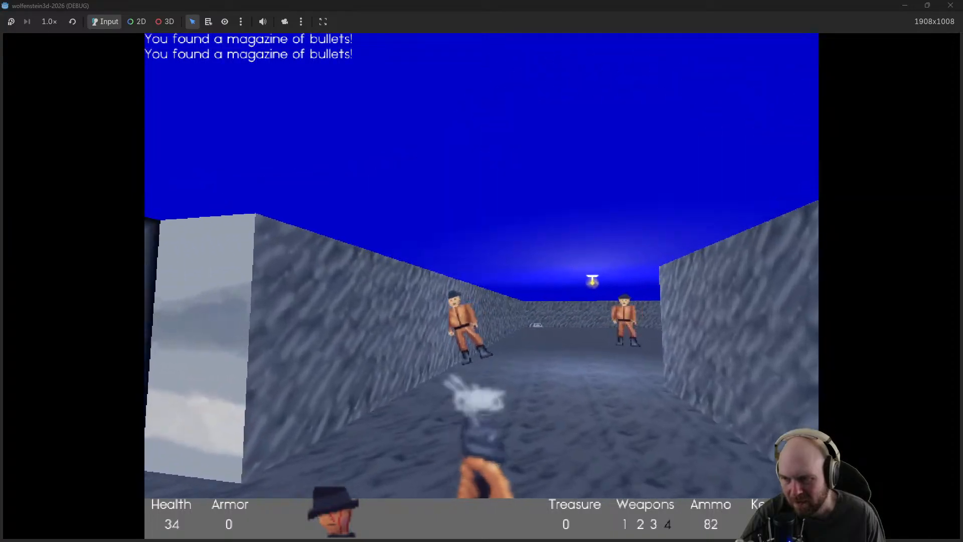
key("d")
left_click(482, 286)
left_click(482, 286)
key("w")
left_click(481, 286)
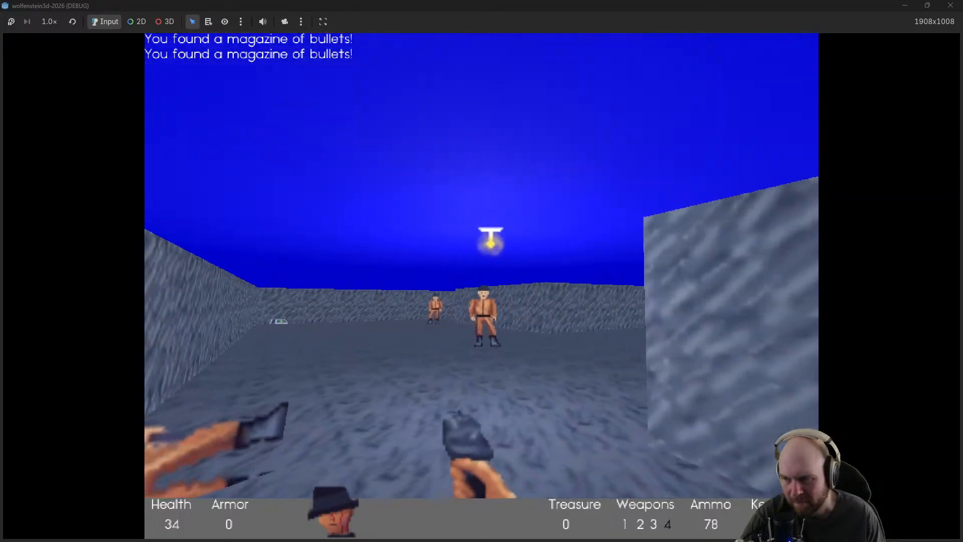
Move under the ceiling lamp and shoot the guards in the open stone area beyond
left_click(482, 286)
key("w")
left_click(481, 286)
left_click(482, 286)
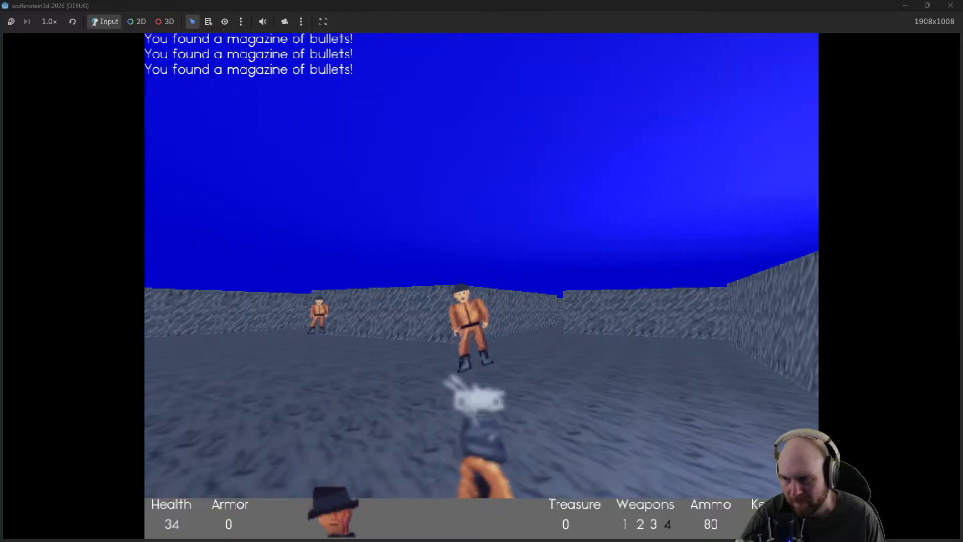
left_click(481, 286)
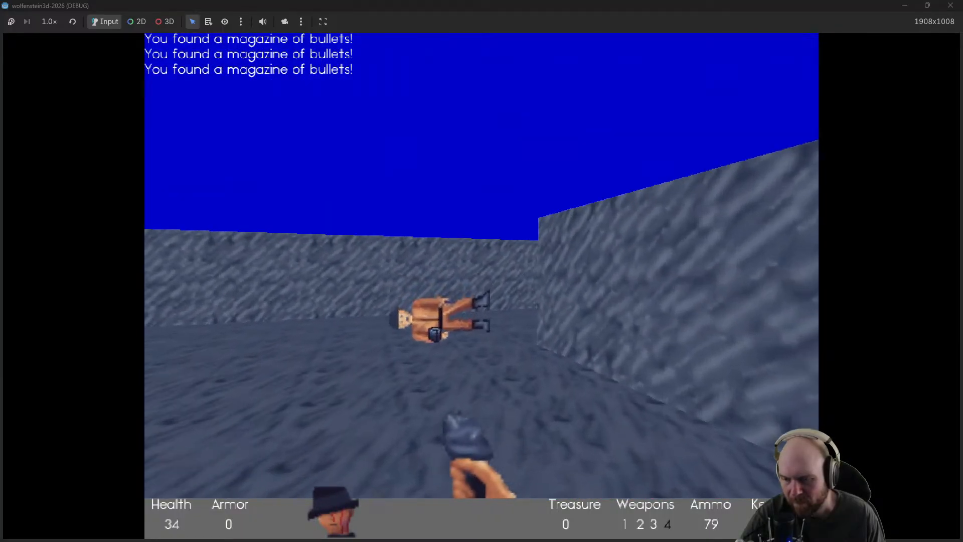
Collect the fallen guard's magazine and shoot the distant guard at the end of the long corridor
key("w")
left_click(482, 285)
left_click(482, 286)
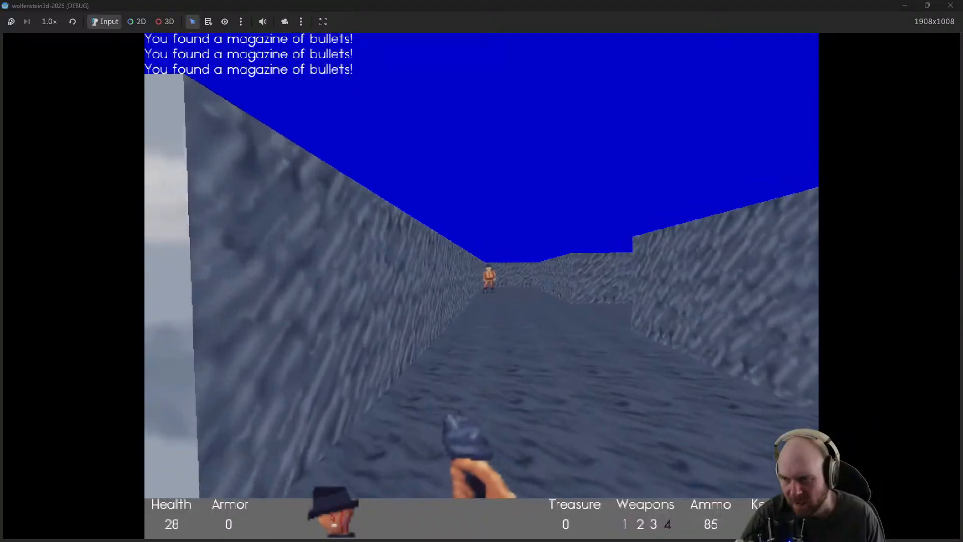
key("w")
left_click(482, 286)
left_click(483, 286)
left_click(482, 286)
left_click(481, 286)
left_click(482, 286)
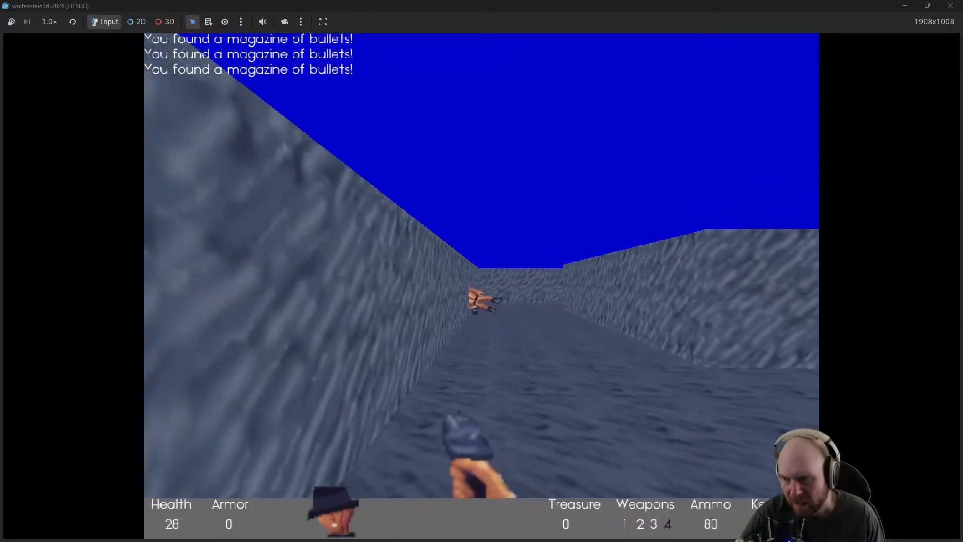
Collect the magazine in the long corridor and return to pick up the medkit in the stone corner
key("w")
left_click(482, 286)
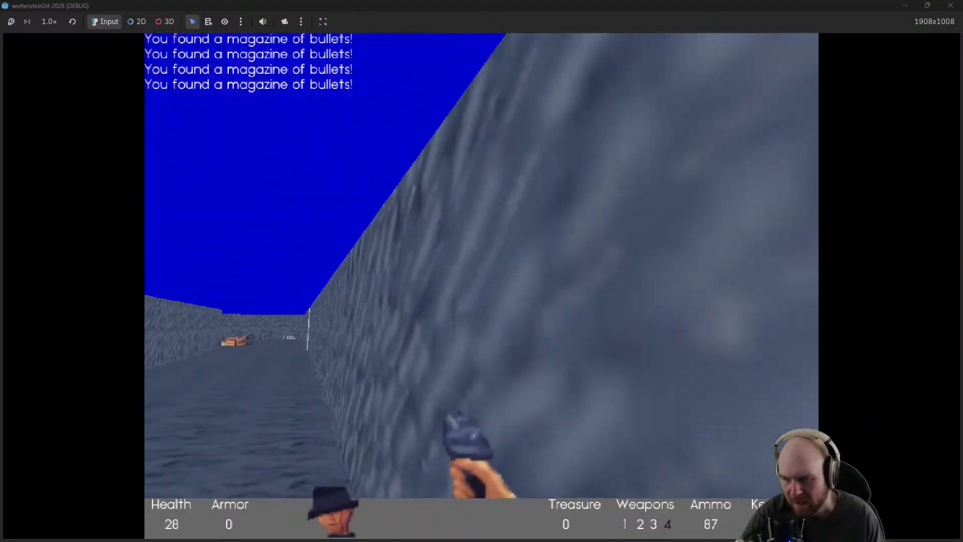
key("w")
key("w")
key("w")
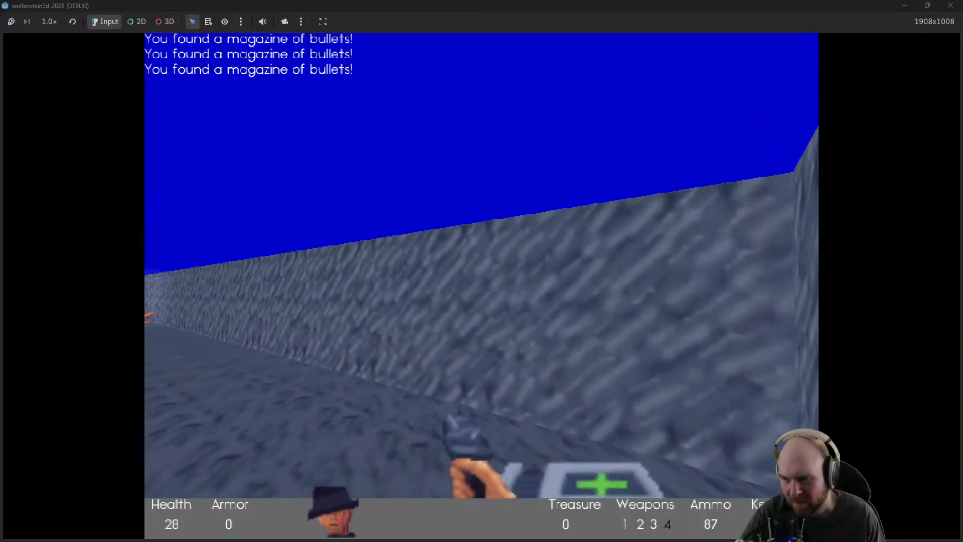
key("w")
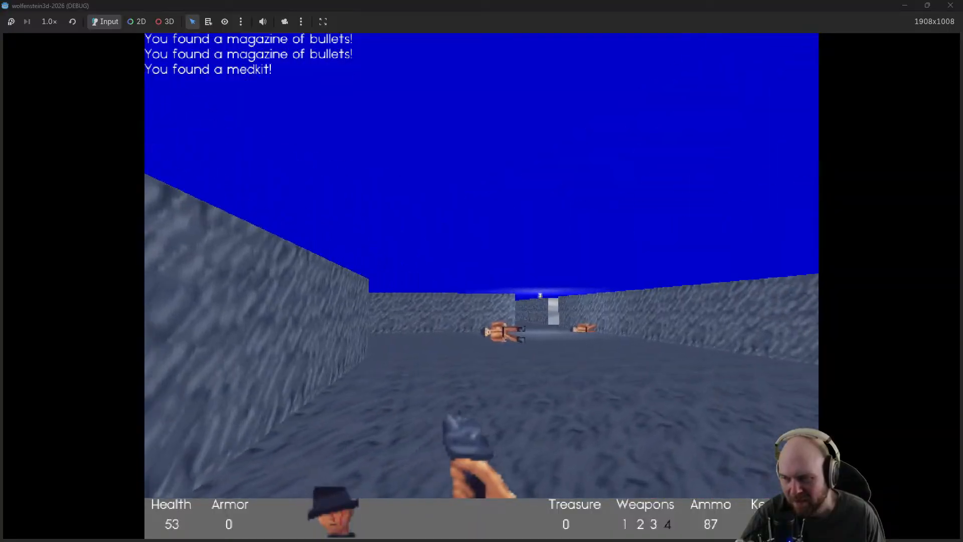
Head back past the ceiling lamp and open the metal door in the stone wall
key("w")
key("w")
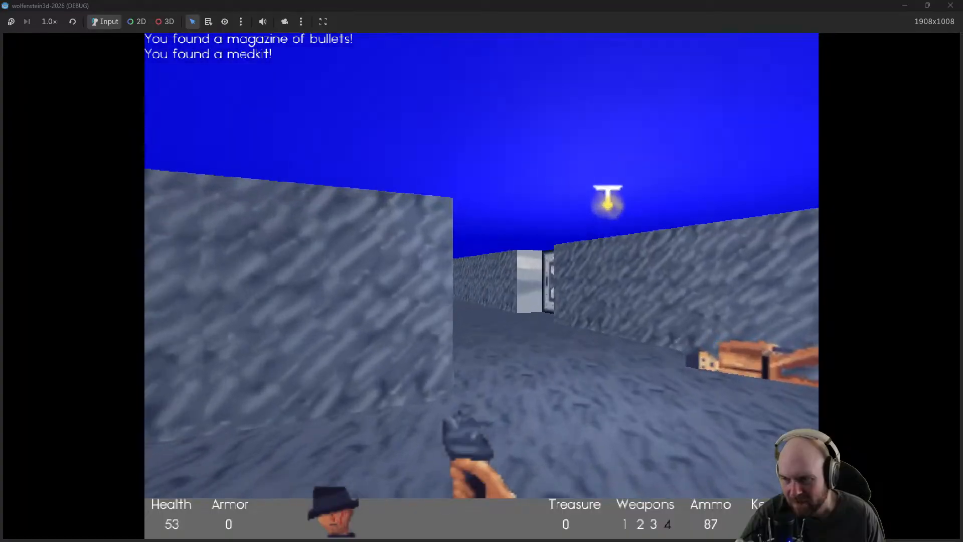
key("space")
key("w")
key("space")
Enter the white room, shoot the guard and collect the medkit and magazine
key("w")
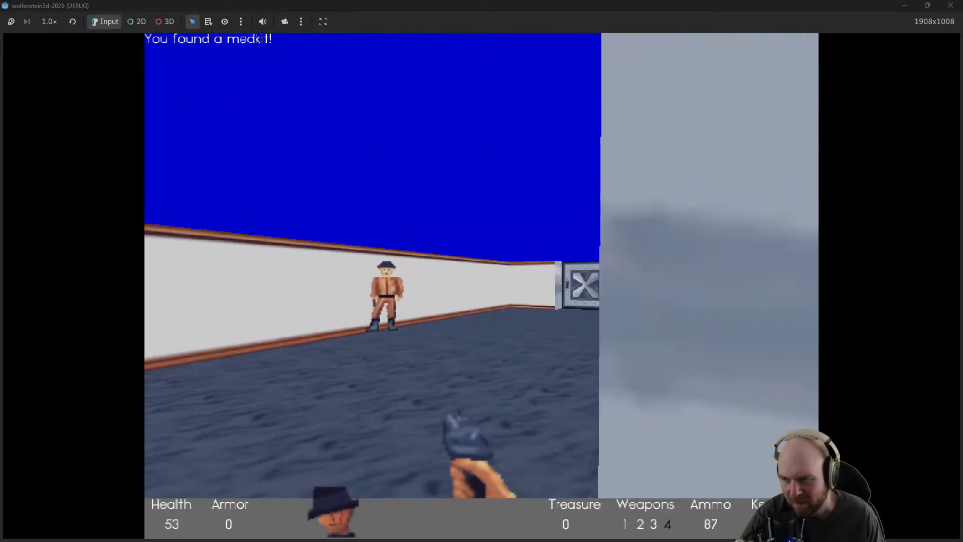
left_click(482, 286)
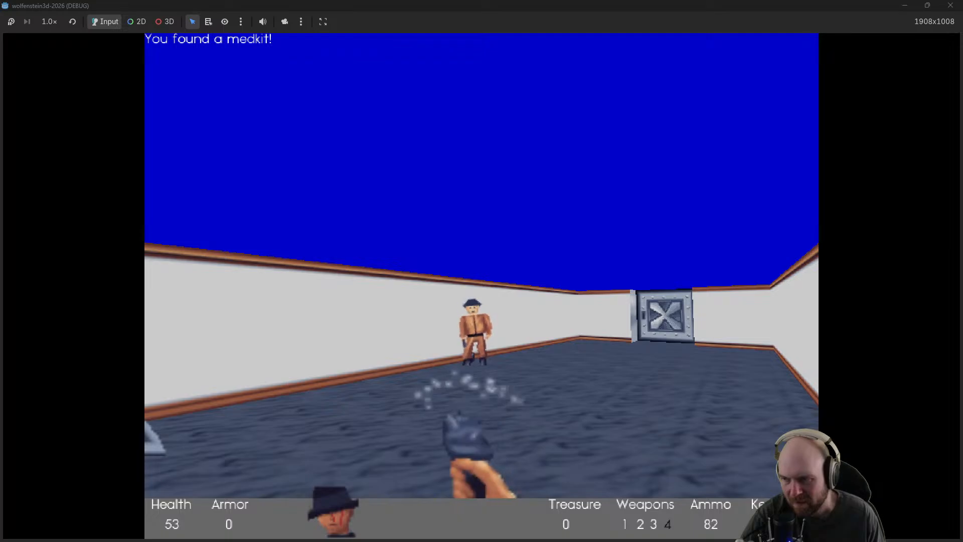
key("w")
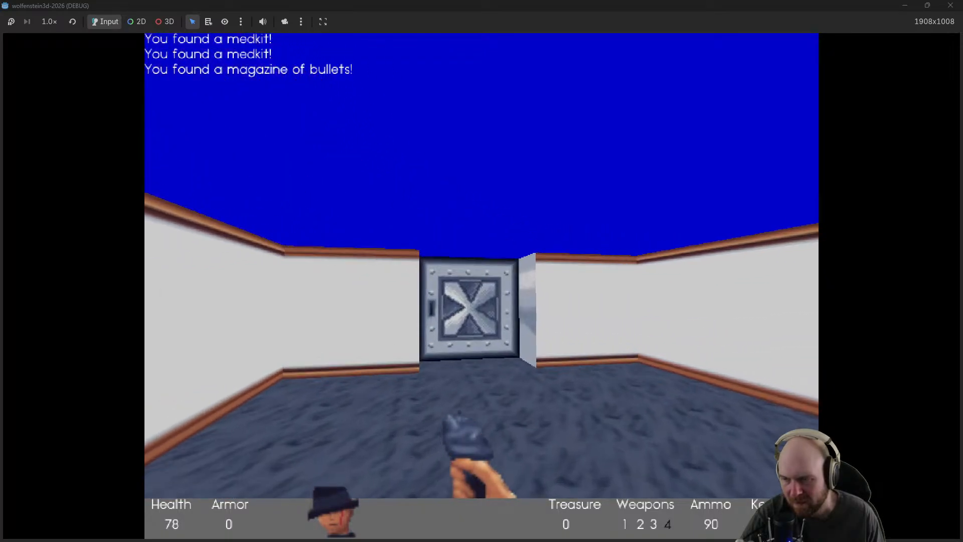
Open the white room's far metal door and shoot the nearest guard while backing into the doorway
key("w")
key("space")
left_click(482, 287)
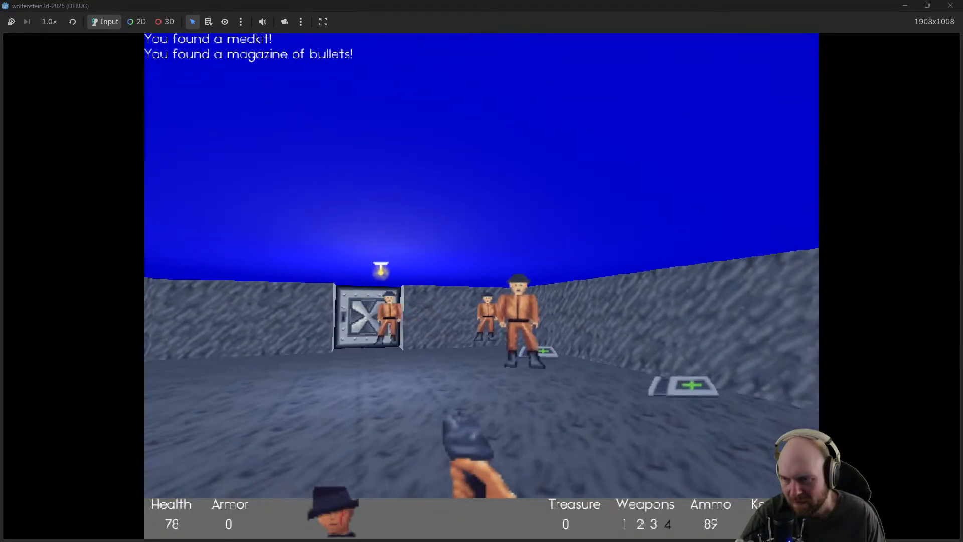
key("s")
left_click(482, 286)
left_click(482, 286)
left_click(482, 287)
left_click(482, 286)
left_click(481, 286)
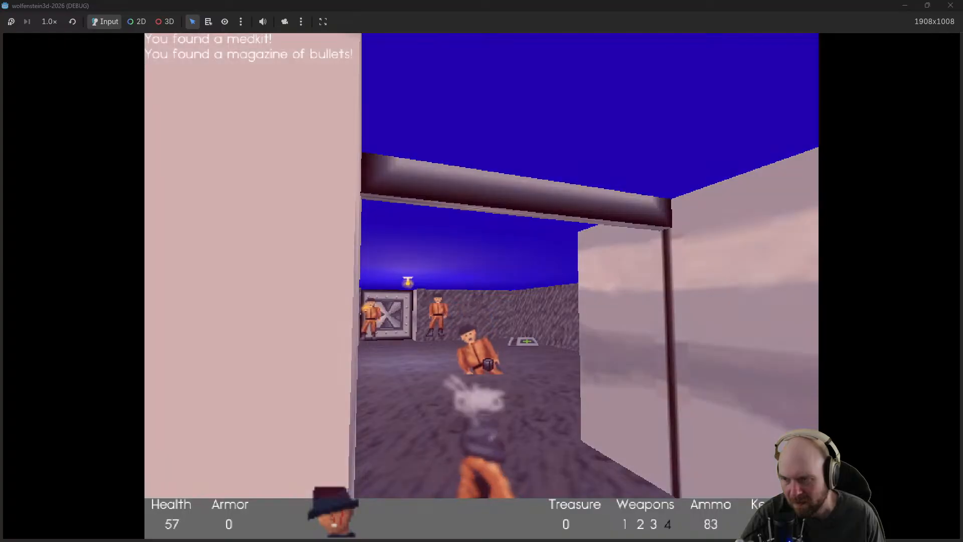
Shoot the remaining guards in the lamp-lit stone room, moving in and out of the doorway
key("d")
left_click(482, 286)
left_click(483, 286)
left_click(482, 286)
left_click(482, 286)
key("w")
left_click(481, 286)
left_click(482, 286)
left_click(482, 286)
left_click(482, 287)
key("s")
left_click(482, 286)
left_click(481, 286)
left_click(482, 285)
left_click(482, 286)
Collect the dropped magazines and both medkits in the lamp-lit stone room
key("w")
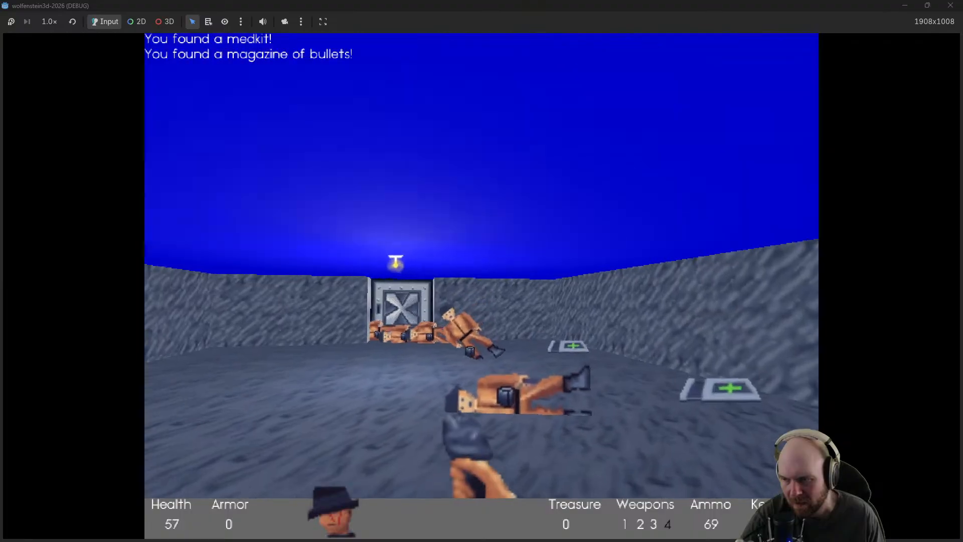
key("w")
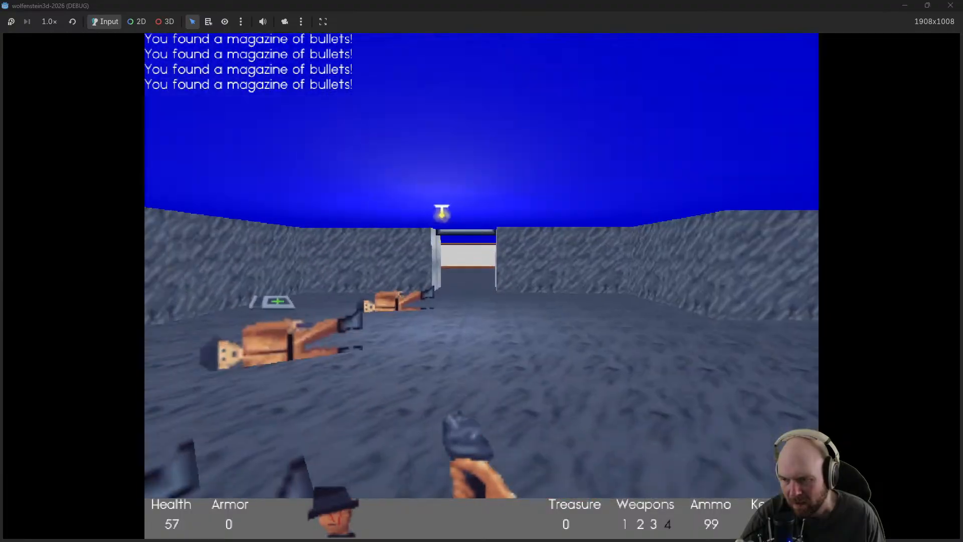
key("w")
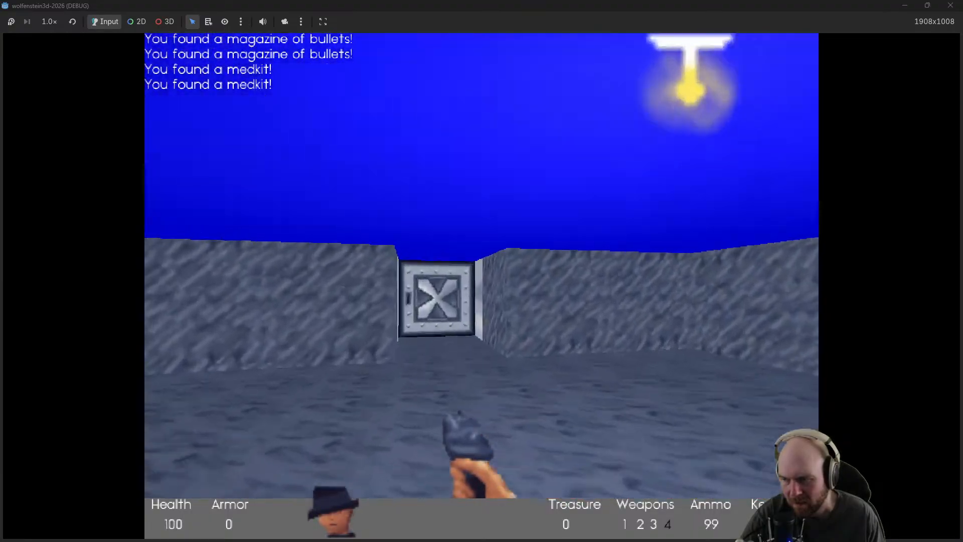
Open the next metal door, shoot the nearest guard and keep firing at the guards in the large stone hall
key("e")
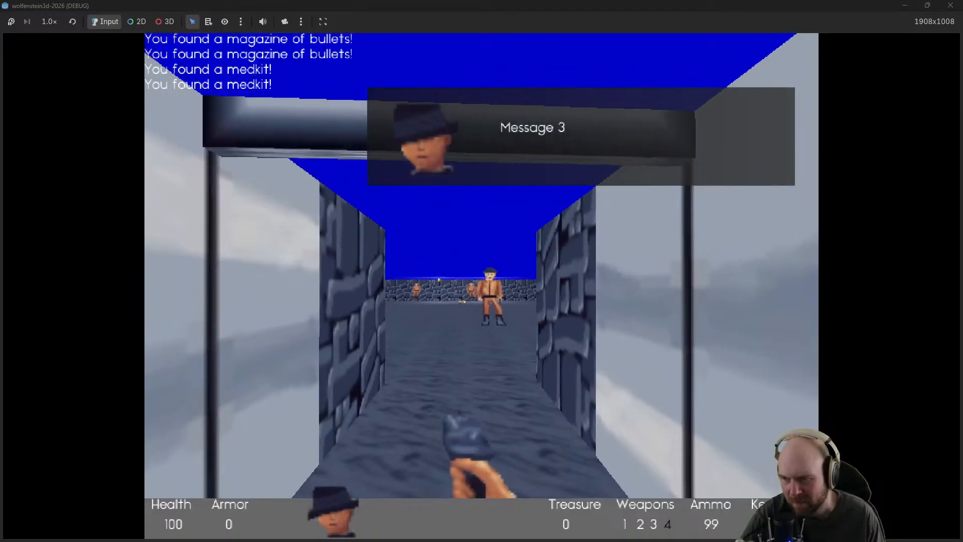
key("w")
left_click(482, 285)
left_click(481, 287)
left_click(481, 286)
left_click(482, 286)
key("w")
left_click(482, 286)
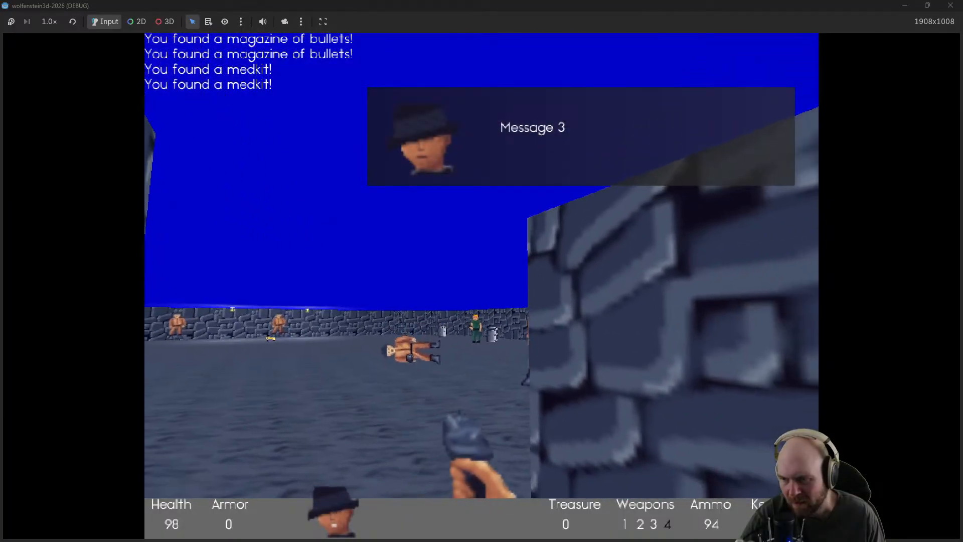
left_click(482, 286)
left_click(482, 286)
left_click(482, 287)
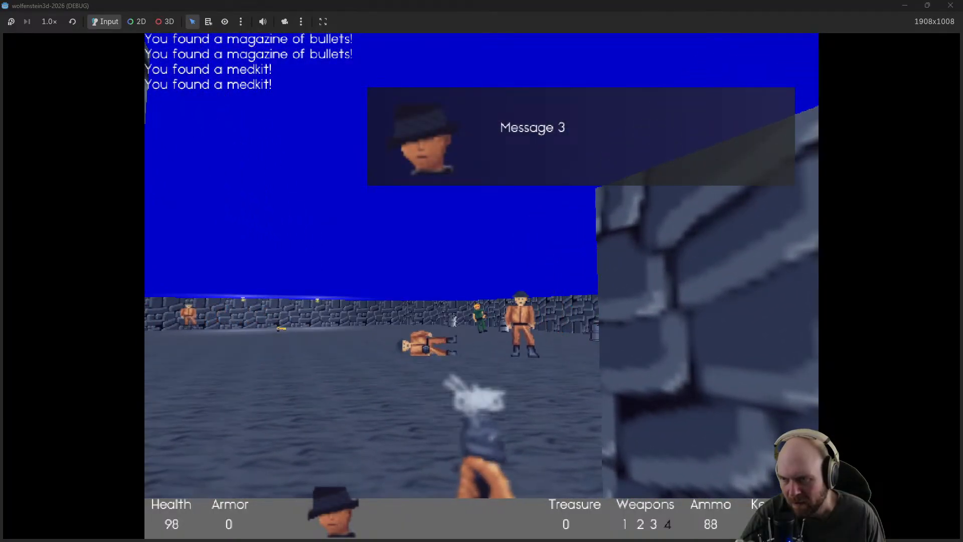
Shoot the brown-uniformed guards and the green-uniformed soldier across the open stone hall
left_click(482, 286)
left_click(482, 287)
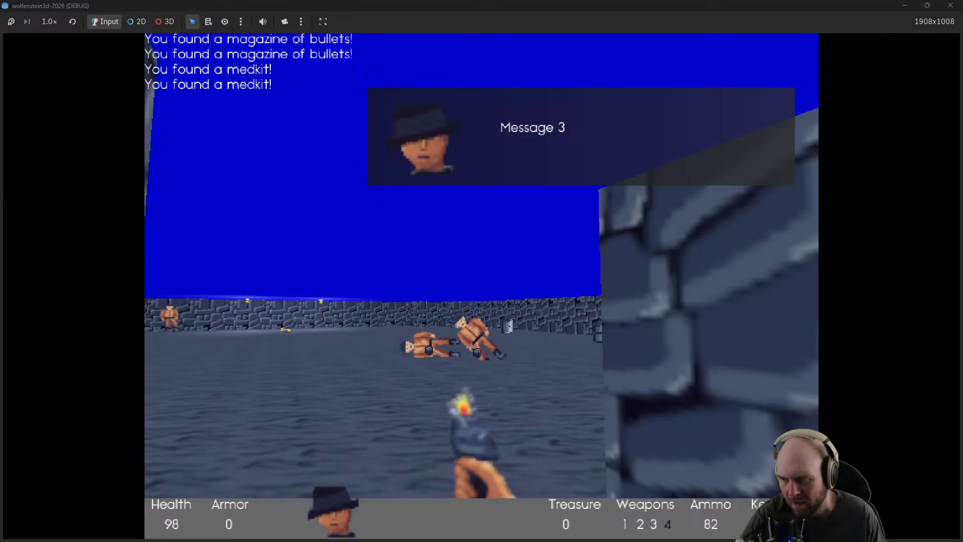
left_click(482, 286)
left_click(482, 285)
left_click(482, 286)
left_click(482, 286)
left_click(482, 286)
left_click(481, 286)
left_click(483, 286)
left_click(482, 286)
left_click(482, 286)
left_click(481, 286)
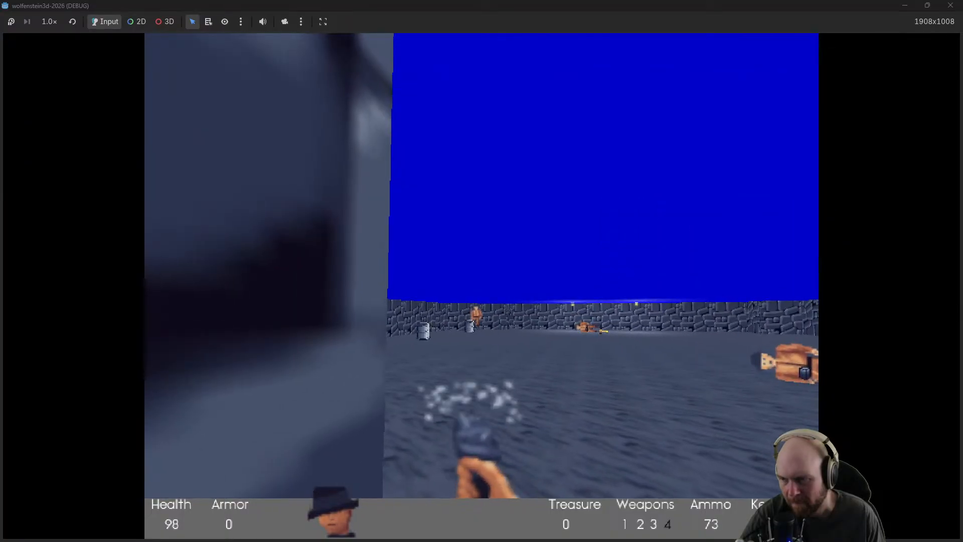
Shoot the remaining enemies in the stone hall, including the green-uniformed soldier beside the wall
left_click(482, 286)
left_click(481, 286)
left_click(482, 287)
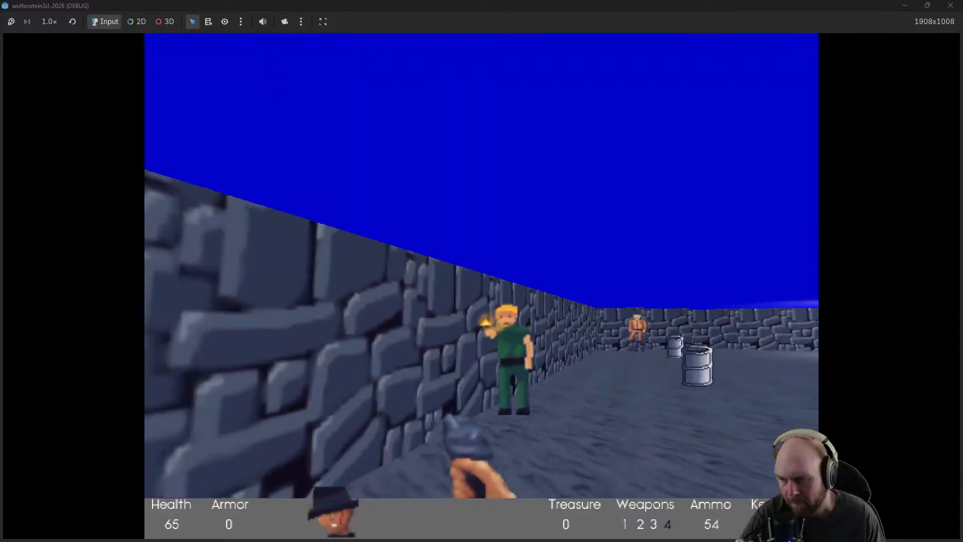
key("w")
left_click(481, 286)
left_click(482, 286)
left_click(482, 286)
left_click(482, 286)
Cross the stone hall to collect the Gold Key and the magazines dropped by the fallen enemies
key("w")
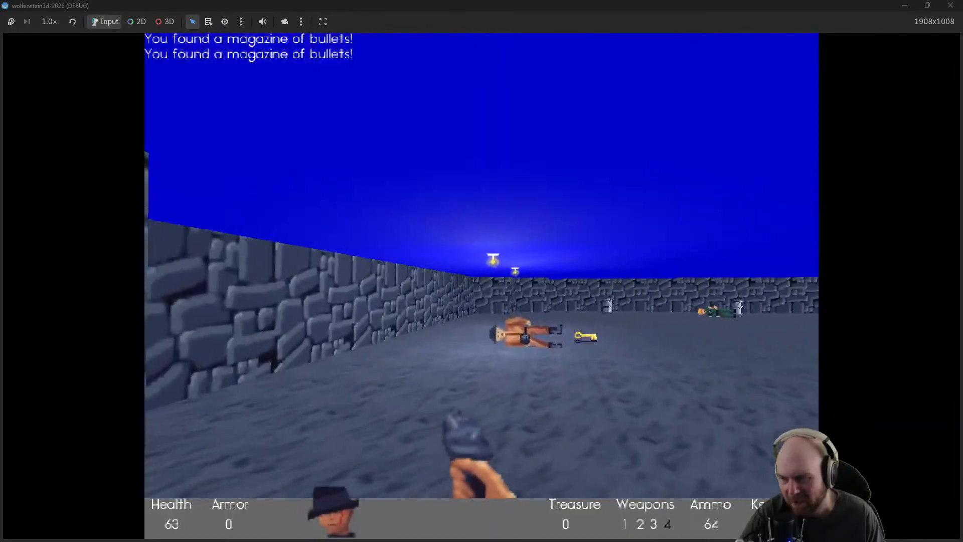
key("w")
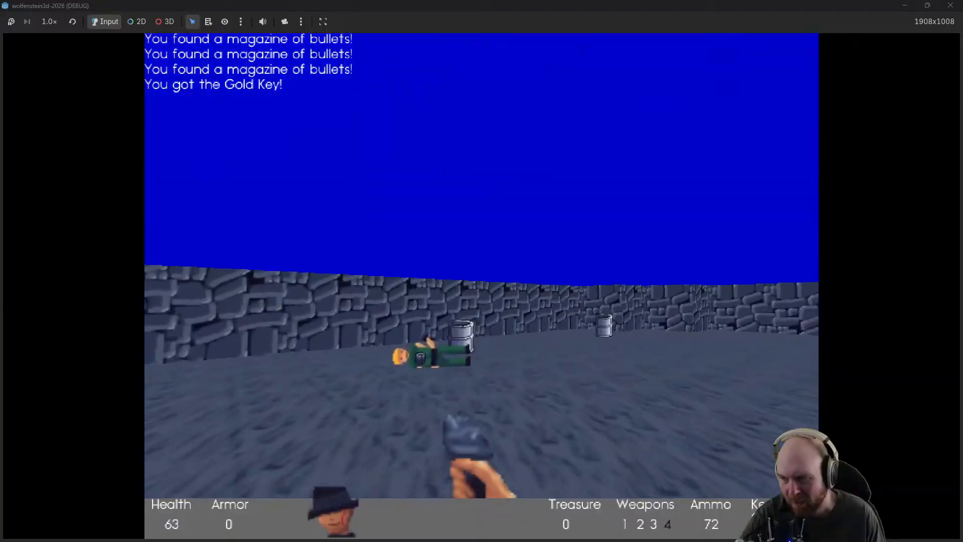
key("w")
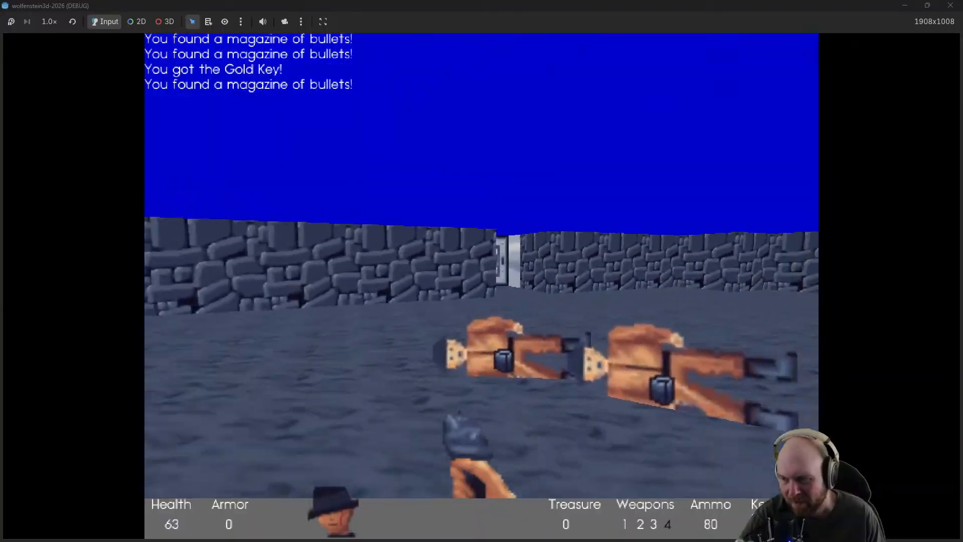
Approach the steel door in the stone wall and go through it into the white-walled corridor
key("w")
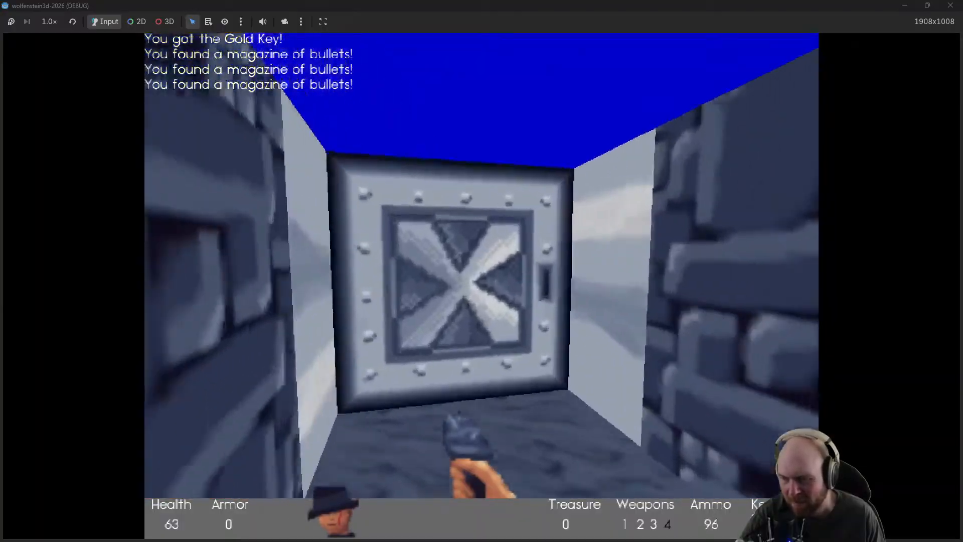
key("w")
key("e")
key("w")
key("e")
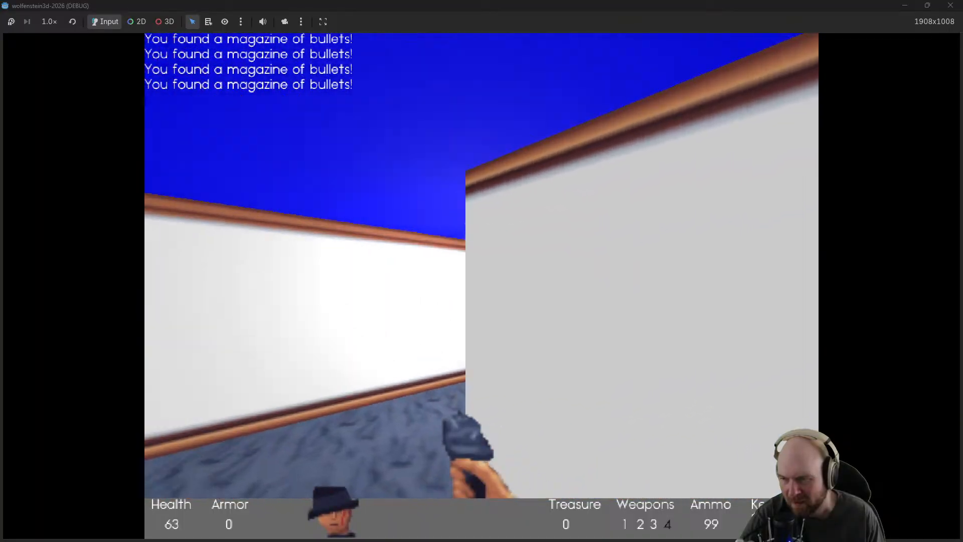
Shoot the guard in the white-walled corridor and pick up the dropped ammunition
key("w")
left_click(481, 286)
left_click(482, 287)
left_click(482, 286)
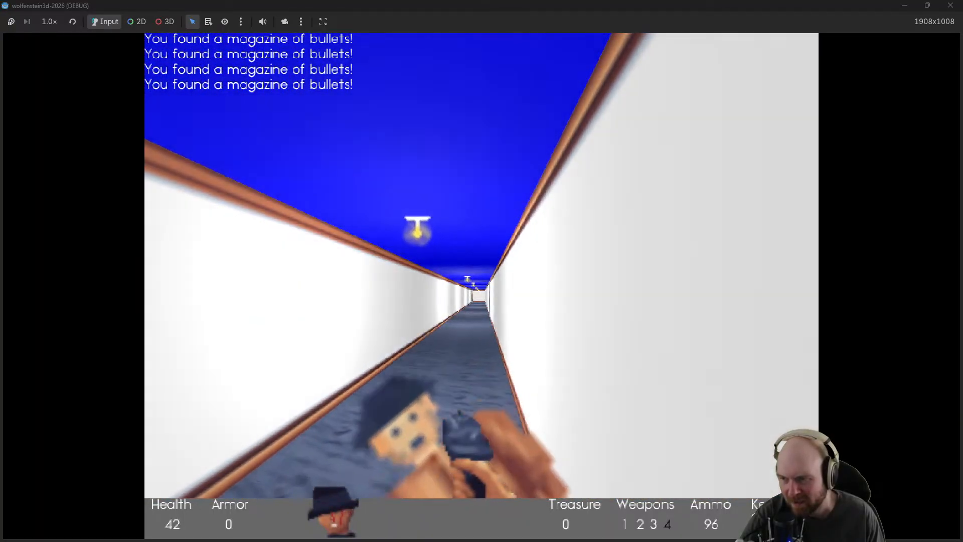
key("w")
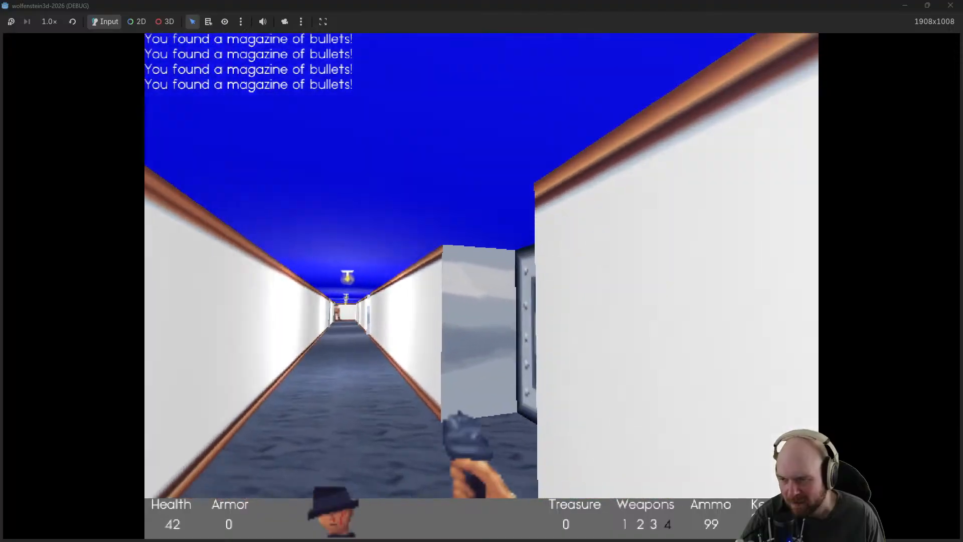
Shoot the guard at the far end of the corridor and search the side rooms for supplies
key("w")
key("e")
key("w")
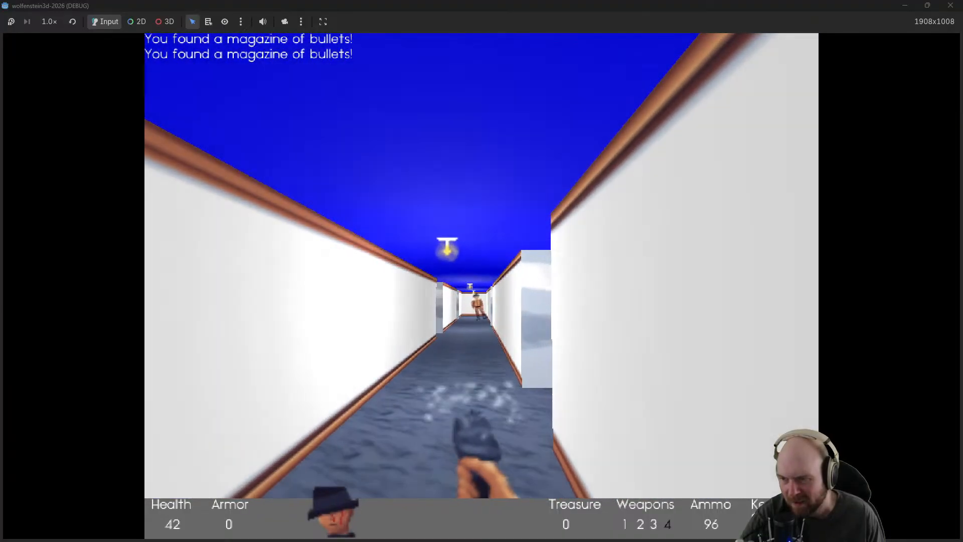
key("w")
left_click(482, 286)
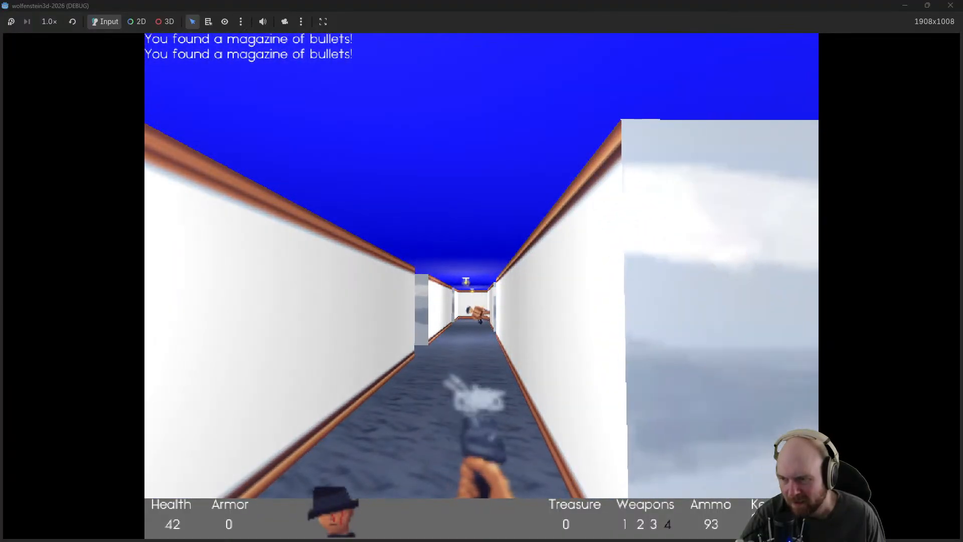
key("w")
key("e")
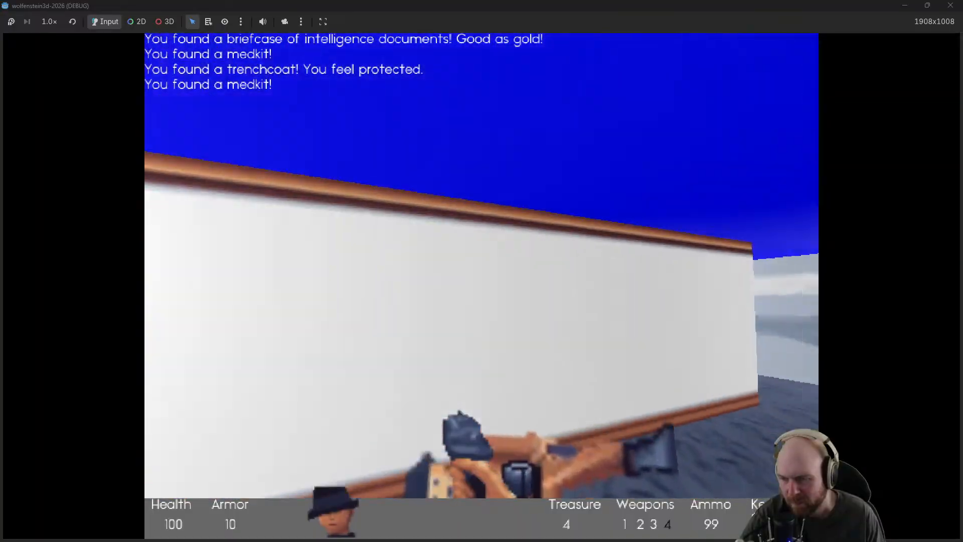
Walk down the white-walled corridor past the fallen guards and enter the grey stone room
key("w")
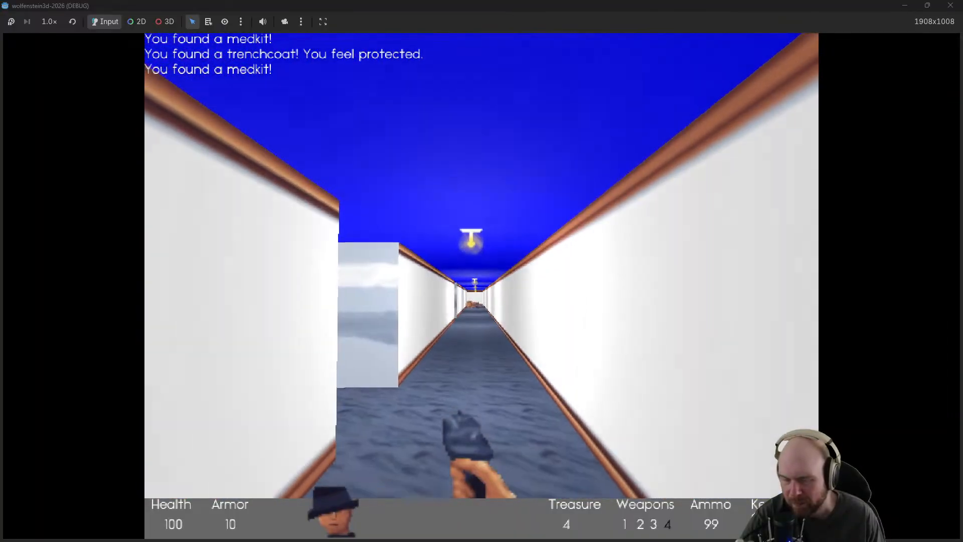
key("w")
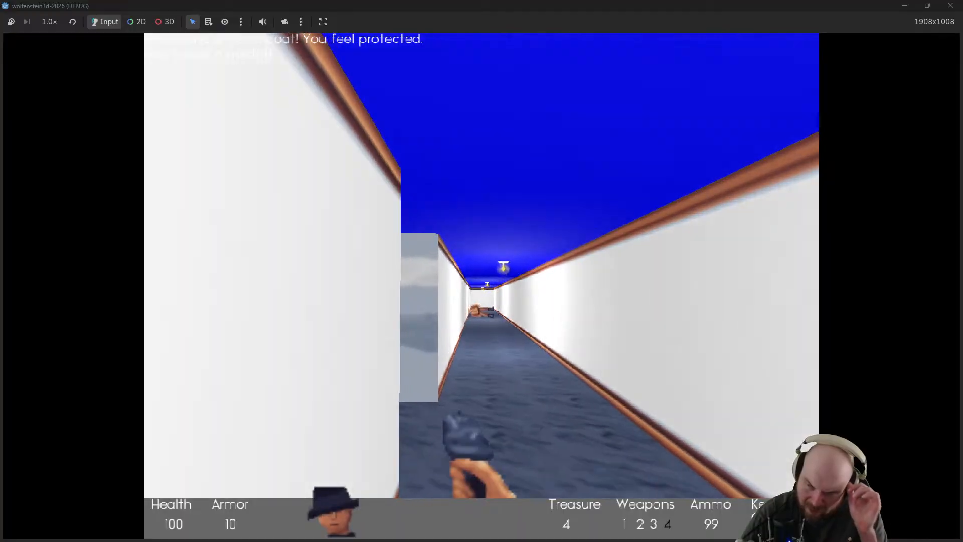
key("w")
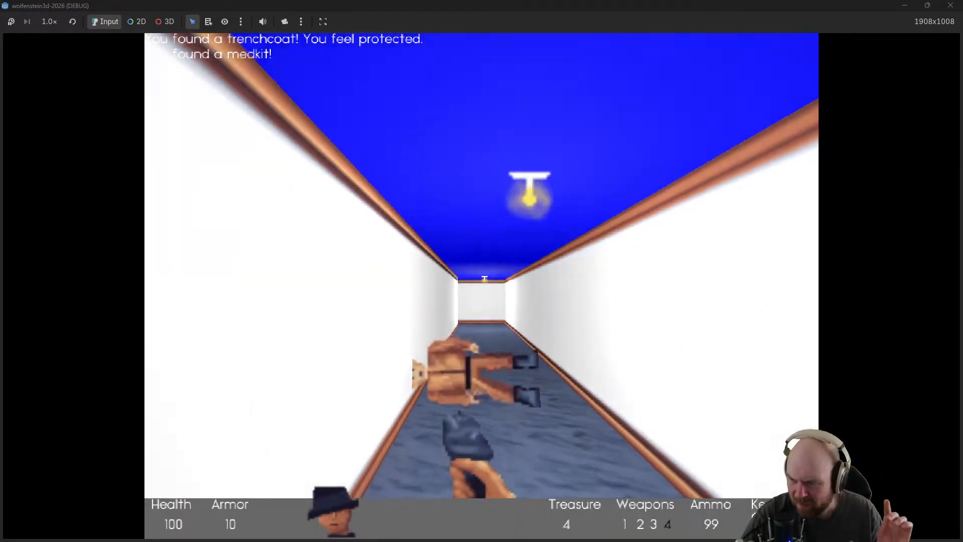
key("w")
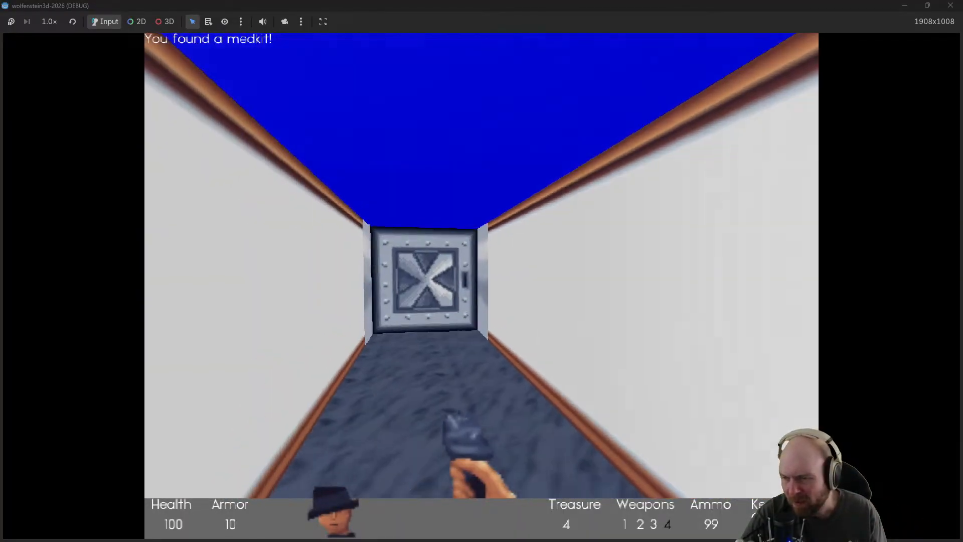
key("w")
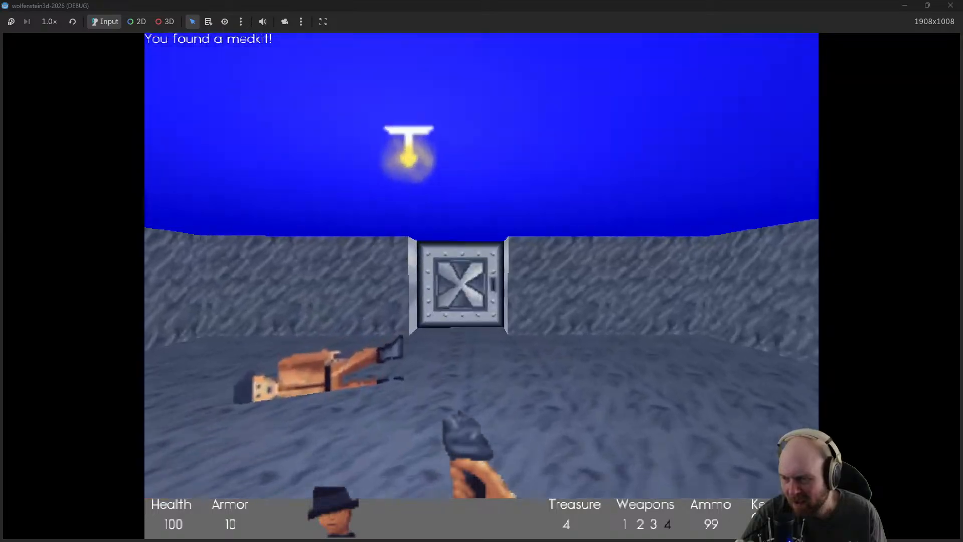
Pass through the steel doors and follow the grey stone passage to the brown stone hallway
key("w")
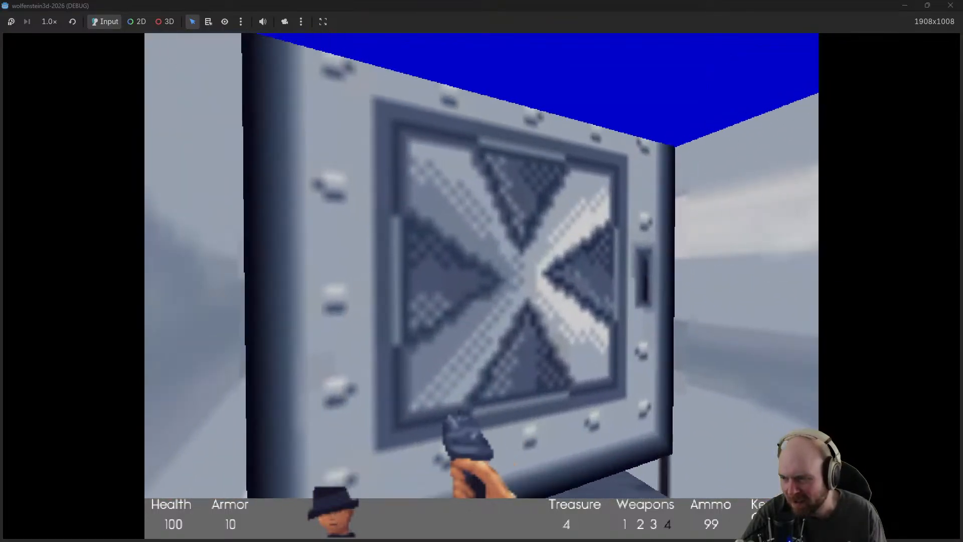
key("w")
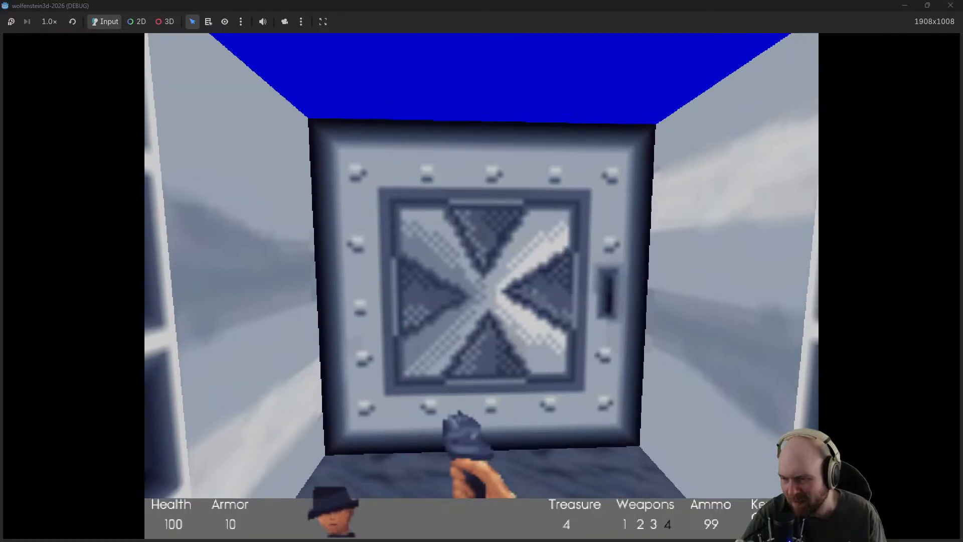
key("w")
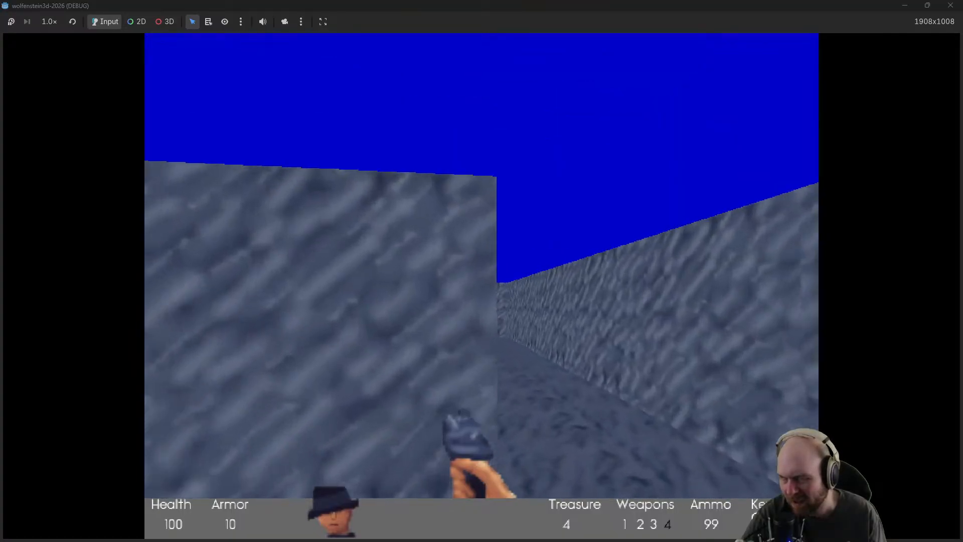
key("w")
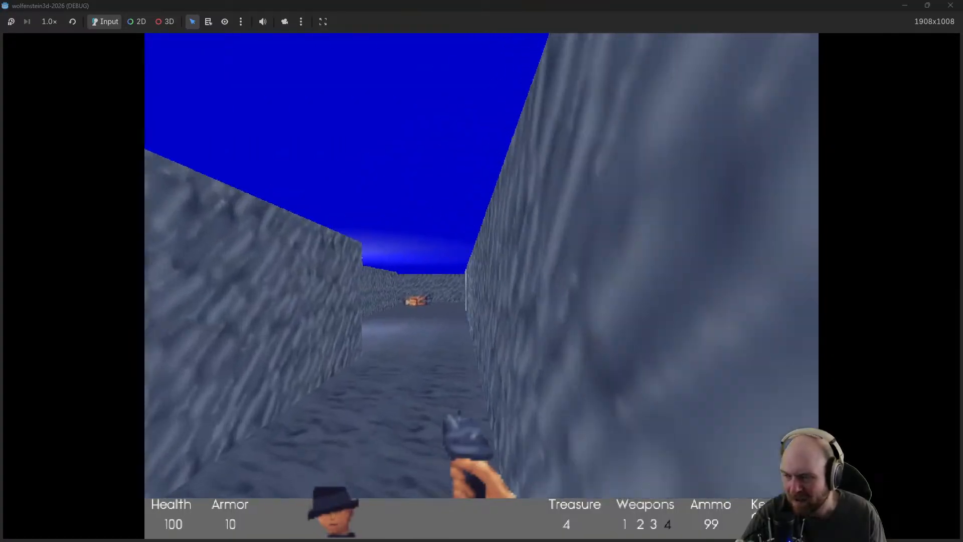
key("w")
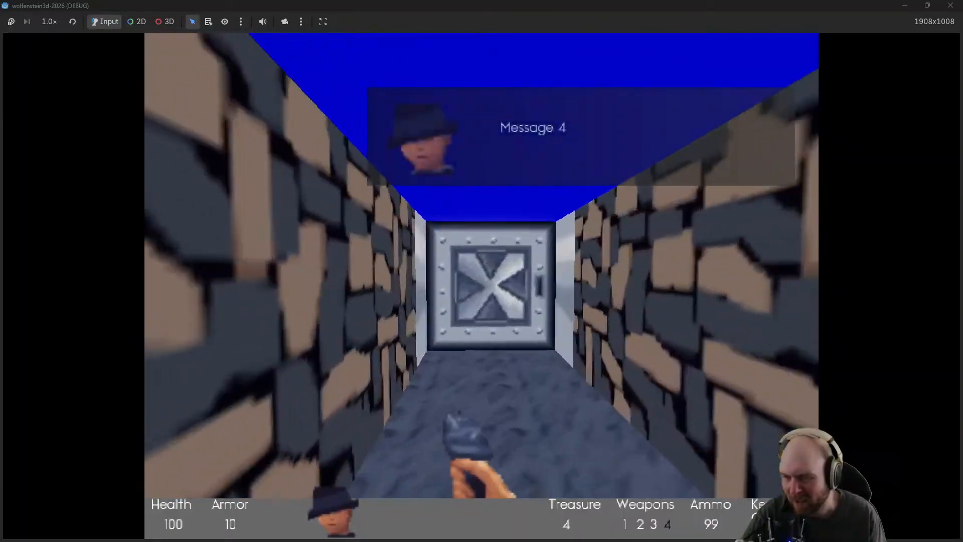
Go through the door at the end of the brown stone hallway, killing the two guards behind it
key("w")
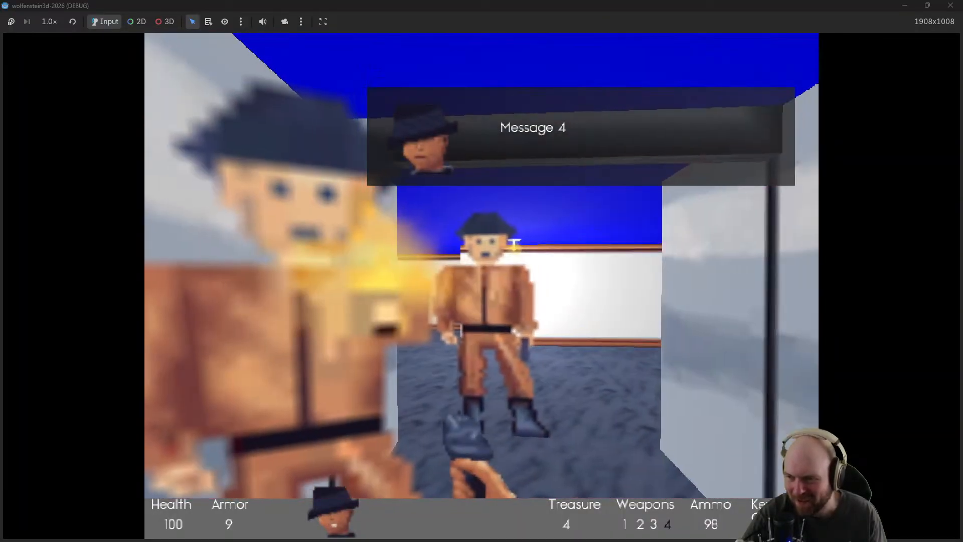
key("s")
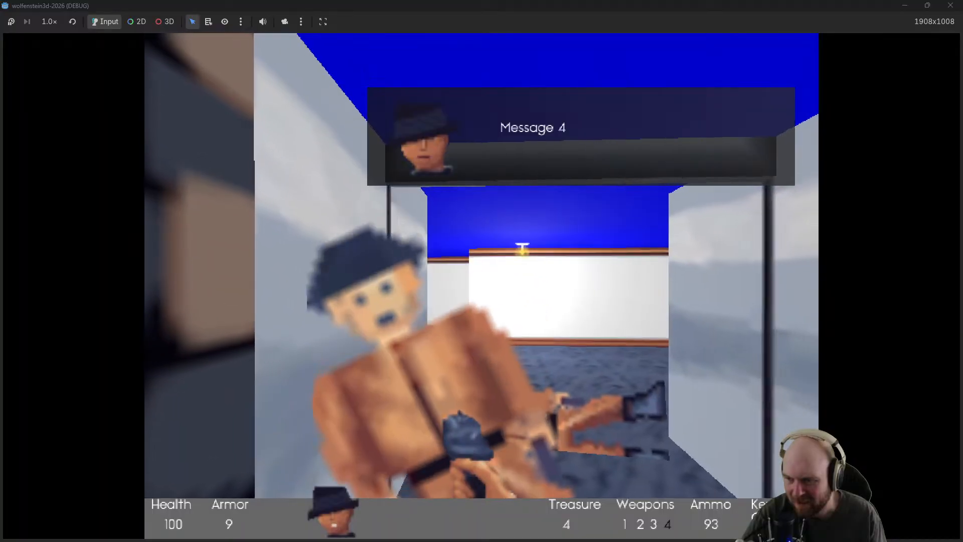
key("w")
key("w")
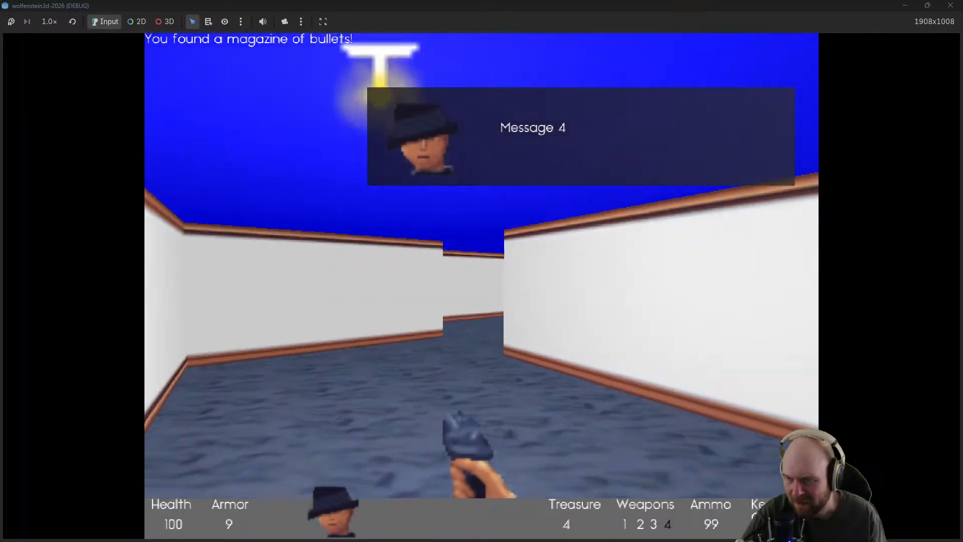
Shoot the guard in the white-walled room and advance to the steel door of the side passage
key("w")
left_click(482, 286)
left_click(482, 286)
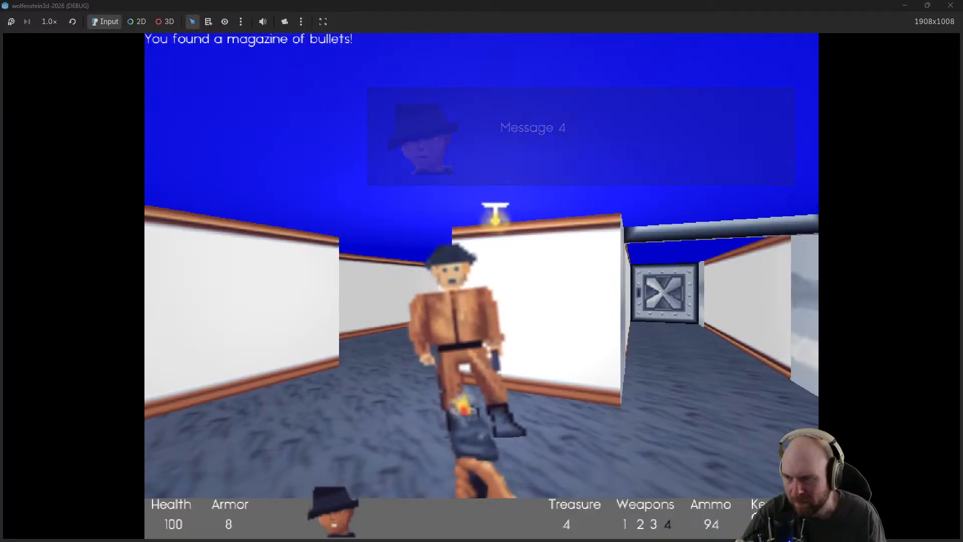
key("w")
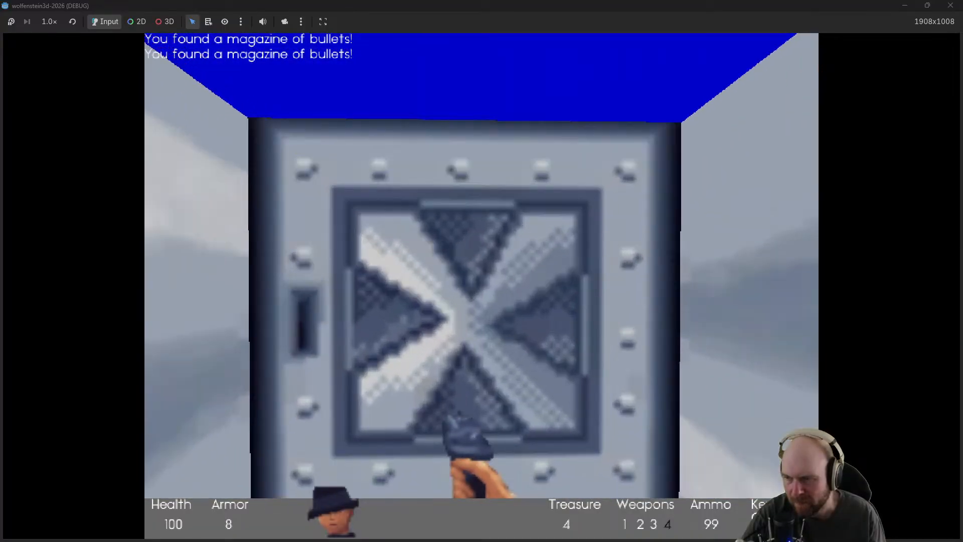
Open the side passage's steel door and enter the supply room, shooting at the enemy inside
key("e")
key("w")
left_click(482, 286)
left_click(482, 286)
left_click(482, 286)
key("w")
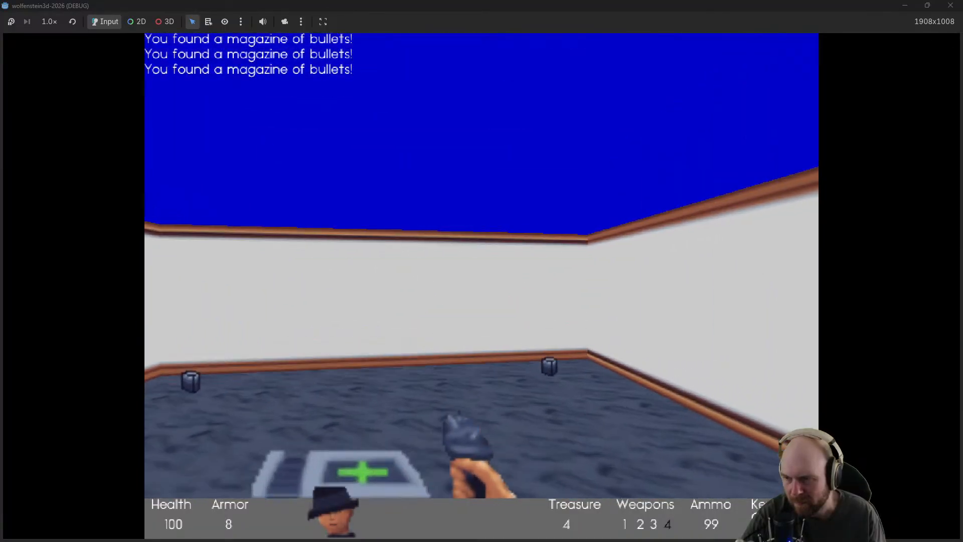
Leave the supply room along the corridor and shoot the guard blocking the next steel door
key("w")
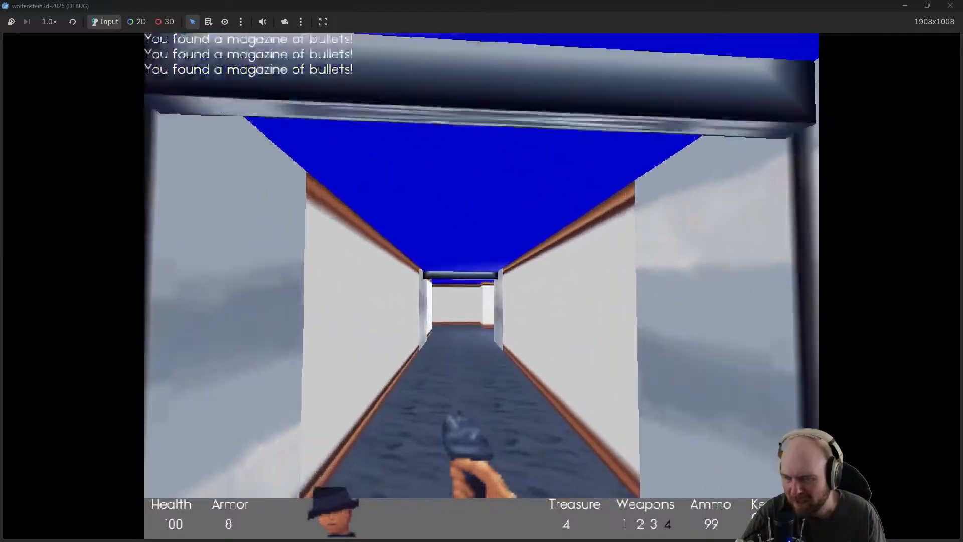
key("w")
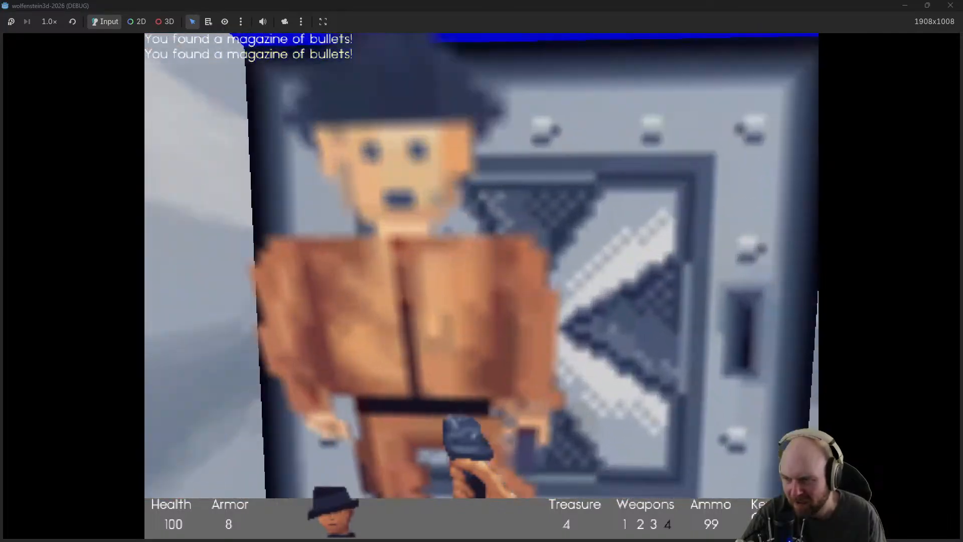
key("s")
left_click(482, 286)
left_click(482, 286)
left_click(481, 286)
Enter the wood-walled maze through the steel door and shoot the guards in its passages
key("w")
key("e")
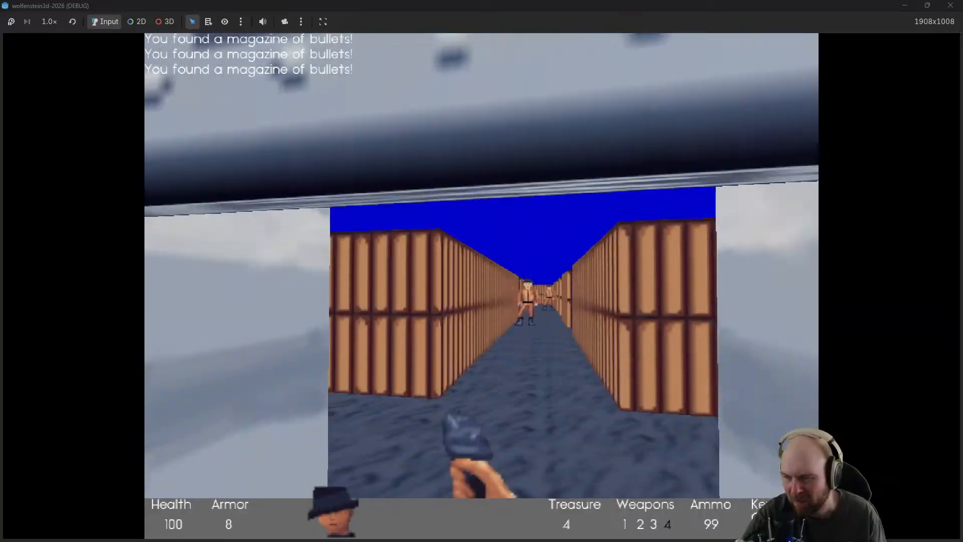
left_click(482, 286)
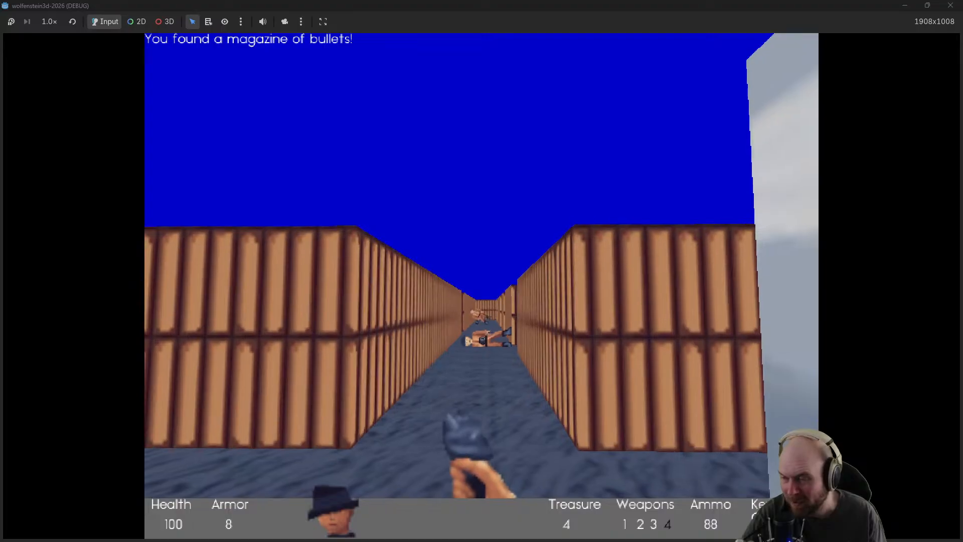
key("d")
key("w")
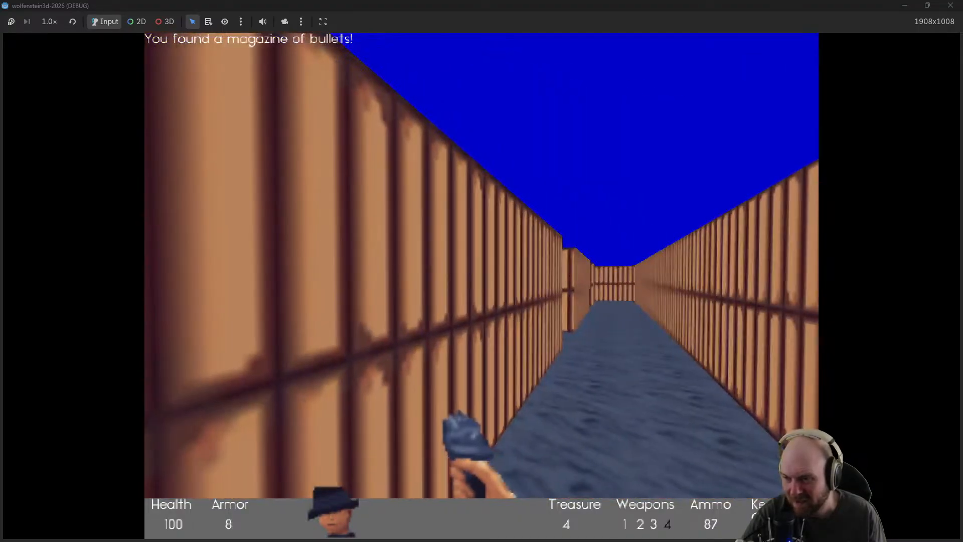
key("w")
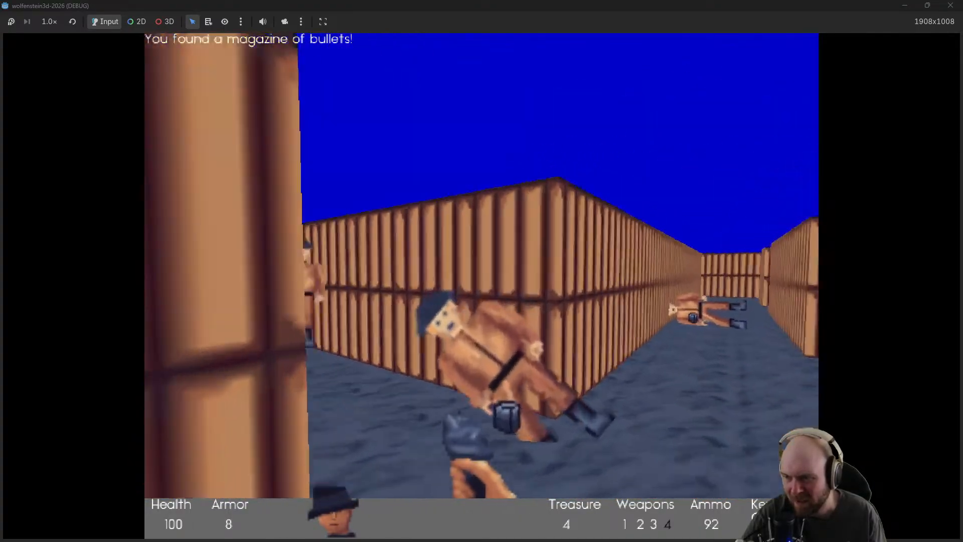
Shoot the guard around the wooden corner and collect the magazines from the fallen guards
key("w")
left_click(482, 286)
left_click(481, 286)
key("w")
key("w")
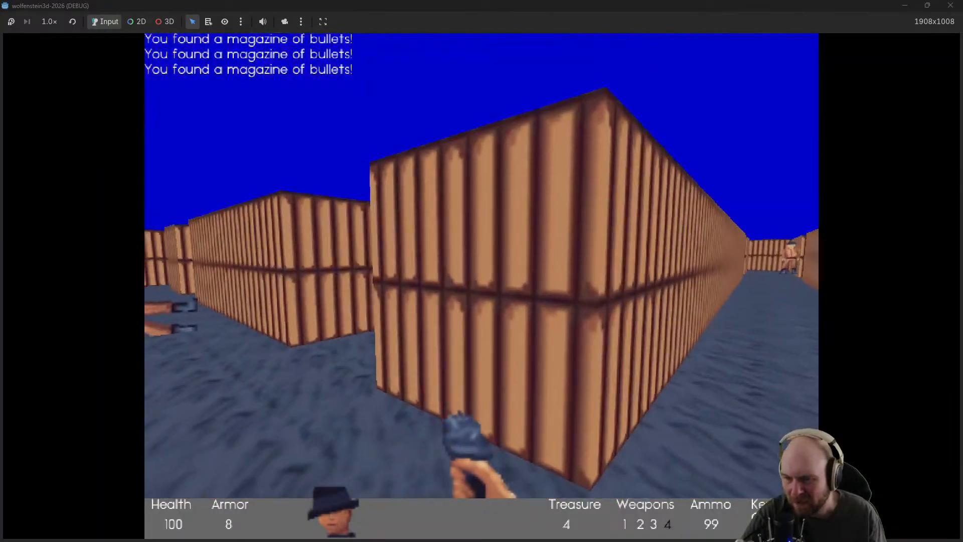
Advance down the long wood-walled corridor and shoot the guard coming from its far end
key("w")
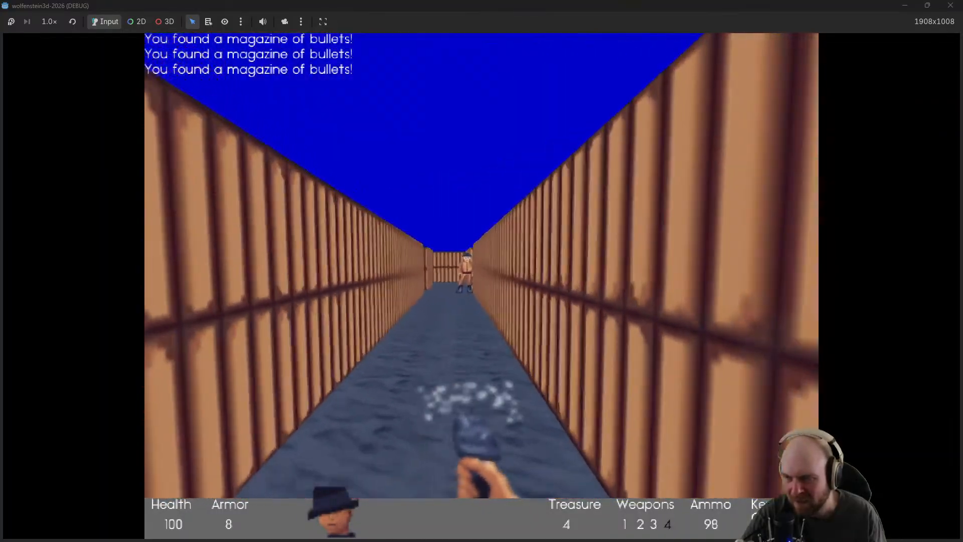
key("w")
left_click(482, 286)
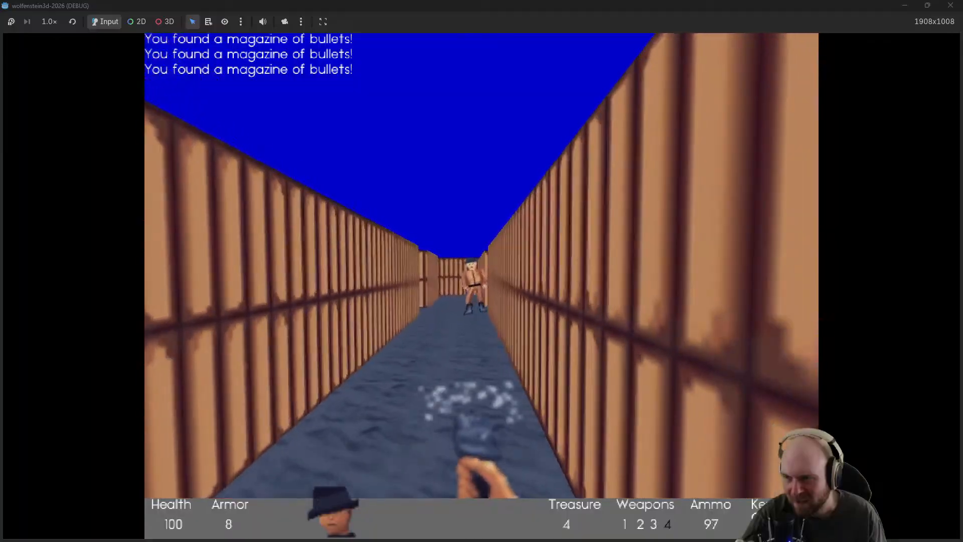
left_click(481, 286)
left_click(482, 286)
left_click(481, 286)
left_click(482, 286)
left_click(482, 286)
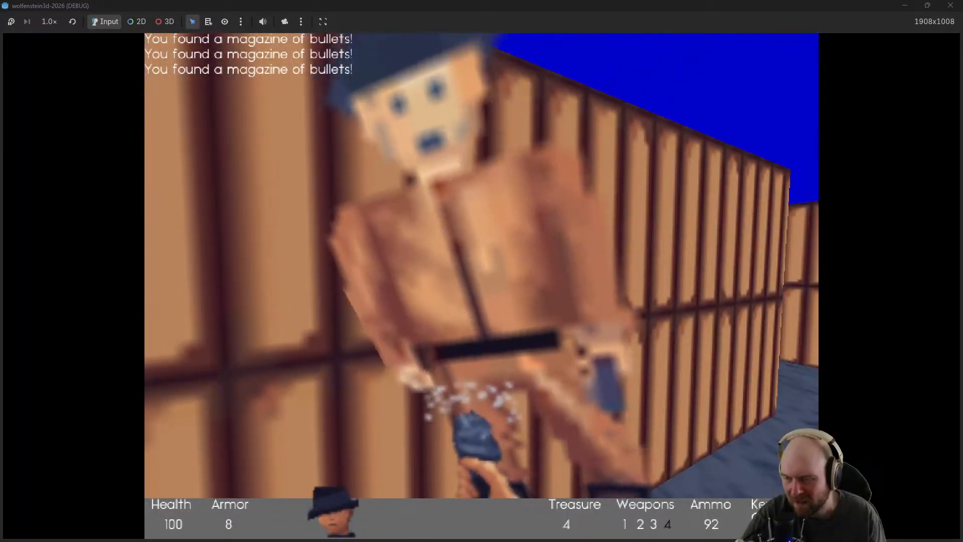
Continue through the maze passages, shoot the guard at the junction and collect the dropped magazines
key("w")
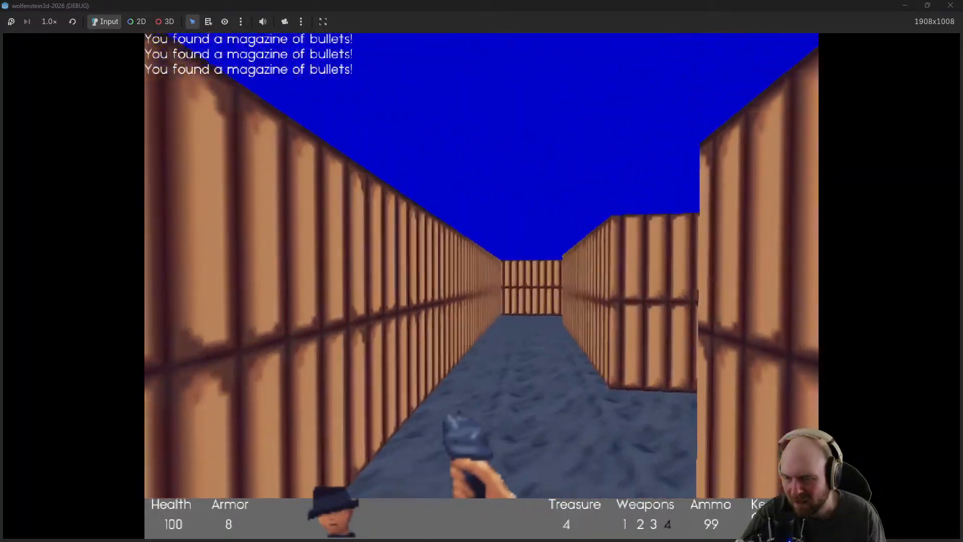
key("w")
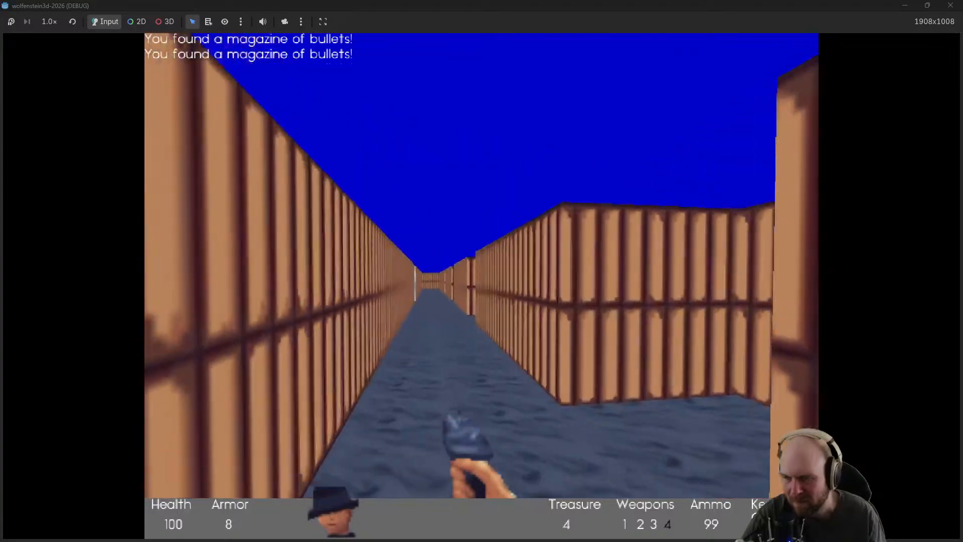
key("w")
left_click(482, 287)
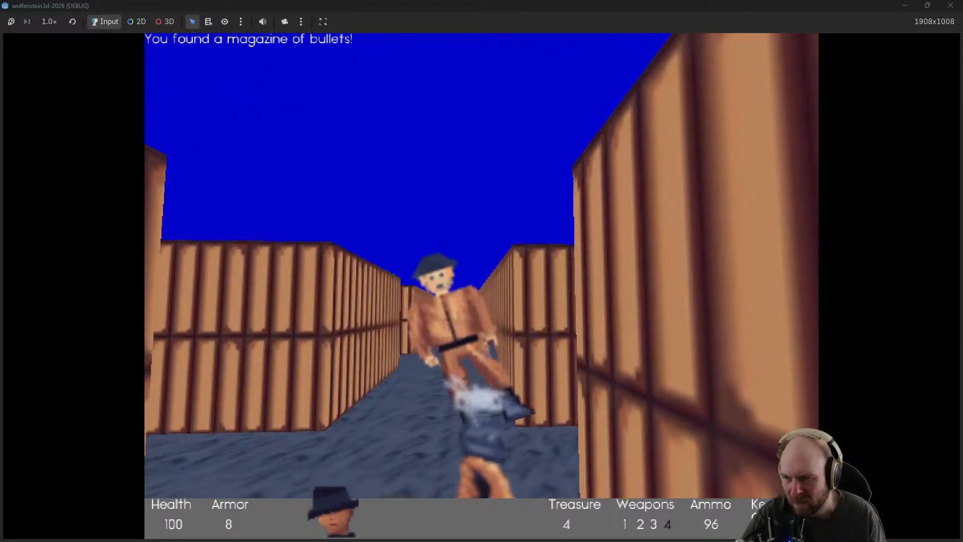
key("w")
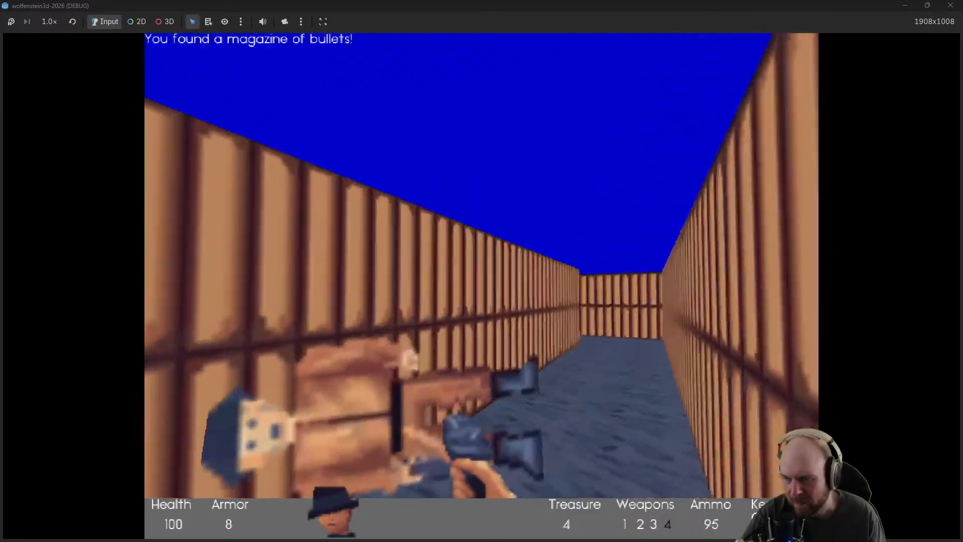
key("w")
key("w")
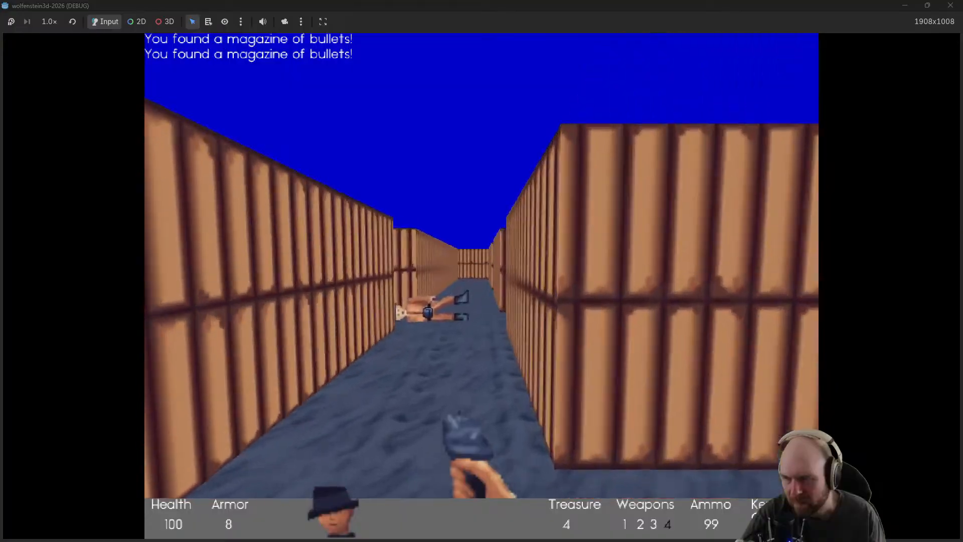
Follow the maze corridor past the metal doorway recess and shoot the guard at its end
key("w")
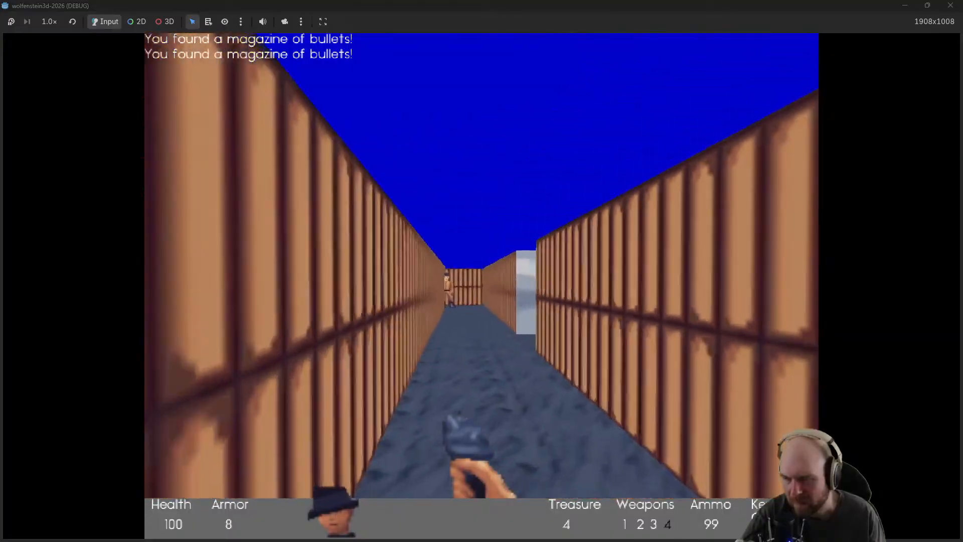
key("w")
left_click(481, 286)
left_click(482, 286)
left_click(482, 286)
left_click(482, 286)
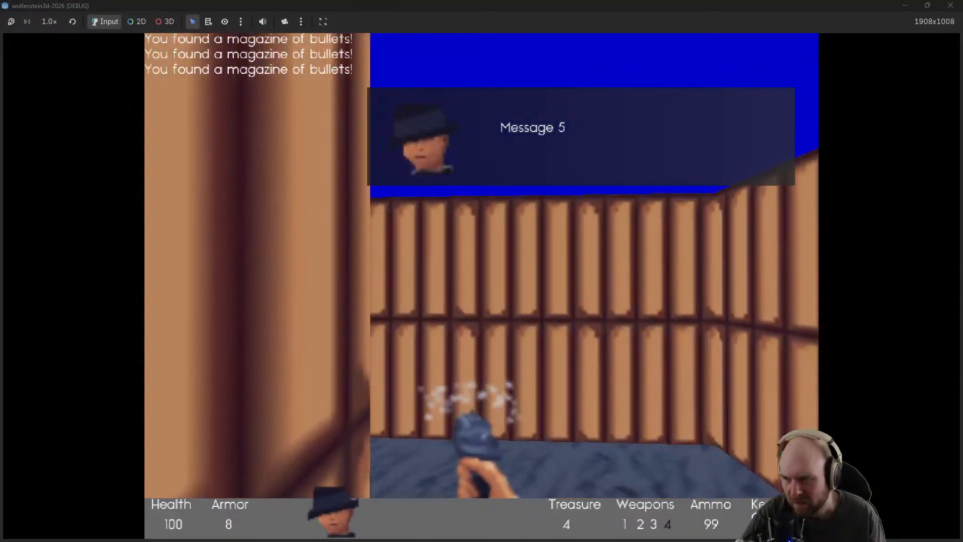
Leave the wooden maze for the grey stone area and shoot at the guards near the steel door
key("w")
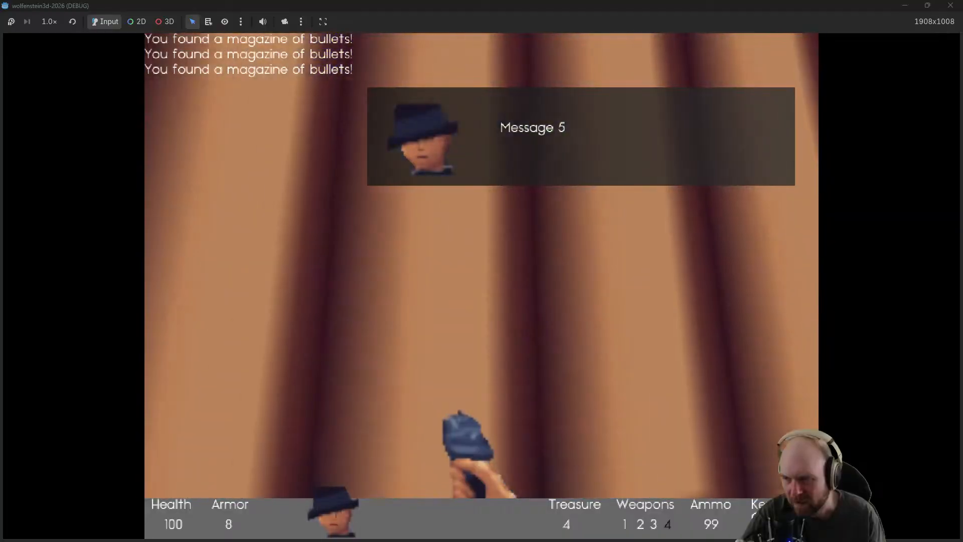
key("w")
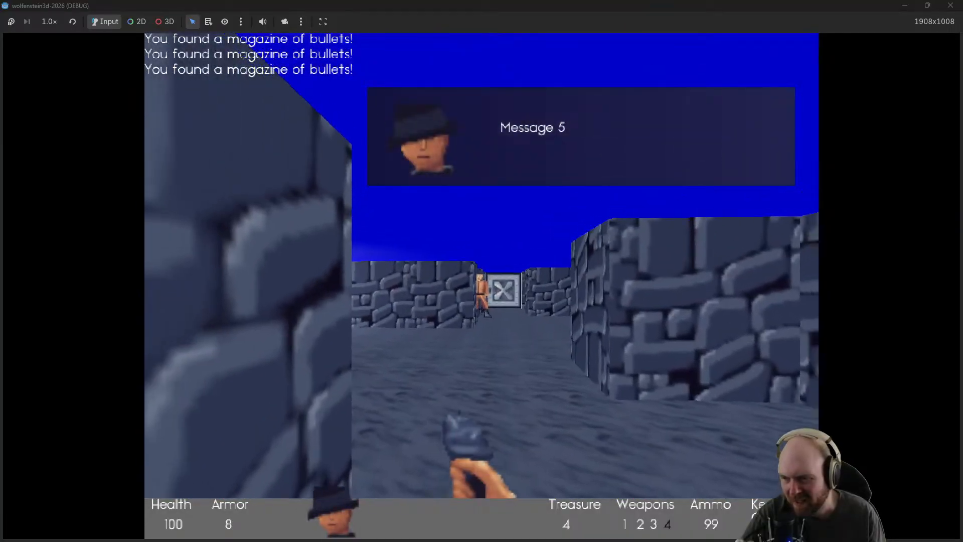
key("w")
left_click(482, 287)
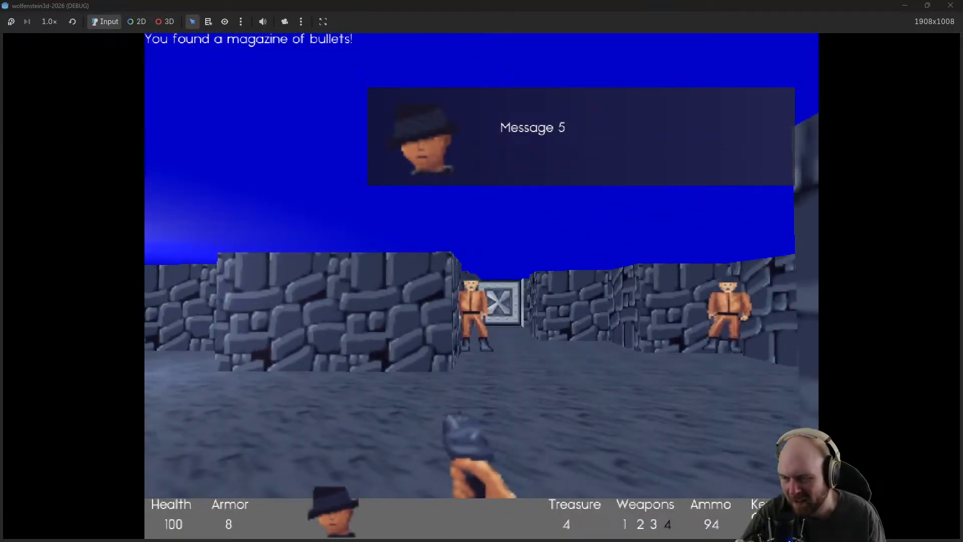
key("w")
left_click(483, 286)
key("s")
left_click(482, 286)
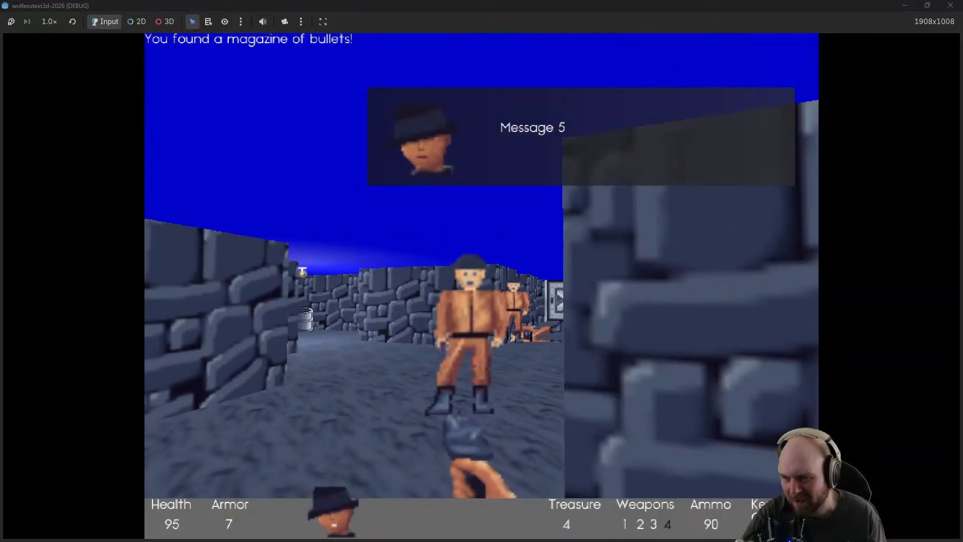
Shoot the guard approaching through the stone area and advance to the fallen bodies
key("w")
left_click(481, 286)
left_click(482, 286)
left_click(482, 286)
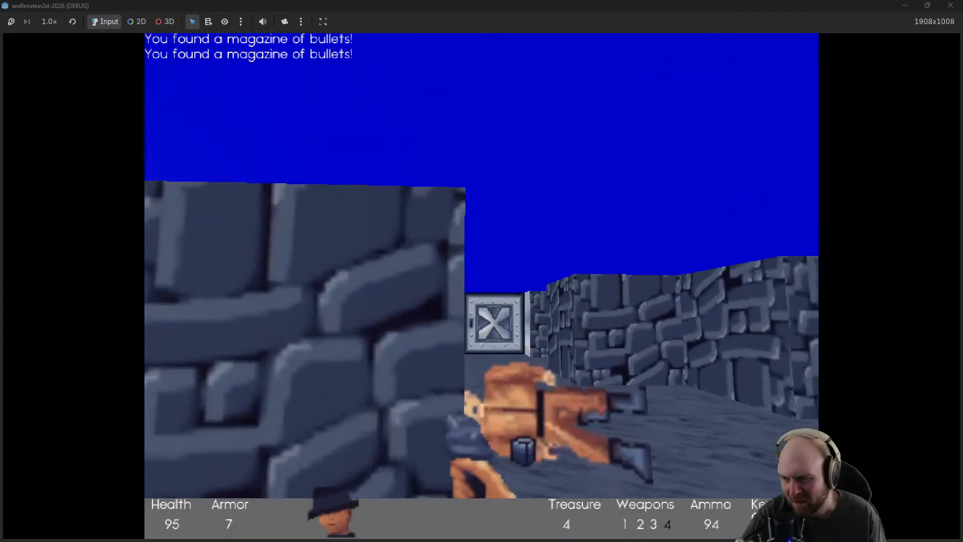
Shoot the remaining guard in the stone area and open the steel door to the dark-tiled corridor
key("w")
key("w")
left_click(482, 286)
left_click(481, 286)
left_click(482, 286)
left_click(481, 286)
key("e")
key("w")
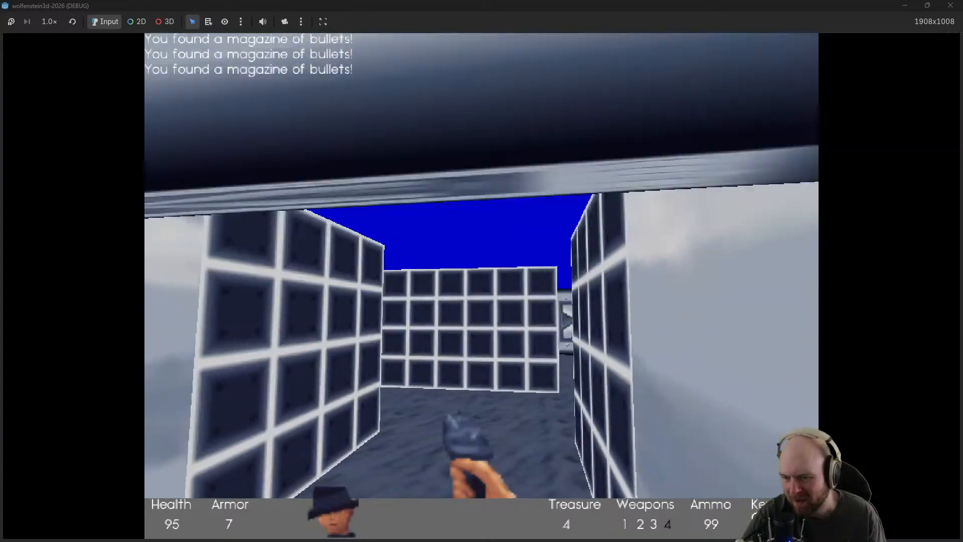
Cross back through the stone area, open the other steel door and fire at the enemies in the barrel room
key("w")
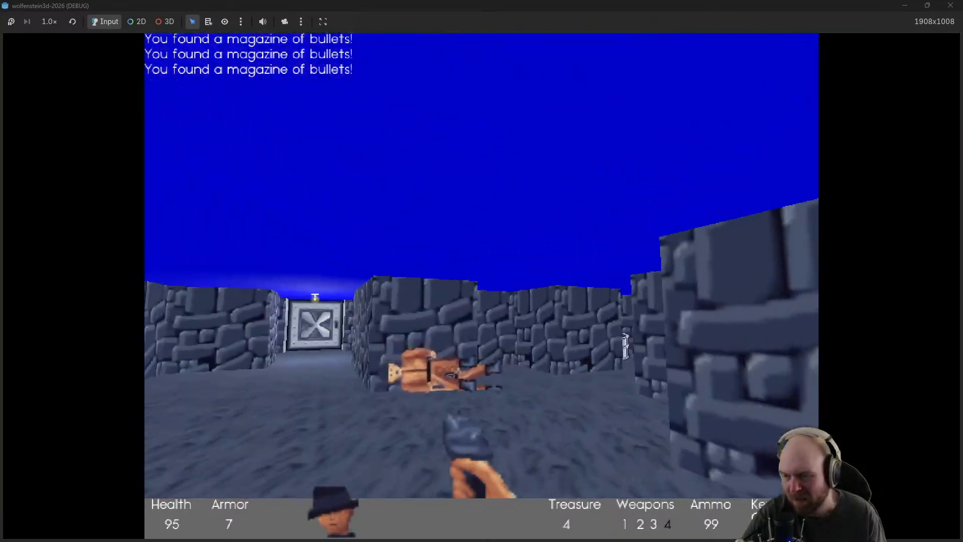
key("w")
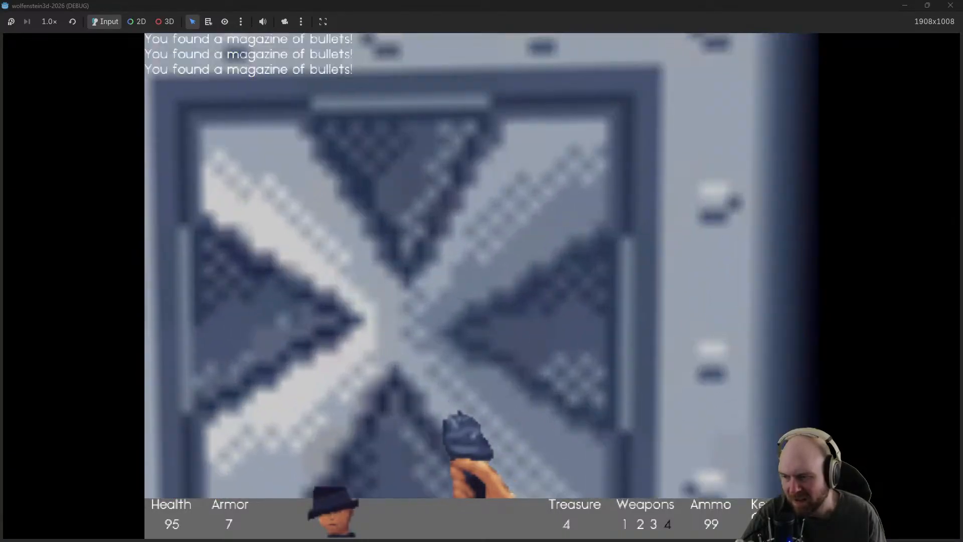
key("e")
key("w")
left_click(482, 286)
left_click(482, 286)
left_click(483, 286)
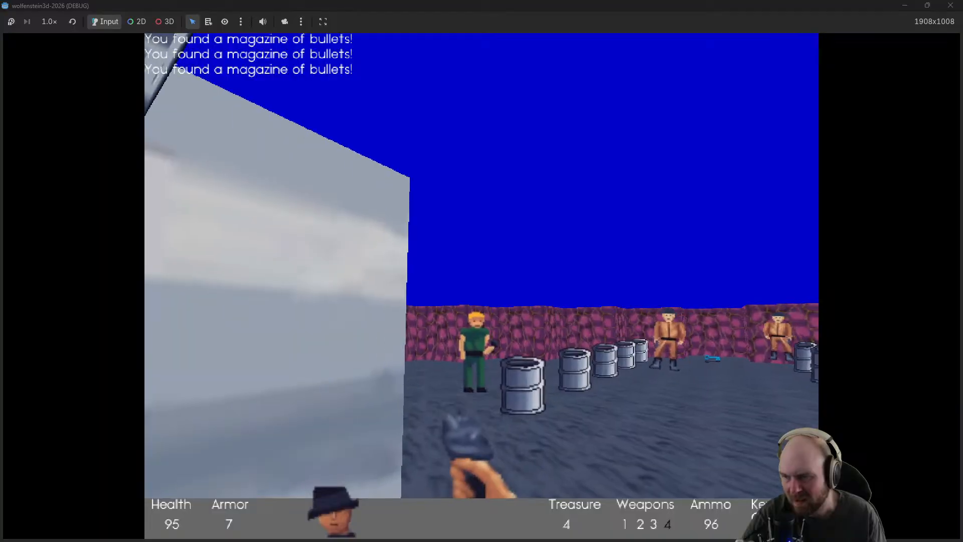
Shoot the green-uniformed officer beside the barrels from the doorway
left_click(482, 286)
left_click(481, 286)
left_click(481, 286)
left_click(483, 286)
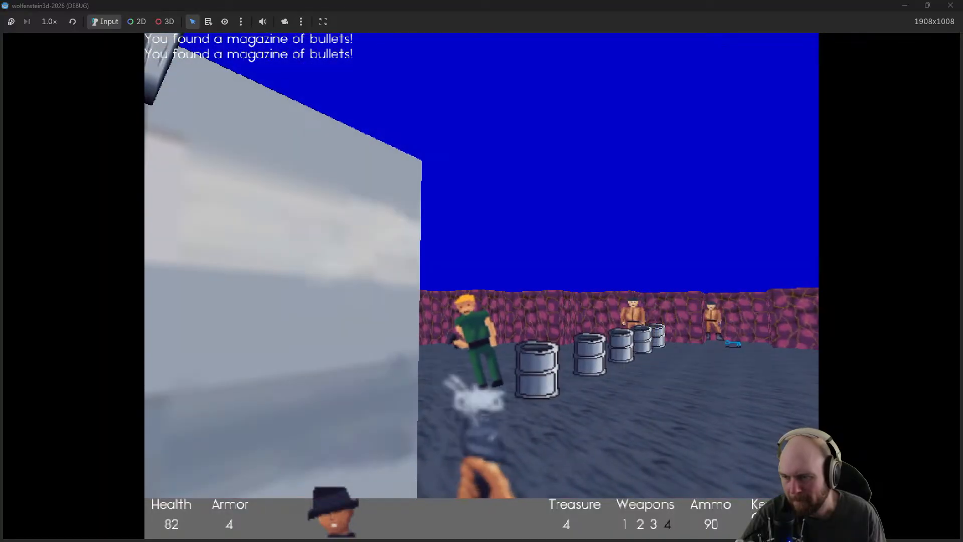
left_click(482, 286)
left_click(482, 286)
left_click(481, 286)
Enter the purple-walled barrel room and shoot the guards and the second green-uniformed officer
key("w")
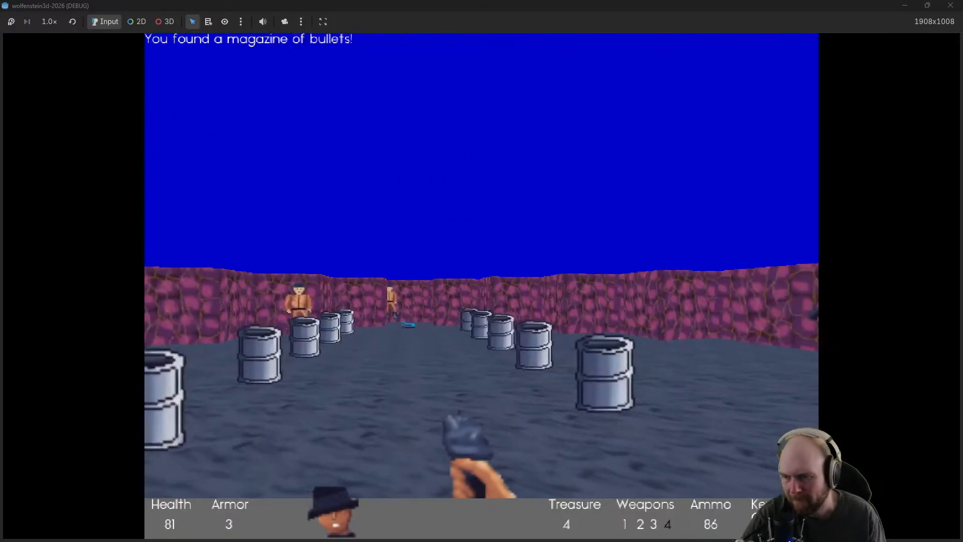
left_click(482, 286)
key("w")
left_click(481, 286)
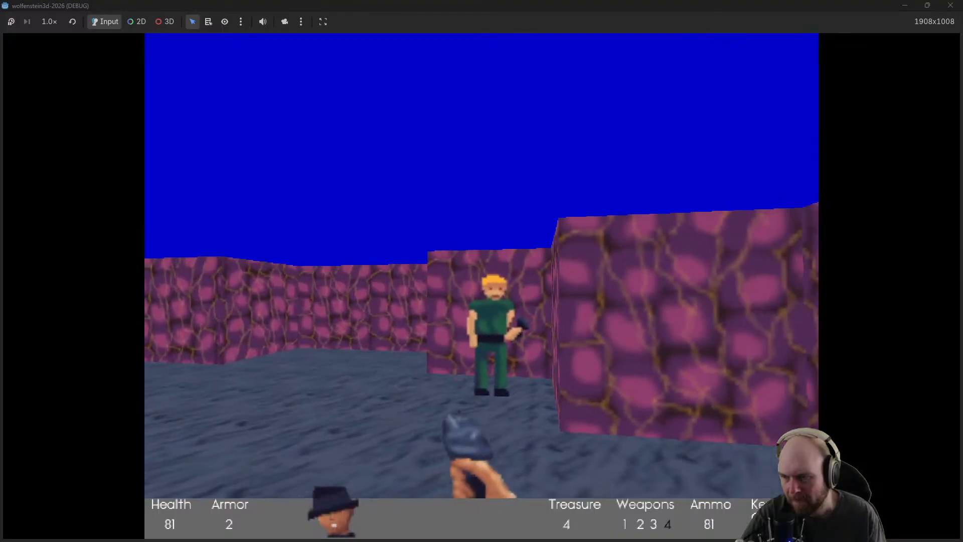
key("w")
left_click(482, 287)
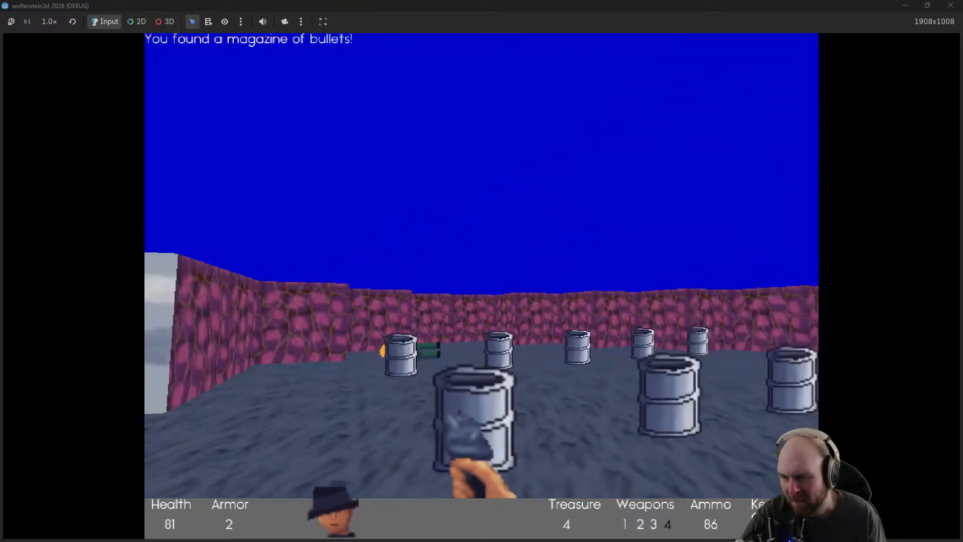
Collect the Silver Key between the barrel rows and shoot the guards in the purple alcove
key("w")
key("w")
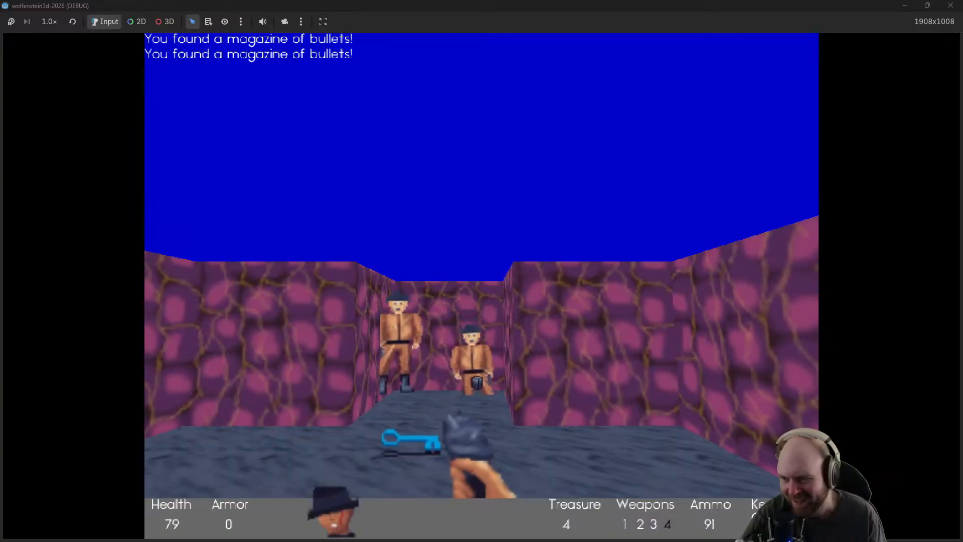
key("w")
left_click(481, 286)
left_click(482, 286)
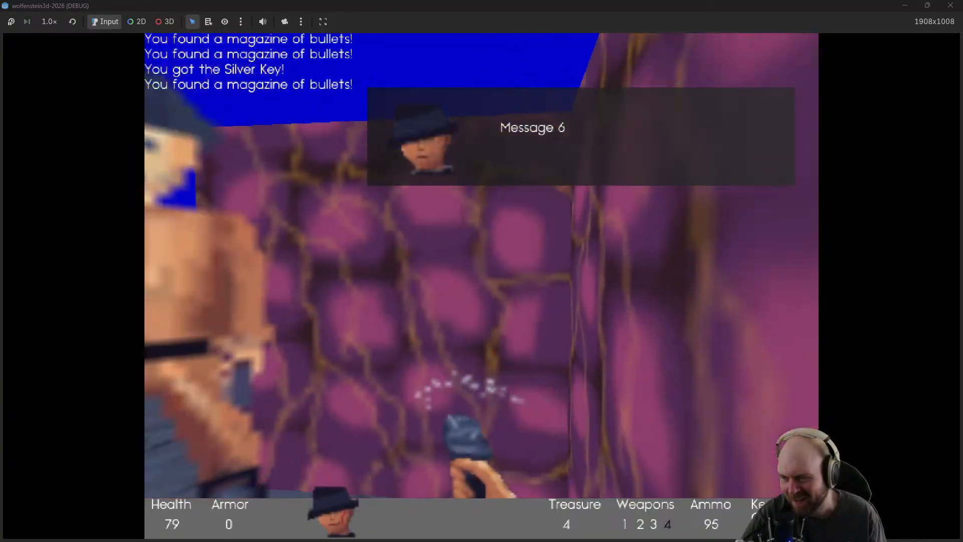
key("w")
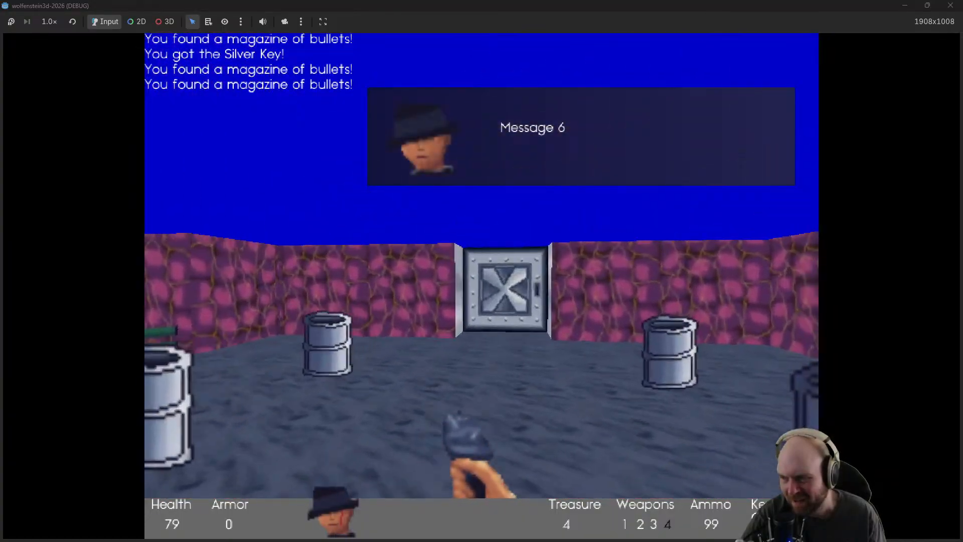
Leave the barrel room through its steel door, cross the stone area and re-enter the wooden maze
key("w")
key("e")
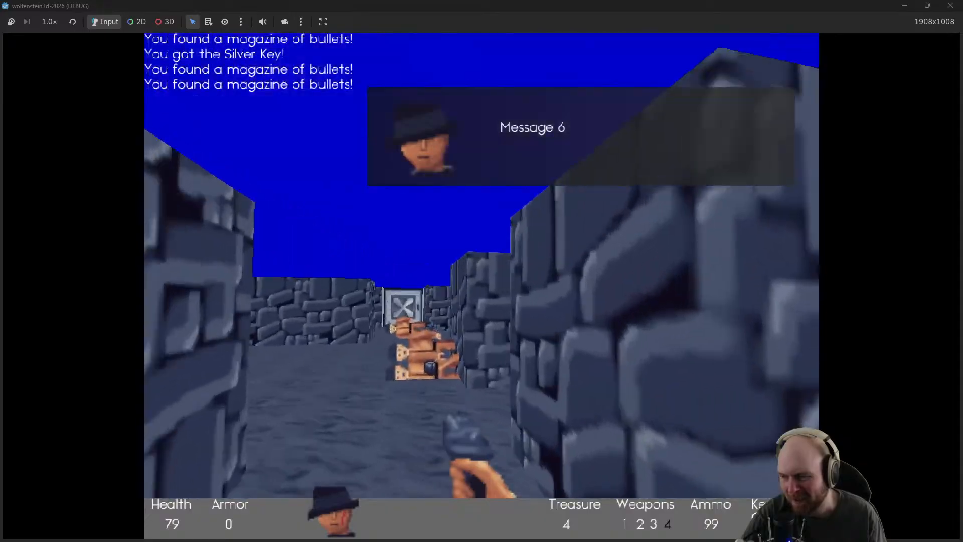
key("w")
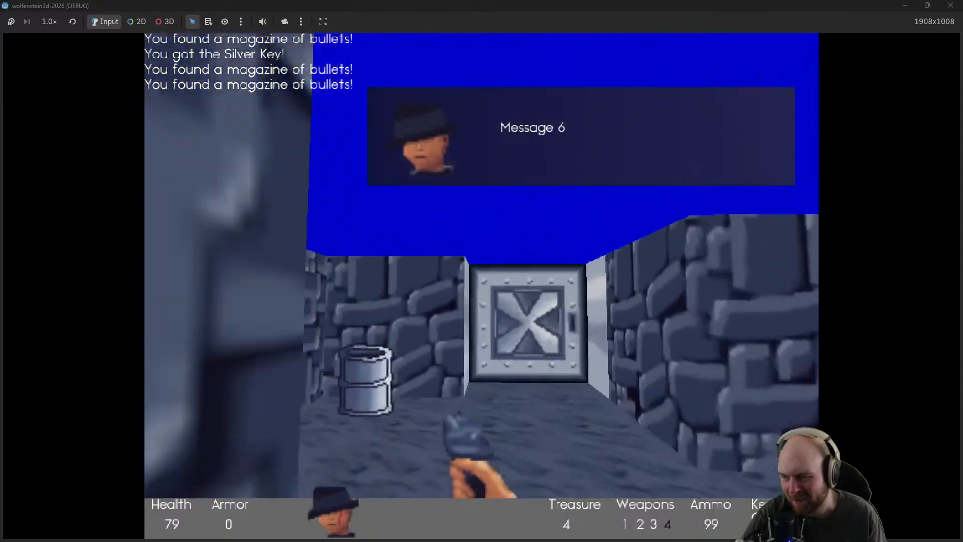
key("e")
key("w")
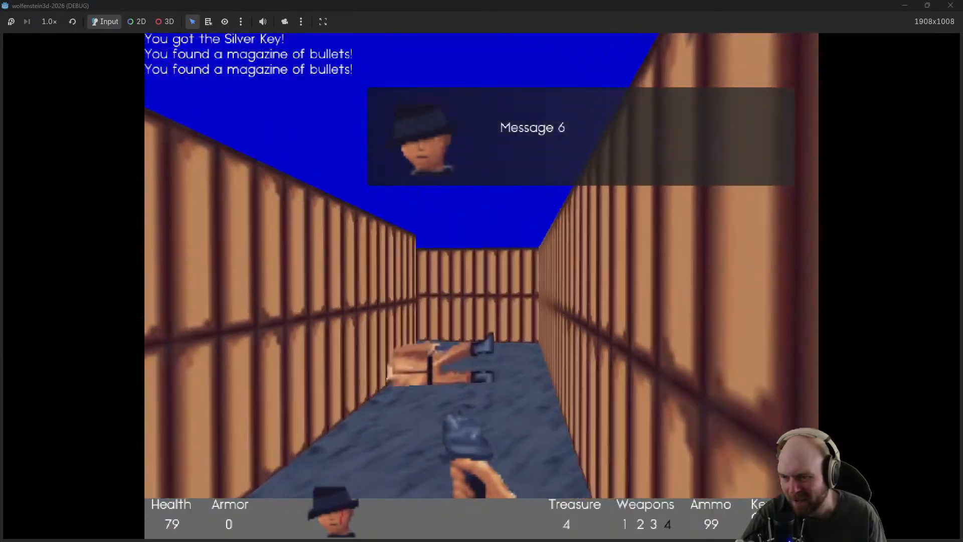
Follow the maze corridors to the door of the purple-walled room, collect the Automatic Pistol there and return to the corridor
key("w")
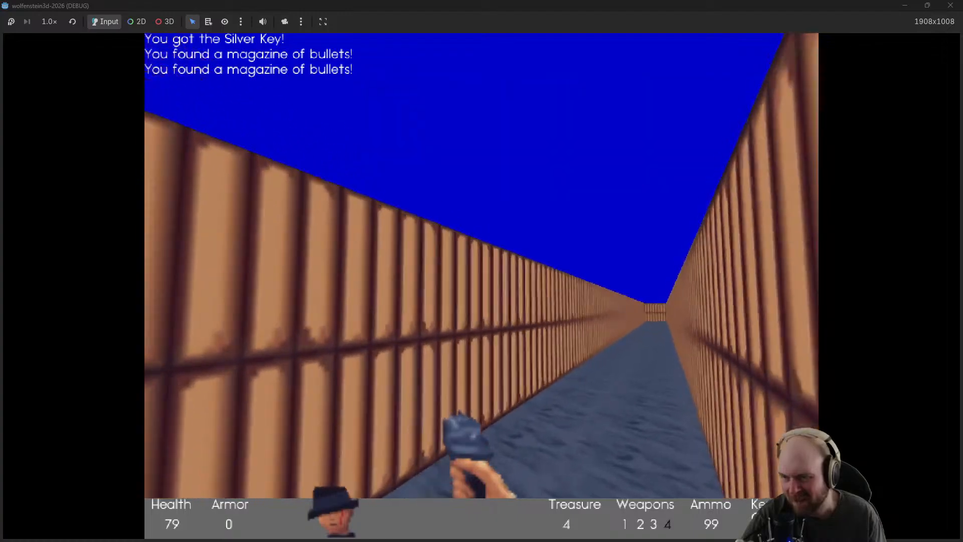
key("w")
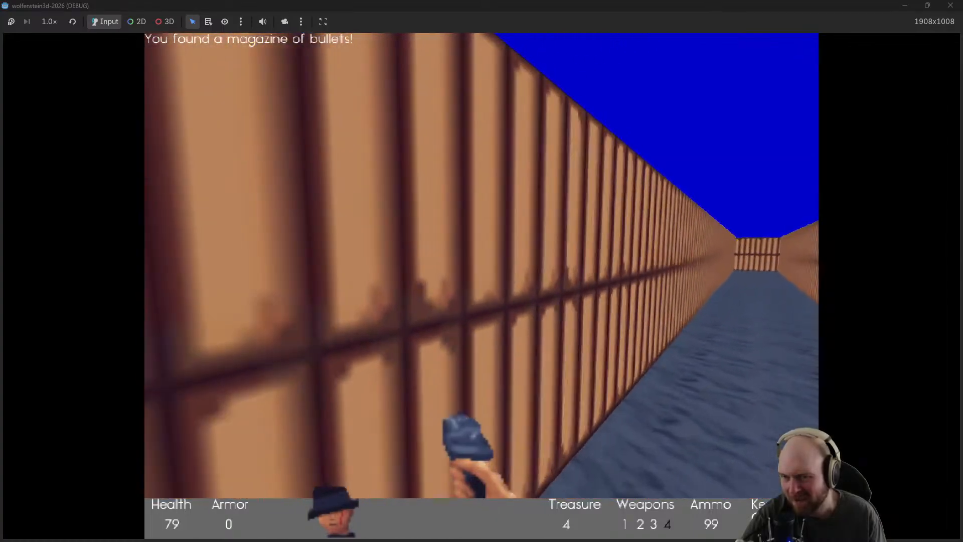
key("w")
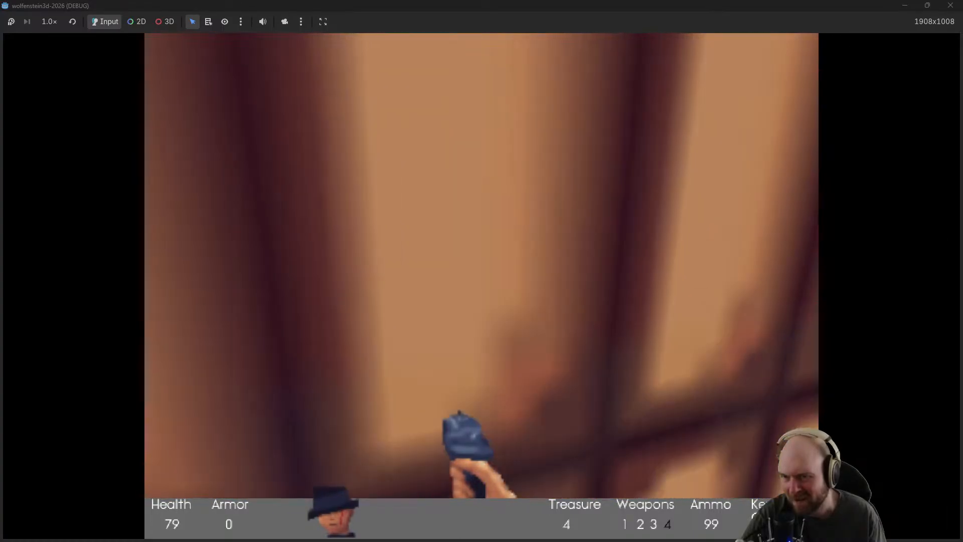
key("w")
key("e")
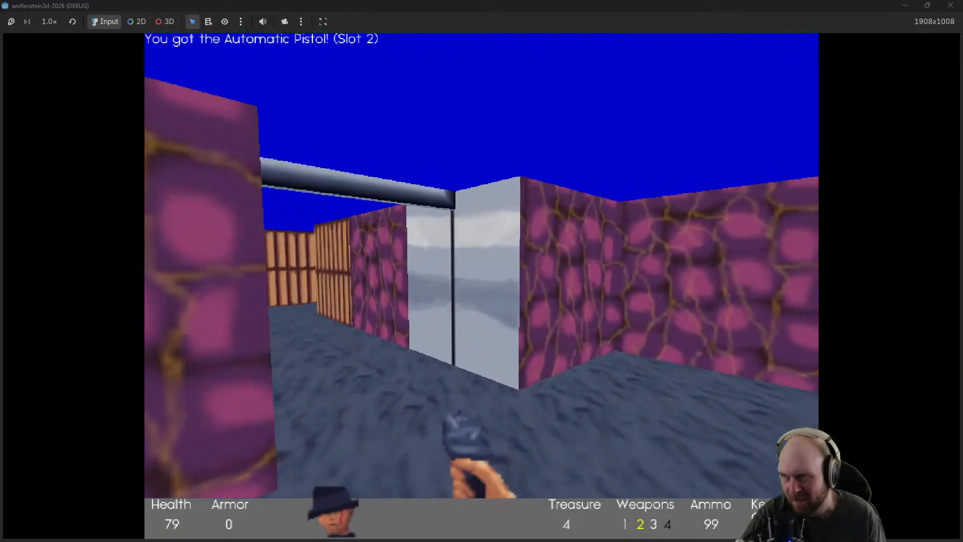
key("w")
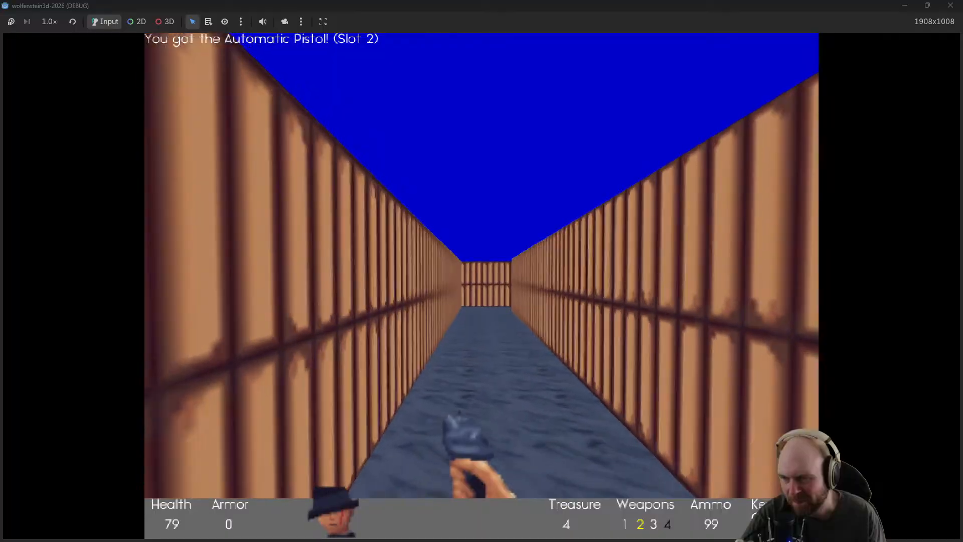
Leave the maze corridor through its steel door and cross the stone area to the far steel door
key("w")
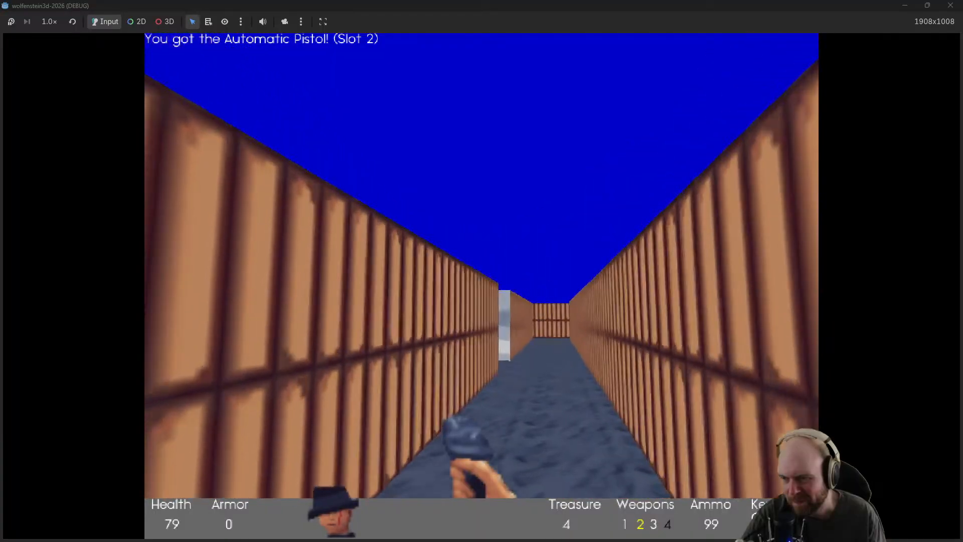
key("e")
key("w")
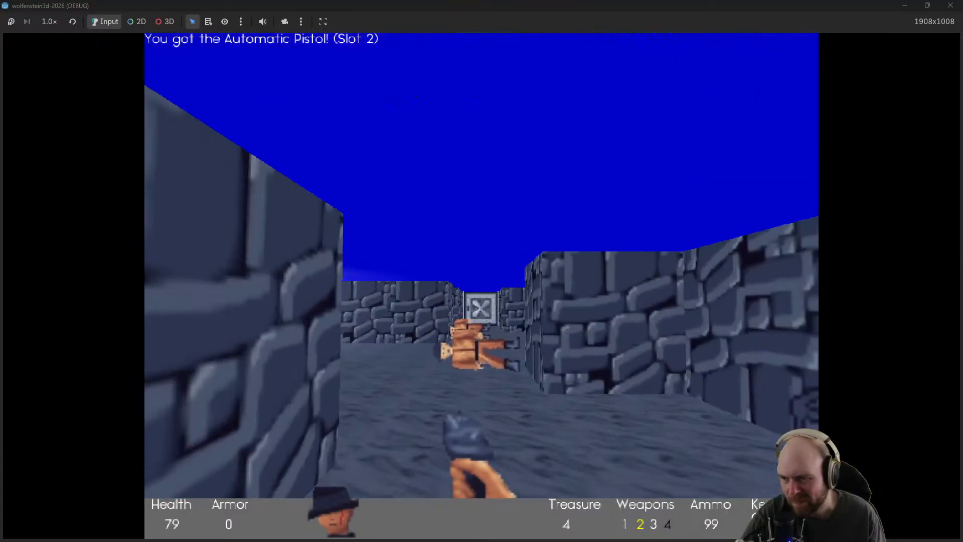
key("w")
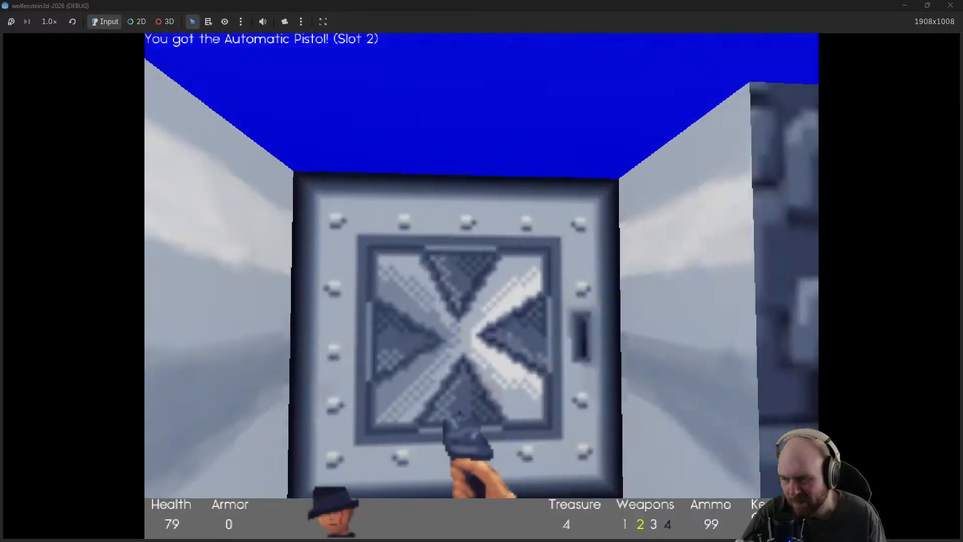
Go through the steel door, shoot the guards in the long stone hall and collect their magazines
key("e")
key("w")
key("e")
left_click(482, 286)
left_click(482, 286)
left_click(482, 286)
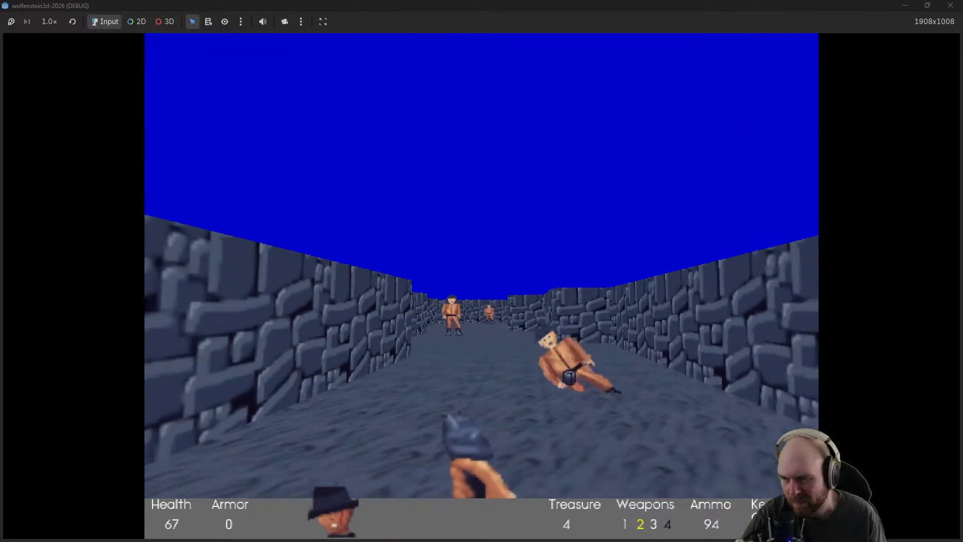
key("w")
left_click(481, 286)
key("w")
left_click(482, 286)
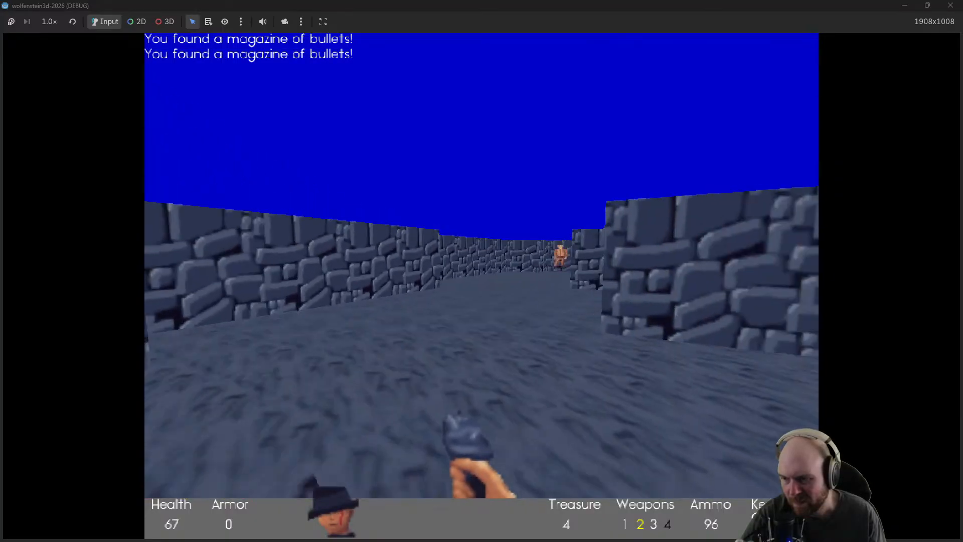
Follow the winding stone hall towards its far steel door, shooting the remaining guards and collecting magazines
key("w")
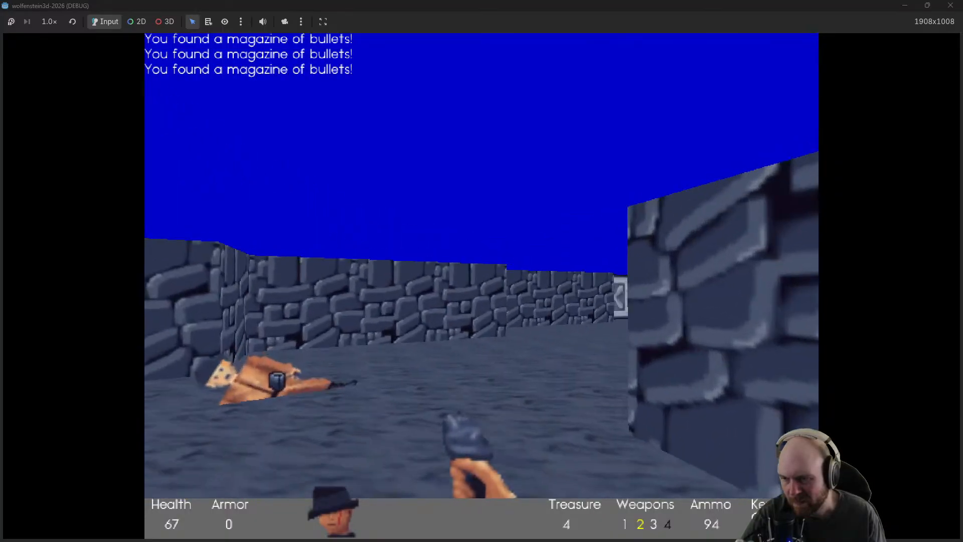
key("w")
left_click(482, 286)
left_click(482, 286)
left_click(482, 286)
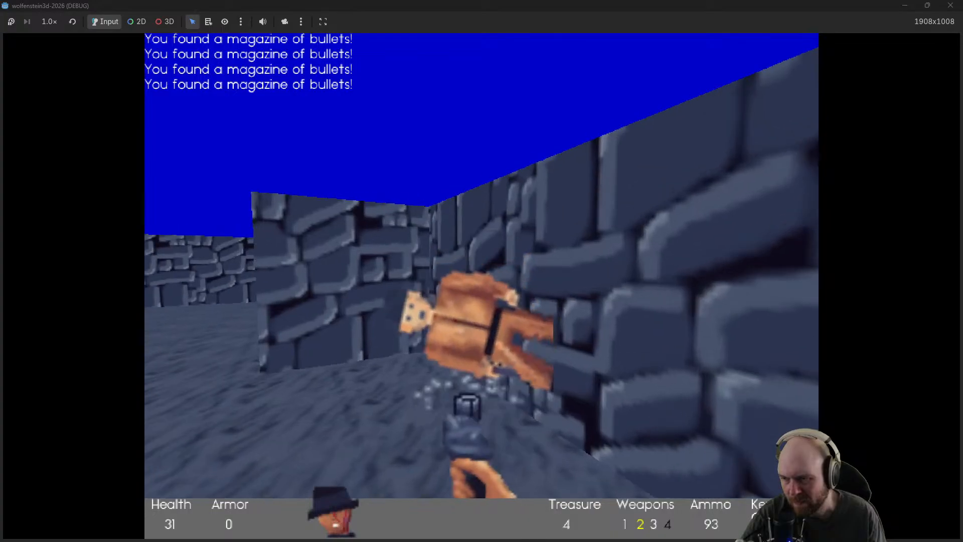
key("w")
key("w")
Open the stone hall's far steel door and shoot the guard at the entrance of the grid-walled room
key("e")
left_click(482, 287)
left_click(481, 286)
left_click(482, 286)
left_click(482, 286)
key("w")
left_click(481, 286)
left_click(482, 287)
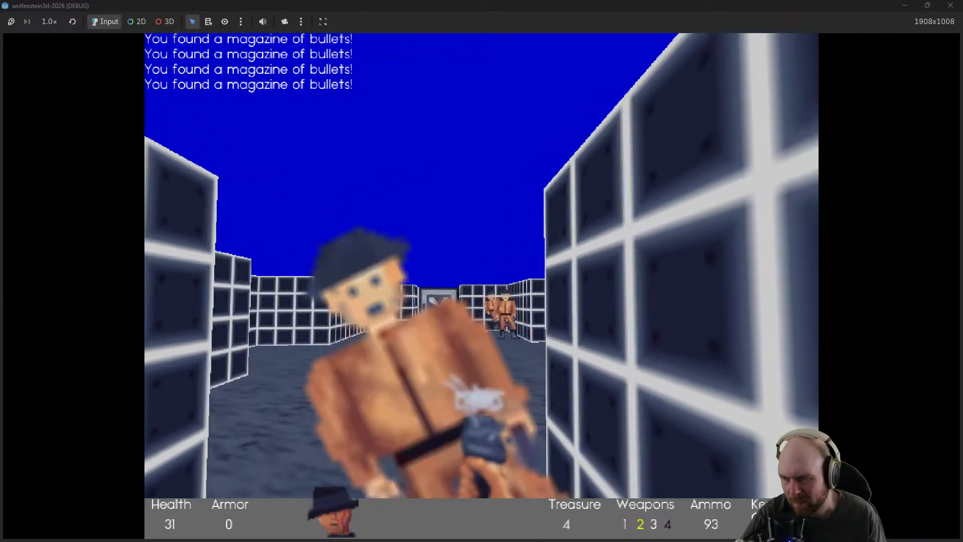
Advance into the grid-walled room and shoot the guards beside its far steel door
left_click(481, 286)
left_click(482, 286)
left_click(482, 286)
left_click(482, 286)
left_click(481, 286)
key("w")
left_click(481, 286)
left_click(482, 286)
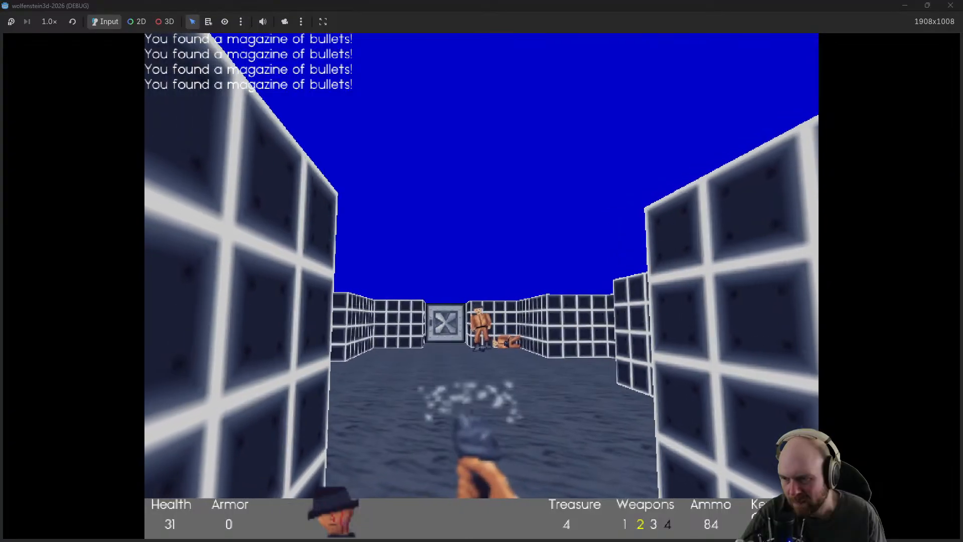
left_click(482, 286)
left_click(481, 286)
left_click(482, 286)
left_click(482, 286)
left_click(482, 286)
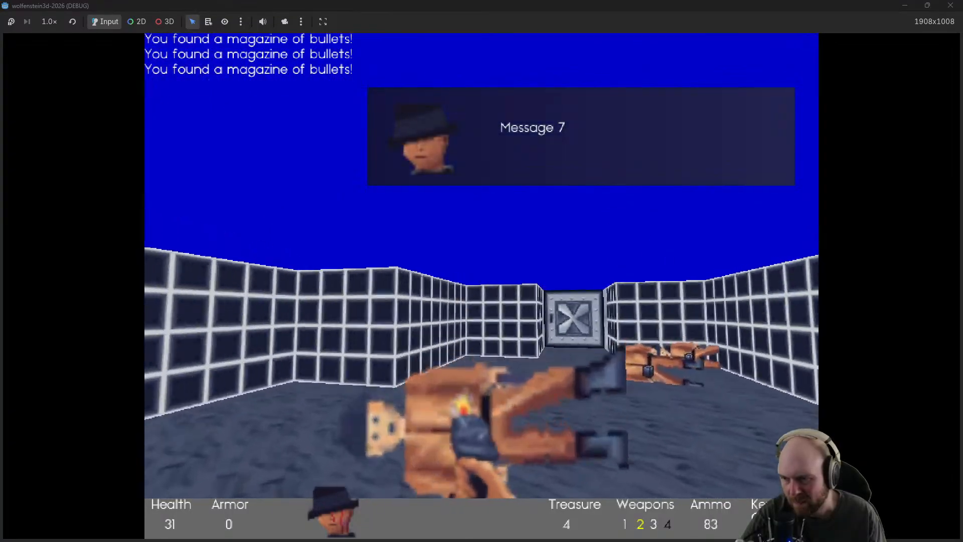
Go through the grid-walled room's far steel door and collect the Magnifying Glass beyond it
key("w")
key("e")
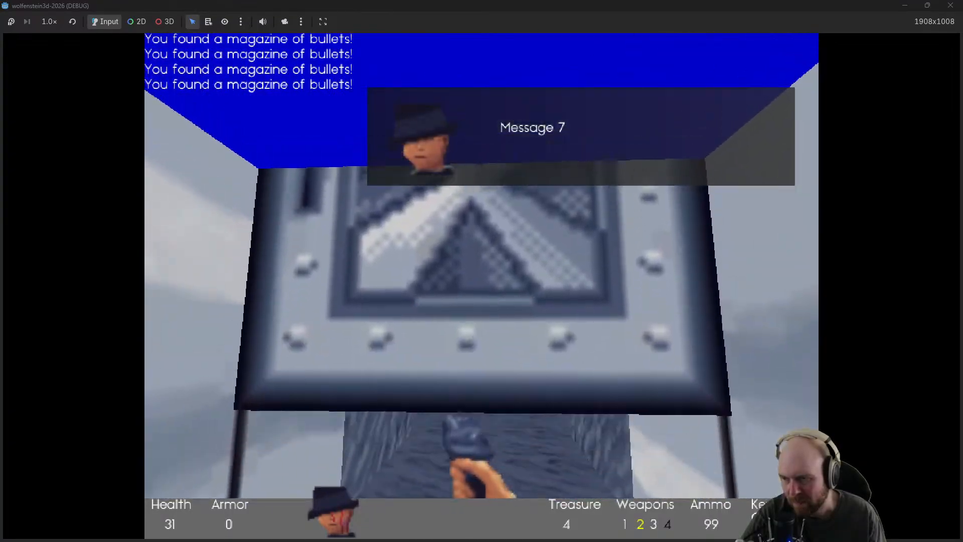
left_click(482, 286)
key("w")
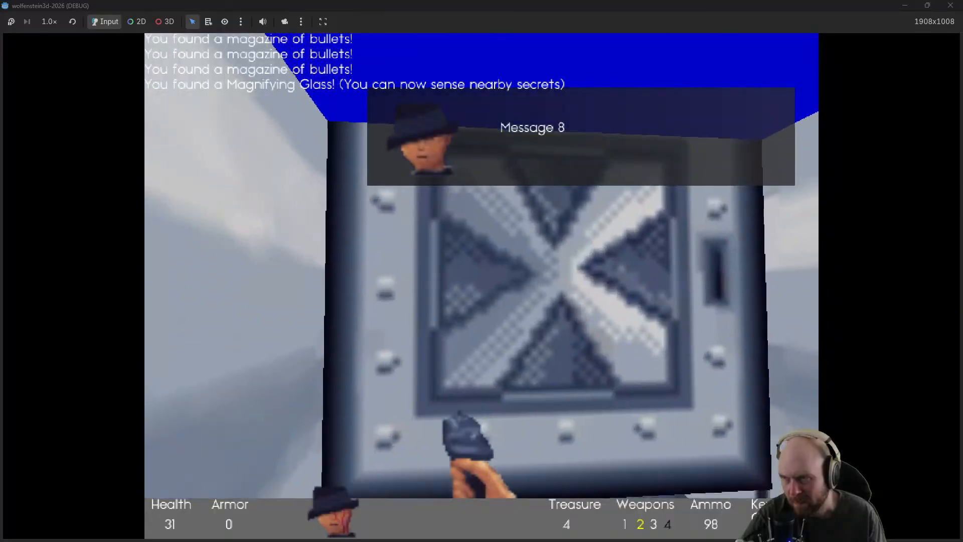
Open the next steel door, shoot the two guards in the wooden room and collect their magazines
key("e")
key("w")
left_click(482, 286)
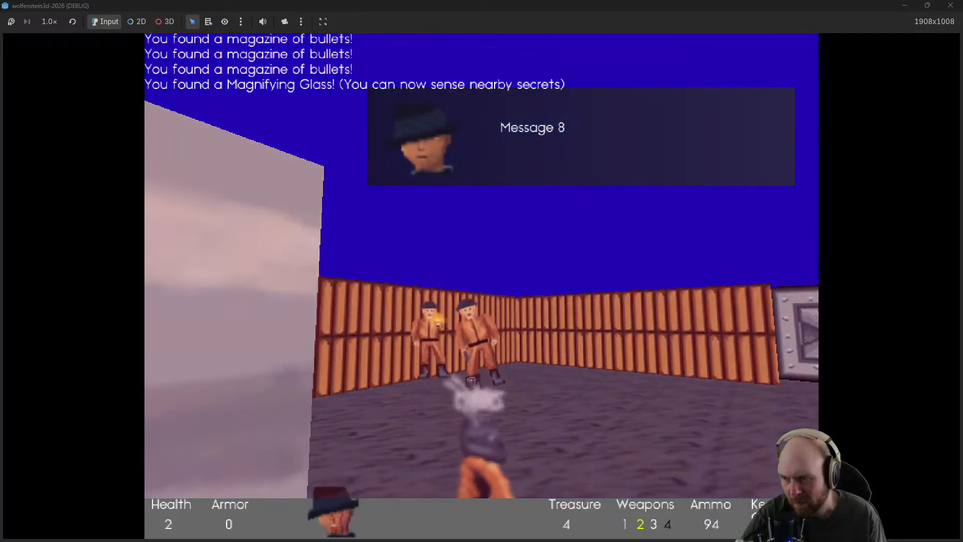
key("w")
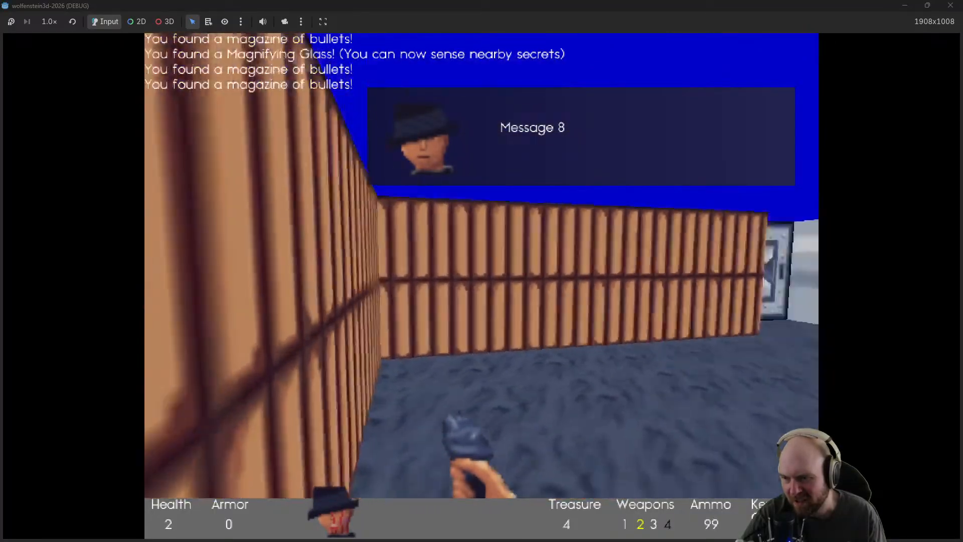
Open the secret blue stone wall, shoot the guard in the wooden room and collect the medkit and box of grenades
key("e")
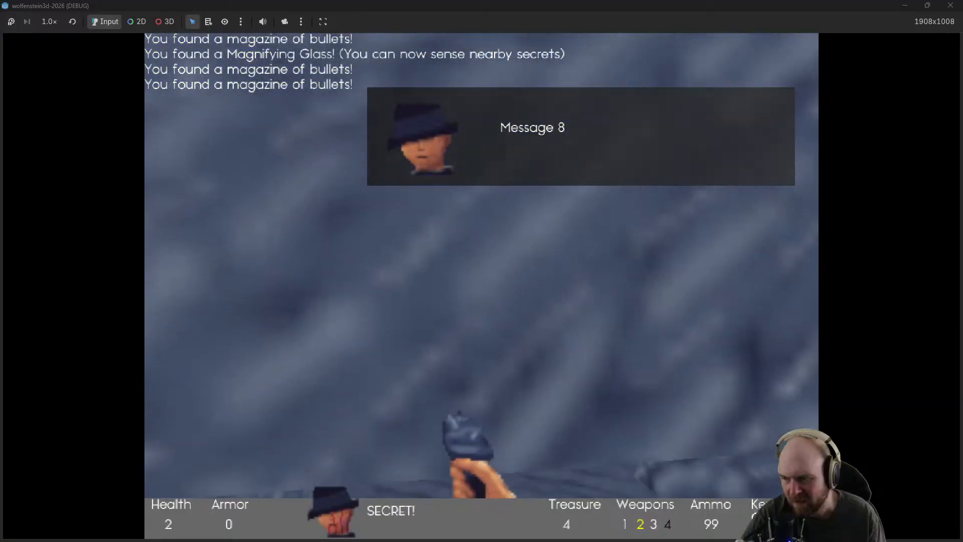
left_click(482, 286)
key("w")
left_click(482, 287)
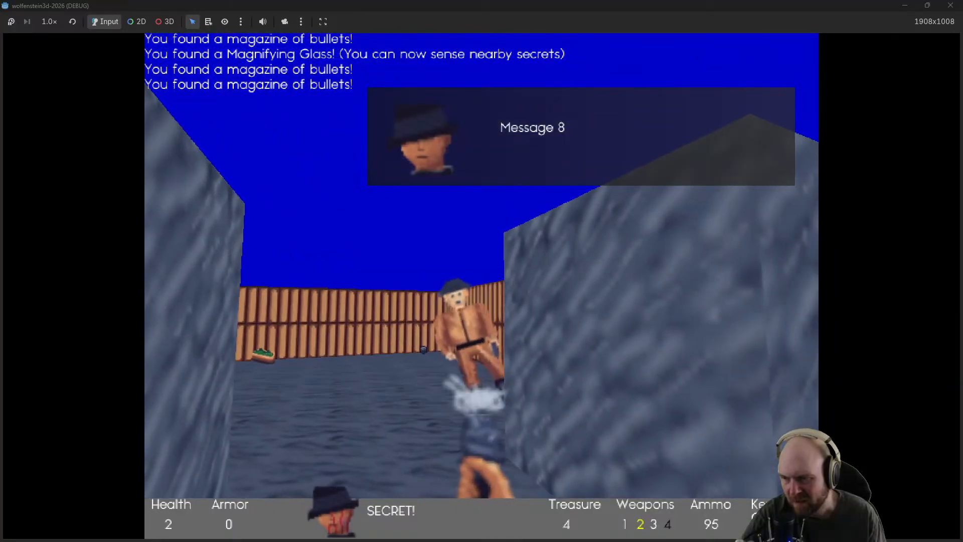
left_click(482, 286)
key("w")
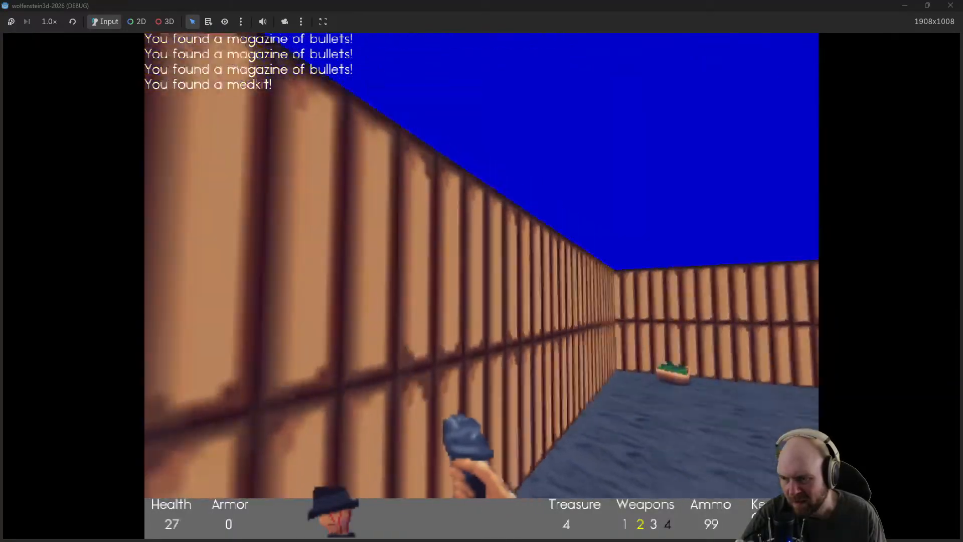
key("w")
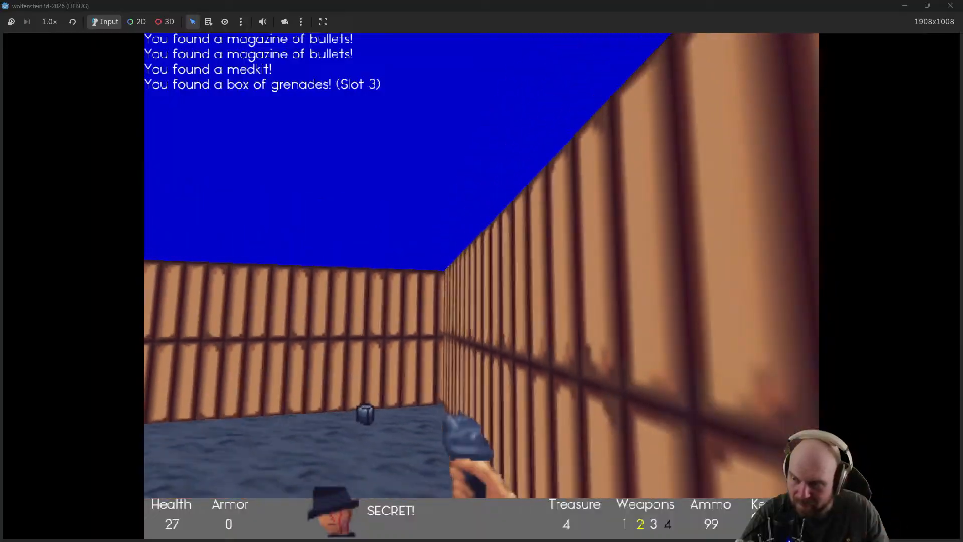
Open the secret wooden wall and advance through the passage to the next wooden room's steel door
key("w")
key("e")
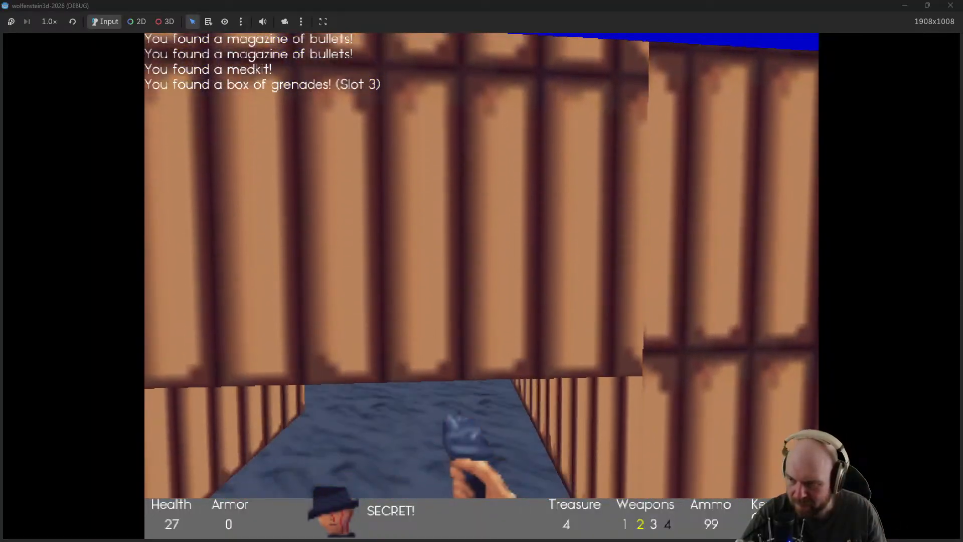
key("w")
left_click(482, 286)
left_click(482, 286)
key("w")
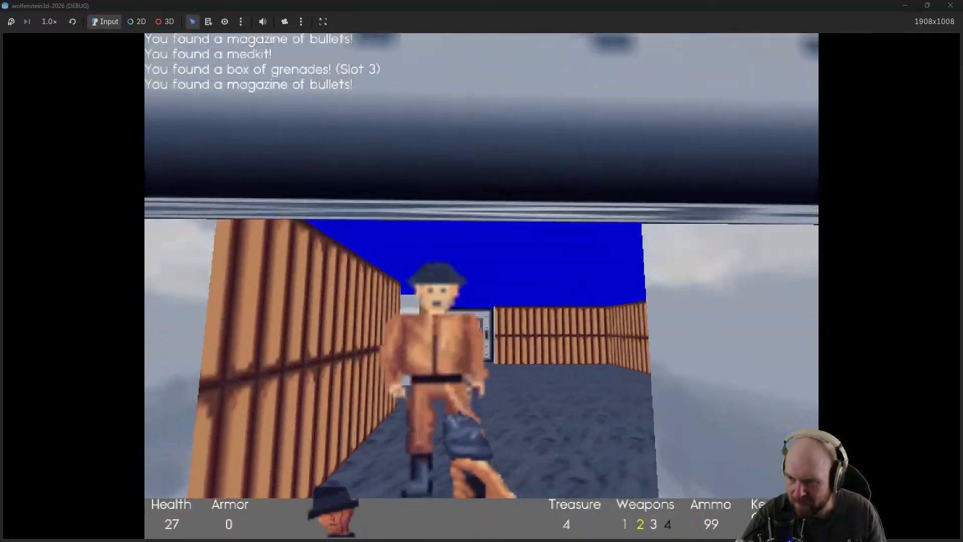
Shoot the guards and the green-uniformed officer in the connected wooden rooms and collect their magazines
left_click(482, 286)
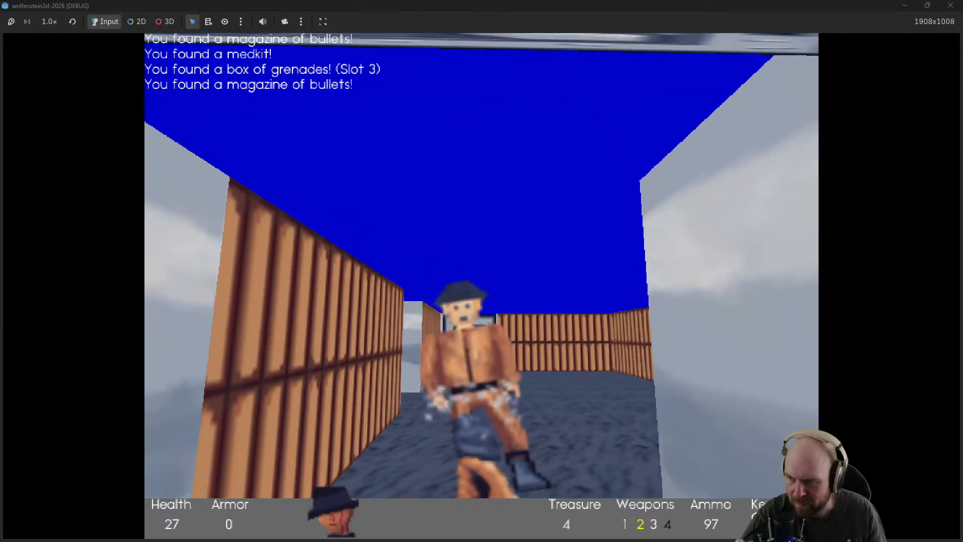
left_click(482, 287)
key("w")
left_click(482, 286)
left_click(482, 286)
left_click(482, 287)
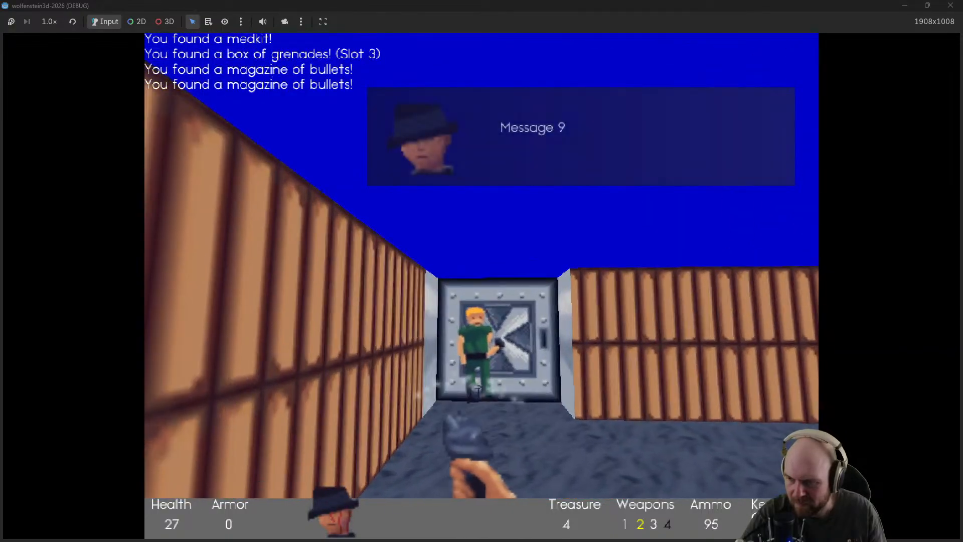
left_click(482, 286)
key("w")
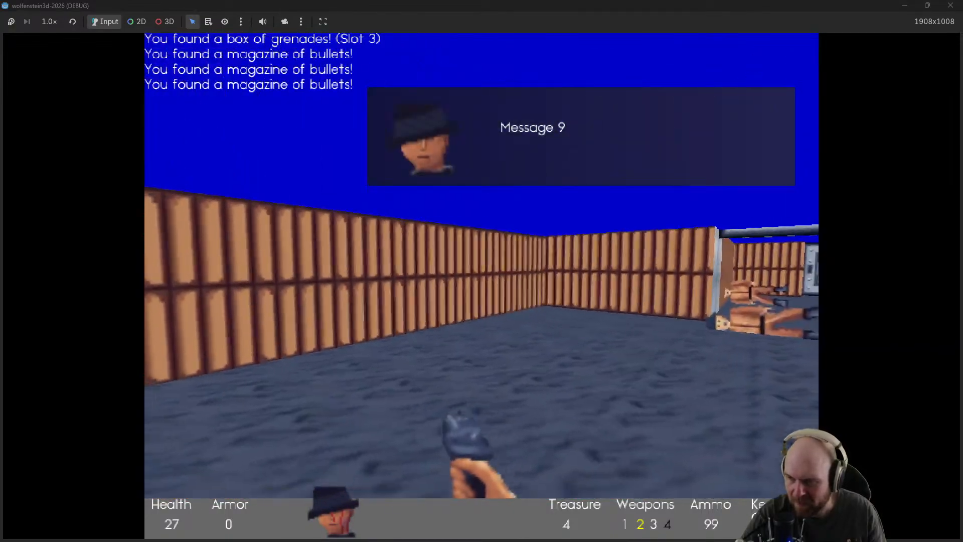
Enter the metal-walled room, activate its wall switch and stop the playtest
key("w")
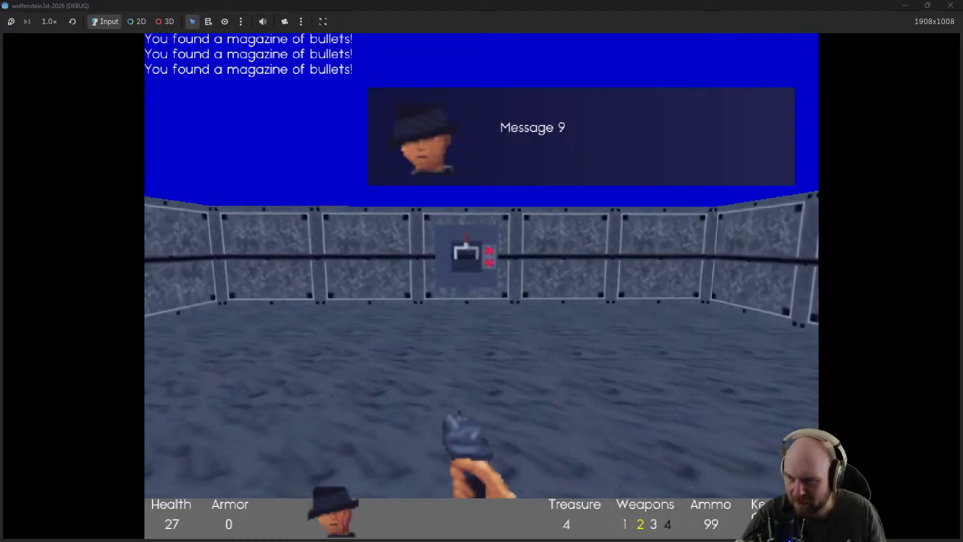
key("e")
key("e")
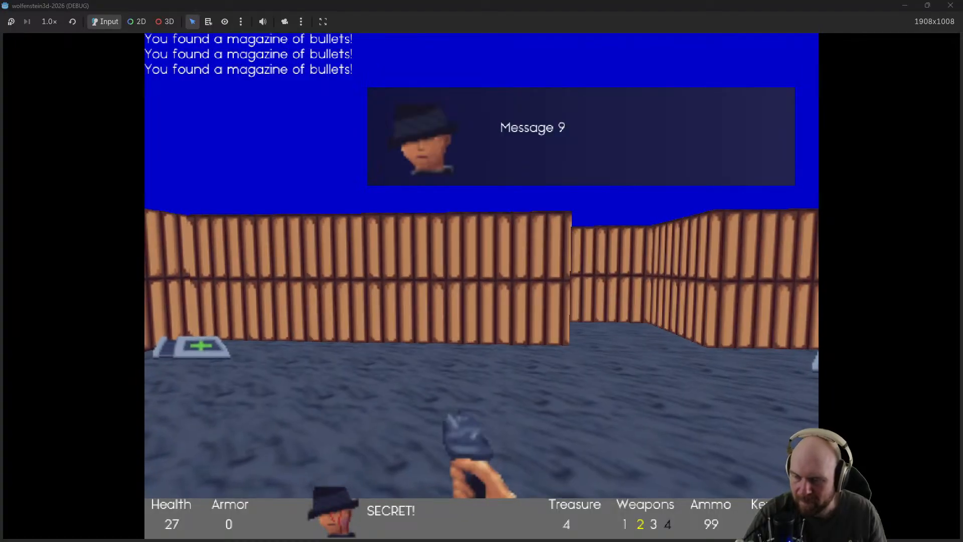
key("Escape")
Add a guard to the middle of the switch room on EntityData and two more entity tiles in the adjoining wooden room
middle_click_drag(672, 272, 176, 114)
middle_click_drag(547, 126, 376, 371)
middle_click_drag(542, 245, 405, 420)
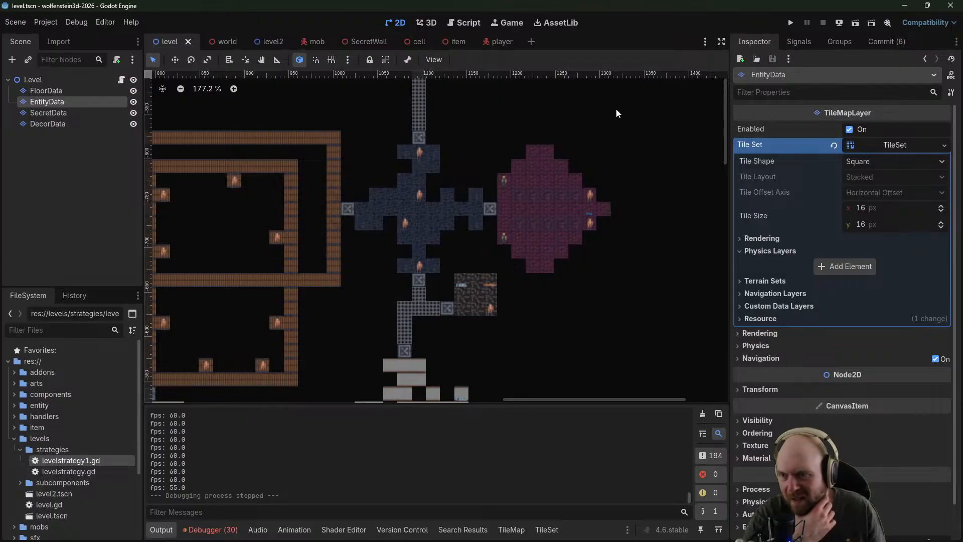
middle_click_drag(616, 113, 437, 376)
middle_click_drag(511, 250, 299, 87)
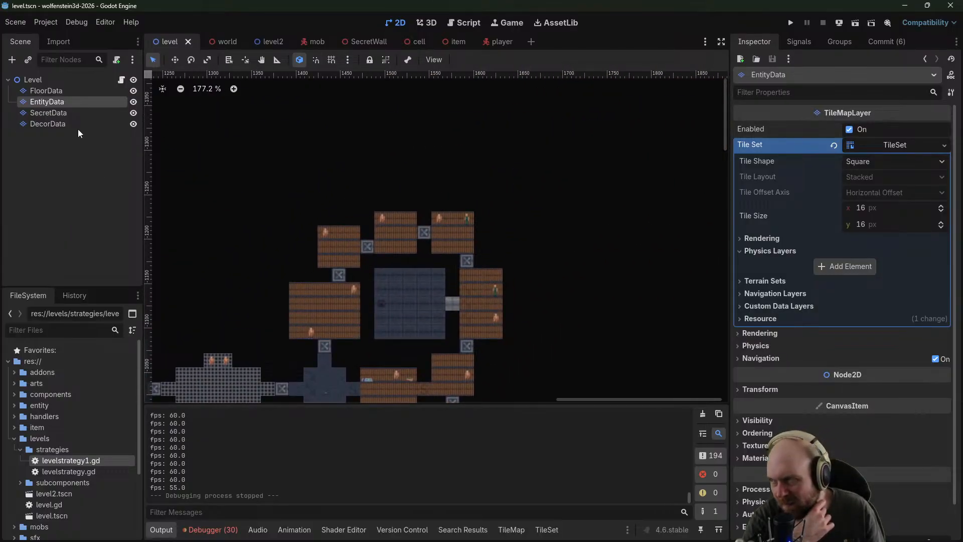
left_click(518, 532)
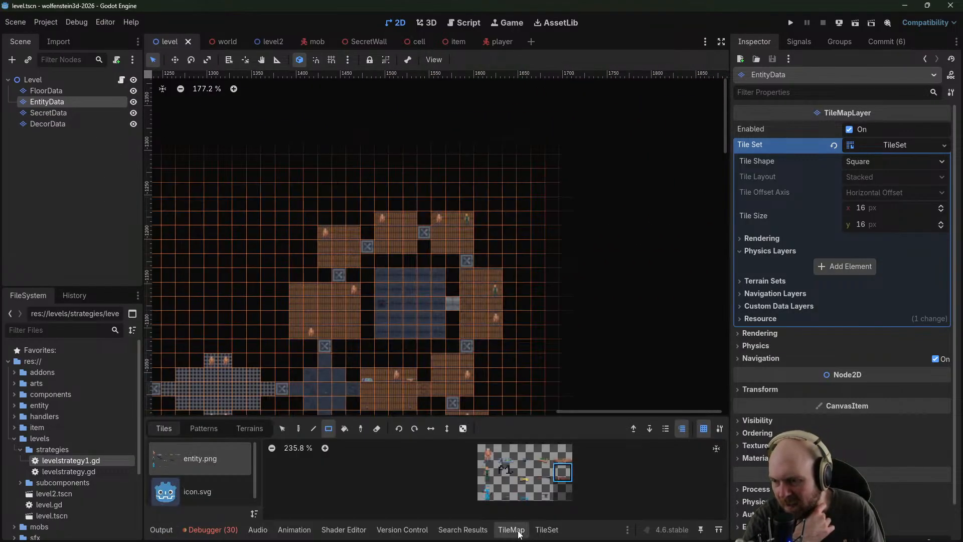
left_click(413, 307)
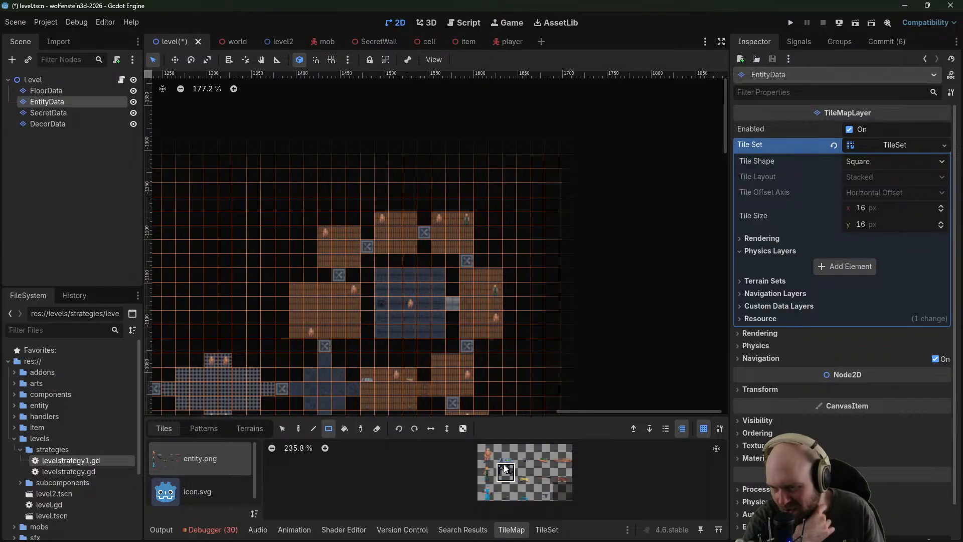
left_click(492, 282)
left_click(492, 330)
Examine the whole level map, comparing entity placement from the final ring of rooms back to the starting areas
middle_click_drag(433, 322, 577, 166)
middle_click_drag(410, 249, 669, 354)
middle_click_drag(590, 293, 603, 204)
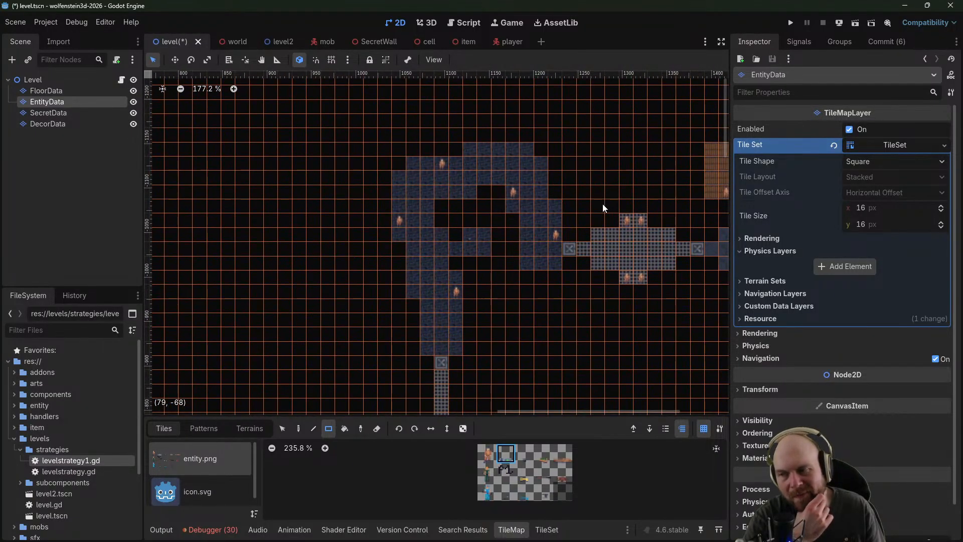
scroll(483, 226, "up", 3)
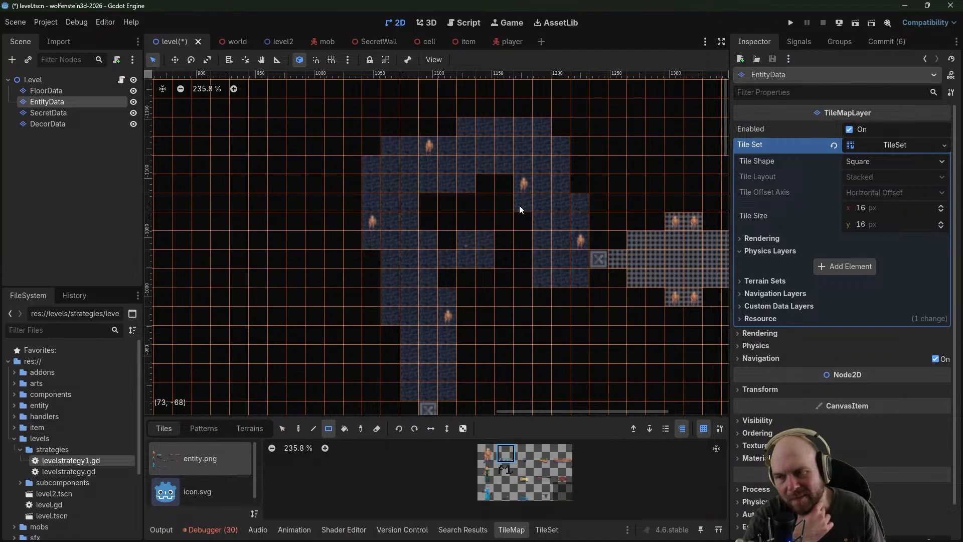
scroll(492, 267, "down", 10, "ctrl")
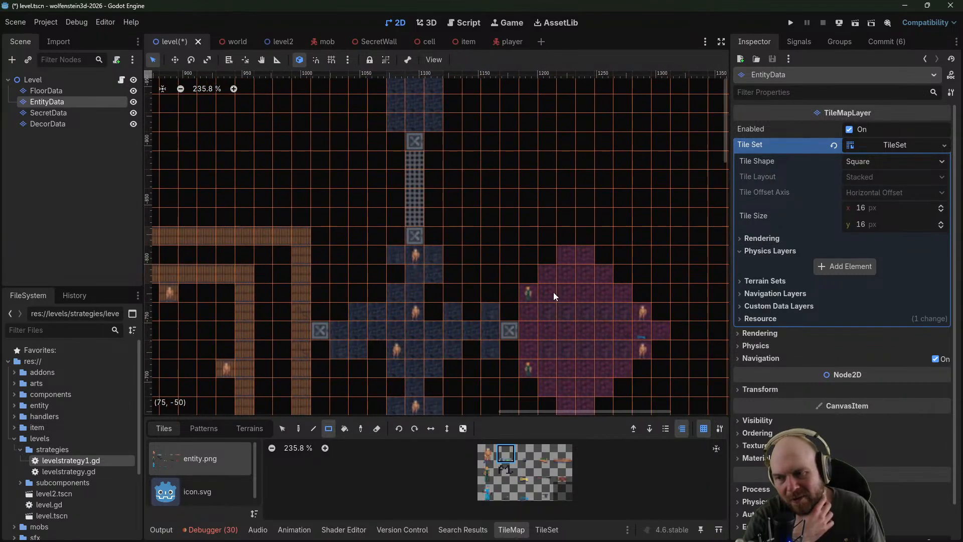
scroll(477, 189, "down", 6)
mouse_move(388, 282)
middle_mouse_down()
mouse_move(494, 190)
mouse_move(569, 170)
middle_mouse_up()
middle_click_drag(397, 175, 471, 133)
middle_click_drag(447, 243, 433, 203)
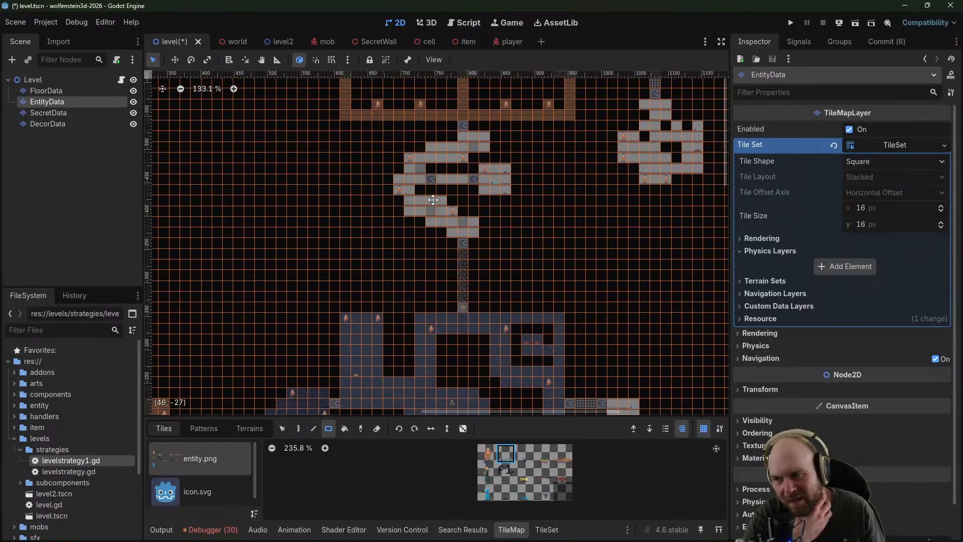
scroll(459, 193, "down", 7)
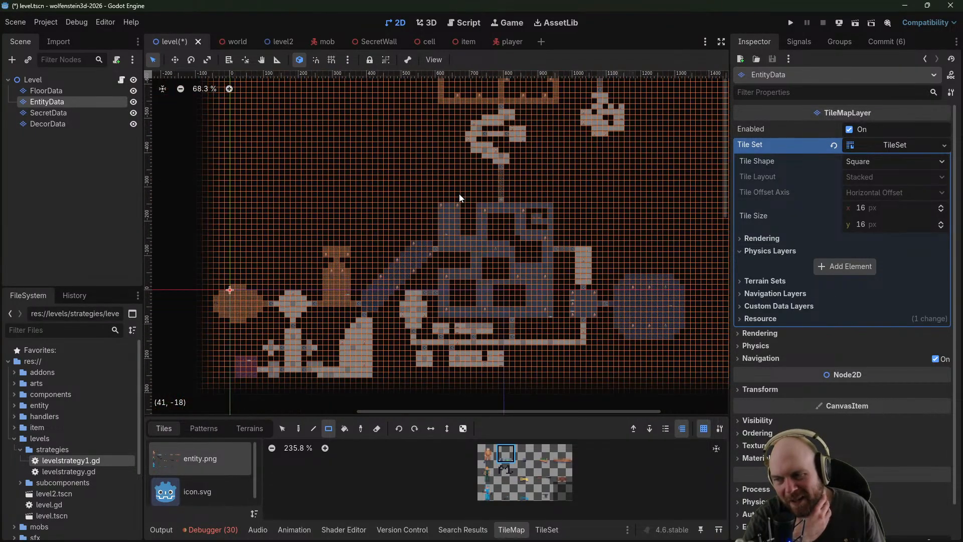
scroll(459, 193, "down", 1)
middle_click_drag(454, 226, 340, 345)
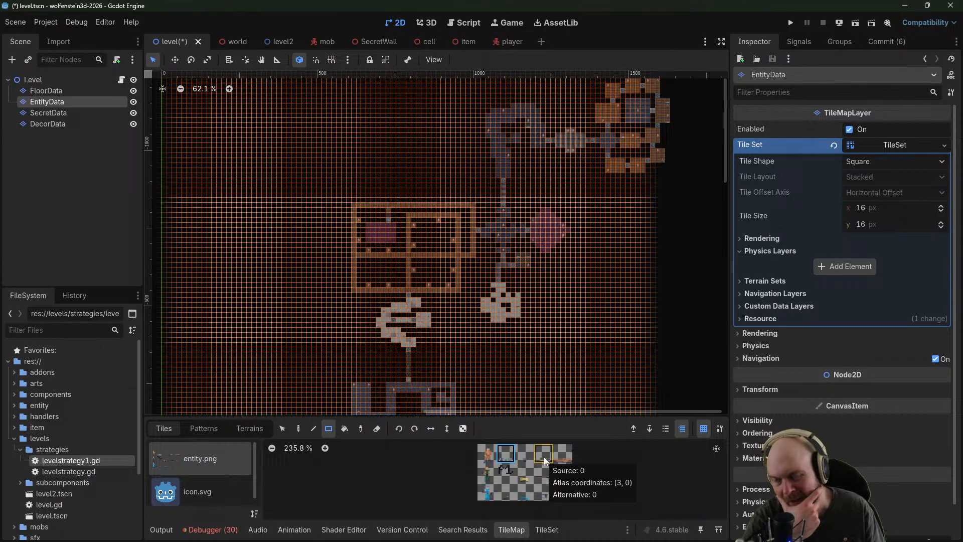
Compare entity placement on the level map between the final ring of rooms, the blue corridors and the central wooden maze
scroll(488, 354, "up", 3)
scroll(495, 360, "up", 3)
middle_click_drag(504, 350, 538, 92)
middle_click_drag(531, 206, 404, 449)
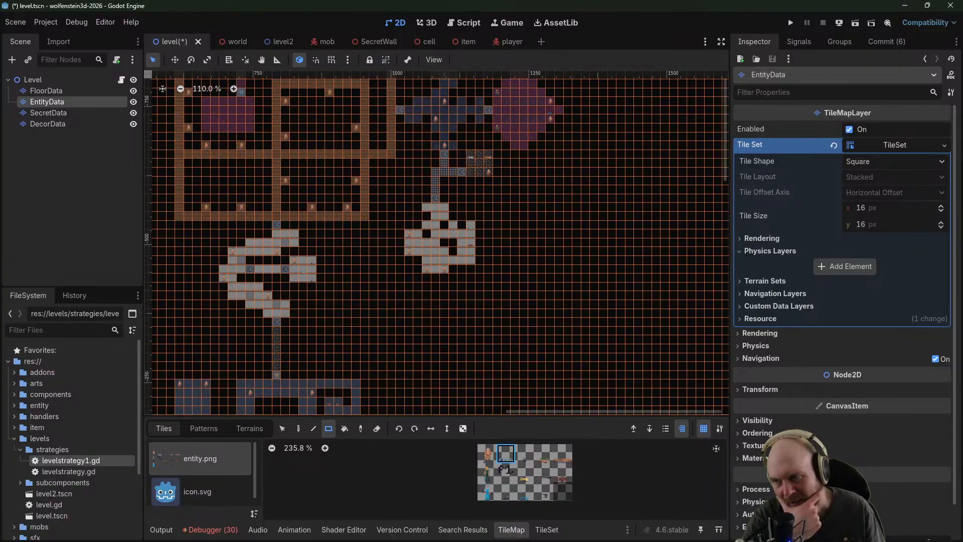
middle_click_drag(572, 136, 487, 304)
middle_click_drag(553, 163, 540, 311)
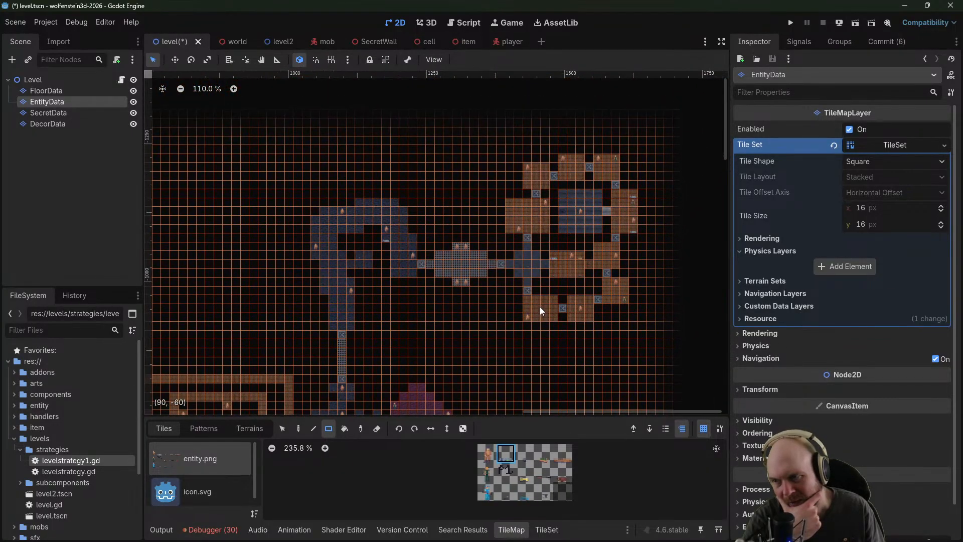
middle_click_drag(414, 276, 622, 129)
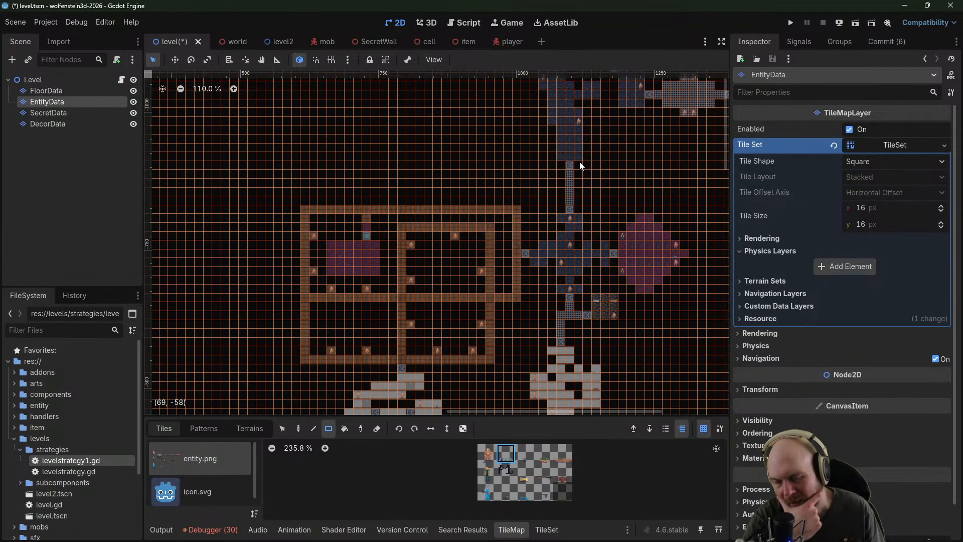
Inspect entities in the purple room of the wooden maze, then follow the map through the white and blue rooms to the start room
scroll(396, 223, "up", 9)
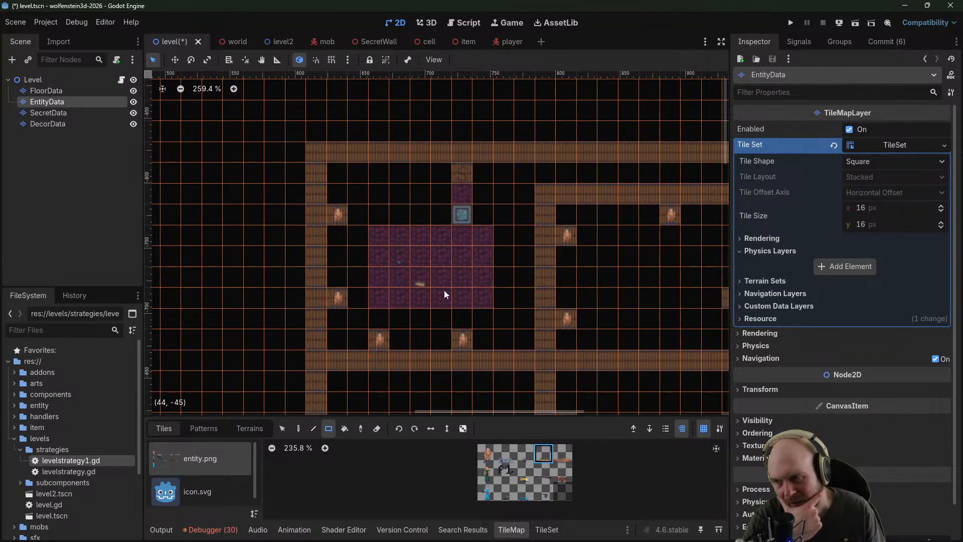
scroll(494, 312, "down", 2)
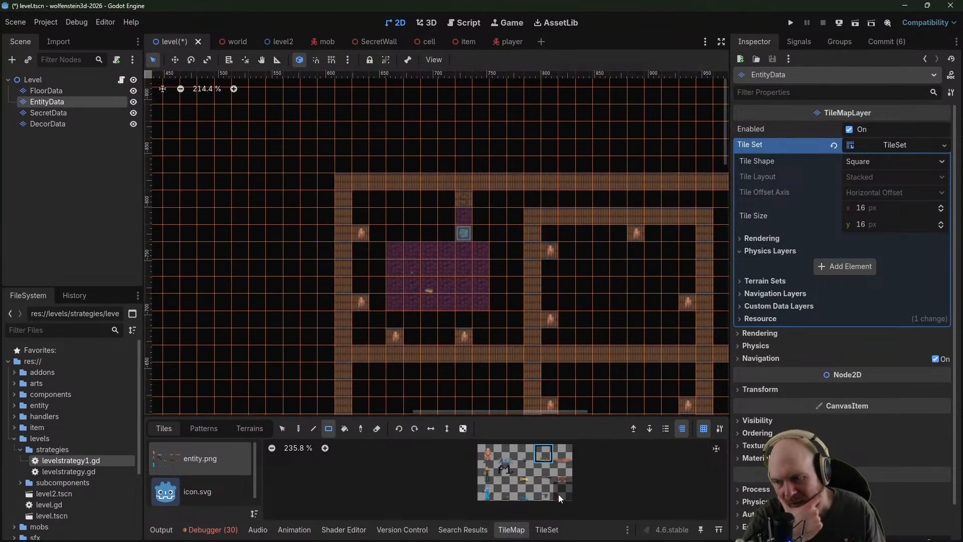
middle_click_drag(524, 331, 622, 159)
scroll(597, 189, "down", 4)
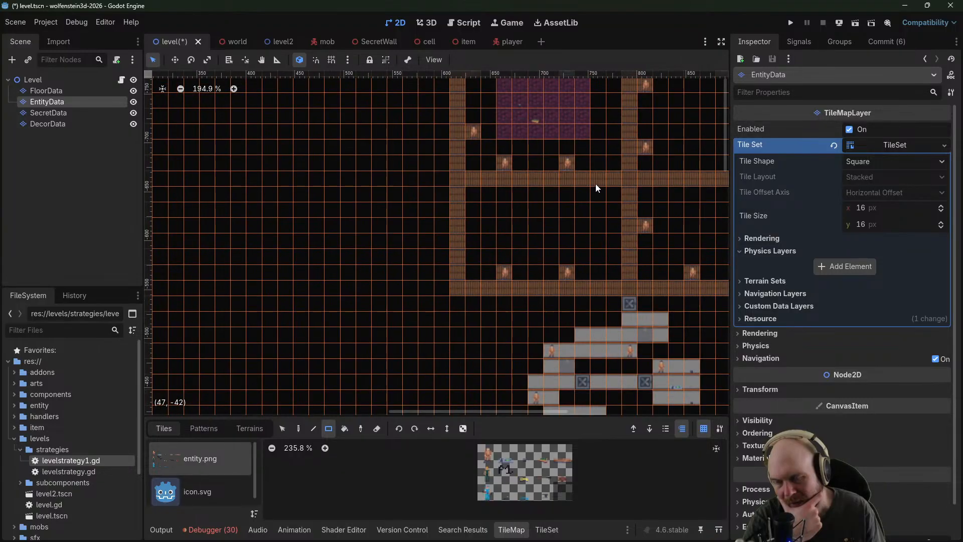
middle_click_drag(573, 250, 486, 177)
middle_click_drag(472, 249, 458, 158)
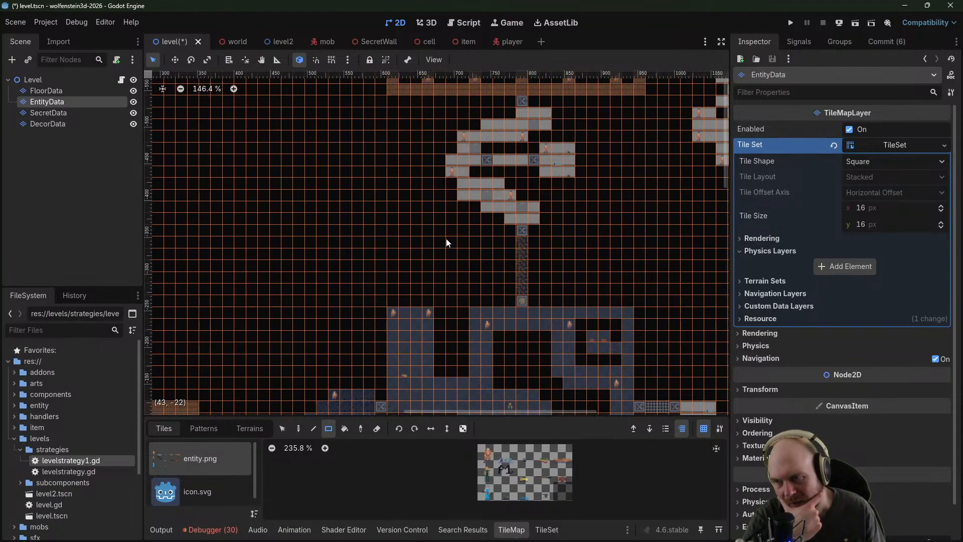
middle_click_drag(444, 239, 528, 122)
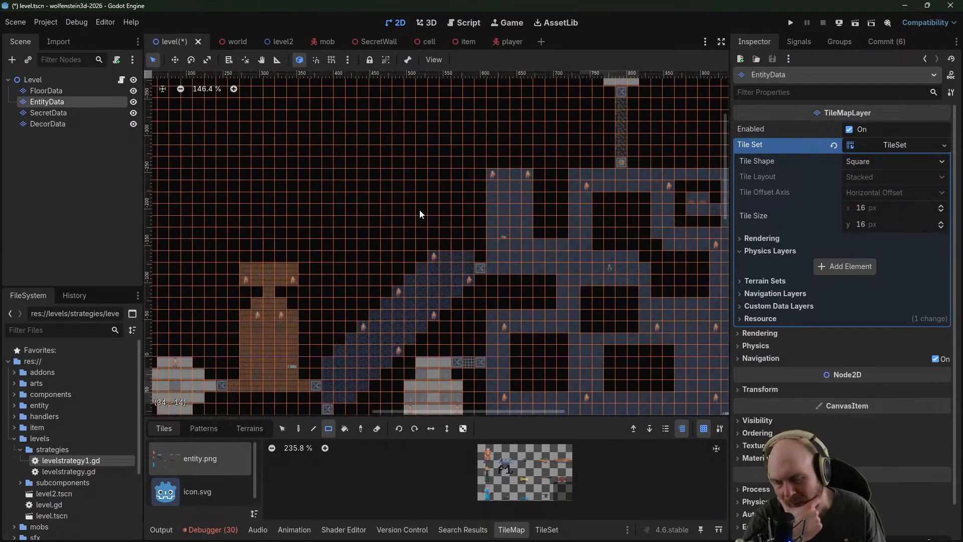
middle_click_drag(427, 211, 520, 133)
middle_click_drag(381, 192, 453, 203)
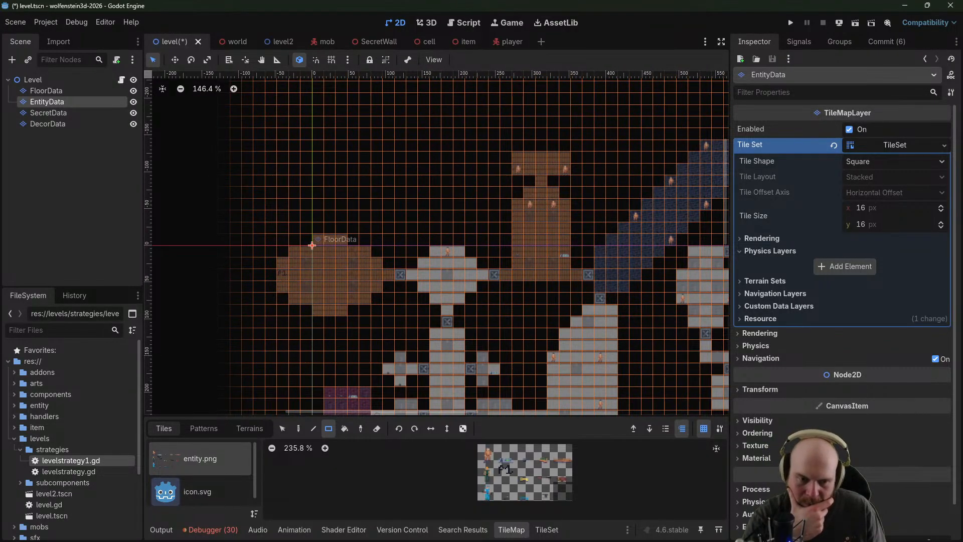
Switch to the Basic Plan note in Obsidian, mark the briefcase treasure item as DONE and review the remaining plan items
key("alt+Tab")
scroll(435, 346, "down", 1)
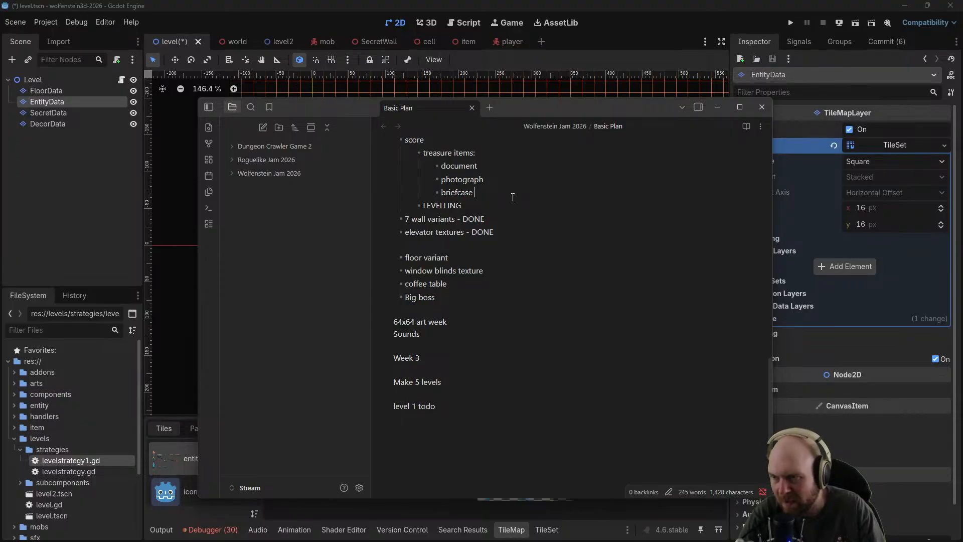
scroll(527, 205, "up", 9)
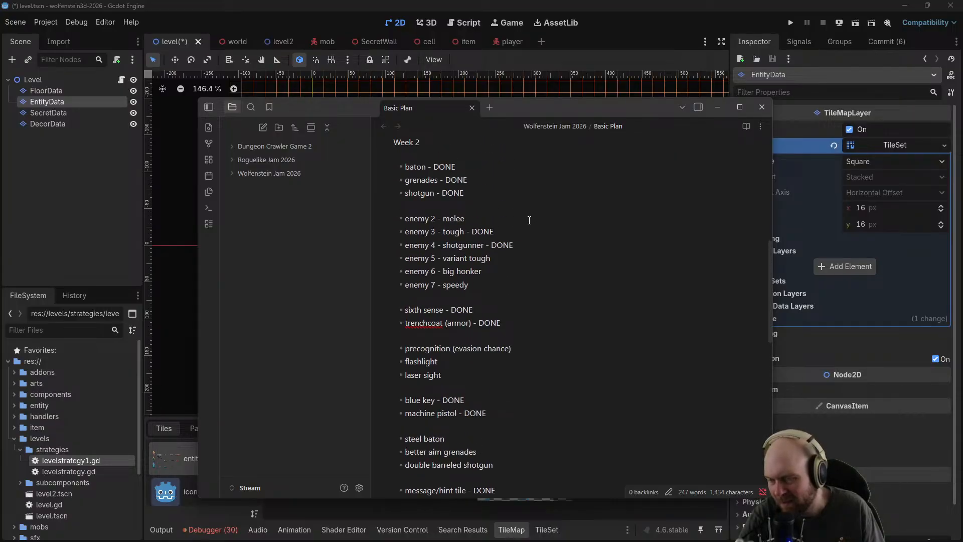
scroll(529, 220, "up", 1)
scroll(507, 211, "down", 5)
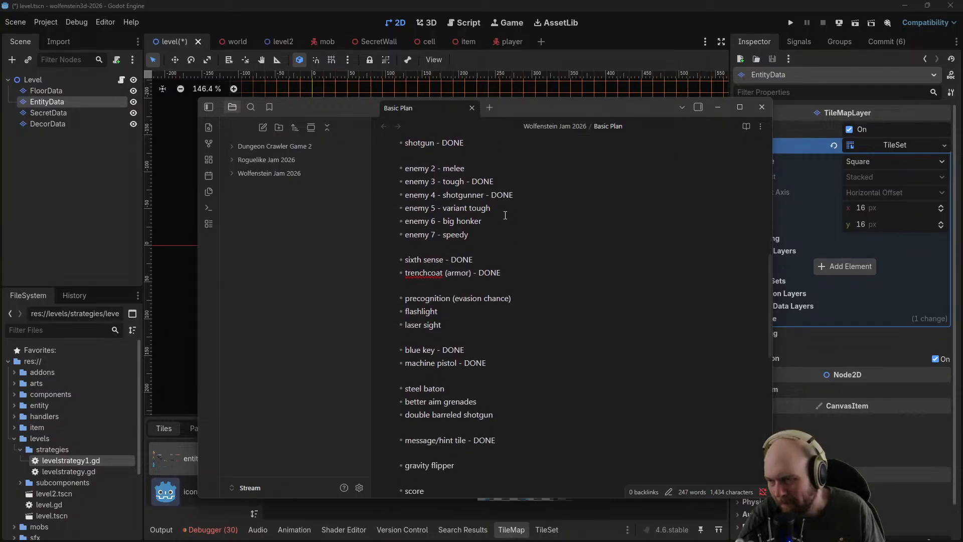
scroll(505, 219, "down", 4)
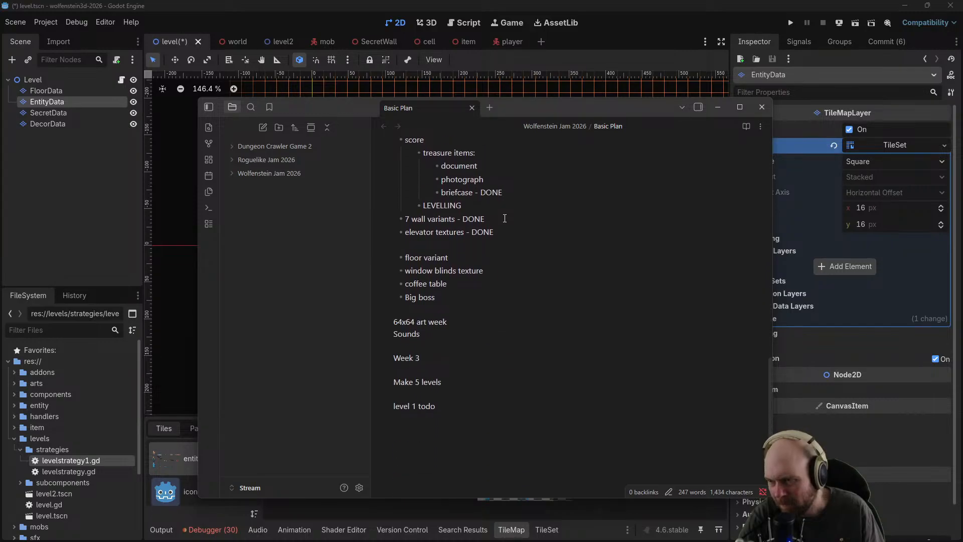
scroll(504, 217, "down", 1)
Add opening and closing "::" lines with blank space between them below "level 1 todo"
left_click(458, 380)
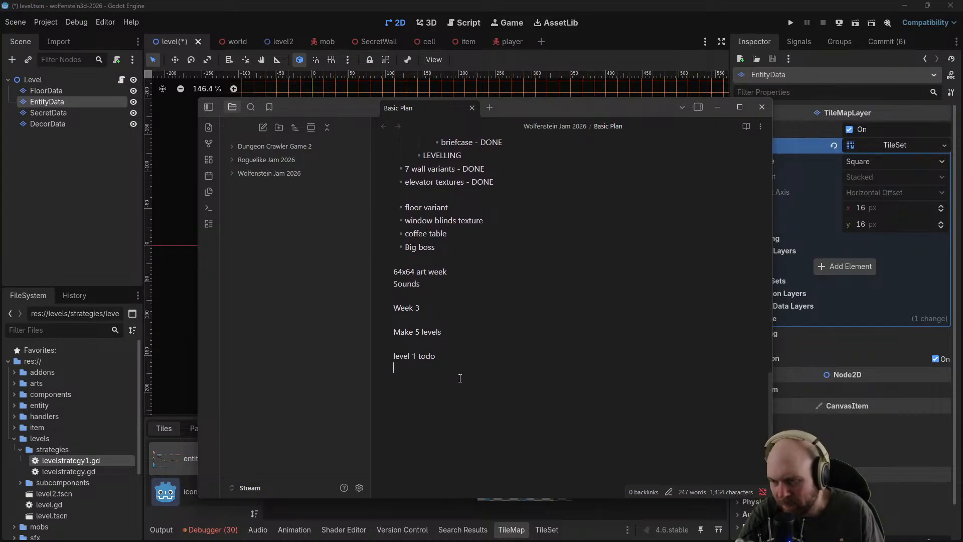
type("::")
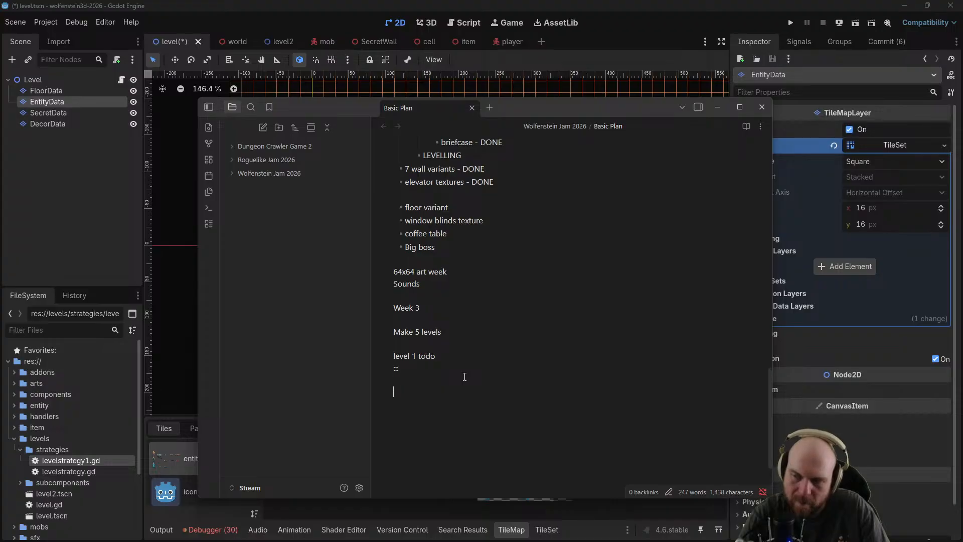
key("Return")
key("Return")
type("::")
key("Return")
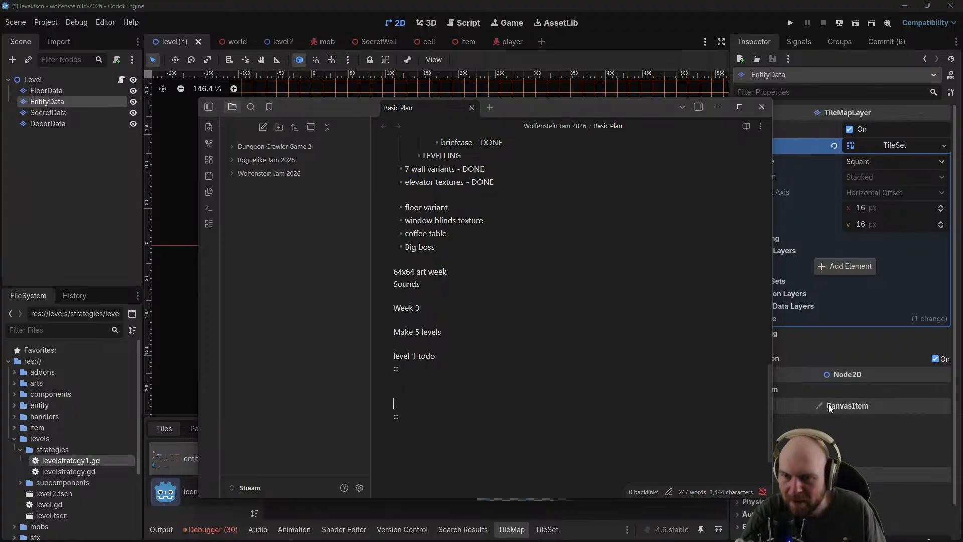
Run the Godot project, start the game and look over the wooden starting room
left_click(790, 23)
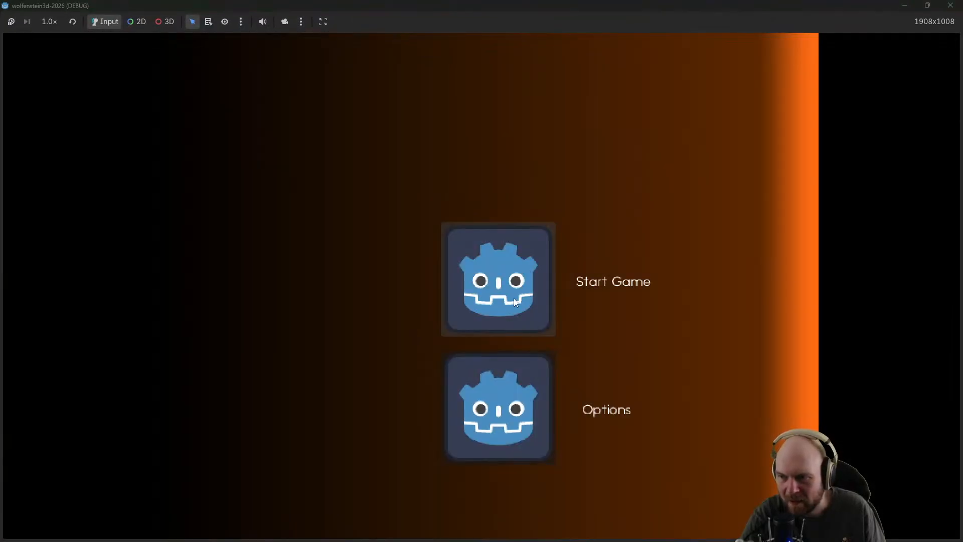
left_click(515, 299)
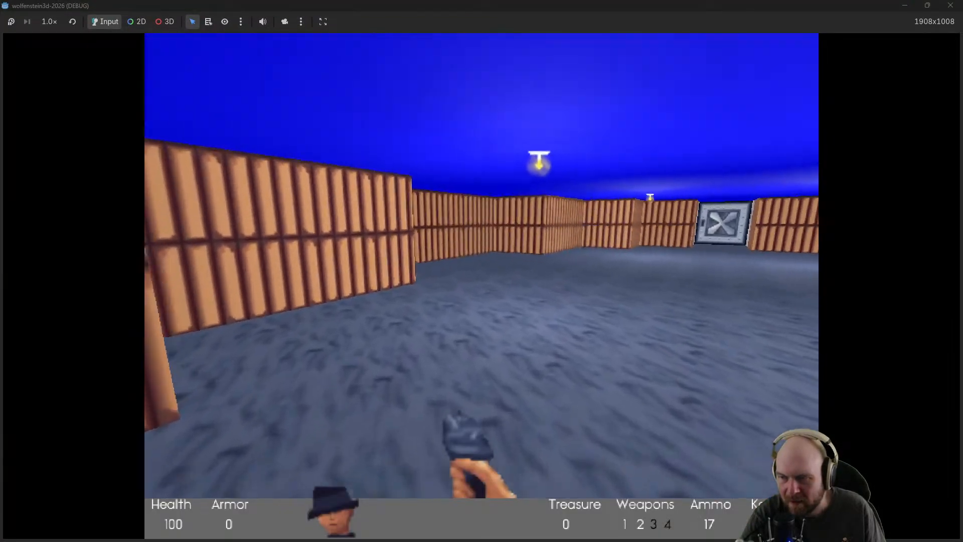
key("alt+Tab")
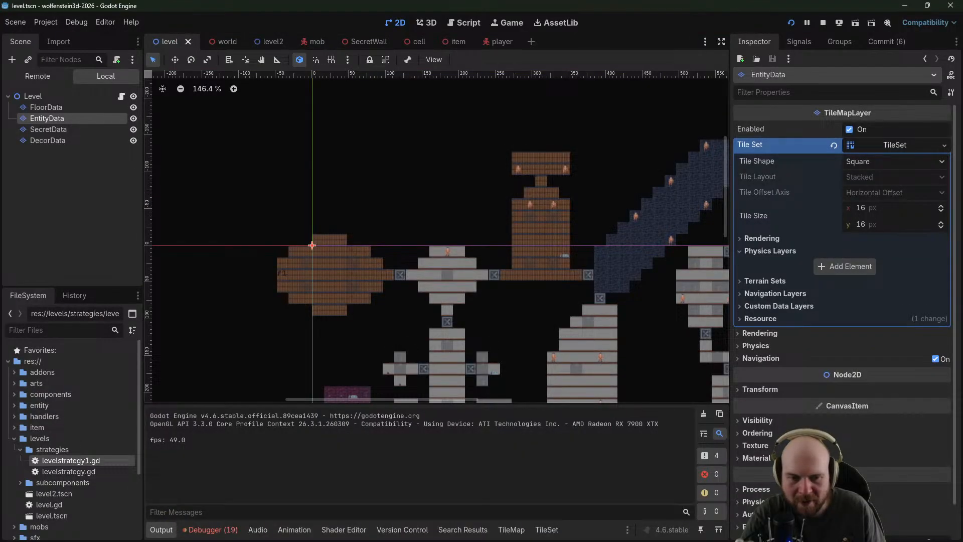
List billboards, notices, plants and small desk under level 1 todo in the Basic Plan note
key("alt+Tab")
type("bill")
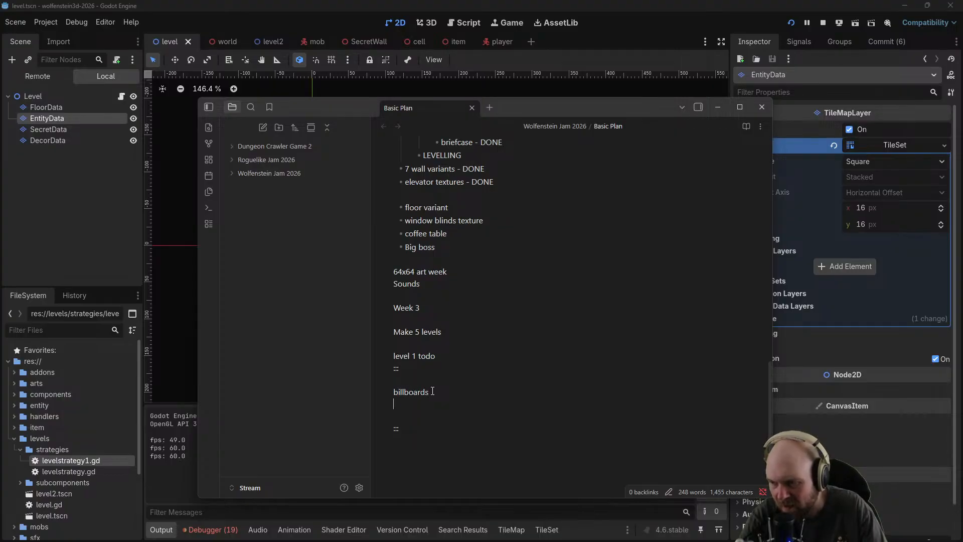
type("plants")
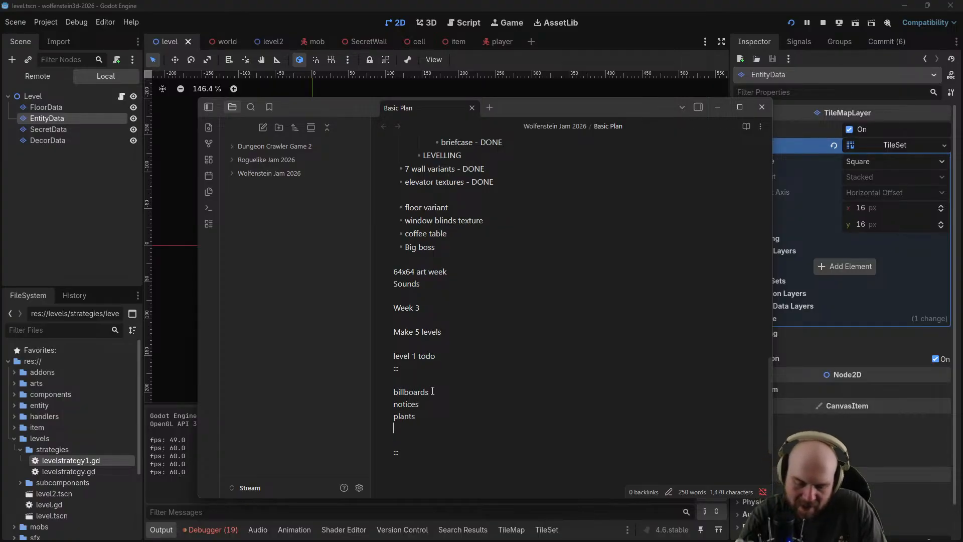
key("Return")
type("small desk")
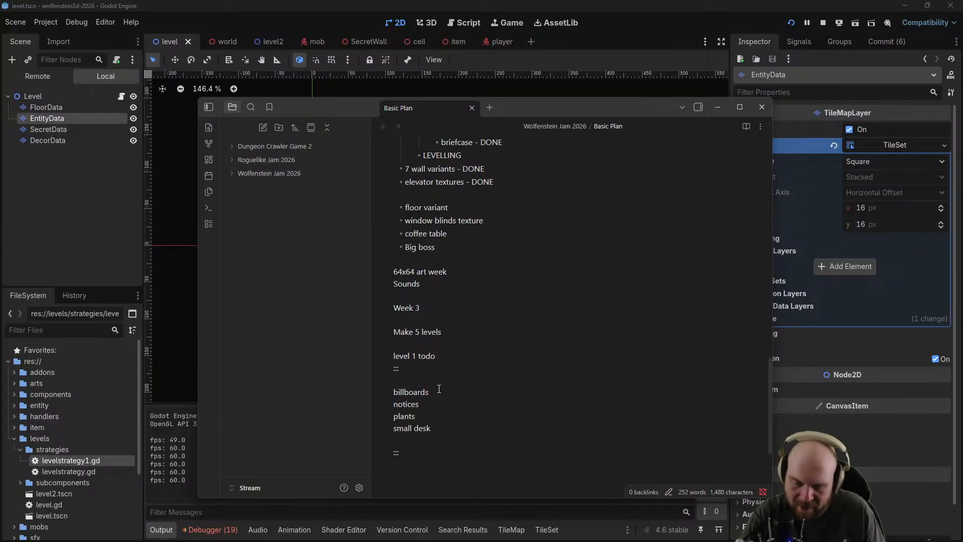
Return to the running game, go through the first door, shoot the guard in the white-walled room and collect the magazine
key("alt+Tab")
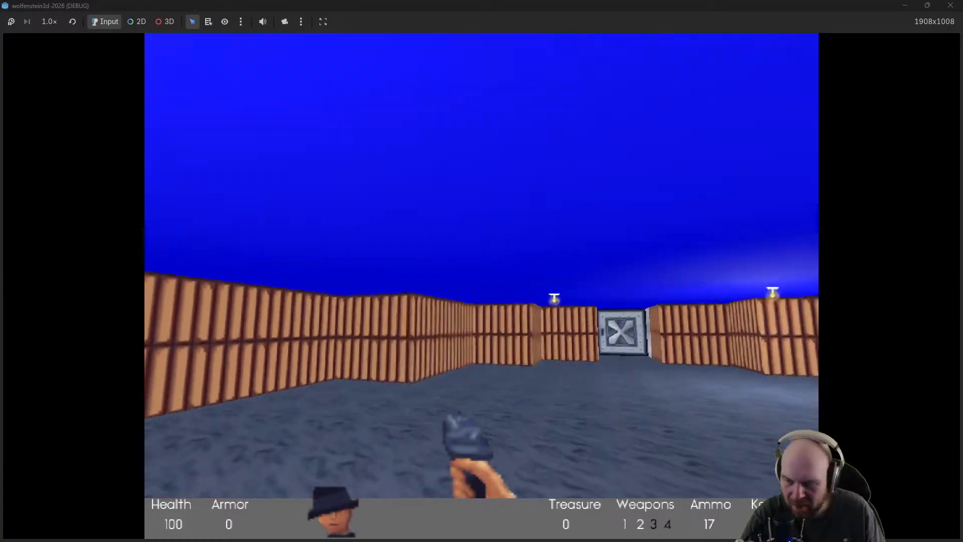
key("w")
key("w")
key("e")
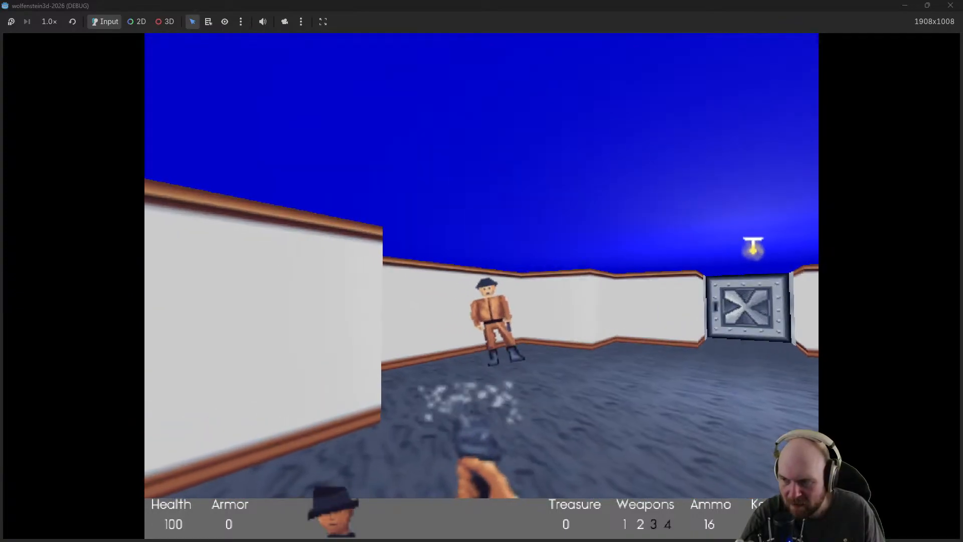
left_click(482, 286)
key("w")
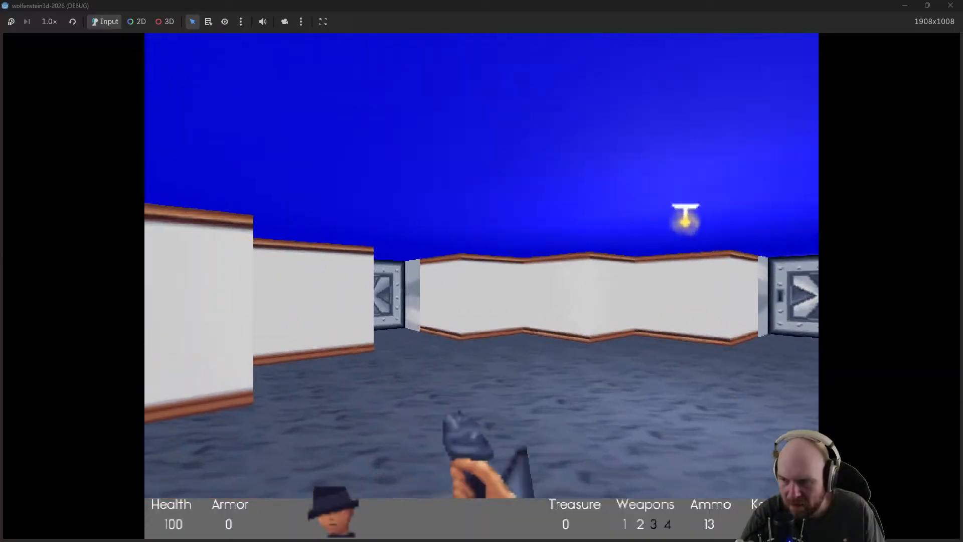
key("w")
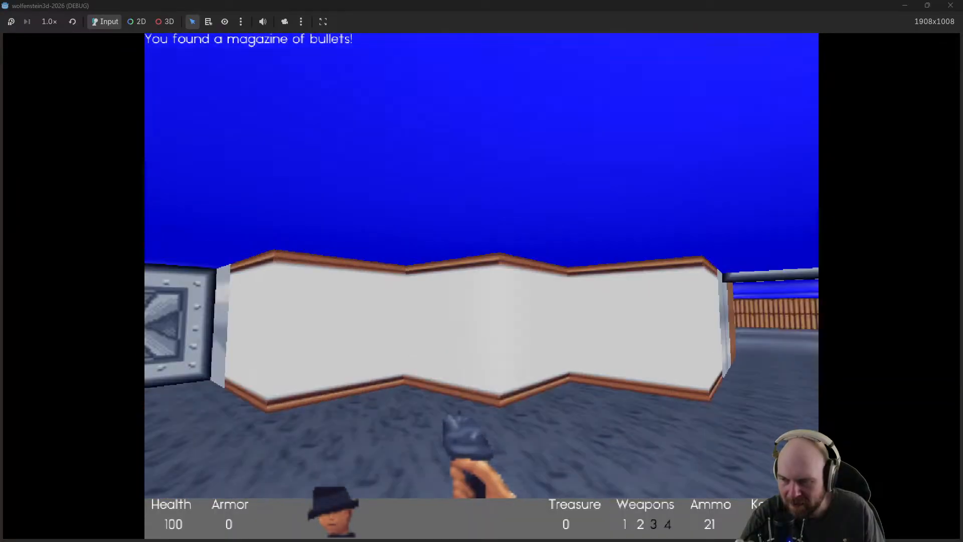
Continue through the next metal door and explore the long white-walled hall for spots that need decoration
key("w")
key("w")
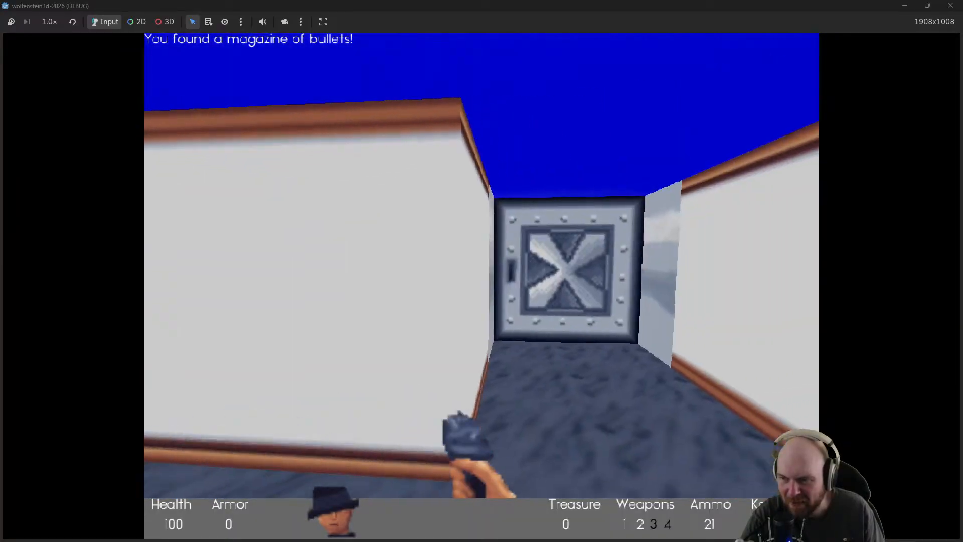
key("w")
key("w")
key("w")
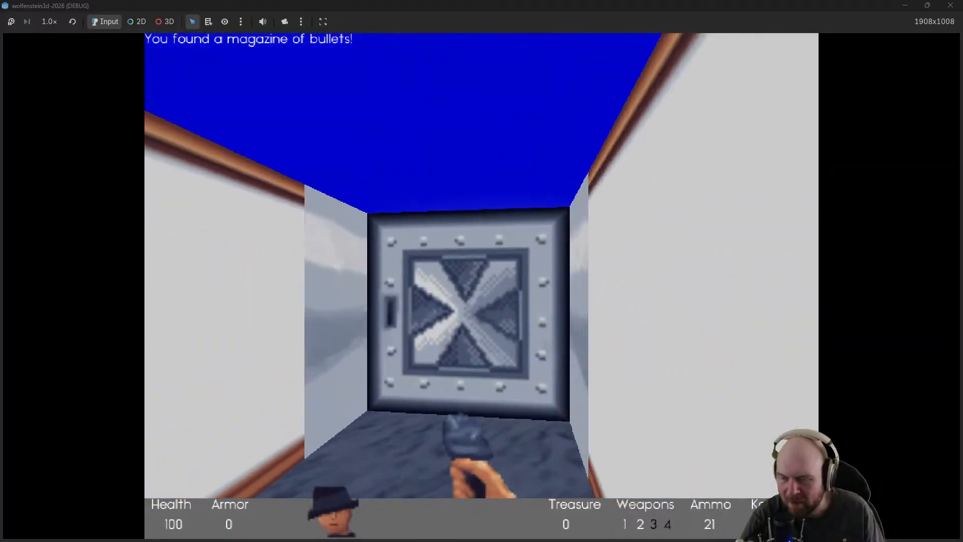
key("w")
key("e")
key("w")
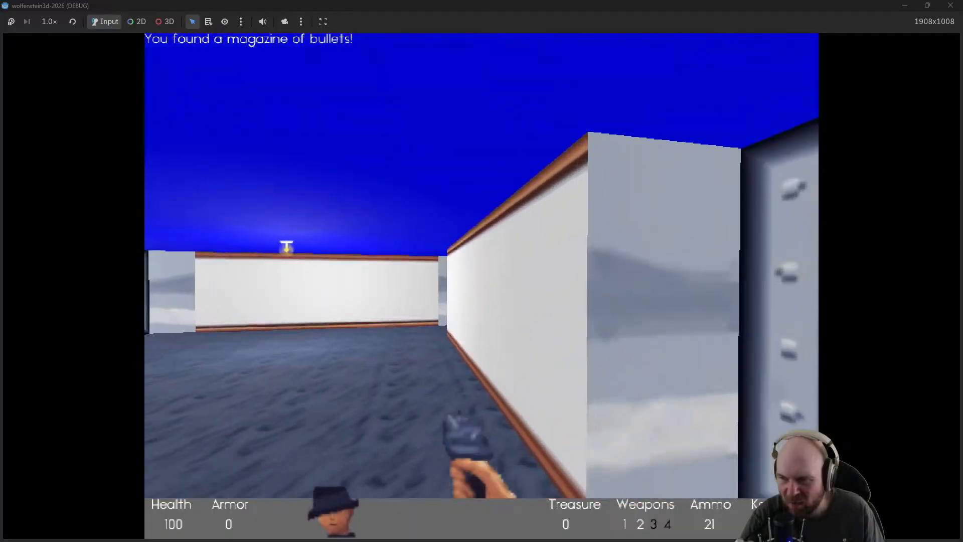
key("w")
key("w")
Combine the wall decoration entries of the level 1 todo into "billboards & wall pictures & notices" and return to the game
key("alt+Tab")
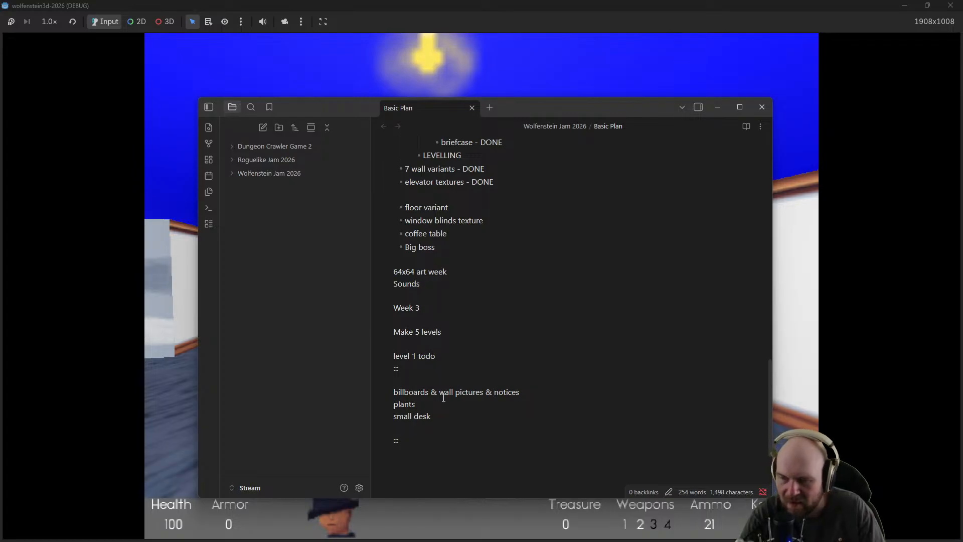
left_click(184, 294)
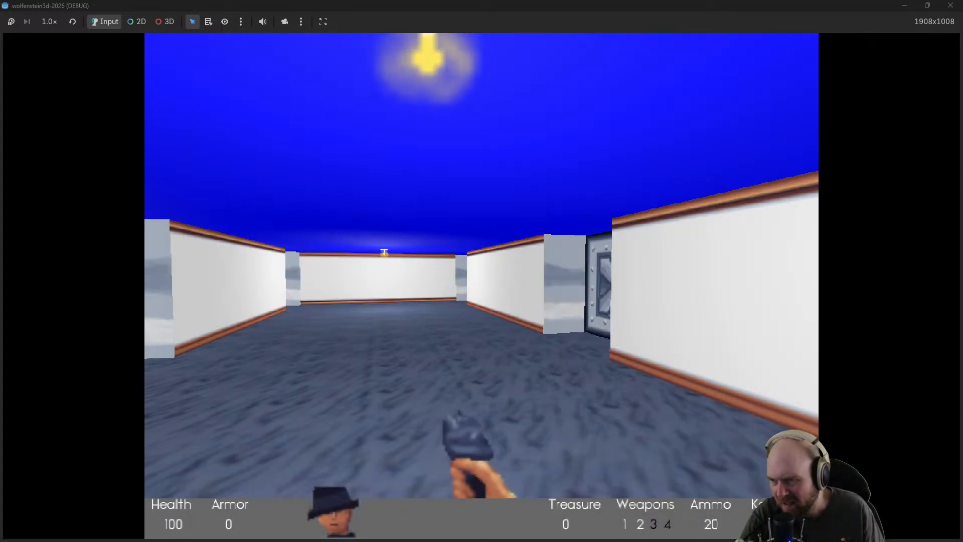
Walk through the white-walled hall, collect the two magazines and go through a side door into the adjoining rooms
key("w")
key("w")
key("w")
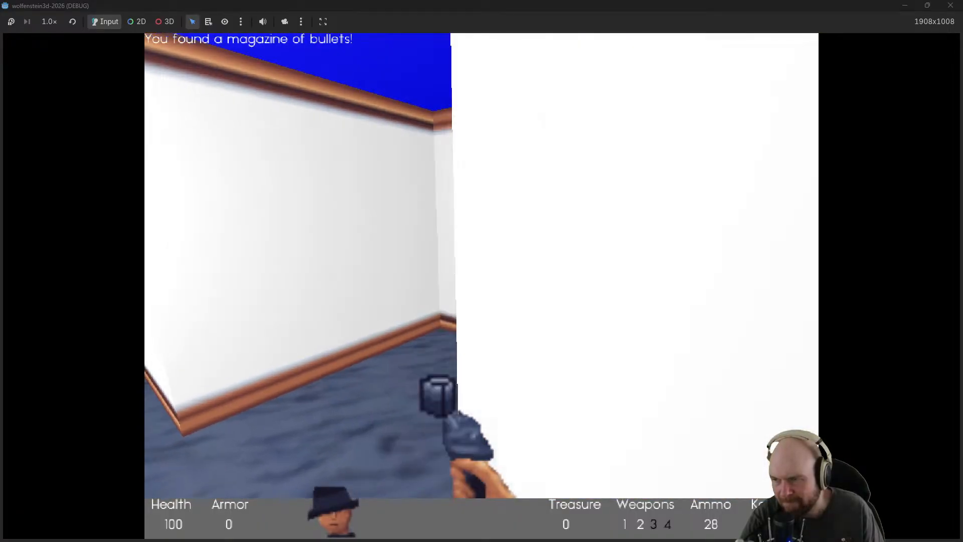
key("w")
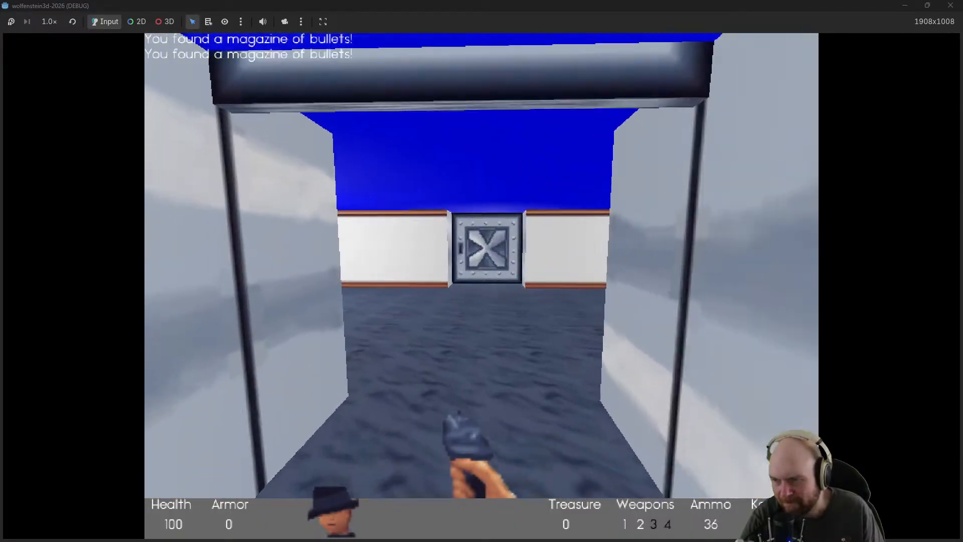
key("w")
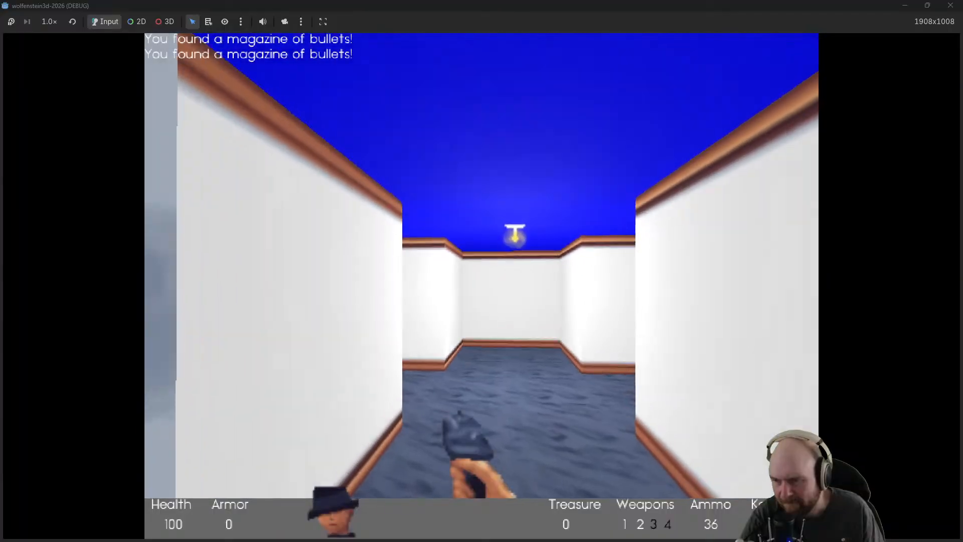
Add "bookshelf (empty)" to the level 1 todo, return to the running game and go through the metal door
key("alt+Tab")
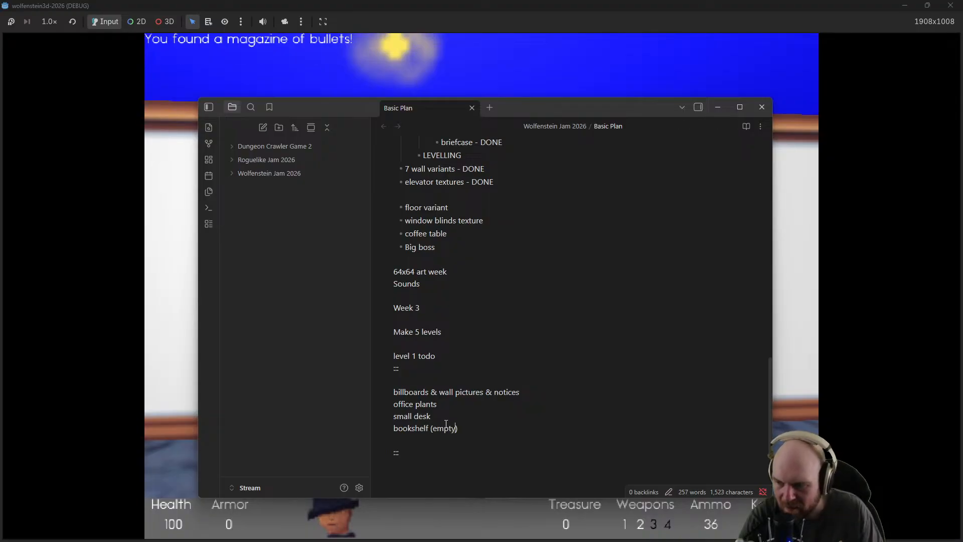
key("w")
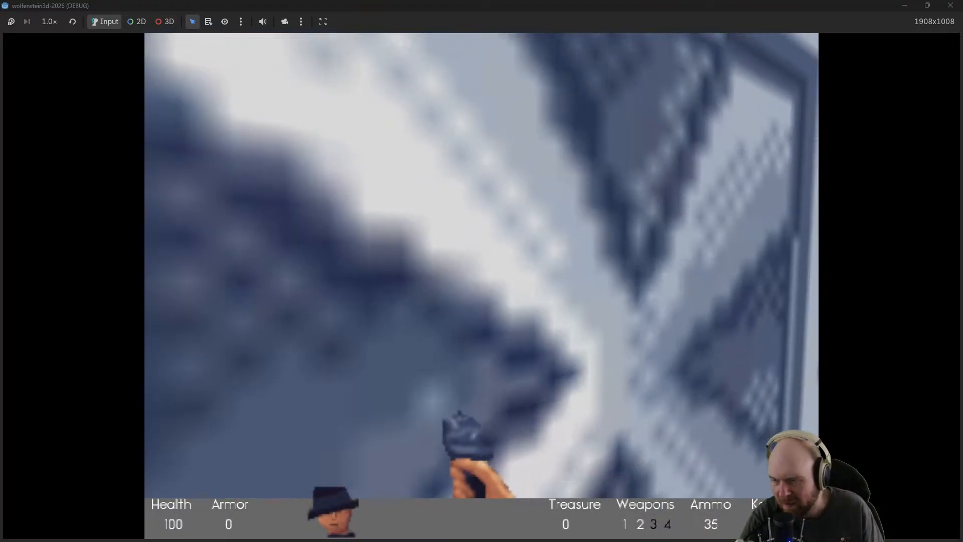
key("w")
key("e")
key("w")
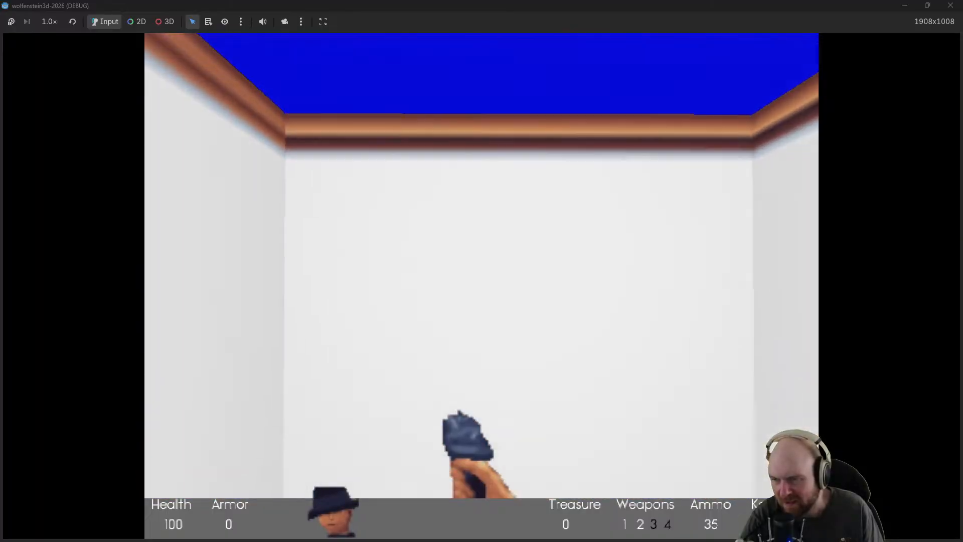
Collect the magazines and follow the white-walled corridor to the hall with the barrels
key("e")
key("w")
key("w")
key("w")
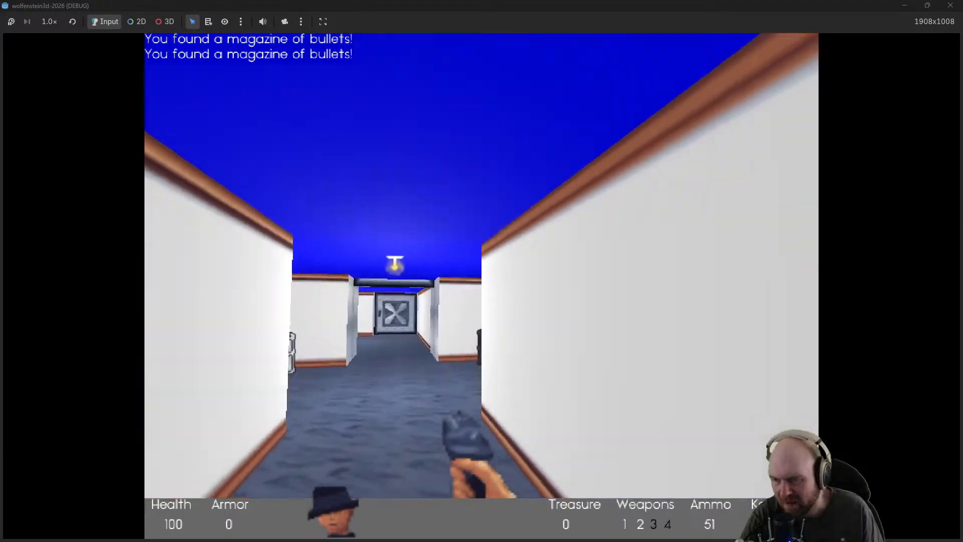
key("w")
key("e")
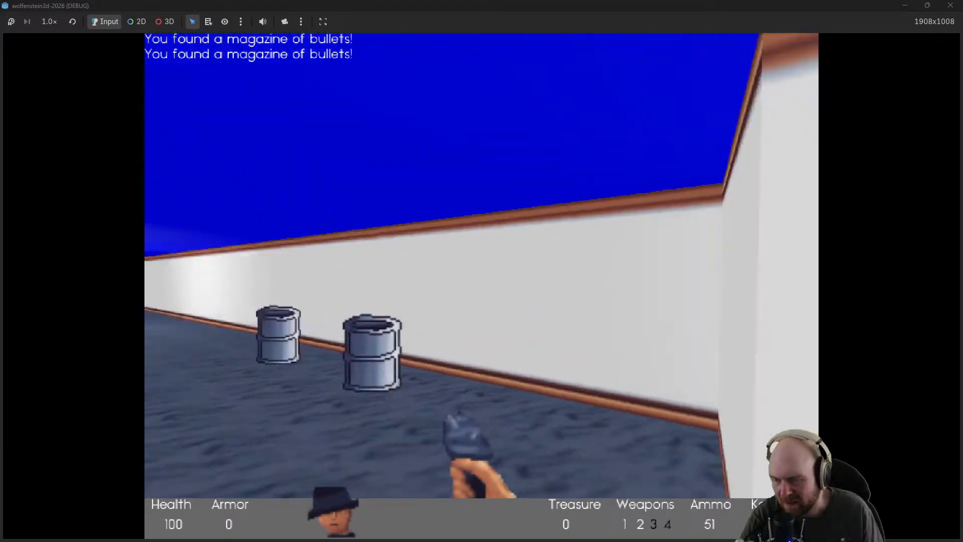
Shoot the guards in the white-walled hall and go through its far metal door into the stone-walled hall
key("w")
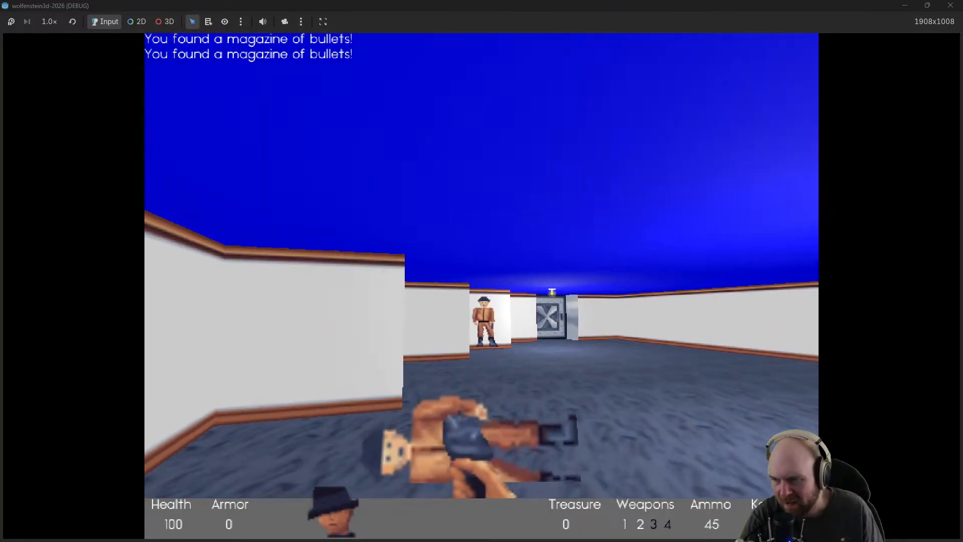
key("w")
left_click(482, 286)
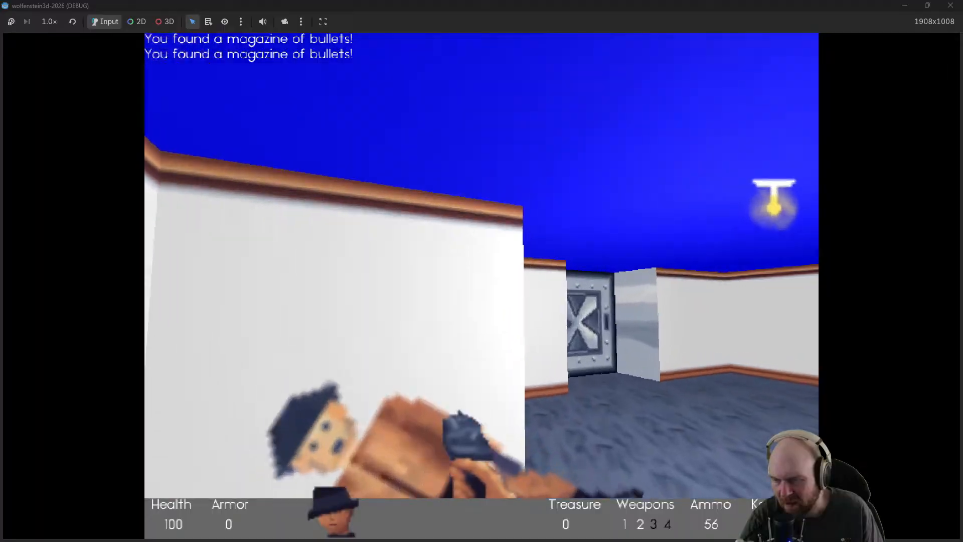
key("e")
key("w")
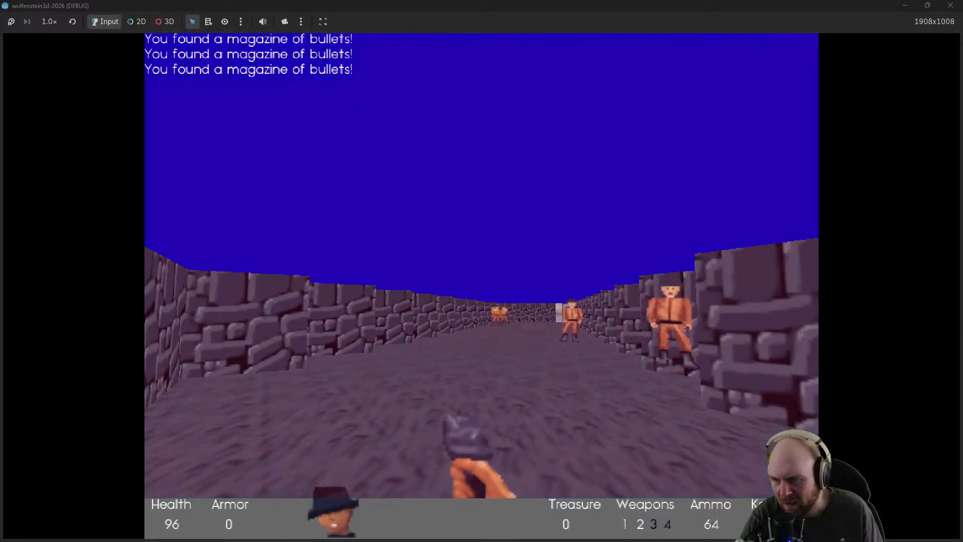
Fire at the guards in the stone-walled hall and sidestep behind the nearby stone wall
key("w")
left_click(482, 286)
left_click(481, 286)
key("d")
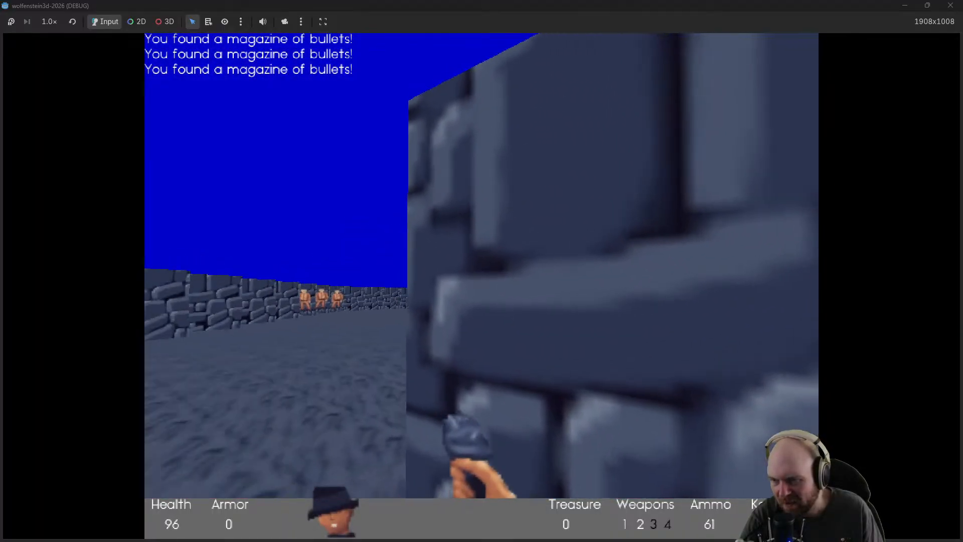
Add "stone pillar" to the level 1 todo below the bookshelf entry and return to the game
key("alt+Tab")
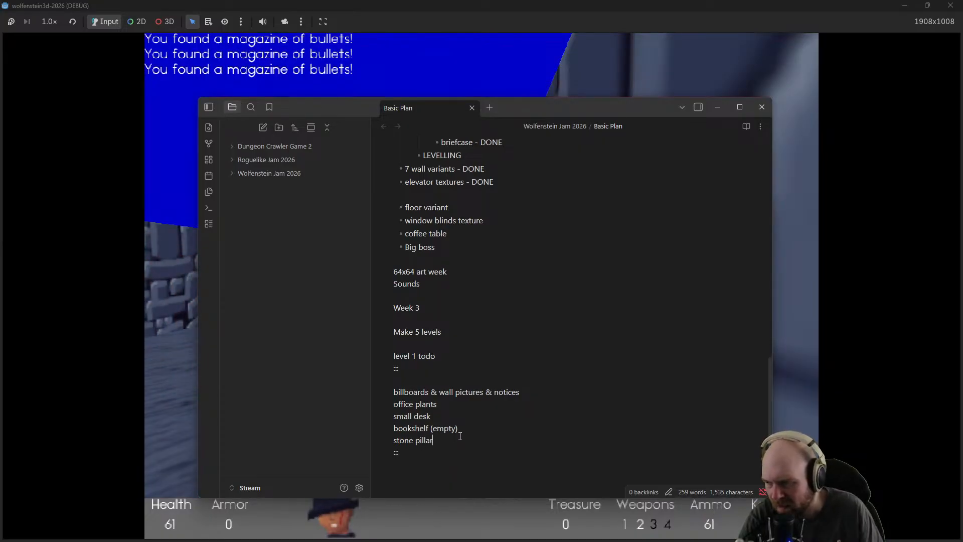
left_click(92, 233)
Fight through the stone-walled hall, collect magazines and go through the door into the wood-panelled room
left_click(482, 286)
key("w")
left_click(482, 286)
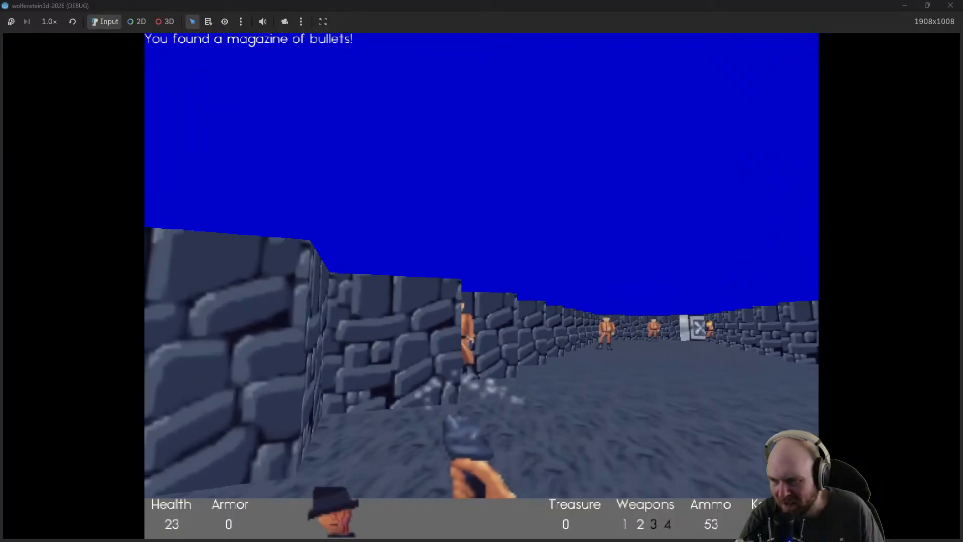
key("w")
left_click(482, 286)
key("w")
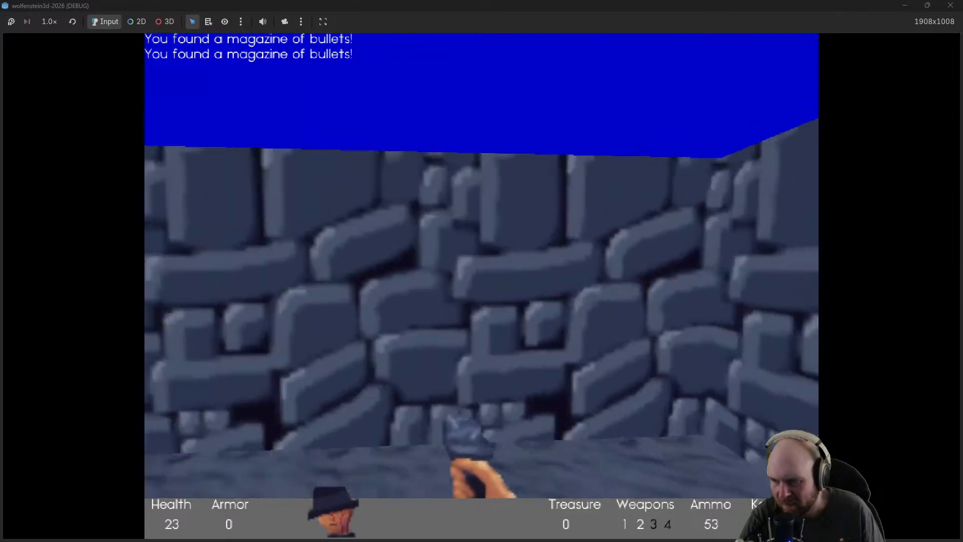
key("e")
key("w")
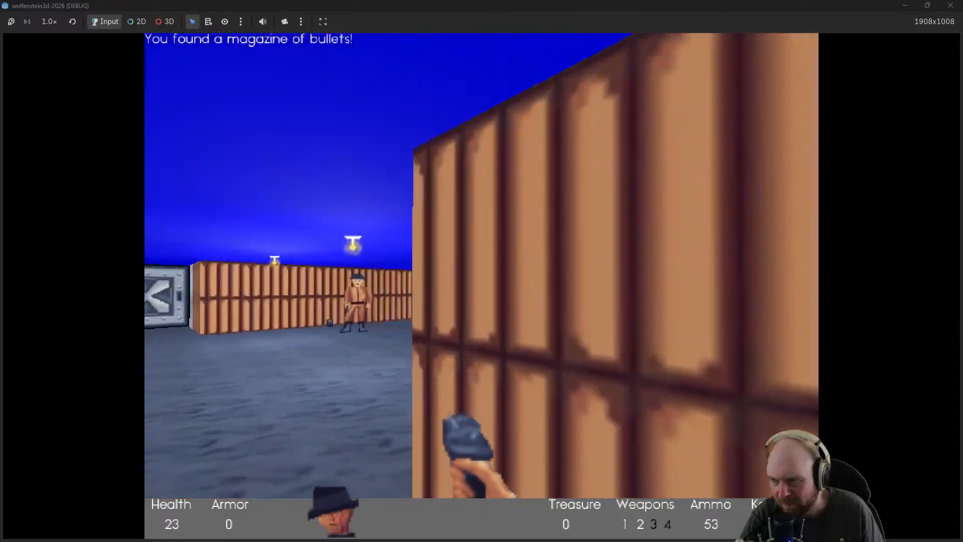
Shoot the guards in the wood-panelled room and pick up the medkit and a magazine
left_click(482, 286)
left_click(481, 286)
left_click(482, 287)
key("w")
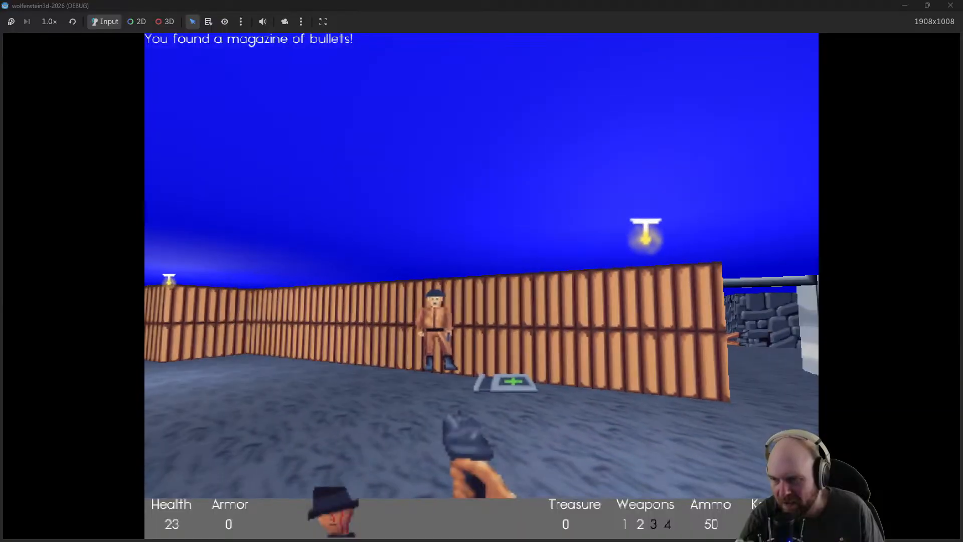
key("w")
left_click(482, 286)
left_click(482, 287)
left_click(482, 286)
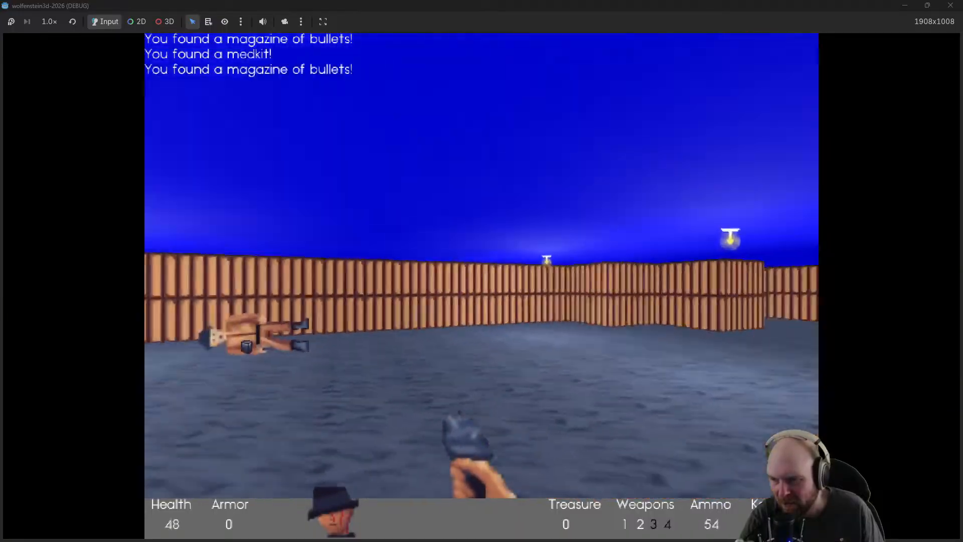
Collect the remaining magazines, shoot the two guards in the wood-panelled side passage and take their ammo
key("w")
key("w")
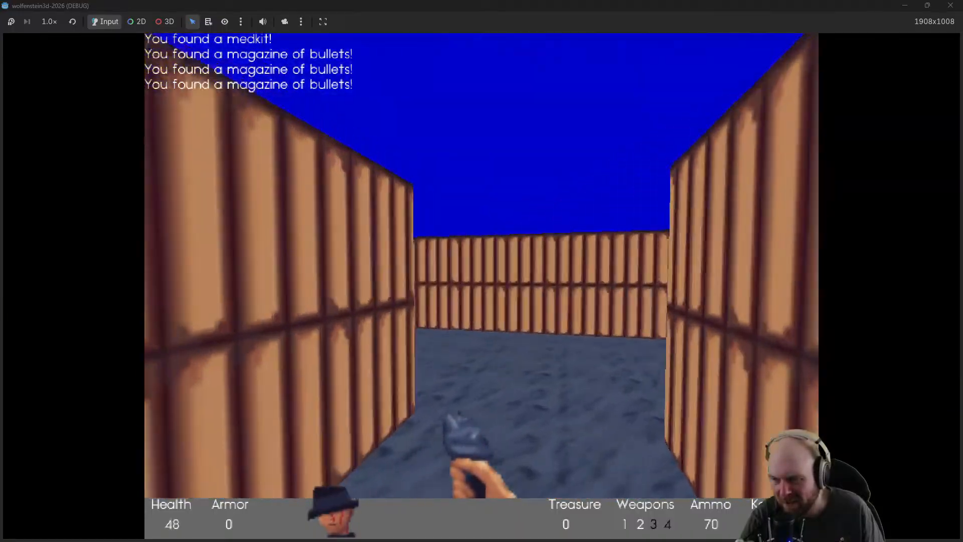
left_click(482, 286)
key("a")
left_click(482, 287)
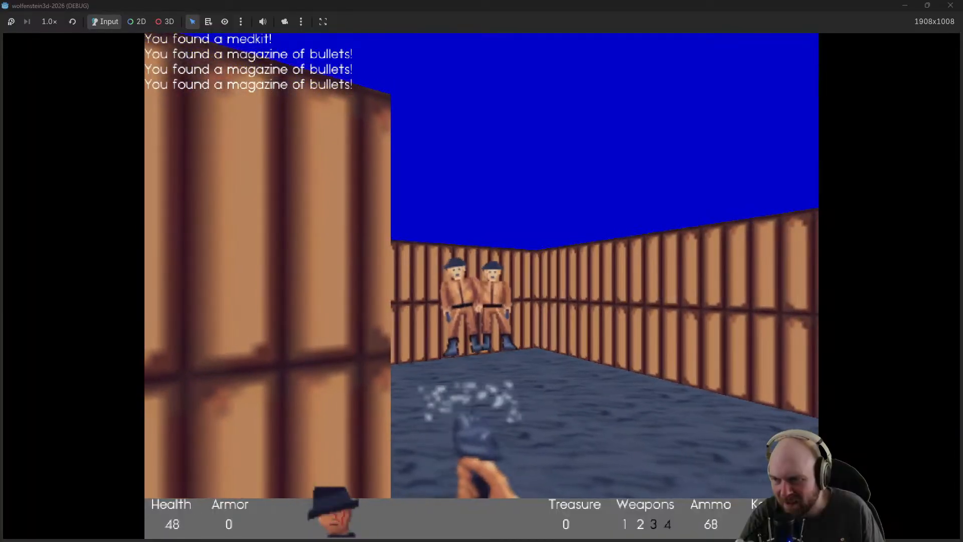
key("w")
left_click(482, 286)
left_click(481, 286)
left_click(482, 287)
left_click(483, 286)
left_click(482, 287)
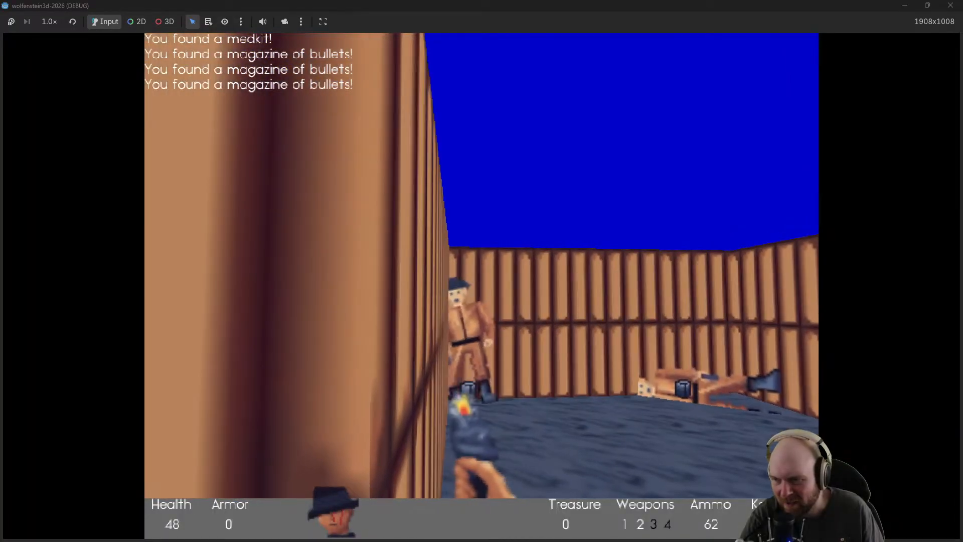
key("d")
key("w")
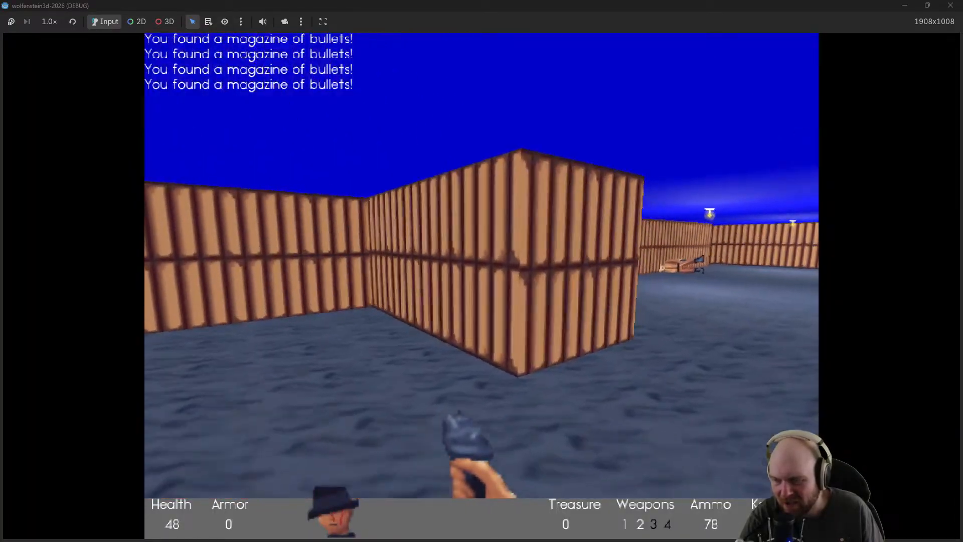
Leave the wood-panelled room for the stone-walled hall and shoot the guards near its far metal door
key("w")
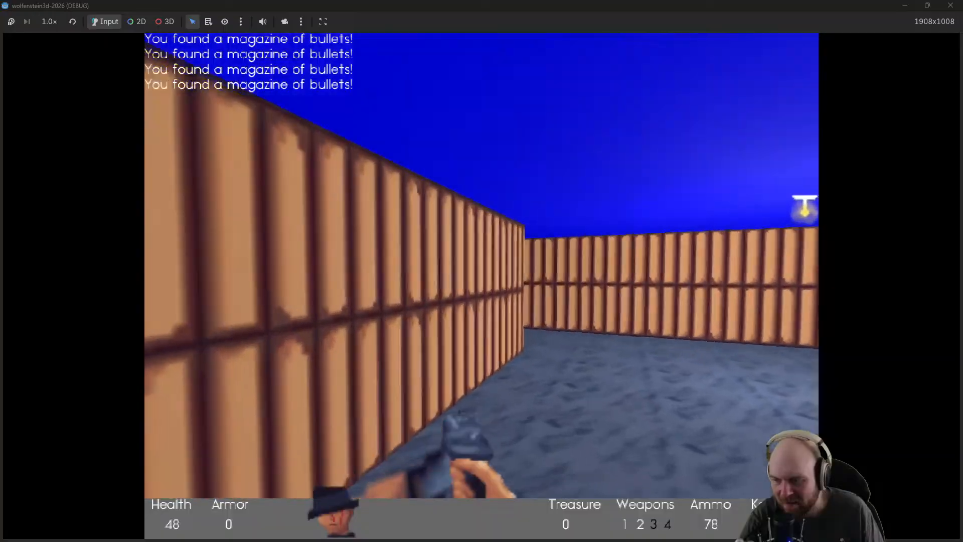
key("w")
key("space")
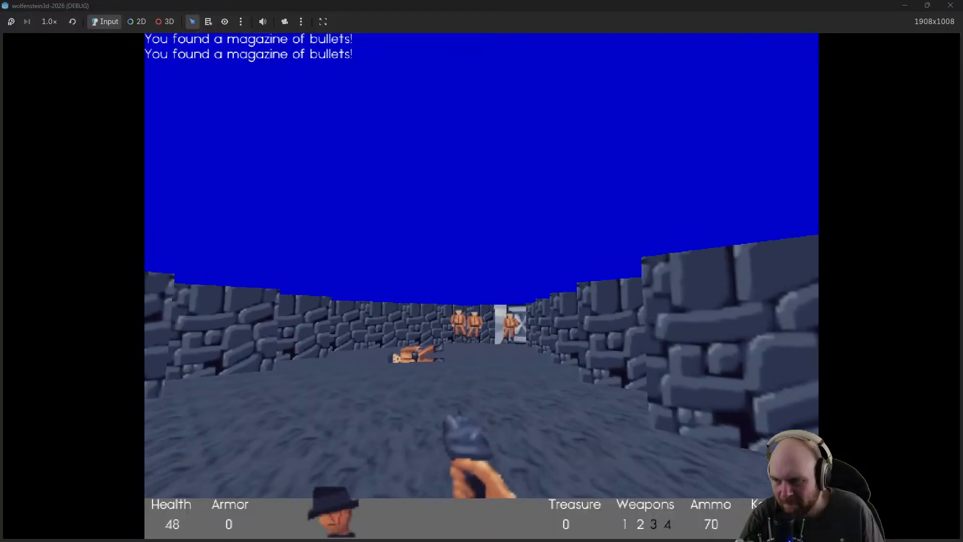
key("w")
left_click(482, 287)
left_click(481, 286)
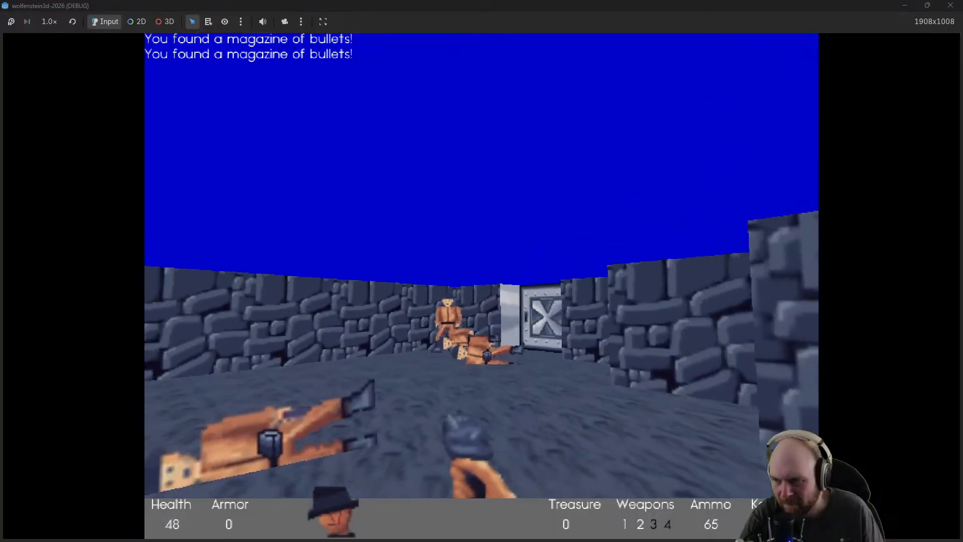
Collect the fallen guards' magazines and go through the far metal door into the rough grey-walled area
key("w")
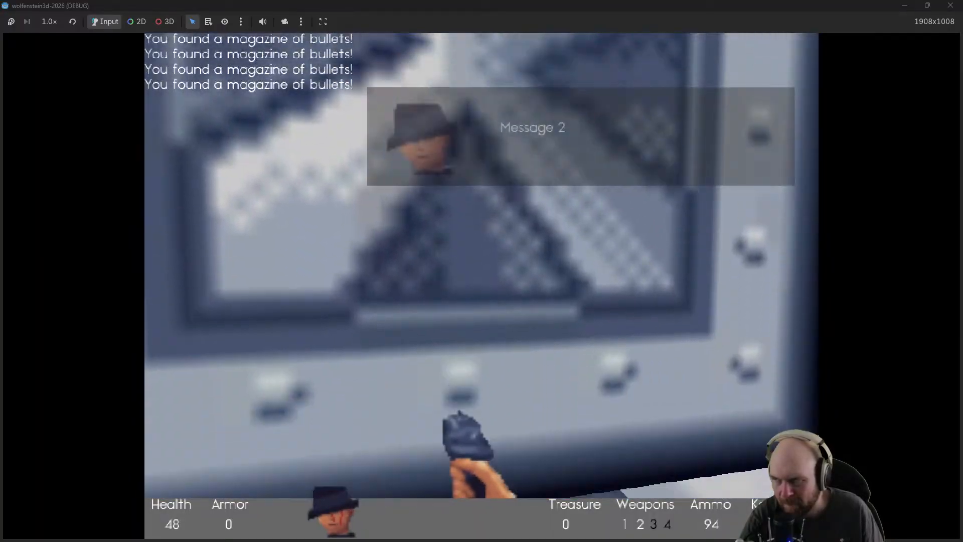
key("e")
left_click(481, 286)
left_click(482, 286)
left_click(482, 286)
key("w")
key("w")
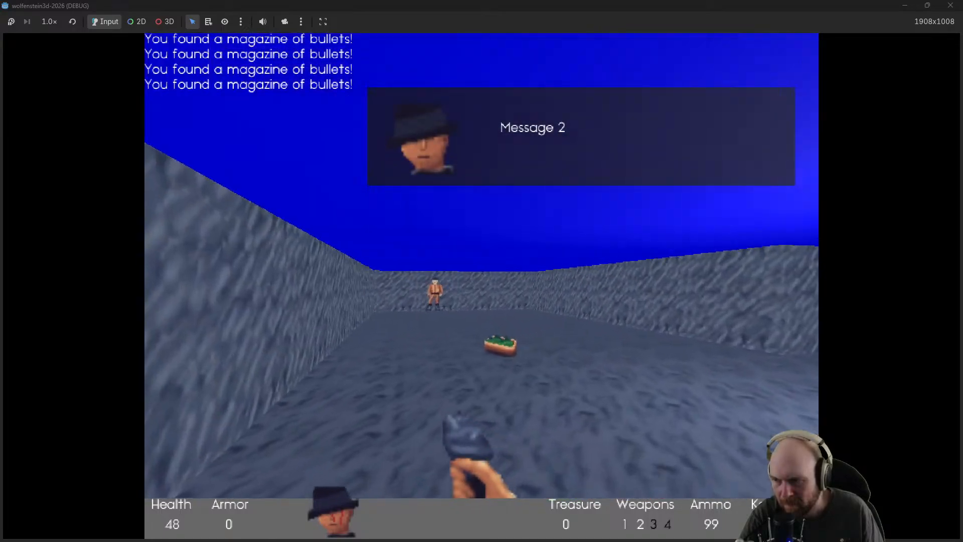
Shoot the guard beyond the box of grenades, collect the box and magazine, and switch to the grenades in slot 3
left_click(482, 286)
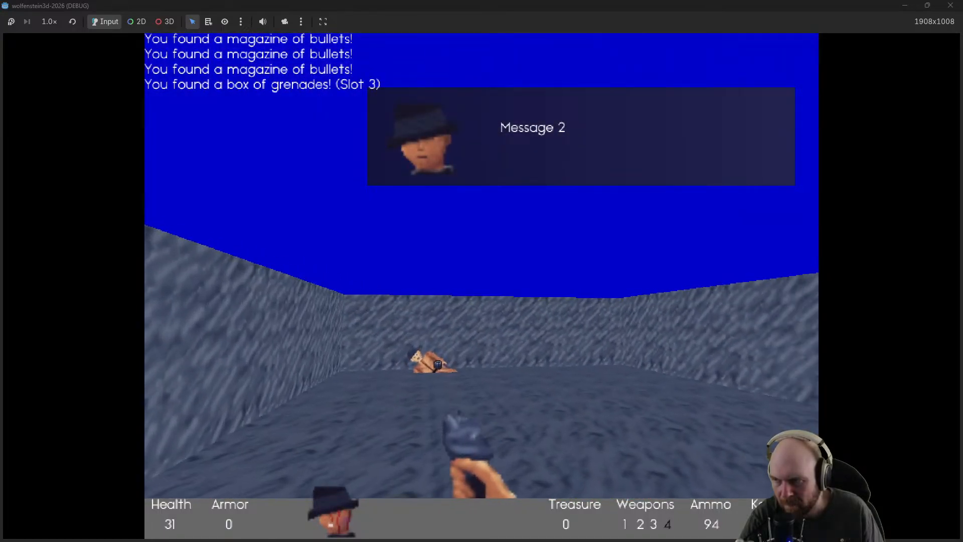
key("3")
key("w")
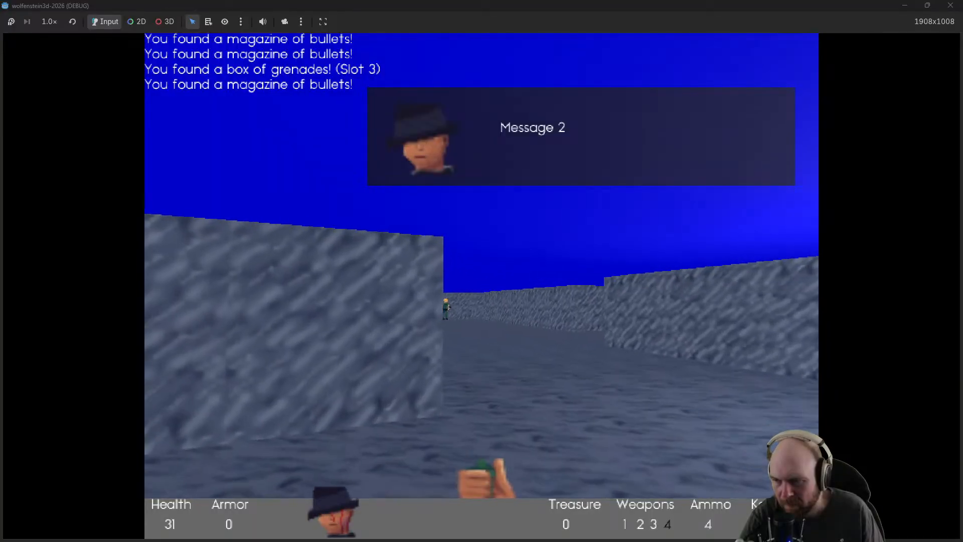
Throw grenades around the corner at the green-uniformed enemy in the rough grey-walled area
left_click(482, 287)
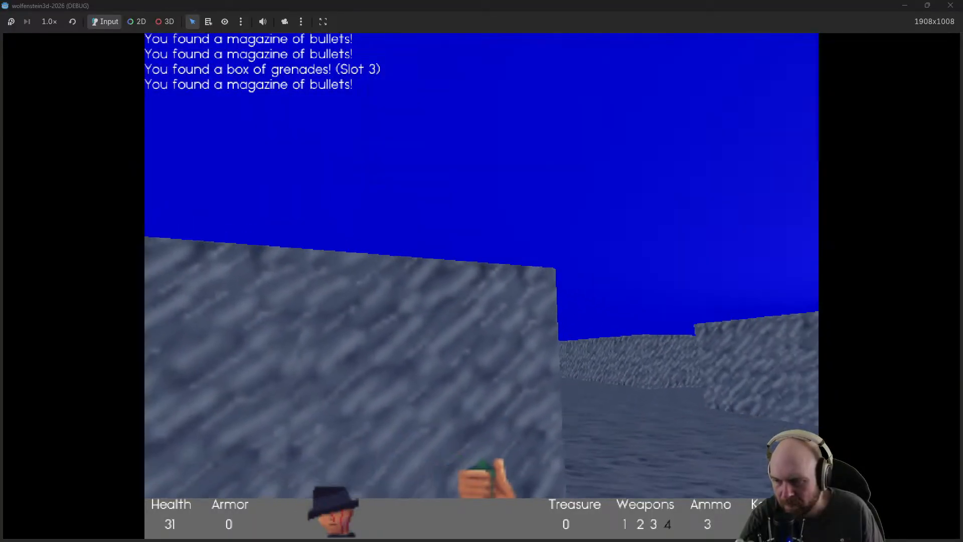
left_click(482, 286)
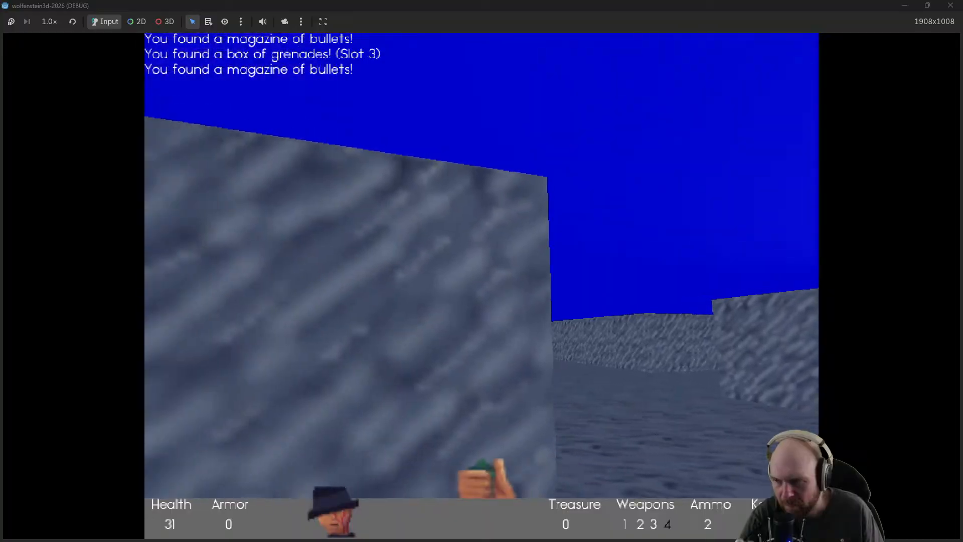
key("d")
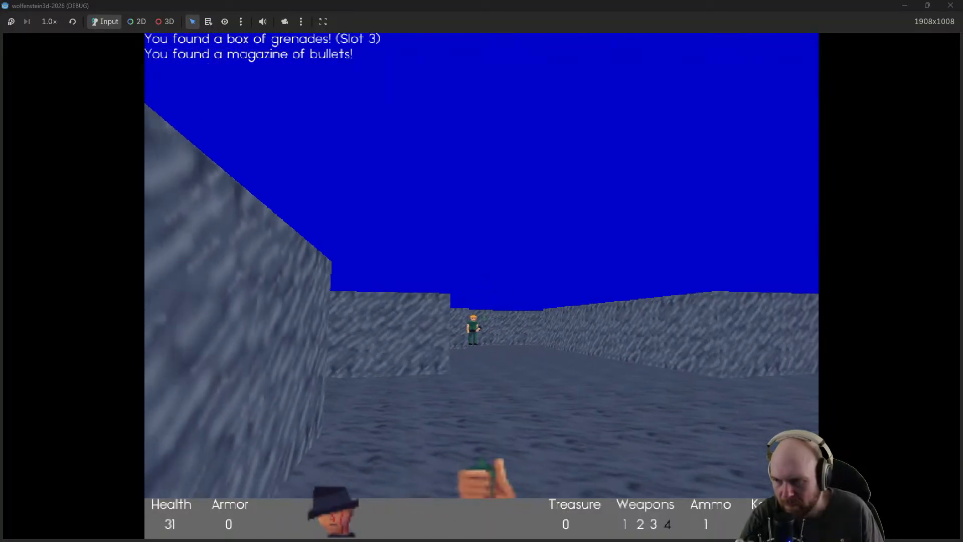
key("a")
key("d")
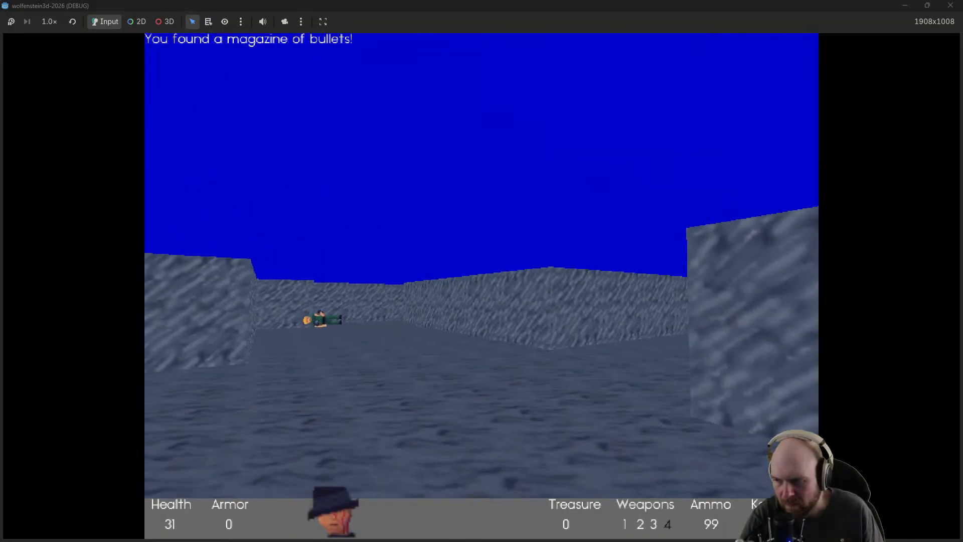
Advance with the pistol and shoot the guard in the narrow grey-walled passage while dodging around the corner
key("w")
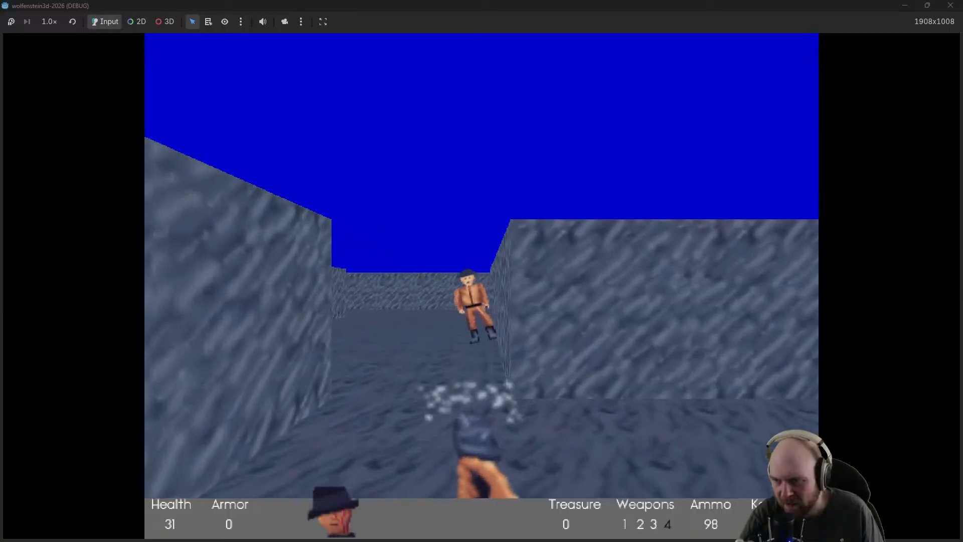
key("w")
key("a")
key("a")
key("s")
key("s")
key("d")
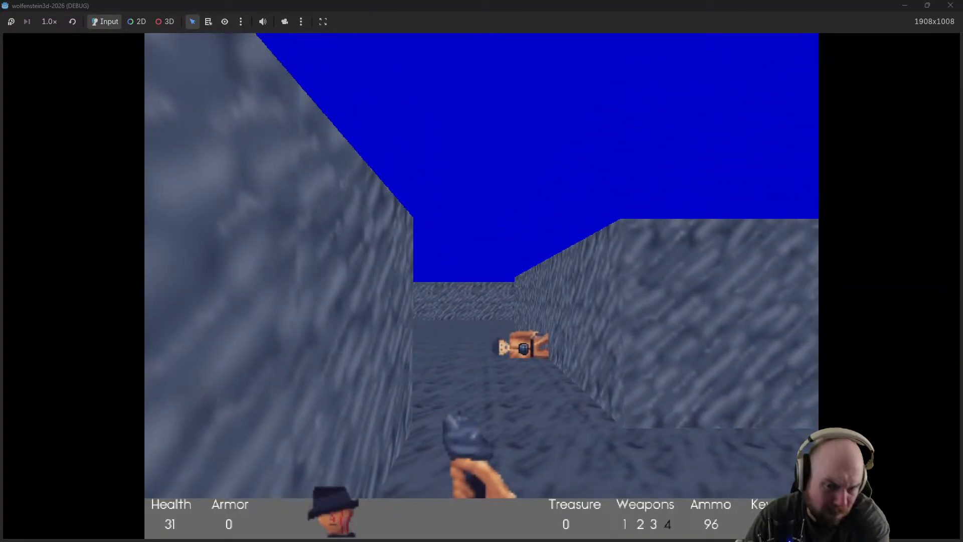
Back away from the passage and look around the rough grey-walled rooms for remaining enemies
key("s")
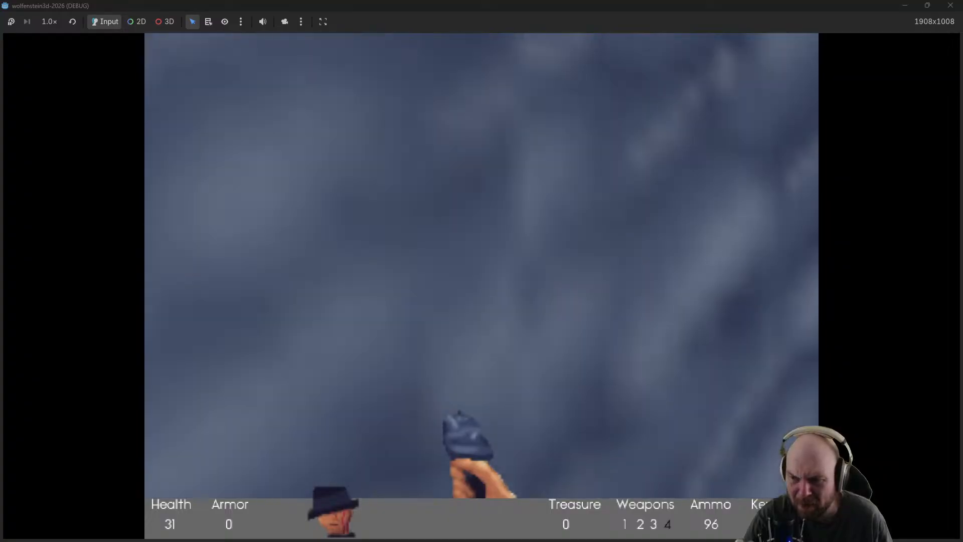
key("w")
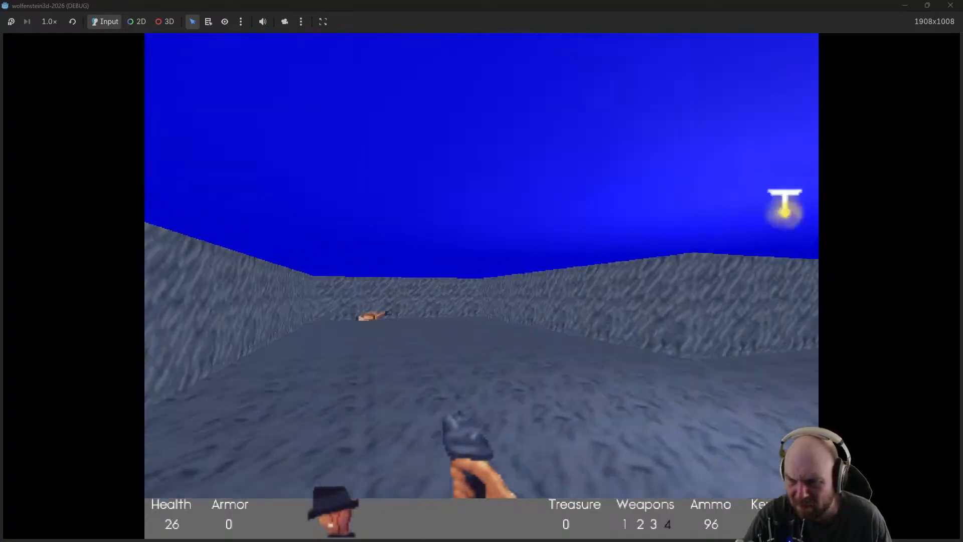
key("w")
key("d")
key("s")
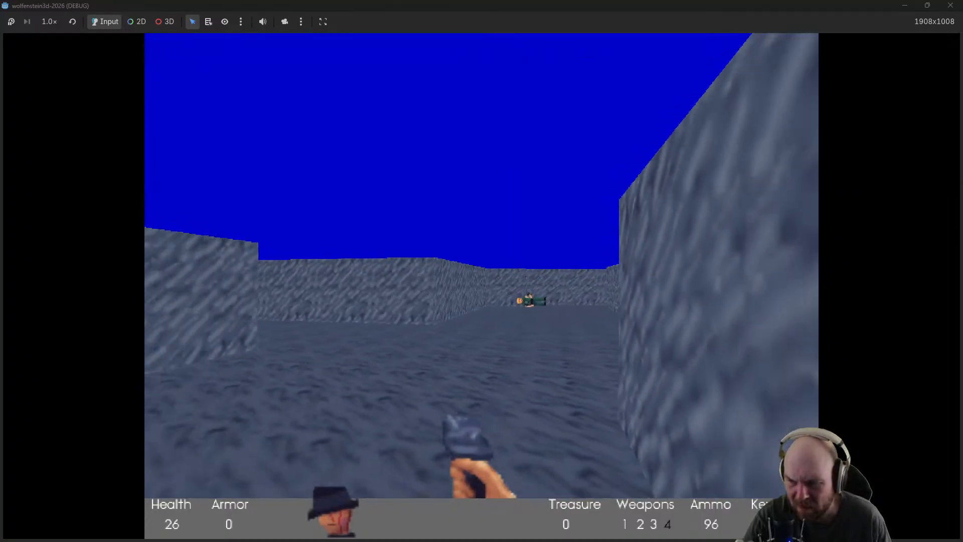
Cross the rough grey-walled area and check the level 1 todo list in the Basic Plan note
key("w")
key("w")
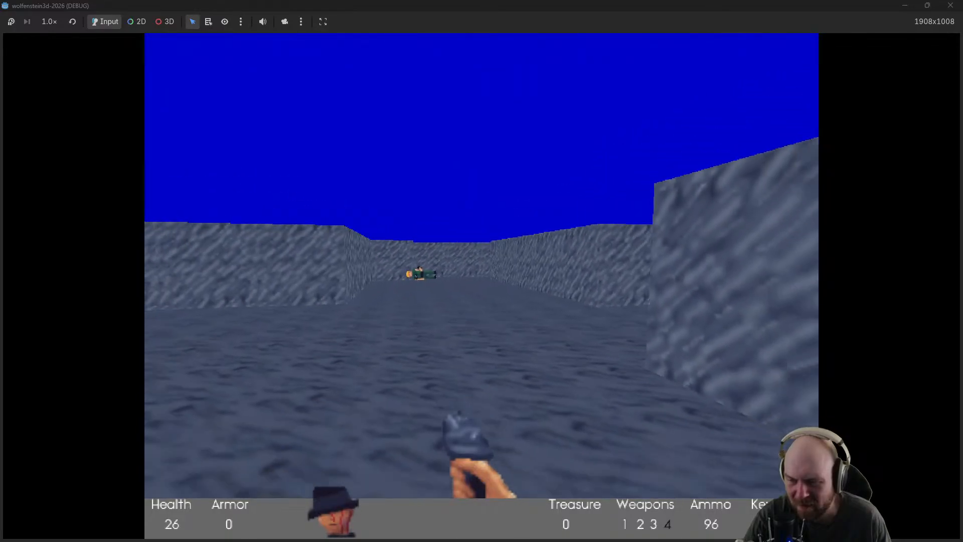
key("d")
key("alt+Tab")
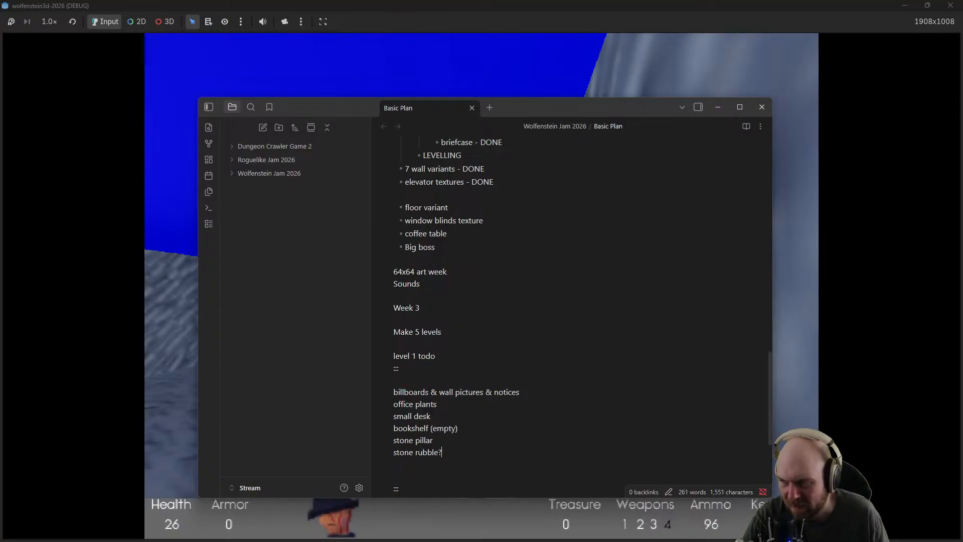
Return to the game, shoot the orange-uniformed guard by the grey wall and collect the magazine
key("alt+Tab")
left_click(482, 286)
key("a")
left_click(482, 286)
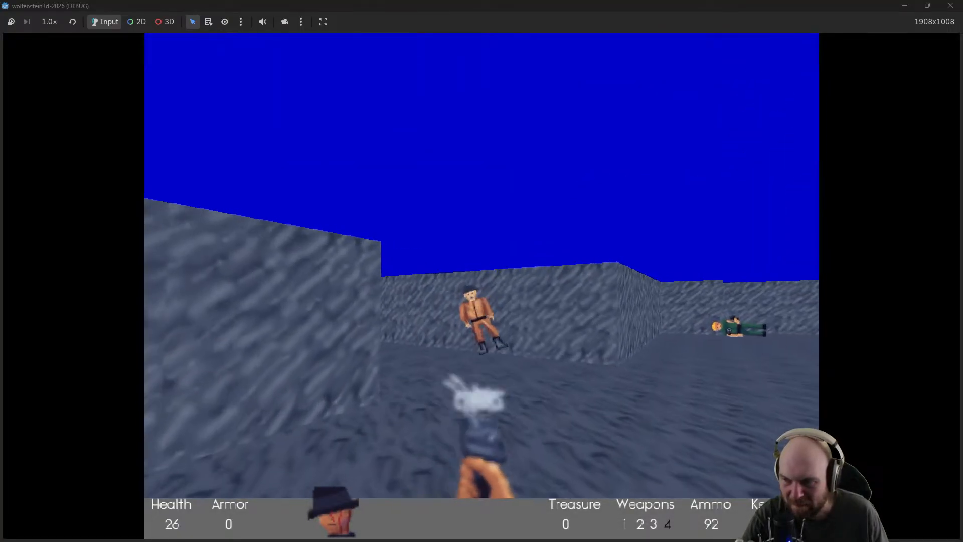
left_click(482, 286)
left_click(482, 285)
key("w")
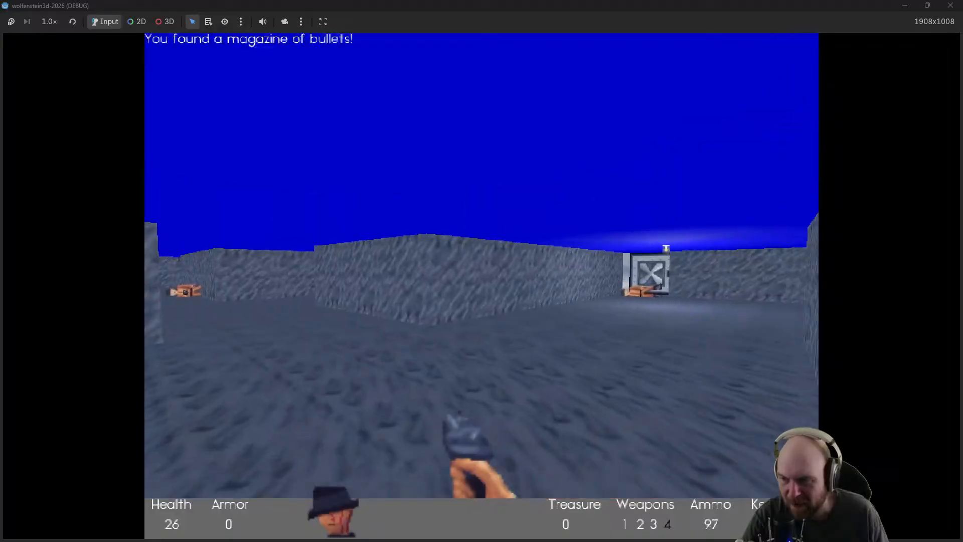
Advance through the open grey-walled area while firing at the guards and pick up another magazine
key("w")
left_click(482, 287)
left_click(481, 285)
left_click(482, 286)
left_click(482, 287)
left_click(481, 285)
key("w")
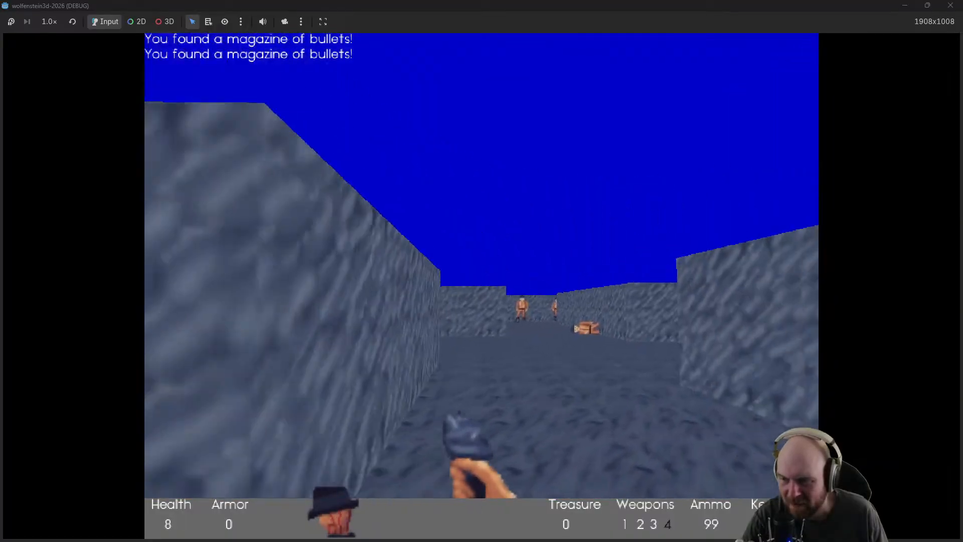
Move up the grey passage, shooting the orange-uniformed guards at its far end, and collect the dropped magazine
key("w")
left_click(482, 286)
left_click(481, 286)
left_click(481, 287)
left_click(482, 286)
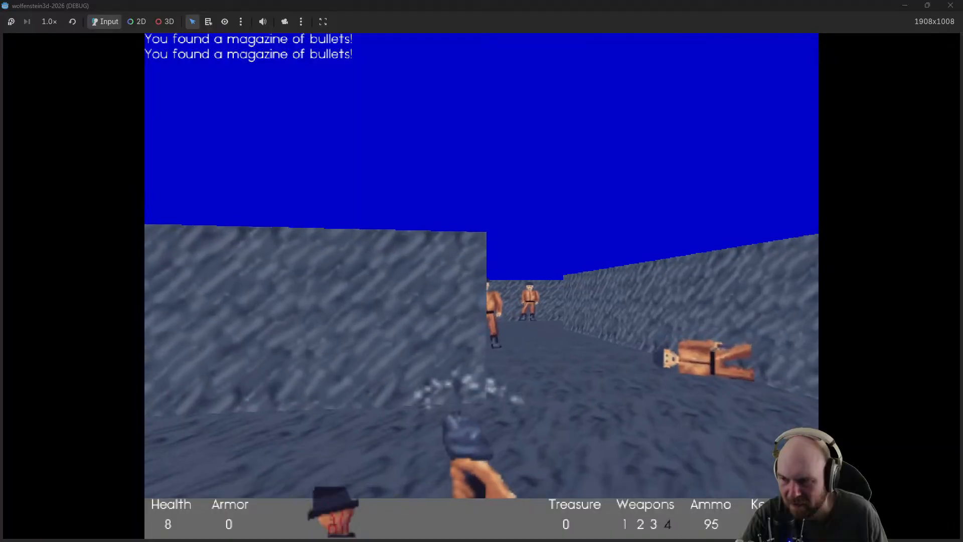
left_click(482, 286)
key("w")
left_click(482, 286)
left_click(482, 287)
left_click(482, 286)
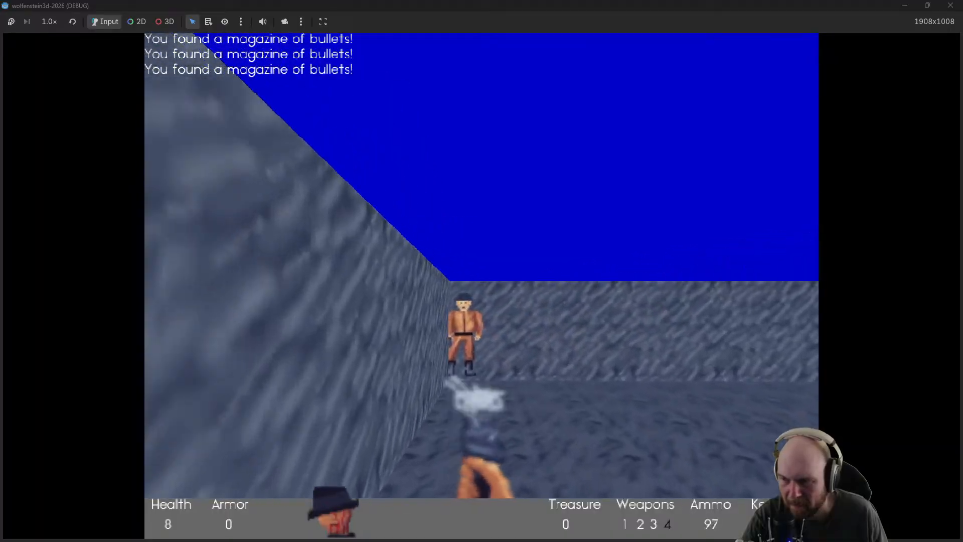
Shoot the guard standing in the grey wall corner and pick up the magazine
key("w")
left_click(481, 286)
left_click(481, 286)
left_click(482, 286)
left_click(482, 286)
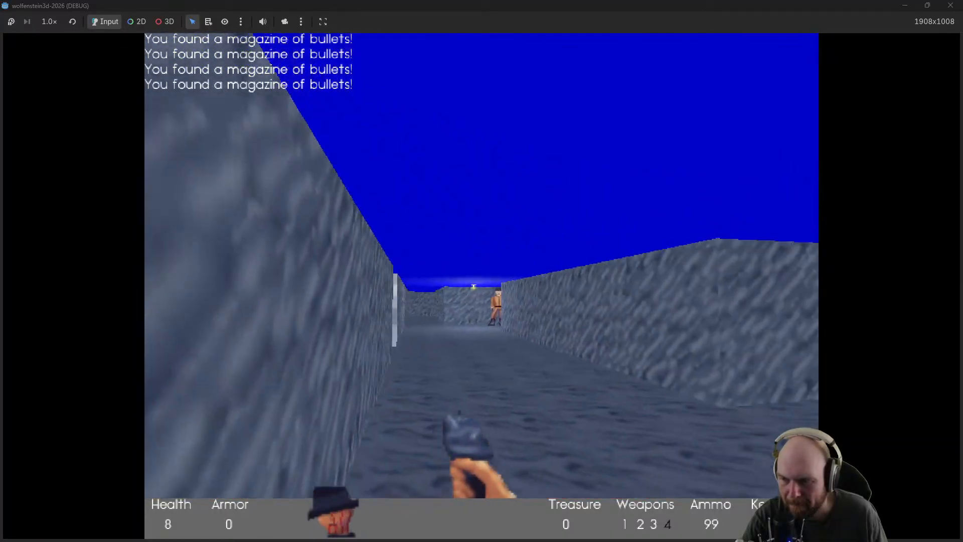
Shoot the guard near the ceiling lamp down the long grey corridor and advance past the doorway
key("w")
left_click(482, 286)
left_click(482, 286)
left_click(482, 286)
left_click(482, 286)
left_click(481, 286)
key("w")
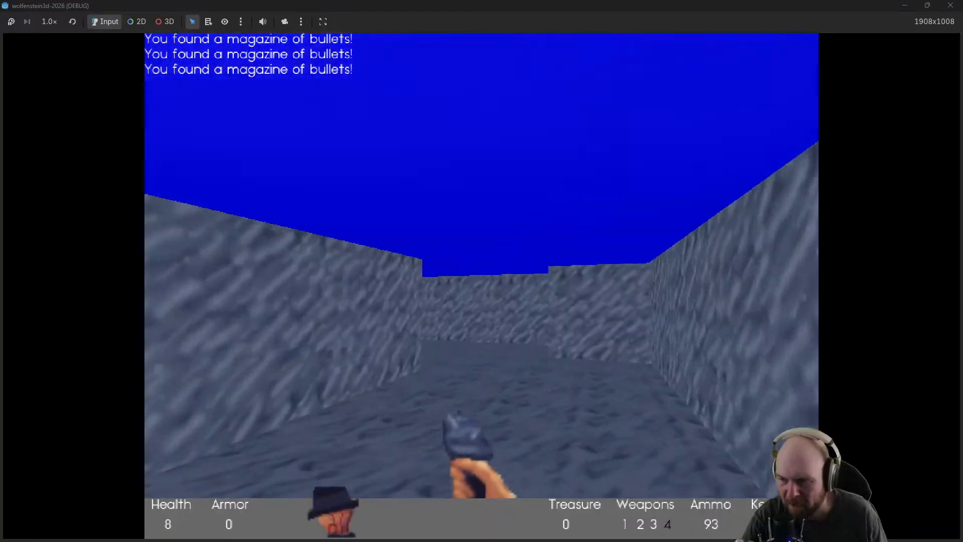
Add "barrels of different color" and "crates?" to the level 1 todo list and resume walking in the game
key("alt+Tab")
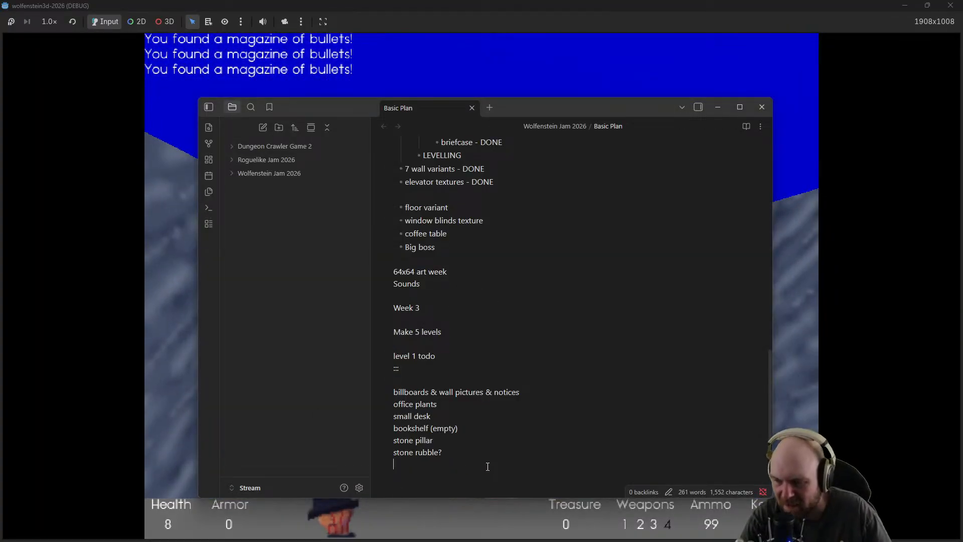
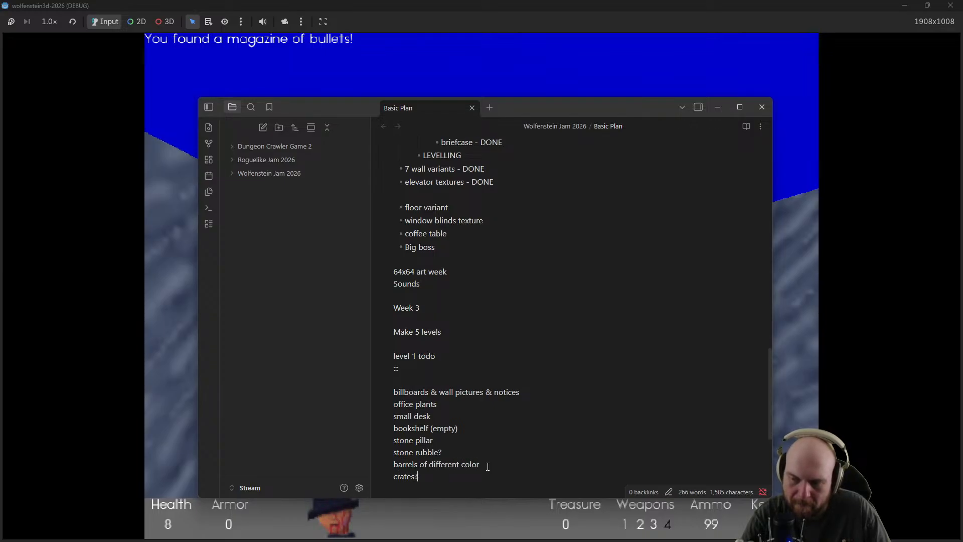
left_click(123, 304)
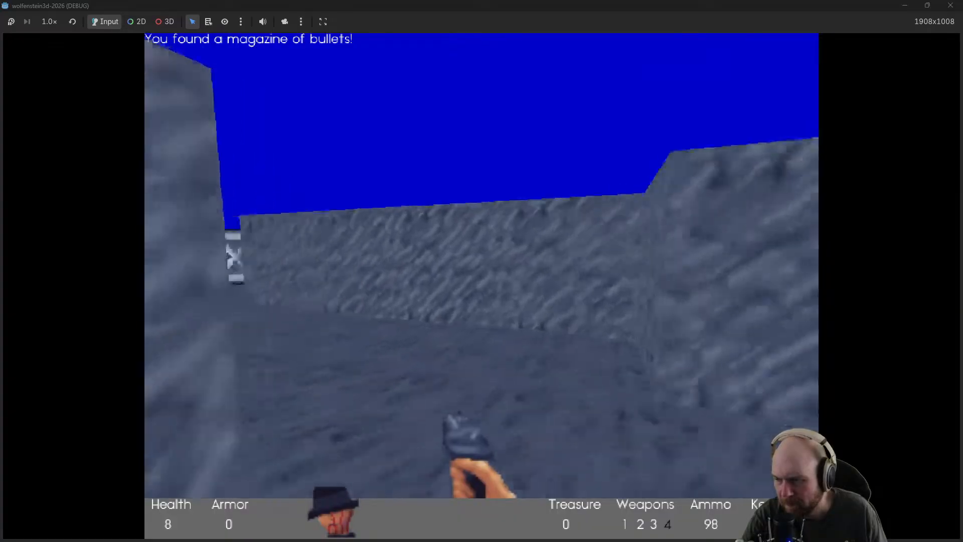
key("w")
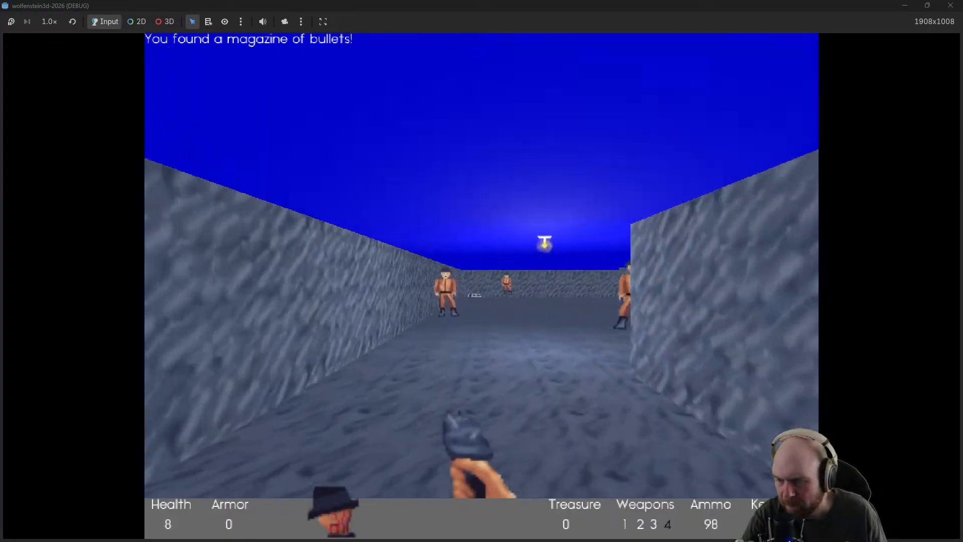
Shoot the guards in the lamp-lit grey hall while backing away and using the wall corner as cover
left_click(482, 286)
key("s")
left_click(481, 286)
key("s")
left_click(482, 286)
key("w")
left_click(482, 286)
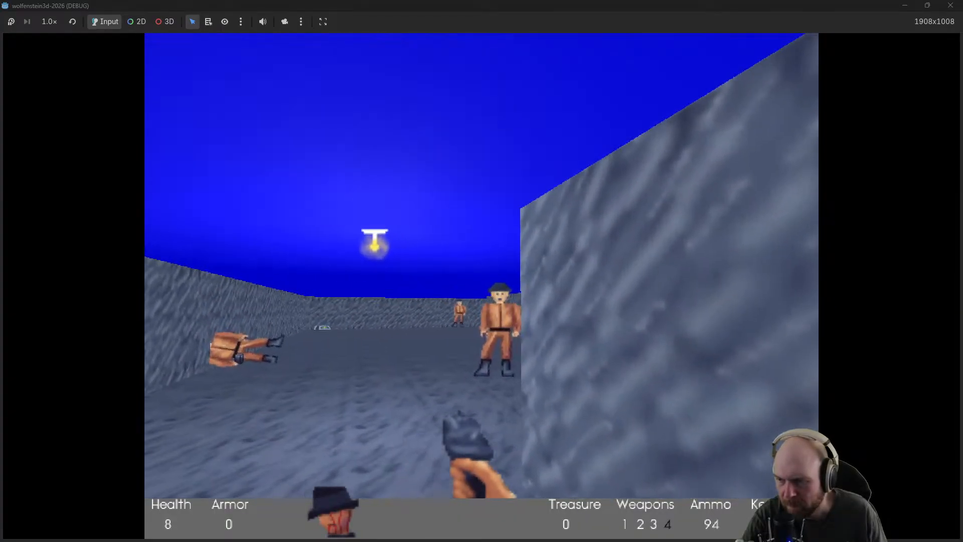
left_click(482, 286)
left_click(482, 286)
left_click(482, 286)
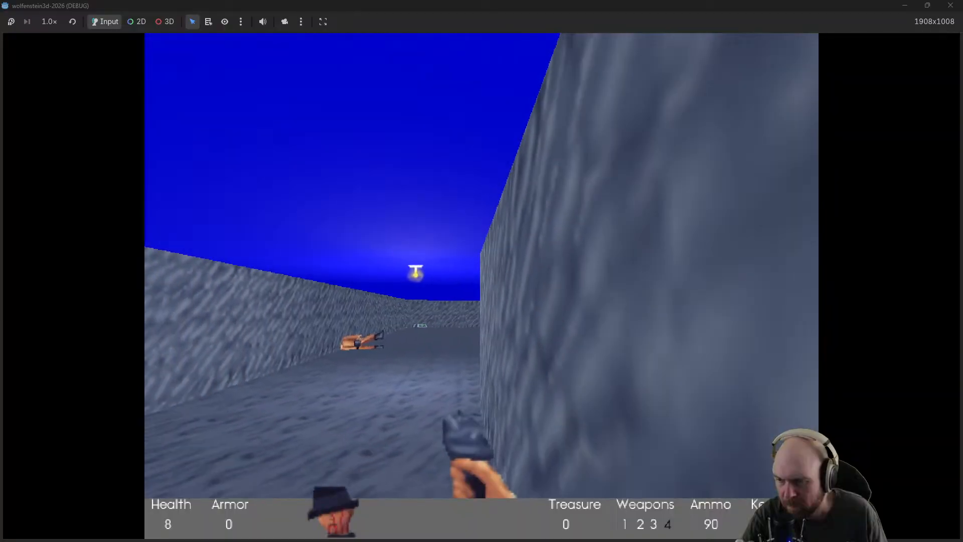
Shoot the remaining guard at the back of the hall, collect the magazines and select weapon slot 2
key("w")
left_click(482, 286)
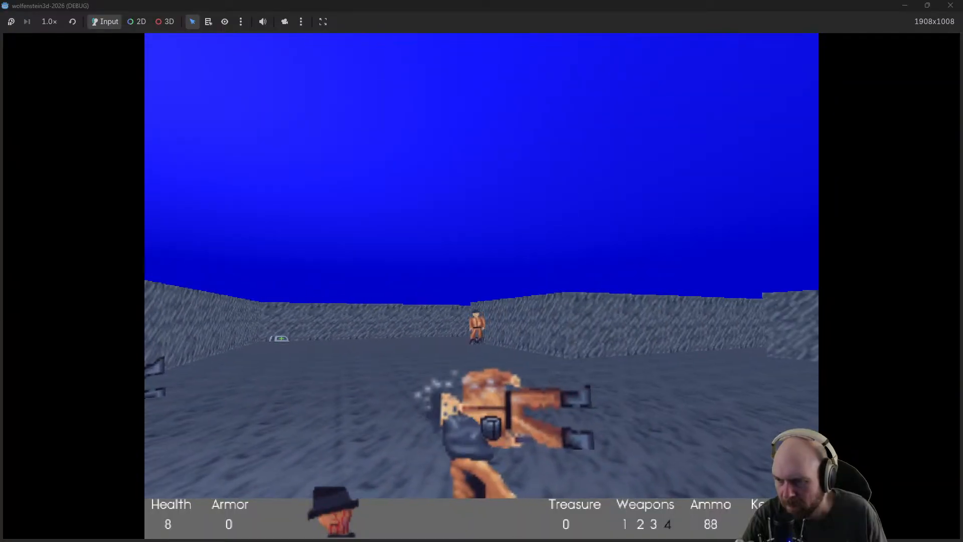
left_click(482, 286)
key("w")
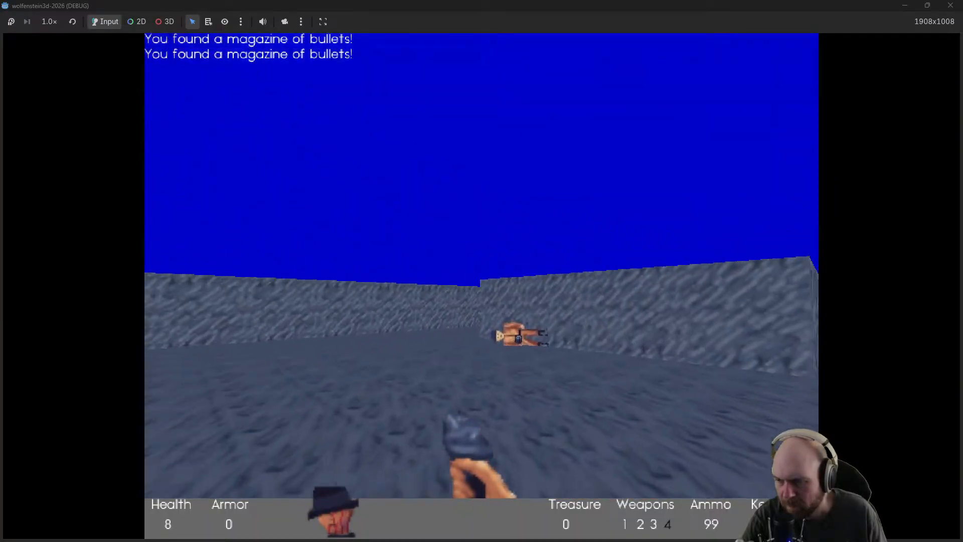
key("2")
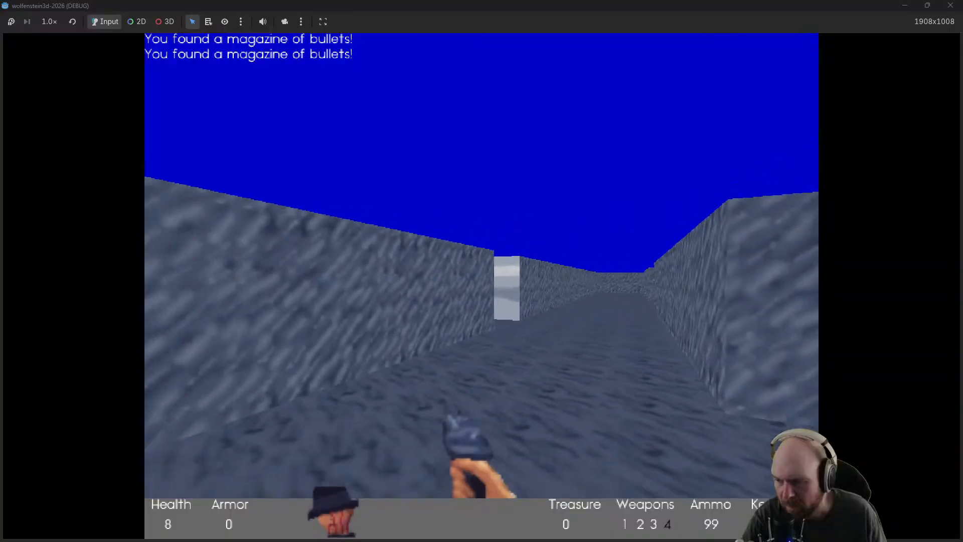
Collect the medkit, enter the long white-walled corridor and shoot at the guard at its far end
key("w")
key("w")
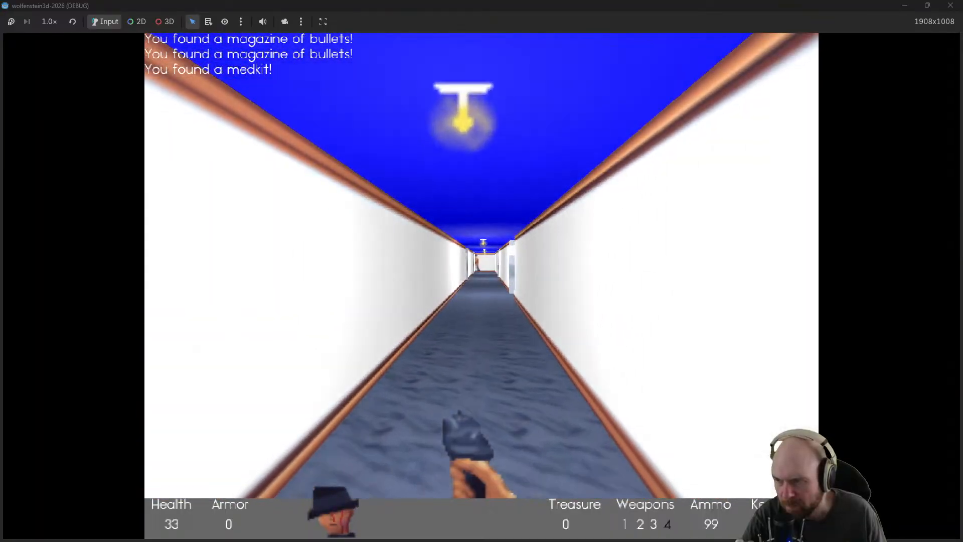
key("w")
key("w")
left_click(482, 286)
left_click(481, 286)
left_click(482, 286)
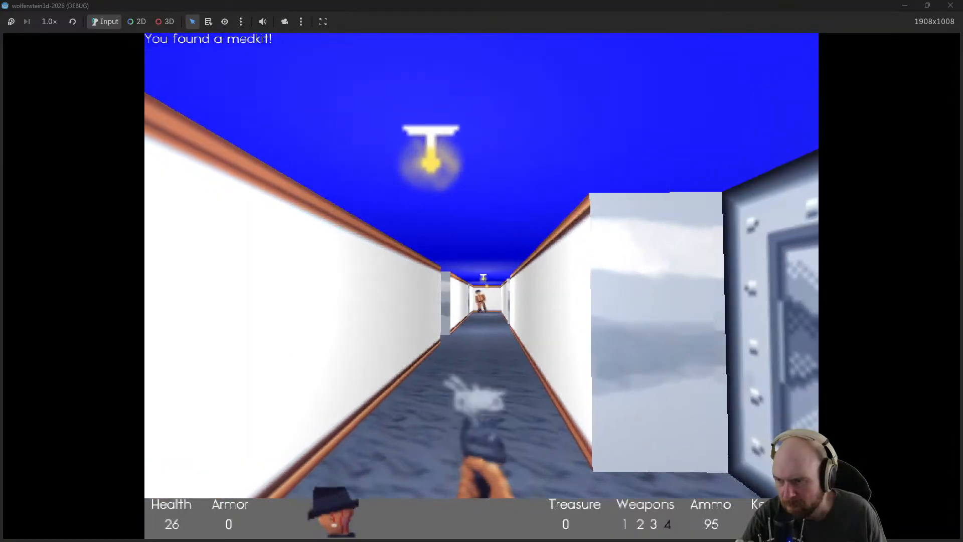
Open the metal door off the white corridor and collect both briefcases in the barrel room
key("w")
key("e")
key("w")
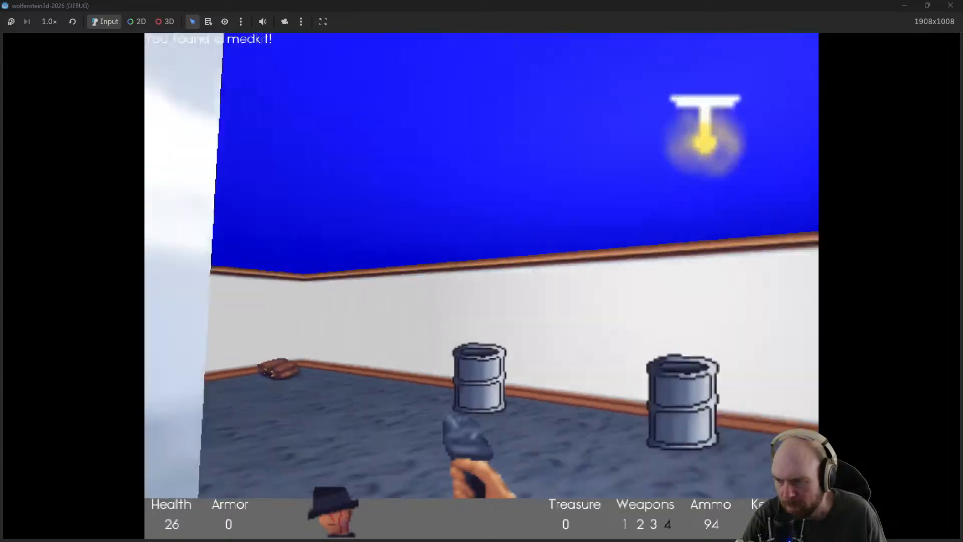
key("w")
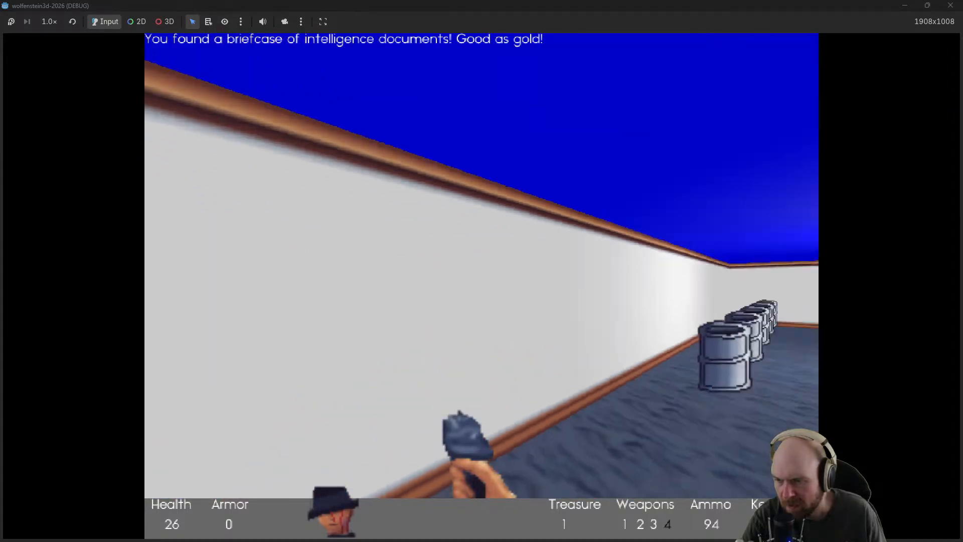
key("w")
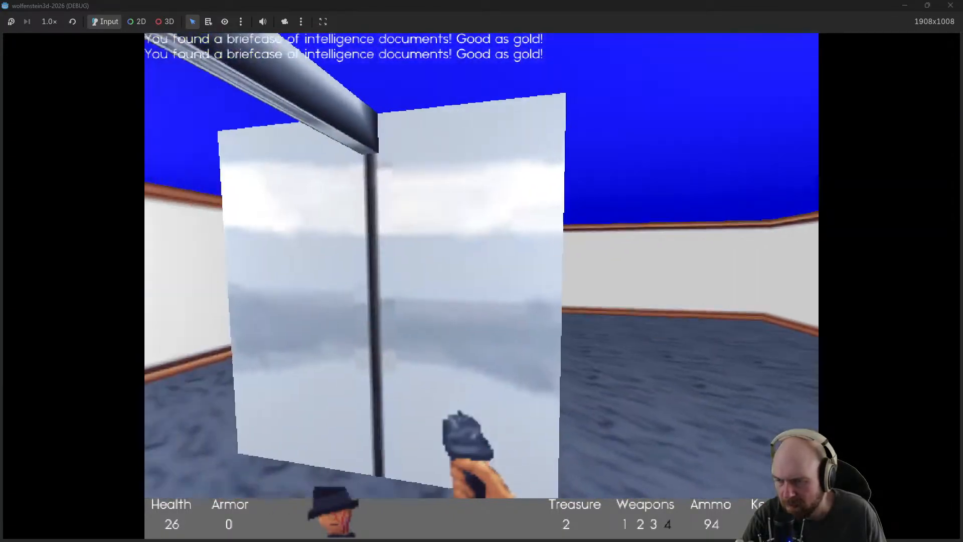
Leave the barrel room through the metal door and collect the magazine and medkit beyond it
key("e")
key("w")
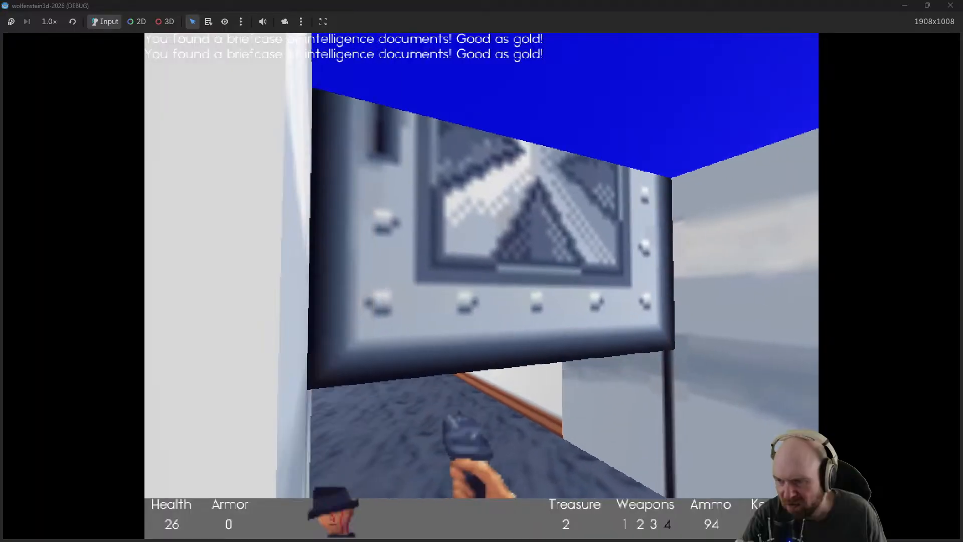
key("w")
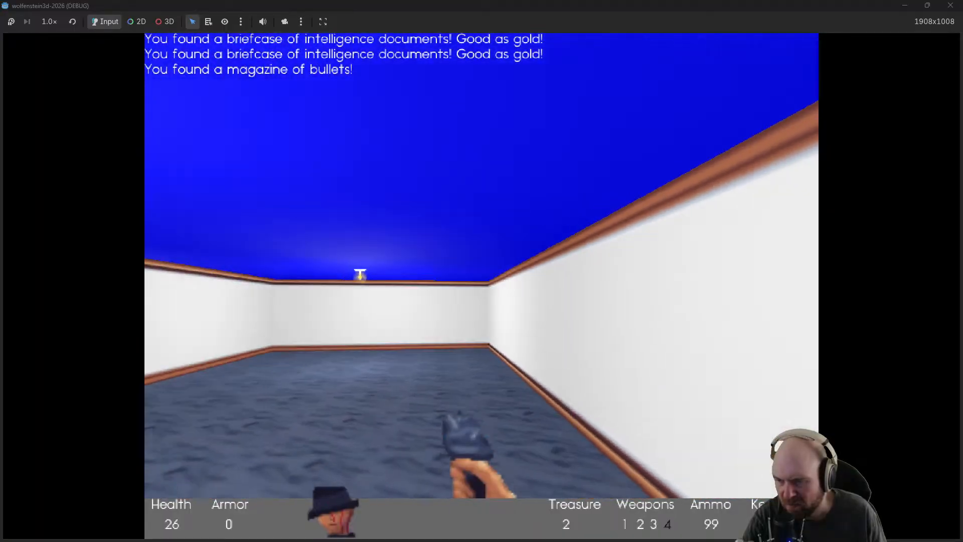
key("w")
Add "wooden chair" to the level 1 todo list and return to the game
key("alt+Tab")
key("Return")
type("wooden chair")
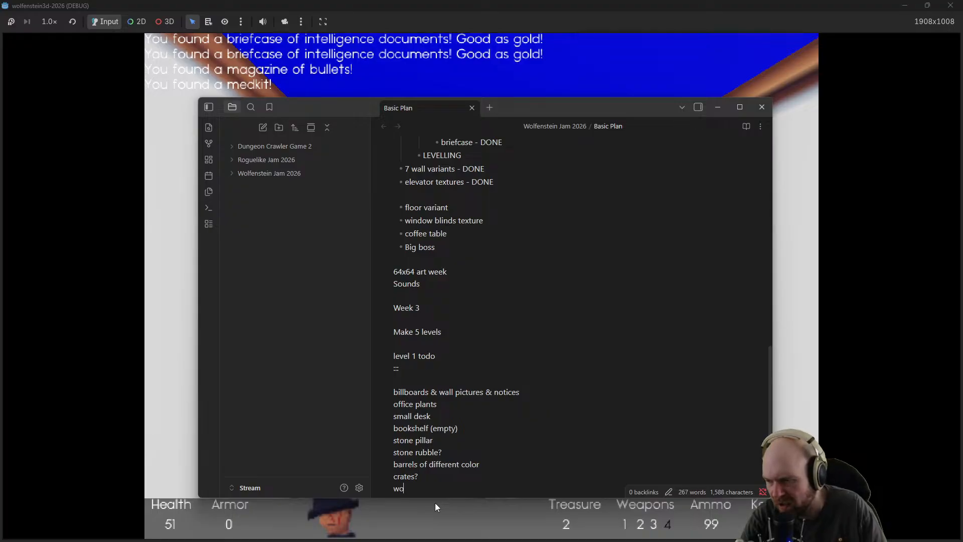
left_click(97, 397)
Open the next metal door and collect the medkit in the white-walled room
key("w")
key("e")
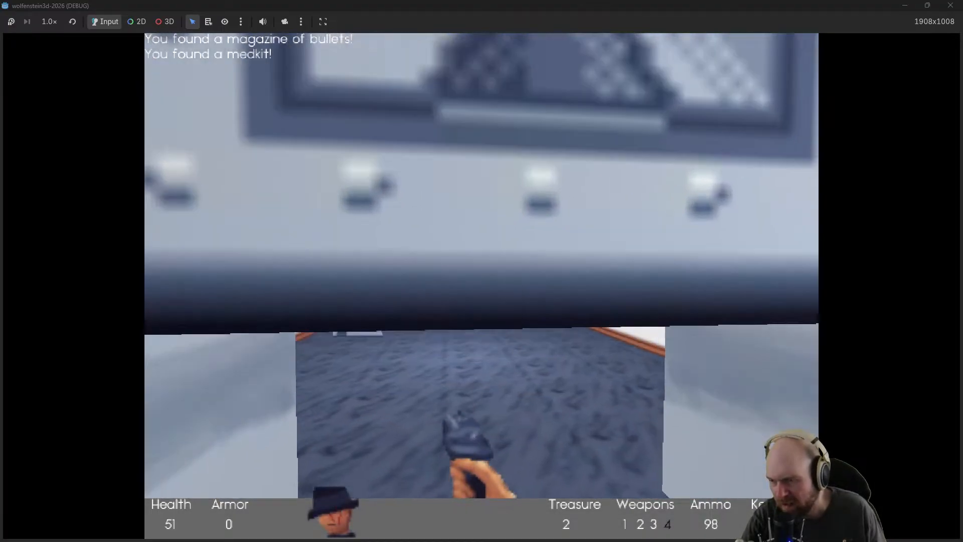
key("w")
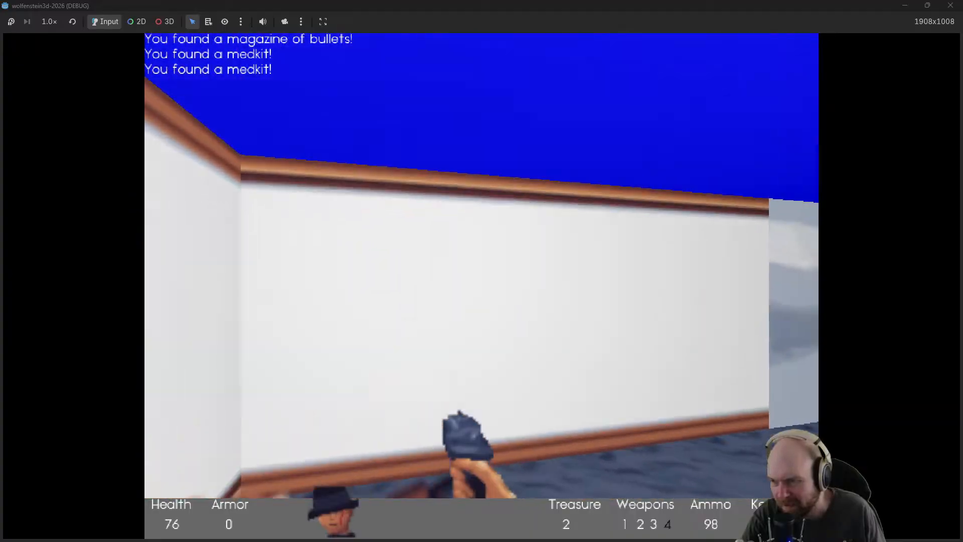
Open the door to the large room with barrels, shoot the guards inside and collect their magazines
key("w")
key("e")
key("s")
key("w")
left_click(482, 286)
left_click(483, 286)
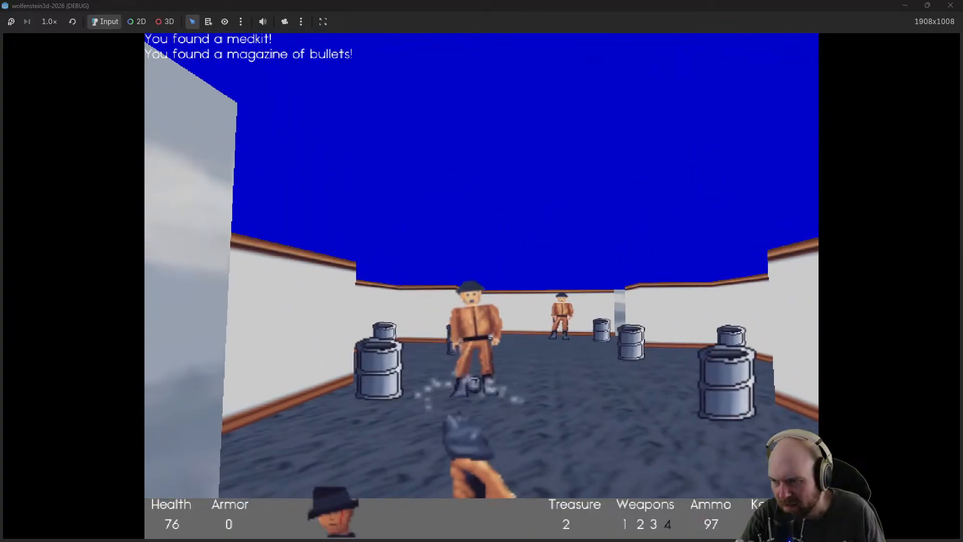
left_click(482, 286)
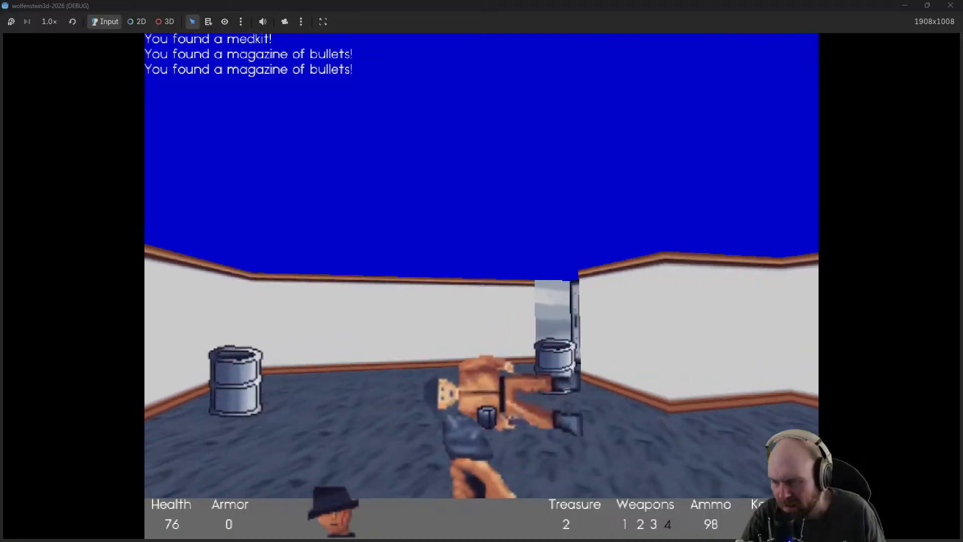
key("w")
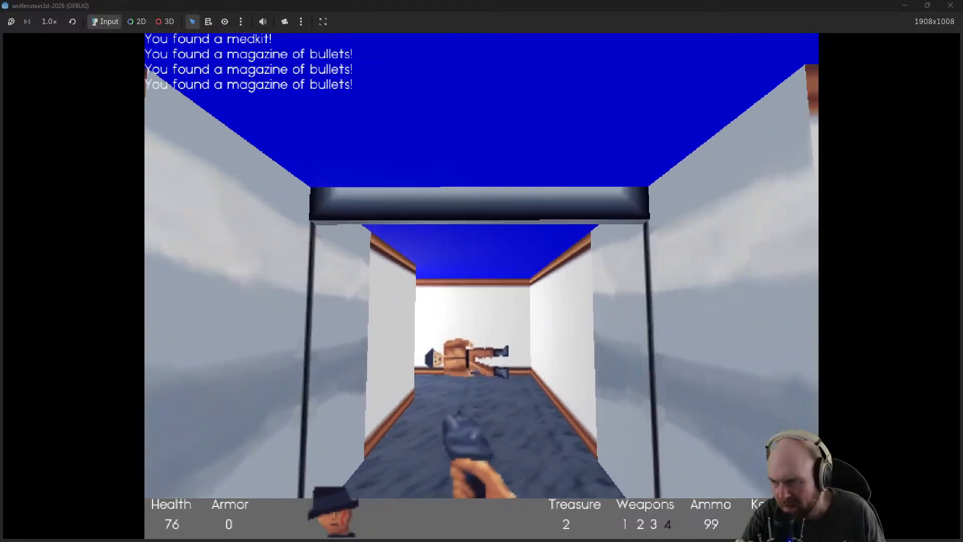
Walk through the doorway into the long white corridor and add "full size lamp" to the level 1 todo list
key("w")
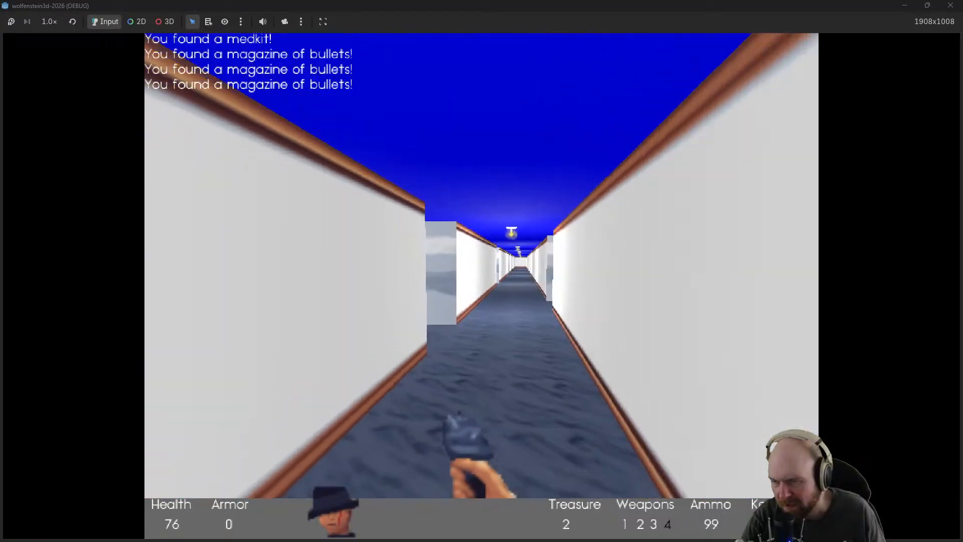
key("w")
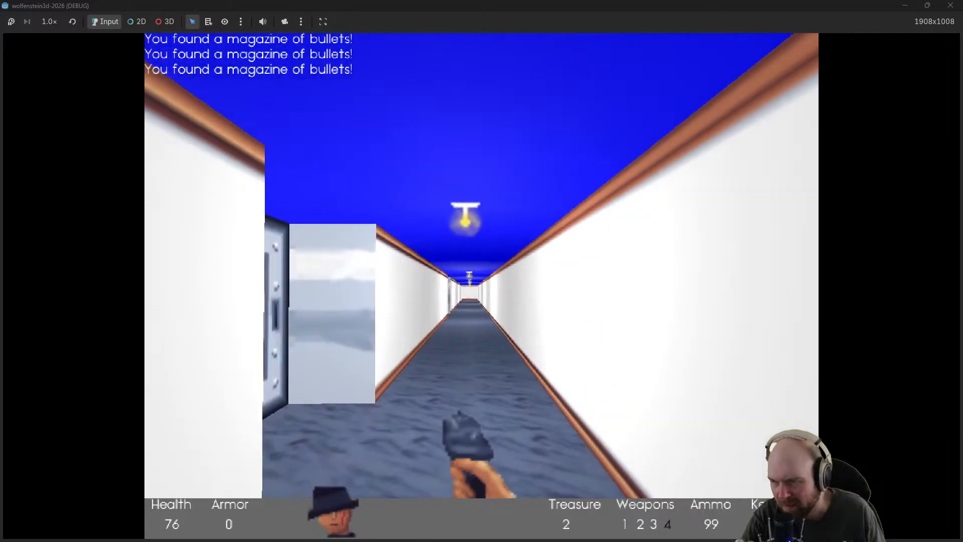
key("alt+Tab")
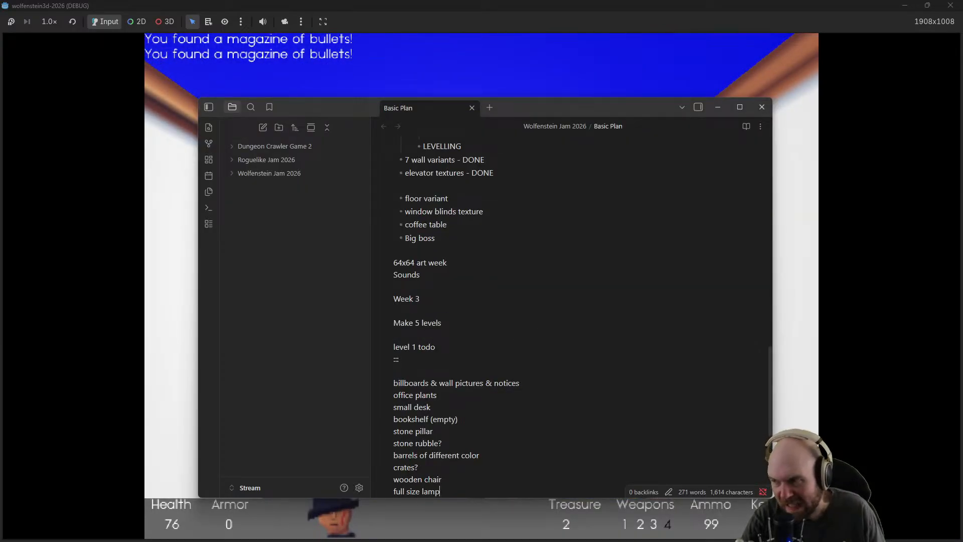
Return to the game, walk along the white corridor and shoot the guard in front of the metal door
key("alt+Tab")
key("w")
key("w")
key("w")
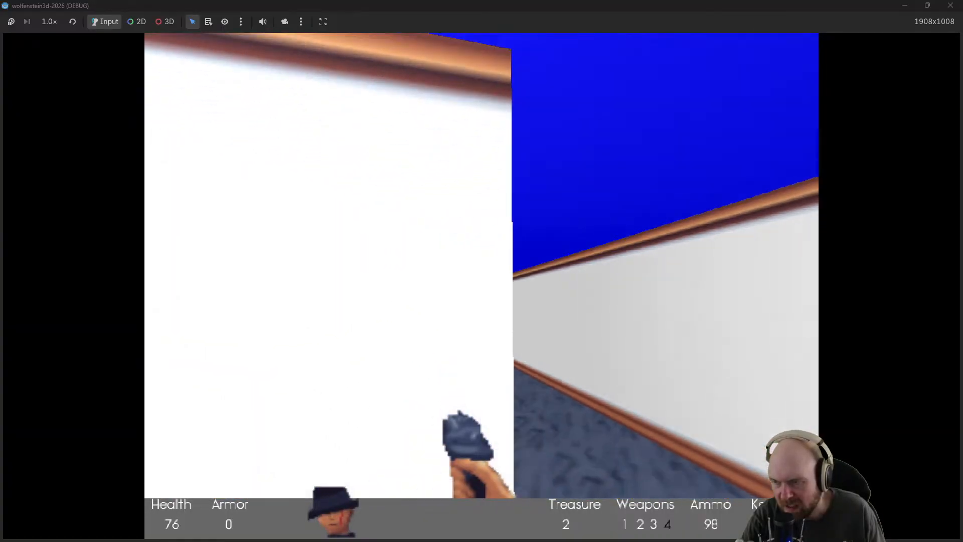
key("w")
left_click(481, 286)
left_click(482, 286)
left_click(482, 286)
left_click(482, 286)
left_click(482, 286)
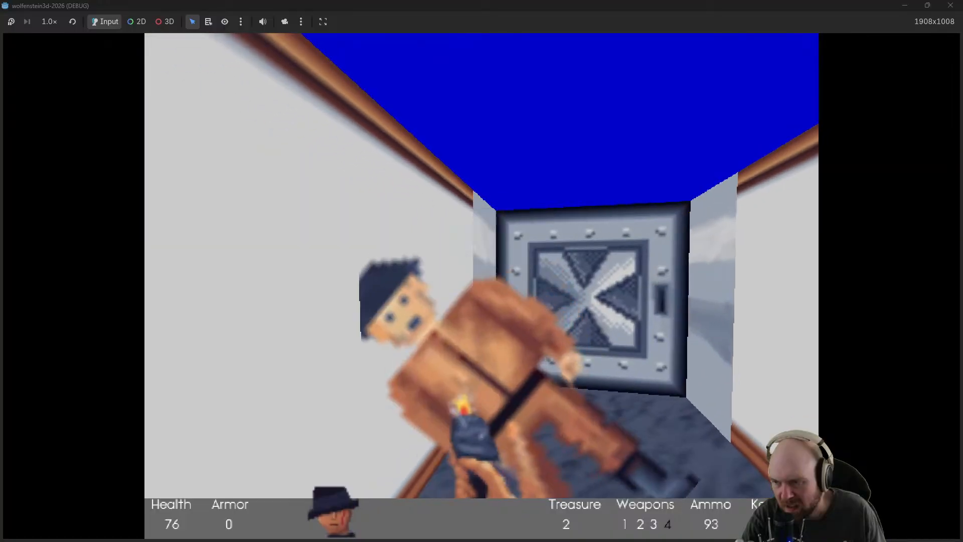
Open the metal door to the grey stone room and shoot the brown-uniformed guards inside
key("w")
key("e")
left_click(482, 286)
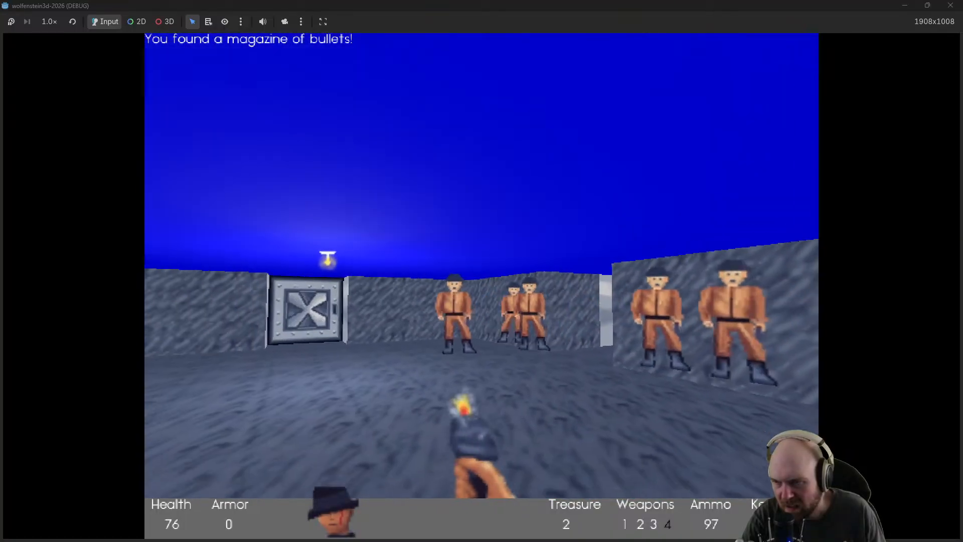
key("s")
left_click(482, 287)
left_click(481, 287)
left_click(482, 286)
left_click(481, 286)
left_click(481, 286)
left_click(481, 286)
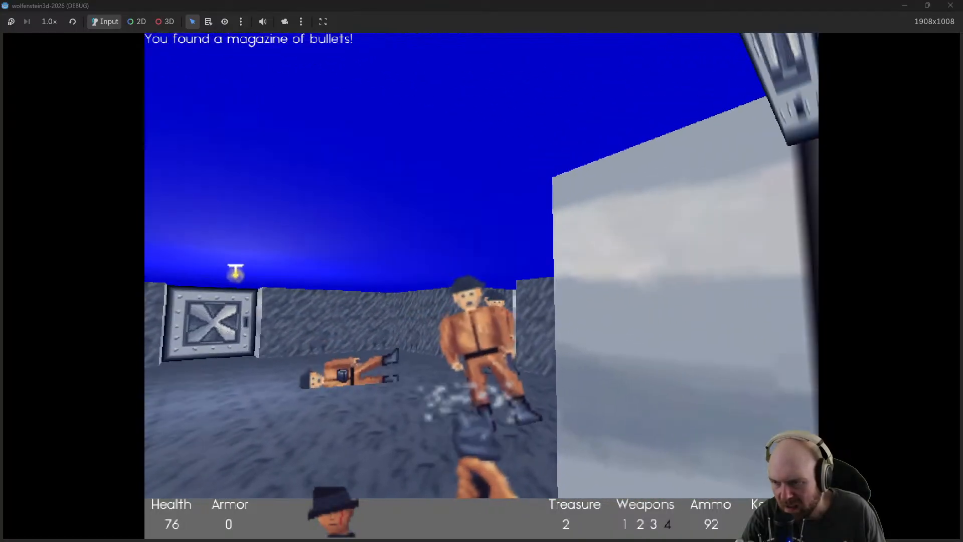
left_click(482, 287)
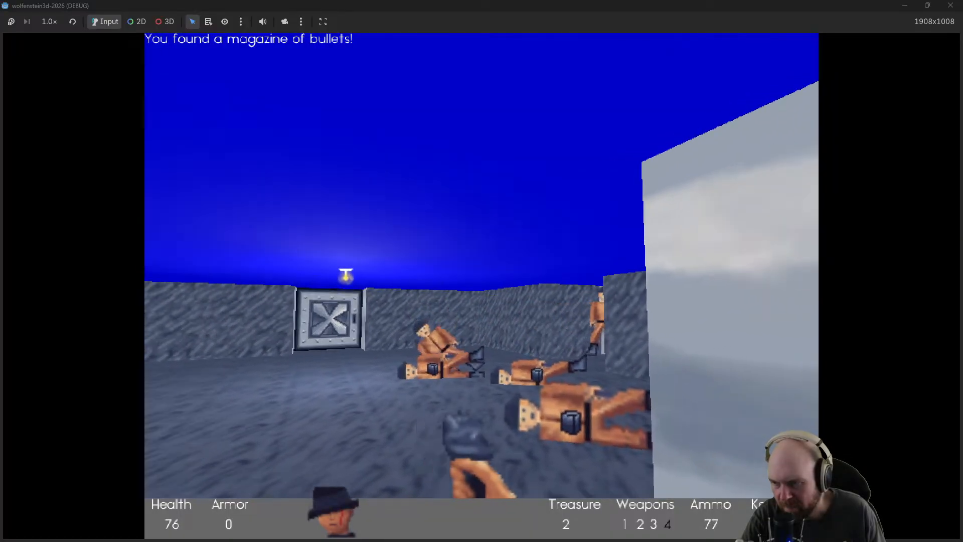
left_click(482, 286)
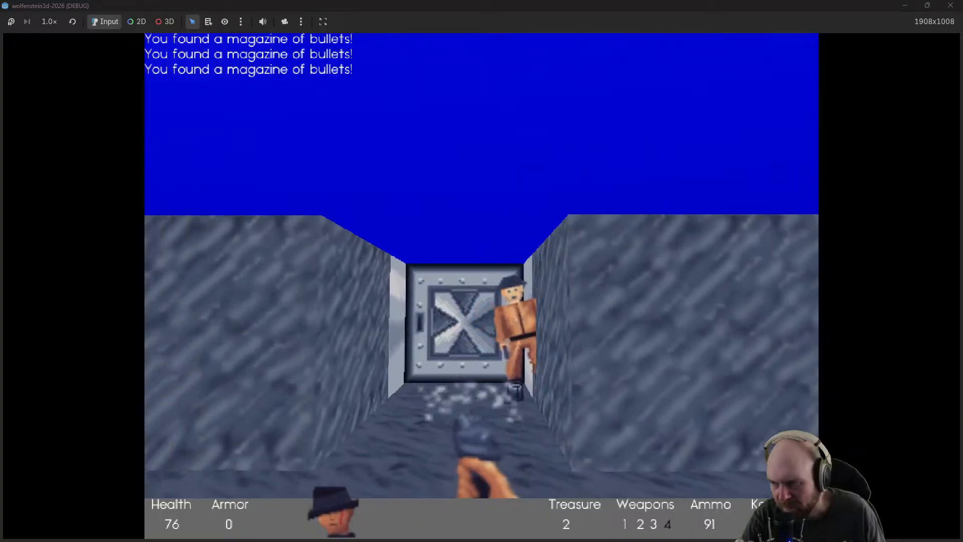
Collect the magazines and a medkit in the grey stone room and open the door to the large stone-block hall
key("w")
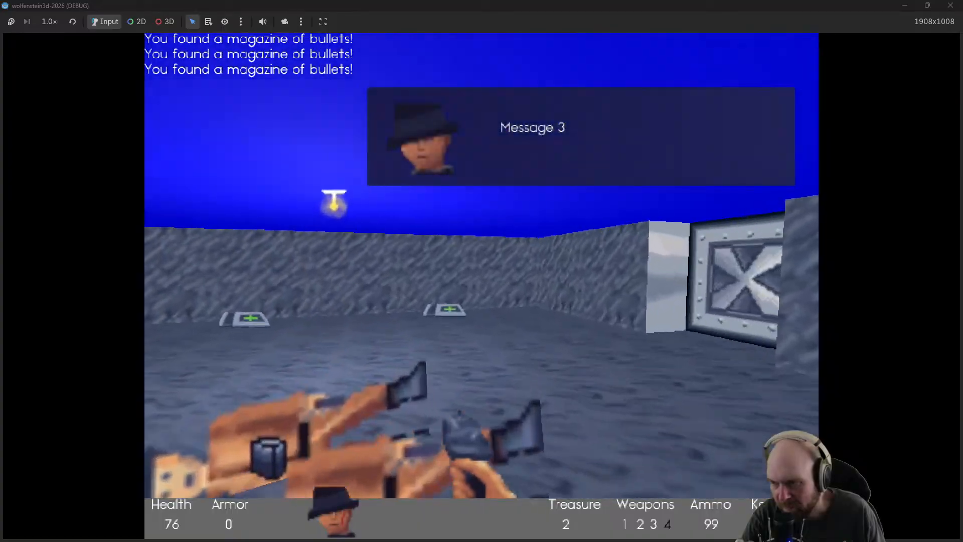
key("w")
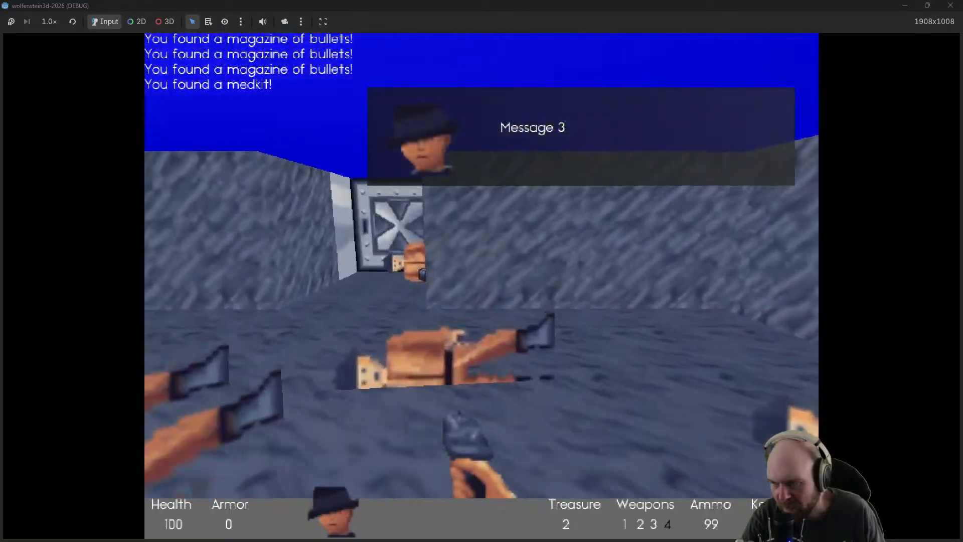
key("w")
key("e")
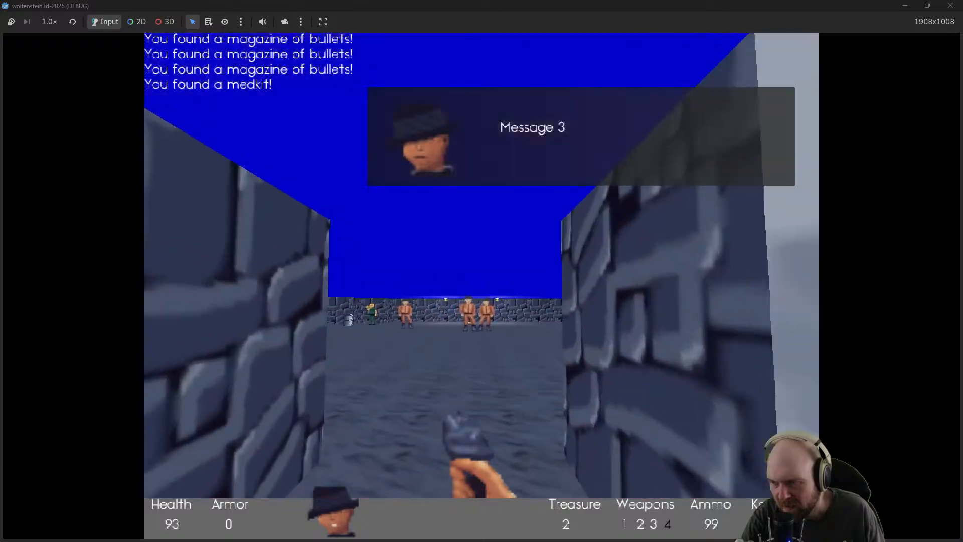
Shoot the group of brown-uniformed guards in the middle of the large stone-block hall from its entrance passage
left_click(482, 286)
left_click(482, 287)
left_click(481, 286)
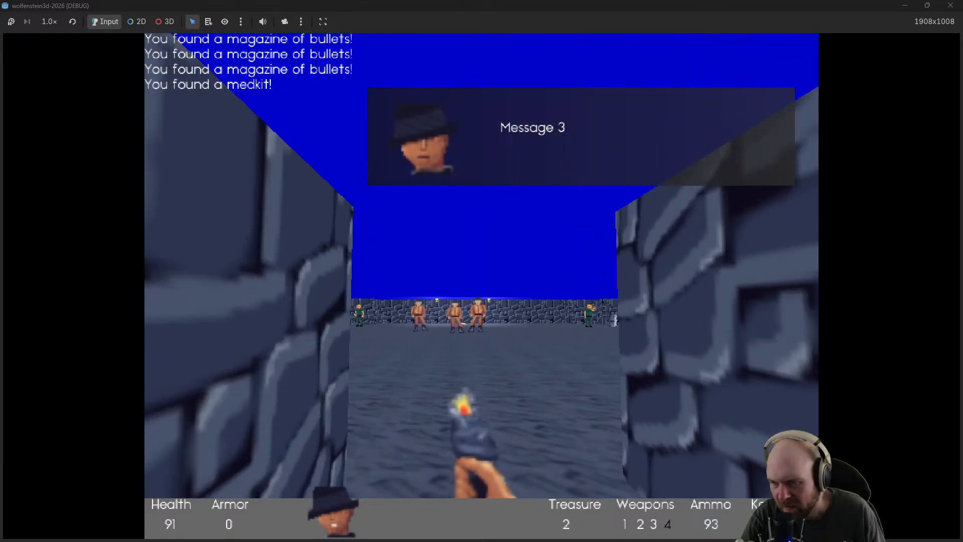
left_click(482, 286)
left_click(483, 286)
key("s")
left_click(482, 287)
left_click(482, 286)
left_click(482, 285)
key("w")
left_click(482, 286)
left_click(482, 286)
left_click(481, 286)
left_click(482, 287)
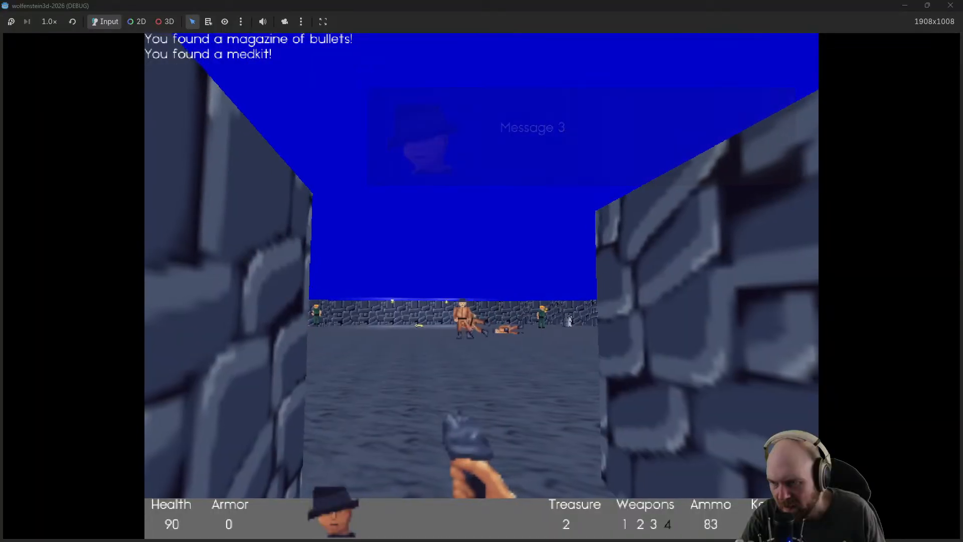
left_click(481, 286)
left_click(482, 286)
key("w")
left_click(482, 286)
left_click(482, 287)
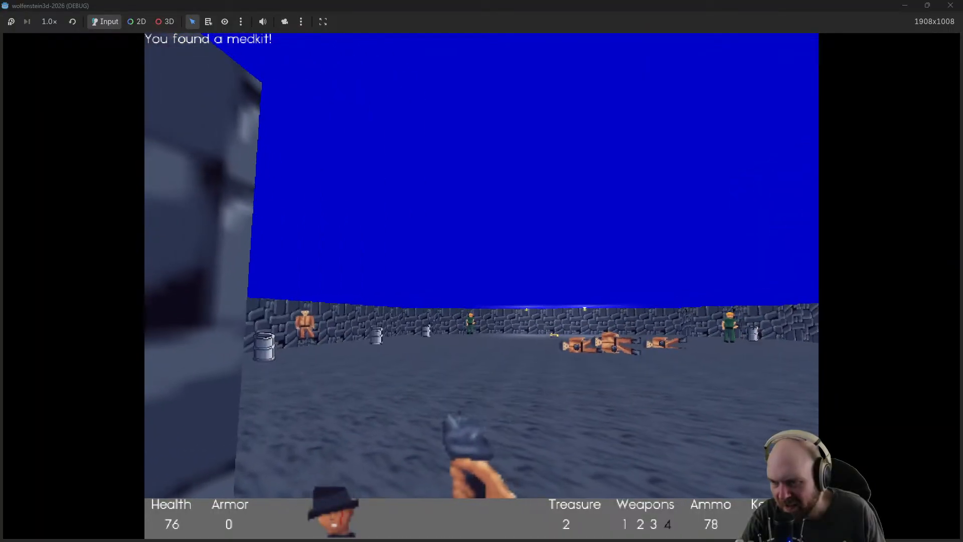
Shoot the remaining brown-uniformed guards near the barrels while keeping to the hall's entrance passage
key("s")
left_click(481, 286)
key("w")
left_click(483, 286)
left_click(481, 286)
left_click(482, 286)
left_click(482, 286)
left_click(482, 286)
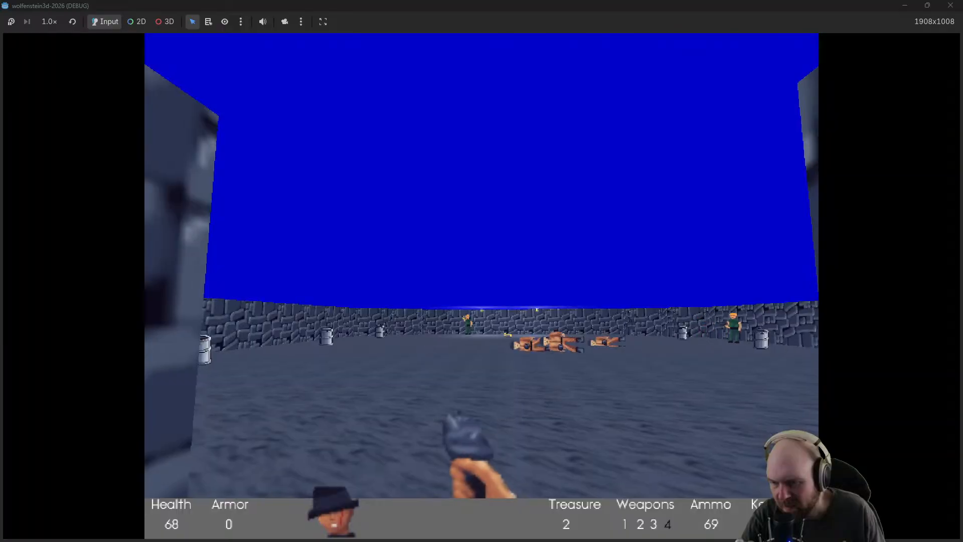
key("s")
left_click(482, 286)
left_click(482, 286)
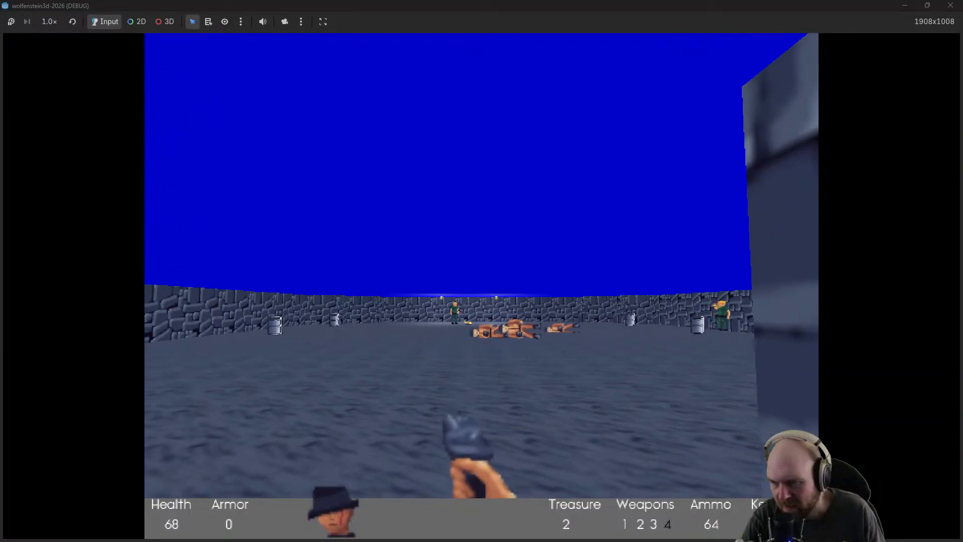
left_click(482, 286)
left_click(482, 286)
left_click(482, 286)
left_click(482, 286)
left_click(482, 286)
left_click(482, 287)
left_click(481, 286)
left_click(481, 286)
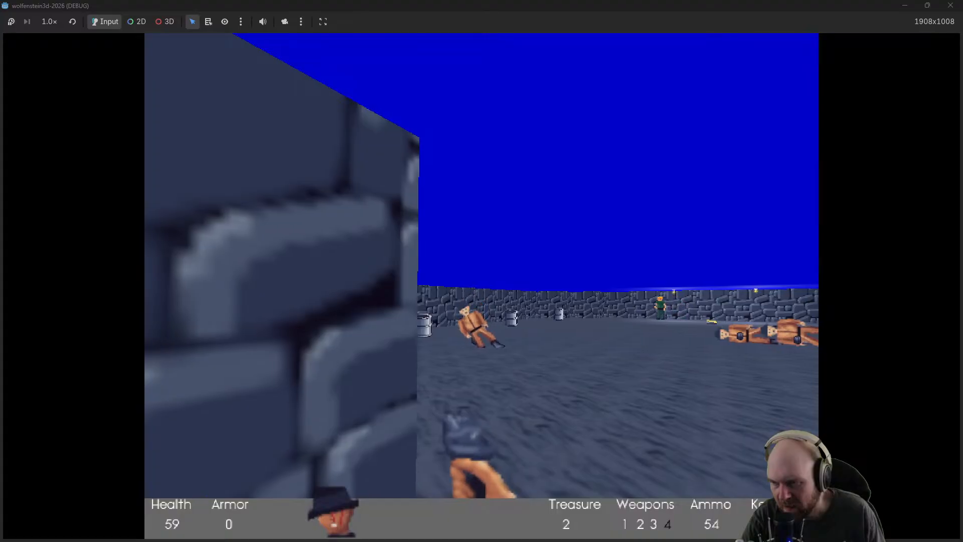
left_click(482, 286)
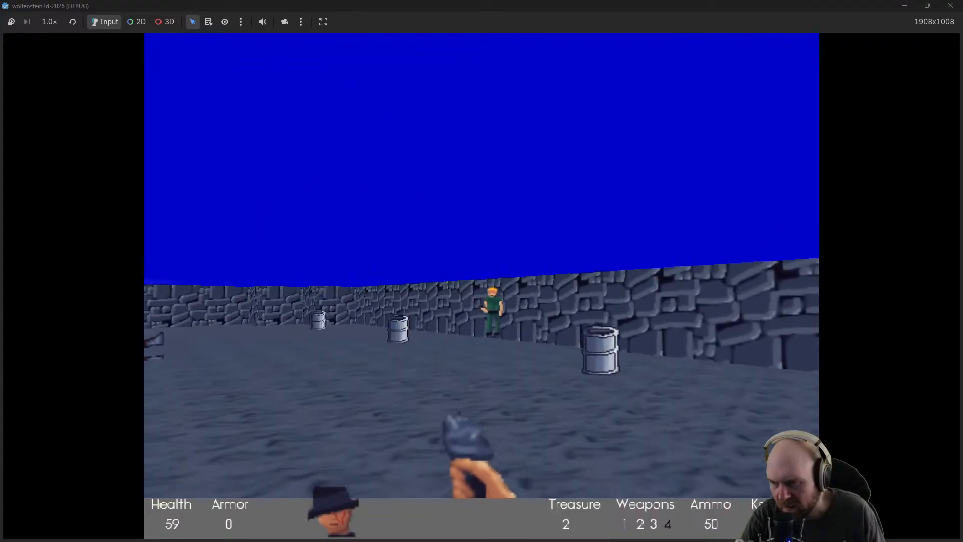
Shoot the green-uniformed guard by the barrels and advance into the hall to collect a dropped magazine
left_click(482, 286)
left_click(482, 286)
left_click(482, 286)
left_click(481, 286)
left_click(482, 286)
left_click(482, 286)
key("w")
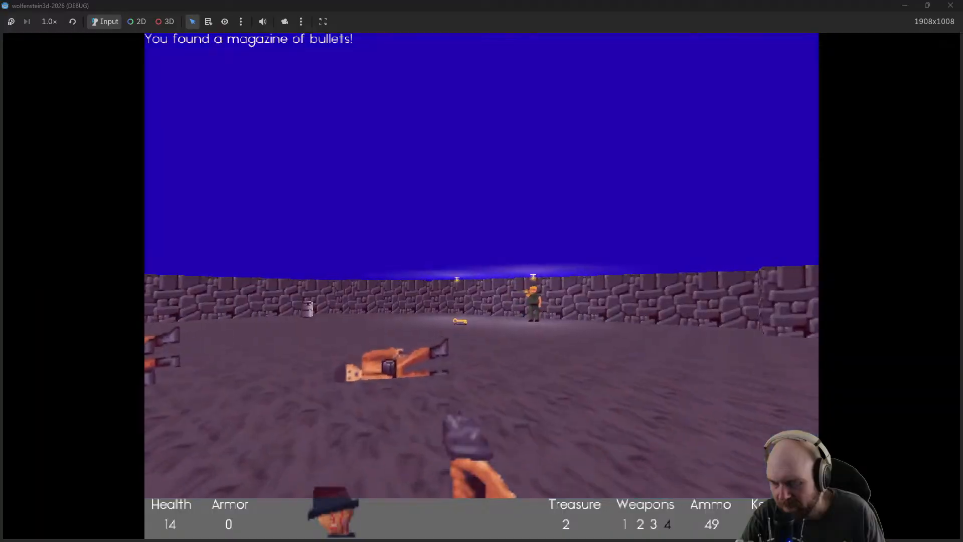
Shoot the last green-uniformed guard beneath the ceiling lamps and pick up the gold key
key("3")
key("2")
key("w")
left_click(482, 286)
left_click(481, 286)
left_click(481, 286)
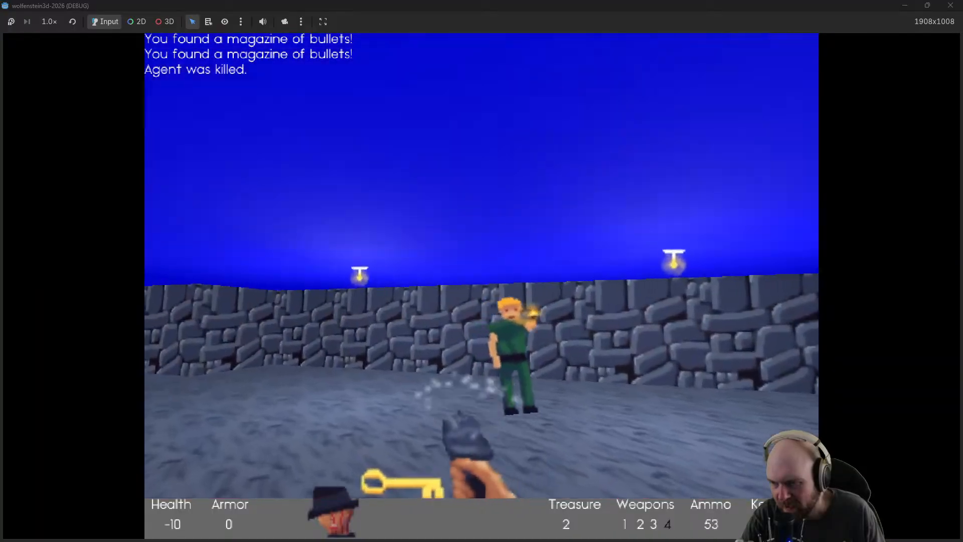
left_click(482, 286)
left_click(482, 286)
left_click(482, 287)
left_click(482, 286)
key("w")
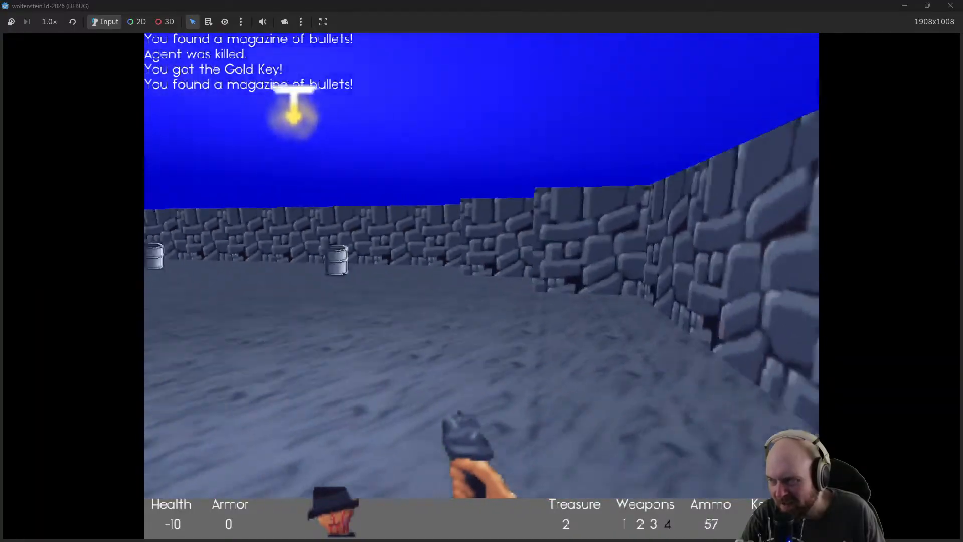
Walk back across the hall toward its door and add "stack of tires(?)" to the level 1 todo list
key("w")
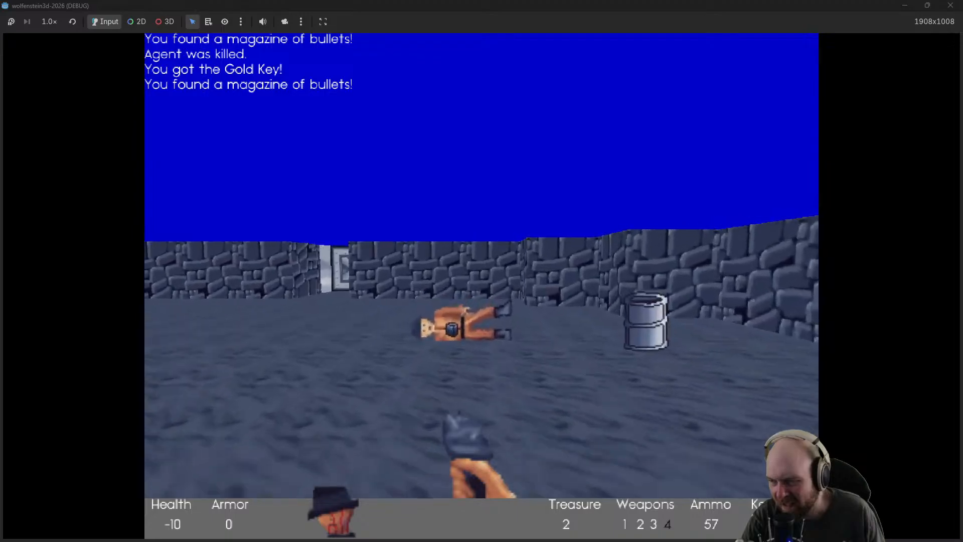
key("alt+Tab")
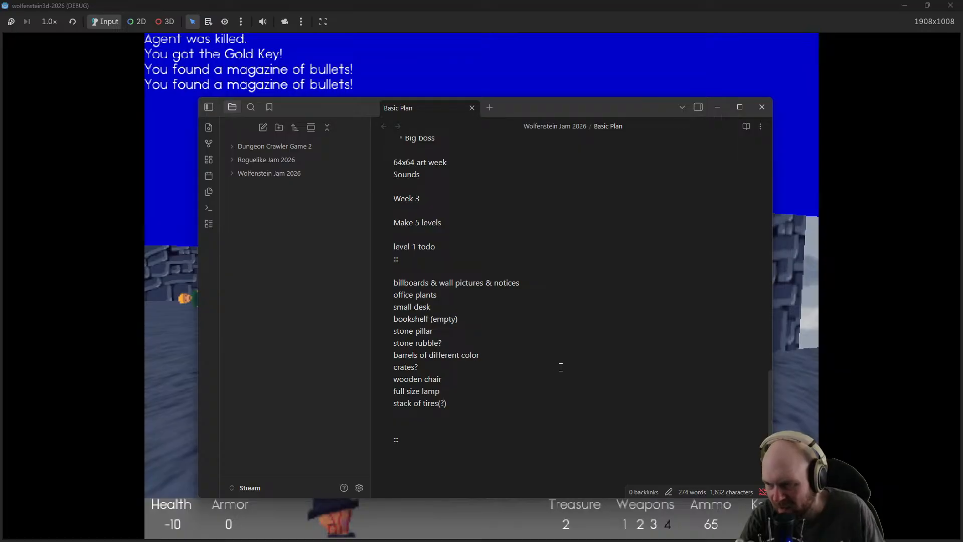
left_click(788, 309)
Go back through the grey stone room to the white-walled area, shoot the guard there and collect his magazine
key("w")
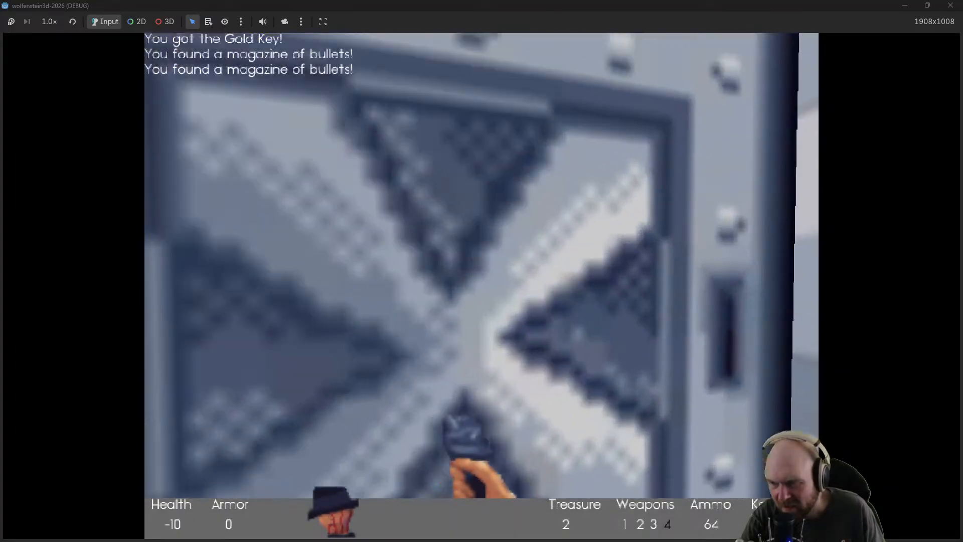
key("w")
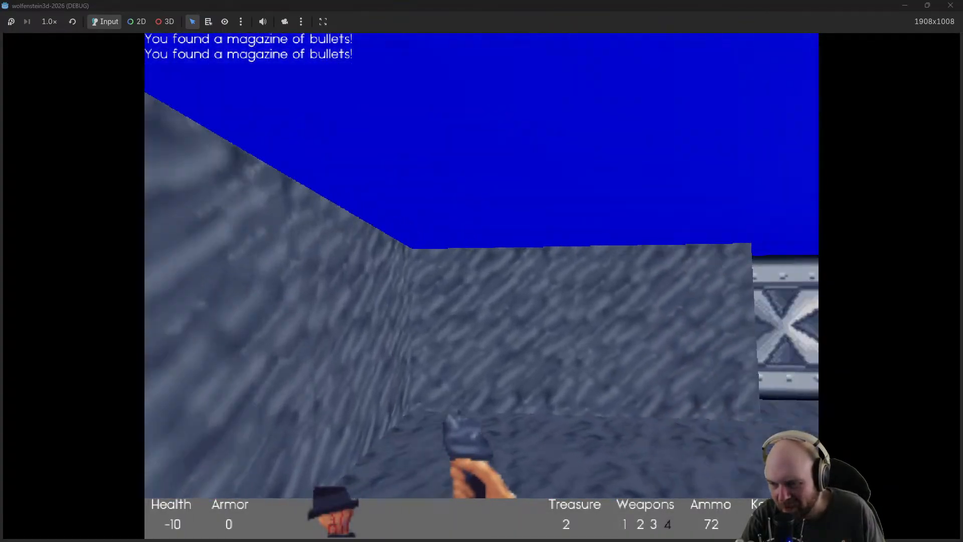
key("w")
key("e")
left_click(481, 286)
key("w")
left_click(482, 286)
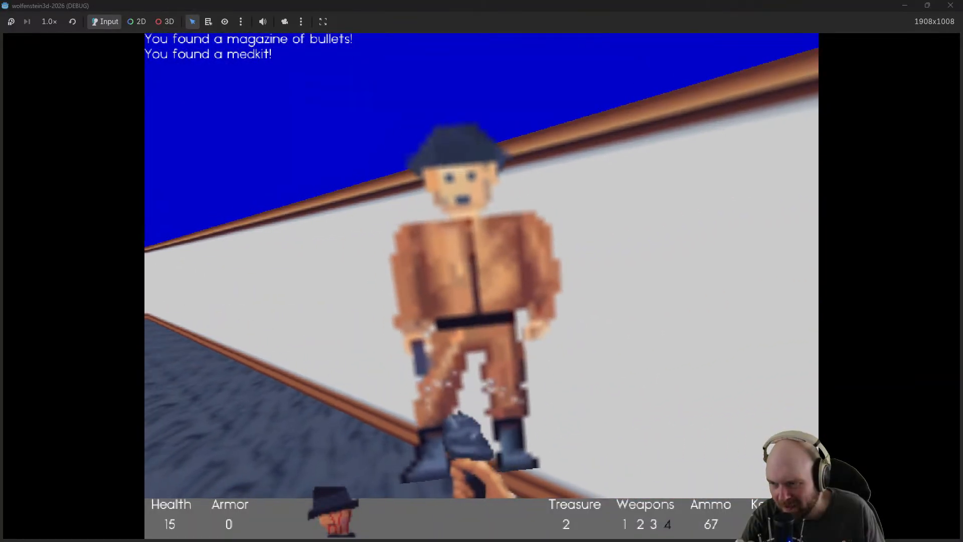
left_click(482, 286)
key("w")
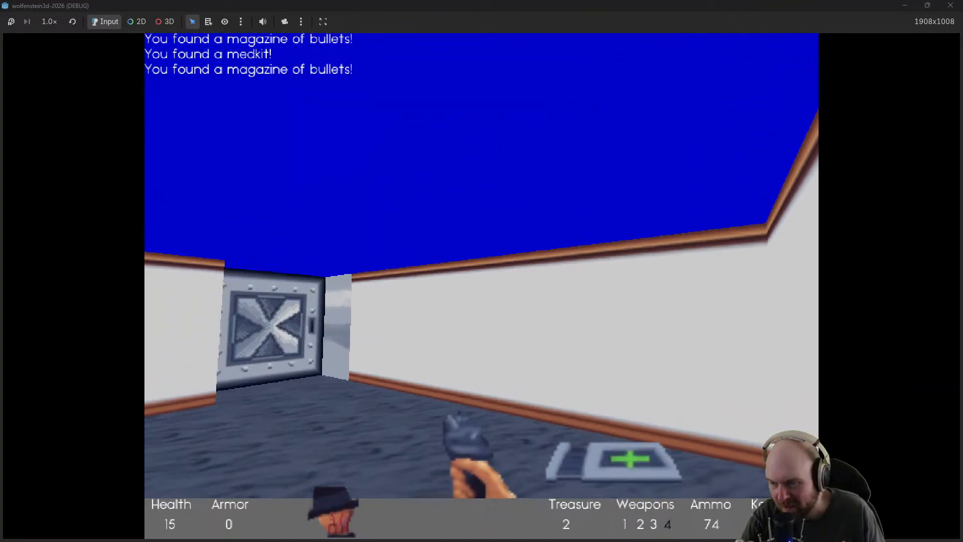
Pick up the medkit on the white-walled room's floor and leave through the metal door to the grey stone corridors
key("w")
key("e")
key("w")
key("e")
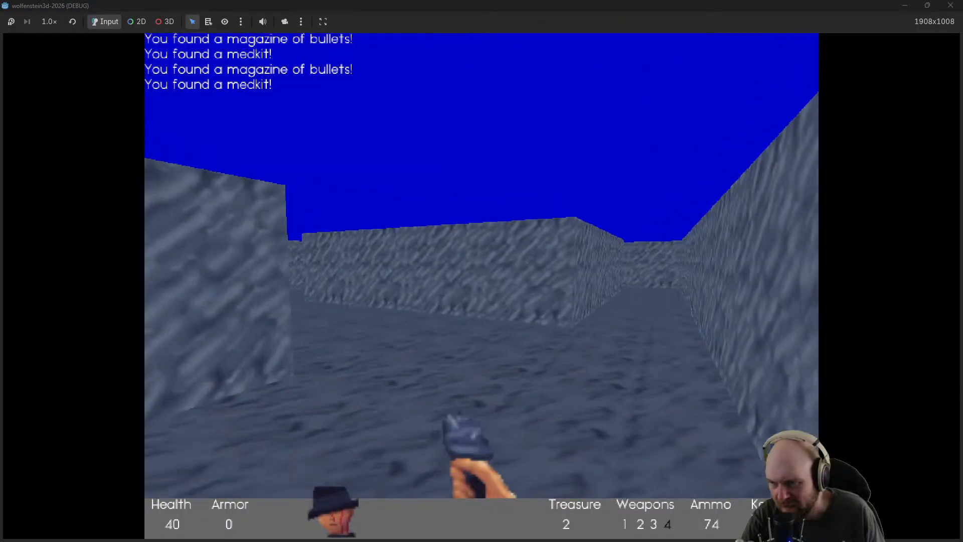
Walk through the grey stone corridors into the brown-and-grey stone passage and open the metal door at its end
key("w")
key("w")
key("w")
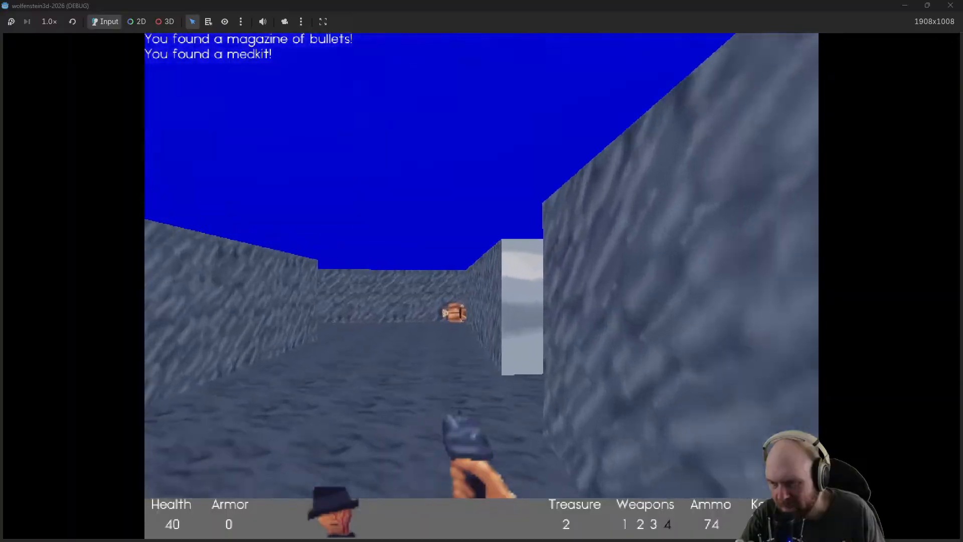
key("w")
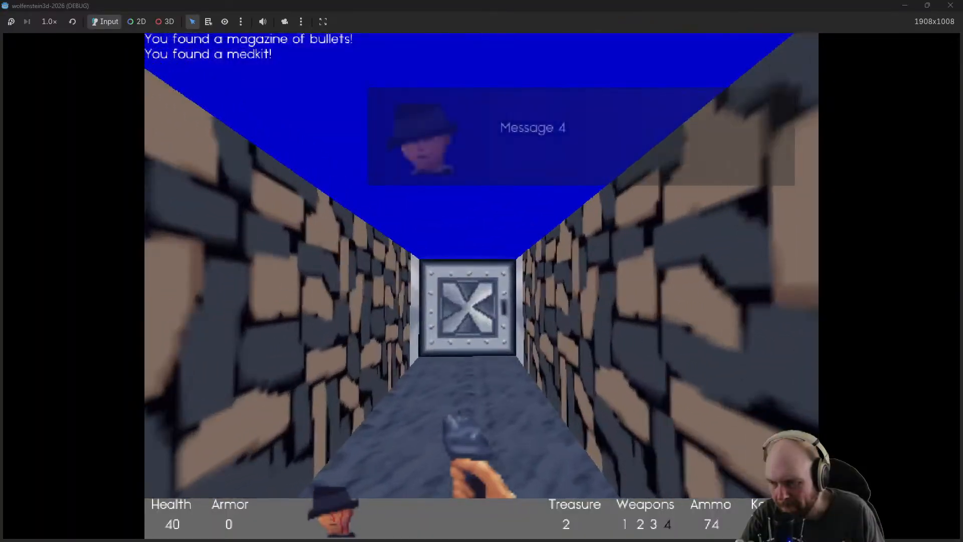
key("w")
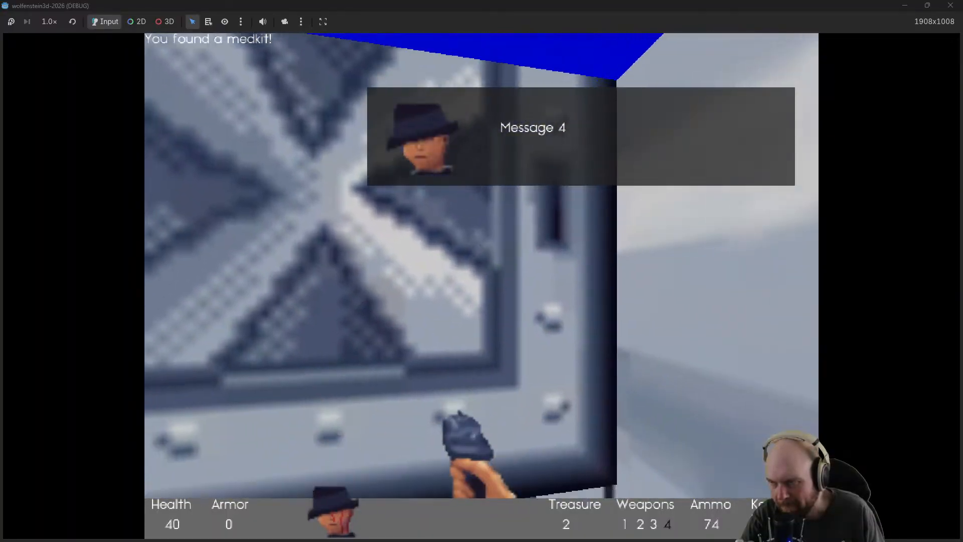
key("e")
key("w")
Shoot the guards in the white-walled rooms behind the door and collect their magazines
left_click(481, 286)
key("w")
left_click(481, 286)
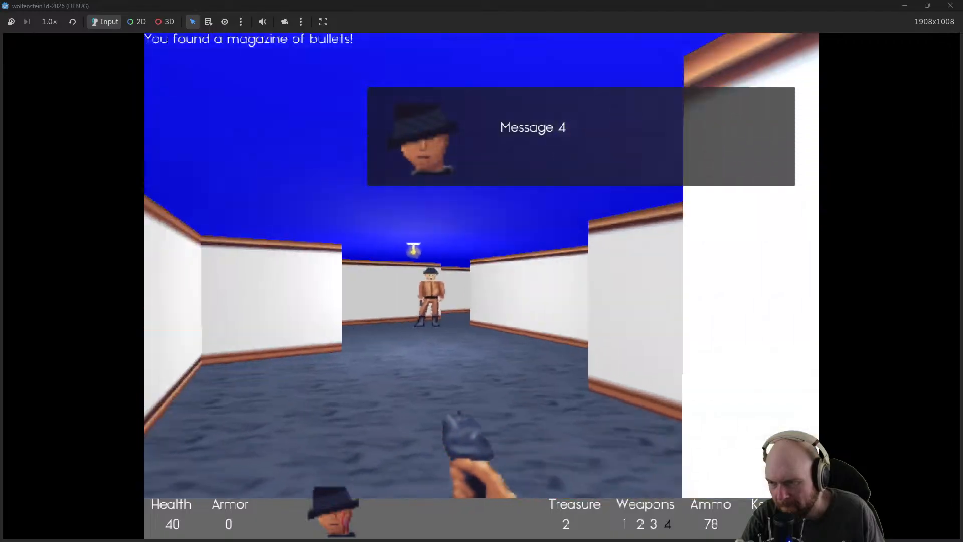
left_click(482, 286)
left_click(482, 286)
key("w")
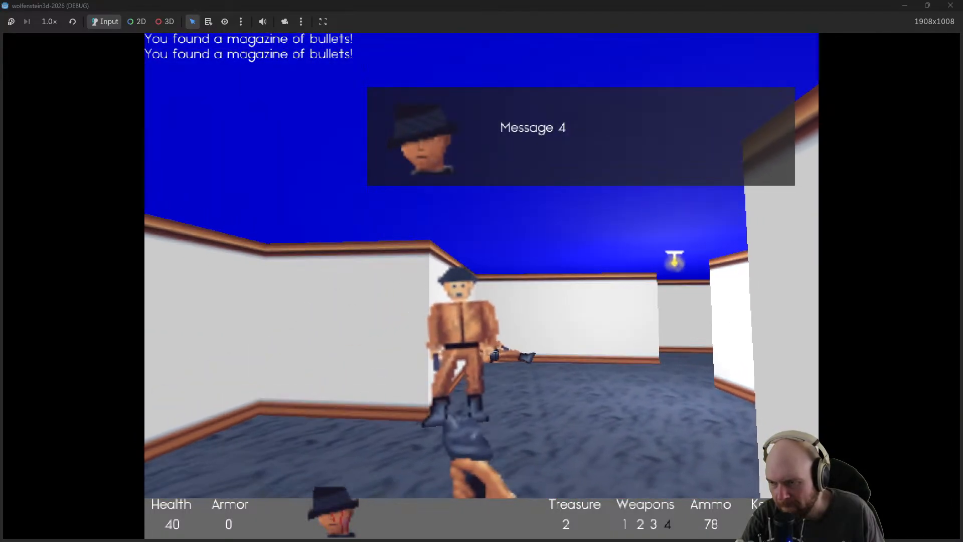
left_click(481, 286)
left_click(482, 286)
key("w")
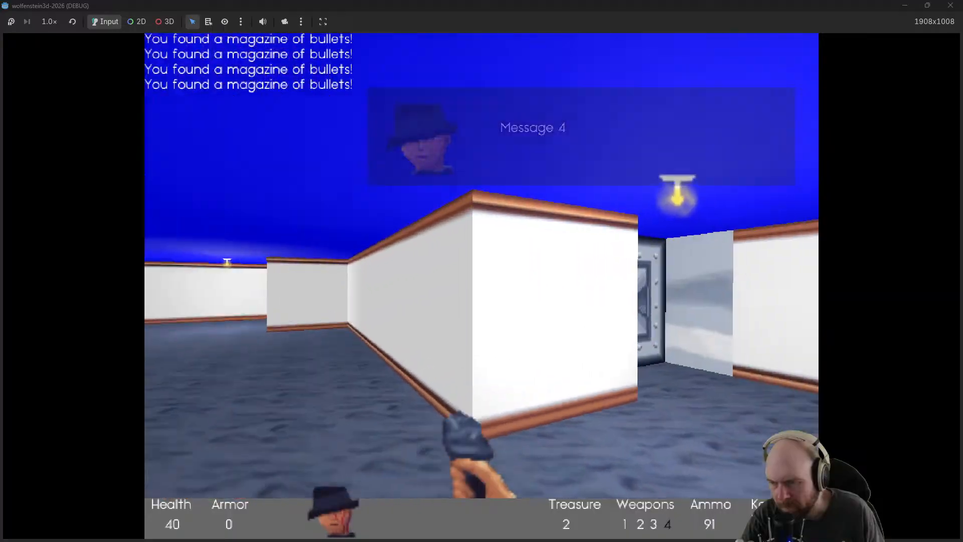
Open the next metal door, shoot the guard in the corner and collect the medkit and magazines
key("s")
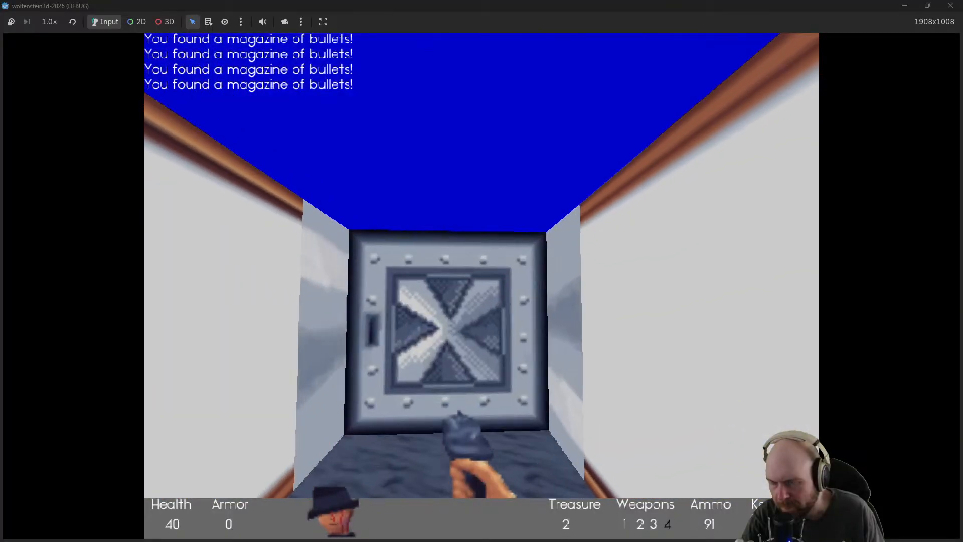
key("w")
key("e")
left_click(482, 286)
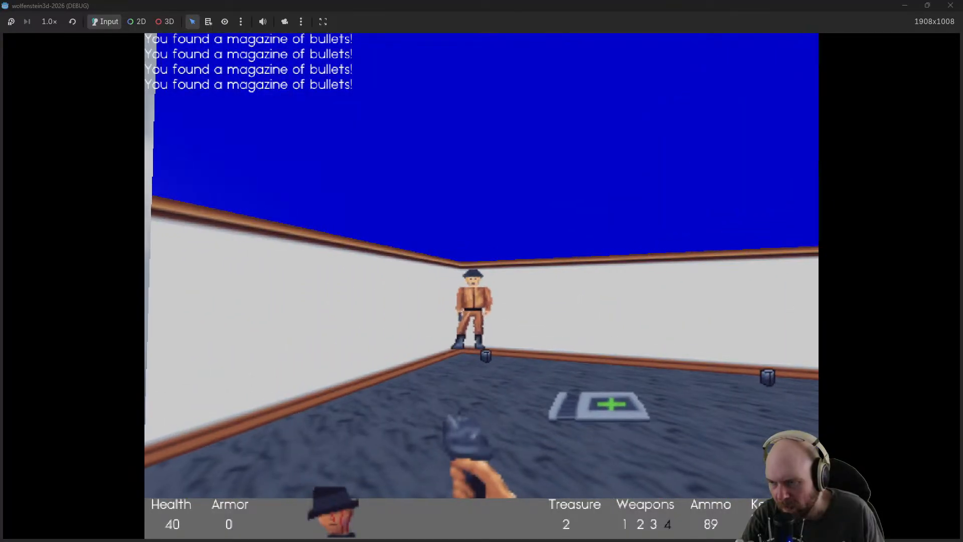
key("w")
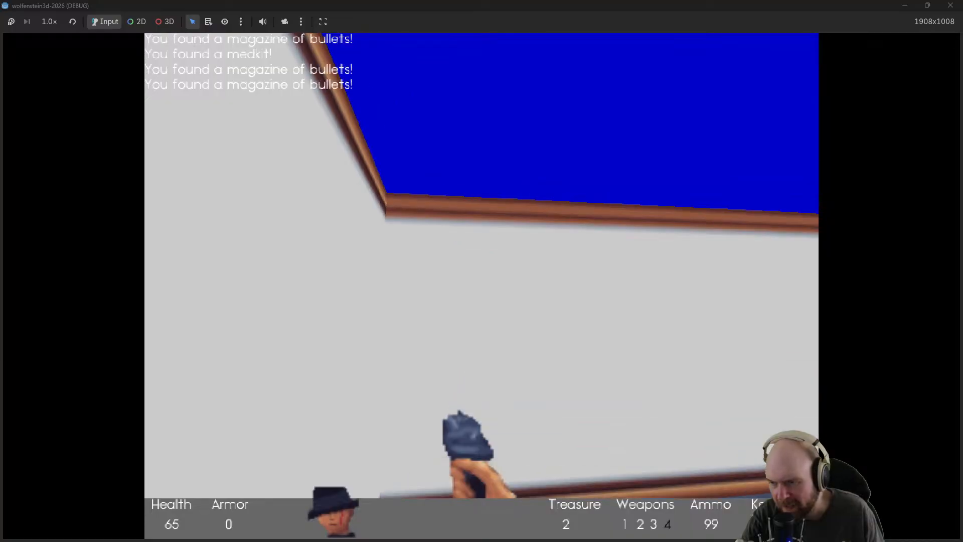
Walk back through the white-walled rooms and open the metal door to the wood-panelled corridors
key("w")
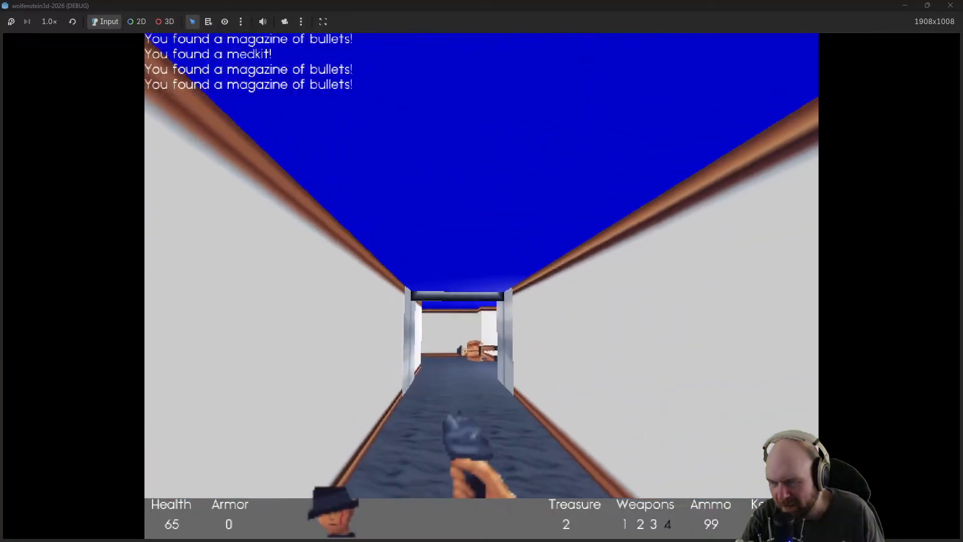
key("w")
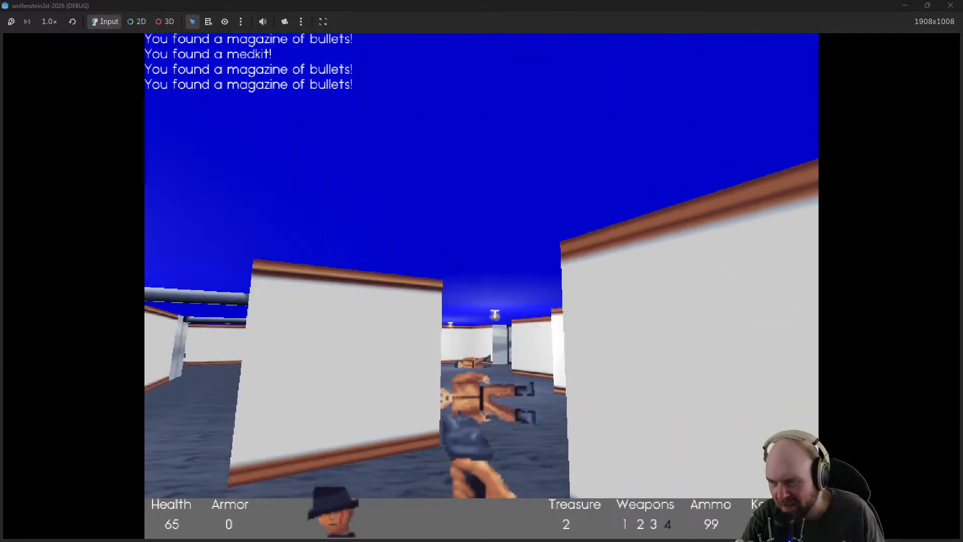
key("w")
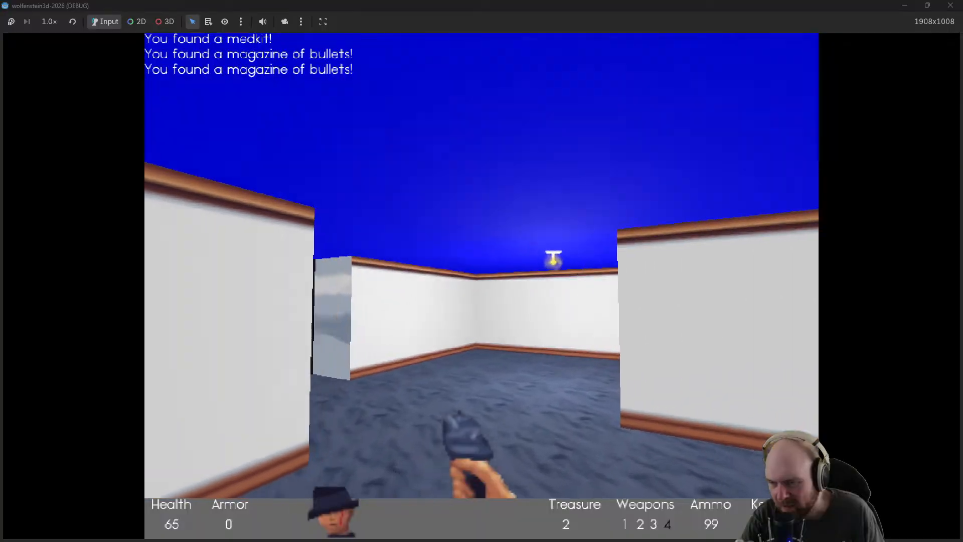
key("w")
key("e")
Shoot the guards at the entrance to the wood-panelled corridors and collect their magazines
left_click(482, 286)
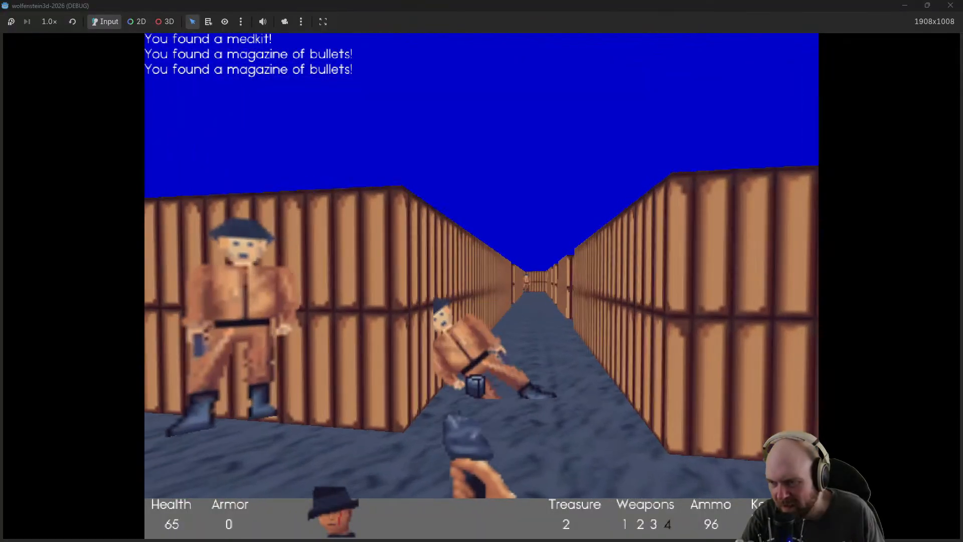
left_click(481, 287)
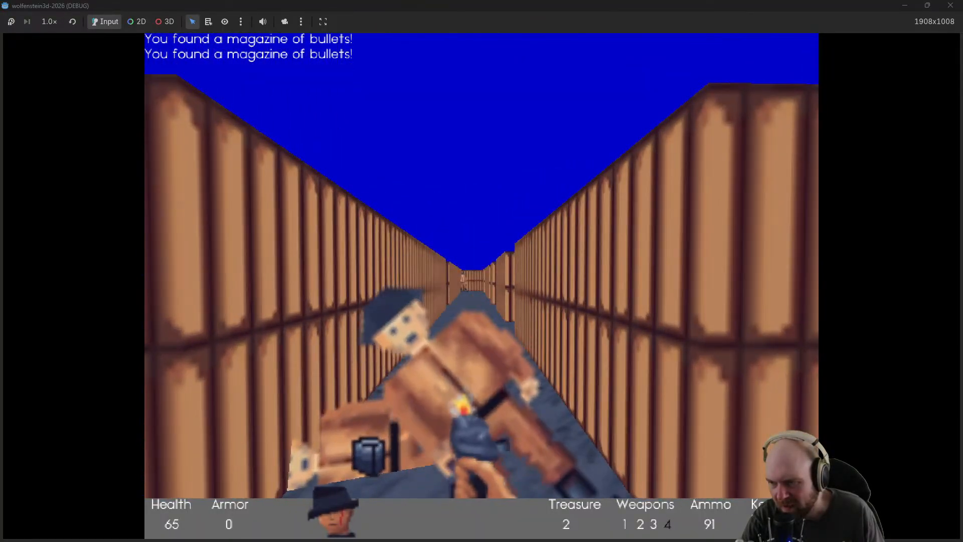
key("w")
left_click(482, 286)
left_click(482, 286)
key("w")
left_click(482, 286)
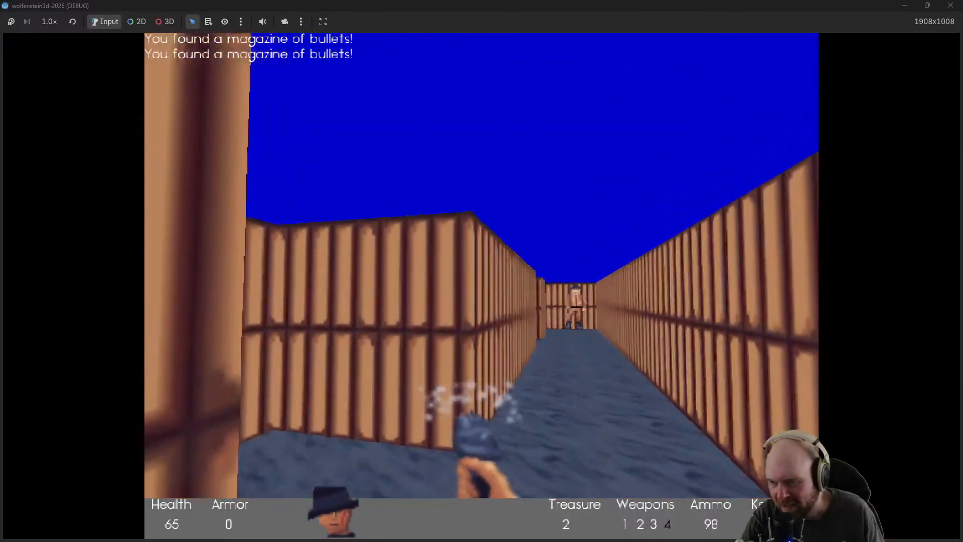
Fight the guards along the first wood-panelled corridors and pick up a dropped magazine
left_click(482, 286)
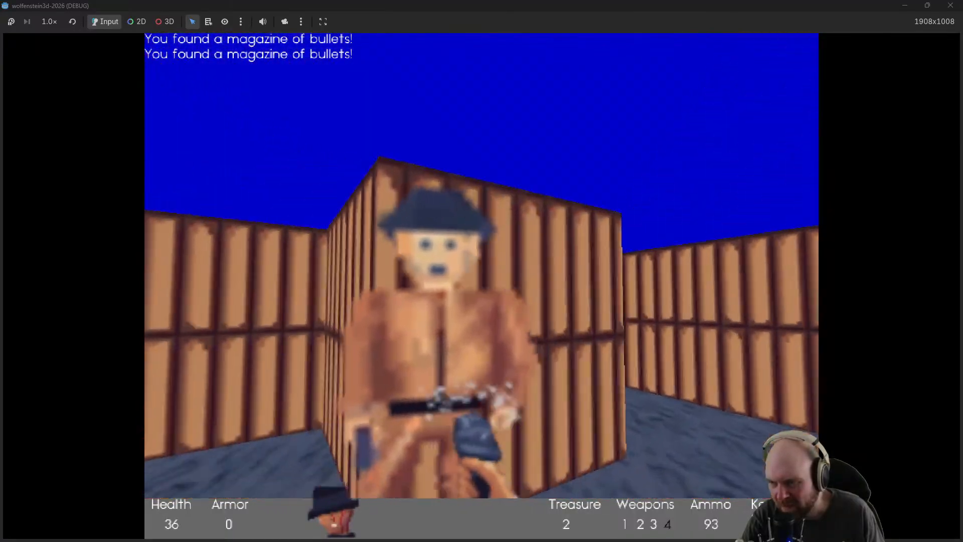
left_click(483, 286)
left_click(483, 286)
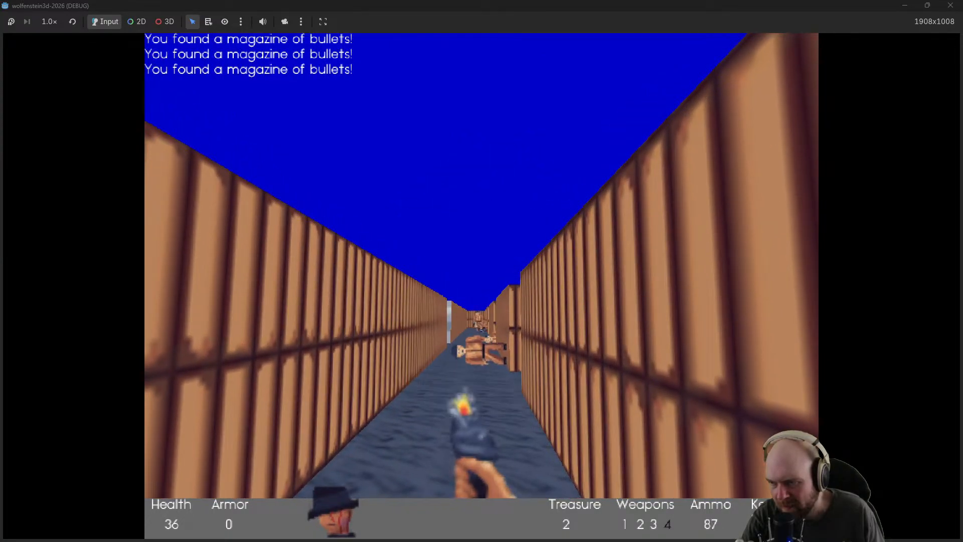
left_click(482, 286)
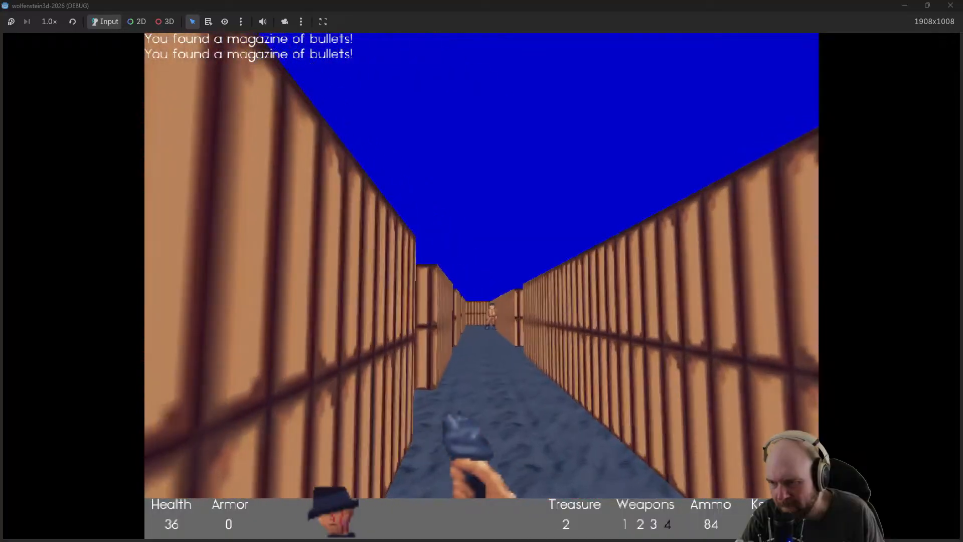
left_click(482, 286)
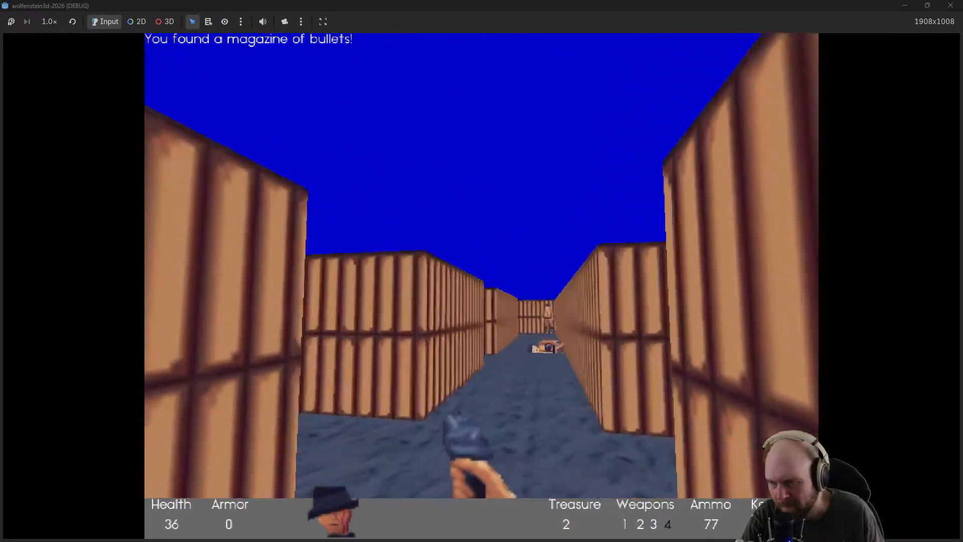
Advance deeper into the wood-panelled maze, shooting the distant guards and collecting their magazines
key("w")
left_click(482, 286)
left_click(482, 286)
left_click(482, 286)
left_click(482, 286)
left_click(481, 286)
left_click(482, 286)
key("w")
left_click(481, 286)
left_click(482, 287)
left_click(483, 286)
key("w")
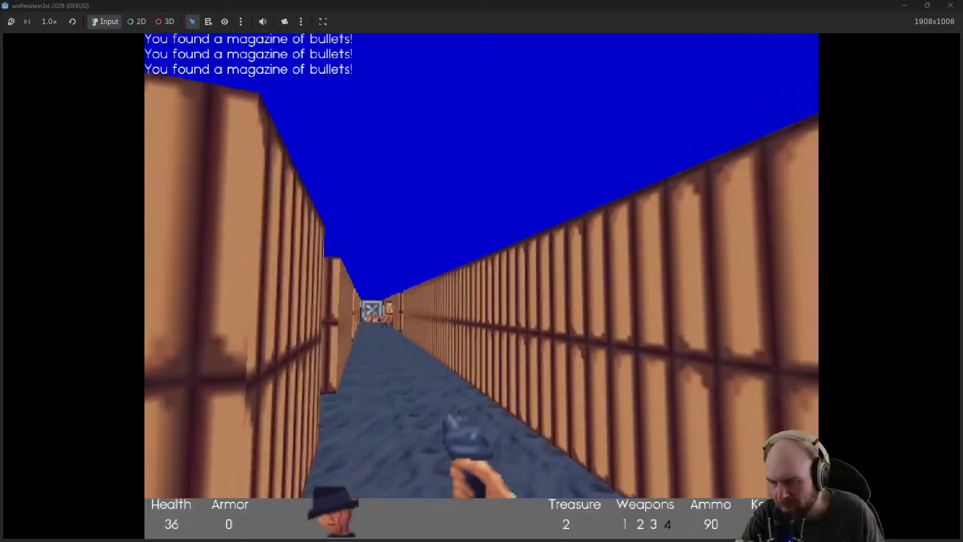
Shoot the guard in the long corridor leading to the metal door and pick up the magazines
left_click(482, 286)
left_click(482, 286)
left_click(482, 286)
left_click(482, 287)
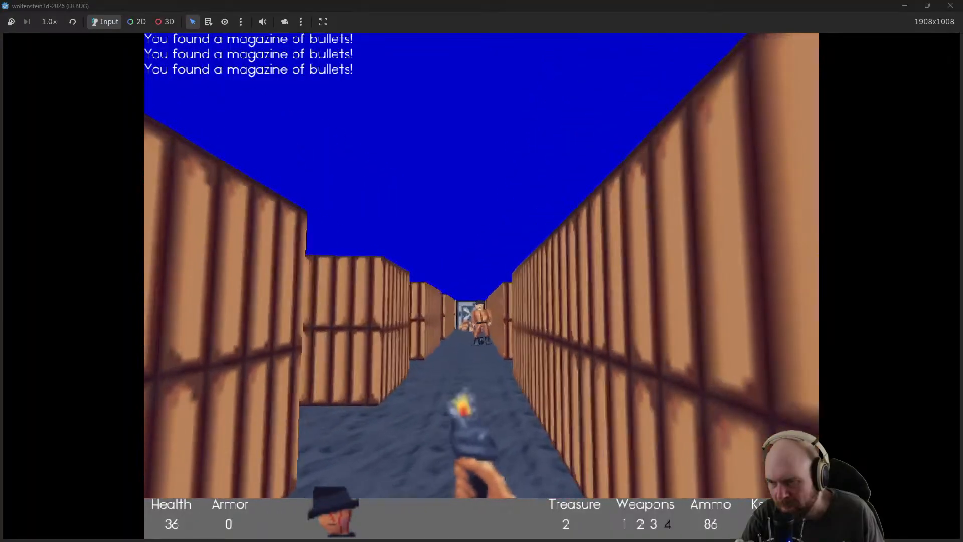
key("w")
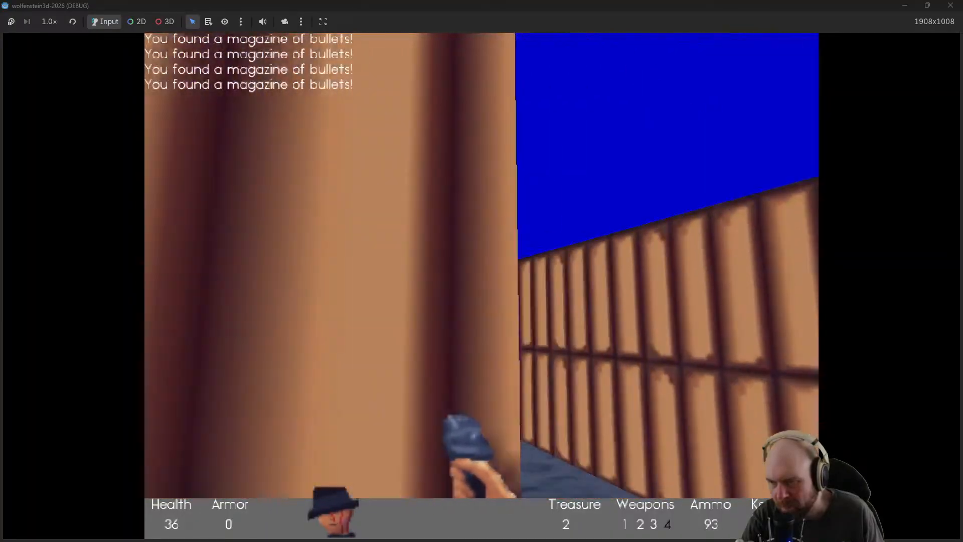
key("w")
key("w")
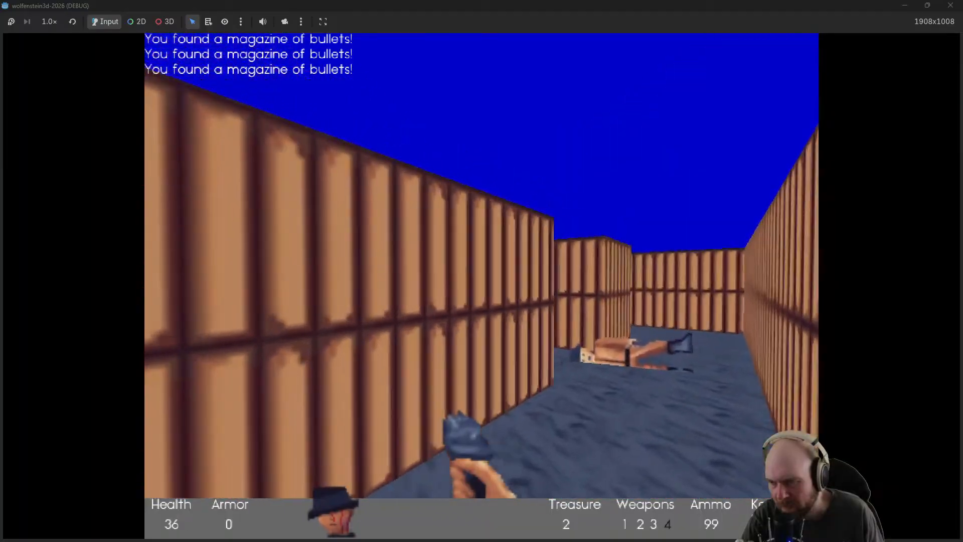
Explore the wood-panelled side passages and fire at the guards down the long straight corridor
key("w")
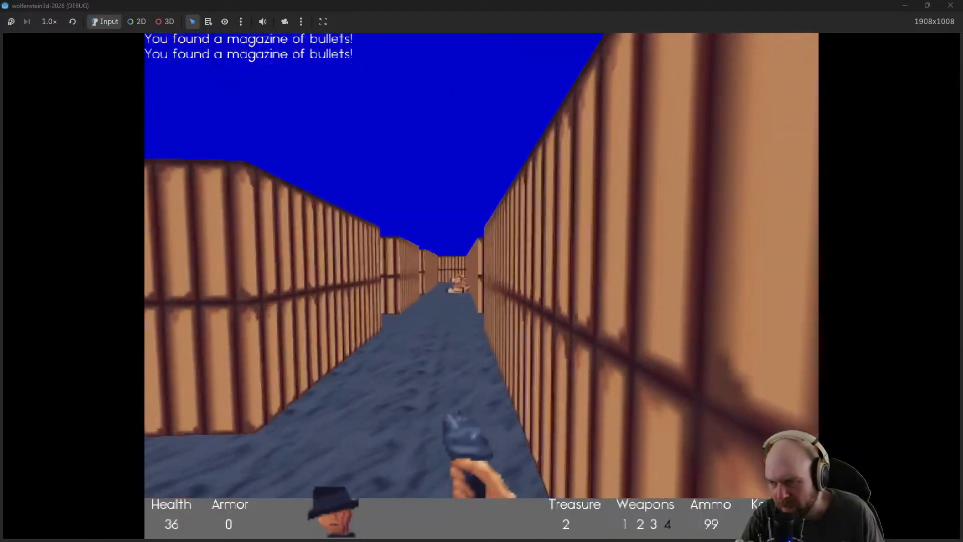
key("w")
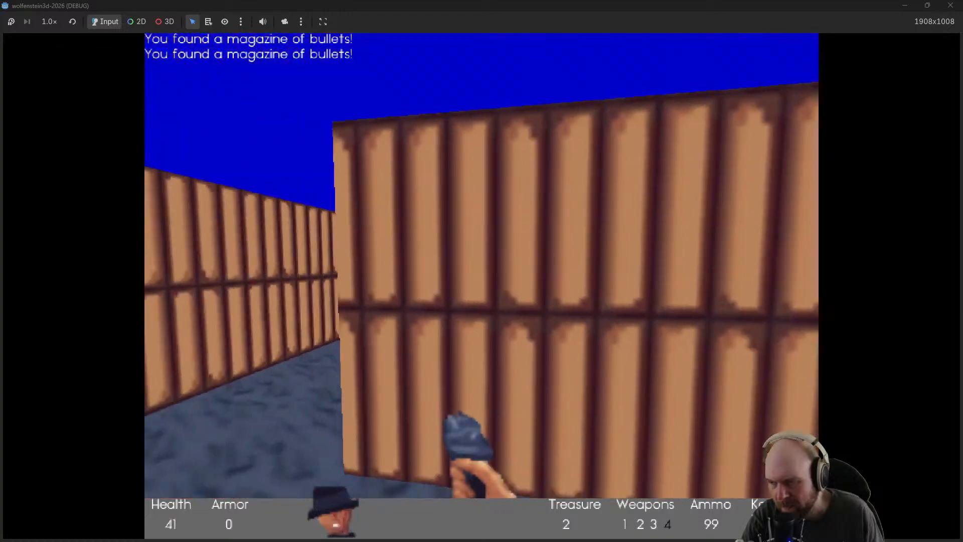
key("w")
left_click(482, 286)
left_click(481, 286)
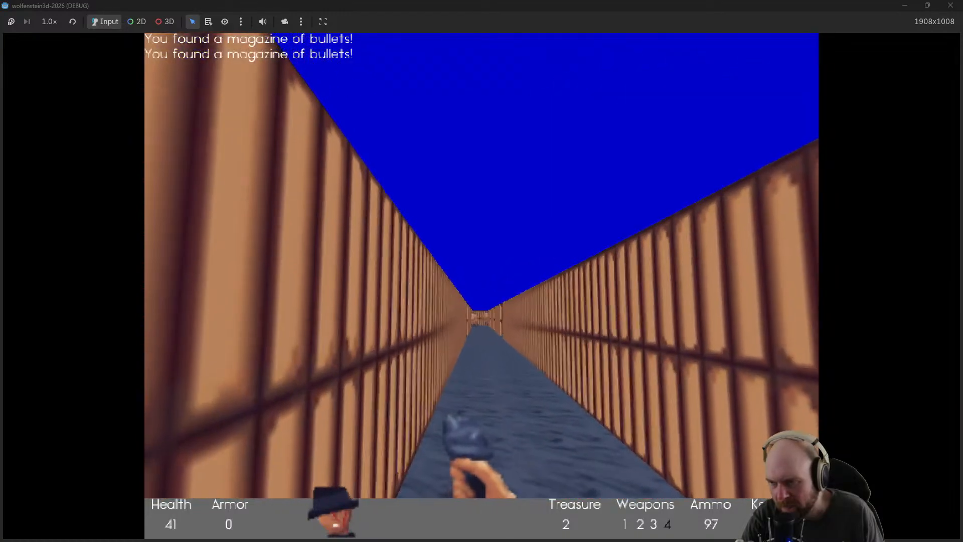
left_click(481, 287)
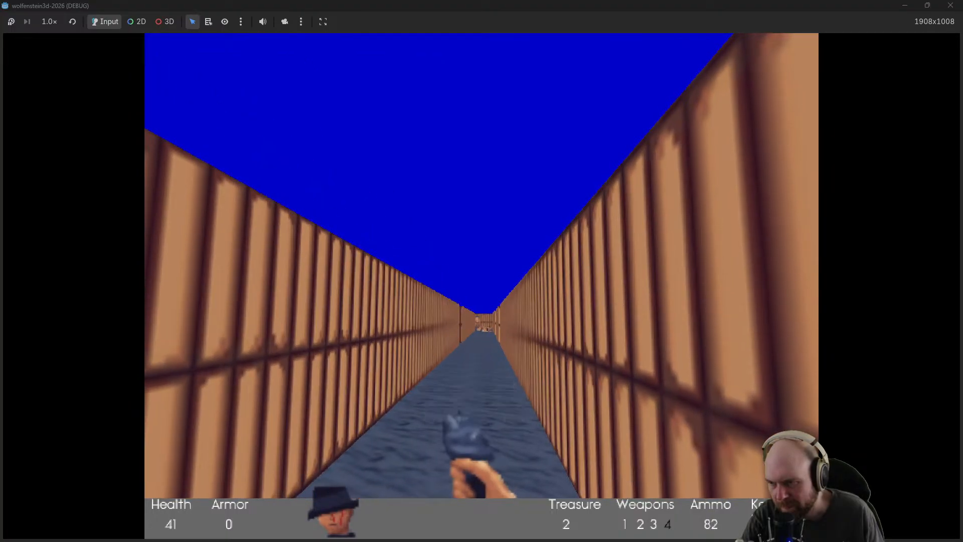
Walk through the remaining wood-panelled passages and open the metal door in the side wall
key("w")
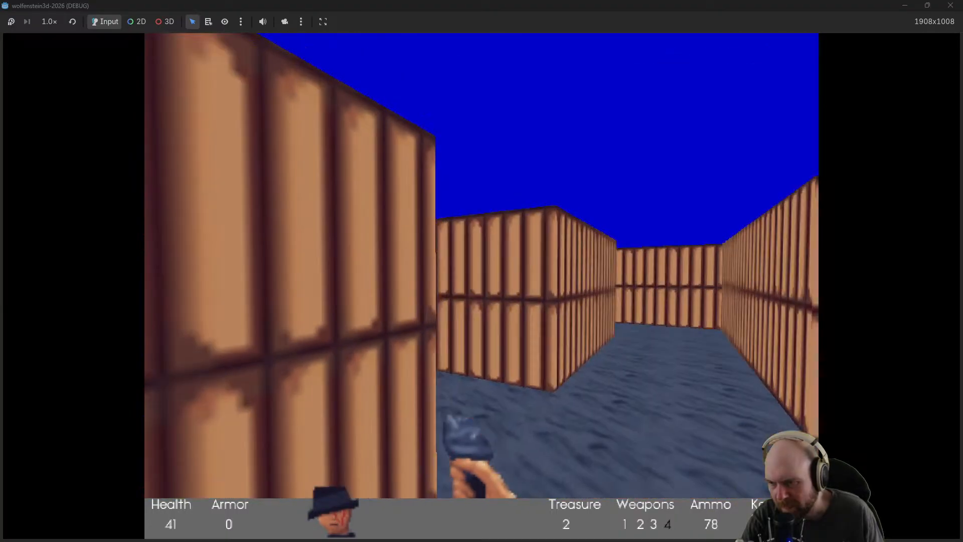
key("w")
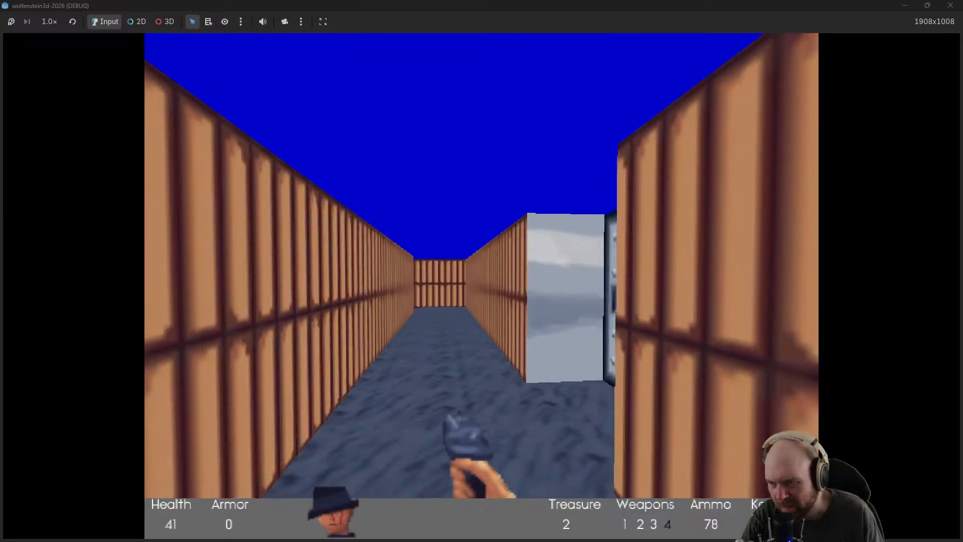
key("e")
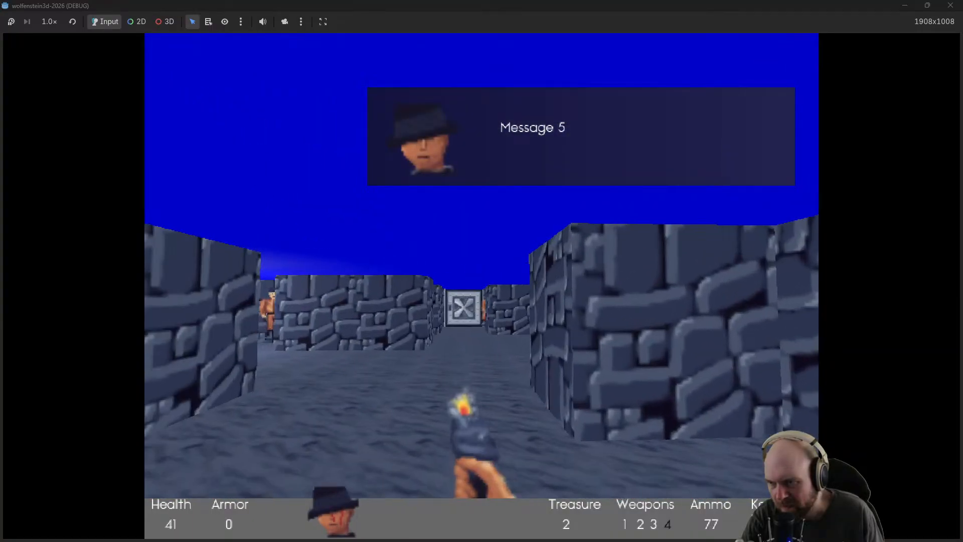
Enter the blue stone area and shoot the guards around its corners and near the metal doors
key("w")
key("a")
left_click(481, 286)
key("d")
left_click(482, 286)
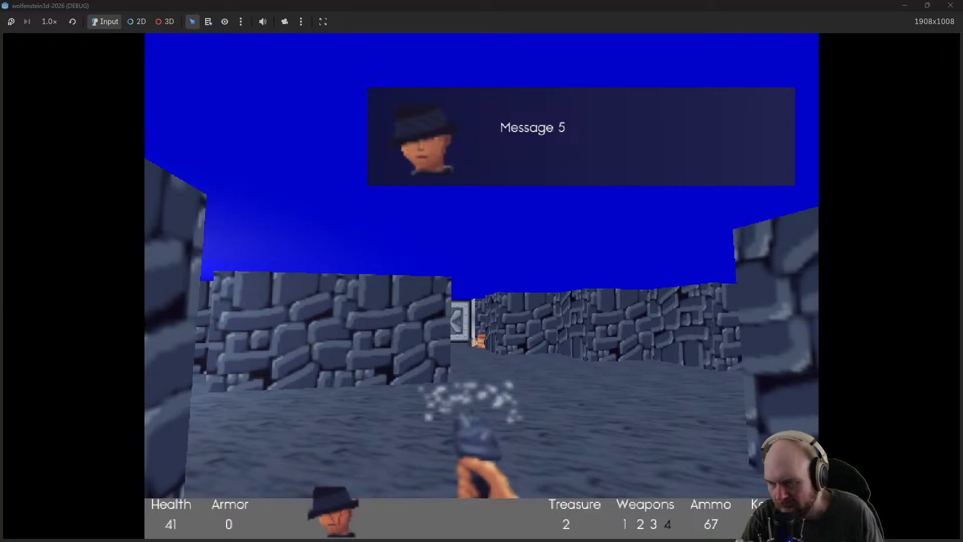
key("w")
left_click(482, 286)
left_click(481, 286)
key("d")
left_click(481, 287)
left_click(482, 285)
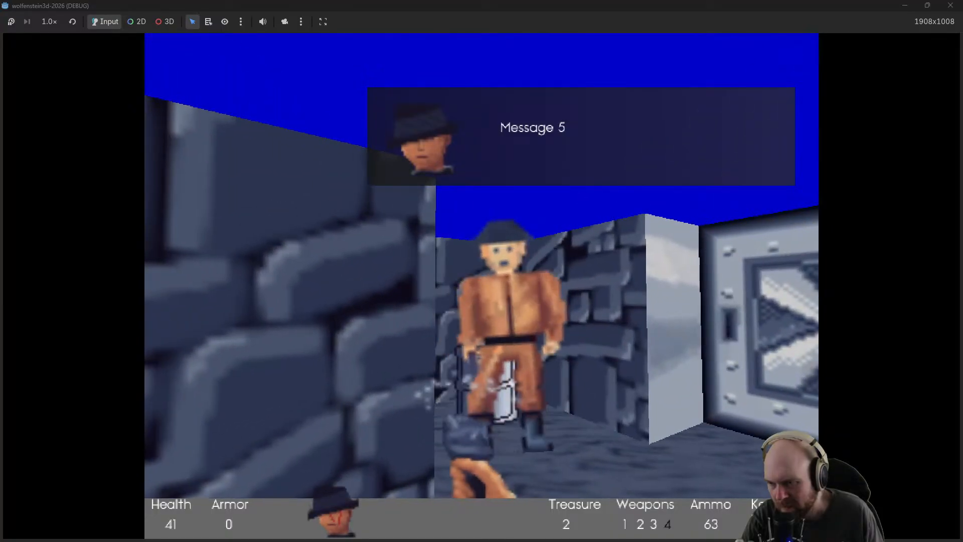
left_click(482, 286)
left_click(482, 286)
left_click(481, 286)
Shoot the guard in the blue stone corner and collect the magazines on the way to the next metal door
key("w")
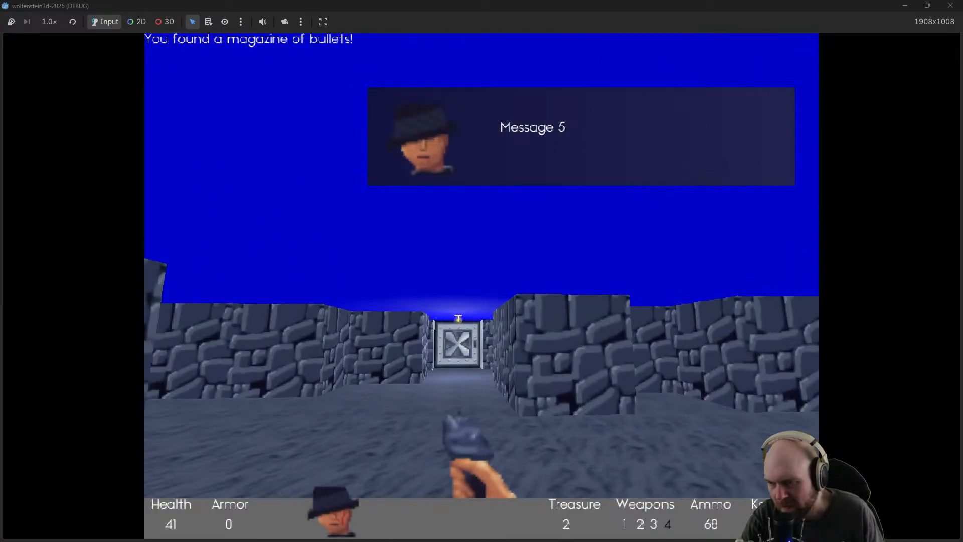
key("w")
left_click(482, 287)
left_click(482, 286)
left_click(482, 285)
key("w")
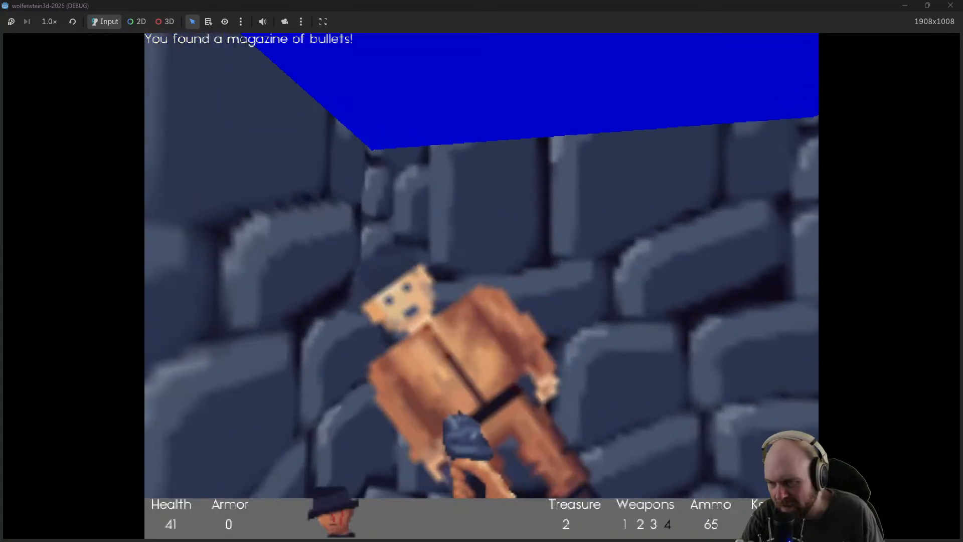
key("w")
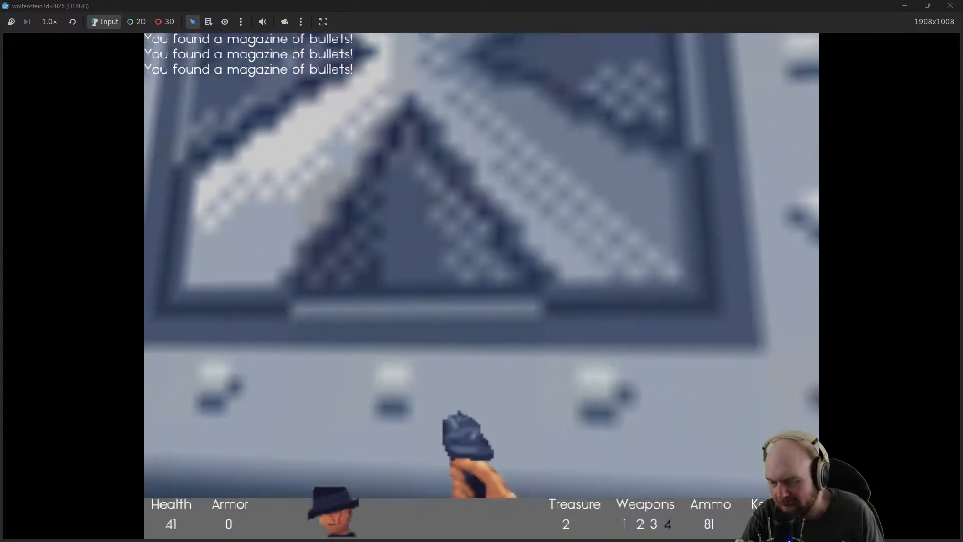
Open the metal door to the purple-walled barrel room and shoot the guards straight ahead
key("e")
key("w")
left_click(482, 286)
key("s")
left_click(483, 287)
left_click(482, 286)
key("w")
left_click(482, 286)
left_click(482, 287)
key("w")
left_click(482, 286)
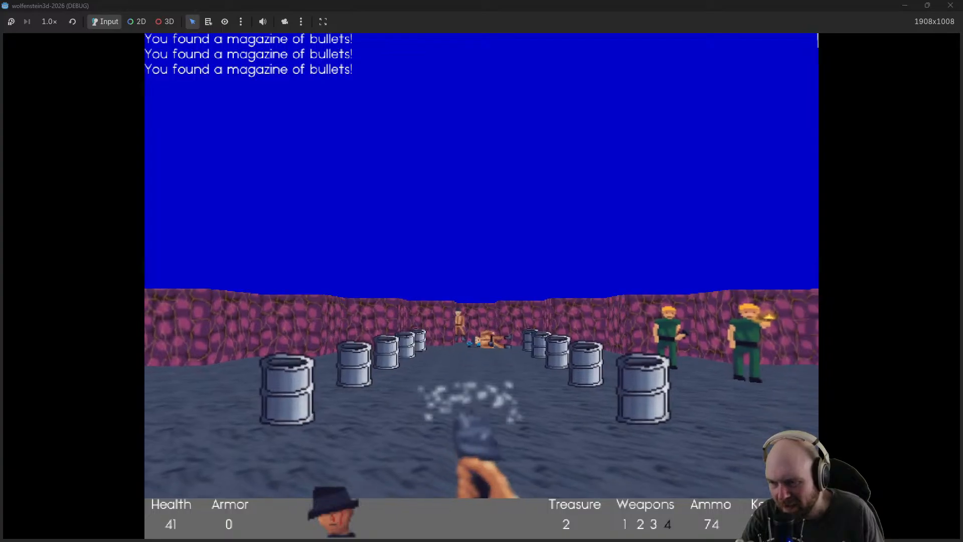
Fire at the green-uniformed officers beside the row of barrels in the purple-walled room
left_click(482, 286)
left_click(482, 286)
left_click(482, 286)
left_click(482, 287)
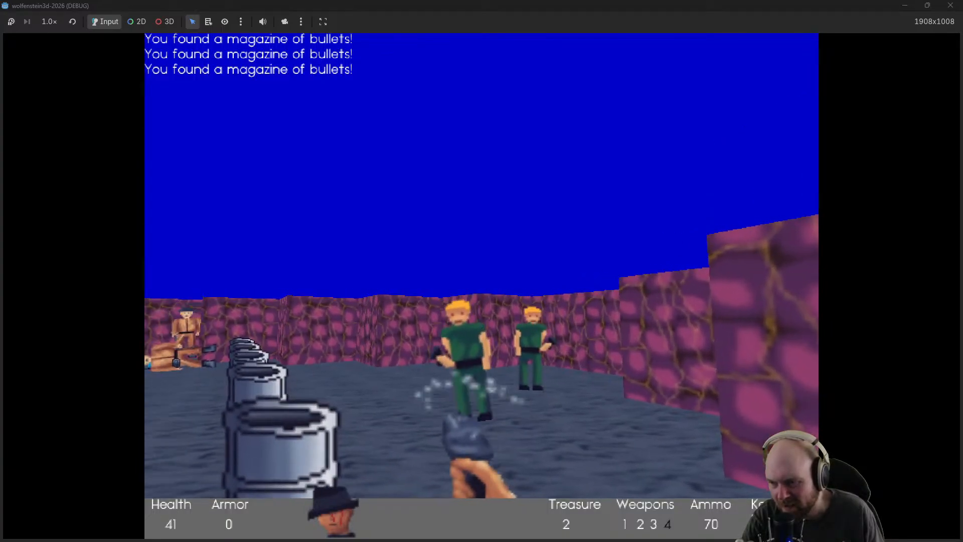
left_click(482, 286)
left_click(481, 286)
left_click(482, 287)
left_click(482, 286)
key("w")
left_click(482, 286)
left_click(482, 286)
left_click(482, 286)
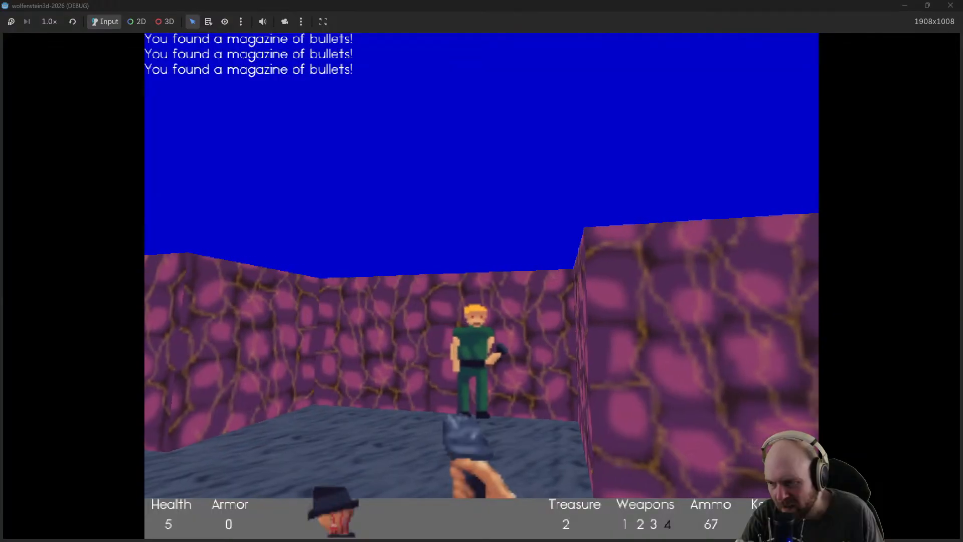
Fight the remaining green-uniformed officer and the brown-uniformed guard among the purple walls
left_click(483, 286)
key("w")
left_click(482, 286)
left_click(482, 286)
left_click(482, 286)
key("w")
left_click(482, 286)
left_click(482, 287)
left_click(482, 286)
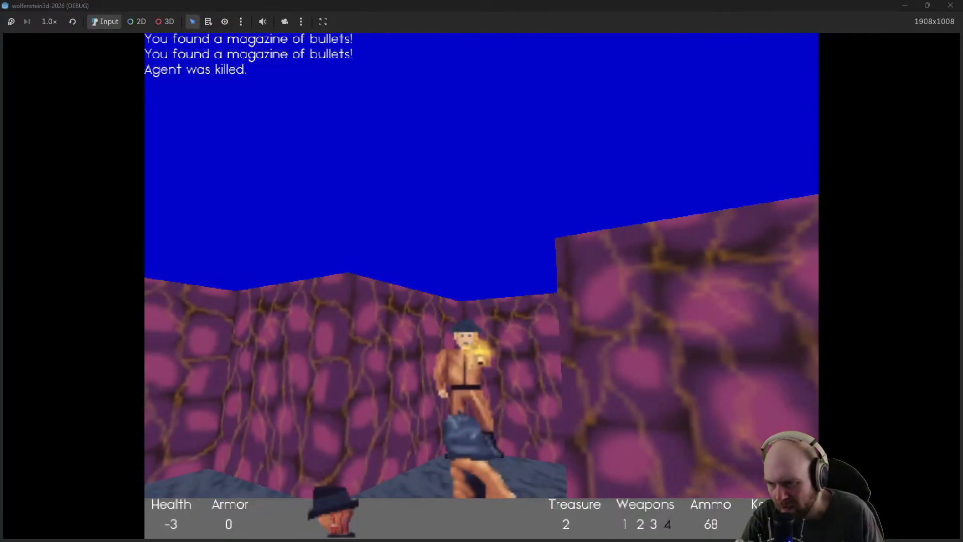
Finish off the guard in the purple-walled room and collect the silver key and magazines
left_click(482, 287)
key("w")
left_click(482, 287)
left_click(482, 286)
left_click(482, 286)
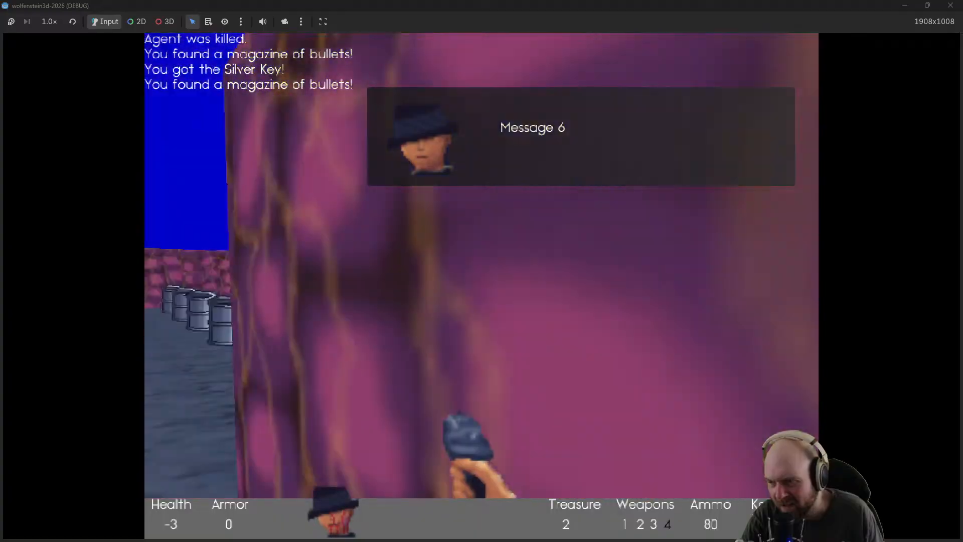
Leave the purple-walled barrel room through its metal door and return to the blue stone area
key("w")
key("w")
key("e")
key("w")
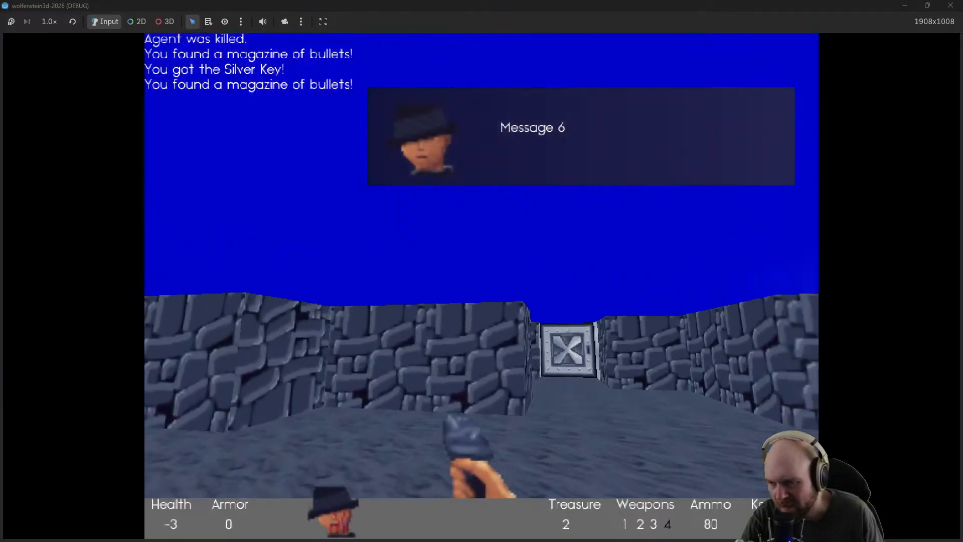
Shoot the last guard in the blue stone area and leave through the metal door to the wood-panelled corridors
left_click(481, 287)
left_click(481, 286)
key("w")
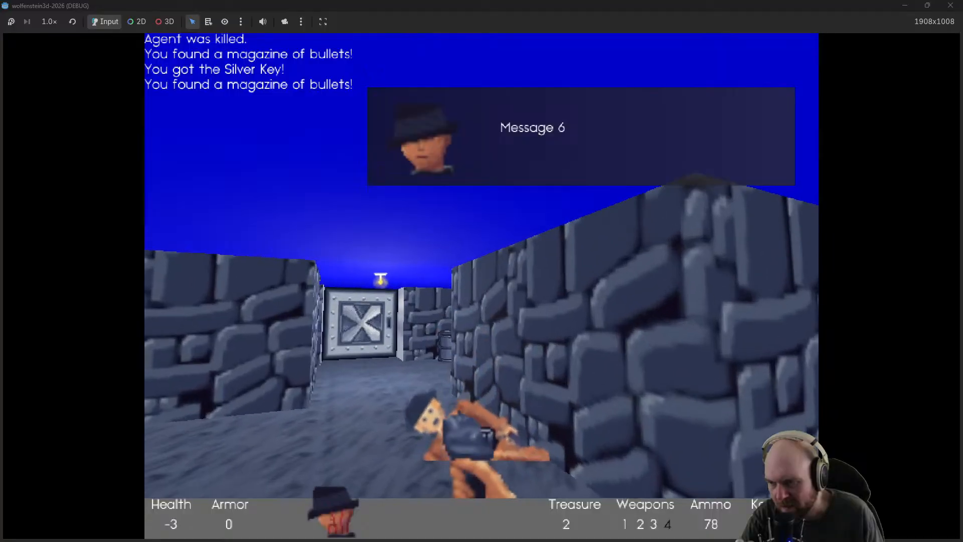
key("w")
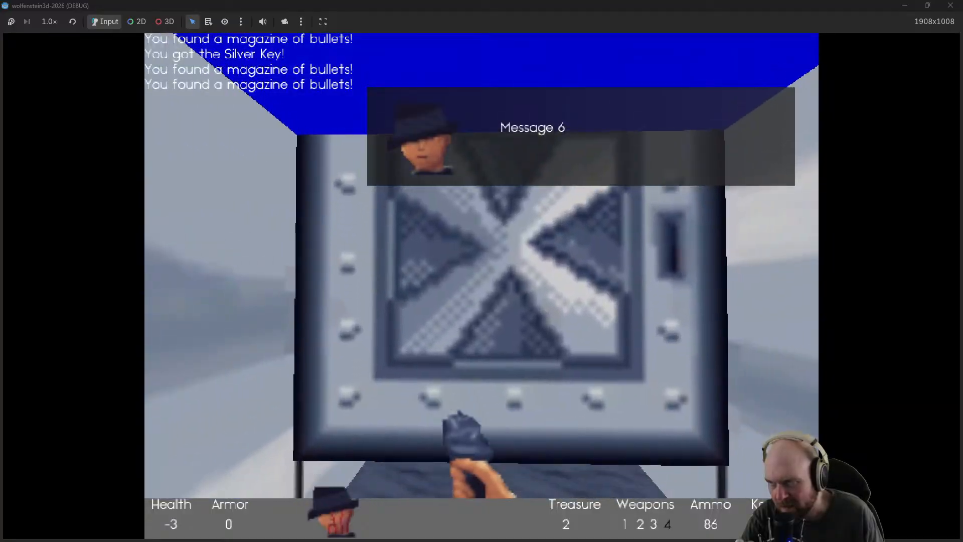
key("e")
key("w")
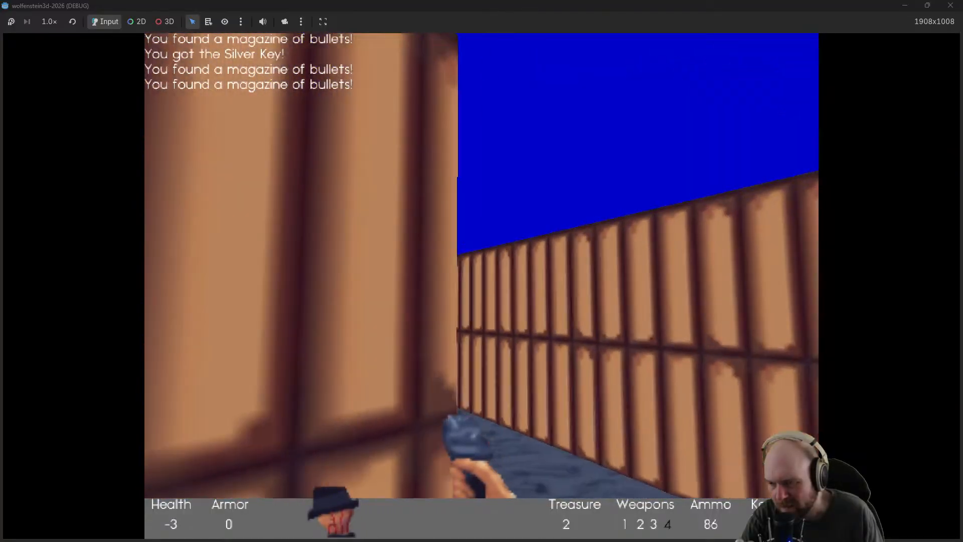
Walk the wood-panelled corridors, collect the box of grenades, Automatic Pistol and magazines, and return to the blue stone area
key("w")
key("d")
key("w")
key("e")
key("w")
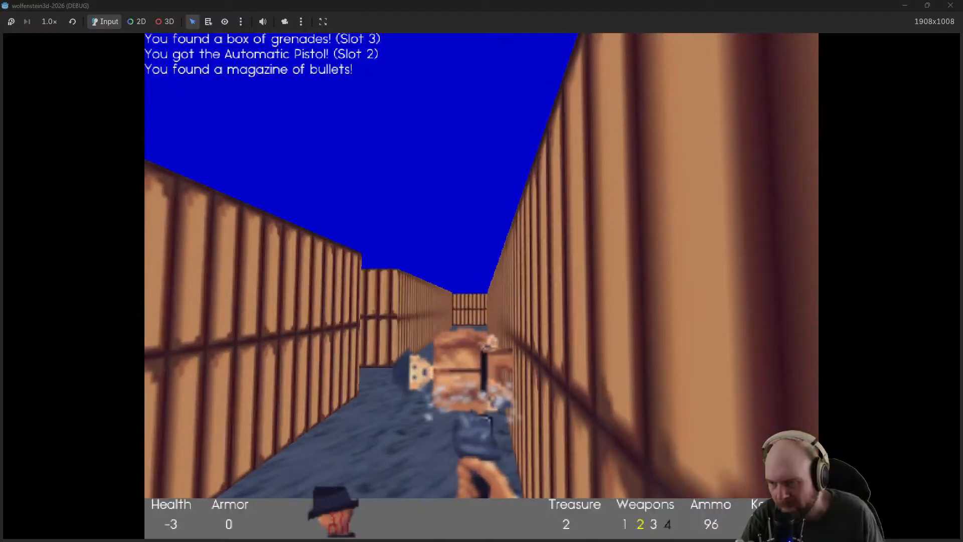
key("w")
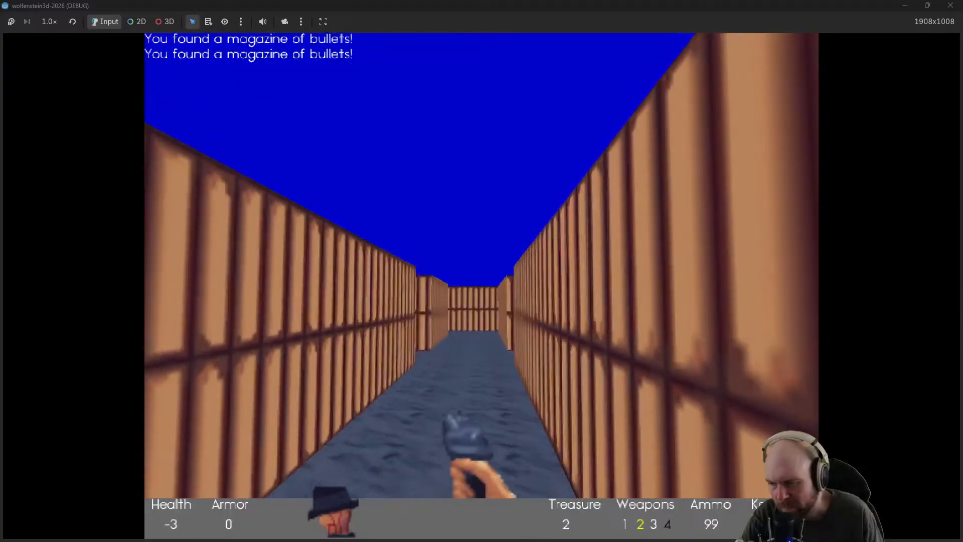
key("w")
key("w")
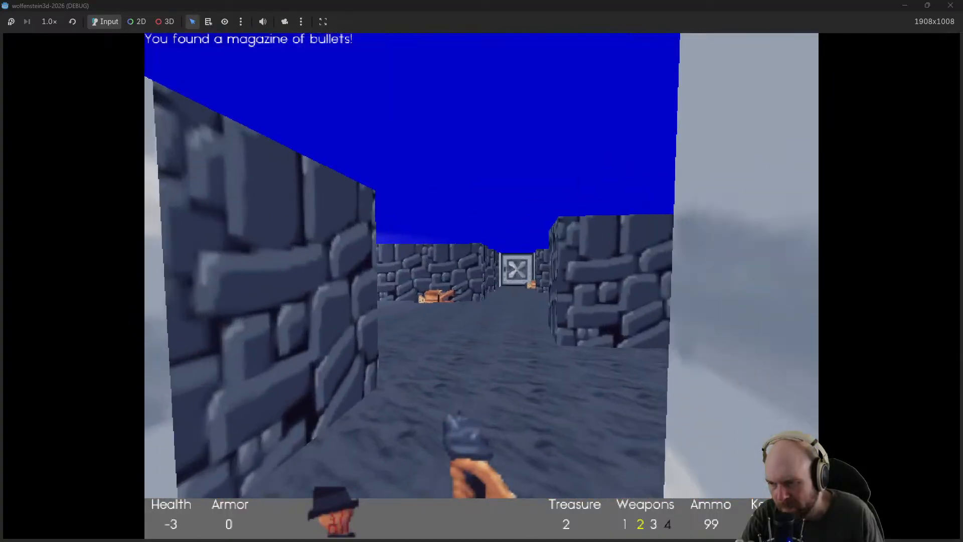
Cross the blue stone area and the dark-tiled corridor and open the metal door at its end
key("w")
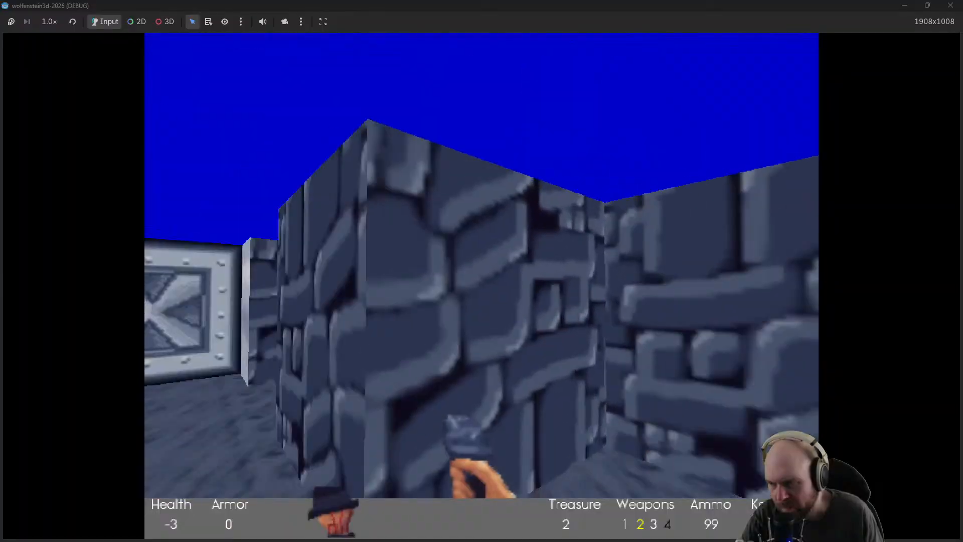
key("w")
key("w")
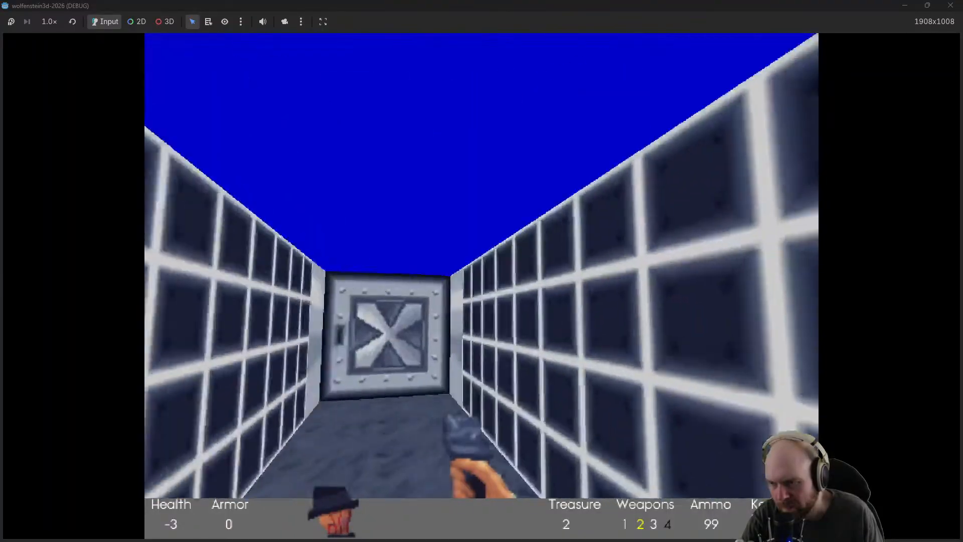
key("w")
key("e")
Shoot the brown-uniformed guards in the white-walled rooms and collect their magazines
left_click(482, 287)
left_click(482, 286)
left_click(481, 286)
key("w")
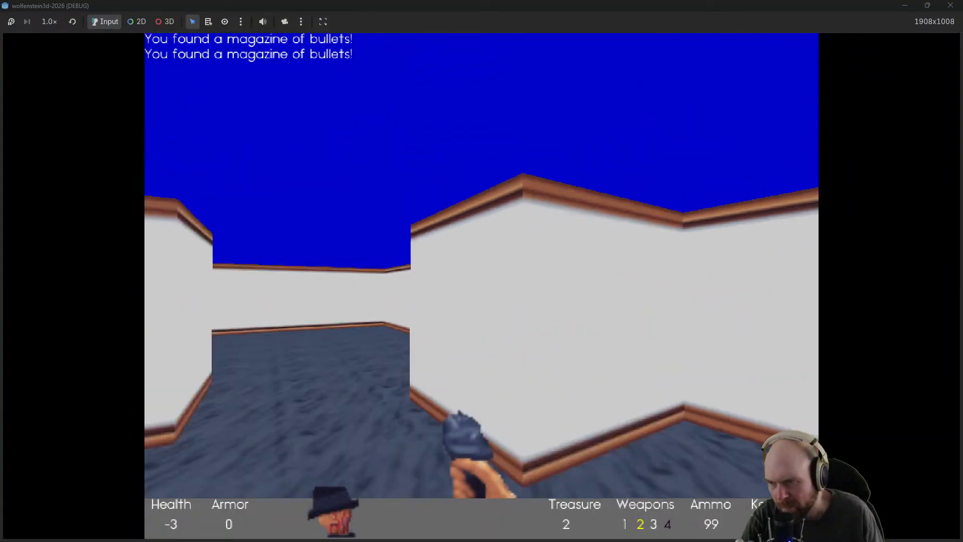
key("w")
left_click(481, 286)
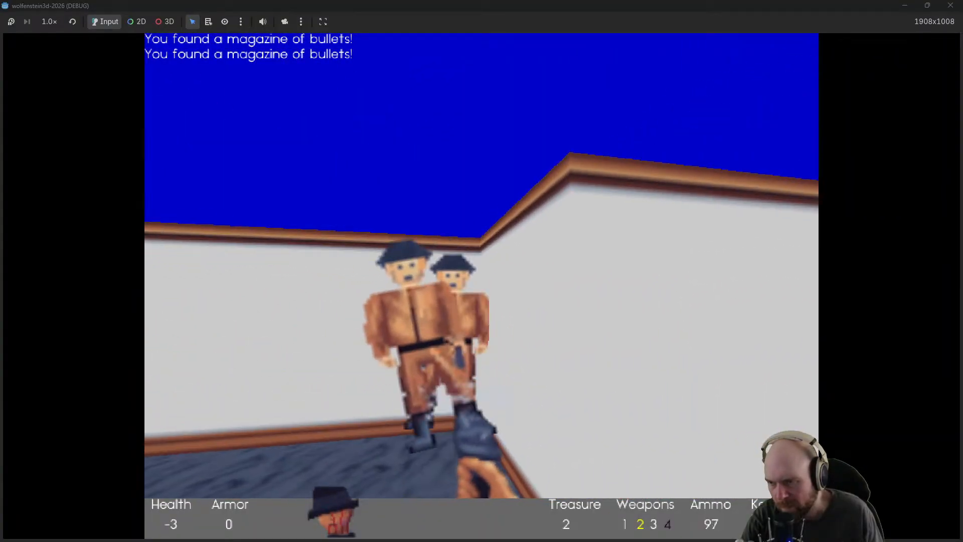
left_click(482, 286)
left_click(482, 286)
key("w")
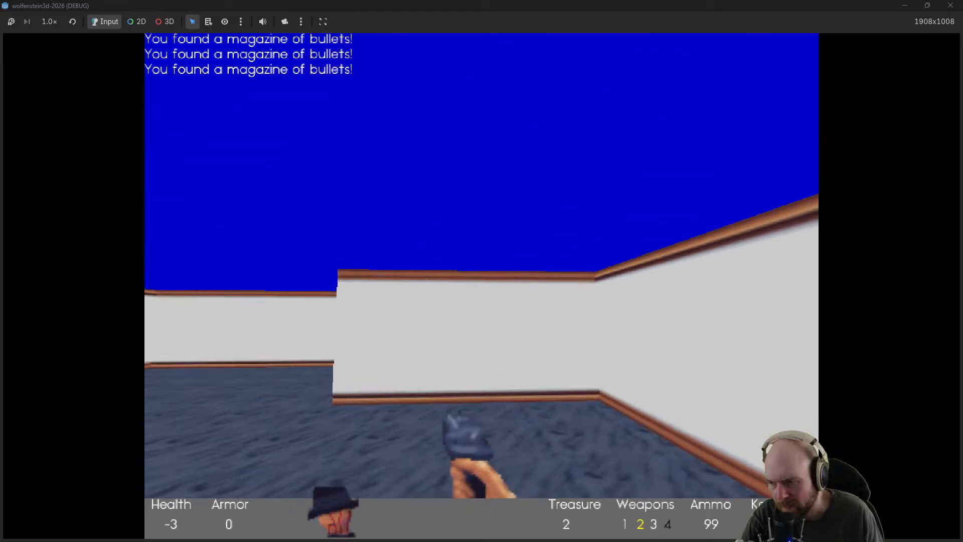
Collect the briefcase and medkit in the white-walled rooms and leave through the metal door along the dark-tiled corridor
key("w")
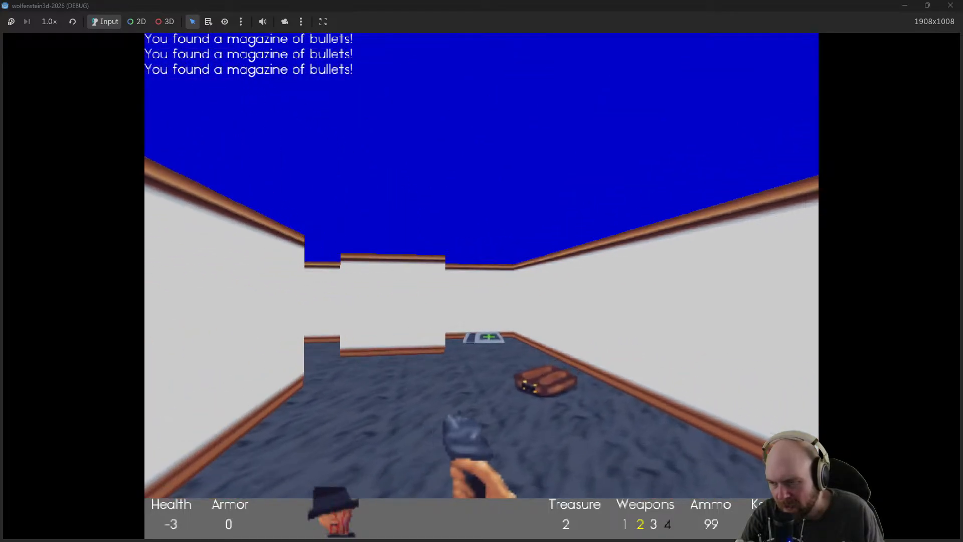
key("w")
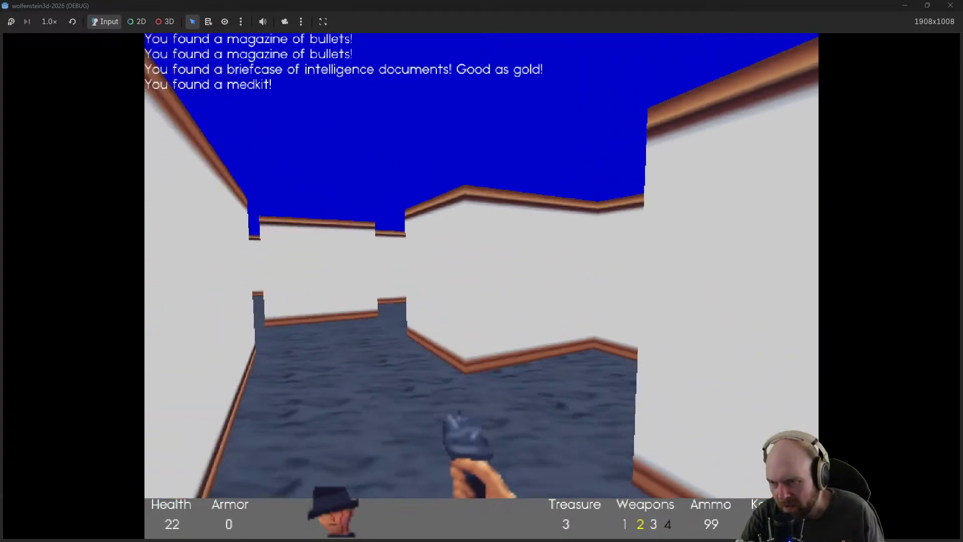
key("w")
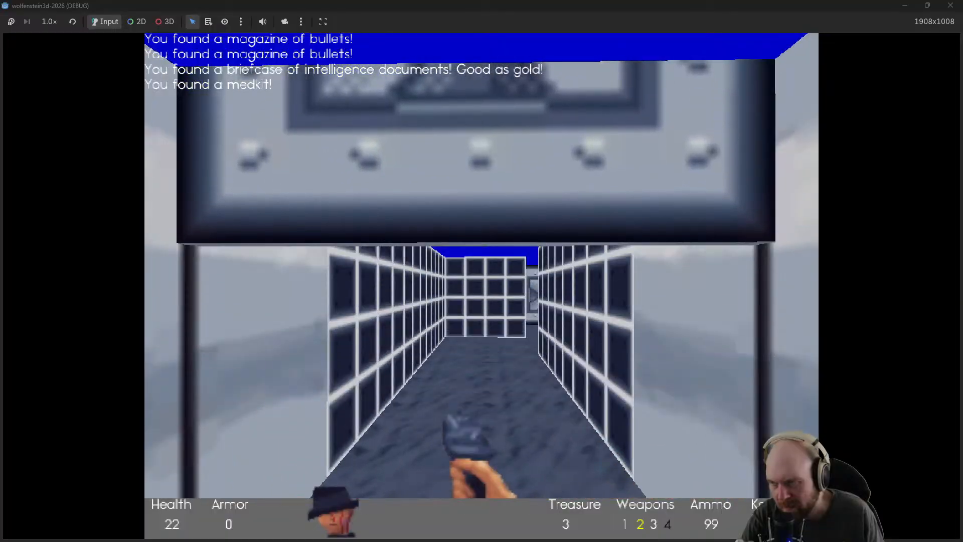
key("w")
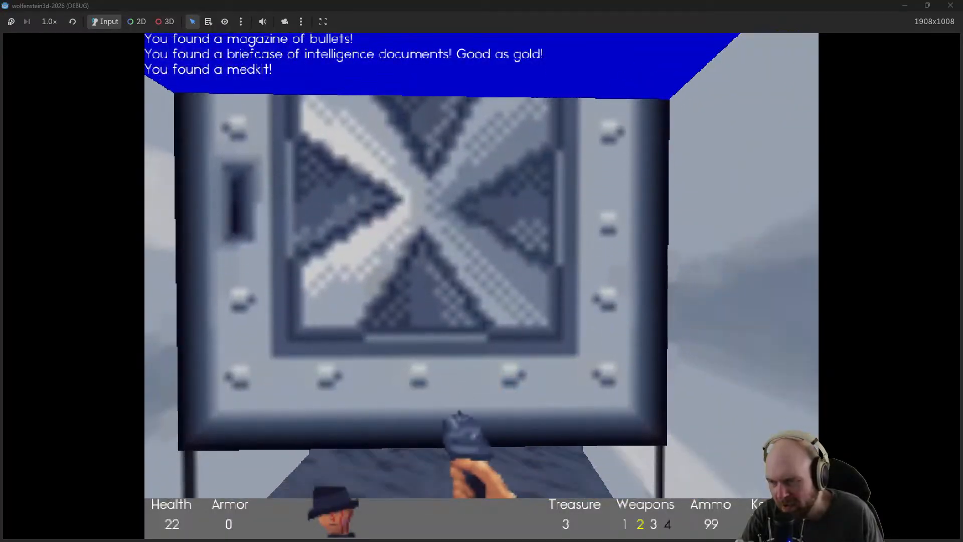
Clear the guards from the brown-and-grey stone room and collect the magazine, trenchcoat and medkit
key("space")
key("w")
left_click(482, 286)
left_click(483, 286)
key("w")
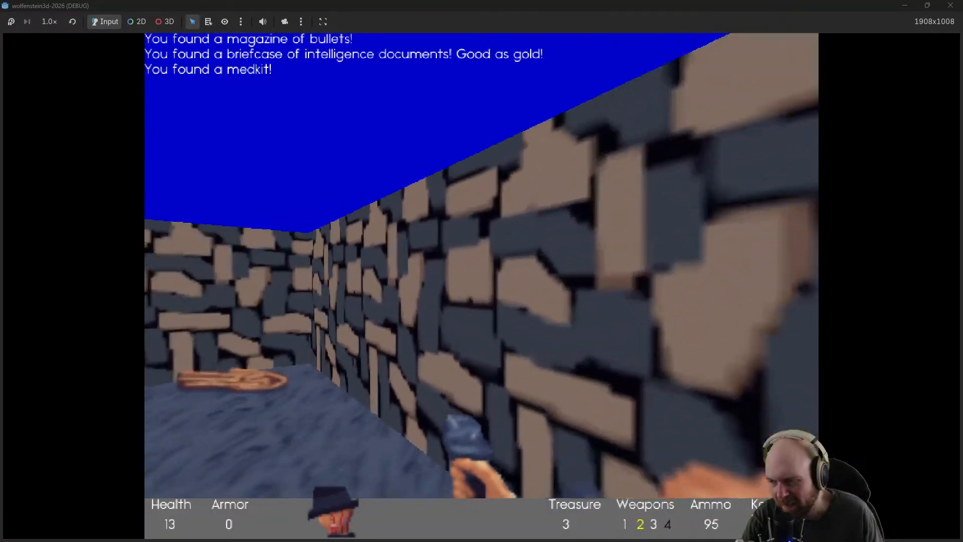
key("w")
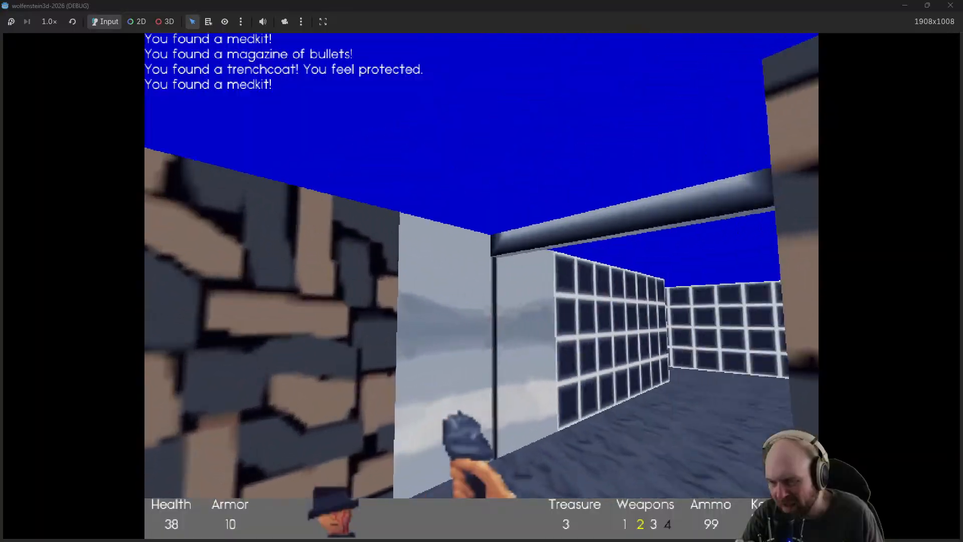
Return through the blue stone area, revisit the purple-walled barrel room, and walk back to a closed metal door
key("e")
key("w")
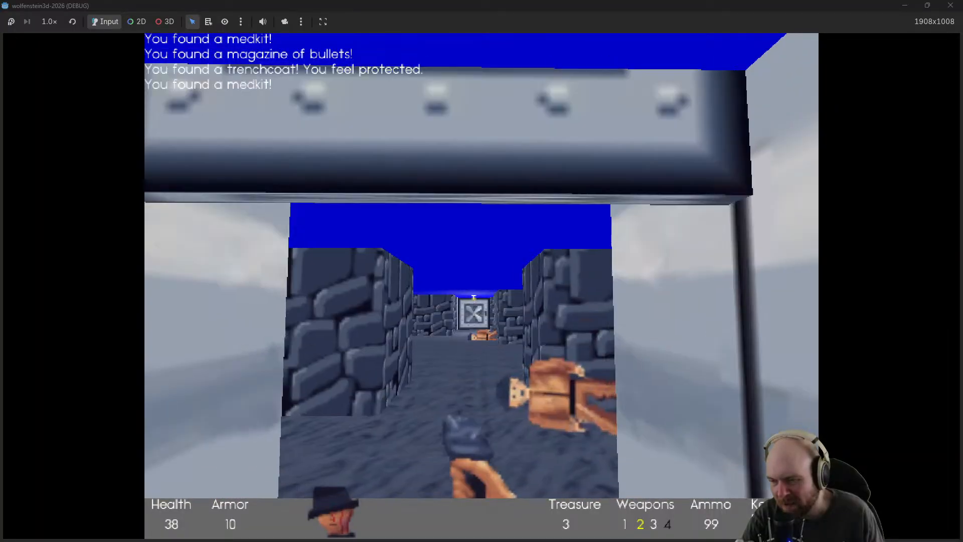
key("w")
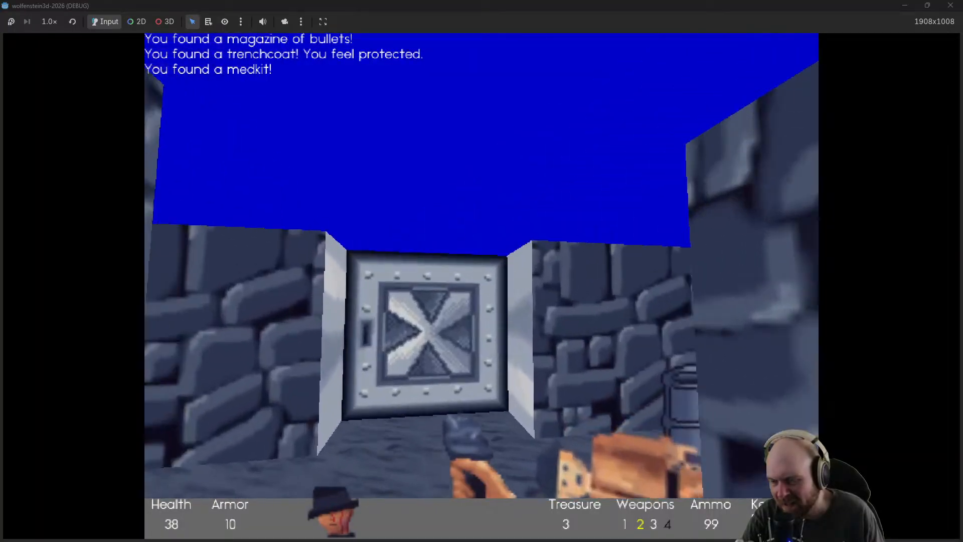
key("e")
key("w")
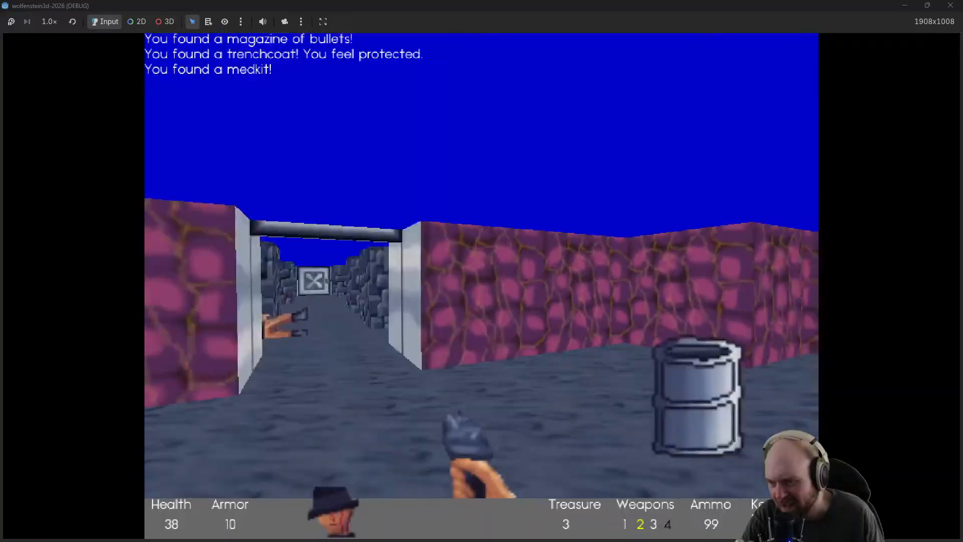
key("w")
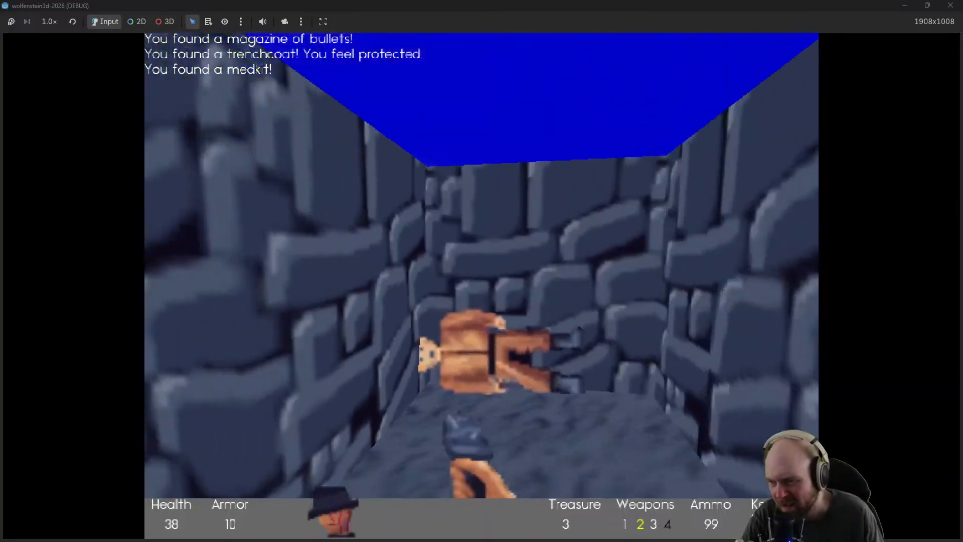
key("w")
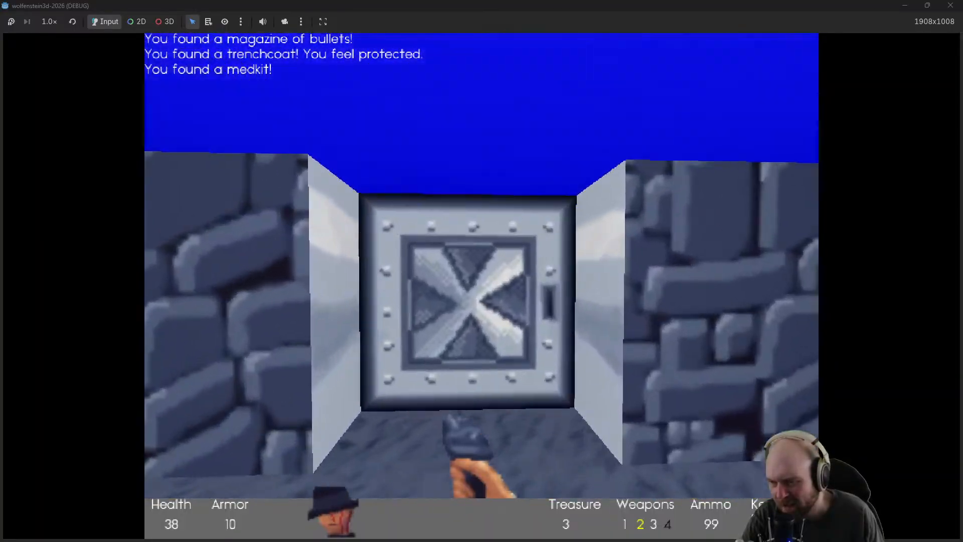
Pass through the metal doors into the large blue stone hall, shoot the guards there and collect their magazines
key("e")
key("w")
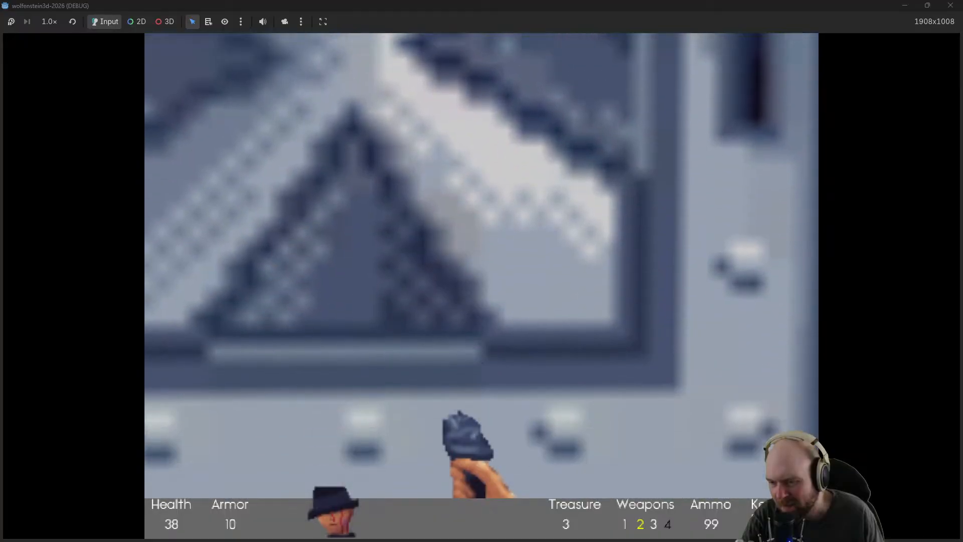
key("e")
key("w")
left_click(482, 286)
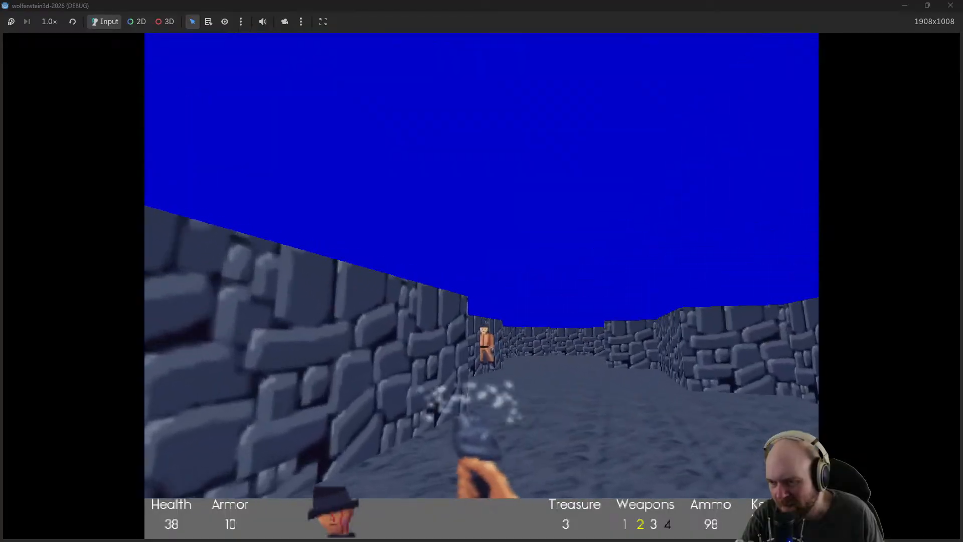
left_click(481, 286)
left_click(482, 286)
left_click(482, 286)
left_click(482, 286)
key("w")
left_click(482, 286)
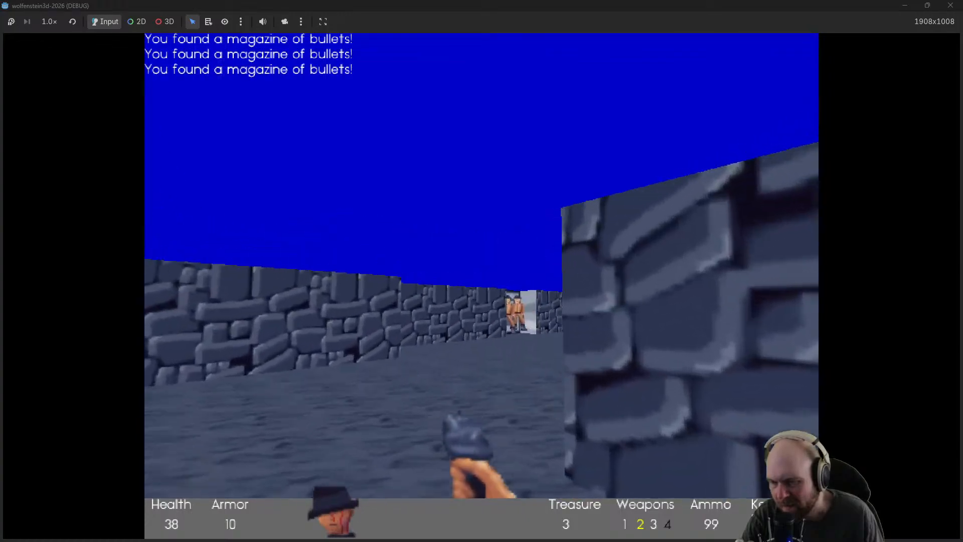
Shoot the two brown-uniformed guards by the hall's far metal door and collect the medkit and magazines
key("w")
key("d")
left_click(482, 286)
left_click(481, 286)
left_click(482, 286)
key("a")
left_click(482, 286)
left_click(482, 287)
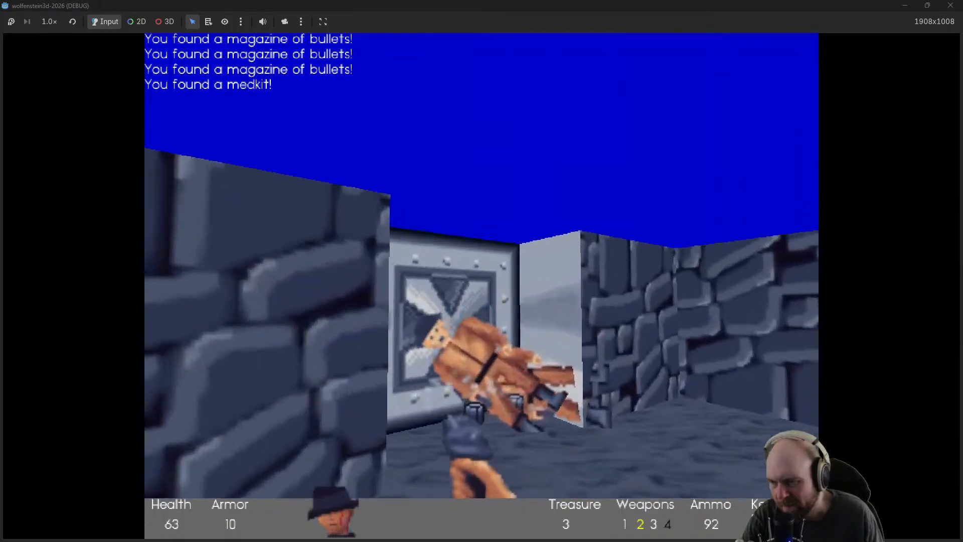
key("w")
left_click(482, 287)
left_click(482, 286)
Open the metal door to the dark-tiled room and shoot the brown-uniformed guards inside
key("e")
left_click(482, 286)
left_click(482, 286)
left_click(481, 287)
left_click(482, 287)
left_click(482, 286)
left_click(481, 286)
left_click(482, 286)
left_click(482, 287)
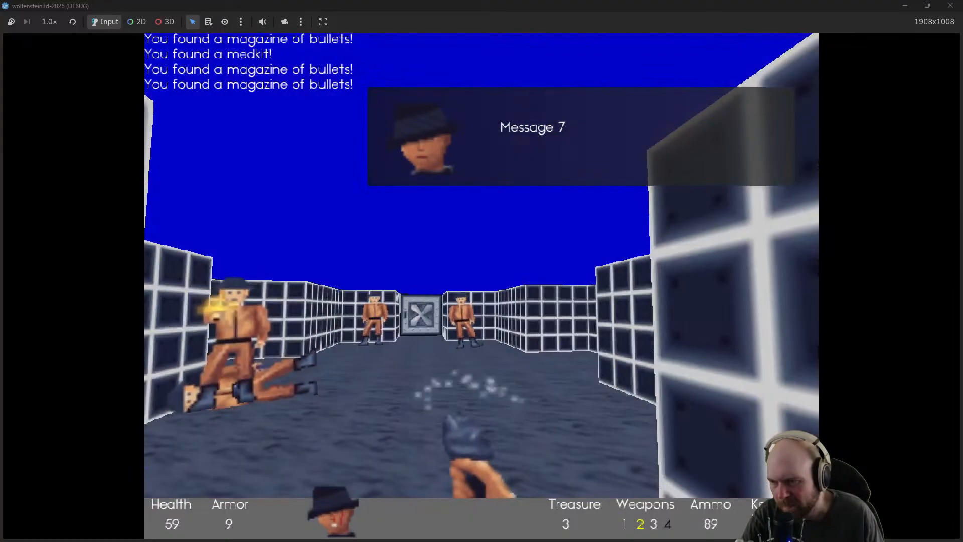
left_click(483, 286)
left_click(482, 286)
left_click(482, 287)
left_click(481, 286)
left_click(481, 286)
left_click(482, 287)
left_click(481, 286)
left_click(482, 286)
left_click(481, 286)
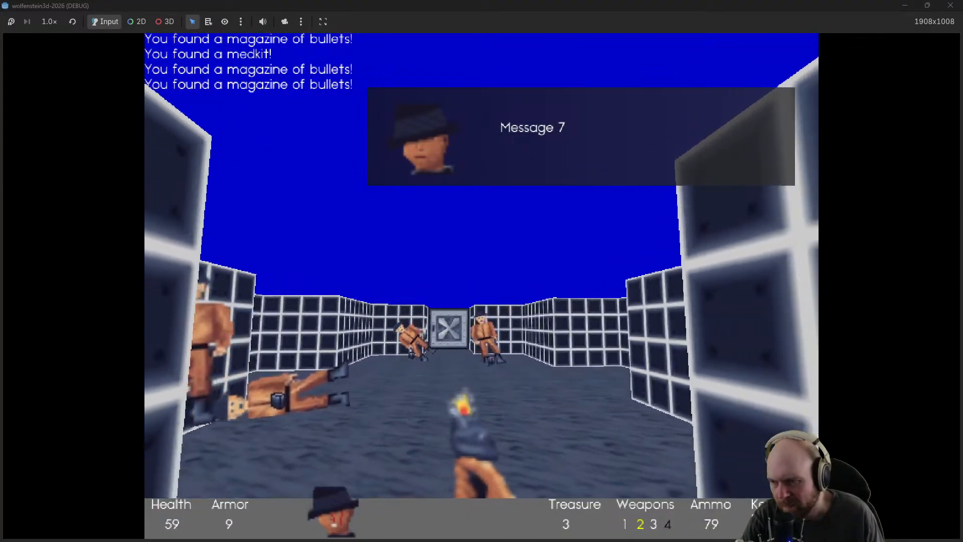
left_click(482, 286)
left_click(481, 287)
left_click(482, 286)
left_click(482, 286)
Collect the magazines and the Magnifying Glass, and open the secret wood-panelled room off the grey rock area
key("w")
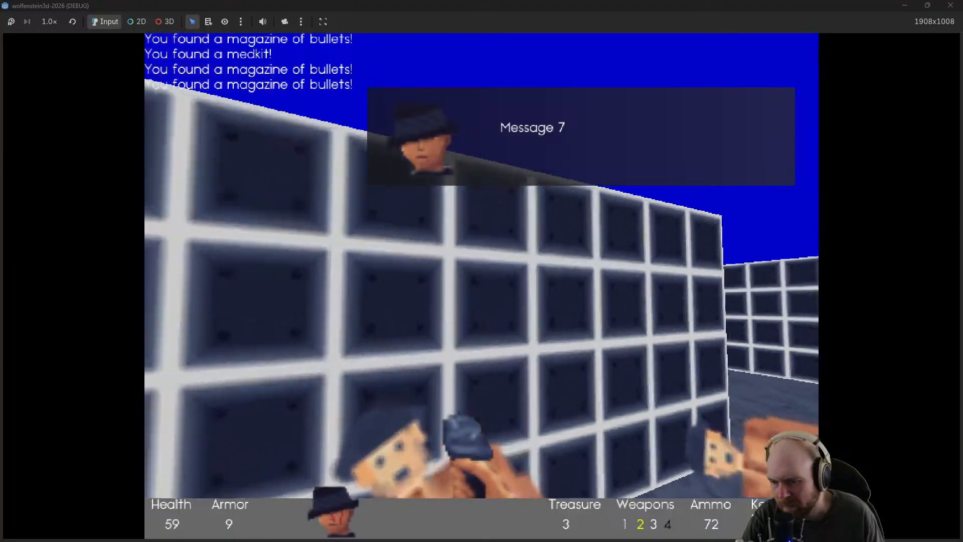
key("w")
key("e")
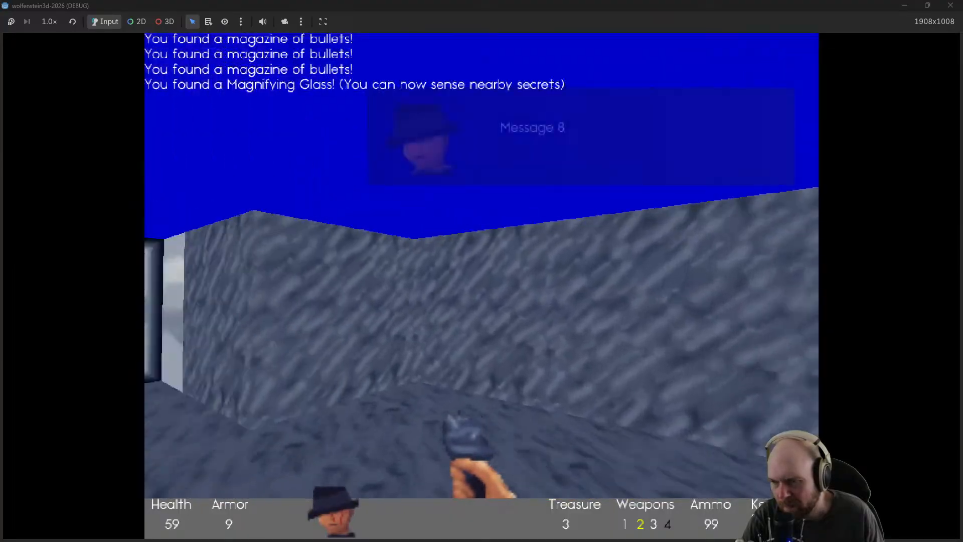
key("e")
Shoot the guard in the secret wood-panelled room and collect the medkit, box of grenades and magazines
left_click(482, 286)
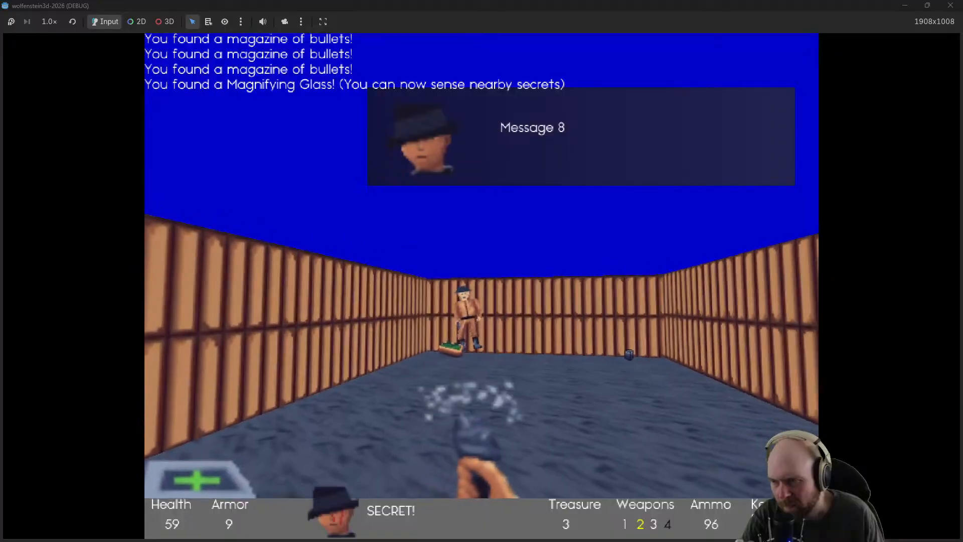
key("w")
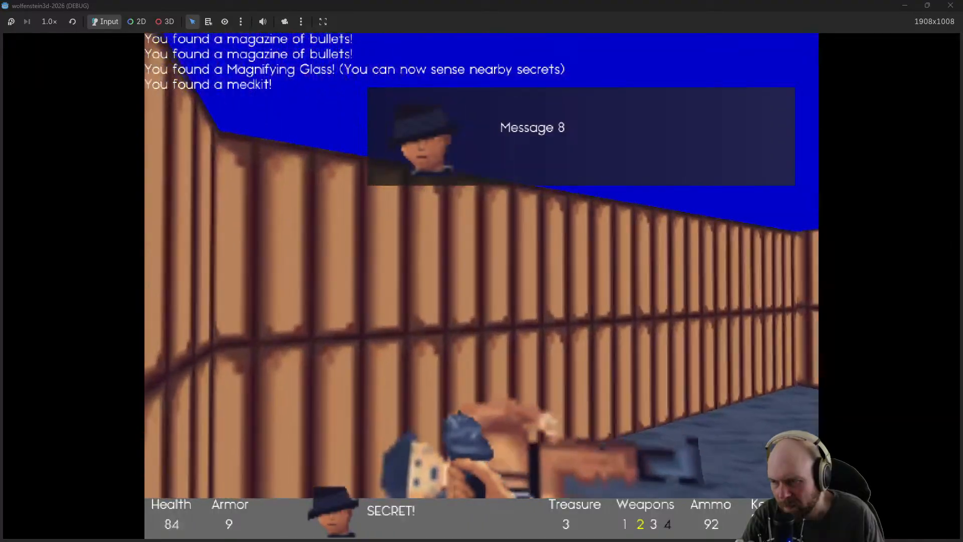
key("w")
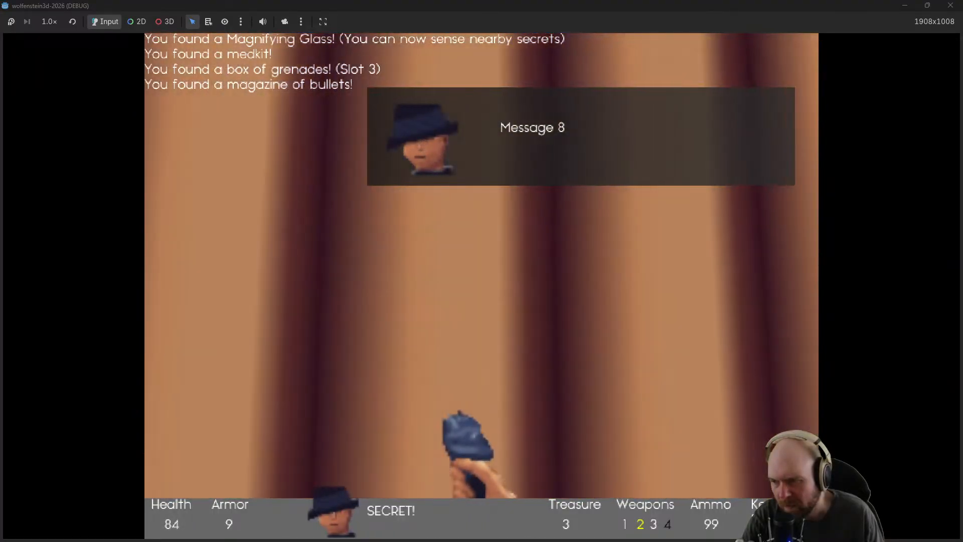
key("w")
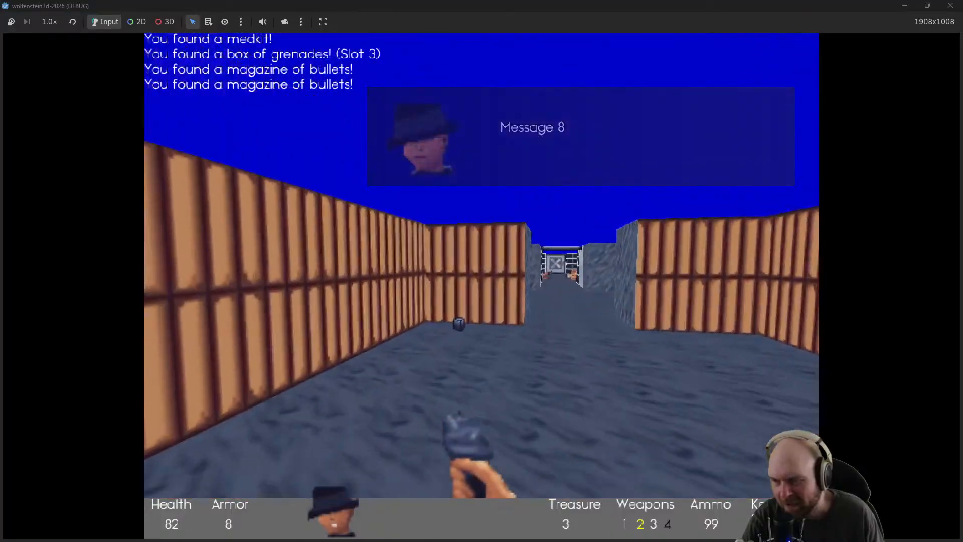
Shoot the brown-uniformed guards in the wood-panelled room and the green-uniformed guard past the metal door, collecting the magazines
key("w")
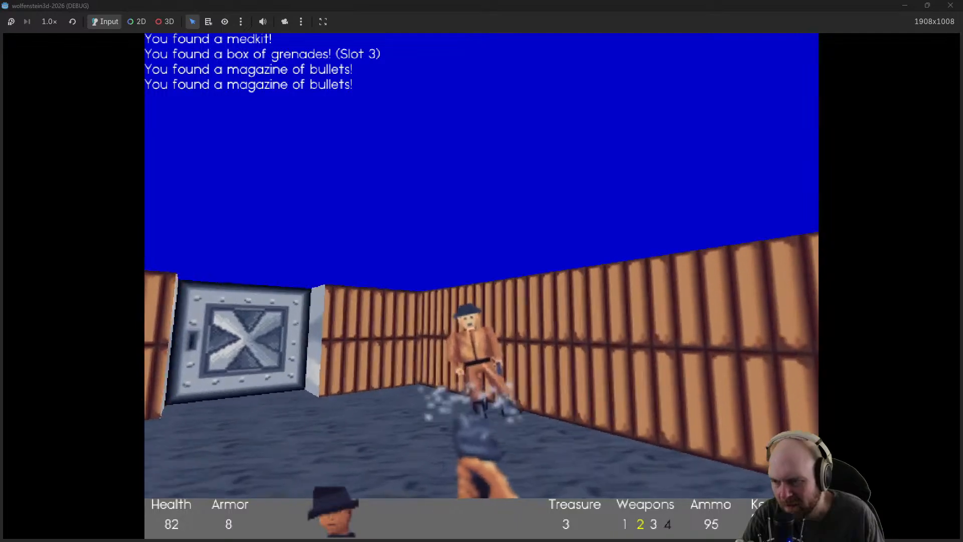
key("w")
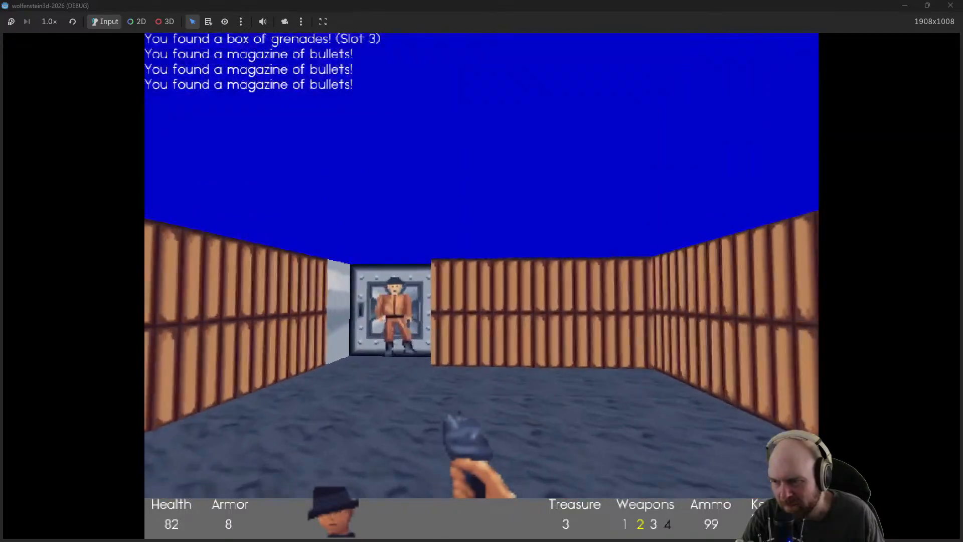
key("w")
left_click(482, 286)
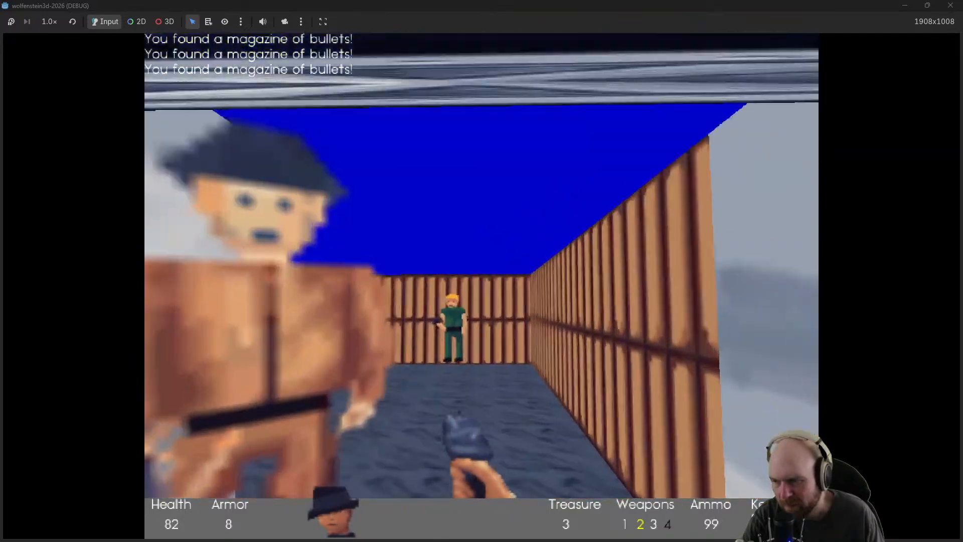
left_click(483, 286)
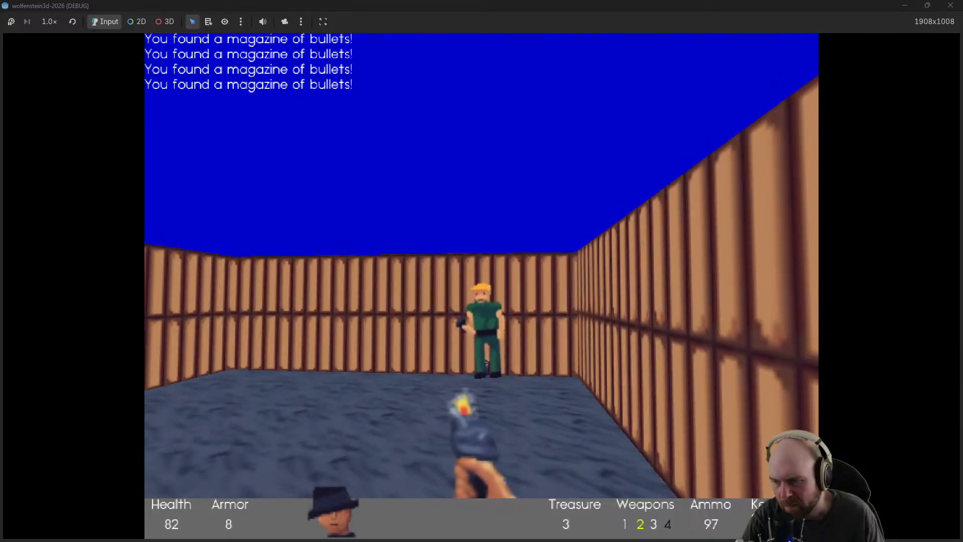
Enter the wood-panelled room with the medkits through the metal doors and shoot the green-uniformed guard inside
key("w")
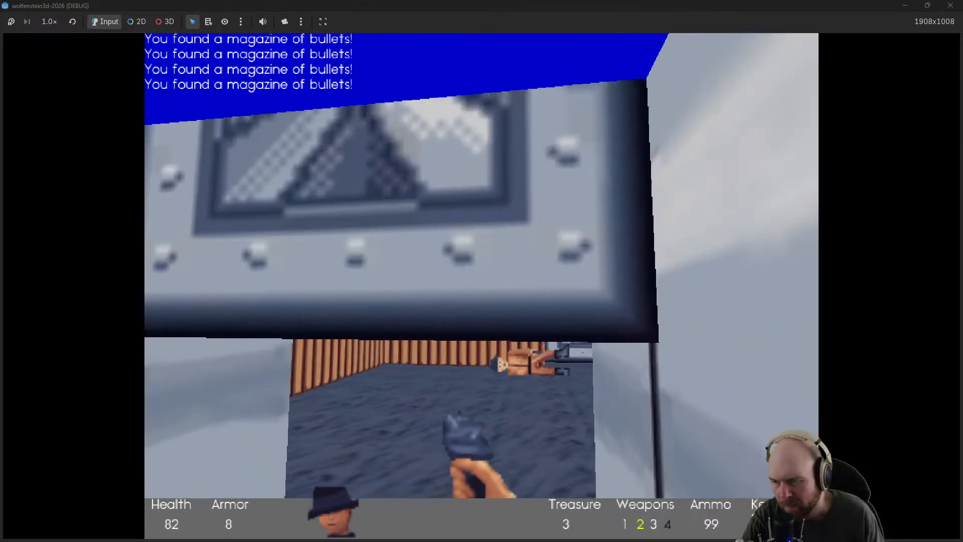
key("w")
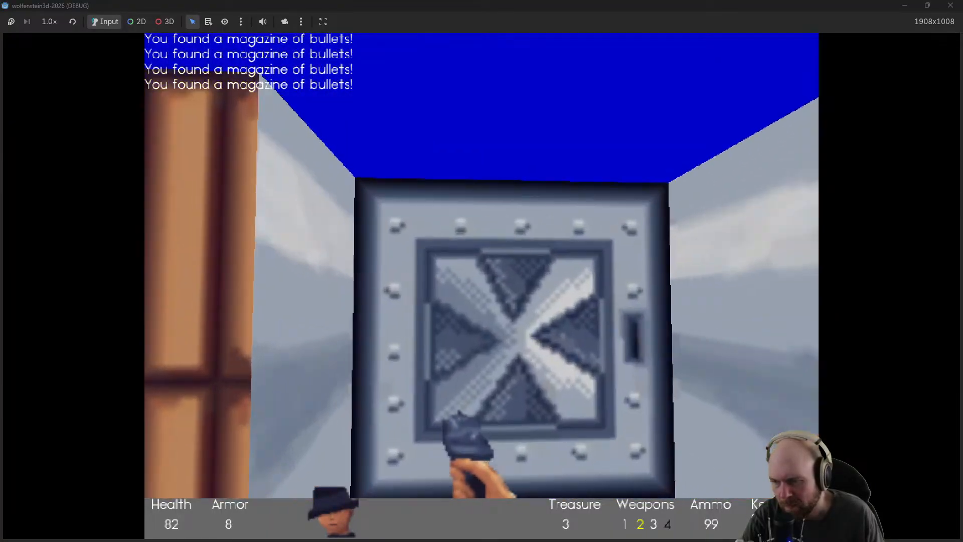
key("w")
left_click(482, 286)
left_click(481, 286)
left_click(481, 286)
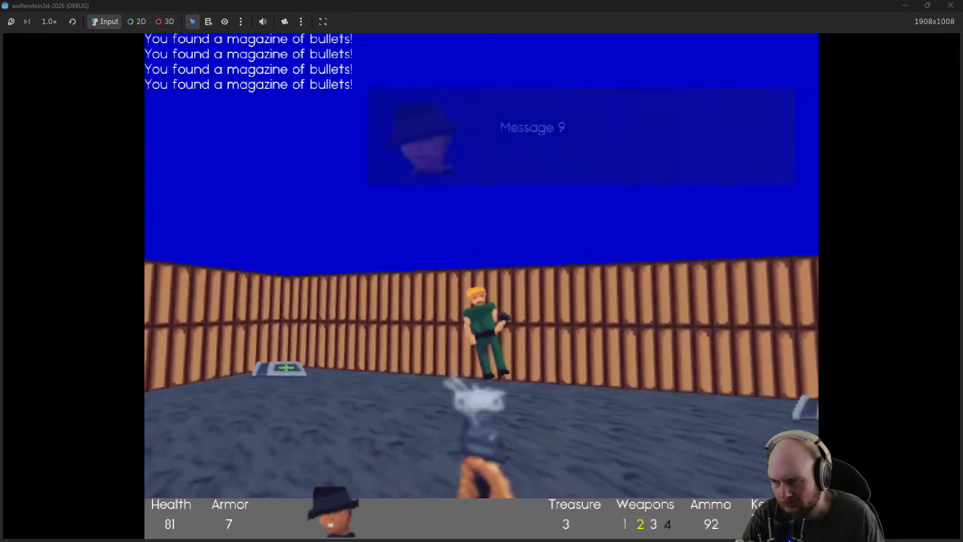
Collect the magazine, open the next metal door, and shoot the green-uniformed and brown-uniformed guards behind it
key("w")
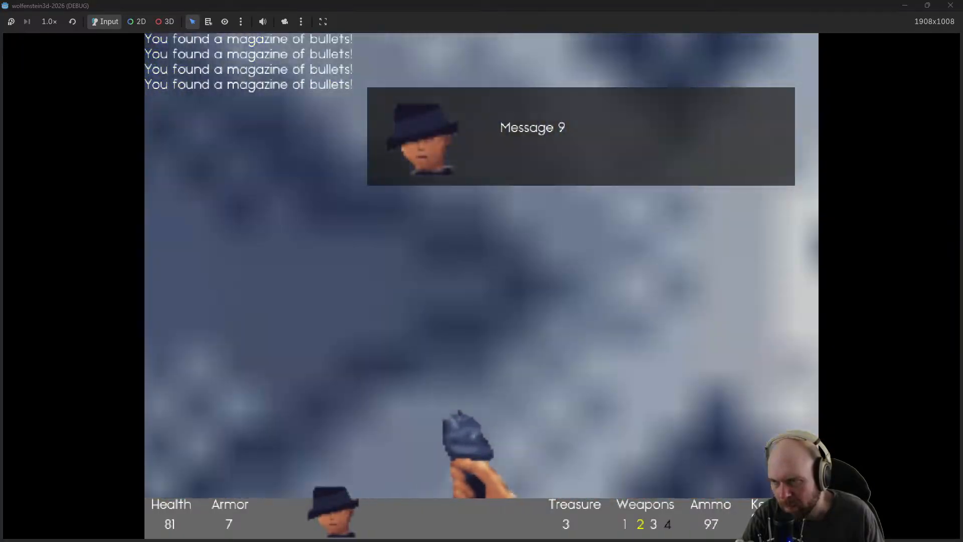
key("space")
left_click(481, 287)
left_click(482, 286)
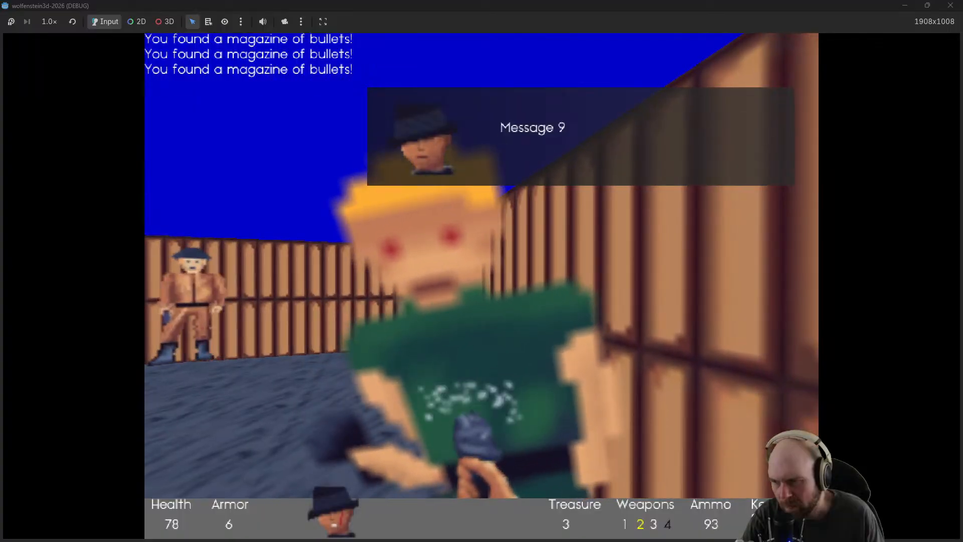
left_click(481, 286)
left_click(482, 286)
key("w")
left_click(482, 286)
left_click(482, 286)
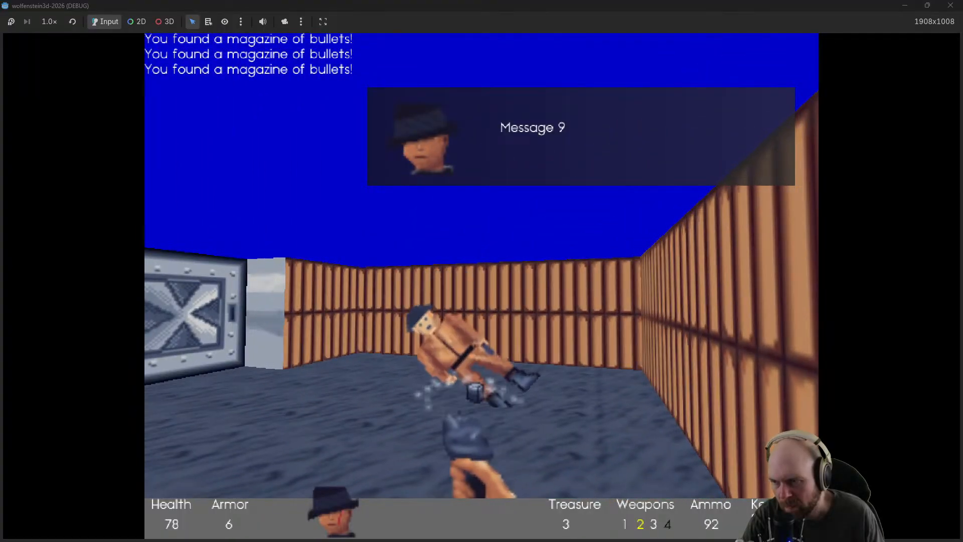
Collect the dropped magazines and the medkit in the wood-panelled rooms and open the next metal door
key("w")
key("w")
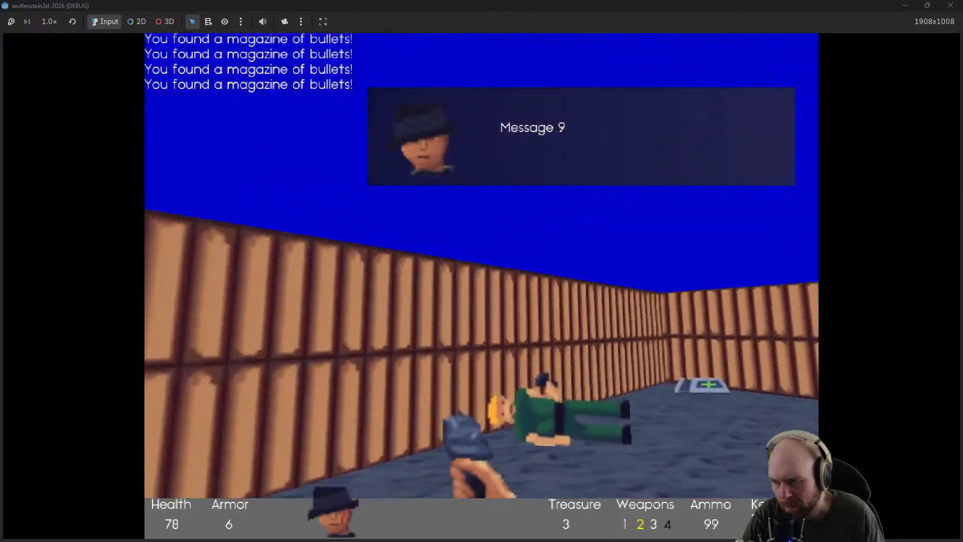
key("w")
key("space")
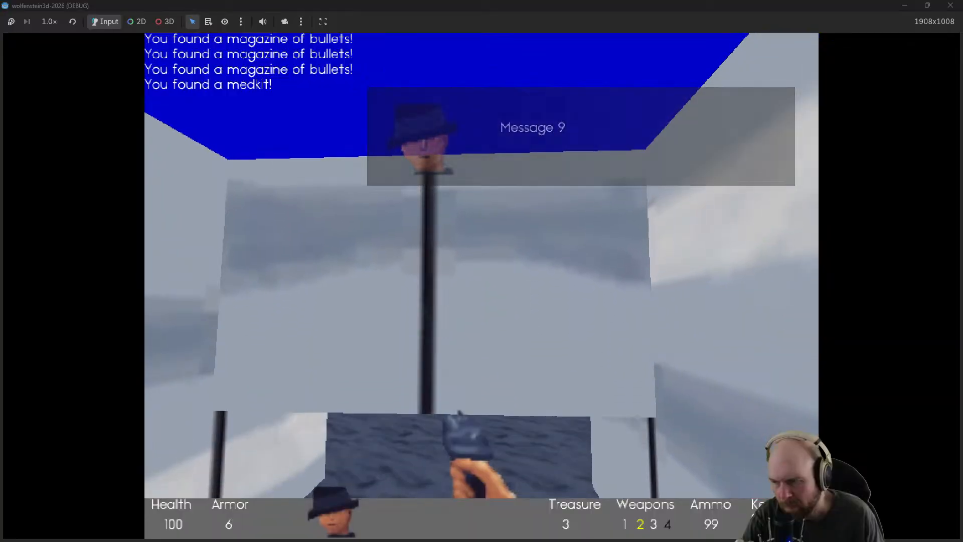
Go through the opened metal door, shoot the enemies beyond it and collect the magazine
key("w")
left_click(482, 286)
left_click(482, 286)
left_click(481, 286)
left_click(482, 285)
key("w")
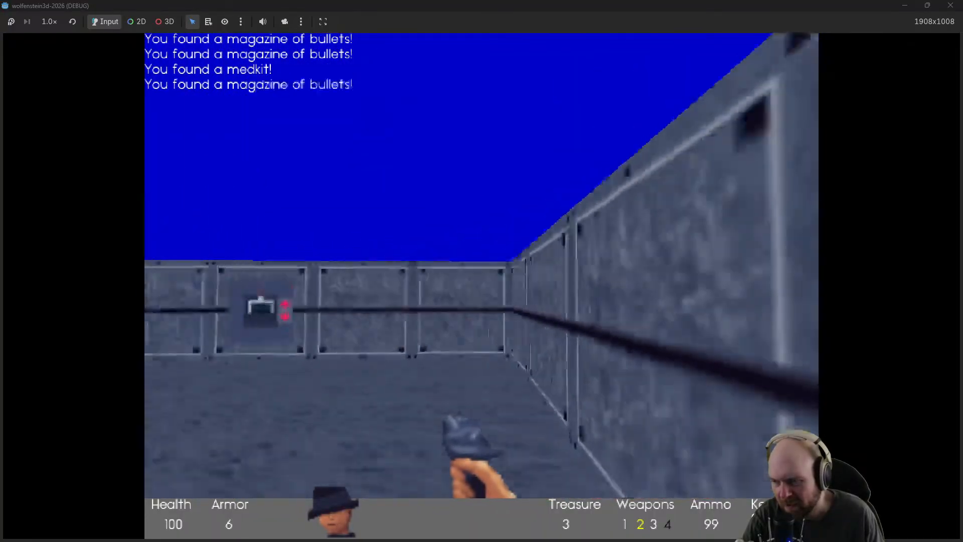
Activate the switch on the far wall of the grey metal-panelled room
key("w")
key("space")
key("space")
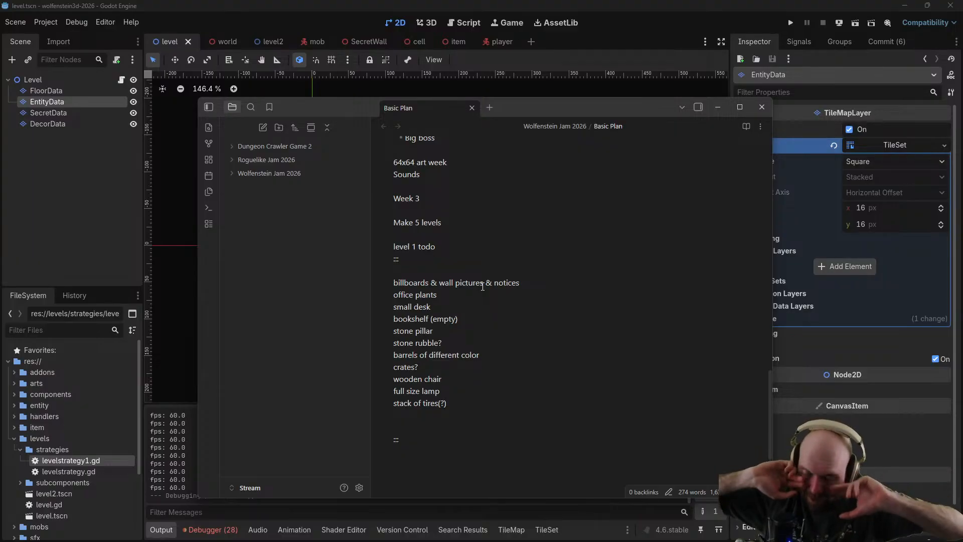
Review the level 1 todo and the feature list in the Basic Plan note
left_click(89, 90)
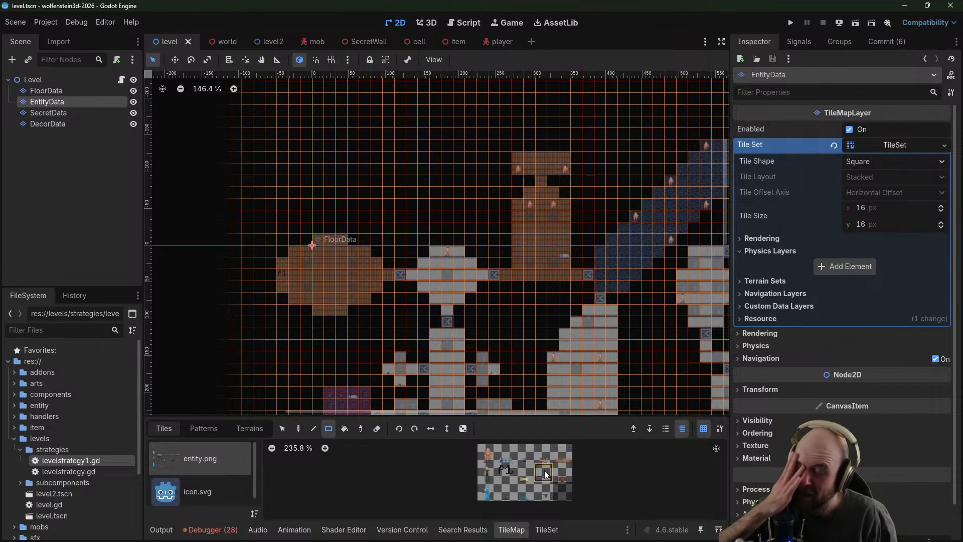
left_click(566, 476)
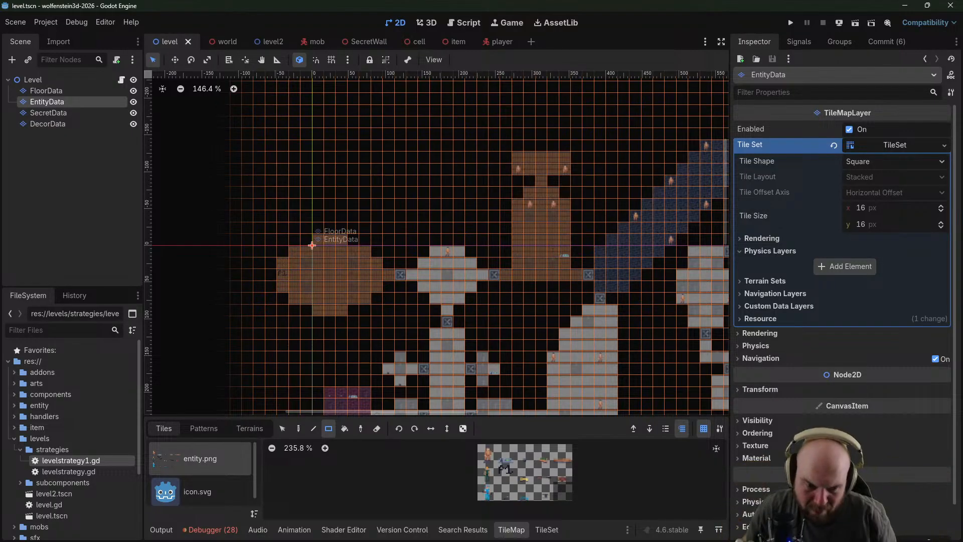
key("alt+Tab")
scroll(490, 279, "up", 5)
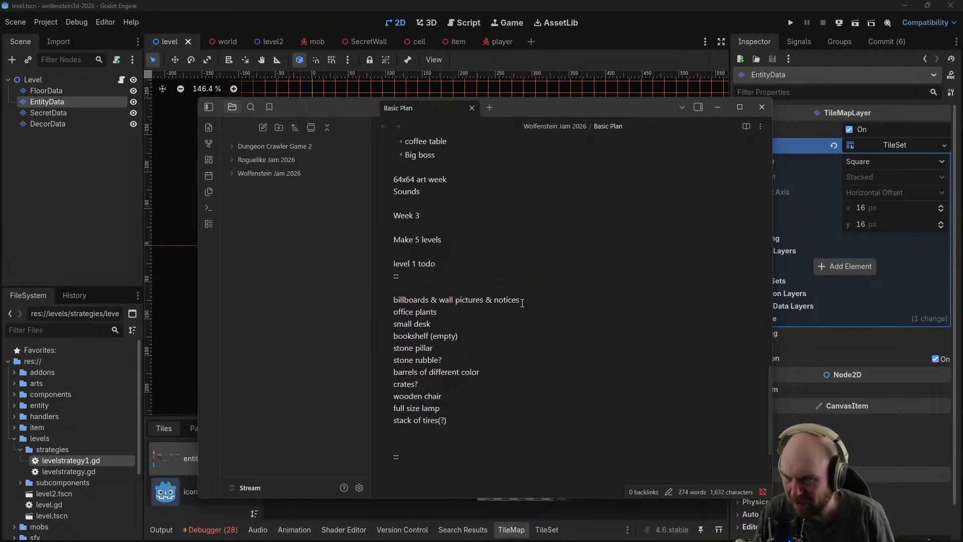
scroll(490, 278, "up", 5)
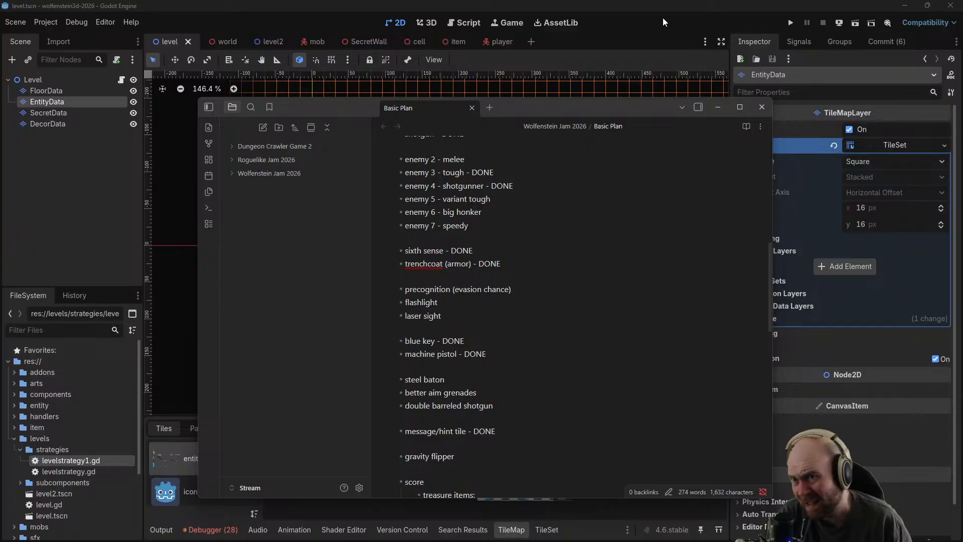
Switch to the Godot editor and examine the level map's rooms, corridors and entity placement
key("alt+Tab")
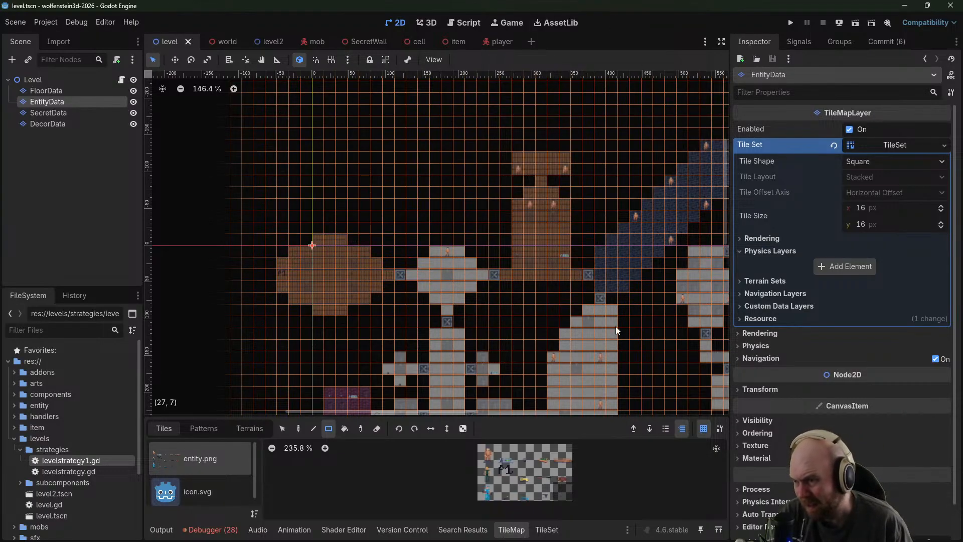
scroll(585, 303, "down", 6)
middle_click_drag(527, 290, 257, 274)
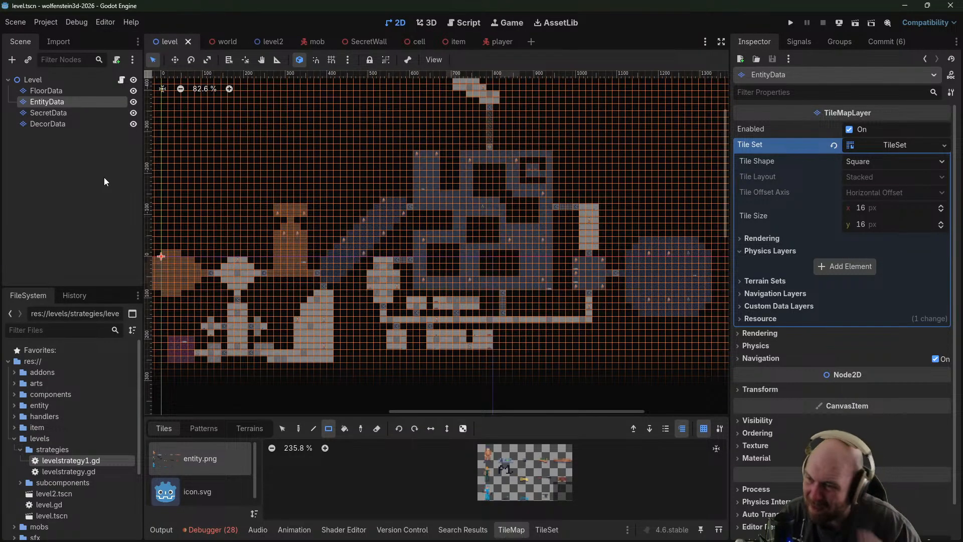
scroll(503, 195, "up", 3)
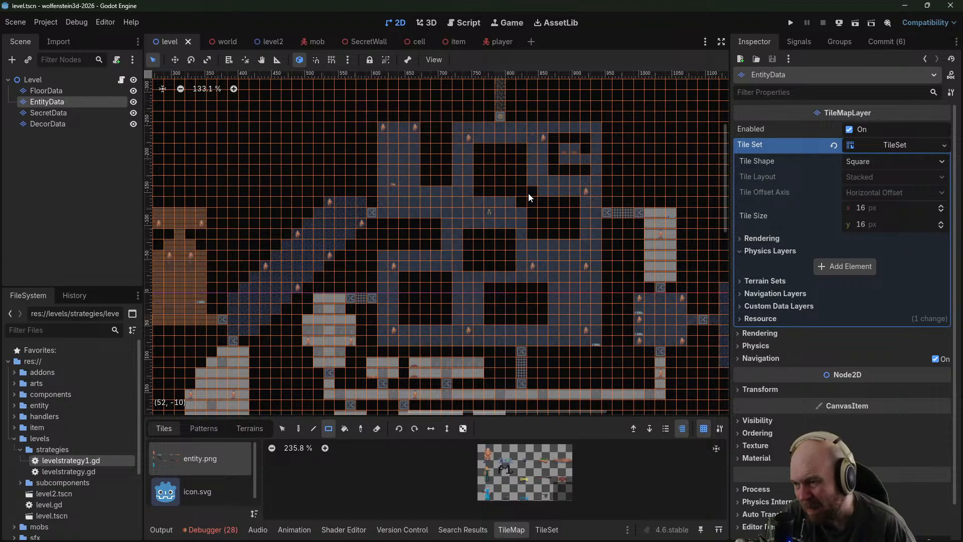
middle_click_drag(654, 197, 460, 195)
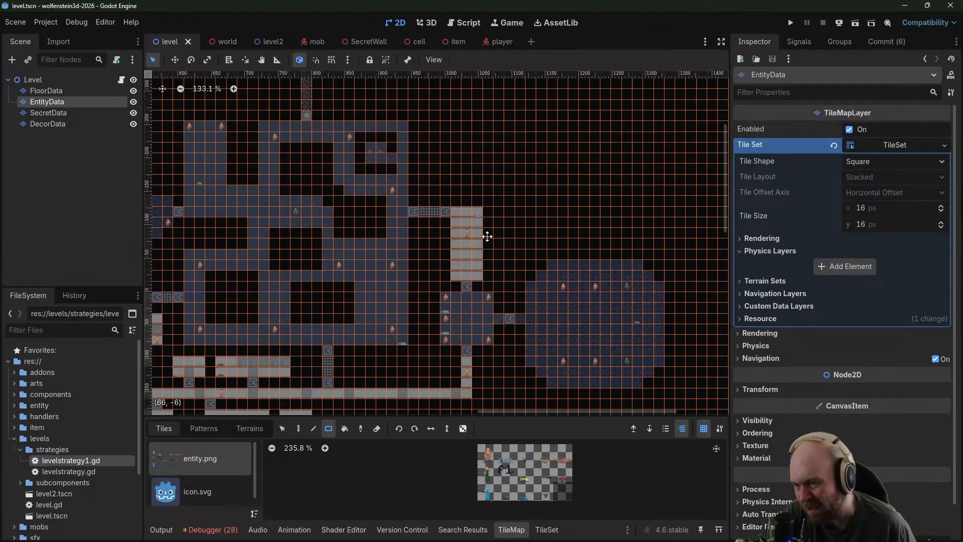
middle_click_drag(483, 231, 446, 415)
middle_click_drag(439, 152, 477, 303)
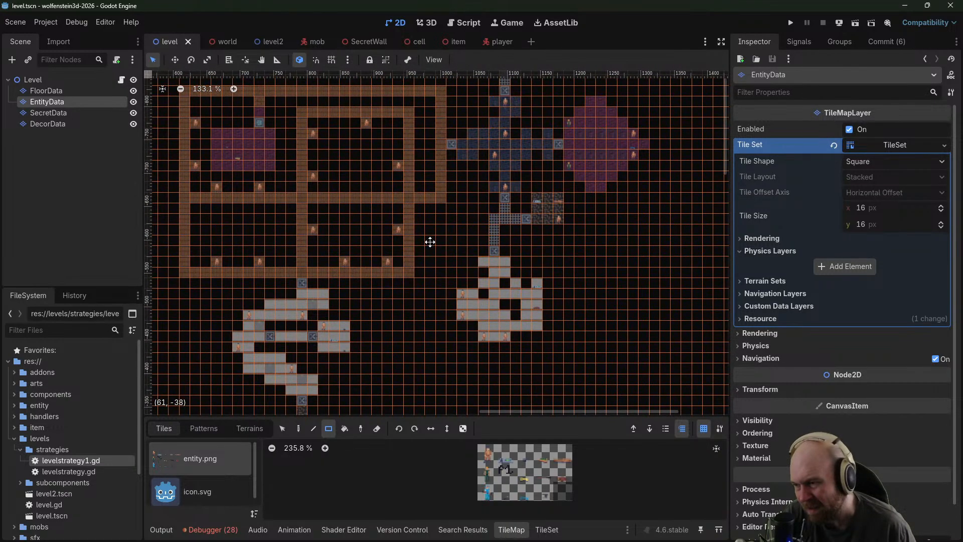
middle_click_drag(431, 247, 510, 349)
middle_click_drag(486, 258, 424, 356)
middle_click_drag(449, 115, 250, 226)
middle_click_drag(413, 189, 385, 211)
middle_click_drag(371, 266, 451, 153)
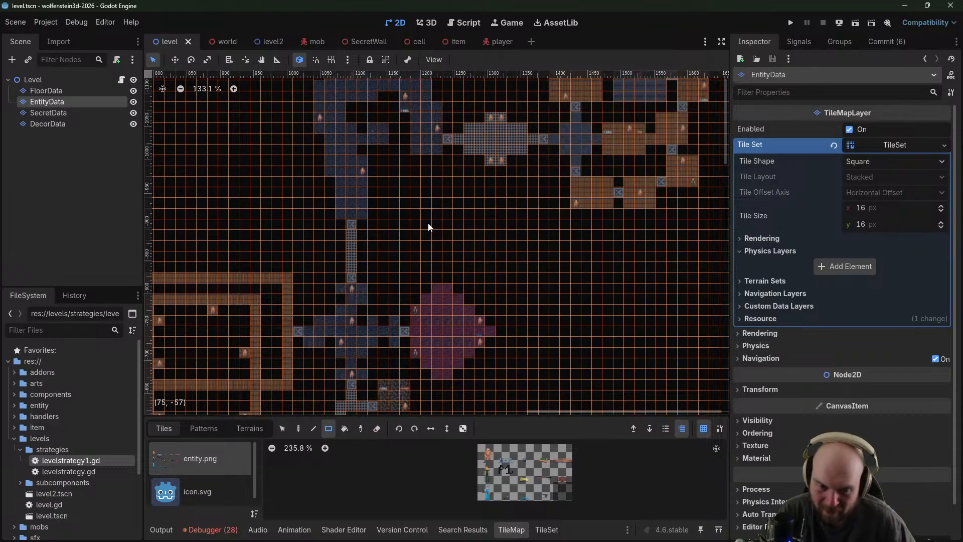
Switch to the Basic Plan note and add "Level Timer" on a new line under "Make 5 levels"
key("alt+Tab")
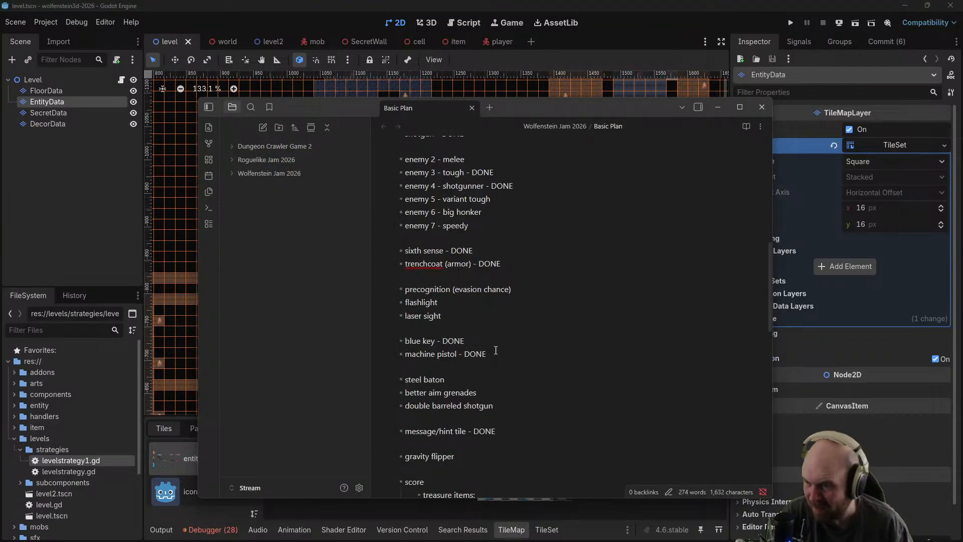
scroll(497, 351, "down", 7)
scroll(505, 360, "down", 2)
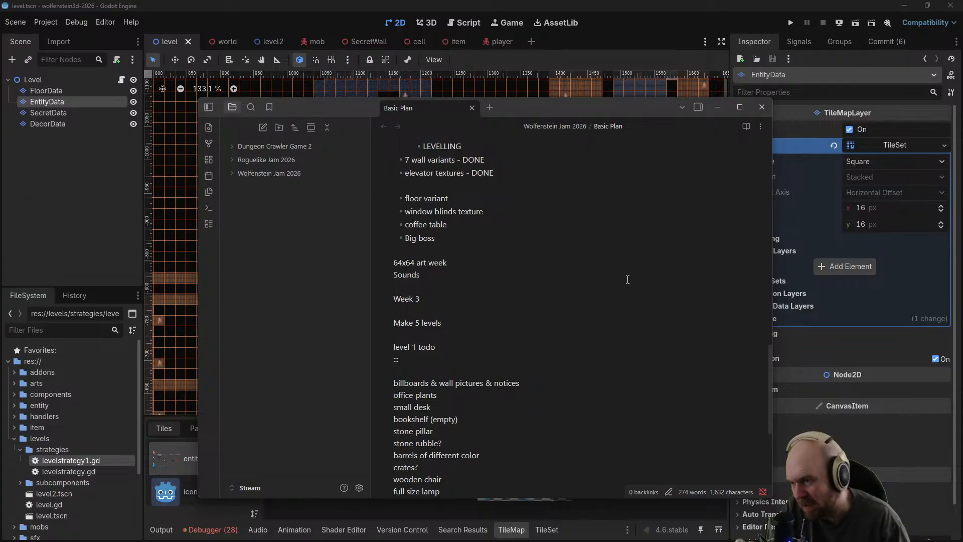
key("Return")
key("Return")
key("Up")
type("Level Timer")
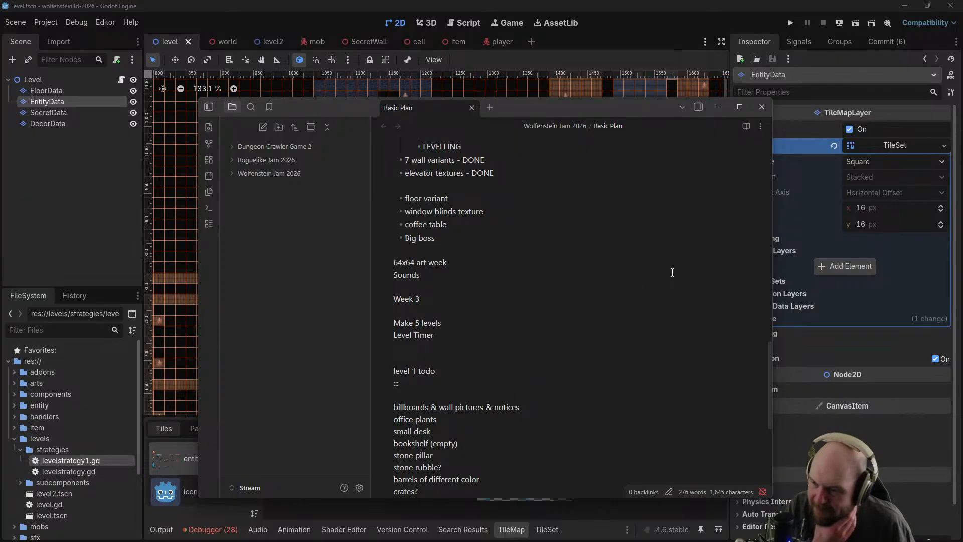
Examine the plan's unfinished entries, especially enemy 2 - melee and enemies 5 to 7
scroll(673, 272, "down", 2)
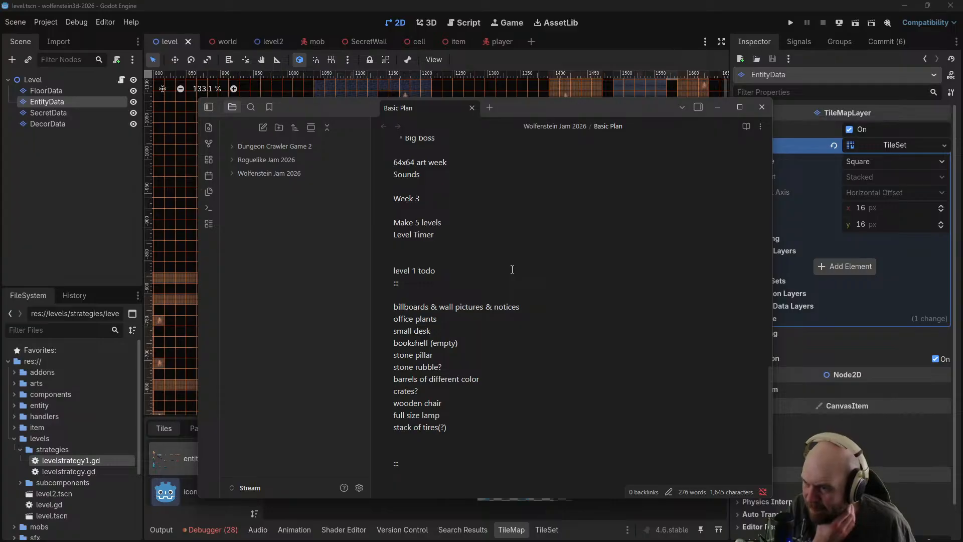
scroll(471, 221, "up", 4)
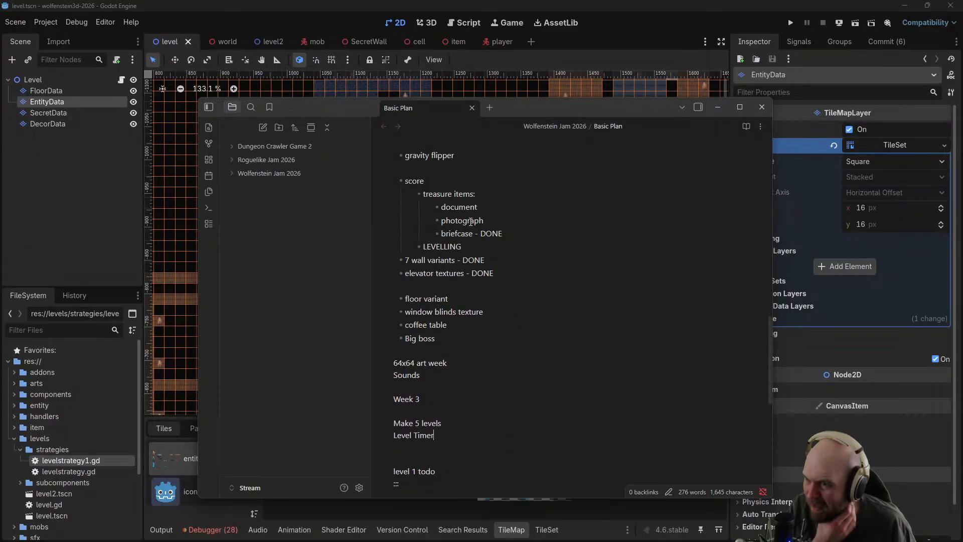
scroll(501, 226, "up", 6)
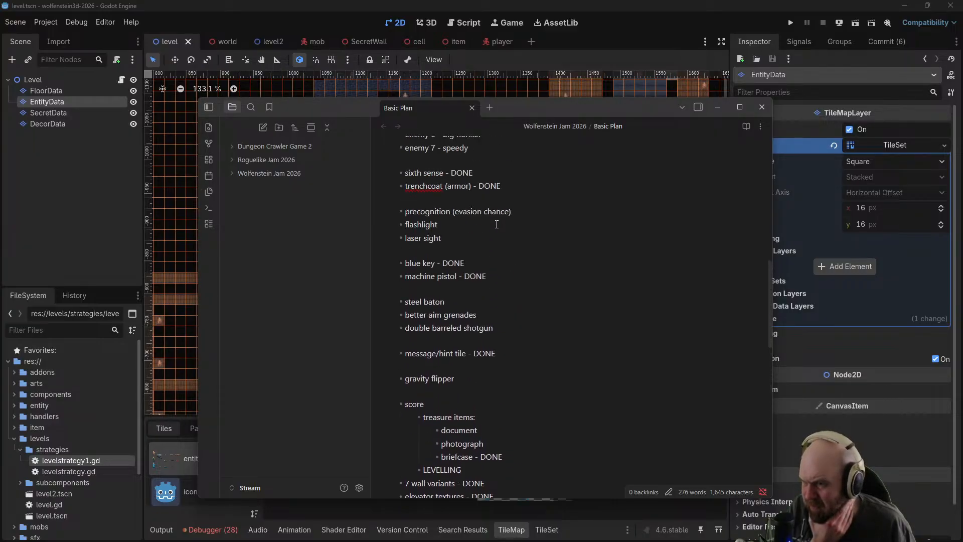
scroll(469, 202, "up", 1)
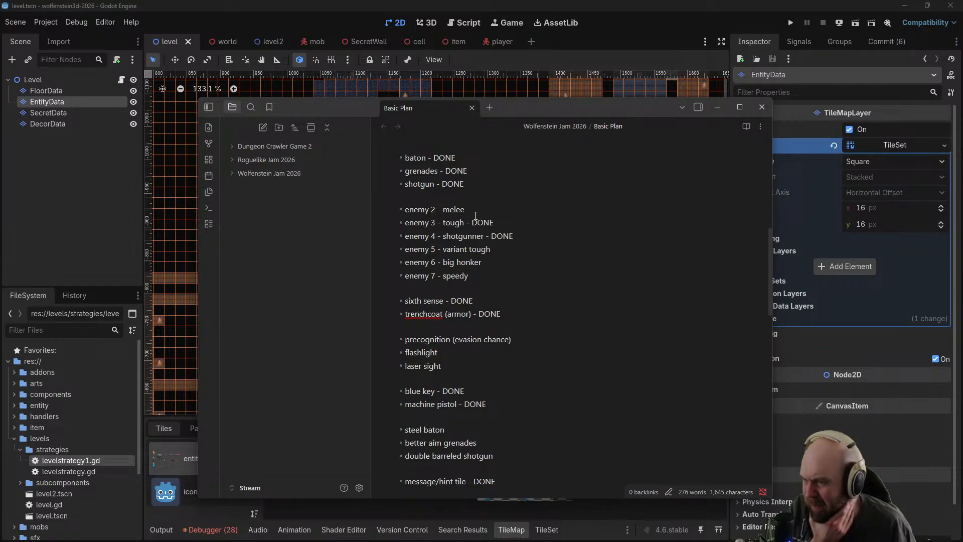
left_click_drag(465, 209, 400, 209)
left_click(465, 209)
left_click_drag(465, 209, 392, 210)
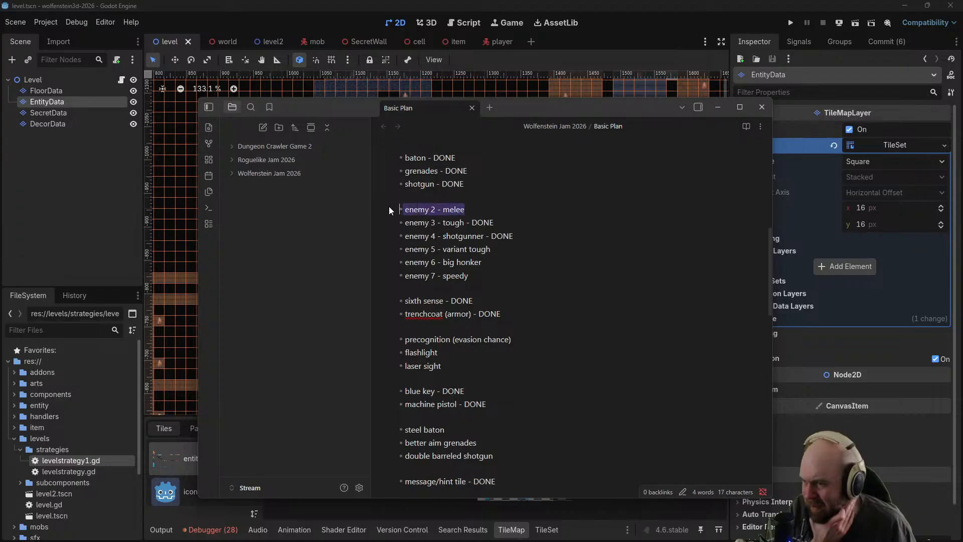
left_click(476, 209)
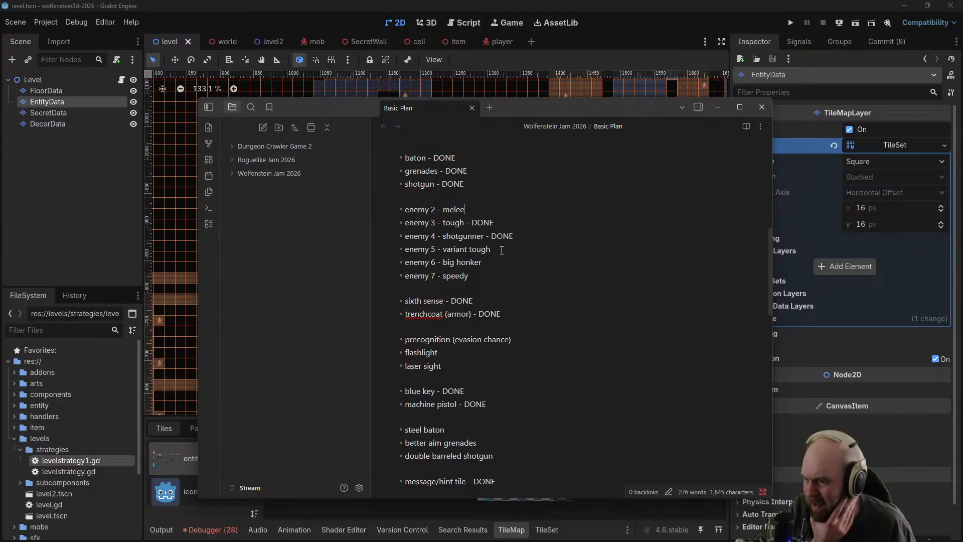
left_click_drag(489, 272, 378, 248)
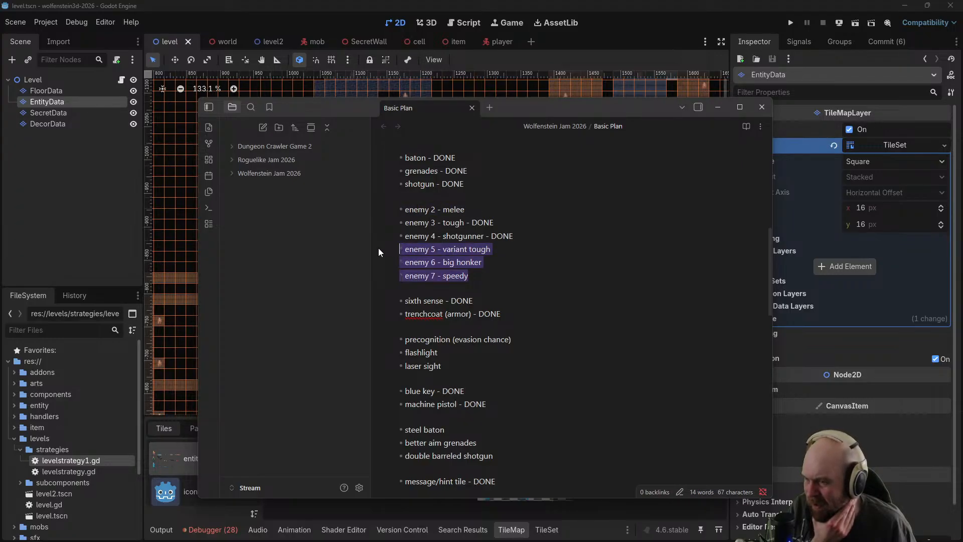
left_click(492, 257)
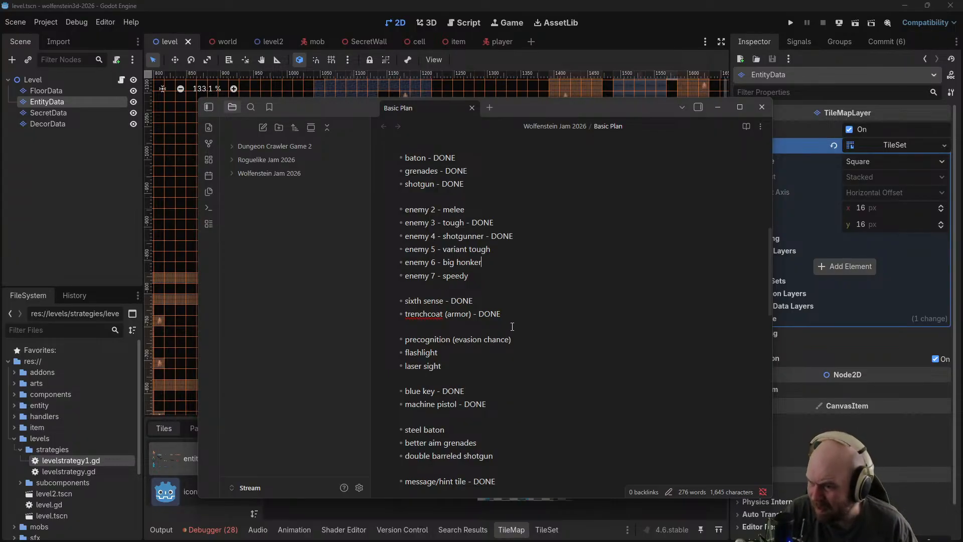
Examine the plan's unfinished ability and weapon entries, from precognition, flashlight and laser sight through better aim grenades to gravity flipper
left_click(507, 360)
left_click(522, 338)
scroll(523, 358, "down", 3)
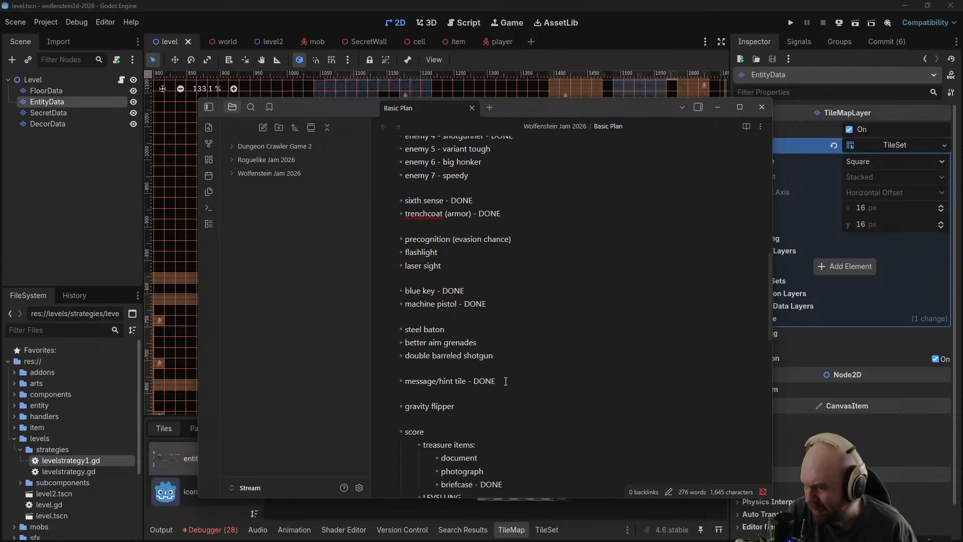
left_click_drag(404, 342, 523, 360)
scroll(522, 351, "down", 2)
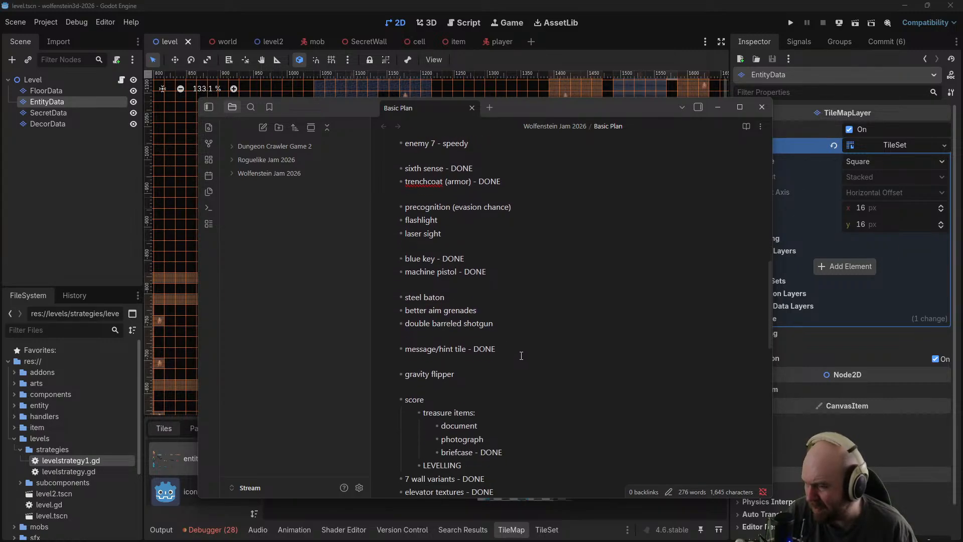
left_click_drag(445, 279, 401, 278)
left_click(467, 269)
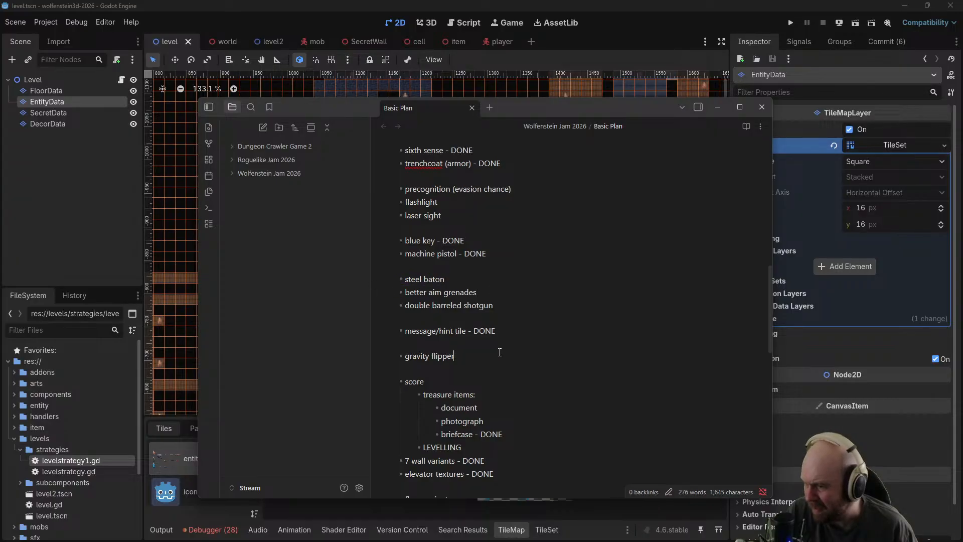
left_click_drag(502, 356, 371, 354)
Review the remaining treasure items, floor variant, window blinds texture, coffee table and Big boss entries, down to the level 1 todo
scroll(473, 380, "down", 3)
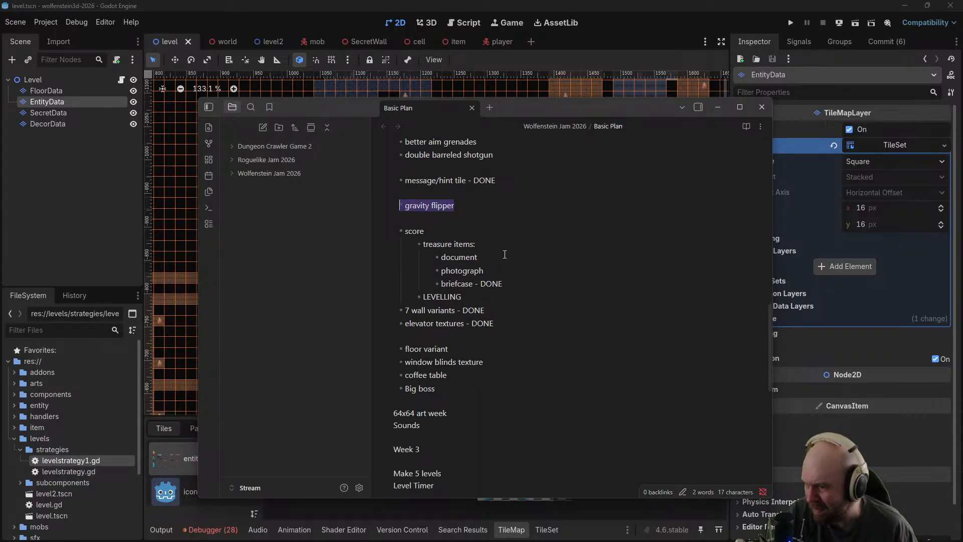
left_click_drag(485, 271, 372, 254)
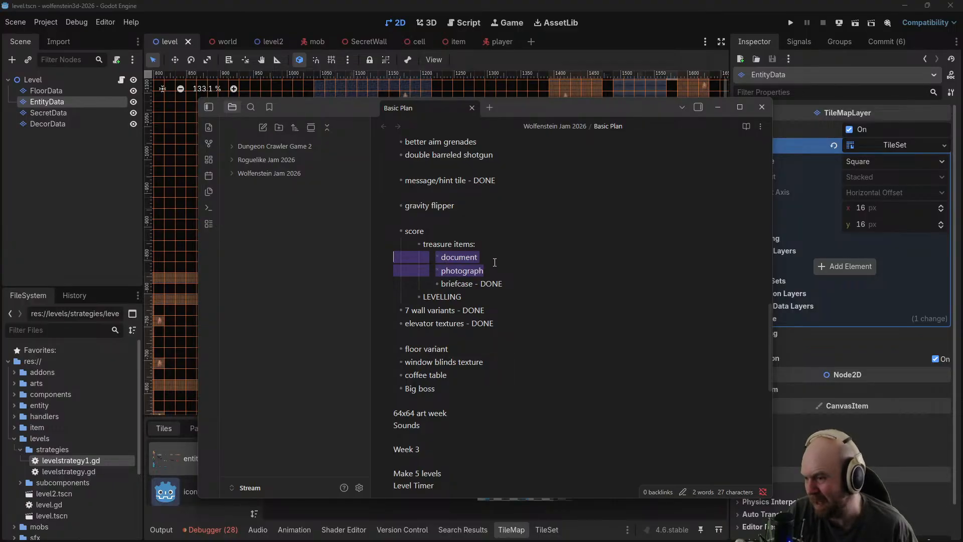
key("Right")
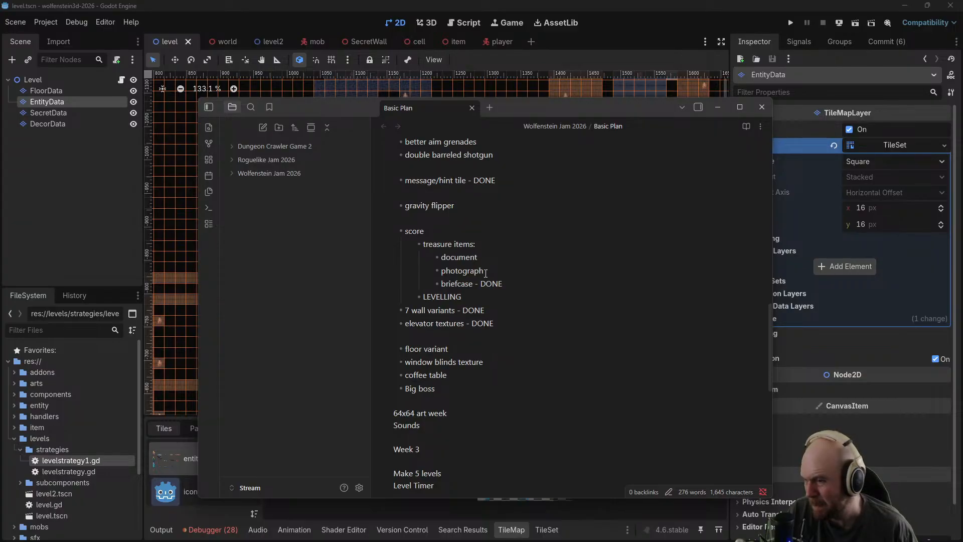
scroll(470, 282, "down", 2)
left_click_drag(470, 282, 316, 249)
left_click(454, 287)
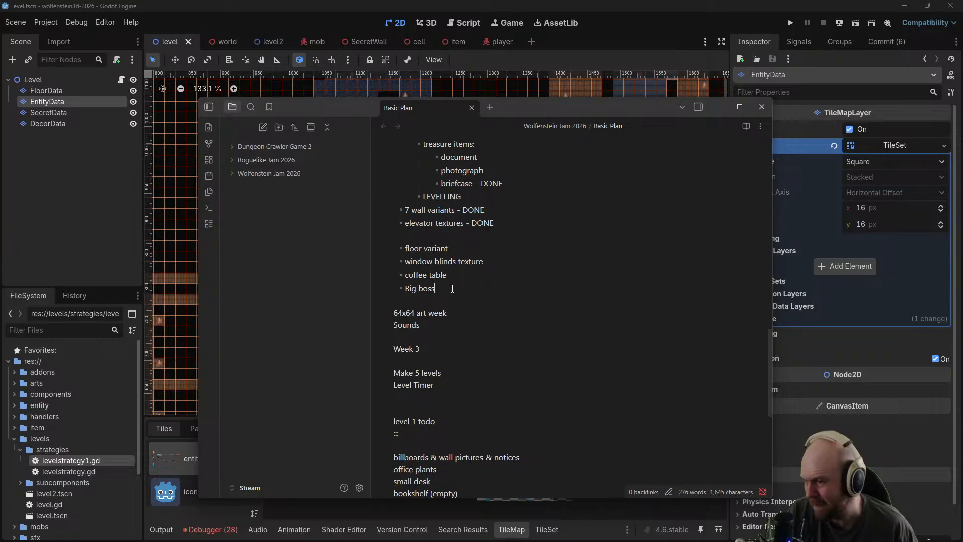
scroll(452, 288, "down", 3)
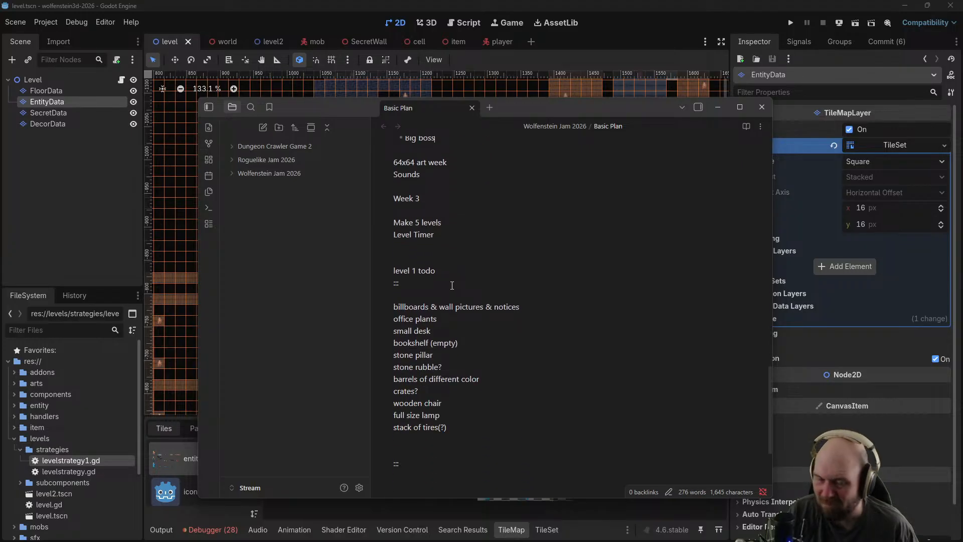